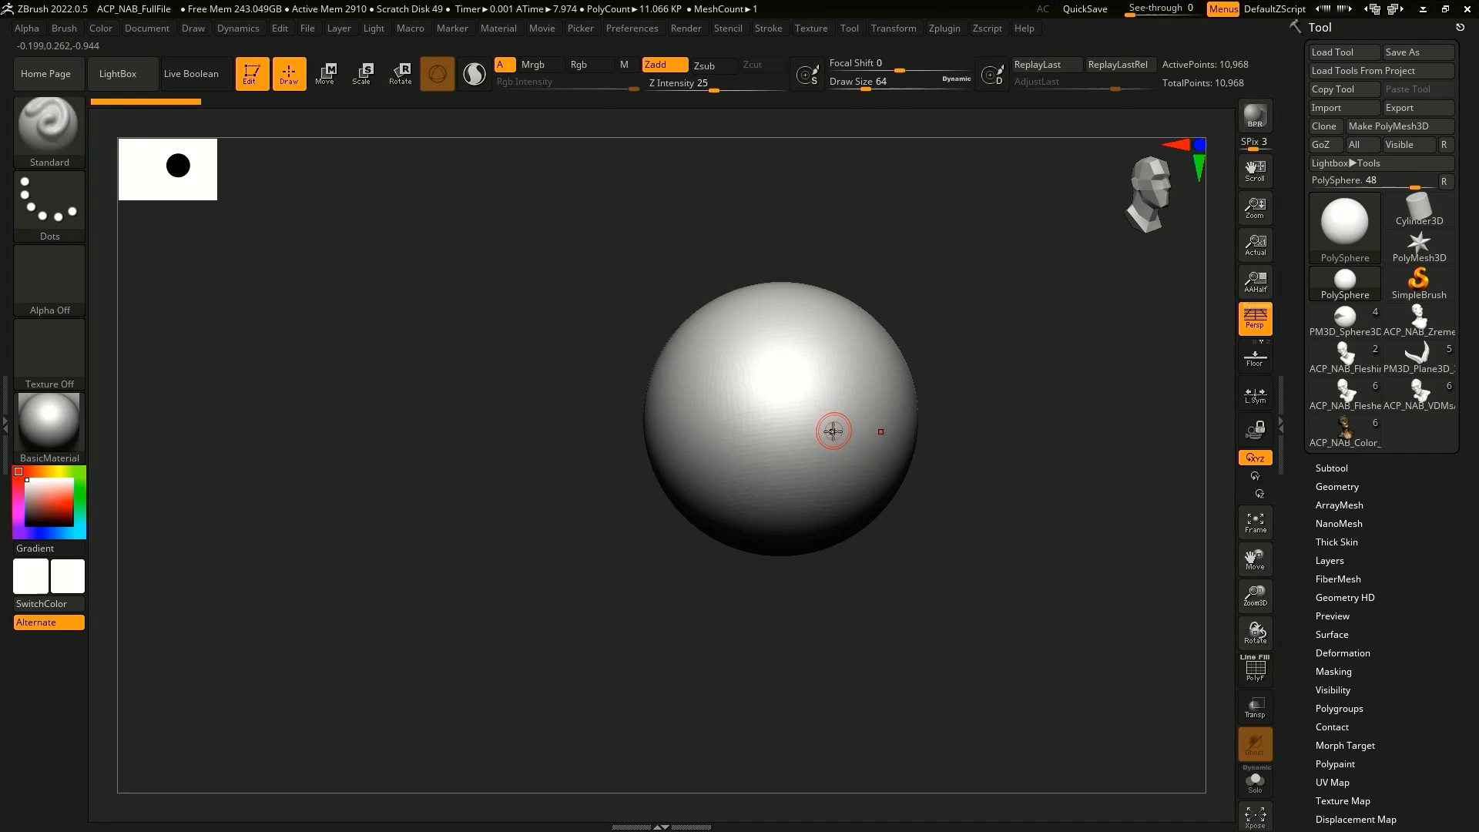
- Choose the Move brush and enlarge its draw size to about 476
key("b")
key("m")
key("v")
key("space")
left_click_drag(906, 389, 905, 390)
mouse_move(897, 417)
left_mouse_down()
mouse_move(967, 456)
mouse_move(975, 502)
mouse_move(1033, 482)
mouse_move(1035, 502)
mouse_move(952, 503)
left_mouse_up()
key("ctrl+z")
mouse_move(859, 510)
left_mouse_down()
mouse_move(829, 604)
mouse_move(851, 508)
left_mouse_up()
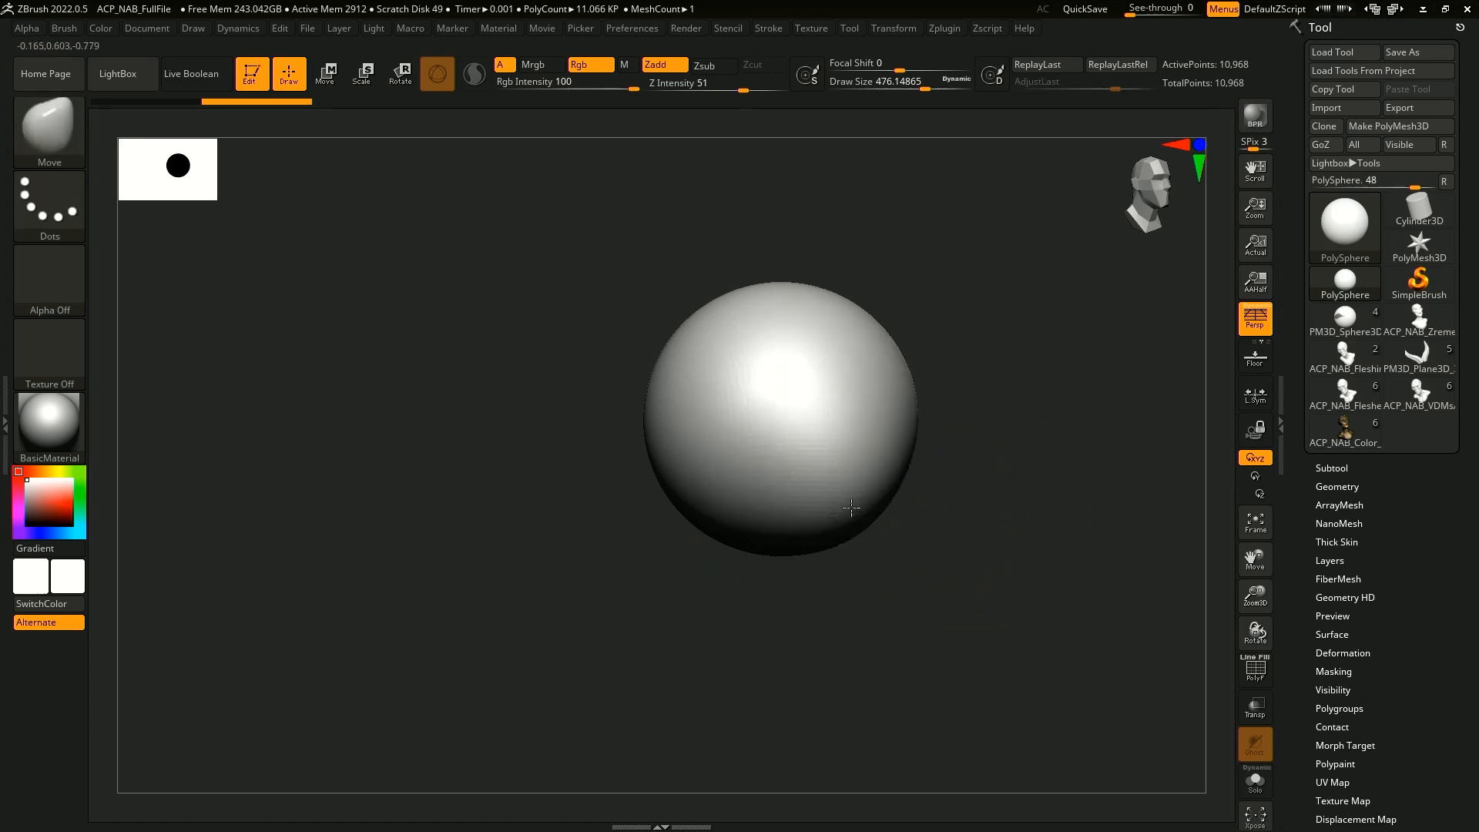
- Choose the SnakeHook2 brush and skip the SculptrisPro note until the next restart
key("b")
key("s")
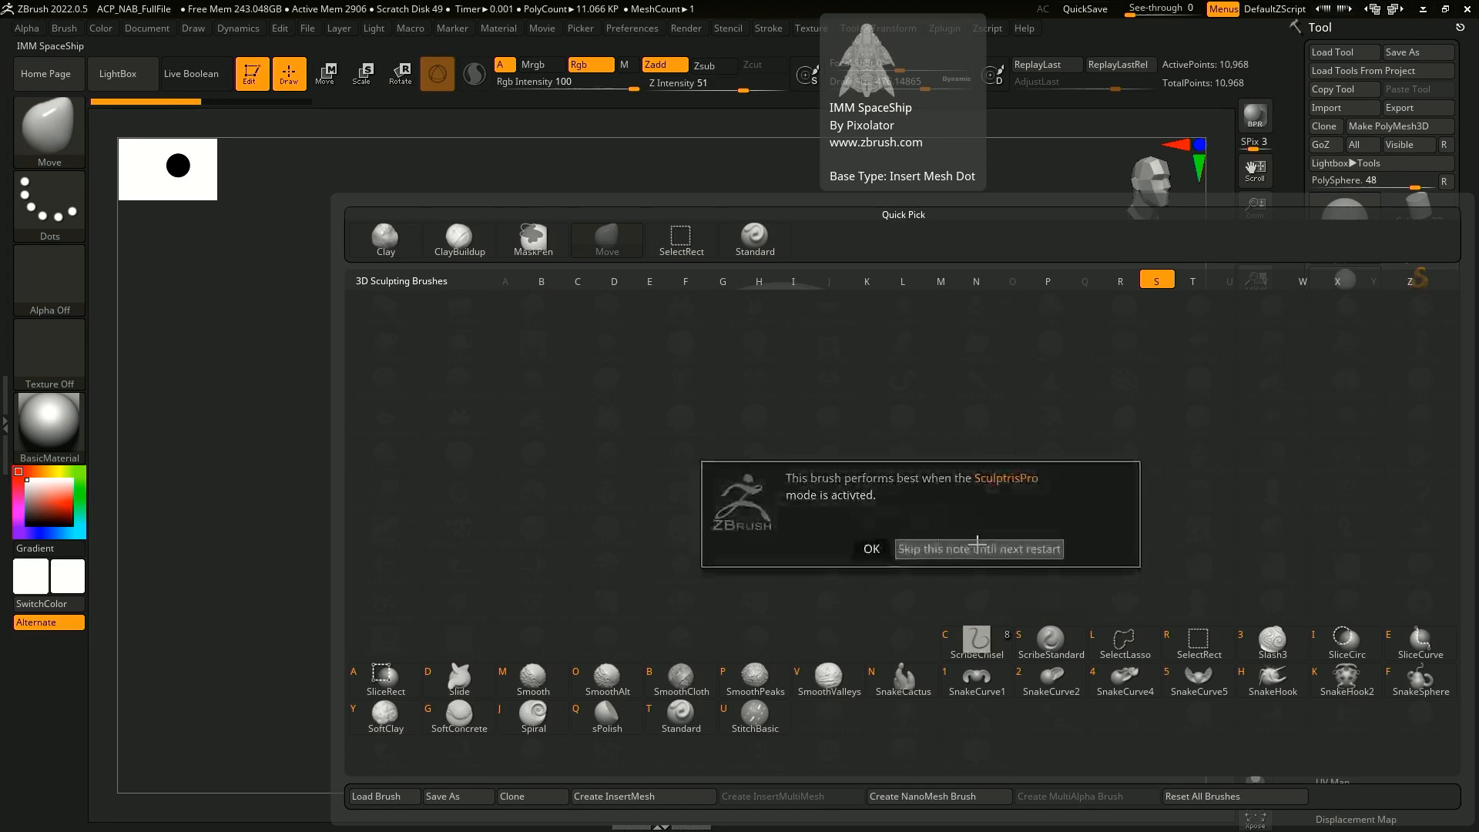
left_click(976, 544)
- Try pulling long limbs out of the sphere's sides with SnakeHook2, then undo the strokes
mouse_move(837, 465)
left_mouse_down()
mouse_move(911, 492)
mouse_move(1178, 514)
mouse_move(1117, 393)
left_mouse_up()
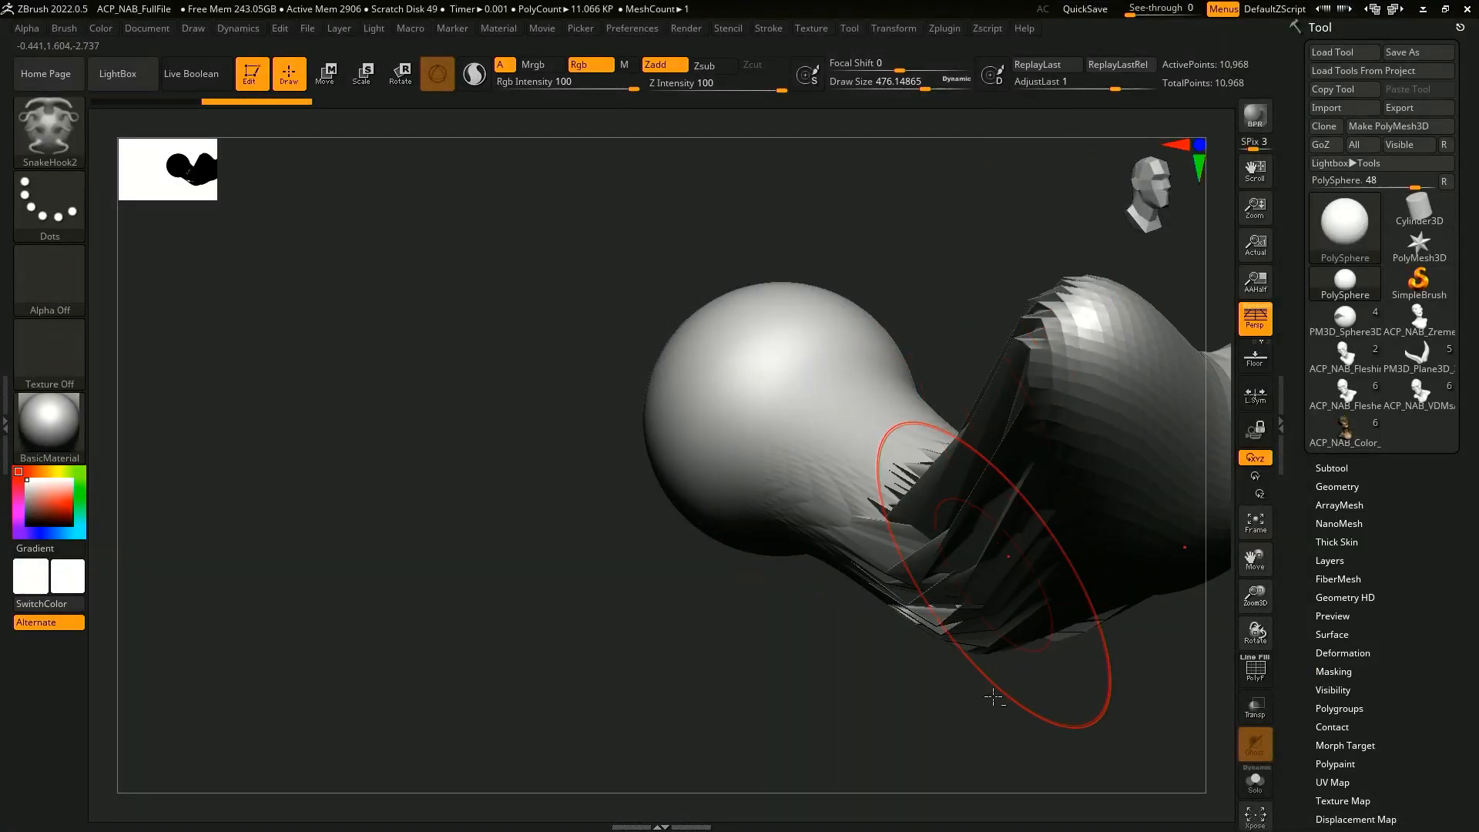
key("ctrl+z")
key("ctrl+z")
key("ctrl+z")
left_click_drag(752, 416, 1052, 454)
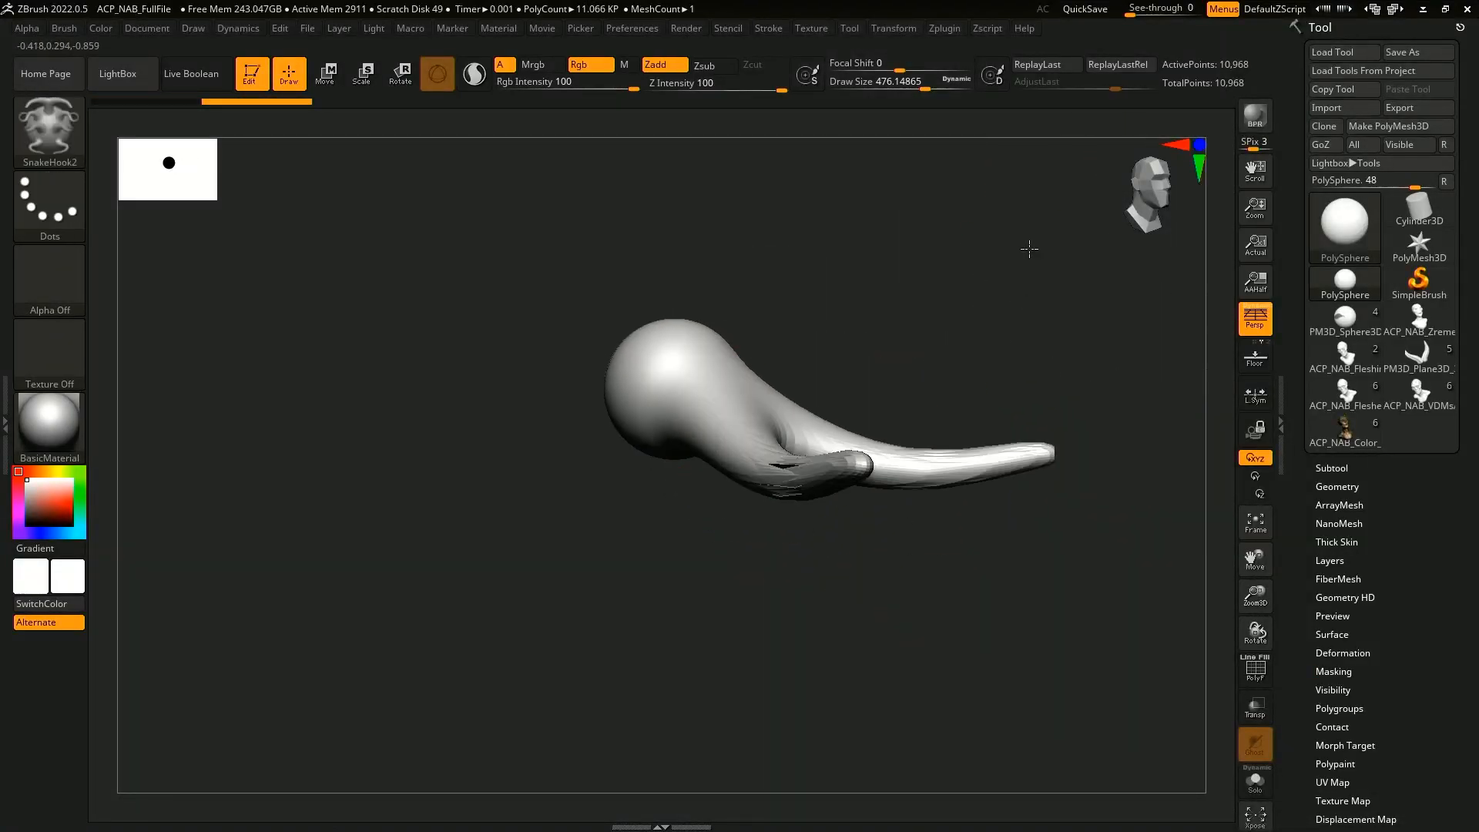
left_click_drag(844, 462, 1058, 221)
left_click_drag(996, 553, 908, 570)
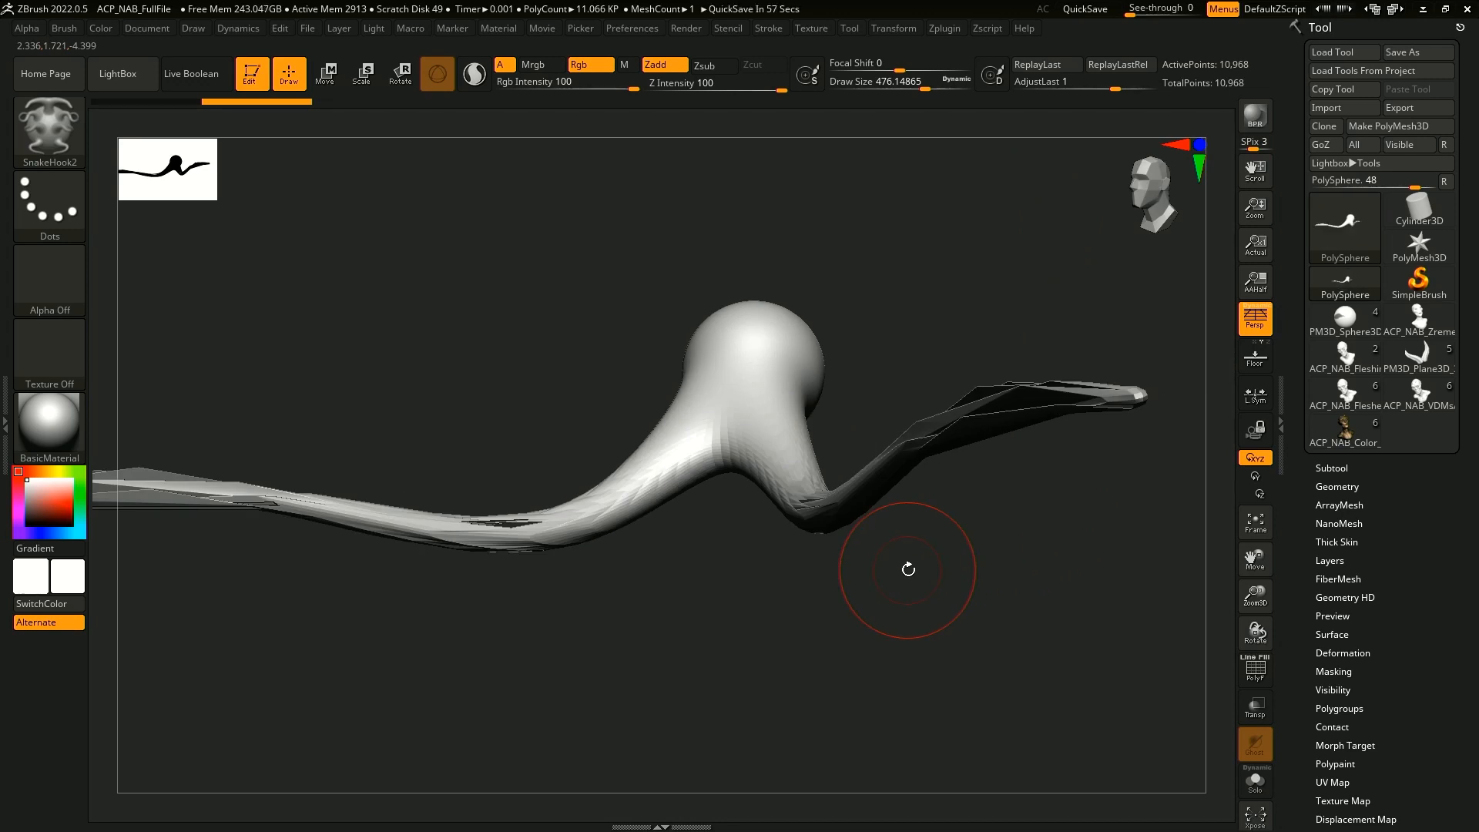
key("ctrl+z")
key("ctrl+z")
- Pull long curved strands out of the sphere and show the polyframe to examine the stretched polygons
left_click_drag(894, 498, 874, 545)
mouse_move(753, 421)
left_mouse_down()
mouse_move(996, 383)
mouse_move(961, 145)
left_mouse_up()
mouse_move(948, 589)
left_mouse_down()
mouse_move(852, 616)
mouse_move(950, 660)
mouse_move(746, 624)
left_mouse_up()
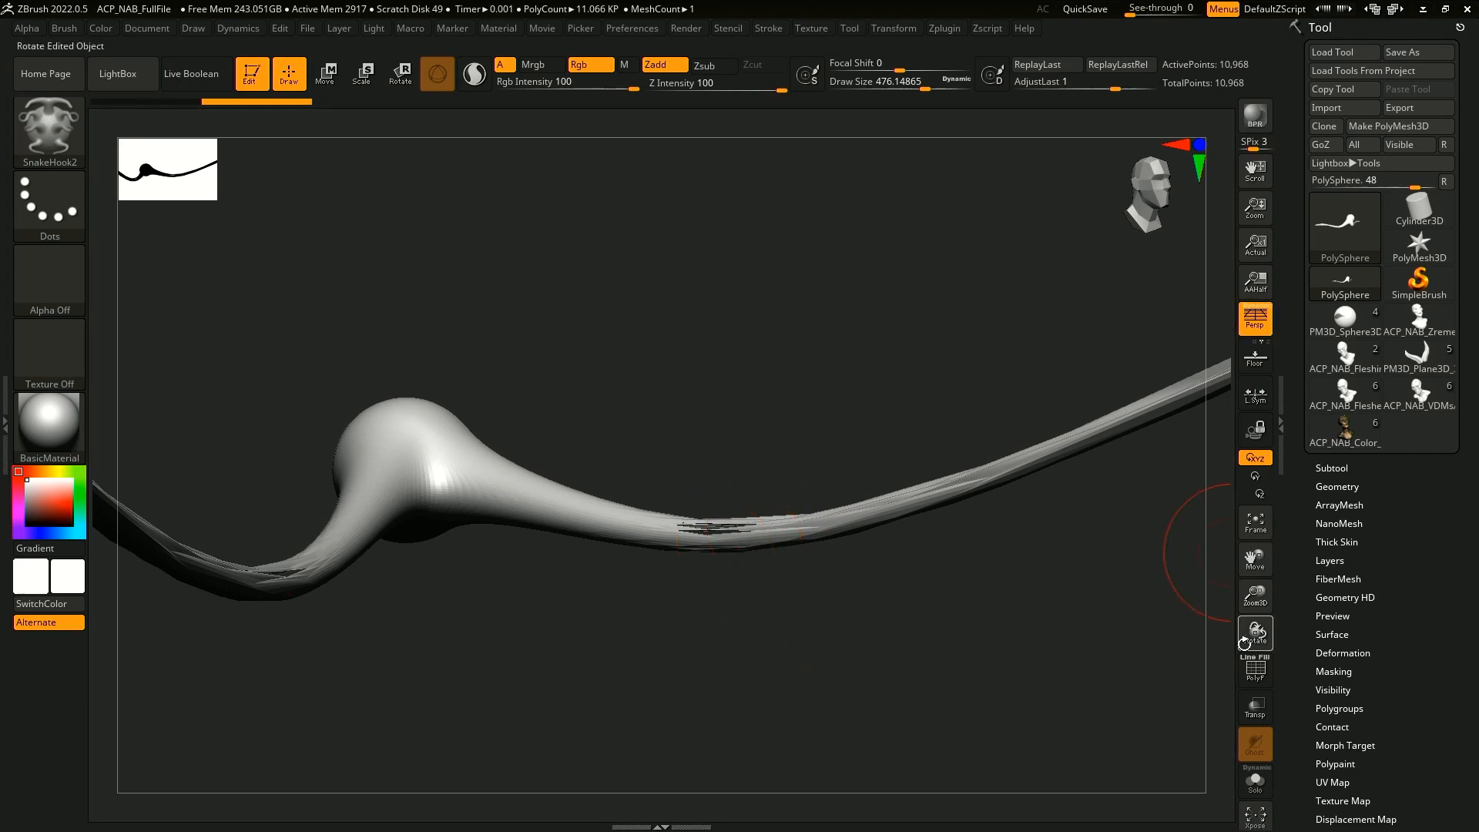
key("shift+f")
left_click_drag(792, 628, 713, 669, "alt")
mouse_move(836, 647)
left_mouse_down("alt")
mouse_move(858, 679)
mouse_move(904, 432)
mouse_move(805, 447)
left_mouse_up("alt")
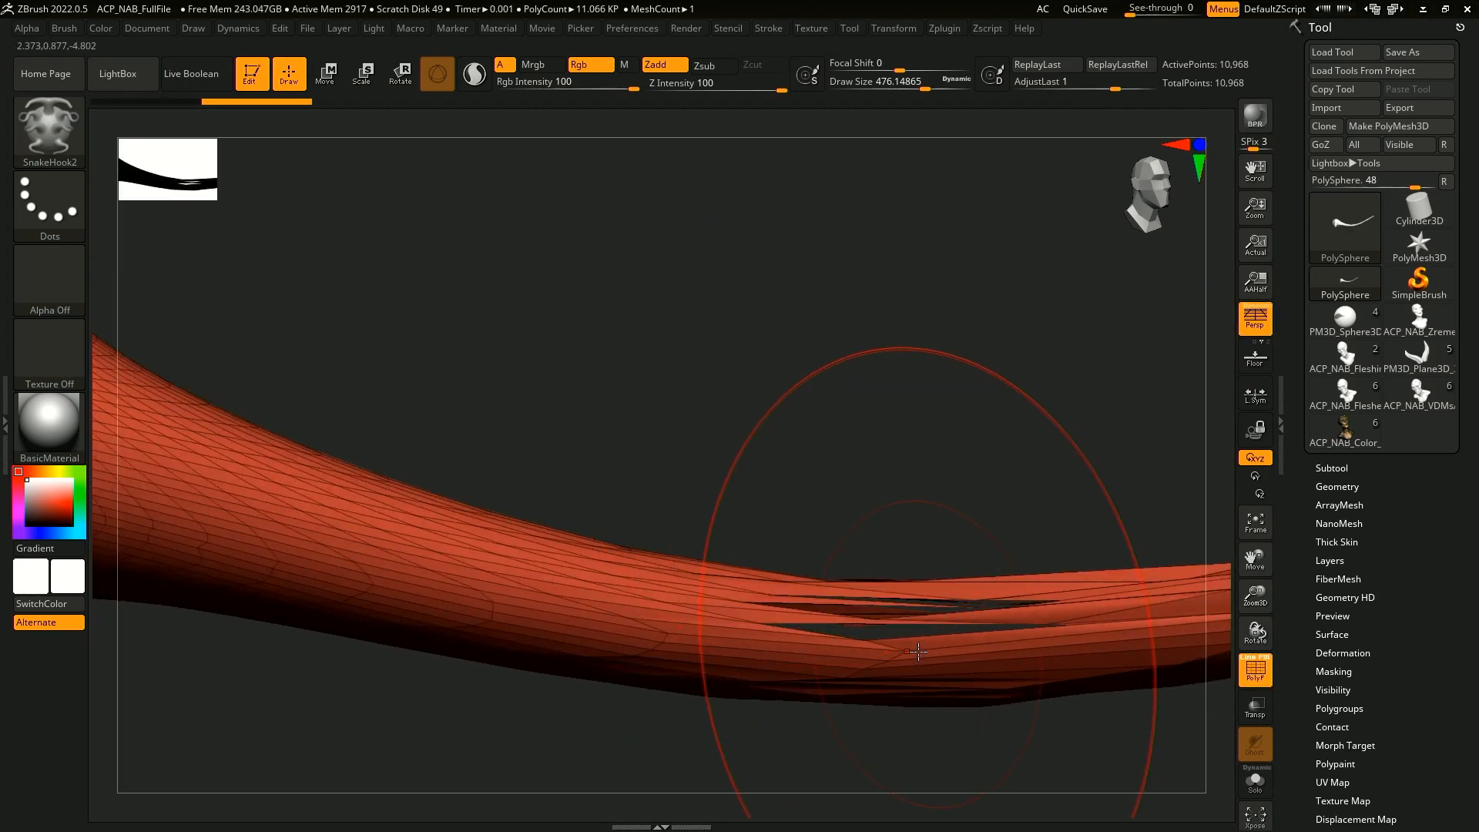
left_click_drag(1009, 479, 941, 676, "alt")
- Undo the SnakeHook2 strokes to restore the plain sphere and activate Sculptris Pro mode
key("ctrl+z")
key("ctrl+z")
key("ctrl+z")
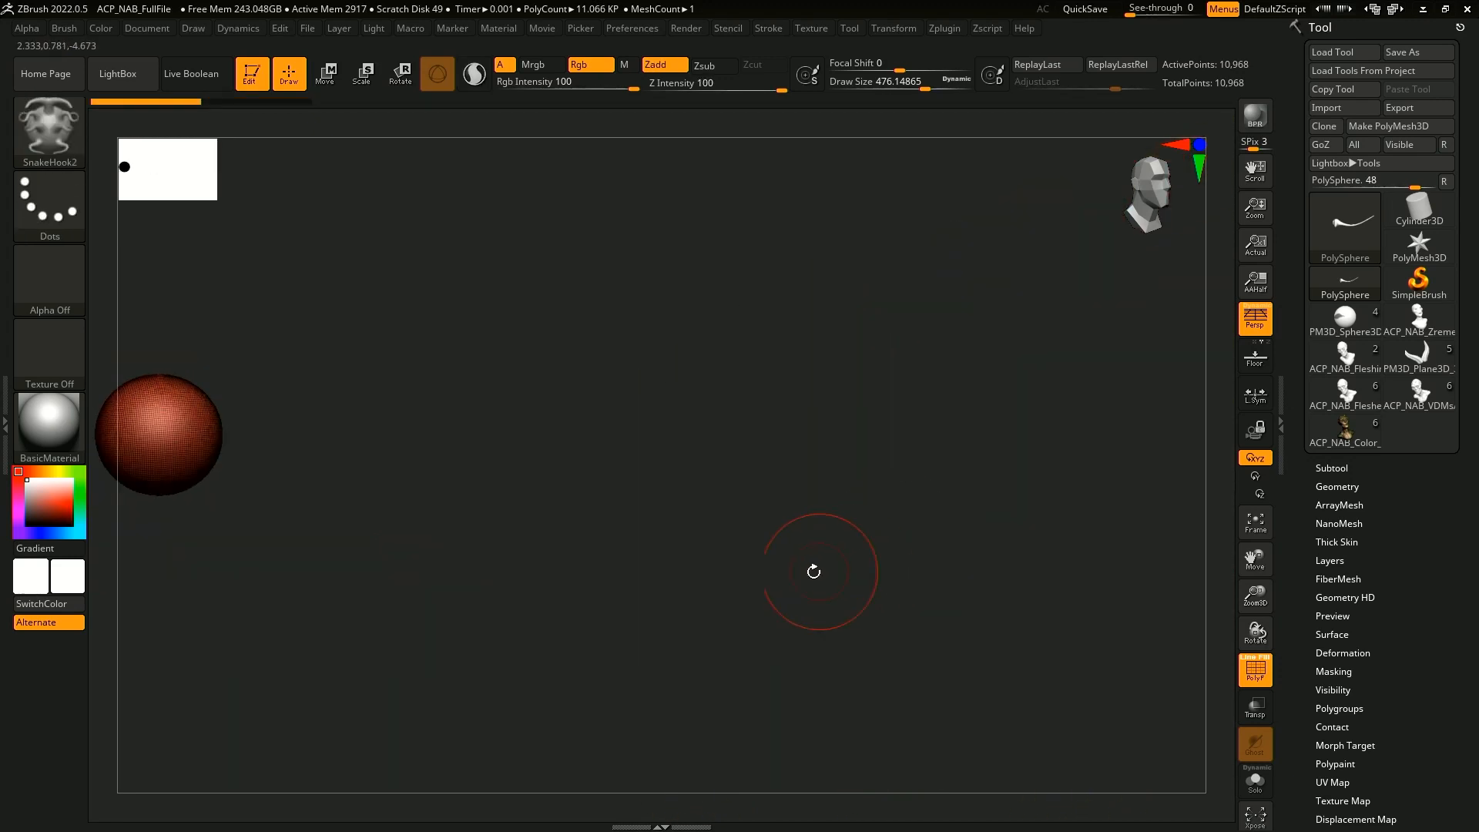
left_click(475, 75)
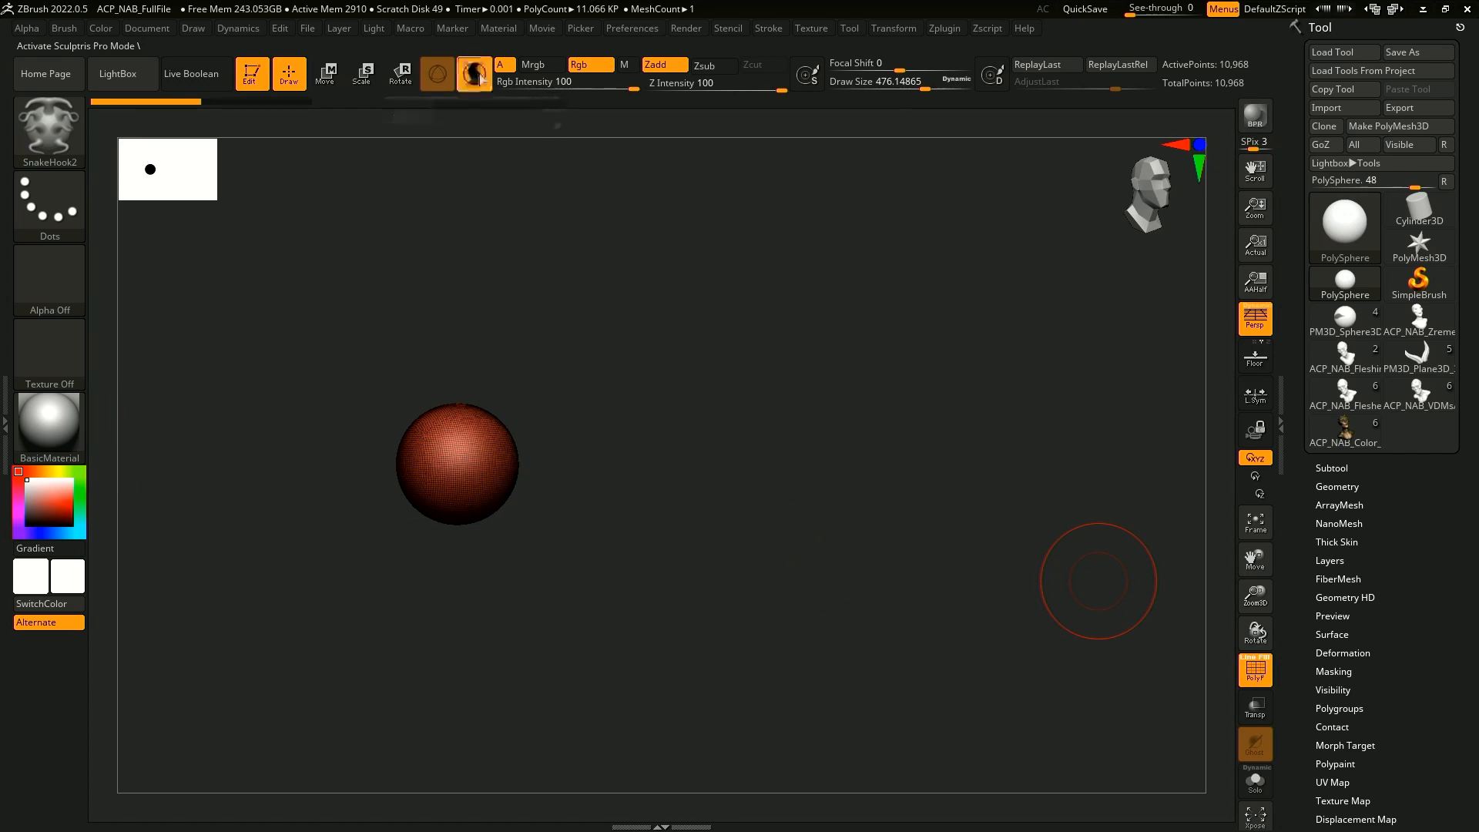
left_click_drag(681, 442, 885, 506, "alt")
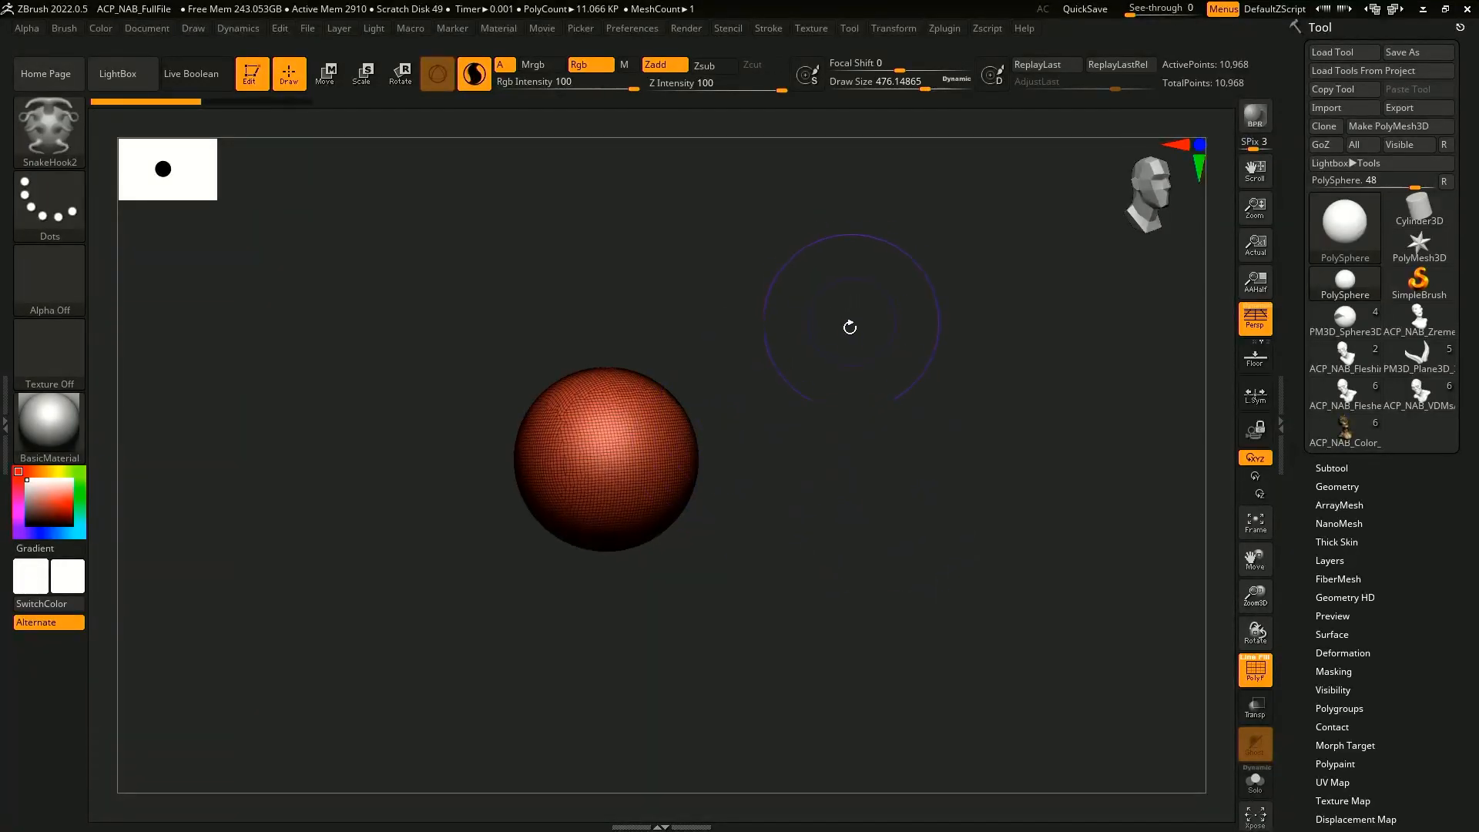
- Try pulling branching horns out of the sphere with Sculptris Pro active, then undo them
mouse_move(670, 425)
left_mouse_down()
mouse_move(809, 428)
mouse_move(892, 396)
mouse_move(986, 265)
left_mouse_up()
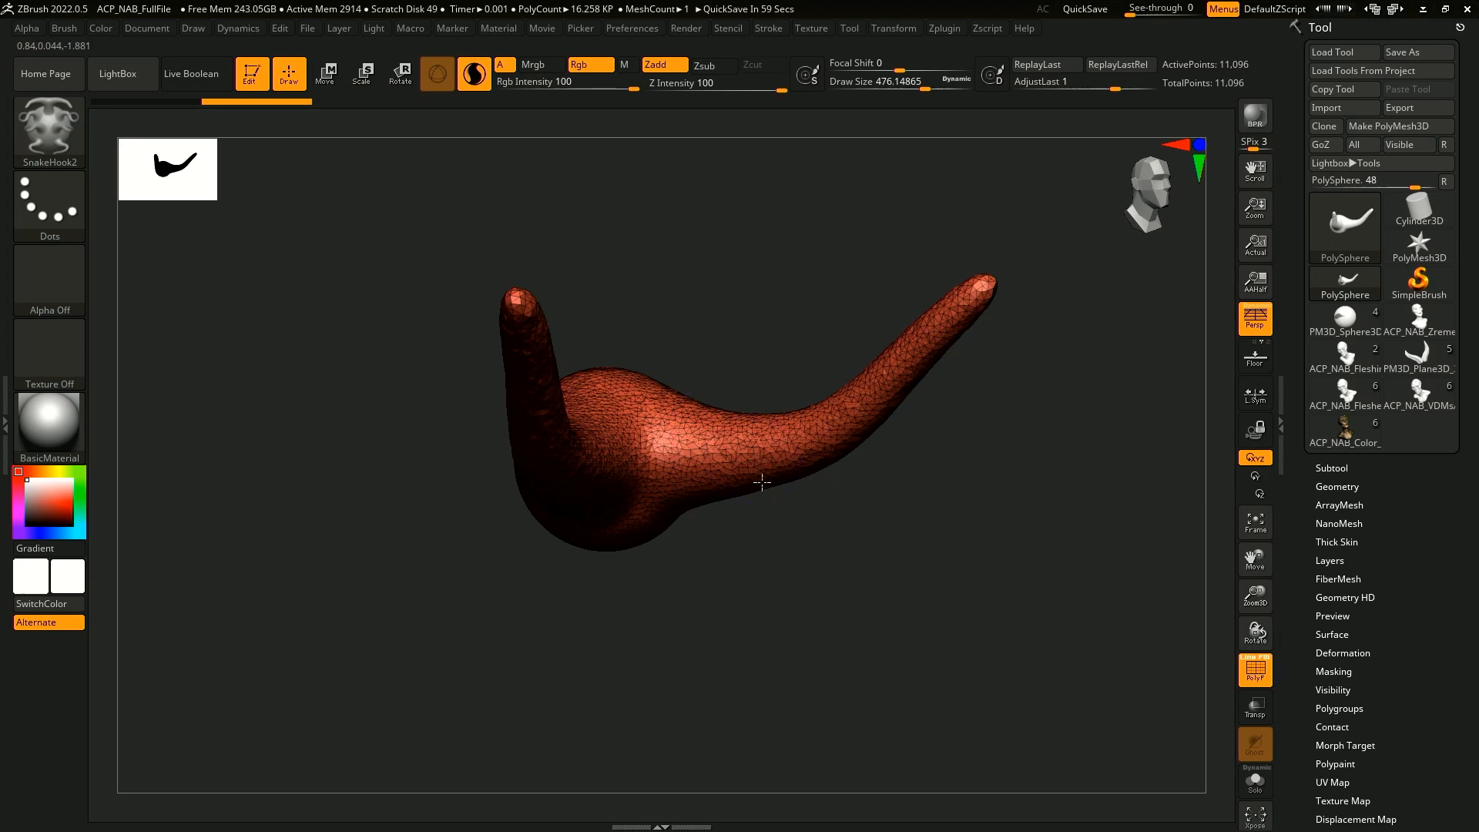
left_click_drag(762, 482, 807, 645)
right_click_drag(915, 581, 950, 497, "ctrl")
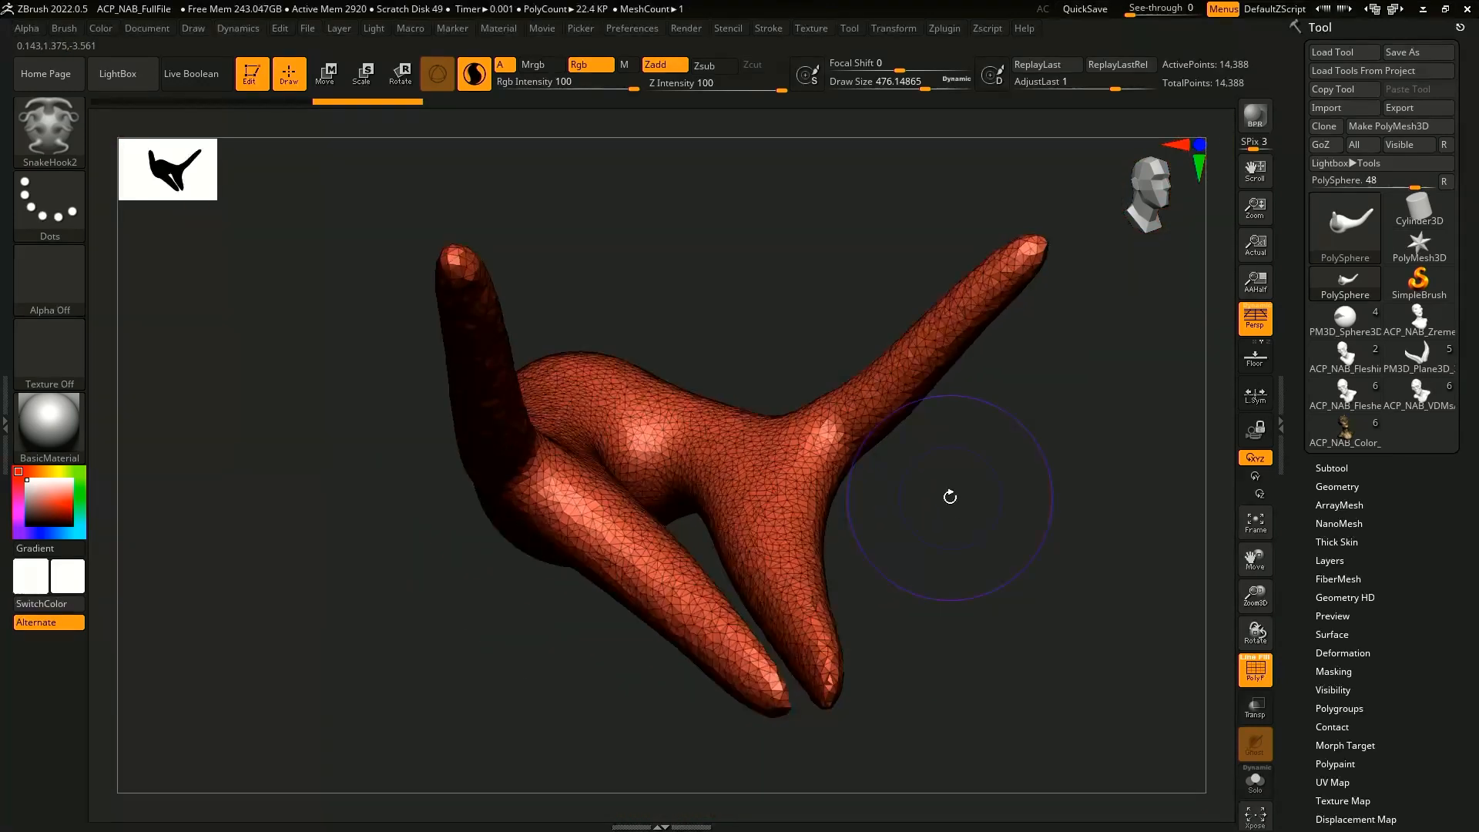
key("ctrl+z")
key("ctrl+z")
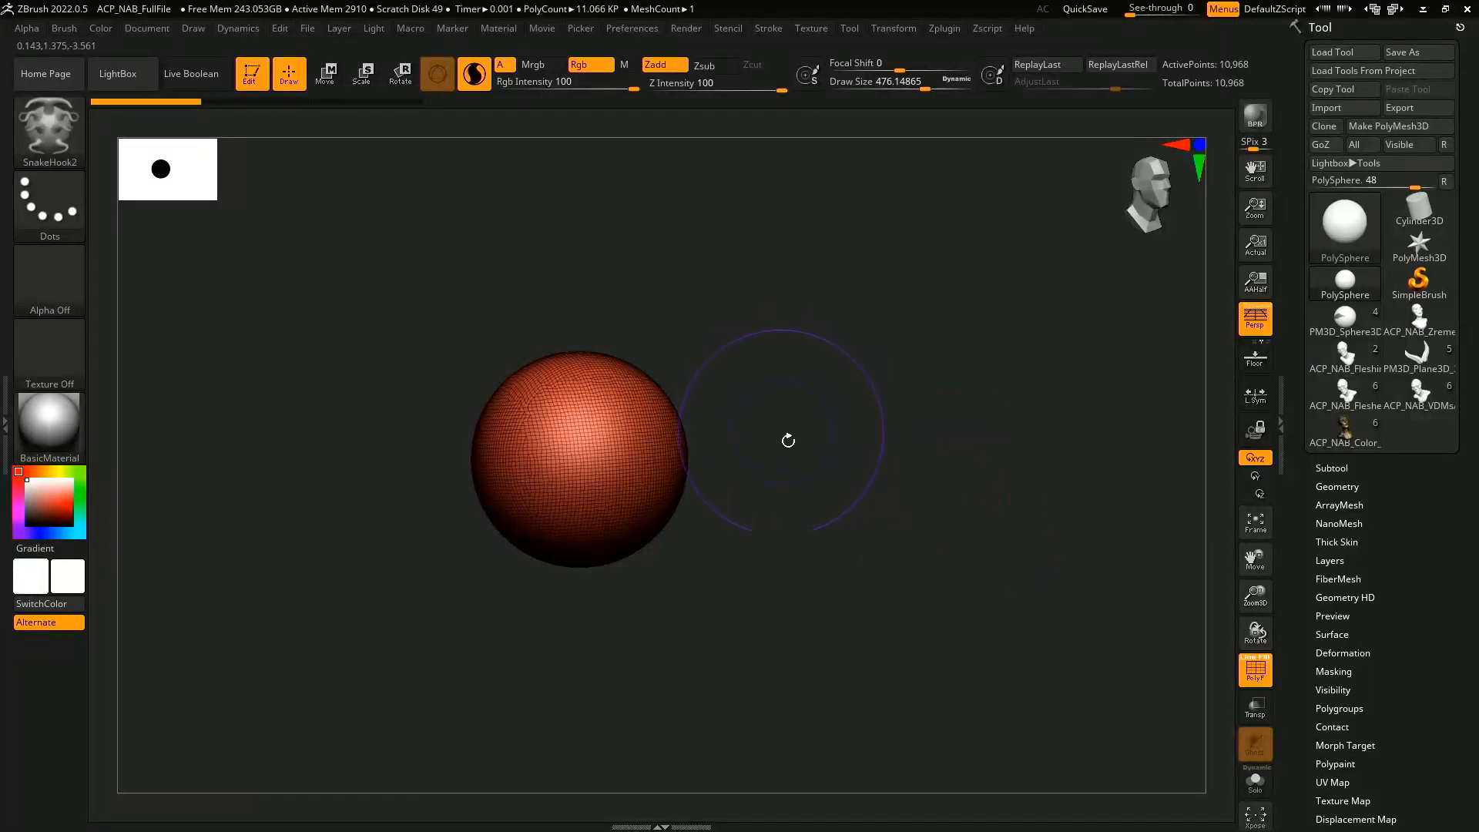
- Enlarge the draw size to about 567, try pulling the sphere's lower front downward, and undo that pull
right_click_drag(788, 440, 912, 326, "alt")
key("space")
left_click(893, 308)
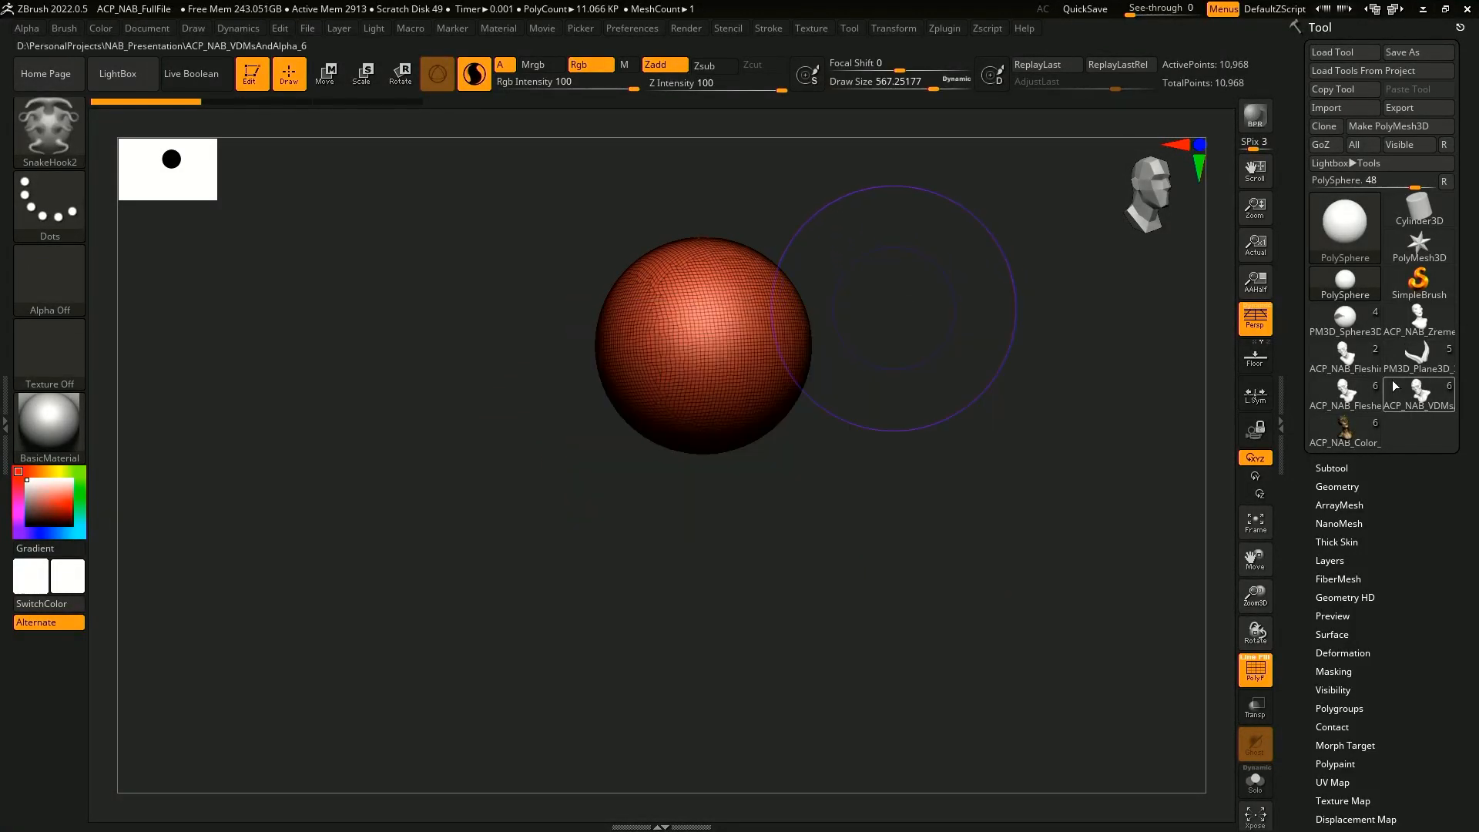
left_click_drag(760, 412, 755, 452)
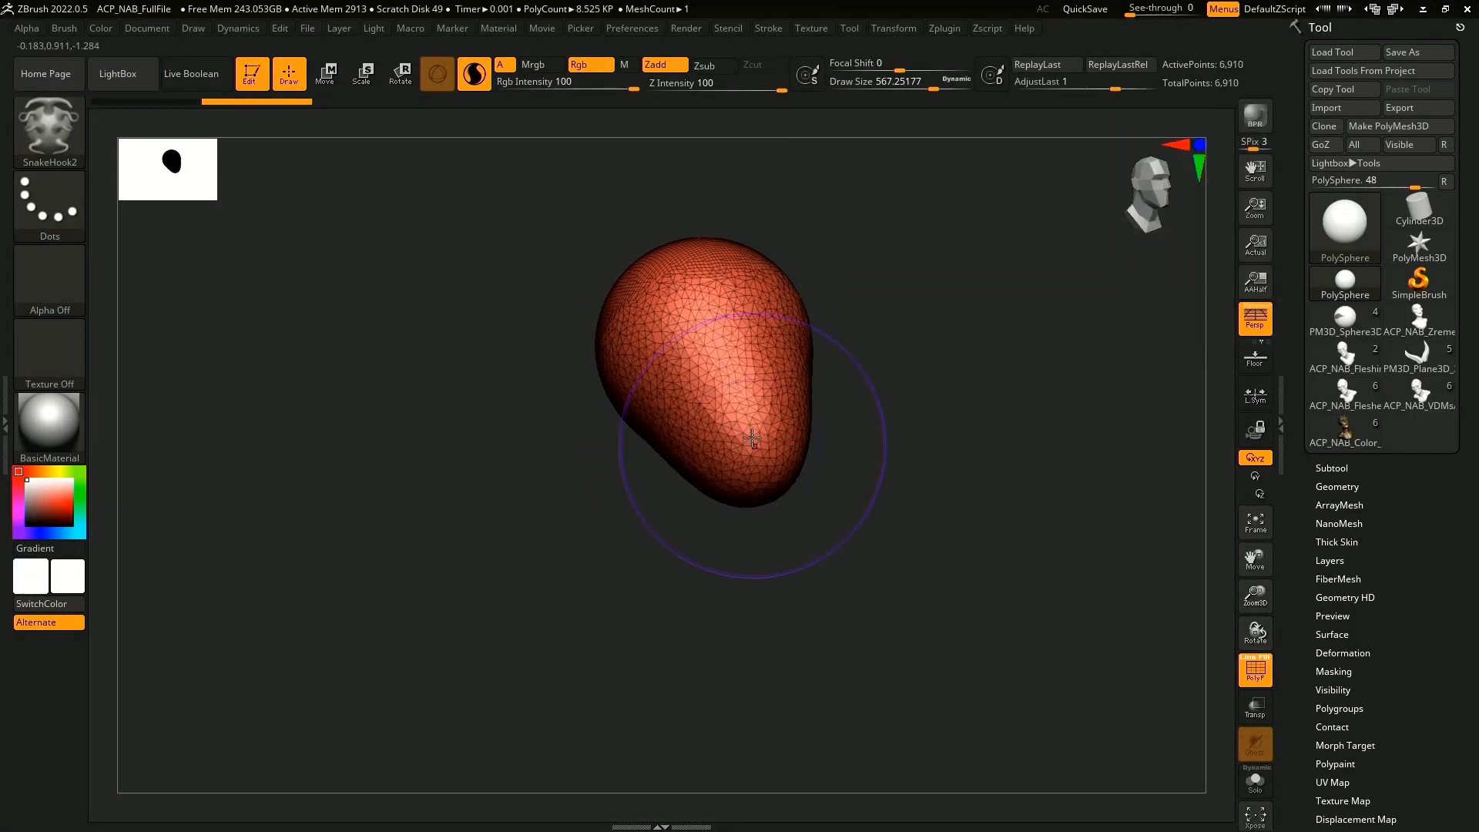
right_click_drag(801, 438, 898, 432)
key("ctrl+z")
- Pull the sphere's lower front down and forward into a rough skull and jaw shape, and smooth it
left_click_drag(712, 395, 727, 427)
mouse_move(815, 419)
right_mouse_down()
mouse_move(895, 414)
mouse_move(886, 391)
right_mouse_up()
left_click_drag(787, 386, 834, 382)
right_click_drag(914, 353, 801, 369)
right_click_drag(790, 532, 805, 569)
mouse_move(1138, 192)
left_mouse_down()
mouse_move(1163, 186)
mouse_move(1156, 257)
mouse_move(1163, 184)
left_mouse_up()
mouse_move(1025, 347)
left_mouse_down()
mouse_move(882, 462)
mouse_move(954, 433)
mouse_move(928, 466)
mouse_move(846, 460)
left_mouse_up()
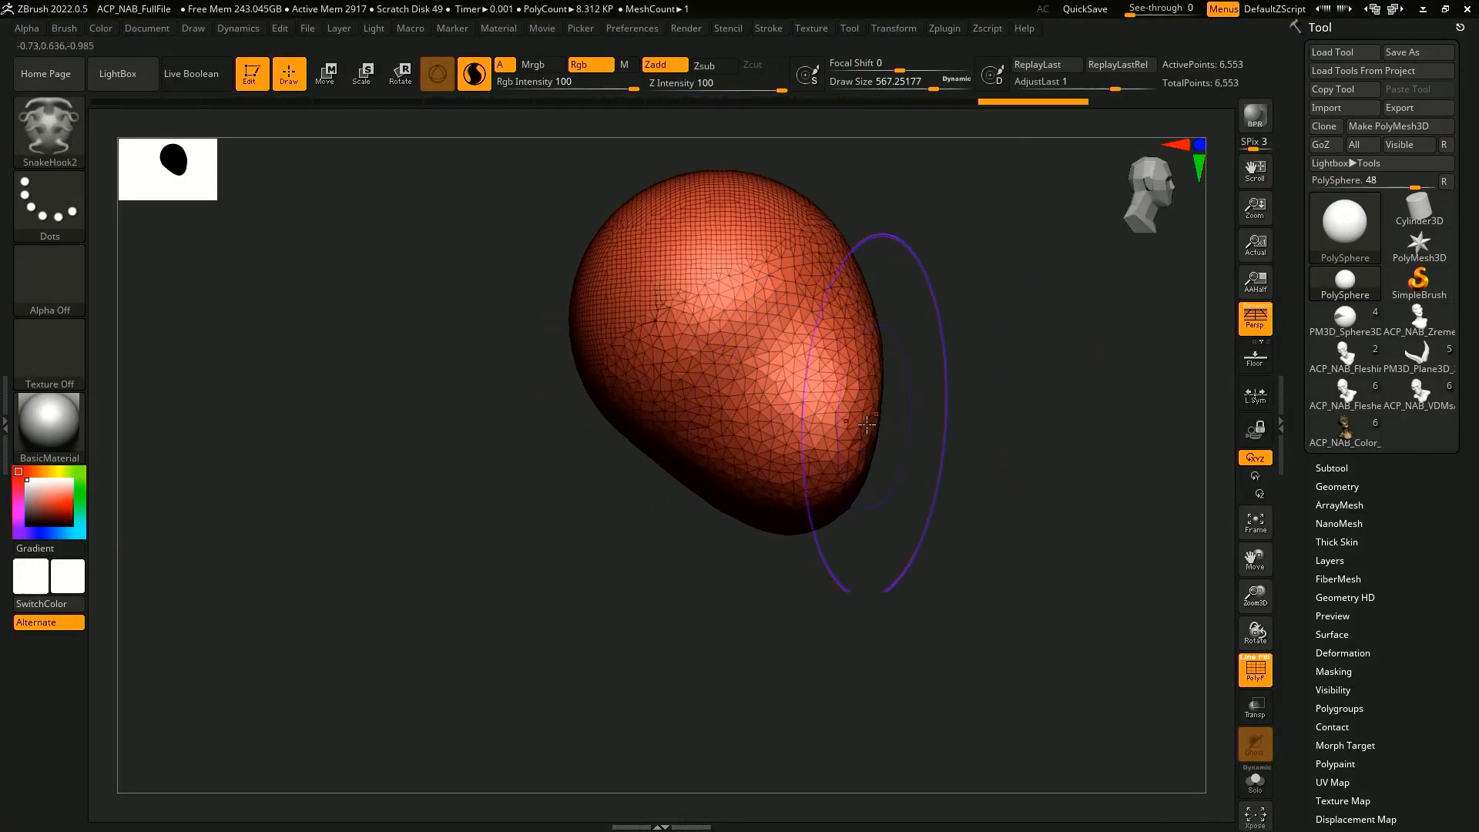
mouse_move(809, 377)
left_mouse_down("shift")
mouse_move(793, 304)
mouse_move(783, 455)
left_mouse_up("shift")
left_click_drag(895, 529, 989, 494, "alt")
- Set MaskLasso as the masking brush, try masking the lower head for a pull, and undo the attempt
left_click_drag(768, 402, 697, 386, "ctrl")
key("ctrl+z")
left_click(50, 137)
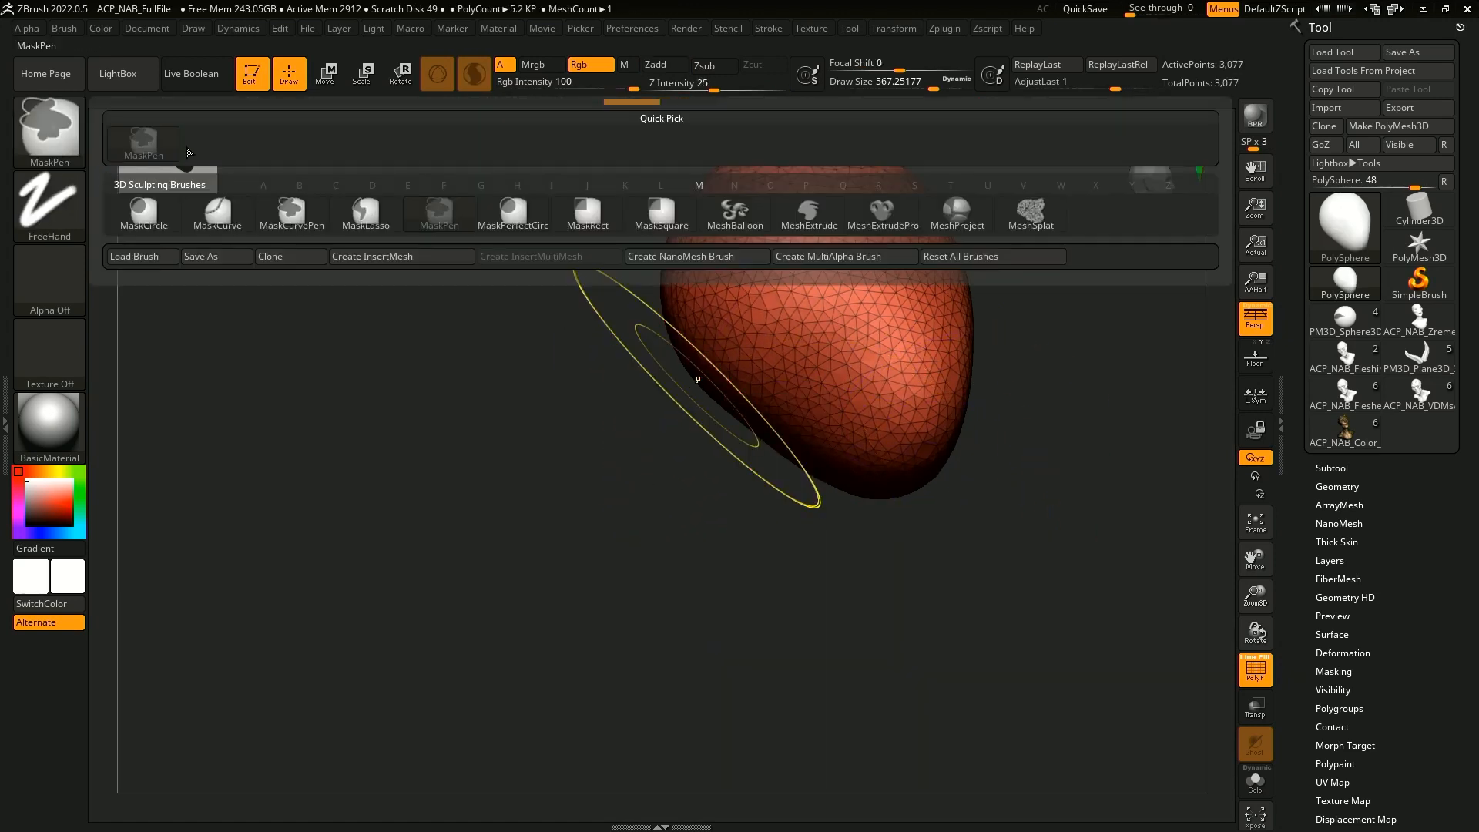
left_click(369, 213)
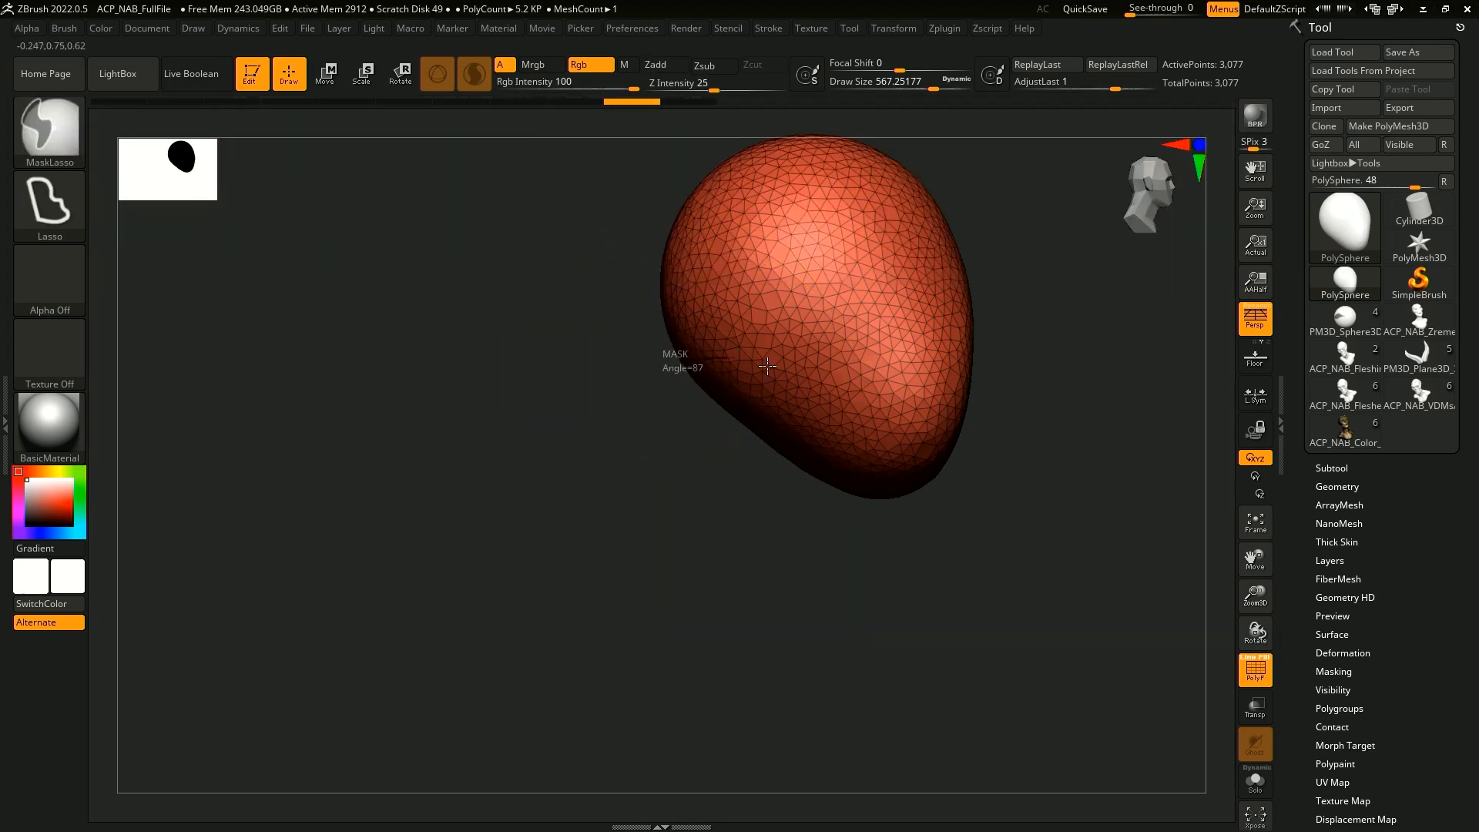
left_click_drag(662, 353, 832, 496, "ctrl")
left_click_drag(870, 578, 944, 574)
mouse_move(901, 385)
left_mouse_down()
mouse_move(967, 320)
mouse_move(948, 328)
left_mouse_up()
key("ctrl+z")
- Lasso a mask around the head's lower back, invert it and pull a neck downward
mouse_move(885, 585)
left_mouse_down()
mouse_move(984, 539)
mouse_move(954, 529)
mouse_move(951, 492)
mouse_move(1036, 570)
left_mouse_up()
left_click_drag(1071, 574, 1021, 572)
left_click_drag(980, 440, 923, 372)
left_click_drag(830, 539, 946, 466, "ctrl")
left_click(948, 468, "ctrl")
left_click_drag(881, 419, 922, 574)
- Clear the mask and smooth the neck and the back of the skull with a draw size of about 415
left_click_drag(937, 650, 955, 555, "alt")
left_click_drag(955, 554, 965, 519)
key("space")
left_click_drag(957, 415, 952, 415)
mouse_move(941, 422)
left_mouse_down("shift")
mouse_move(988, 426)
mouse_move(956, 422)
left_mouse_up("shift")
left_click_drag(967, 450, 987, 488, "ctrl")
key("space")
left_click_drag(961, 387, 949, 388)
left_click_drag(925, 462, 913, 511, "alt")
mouse_move(856, 308)
left_mouse_down("shift")
mouse_move(882, 369)
mouse_move(892, 356)
mouse_move(878, 392)
left_mouse_up("shift")
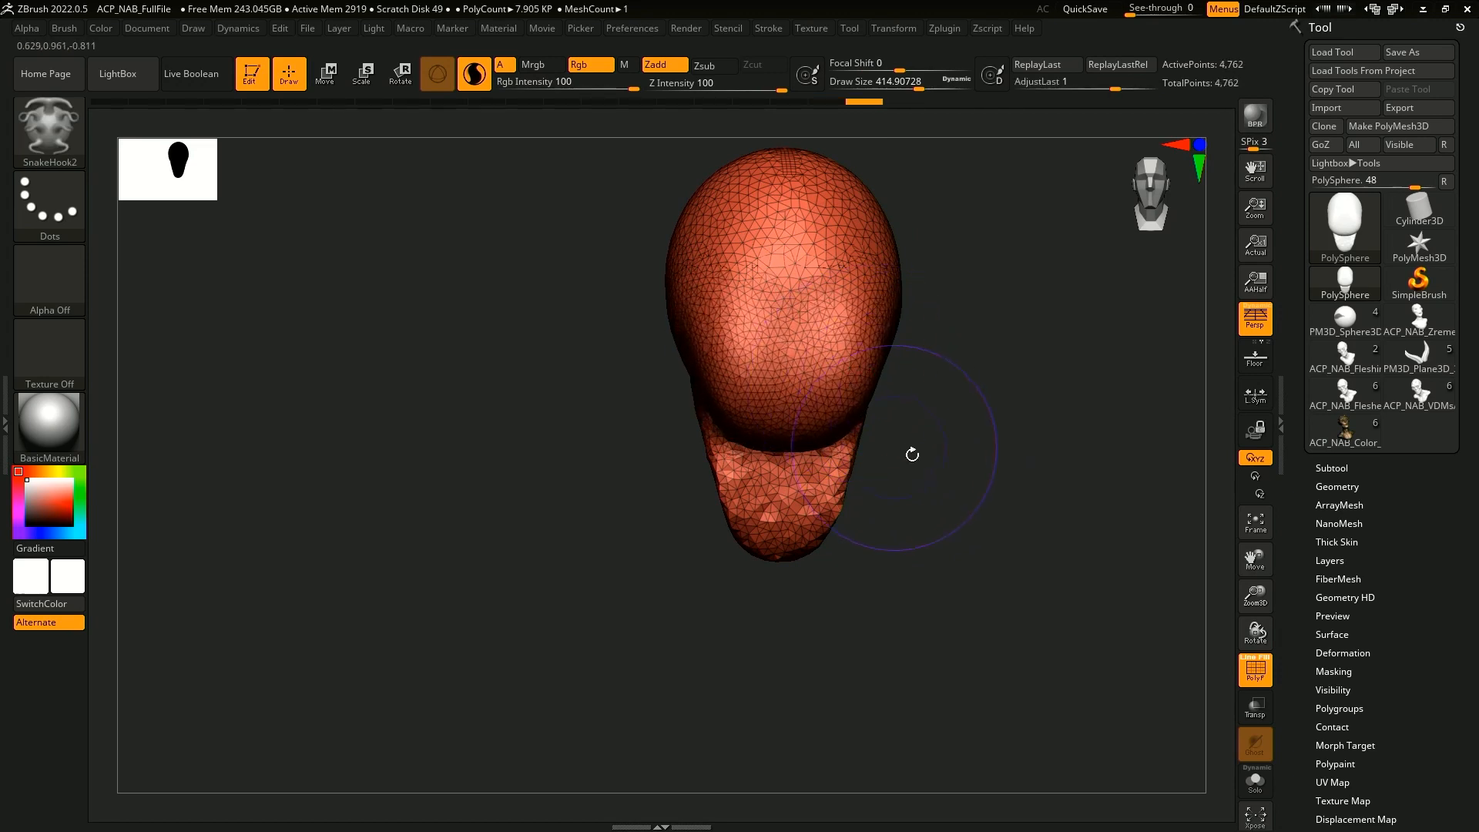
- Shape and smooth the neck with a draw size of about 318
left_click_drag(911, 452, 980, 448)
key("space")
mouse_move(877, 407)
left_mouse_down()
mouse_move(838, 408)
mouse_move(824, 300)
mouse_move(721, 460)
left_mouse_up()
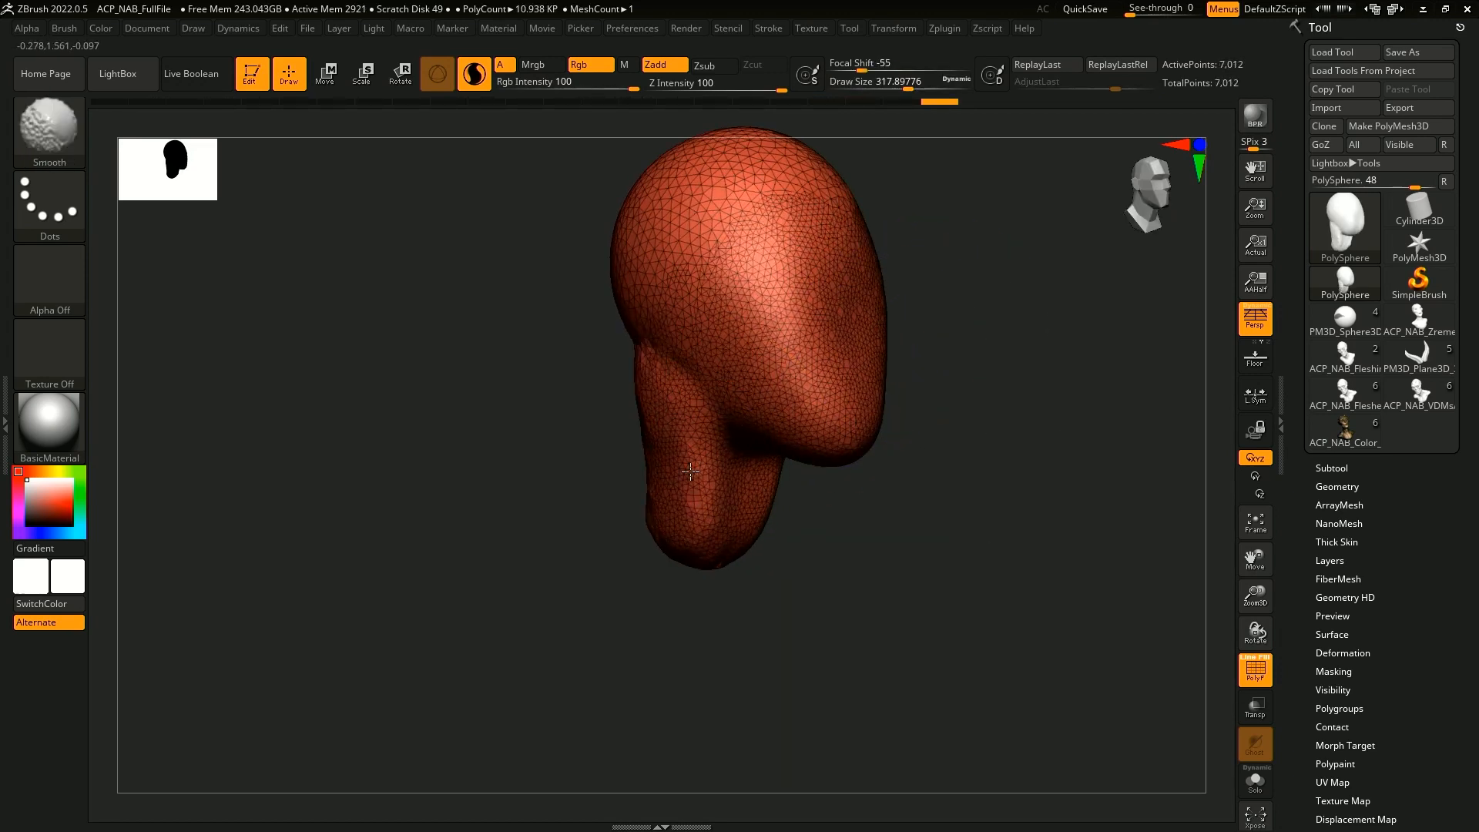
mouse_move(875, 512)
left_mouse_down()
mouse_move(852, 538)
mouse_move(808, 487)
left_mouse_up()
left_click_drag(907, 508, 963, 522)
mouse_move(937, 575)
left_mouse_down("shift")
mouse_move(980, 455)
mouse_move(968, 439)
mouse_move(939, 553)
left_mouse_up("shift")
- Set the draw size to about 468, lasso-mask the neck's lower end and invert the mask
key("space")
mouse_move(865, 522)
left_mouse_down("ctrl")
mouse_move(646, 452)
mouse_move(835, 618)
mouse_move(686, 455)
mouse_move(836, 678)
left_mouse_up("ctrl")
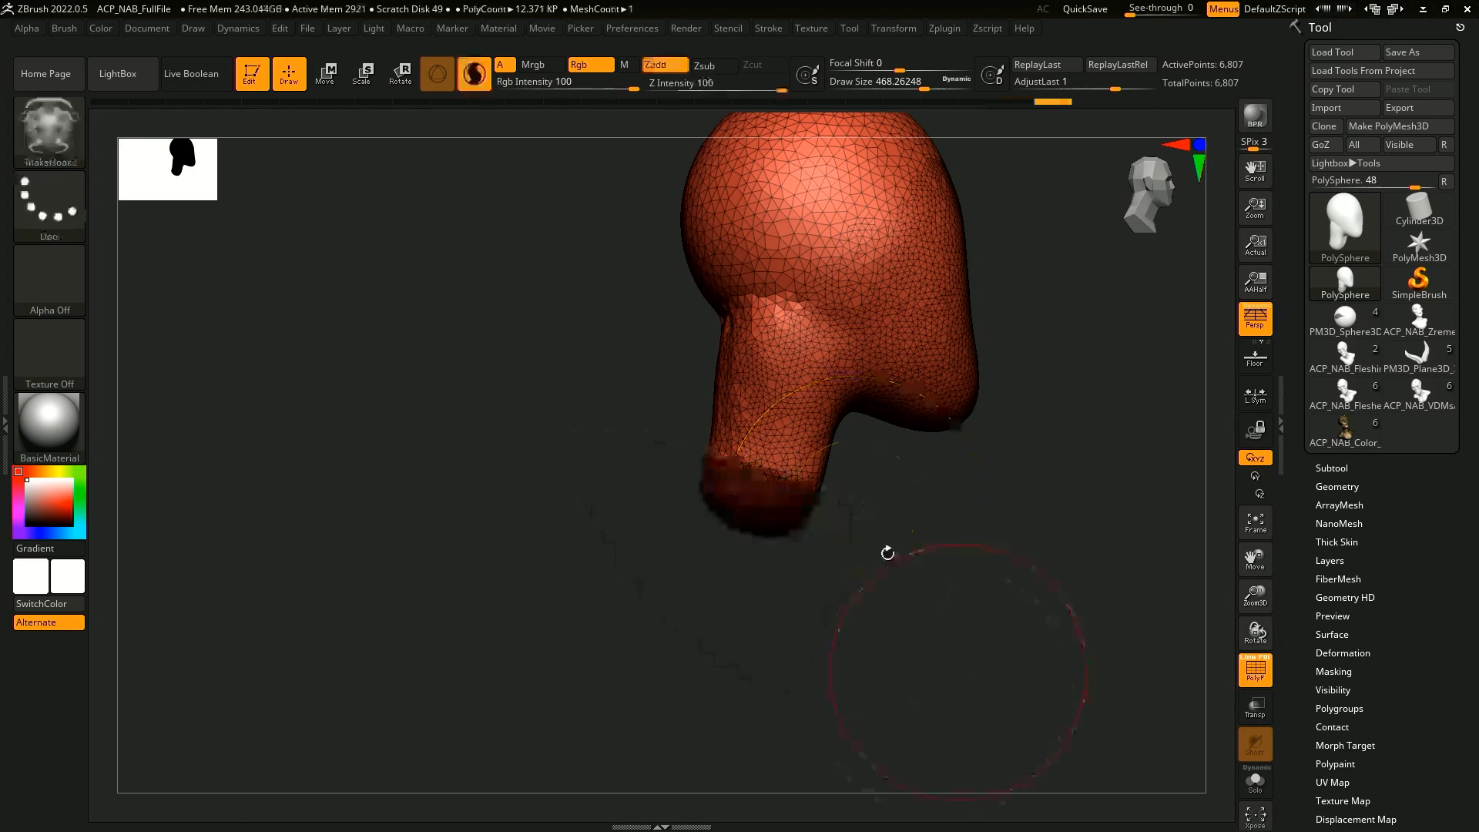
left_click(887, 552, "ctrl")
left_click_drag(951, 504, 915, 540, "shift")
- Scale up the unmasked neck end with the gizmo to form a rounded shoulder mass
key("e")
key("y")
left_click_drag(849, 591, 976, 660)
left_click_drag(865, 652, 952, 683)
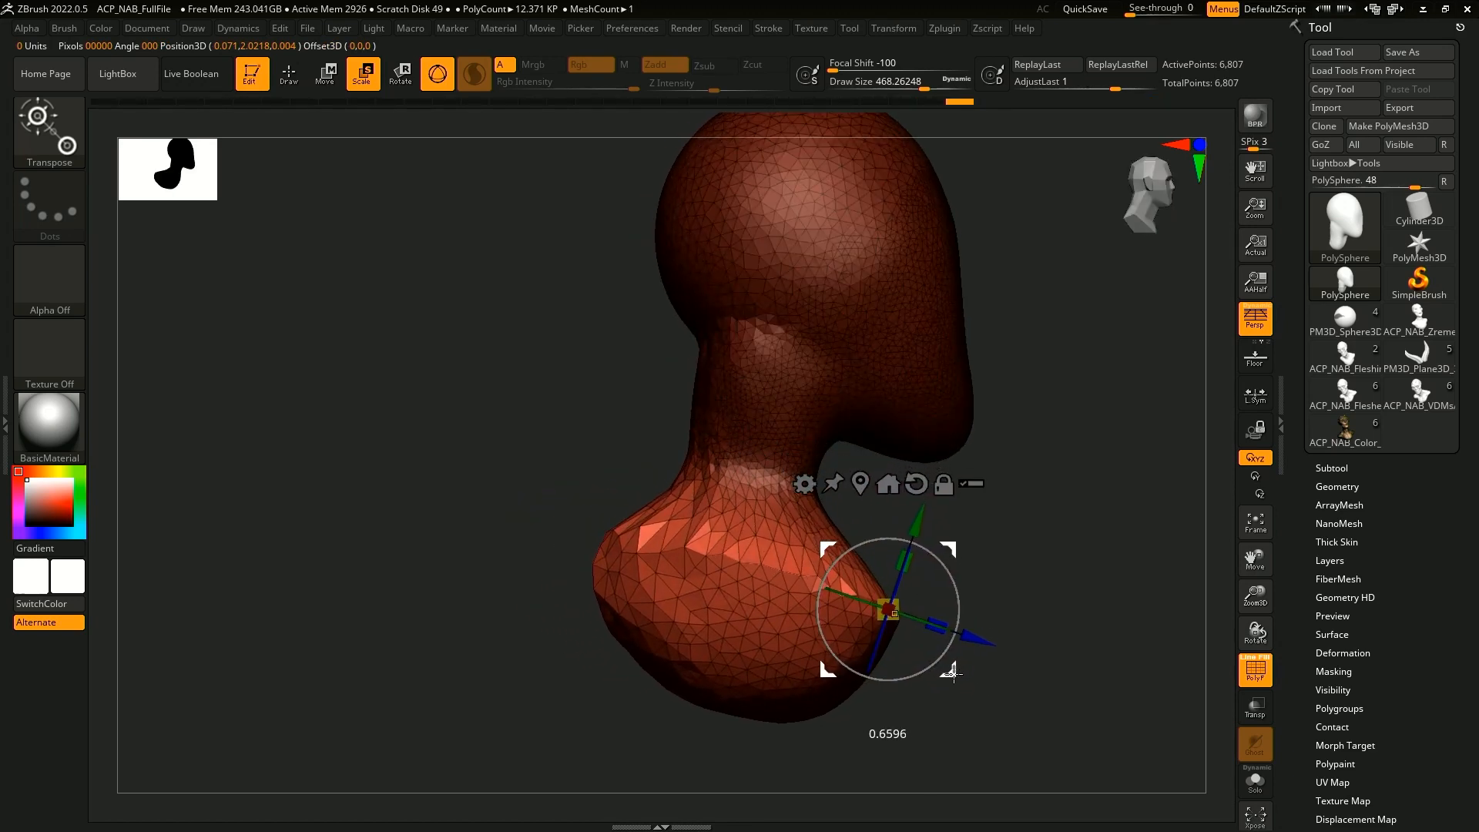
- Return to Draw mode and smooth the shoulder mass below the neck
key("q")
mouse_move(840, 554)
left_mouse_down("shift")
mouse_move(731, 509)
mouse_move(770, 547)
mouse_move(879, 585)
mouse_move(1017, 577)
mouse_move(825, 555)
mouse_move(773, 604)
mouse_move(632, 585)
left_mouse_up("shift")
key("space")
left_click_drag(727, 488, 719, 487)
mouse_move(943, 487)
left_mouse_down("alt")
mouse_move(984, 555)
mouse_move(1022, 365)
mouse_move(987, 369)
left_mouse_up("alt")
- Try smoothing the shoulder mass with a draw size of about 149, then undo the stroke
key("space")
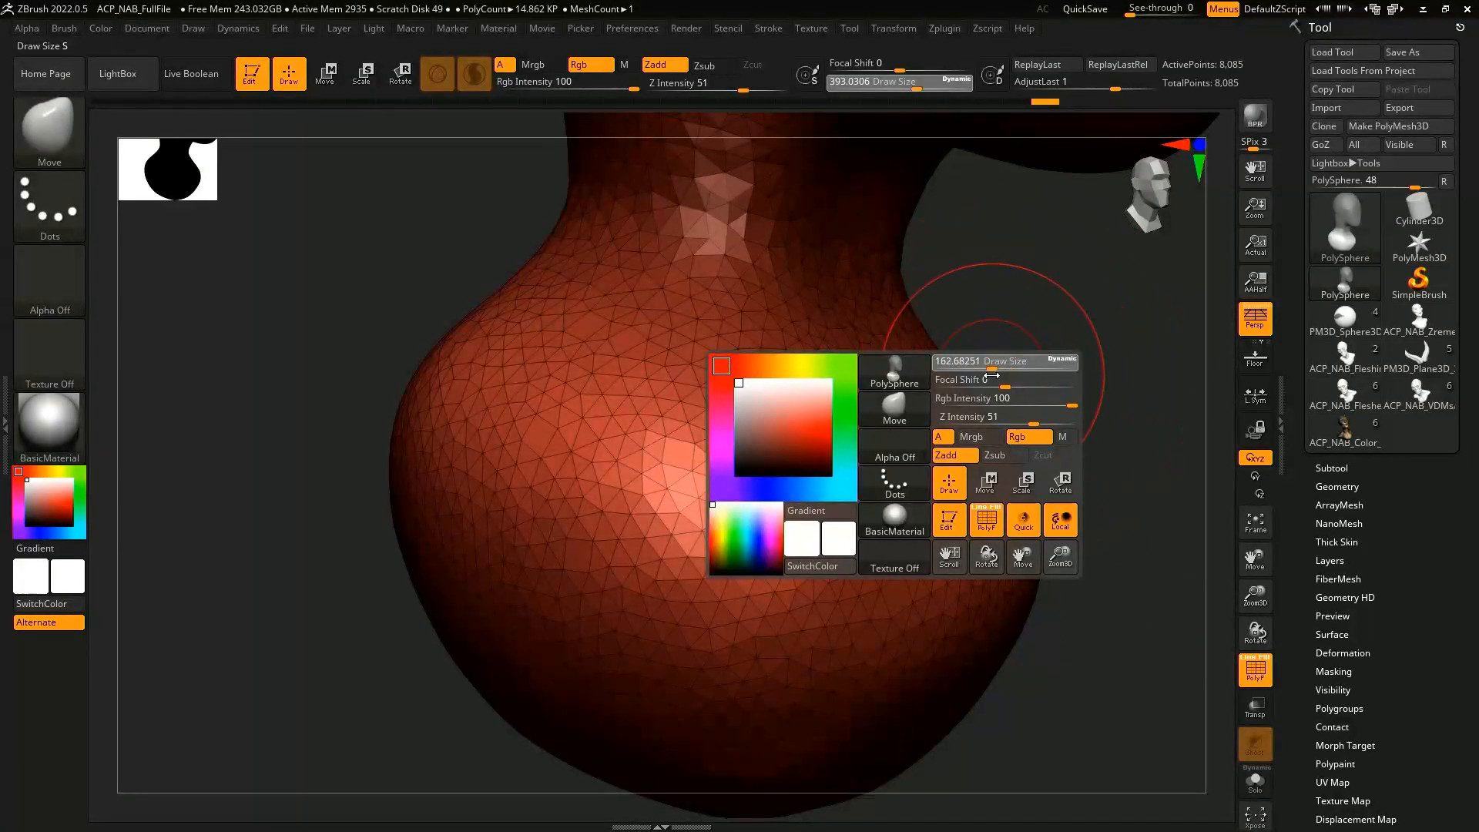
left_click_drag(992, 376, 988, 376)
mouse_move(757, 368)
left_mouse_down("shift")
mouse_move(771, 505)
mouse_move(737, 466)
mouse_move(708, 486)
left_mouse_up("shift")
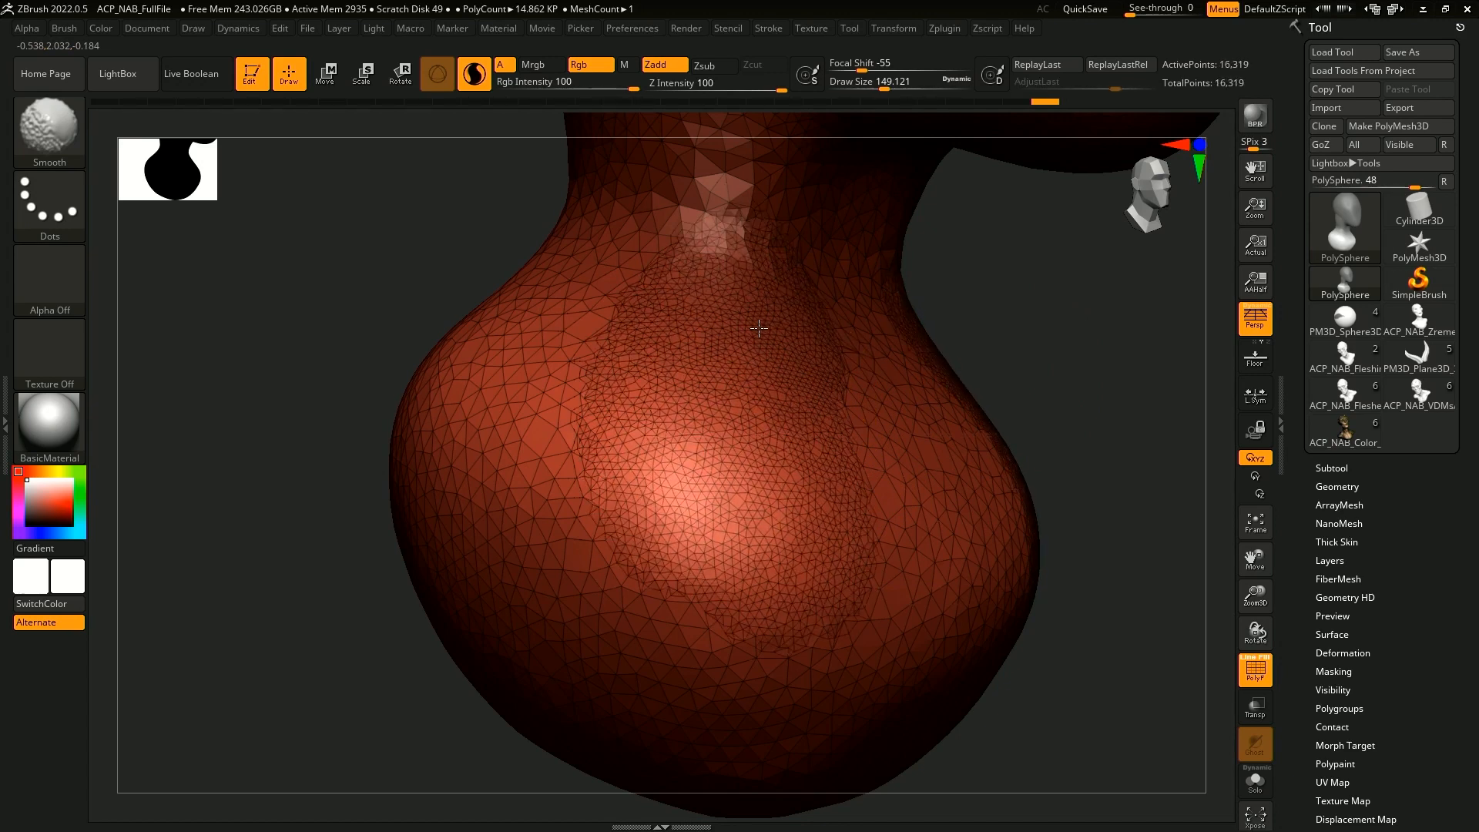
key("ctrl+z")
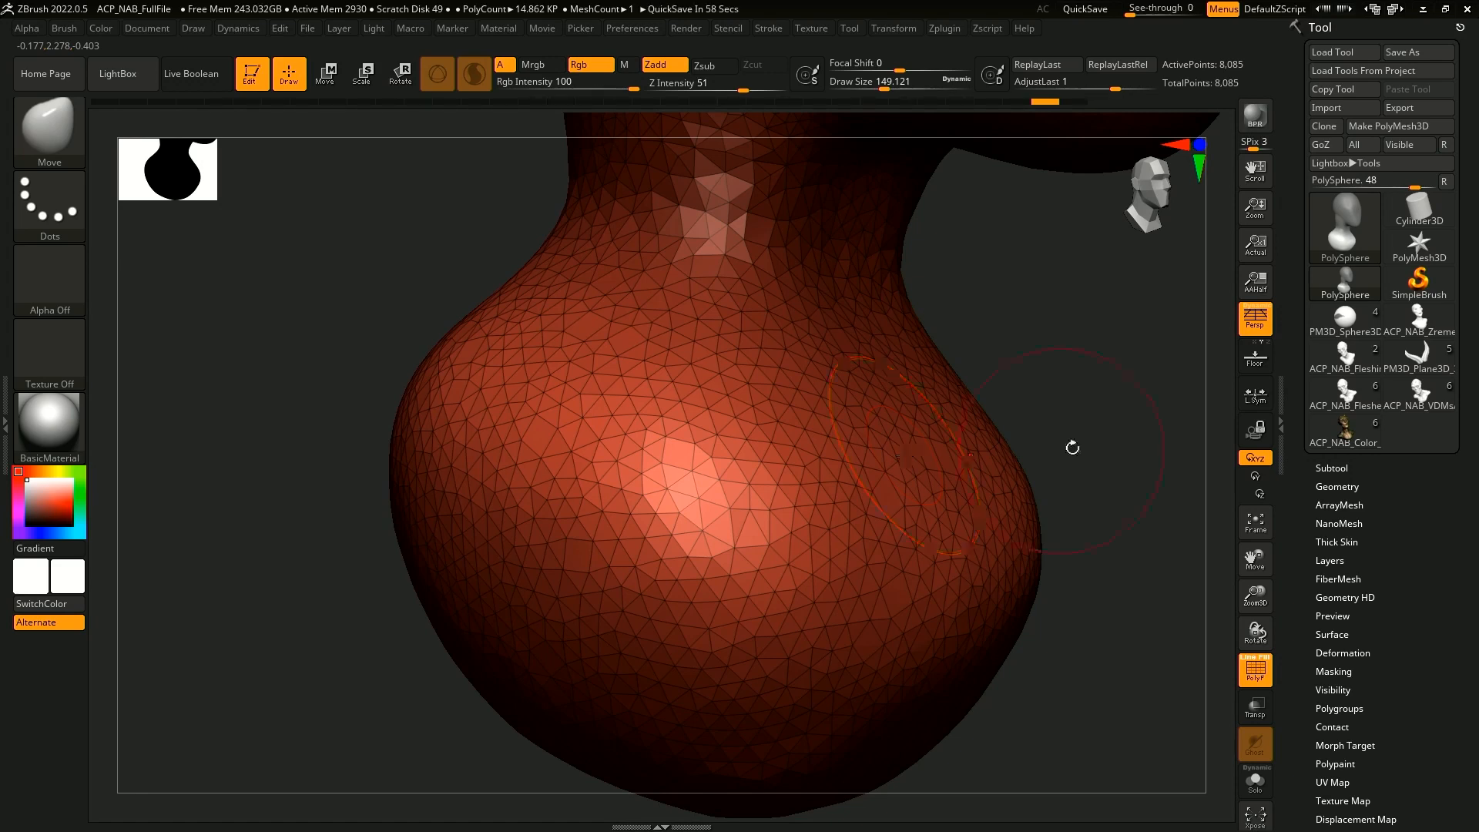
- Set the draw size to about 251 and smooth the area where the neck meets the shoulders
right_click_drag(1072, 448, 985, 378, "ctrl")
key("space")
left_click_drag(989, 397, 1017, 411)
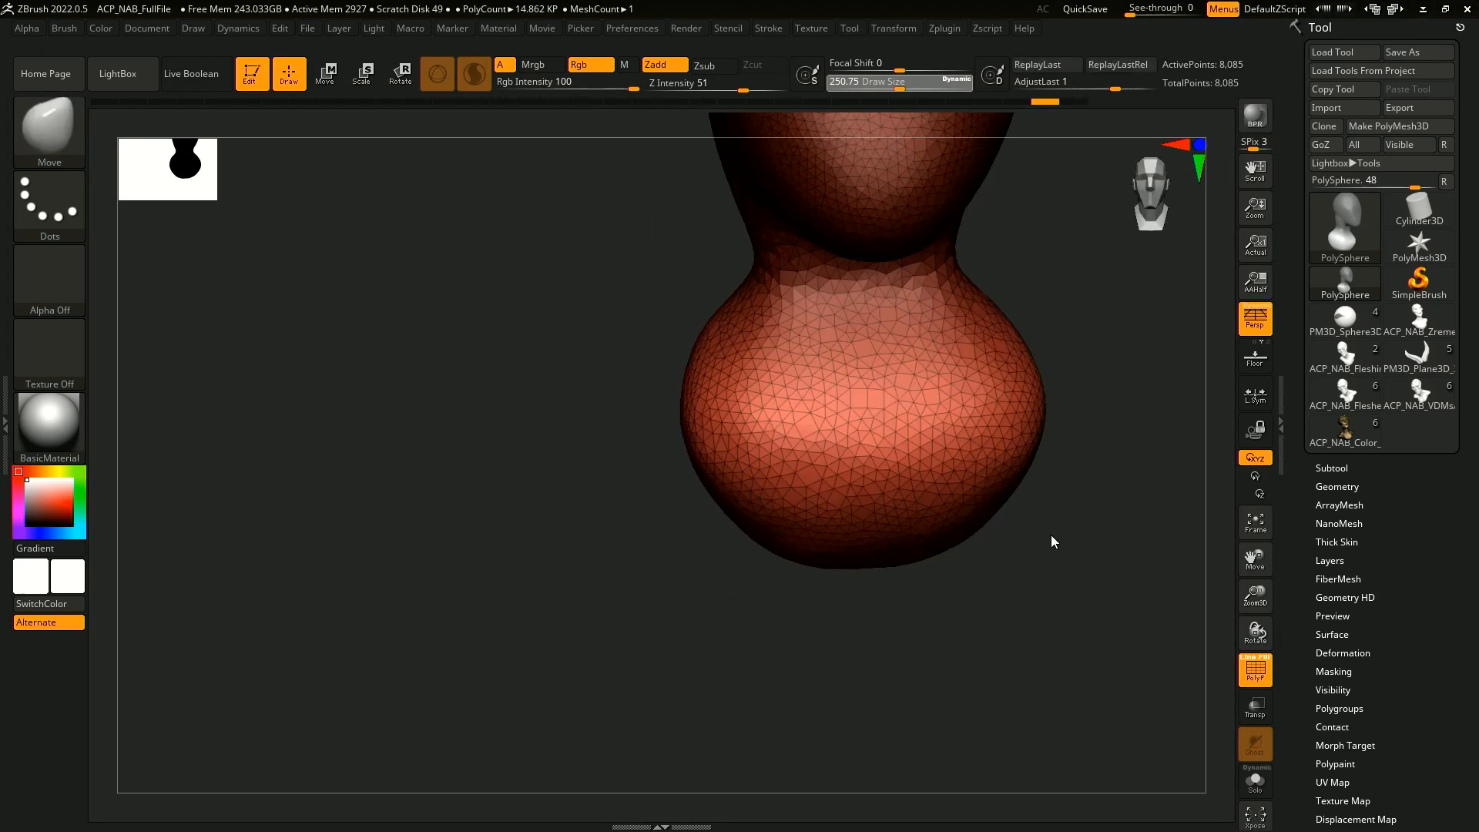
left_click_drag(1063, 486, 1078, 503)
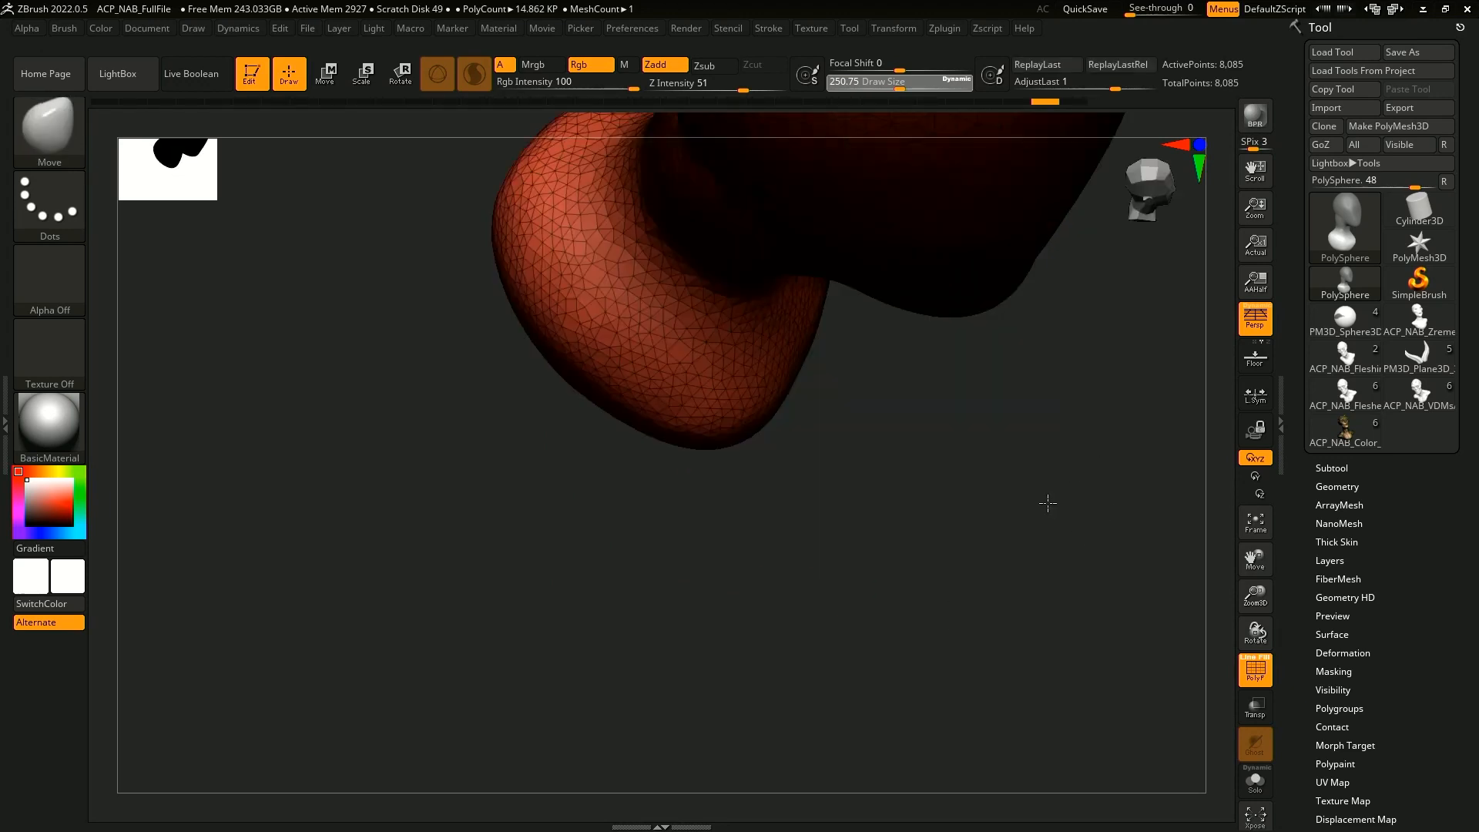
mouse_move(1262, 465)
left_mouse_down()
mouse_move(1135, 522)
mouse_move(997, 416)
mouse_move(1059, 439)
mouse_move(1011, 599)
left_mouse_up()
left_click_drag(932, 472, 895, 482)
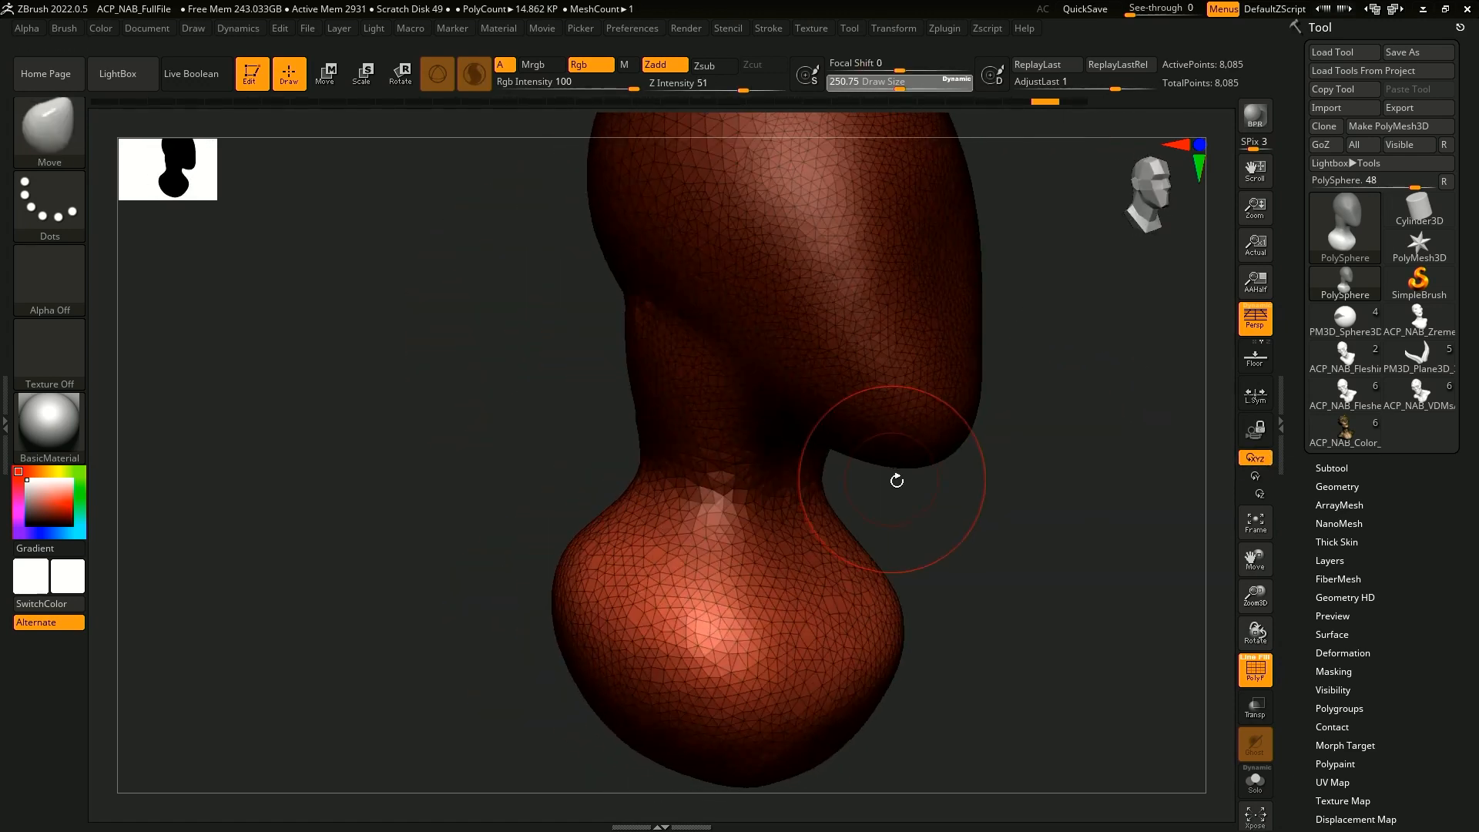
left_click_drag(716, 531, 708, 497, "shift")
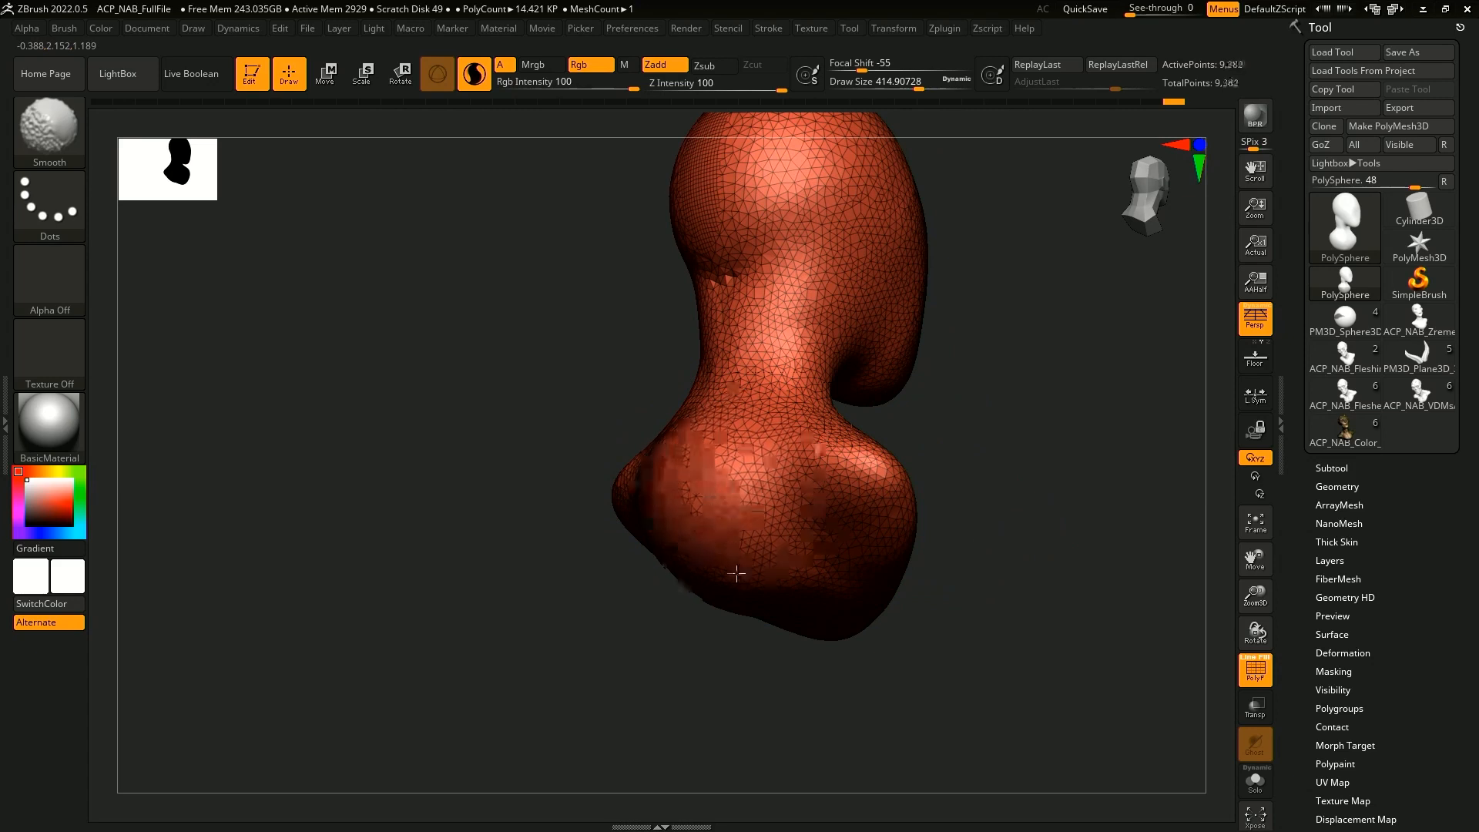
- Smooth the shoulders and the back of the neck into a bust shape with a draw size of about 415
mouse_move(736, 573)
left_mouse_down("shift")
mouse_move(788, 640)
mouse_move(858, 547)
mouse_move(835, 439)
left_mouse_up("shift")
mouse_move(731, 362)
left_mouse_down("shift")
mouse_move(717, 323)
mouse_move(736, 314)
left_mouse_up("shift")
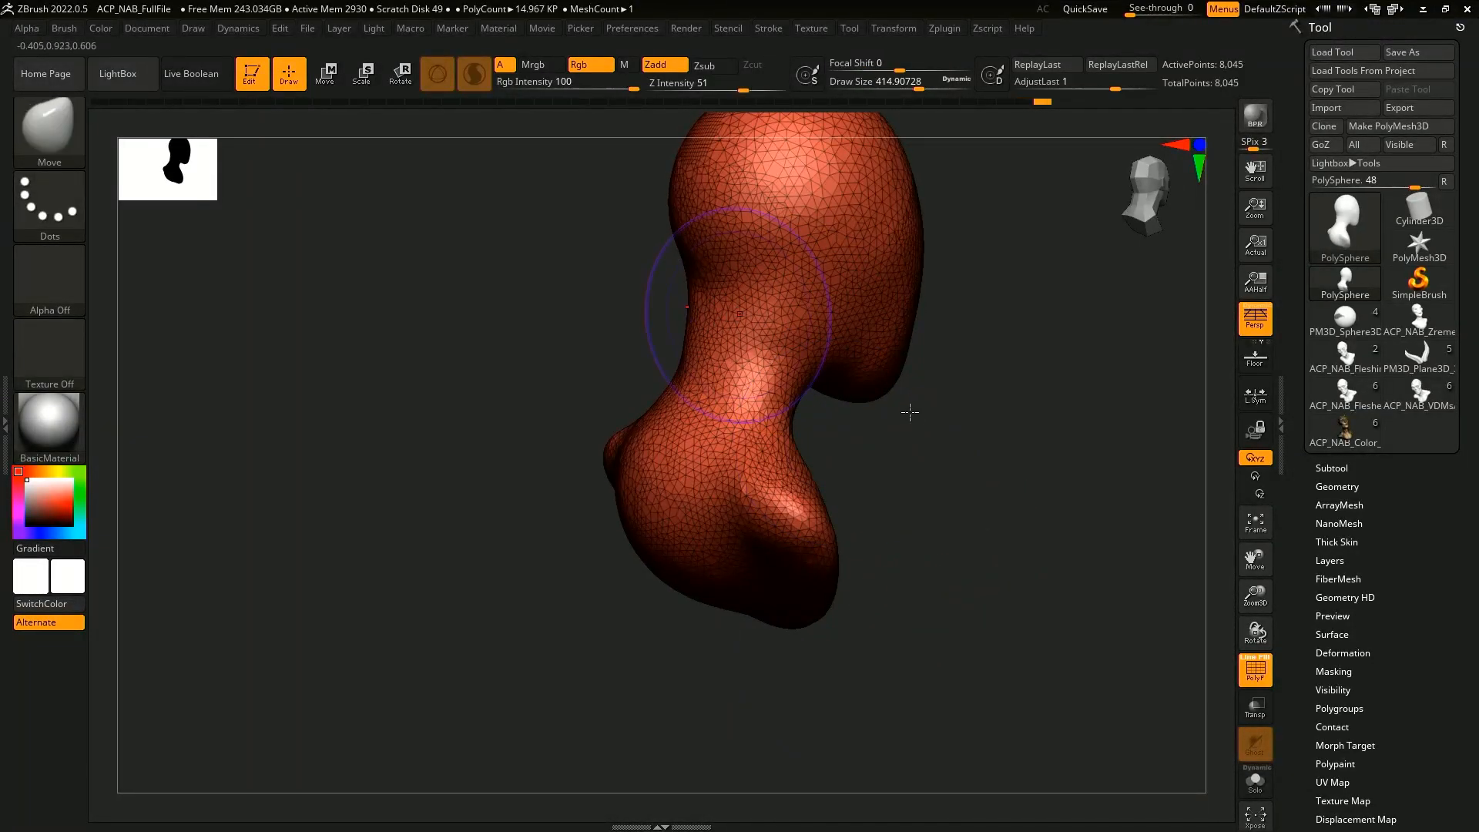
left_click_drag(909, 412, 834, 409)
left_click_drag(919, 359, 912, 397)
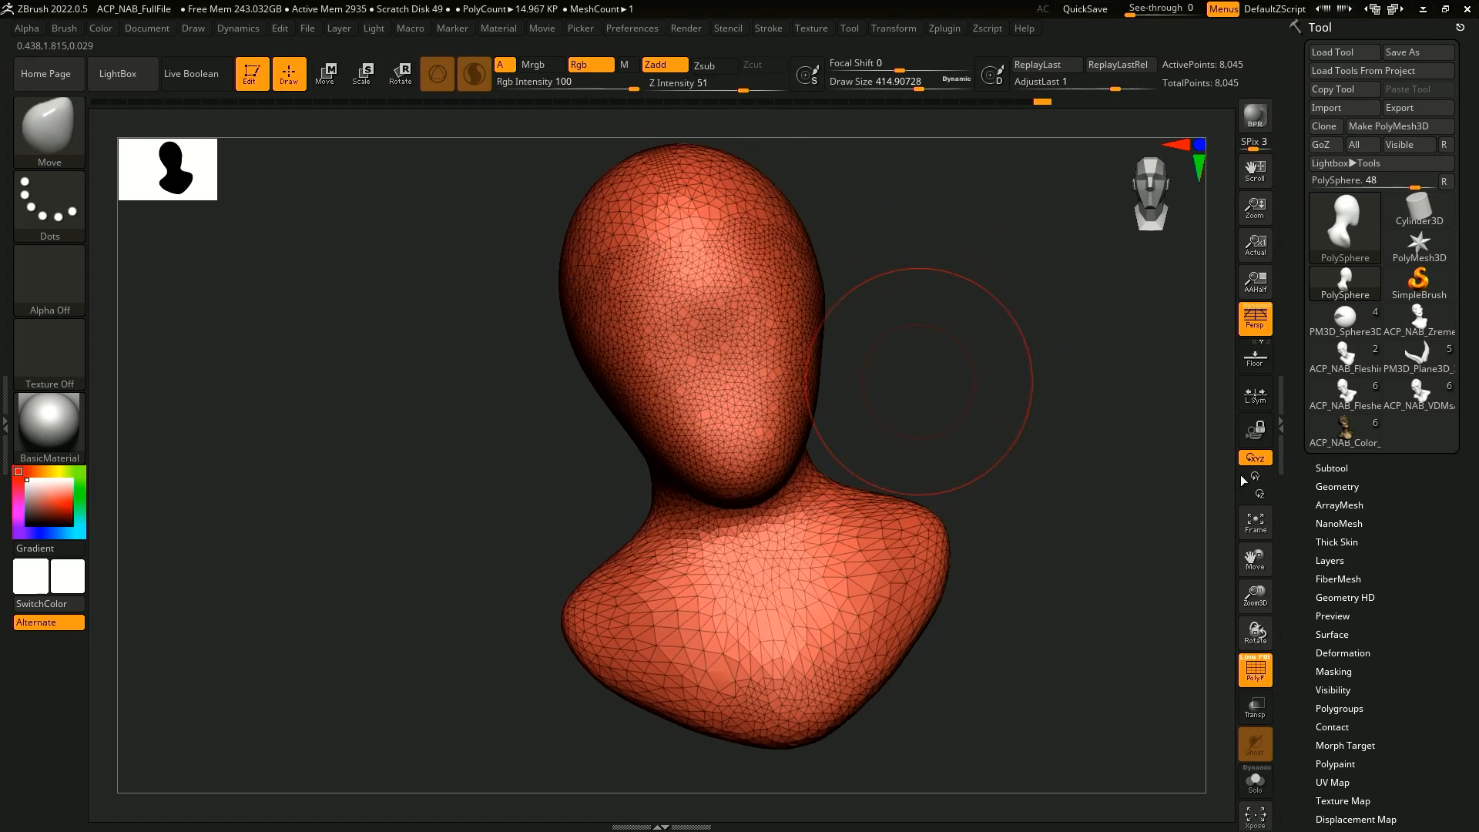
- Turn off the polyframe display and choose the ClayBuildup brush with a draw size of about 245
left_click(1261, 676)
mouse_move(1010, 511)
left_mouse_down("shift")
mouse_move(984, 423)
mouse_move(851, 391)
left_mouse_up("shift")
key("b")
key("c")
key("b")
key("space")
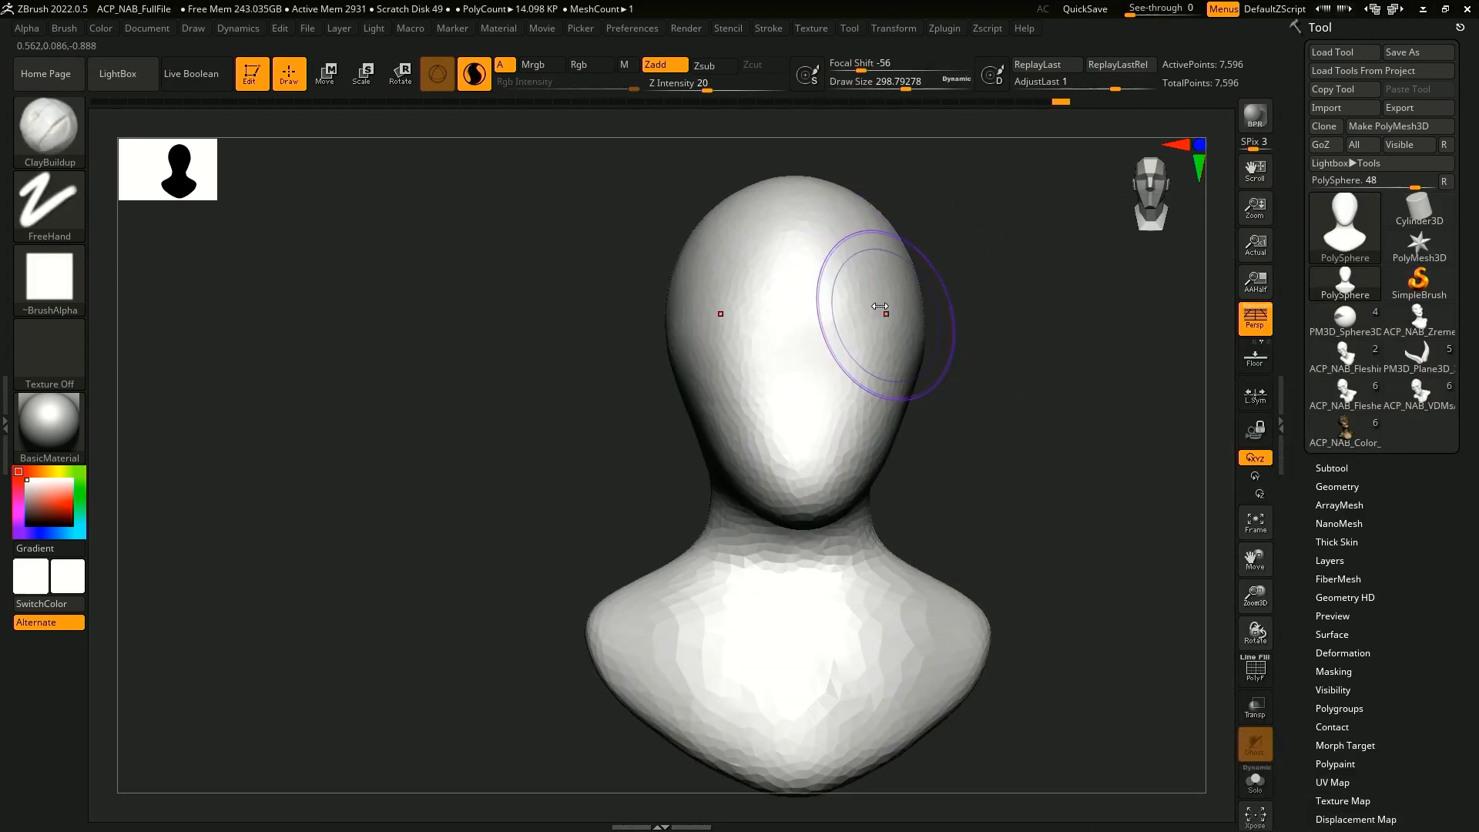
key("space")
left_click_drag(850, 283, 842, 281)
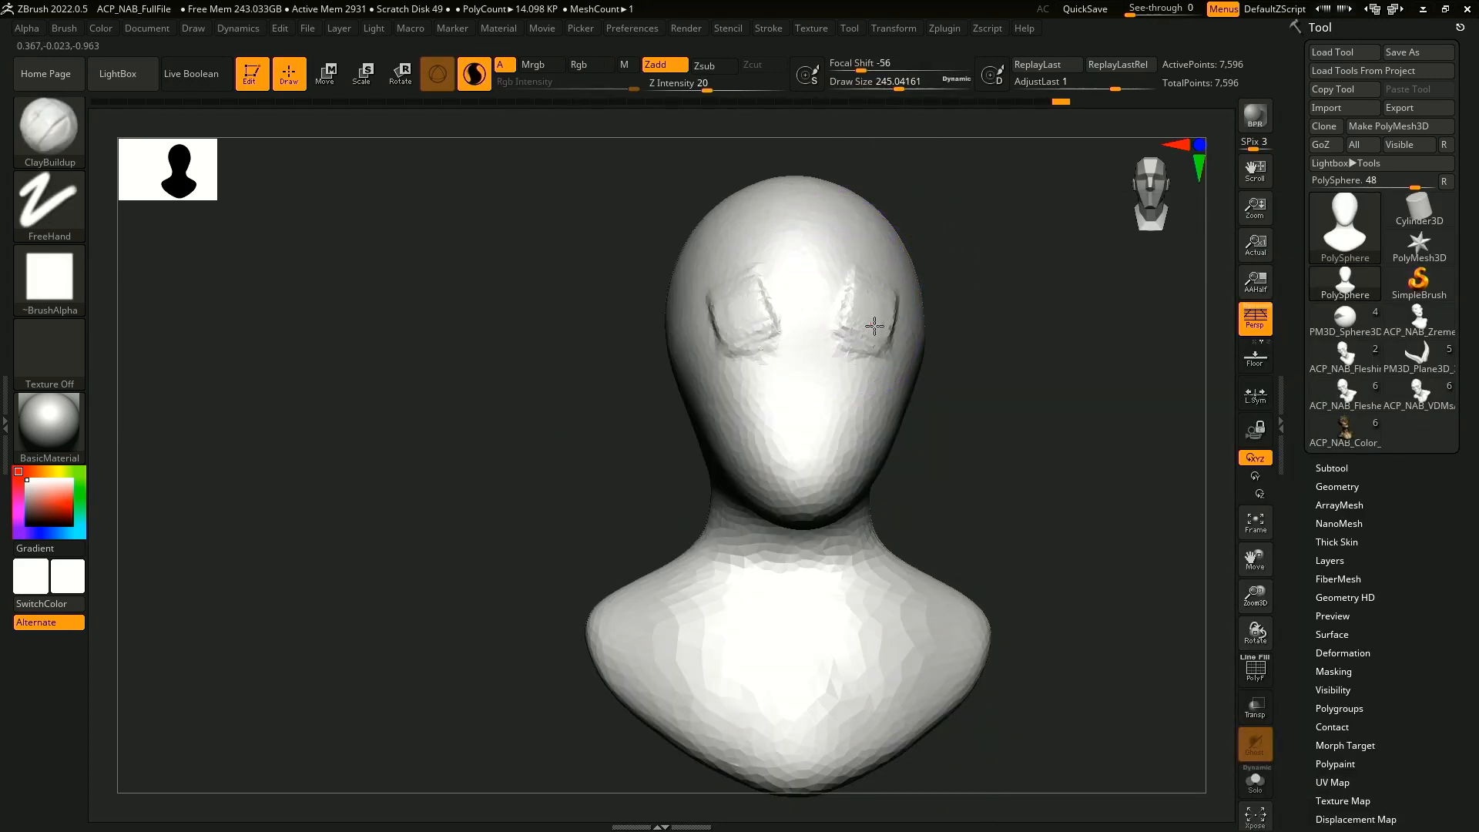
- Undo the trial eye strokes, carve two round eye sockets into the face and smooth them
mouse_move(935, 411)
left_mouse_down()
mouse_move(954, 386)
mouse_move(913, 401)
left_mouse_up()
key("ctrl+z")
left_click_drag(868, 321, 854, 292, "alt")
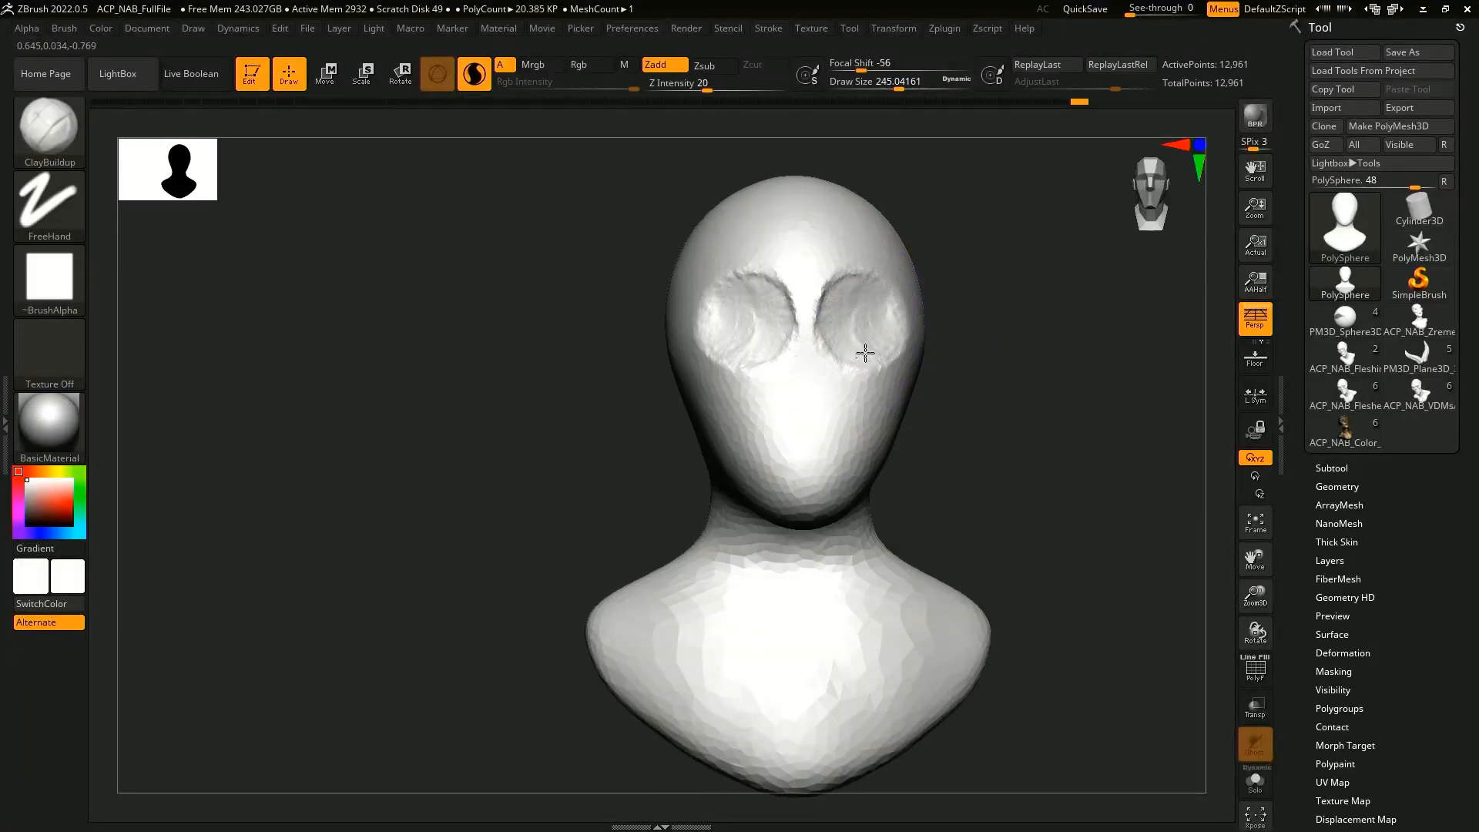
left_click_drag(867, 305, 838, 330, "shift")
left_click_drag(807, 388, 842, 386, "shift")
- Choose the Move brush, set the draw size to about 351 and push the lower face back in profile
left_click_drag(921, 470, 795, 440)
mouse_move(900, 488)
left_mouse_down()
mouse_move(783, 423)
mouse_move(818, 455)
left_mouse_up()
mouse_move(808, 443)
left_mouse_down("shift")
mouse_move(782, 423)
mouse_move(818, 447)
mouse_move(924, 465)
left_mouse_up("shift")
key("b")
key("m")
key("v")
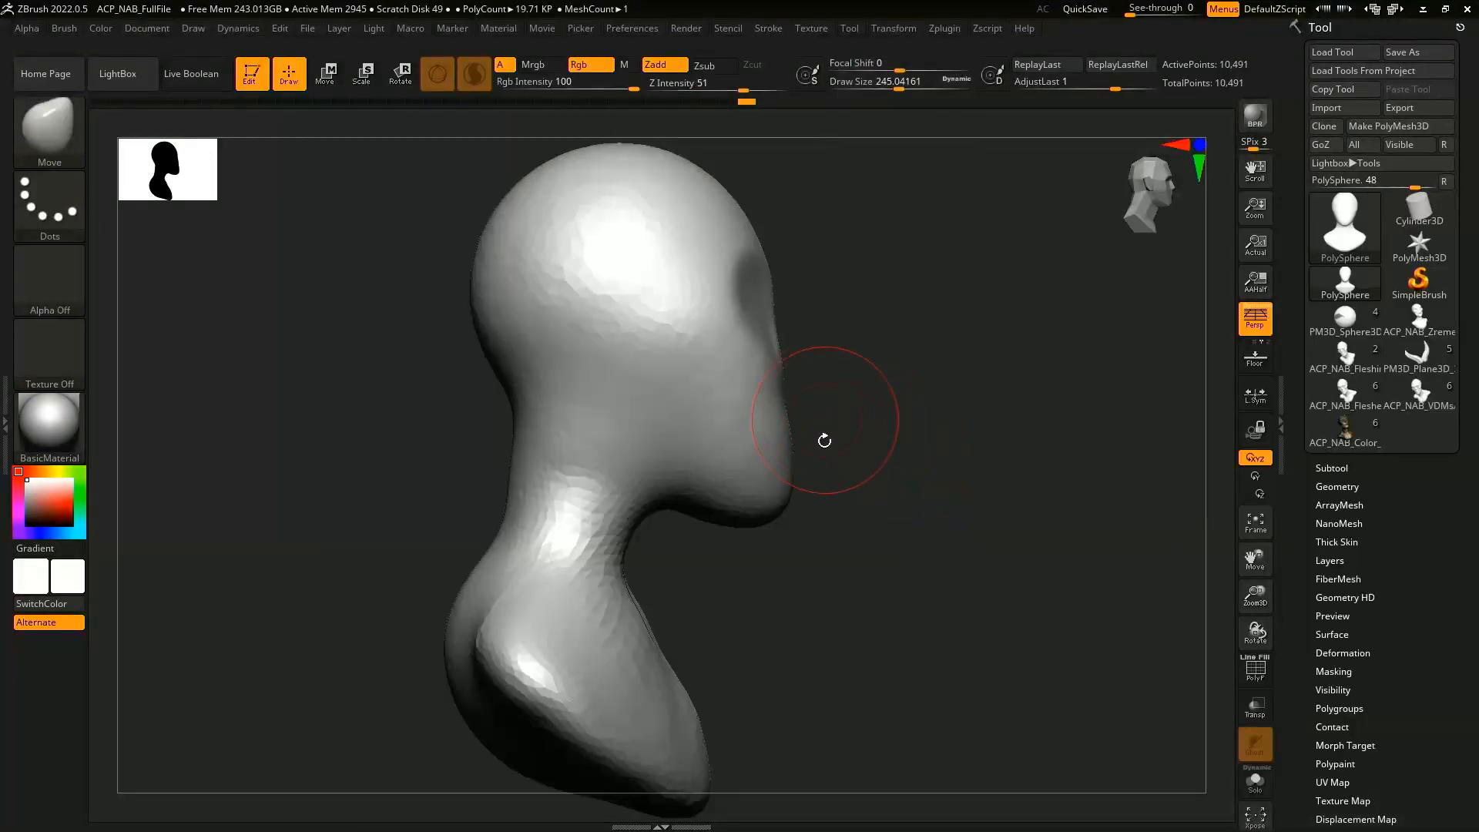
key("space")
left_click_drag(810, 412, 823, 411)
left_click_drag(778, 456, 737, 469)
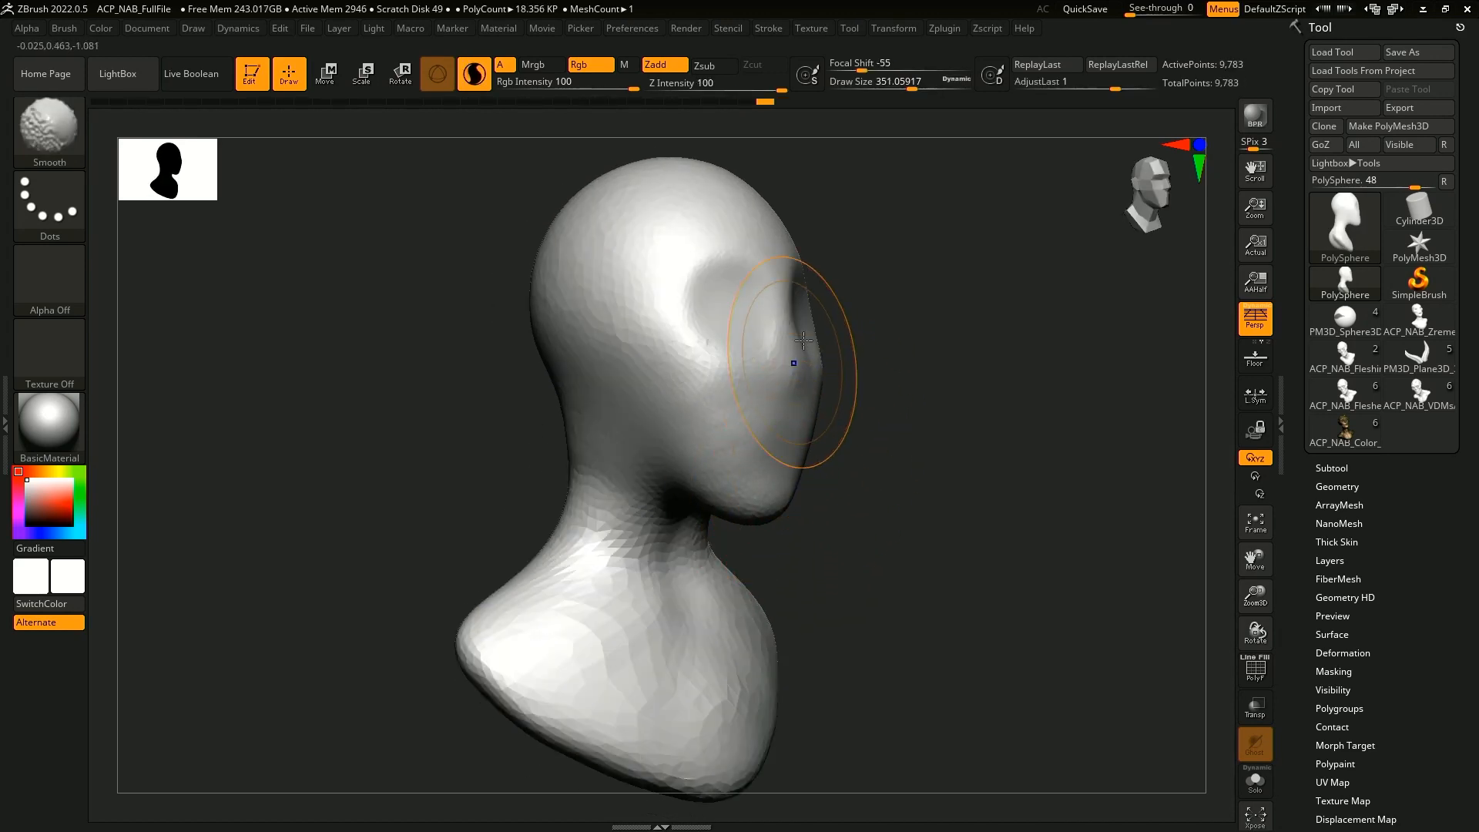
- Smooth the eye sockets and the side of the face with the larger brush
left_click_drag(710, 251, 713, 256, "shift")
left_click_drag(894, 347, 800, 362)
mouse_move(858, 413)
left_mouse_down()
mouse_move(832, 430)
mouse_move(911, 427)
left_mouse_up()
- Narrow the cheeks below the eye sockets using the Move brush with a draw size of about 251
key("b")
key("m")
key("v")
key("space")
left_click_drag(886, 351, 868, 351)
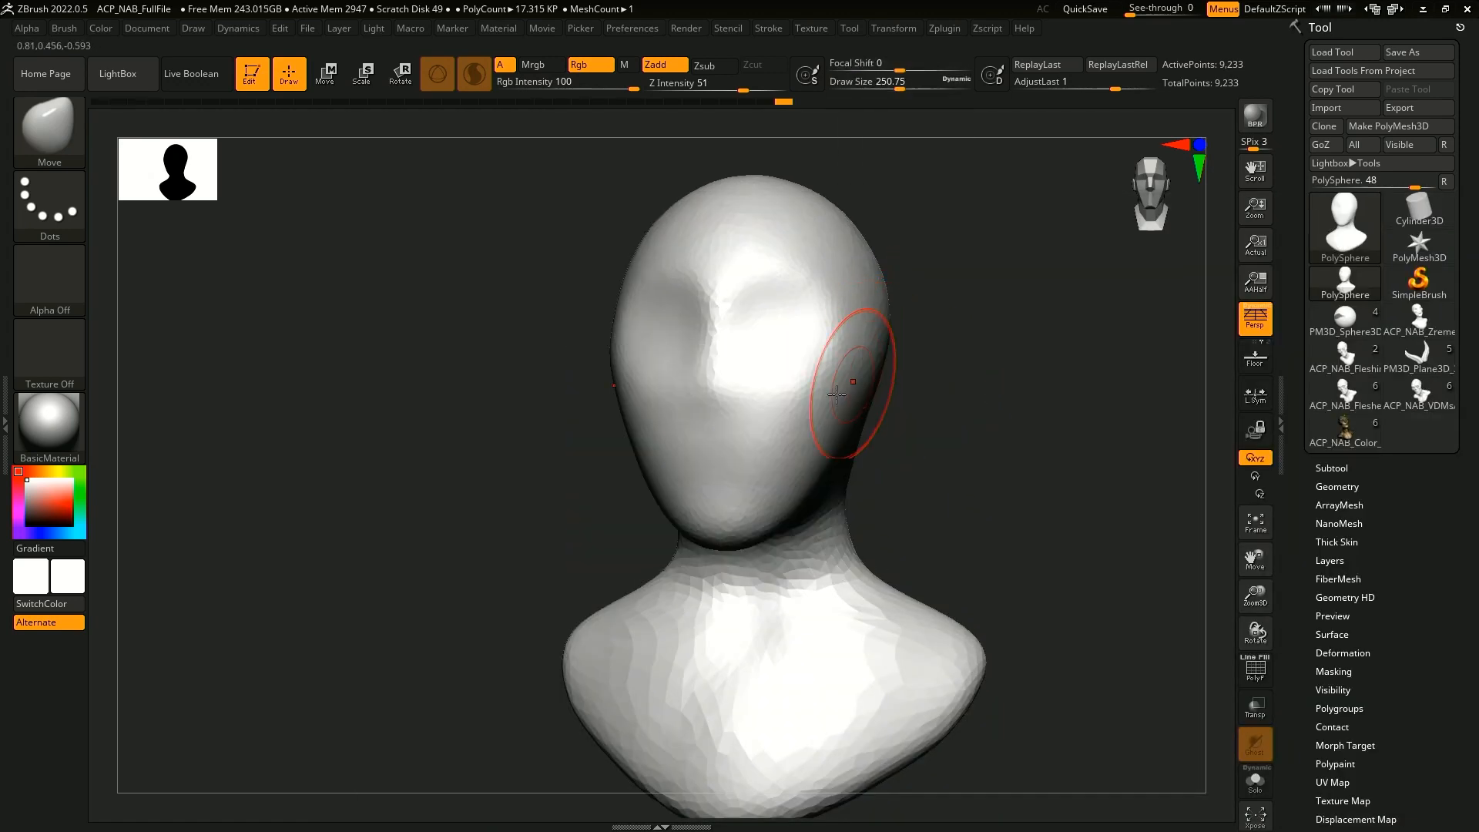
left_click_drag(863, 463, 902, 464)
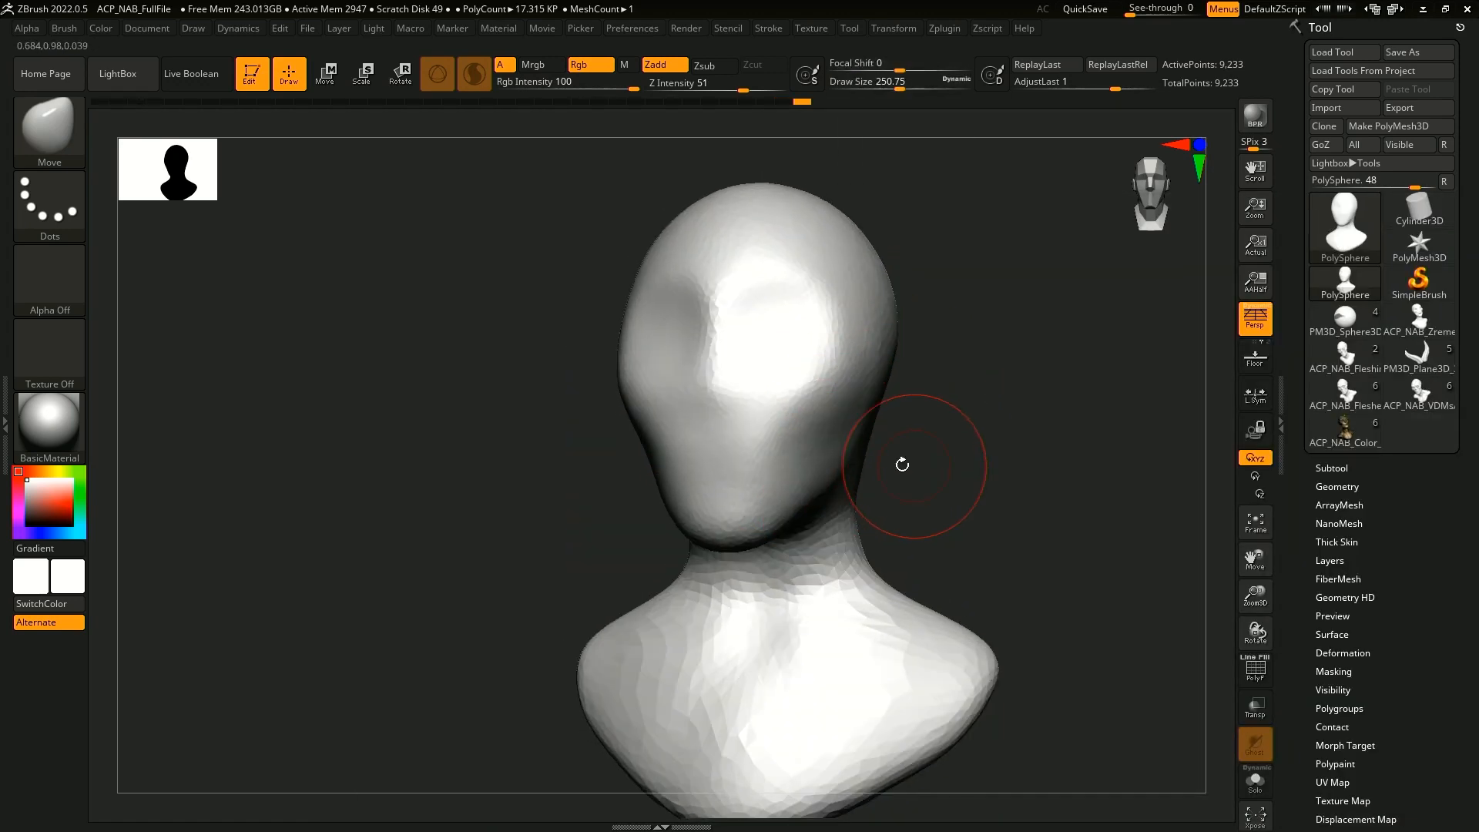
mouse_move(971, 467)
left_mouse_down("alt")
mouse_move(950, 506)
mouse_move(984, 403)
mouse_move(971, 435)
left_mouse_up("alt")
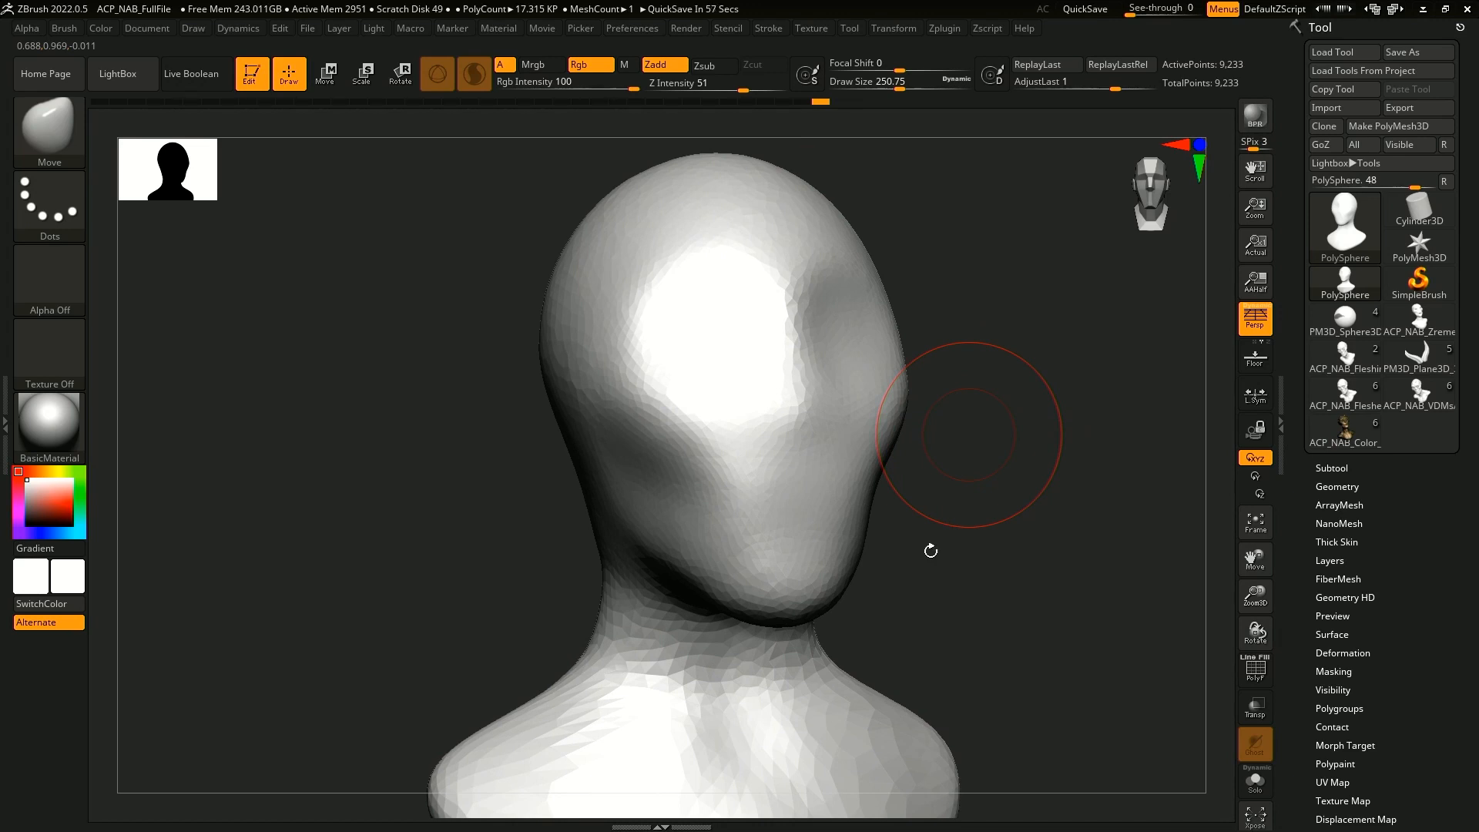
left_click_drag(930, 550, 947, 528)
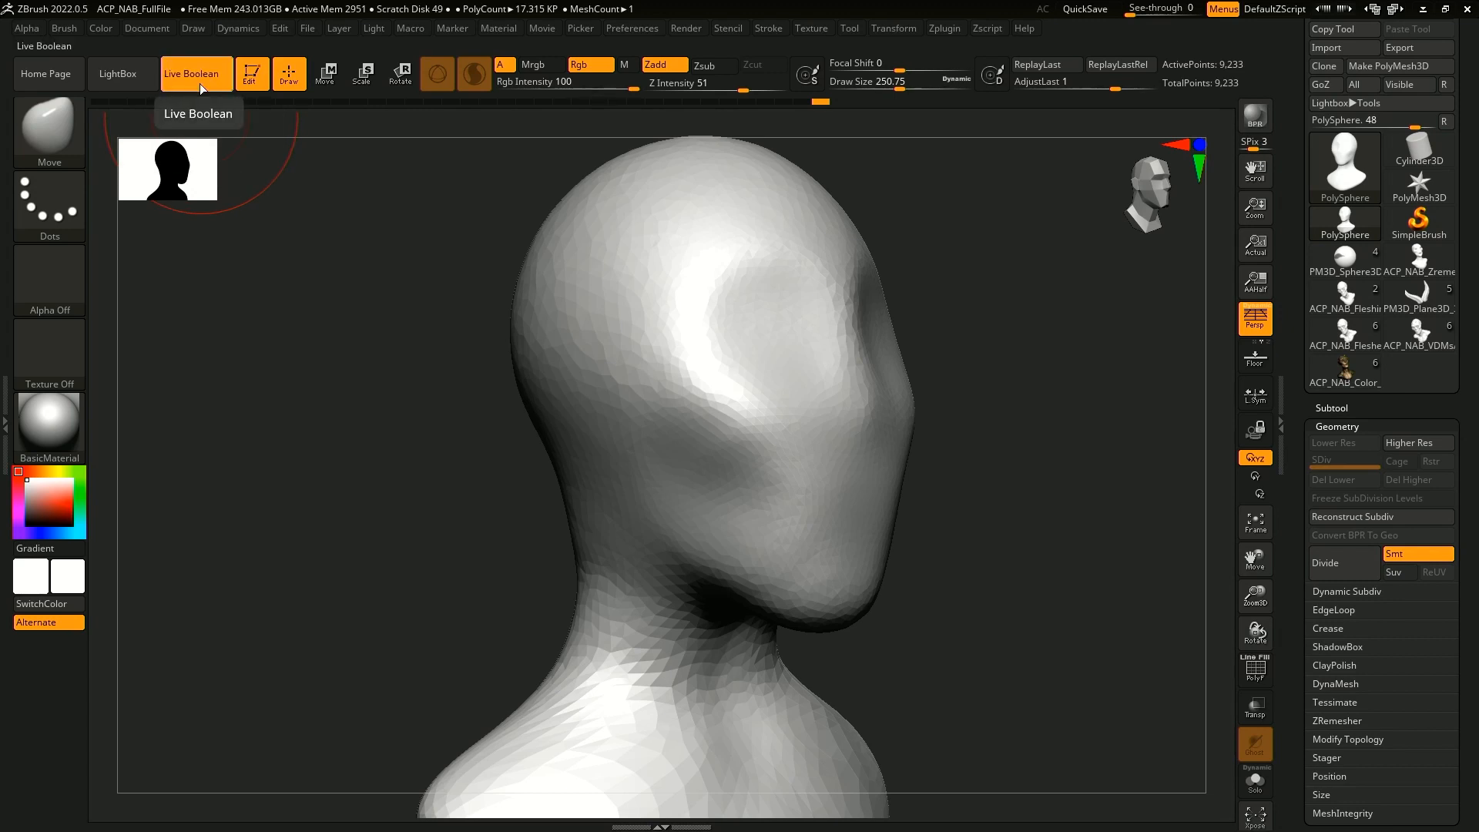
- Append a sphere to the head as a new subtool and make it the active one
left_click(1331, 407)
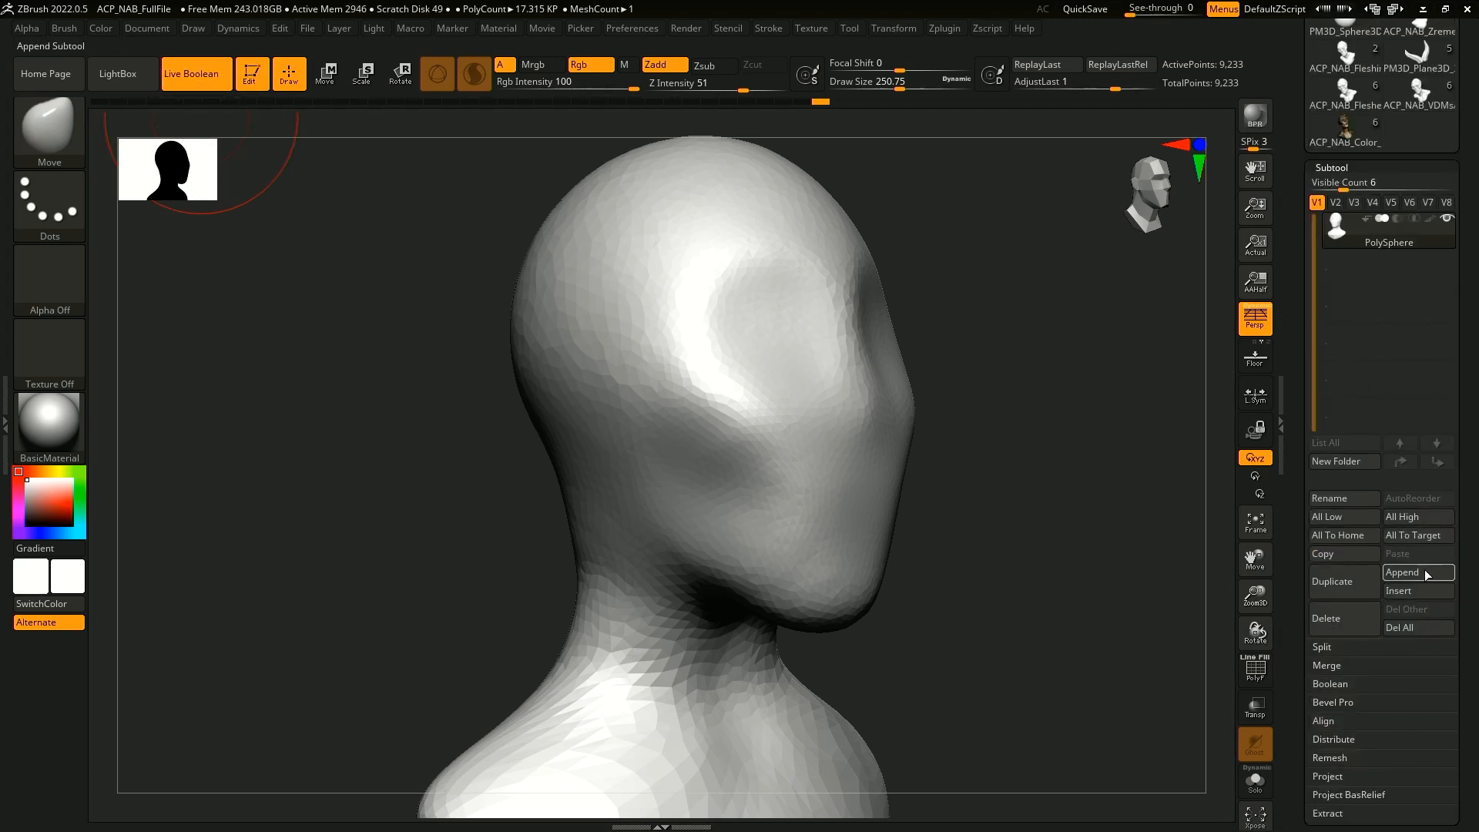
left_click(1425, 571)
left_click(664, 539)
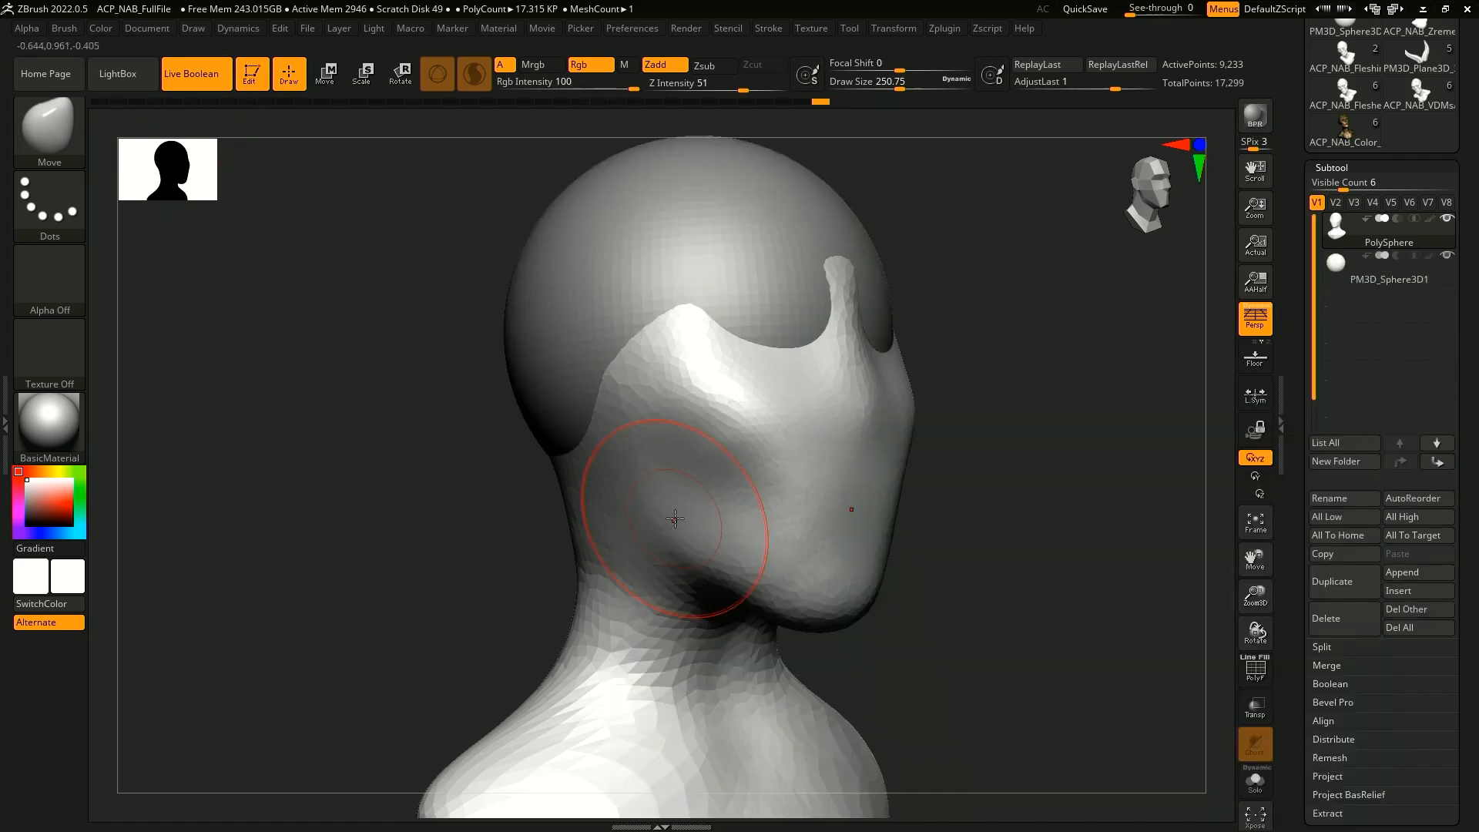
left_click(724, 215, "alt")
key("f")
left_click_drag(1001, 380, 1027, 411)
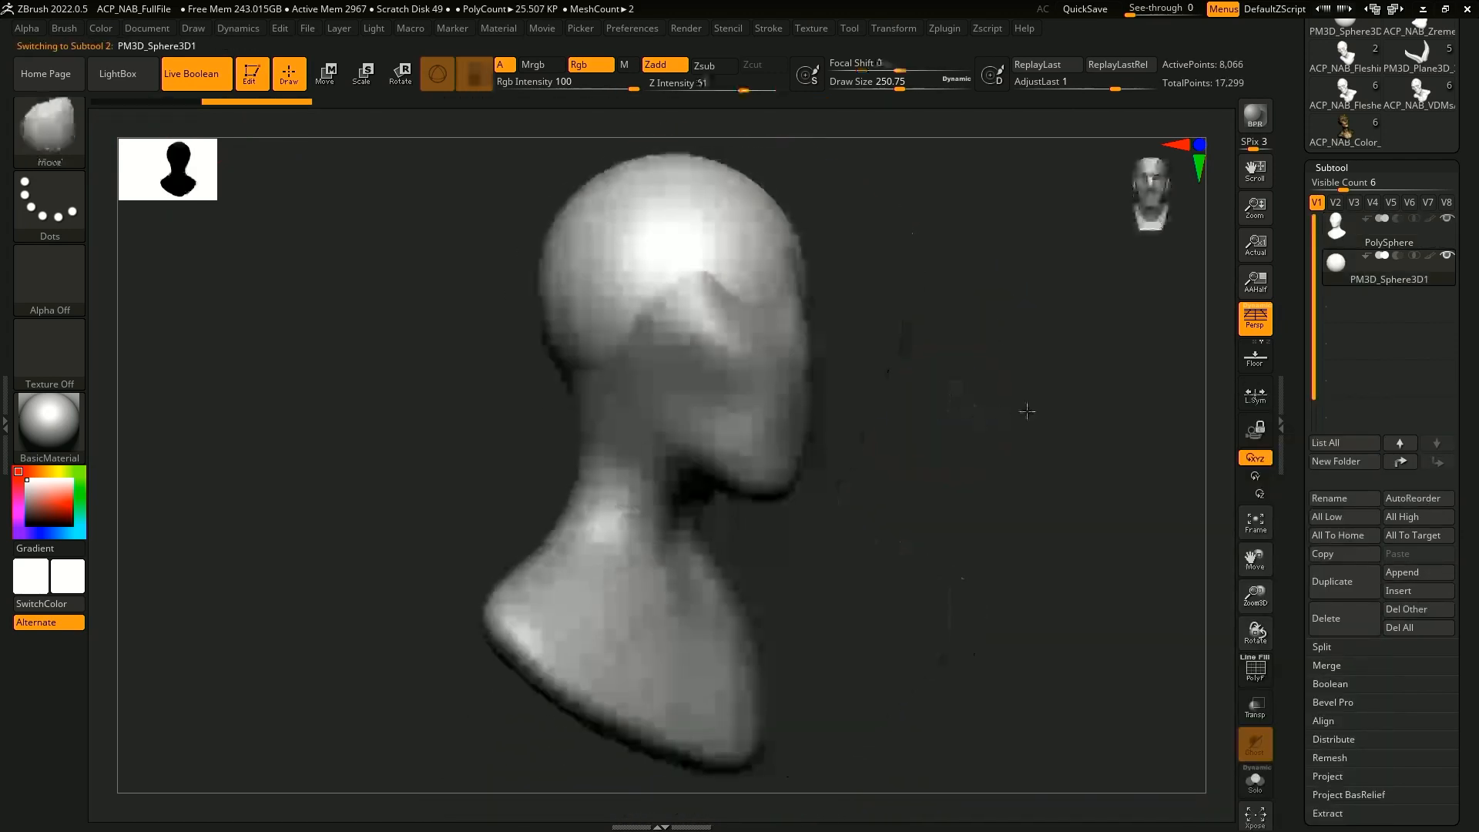
- Scale the sphere down and place it partly embedded in the front of the lower face
key("w")
left_click_drag(750, 291, 850, 290)
left_click_drag(772, 196, 772, 314)
left_click_drag(773, 407, 742, 356)
left_click_drag(849, 316, 884, 439, "alt")
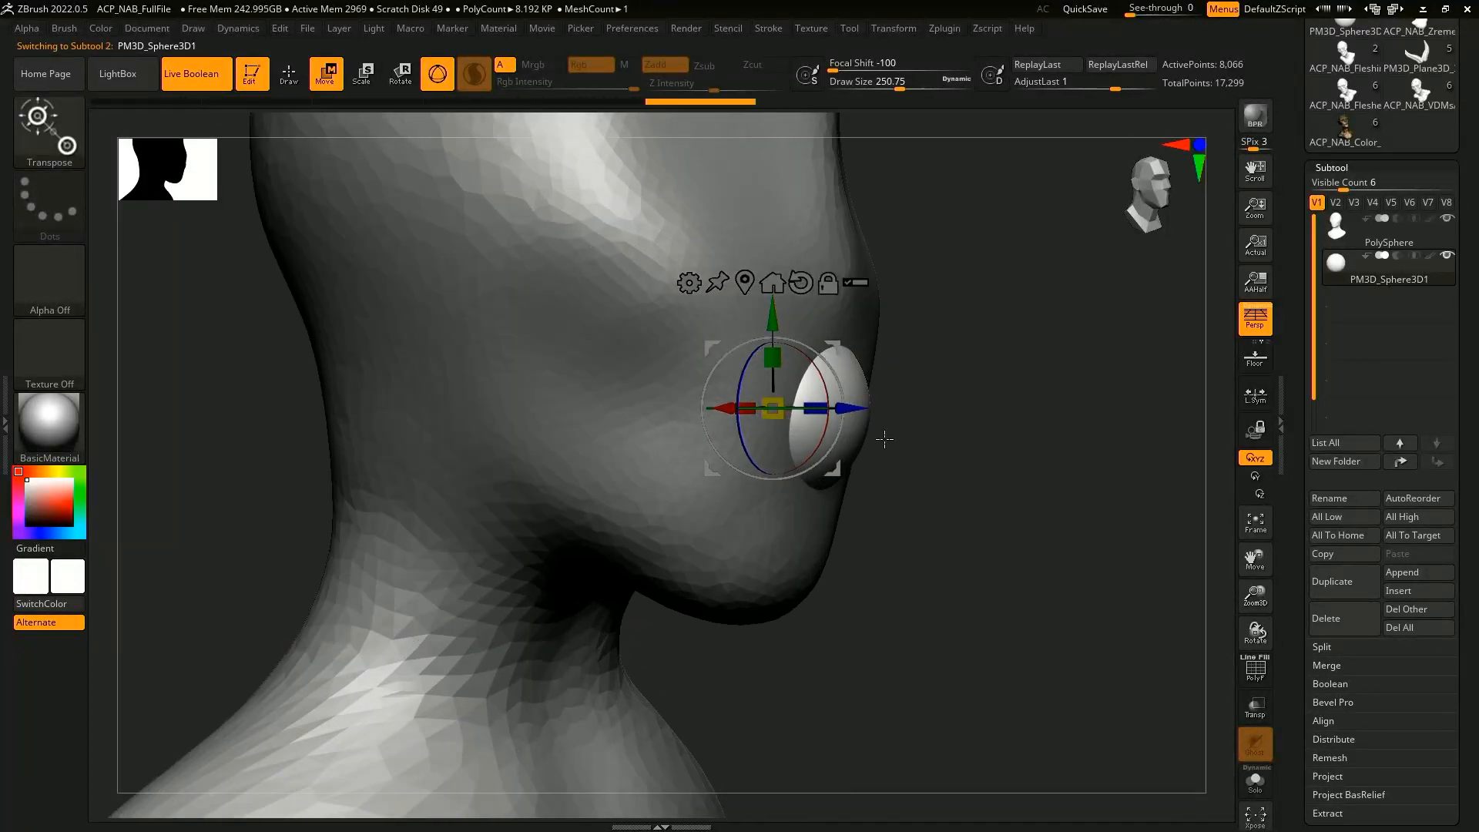
- Flatten the small sphere vertically and lower it to mouth height, then return to sculpting
left_click_drag(773, 355, 773, 383)
left_click_drag(772, 317, 773, 367)
mouse_move(890, 488)
left_mouse_down()
mouse_move(948, 496)
mouse_move(819, 433)
mouse_move(879, 462)
mouse_move(940, 462)
left_mouse_up()
key("q")
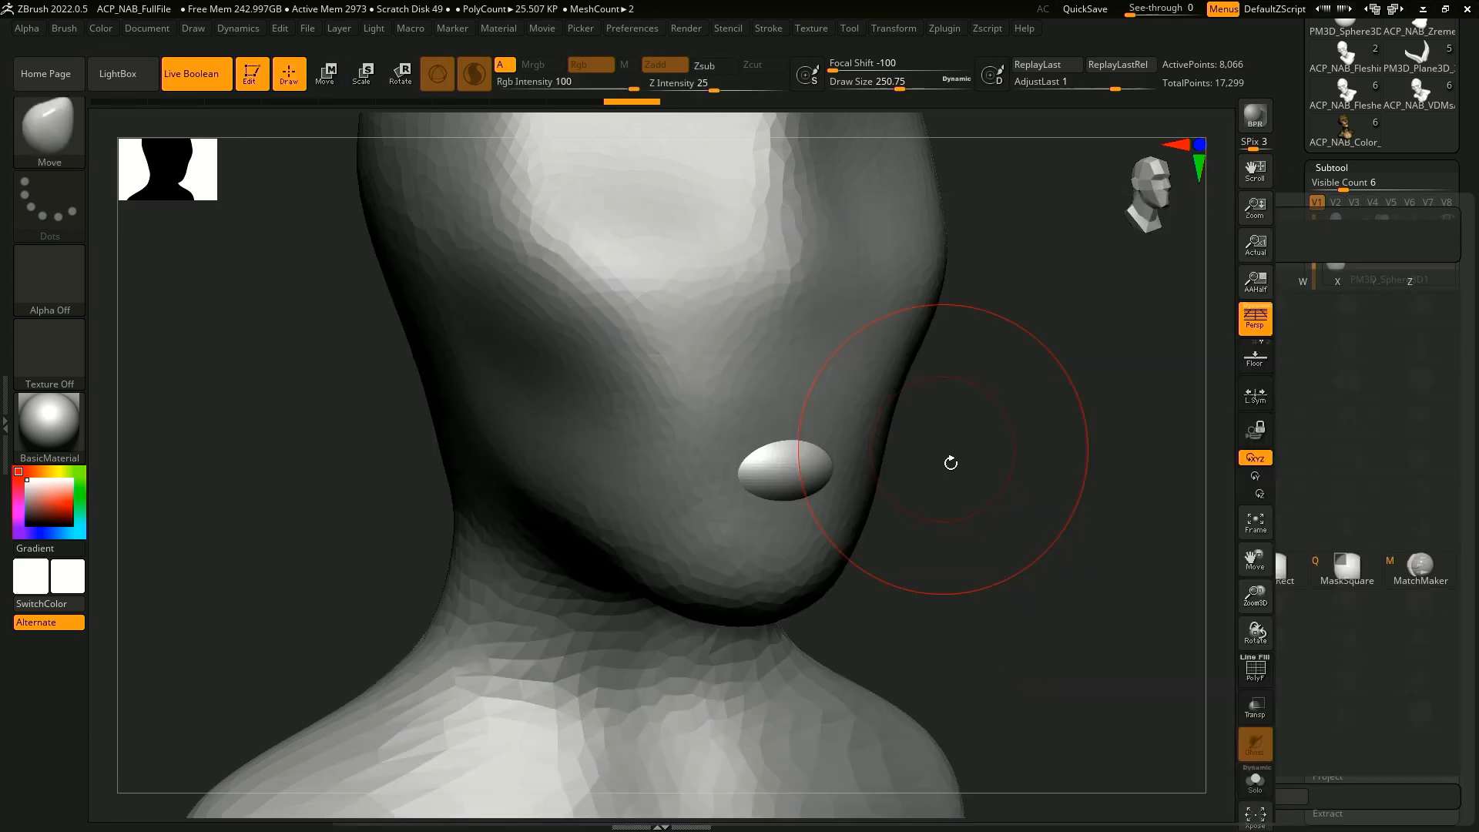
- Undo the trial pull on the mouth ellipsoid, turn on symmetry and set the draw size to about 197
mouse_move(813, 462)
left_mouse_down()
mouse_move(847, 458)
mouse_move(789, 437)
left_mouse_up()
key("ctrl+z")
key("x")
key("bracketleft")
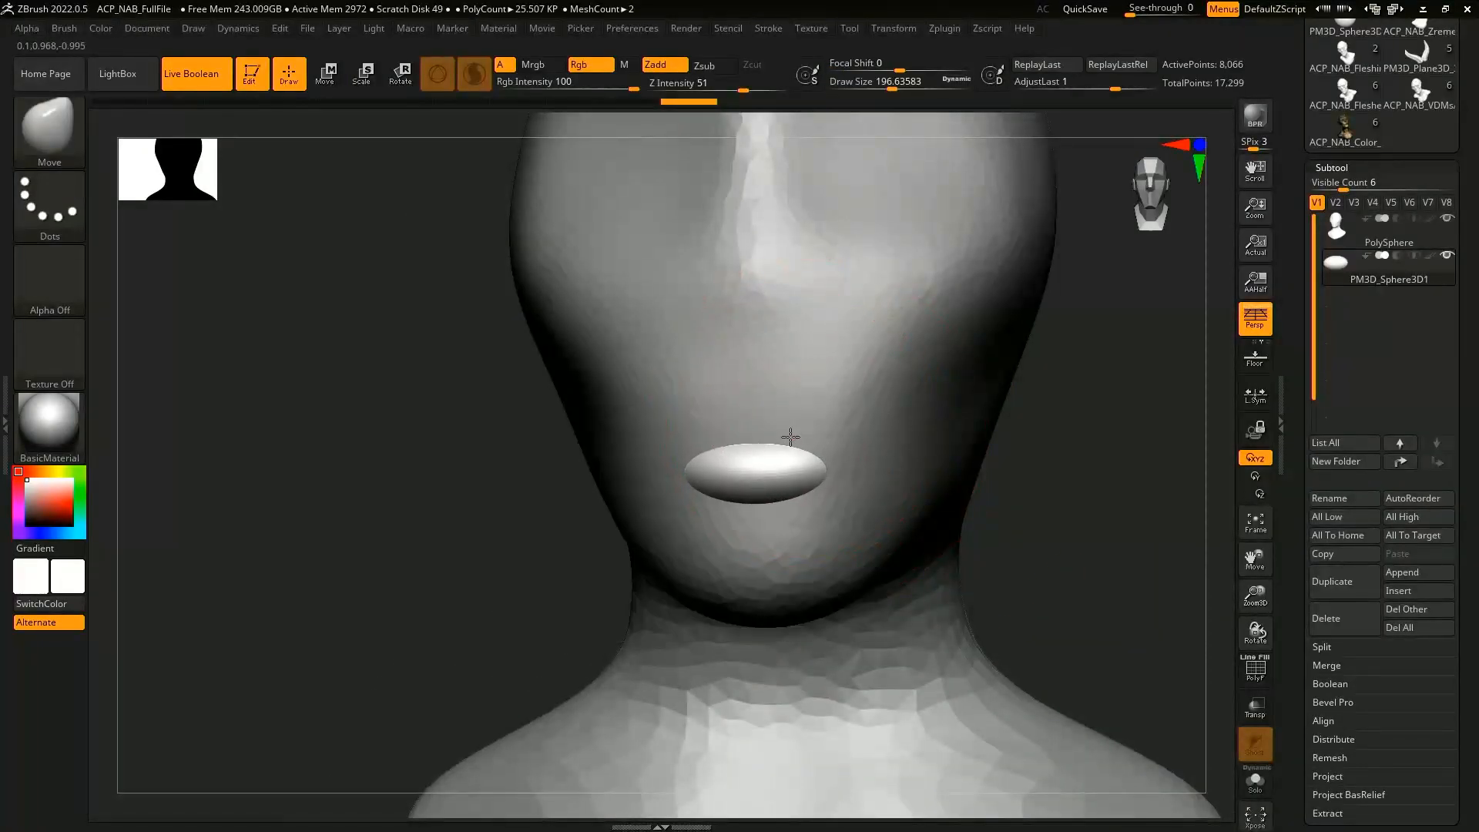
left_click_drag(1005, 524, 1098, 550)
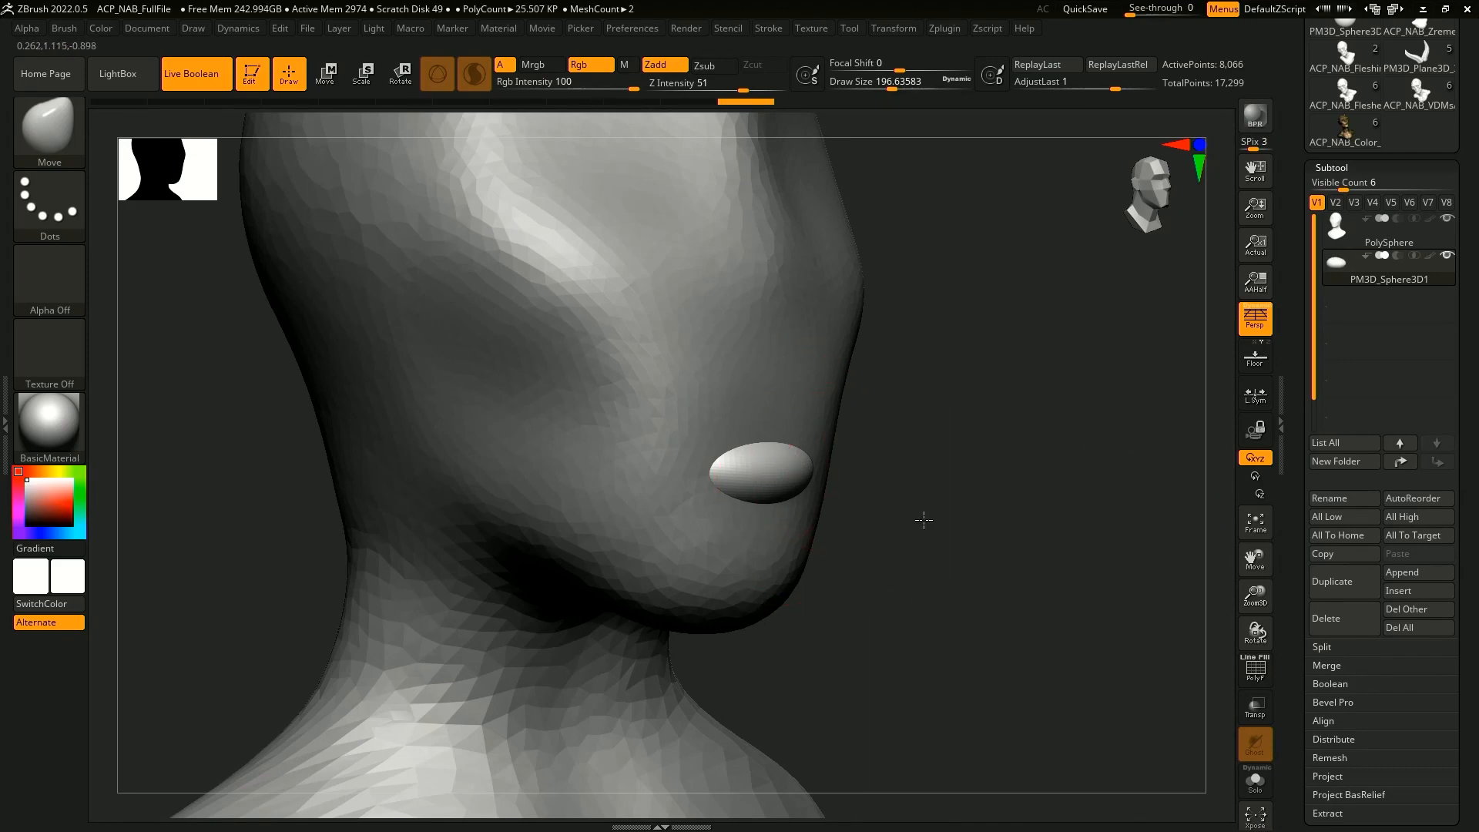
left_click_drag(921, 518, 972, 488)
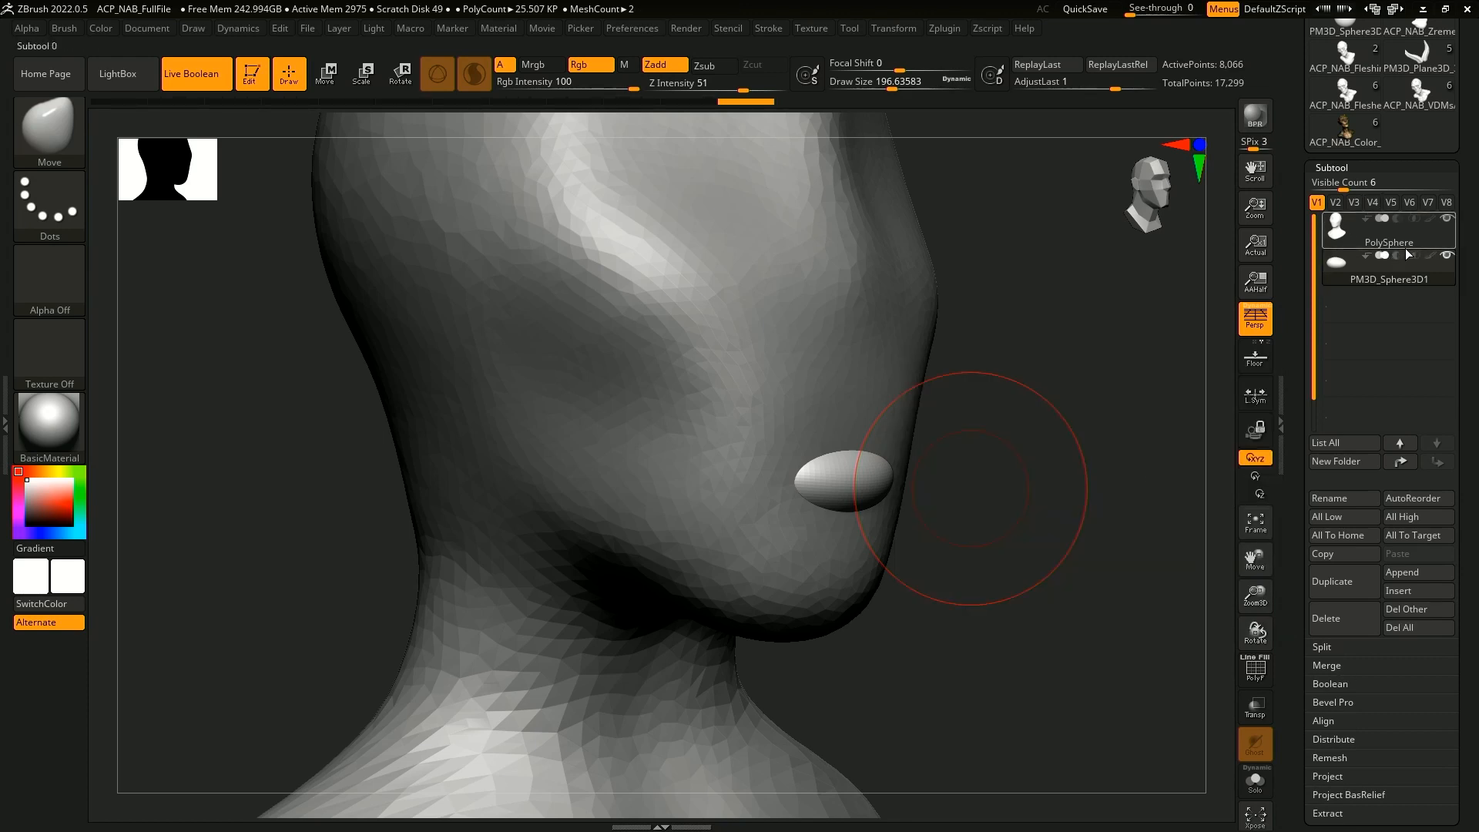
- Set the ellipsoid subtool to subtract so that it cuts a mouth opening into the head
mouse_move(1397, 257)
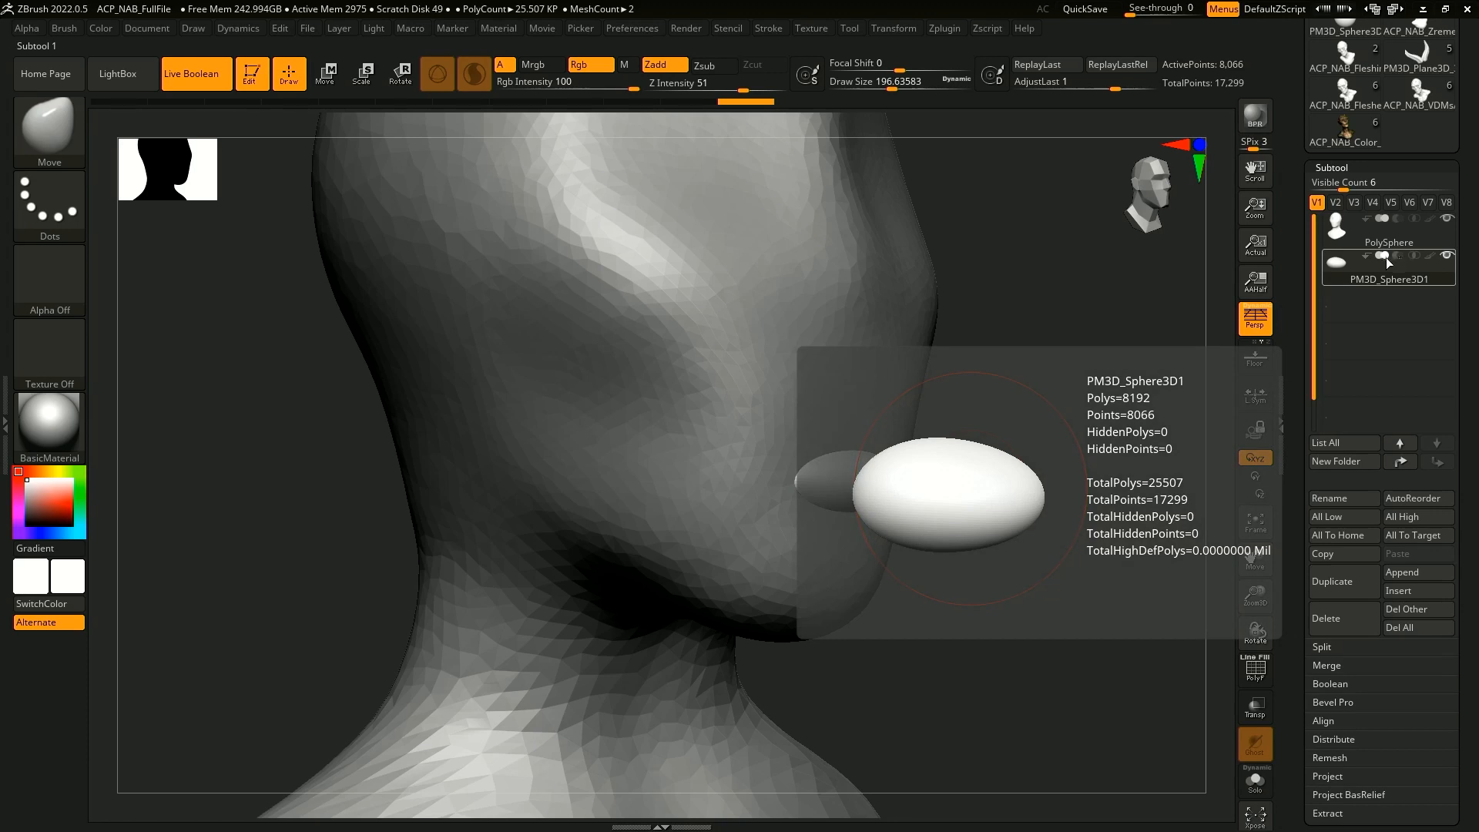
left_click(1398, 257)
left_click_drag(961, 660, 889, 655)
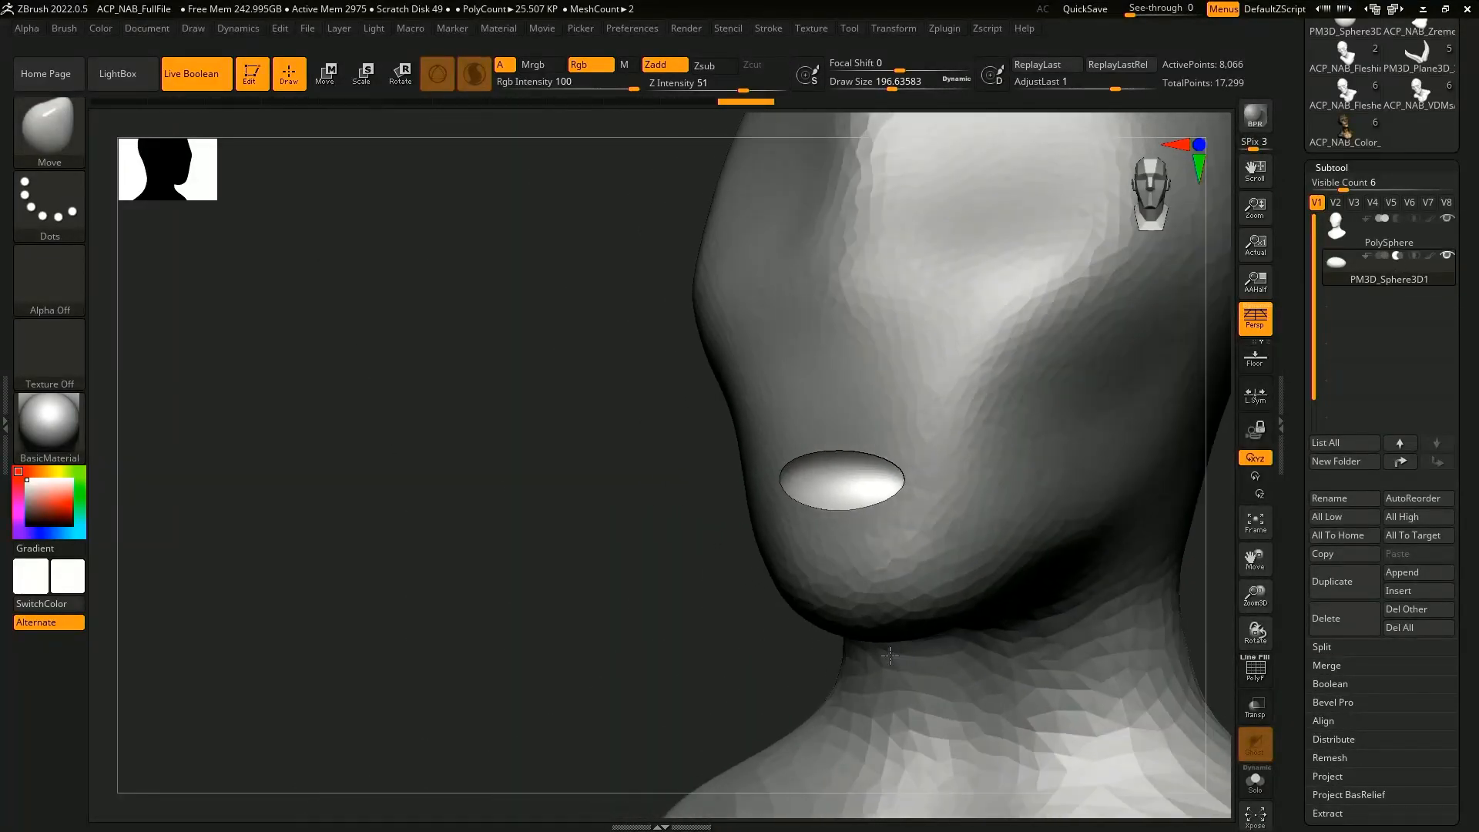
mouse_move(765, 587)
left_mouse_down()
mouse_move(716, 601)
mouse_move(1112, 482)
mouse_move(1152, 485)
left_mouse_up()
key("b")
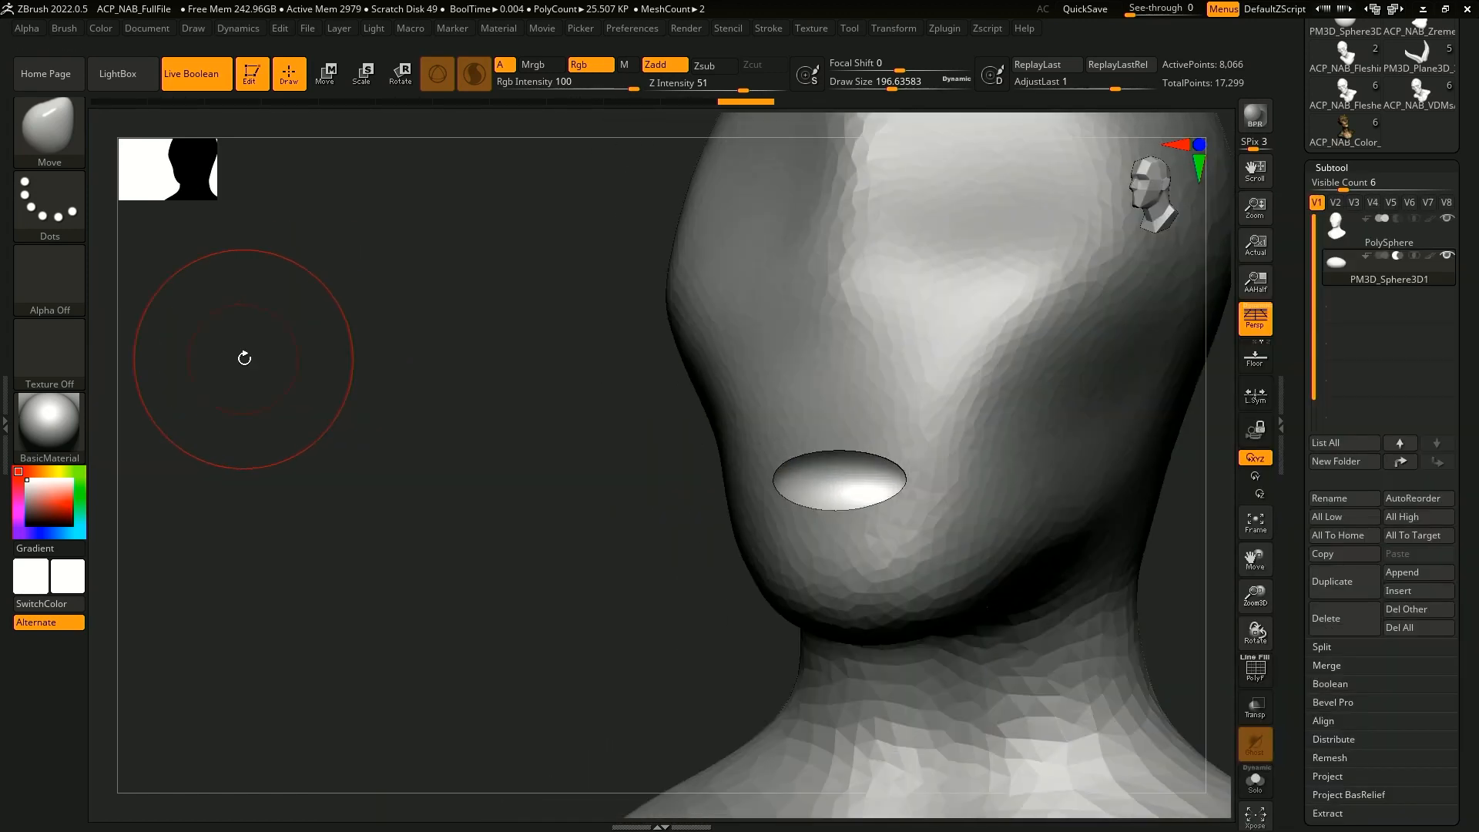
key("b")
key("Escape")
- Set the draw size to about 372 and nudge the shape of the mouth ellipsoid
left_click_drag(1139, 544, 1192, 568)
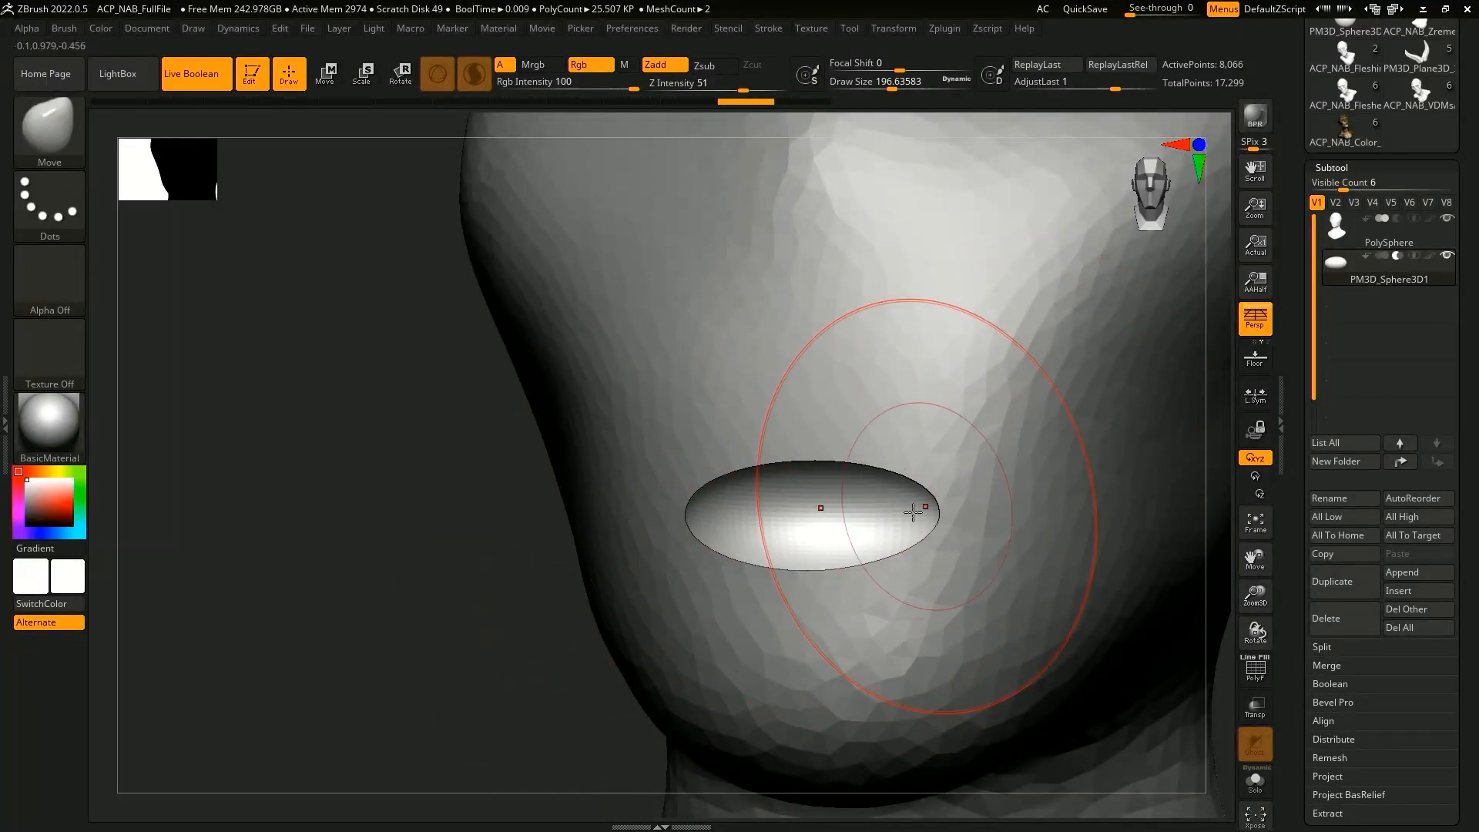
left_click_drag(431, 682, 594, 697)
mouse_move(1199, 608)
left_mouse_down("alt")
mouse_move(1163, 529)
mouse_move(1101, 478)
left_mouse_up("alt")
key("space")
left_click_drag(913, 523, 908, 525)
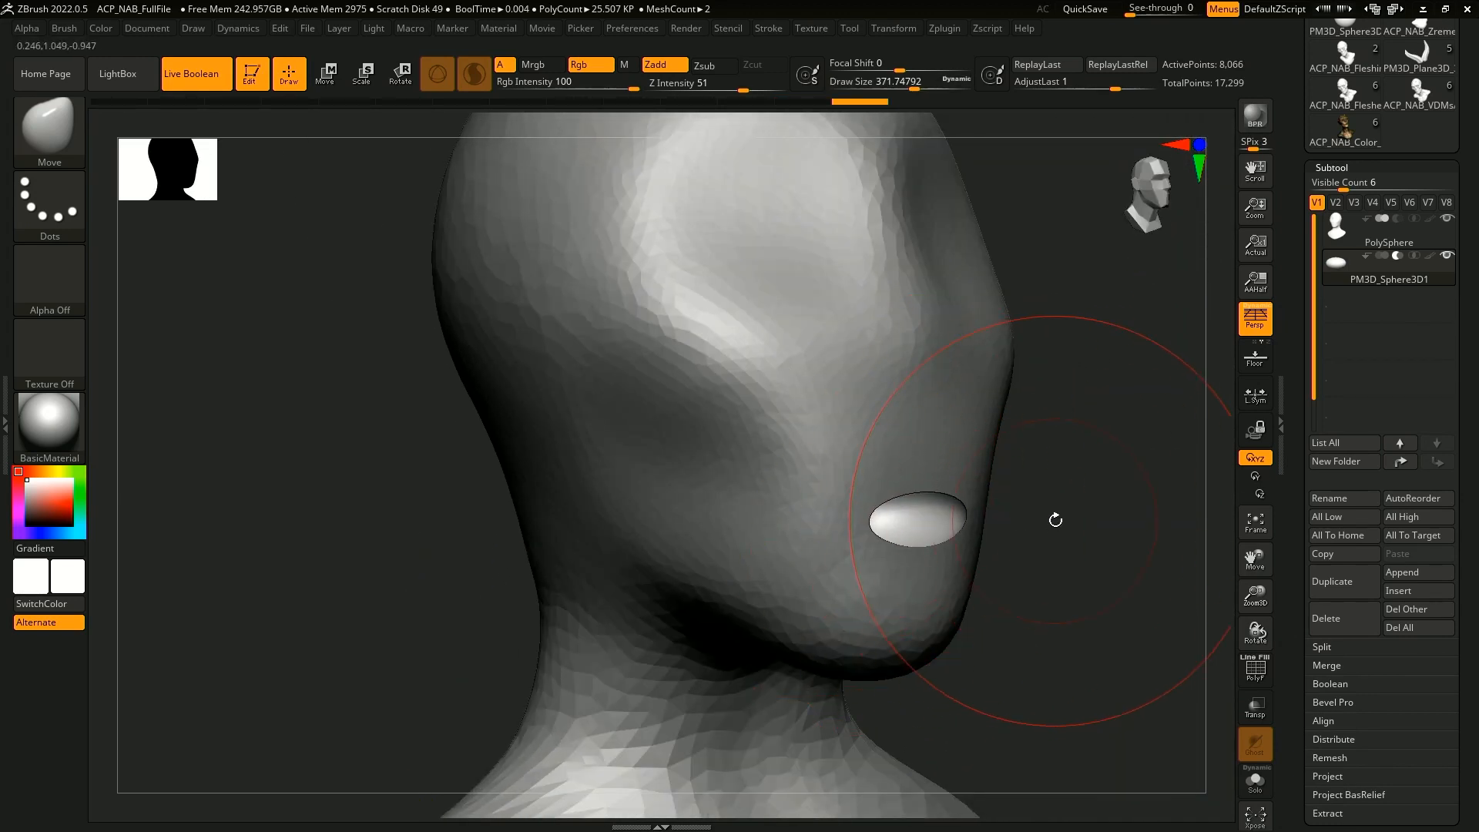
- Refine the mouth opening's corners with the Move brush, reducing the draw size to about 154
key("space")
left_click_drag(1055, 471, 1036, 470)
left_click_drag(921, 533, 927, 531)
left_click_drag(1046, 510, 1027, 485, "shift")
key("space")
left_click_drag(1025, 482, 1016, 480)
left_click_drag(1109, 574, 1183, 644, "alt")
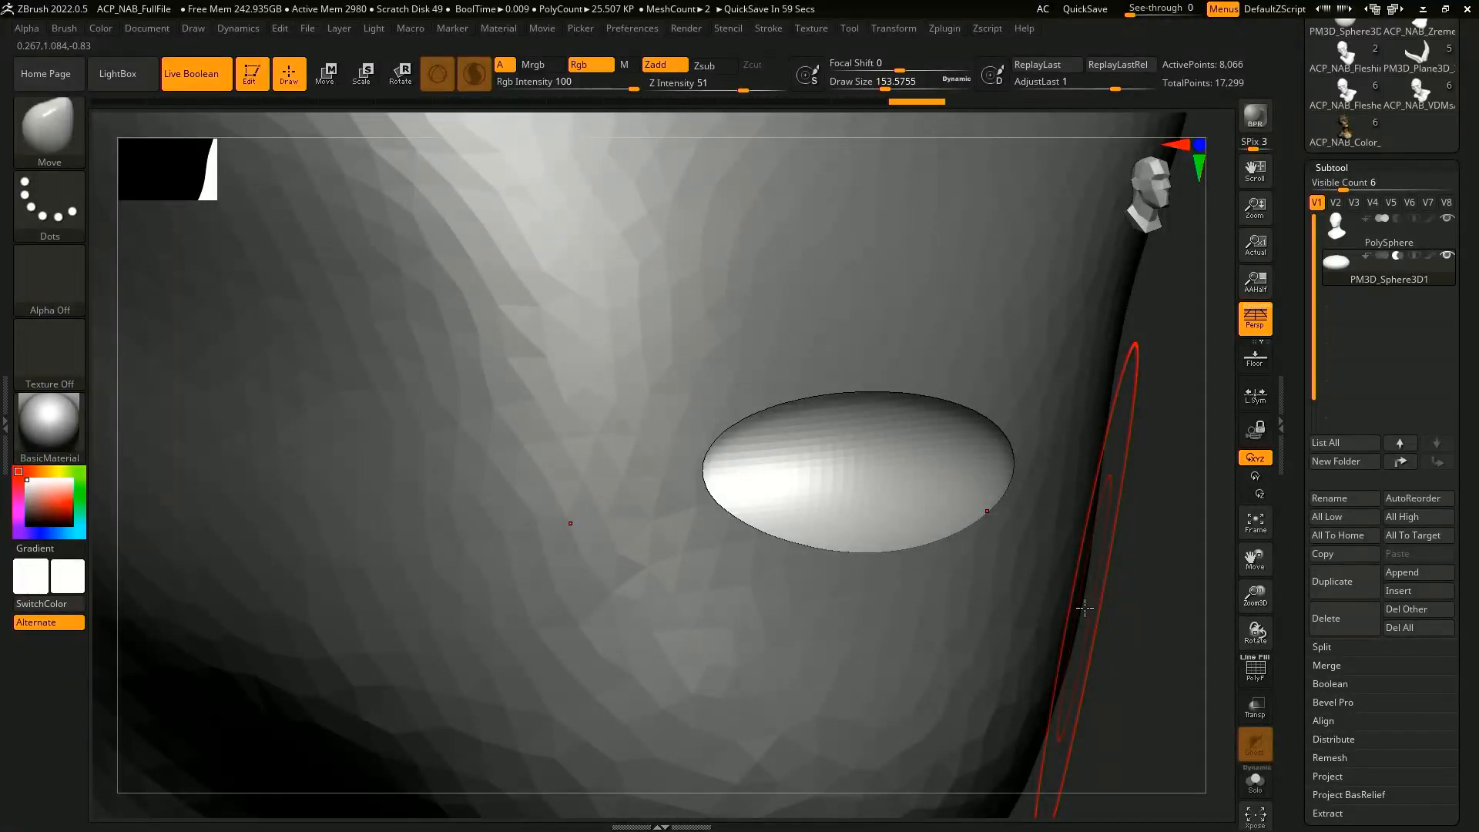
left_click_drag(1134, 629, 993, 476)
left_click_drag(1068, 533, 1113, 499)
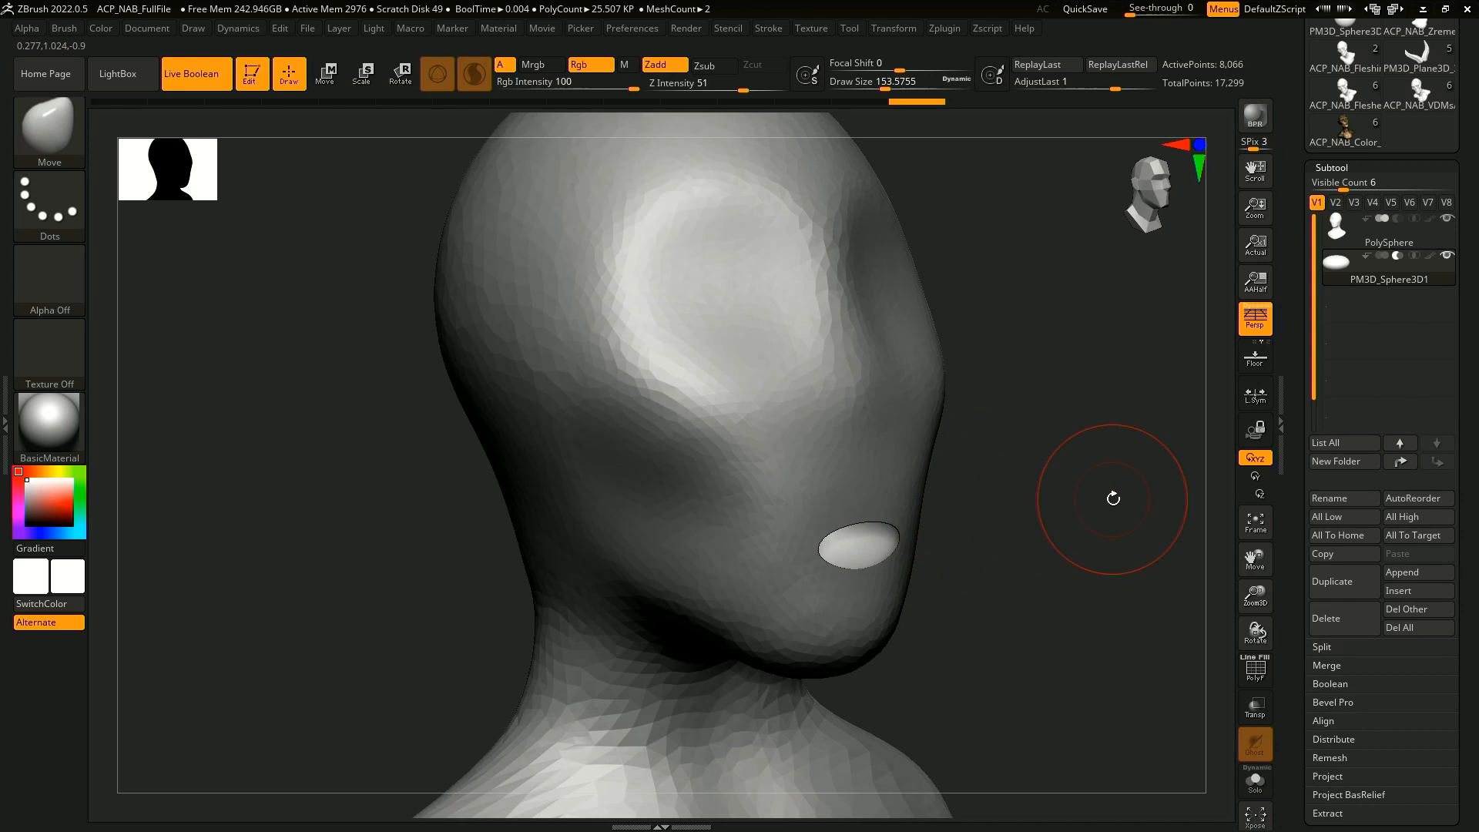
- Switch to the head subtool and push the eye sockets deeper into the face with the Move brush
left_click(878, 376, "alt")
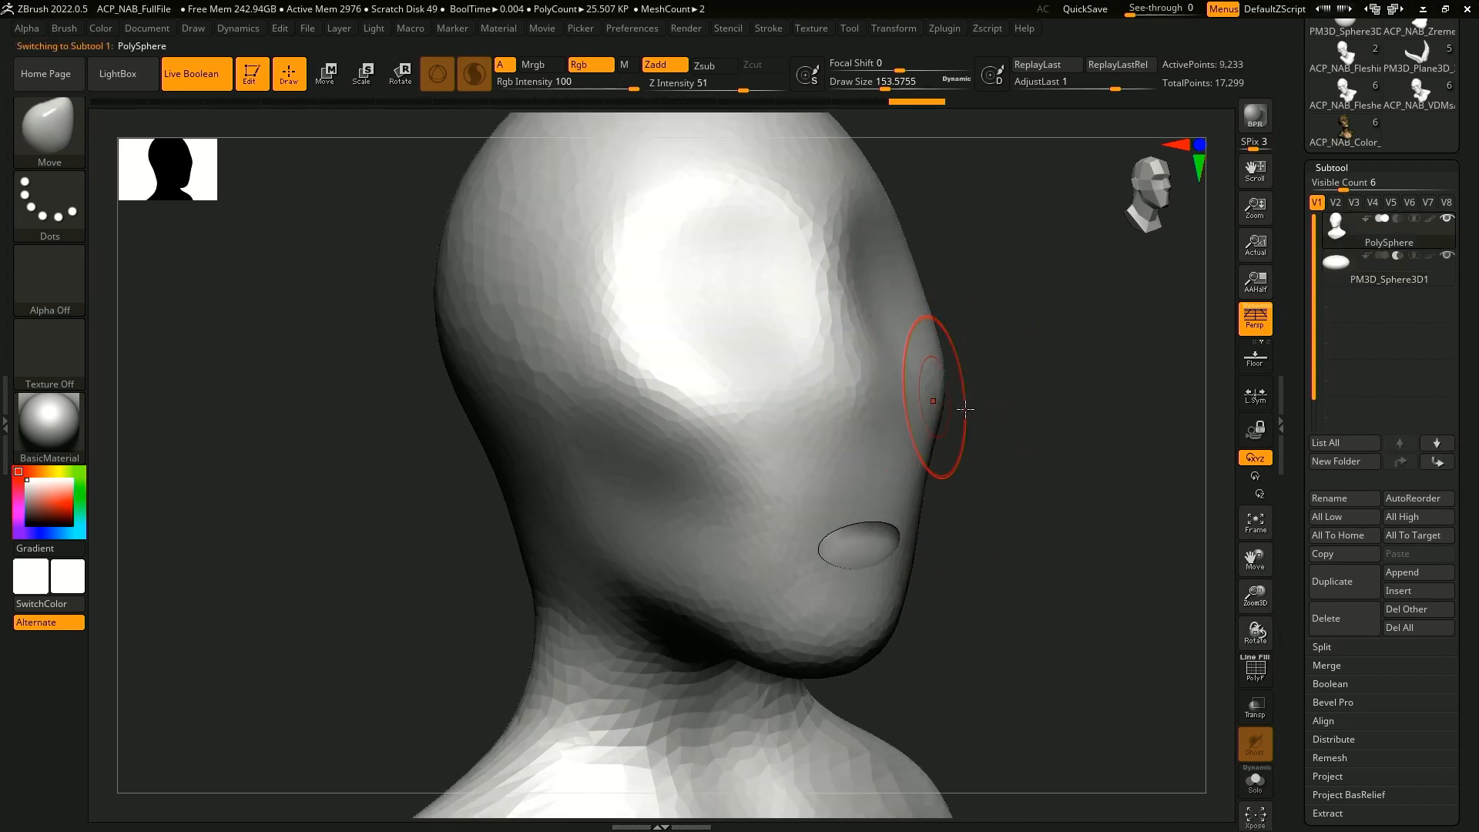
left_click_drag(968, 409, 1044, 401)
mouse_move(816, 386)
left_mouse_down()
mouse_move(795, 377)
mouse_move(762, 295)
left_mouse_up()
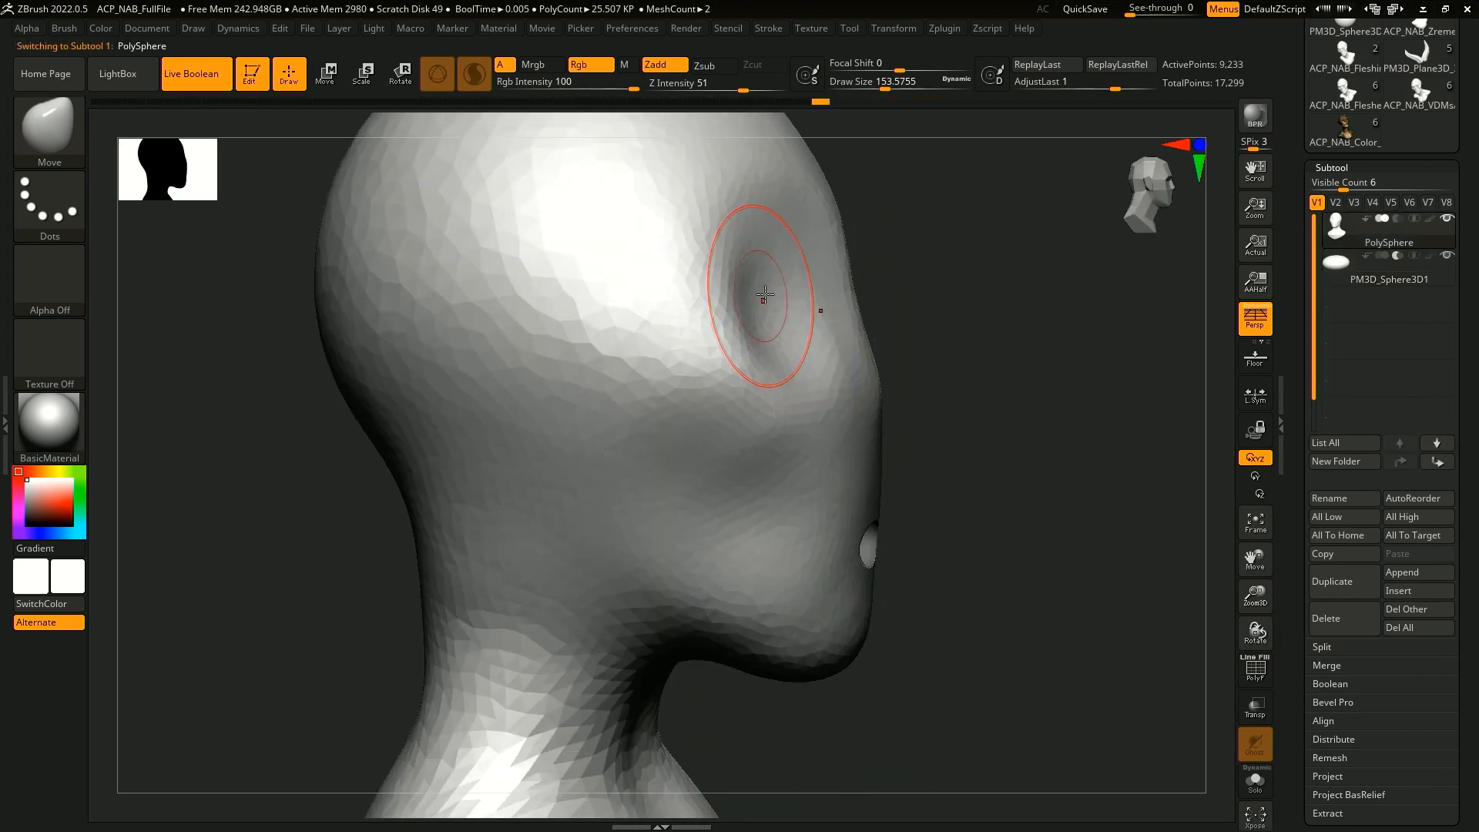
left_click_drag(982, 328, 901, 316)
left_click_drag(1118, 347, 1065, 352)
left_click_drag(982, 296, 995, 324)
mouse_move(1011, 392)
left_mouse_down()
mouse_move(1019, 408)
mouse_move(999, 439)
mouse_move(1101, 488)
left_mouse_up()
left_click_drag(1014, 516, 1035, 476)
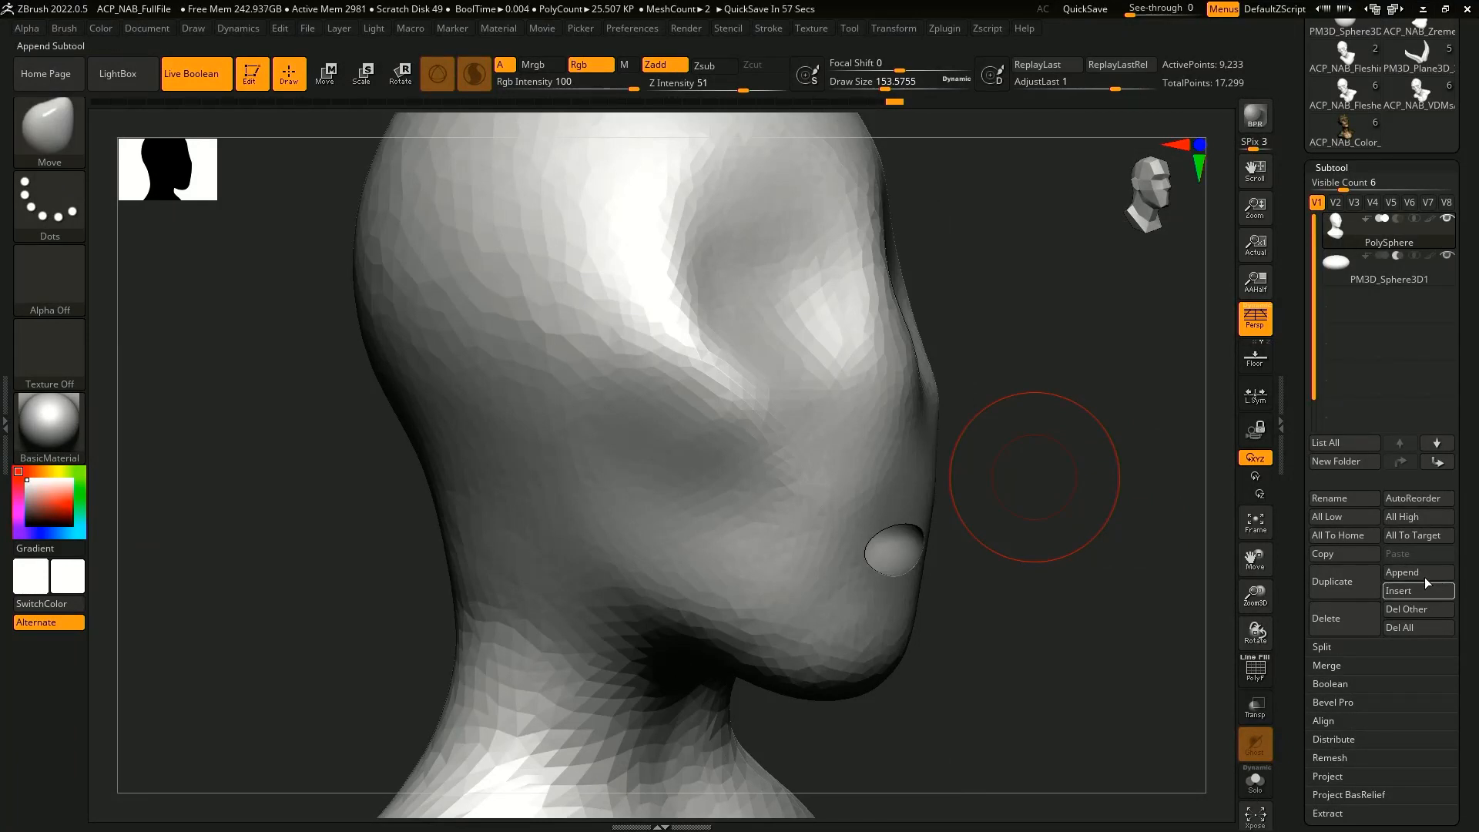
left_click_drag(1043, 597, 1001, 574)
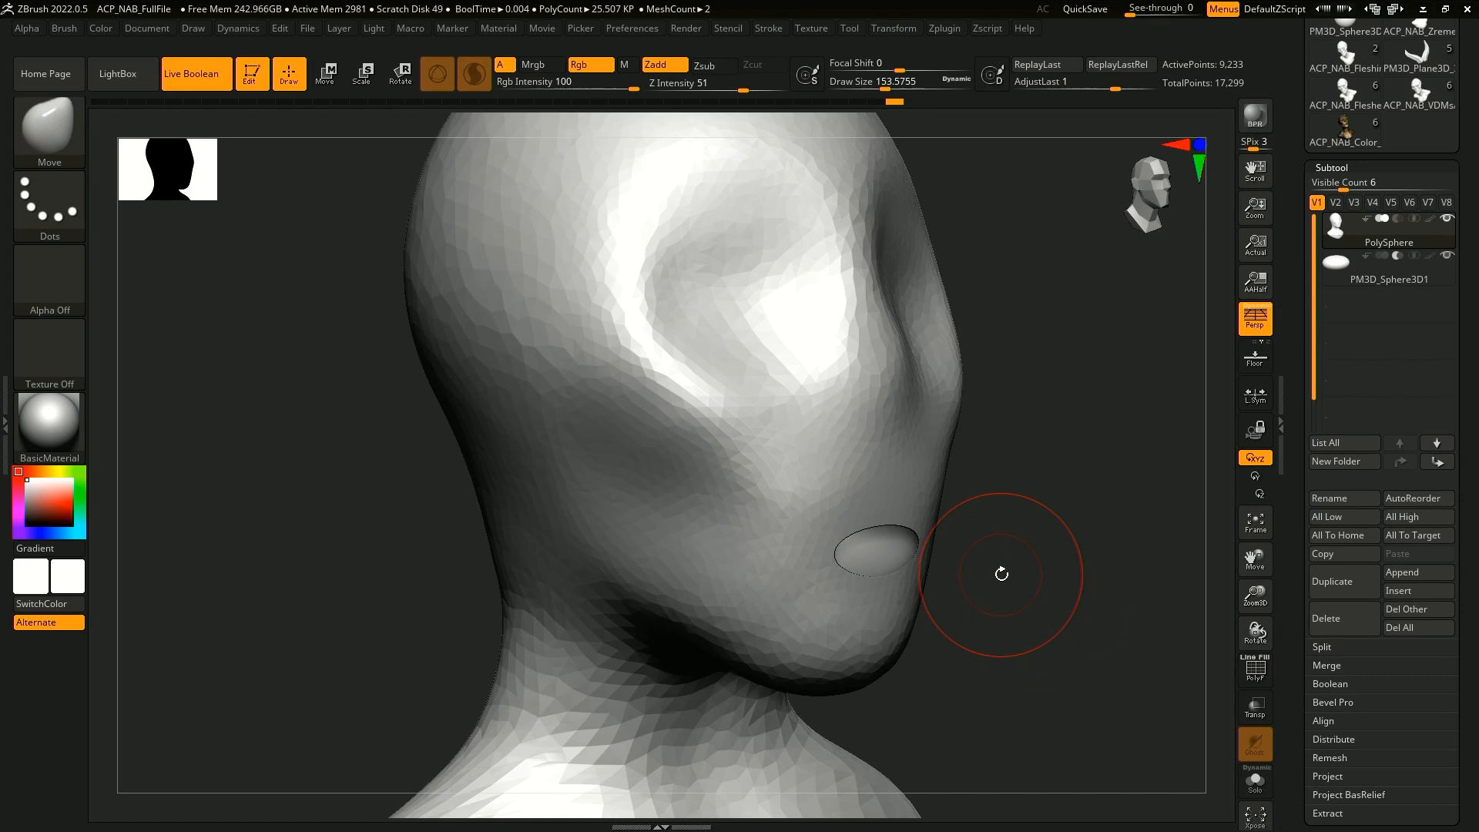
- Append a second sphere subtool for the eyeball and make it active
left_click(1432, 571)
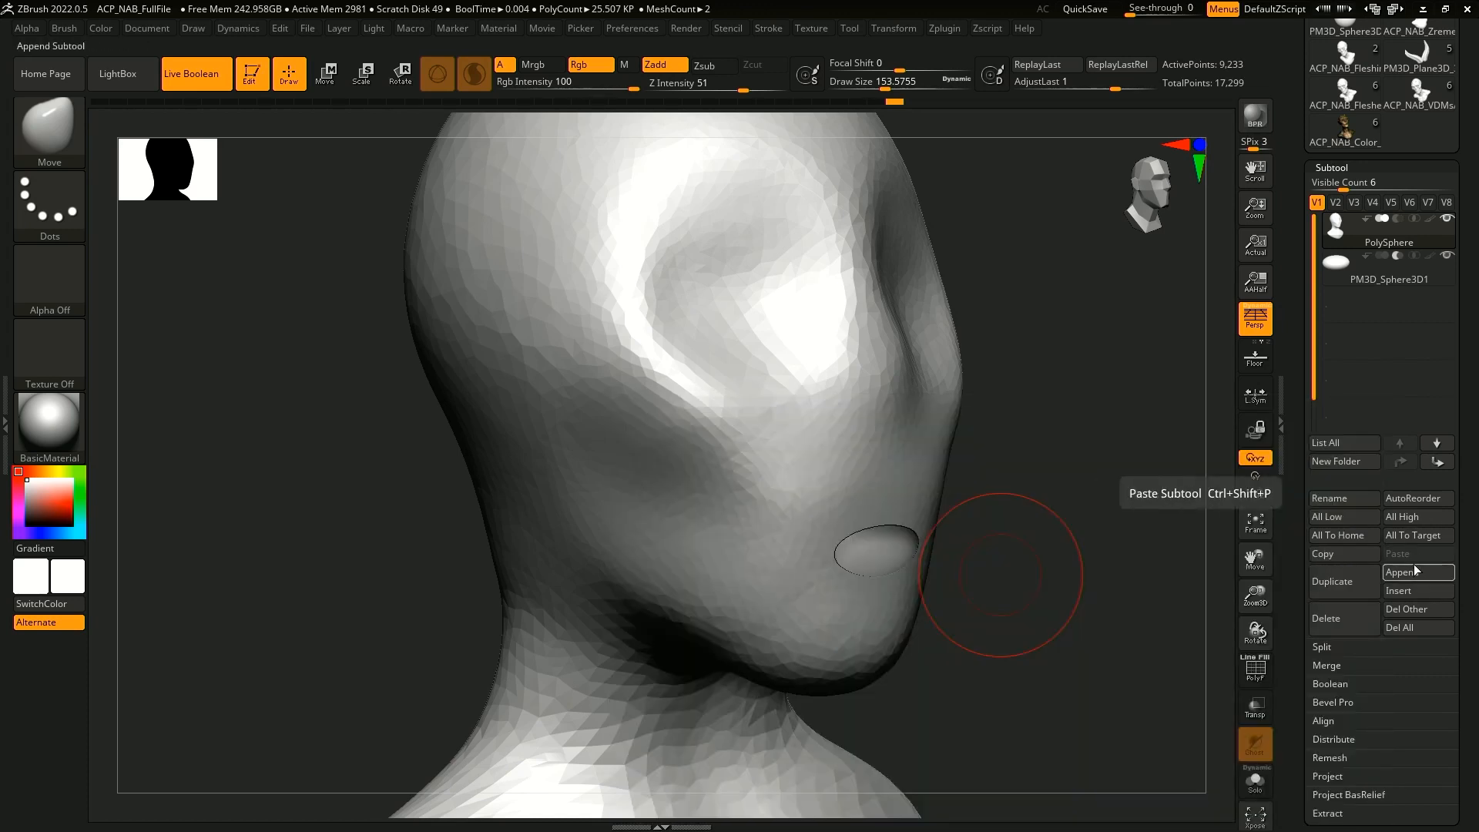
left_click(1414, 571)
left_click(681, 545)
left_click(796, 238, "alt")
left_click_drag(1004, 267, 936, 410, "alt")
- Scale the new sphere down to eyeball size and move it to the depth of the eye socket
key("e")
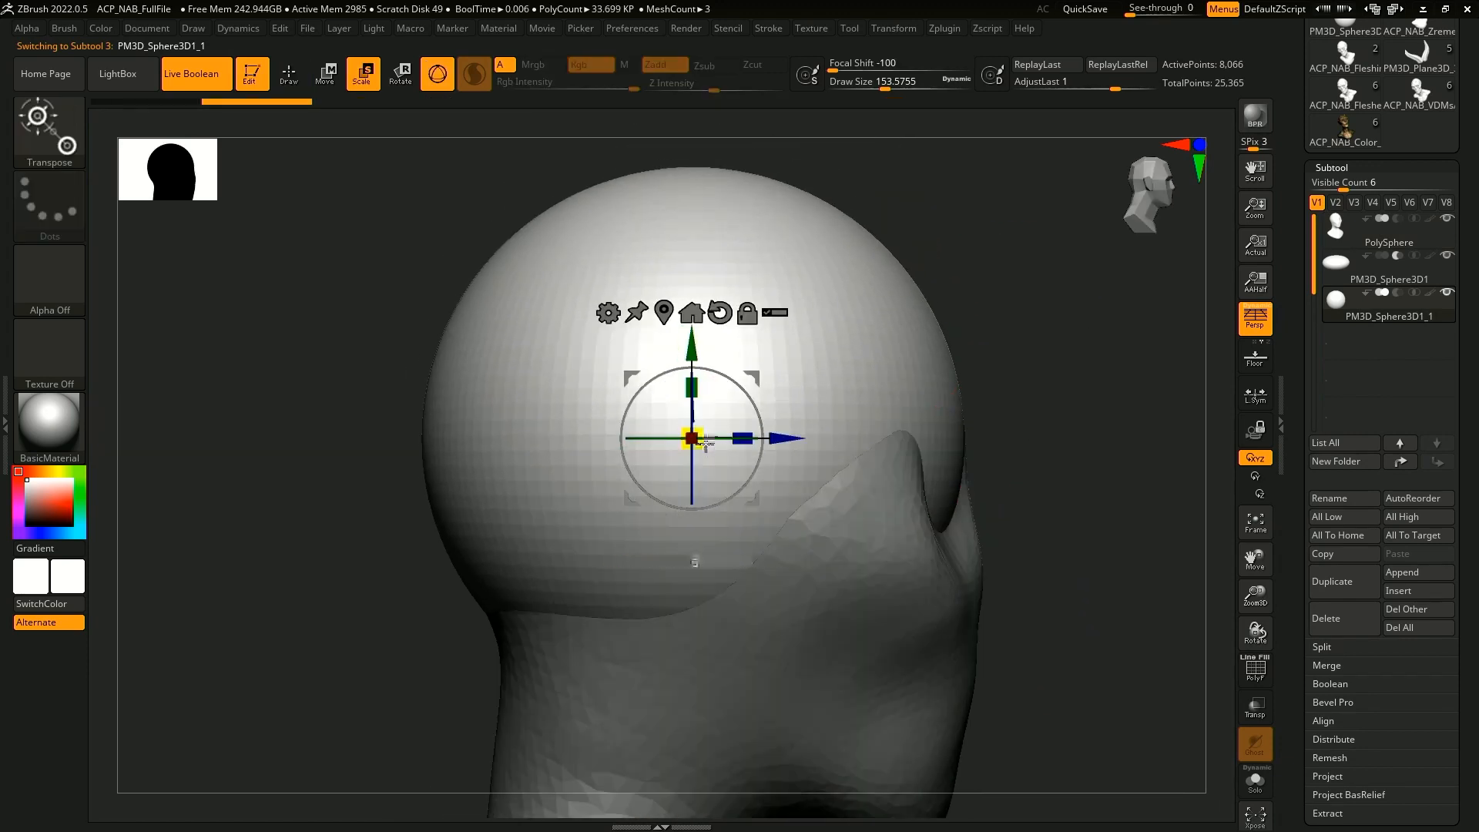
left_click_drag(705, 444, 864, 563)
right_click_drag(864, 563, 935, 566, "shift")
right_click_drag(1019, 541, 1027, 663, "ctrl")
left_click_drag(914, 509, 833, 507)
right_click_drag(995, 504, 906, 501)
- Fine-tune the eyeball's position inside the eye socket
left_click_drag(802, 570, 794, 564)
right_click_drag(428, 686, 531, 685)
right_click_drag(1049, 467, 1035, 408, "ctrl")
right_click_drag(985, 485, 1016, 539, "shift")
left_click_drag(824, 501, 829, 501)
right_click_drag(998, 493, 1226, 407)
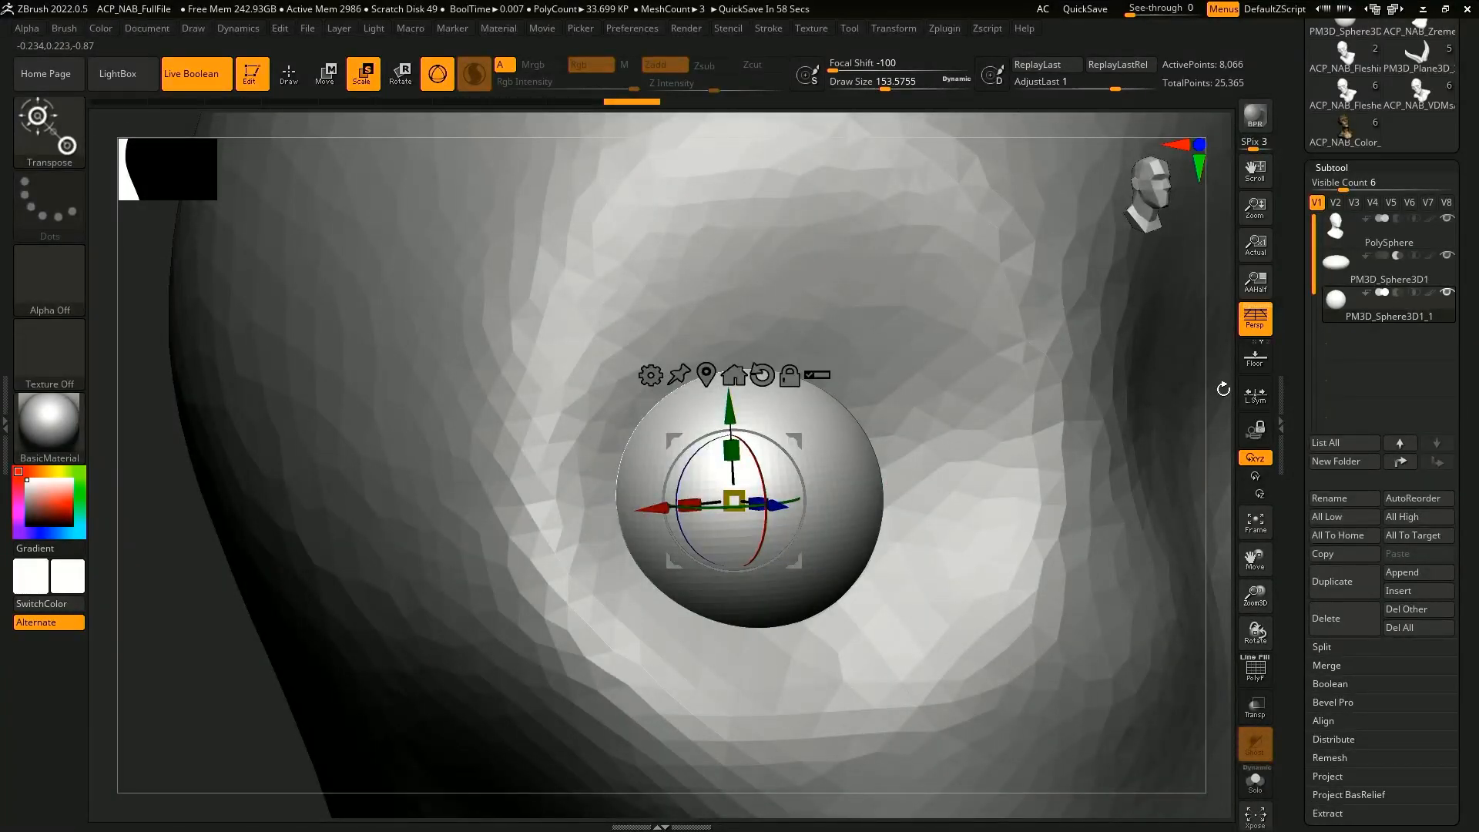
- Append a cylinder subtool and make it active
left_click(1406, 570)
left_click(1323, 520)
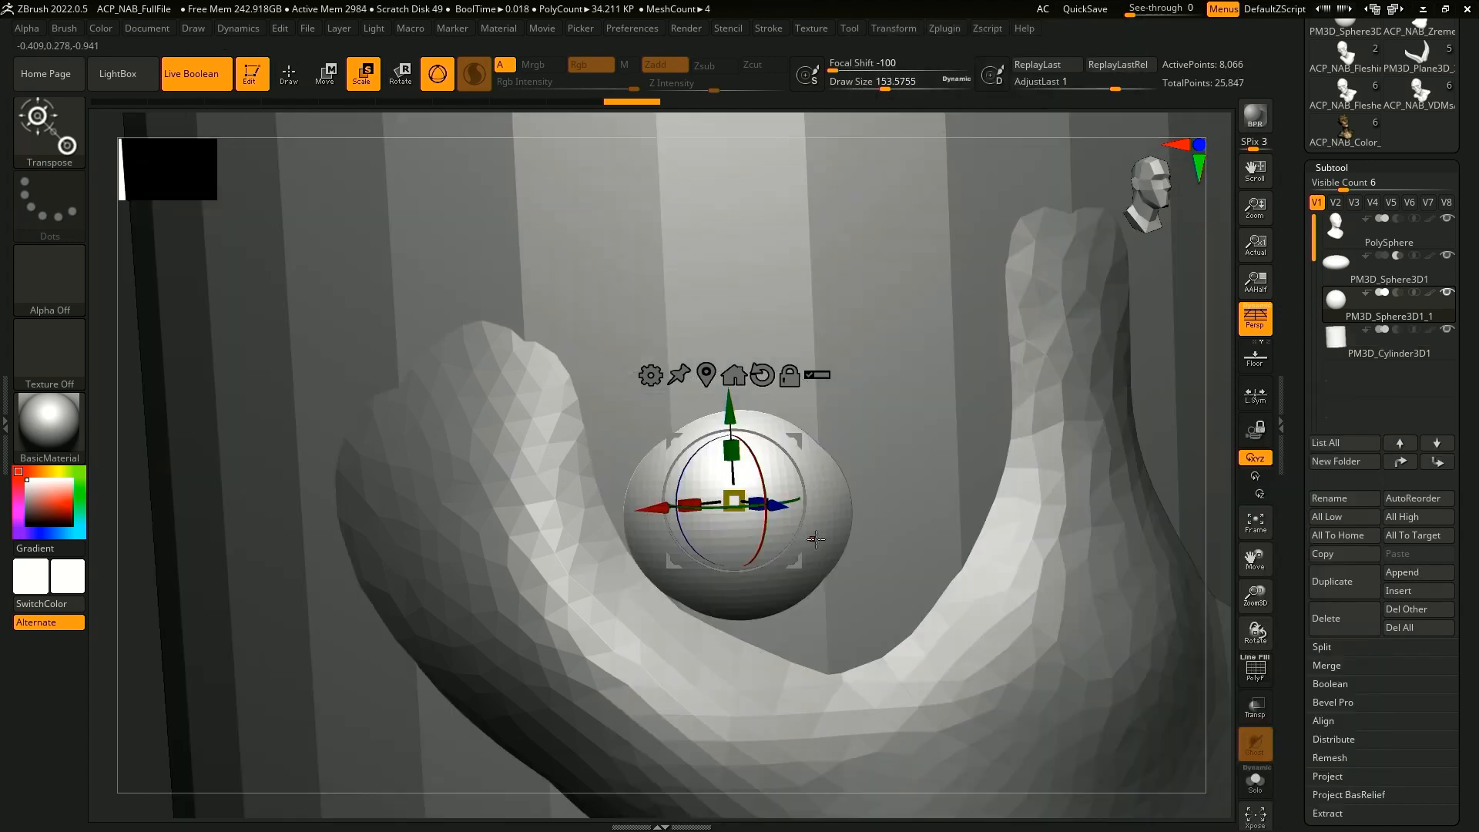
right_click_drag(1230, 451, 1140, 278, "ctrl")
left_click(791, 365, "alt")
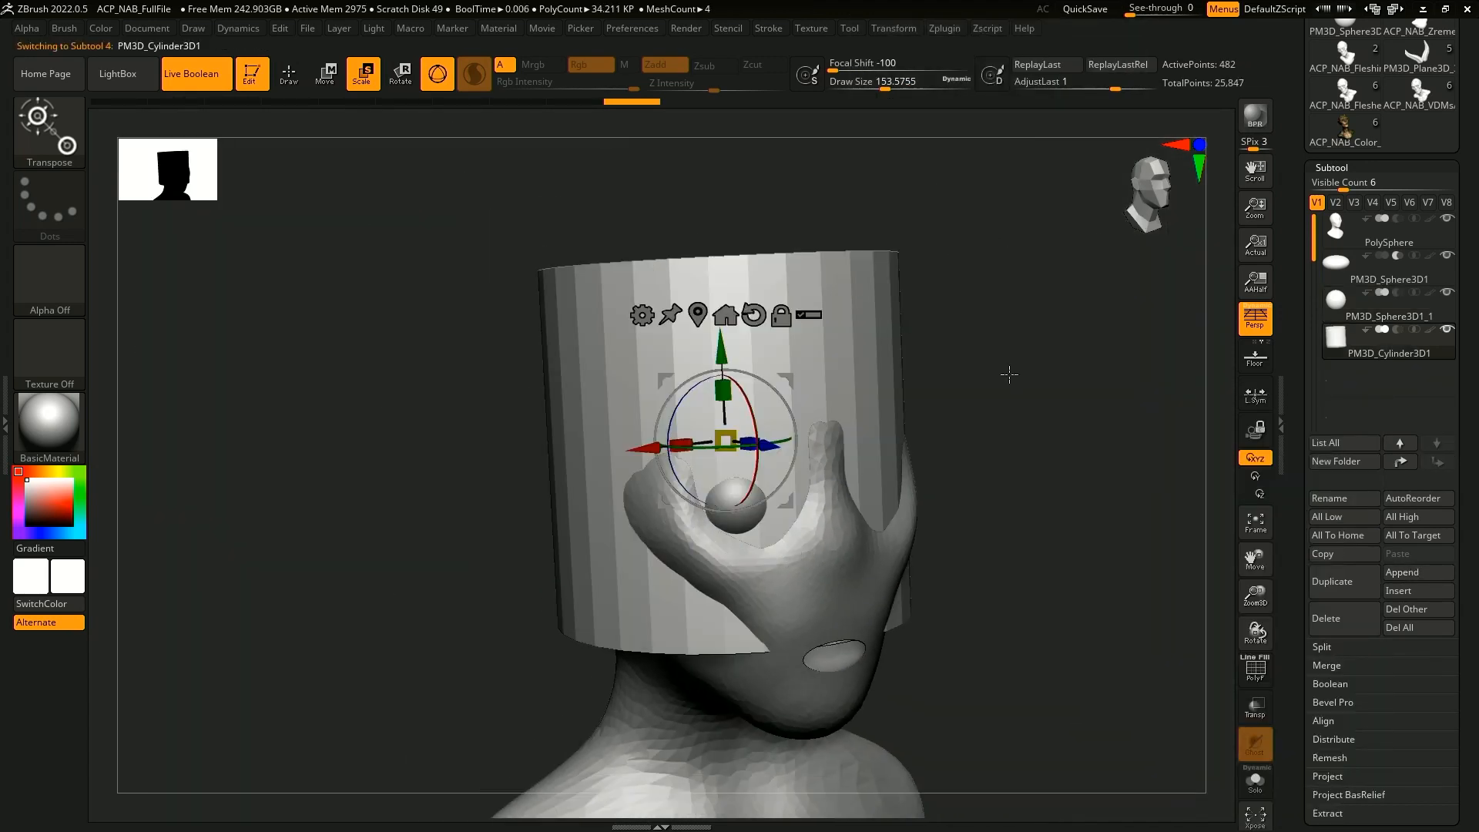
- Rotate the cylinder to lie front to back and shrink it in front of the face
right_click_drag(1007, 375, 959, 384, "shift")
left_click_drag(780, 391, 787, 502)
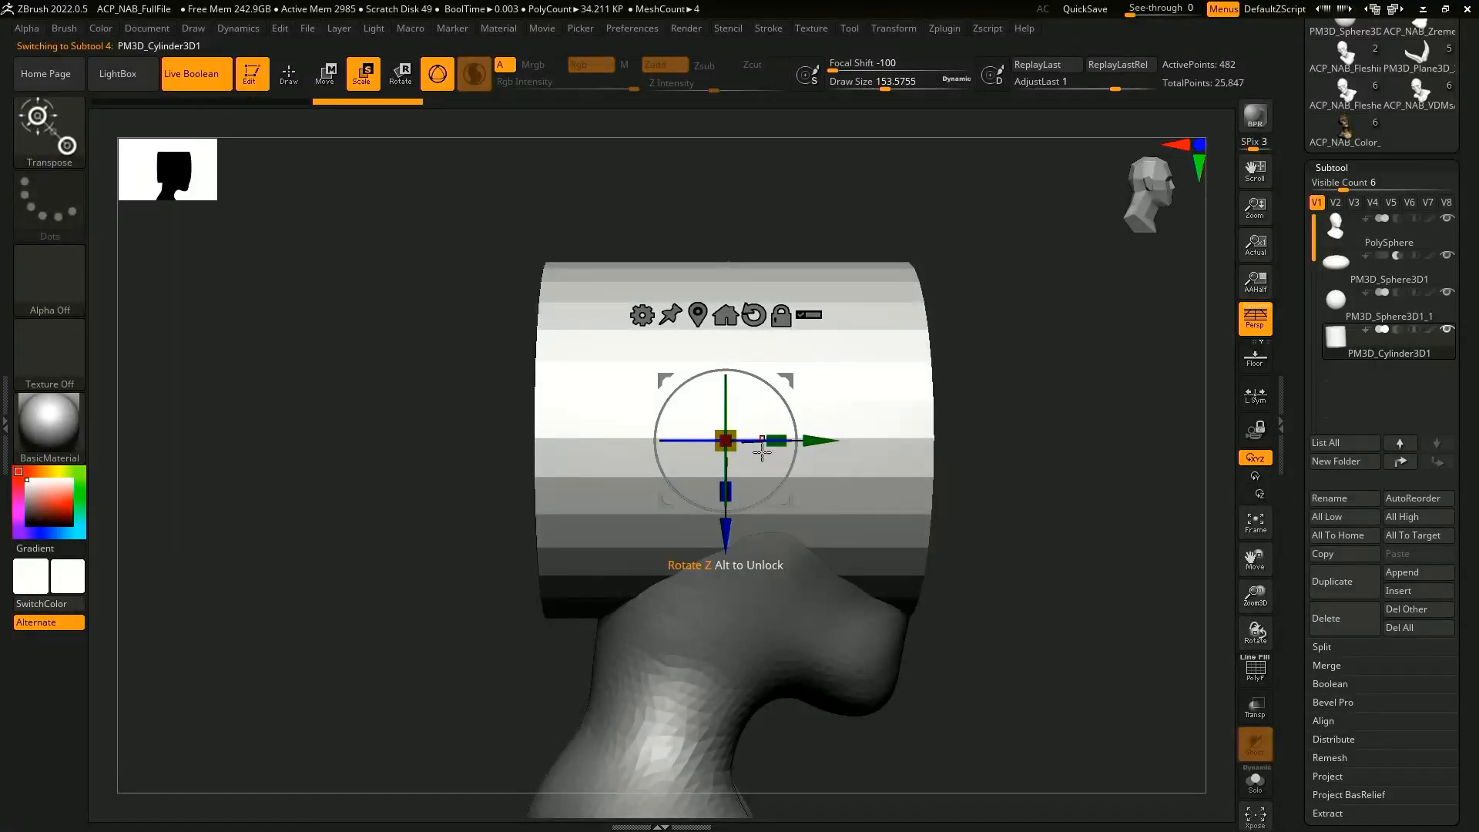
left_click_drag(732, 445, 637, 381)
left_click_drag(819, 440, 1041, 439)
left_click_drag(948, 439, 900, 392)
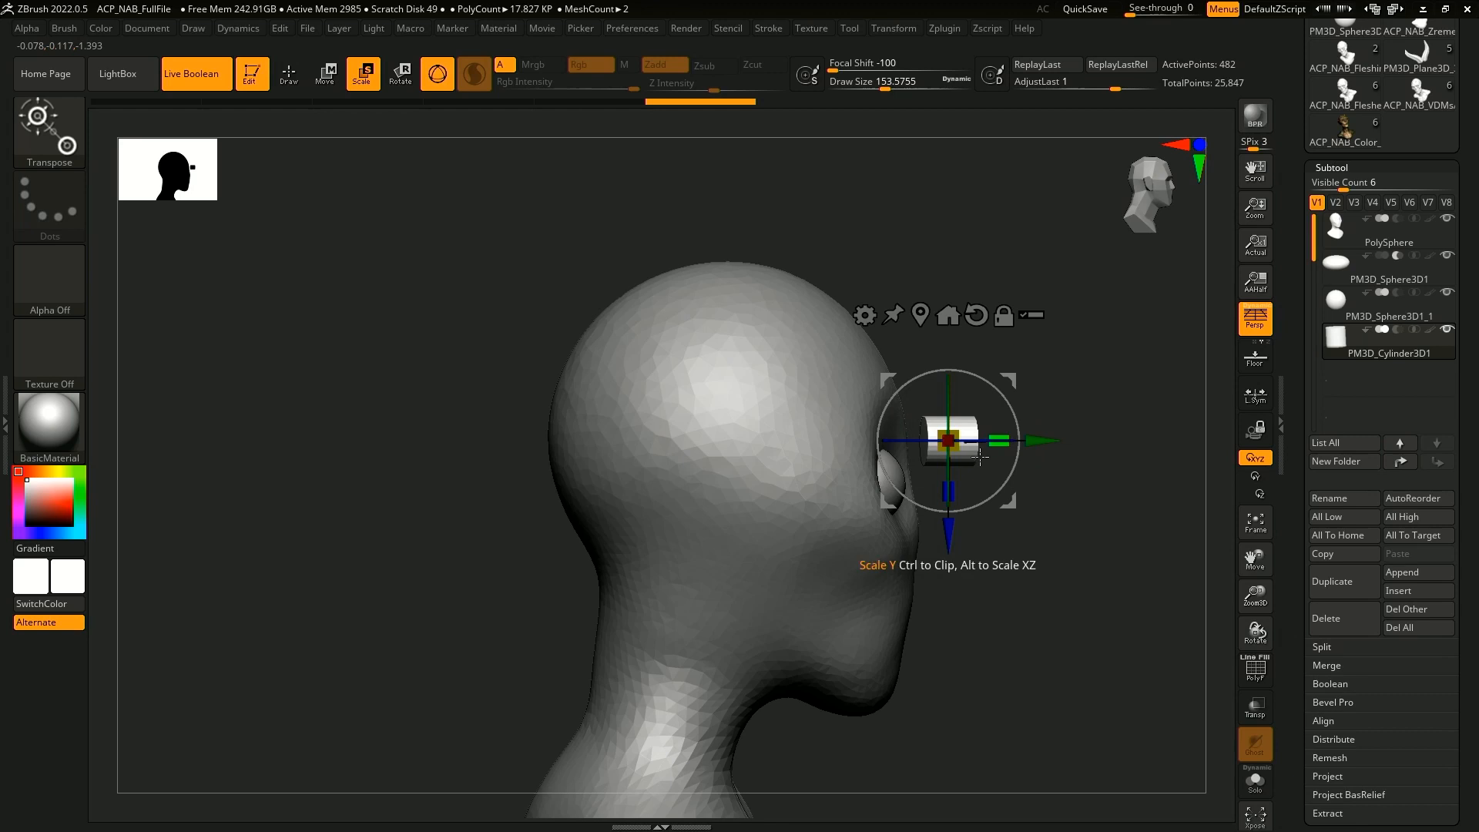
- Flatten the cylinder into a thin ellipse and move it into the front of the eyeball
left_click_drag(955, 481, 1021, 442)
left_click_drag(1061, 518, 1094, 589, "alt")
left_click_drag(1094, 589, 1032, 595)
left_click_drag(1079, 539, 1098, 618)
left_click_drag(821, 543, 798, 523)
left_click_drag(1032, 532, 1103, 500)
left_click_drag(859, 519, 816, 519)
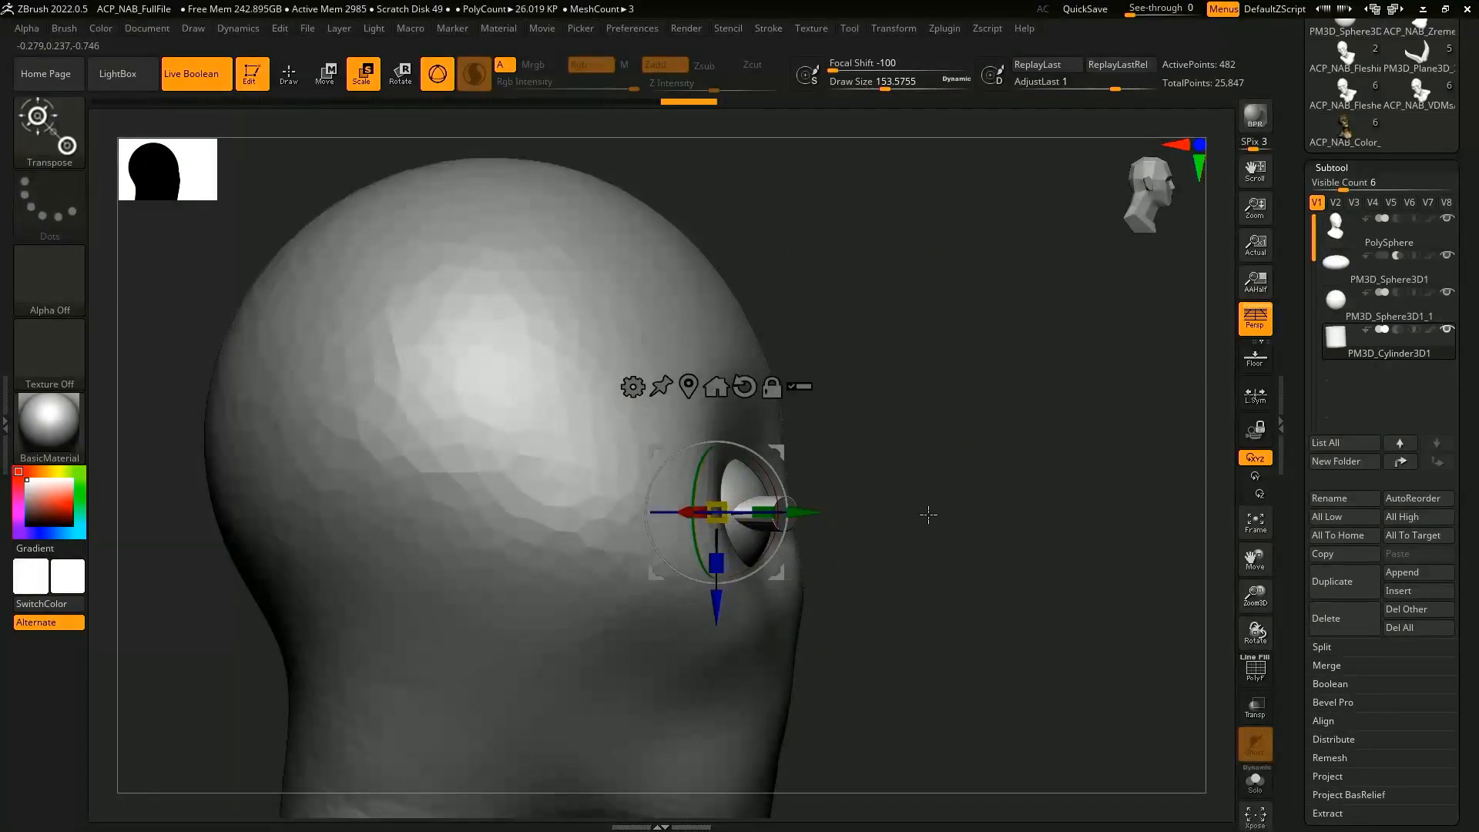
- Tilt the flattened cylinder slightly and set it to subtract, cutting an eyelid slit into the eyeball
left_click_drag(928, 511, 886, 507)
left_click_drag(786, 483, 790, 492)
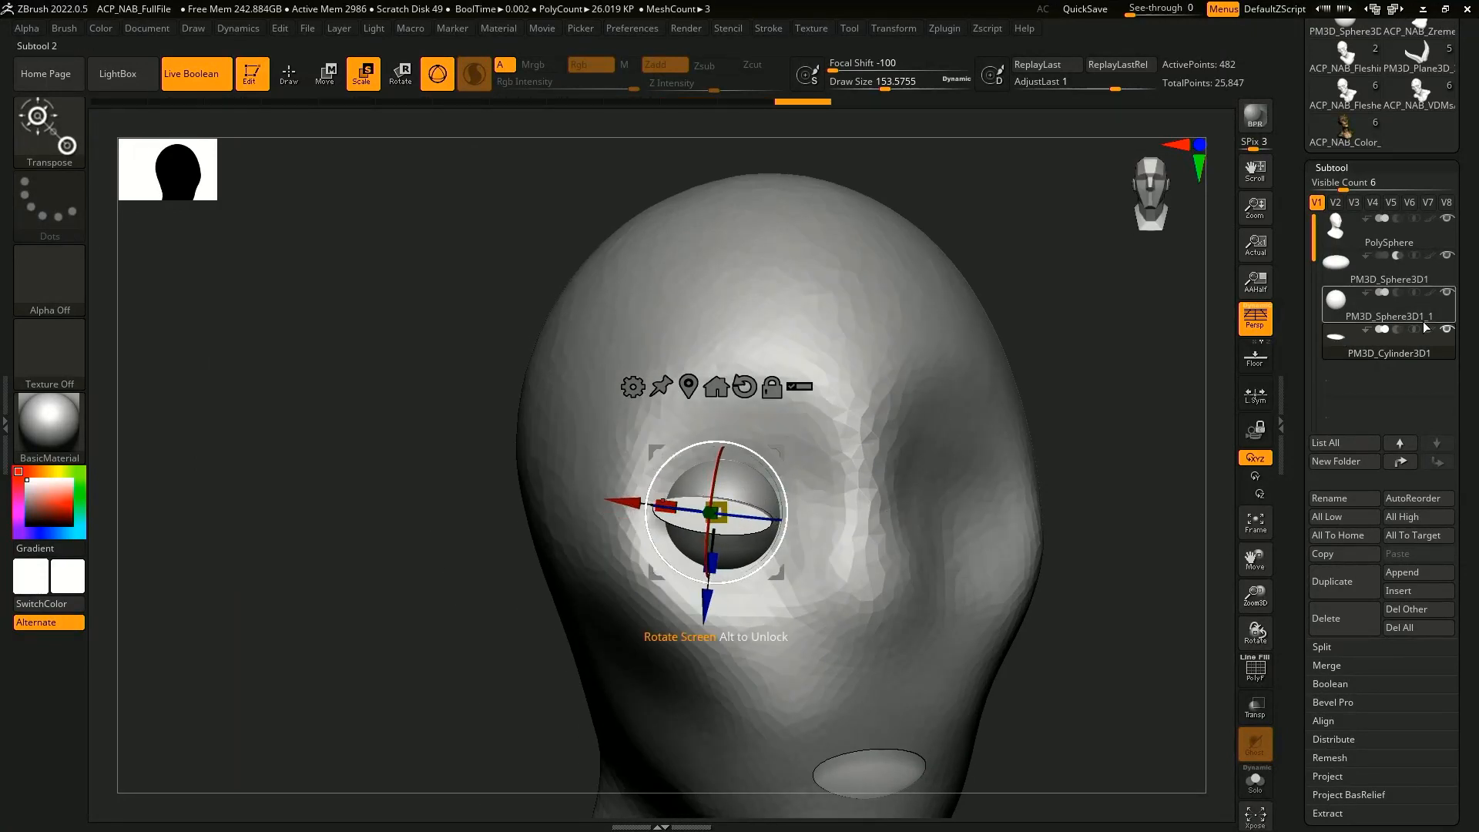
left_click(1398, 330)
left_click_drag(1073, 567, 1115, 568)
left_click_drag(619, 499, 626, 493)
left_click_drag(1056, 417, 1061, 590, "alt")
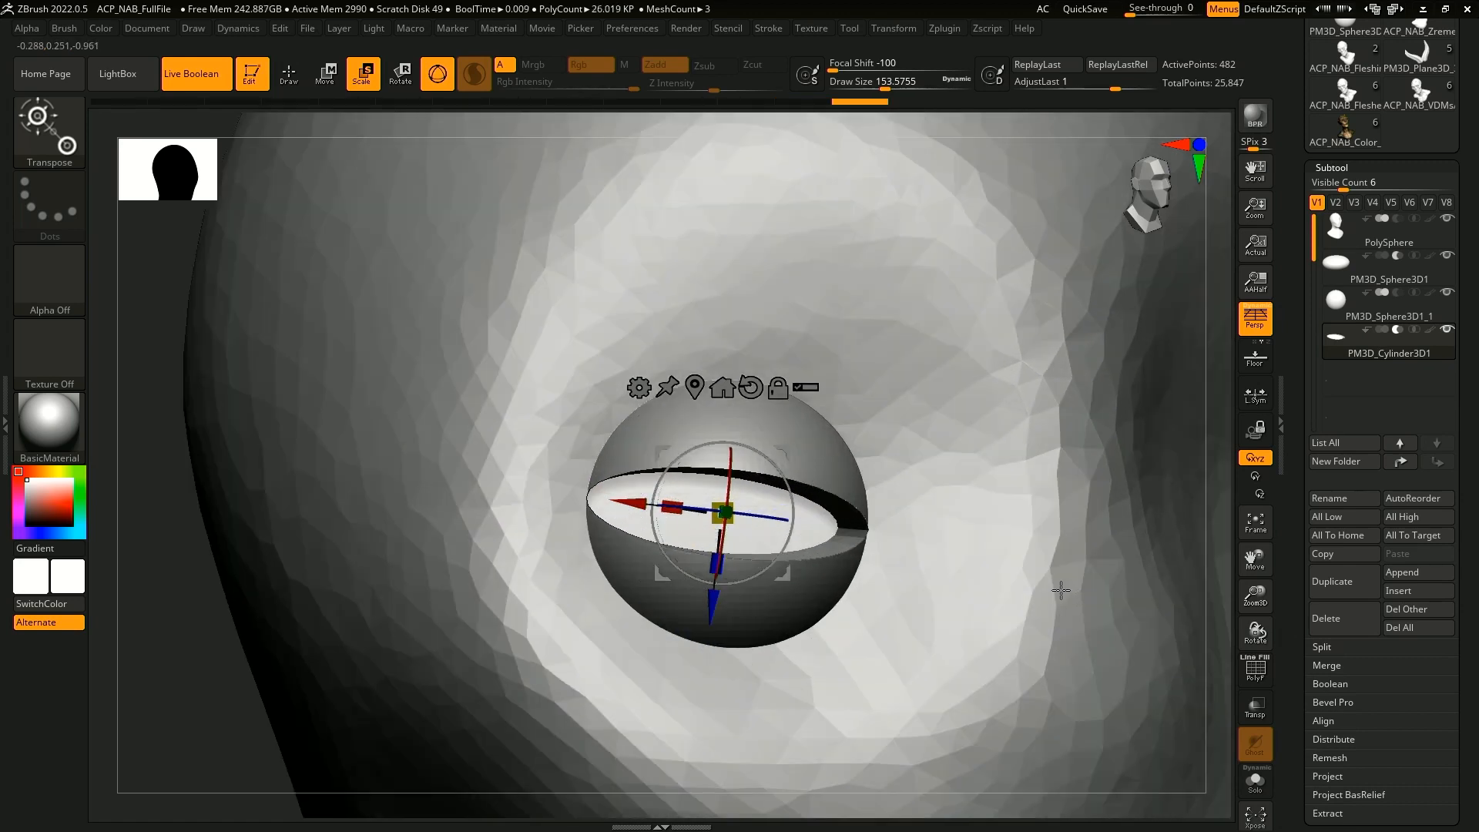
- Duplicate the eyeball sphere subtool and make the copy active
left_click_drag(213, 724, 247, 713)
left_click_drag(889, 526, 1086, 519)
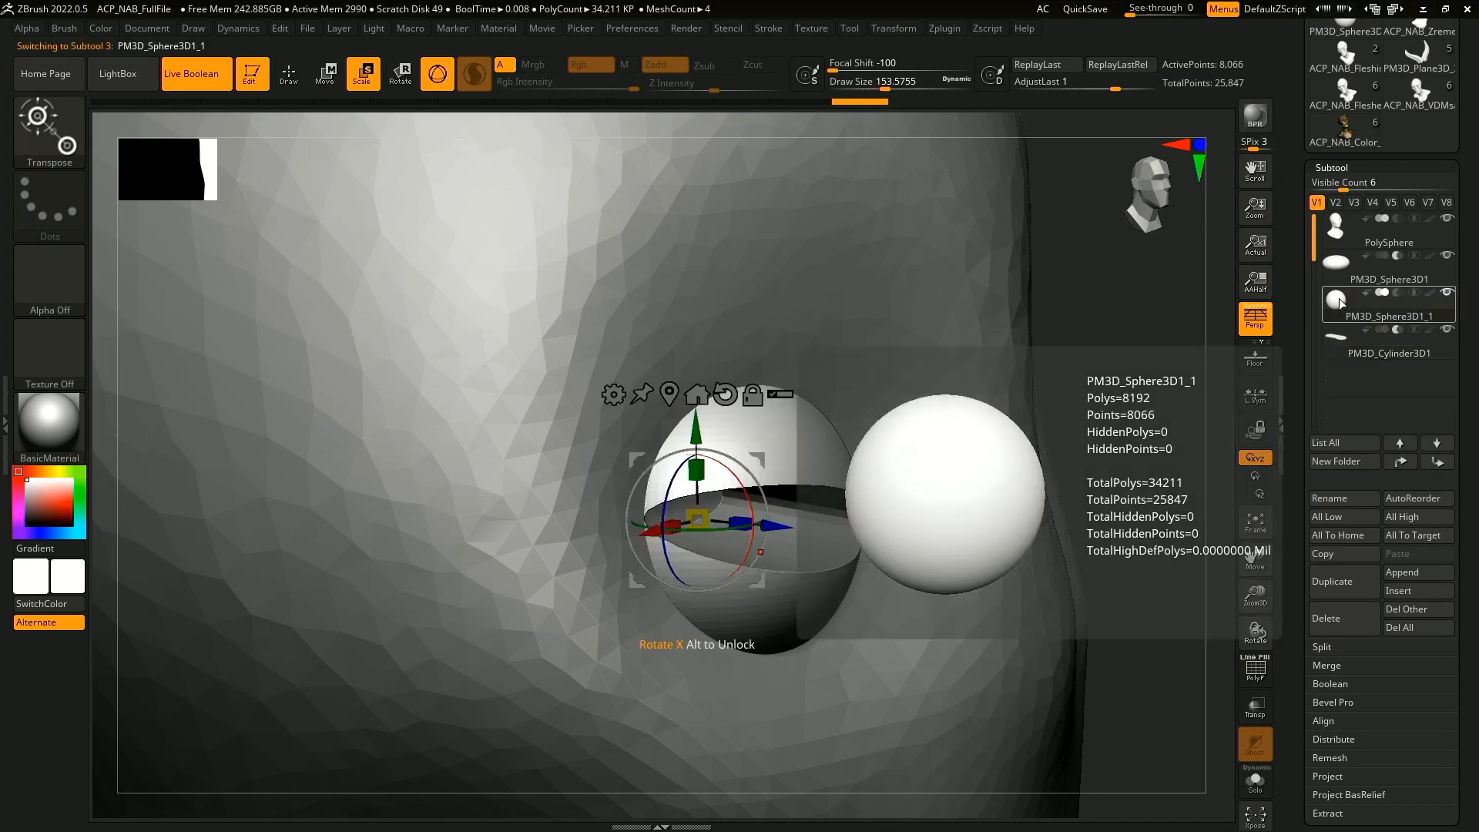
left_click(1348, 583)
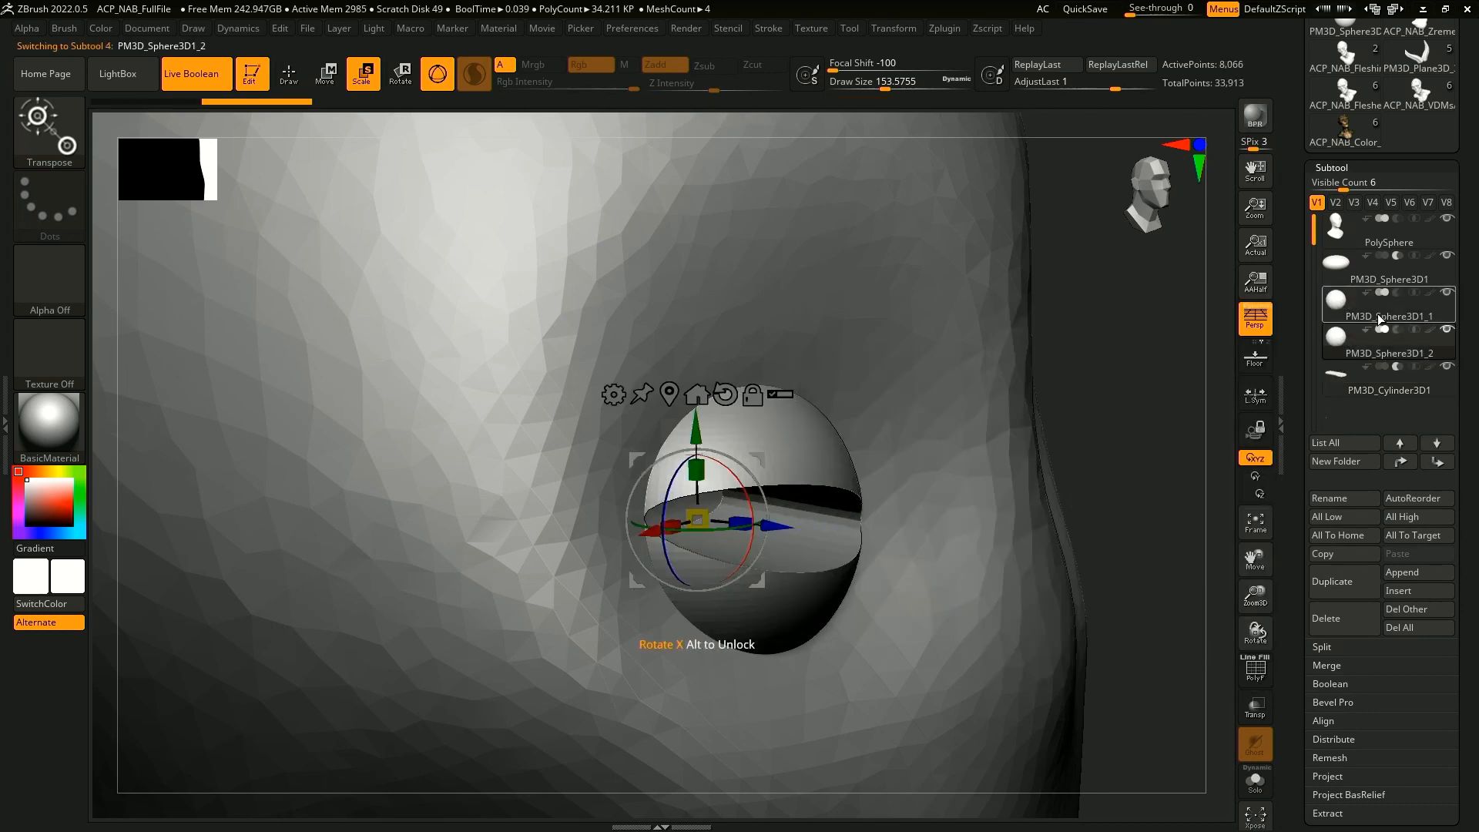
left_click_drag(1109, 291, 1023, 302)
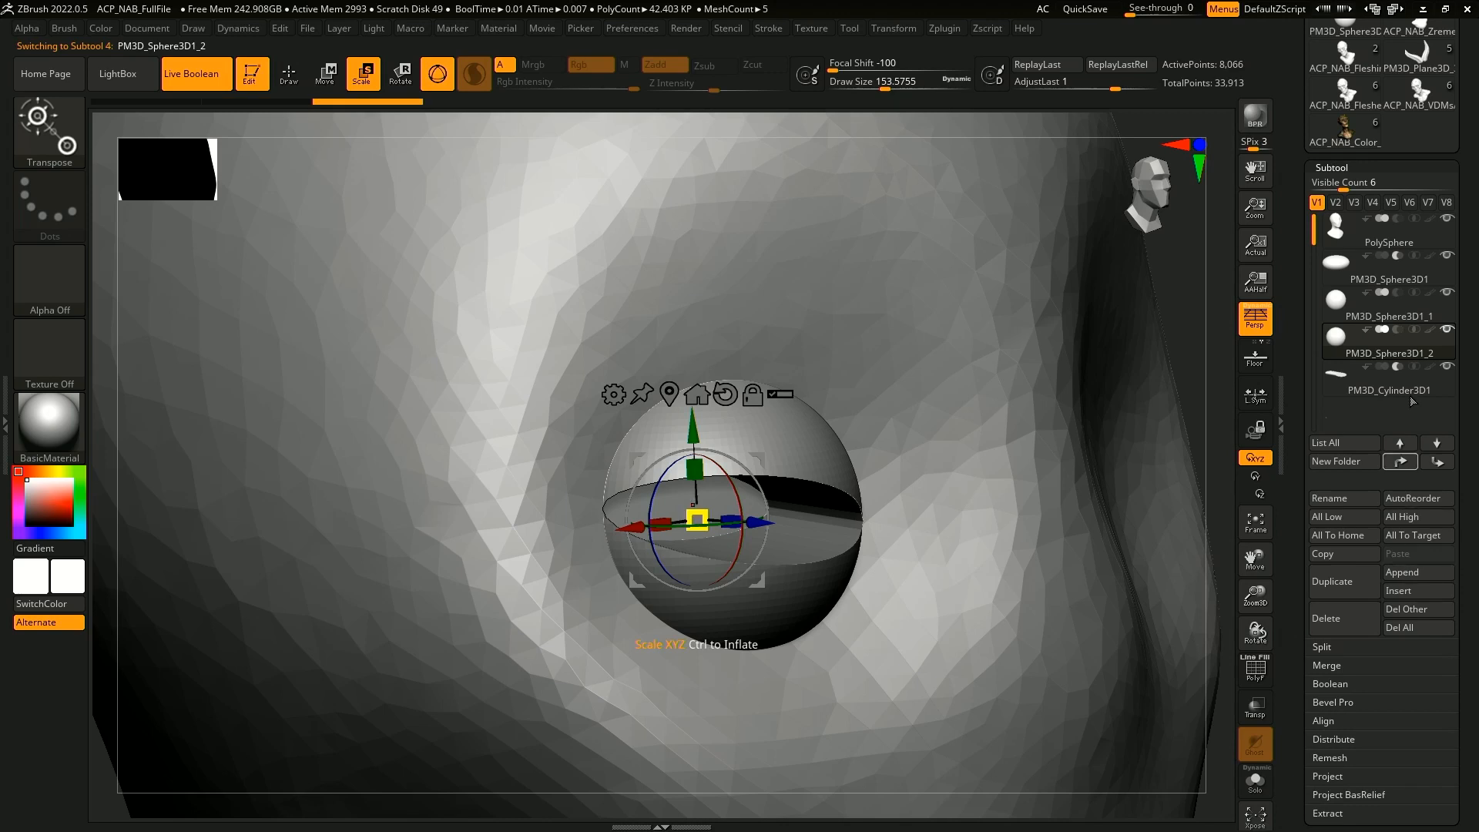
- Set the sphere copy to subtract and scale it down slightly to hollow the eyeball into eyelids
left_click(1398, 328)
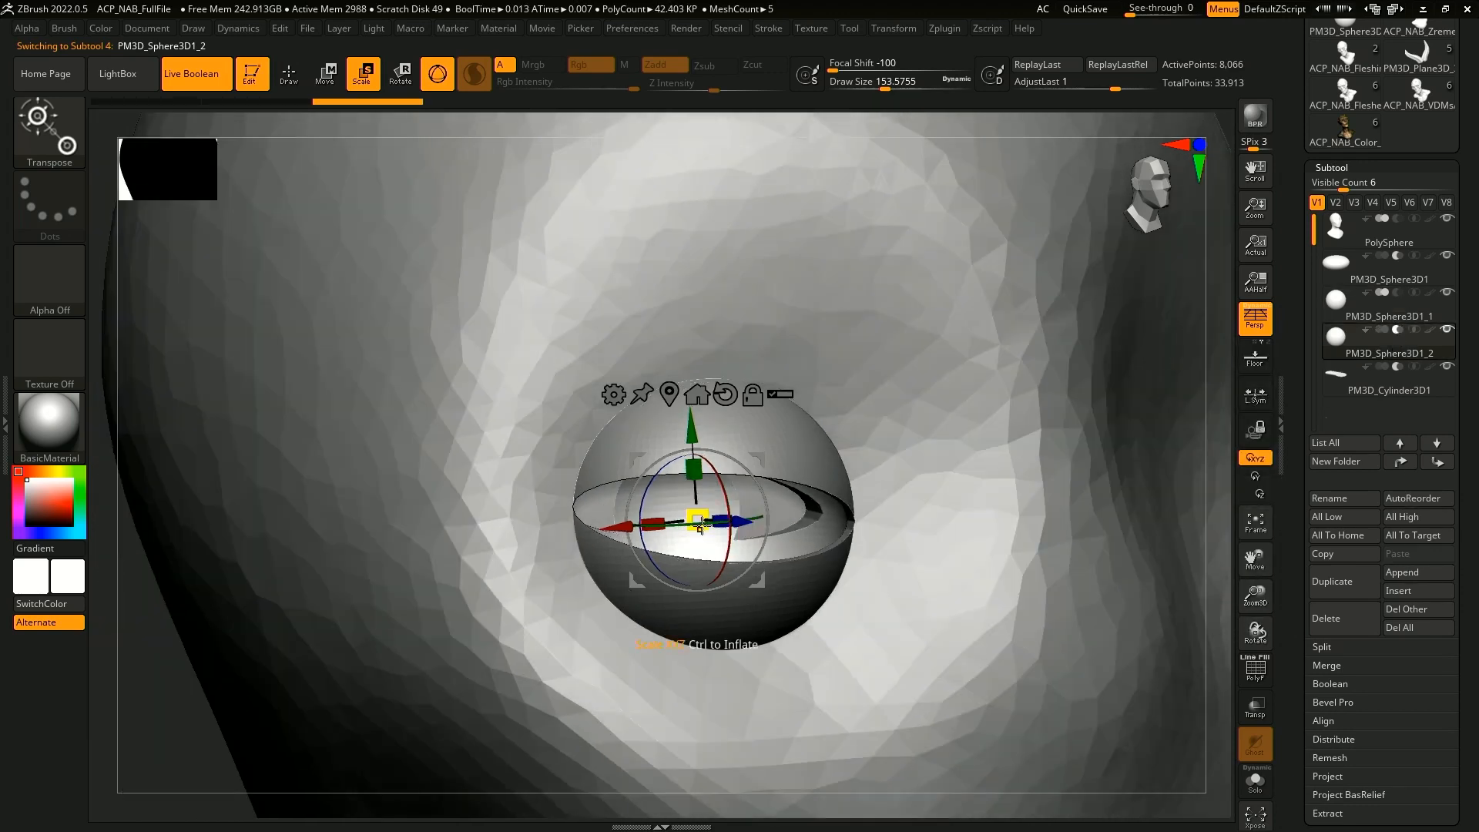
mouse_move(699, 526)
left_mouse_down()
mouse_move(707, 509)
mouse_move(693, 514)
left_mouse_up()
left_click_drag(1217, 514, 1200, 511)
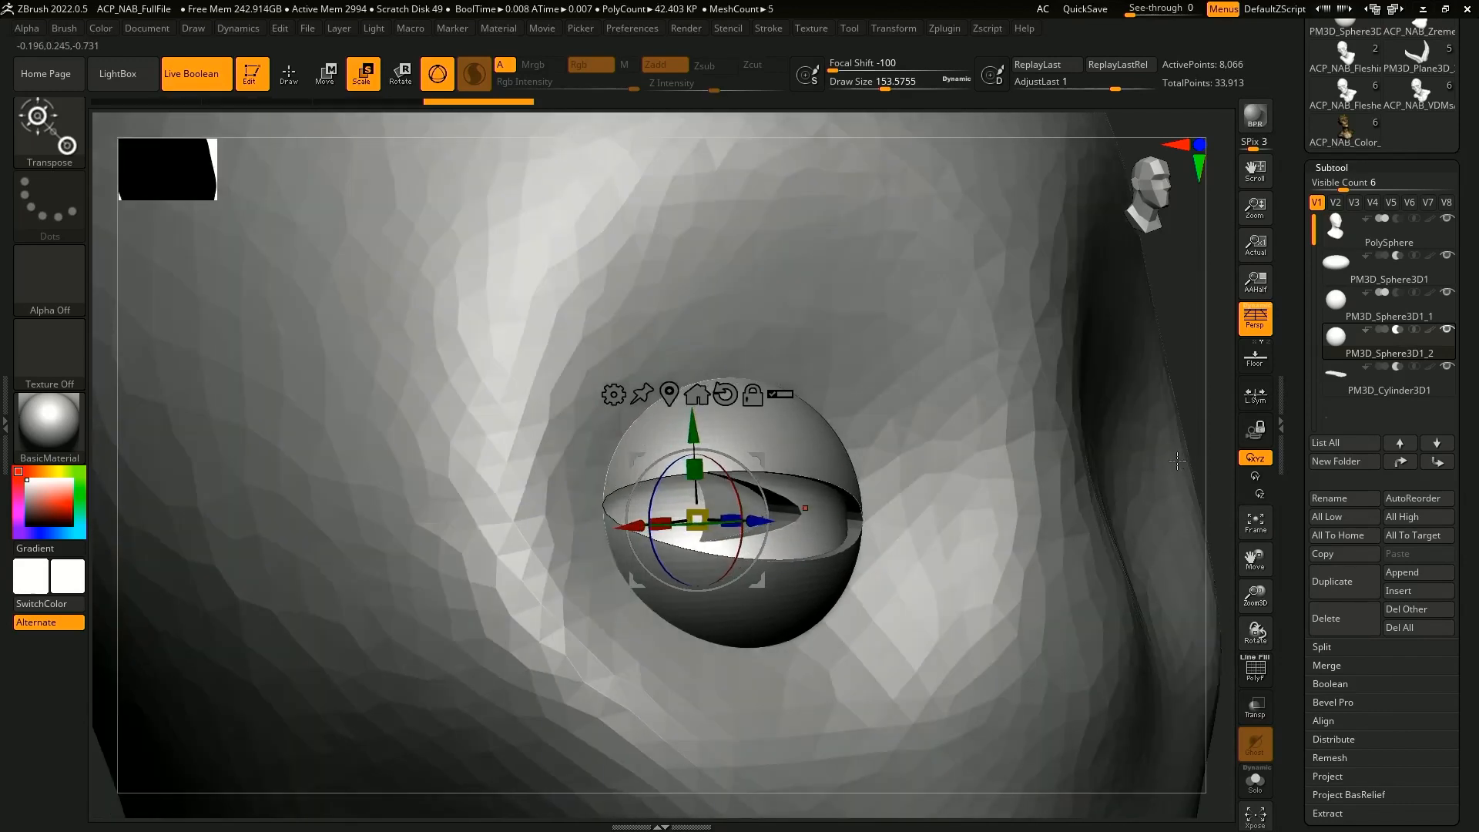
key("b")
key("m")
key("l")
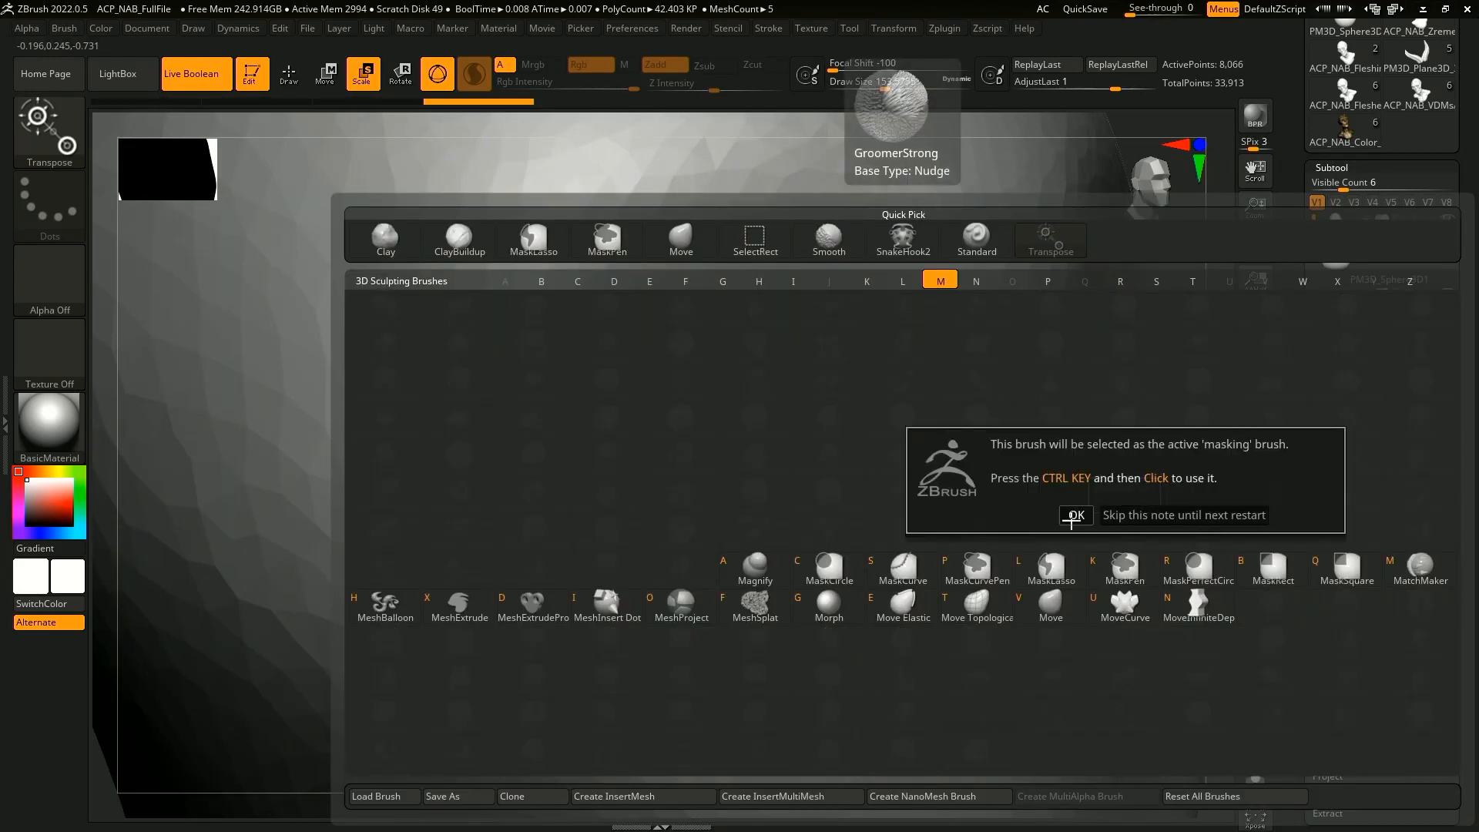
left_click(1075, 515)
- Reshape the subtracting inner sphere with the Move brush at a draw size of about 62 to adjust the eyelid thickness
key("b")
key("m")
key("v")
key("space")
left_click_drag(881, 422, 862, 422)
left_click_drag(1191, 358, 1194, 433)
mouse_move(741, 510)
left_mouse_down()
mouse_move(709, 507)
mouse_move(798, 515)
left_mouse_up()
left_click_drag(1220, 420, 1196, 422)
left_click_drag(739, 501, 722, 503)
- Shift the flattened cylinder by 0.123 along its front-to-back axis to adjust the eyelid slit
key("Down")
left_click(1254, 517)
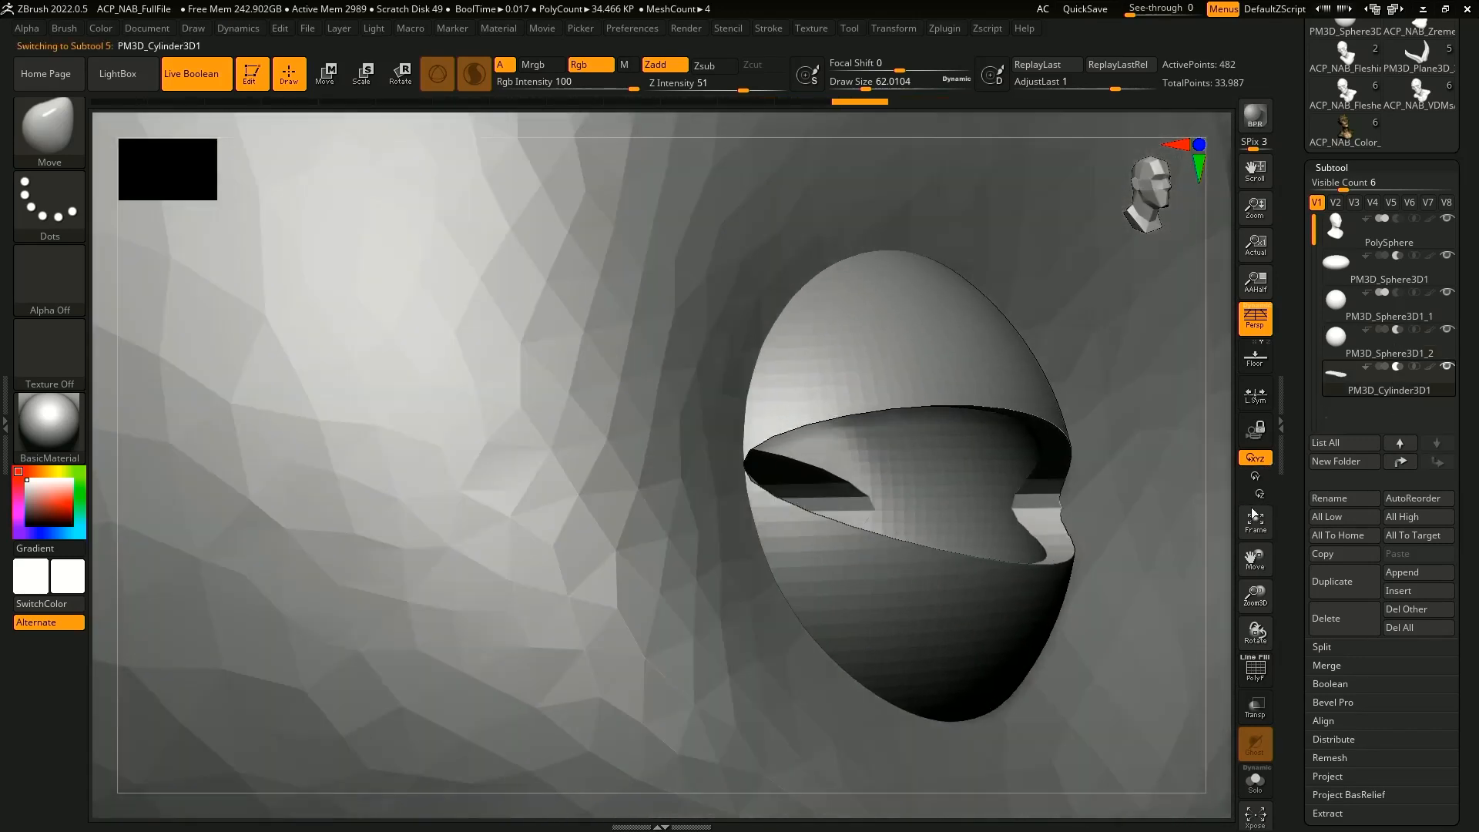
left_click_drag(1252, 513, 1225, 493)
key("w")
left_click_drag(907, 478, 1037, 475)
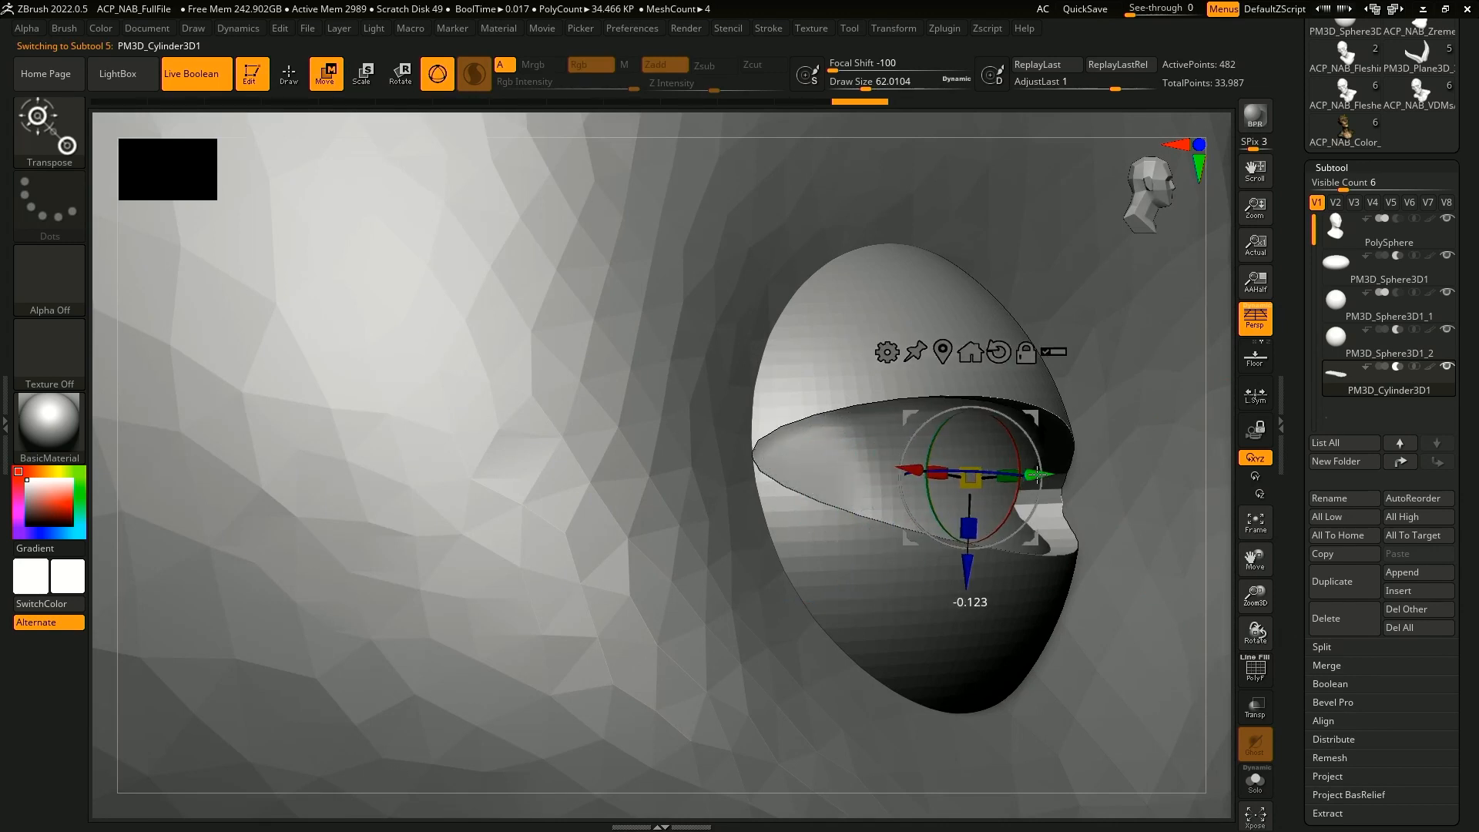
left_click_drag(1233, 466, 941, 397)
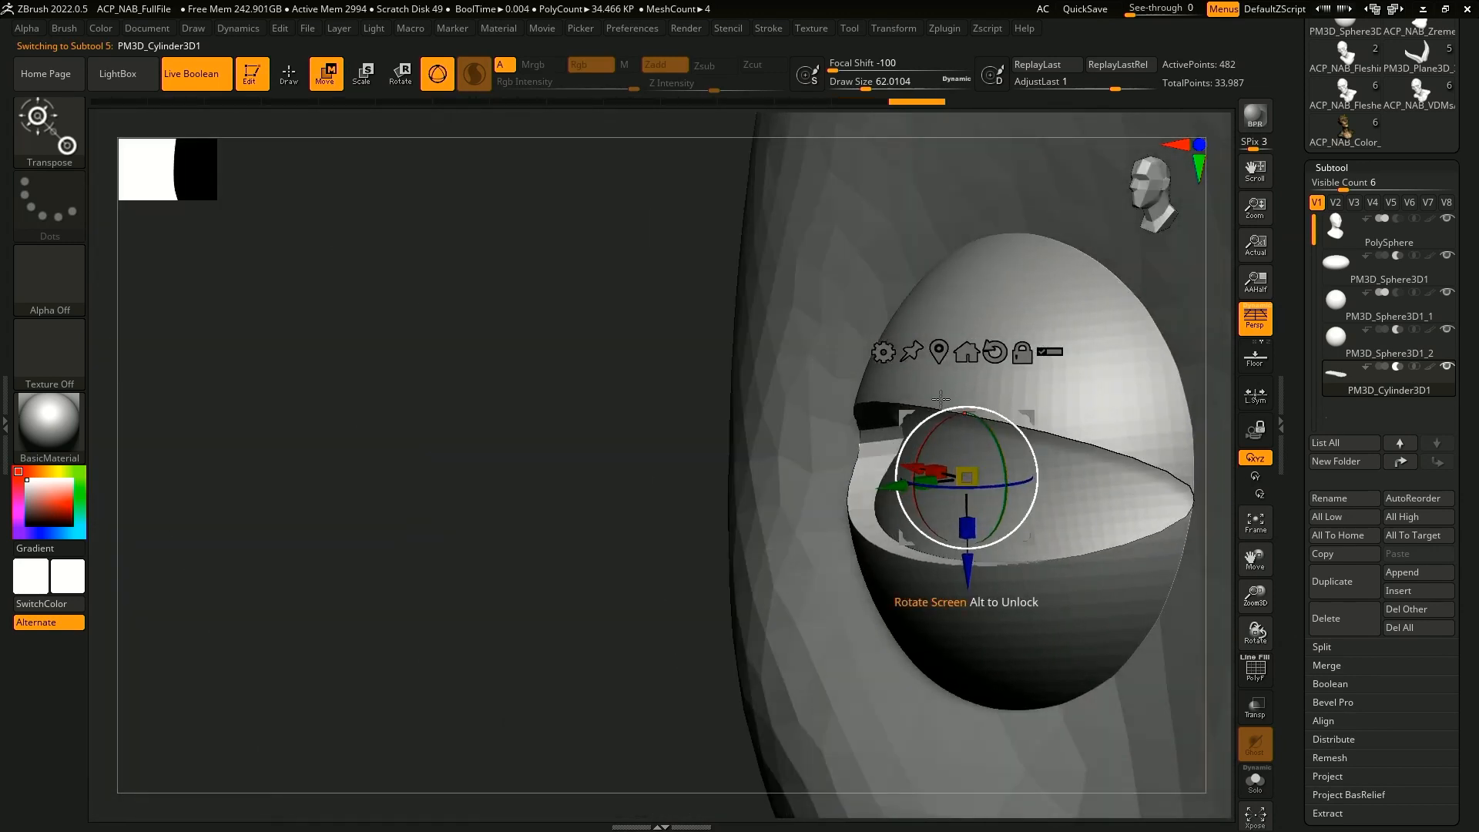
left_click_drag(615, 669, 406, 600, "alt")
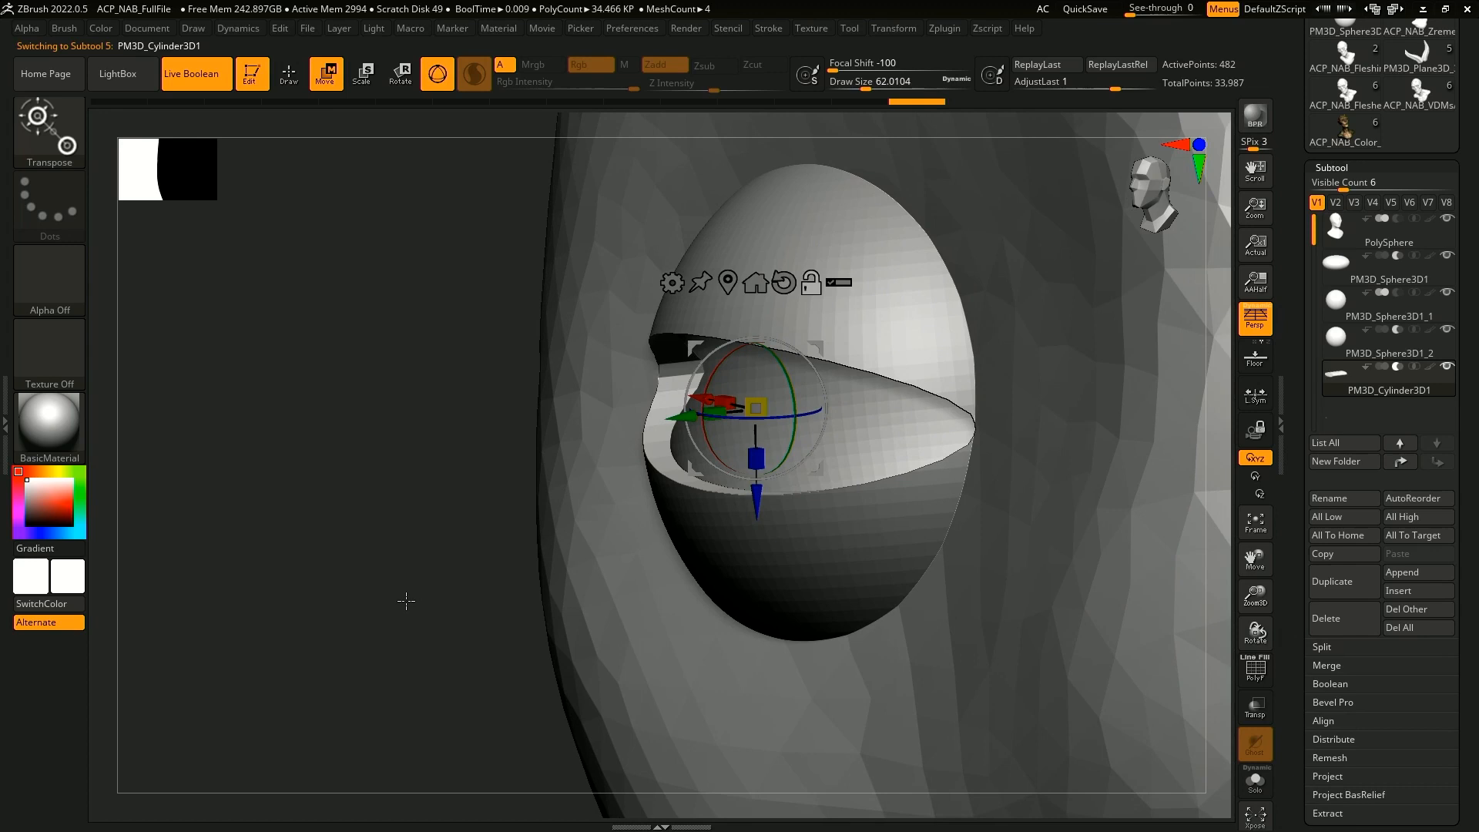
key("b")
key("m")
key("l")
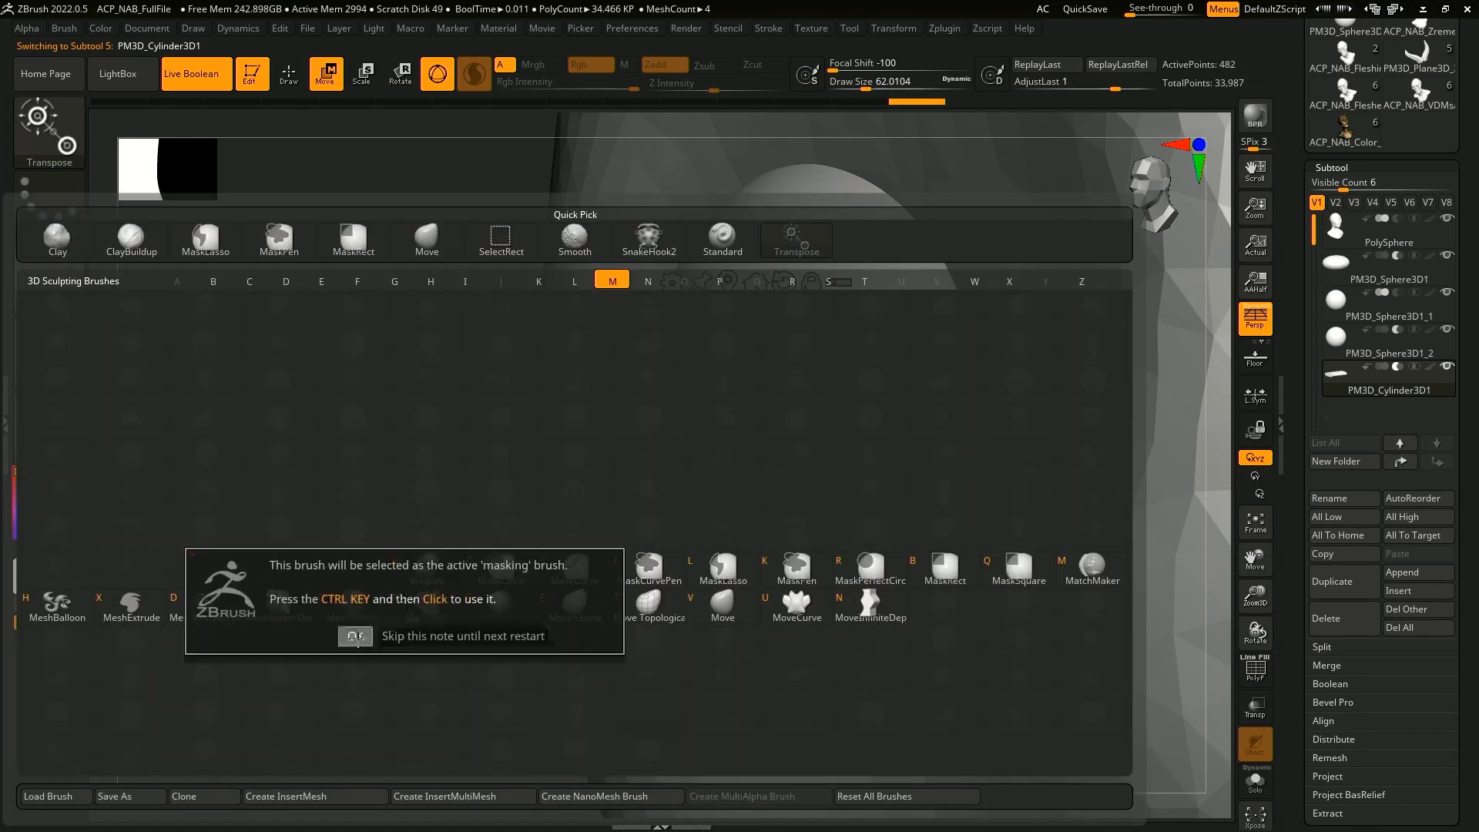
left_click(355, 635)
key("q")
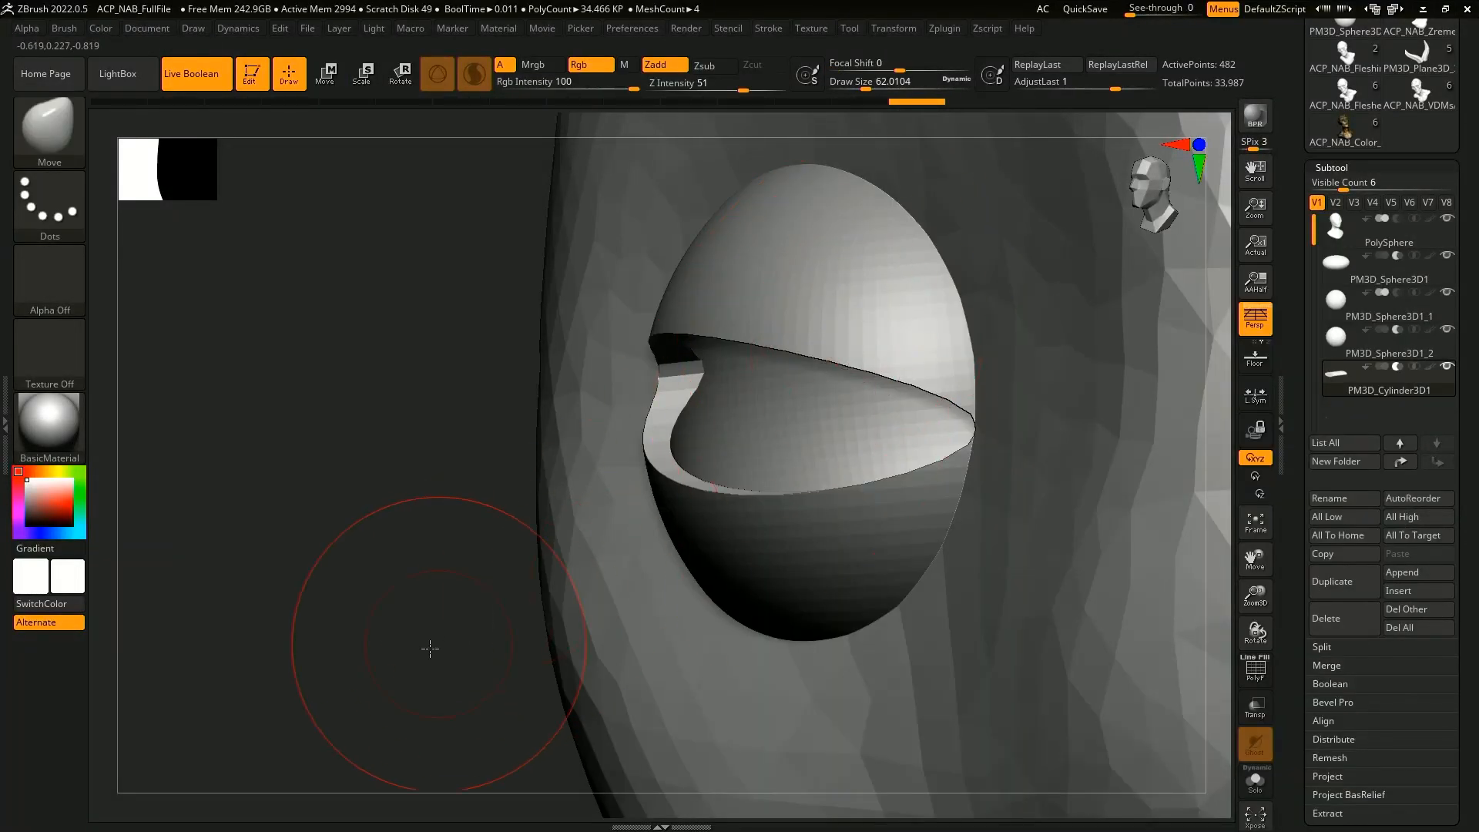
- Make a Boolean mesh from the head, mouth, eyeball and slit subtools
left_click_drag(432, 647, 393, 559)
left_click_drag(510, 621, 541, 582)
left_click_drag(471, 687, 531, 600)
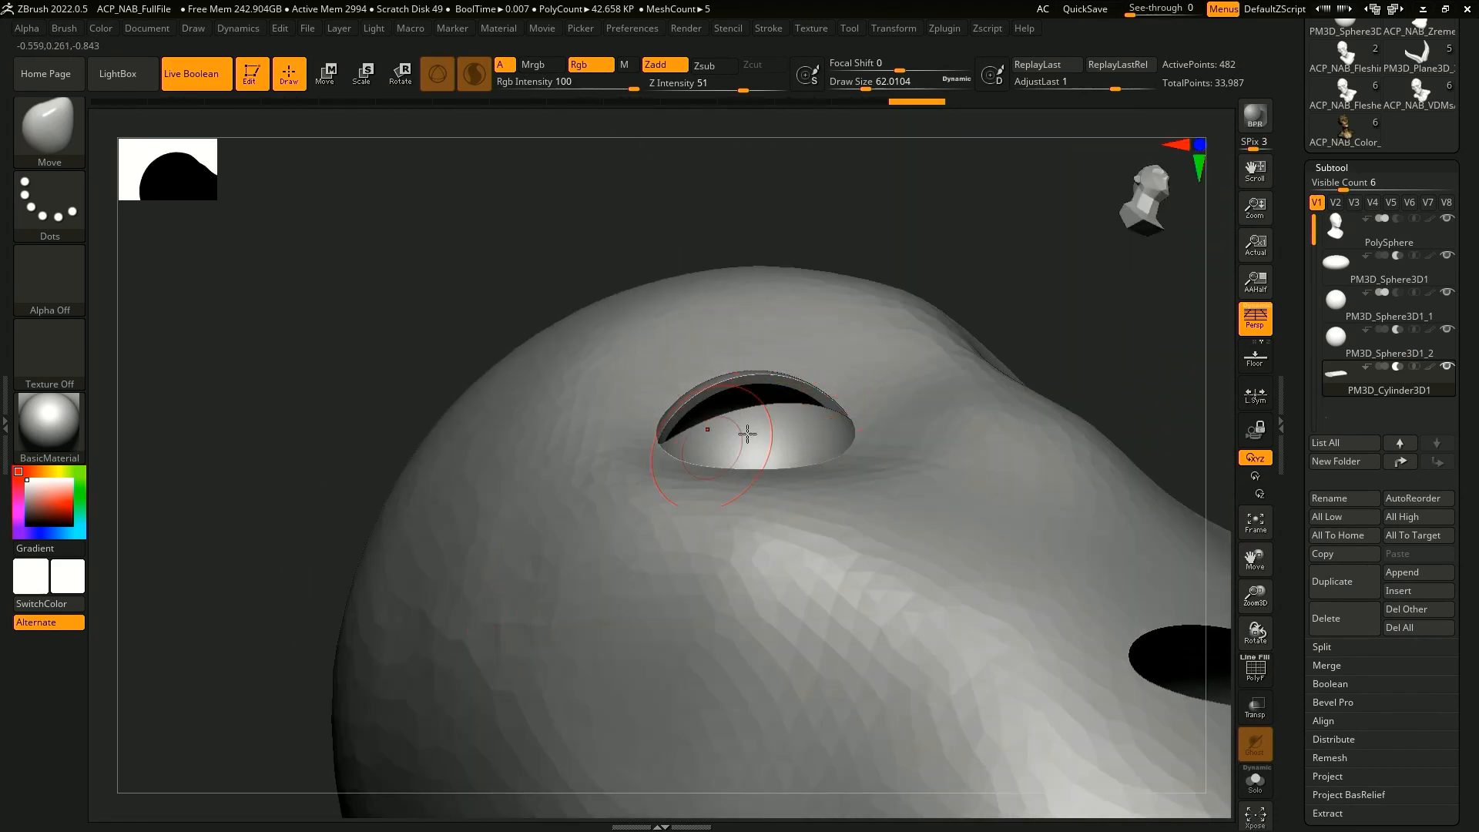
left_click_drag(1015, 266, 1078, 356)
left_click_drag(1215, 497, 1201, 372, "alt")
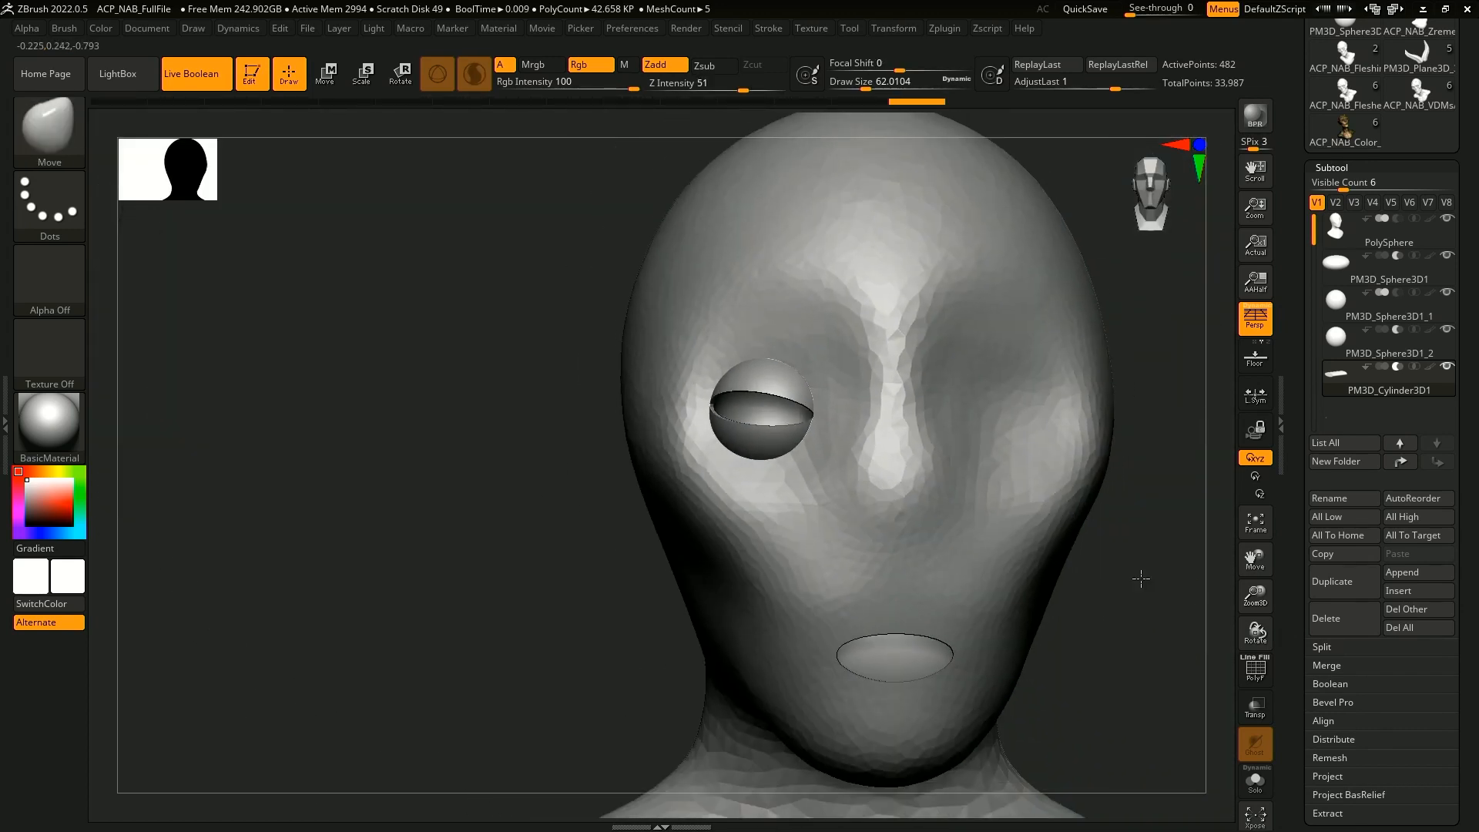
left_click_drag(1185, 533, 1129, 516, "alt")
left_click(1374, 682)
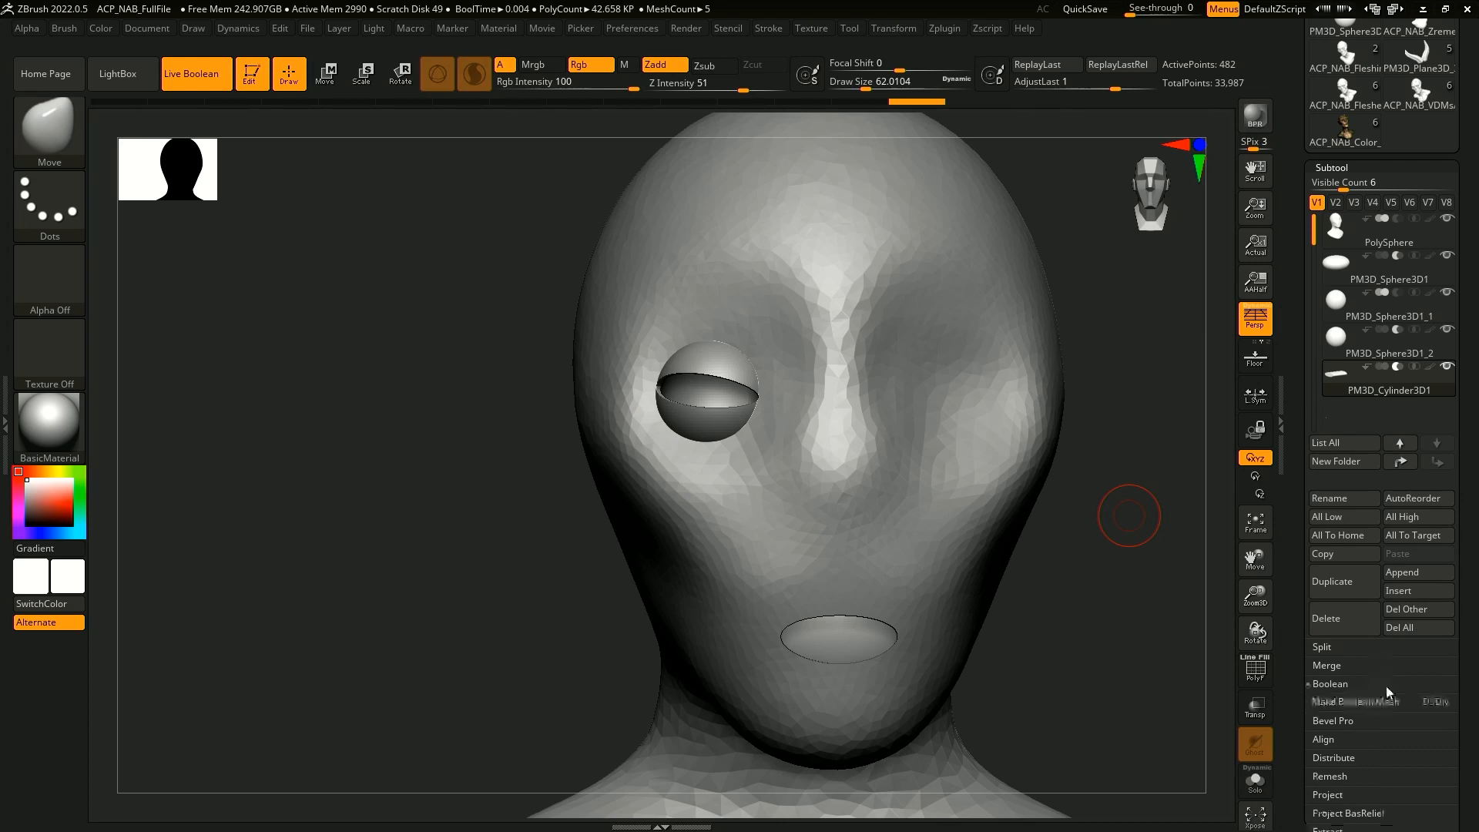
left_click(1389, 701)
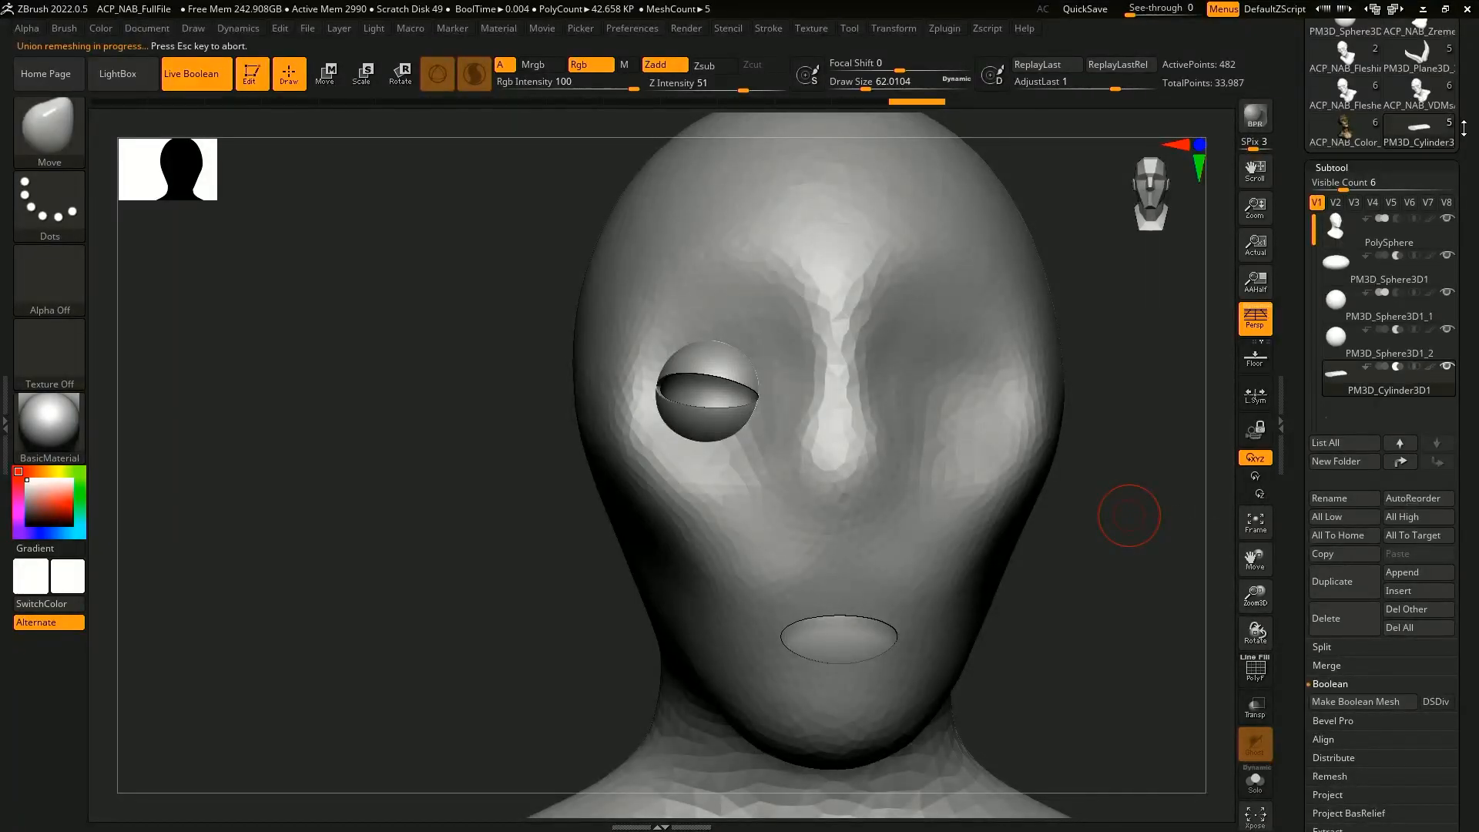
- Switch to the Boolean result tool UMesh_PolySphere and show its polyframe wireframe
left_click_drag(1463, 127, 1460, 286)
mouse_move(1428, 284)
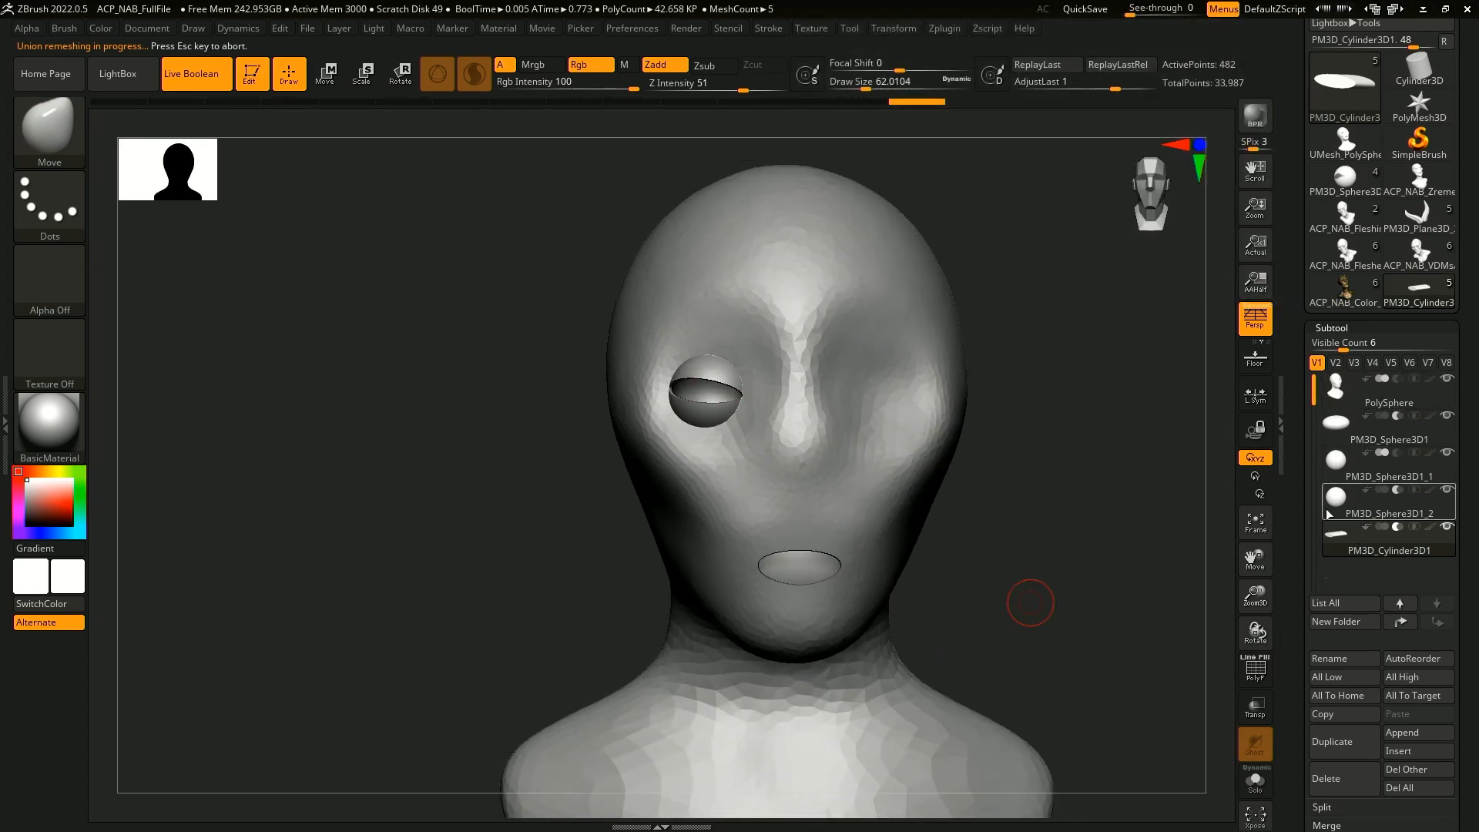
left_click(1345, 142)
left_click_drag(912, 530, 978, 521)
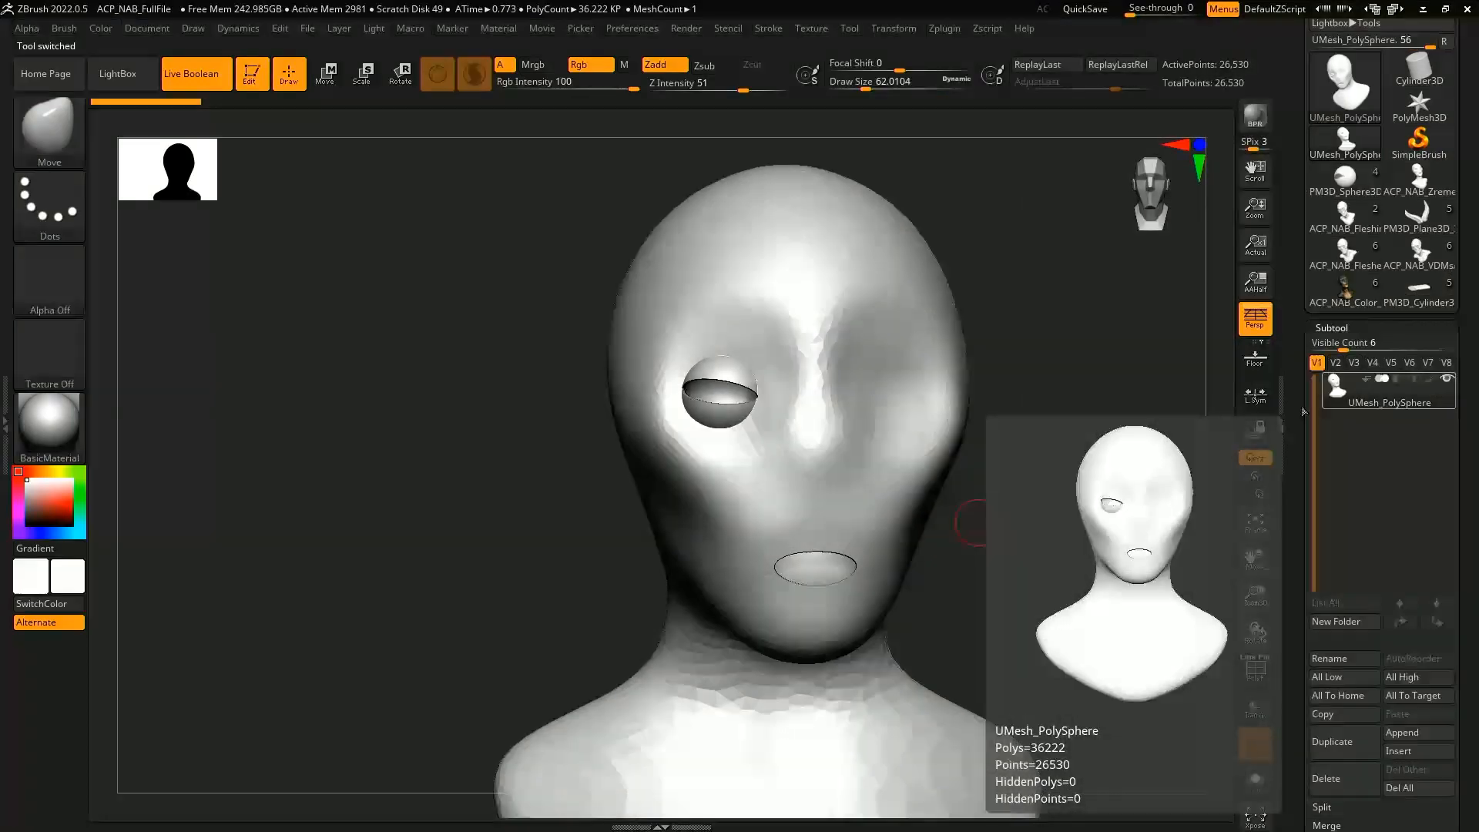
left_click(1260, 665)
- Try reshaping the upper eyelid and the mesh around it with the brush
left_click_drag(1097, 505, 454, 603, "alt")
left_click_drag(248, 813, 616, 711, "alt")
left_click_drag(406, 640, 502, 605)
left_click_drag(1220, 329, 971, 570, "alt")
mouse_move(1230, 375)
left_mouse_down()
mouse_move(959, 481)
mouse_move(885, 385)
mouse_move(670, 509)
mouse_move(723, 739)
mouse_move(1013, 577)
left_mouse_up()
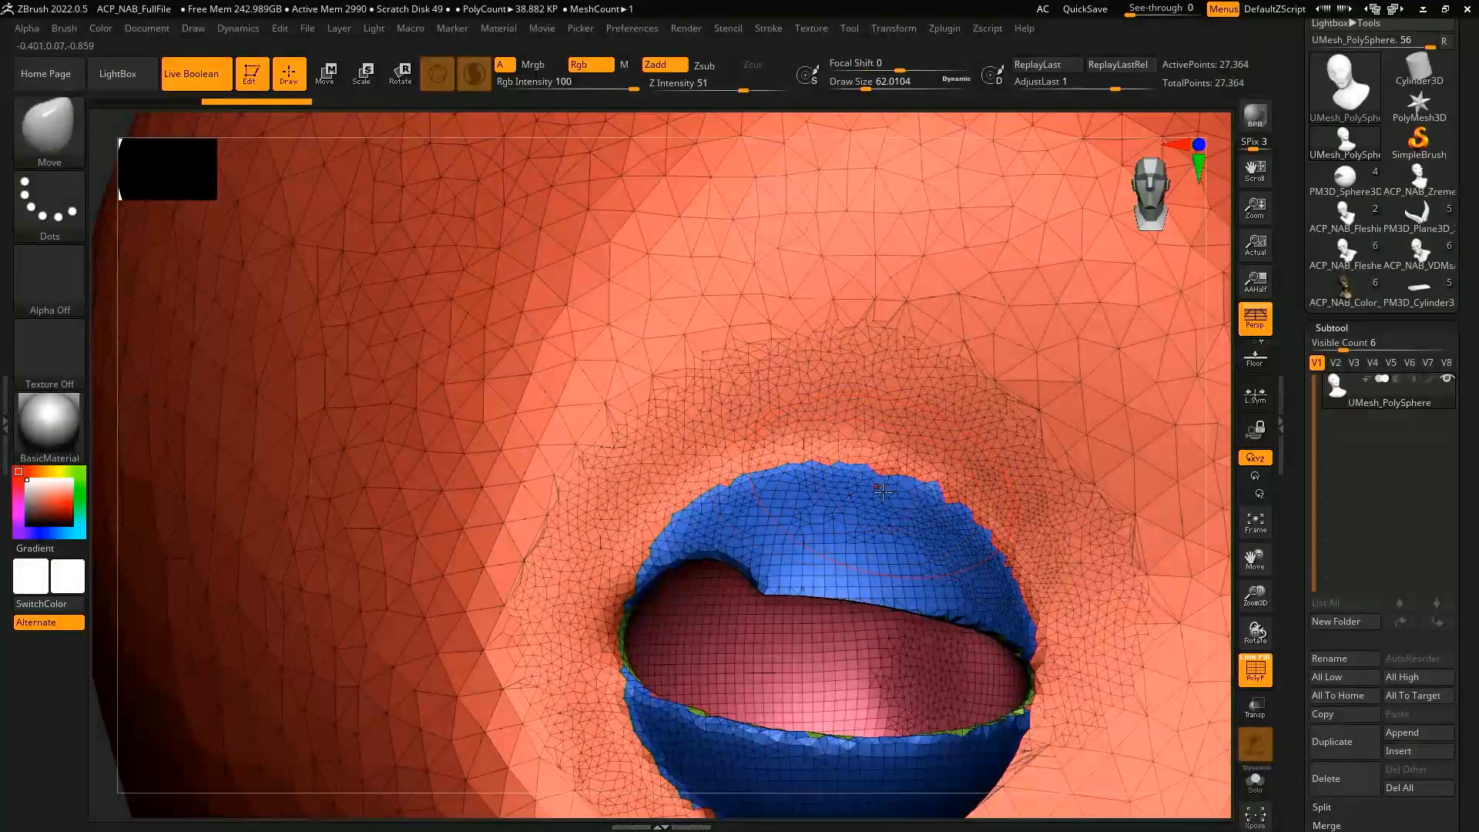
key("ctrl+z")
- Isolate the eyelid polygroup for inspection and show the full head mesh again
mouse_move(1222, 528)
left_mouse_down("alt")
mouse_move(1198, 436)
mouse_move(1109, 326)
left_mouse_up("alt")
left_click_drag(1189, 732, 1092, 561, "alt")
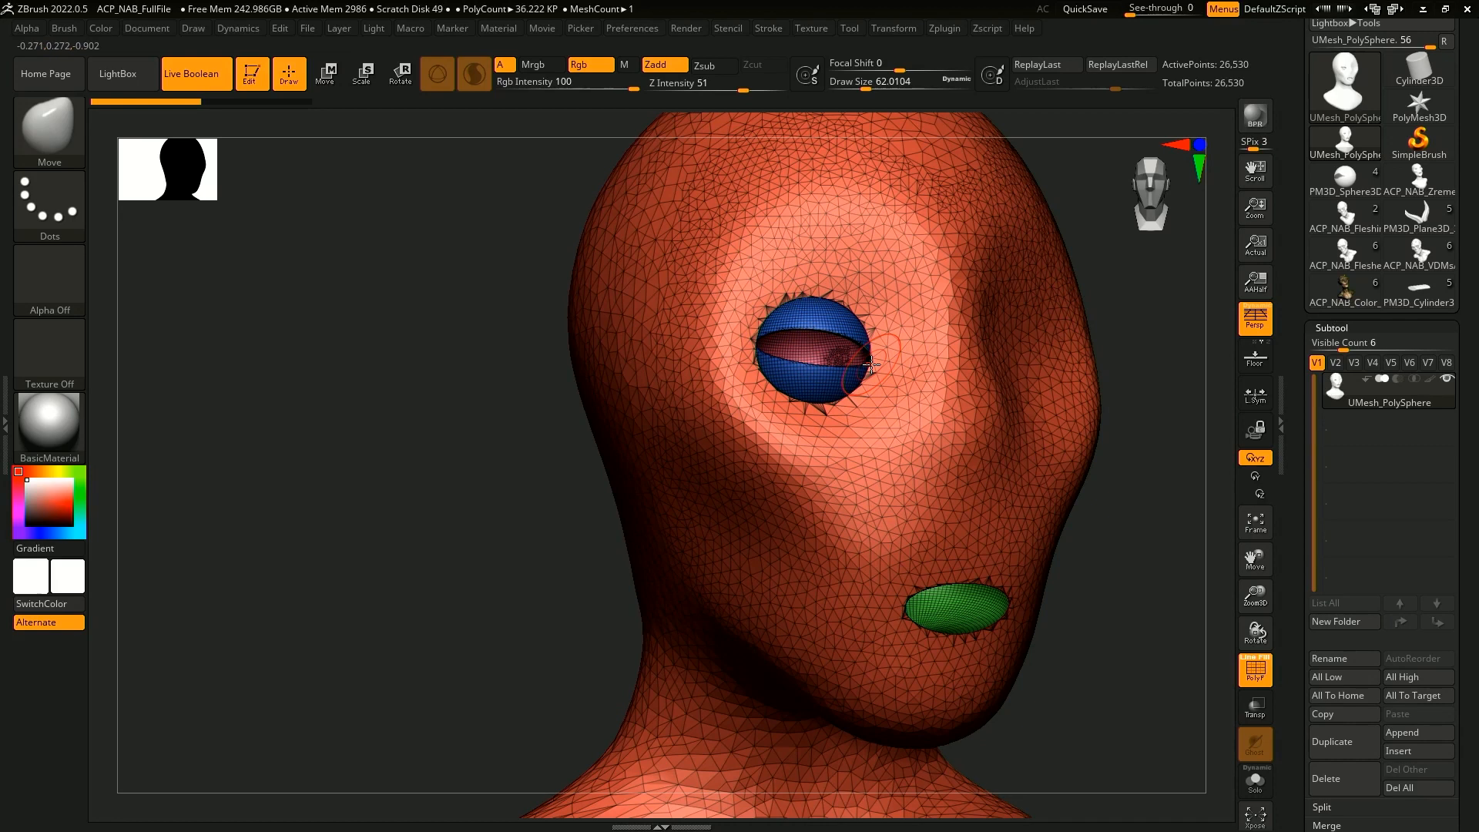
right_click_drag(870, 363, 964, 436)
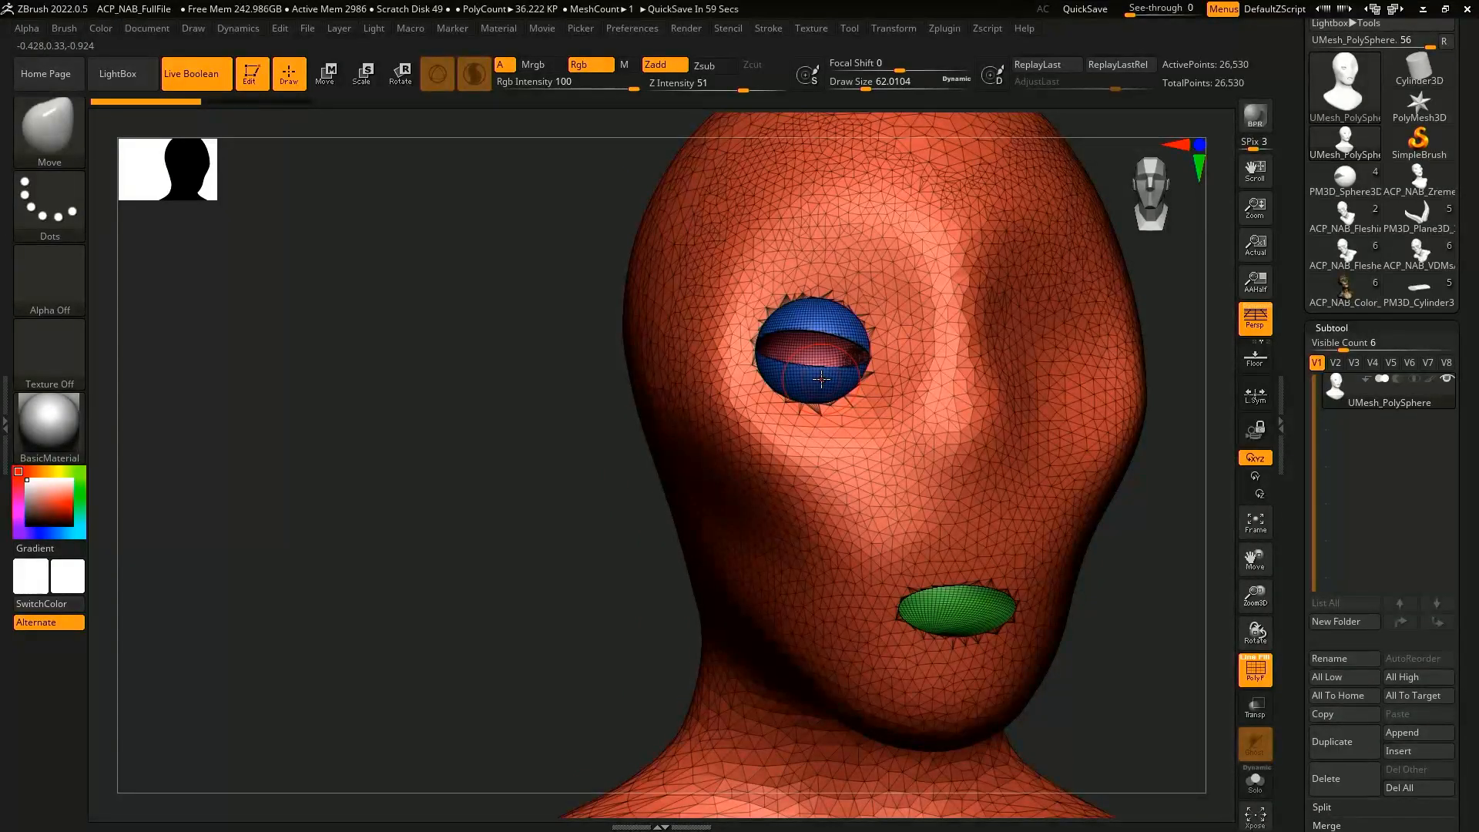
right_click_drag(1100, 295, 1153, 275)
left_click(778, 299, "ctrl+shift")
left_click_drag(825, 314, 875, 258, "ctrl+shift")
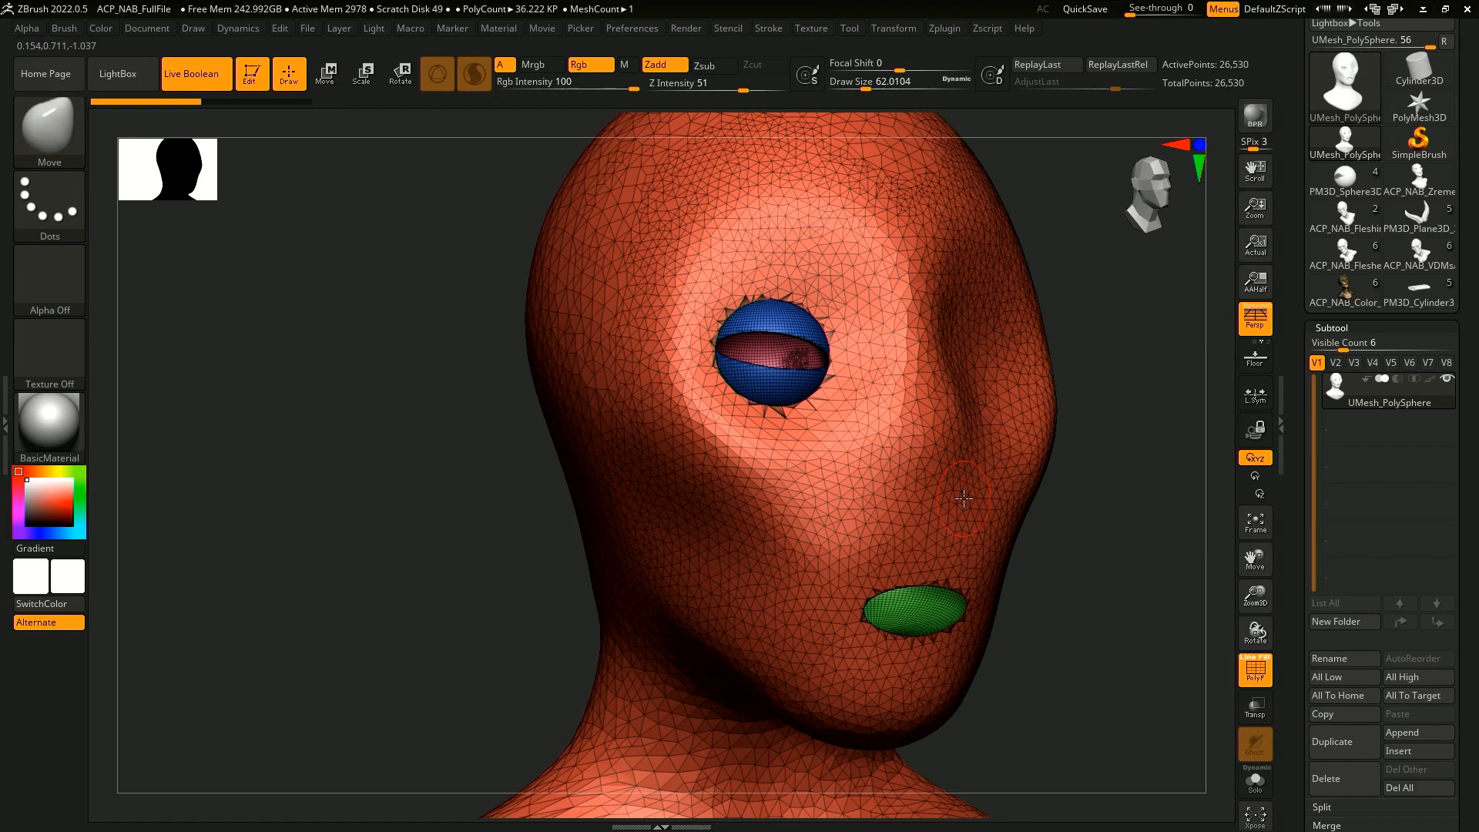
- Apply Mirror And Weld to the head so the eyelids exist on both sides of the face
scroll(1326, 560, "down", 8)
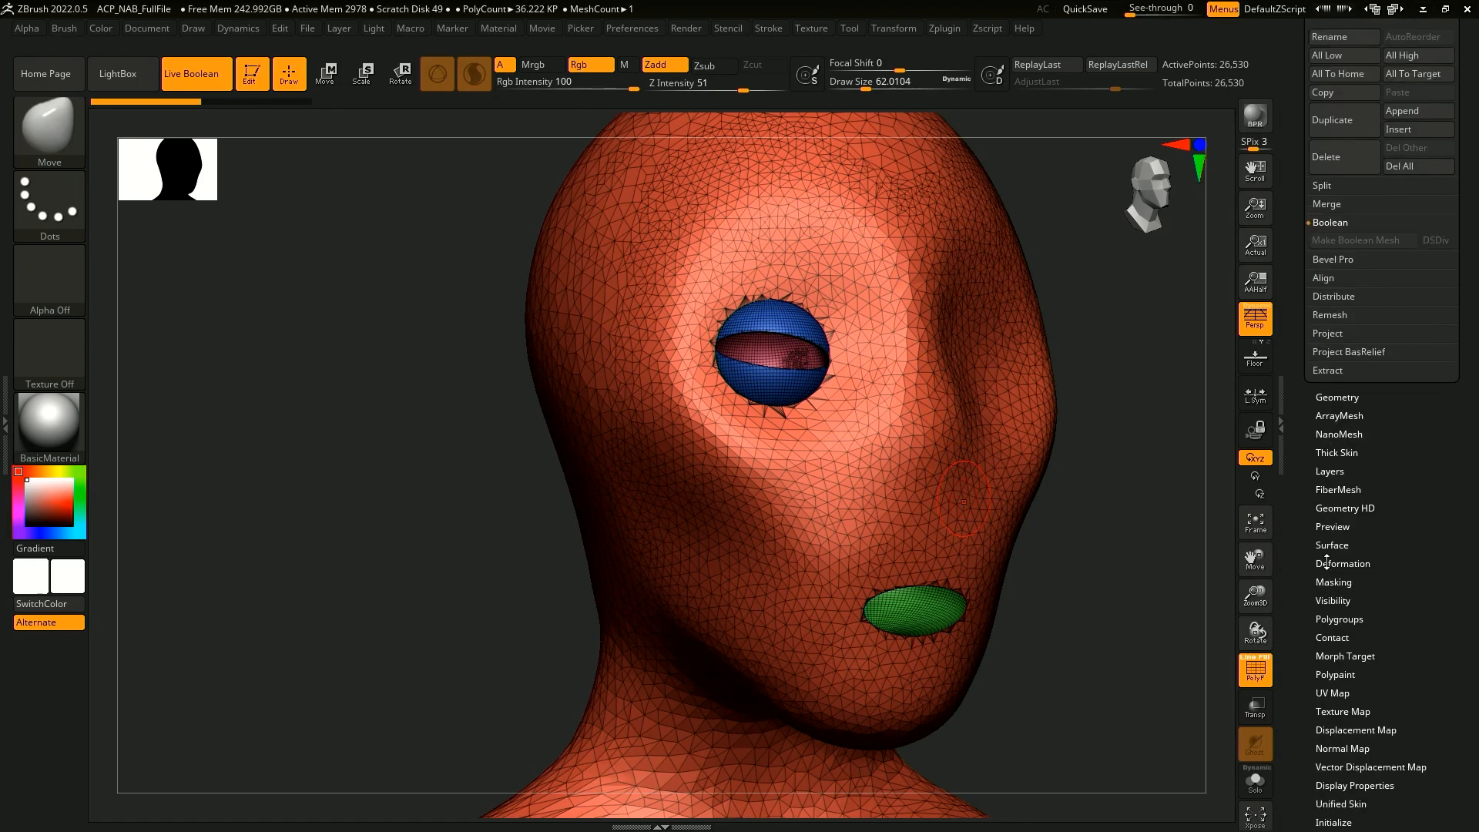
scroll(1393, 411, "up", 1)
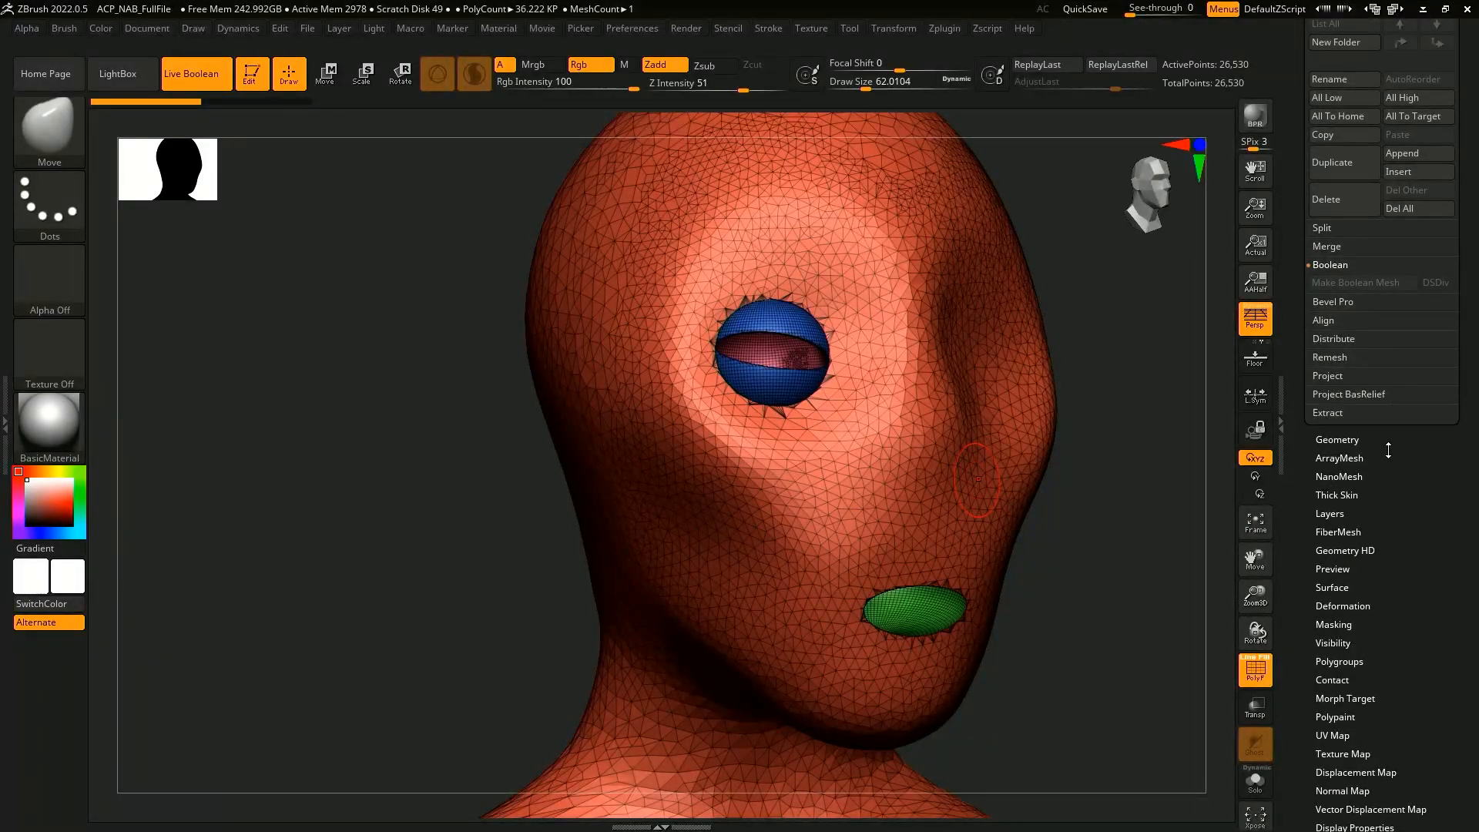
left_click_drag(1058, 367, 1047, 287)
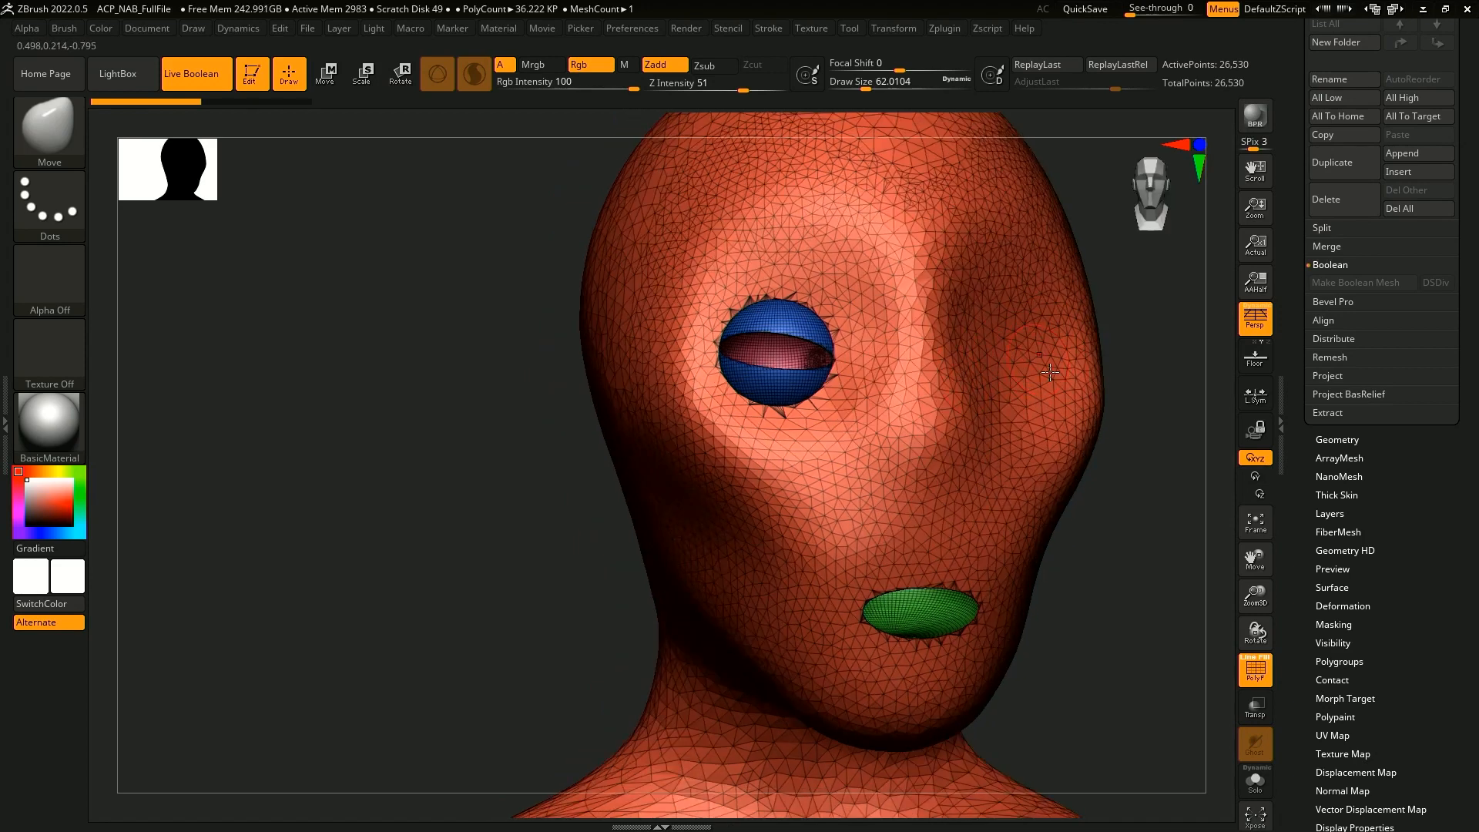
scroll(1356, 458, "up", 1)
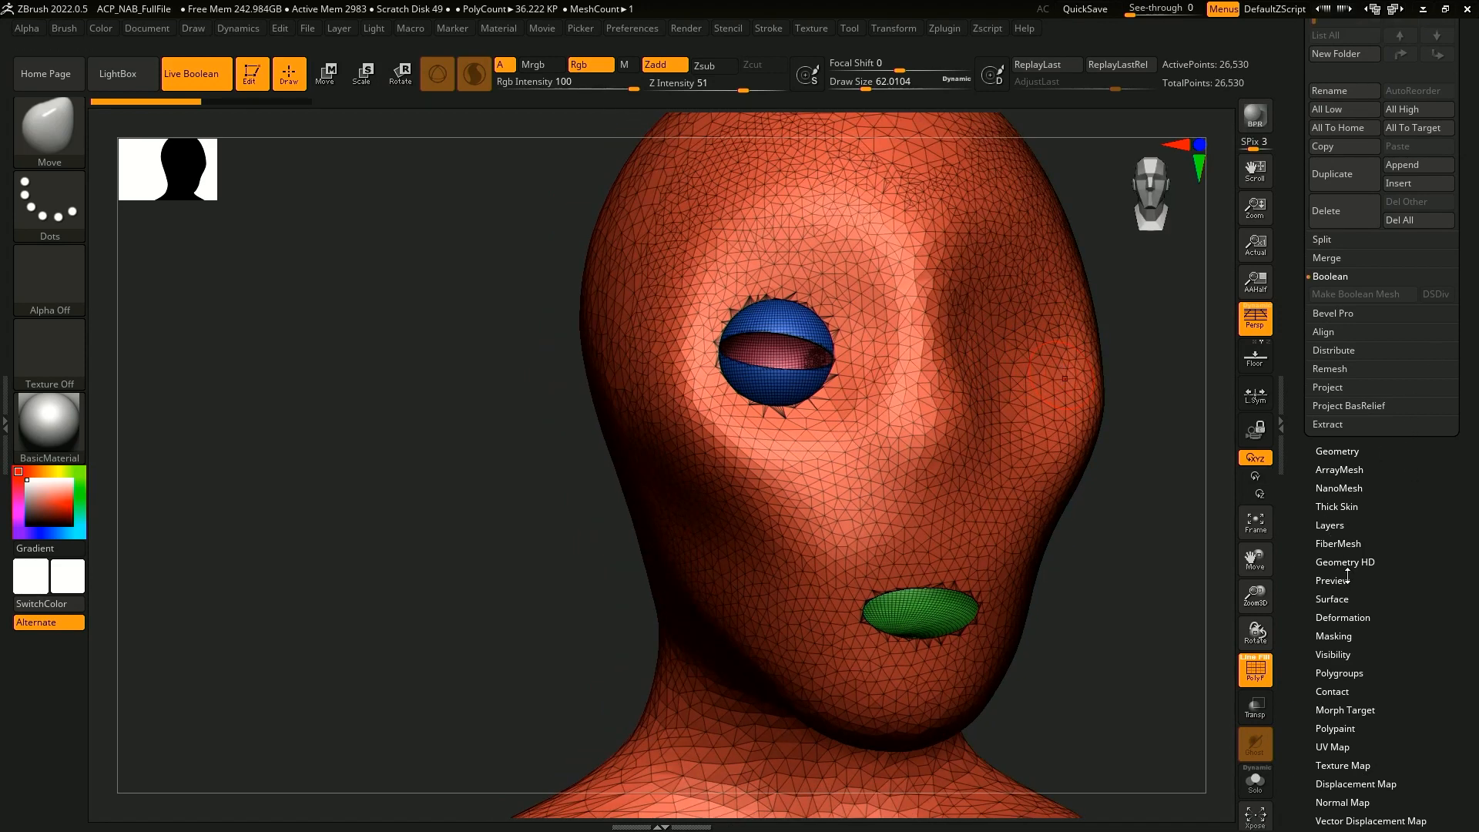
left_click(1370, 451)
left_click(1376, 360)
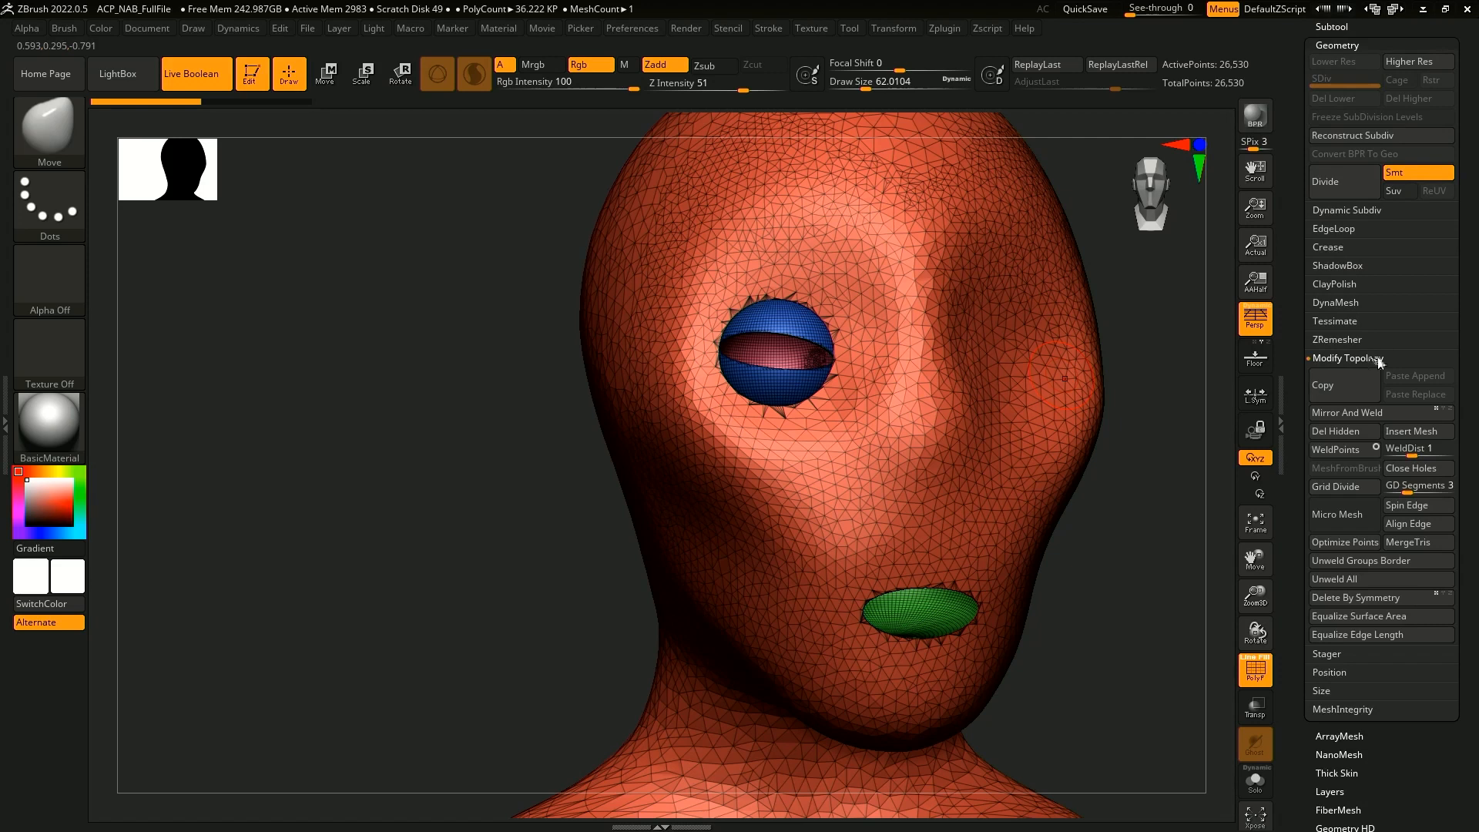
left_click(1383, 413)
left_click_drag(1177, 566, 1126, 571)
- Smooth the face's centre line on the forehead and nose bridge, between nose and mouth, and on the chin
left_click_drag(924, 516, 923, 464, "ctrl")
key("ctrl+z")
left_click_drag(924, 354, 915, 151, "shift")
left_click_drag(935, 474, 935, 574, "shift")
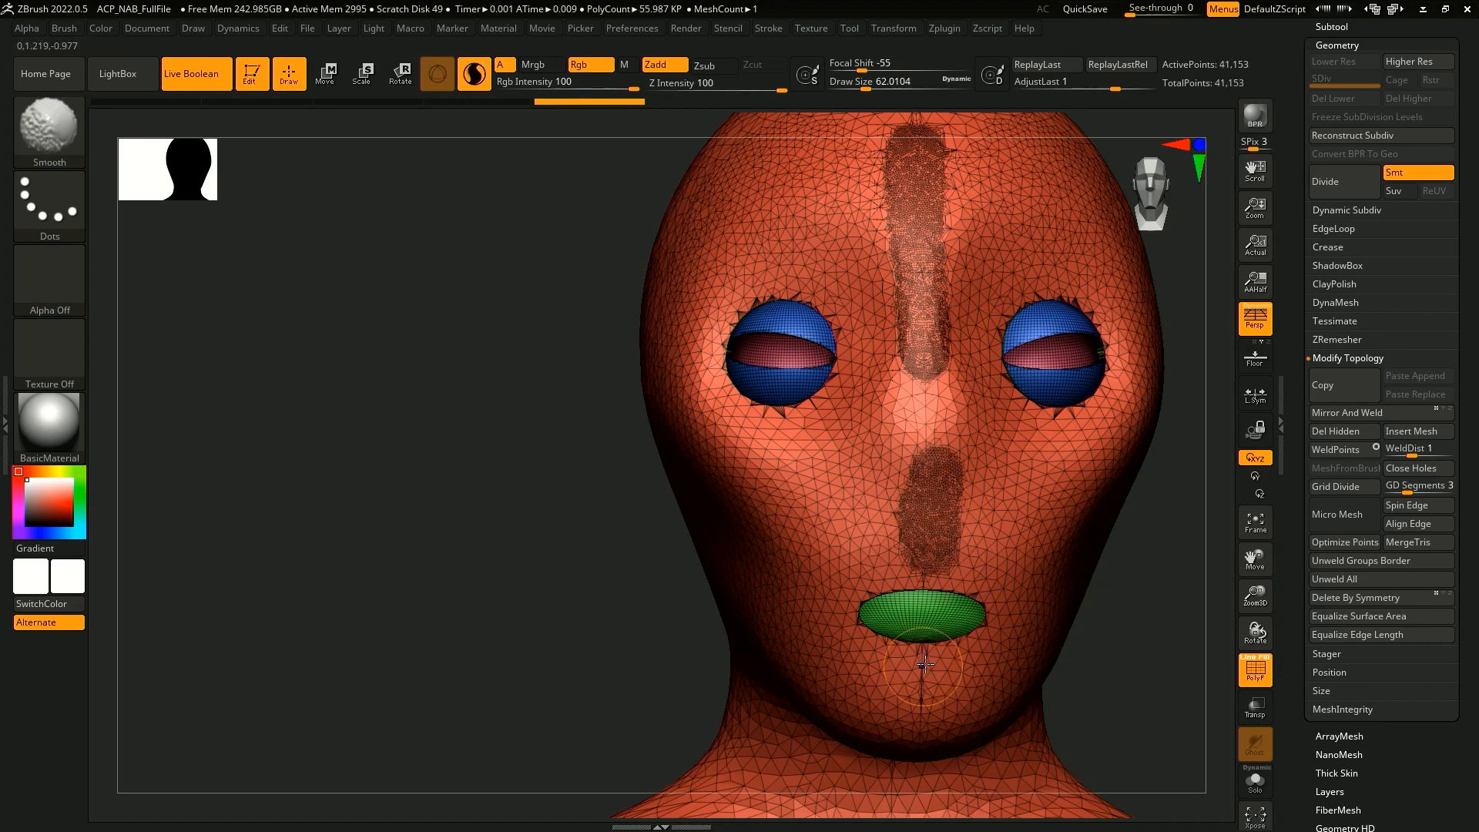
left_click_drag(923, 666, 923, 724, "shift")
- Isolate the head's main polygroup in side view, hiding the eyelid and mouth groups
mouse_move(1074, 693)
left_mouse_down()
mouse_move(1124, 693)
mouse_move(1079, 637)
mouse_move(1086, 567)
mouse_move(968, 577)
mouse_move(966, 557)
left_mouse_up()
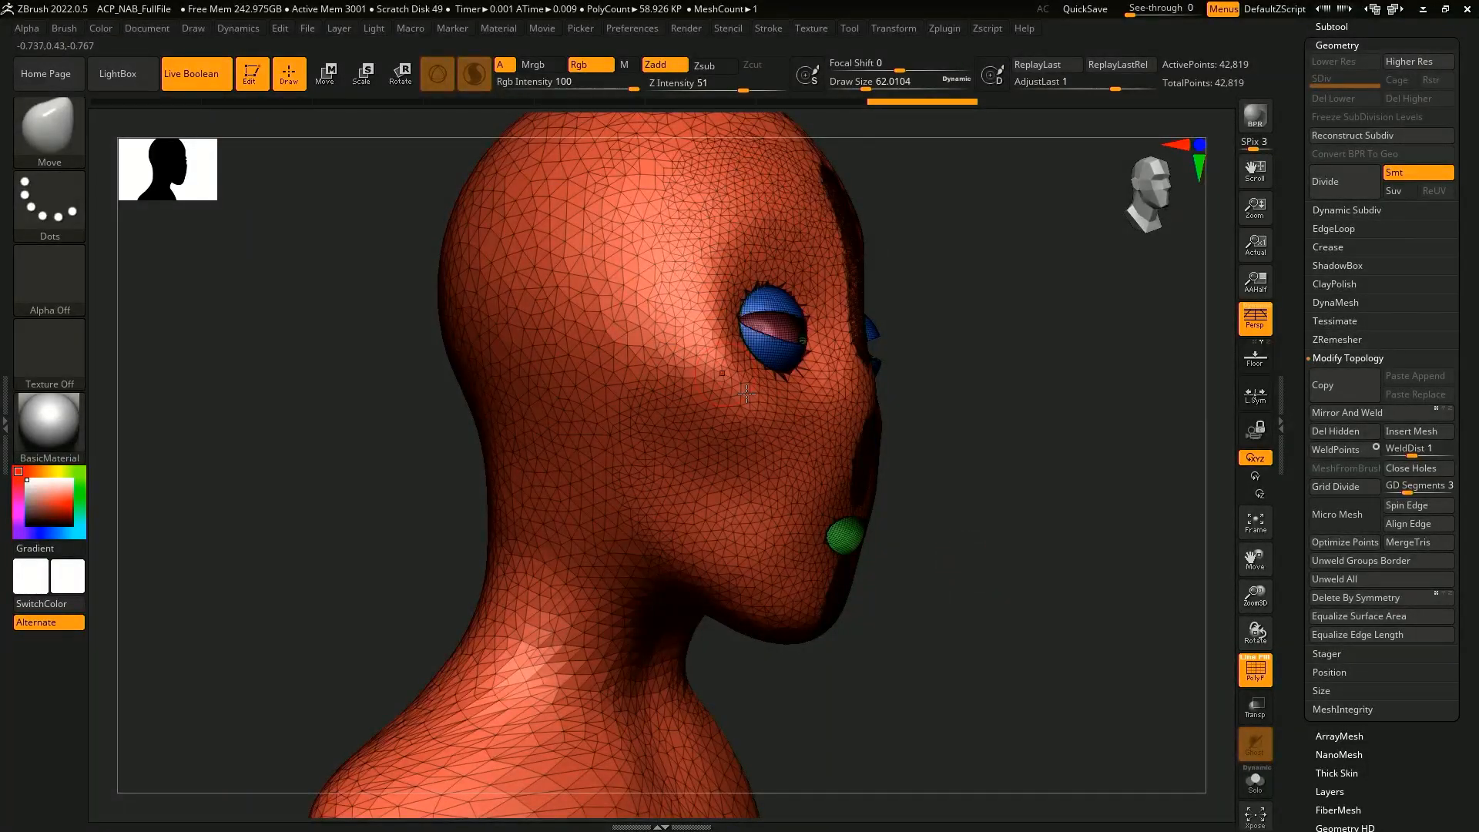
mouse_move(1014, 473)
left_mouse_down()
mouse_move(1007, 462)
mouse_move(990, 496)
mouse_move(968, 488)
mouse_move(965, 568)
mouse_move(974, 495)
mouse_move(801, 454)
mouse_move(974, 454)
mouse_move(978, 521)
mouse_move(696, 428)
left_mouse_up()
left_click(841, 456, "ctrl+shift")
key("ctrl+z")
- Choose MaskLasso as the masking brush and mask the lower jaw and chin area
left_click(69, 127, "ctrl")
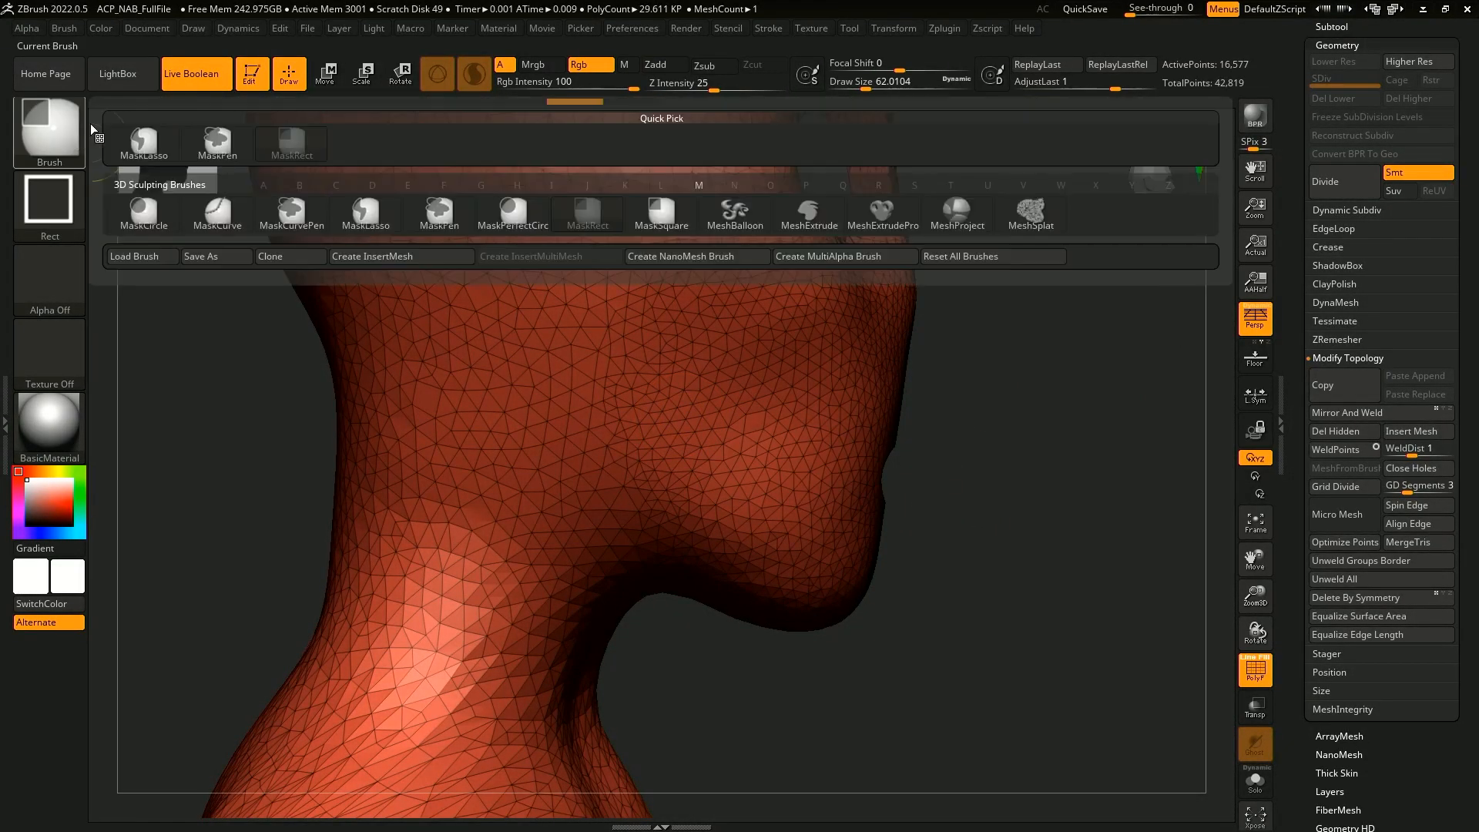
left_click(212, 145, "ctrl")
left_click(71, 129, "ctrl")
left_click(149, 135, "ctrl")
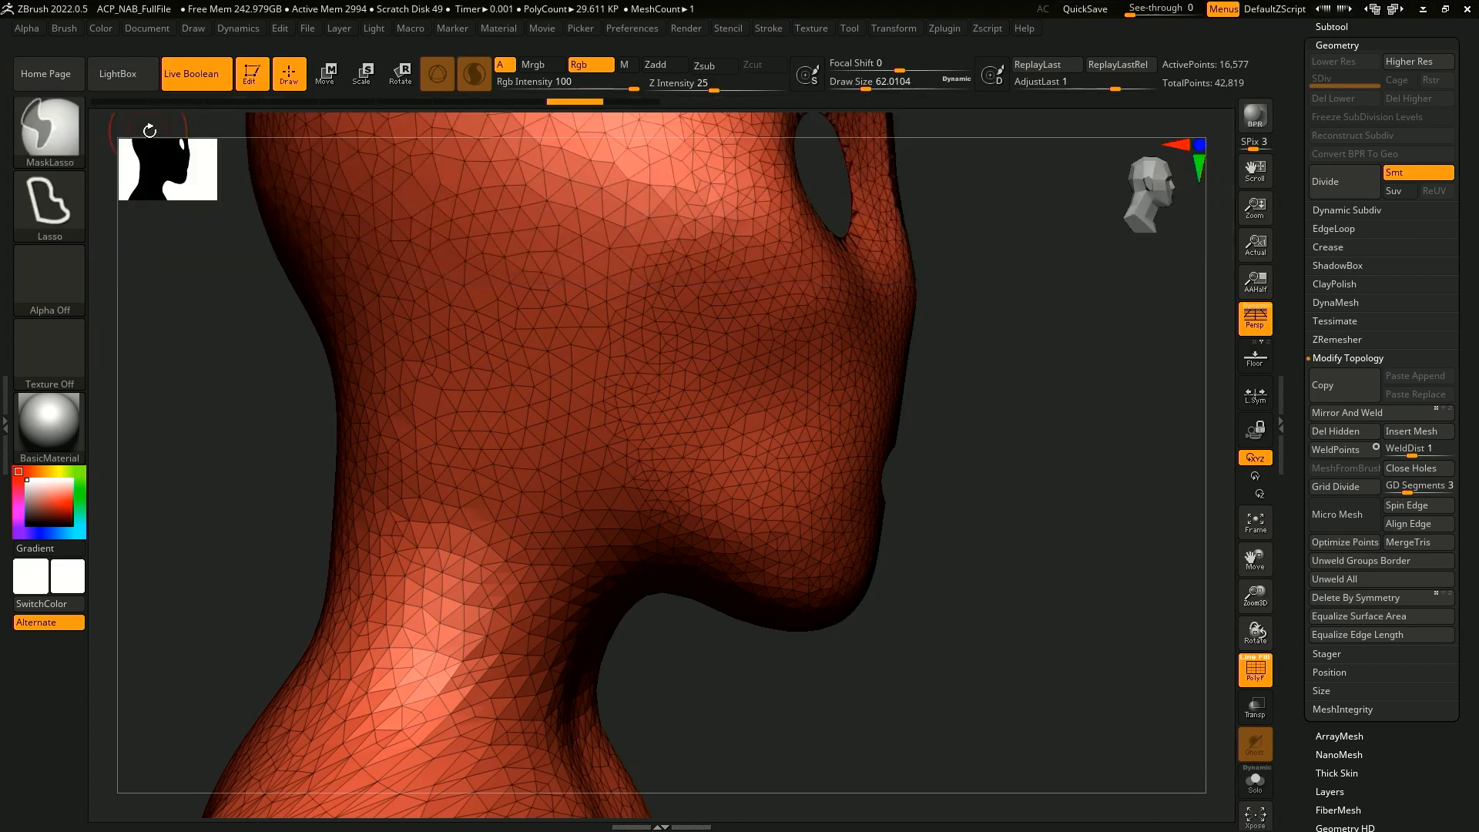
mouse_move(935, 485)
left_mouse_down()
mouse_move(779, 428)
mouse_move(614, 402)
mouse_move(770, 639)
mouse_move(1034, 629)
left_mouse_up()
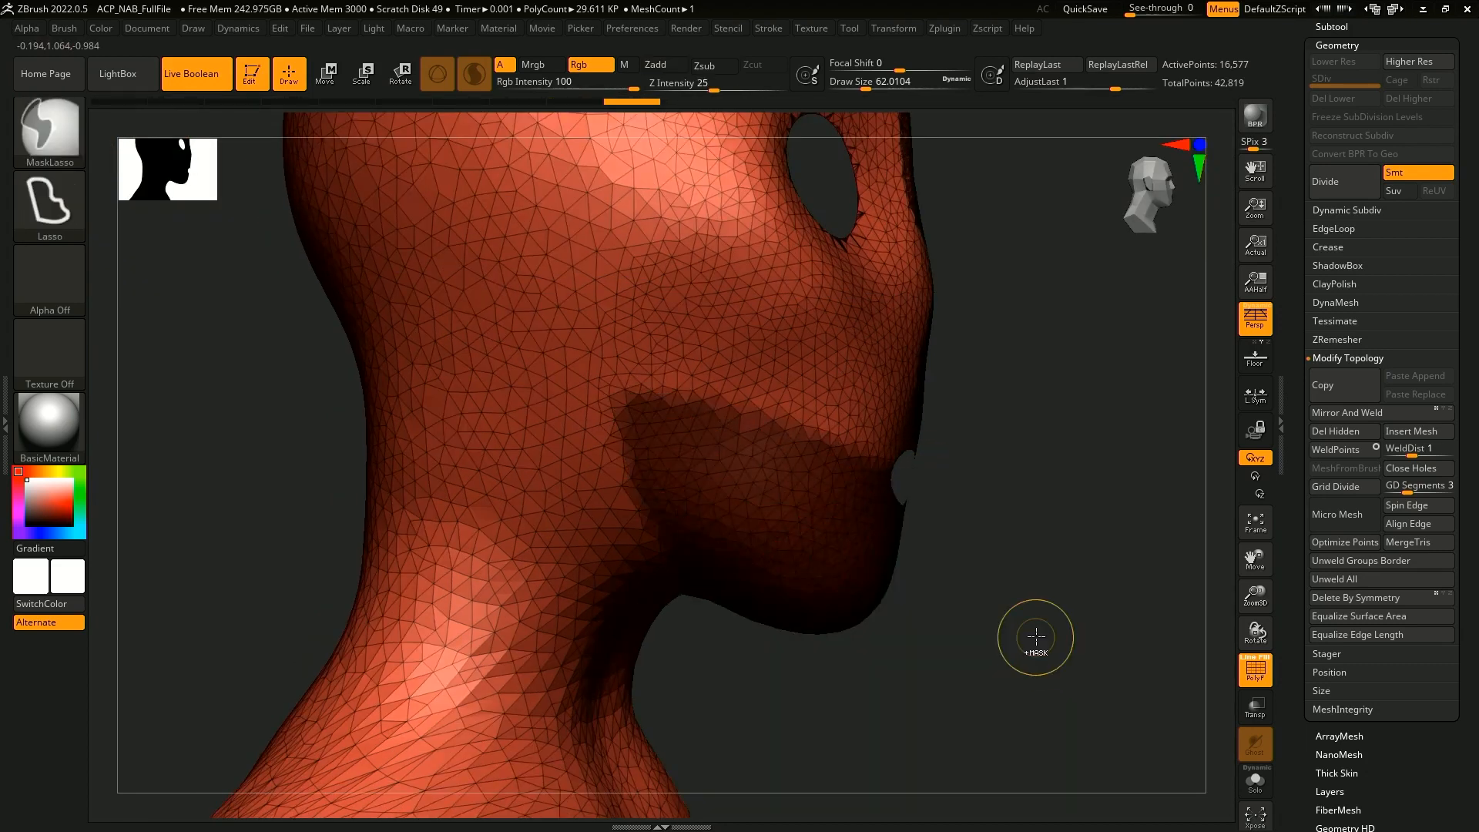
- Turn the masked lower jaw into its own polygroup and show the whole mesh again
key("ctrl+w")
left_click_drag(1013, 550, 958, 539)
left_click(1056, 584, "ctrl+shift")
left_click_drag(1125, 617, 1021, 622)
left_click_drag(909, 468, 858, 620)
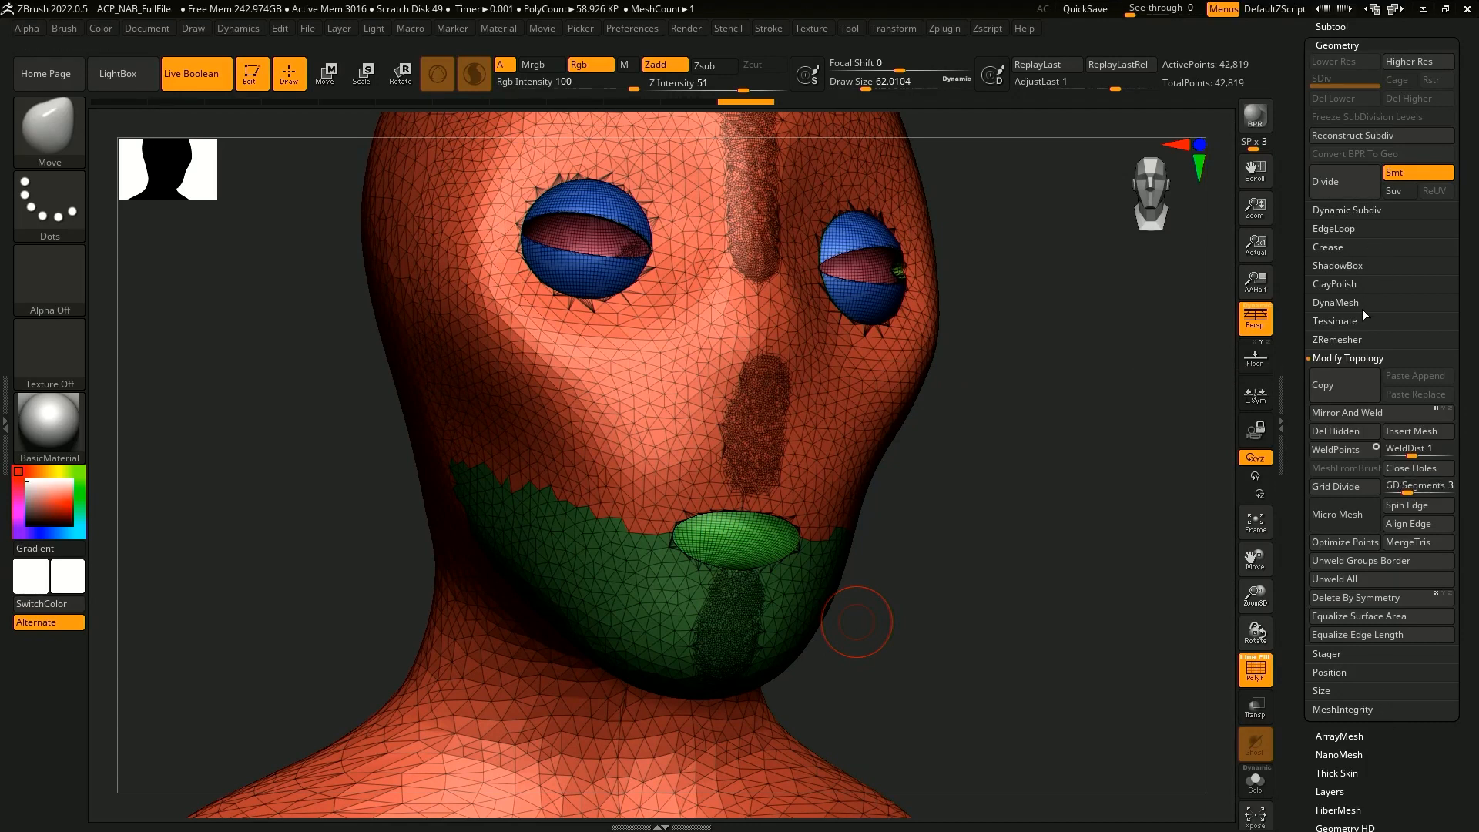
- Set ZRemesher's target polygon count to about 13.2 and remesh the head with KeepGroups enabled
left_click(1381, 357)
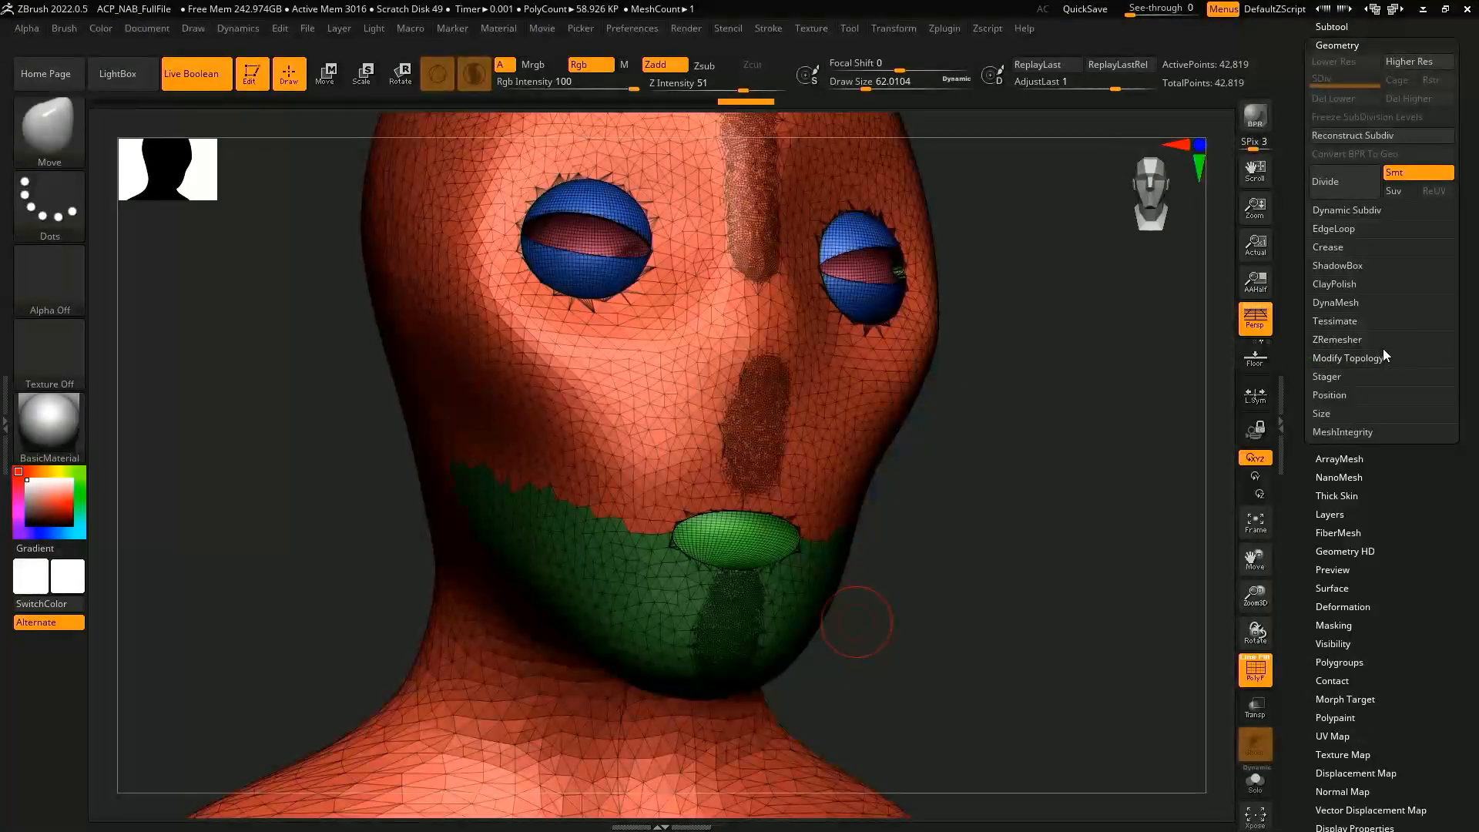
left_click(1365, 339)
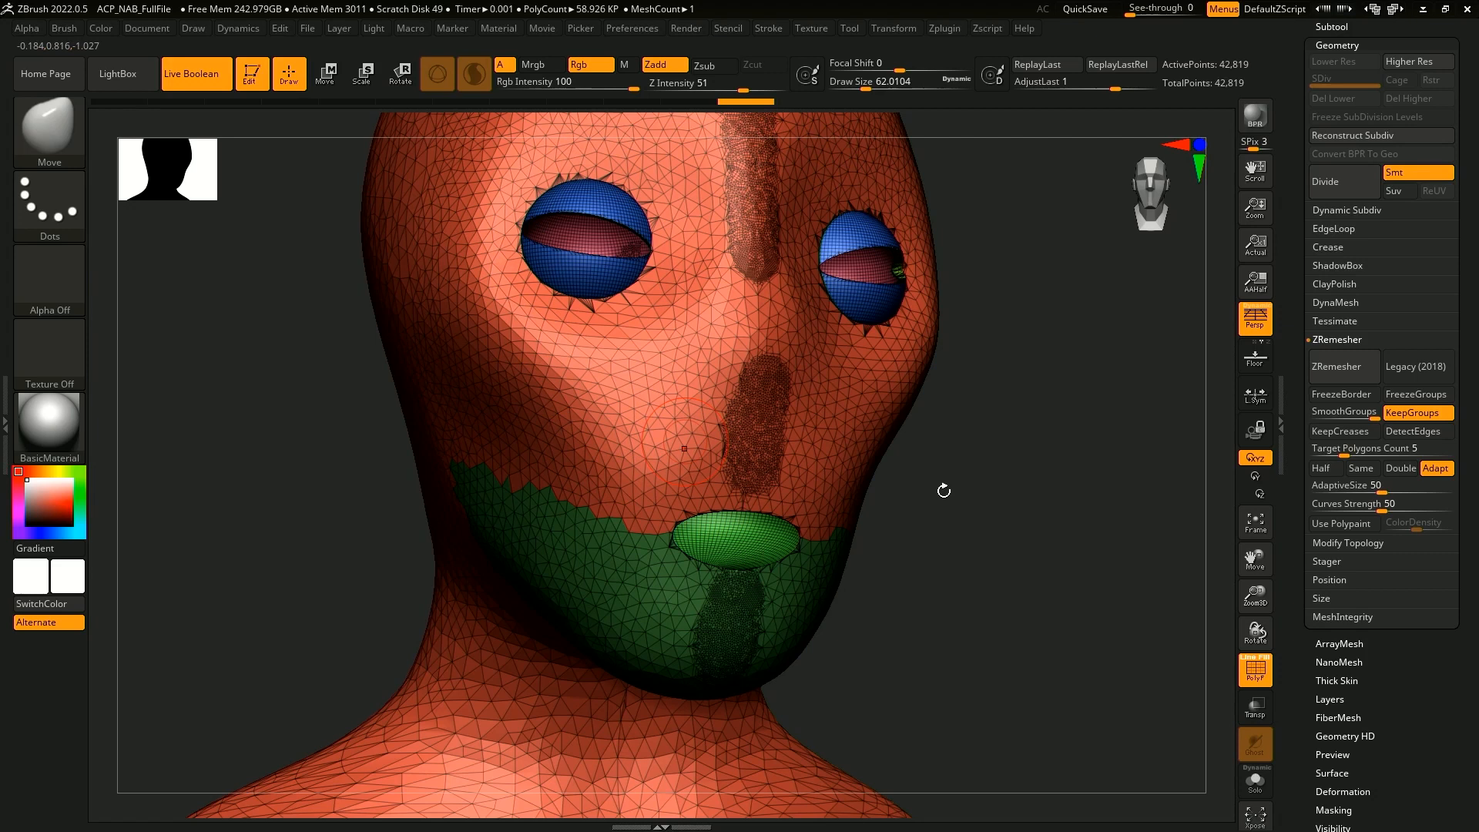
left_click_drag(944, 491, 940, 456)
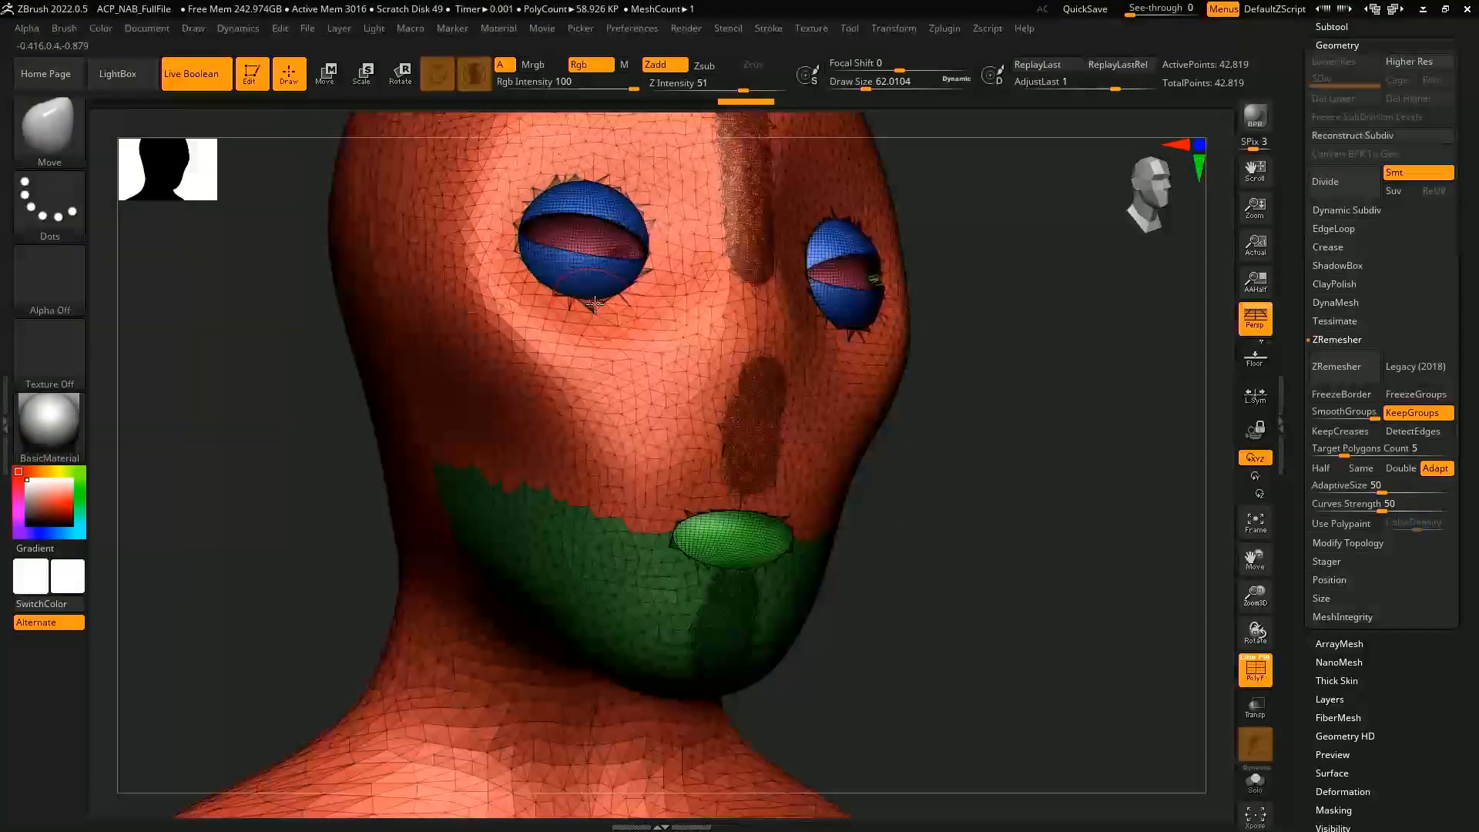
left_click_drag(1360, 448, 1364, 454)
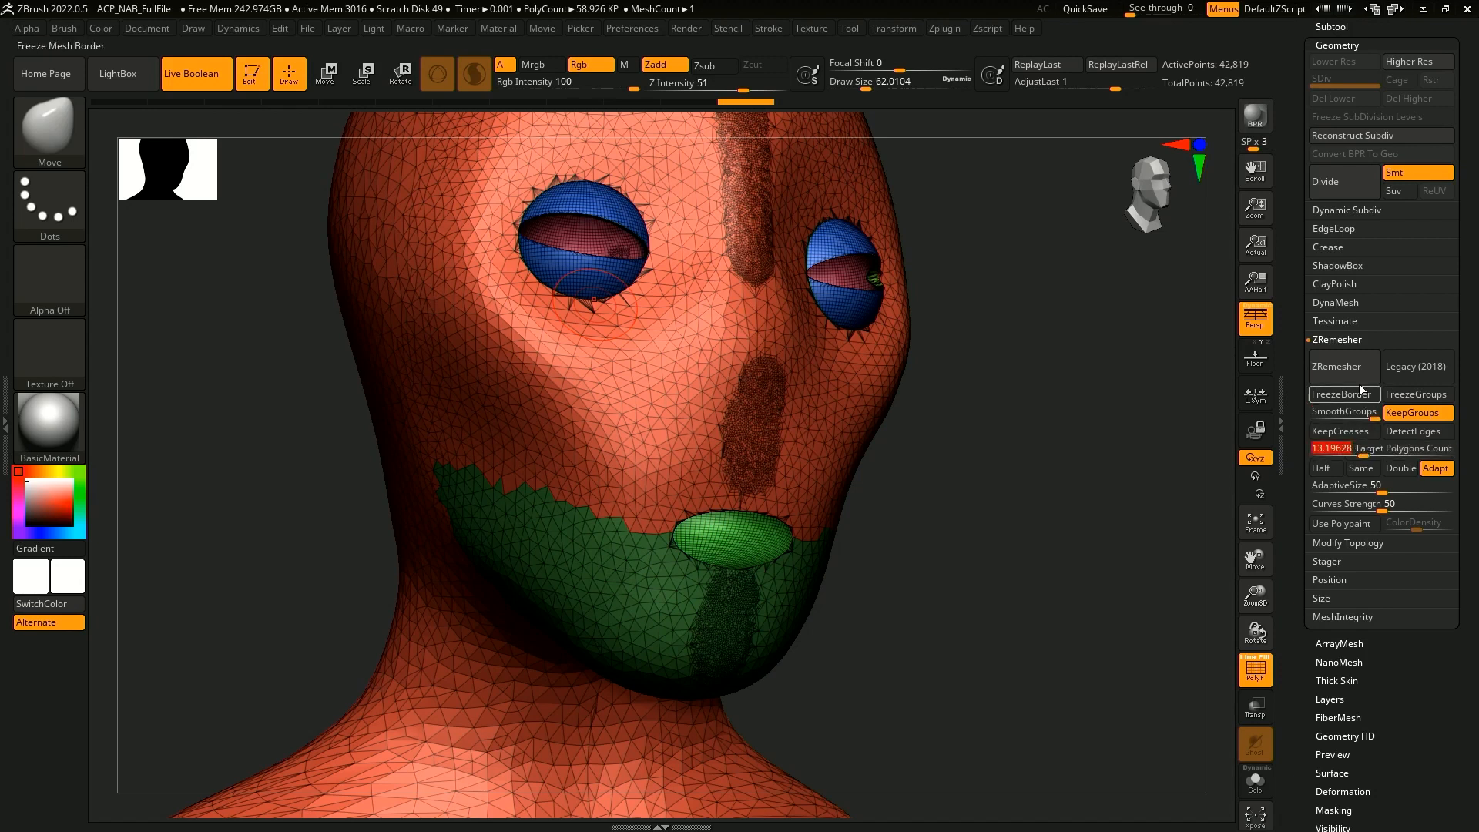
left_click(1360, 372)
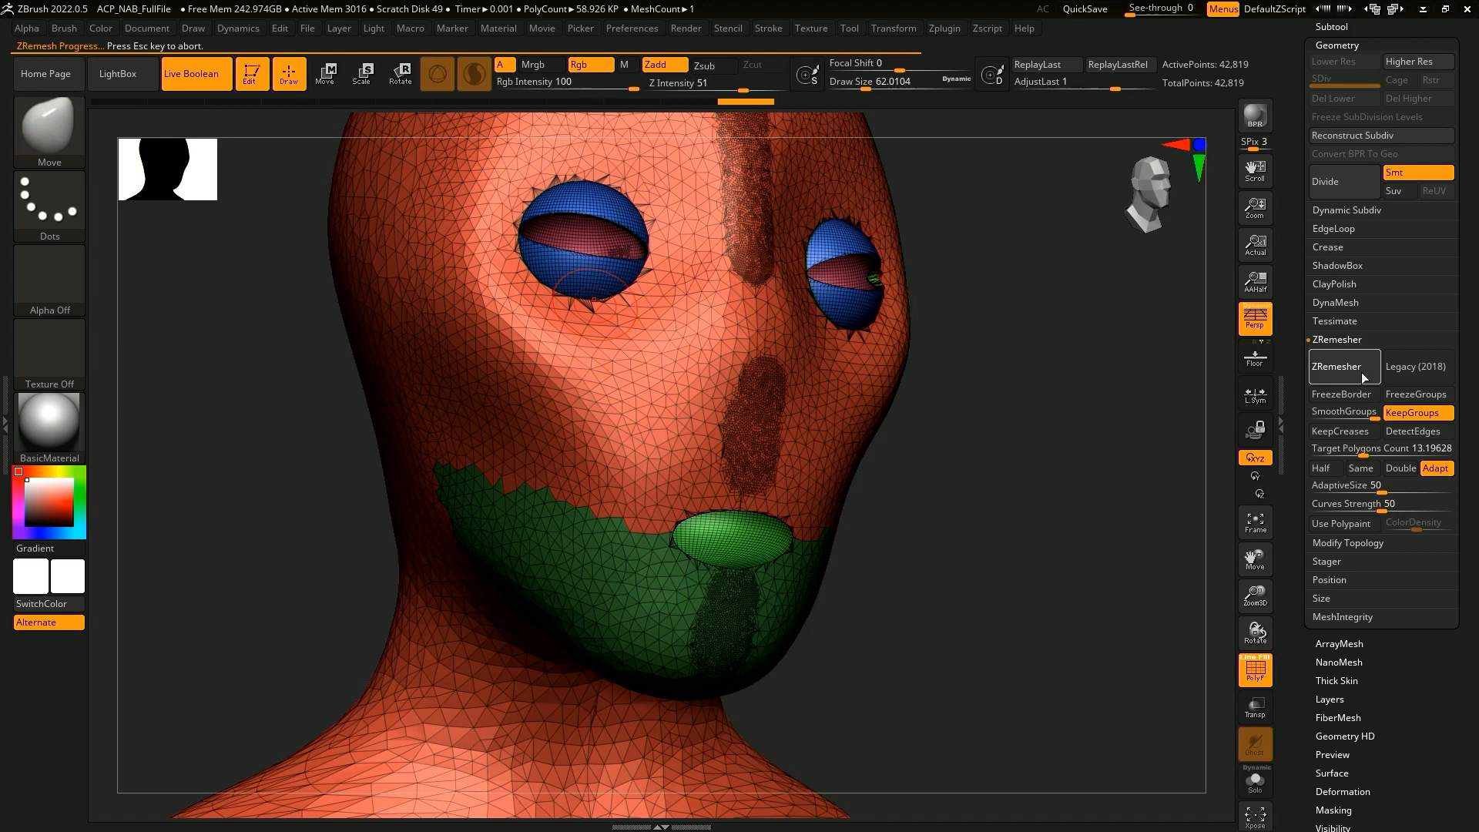
- Undo the remesh and run ZRemesher again on the head with symmetry active
left_click_drag(984, 582, 910, 361)
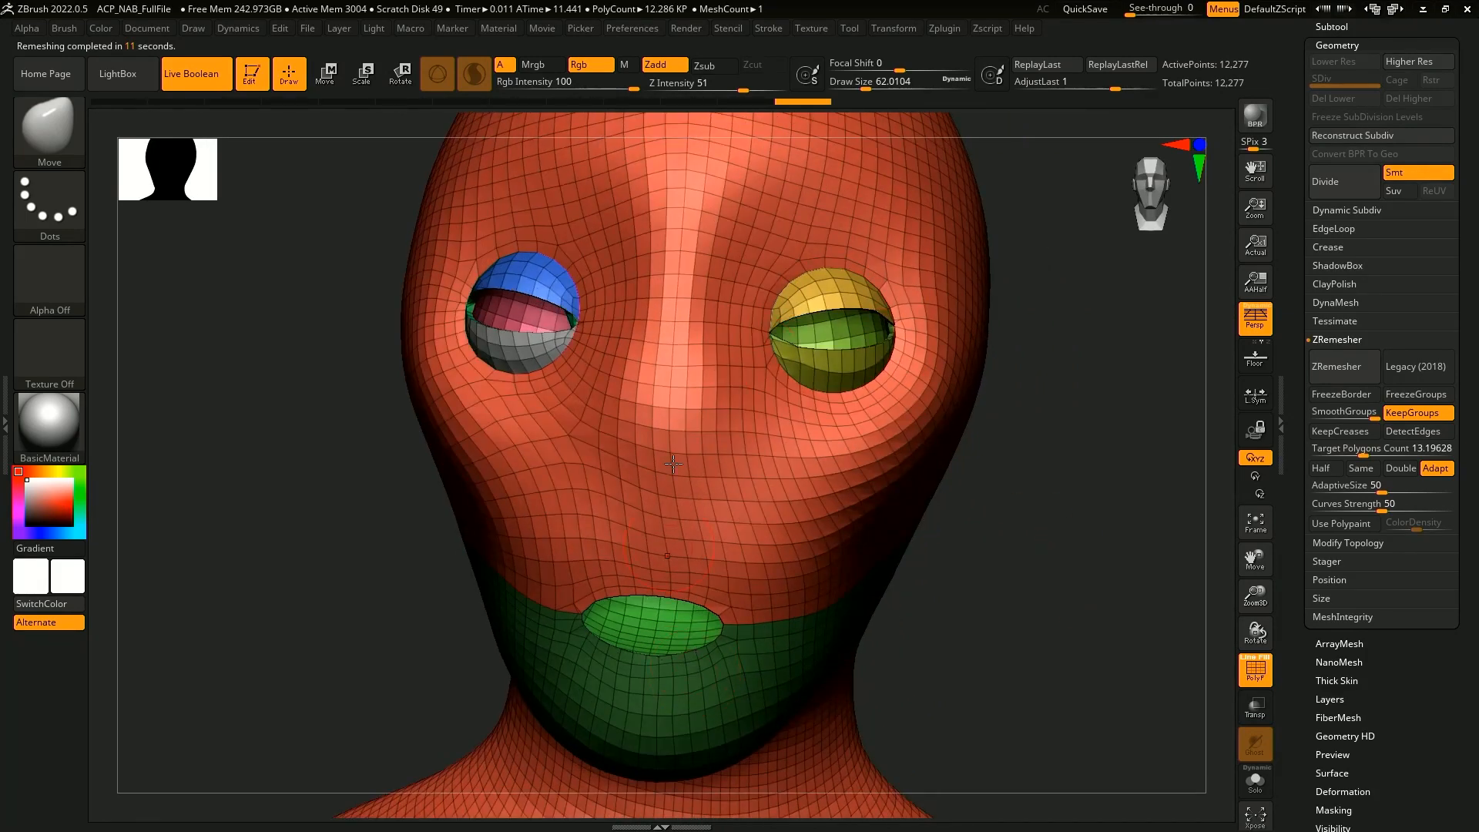
left_click_drag(1007, 509, 863, 427)
key("ctrl+z")
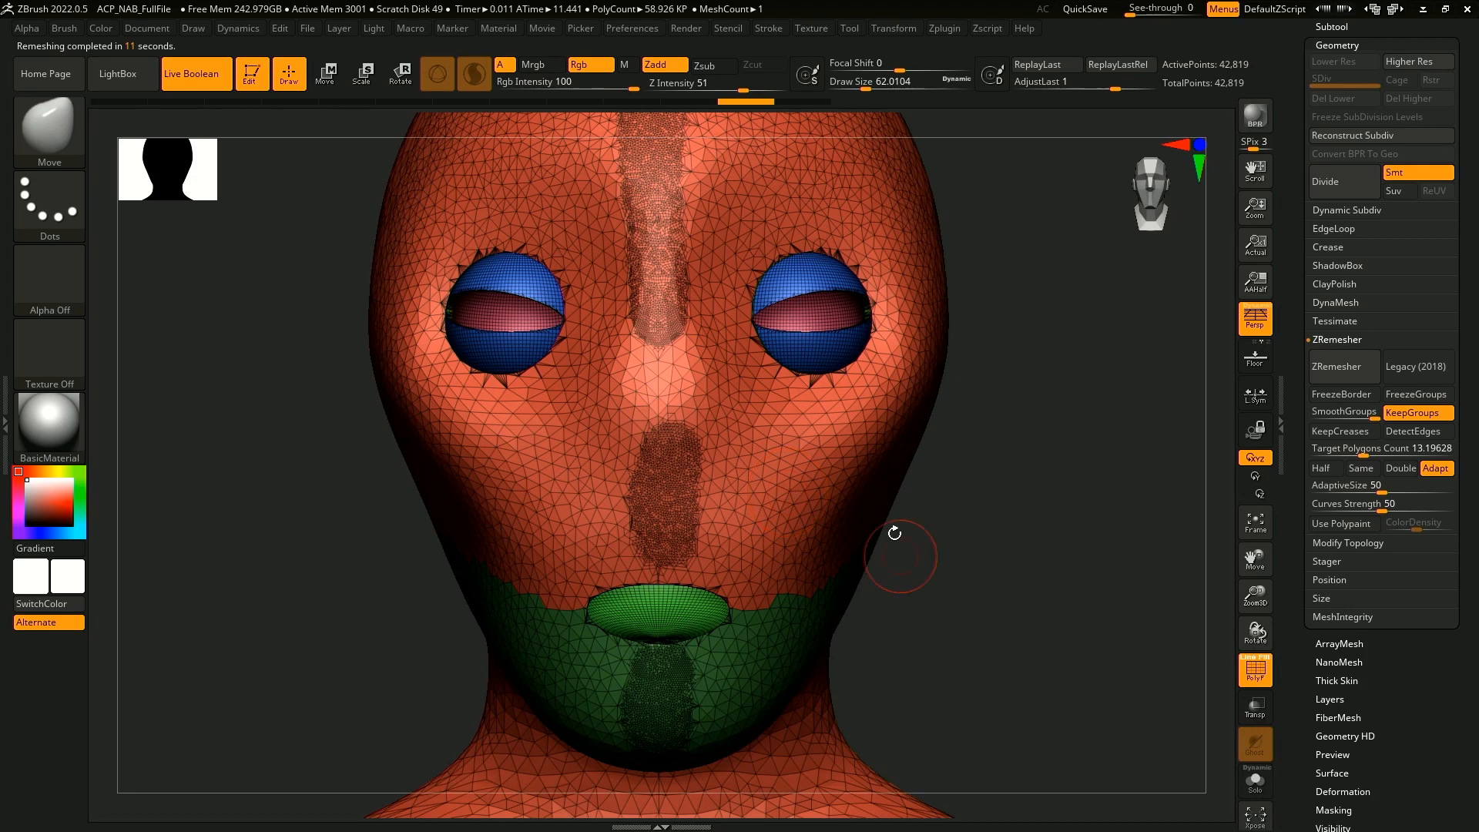
left_click(1347, 370)
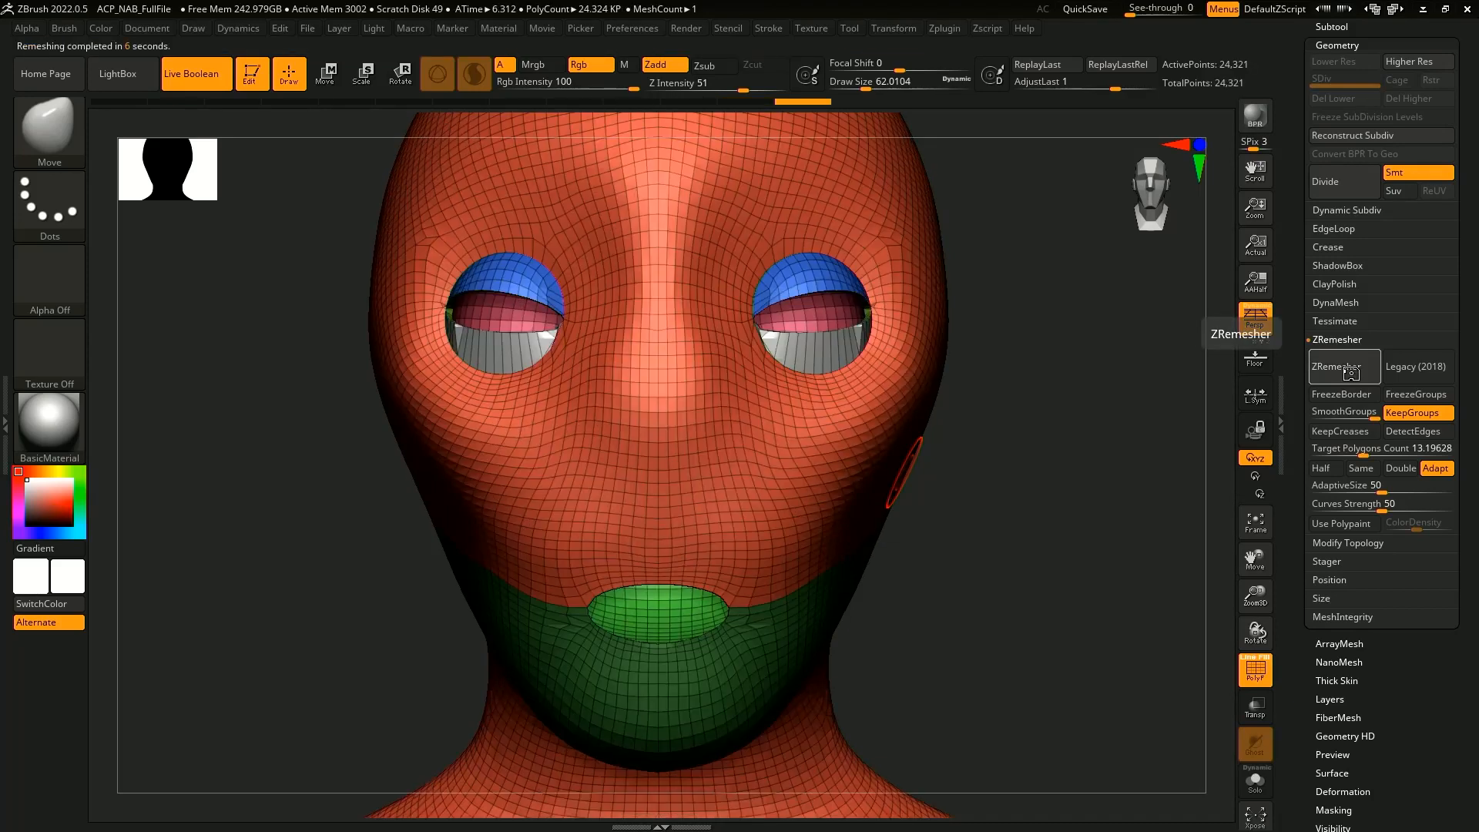
- Examine the remeshed topology around the eyelids, cheeks, mouth and lower jaw from several angles
left_click_drag(947, 531, 968, 540)
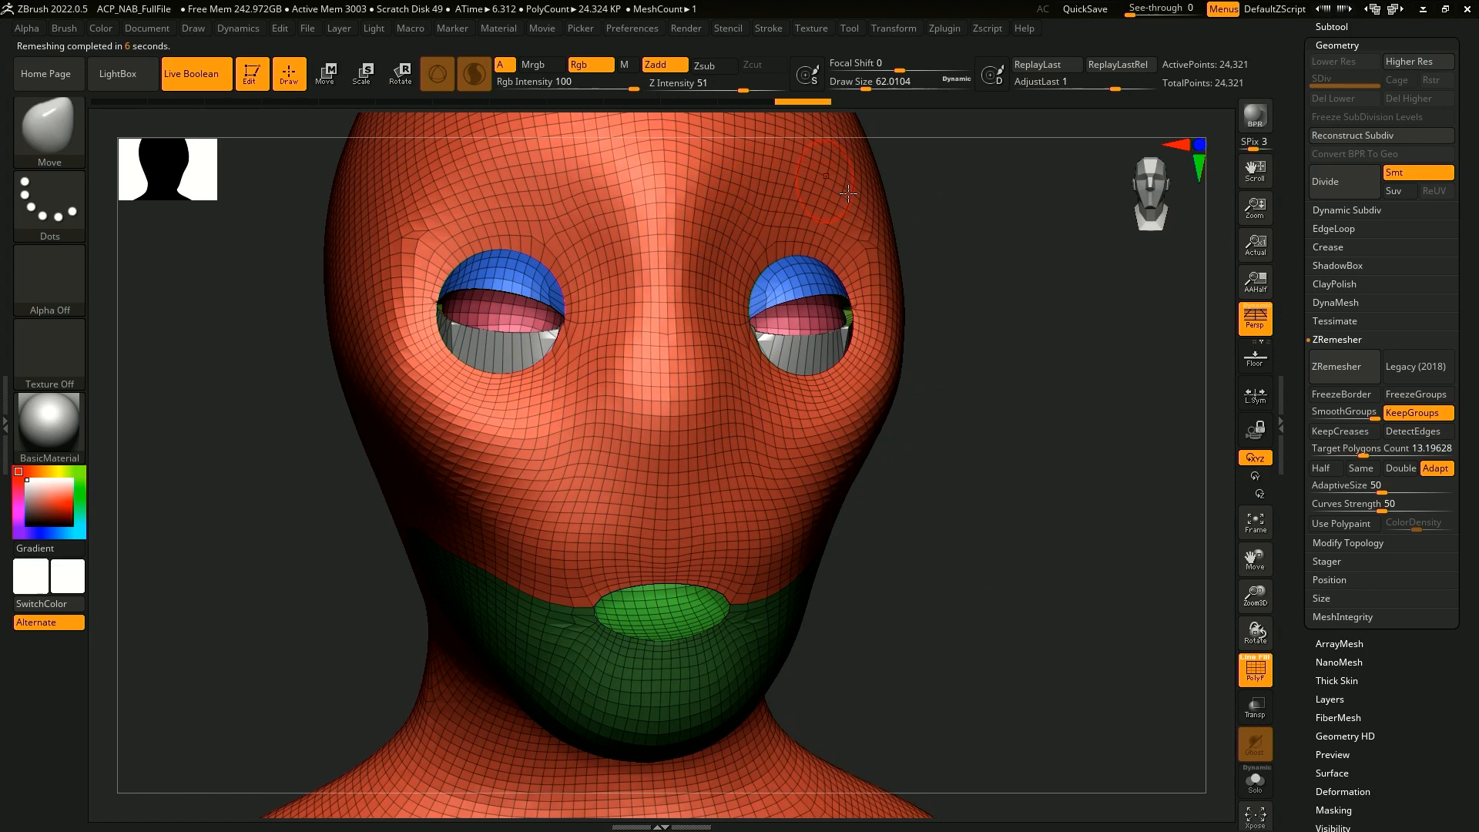
left_click_drag(1030, 359, 978, 589)
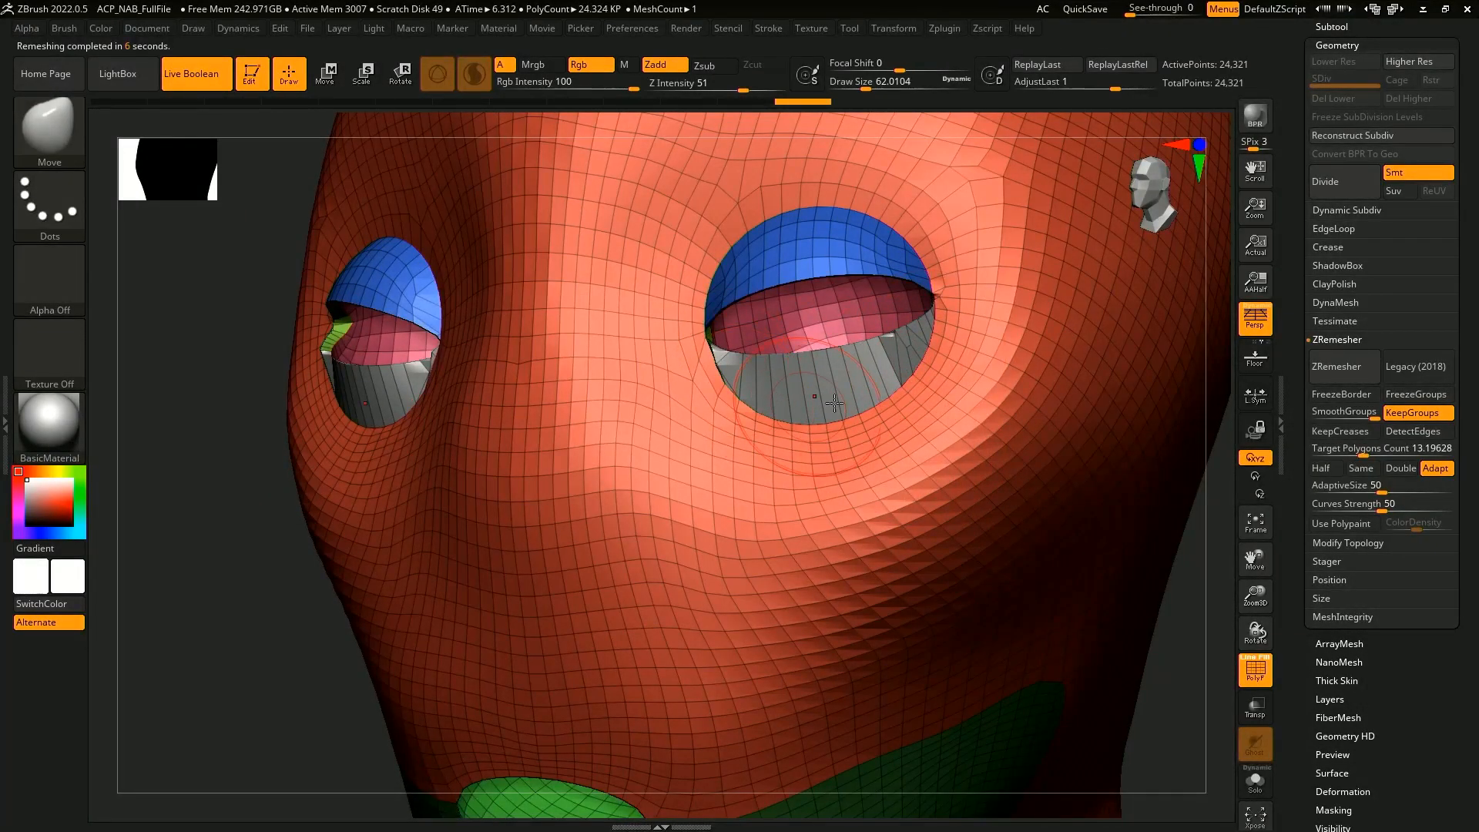
left_click_drag(1185, 660, 1002, 507, "alt")
left_click_drag(883, 563, 848, 584)
left_click_drag(717, 601, 974, 535)
left_click_drag(599, 372, 627, 383)
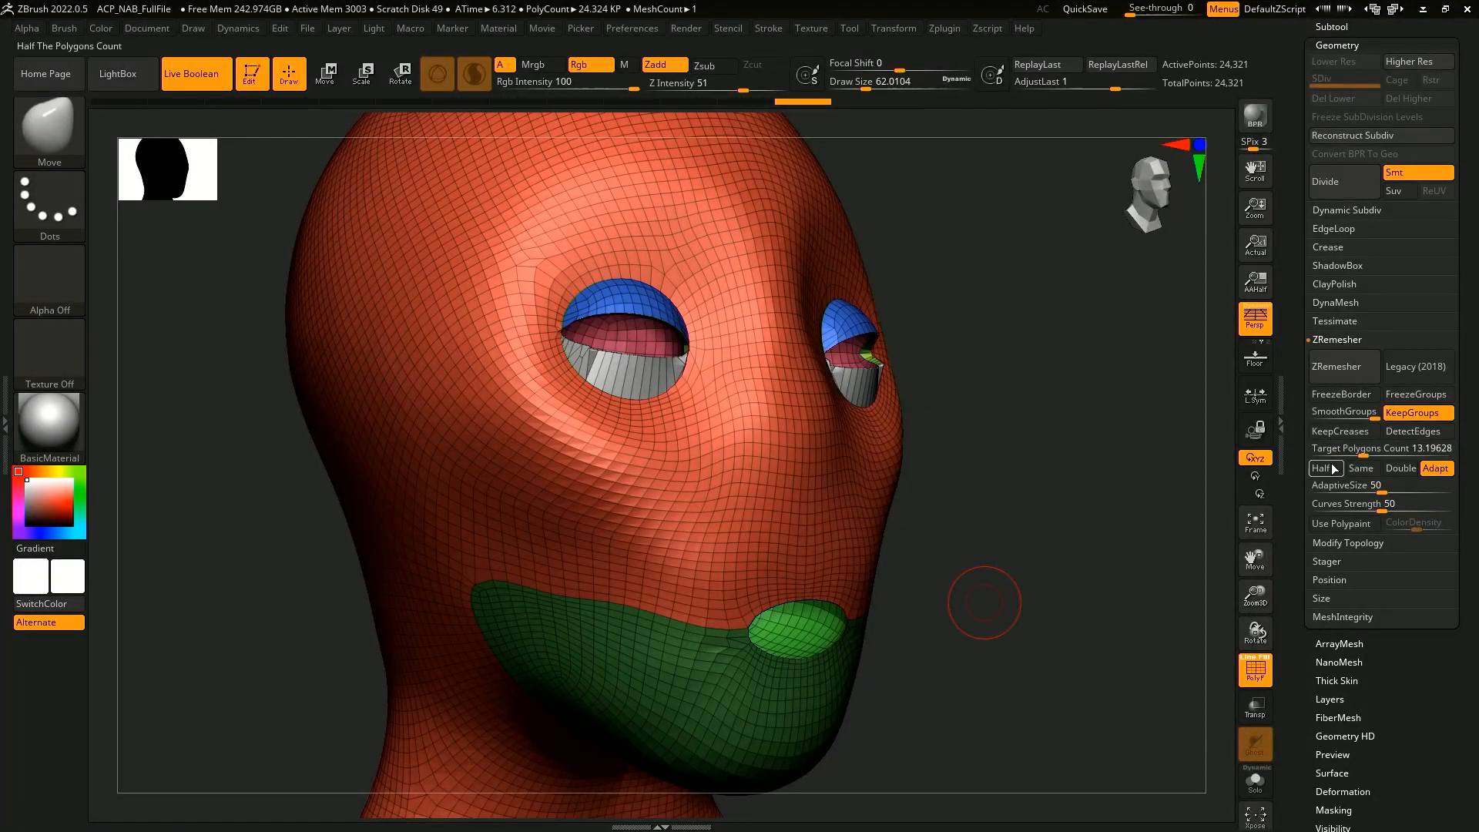
left_click_drag(1121, 619, 1205, 594)
left_click_drag(953, 620, 858, 512)
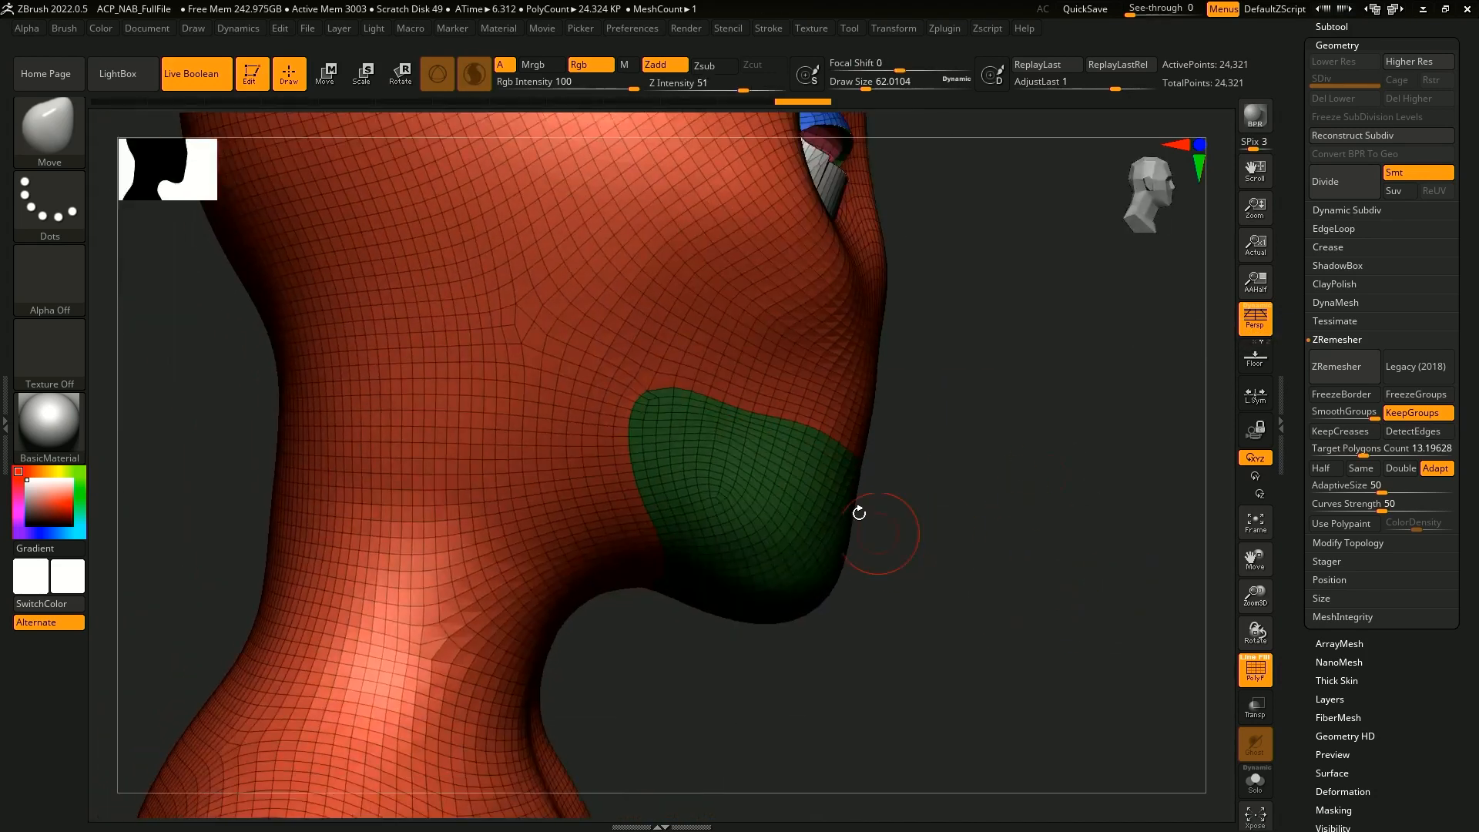
- Mask the whole head except the lower jaw polygroup by masking the isolated jaw and inverting the mask
left_click(812, 528, "ctrl+shift")
mouse_move(989, 424)
left_mouse_down("ctrl+shift")
mouse_move(848, 314)
mouse_move(677, 703)
mouse_move(978, 552)
left_mouse_up("ctrl+shift")
left_click(925, 552, "ctrl+shift")
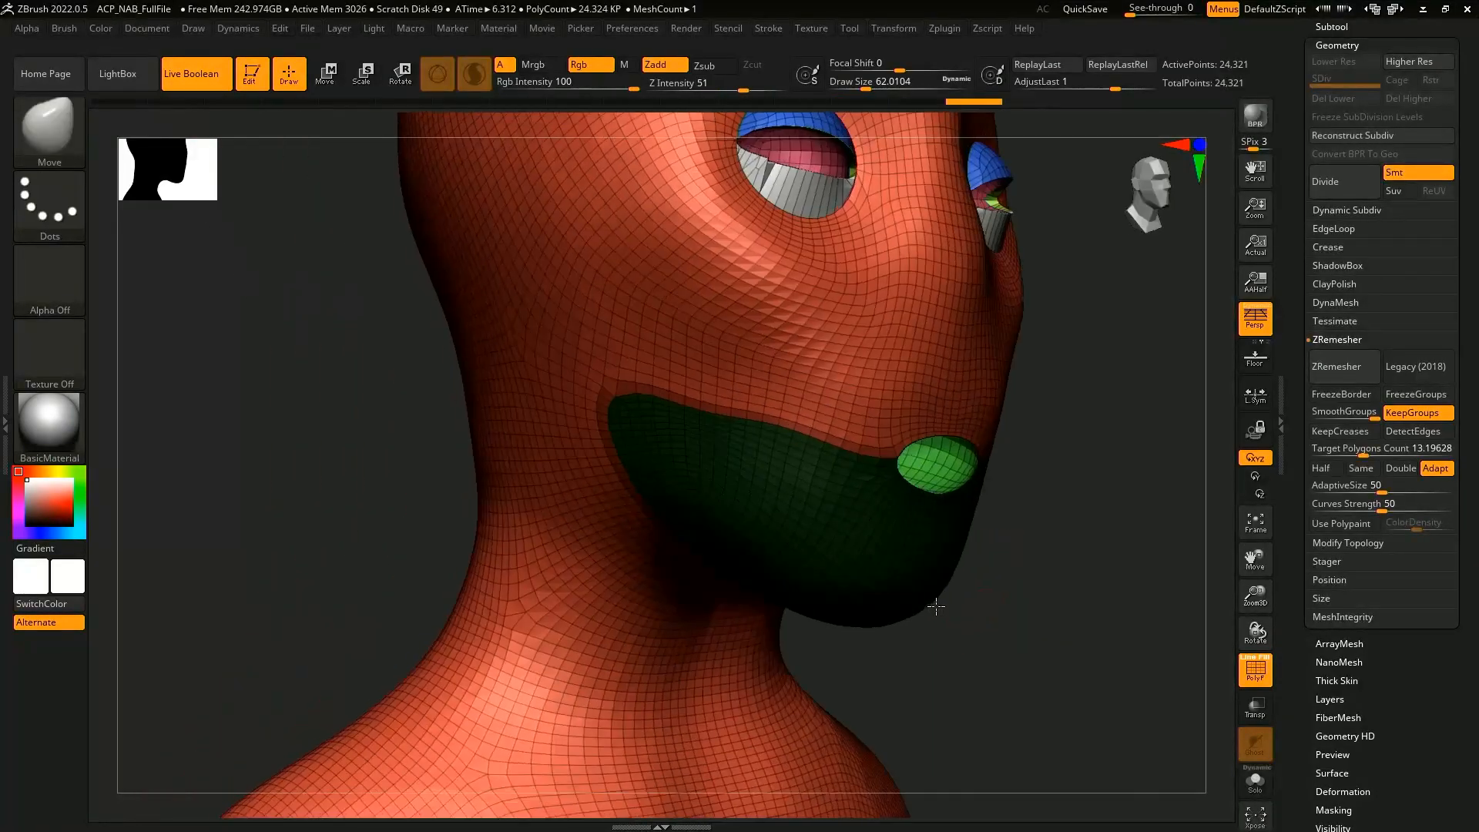
left_click_drag(978, 574, 986, 591)
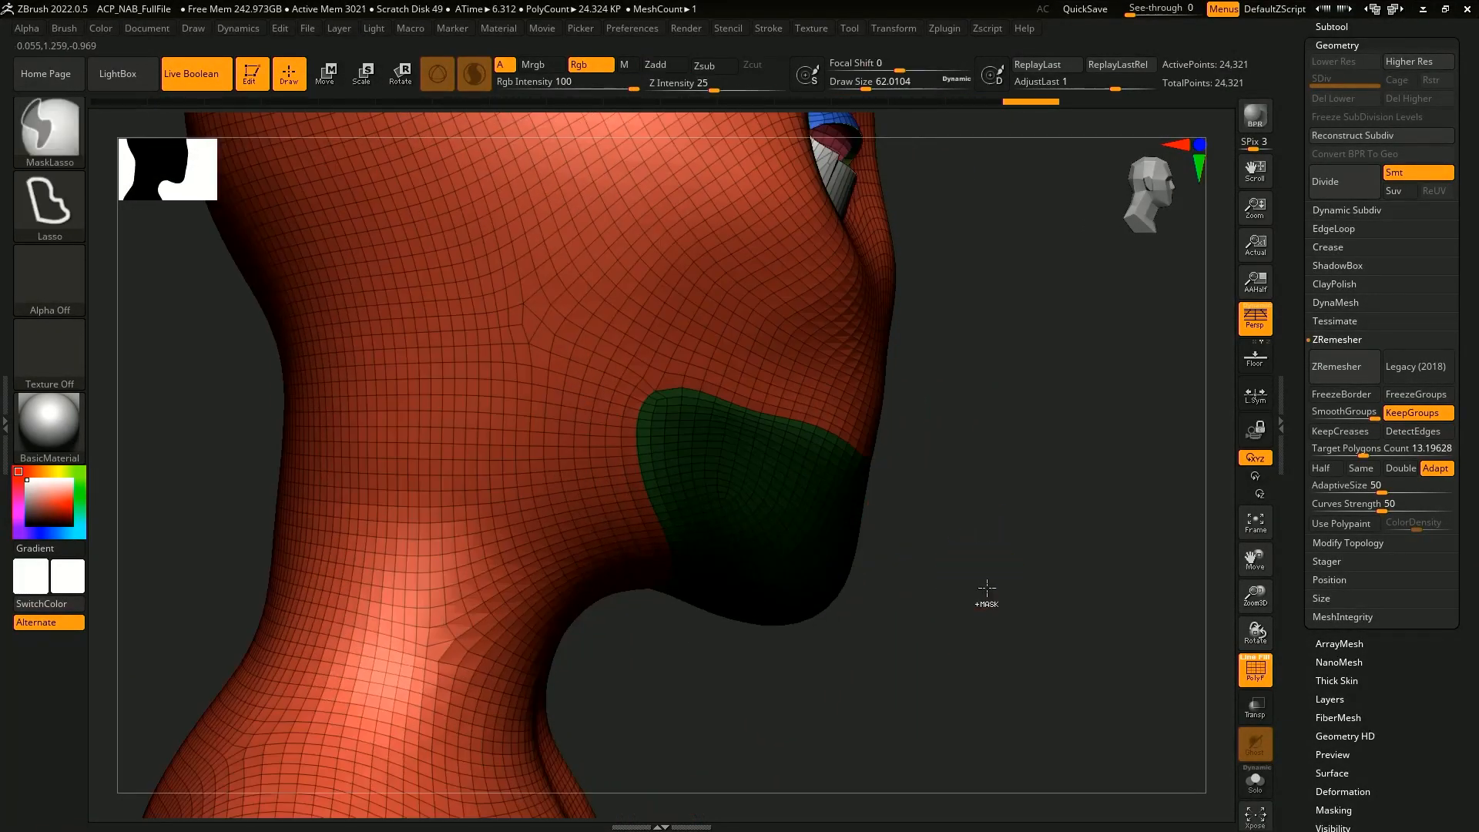
left_click(985, 590, "ctrl")
- Place the Rotate gizmo at the jaw hinge and rotate the unmasked lower jaw slightly around it
key("e")
key("r")
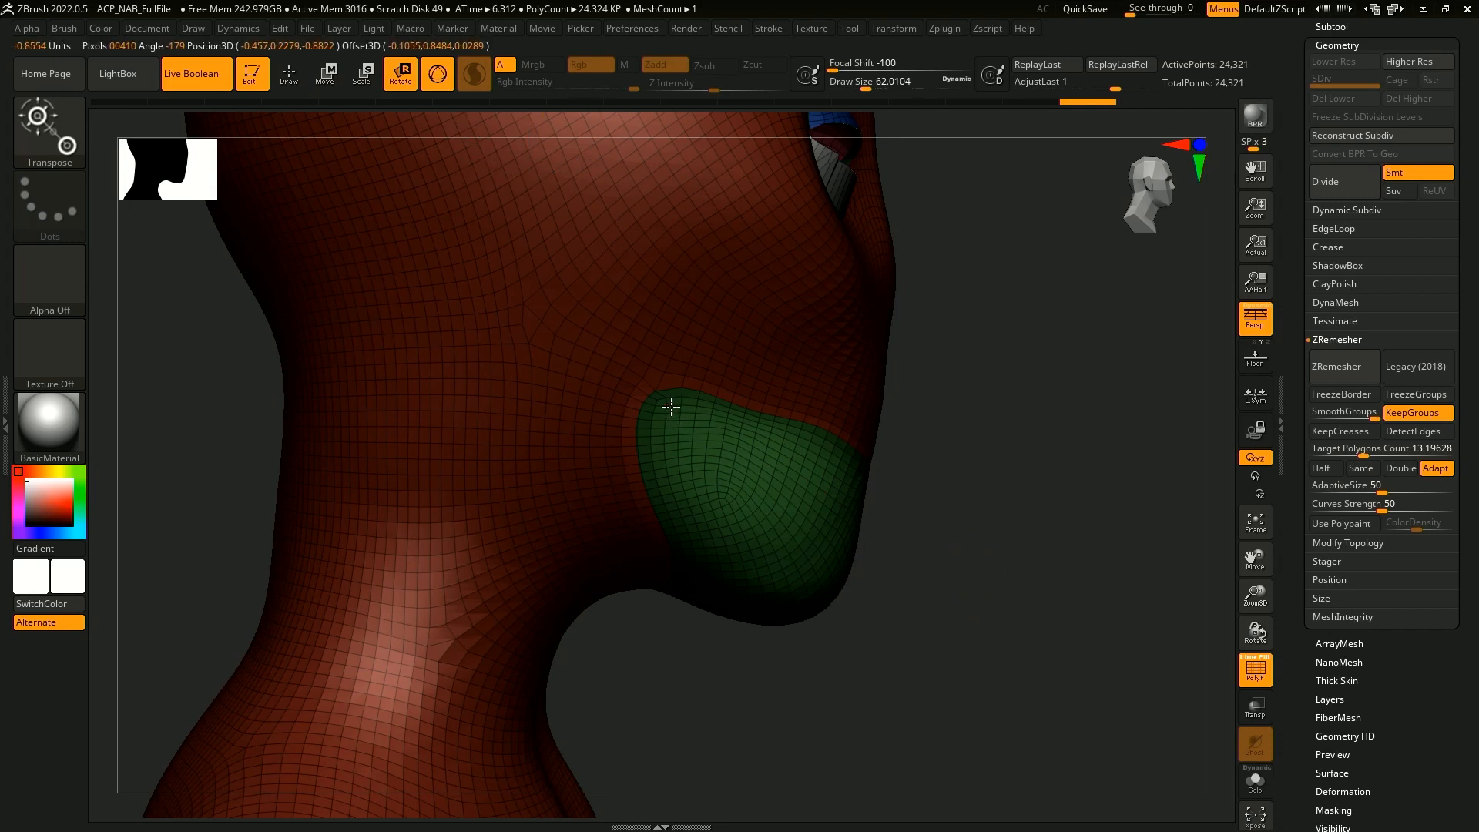
left_click(667, 406)
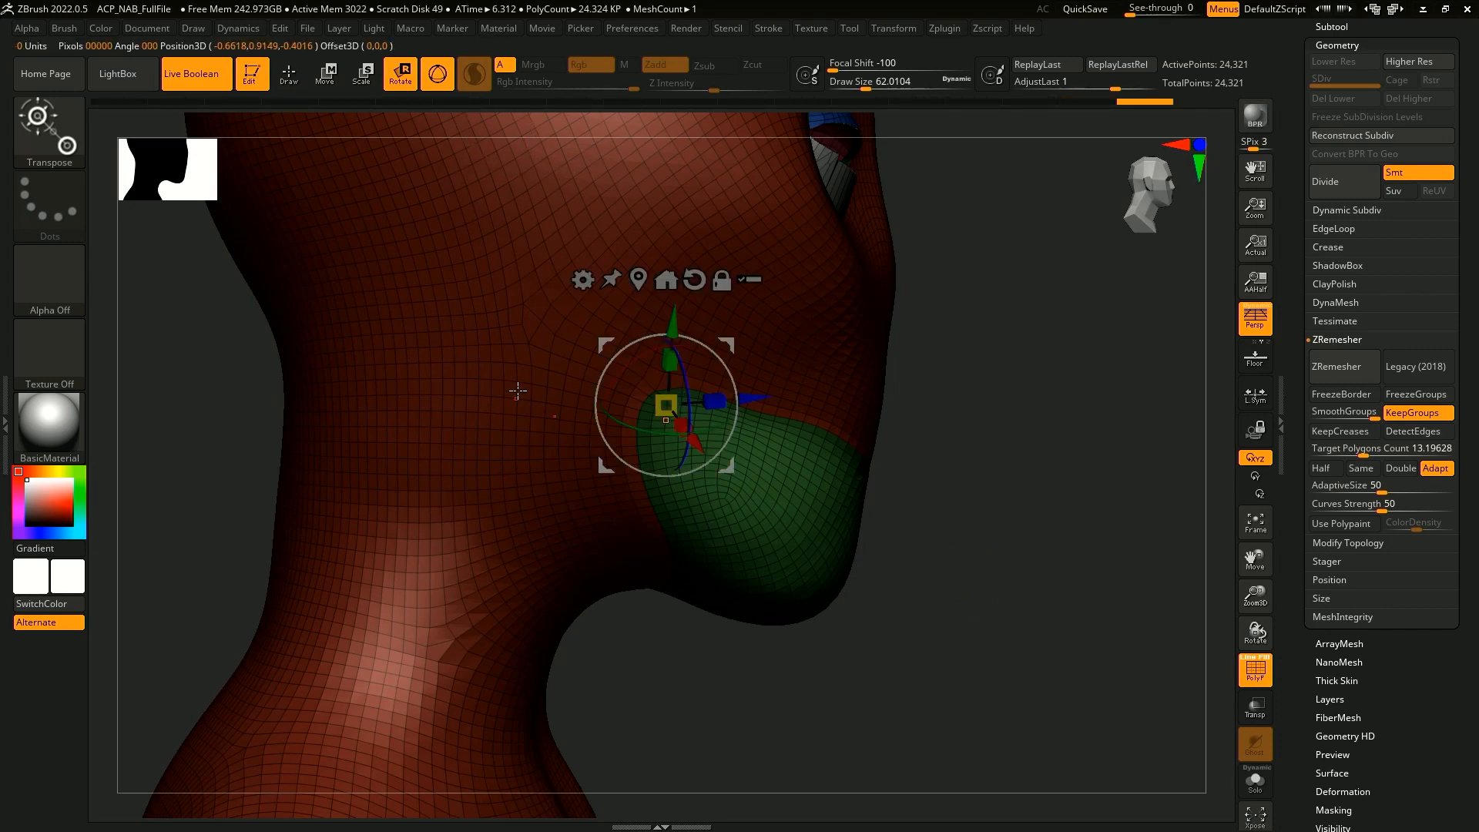
left_click_drag(724, 366, 718, 359)
left_click_drag(1067, 392, 965, 404)
left_click_drag(729, 368, 1119, 548)
- Close the mouth with the Move brush at draw size about 94, shaping the lower lip, inverting the mask and pulling the upper lip down
key("b")
key("m")
key("v")
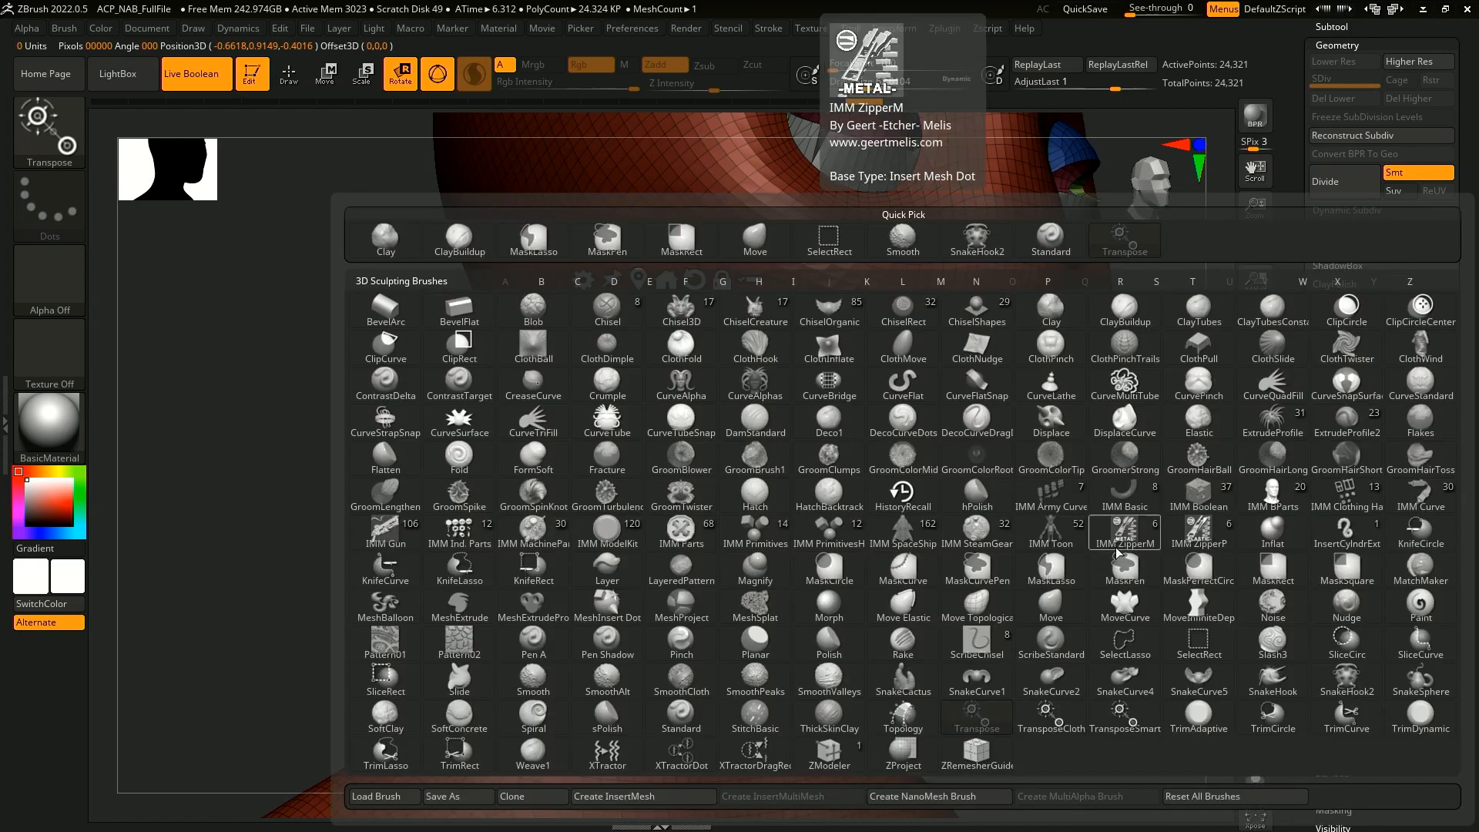
key("space")
left_click_drag(1046, 468, 1045, 476)
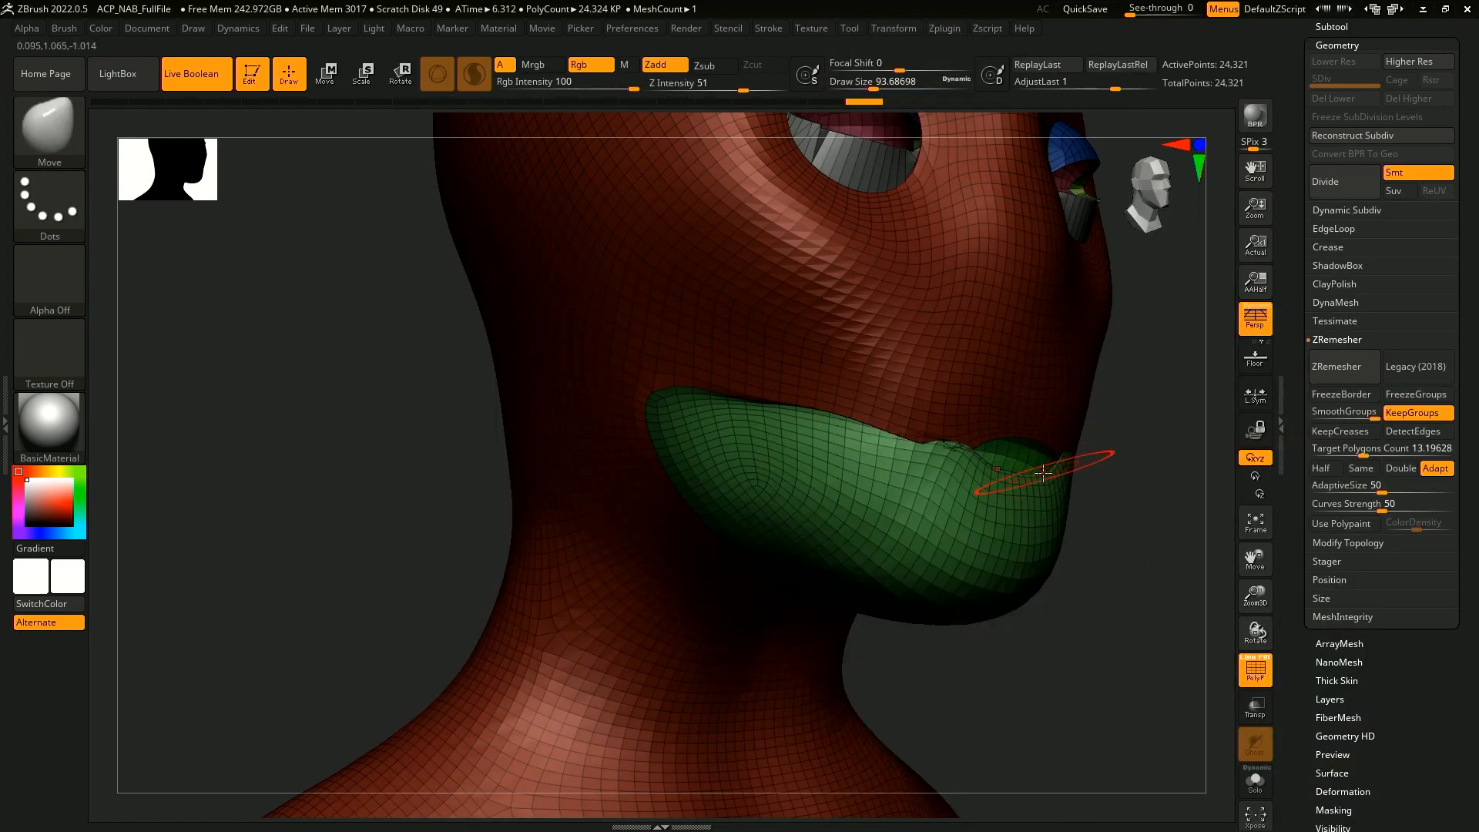
left_click_drag(1116, 538, 1103, 508)
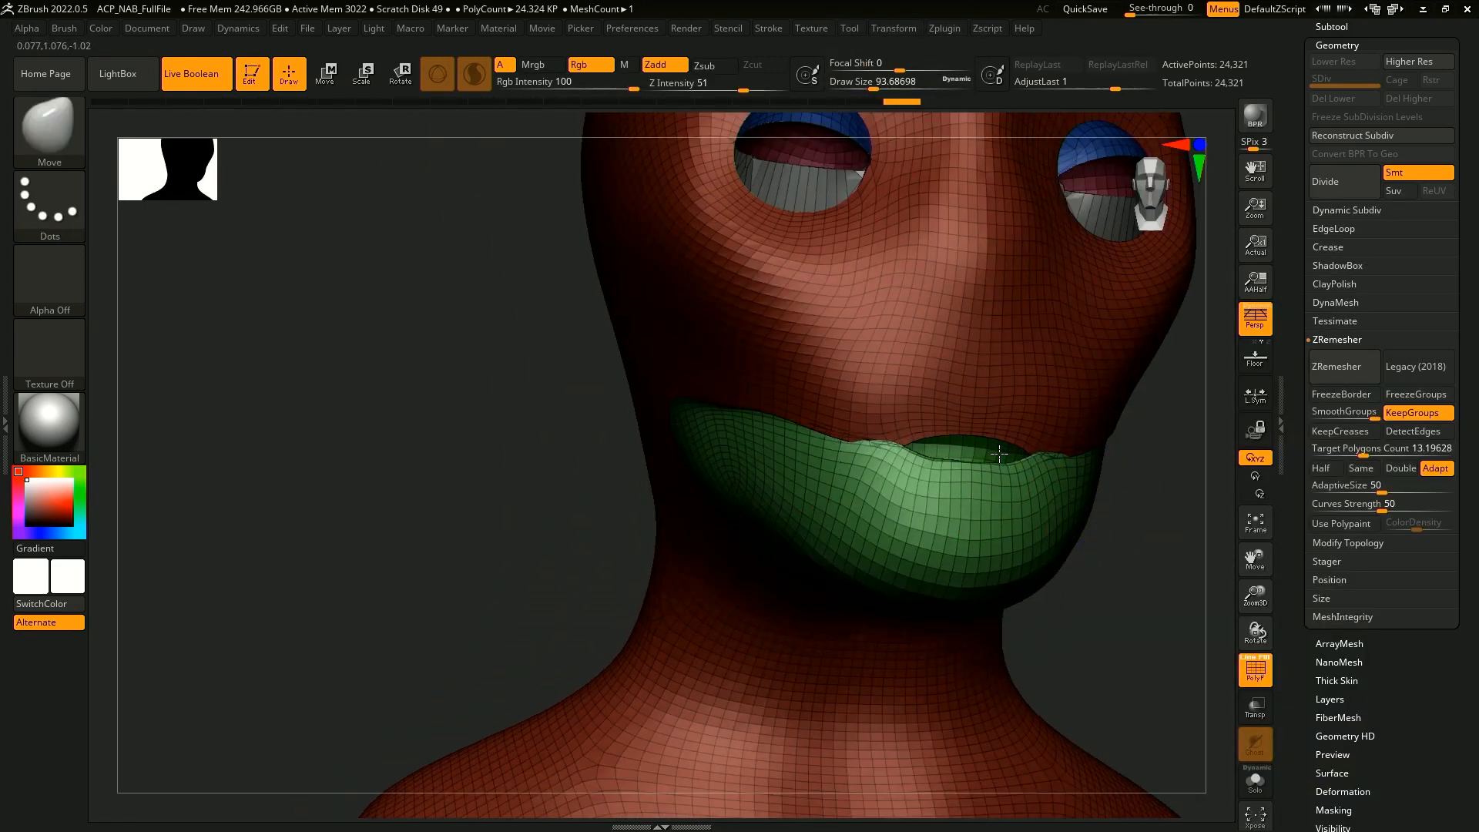
key("ctrl+i")
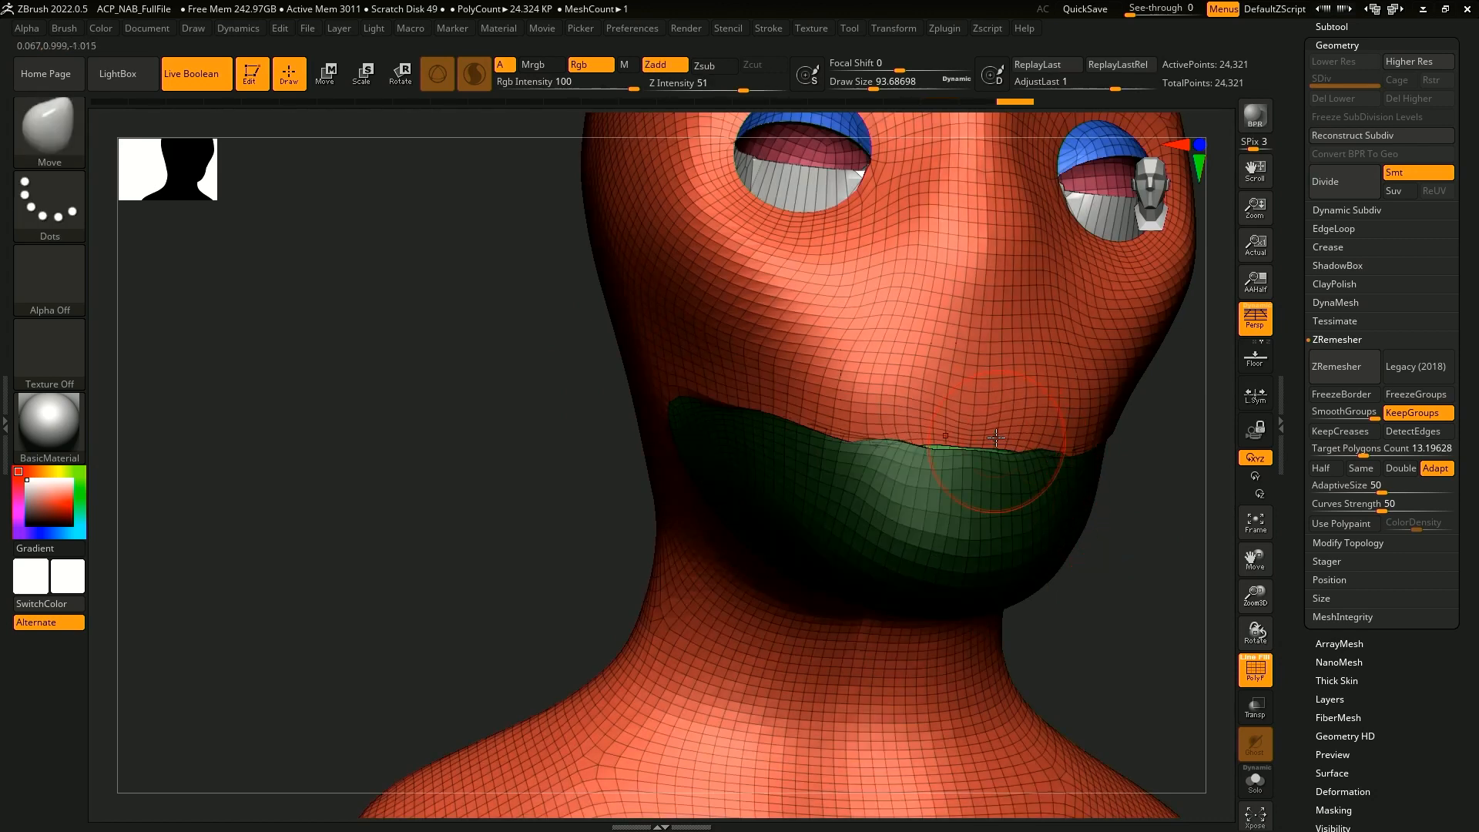
mouse_move(1126, 543)
left_mouse_down()
mouse_move(1122, 577)
mouse_move(1082, 561)
left_mouse_up()
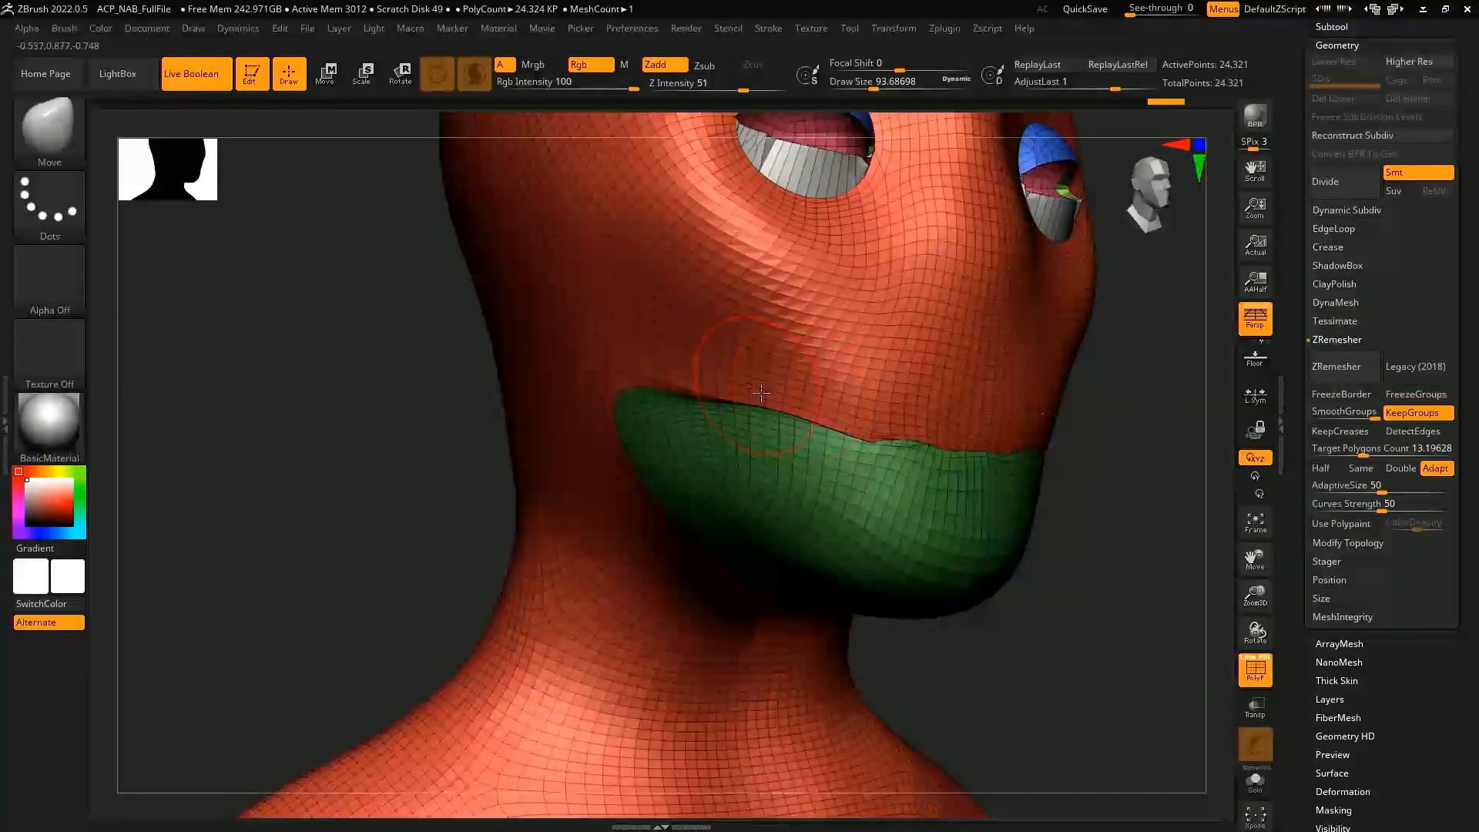
- Hide the polygroup colours, undo the smoothing stroke tried along the jaw seam, and turn off Sculptris Pro
left_click(1263, 658)
left_click_drag(752, 393, 669, 375, "shift")
key("ctrl+z")
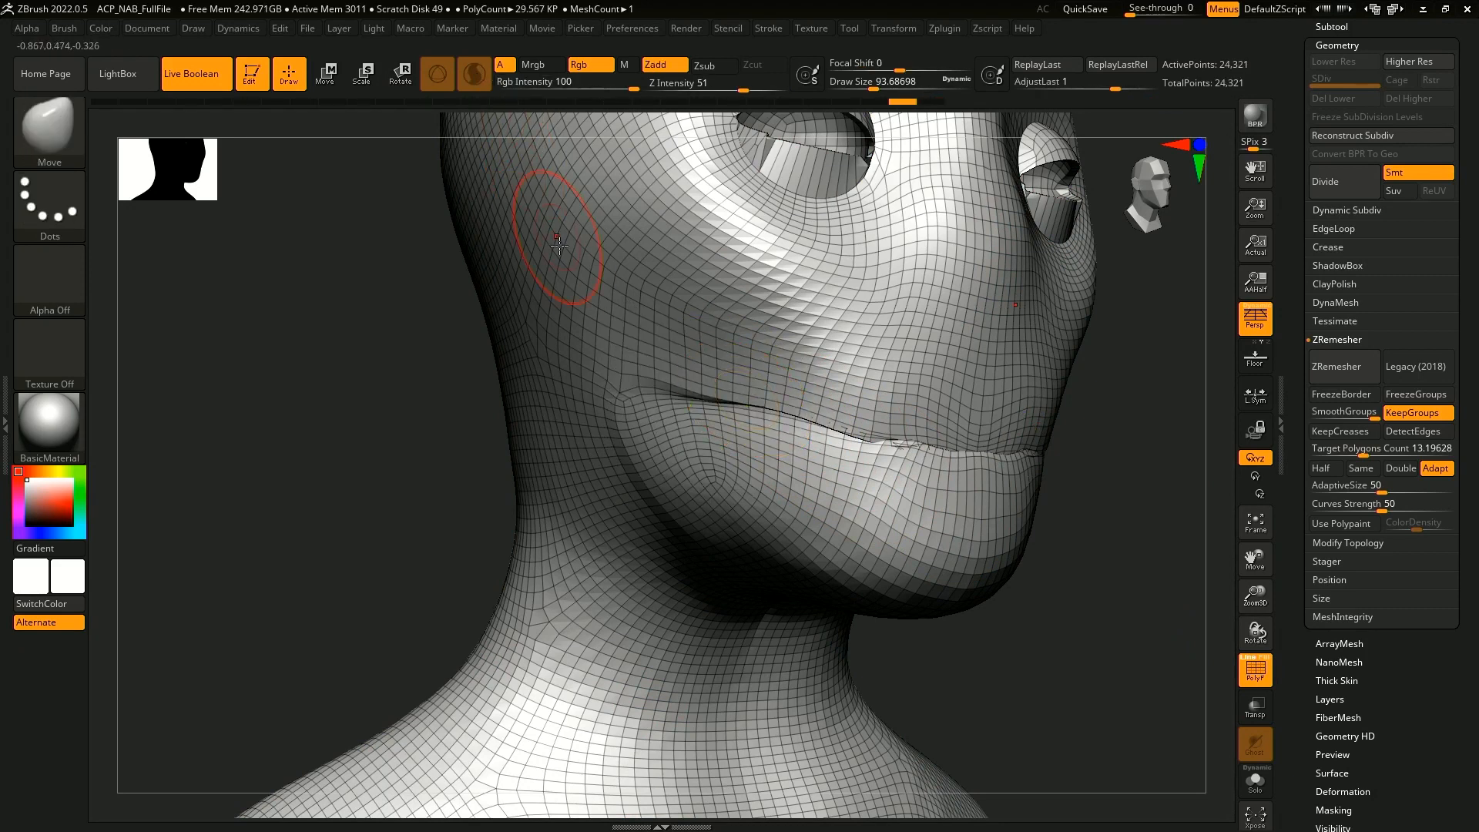
key("shift")
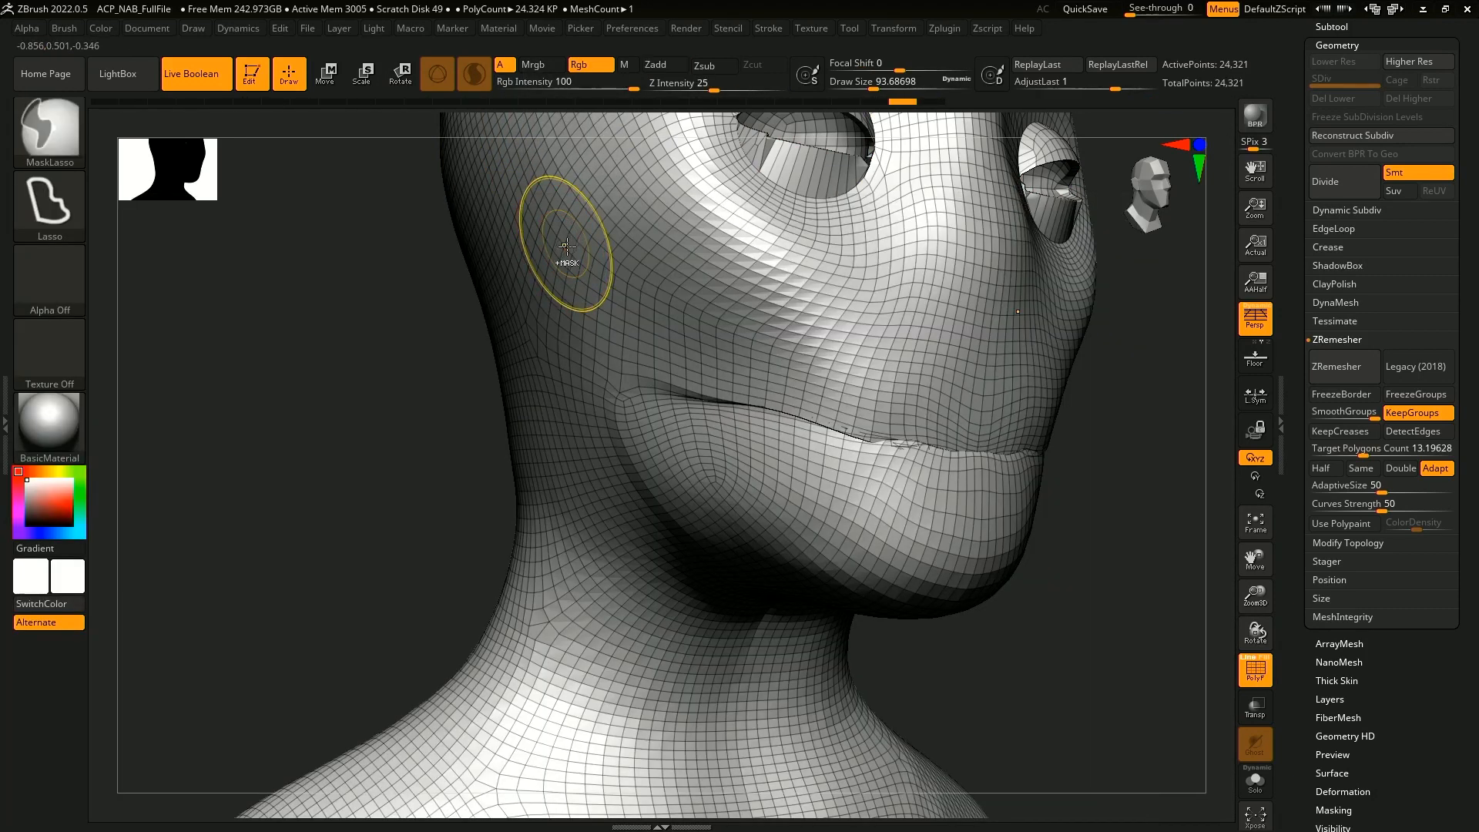
left_click(475, 77)
- Smooth the seam between the cheek and the lower jaw, from the jaw corner towards the mouth
key("ctrl")
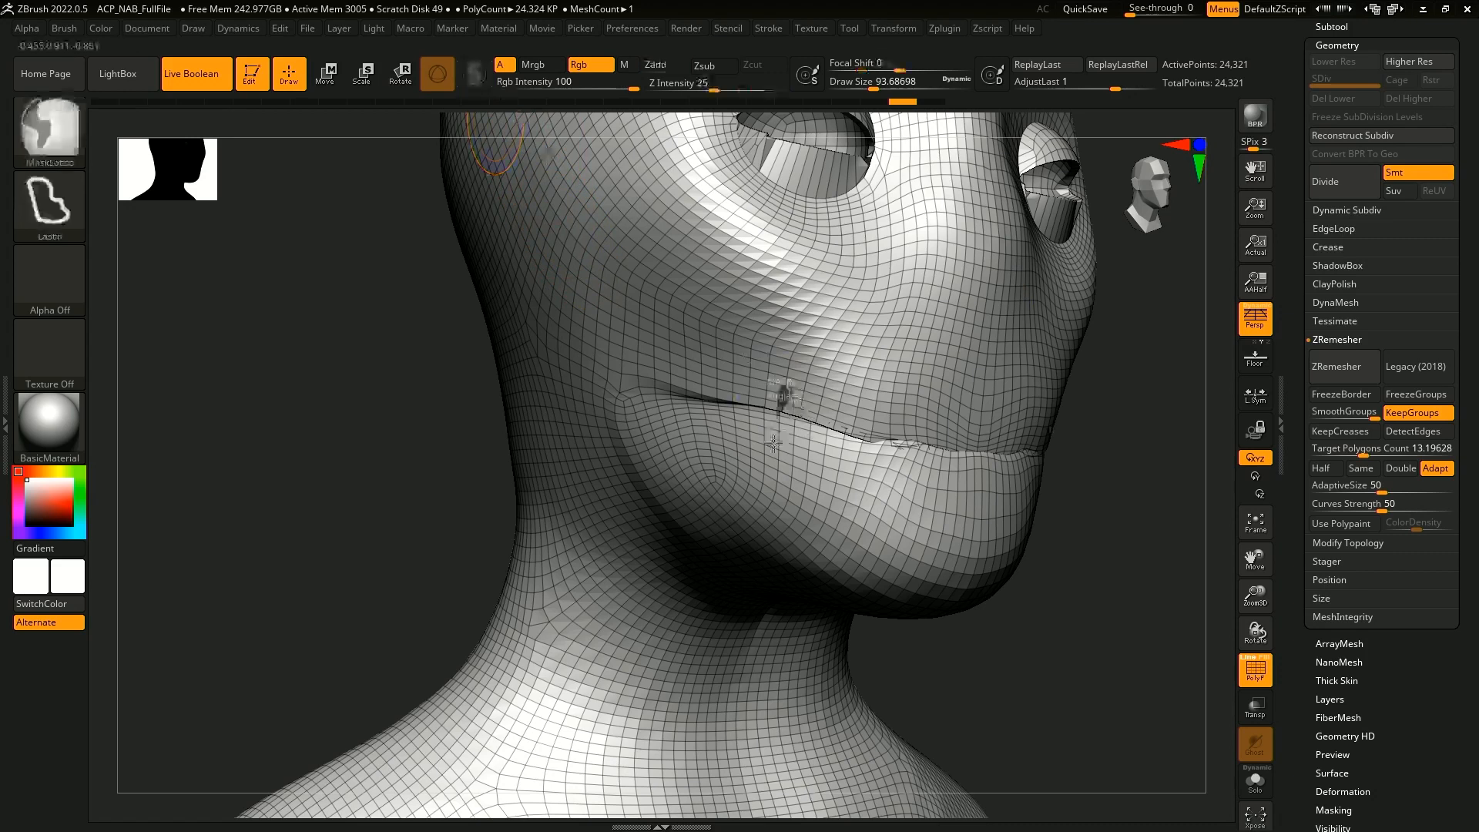
key("shift")
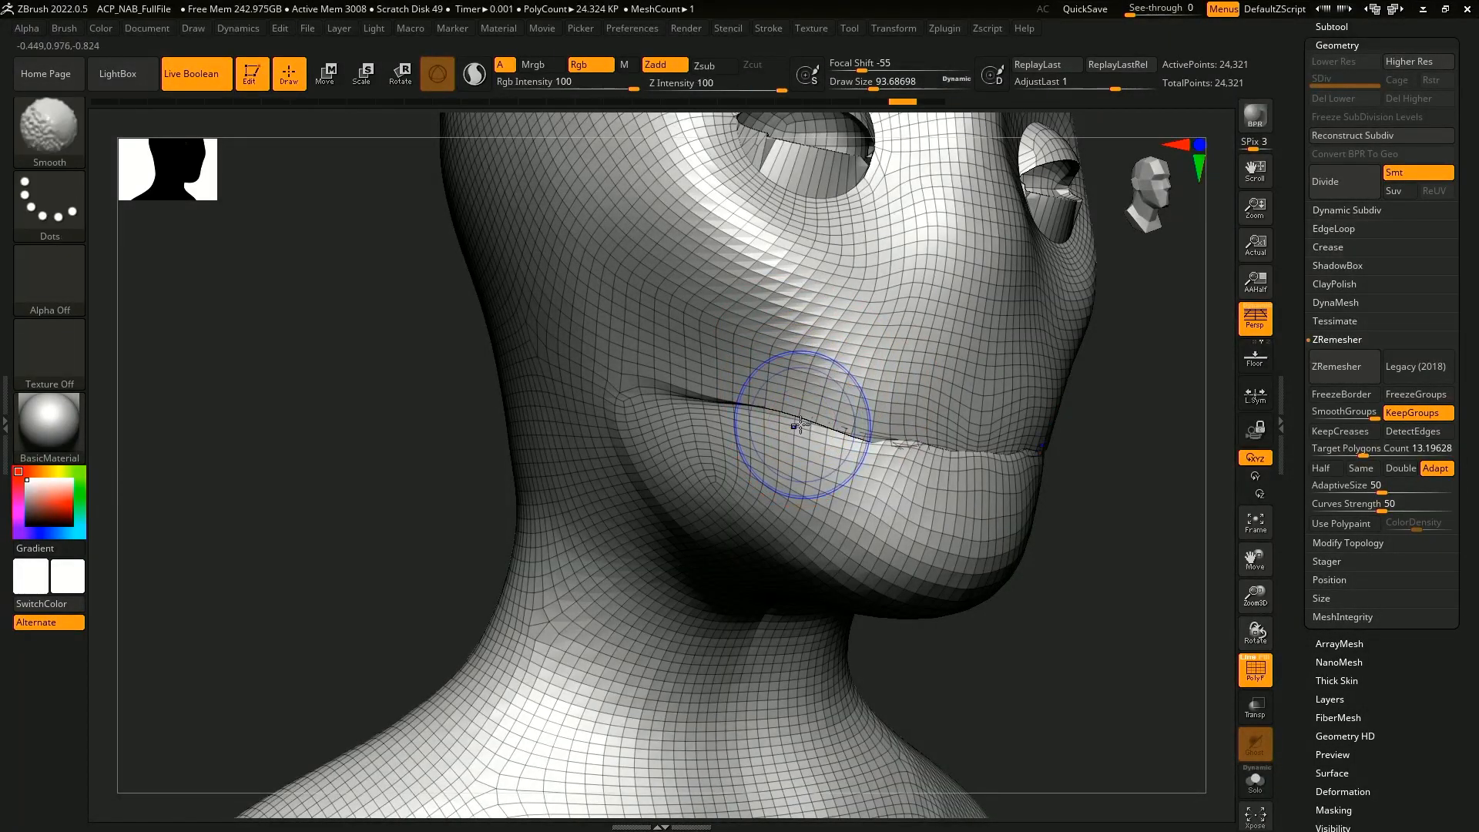
mouse_move(739, 375)
left_mouse_down("shift")
mouse_move(678, 405)
mouse_move(744, 377)
left_mouse_up("shift")
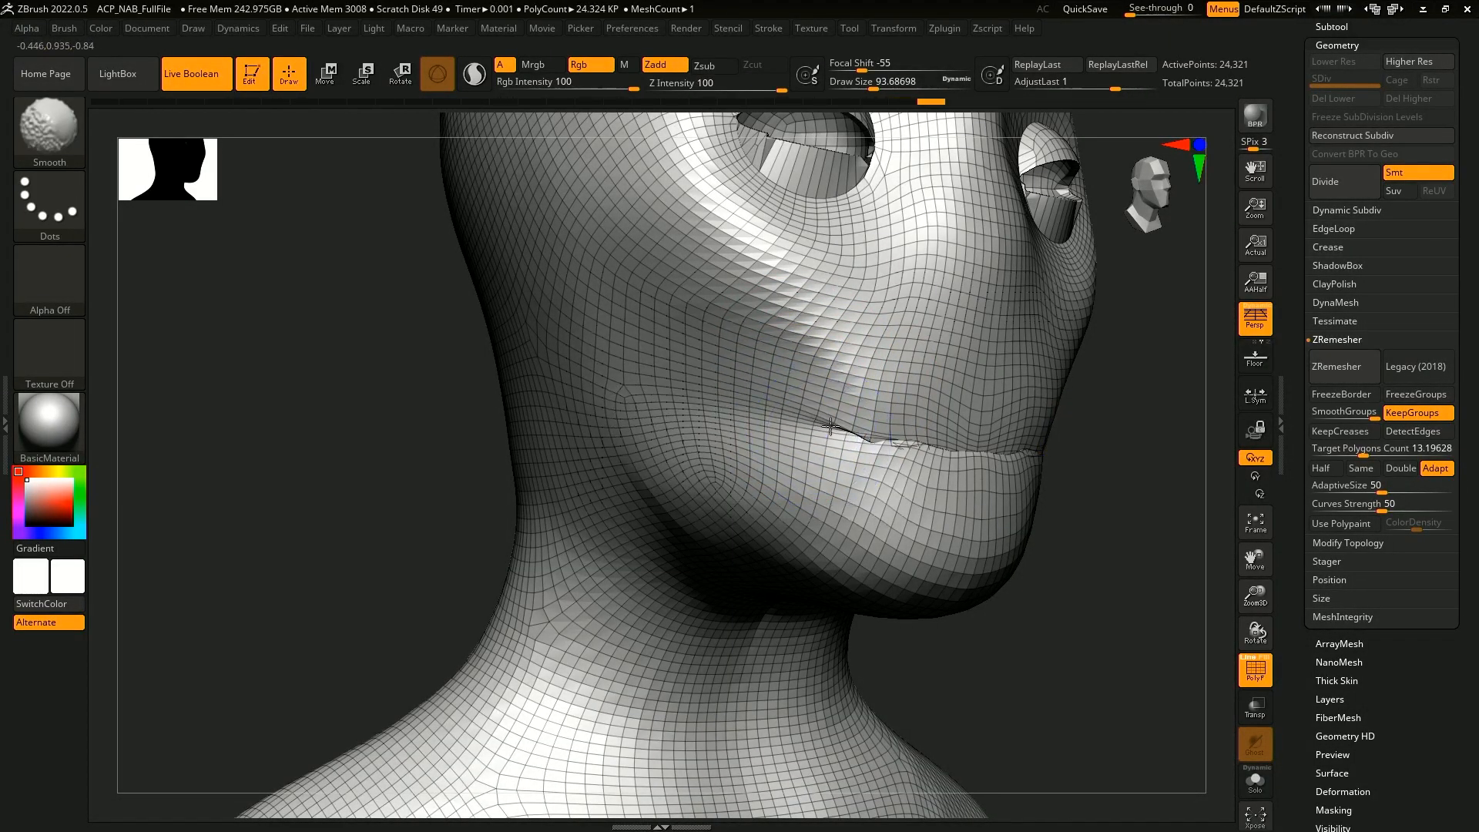
mouse_move(1098, 531)
left_mouse_down()
mouse_move(1040, 431)
mouse_move(1036, 453)
left_mouse_up()
key("shift")
left_click_drag(1122, 537, 1059, 531)
left_click_drag(508, 633, 603, 659)
- Turn off the wireframe display and sculpt the upper and lower lips with the DamStandard brush
left_click(1257, 671)
mouse_move(1130, 617)
left_mouse_down()
mouse_move(1083, 588)
mouse_move(1082, 568)
mouse_move(1080, 605)
left_mouse_up()
key("b")
key("d")
key("s")
left_click_drag(776, 439, 864, 458)
left_click_drag(755, 508, 838, 520)
- Reshape the upper lip, mouth corners and lower lip with the Move brush at a draw size of about 51
key("b")
key("m")
key("v")
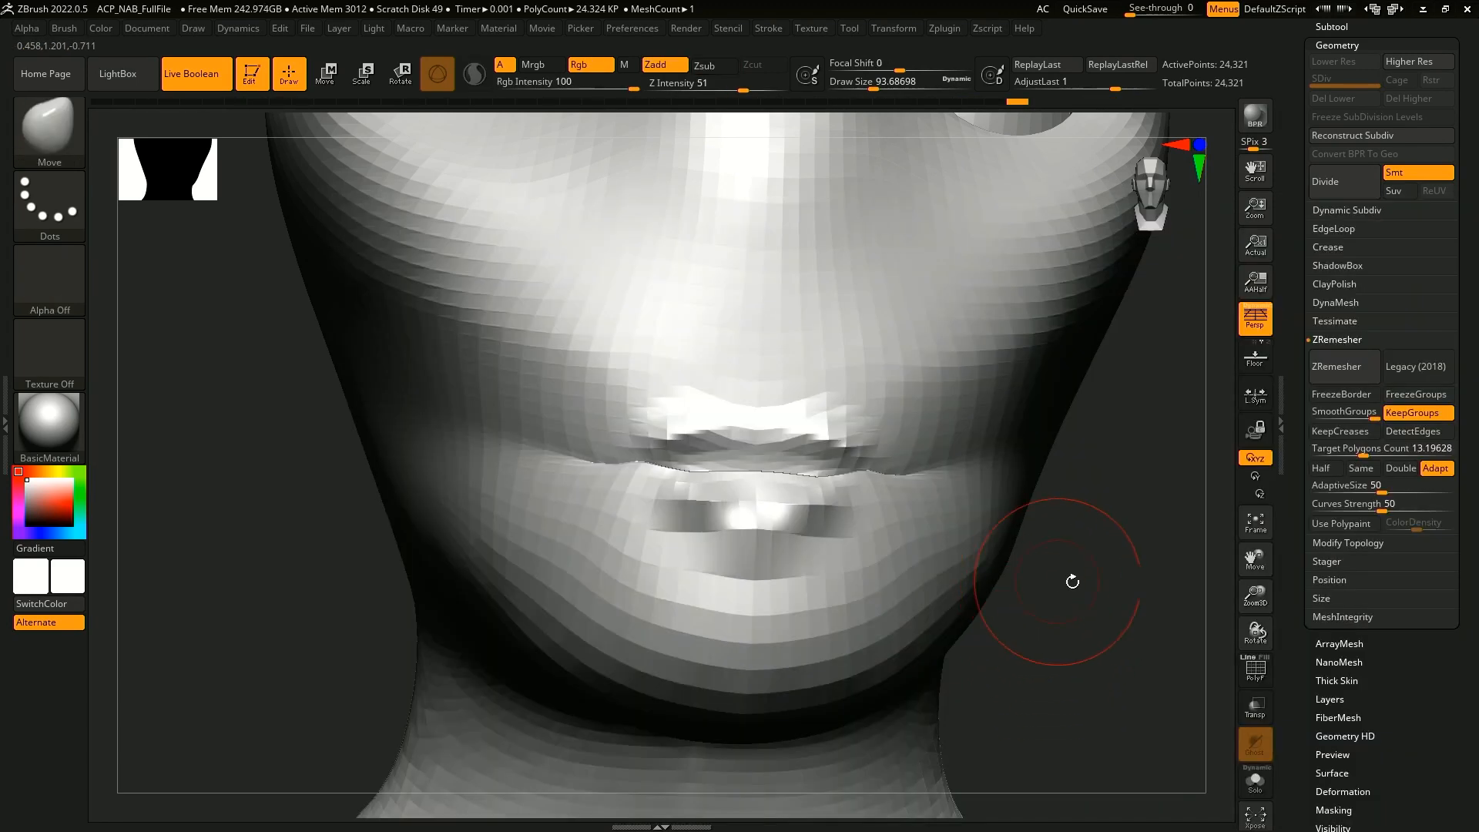
left_click_drag(1073, 581, 1130, 576)
key("space")
mouse_move(795, 429)
left_mouse_down()
mouse_move(784, 422)
mouse_move(824, 436)
mouse_move(778, 424)
left_mouse_up()
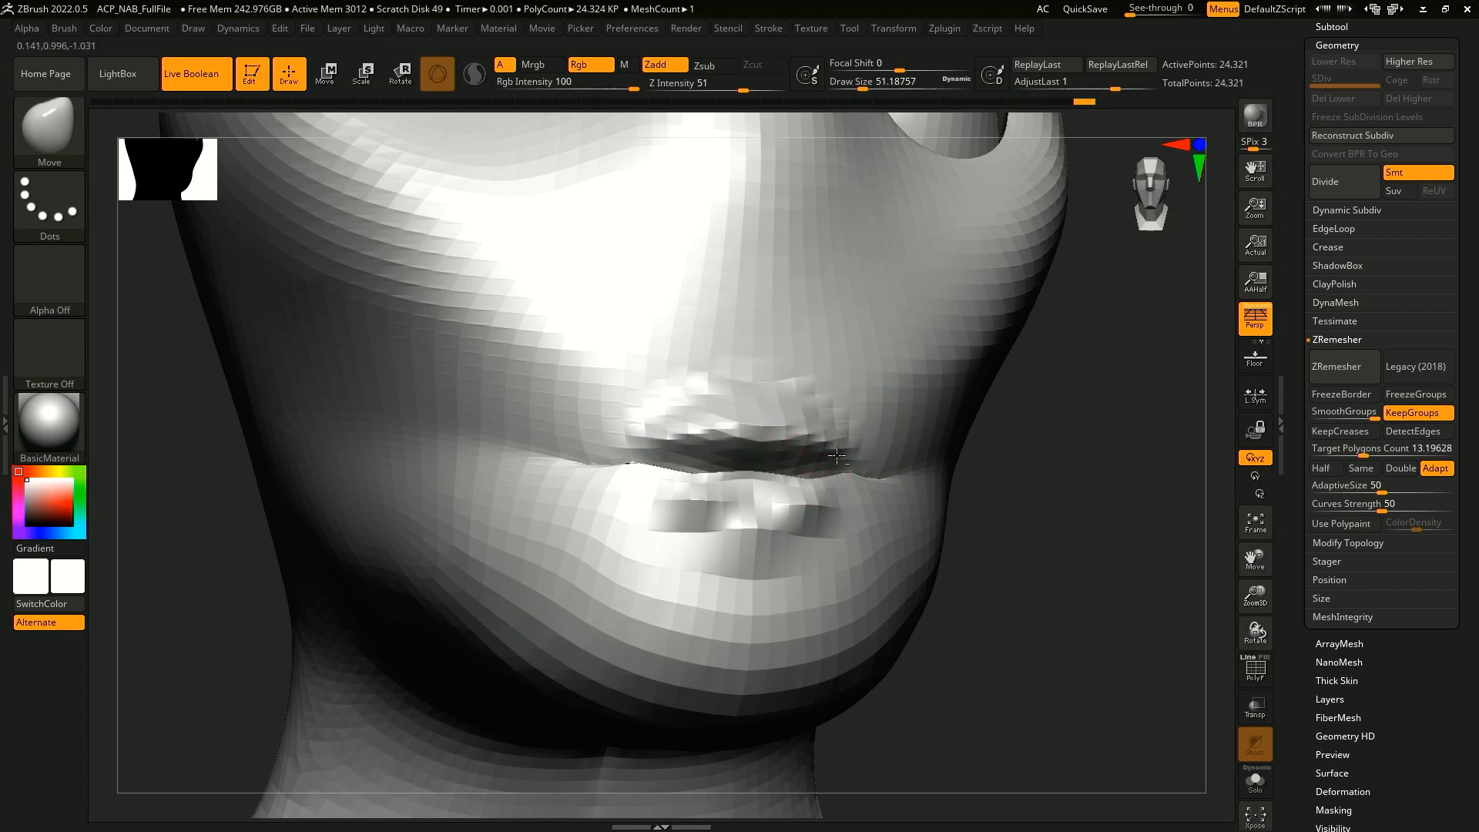
left_click_drag(1078, 505, 963, 489)
left_click_drag(865, 460, 858, 452)
left_click_drag(763, 504, 848, 475)
- Smooth the lower lip and the area beneath it, isolating polygroups for access, and undo the last stroke
left_click_drag(401, 631, 531, 654)
mouse_move(751, 566)
left_mouse_down("shift")
mouse_move(813, 524)
mouse_move(724, 551)
left_mouse_up("shift")
left_click_drag(1014, 578, 1109, 582)
mouse_move(724, 489)
left_mouse_down("shift")
mouse_move(794, 493)
mouse_move(709, 529)
left_mouse_up("shift")
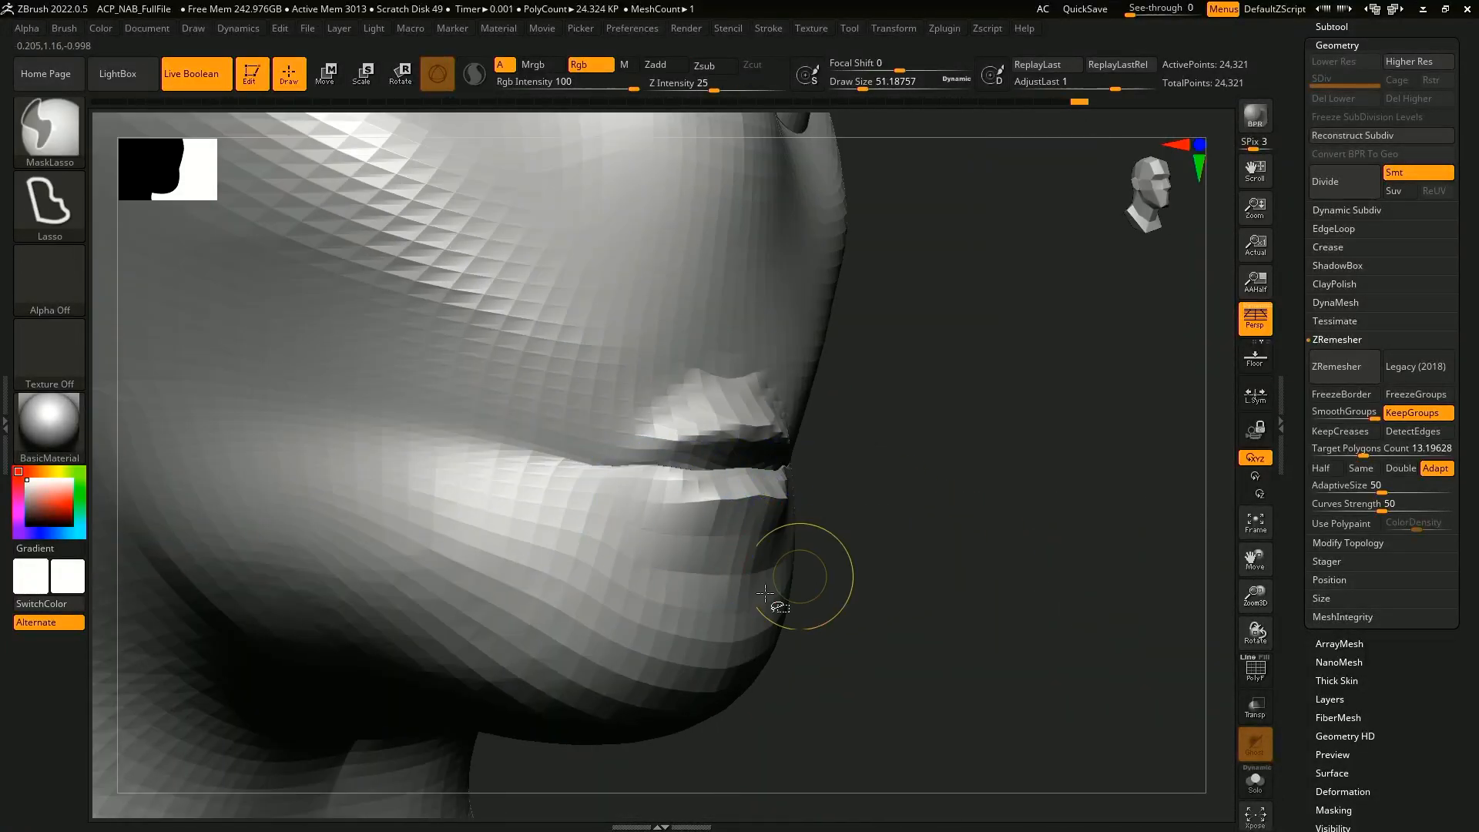
left_click(765, 592, "ctrl+shift")
left_click(774, 463, "ctrl+shift")
mouse_move(1023, 535)
left_mouse_down()
mouse_move(995, 499)
mouse_move(985, 568)
mouse_move(952, 544)
left_mouse_up()
mouse_move(761, 497)
left_mouse_down("shift")
mouse_move(759, 484)
mouse_move(749, 517)
mouse_move(769, 524)
left_mouse_up("shift")
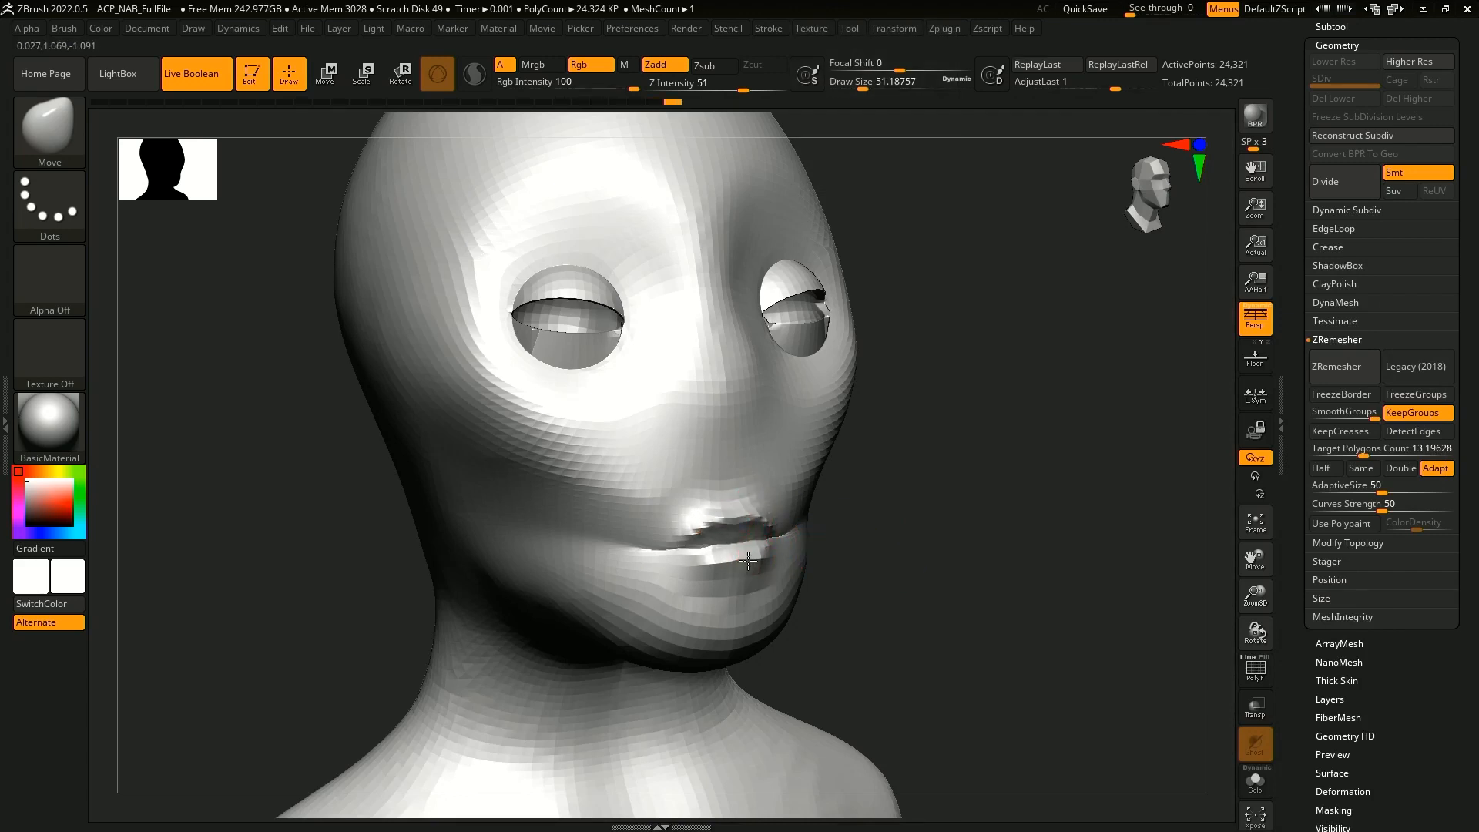
left_click_drag(894, 569, 829, 568)
key("ctrl+z")
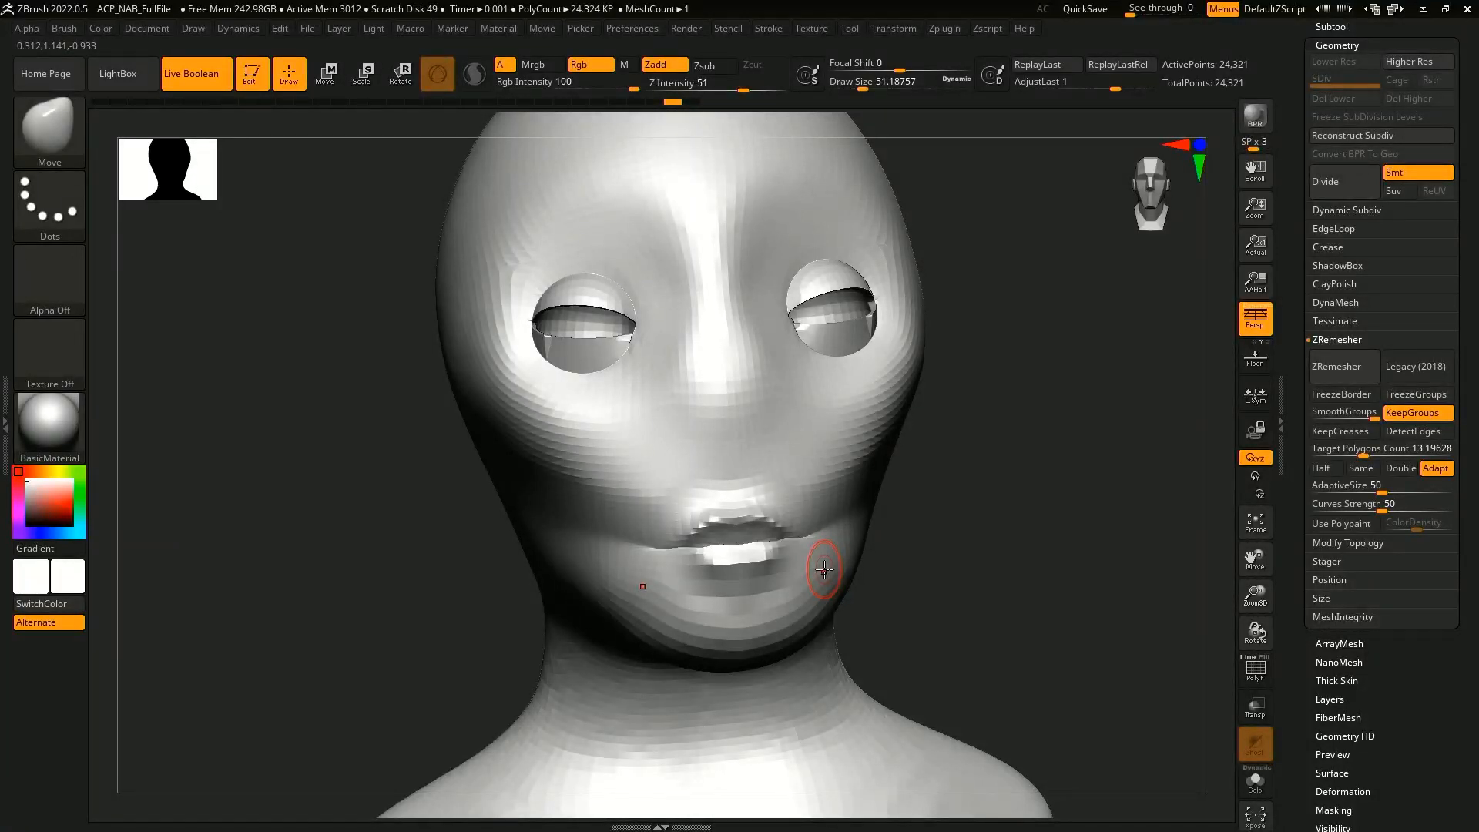
- Switch to the ACP_NAB_FleshingOut_2 tool and examine the fleshed-out bust from the front and three-quarter angles
left_click_drag(937, 580, 955, 566)
left_click_drag(1297, 77, 1301, 251)
left_click(1334, 300)
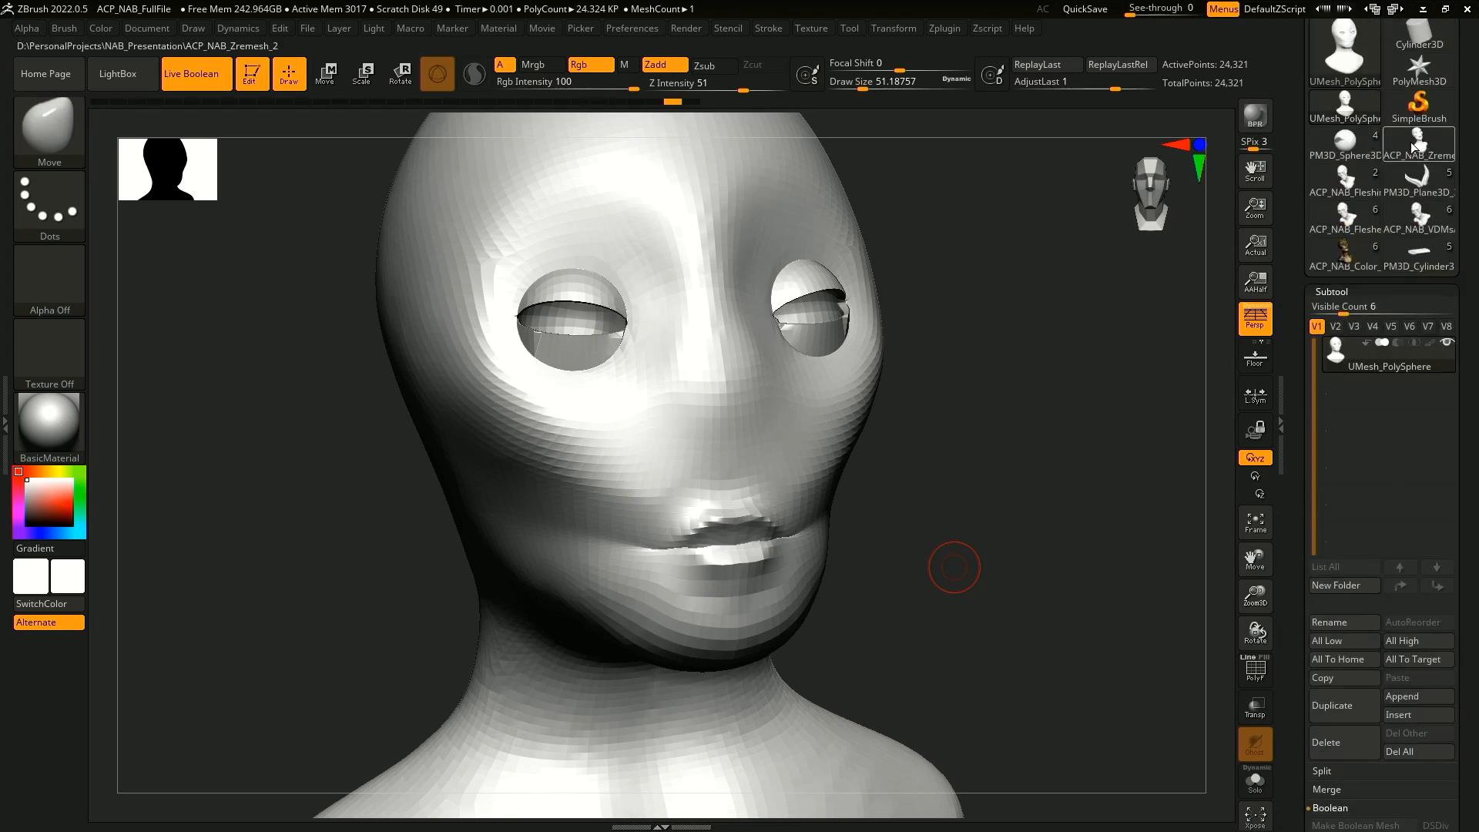
left_click(1359, 179)
left_click(1399, 142)
left_click(1365, 168)
left_click_drag(978, 556, 1102, 501, "alt")
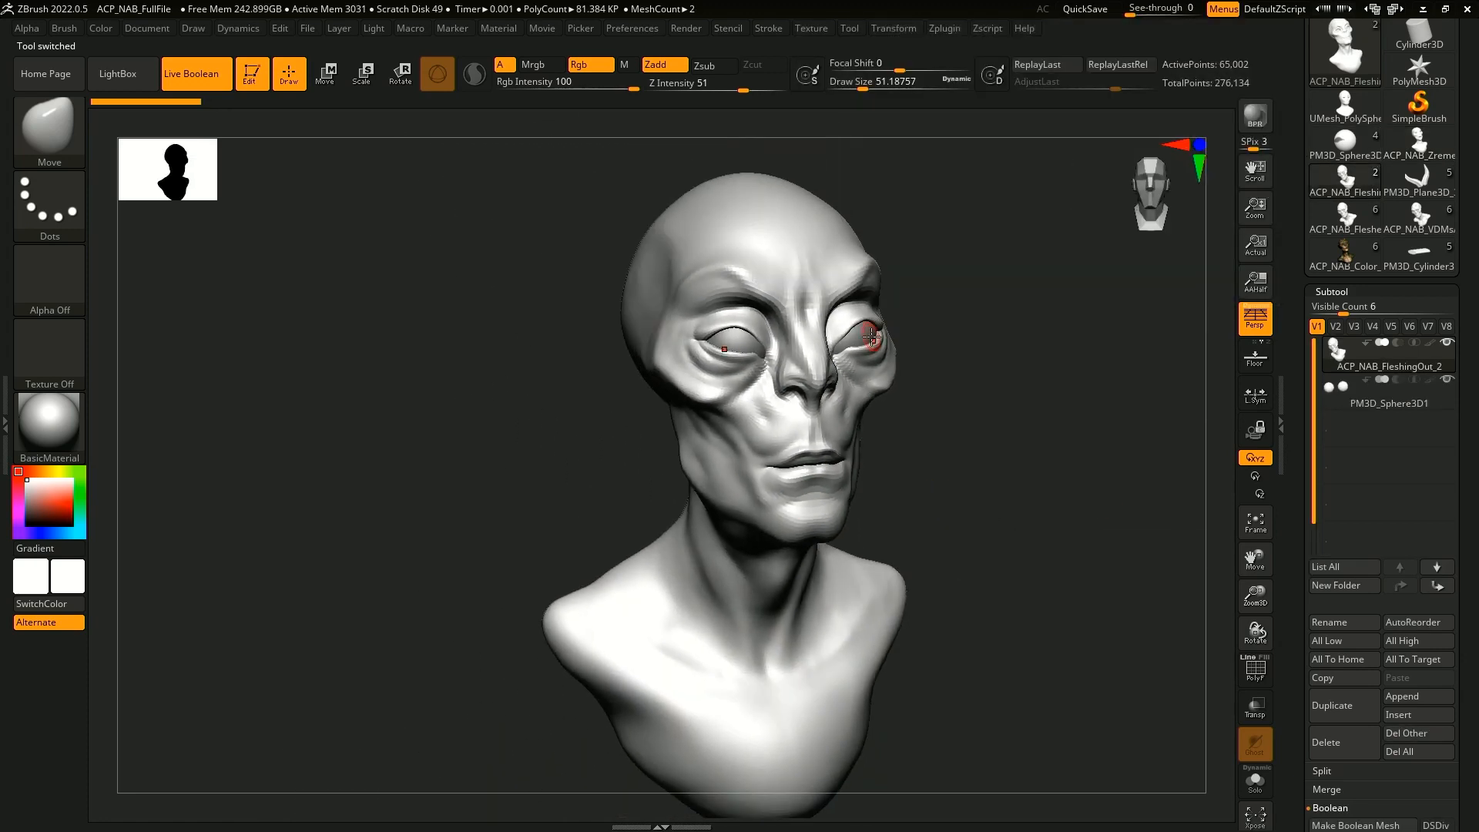
left_click_drag(925, 492, 889, 463)
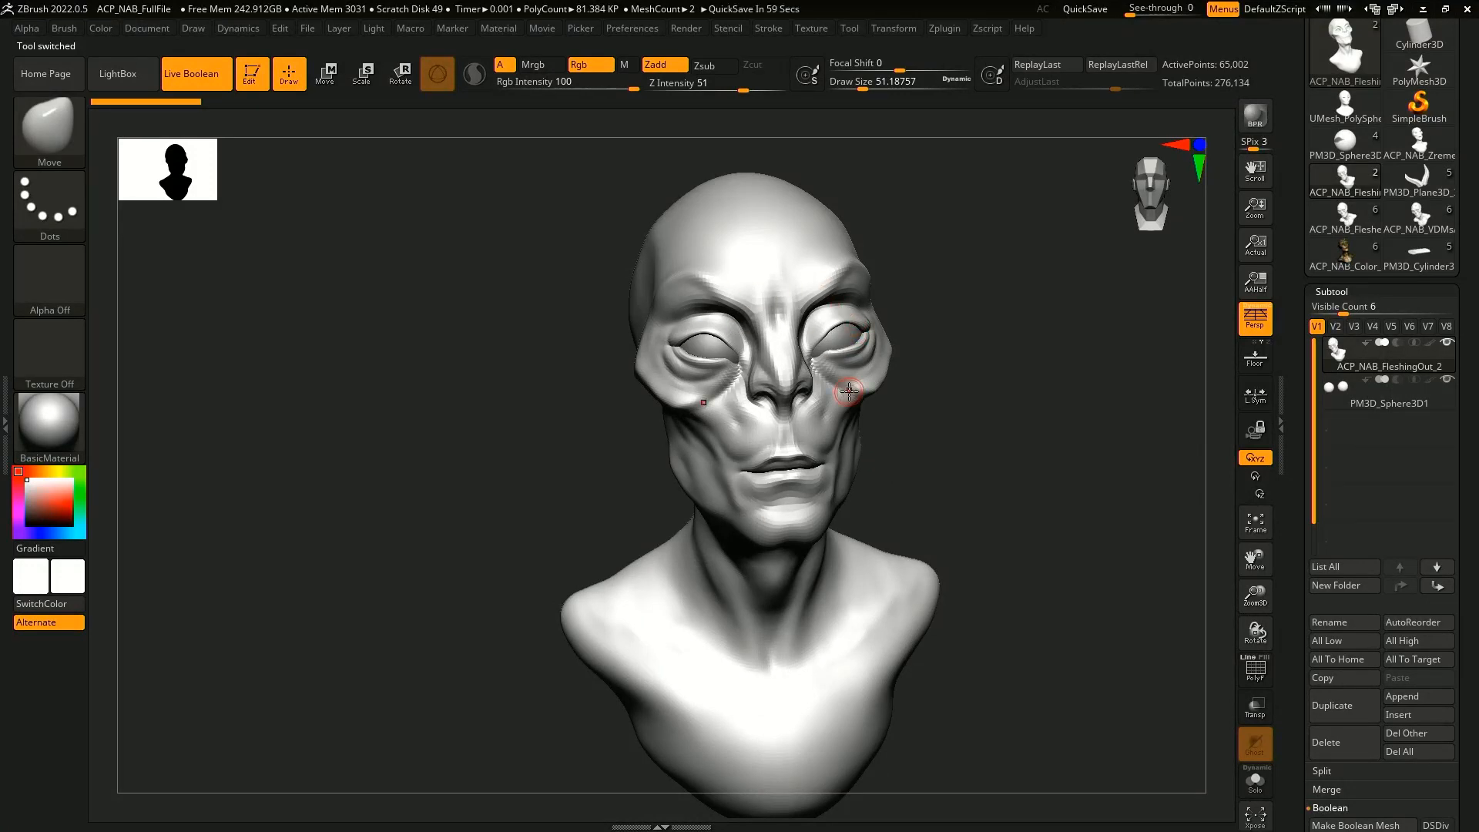
left_click_drag(897, 412, 972, 452)
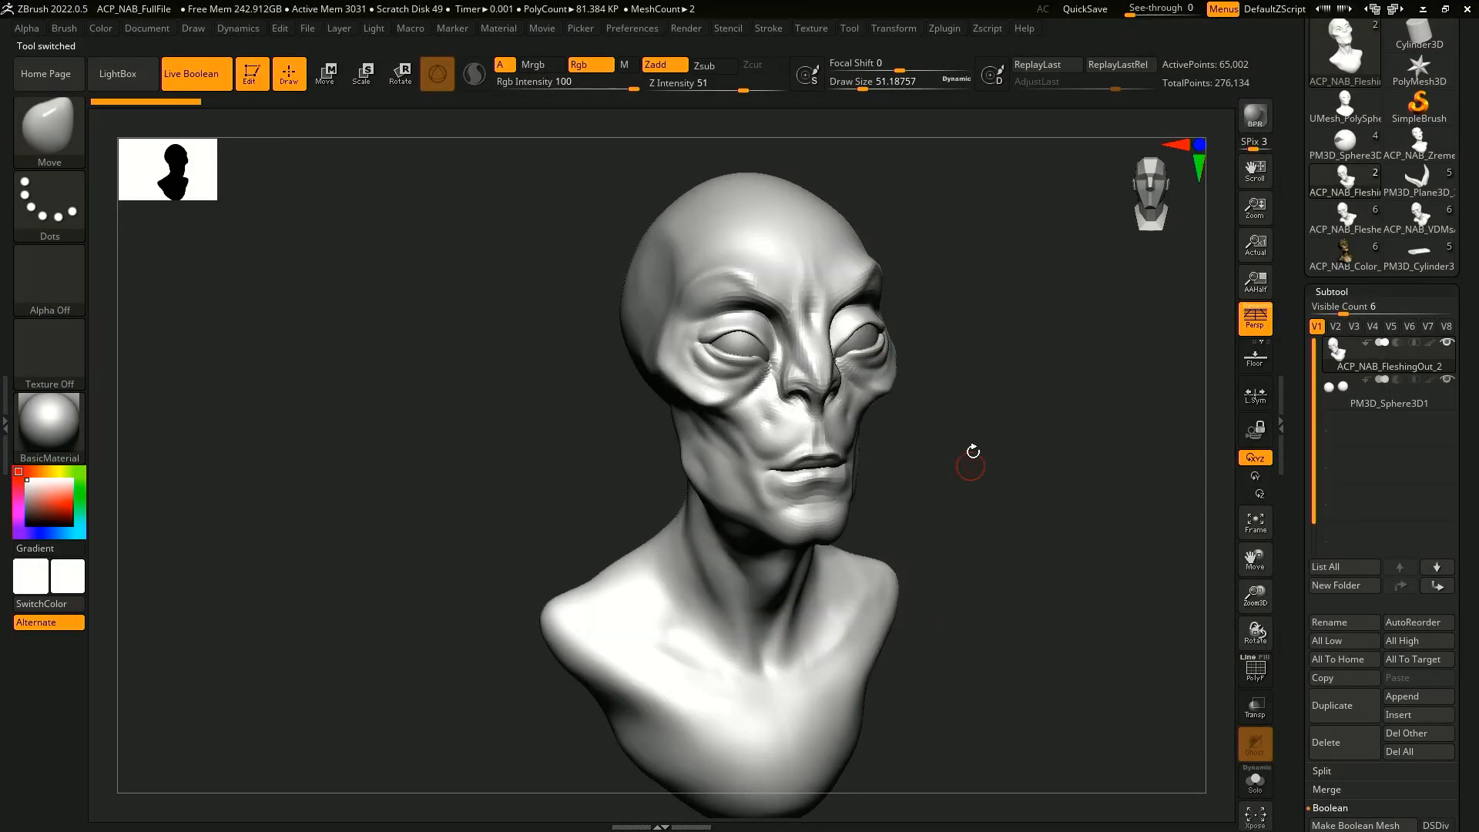
- Try ClayBuildup strokes on the brow and forehead at Z Intensity 20, and undo them
key("b")
key("c")
key("b")
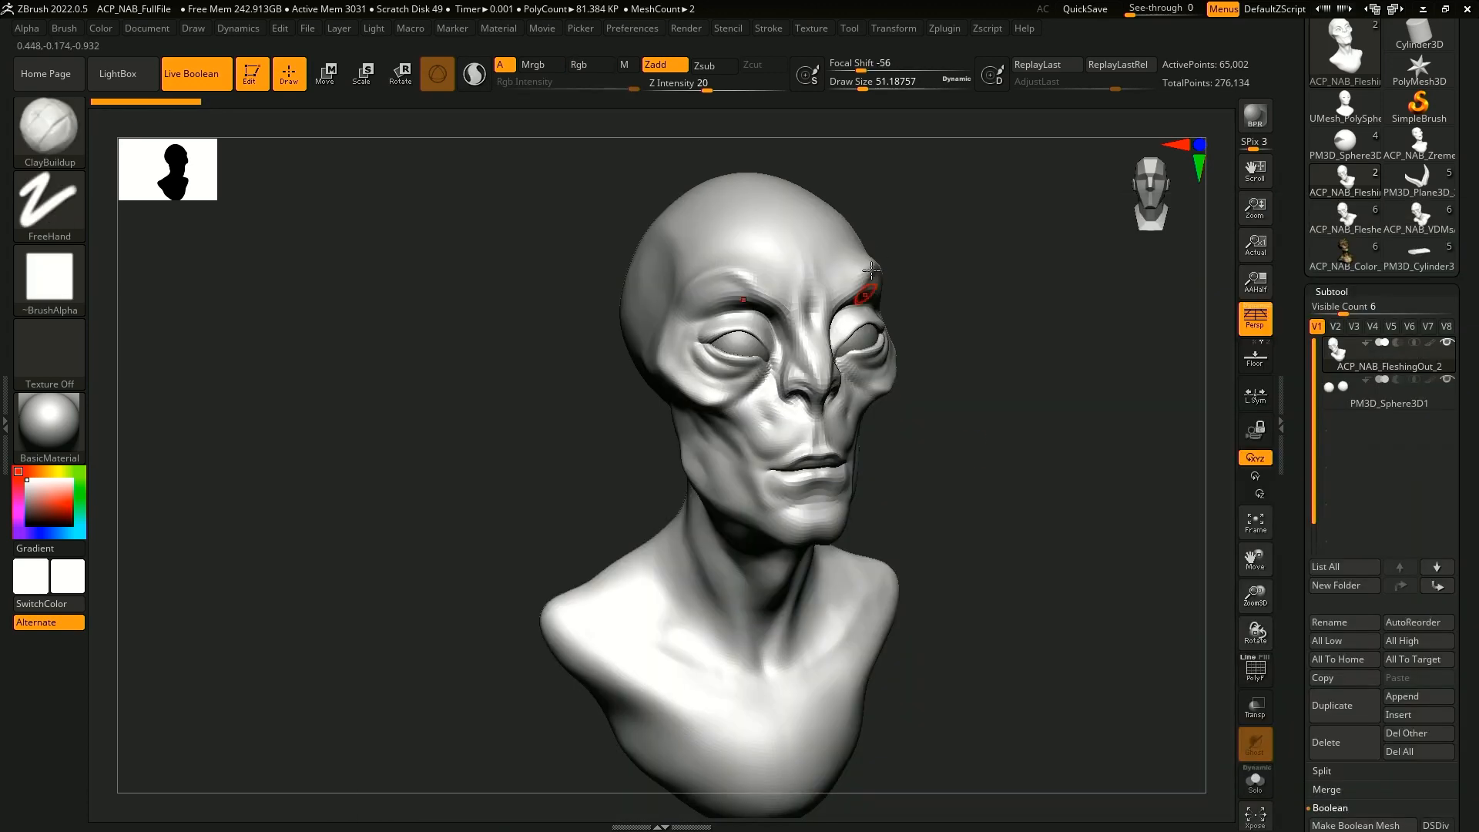
left_click_drag(924, 254, 955, 254)
key("space")
left_click(915, 239)
mouse_move(749, 214)
left_mouse_down()
mouse_move(789, 236)
mouse_move(778, 202)
left_mouse_up()
key("ctrl+z")
key("ctrl+z")
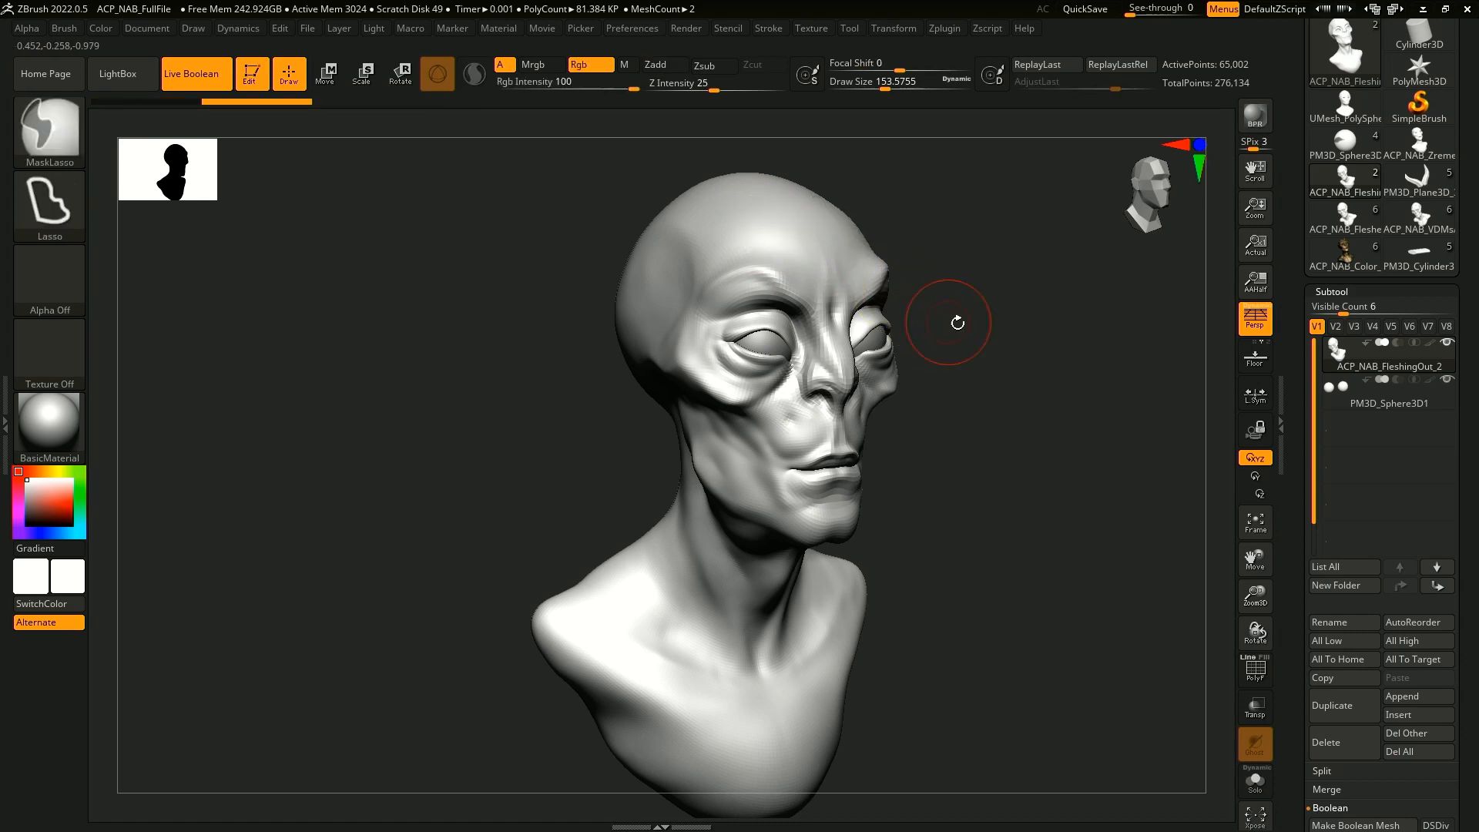
- Try broad DamStandard strokes on the shoulder and cheek with a draw size of up to about 239, and undo them
mouse_move(953, 321)
left_mouse_down()
mouse_move(932, 381)
mouse_move(953, 404)
left_mouse_up()
key("b")
key("d")
key("s")
mouse_move(660, 573)
left_mouse_down()
mouse_move(710, 733)
mouse_move(732, 616)
left_mouse_up()
key("ctrl+z")
key("space")
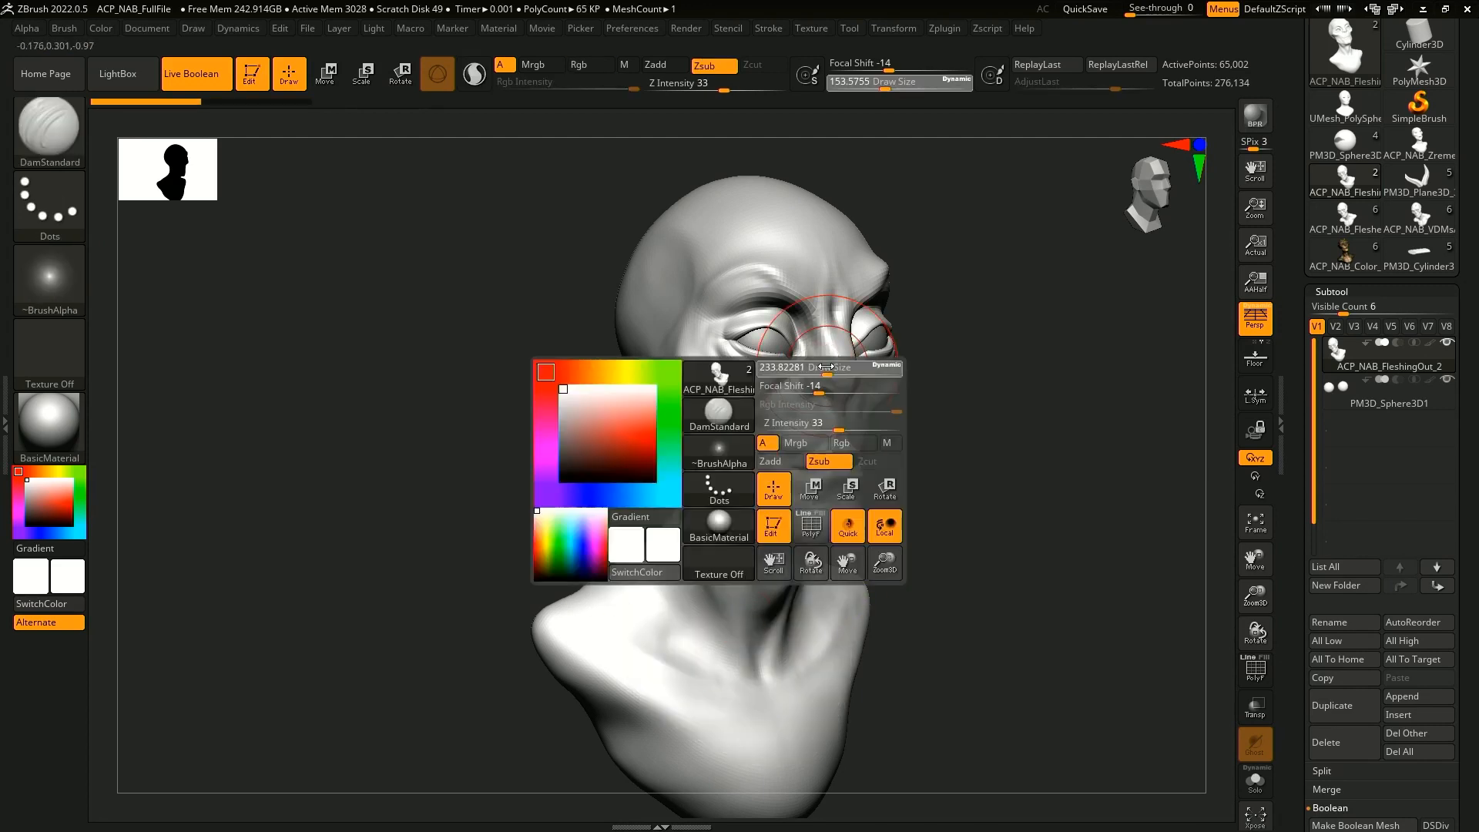
left_click_drag(927, 400, 929, 440, "alt")
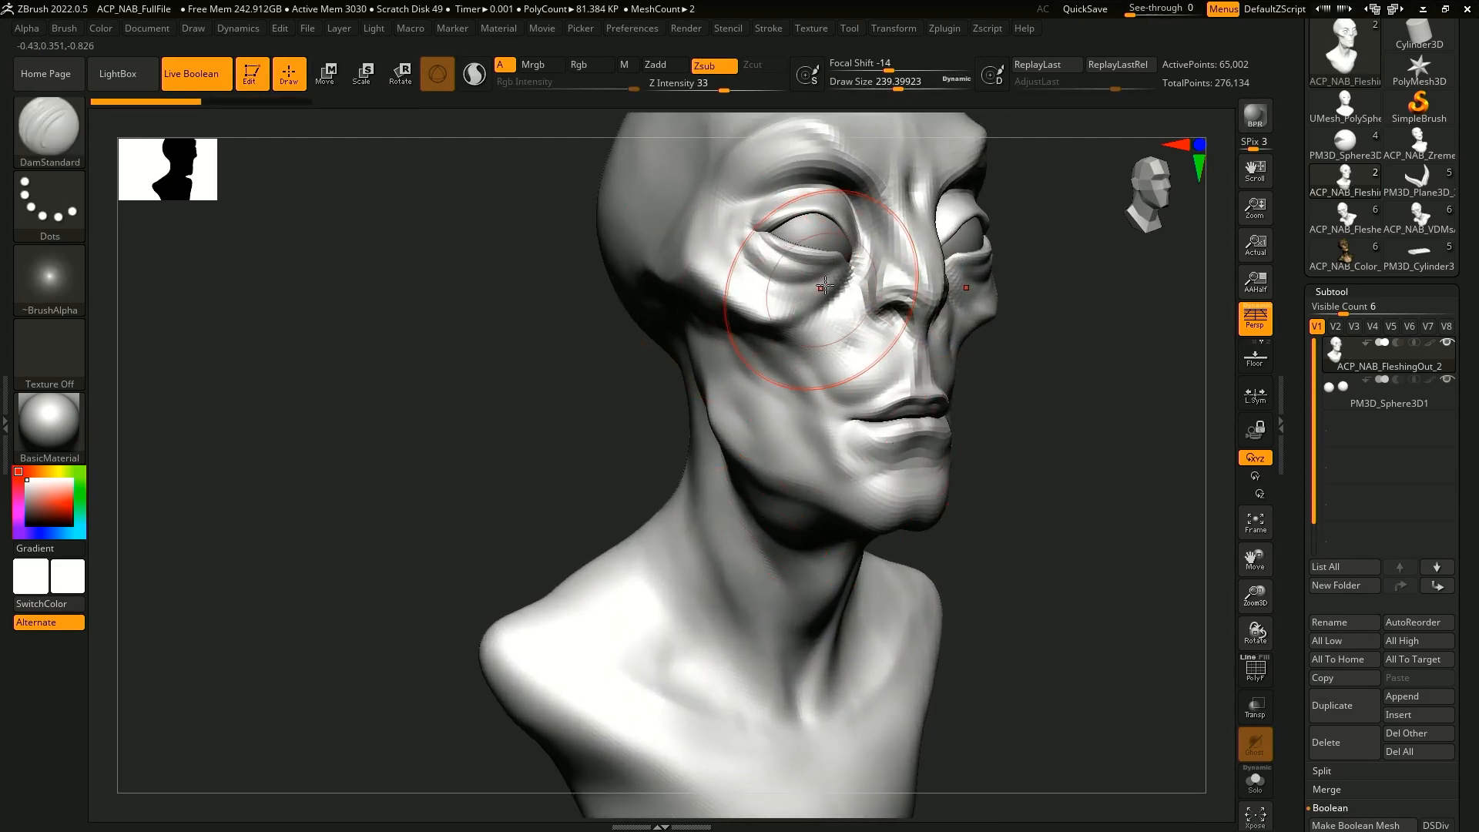
mouse_move(1005, 386)
left_mouse_down()
mouse_move(1016, 423)
mouse_move(889, 397)
left_mouse_up()
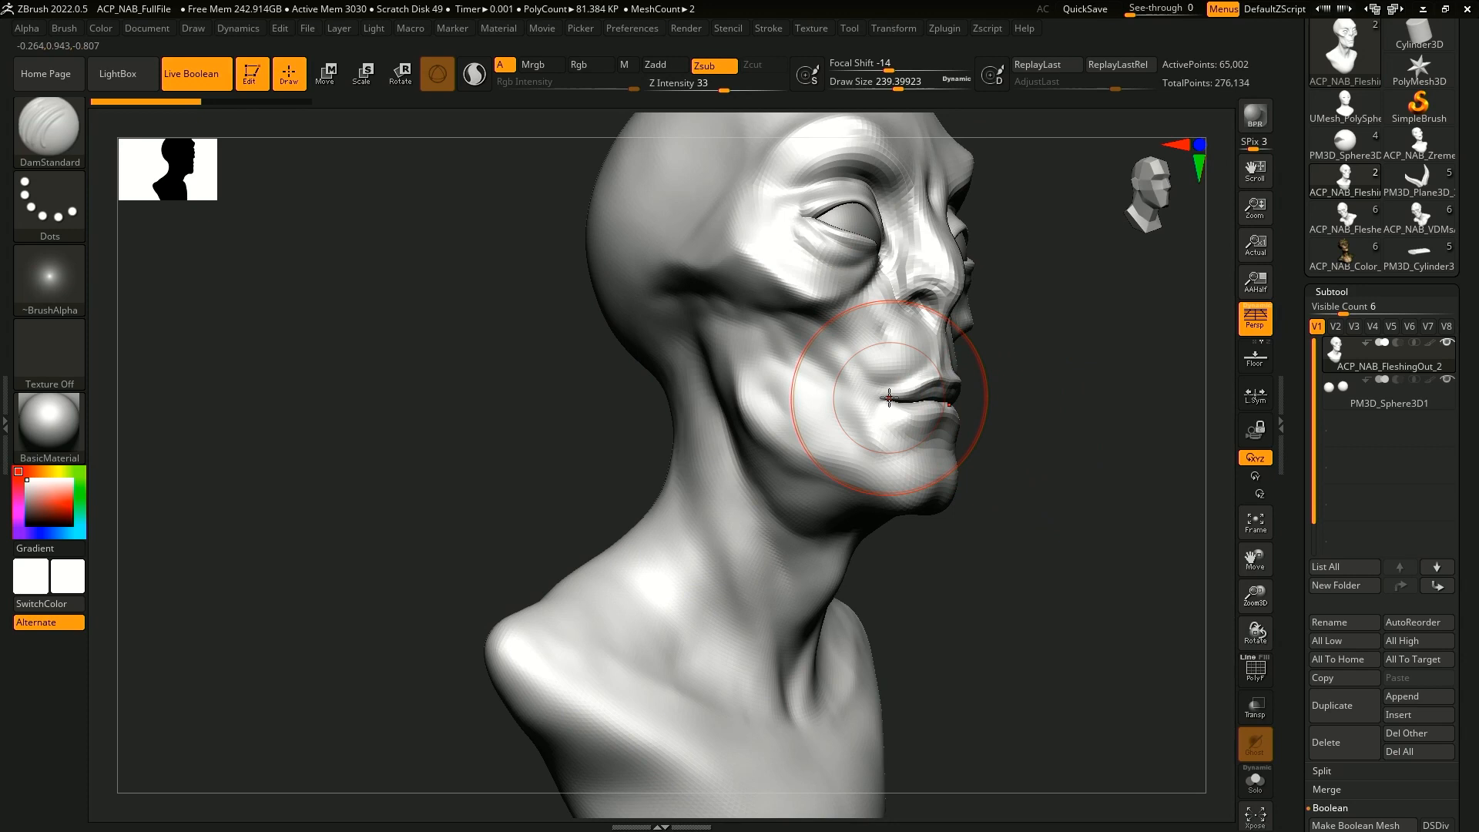
mouse_move(756, 263)
left_mouse_down()
mouse_move(840, 305)
mouse_move(766, 270)
mouse_move(801, 288)
left_mouse_up()
mouse_move(1036, 393)
left_mouse_down()
mouse_move(1000, 469)
mouse_move(925, 451)
left_mouse_up()
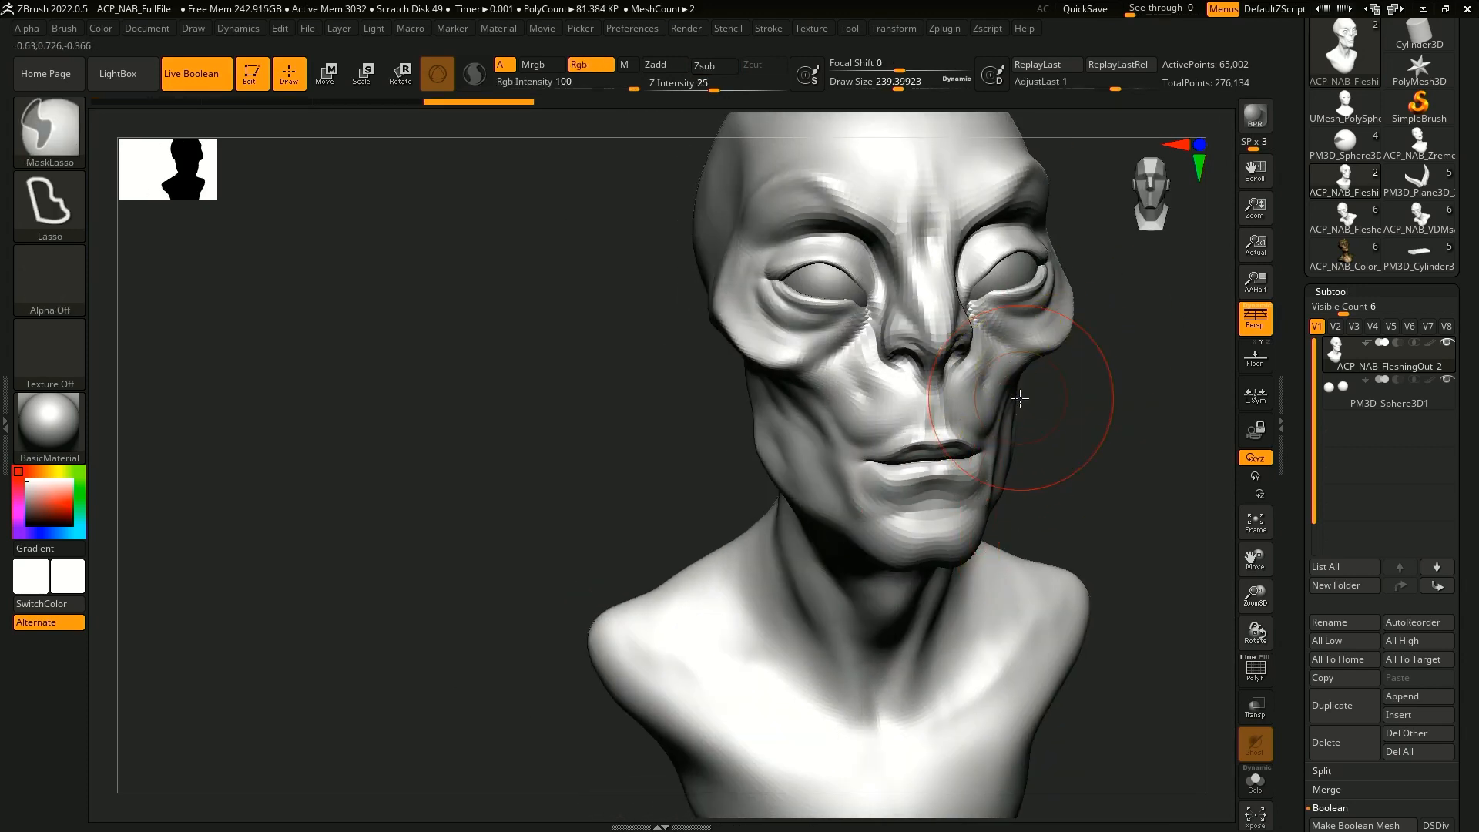
key("ctrl+z")
key("ctrl+z")
key("ctrl+z")
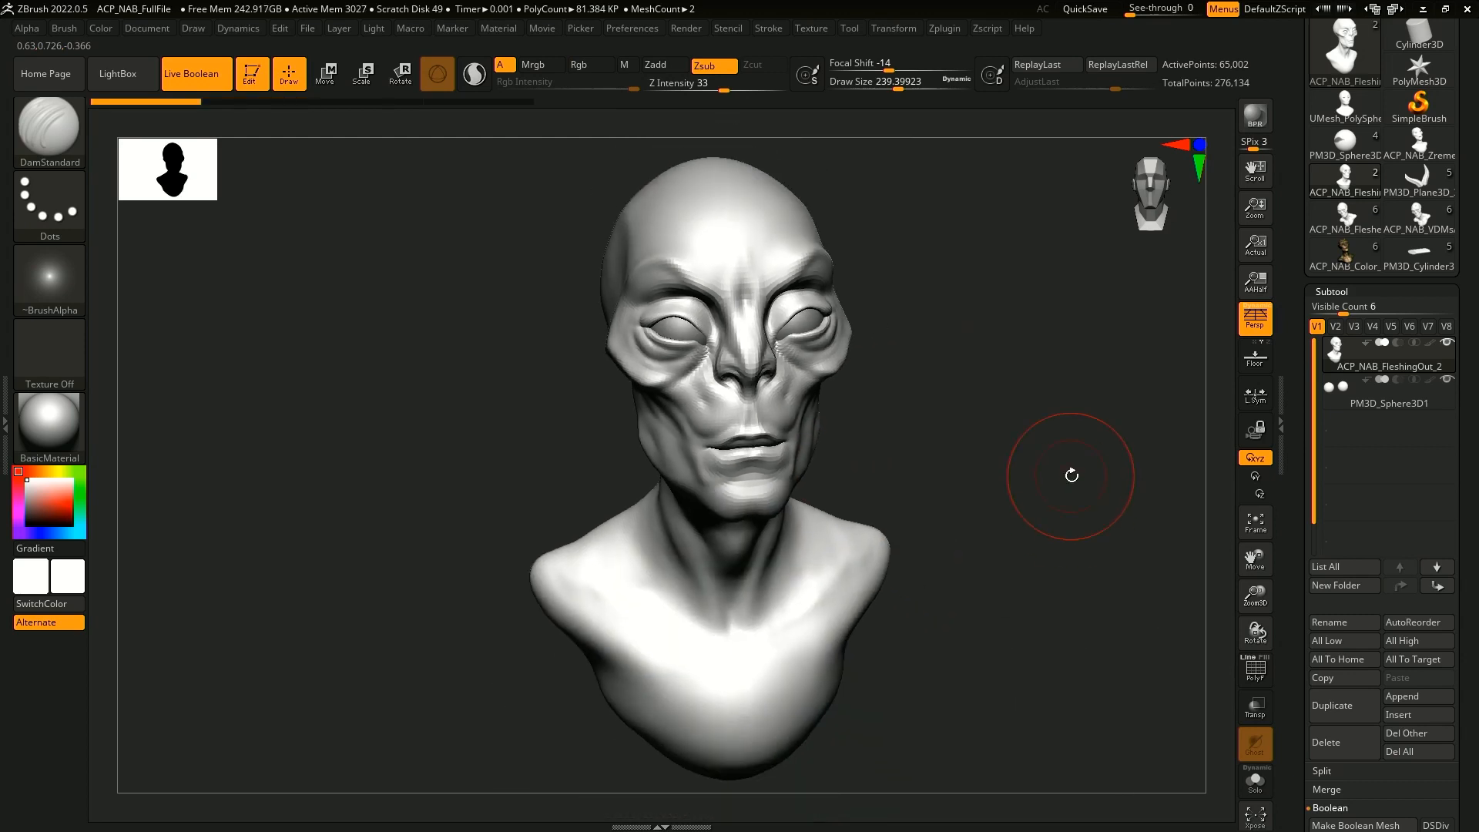
left_click_drag(1071, 475, 1020, 497)
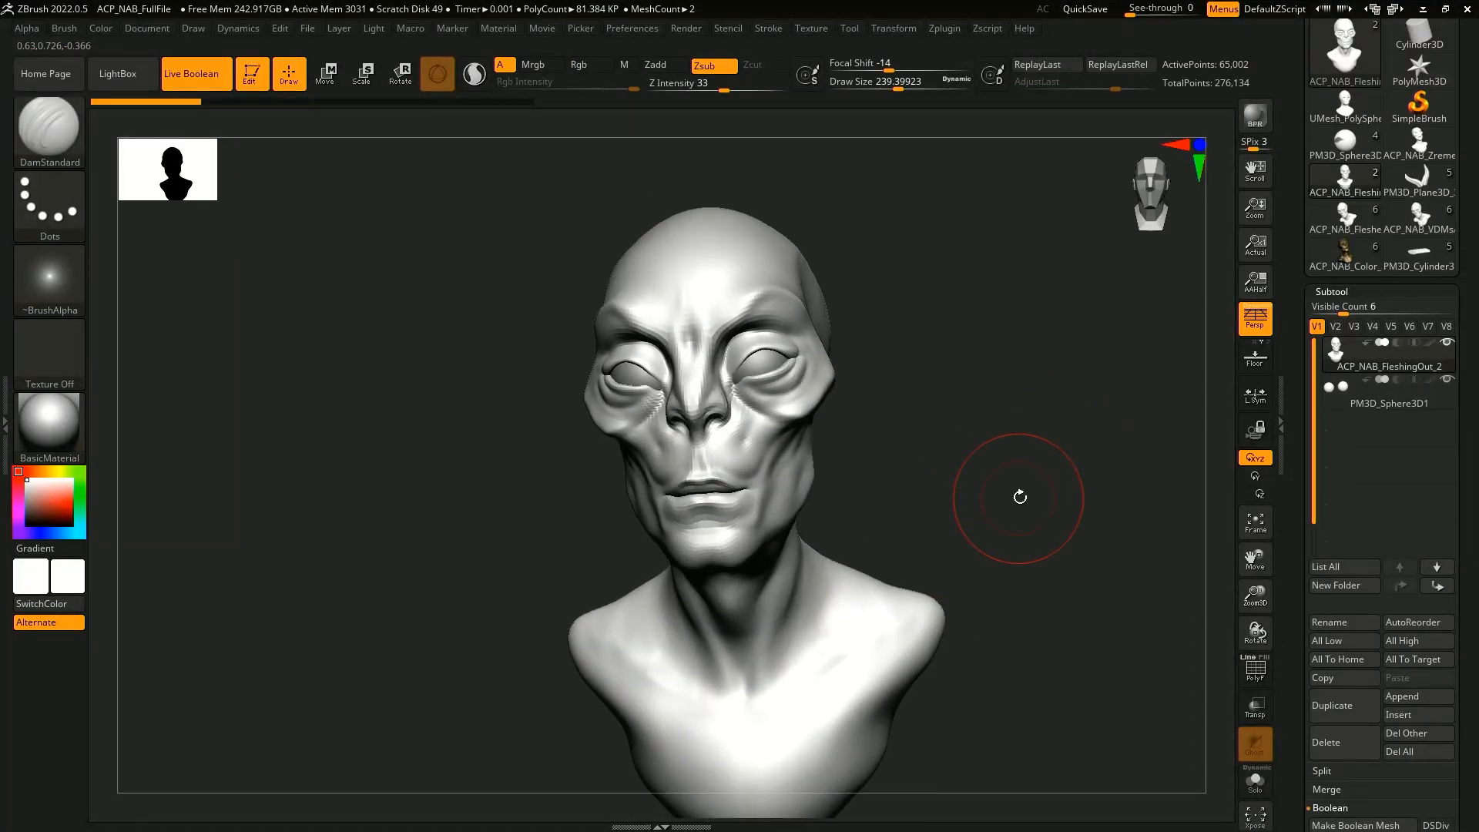
left_click(1337, 290)
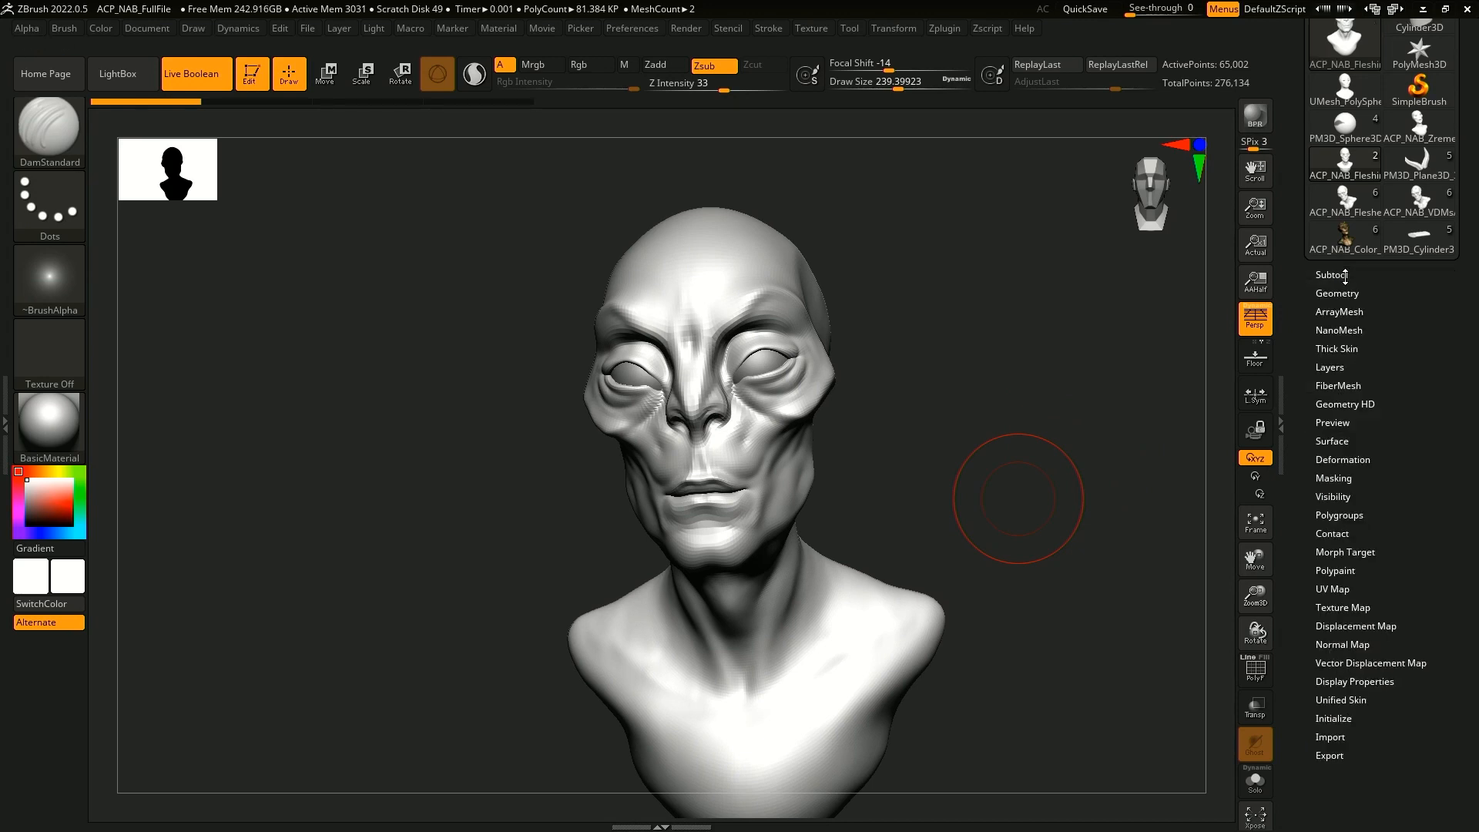
left_click_drag(1041, 485, 803, 378)
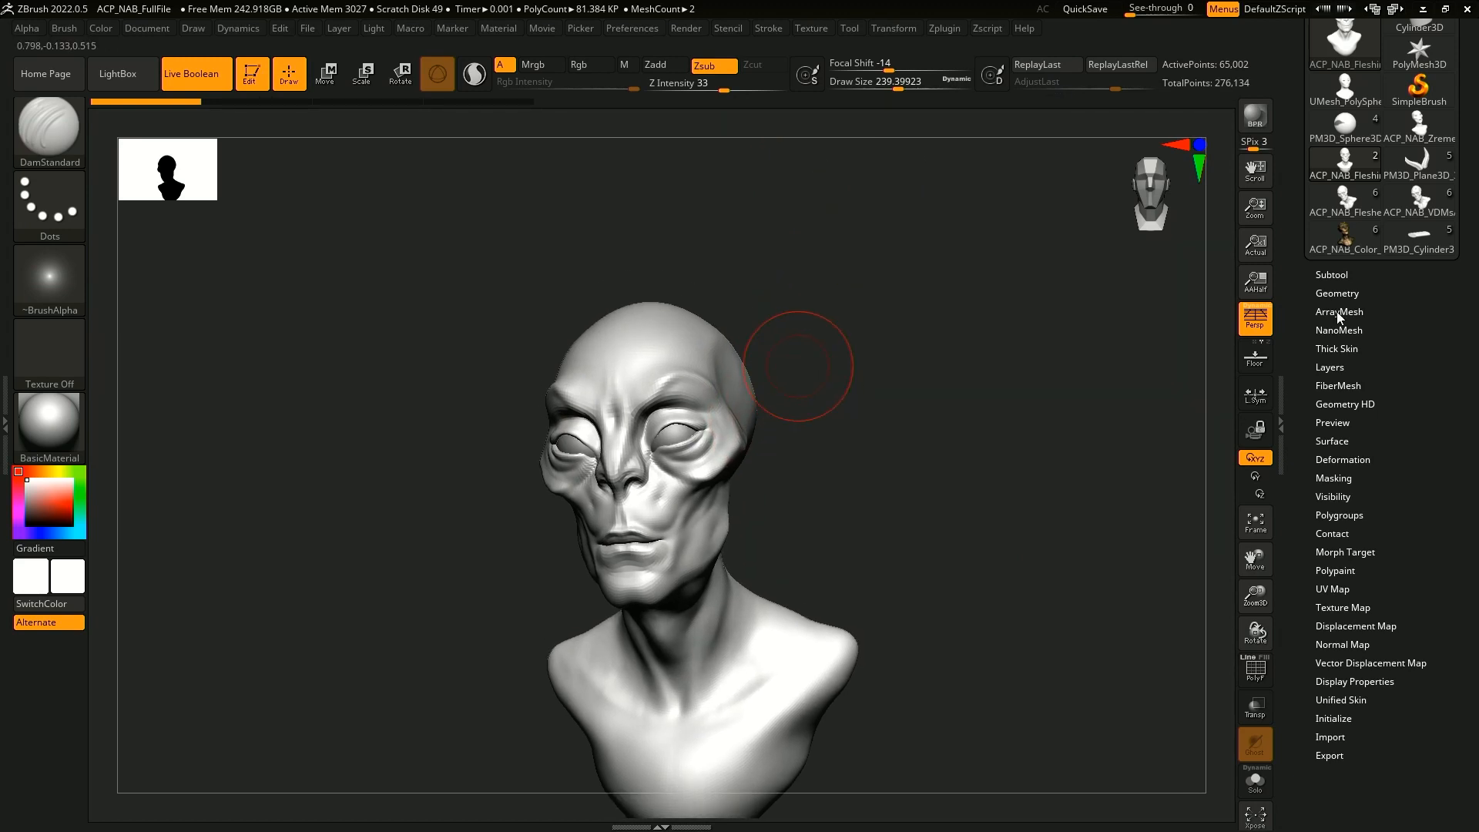
left_click(1357, 293)
left_click(1356, 241)
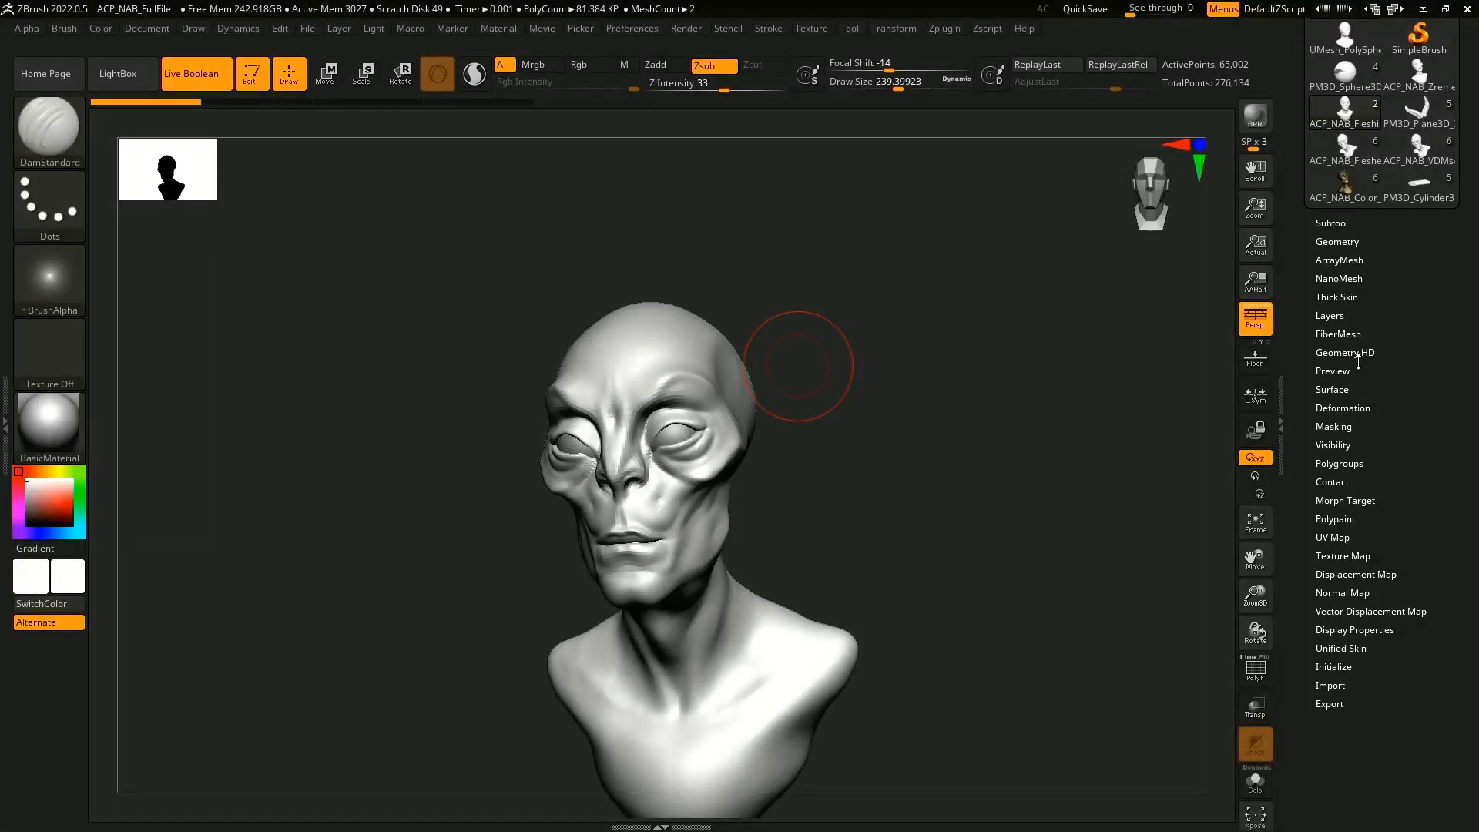
- Append a Sphere3D as a new subtool and hide it
left_click(1340, 222)
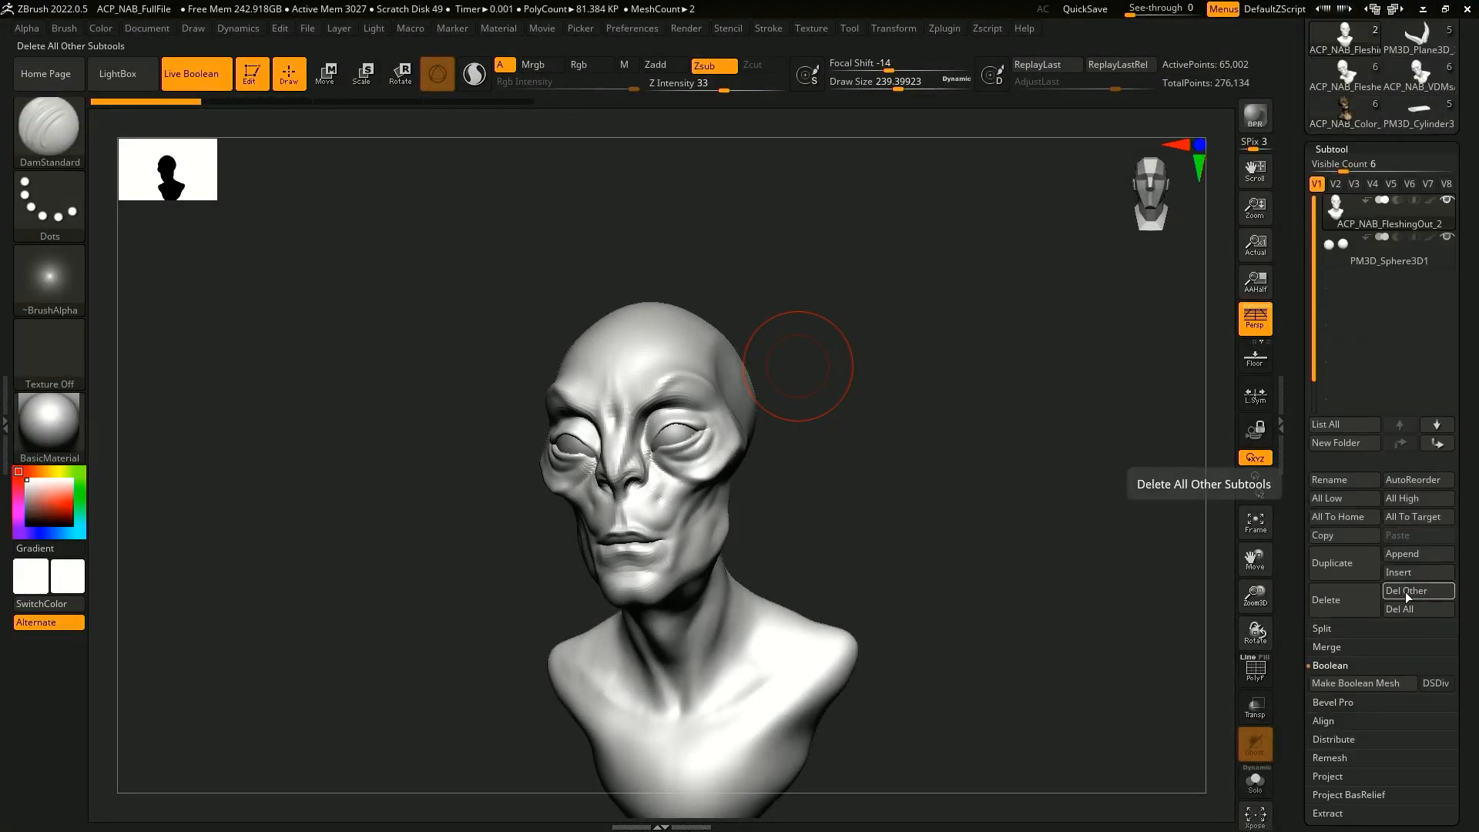
left_click(1402, 554)
left_click(664, 536)
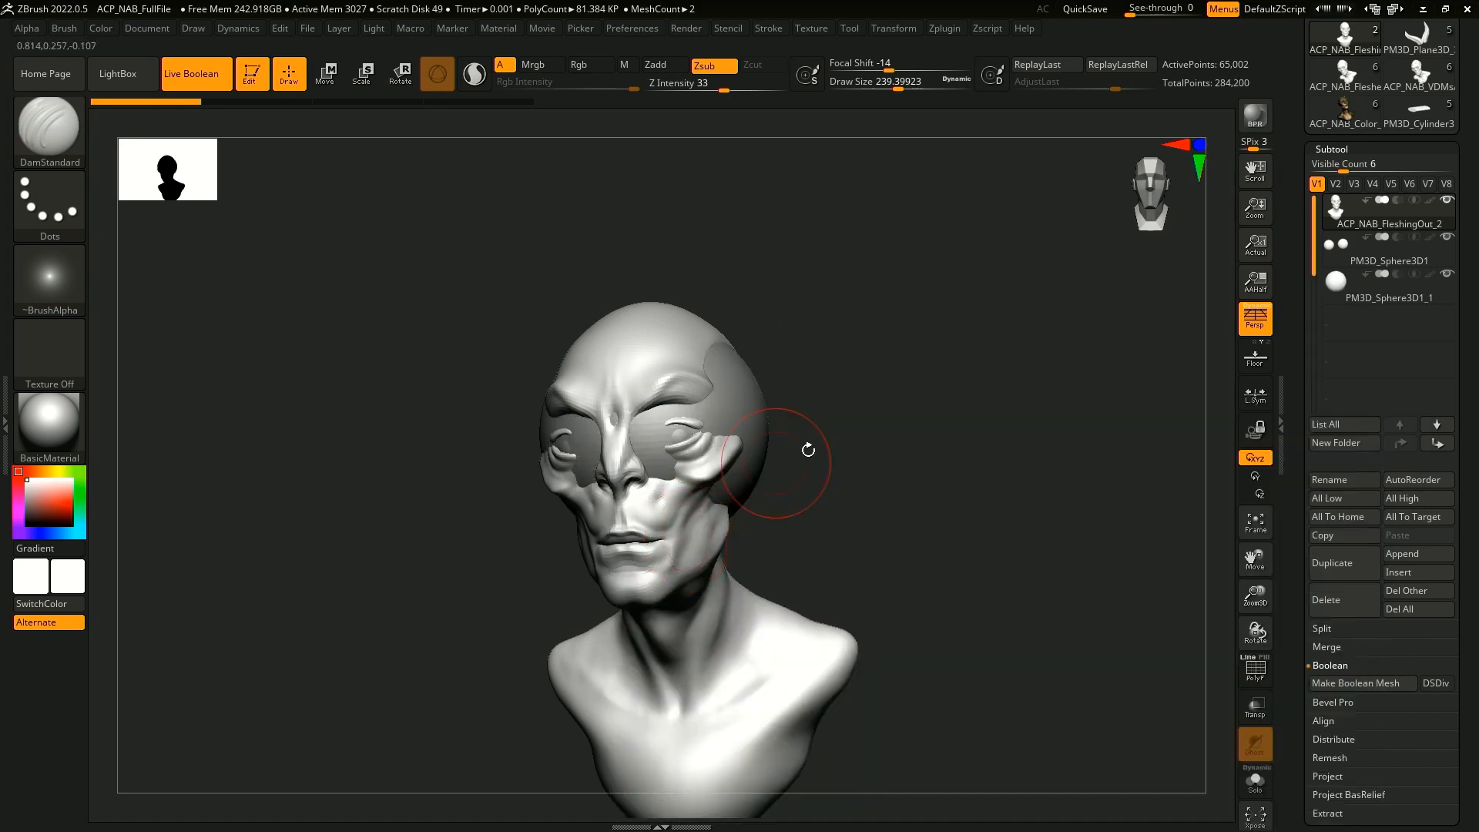
left_click(1447, 276)
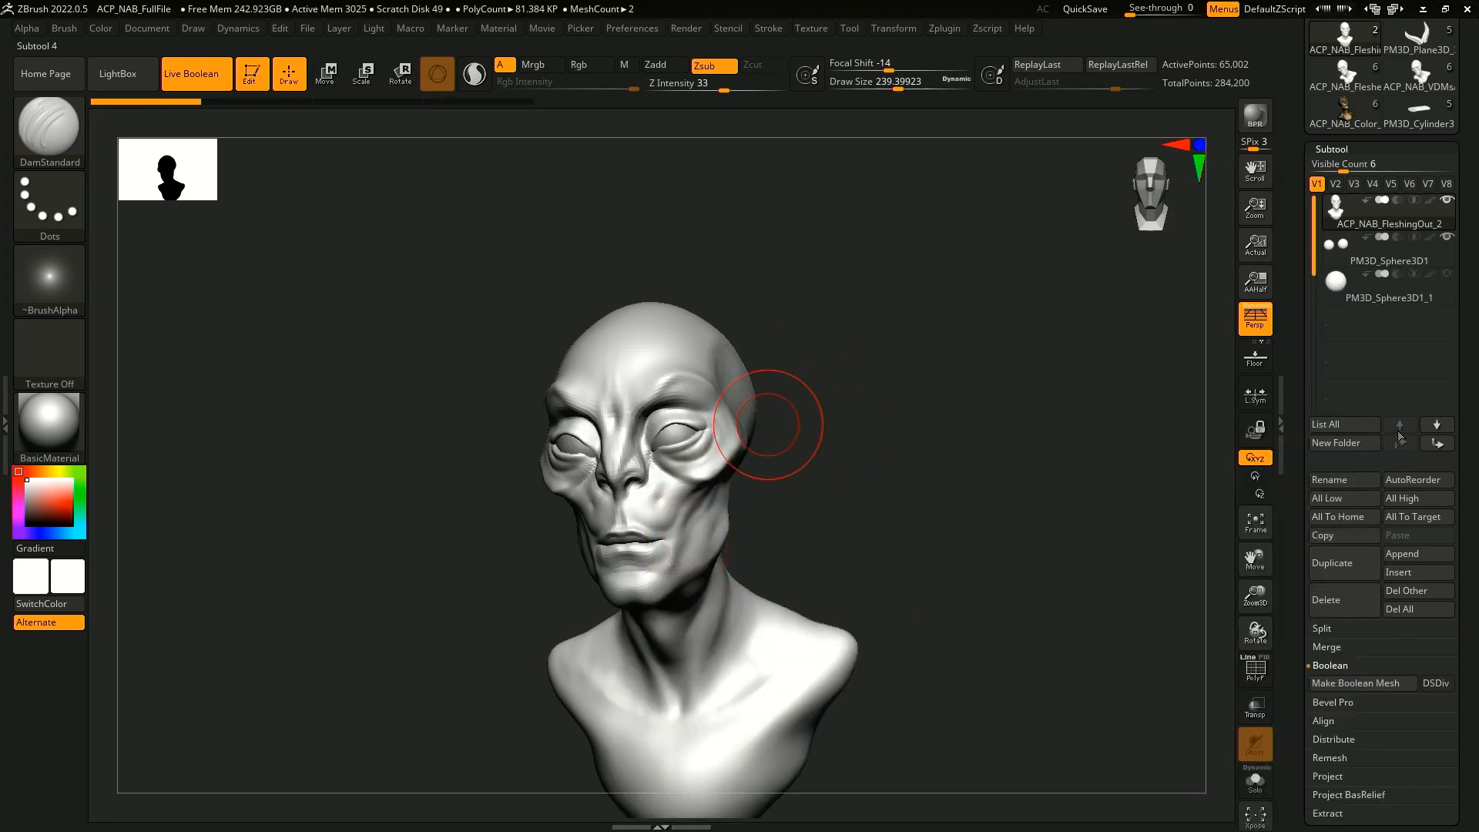
- Append a Cylinder3D as a new subtool and make it the active one
left_click(1401, 554)
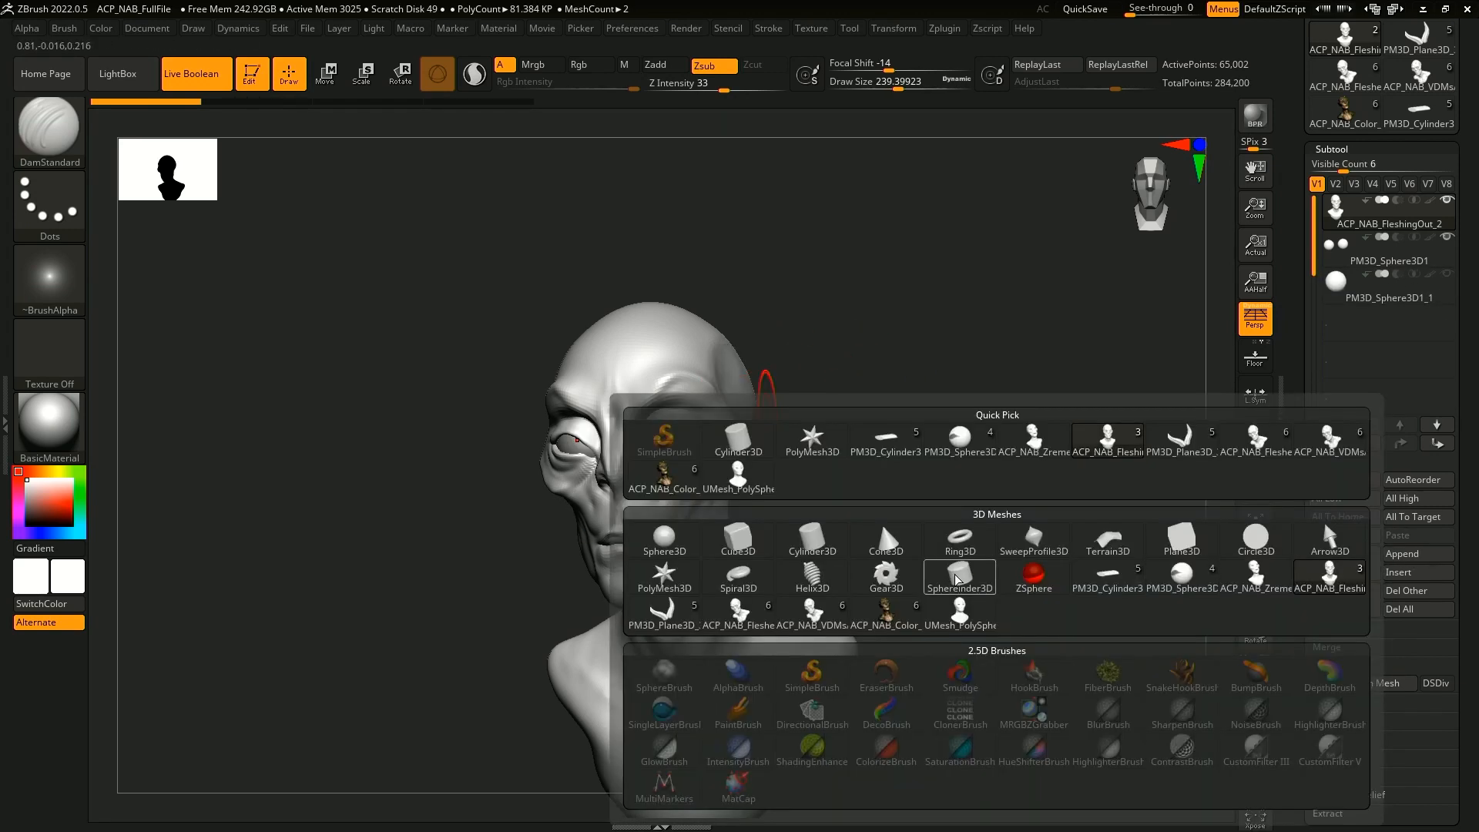
left_click(805, 539)
left_click(713, 320, "alt")
left_click_drag(887, 385, 977, 416)
- Scale the cylinder down into a short, flat disc and raise it above the head
key("e")
left_click_drag(698, 433, 690, 473)
left_click_drag(692, 336, 692, 169)
left_click_drag(806, 238, 864, 425, "alt")
left_click_drag(752, 460, 751, 425)
left_click_drag(749, 359, 749, 342)
mouse_move(878, 371)
left_mouse_down()
mouse_move(788, 401)
mouse_move(847, 392)
mouse_move(881, 442)
mouse_move(774, 319)
left_mouse_up()
- Switch to the Move brush and turn the cylinder into a NanoMesh instance with the Create Instance Subtool macro
key("b")
key("m")
key("v")
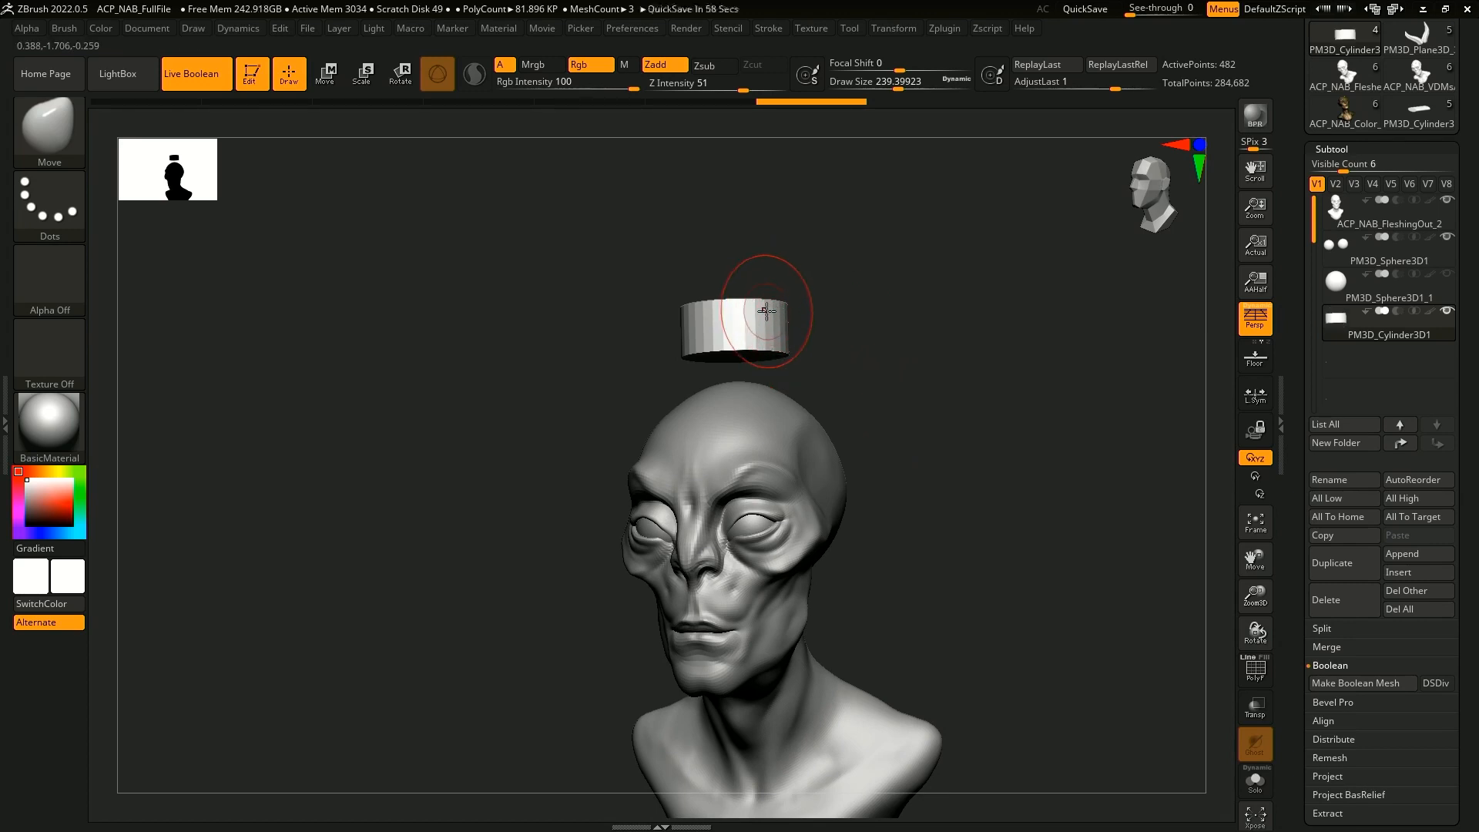
right_click_drag(765, 310, 754, 336, "alt")
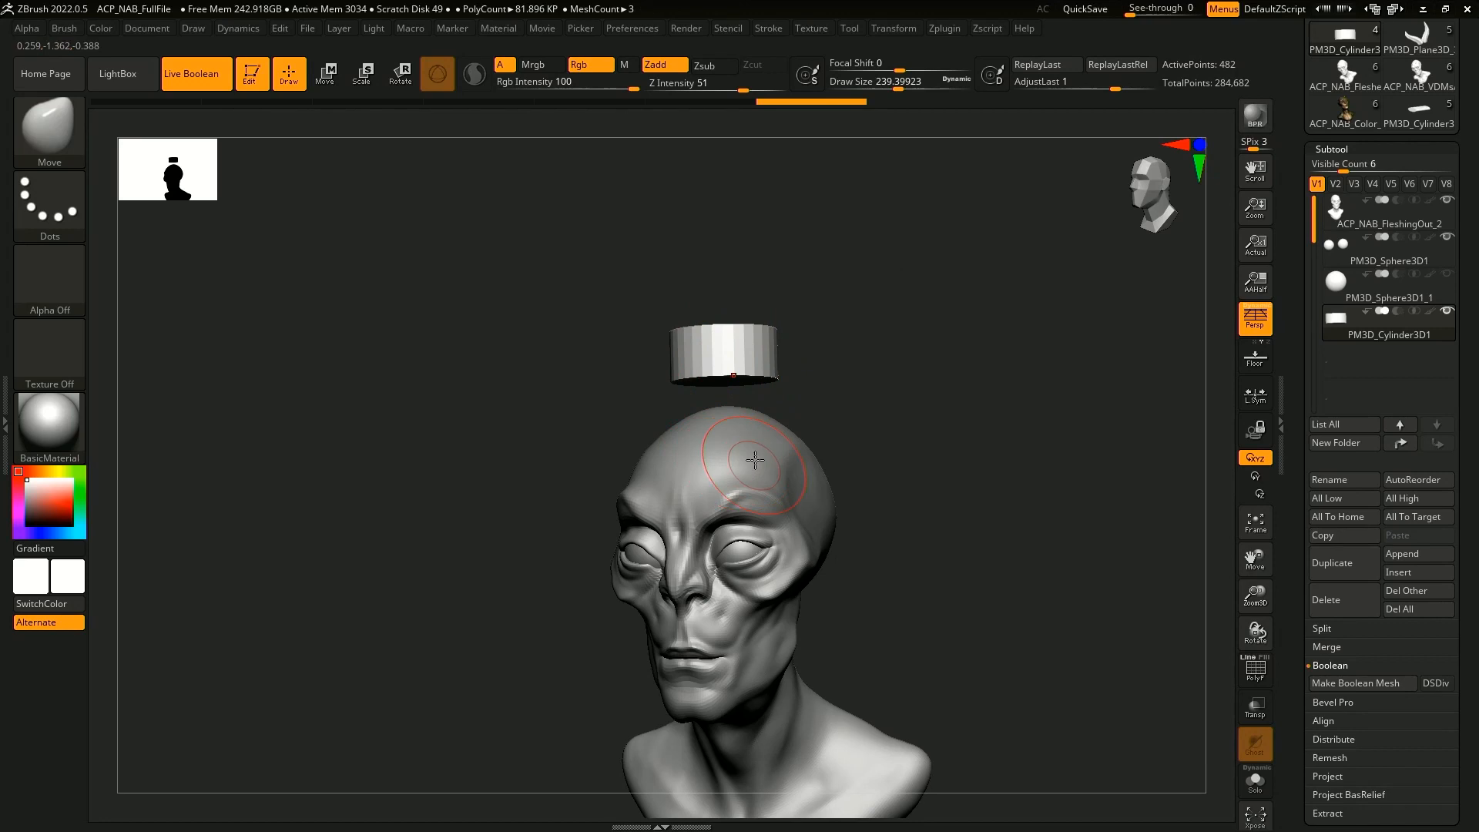
left_click_drag(997, 117, 737, 378)
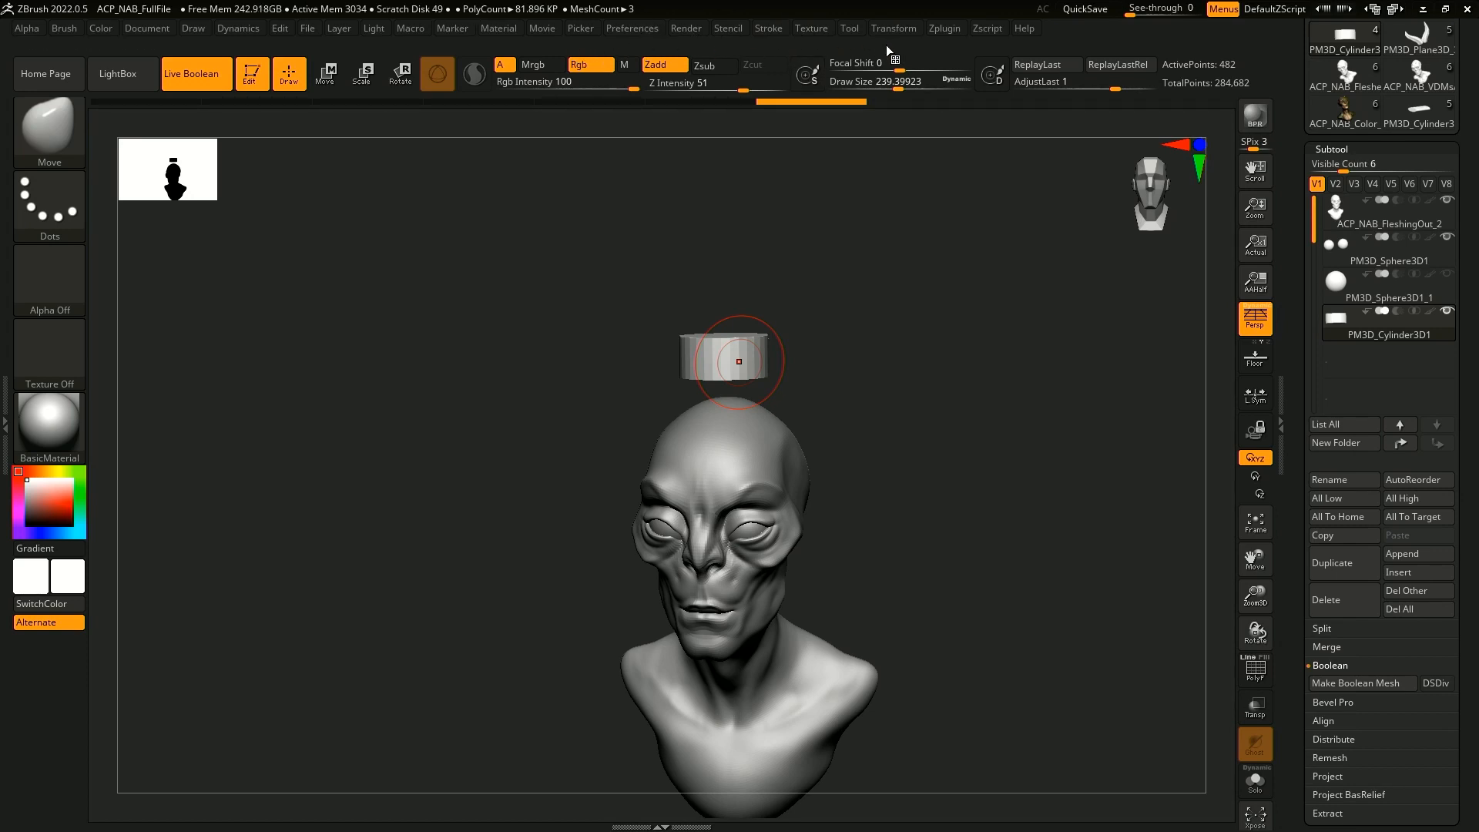
left_click(410, 29)
left_click(403, 45)
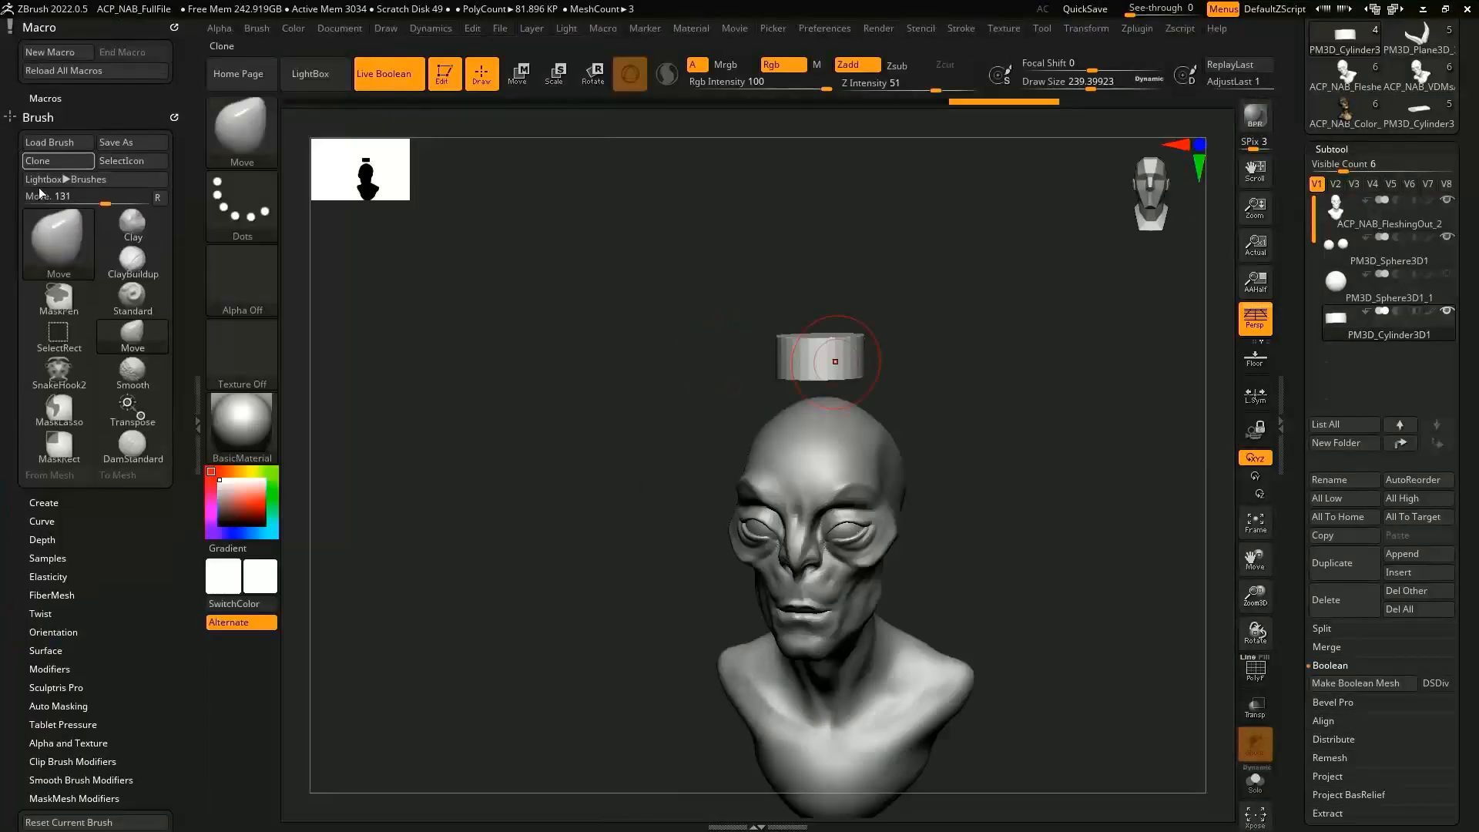
left_click(53, 94)
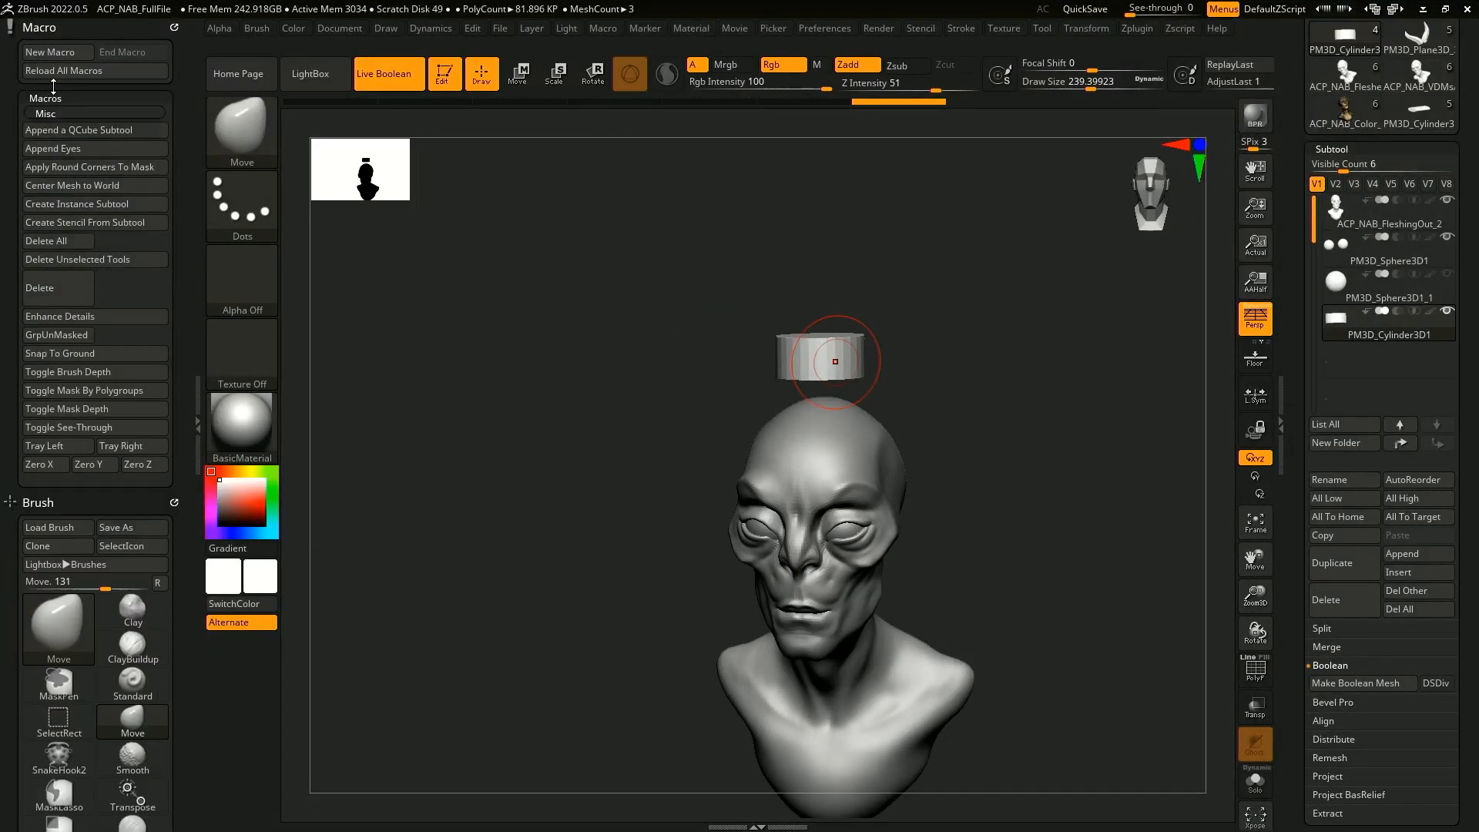
left_click(131, 204)
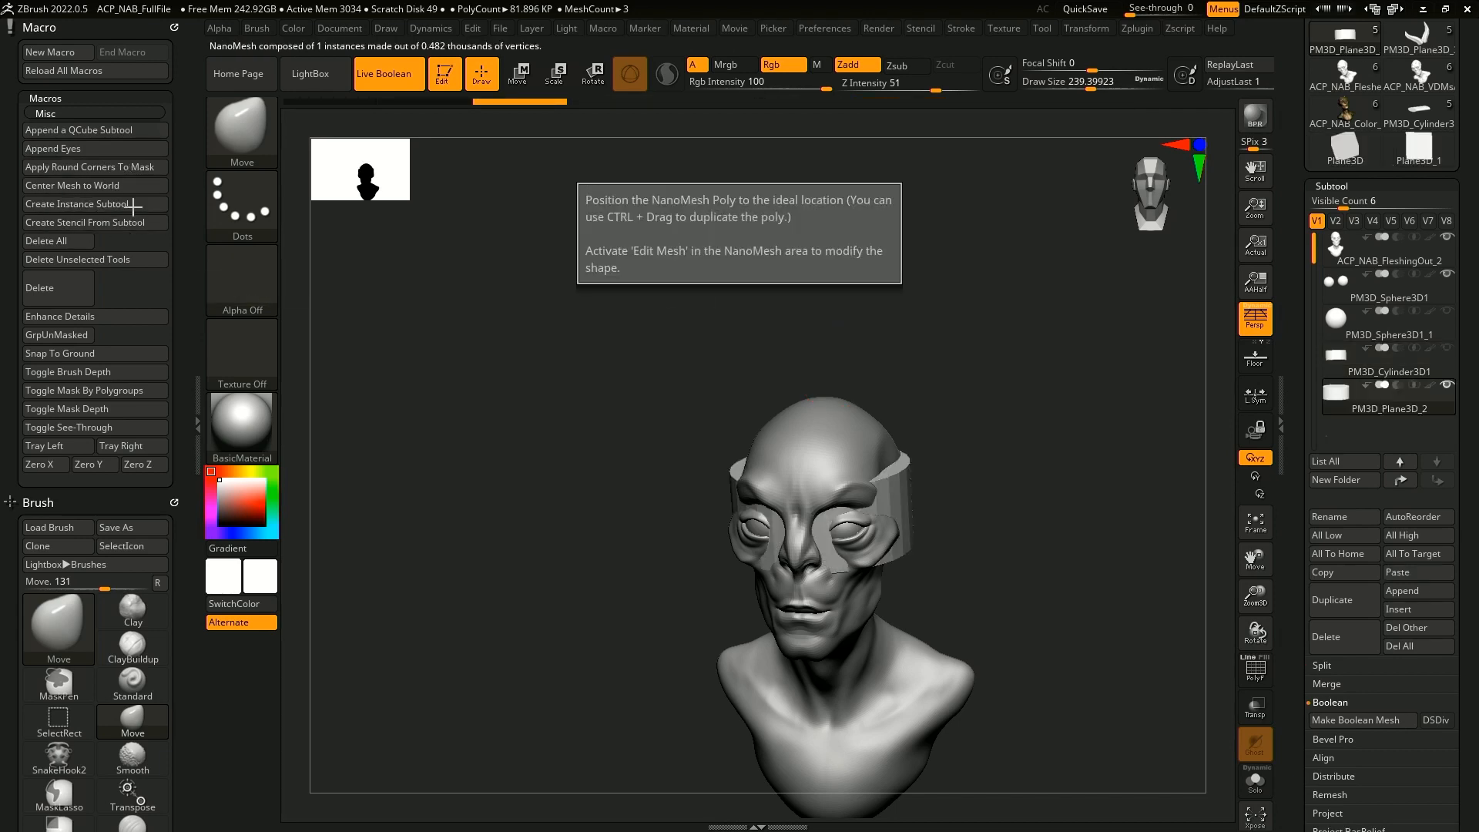
- Select the PM3D_Plane3D_2 instance subtool, scale it down and raise it to the top of the head
mouse_move(1360, 406)
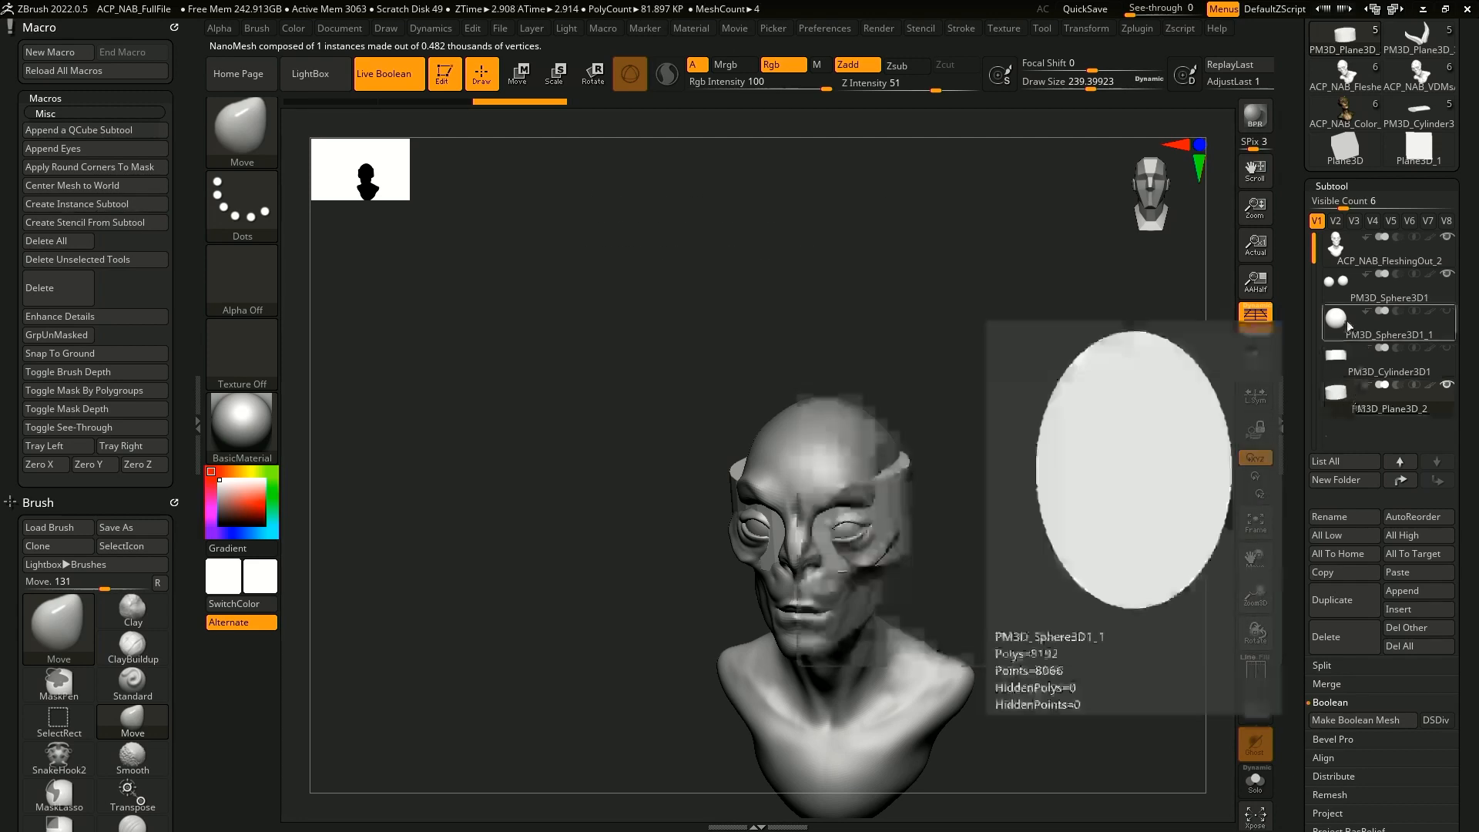
left_click(1338, 368)
left_click(1342, 402)
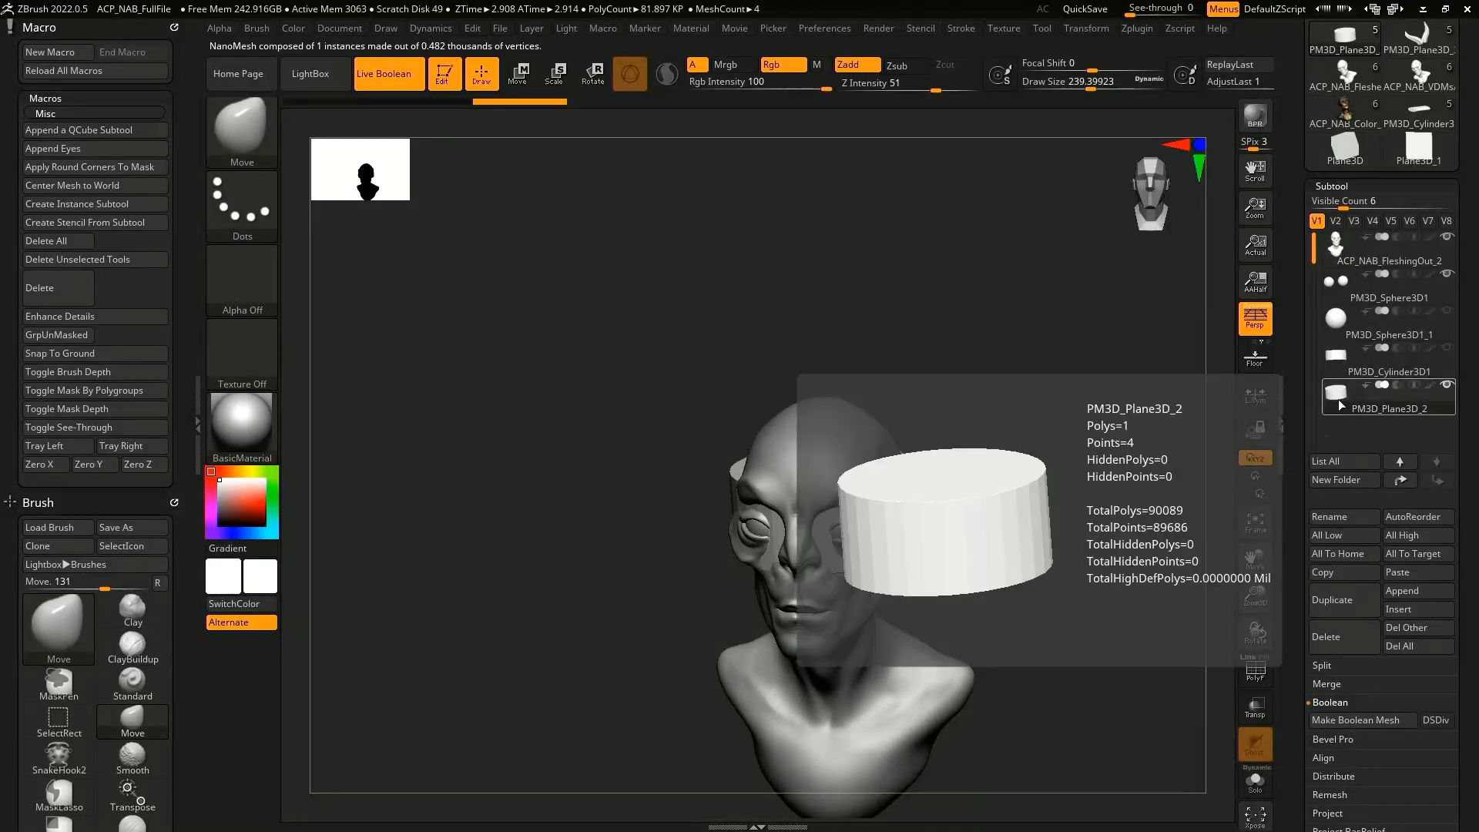
left_click_drag(1007, 644, 980, 553)
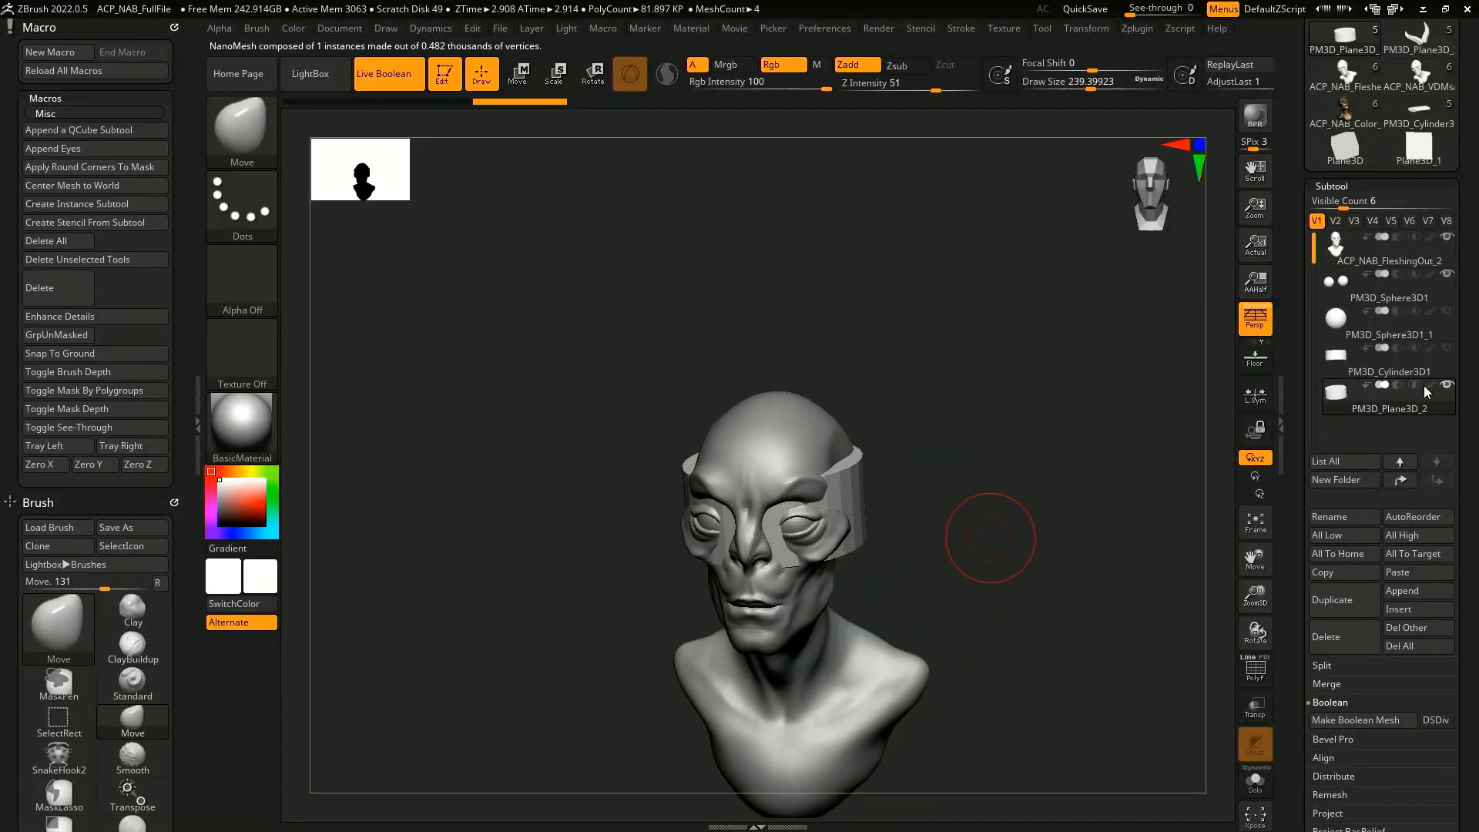
left_click_drag(974, 300, 940, 291, "shift")
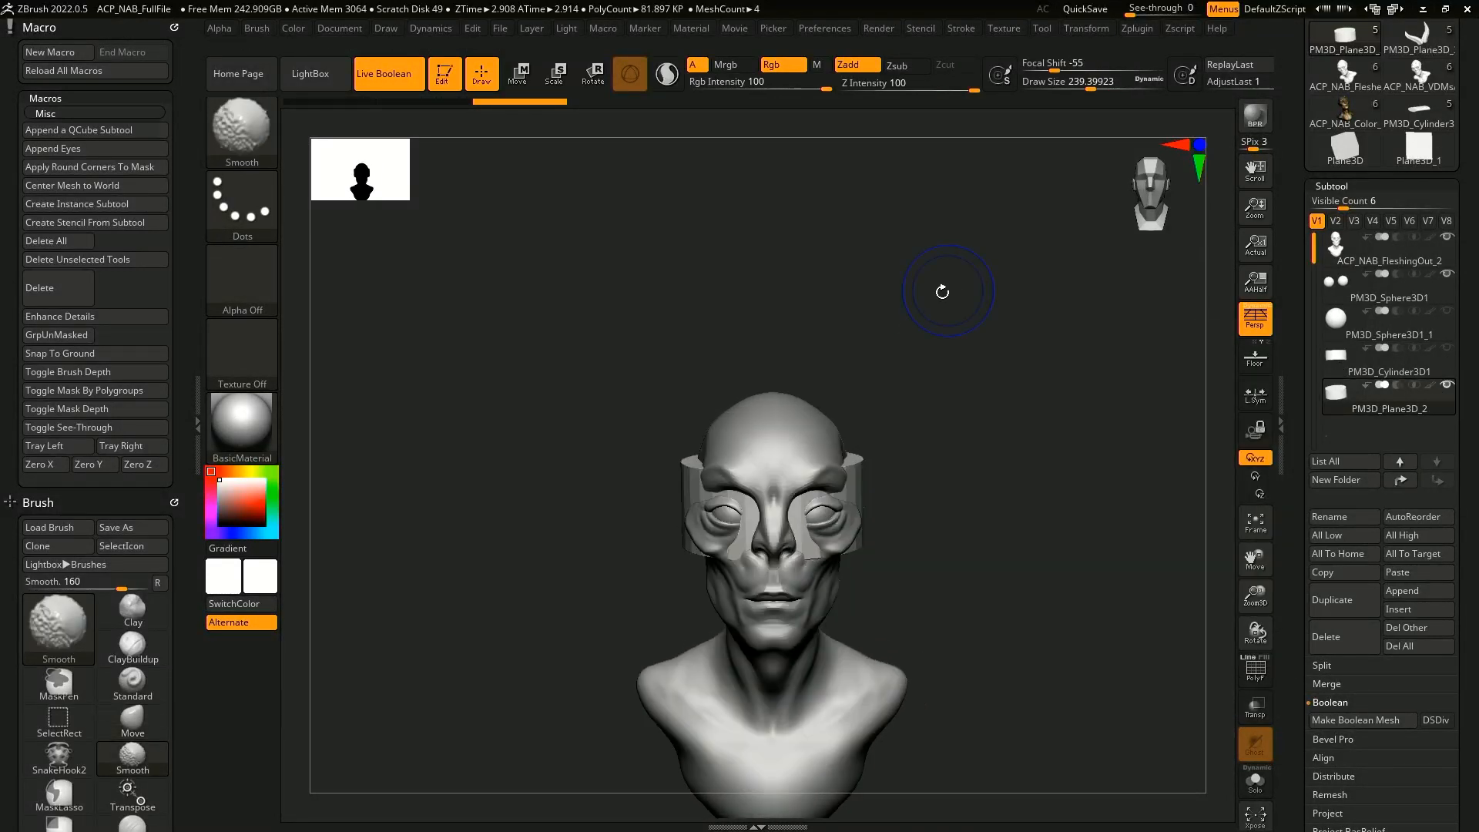
key("w")
left_click_drag(773, 408, 773, 280)
left_click_drag(779, 379, 816, 379)
left_click_drag(993, 385, 901, 373, "shift")
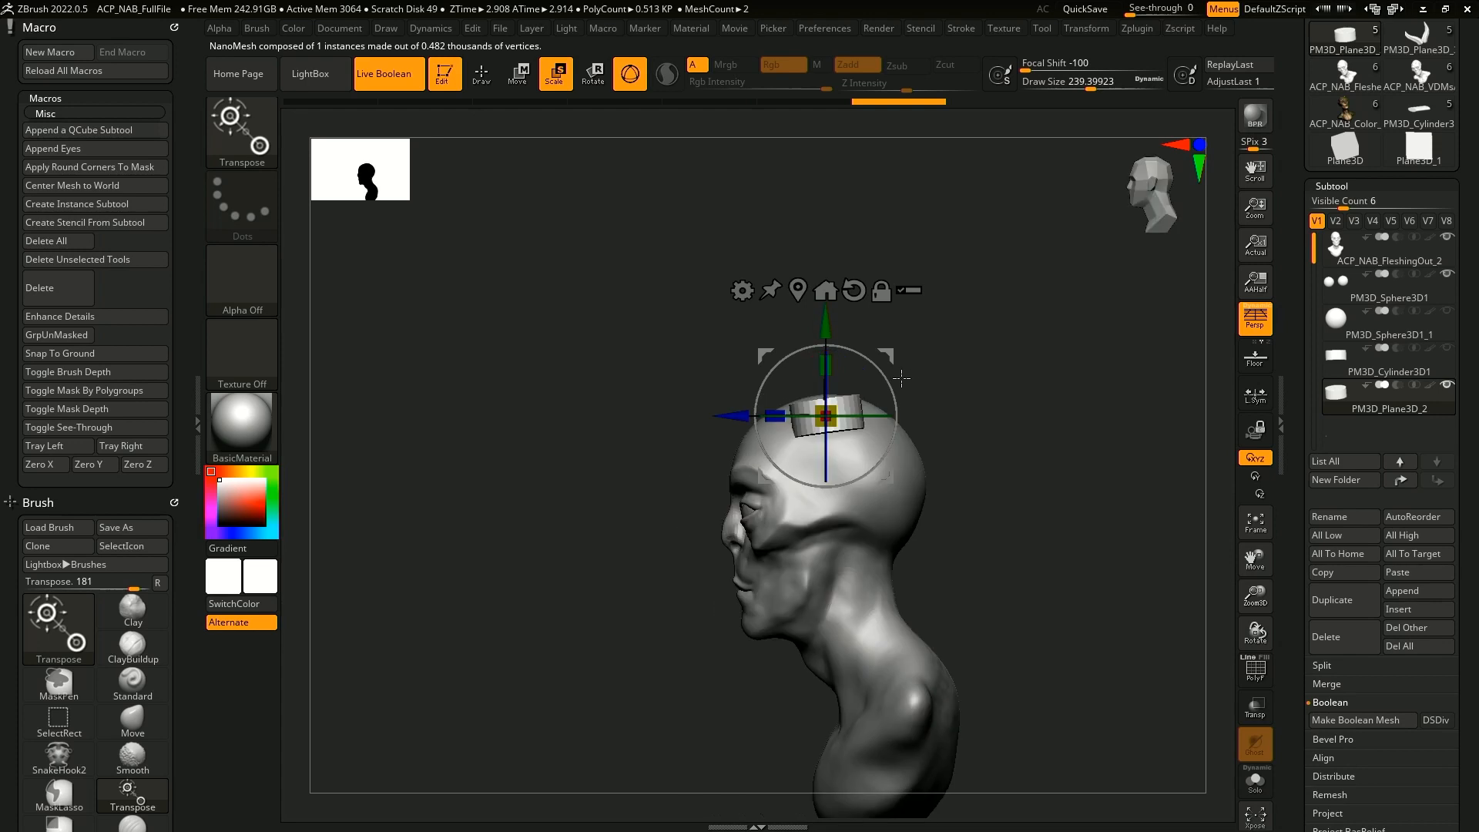
- Position and angle the small instanced cylinder on the upper side of the skull
left_click_drag(916, 447, 1003, 449, "shift")
left_click_drag(888, 474, 883, 461)
left_click_drag(943, 451, 873, 463, "shift")
left_click_drag(886, 387, 929, 414)
left_click_drag(929, 414, 909, 501)
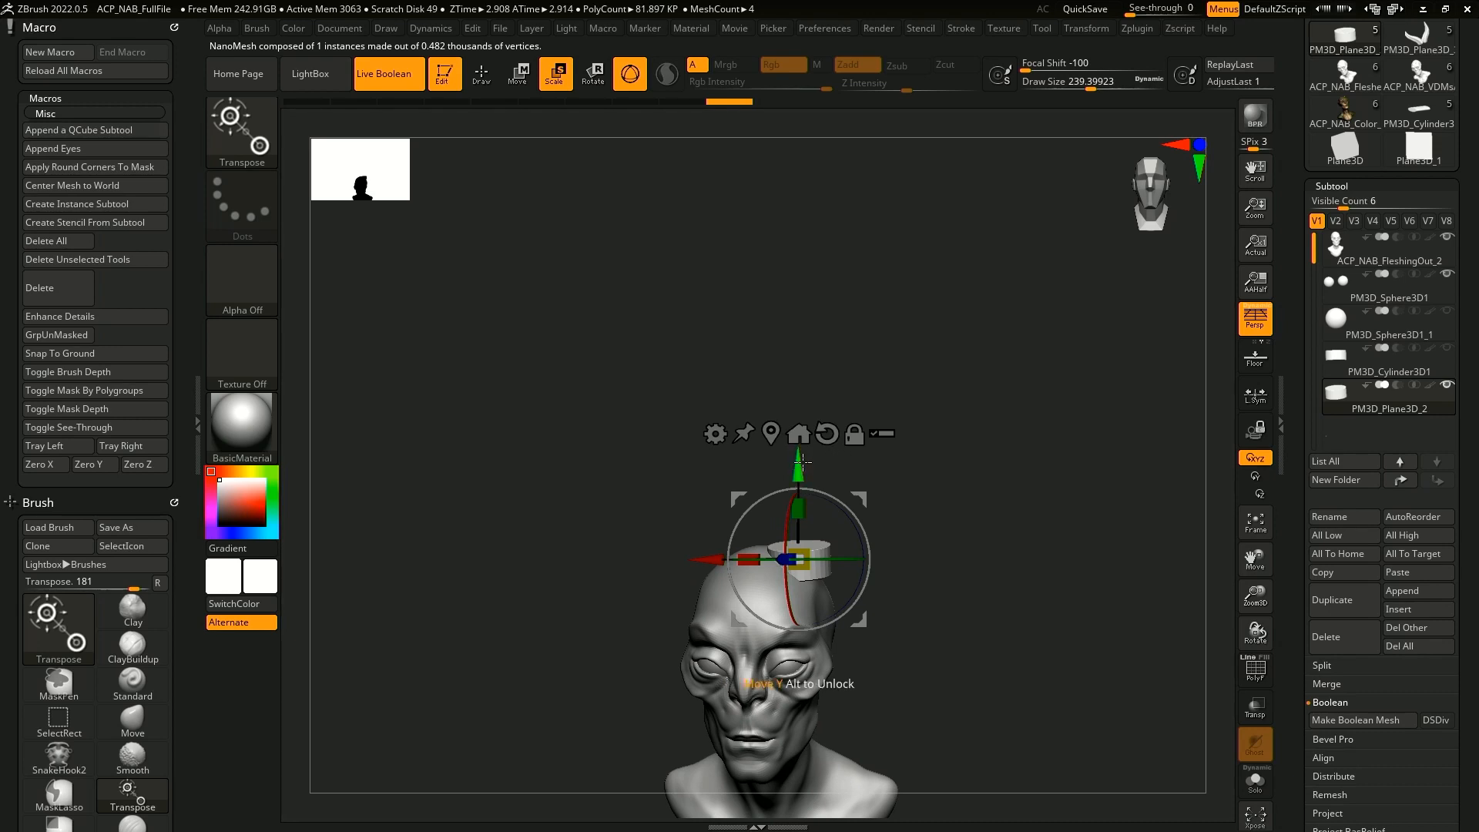
- Duplicate the instanced cylinder straight upward into a tall stack of 14 instances rising from the head
key("ctrl")
mouse_move(797, 466)
left_mouse_down("ctrl")
mouse_move(801, 412)
mouse_move(804, 443)
left_mouse_up("ctrl")
left_click_drag(804, 440, 804, 123)
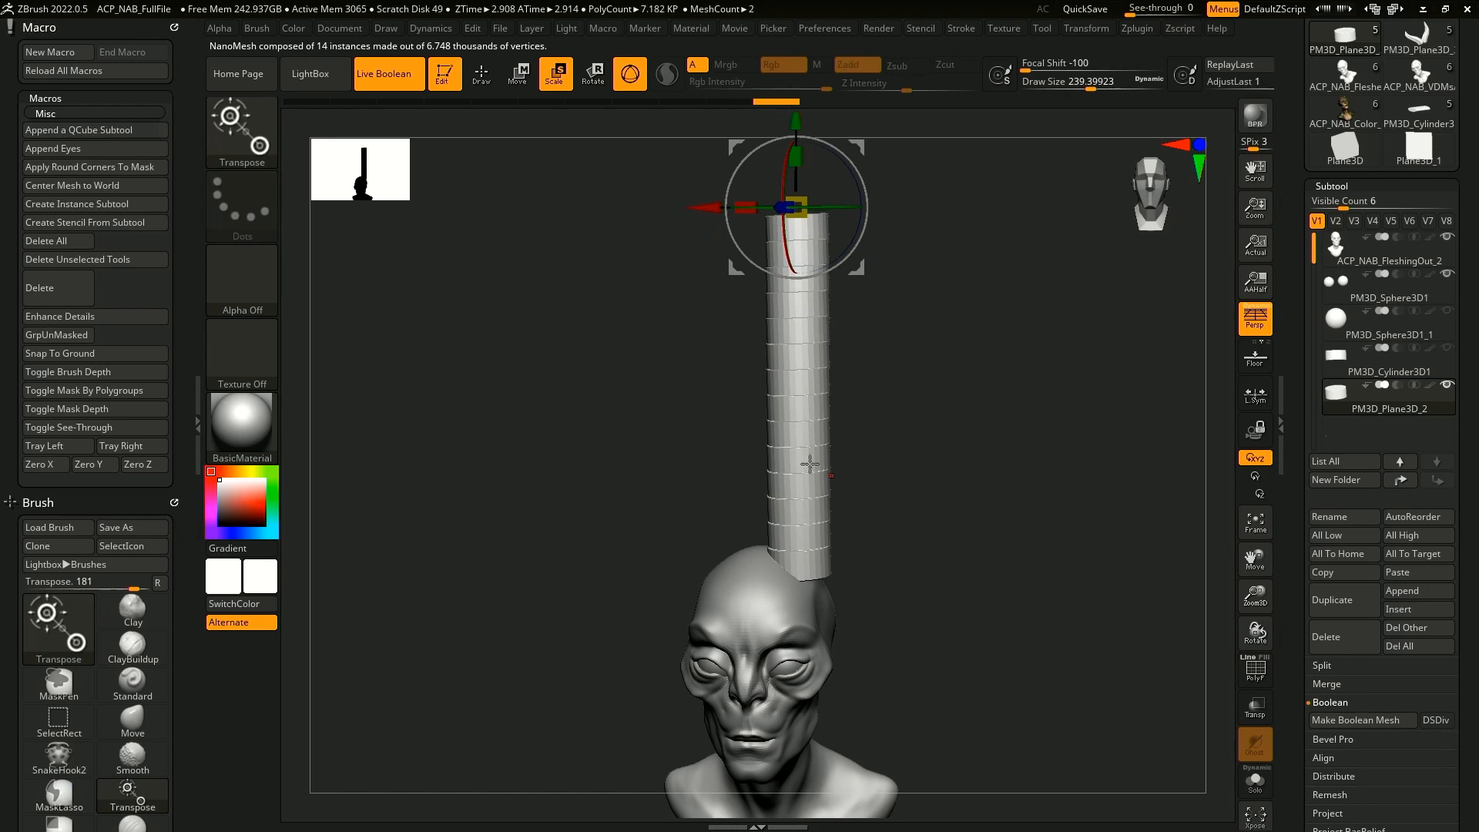
left_click_drag(925, 442, 964, 573, "alt")
left_click_drag(926, 504, 792, 631)
left_click_drag(897, 530, 934, 446)
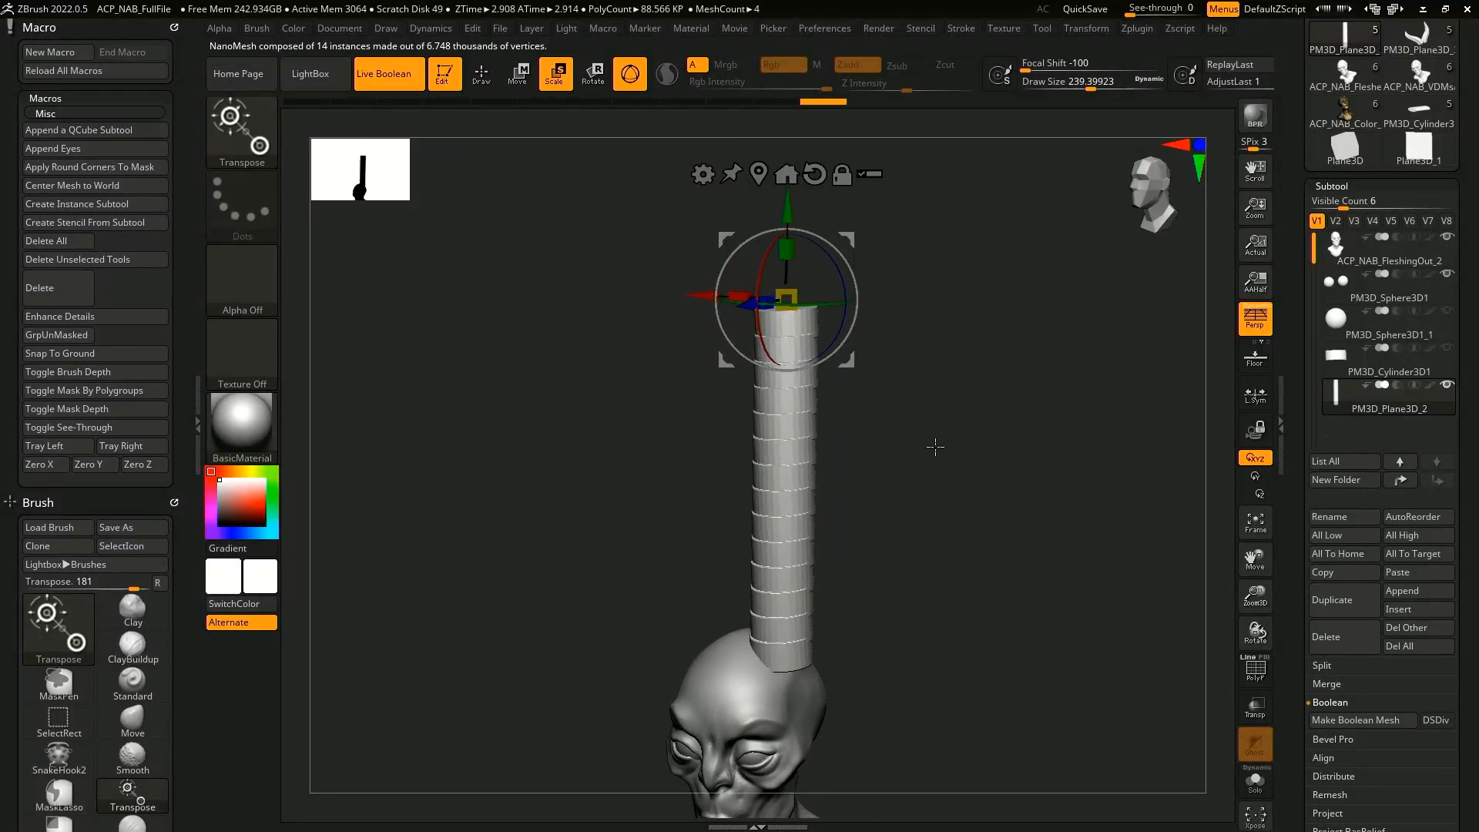
- Apply a Taper deformer to the instanced cylinder stack, narrowing it to a thin tip, and accept the result
left_click_drag(882, 280, 864, 266)
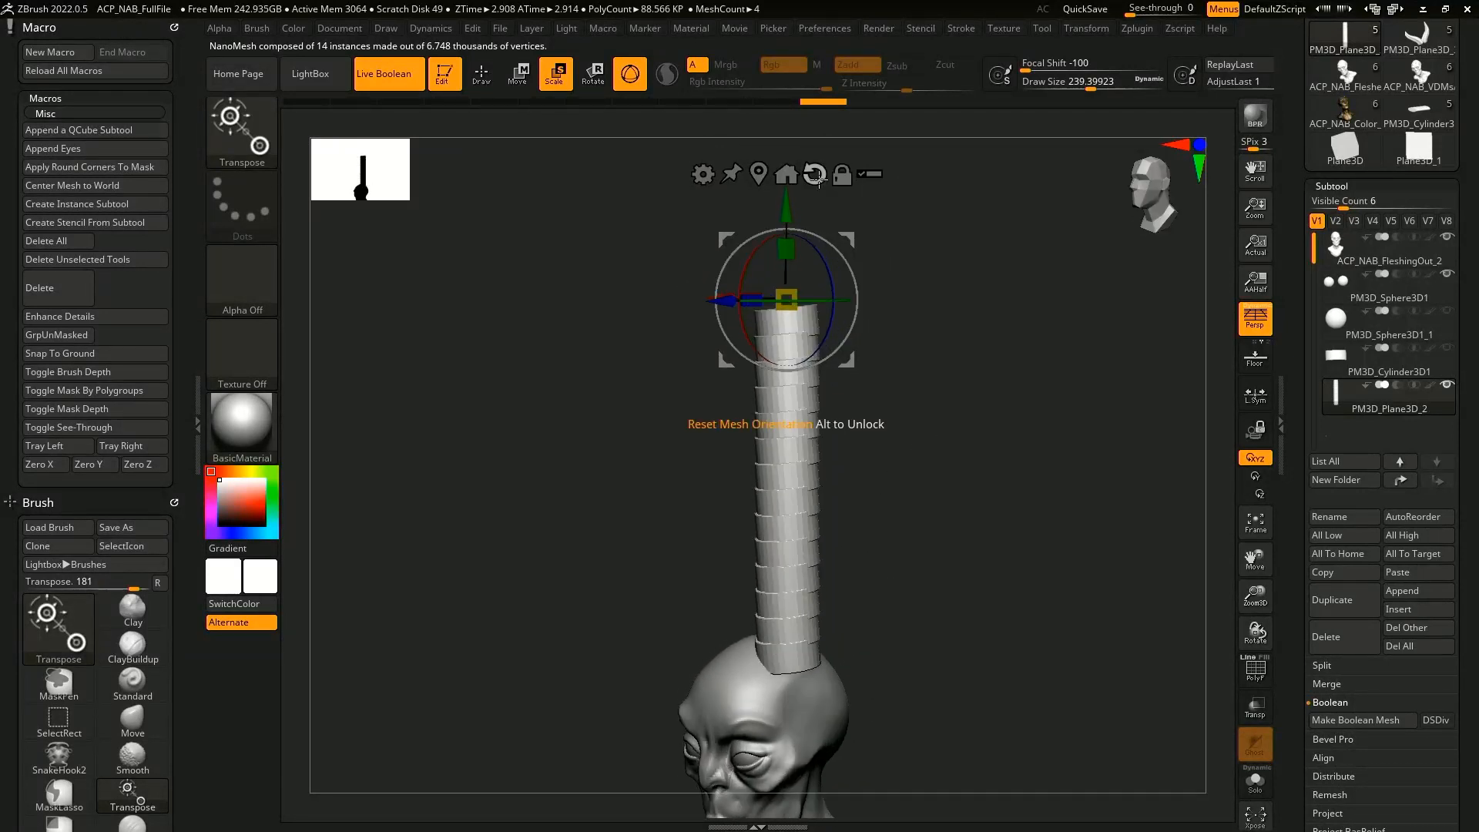
left_click(702, 171)
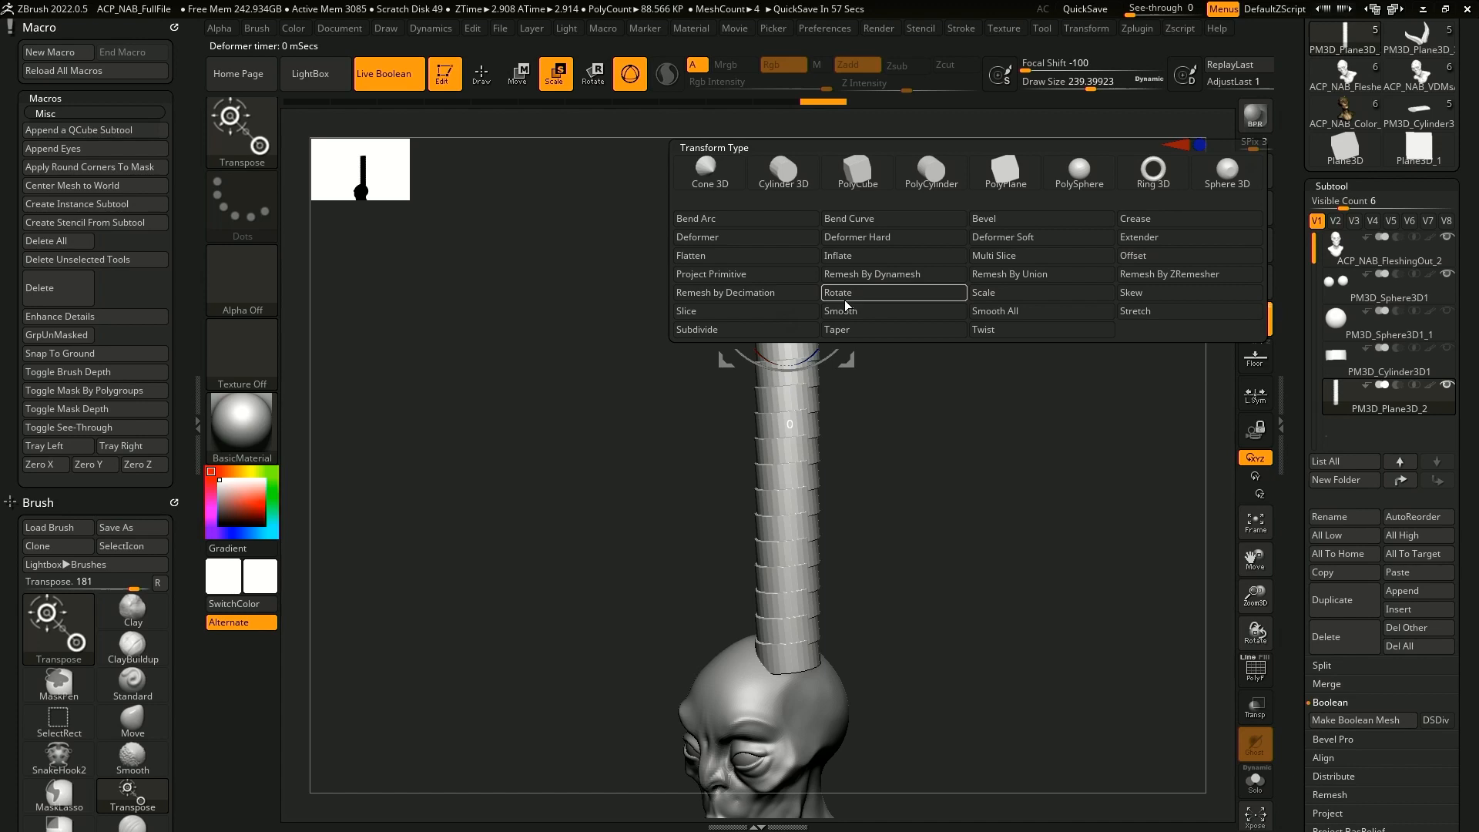
left_click(941, 331)
left_click_drag(786, 280, 799, 355)
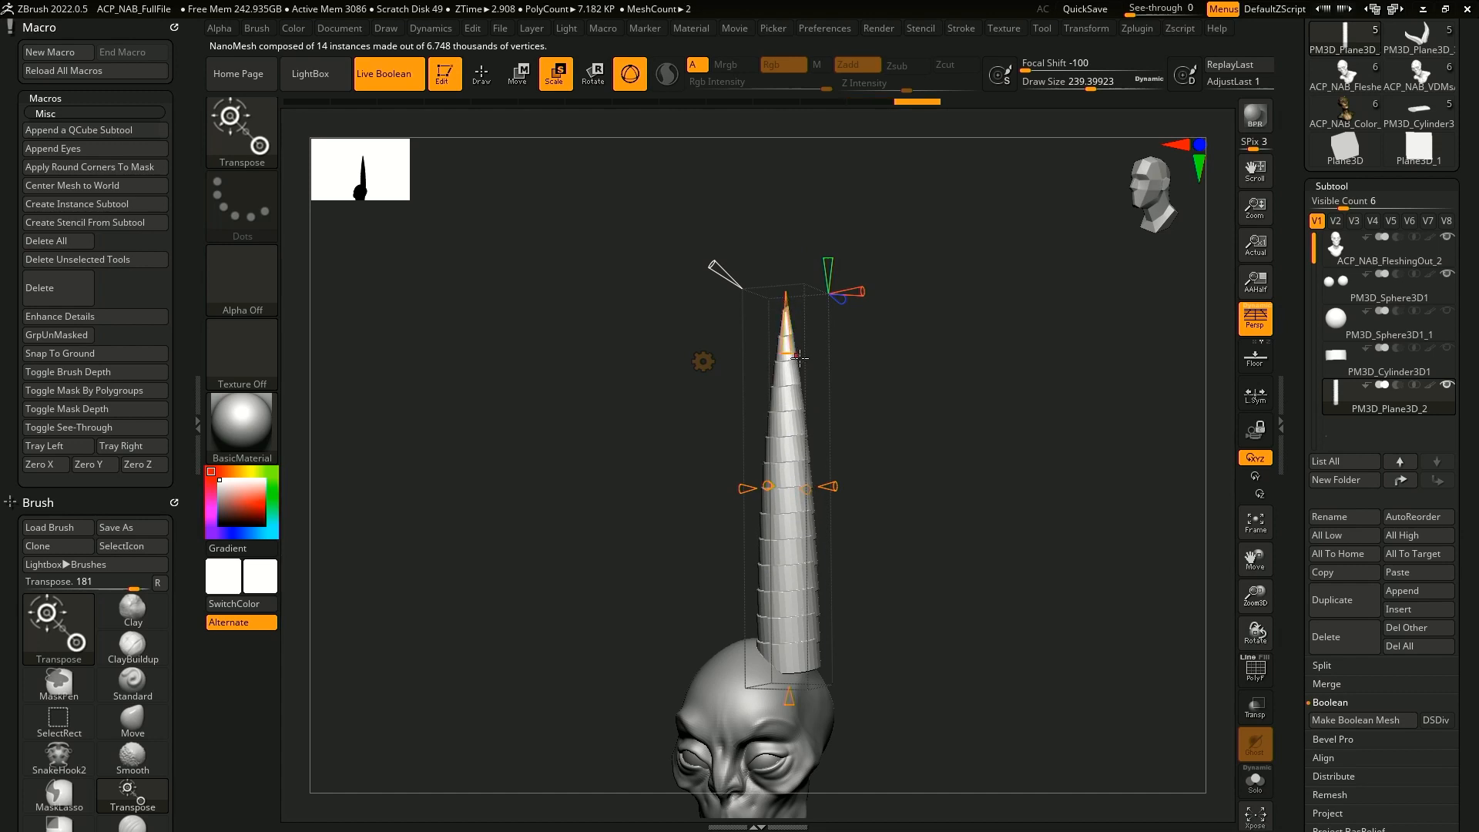
left_click_drag(884, 424, 836, 428)
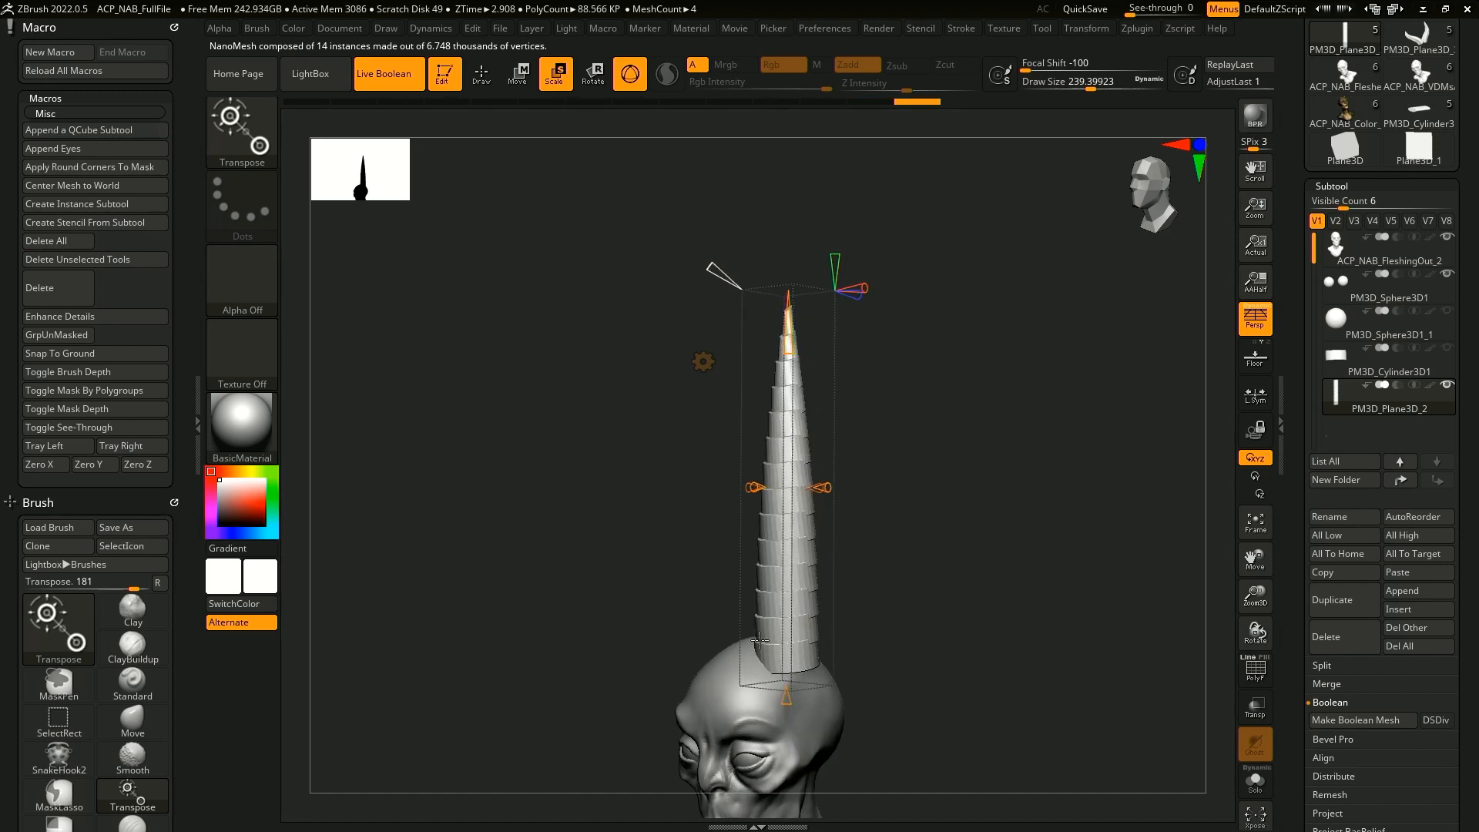
left_click_drag(790, 711, 790, 709)
left_click_drag(886, 537, 888, 453)
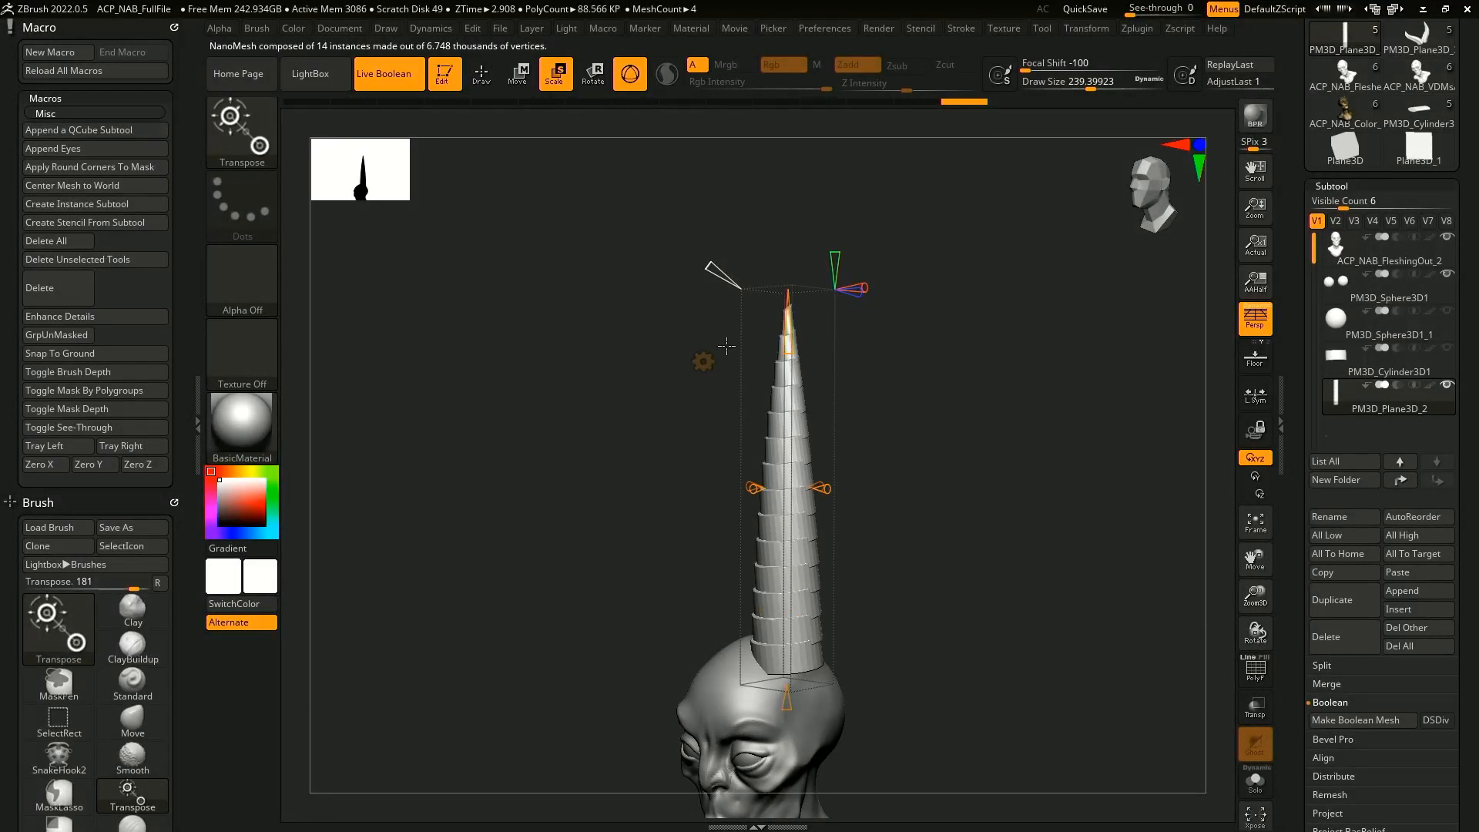
left_click(703, 364)
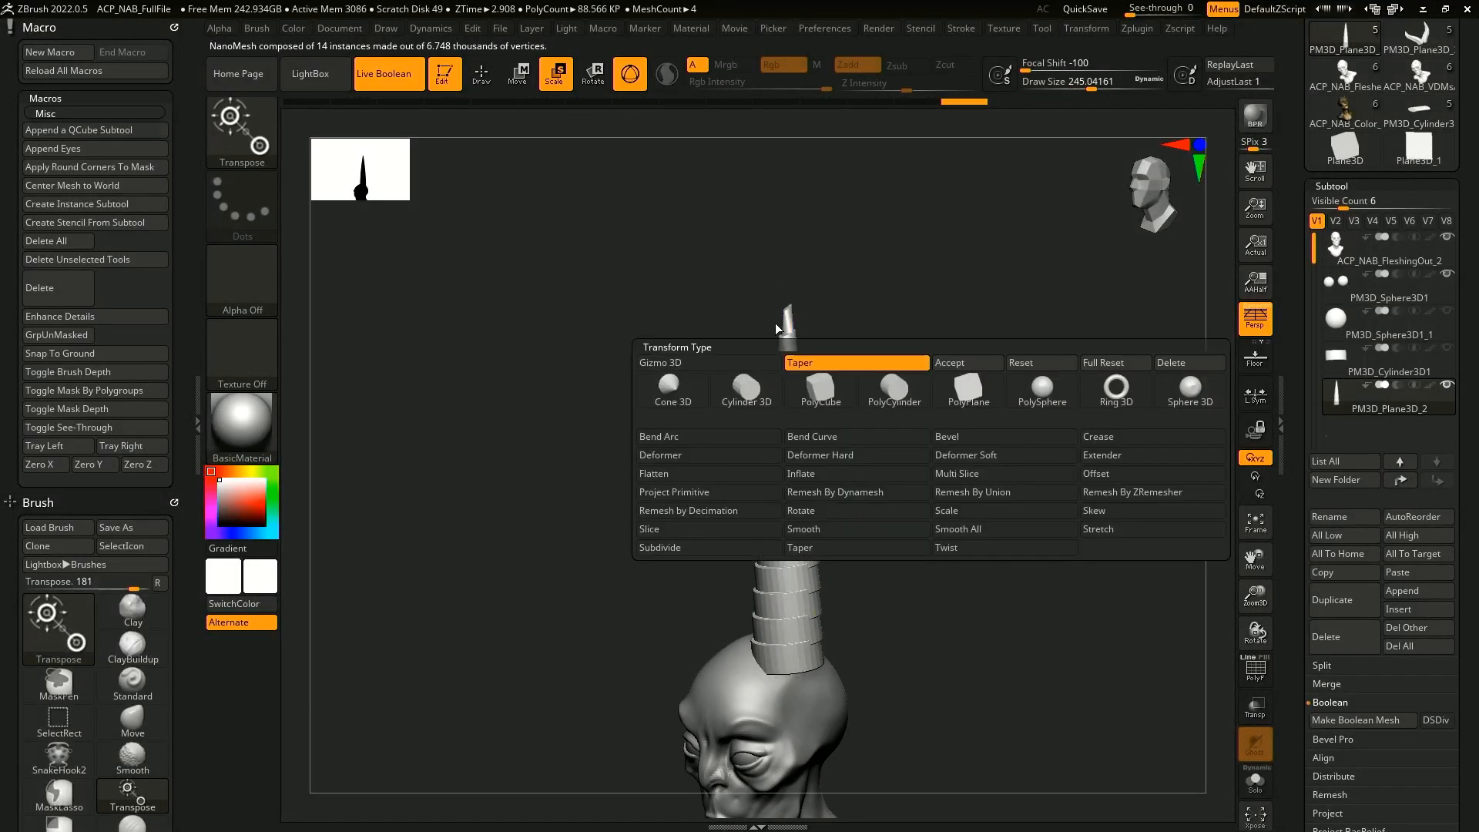
left_click(967, 363)
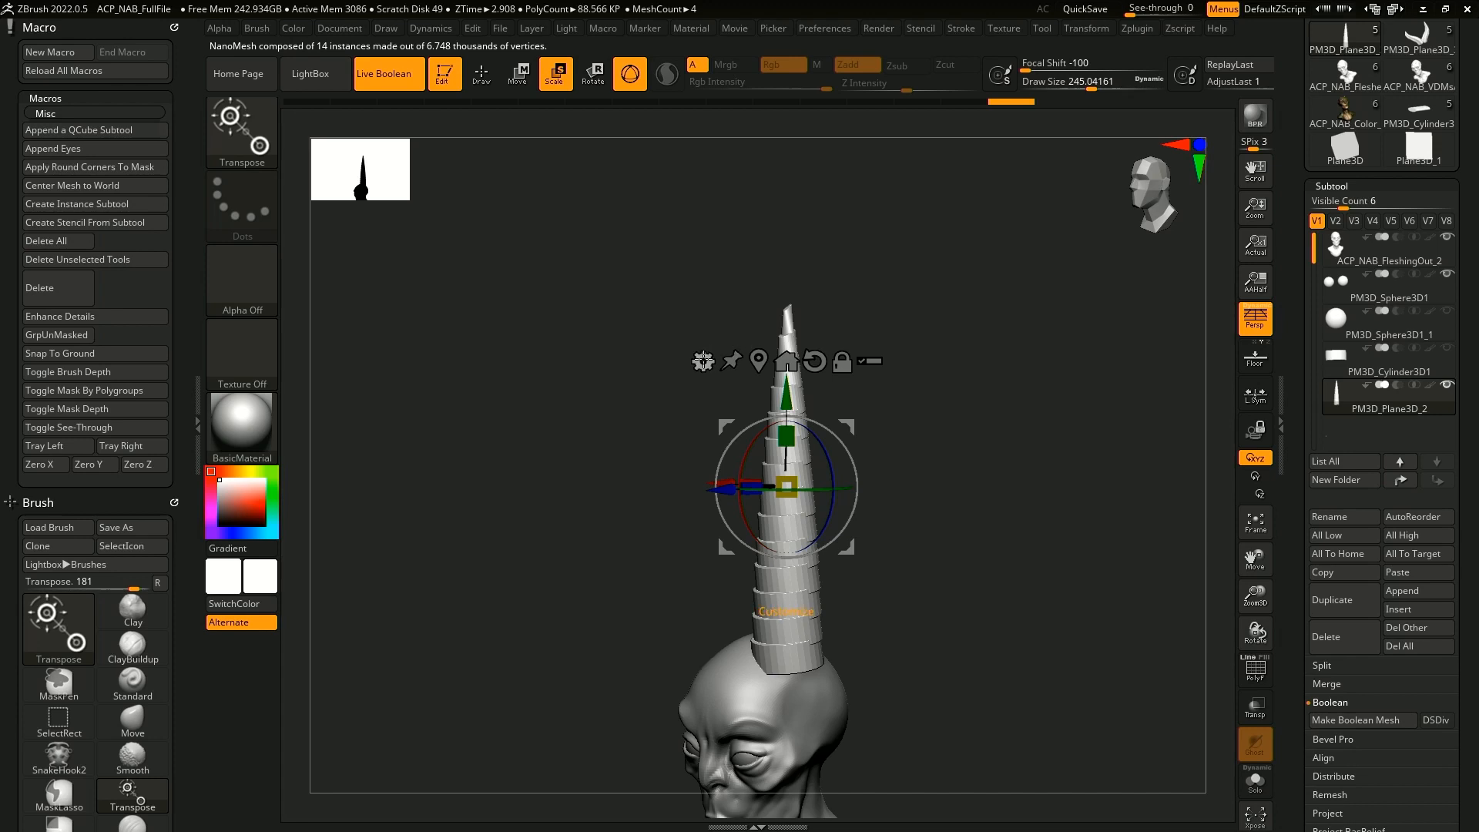
- Start a Bend Curve deformer on the tapered horn
left_click(703, 361)
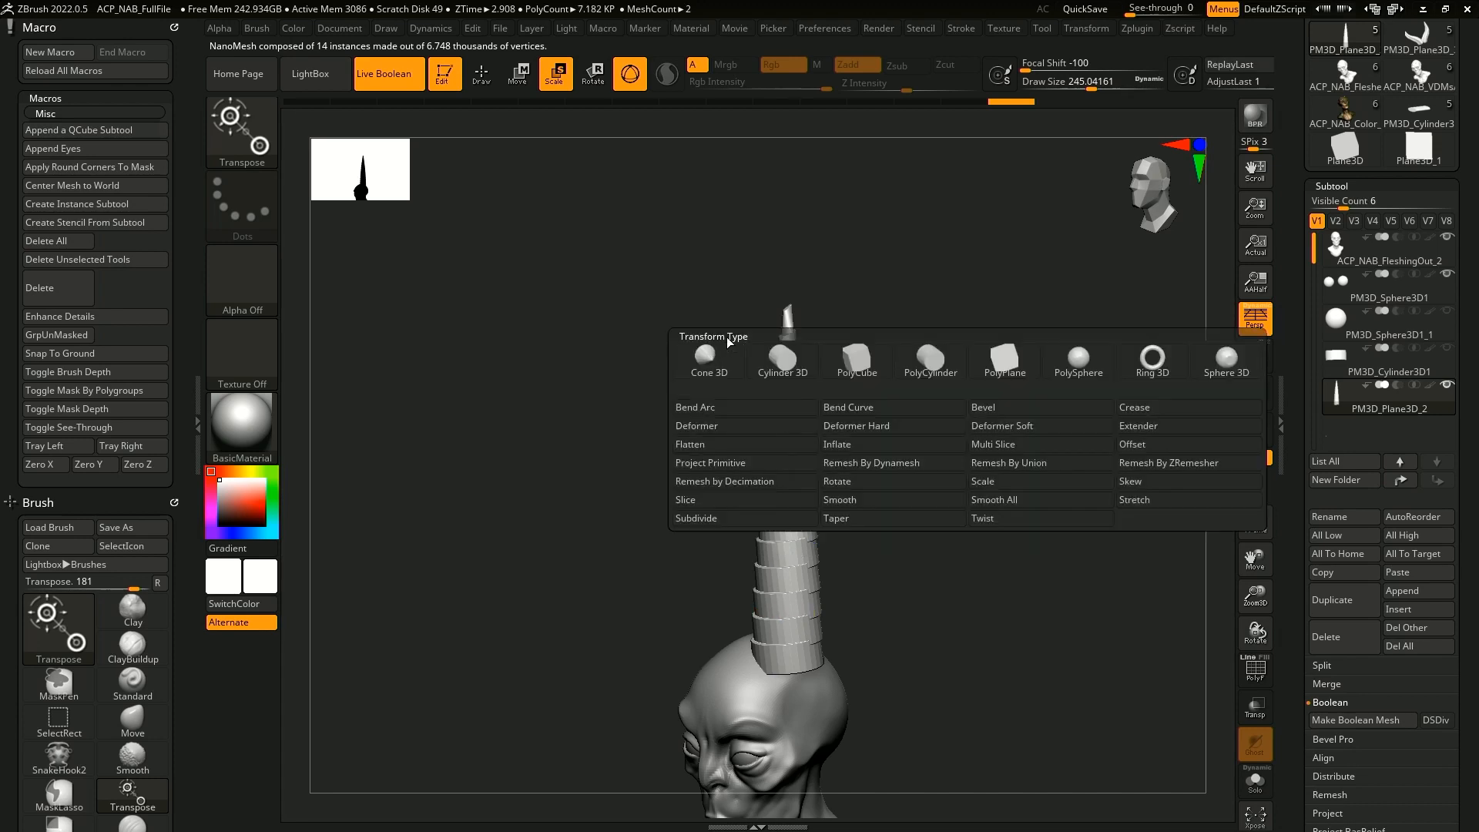
left_click(884, 409)
- Try bending the upper end of the horn with the curve controls and undo the trial bends
left_click_drag(788, 286, 894, 248)
key("ctrl+z")
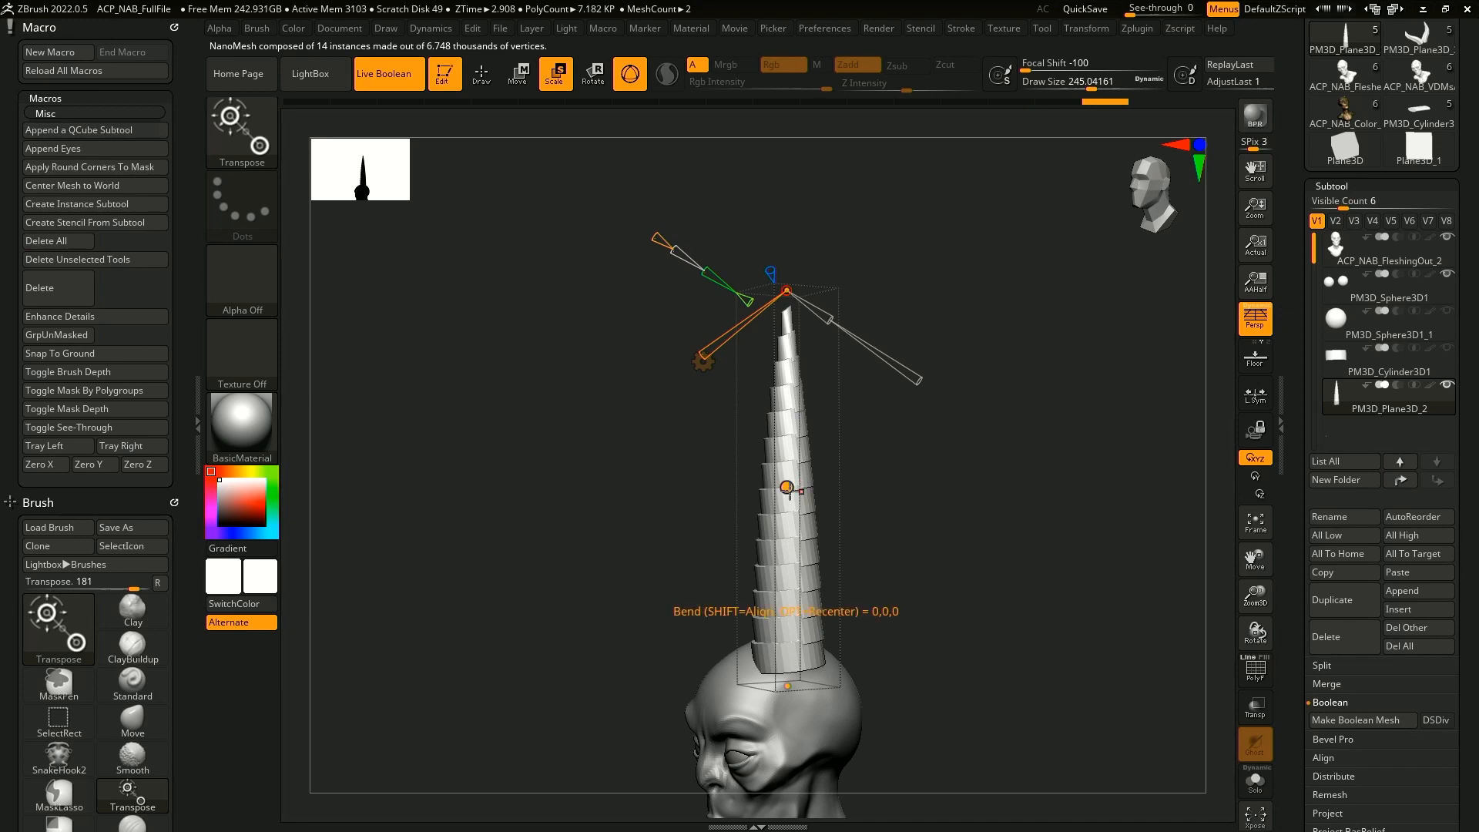
left_click_drag(799, 390, 760, 354)
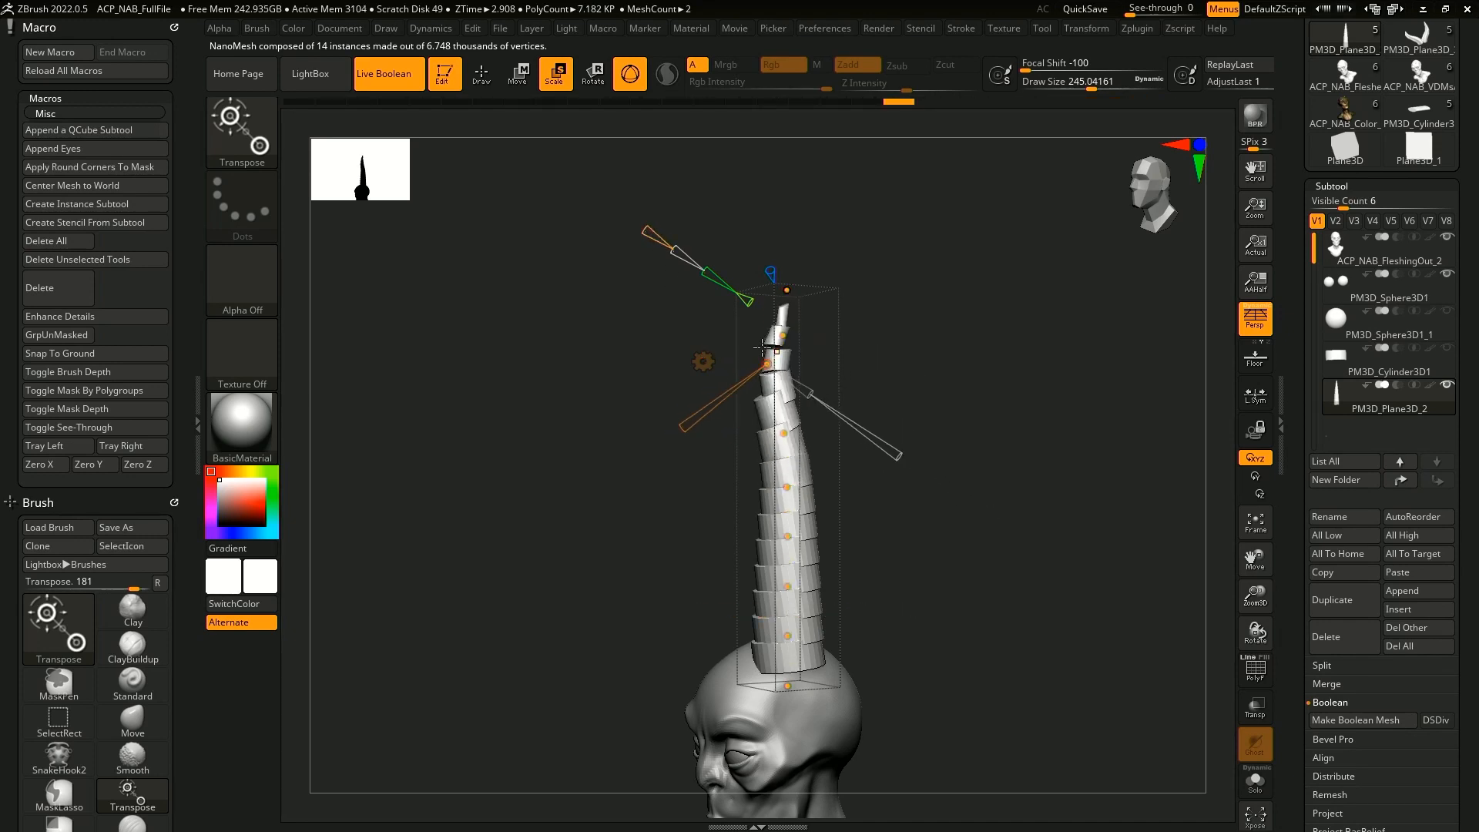
key("ctrl+z")
key("ctrl+z")
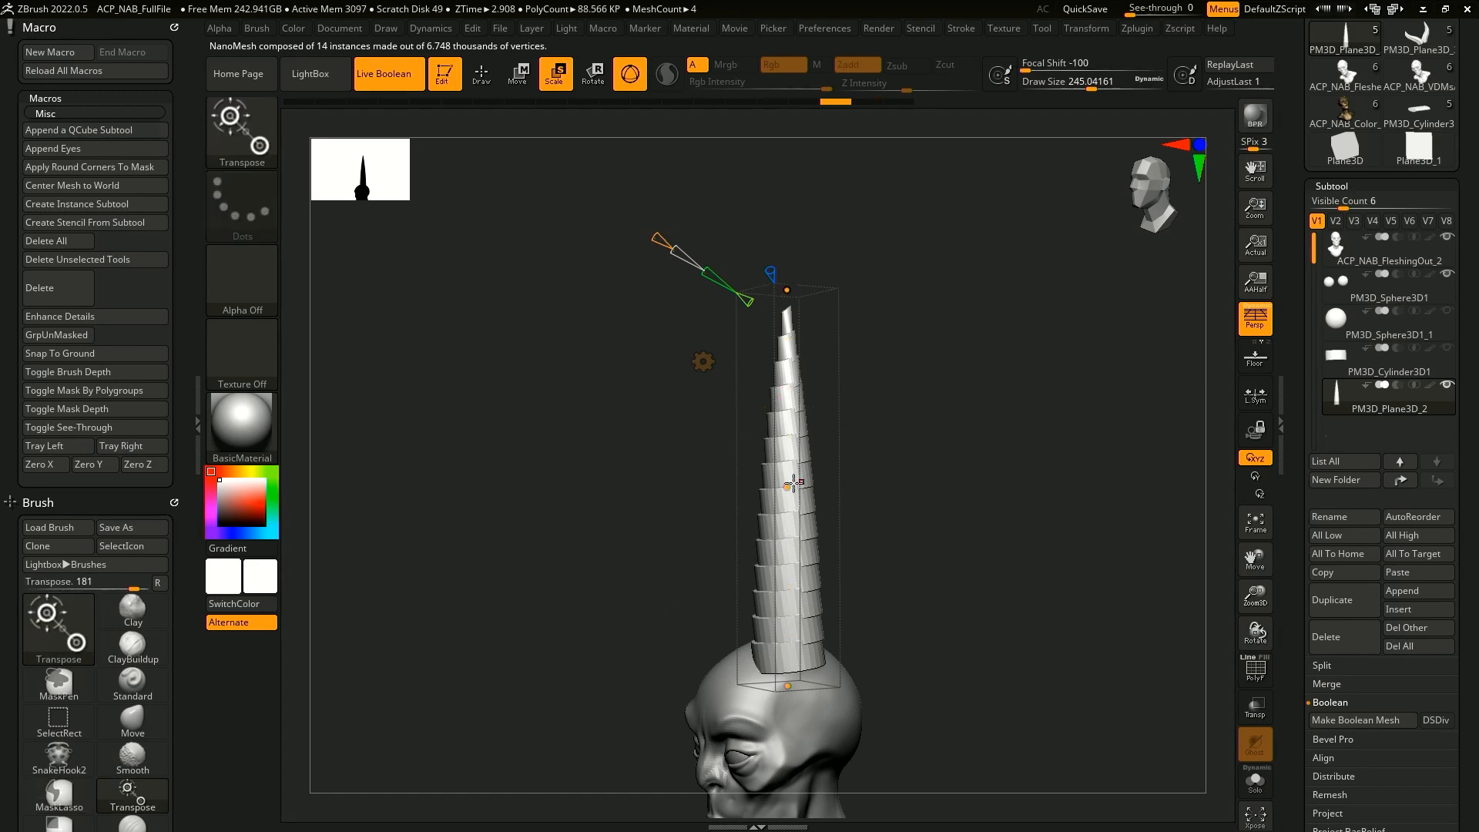
- Bend the horn sideways by pulling the curve's tip point outward and down, and adjust the middle and base points
left_click_drag(786, 291, 1067, 506)
left_click_drag(990, 608, 1035, 634)
mouse_move(845, 538)
left_mouse_down()
mouse_move(921, 585)
mouse_move(849, 493)
mouse_move(855, 534)
left_mouse_up()
left_click_drag(808, 678, 790, 698)
left_click_drag(885, 676, 868, 679)
left_click_drag(784, 698, 784, 706)
left_click_drag(1040, 455, 1051, 477)
left_click(845, 537)
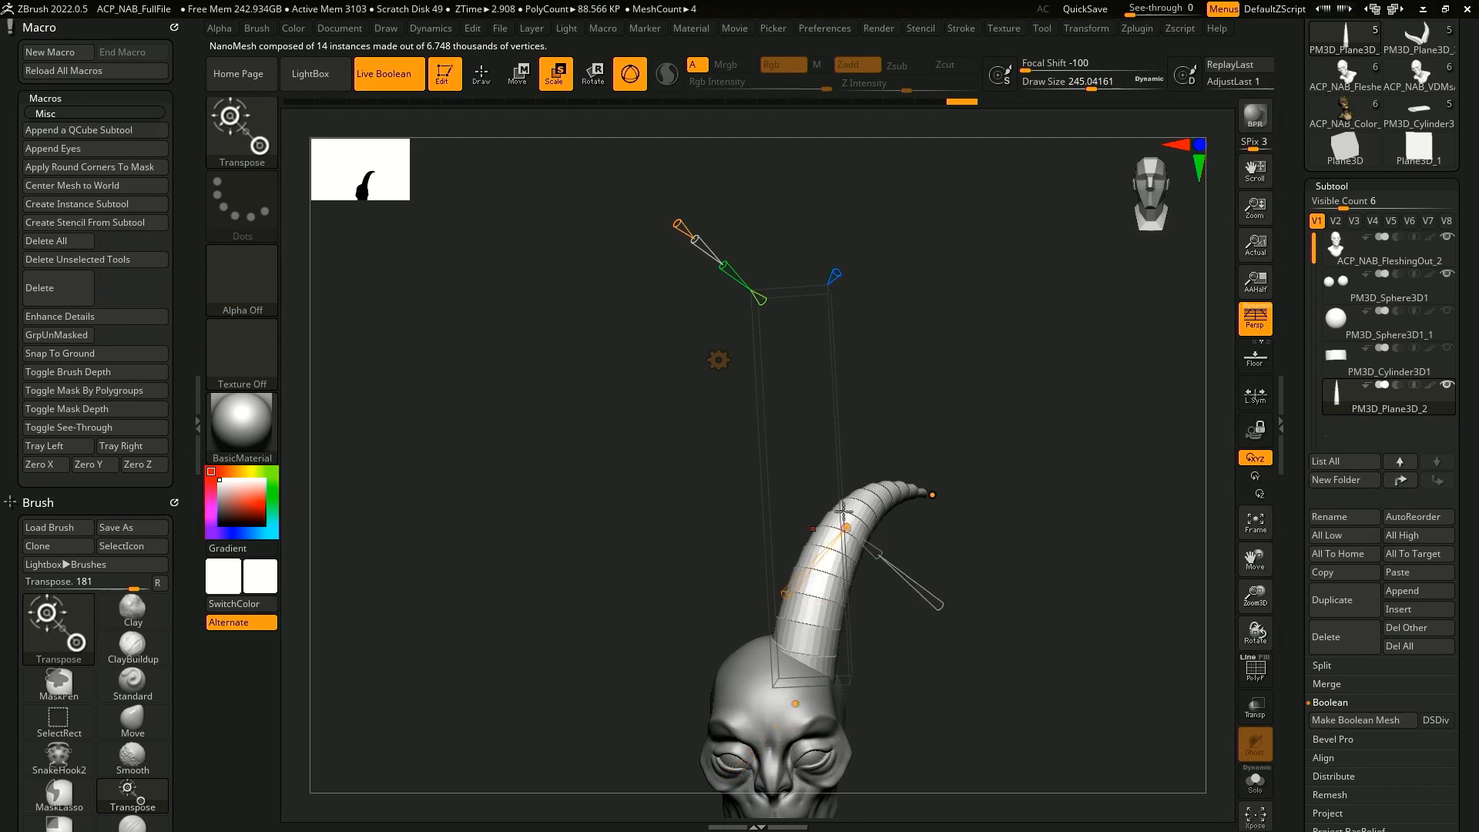
- Increase the bend curve to five control points and reshape them into a longer, smoother backward arc
left_click_drag(846, 528, 841, 530)
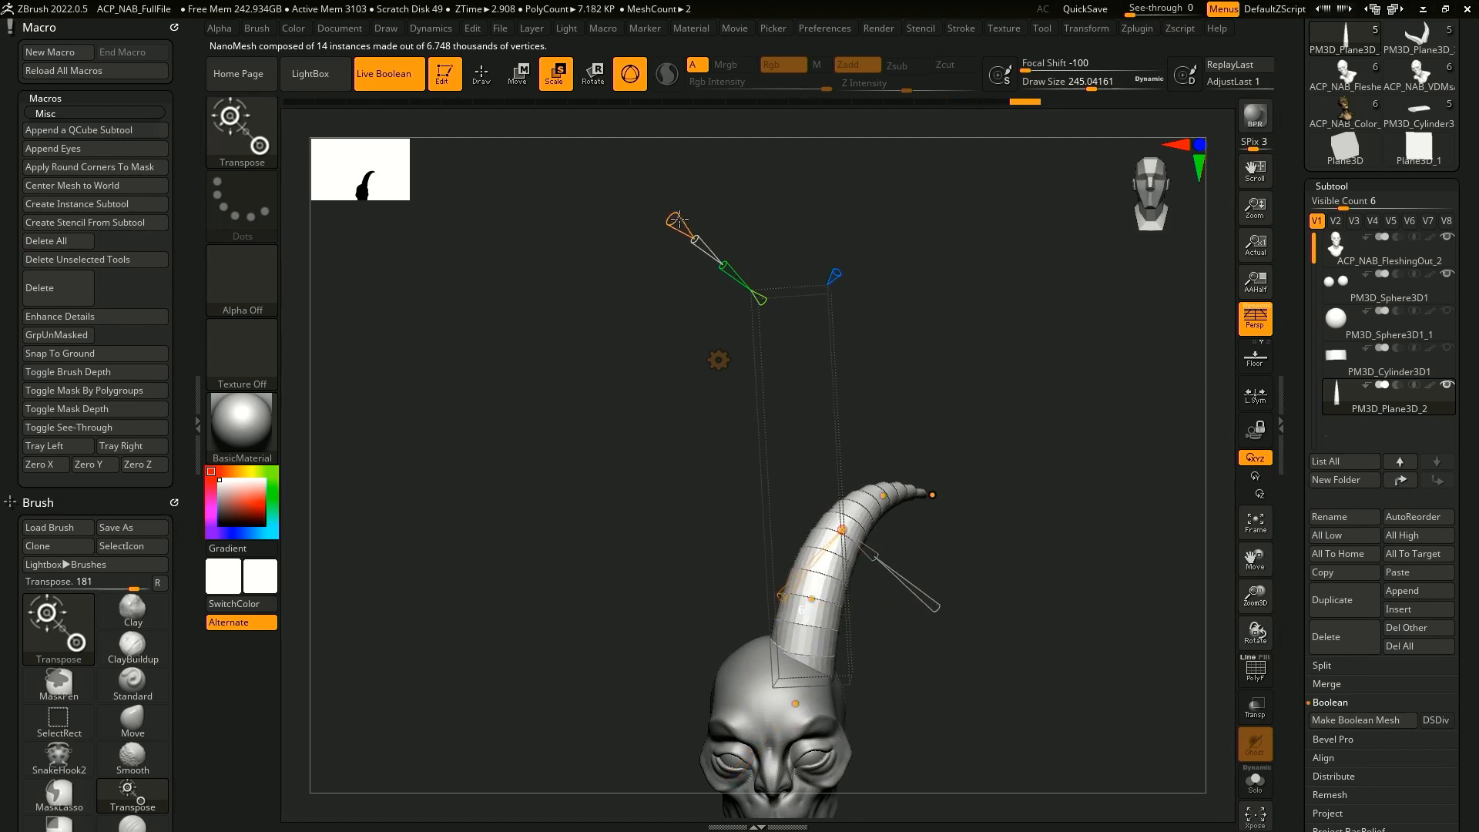
left_click_drag(944, 412, 890, 420)
left_click_drag(912, 497, 964, 489)
left_click(985, 488)
left_click_drag(991, 581, 916, 591)
left_click_drag(868, 527, 852, 521)
left_click_drag(818, 602, 800, 605)
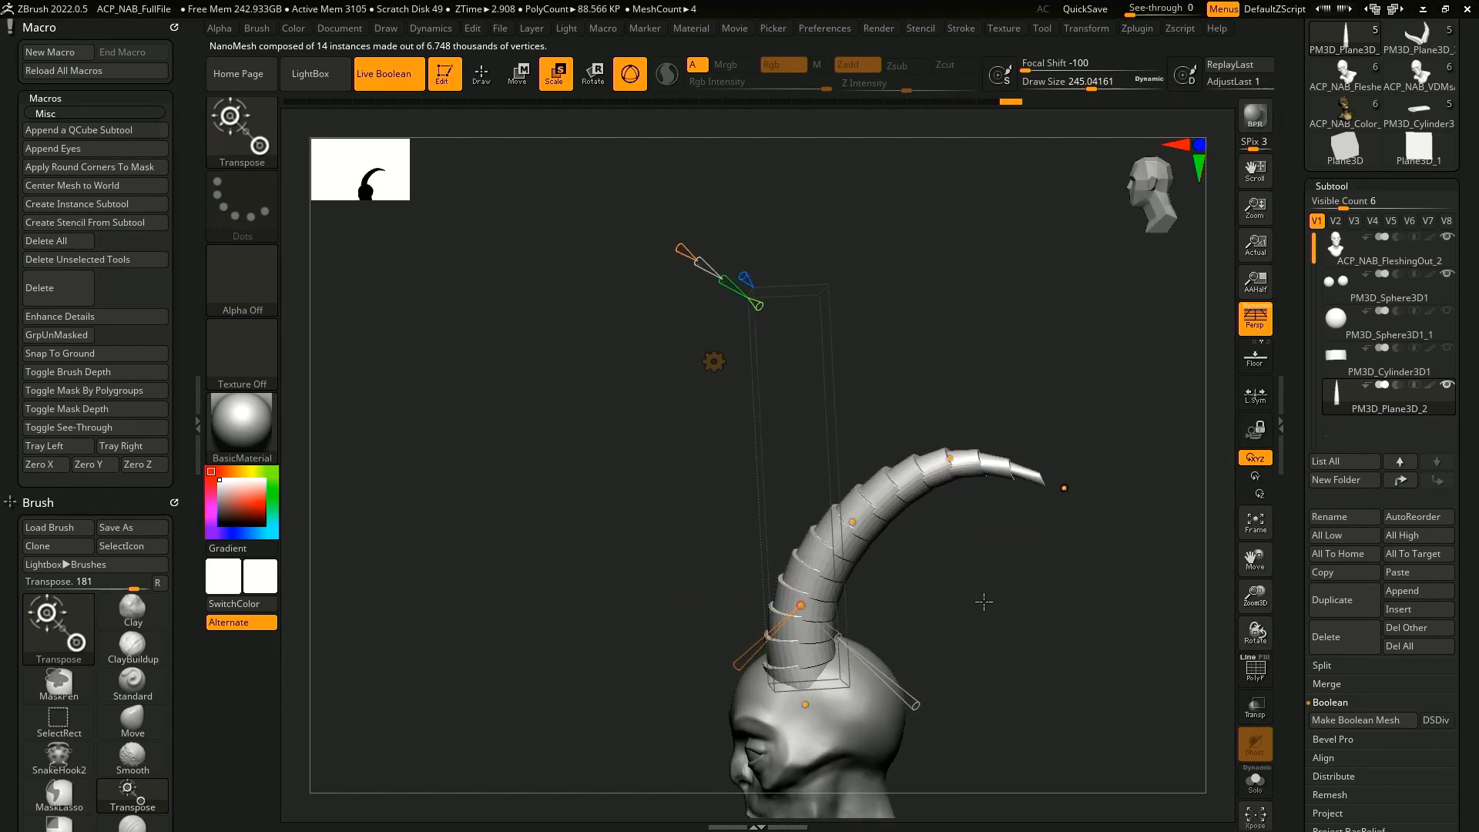
- Refine the horn's curve points from several angles and accept the Bend Curve deformation
left_click_drag(984, 601, 1073, 587)
left_click_drag(949, 544, 973, 607)
left_click_drag(821, 385, 839, 416)
left_click_drag(806, 309, 753, 319)
left_click_drag(830, 364, 807, 362)
left_click_drag(881, 407, 868, 367)
left_click_drag(956, 534, 952, 526)
left_click_drag(855, 508, 868, 512)
left_click_drag(842, 598, 854, 595)
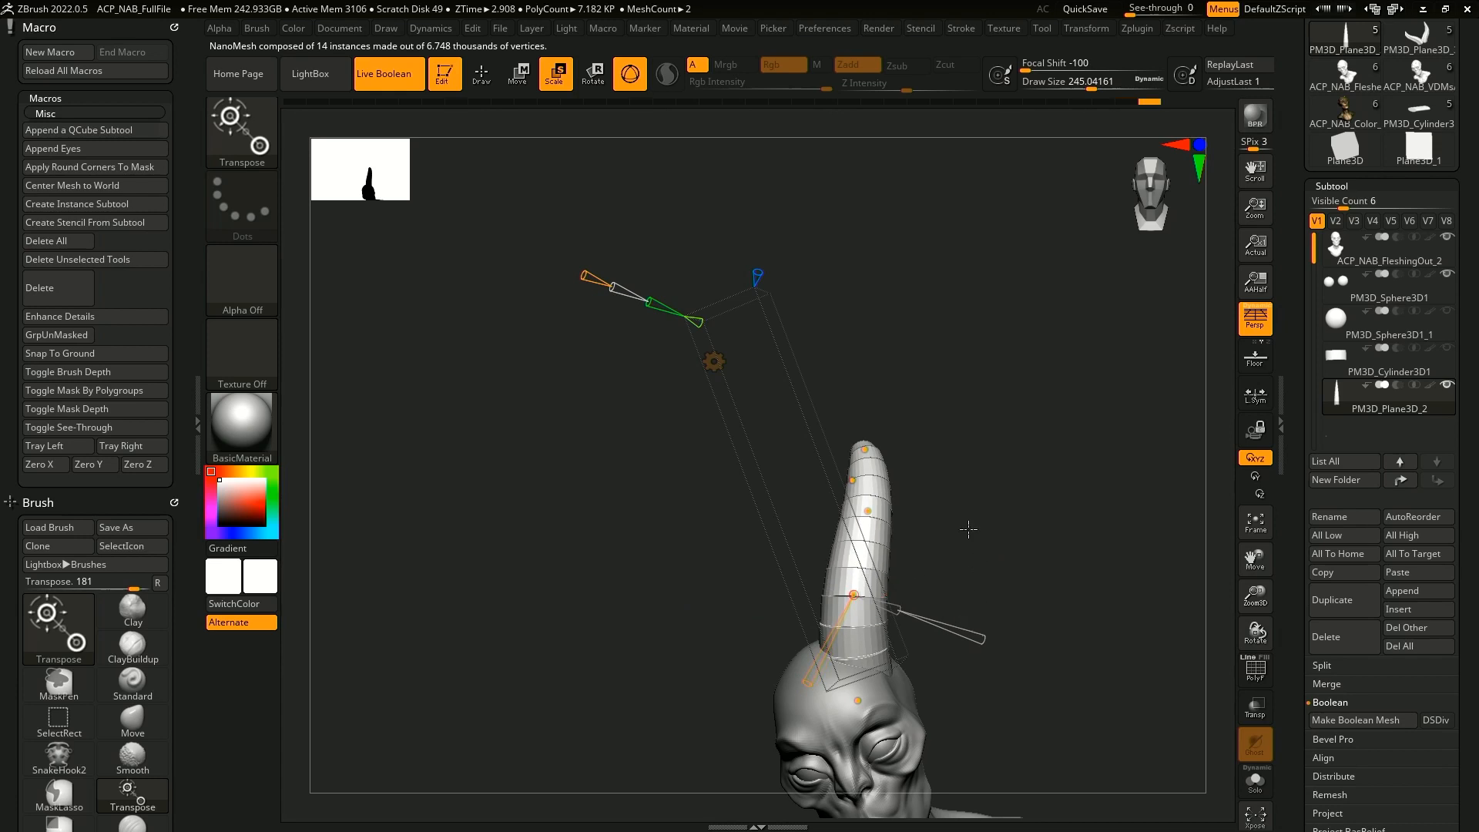
left_click(714, 362)
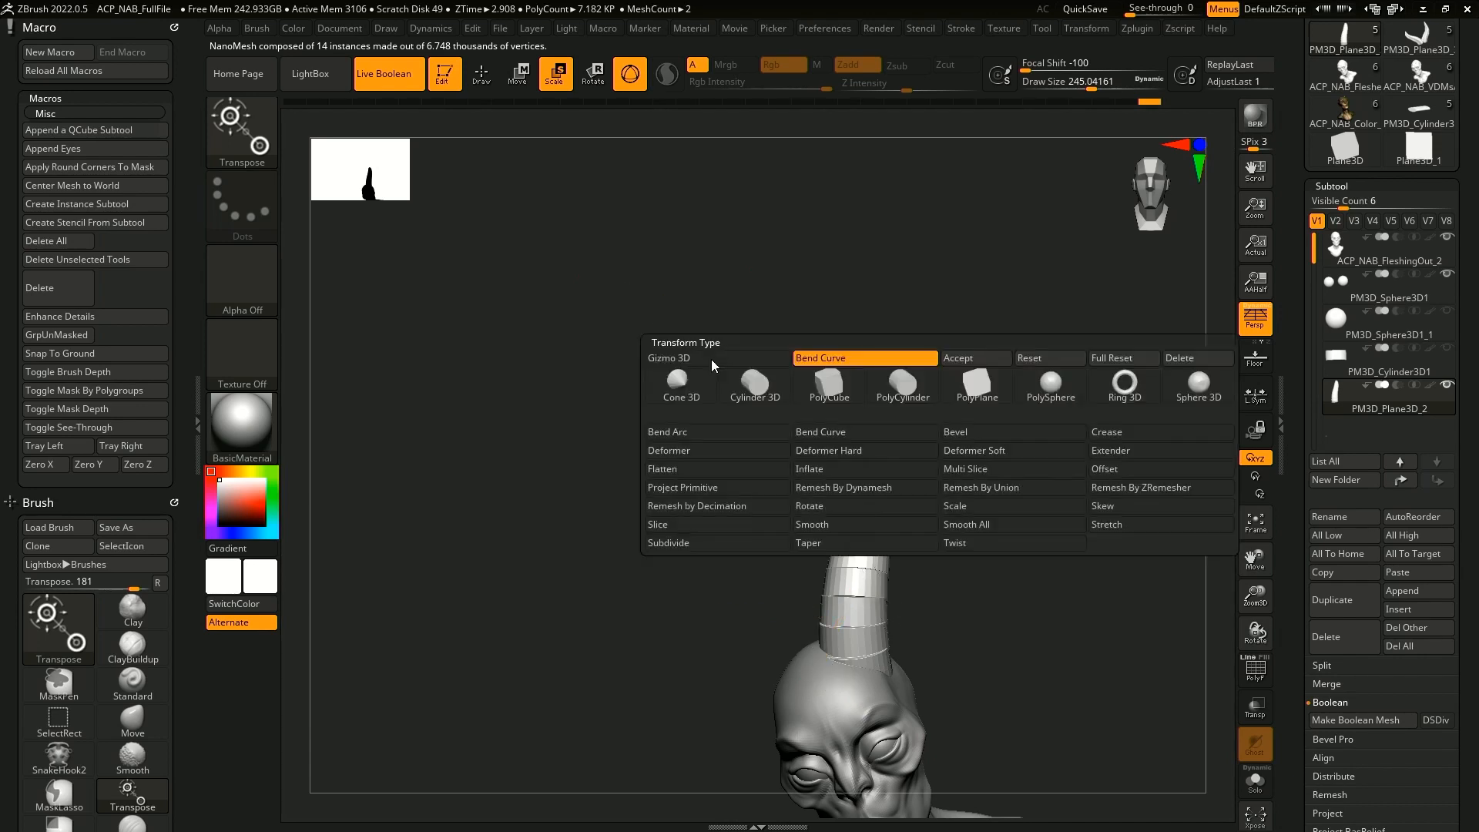
left_click(959, 357)
mouse_move(988, 594)
left_mouse_down("alt")
mouse_move(904, 472)
mouse_move(836, 442)
left_mouse_up("alt")
- Switch to the Move brush and open the horn's NanoMesh source cylinder for editing in split screen
key("b")
key("m")
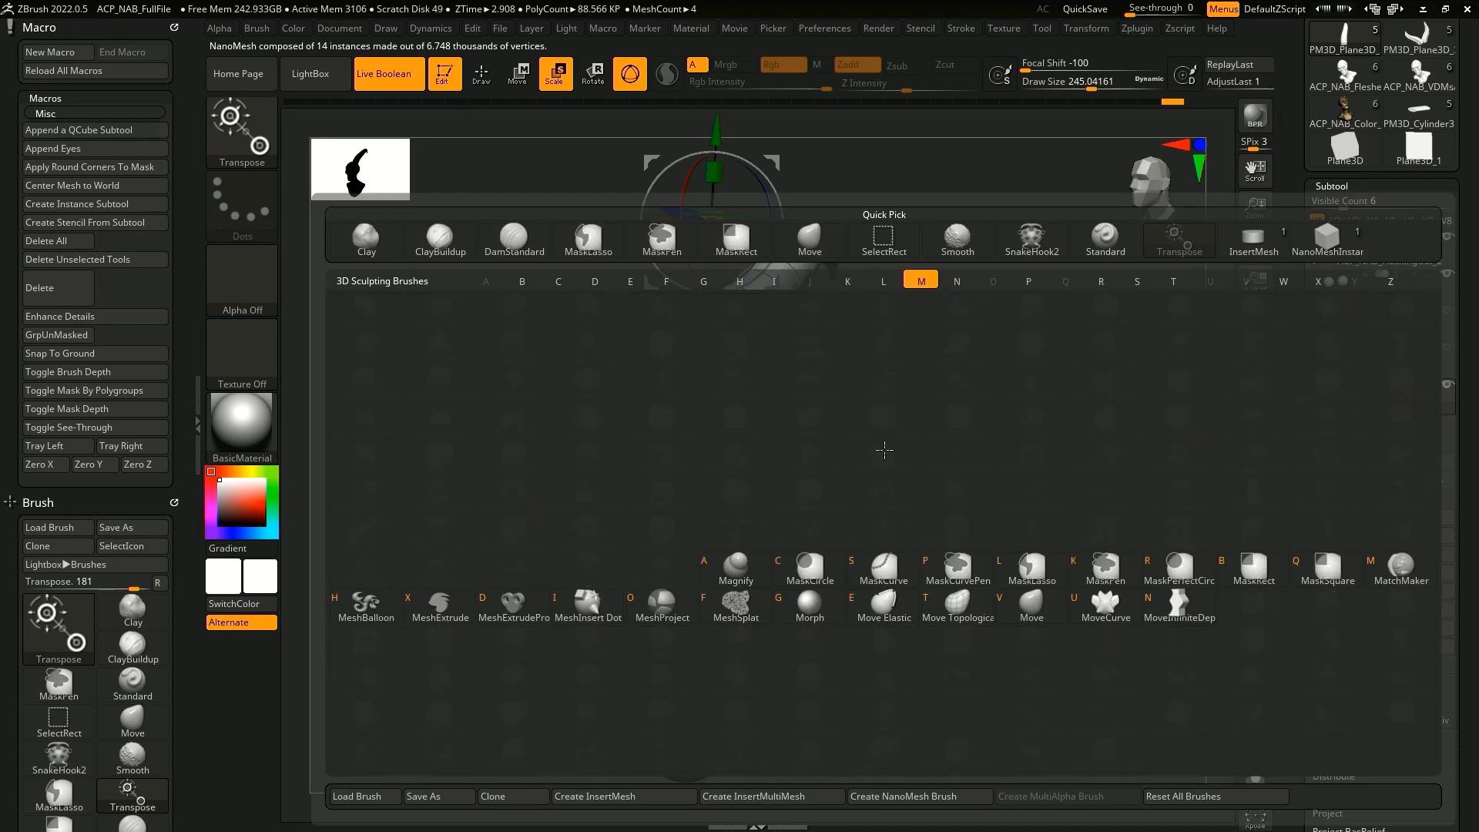
key("v")
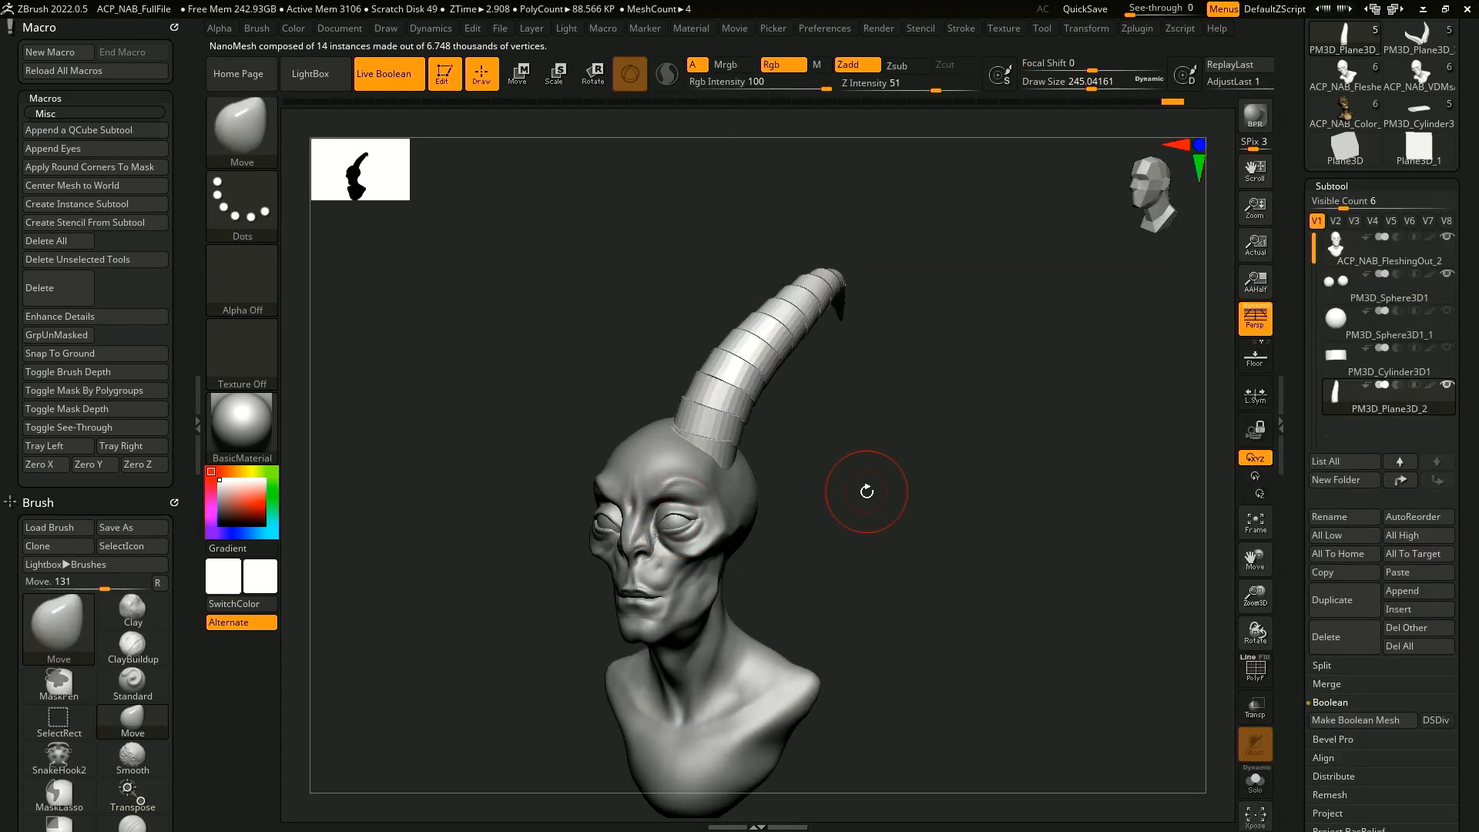
mouse_move(1337, 357)
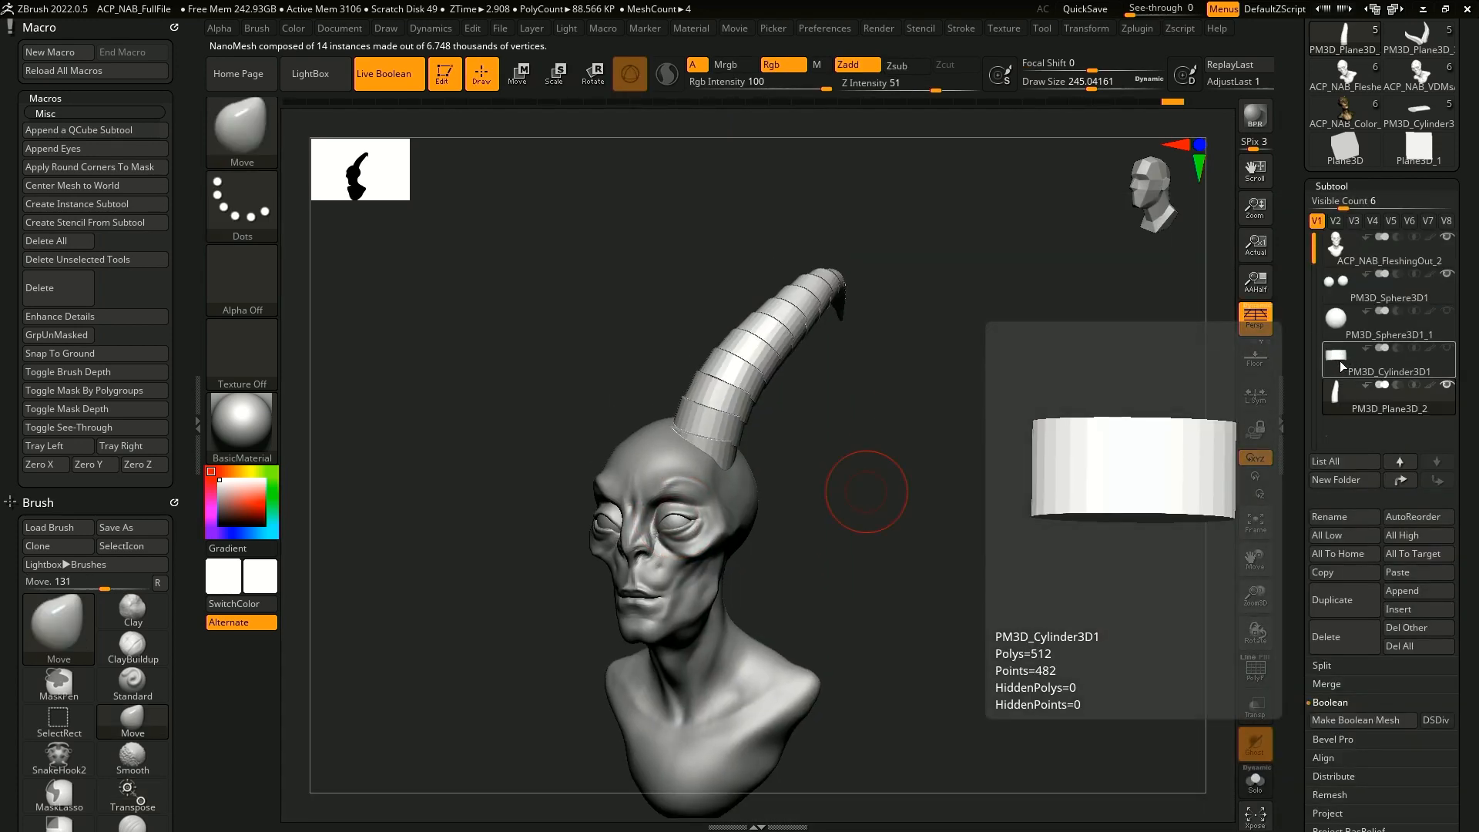
mouse_move(1342, 399)
left_click_drag(848, 472, 865, 529, "alt")
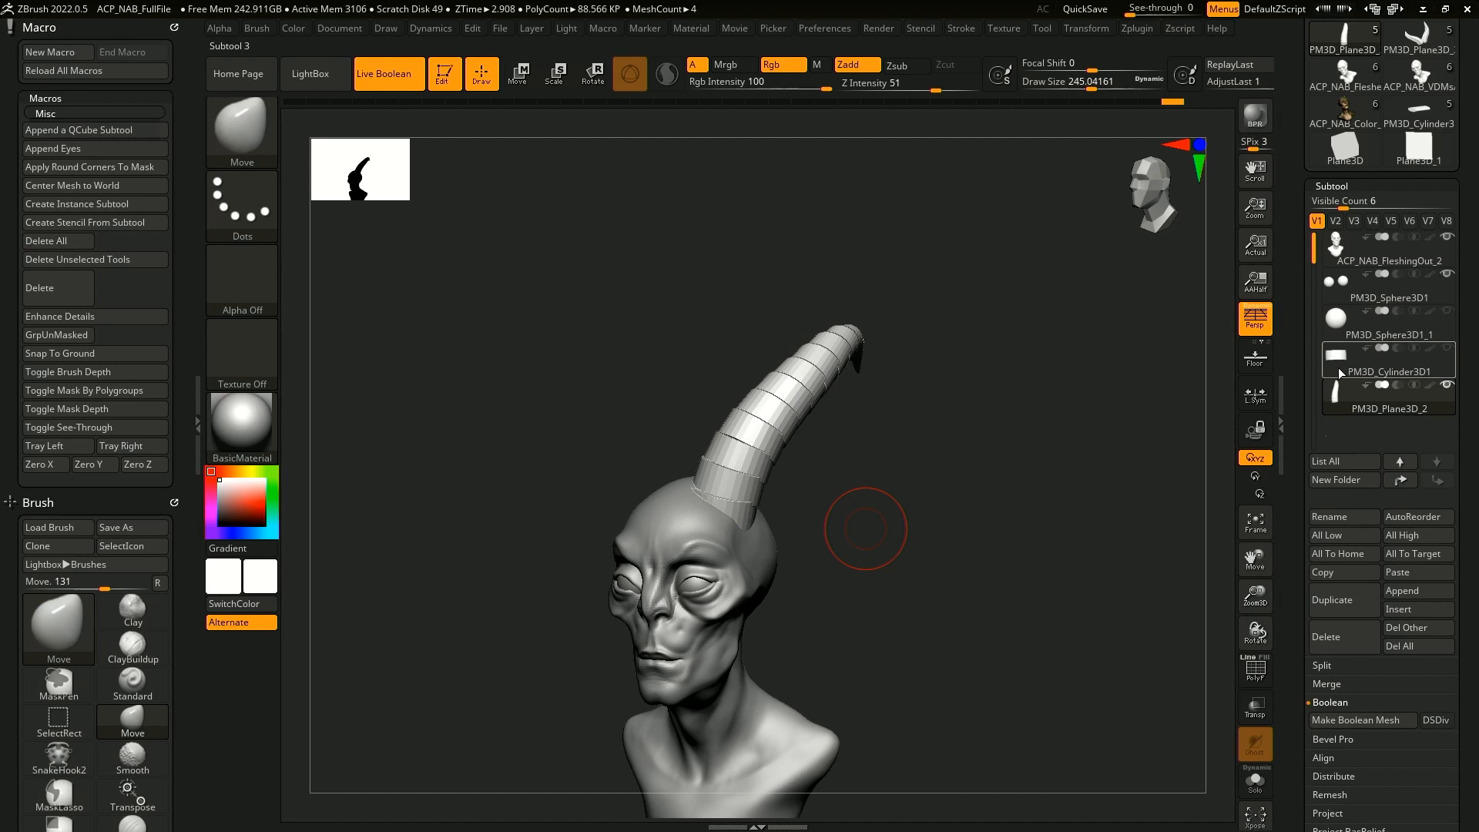
scroll(1390, 456, "down", 8)
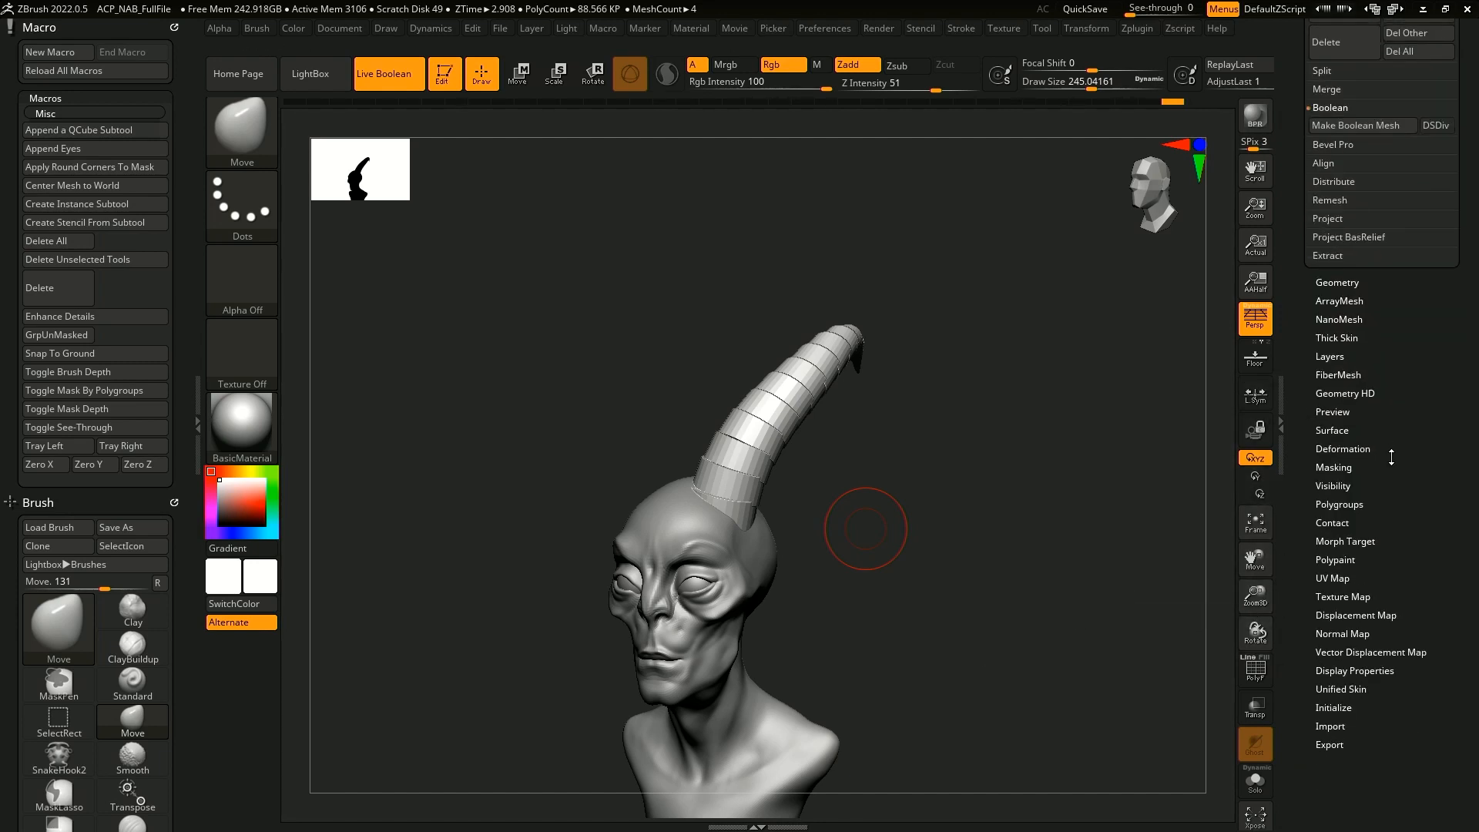
left_click(1362, 318)
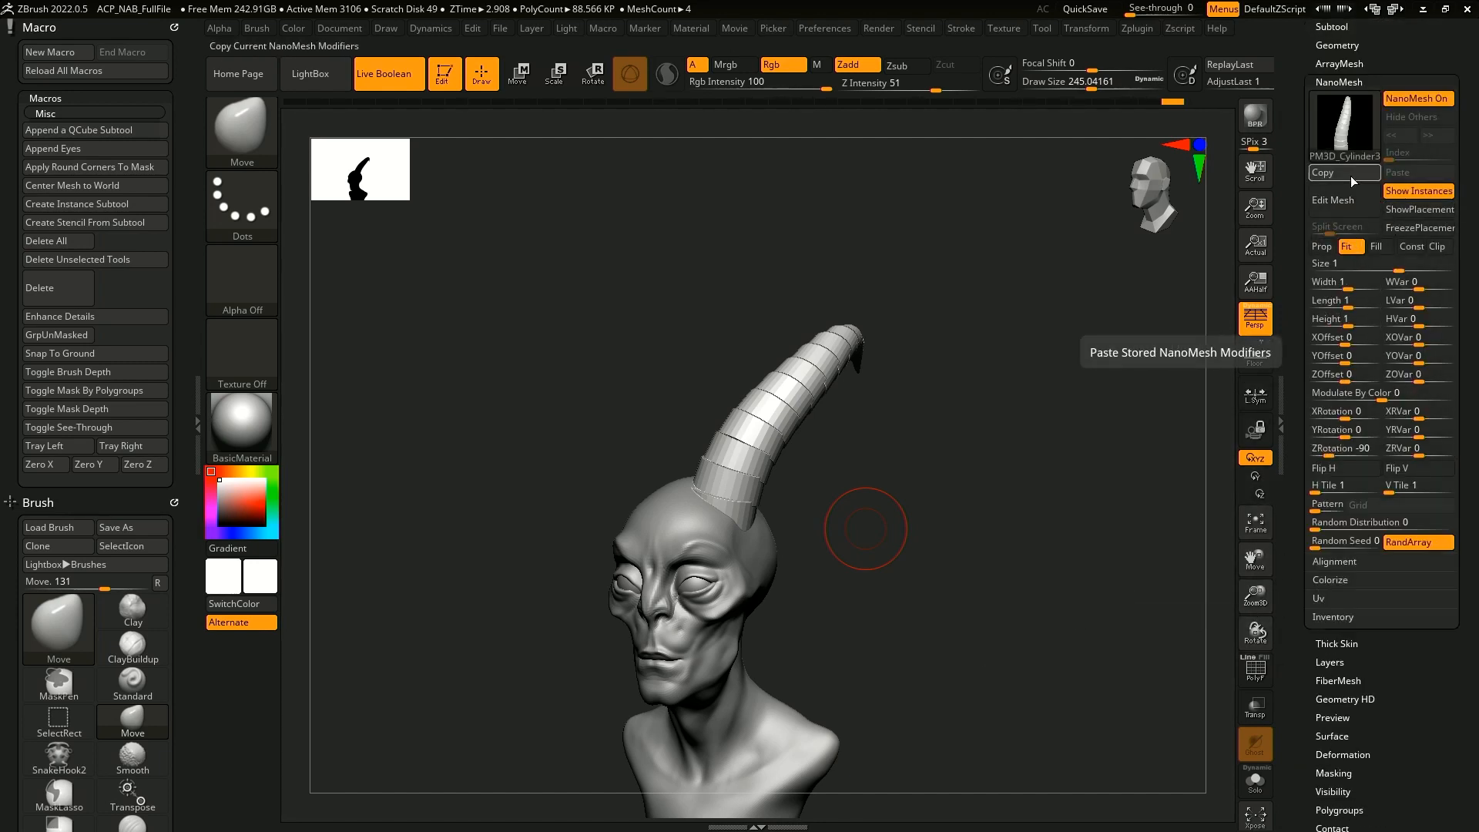
left_click(1364, 197)
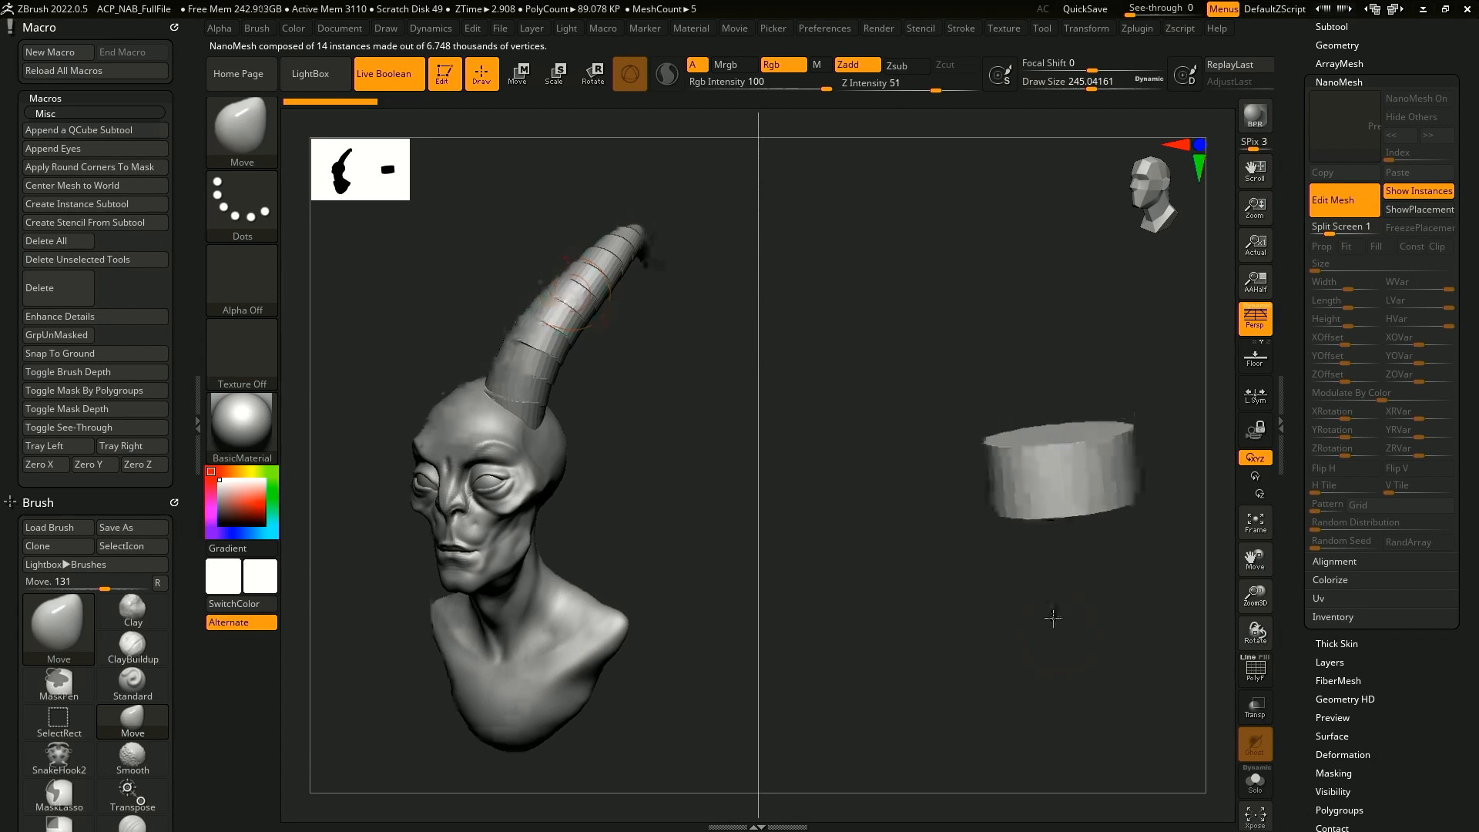
- Try pulling the edge of the source cylinder with the Move brush and undo the test strokes
mouse_move(1130, 505)
left_mouse_down()
mouse_move(1151, 532)
mouse_move(1188, 455)
mouse_move(1149, 404)
mouse_move(1197, 533)
mouse_move(1240, 422)
mouse_move(1224, 408)
left_mouse_up()
key("ctrl+z")
mouse_move(1033, 587)
left_mouse_down("alt")
mouse_move(1010, 591)
mouse_move(976, 547)
left_mouse_up("alt")
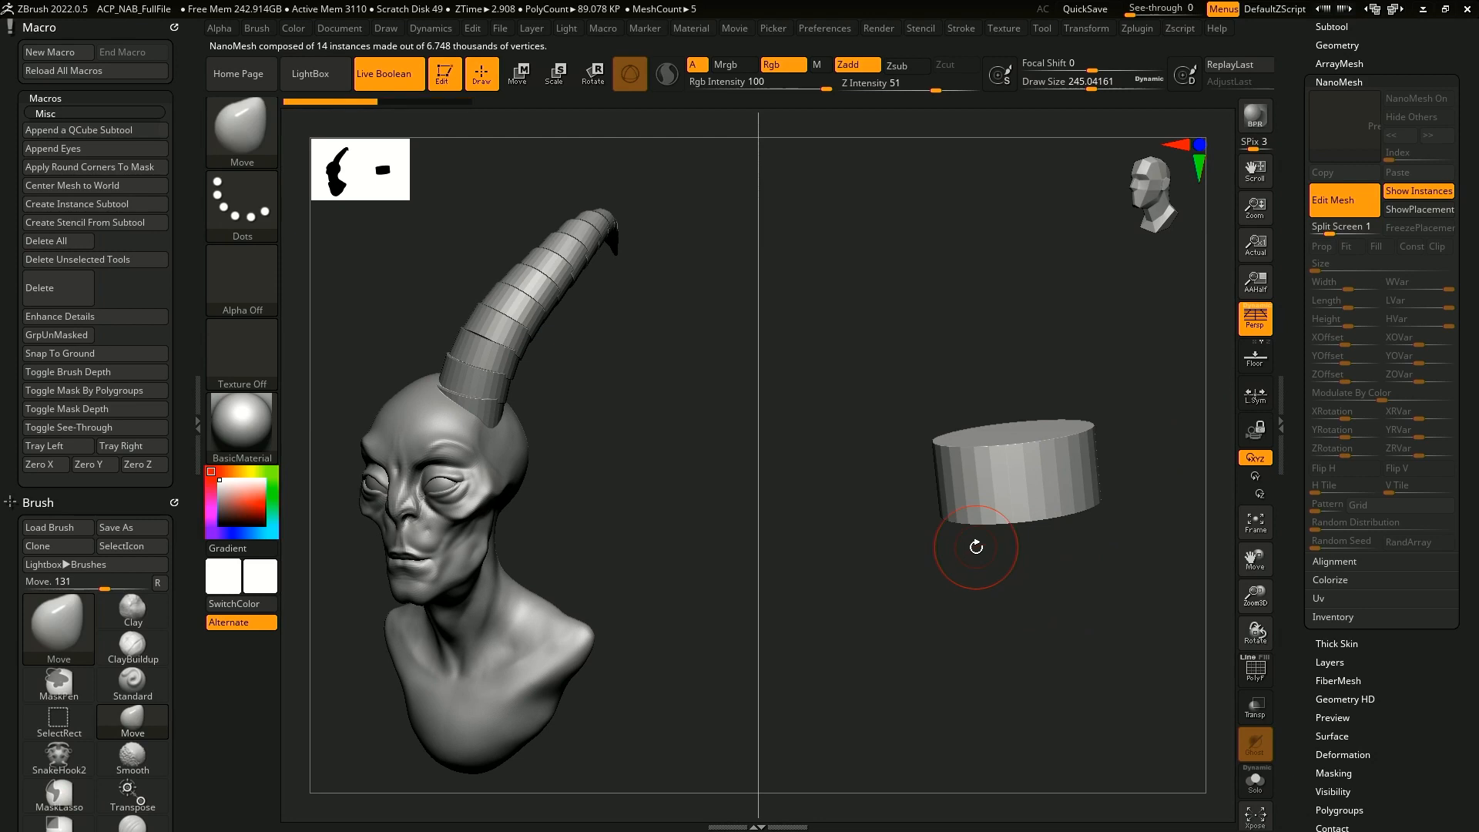
left_click_drag(945, 464, 920, 431)
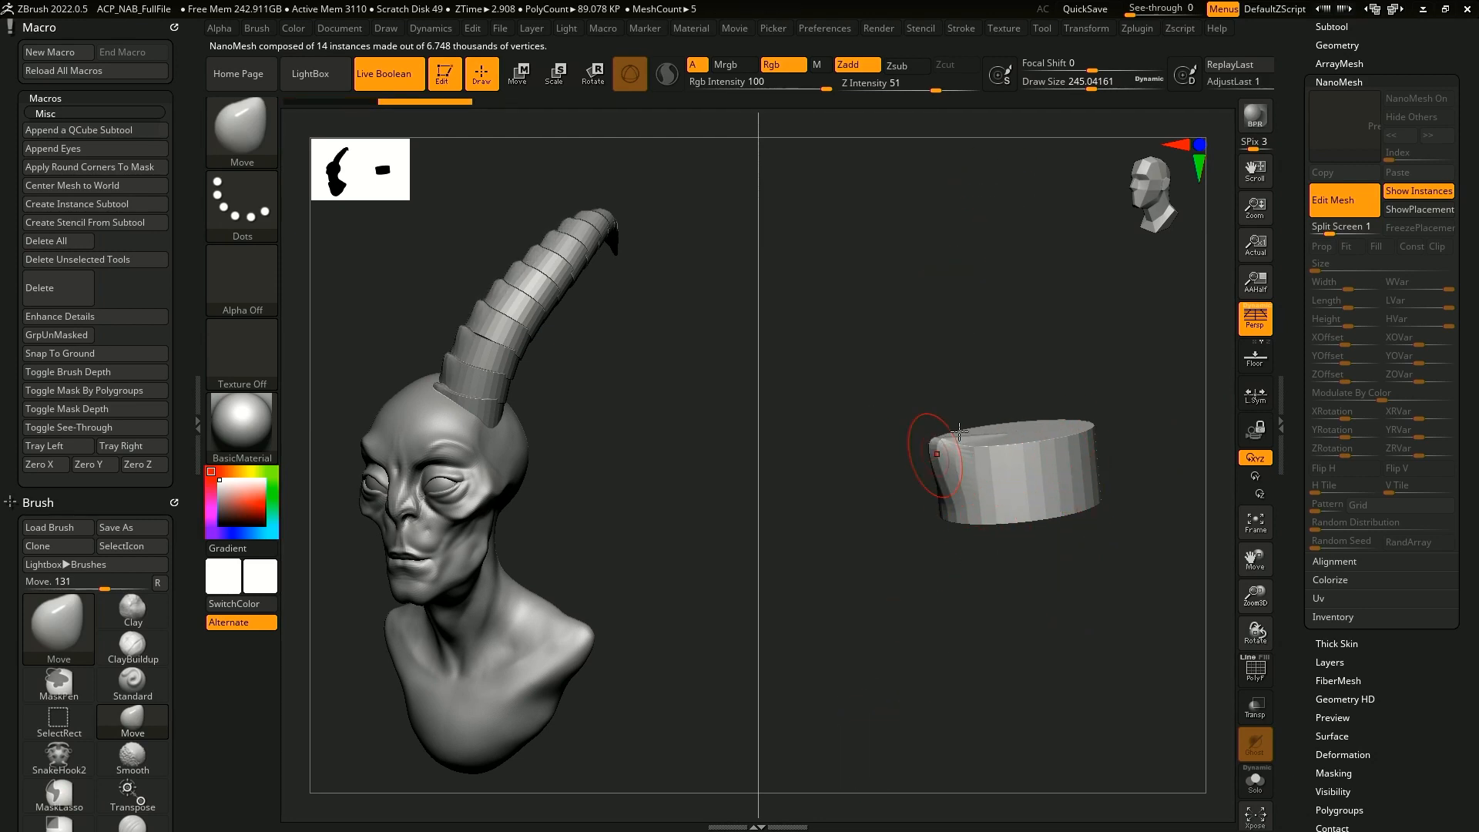
left_click_drag(948, 465, 955, 483)
key("ctrl+z")
key("ctrl+z")
key("ctrl+z")
key("ctrl+z")
key("ctrl+z")
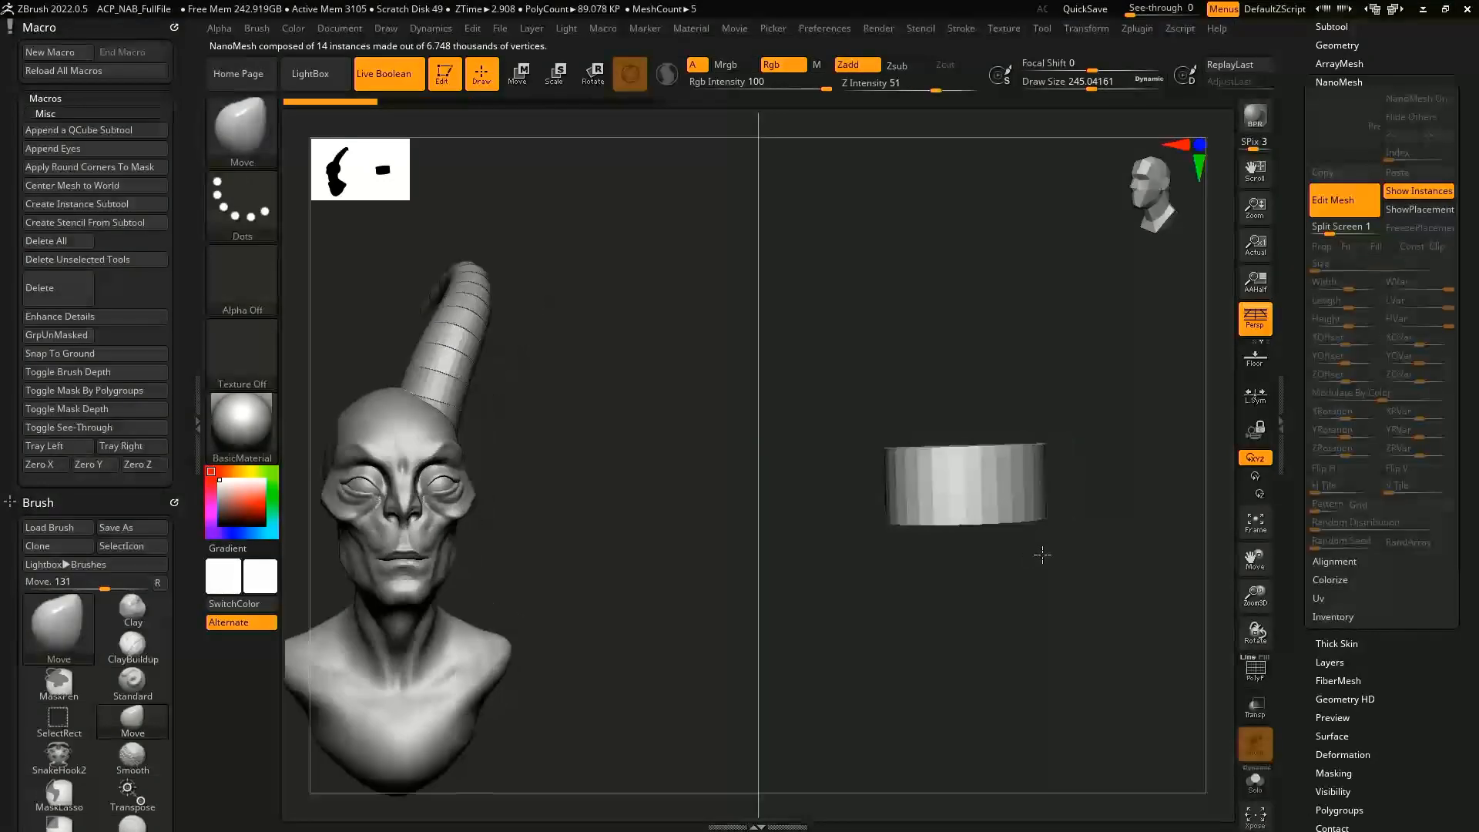
- Enlarge the brush, switch to the Move gizmo and mask the lower part of the source cylinder
right_click_drag(974, 519, 994, 491)
key("space")
left_click_drag(1009, 433, 1020, 432)
mouse_move(1132, 536)
left_mouse_down()
mouse_move(1112, 579)
mouse_move(1089, 518)
mouse_move(1094, 468)
left_mouse_up()
key("w")
mouse_move(1121, 581)
left_mouse_down()
mouse_move(1170, 580)
mouse_move(1116, 605)
mouse_move(1143, 604)
mouse_move(1080, 588)
left_mouse_up()
mouse_move(1156, 554)
left_mouse_down("ctrl")
mouse_move(953, 493)
mouse_move(1133, 616)
mouse_move(1139, 585)
left_mouse_up("ctrl")
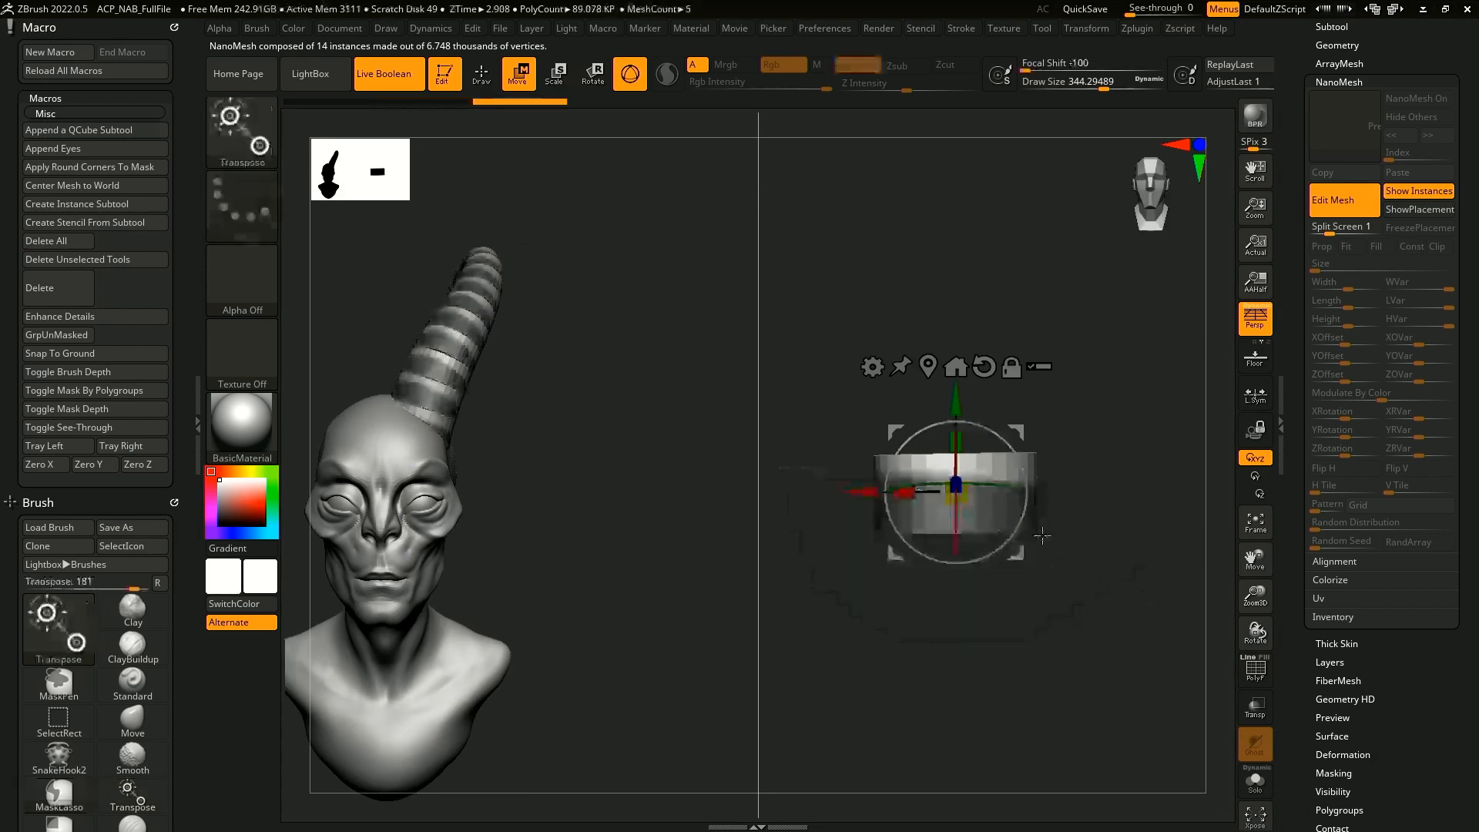
- Adjust the unmasked part of the source cylinder so its upper rim flares outward, and clear the mask
left_click_drag(955, 497, 948, 499)
left_click_drag(959, 556, 963, 597)
left_click_drag(967, 521, 921, 597)
left_click_drag(1067, 595, 1015, 595, "ctrl")
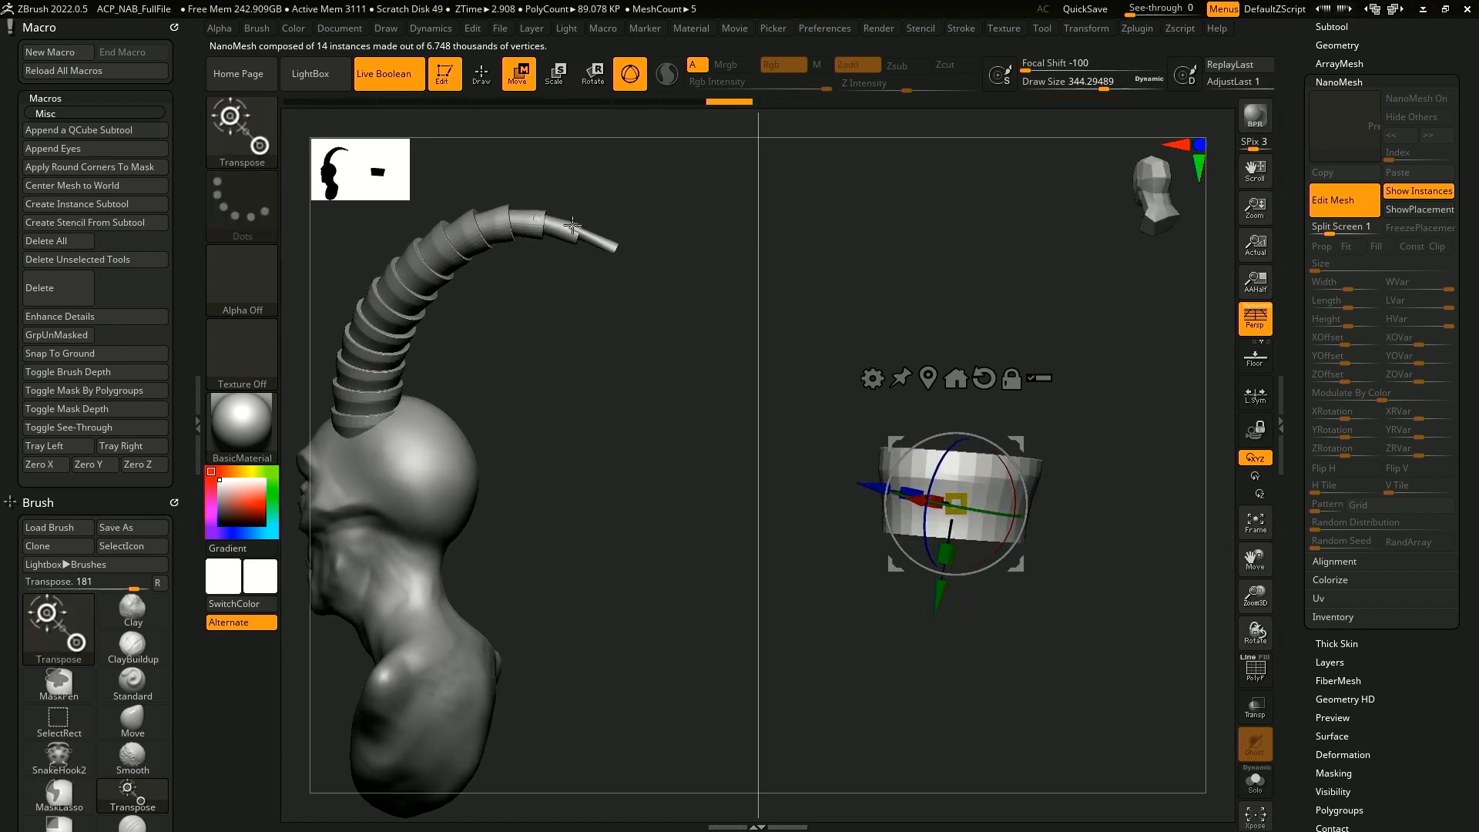
left_click_drag(1058, 413, 1169, 581)
- Divide the source cylinder's geometry twice to smooth it to subdivision level 3
left_click_drag(1291, 102, 1297, 250)
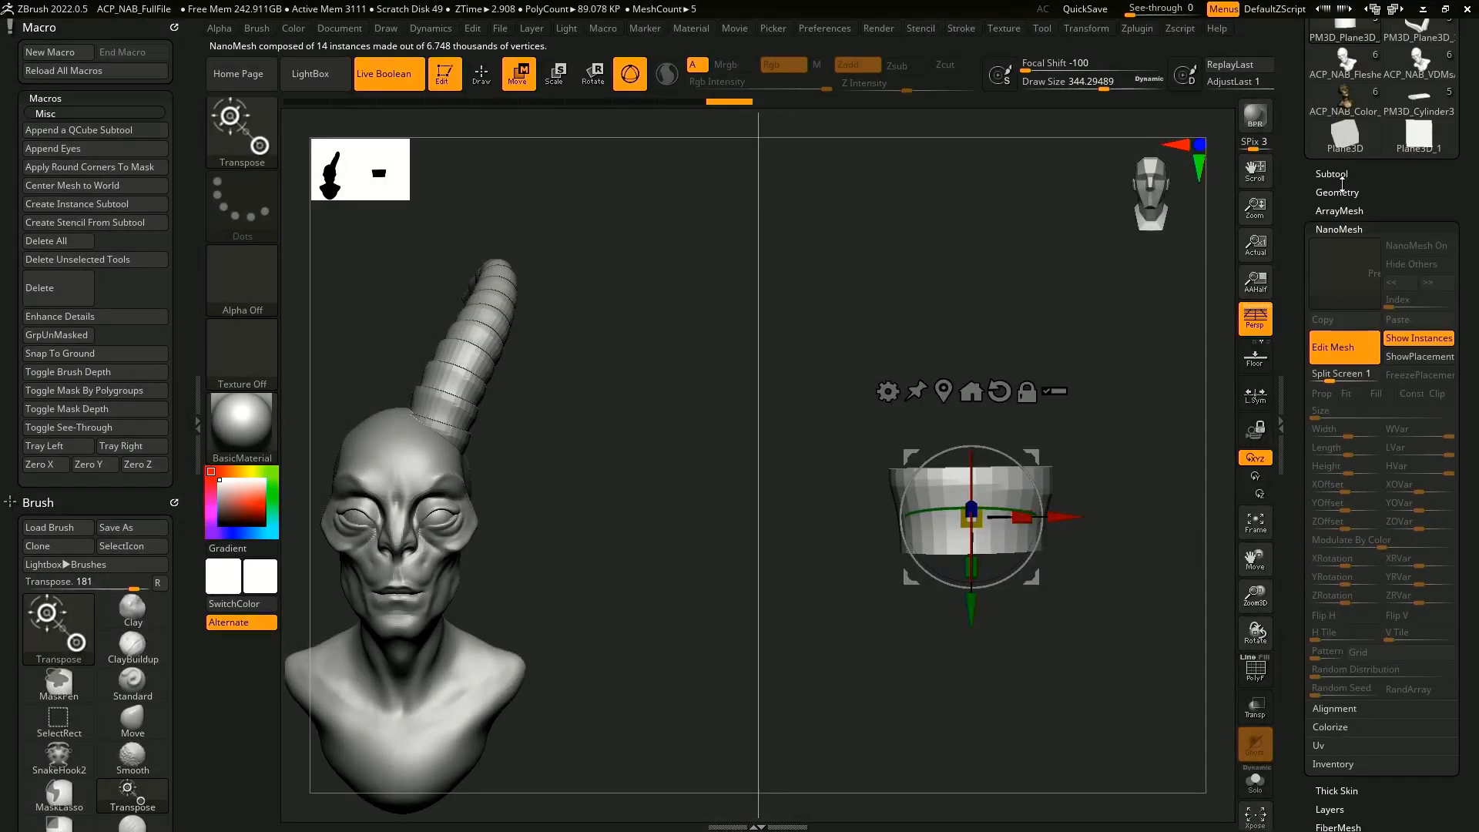
left_click(1358, 196)
left_click(1349, 332)
left_click(1351, 328)
left_click_drag(994, 636, 897, 637)
left_click_drag(965, 330, 1000, 318, "alt")
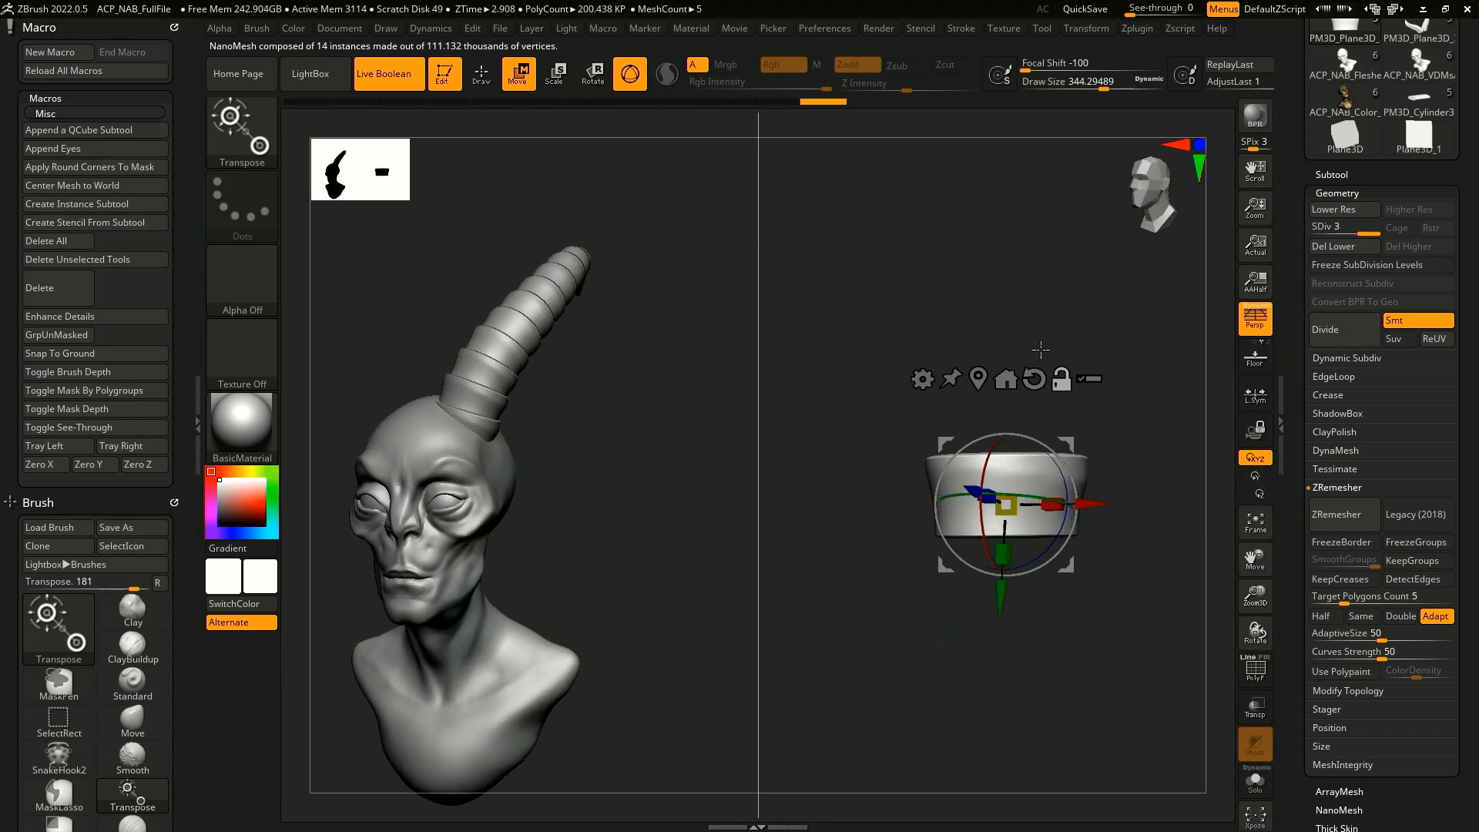
- Switch to the Move brush and activate radial symmetry for sculpting the source cylinder
key("b")
key("m")
key("v")
left_click_drag(1113, 475, 1113, 512, "alt")
left_click_drag(1063, 591, 1068, 645)
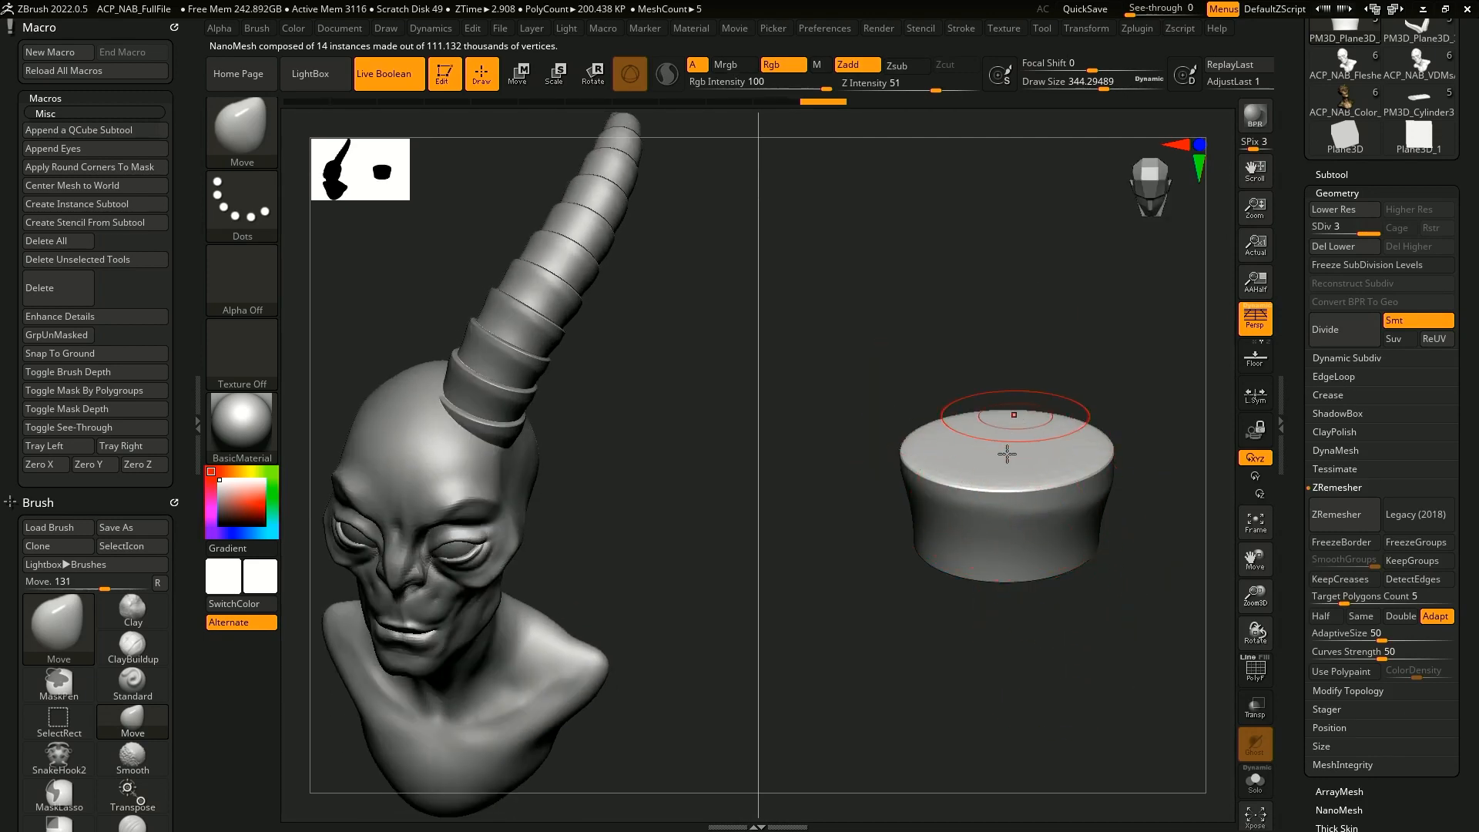
left_click_drag(772, 525, 847, 573, "alt")
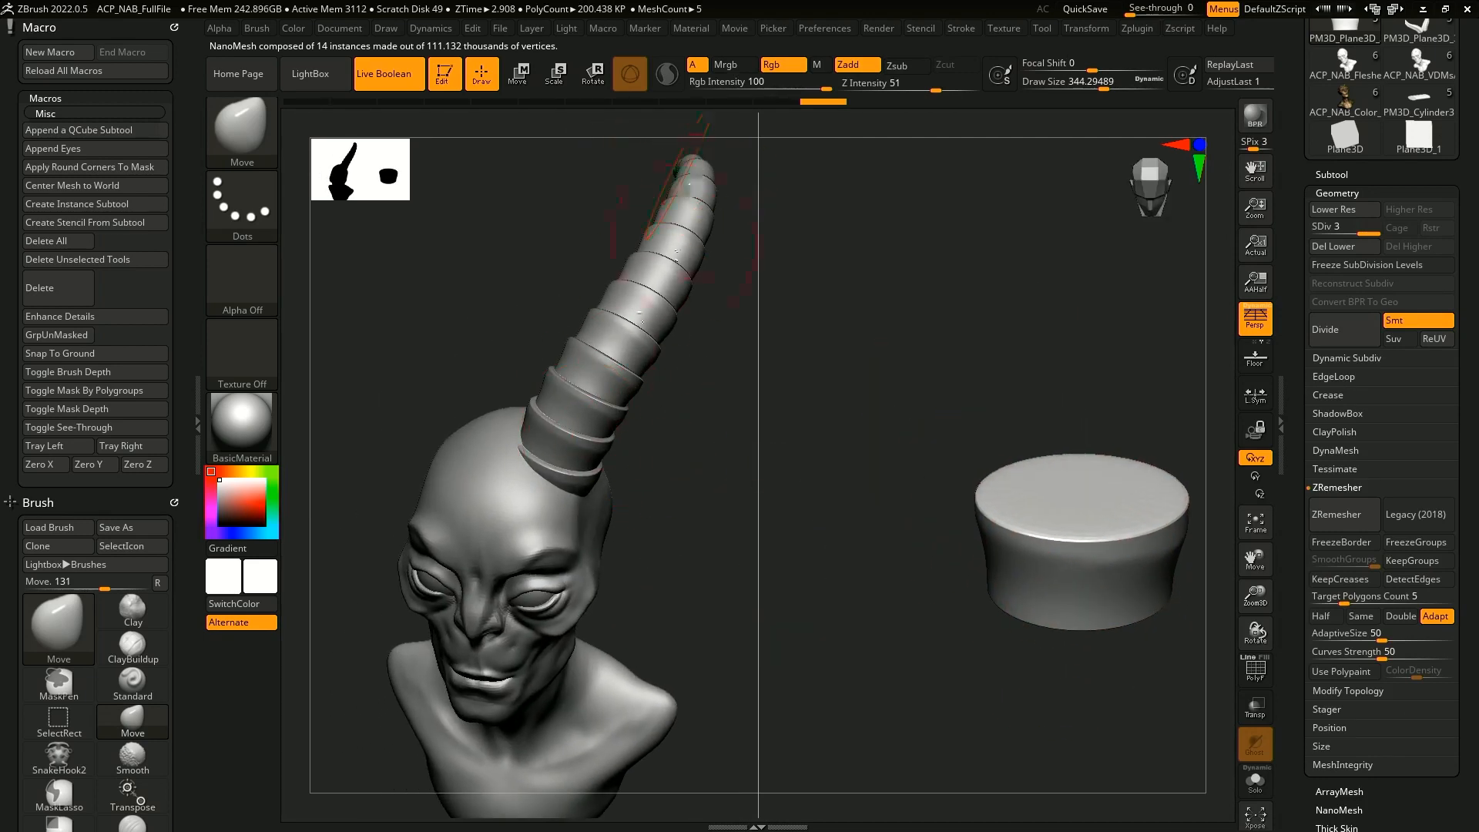
left_click_drag(1123, 386, 1056, 340, "alt")
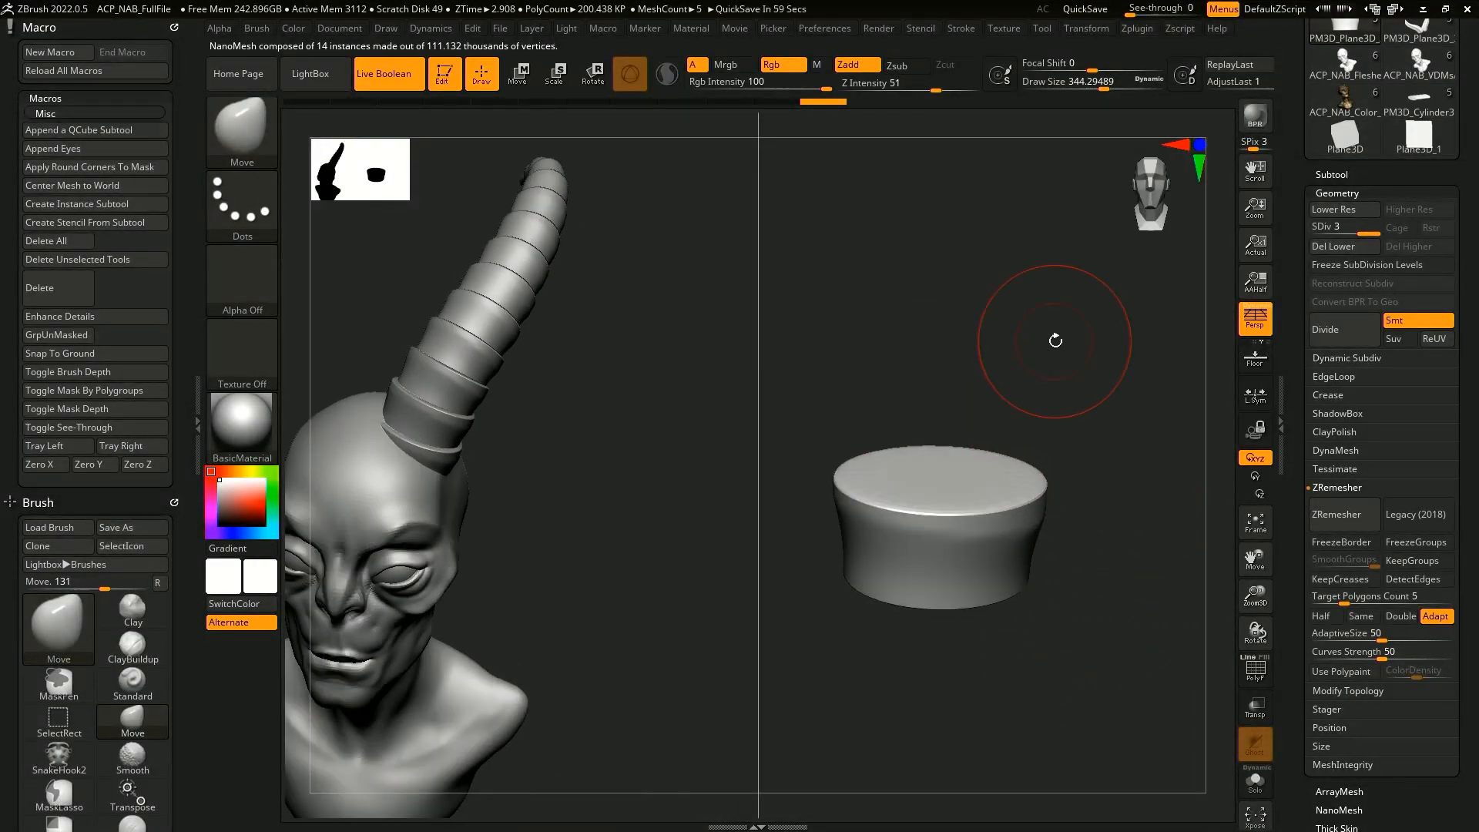
left_click(1094, 29)
left_click(1132, 469)
left_click(1118, 508)
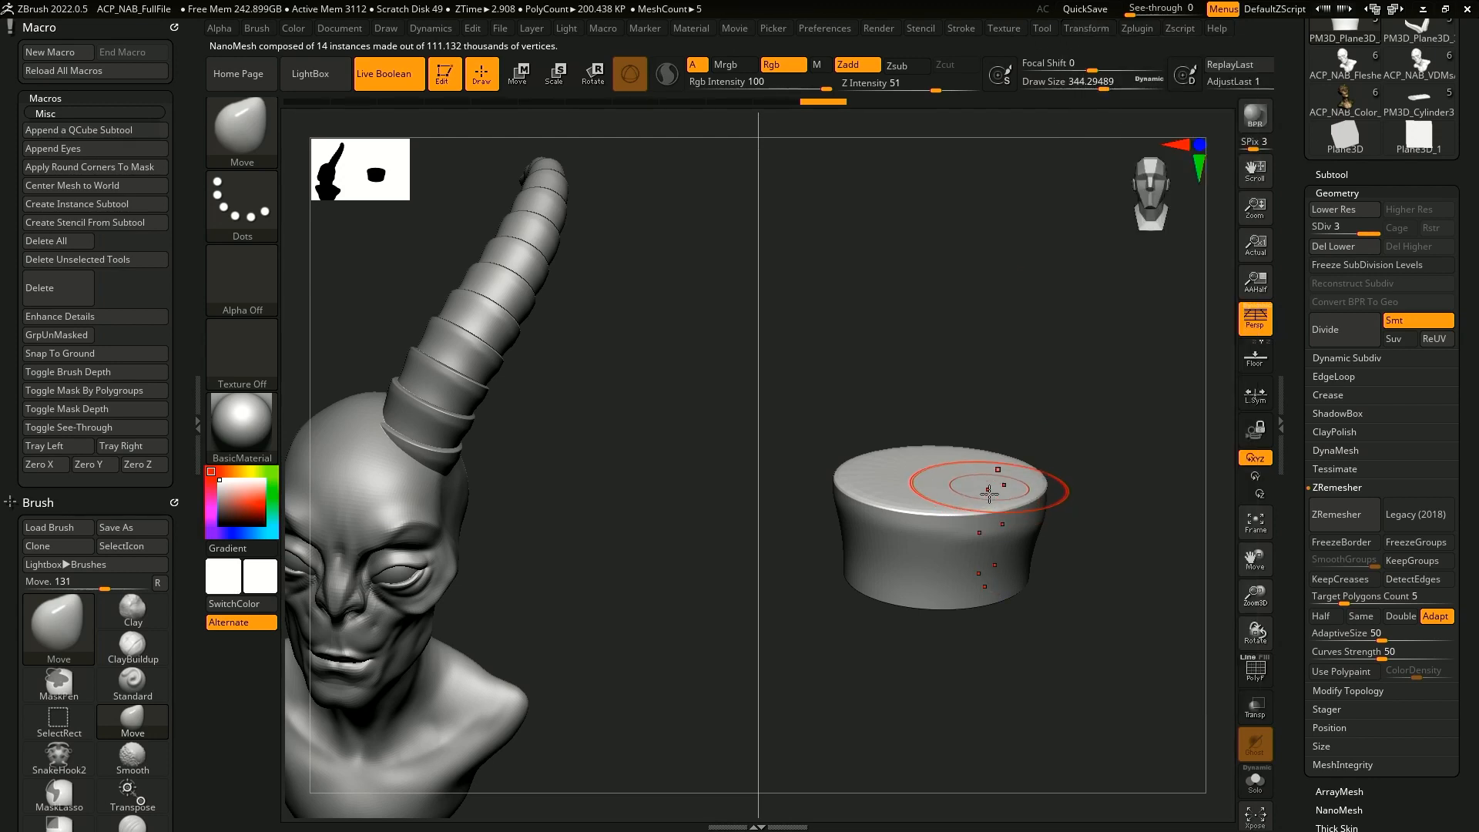
left_click_drag(1054, 425, 989, 432)
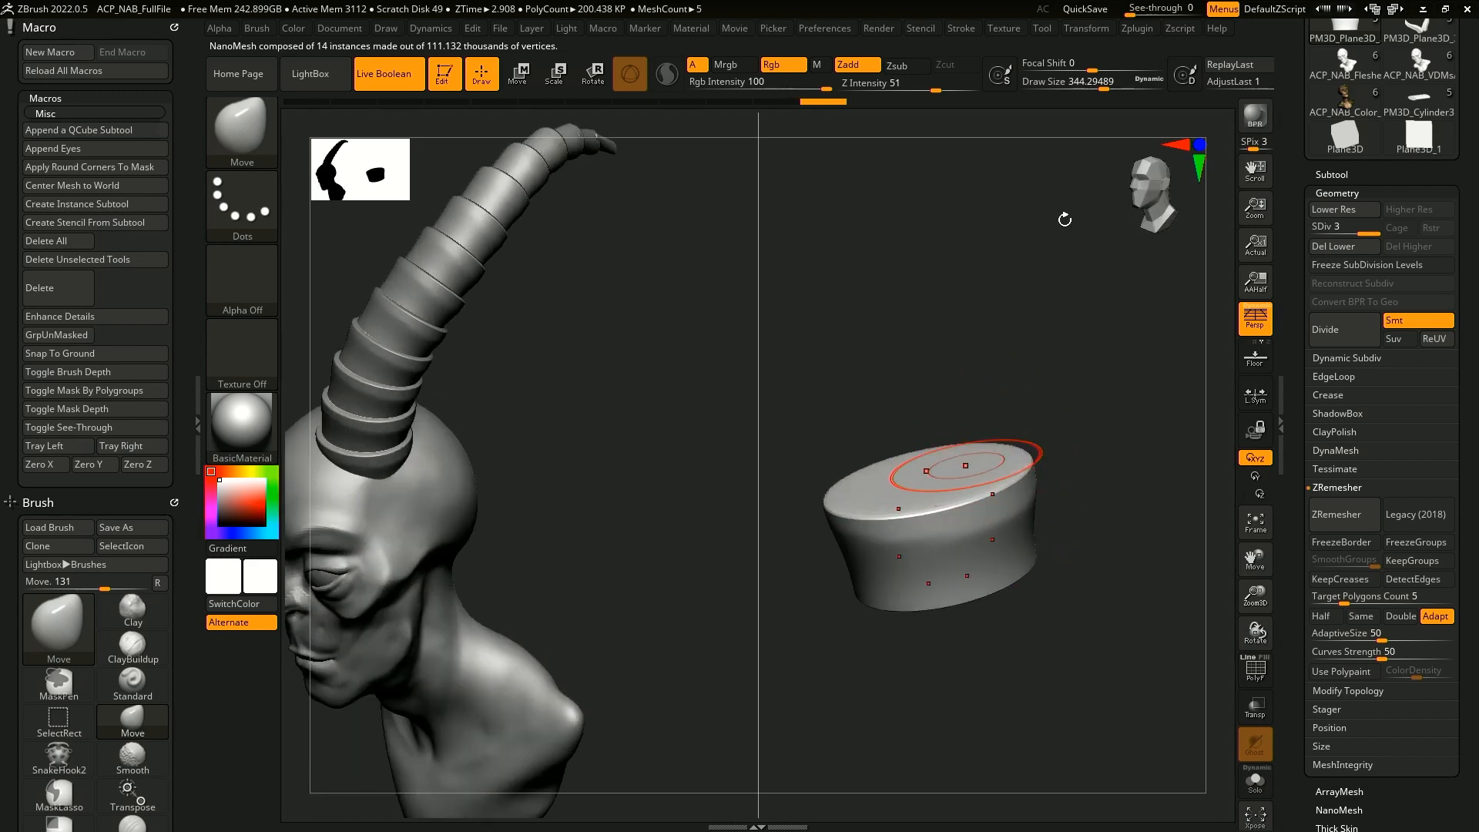
- Switch the radial symmetry to the Y axis, try a Move brush pull on the source cylinder's rim and undo it
left_click(1094, 31)
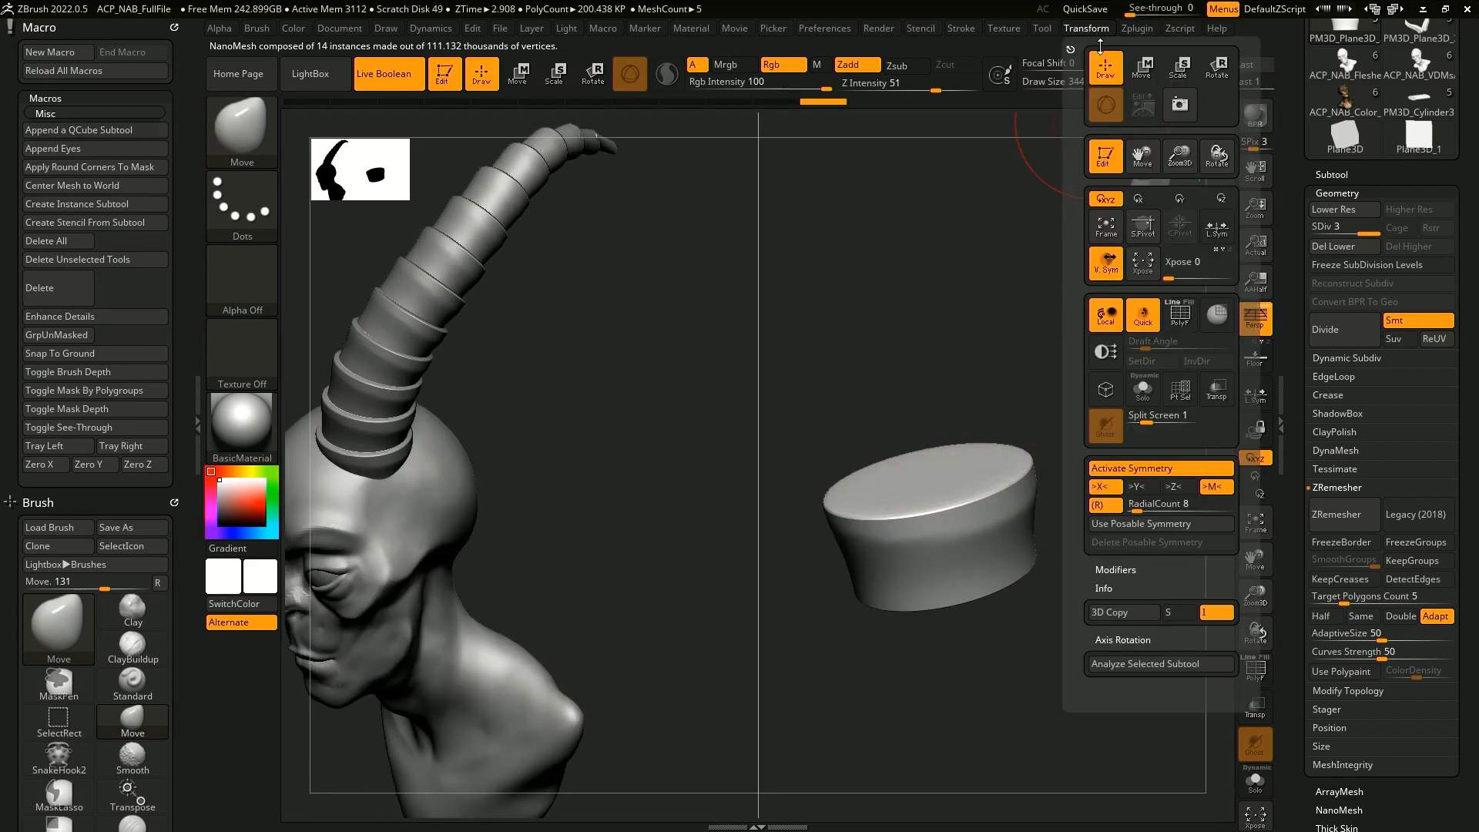
left_click(1135, 488)
right_click_drag(979, 501, 1036, 527)
key("s")
mouse_move(1017, 474)
left_mouse_down()
mouse_move(1076, 394)
mouse_move(1030, 398)
mouse_move(1028, 463)
mouse_move(1096, 475)
mouse_move(1045, 489)
mouse_move(1092, 454)
left_mouse_up()
key("ctrl+z")
mouse_move(1128, 531)
right_mouse_down()
mouse_move(1145, 603)
mouse_move(1097, 635)
right_mouse_up()
- Sculpt irregular lumps around the rim and wall of the source cylinder with the Blob brush
key("b")
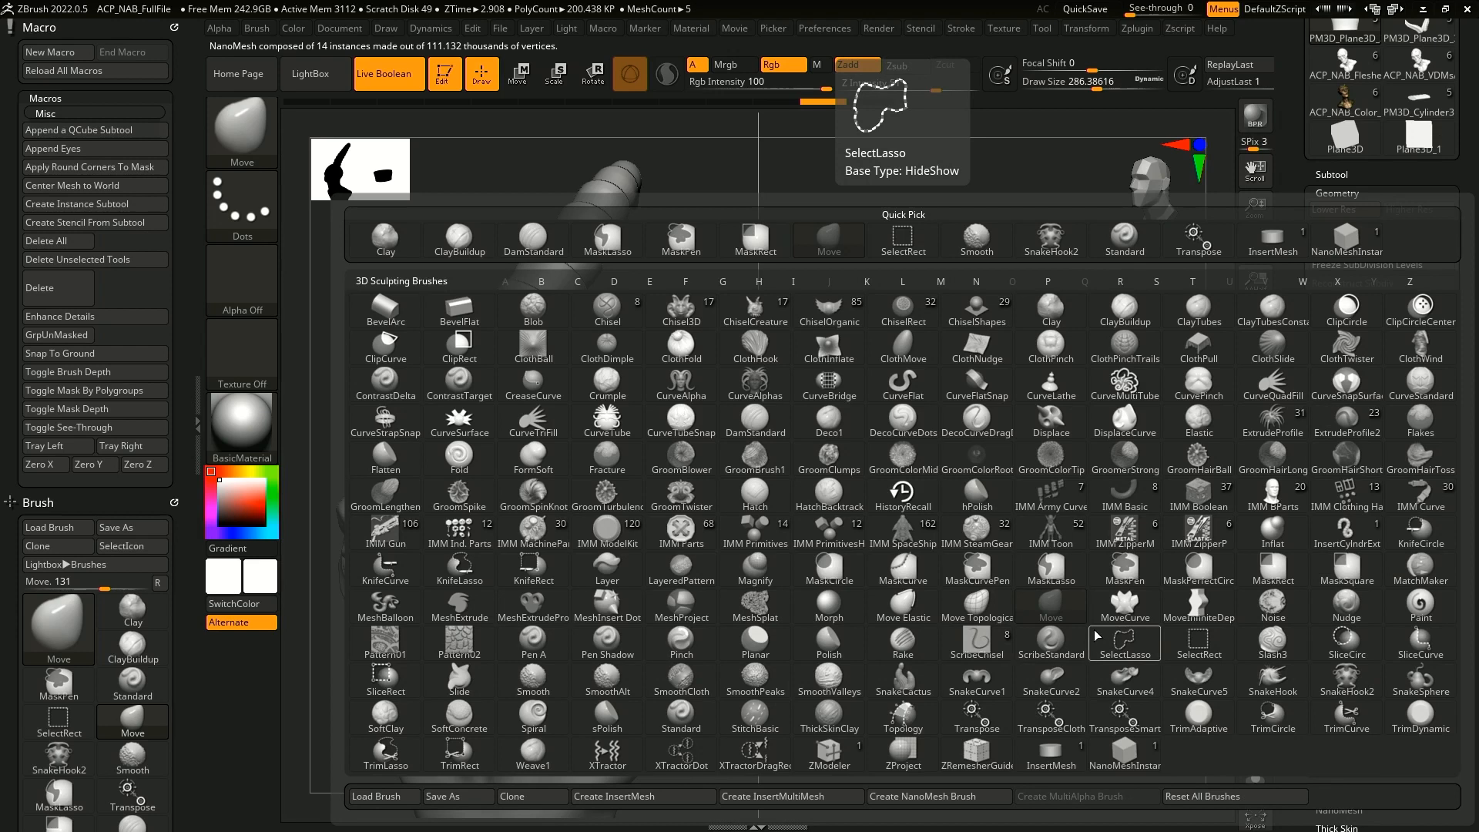
left_click(546, 311)
mouse_move(1065, 518)
left_mouse_down()
mouse_move(1028, 510)
mouse_move(1070, 505)
left_mouse_up()
left_click_drag(1102, 406, 1089, 493)
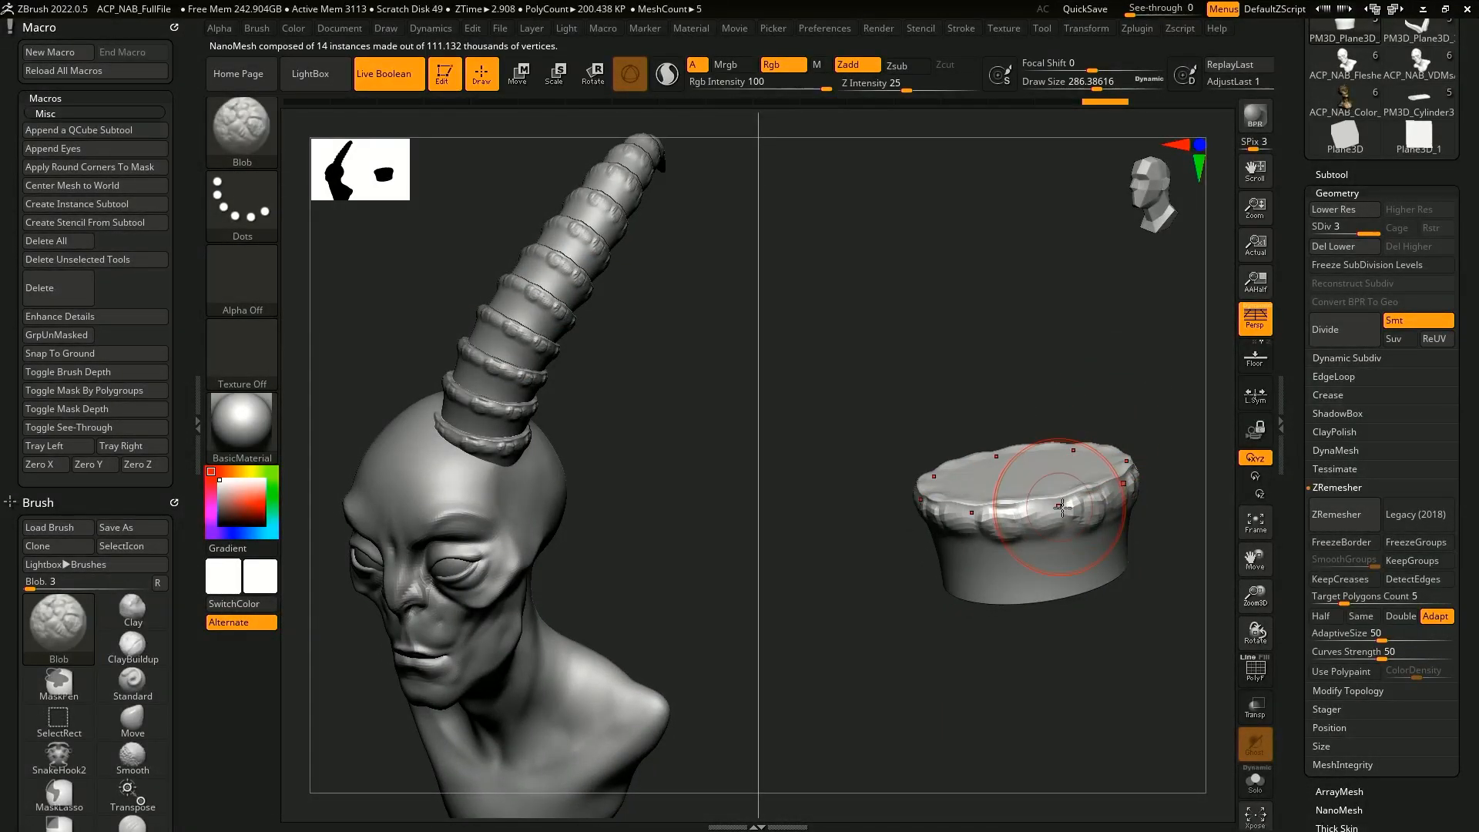
left_click_drag(1040, 555, 1055, 558)
left_click_drag(1092, 633, 1080, 536)
mouse_move(1054, 550)
left_mouse_down()
mouse_move(1025, 559)
mouse_move(1036, 551)
left_mouse_up()
mouse_move(1077, 406)
left_mouse_down()
mouse_move(1022, 405)
mouse_move(1029, 422)
left_mouse_up()
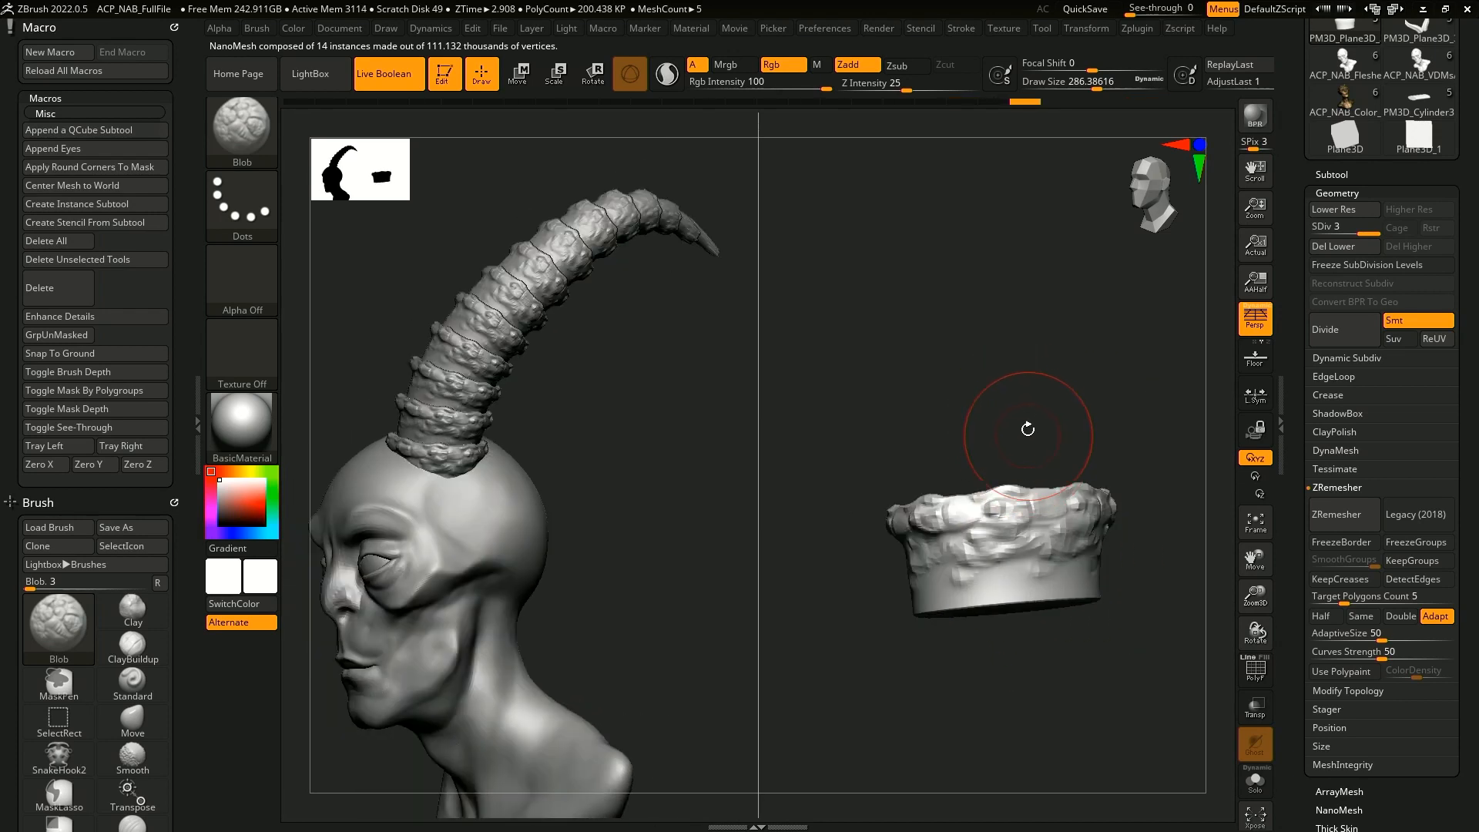
- Smooth the lumps on the source cylinder and enlarge the Blob brush to about 379
left_click_drag(957, 496, 1116, 555, "shift")
left_click_drag(1078, 509, 1089, 532)
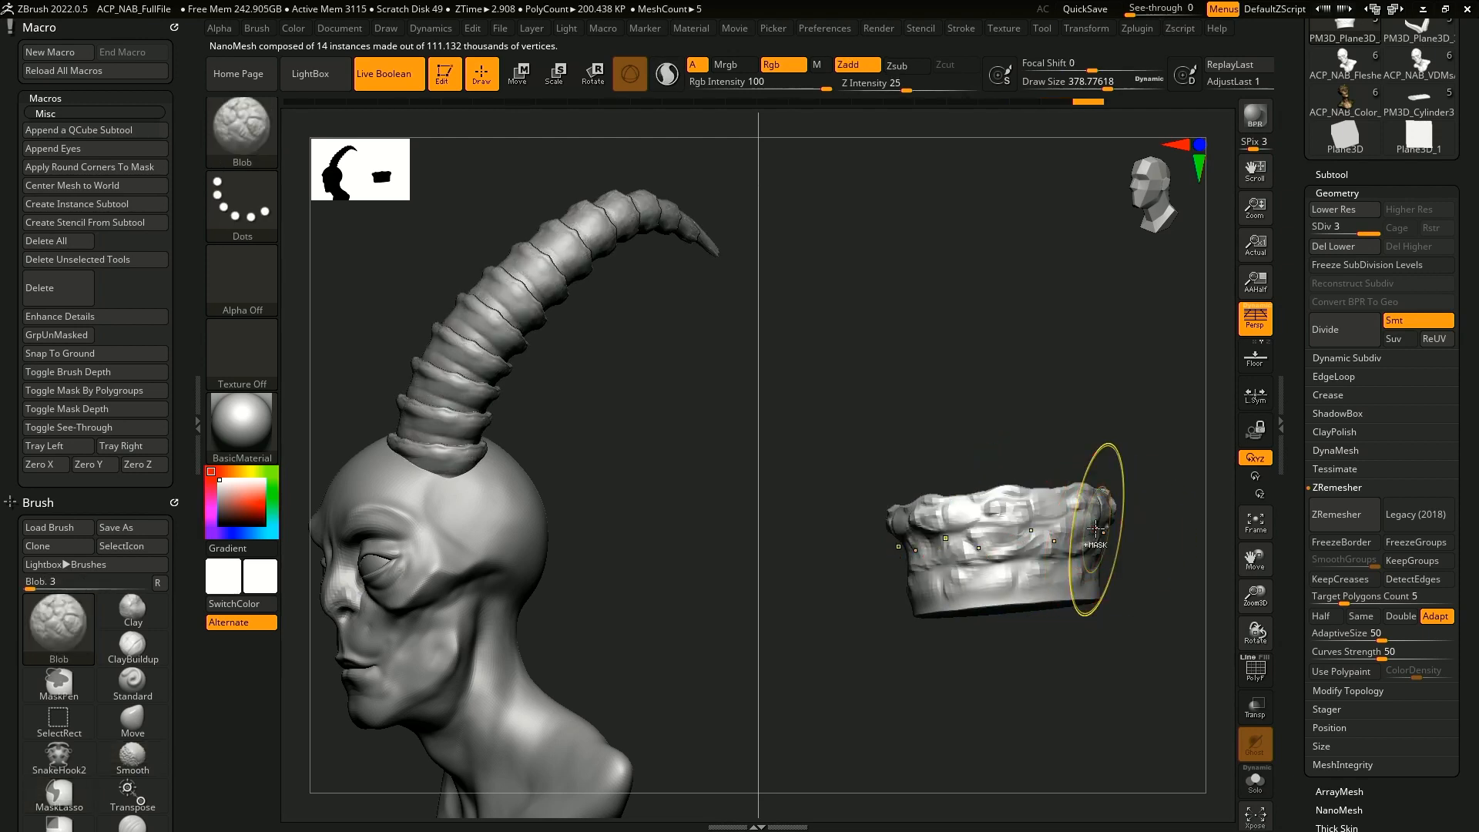
left_click_drag(1069, 402, 1032, 472)
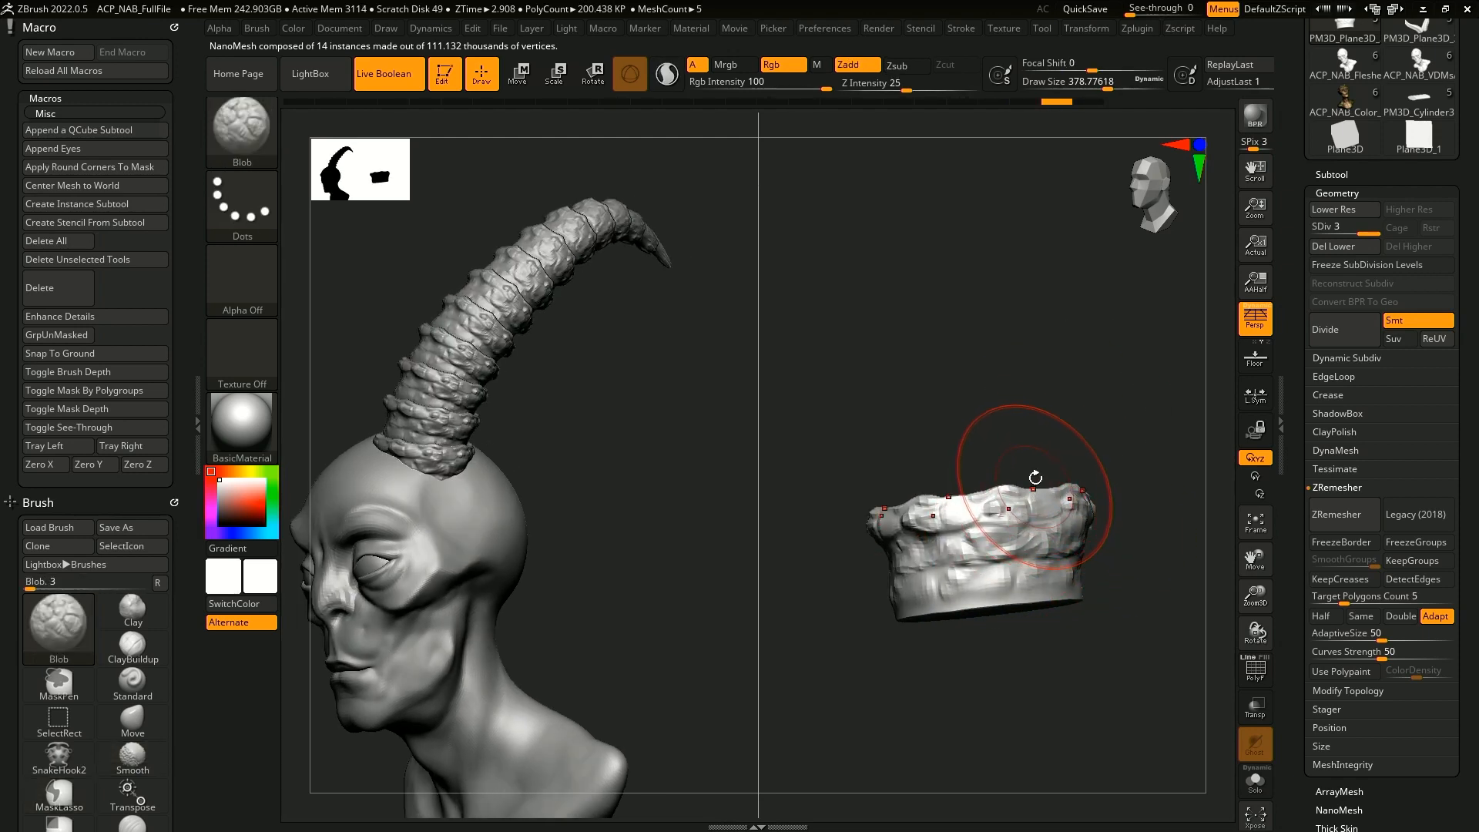
- Reduce the Smooth brush's Z Intensity to about 44 and soften the lumps around the source cylinder
key("space")
key("shift")
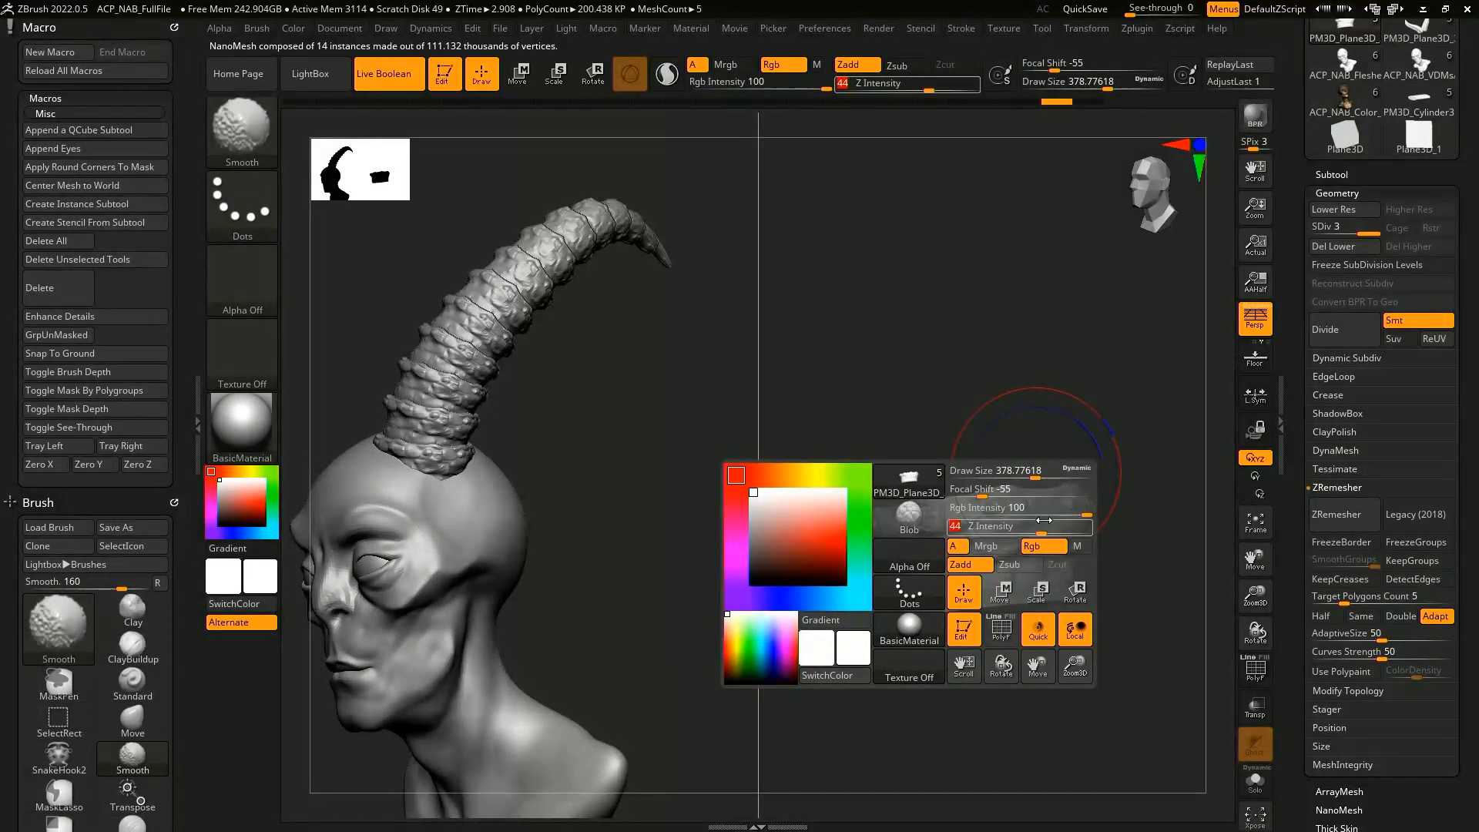
left_click_drag(1069, 429, 1045, 462)
left_click_drag(1045, 519, 1078, 512, "shift")
mouse_move(1103, 455)
left_mouse_down()
mouse_move(1071, 466)
mouse_move(1029, 548)
mouse_move(1041, 595)
left_mouse_up()
left_click_drag(1119, 629, 1175, 633)
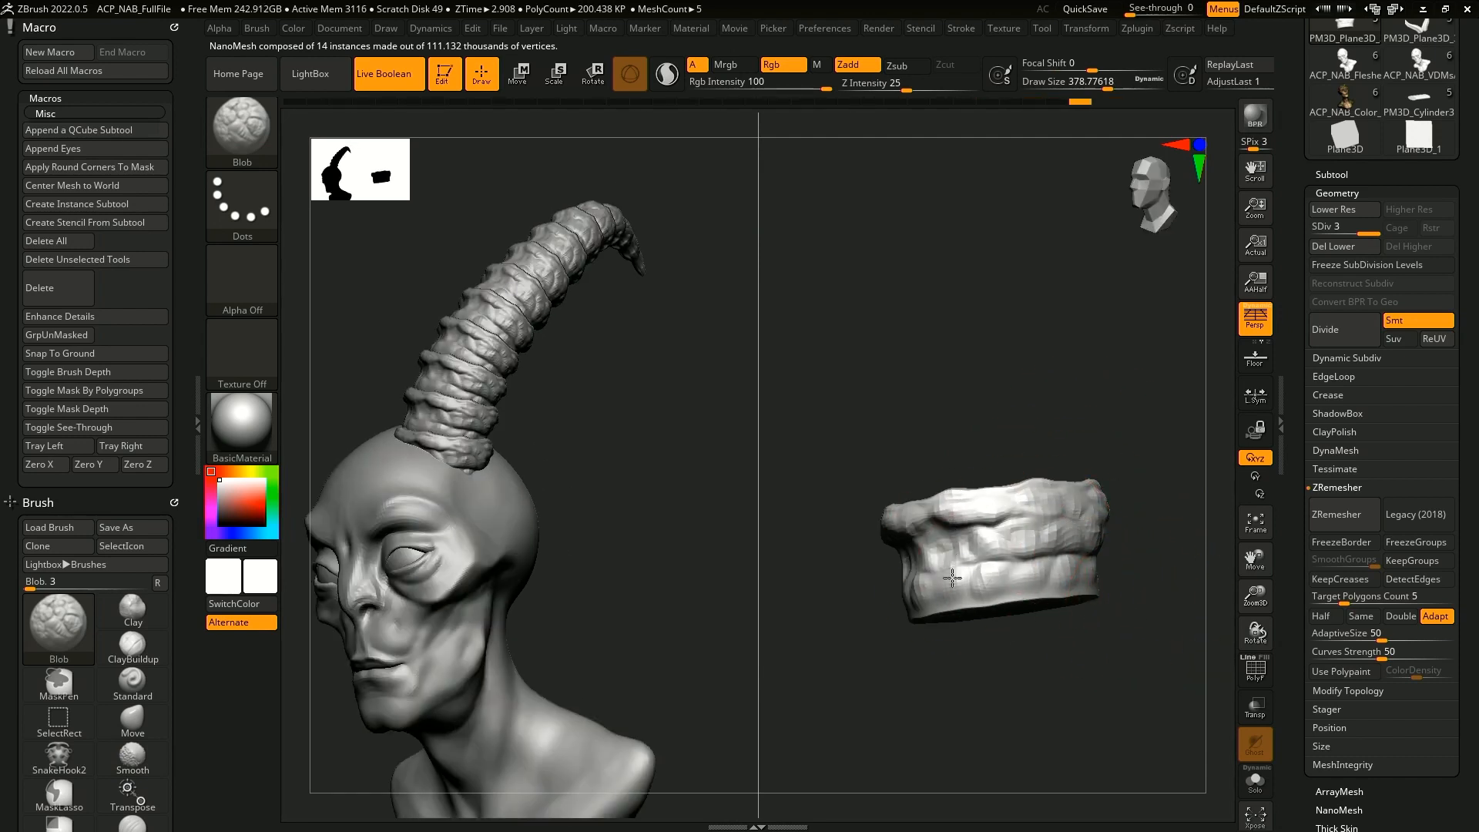
left_click_drag(1033, 429, 1044, 414)
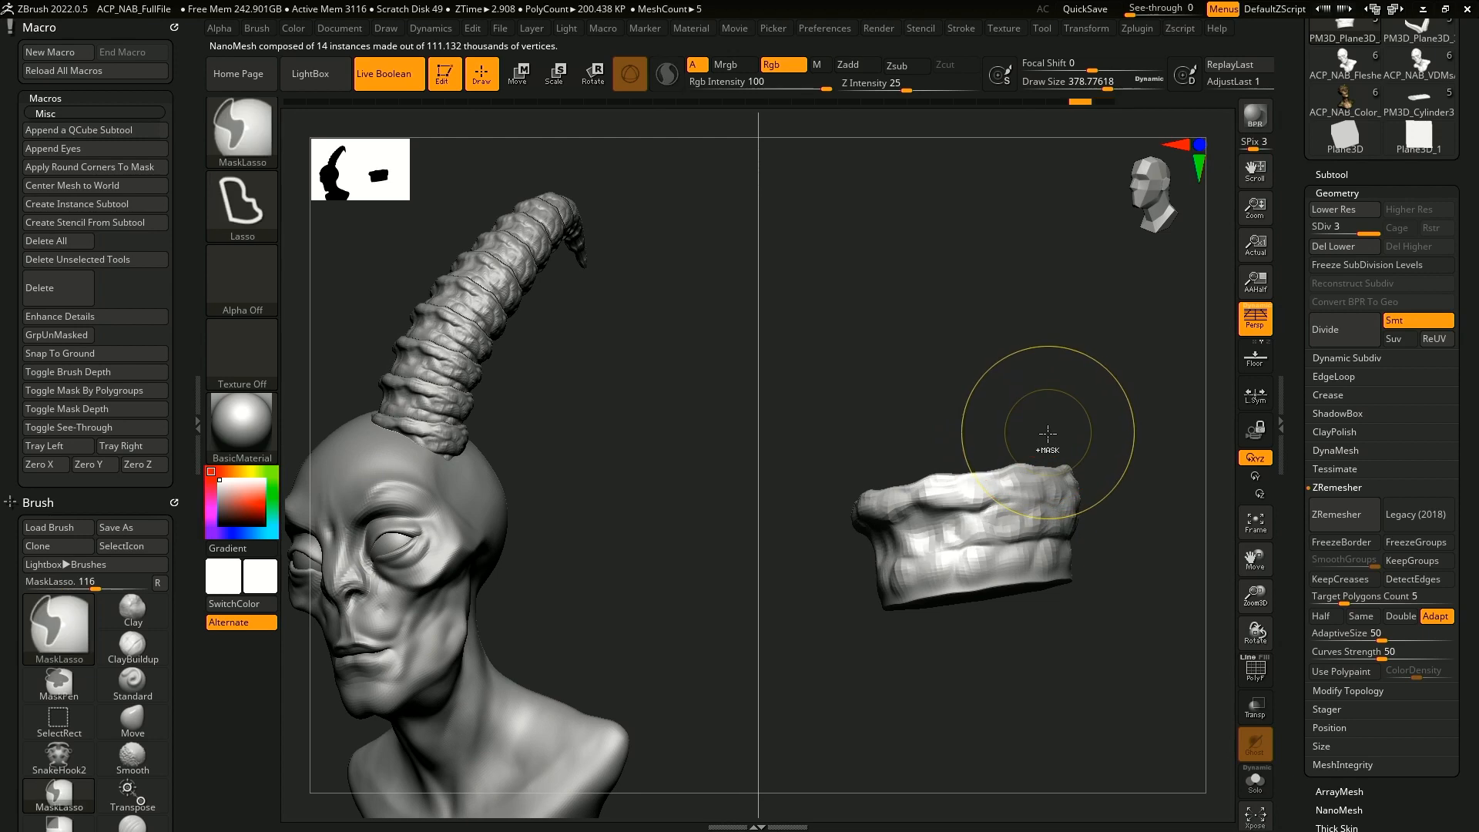
- Select the SnakeHook2 brush and open its curve settings to enable AccuCurve
key("b")
key("s")
key("k")
left_click_drag(1038, 396, 1051, 346)
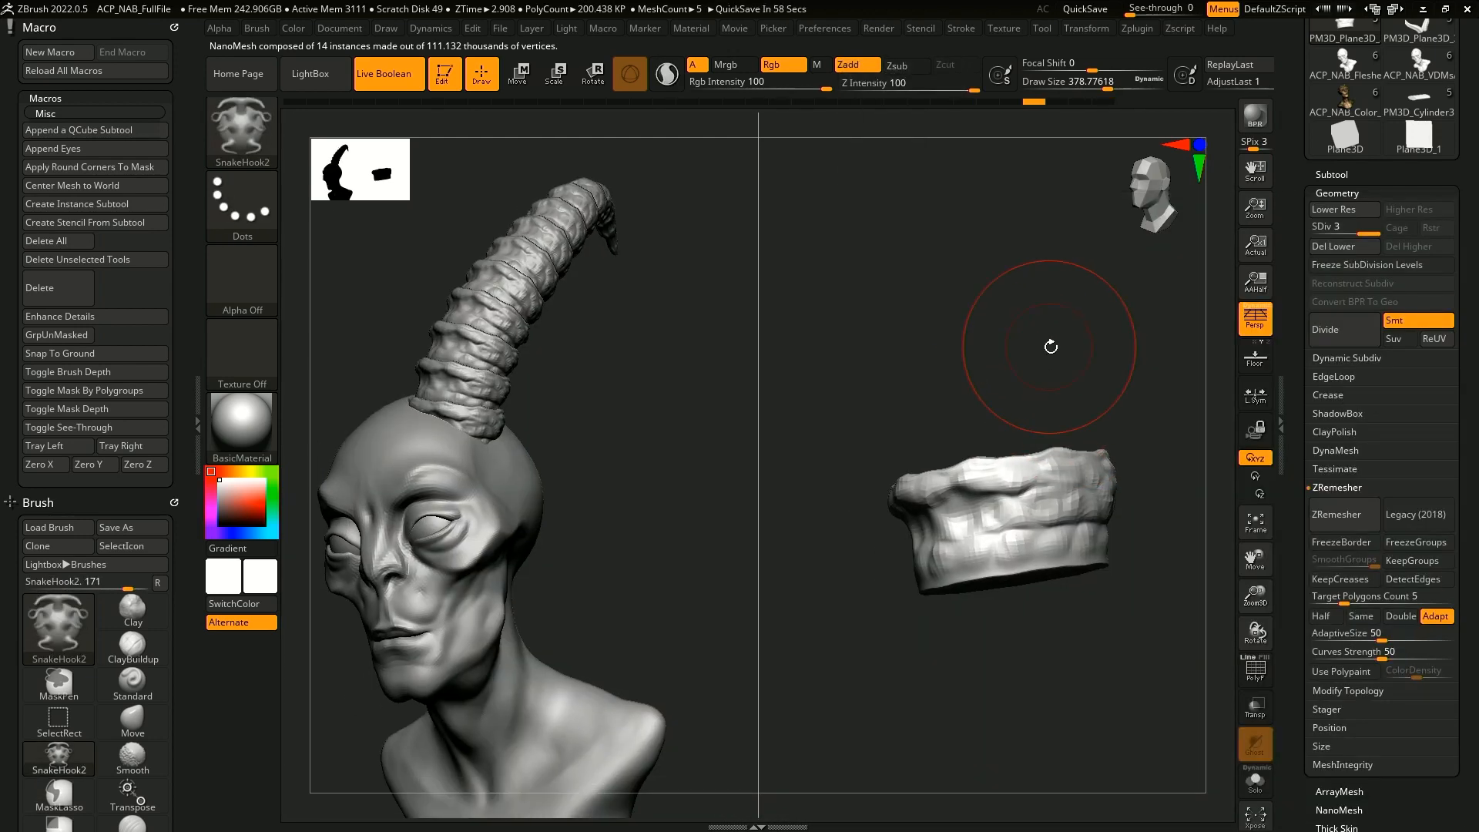
left_click(81, 28)
left_click(66, 523)
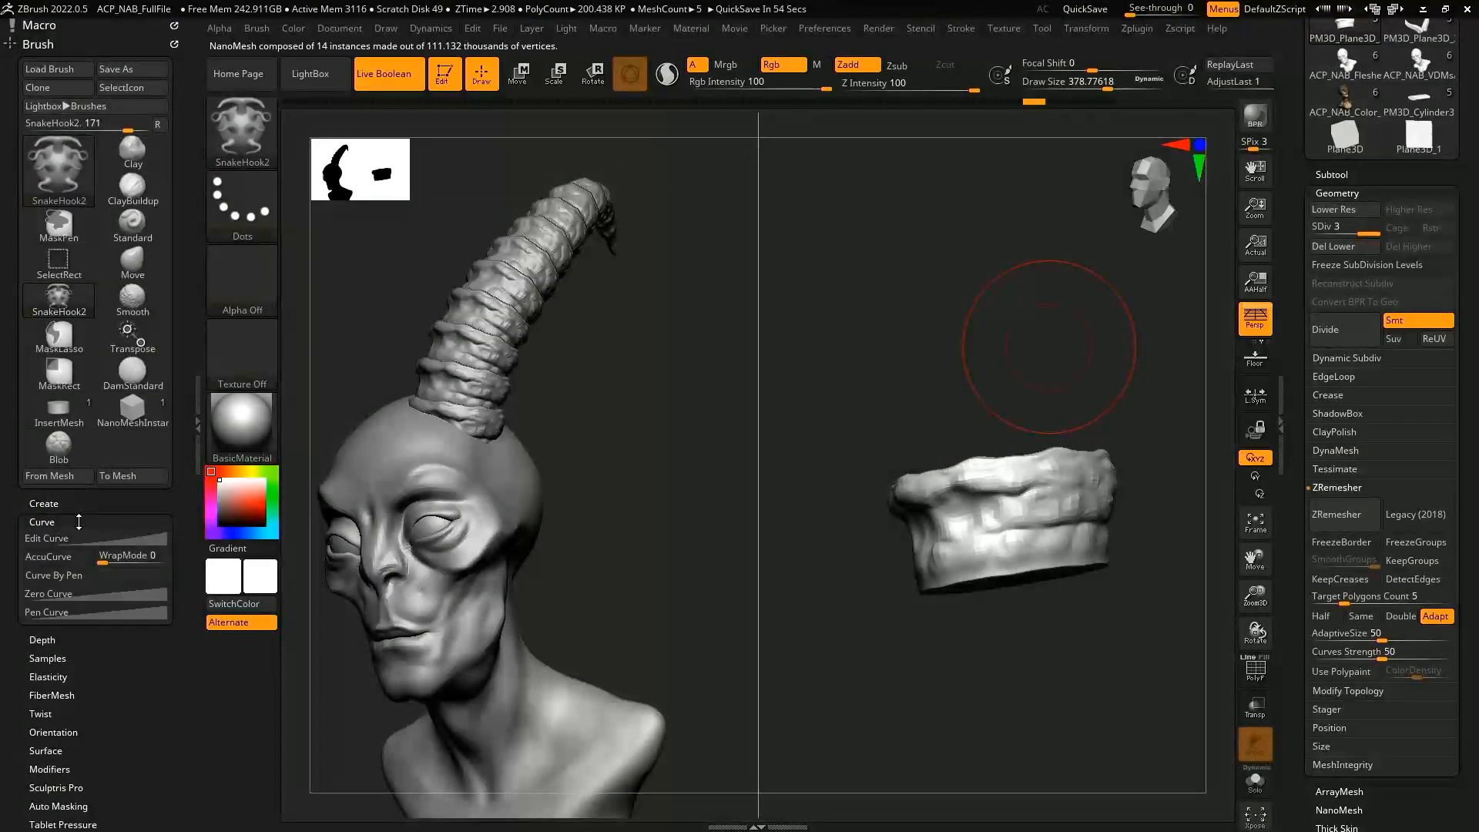
- Try pulling long pointed spikes out of the source cylinder's rim at a draw size of about 223, and undo them
key("space")
left_click_drag(1032, 320, 1027, 322)
key("space")
left_click_drag(1106, 438, 1125, 393)
left_click_drag(1135, 278, 1050, 302)
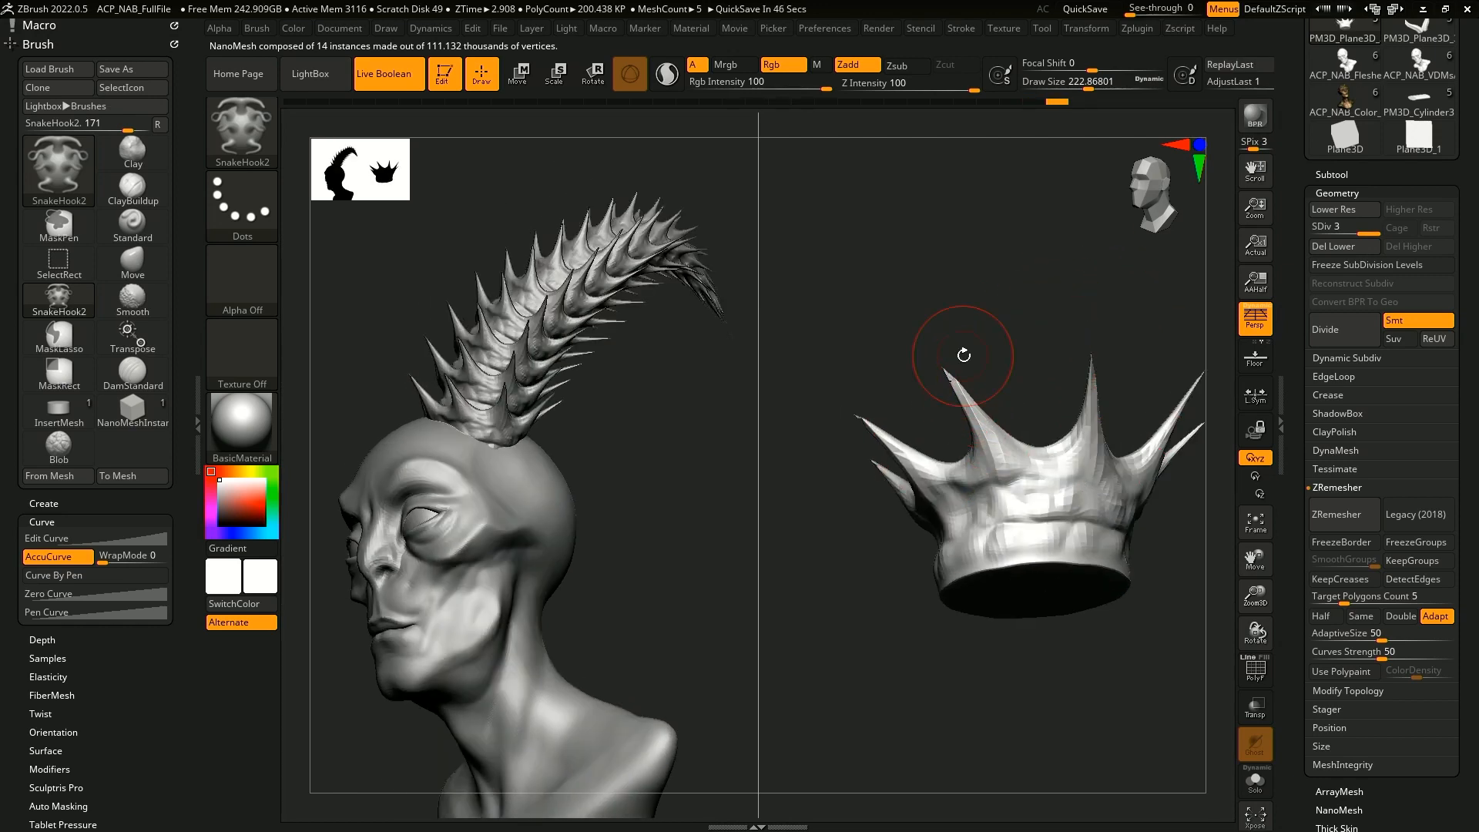
key("ctrl+z")
- Reduce the draw size to about 167 and pull shorter spikes outward from the source cylinder's rim and wall
key("space")
left_click_drag(1071, 404, 1047, 404)
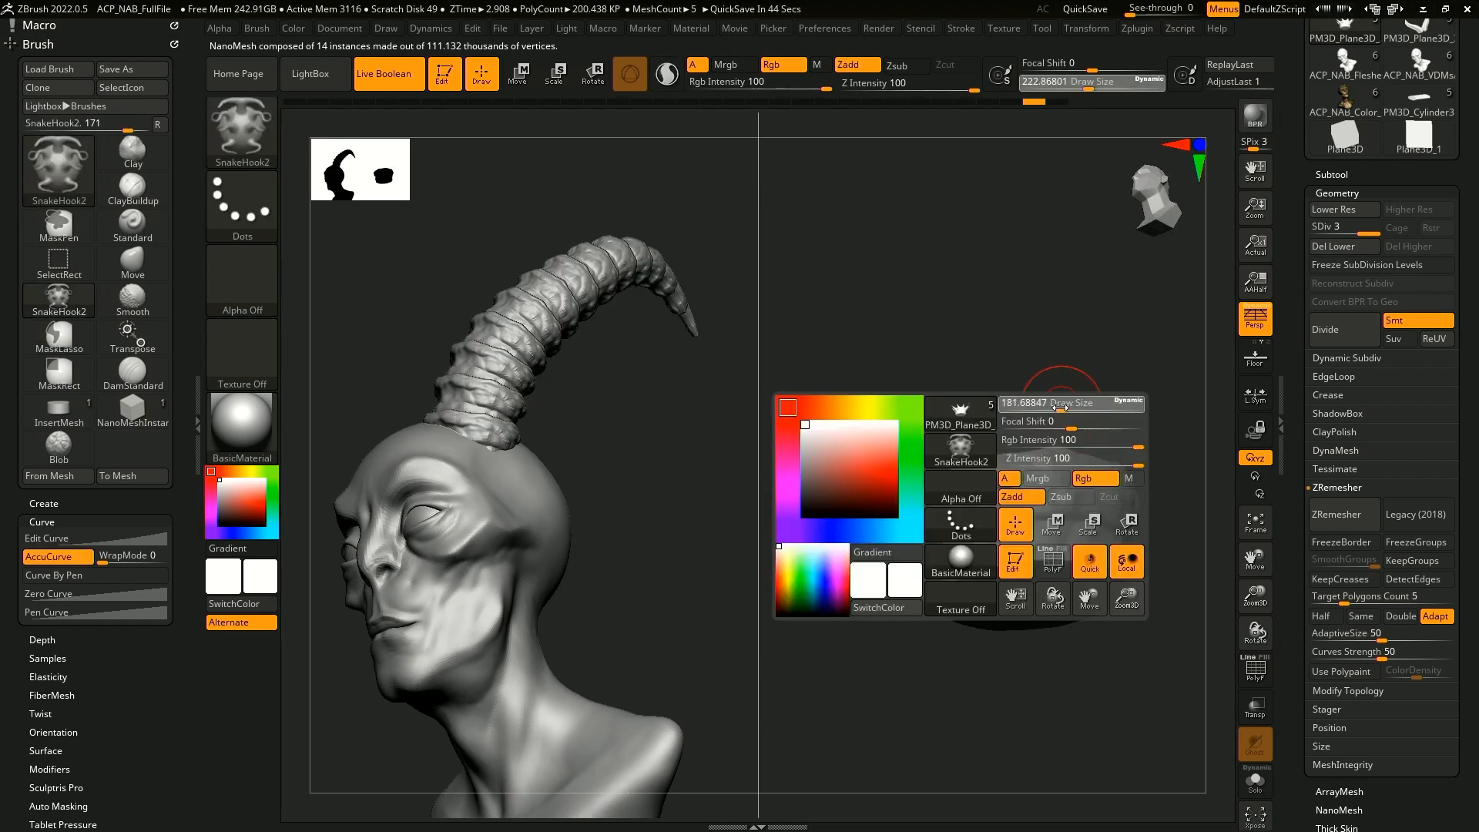
mouse_move(1052, 466)
left_mouse_down()
mouse_move(1072, 422)
mouse_move(1128, 420)
left_mouse_up()
left_click_drag(1032, 497, 1032, 462)
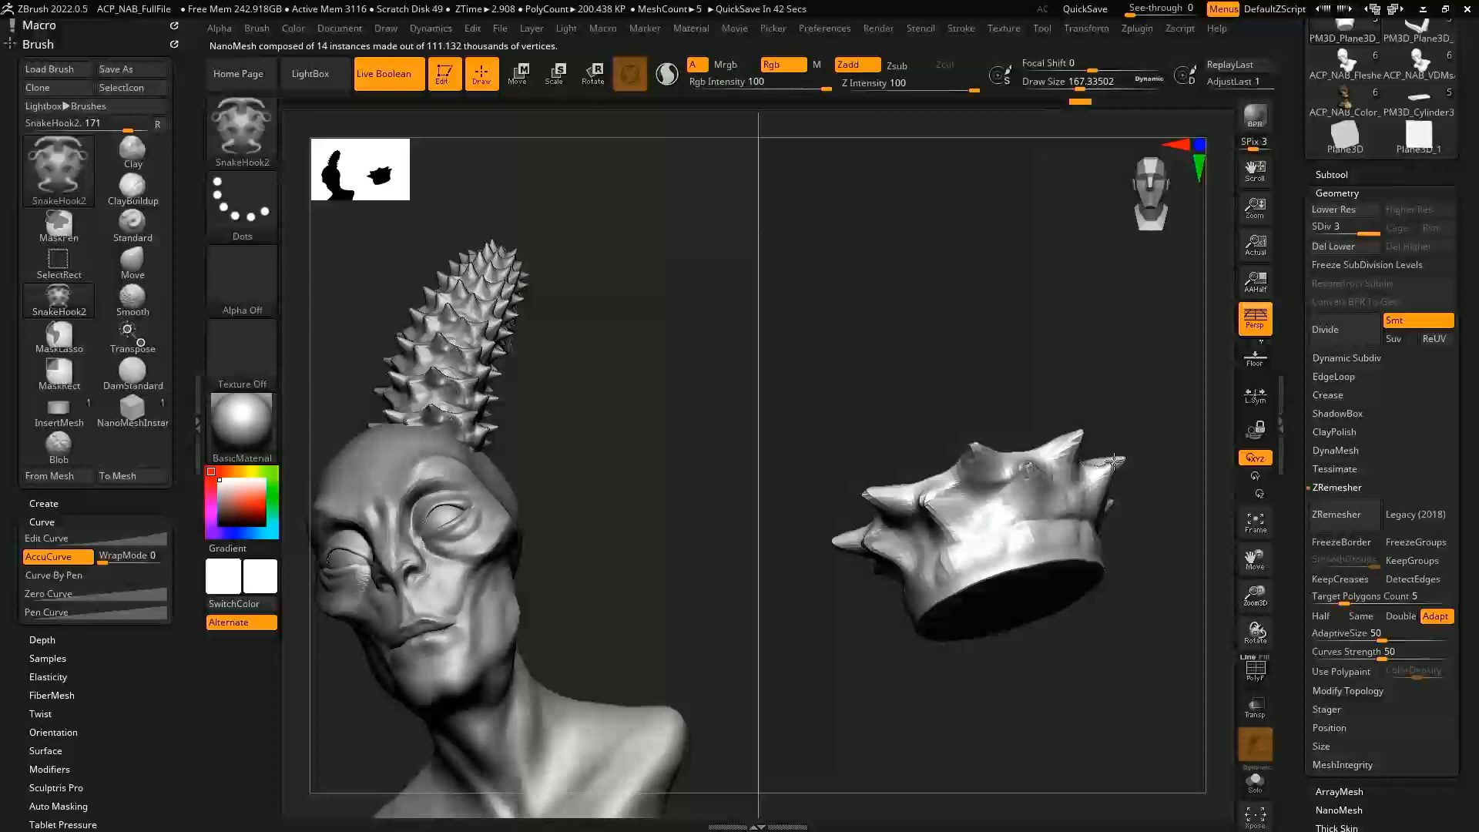
mouse_move(1121, 417)
left_mouse_down()
mouse_move(1122, 528)
mouse_move(955, 504)
left_mouse_up()
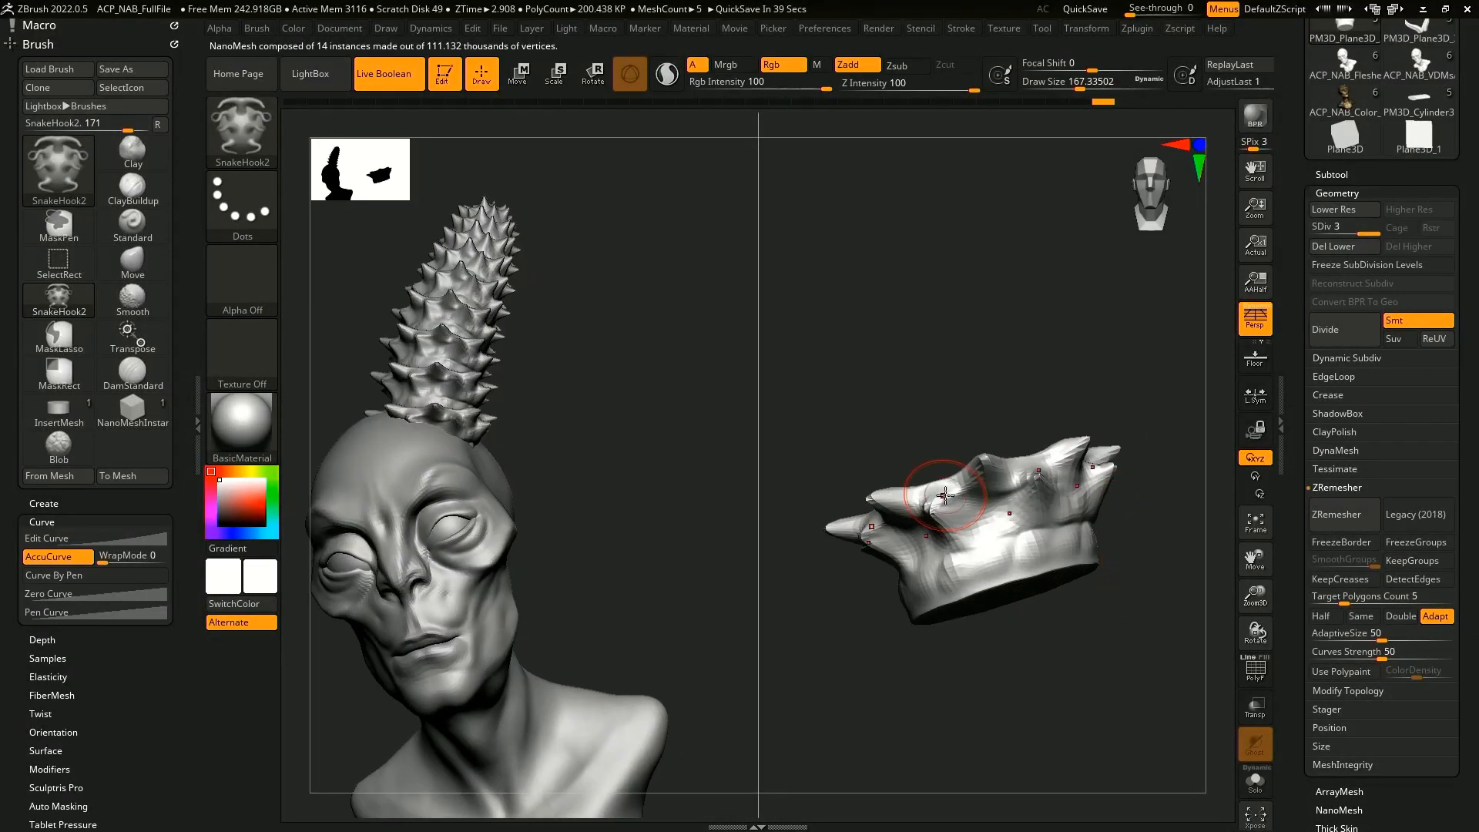
mouse_move(1023, 614)
left_mouse_down()
mouse_move(1096, 585)
mouse_move(1099, 533)
mouse_move(1099, 565)
left_mouse_up()
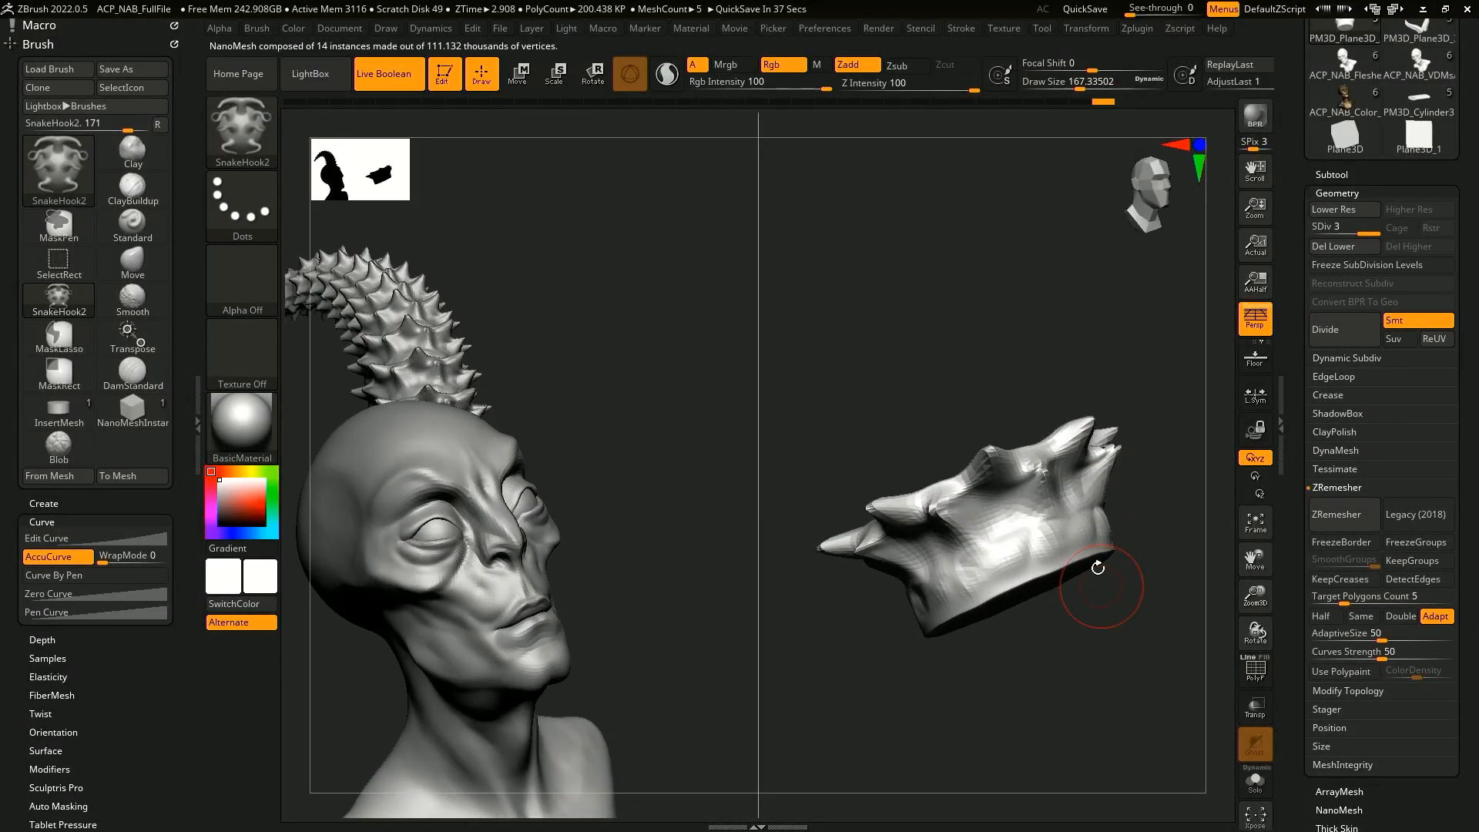
left_click_drag(1070, 512, 1123, 489)
mouse_move(1093, 389)
left_mouse_down()
mouse_move(1048, 441)
mouse_move(1033, 415)
left_mouse_up()
- Undo the last three SnakeHook2 strokes on the source cylinder
mouse_move(1072, 653)
left_mouse_down("shift")
mouse_move(1027, 660)
mouse_move(1036, 583)
left_mouse_up("shift")
key("ctrl+z")
key("ctrl+z")
key("ctrl+z")
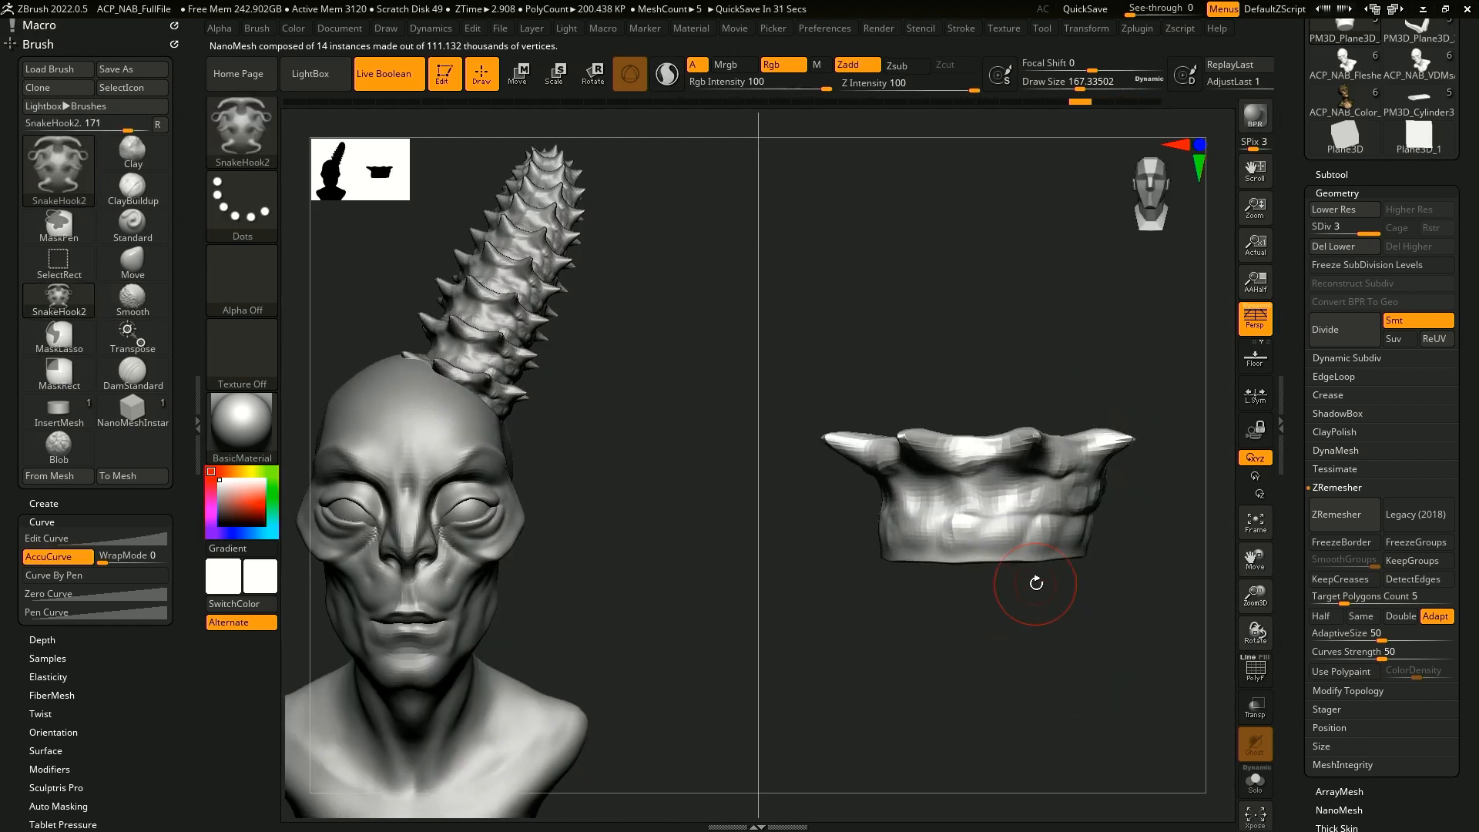
- Select the DamStandard brush and divide the source cylinder's geometry to subdivision level 4
key("b")
key("d")
key("s")
left_click(1357, 333)
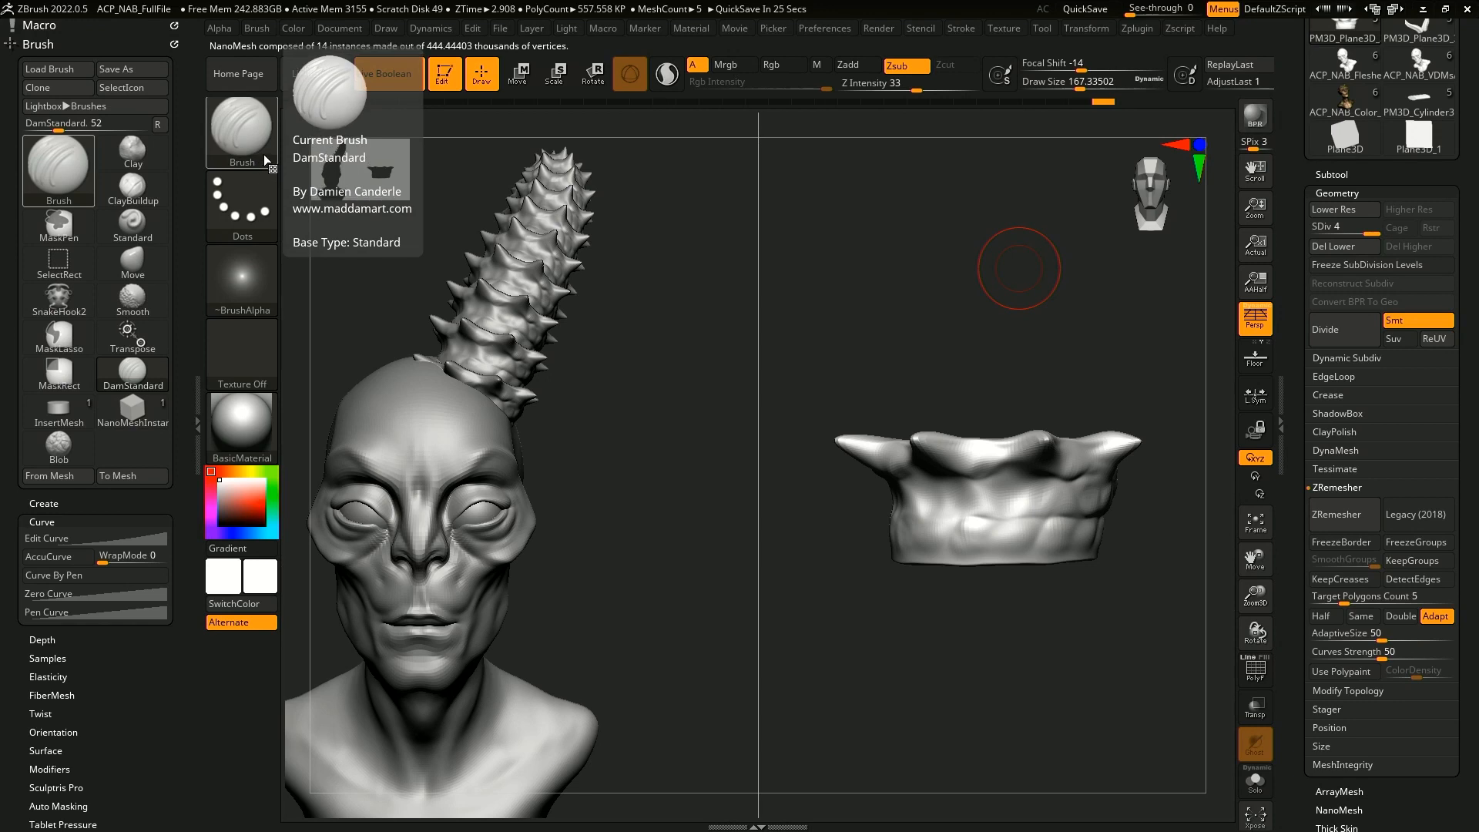
- Assign the striped Alpha 62 to the DamStandard brush
mouse_move(262, 283)
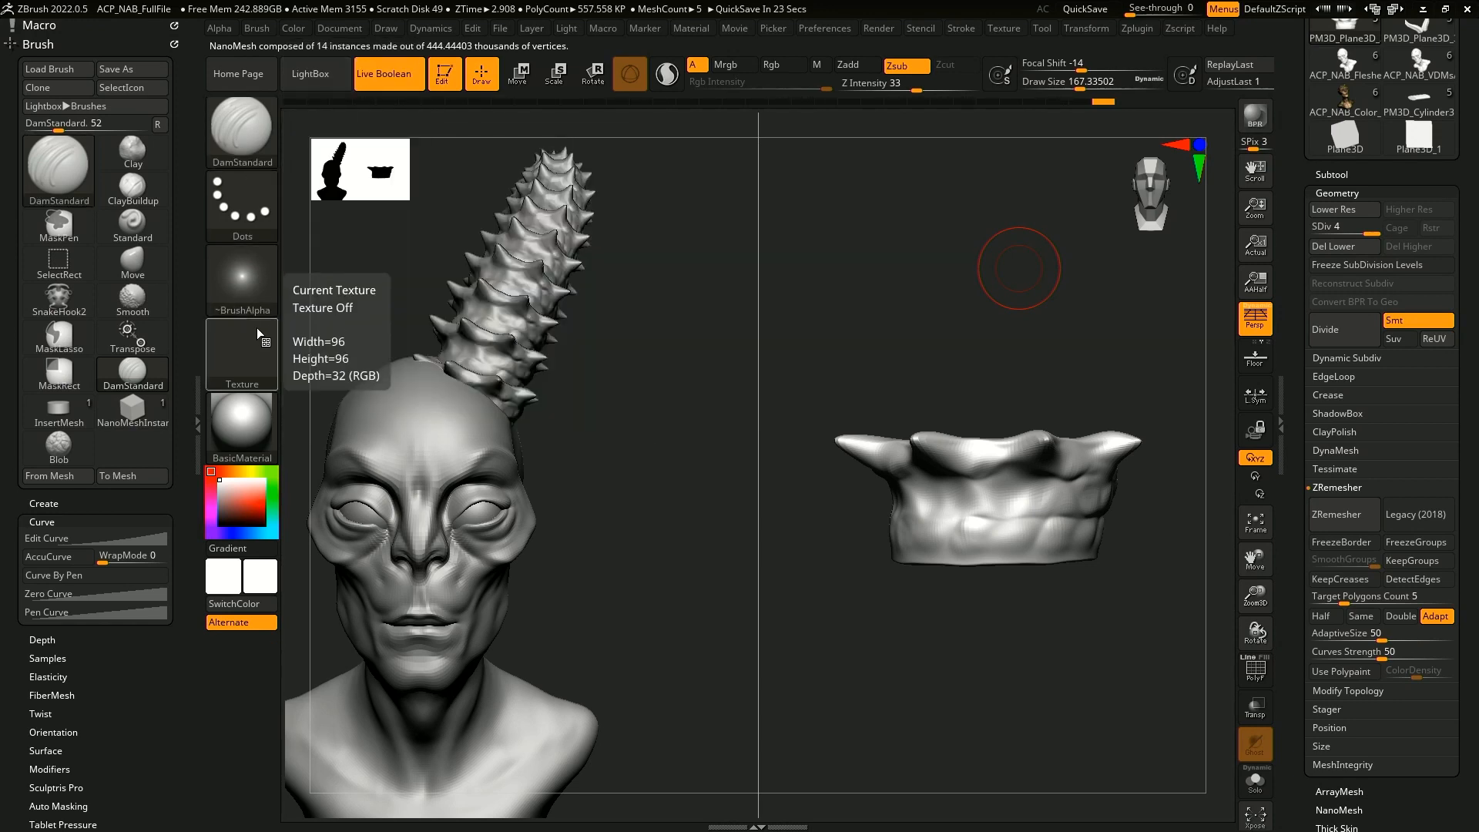
left_click(254, 278)
left_click(254, 278)
left_click(266, 271)
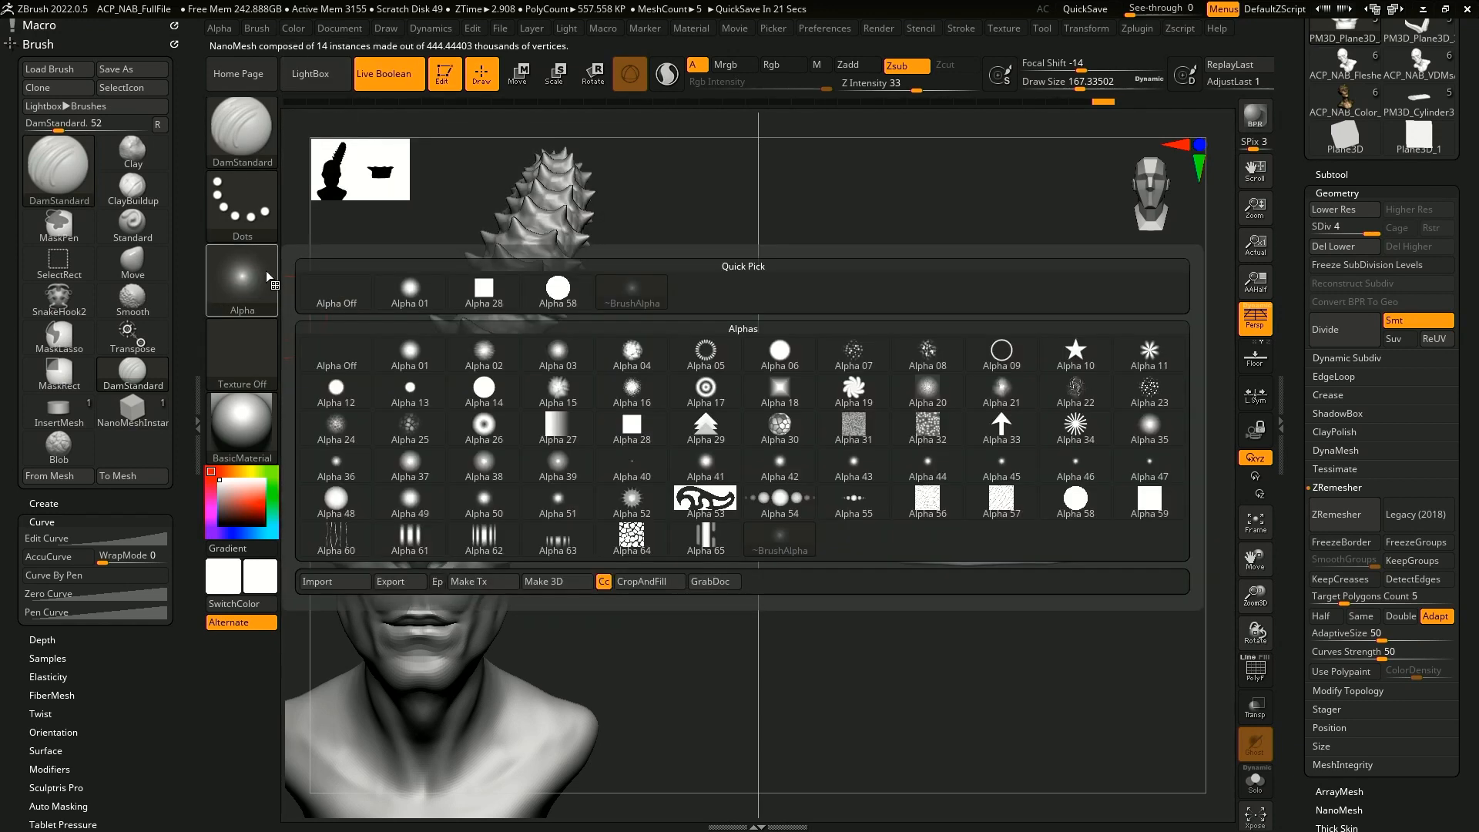
left_click(485, 550)
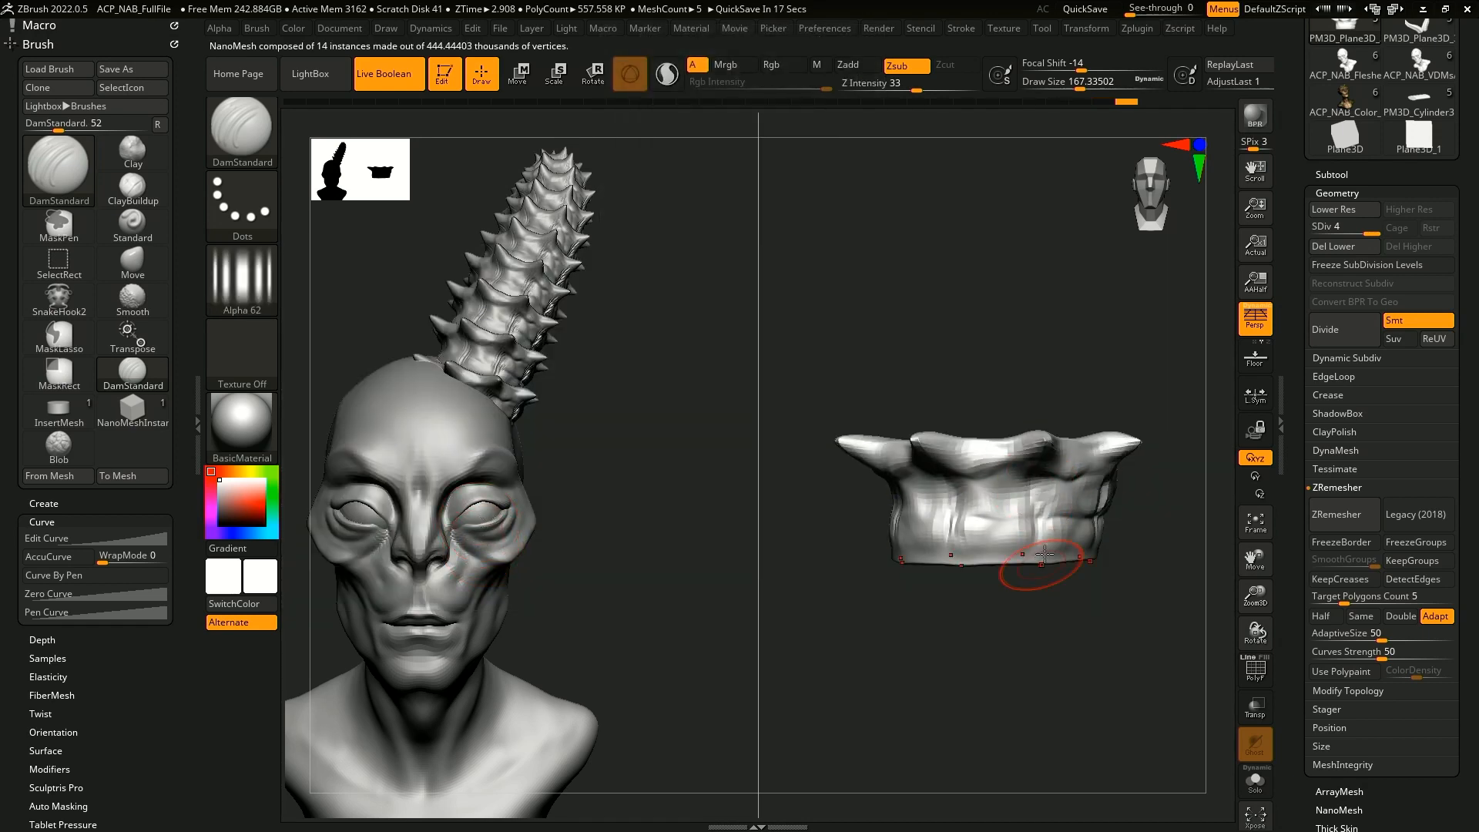
- Divide the source cylinder to subdivision level 5 and carve fine vertical grooves around its wall with DamStandard
left_click(1335, 329)
left_click_drag(1064, 477, 1077, 510)
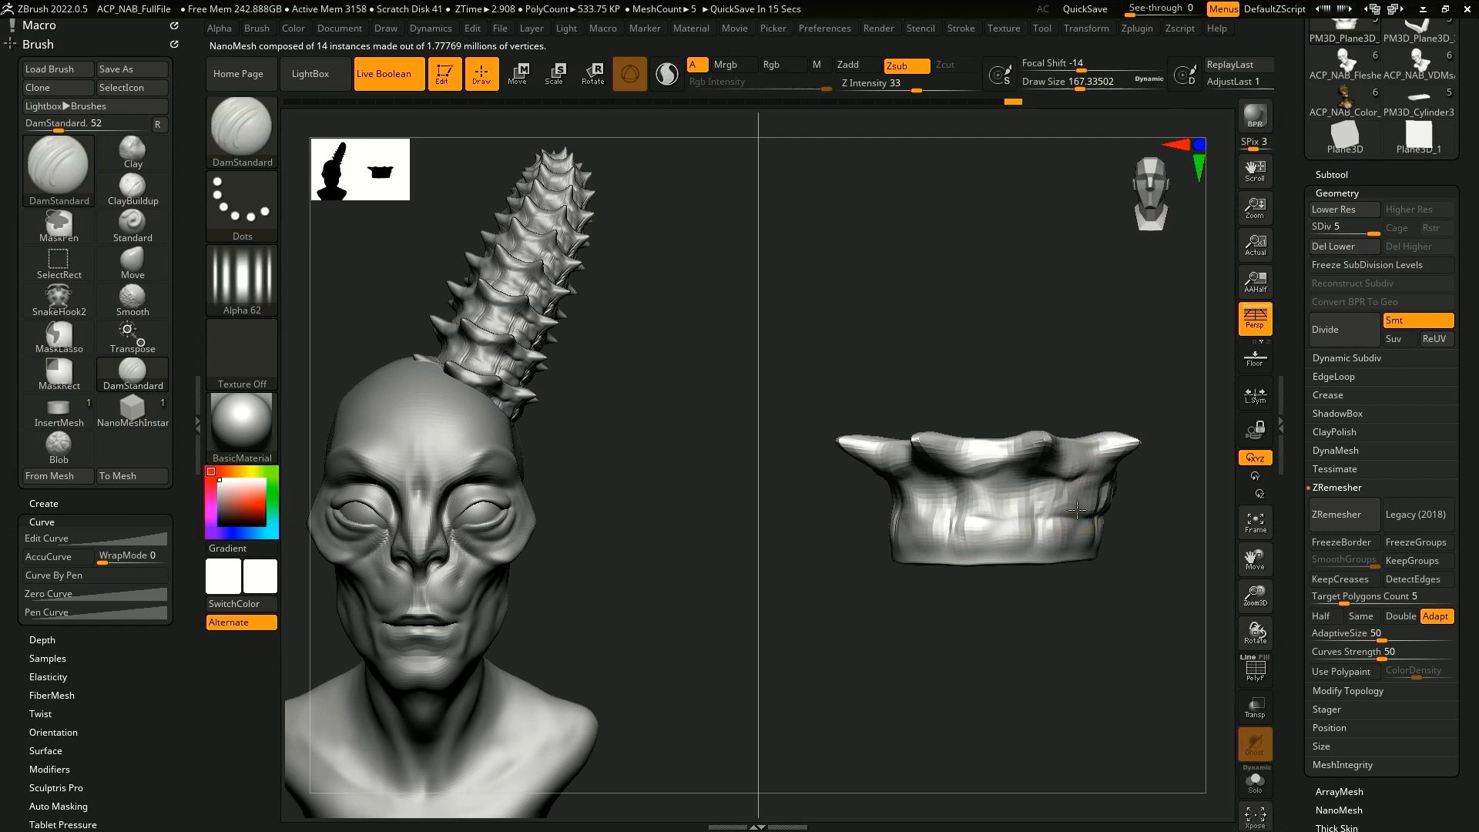
left_click_drag(1074, 456, 1074, 505)
mouse_move(1121, 365)
left_mouse_down()
mouse_move(1084, 384)
mouse_move(1113, 379)
left_mouse_up()
left_click_drag(1024, 455, 987, 601)
left_click_drag(996, 493, 992, 543)
mouse_move(1036, 645)
left_mouse_down()
mouse_move(1003, 648)
mouse_move(1024, 645)
left_mouse_up()
mouse_move(957, 493)
left_mouse_down()
mouse_move(941, 446)
mouse_move(976, 475)
left_mouse_up()
left_click_drag(994, 383, 1011, 363)
- Turn off the split screen and center the horned bust on the canvas
left_click_drag(1019, 659, 955, 608)
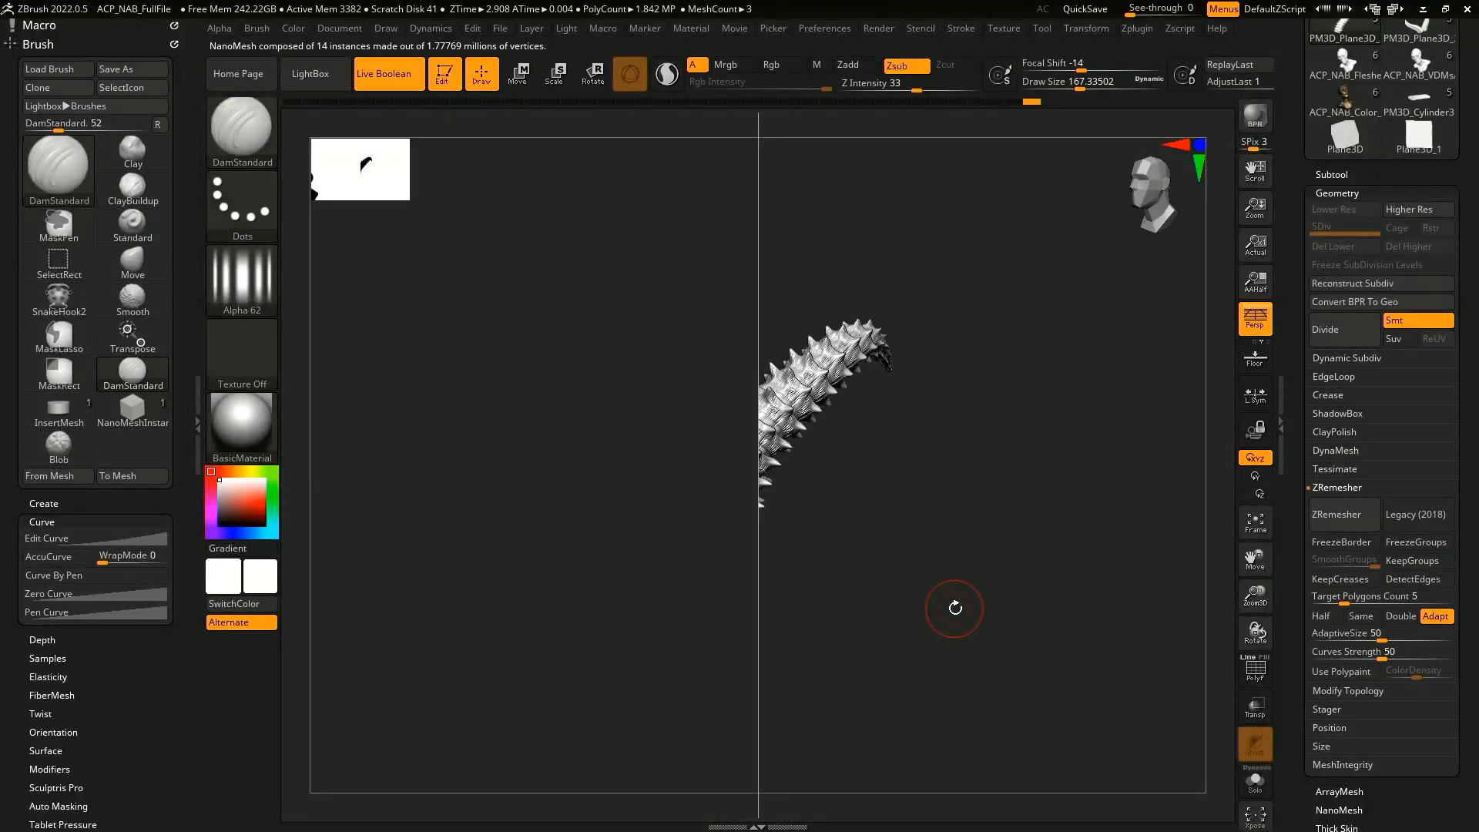
left_click_drag(955, 609, 1108, 574)
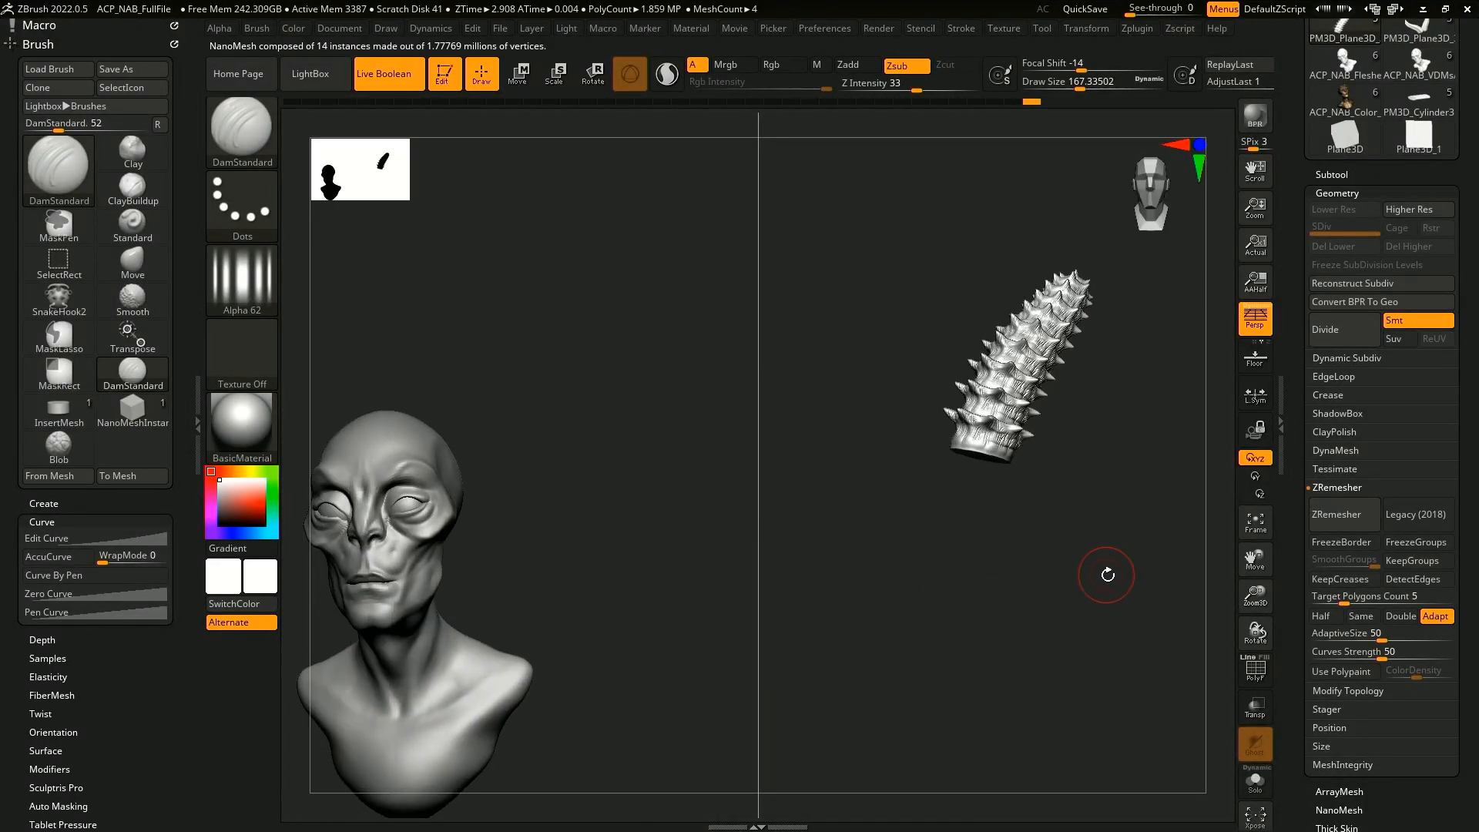
left_click_drag(995, 638, 1042, 605)
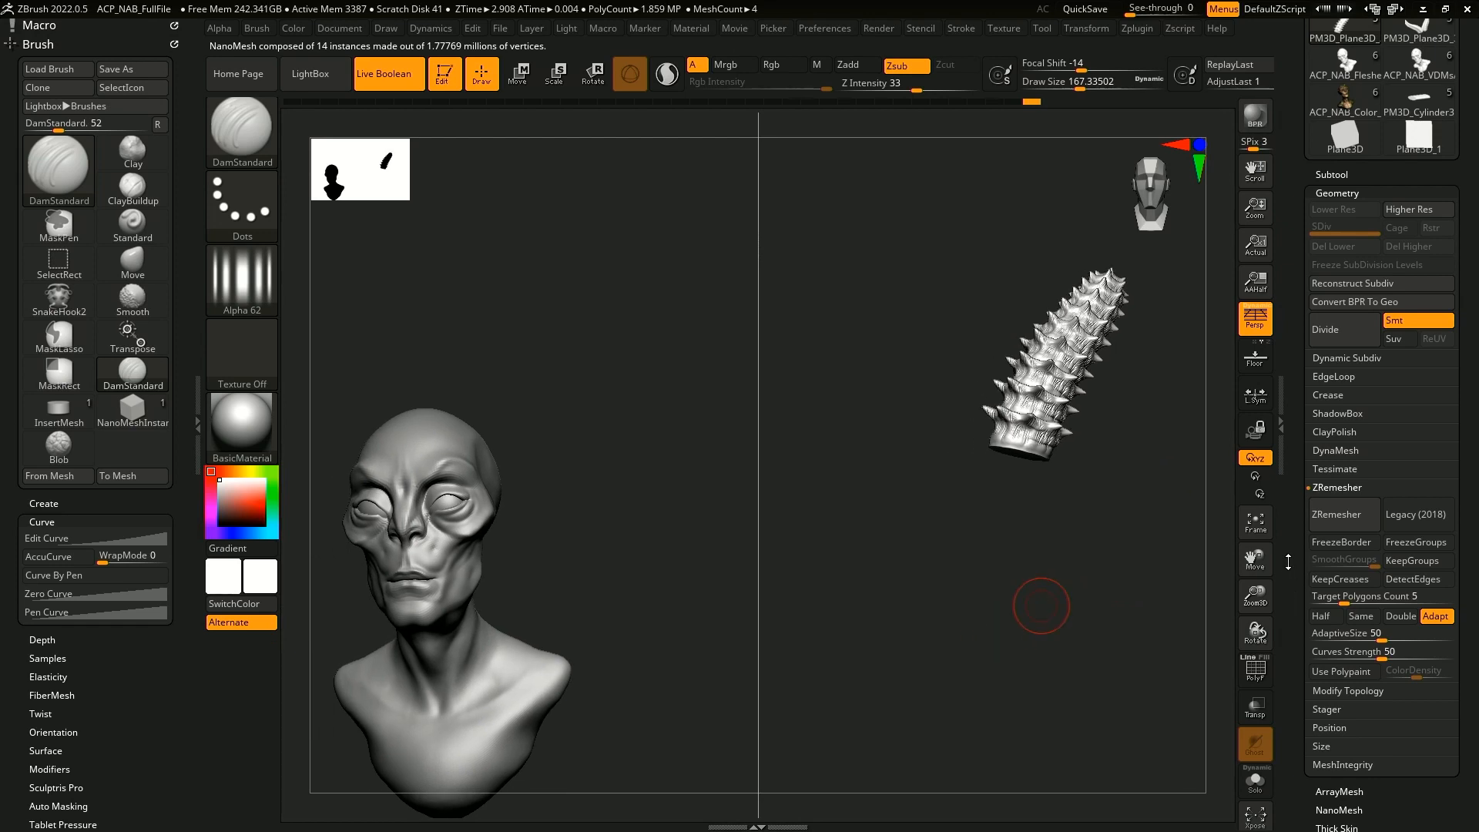
left_click(1087, 29)
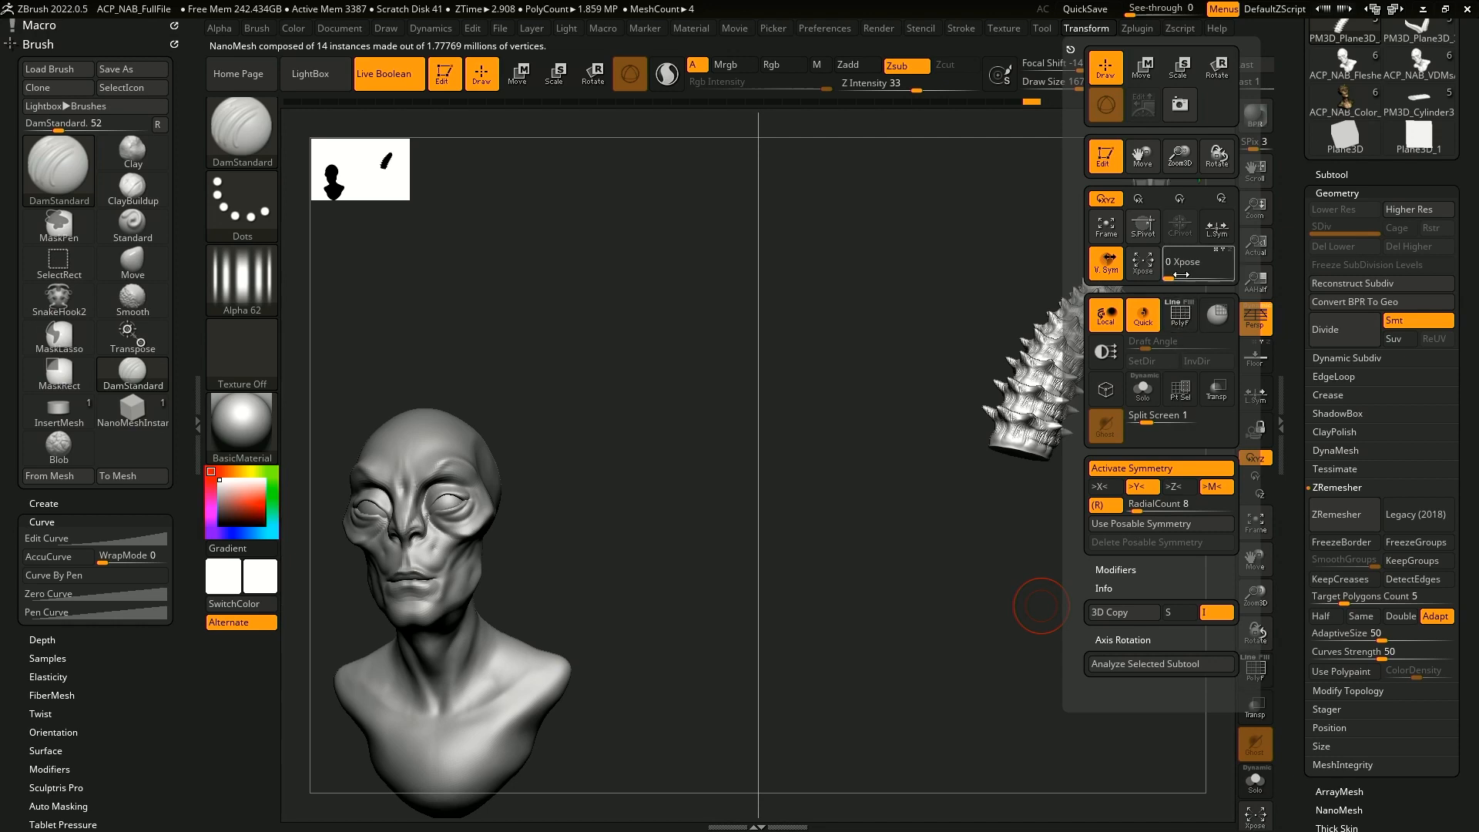
left_click(1155, 416)
mouse_move(804, 658)
left_mouse_down()
mouse_move(1109, 554)
mouse_move(1076, 519)
mouse_move(1097, 499)
mouse_move(1069, 613)
left_mouse_up()
- Review the subtool list and switch to the finished bust tool ACP_NAB_FleshedOut_5
left_click(1333, 175)
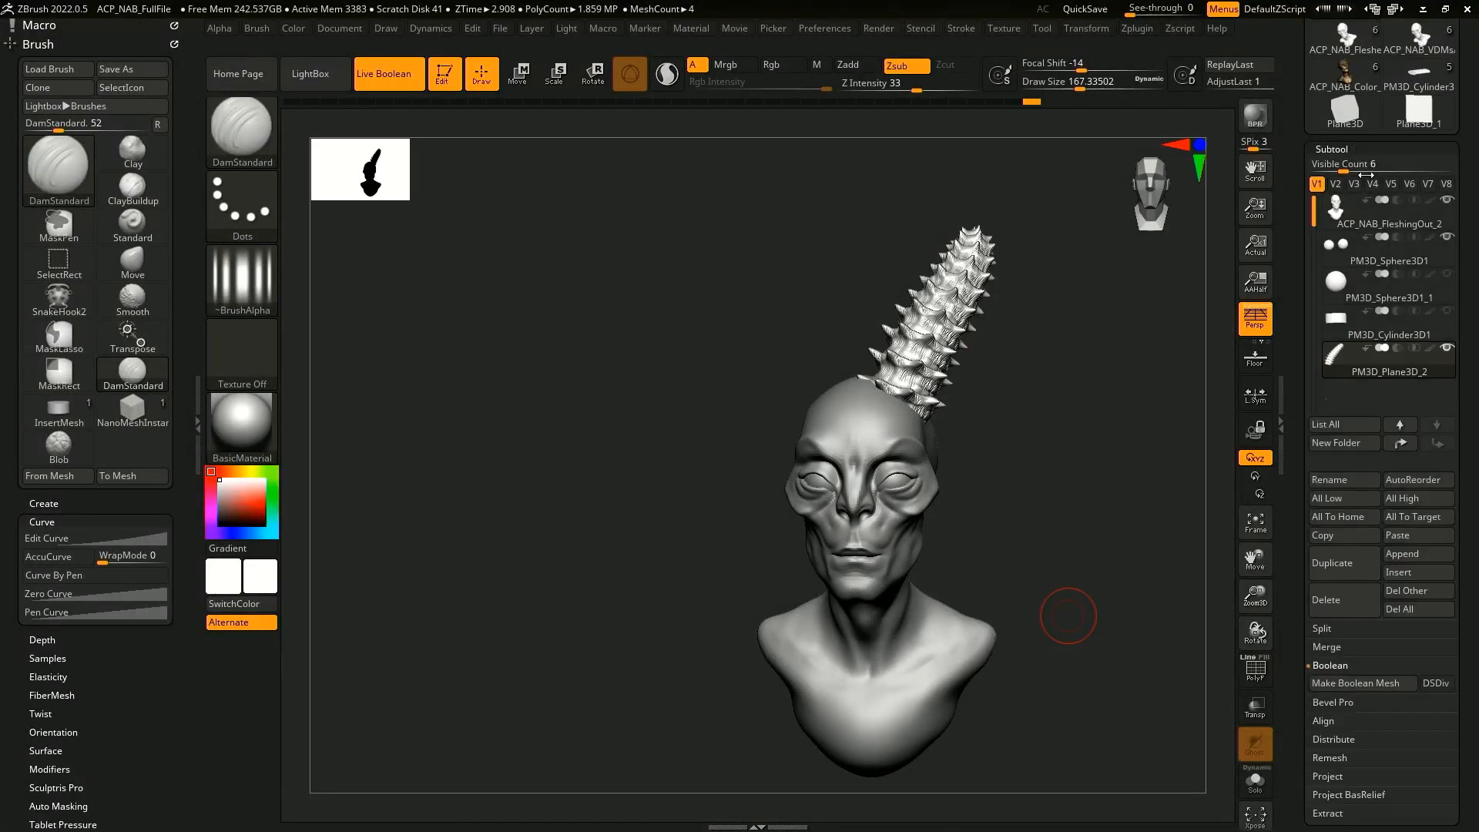
left_click_drag(1306, 171, 1306, 241)
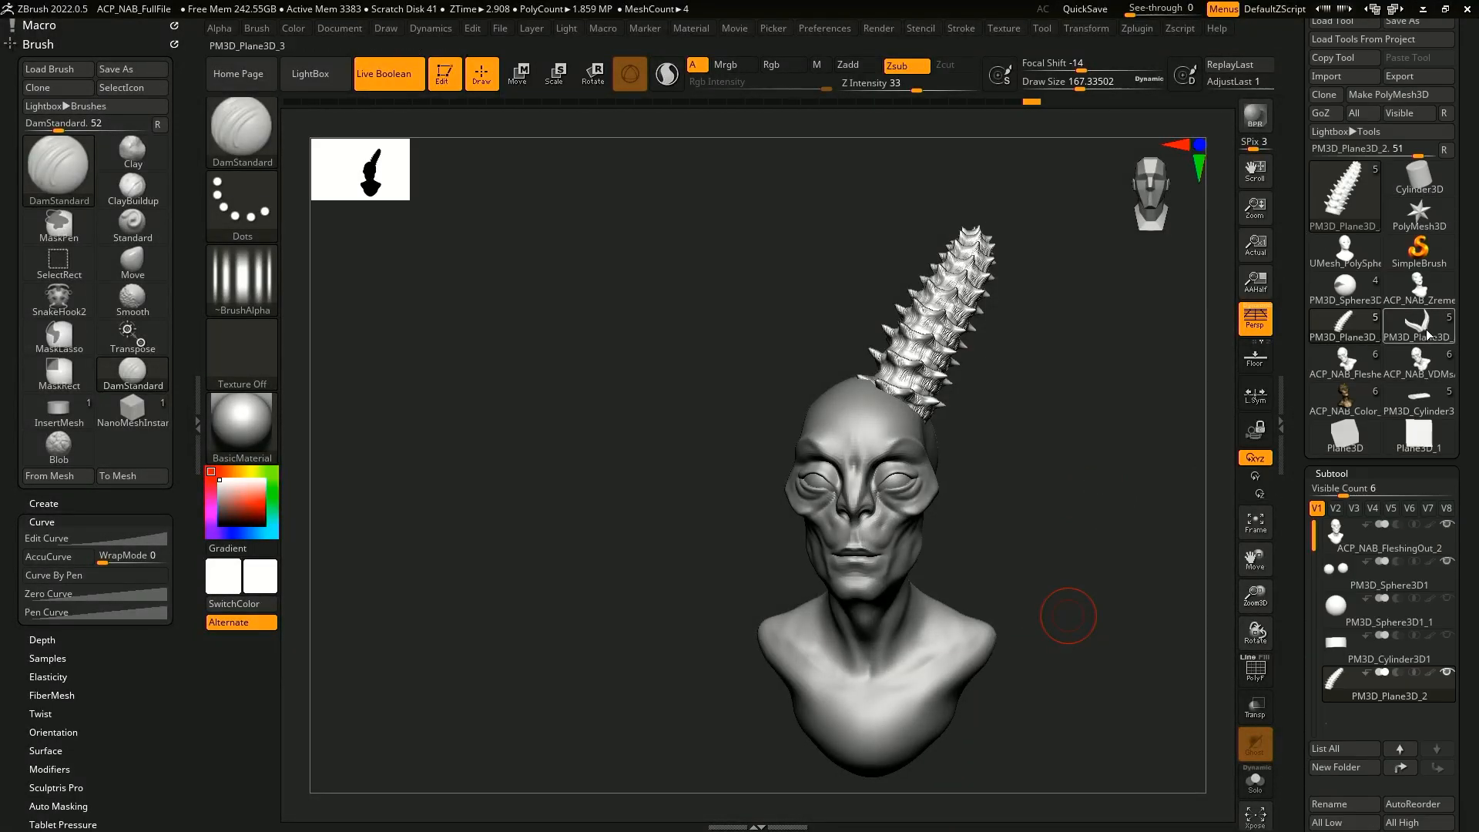
mouse_move(1357, 365)
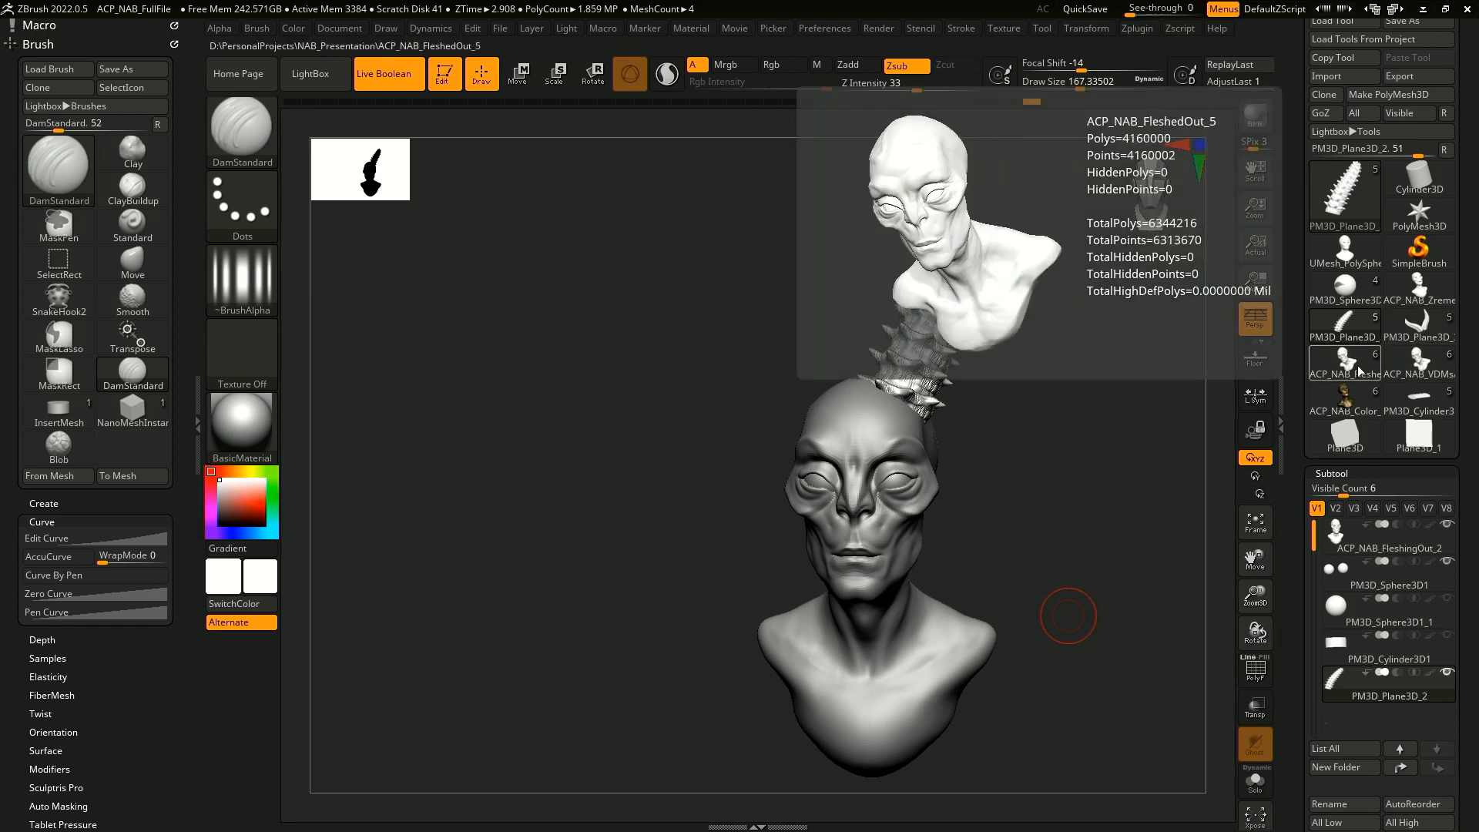
left_click(1356, 364)
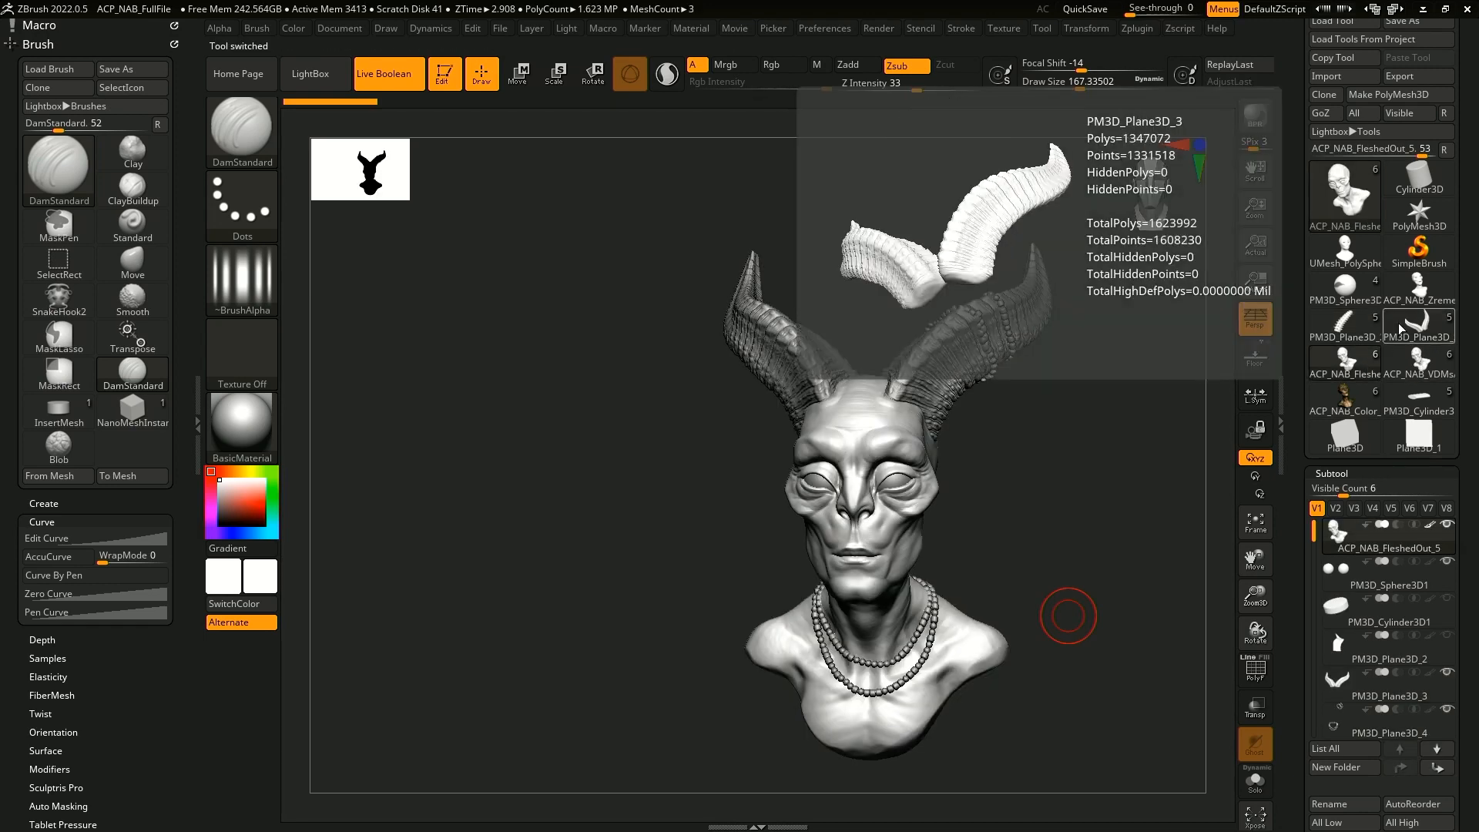
- Examine the finished bust's face, ridged horns and bead necklaces up close from several angles
left_click_drag(1082, 575, 1024, 540)
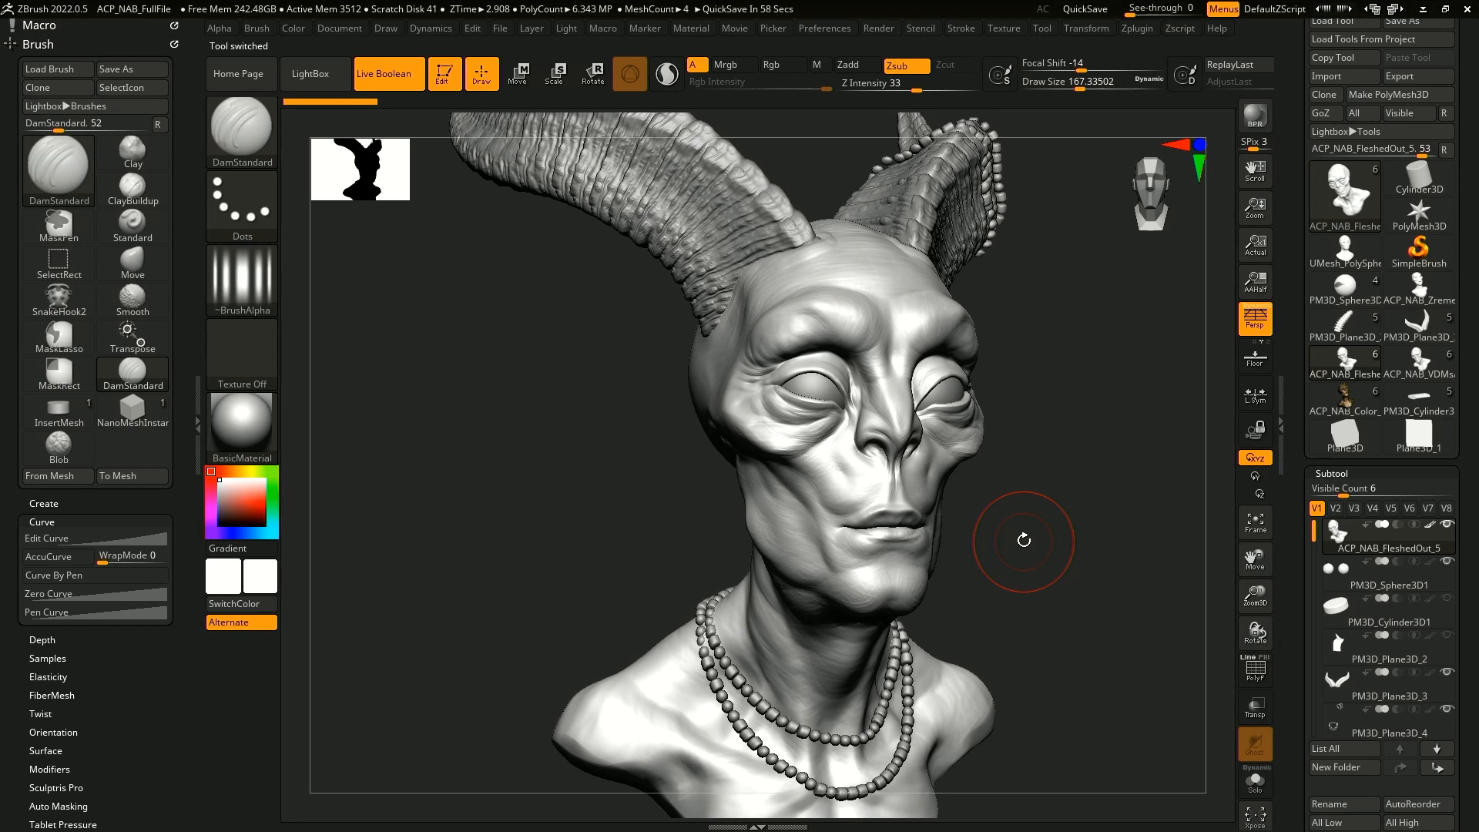
left_click_drag(980, 548, 977, 501)
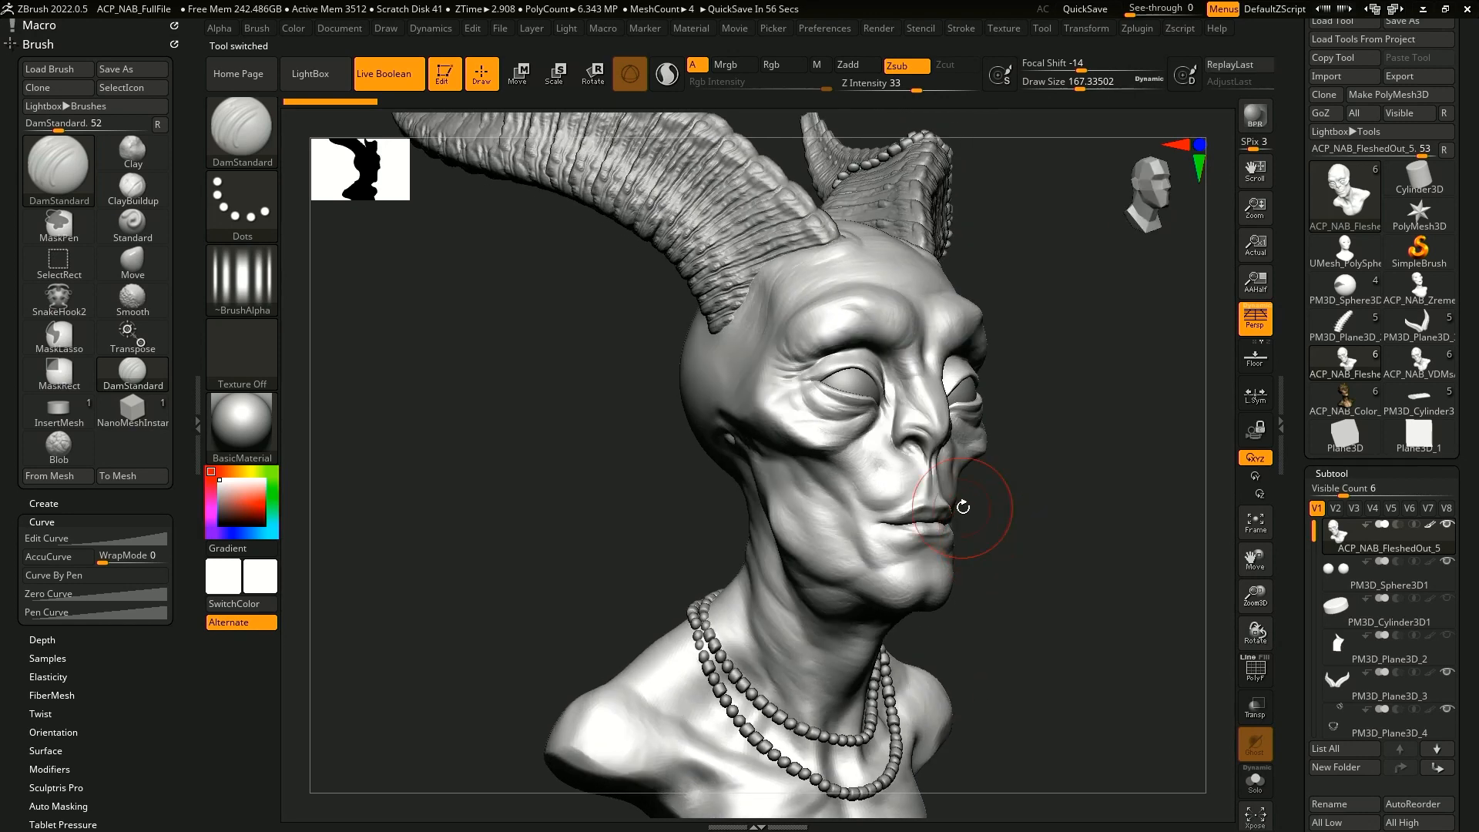
left_click(242, 131)
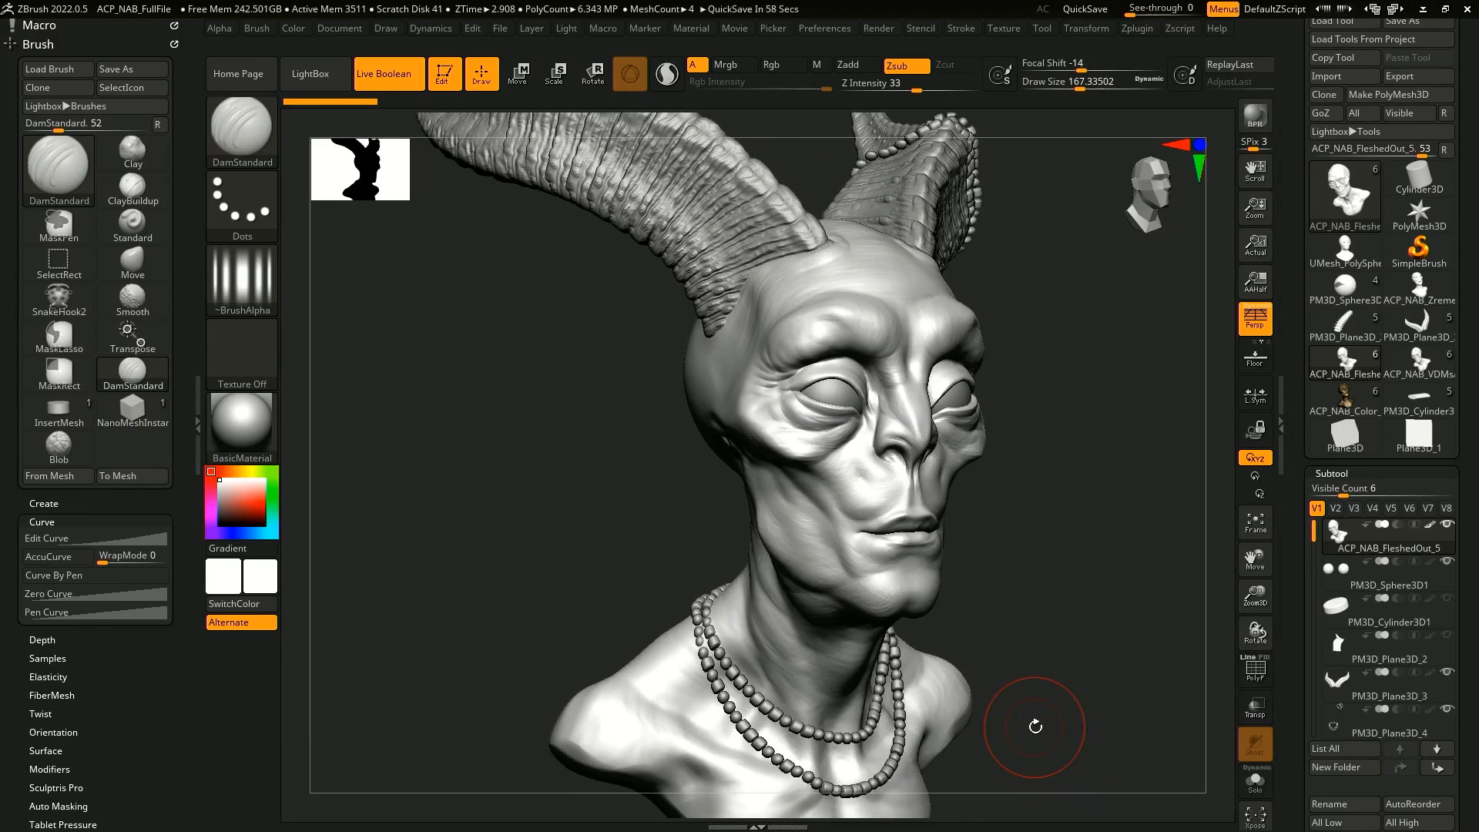
left_click_drag(1042, 597, 1041, 666, "alt")
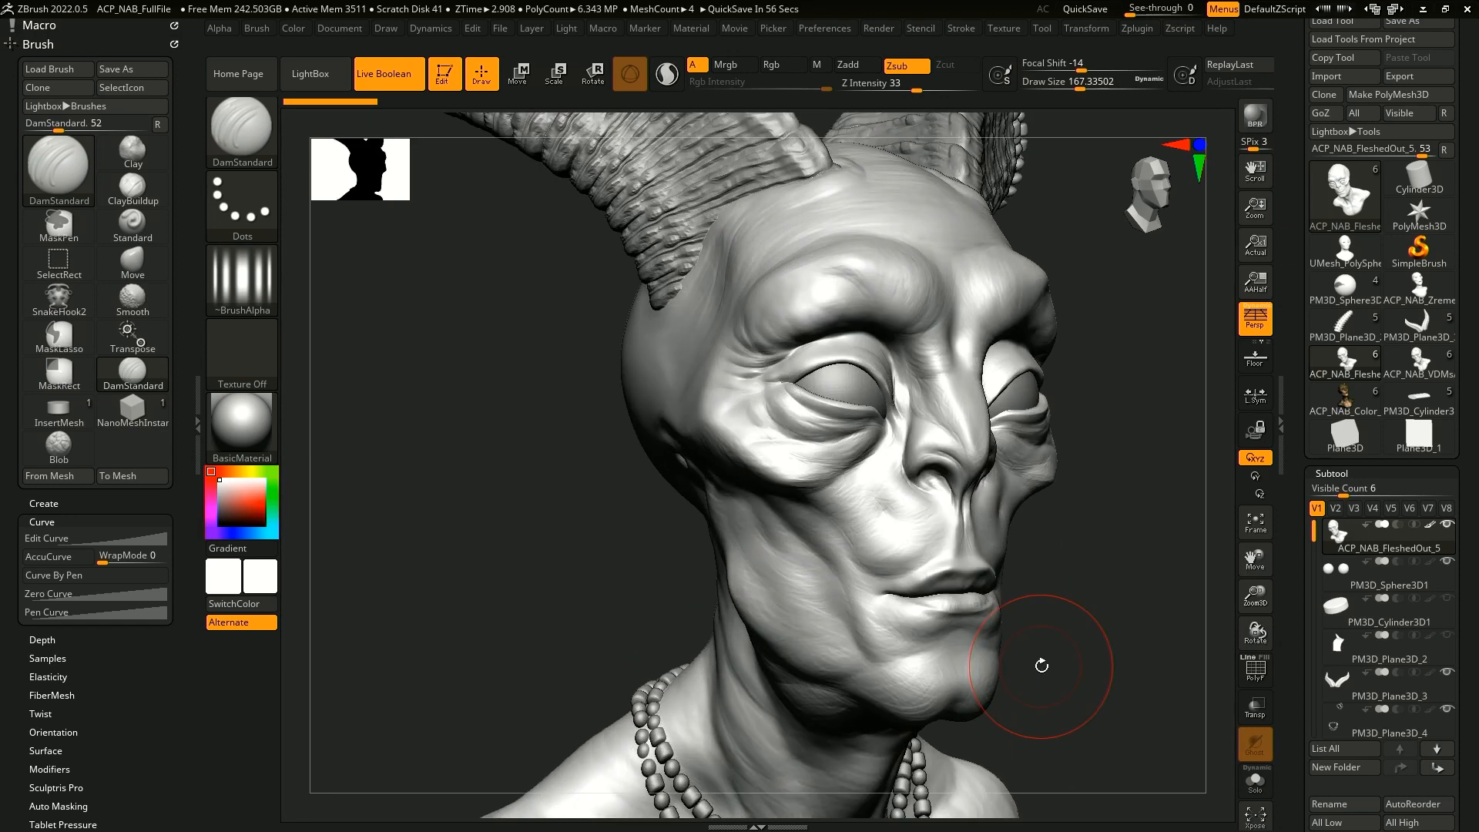
scroll(1360, 93, "up", 1)
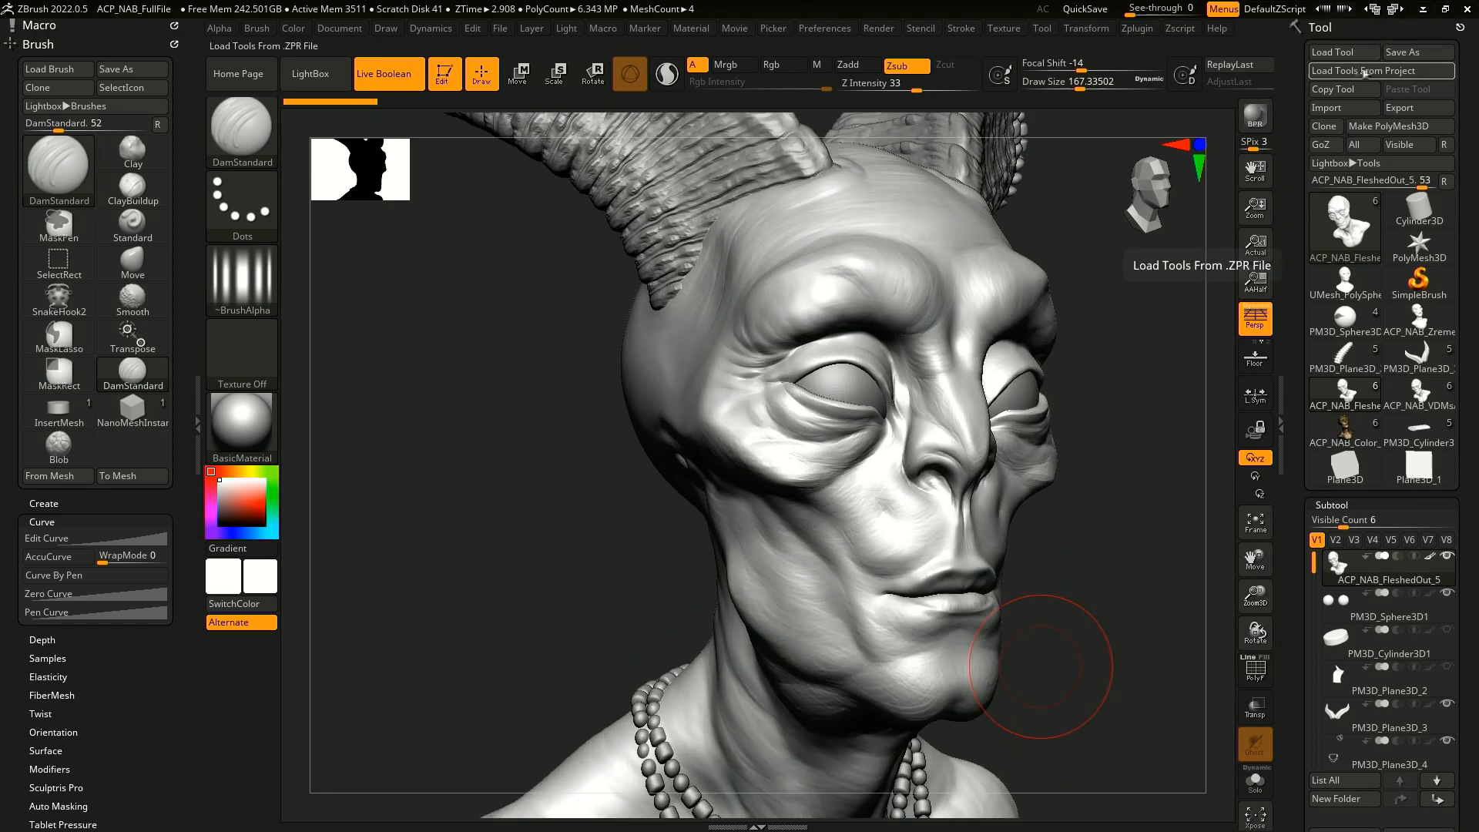
- Load the Sphere3D primitive, convert it to a PolyMesh3D and divide it to subdivision level 4
left_click(1360, 241)
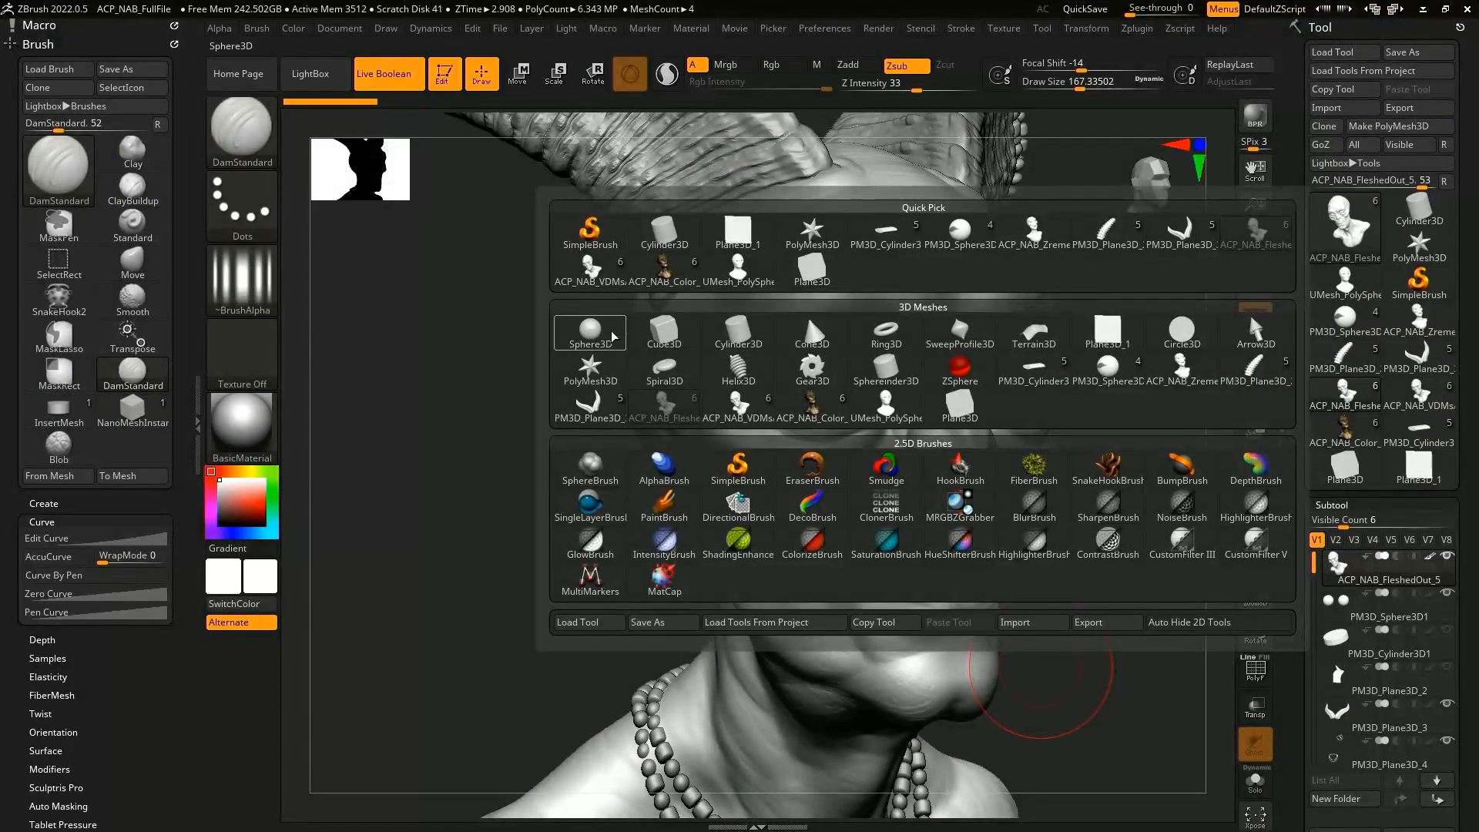
left_click(589, 332)
left_click(1400, 126)
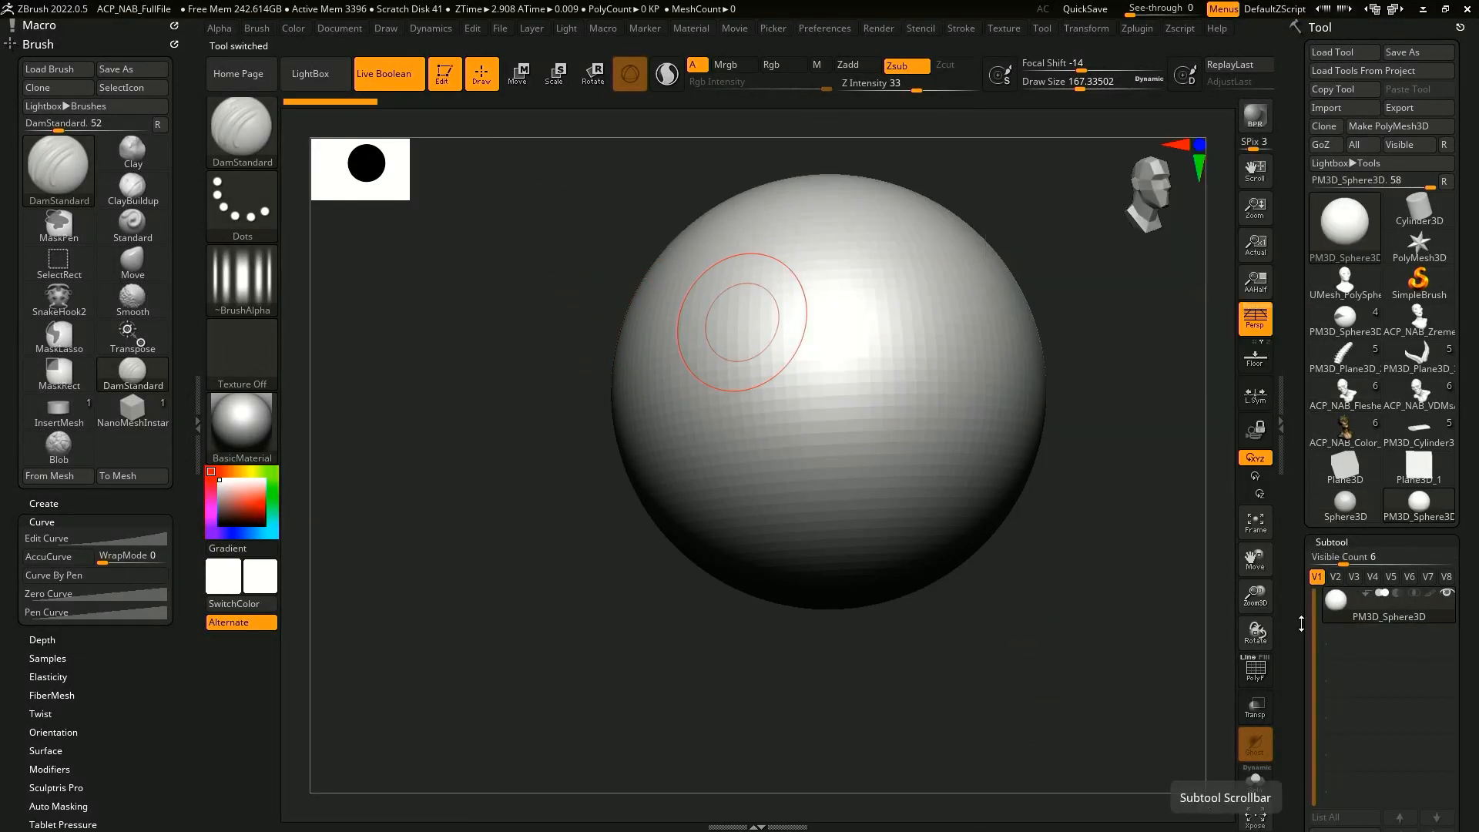
scroll(1326, 701, "down", 3)
left_click_drag(1291, 722, 1304, 613)
left_click(1339, 821)
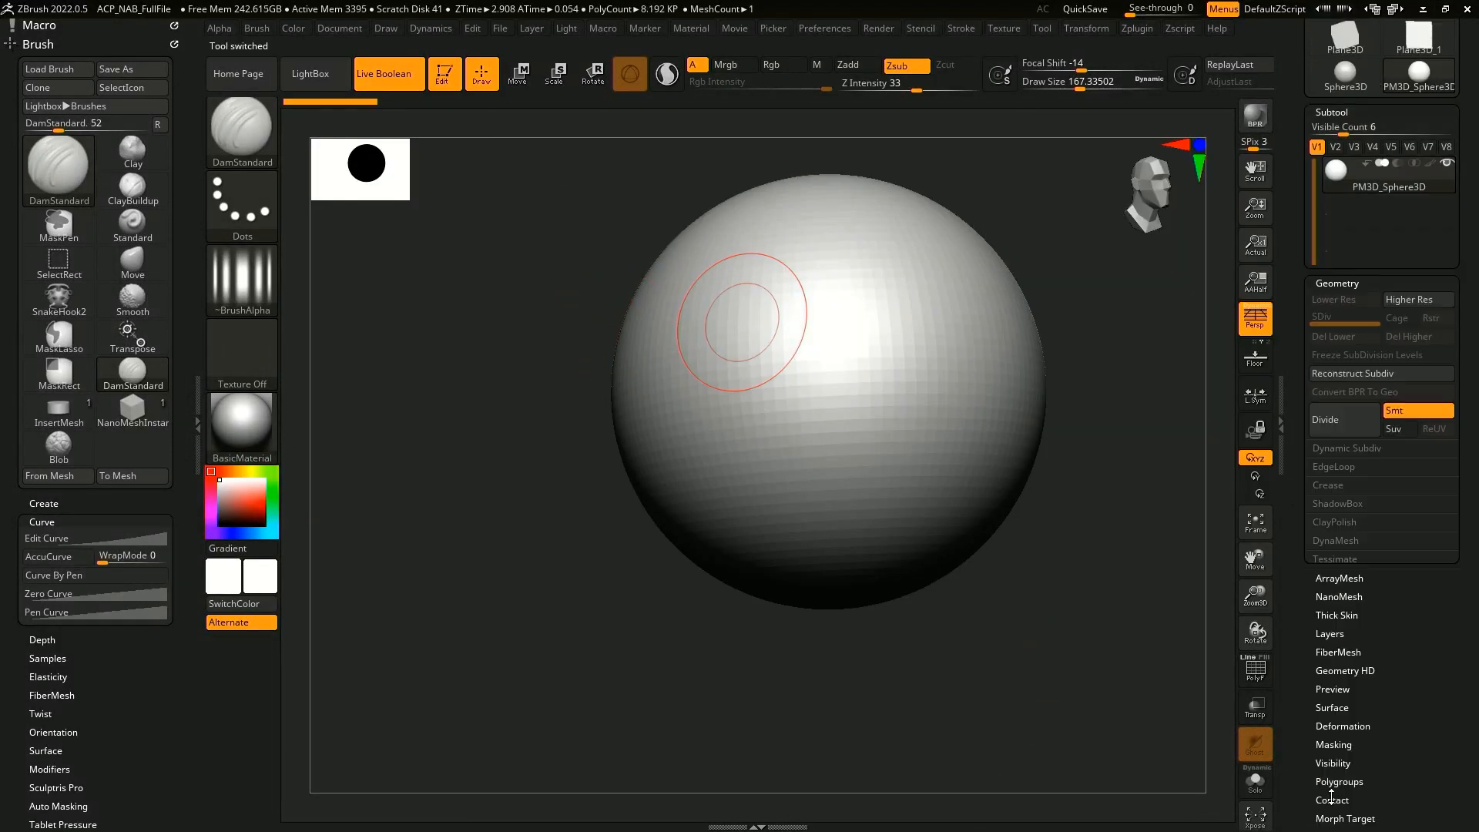
left_click(1346, 264)
left_click_drag(1133, 393, 1100, 419)
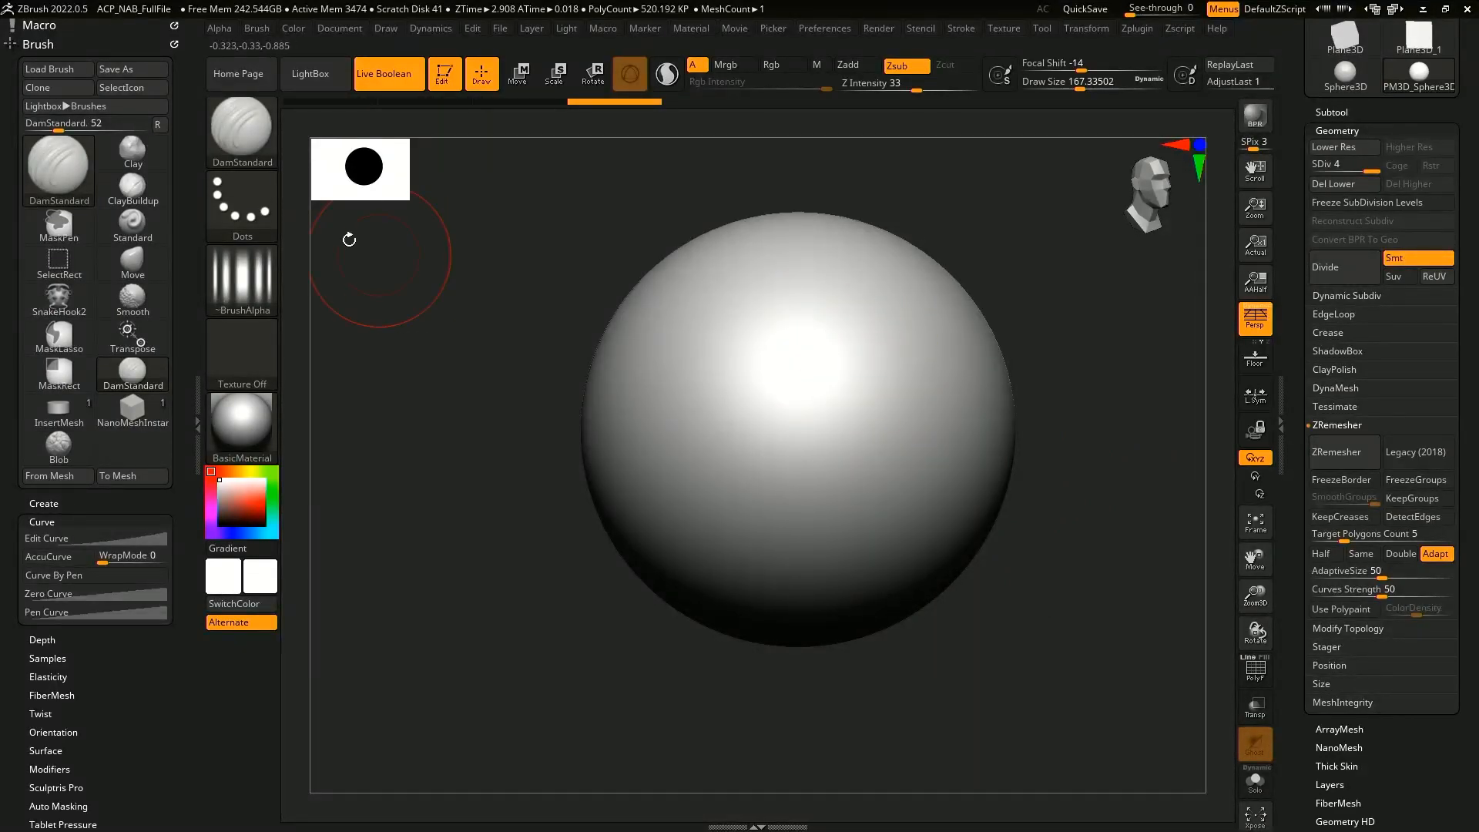
- Reset the DamStandard brush to its defaults and carve a few short strokes on the front of the sphere
left_click(58, 164)
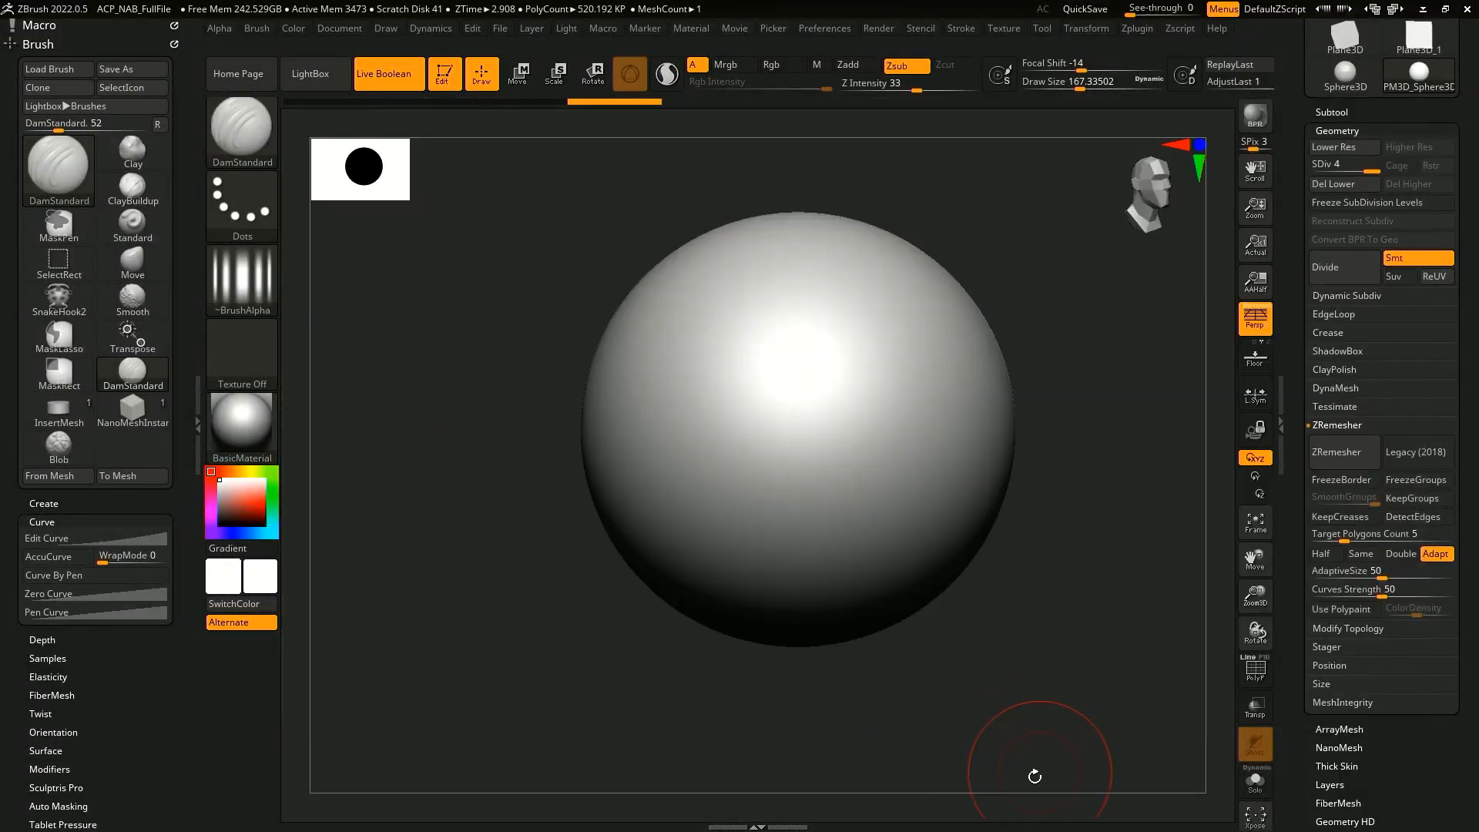
left_click_drag(966, 670, 985, 653, "alt")
left_click(264, 144)
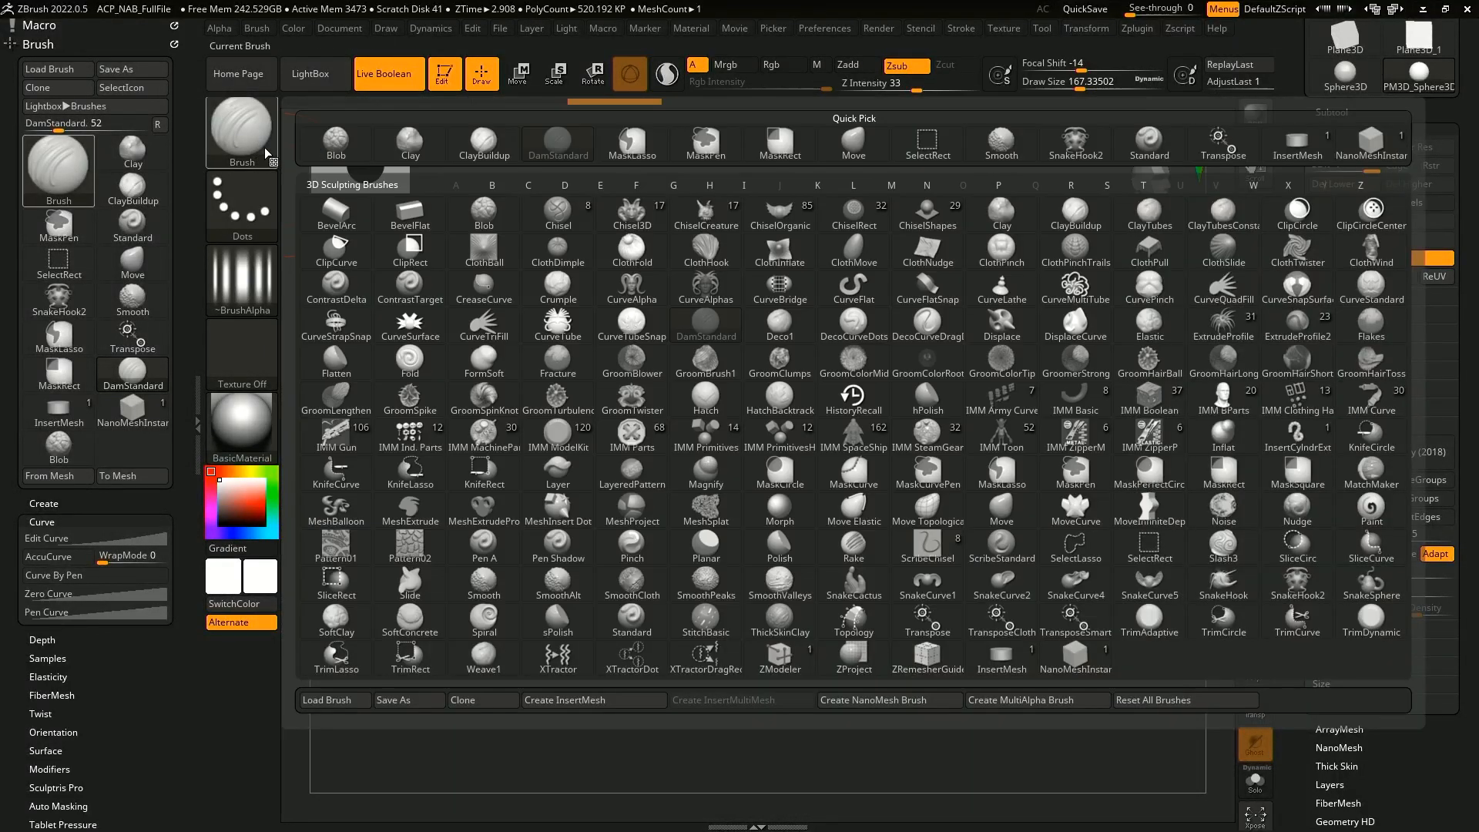
left_click_drag(94, 672, 94, 304)
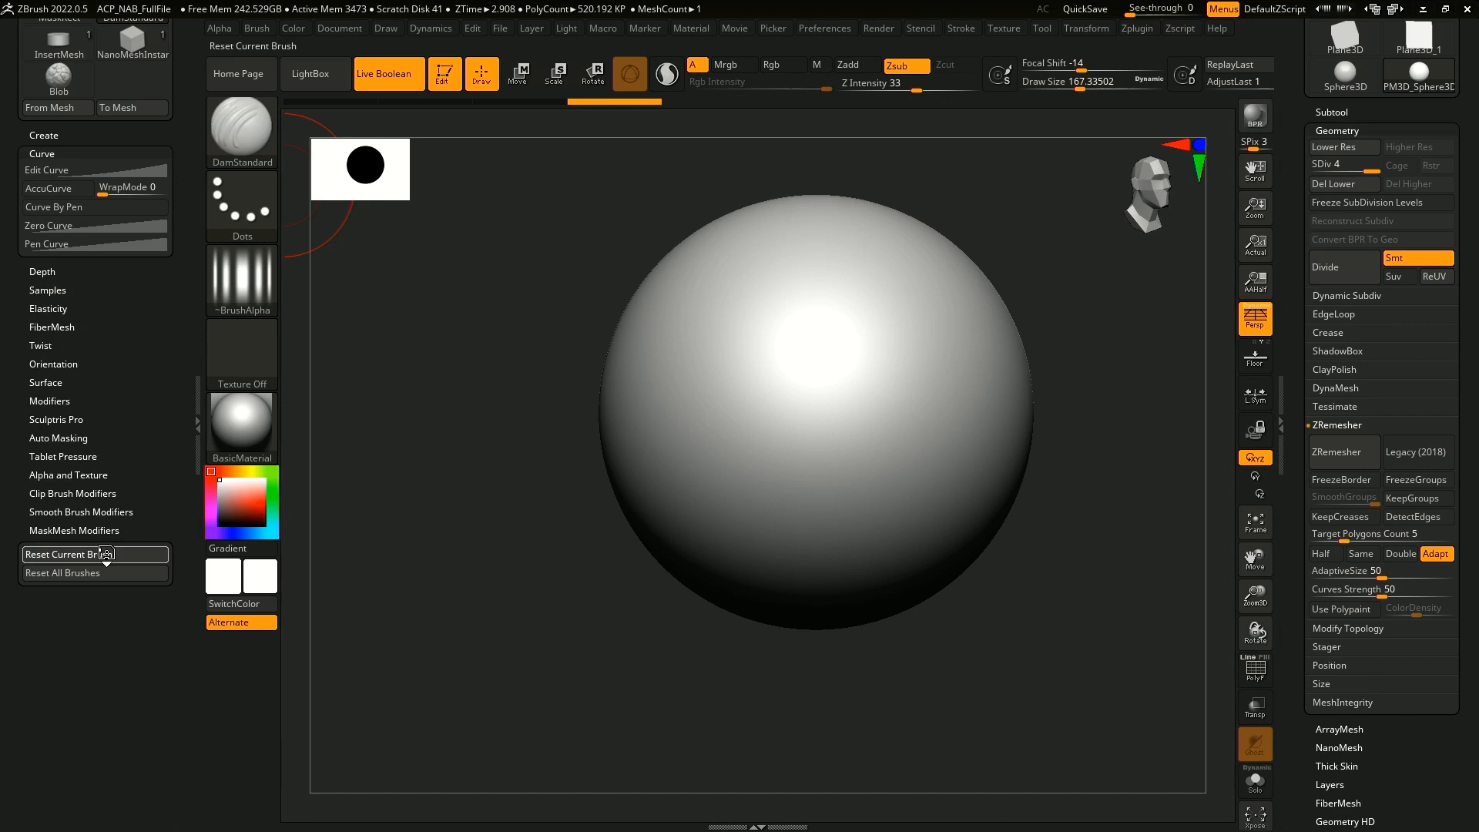
left_click(68, 553)
left_click_drag(444, 380, 428, 456, "alt")
left_click_drag(975, 313, 958, 298, "alt")
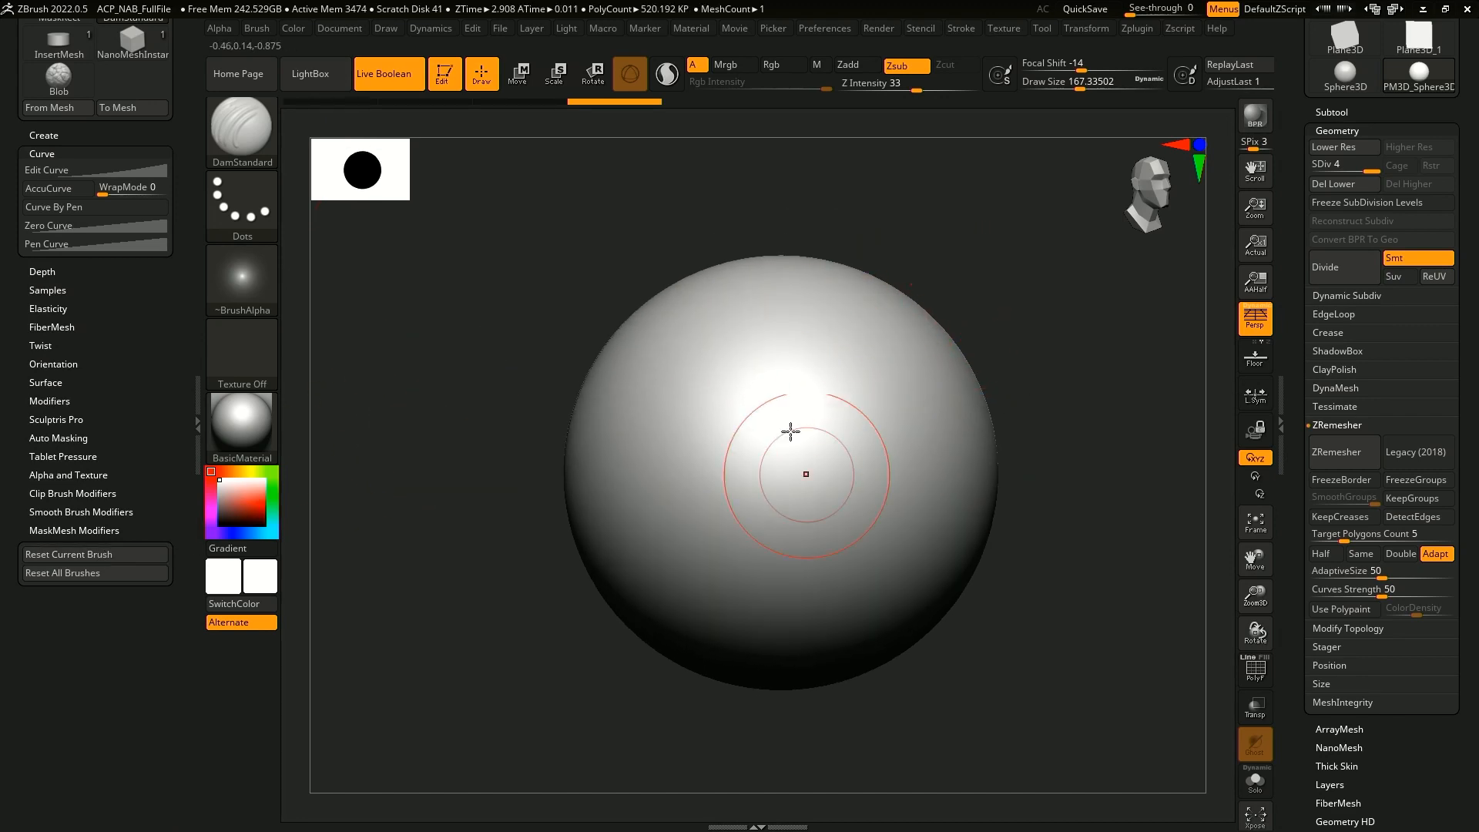
mouse_move(759, 379)
left_mouse_down()
mouse_move(778, 413)
mouse_move(758, 391)
left_mouse_up()
mouse_move(835, 391)
left_mouse_down()
mouse_move(830, 406)
mouse_move(859, 390)
mouse_move(818, 478)
mouse_move(834, 456)
left_mouse_up()
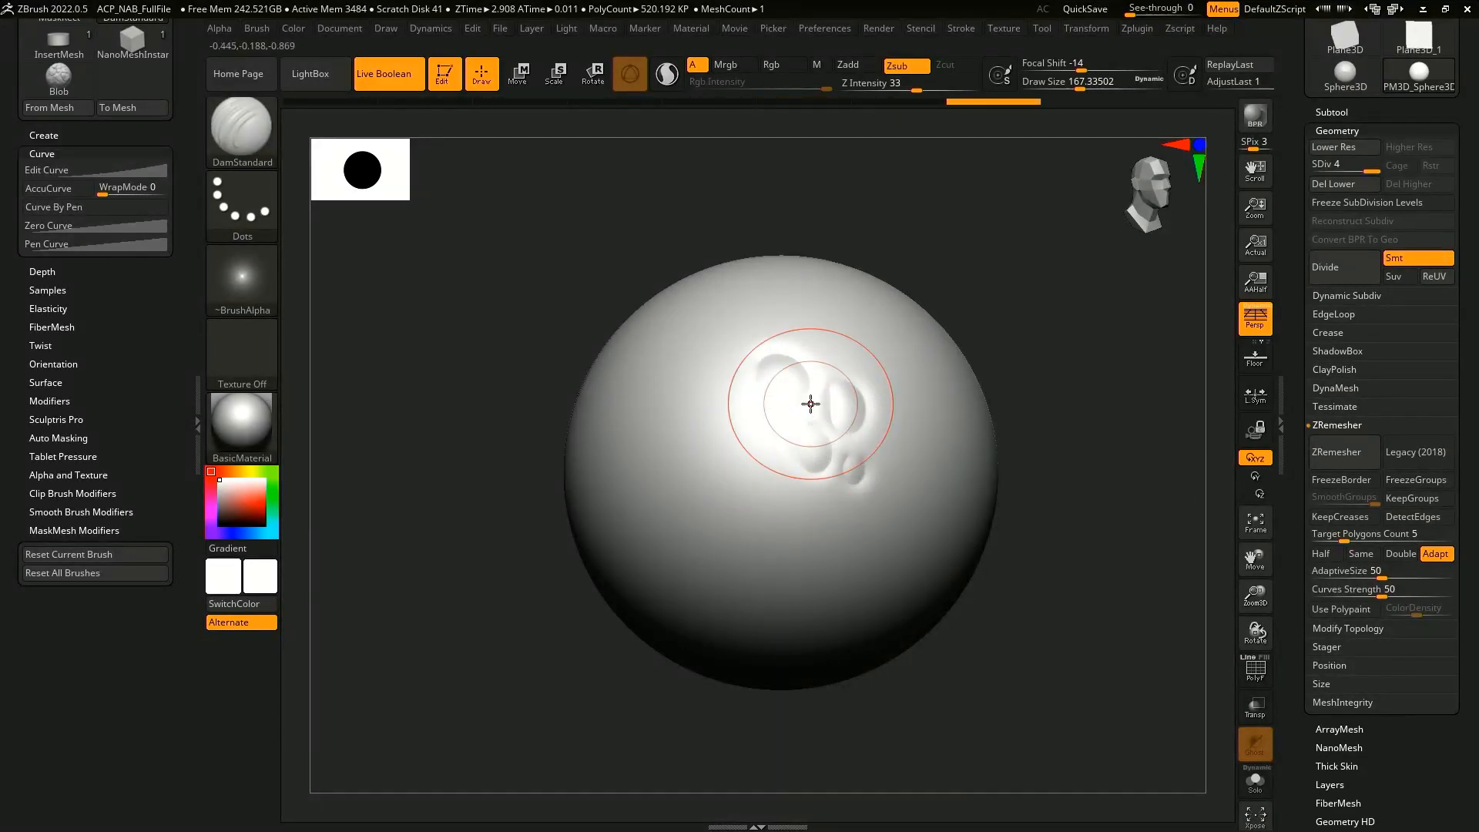
- Sculpt a diagonal cluster of rounded bumps over the strokes on the sphere with the Blob brush
left_click(270, 147)
left_click(484, 212)
mouse_move(805, 436)
left_mouse_down()
mouse_move(812, 463)
mouse_move(860, 473)
left_mouse_up()
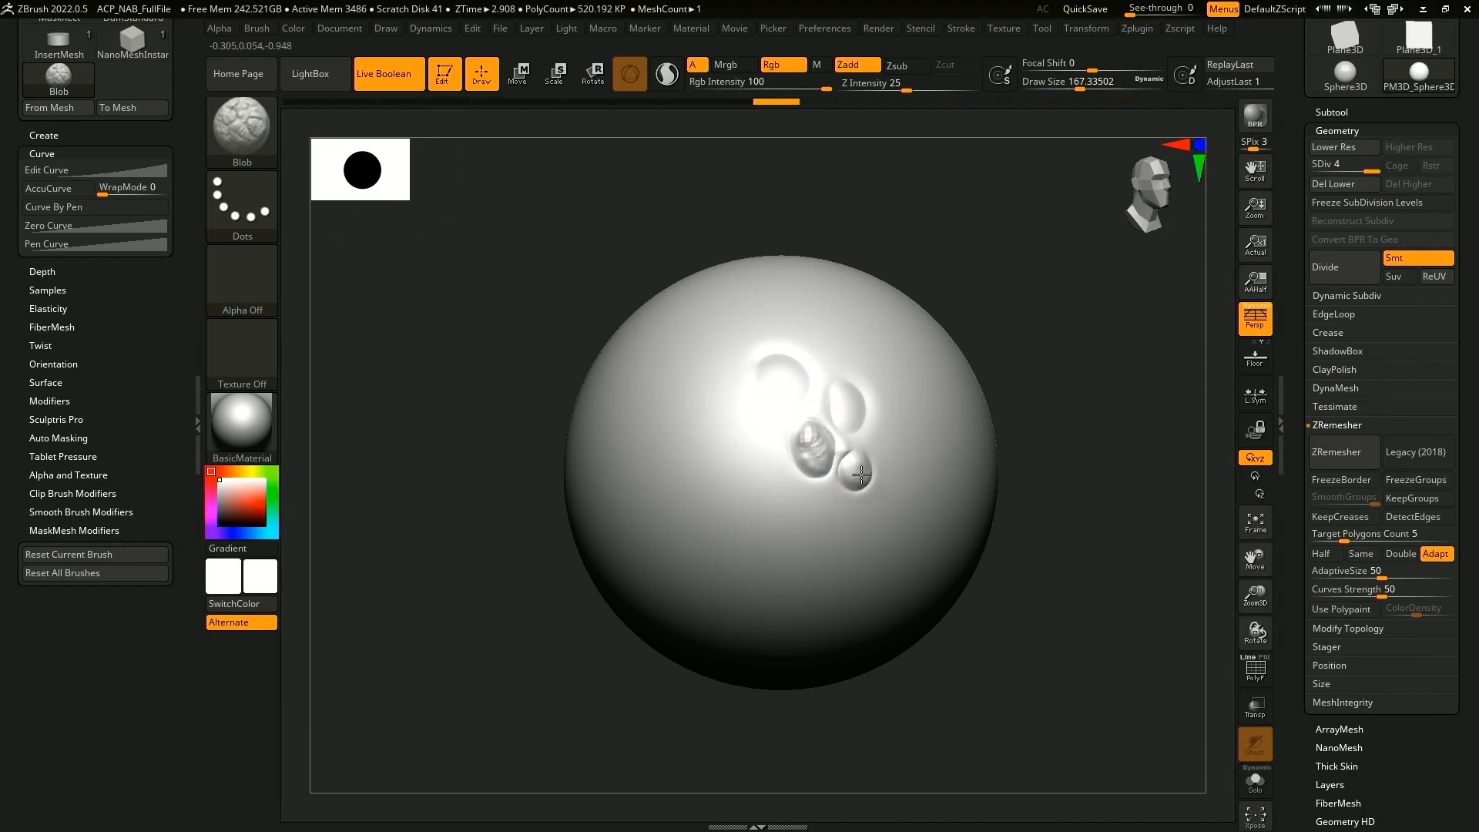
mouse_move(857, 394)
left_mouse_down()
mouse_move(798, 386)
mouse_move(819, 403)
mouse_move(822, 365)
mouse_move(770, 340)
mouse_move(782, 339)
left_mouse_up()
left_click_drag(745, 328, 751, 333)
mouse_move(869, 438)
left_mouse_down()
mouse_move(878, 447)
mouse_move(798, 412)
left_mouse_up()
left_click_drag(847, 494, 910, 515)
left_click_drag(1027, 332, 1007, 357, "alt")
- Divide the sphere to subdivision level 5 and refine the bump cluster with ClayBuildup at a draw size of about 80
left_click(1378, 269)
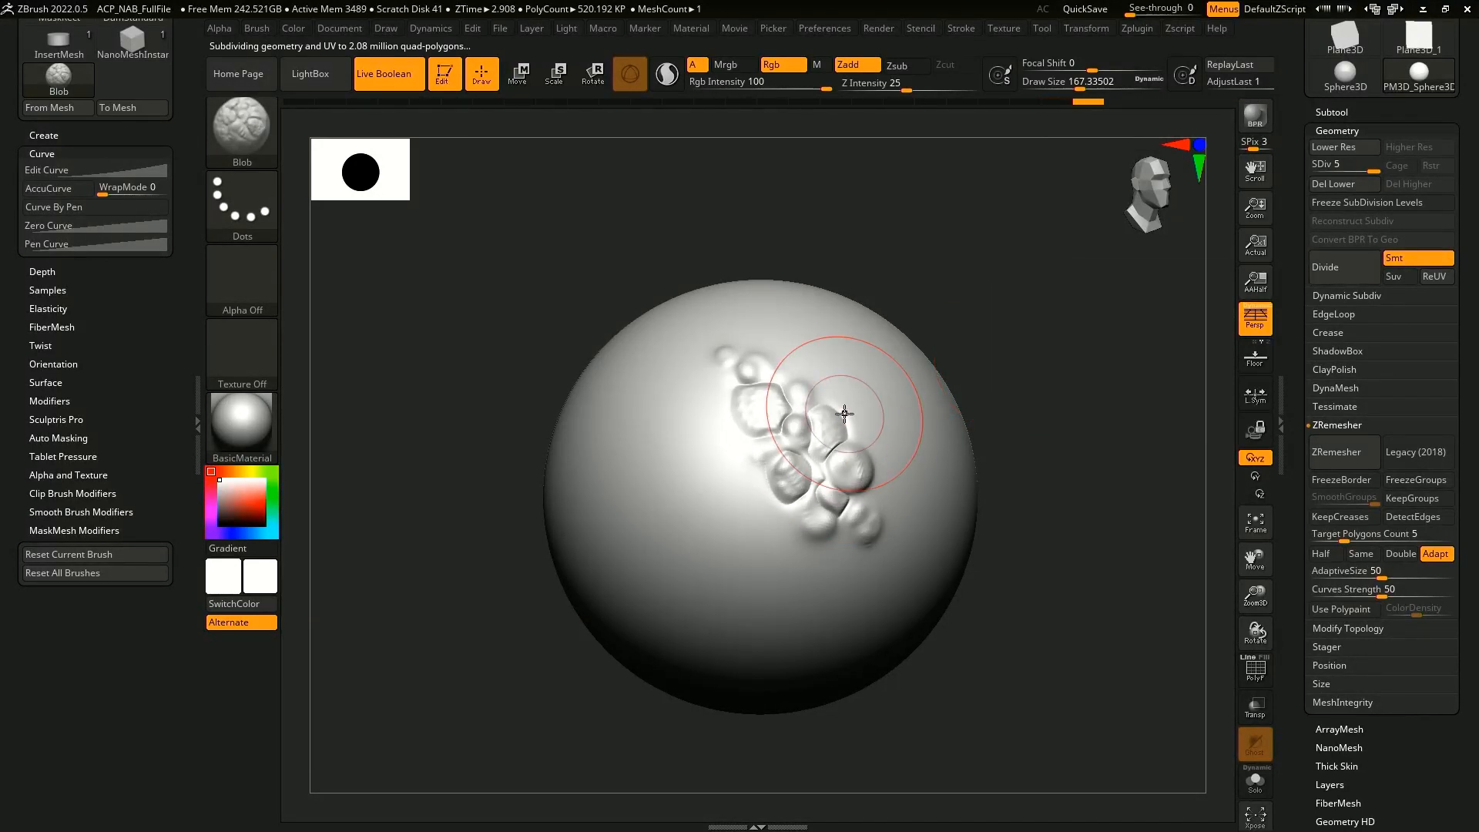
key("b")
key("c")
key("b")
left_click_drag(858, 469, 861, 473)
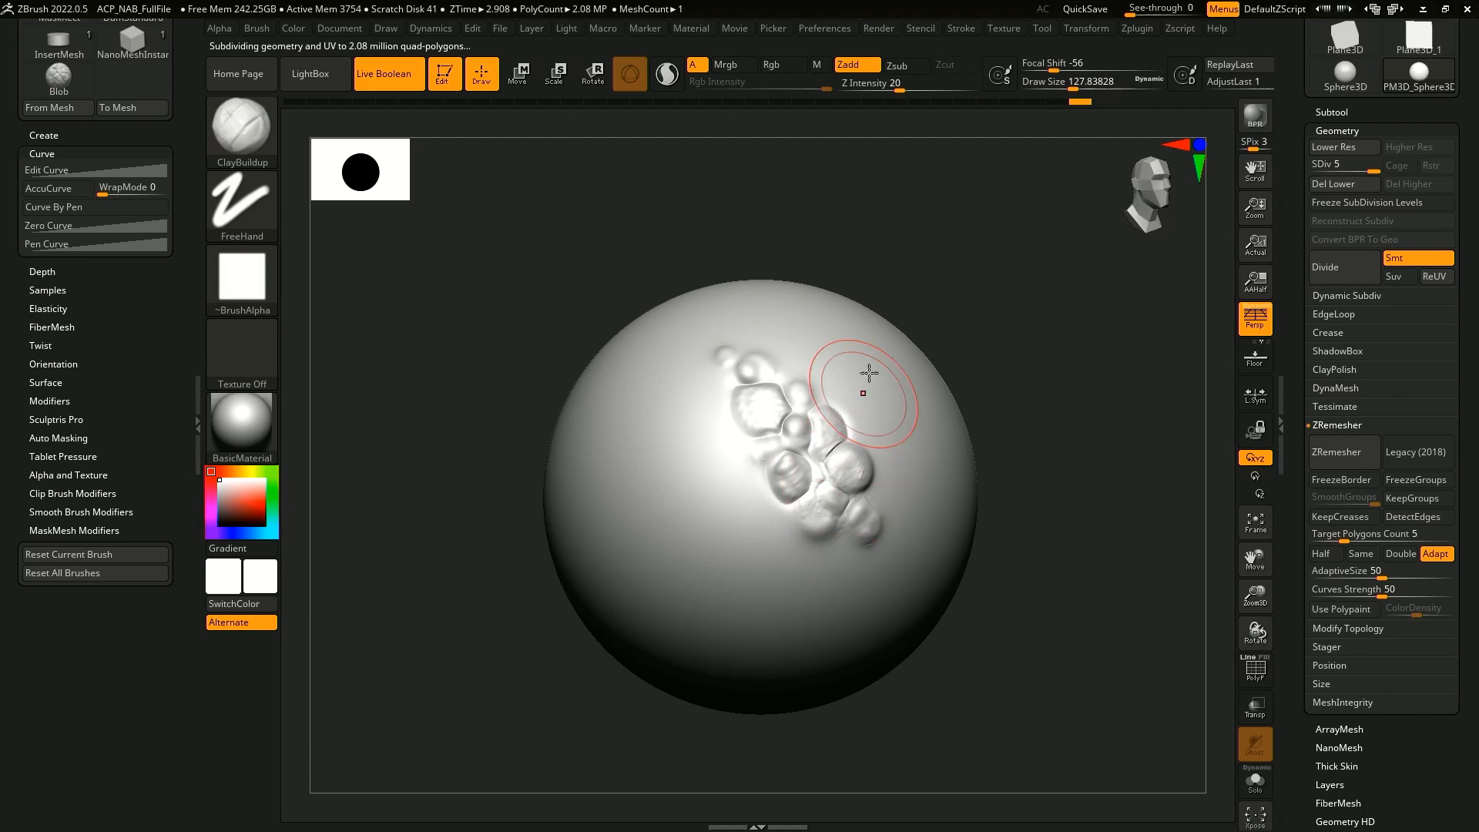
right_click_drag(869, 372, 859, 375, "alt")
key("space")
left_click_drag(858, 362, 849, 360)
left_click(780, 394)
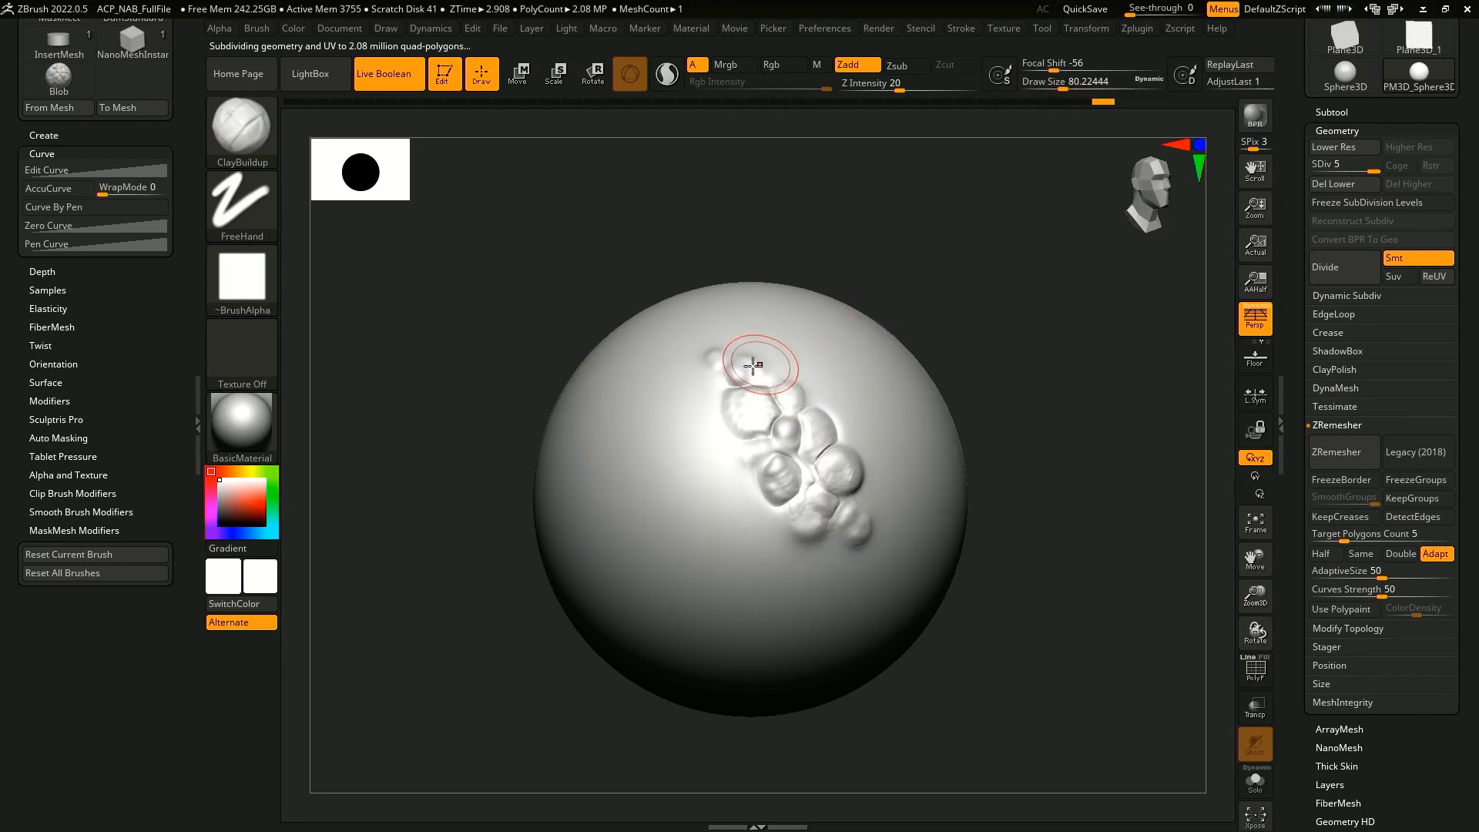
left_click(827, 474)
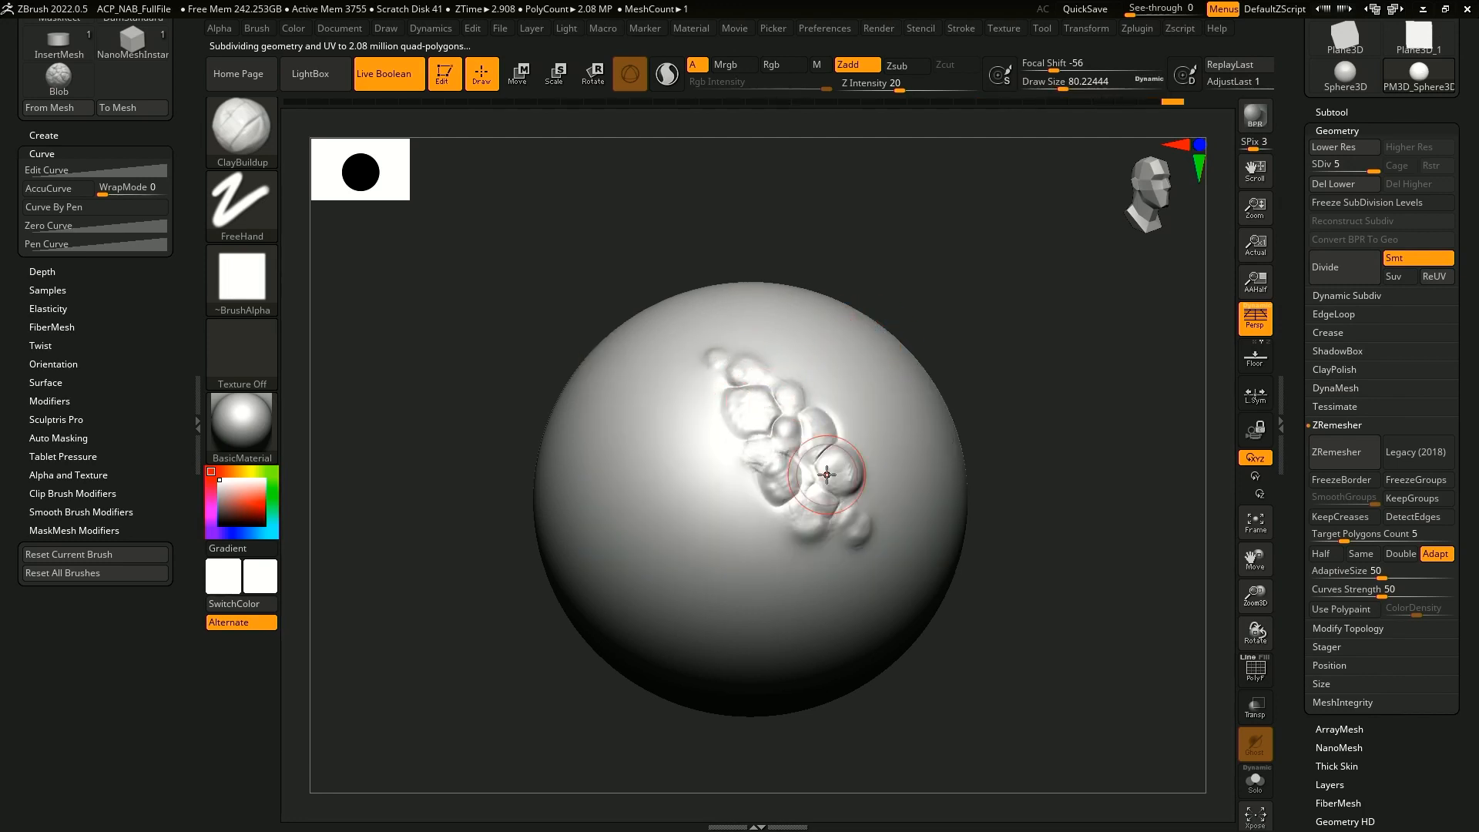
left_click_drag(1066, 579, 1030, 597)
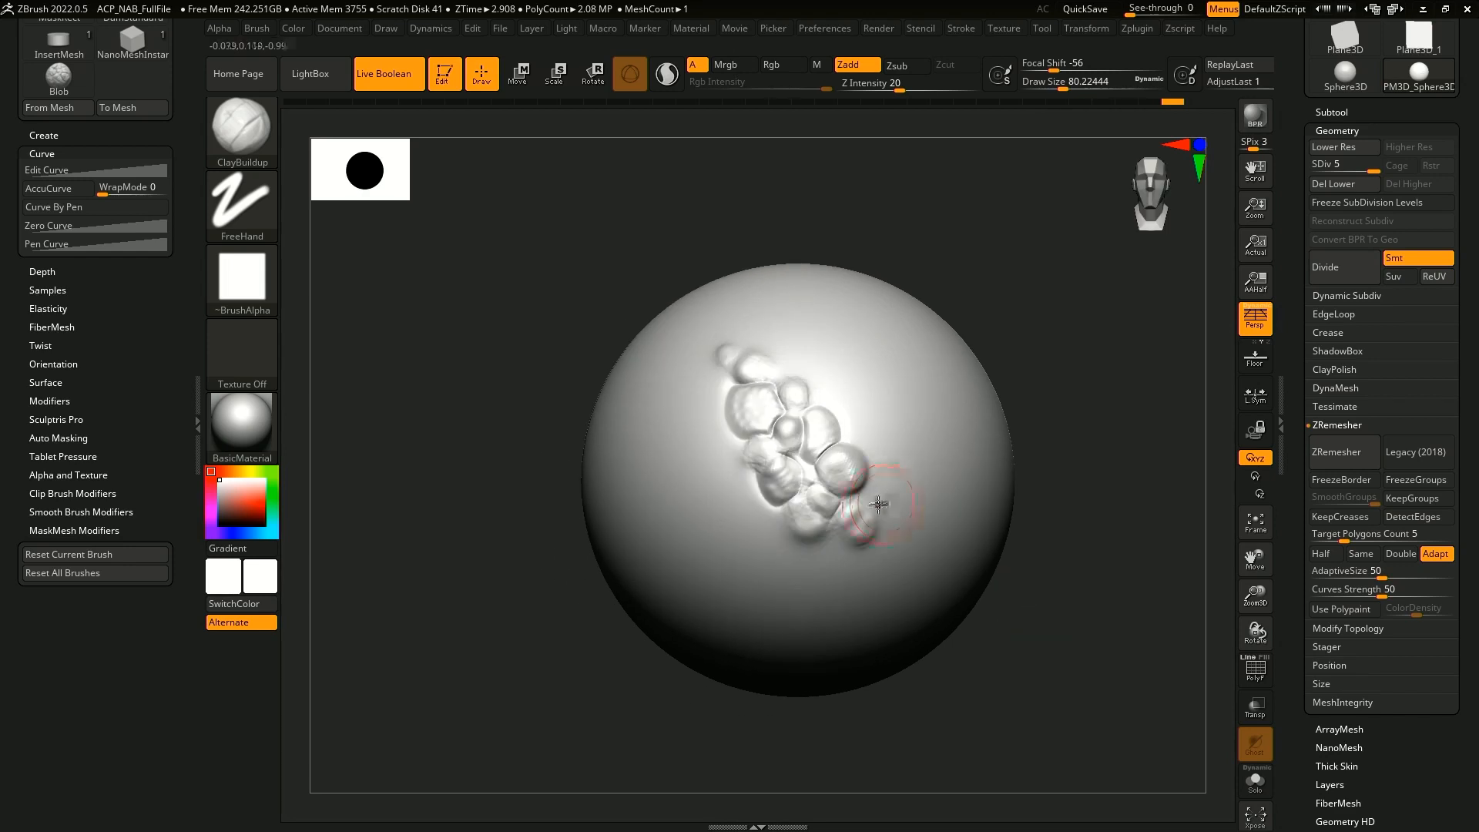
left_click_drag(928, 277, 918, 248)
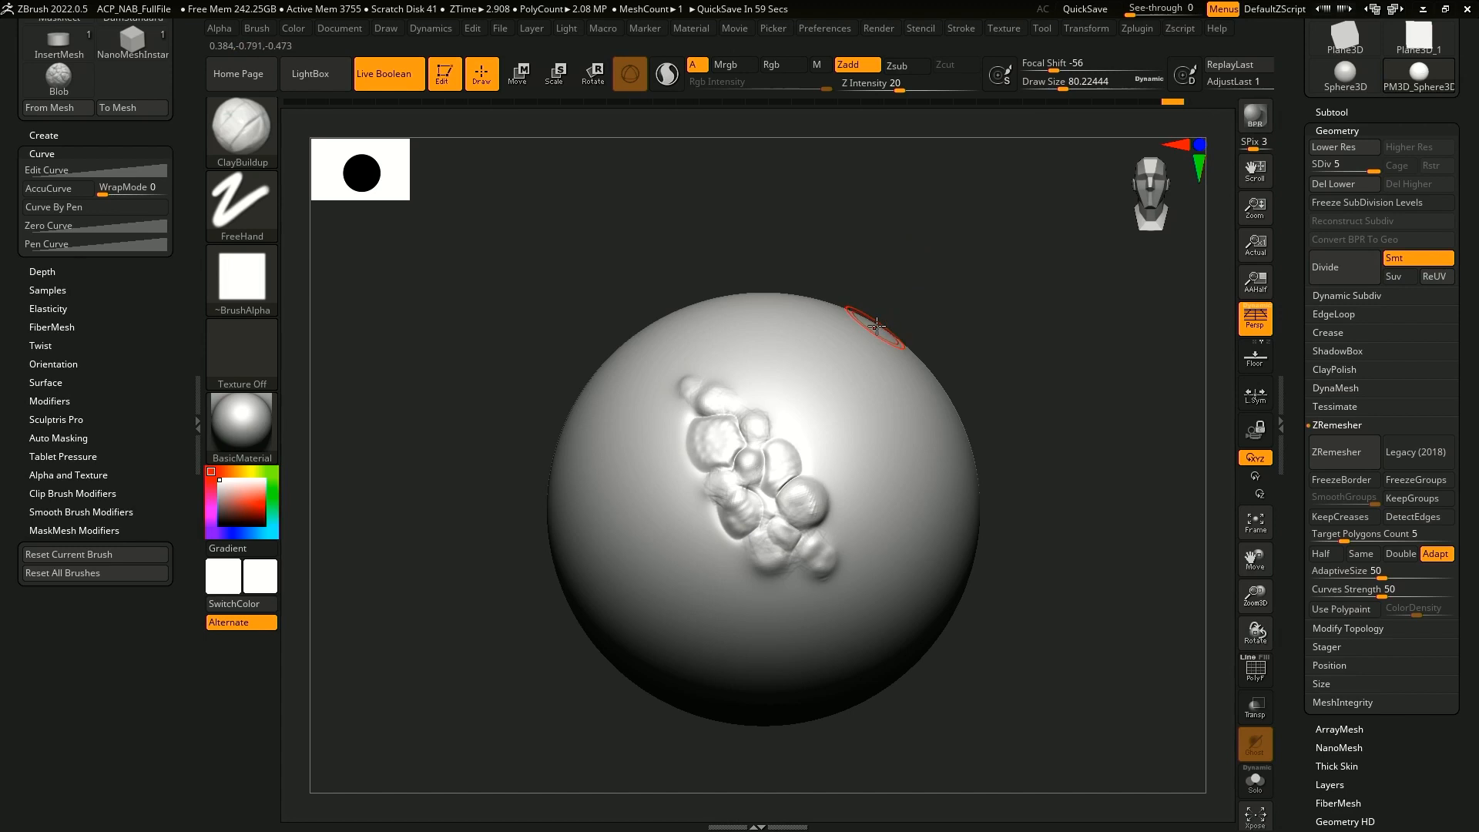
- Switch to the XTractorDragRect brush for capturing the sculpted detail
key("b")
key("x")
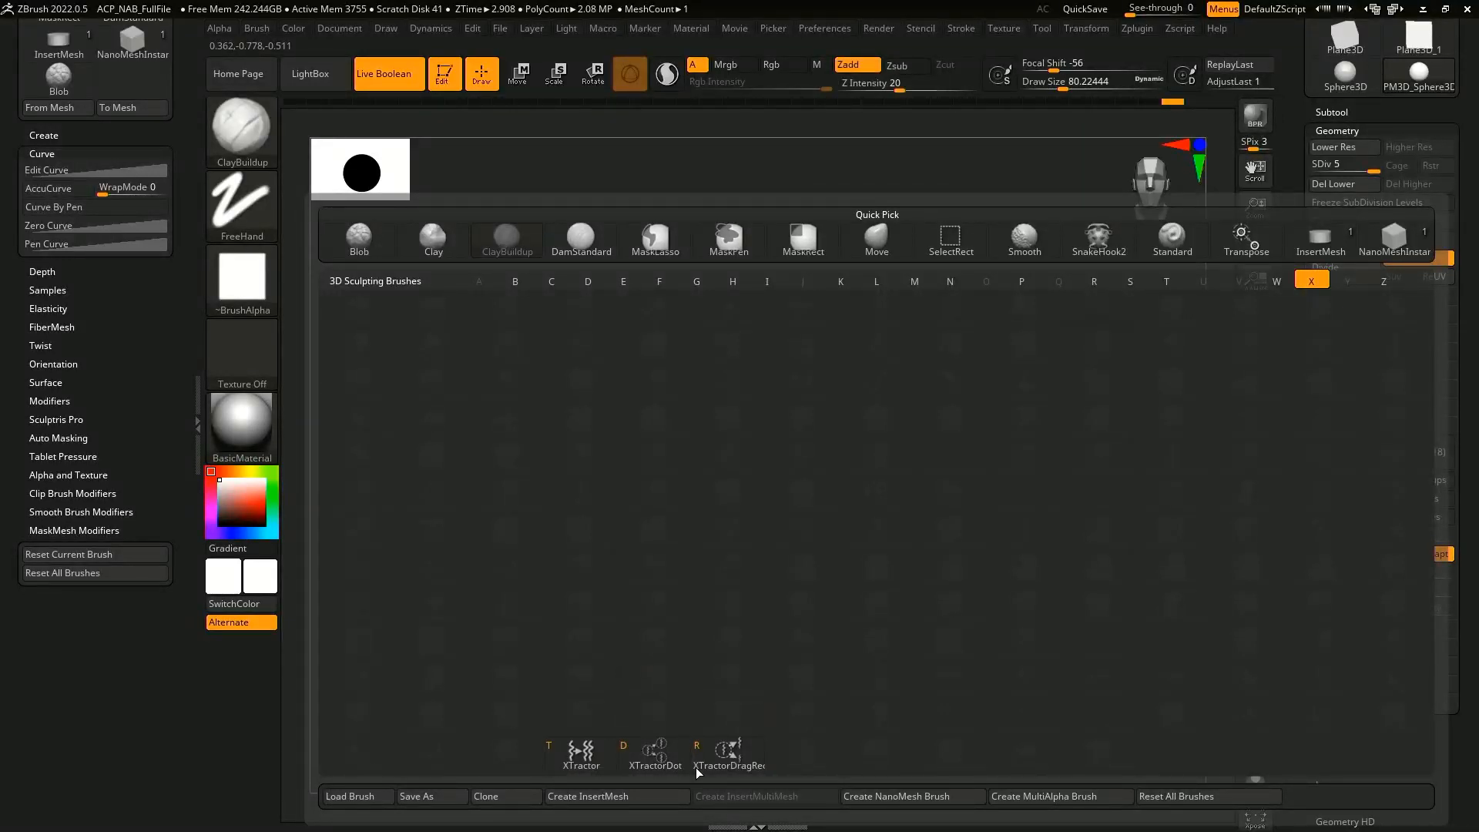
left_click(727, 752)
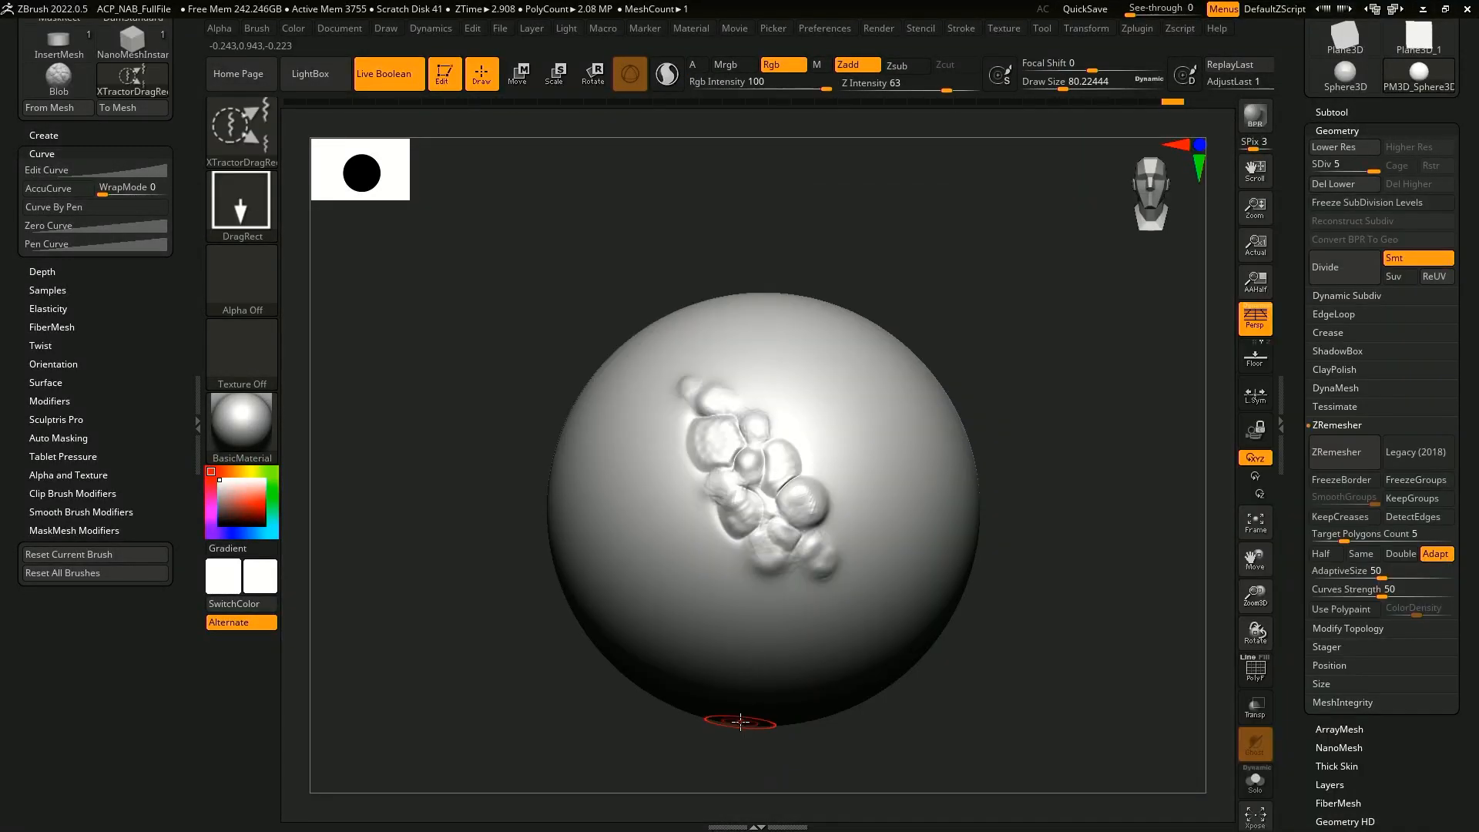
left_click_drag(977, 318, 971, 248, "alt")
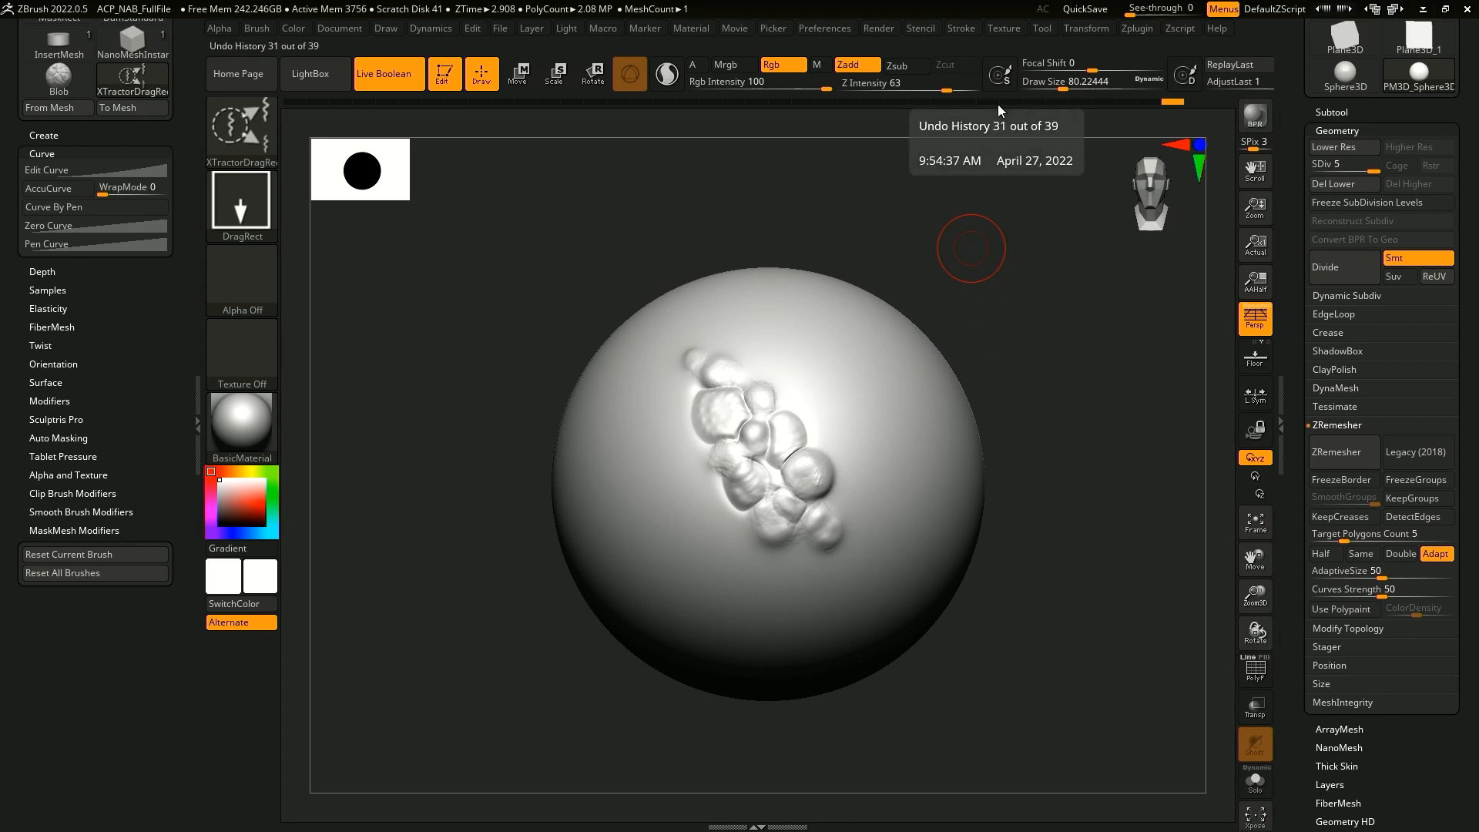
- Mark the smooth, unsculpted sphere in the undo history as the reference state and return to the latest sculpted state
mouse_move(1066, 106)
left_mouse_down()
mouse_move(356, 96)
mouse_move(377, 99)
left_mouse_up()
left_click(374, 103)
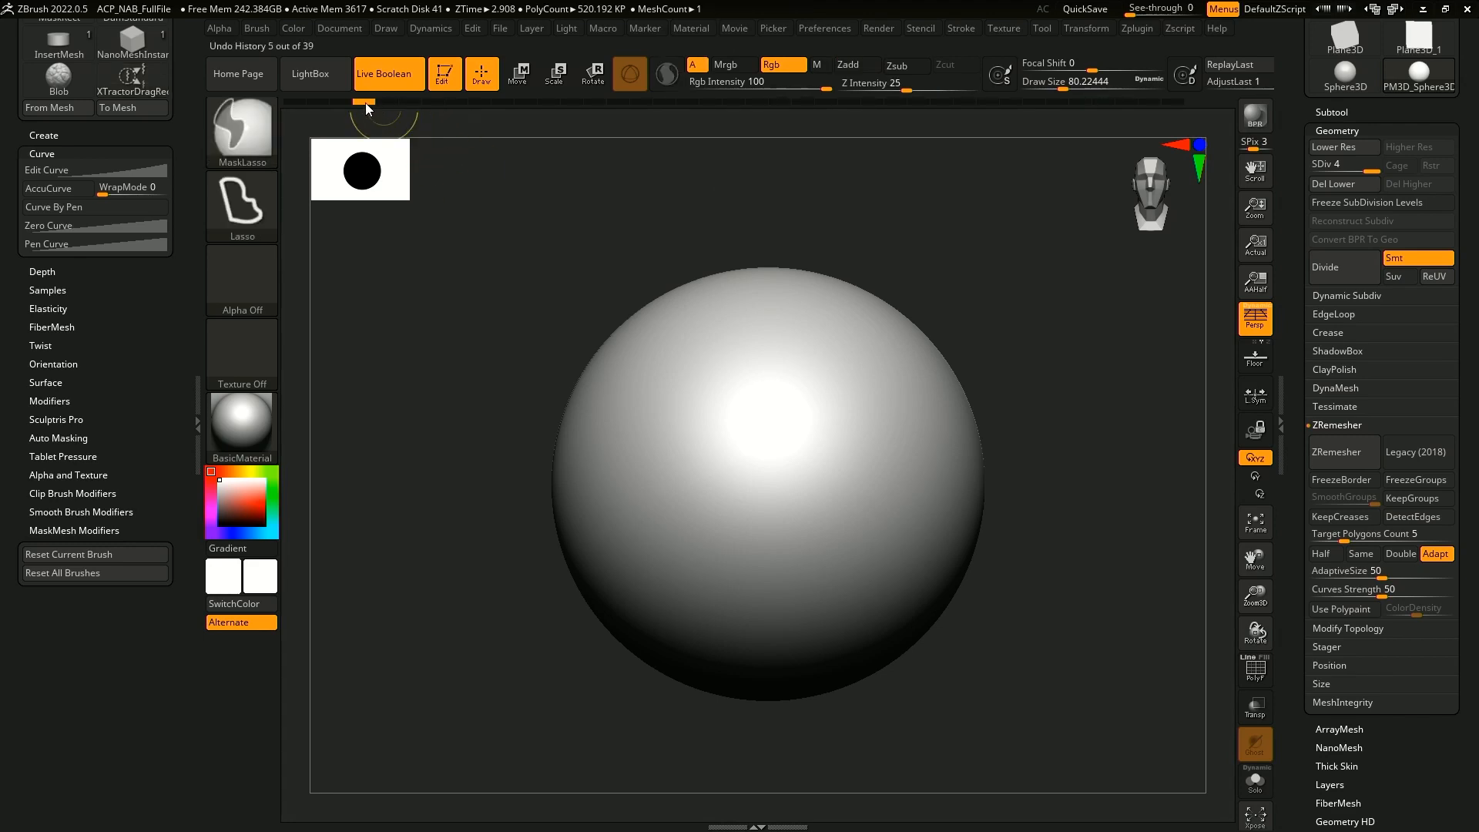
left_click(431, 101)
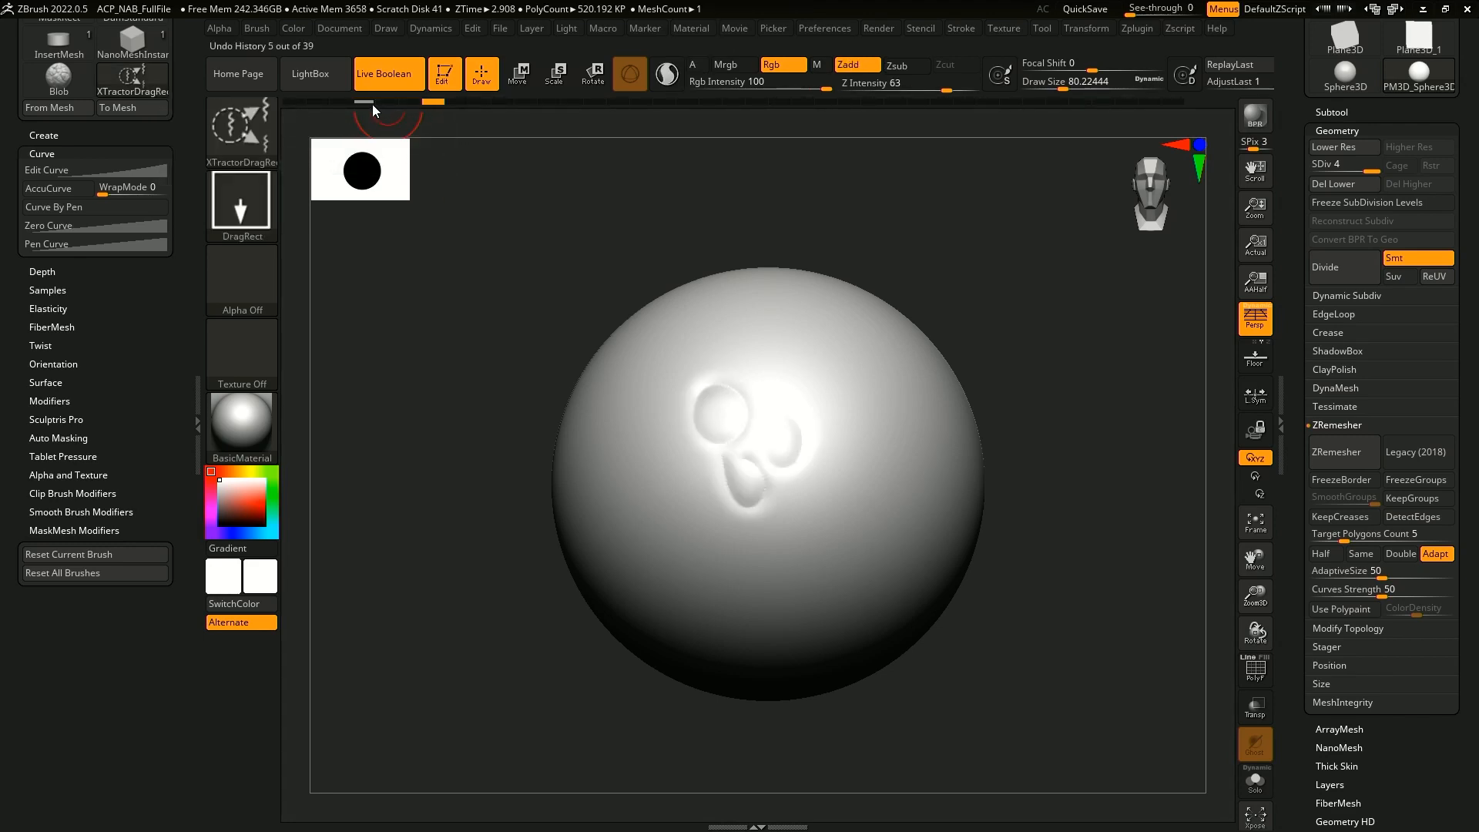
mouse_move(433, 102)
left_mouse_down()
mouse_move(660, 117)
mouse_move(1199, 98)
left_mouse_up()
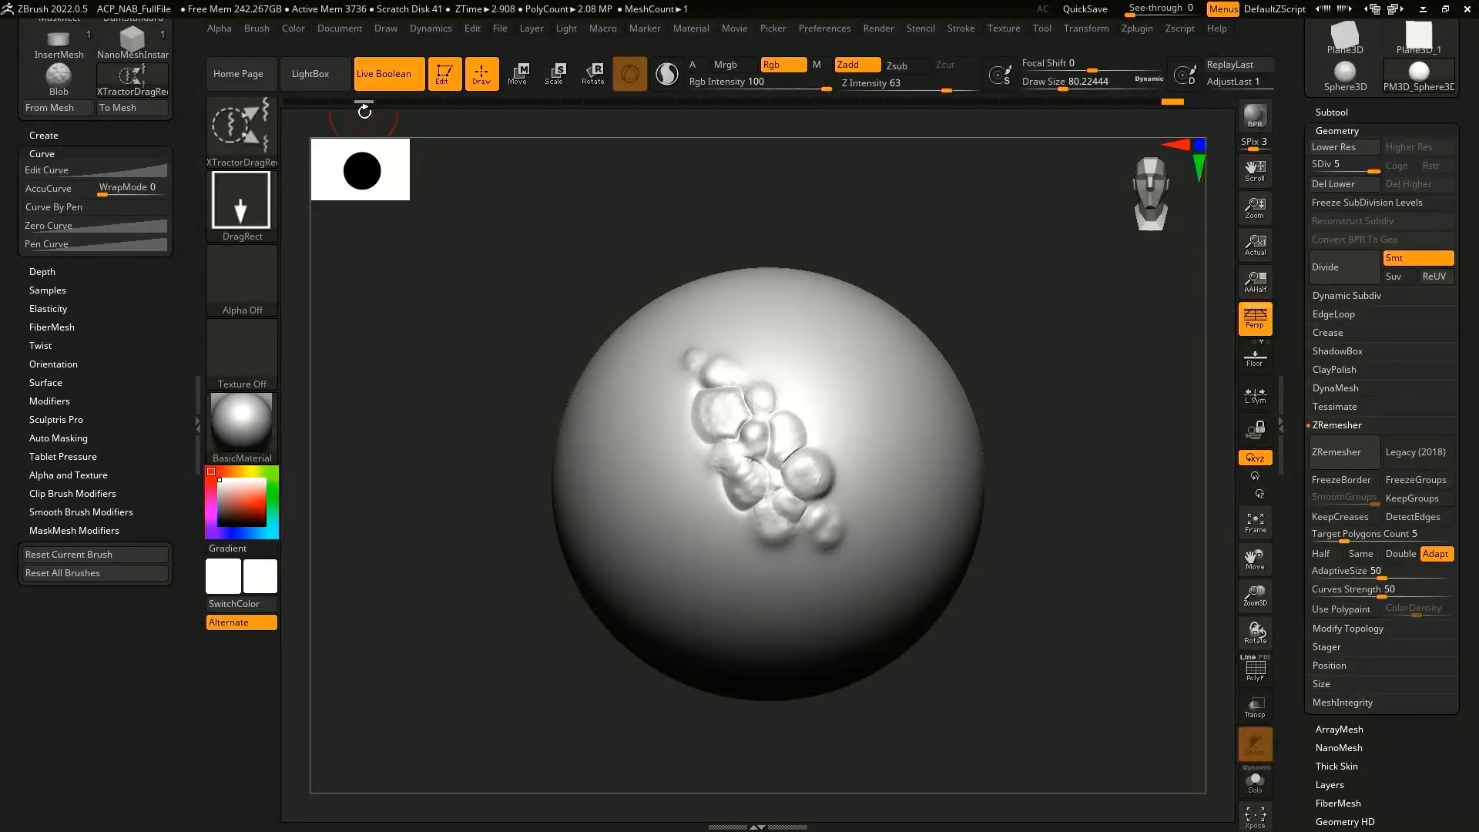
left_click_drag(953, 368, 975, 361)
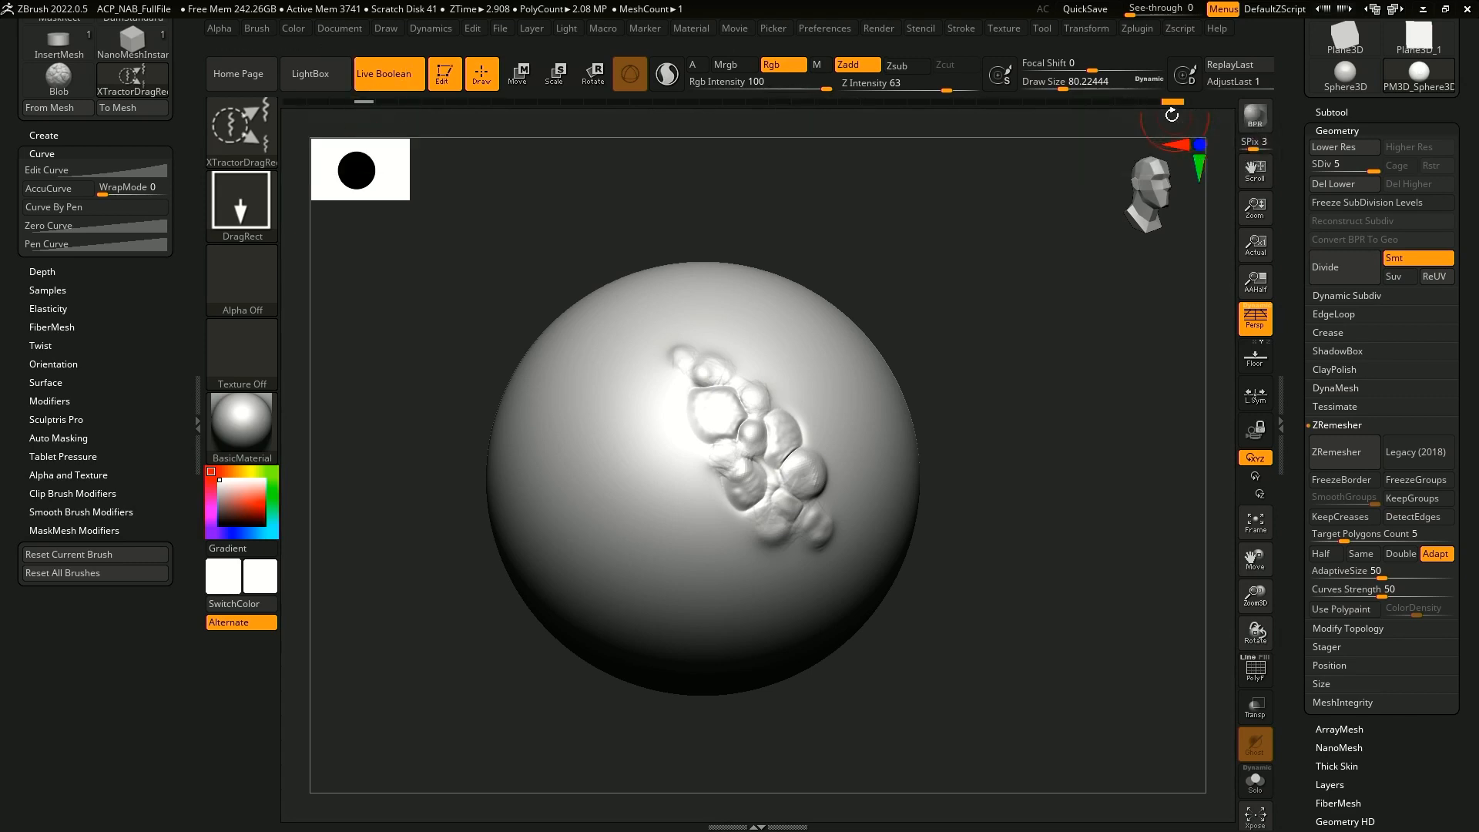
left_click_drag(948, 325, 939, 320)
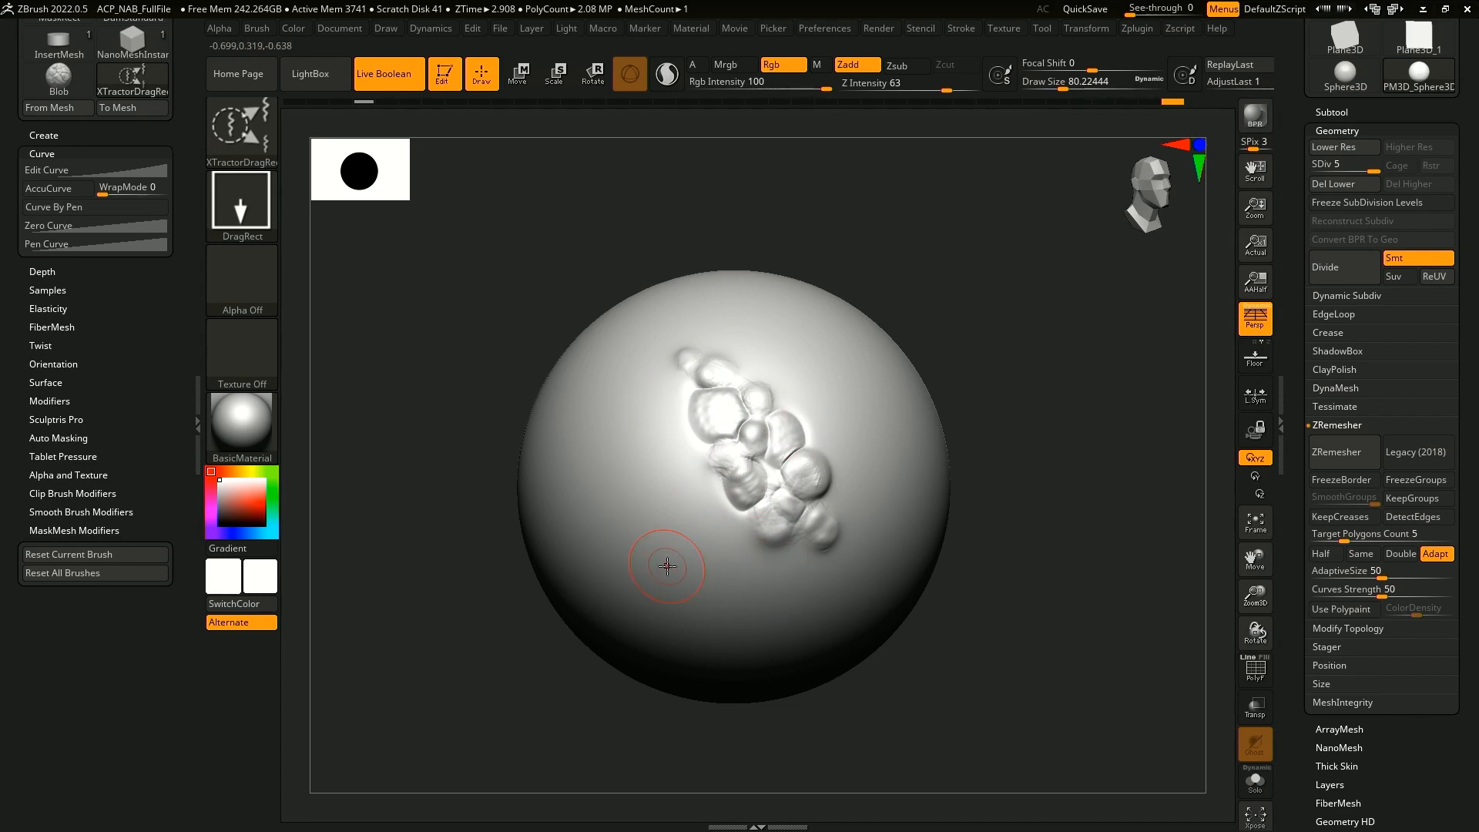
- Extract the whole bump cluster from the sphere into the XTractorDragRect brush's alpha
left_click_drag(990, 375, 1007, 366)
left_click_drag(960, 324, 1053, 356)
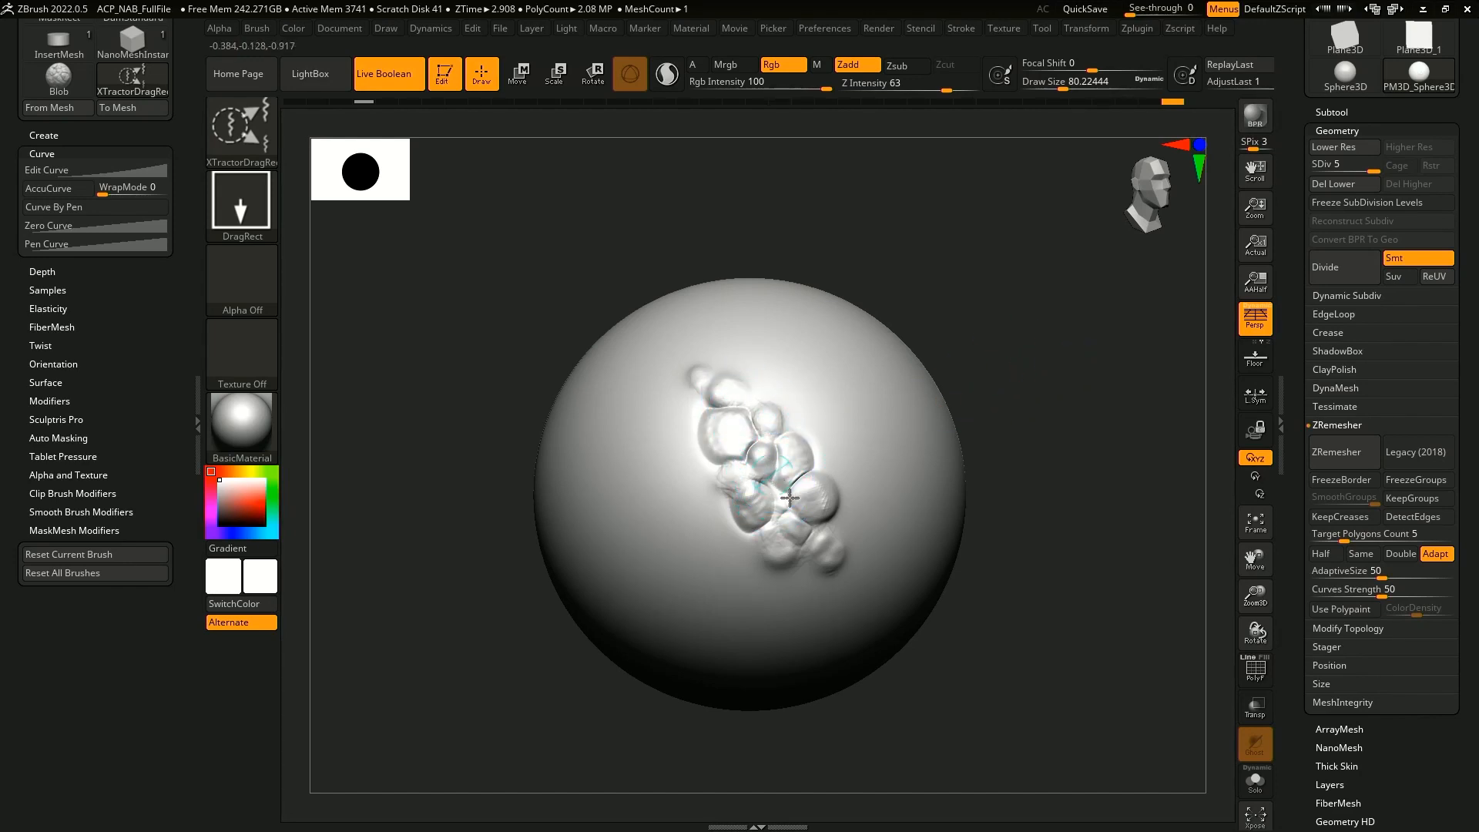
left_click_drag(831, 579, 858, 597)
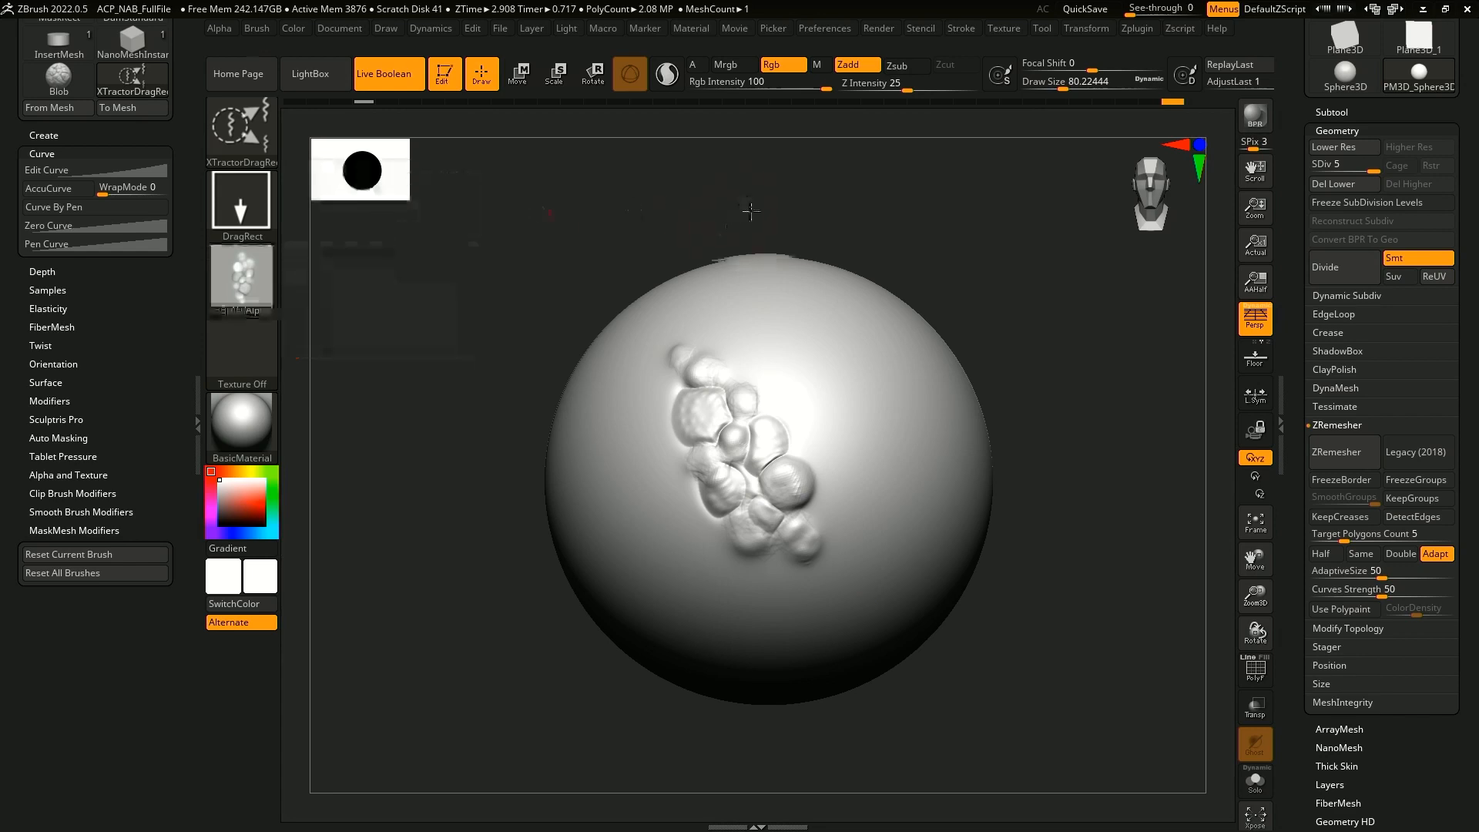
left_click_drag(746, 206, 778, 231)
key("g")
left_click_drag(803, 544, 824, 582)
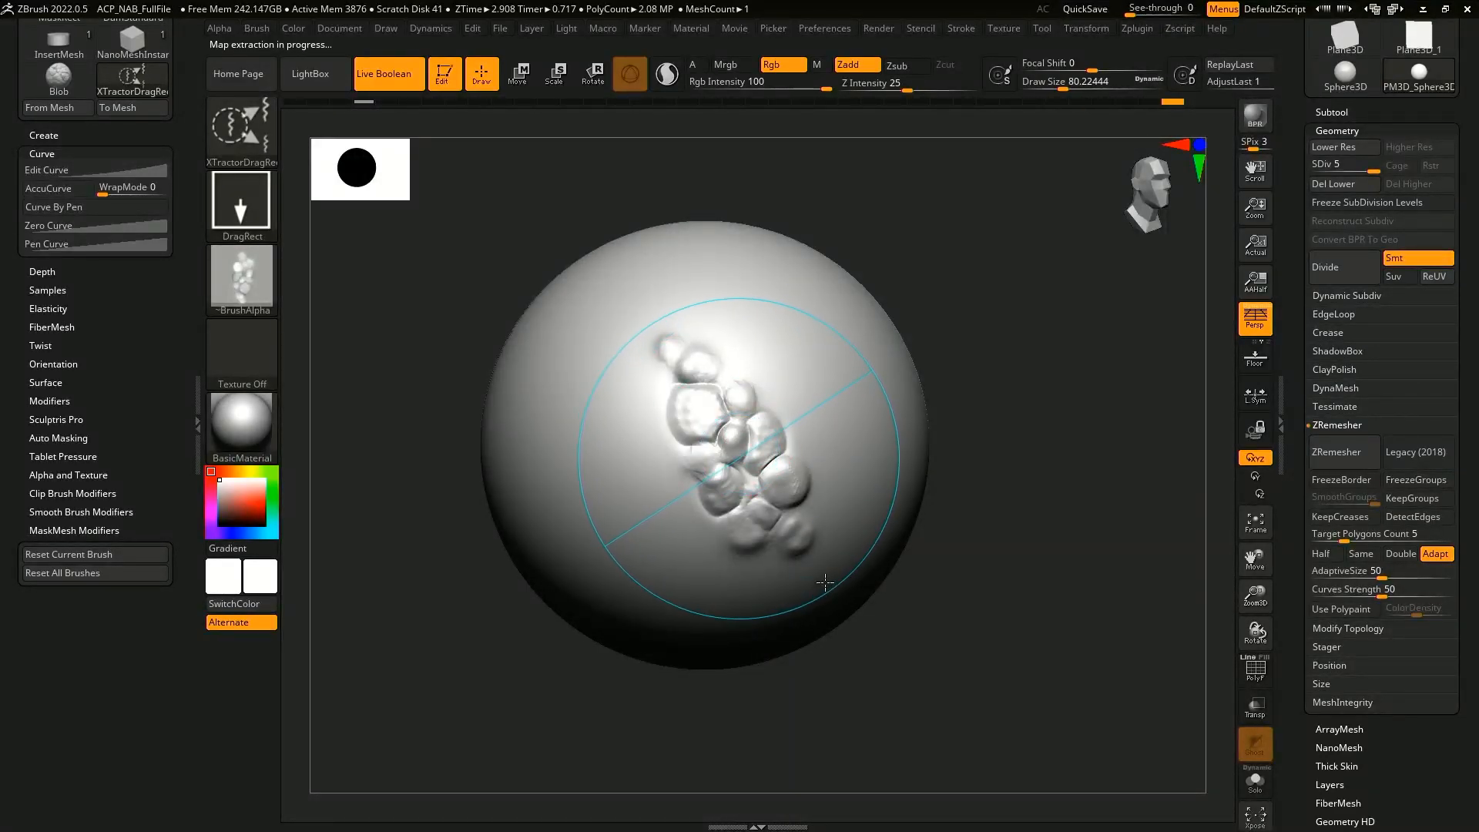
- Stamp the extracted bump alpha on the blank side of the sphere as a test and undo the stamps
left_click_drag(967, 604, 990, 617)
mouse_move(958, 333)
left_mouse_down()
mouse_move(991, 493)
mouse_move(1019, 482)
left_mouse_up()
left_click_drag(1044, 629, 915, 660)
left_click_drag(910, 350, 939, 510)
key("ctrl+z")
key("ctrl+z")
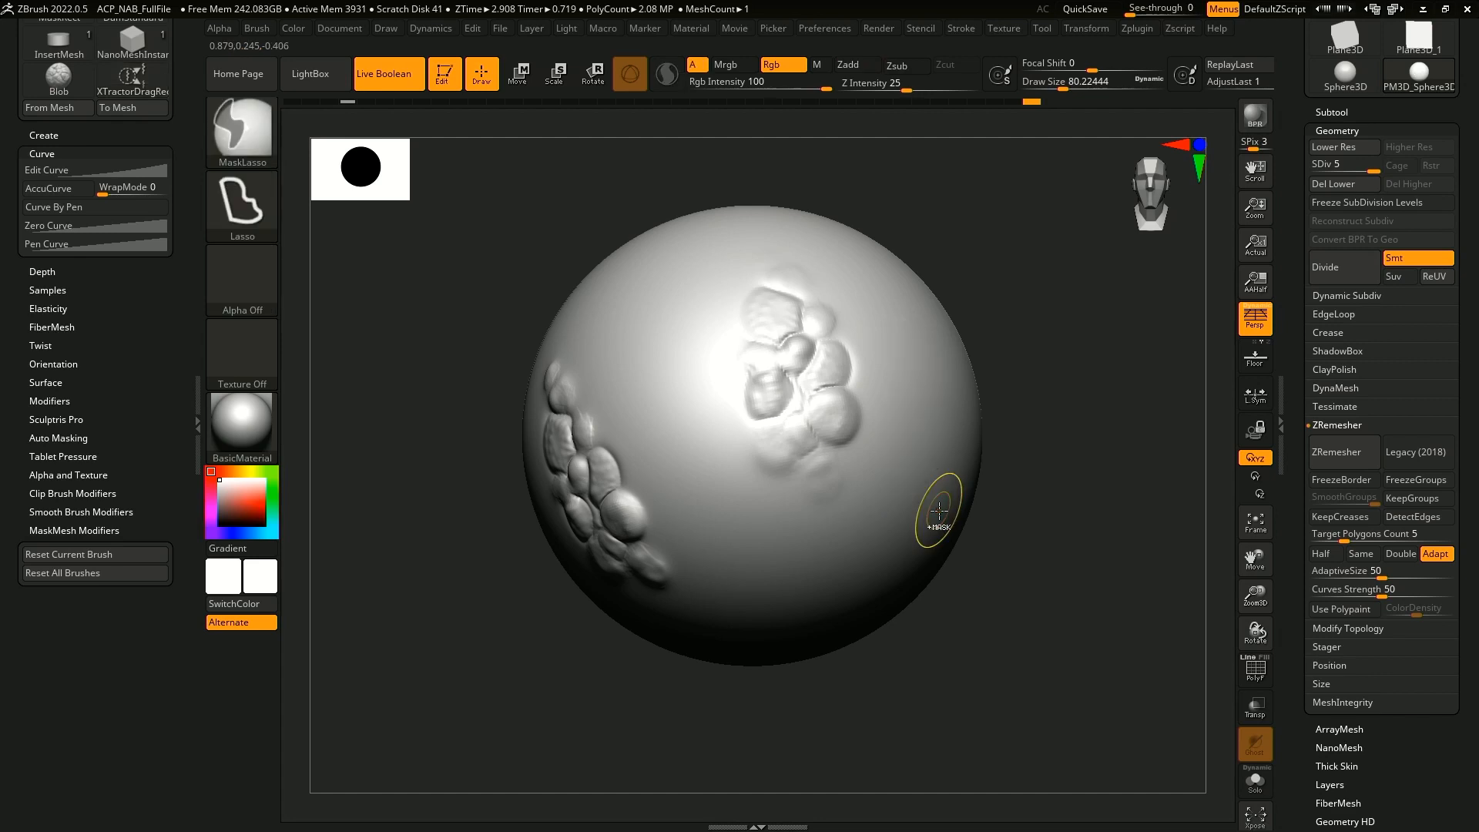
left_click_drag(868, 359, 840, 440)
key("ctrl+z")
- Set the brush's focal shift to -72 and Z intensity to 40, testing stamps on the sphere and undoing them
key("space")
left_click_drag(823, 365, 855, 524)
key("ctrl+z")
key("space")
left_click_drag(896, 444, 913, 445)
left_click_drag(825, 362, 893, 488)
key("space")
key("ctrl+z")
key("space")
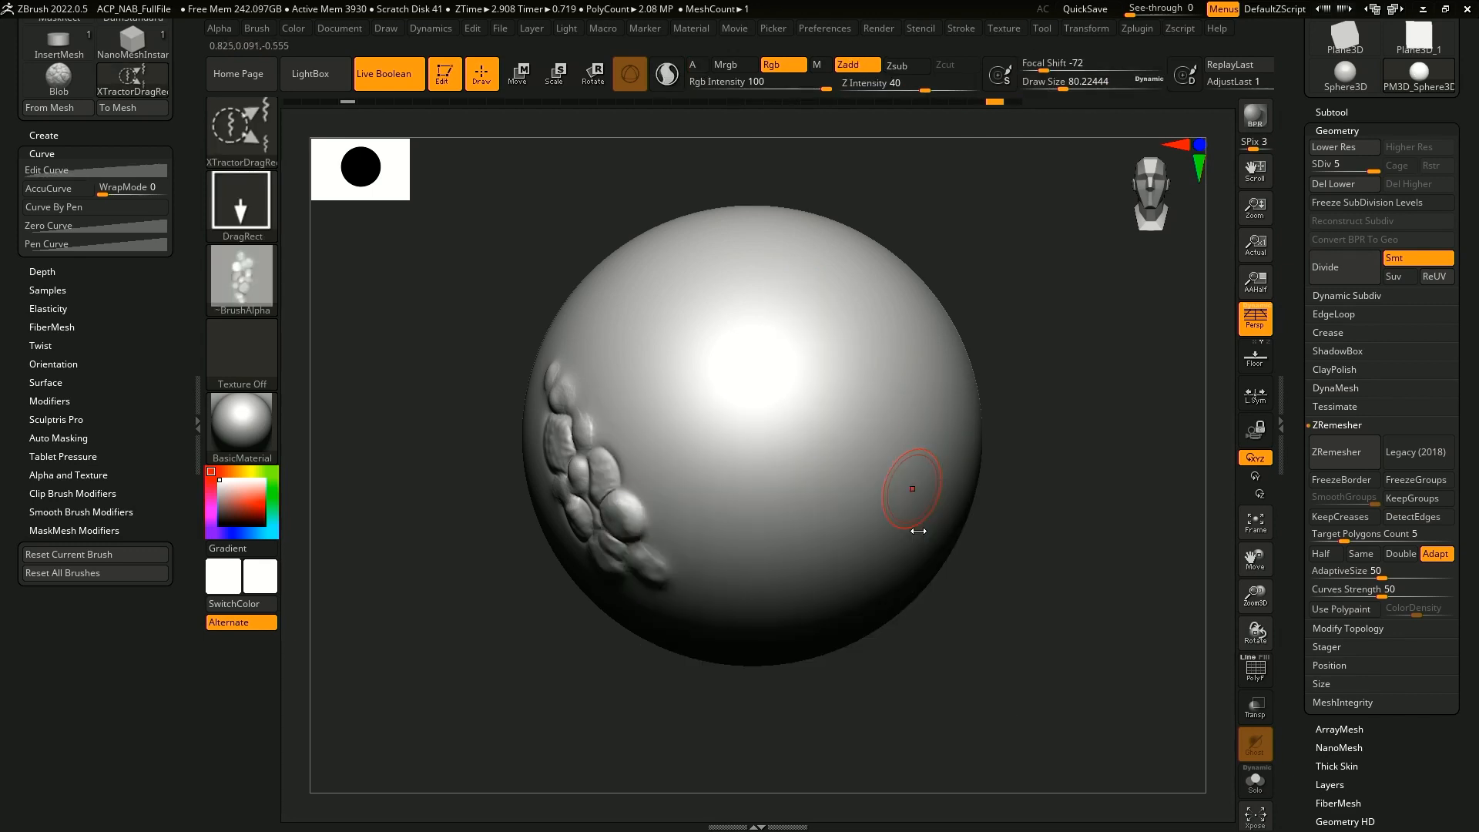
- Switch back to the finished bust tool ACP_NAB_FleshedOut_5 and bring the cheek below the eye up close
scroll(1309, 245, "up", 5)
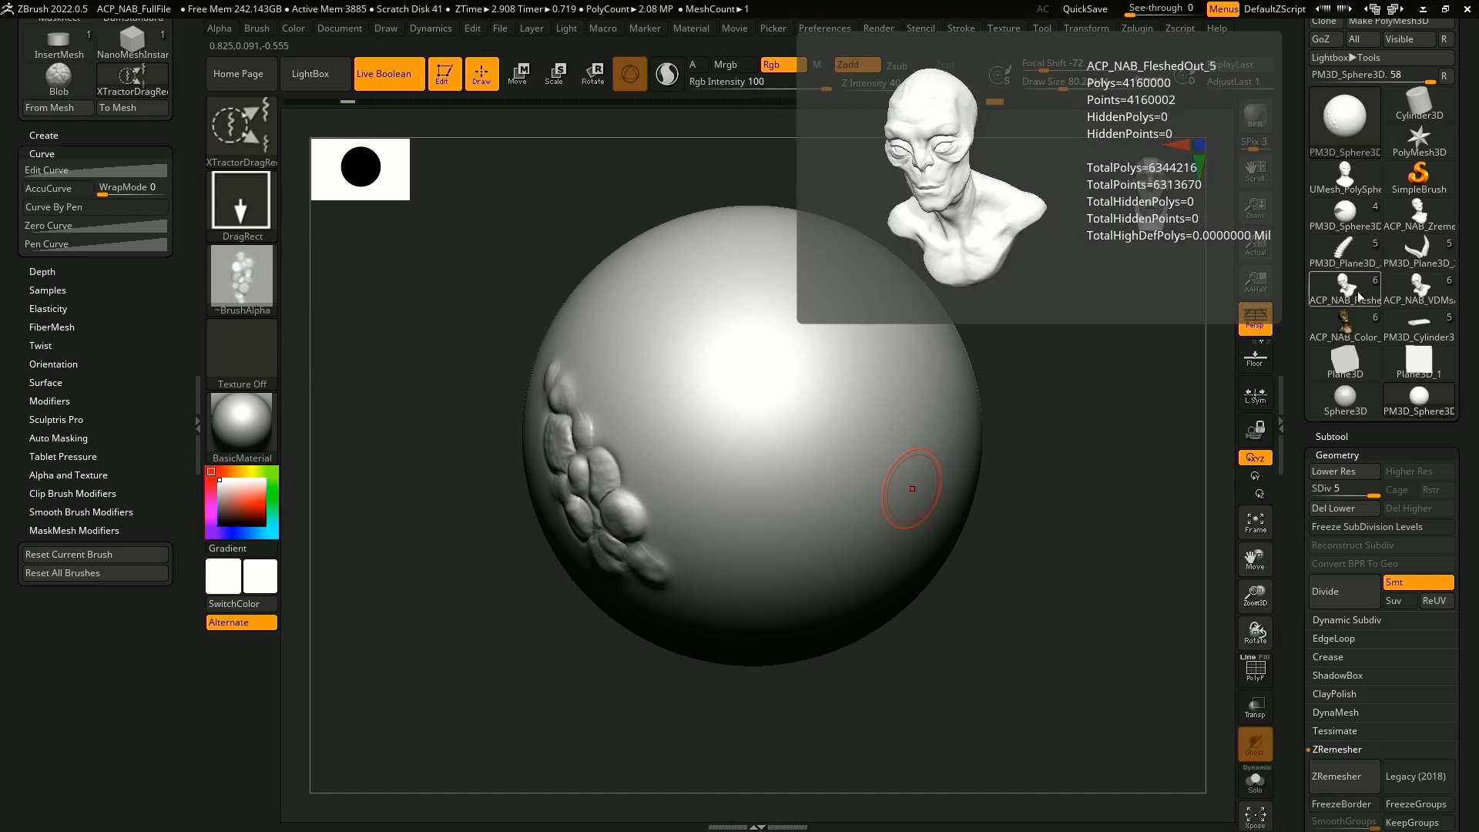
left_click(1360, 297)
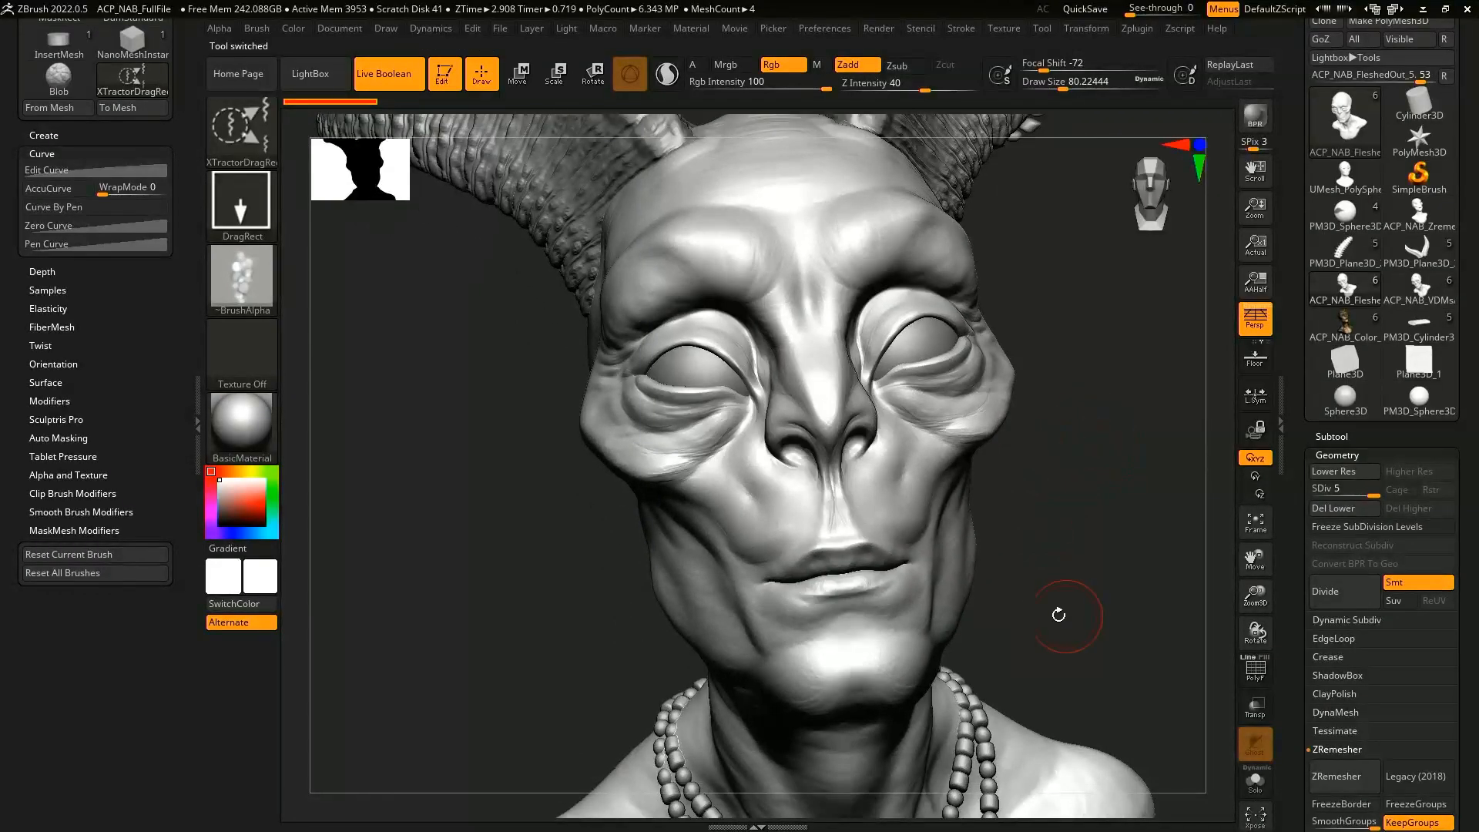
left_click_drag(1058, 614, 1113, 581)
left_click_drag(1295, 601, 1295, 467)
left_click_drag(1074, 508, 1116, 535)
- Try stamping the bump alpha on the cheekbone below the eye and undo the stamps
left_click_drag(850, 506, 767, 471)
key("ctrl+z")
key("ctrl+z")
key("ctrl+z")
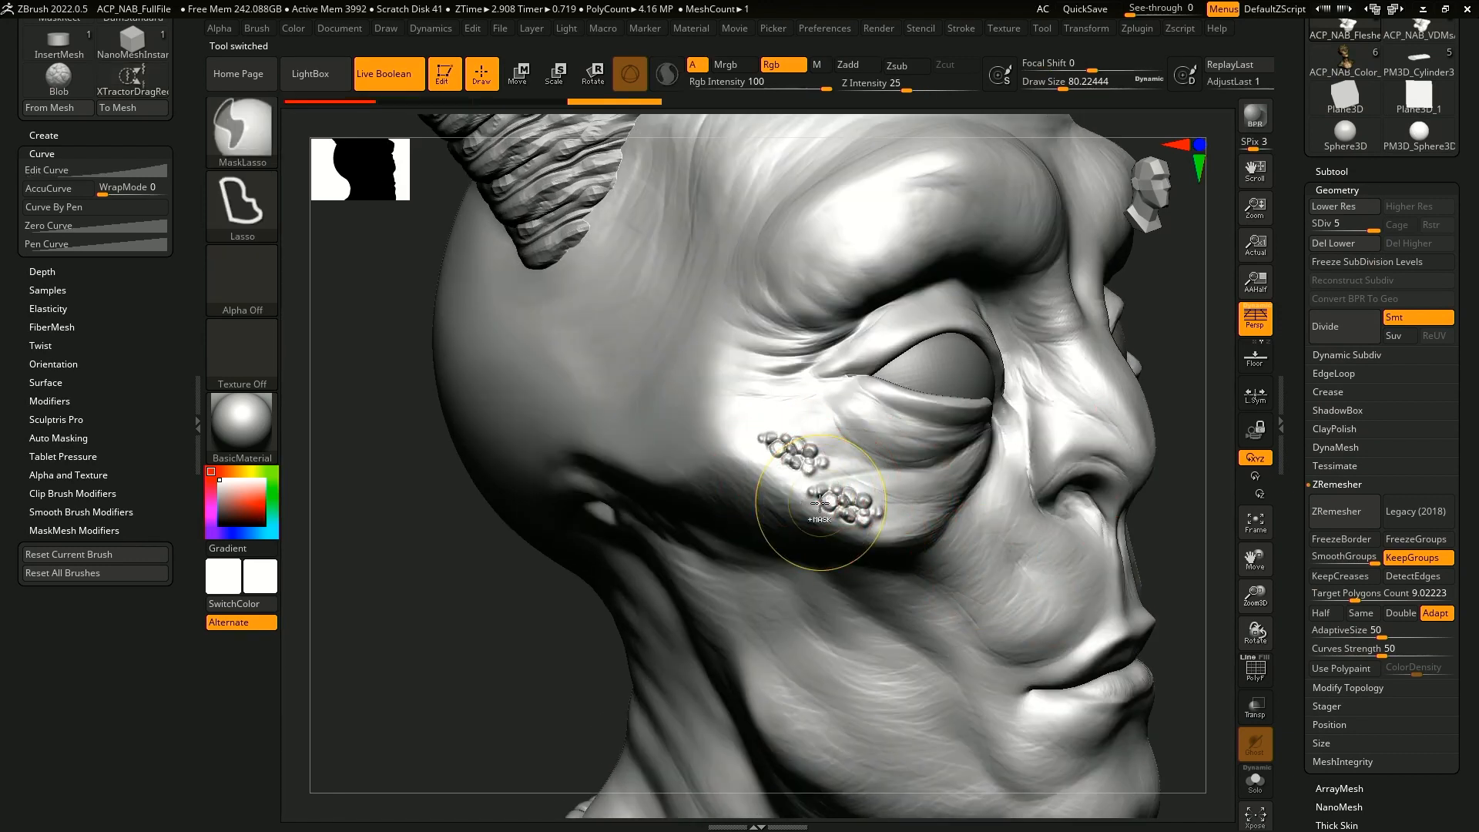
- Set the Z intensity to 26 and stamp the bump alpha in a band along the cheekbone below the eye
key("space")
left_click_drag(860, 549, 844, 549)
mouse_move(814, 489)
left_mouse_down()
mouse_move(908, 530)
mouse_move(959, 490)
left_mouse_up()
left_click_drag(1168, 566, 1067, 603, "alt")
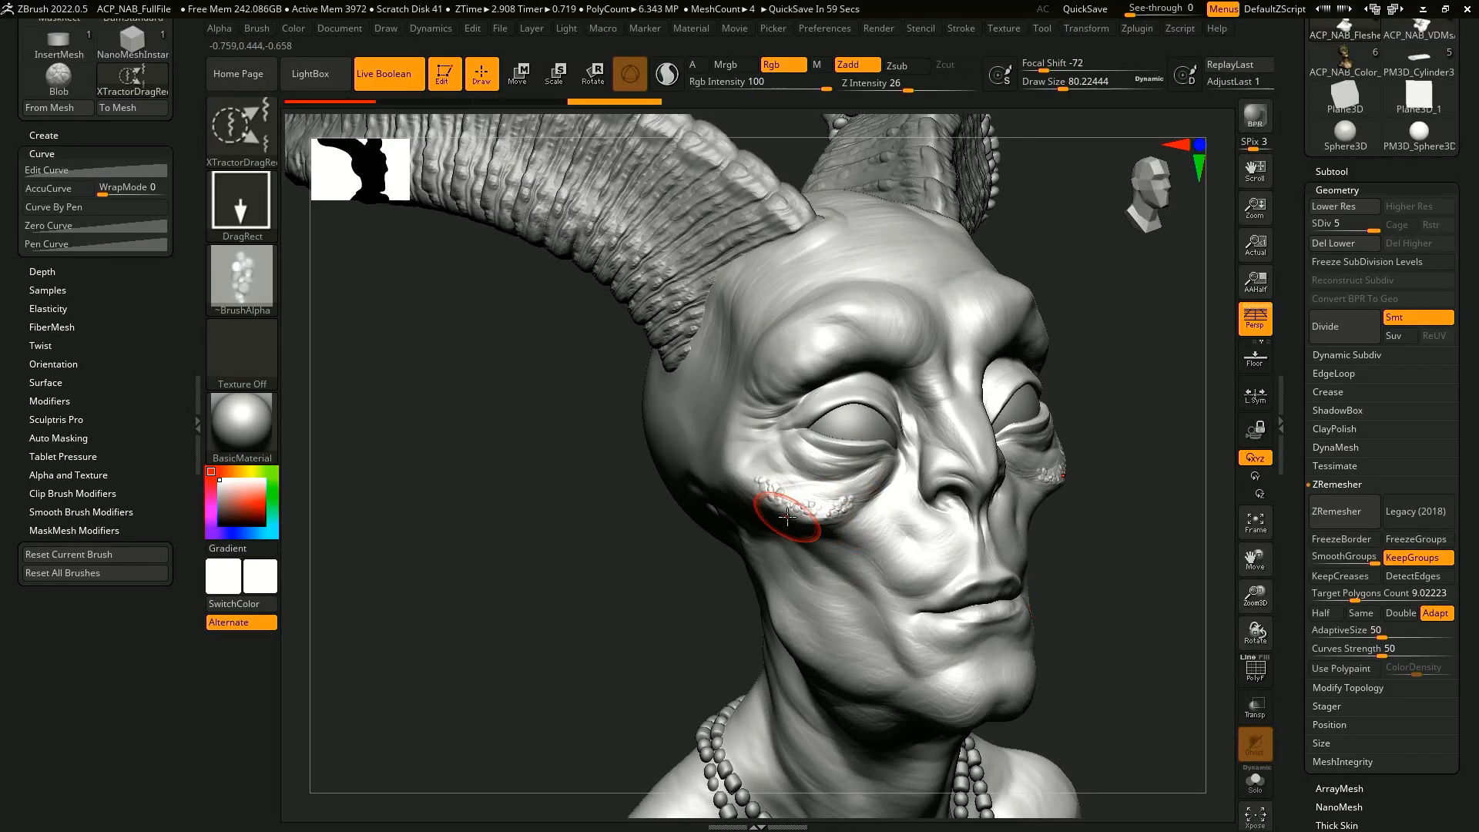
left_click_drag(1074, 510, 1095, 506)
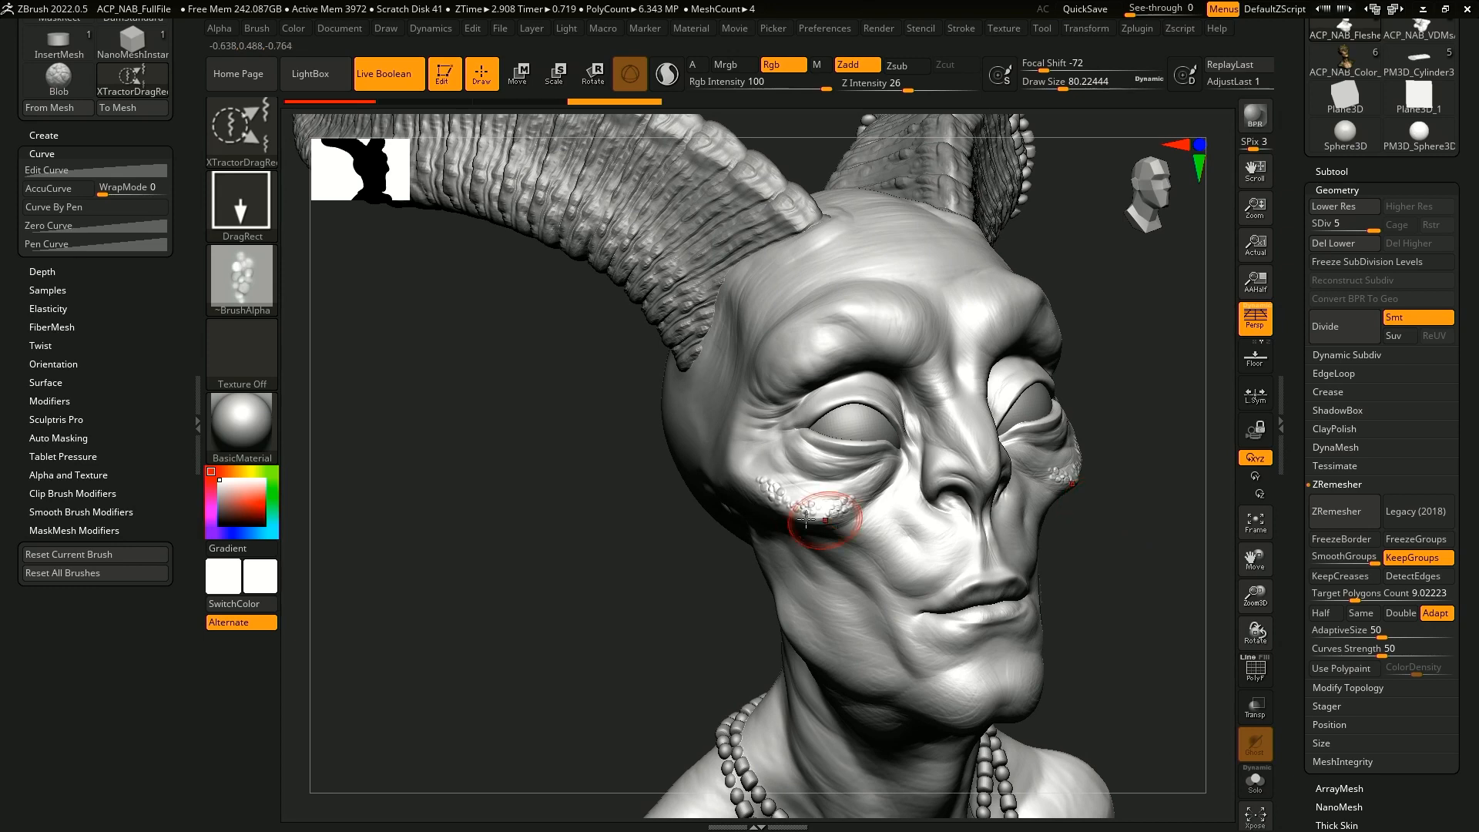
left_click_drag(1105, 509, 1169, 617, "alt")
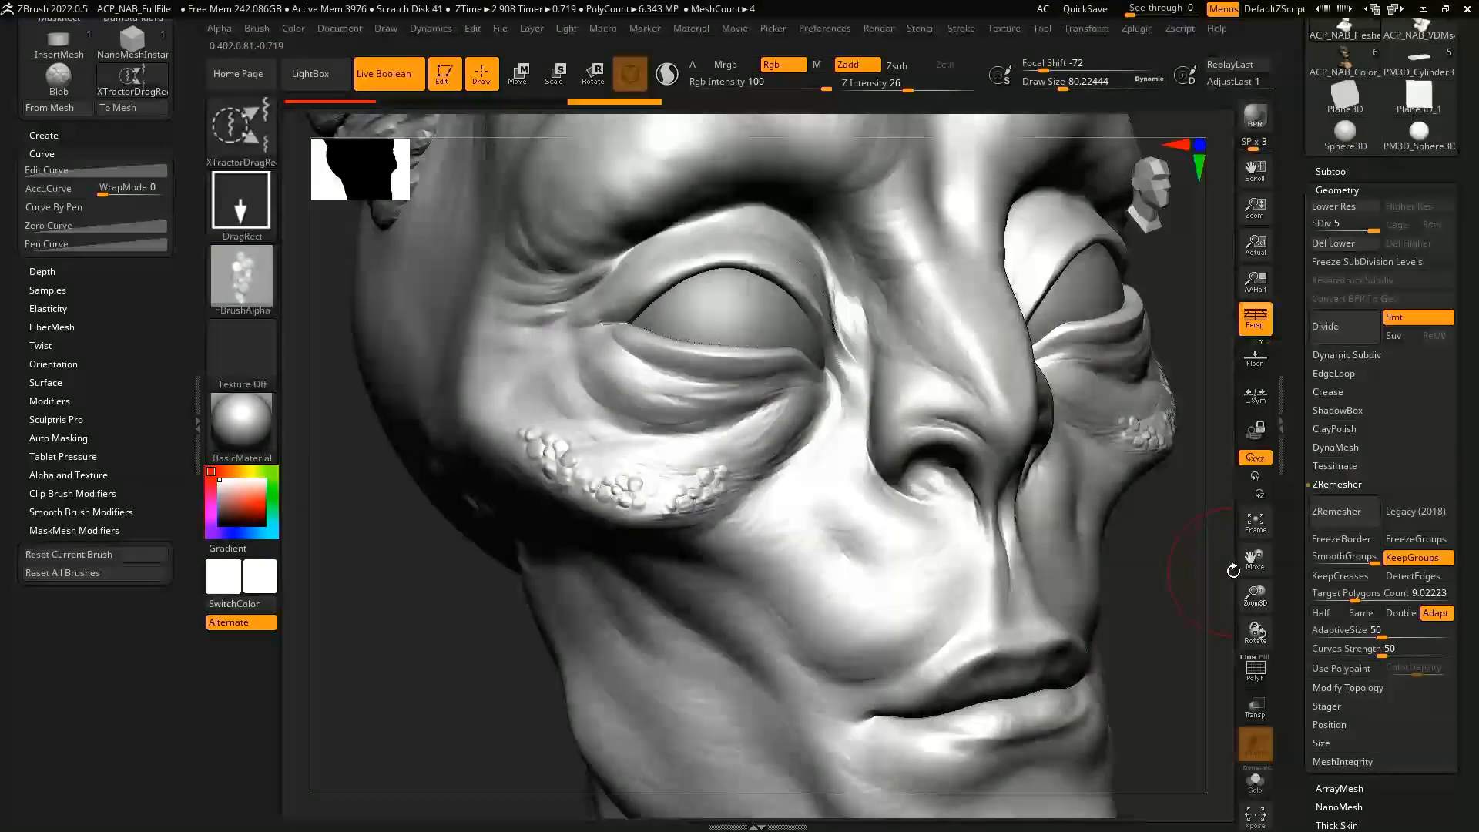
- Try smoothing away the bump band below the eye and undo back to the clean, unstamped cheek
key("shift")
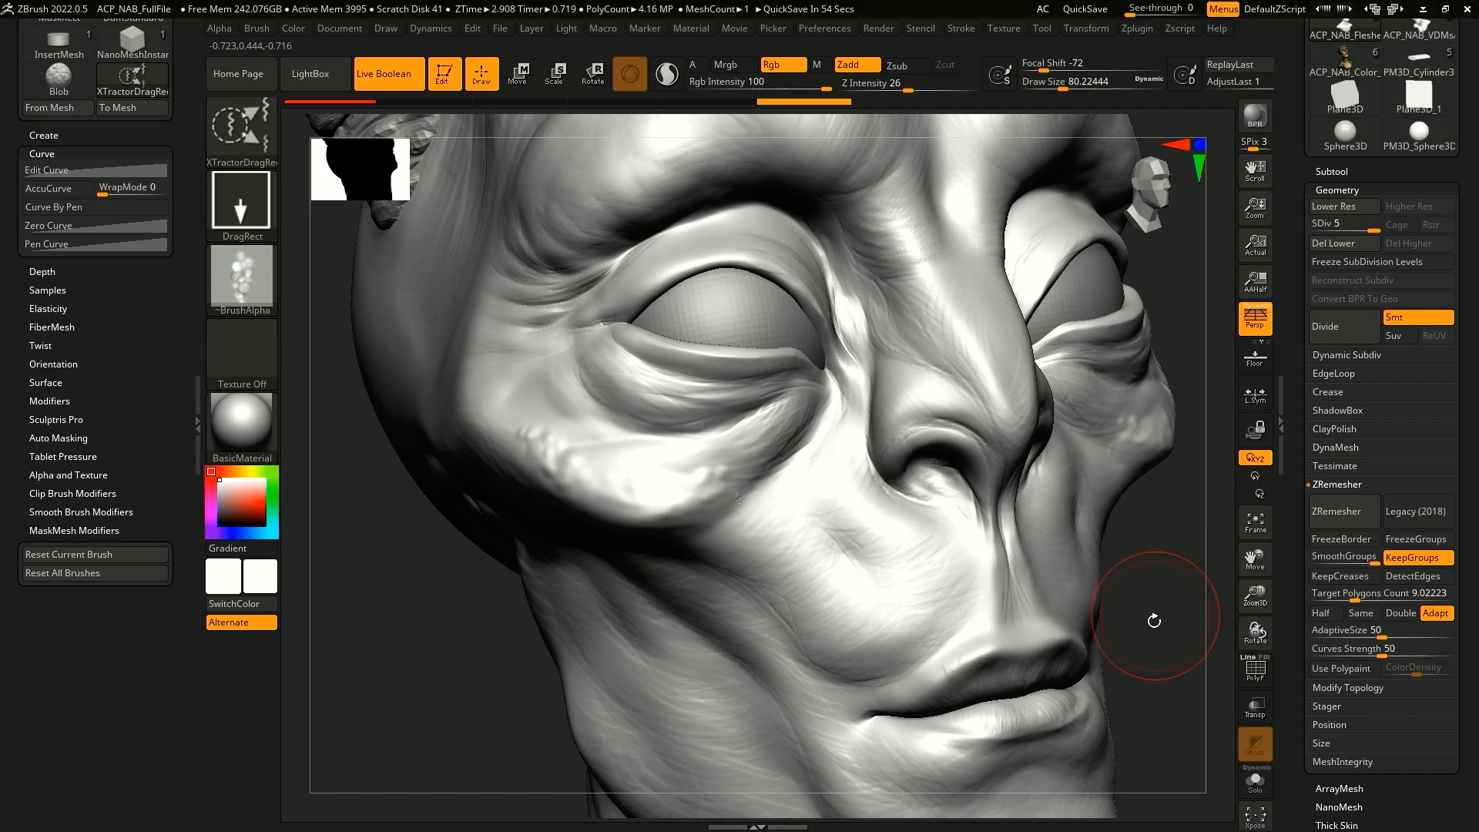
left_click_drag(1152, 618, 1171, 563)
key("ctrl+z")
key("ctrl+z")
key("ctrl+z")
key("ctrl+z")
key("ctrl+z")
left_click_drag(423, 705, 417, 578, "alt")
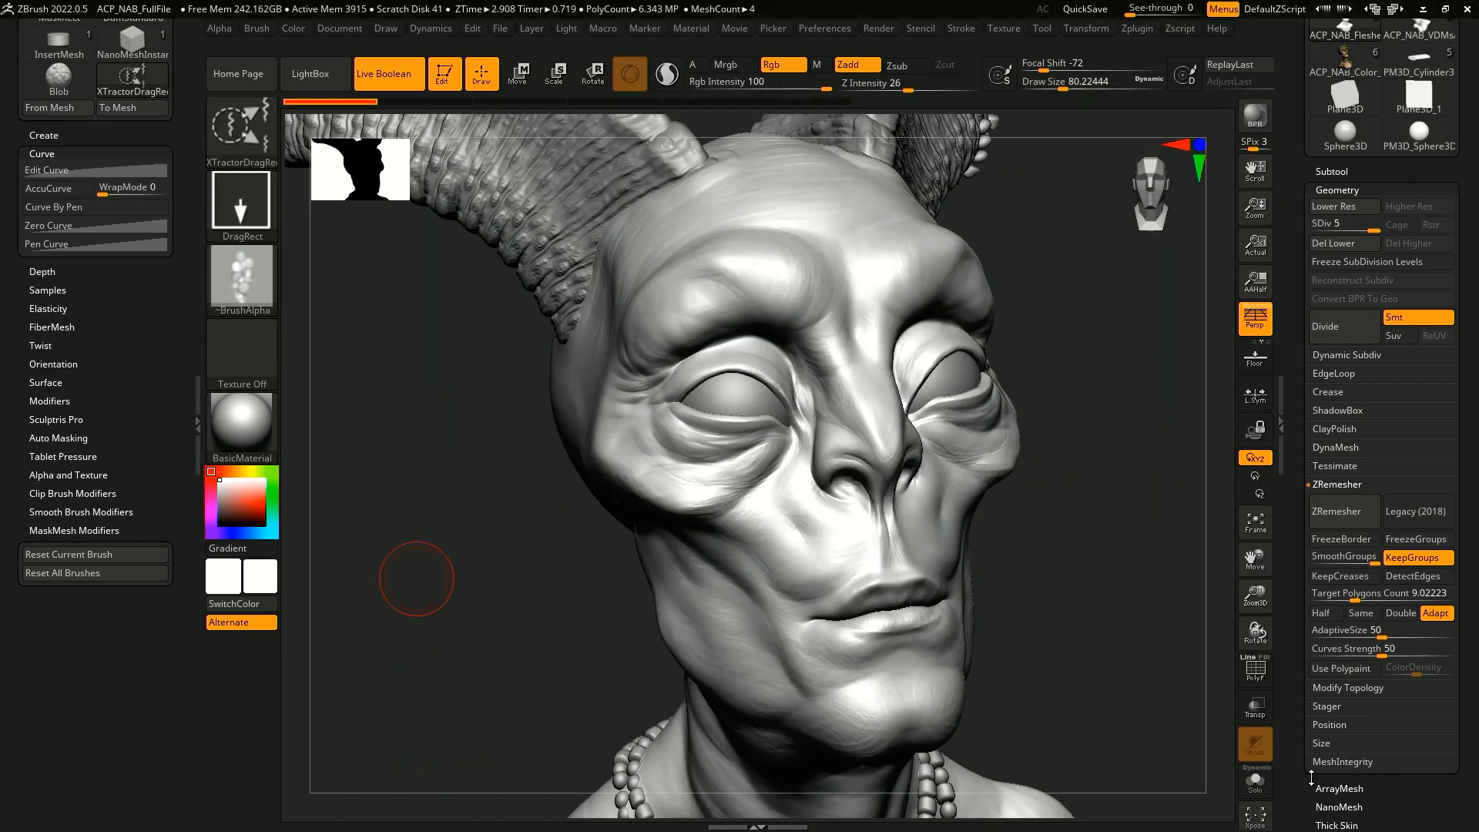
- Create a new sculpt layer for the head
left_click_drag(1311, 778, 1307, 591)
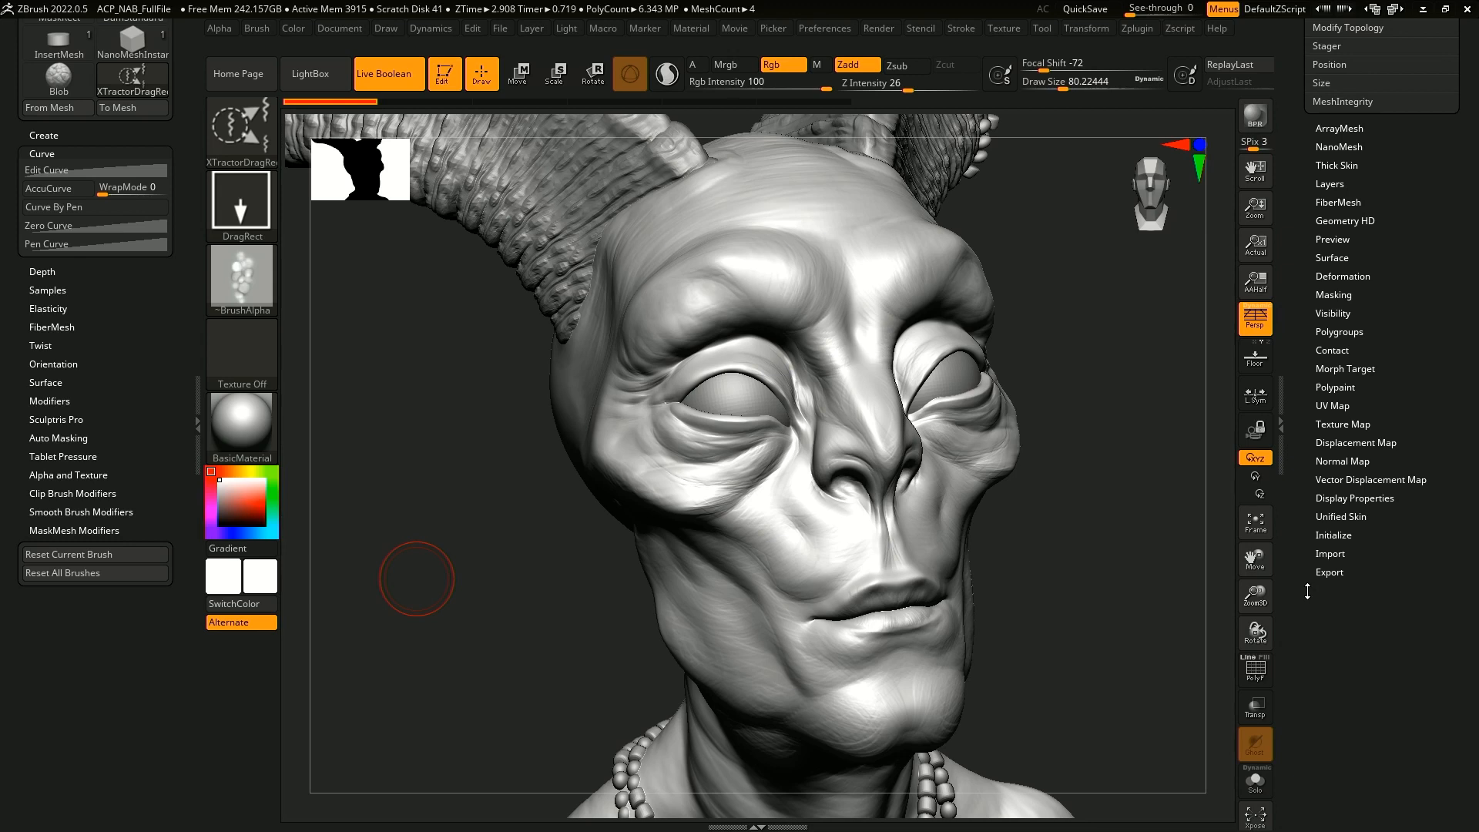
left_click(1330, 184)
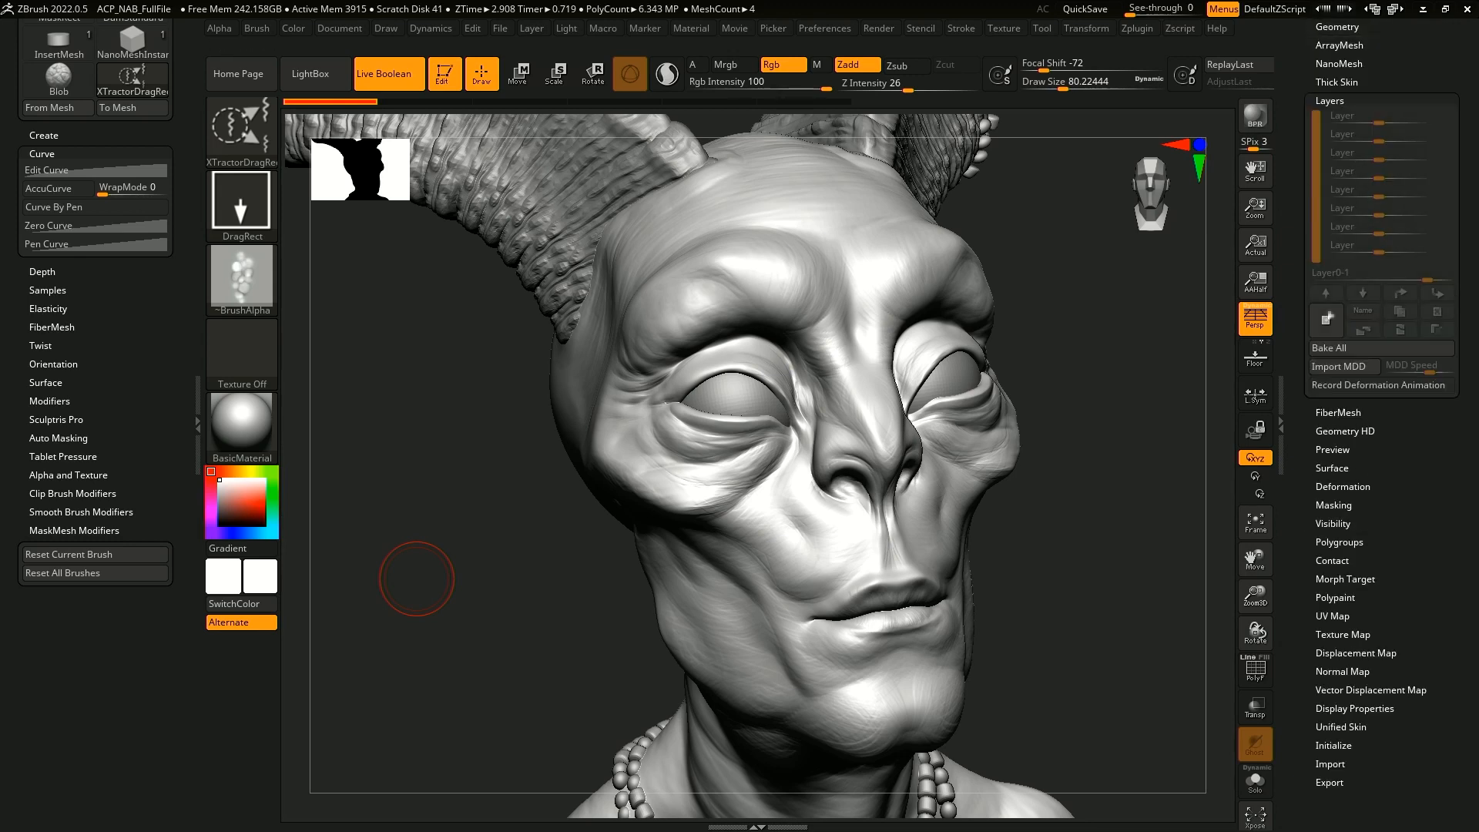
left_click(1328, 322)
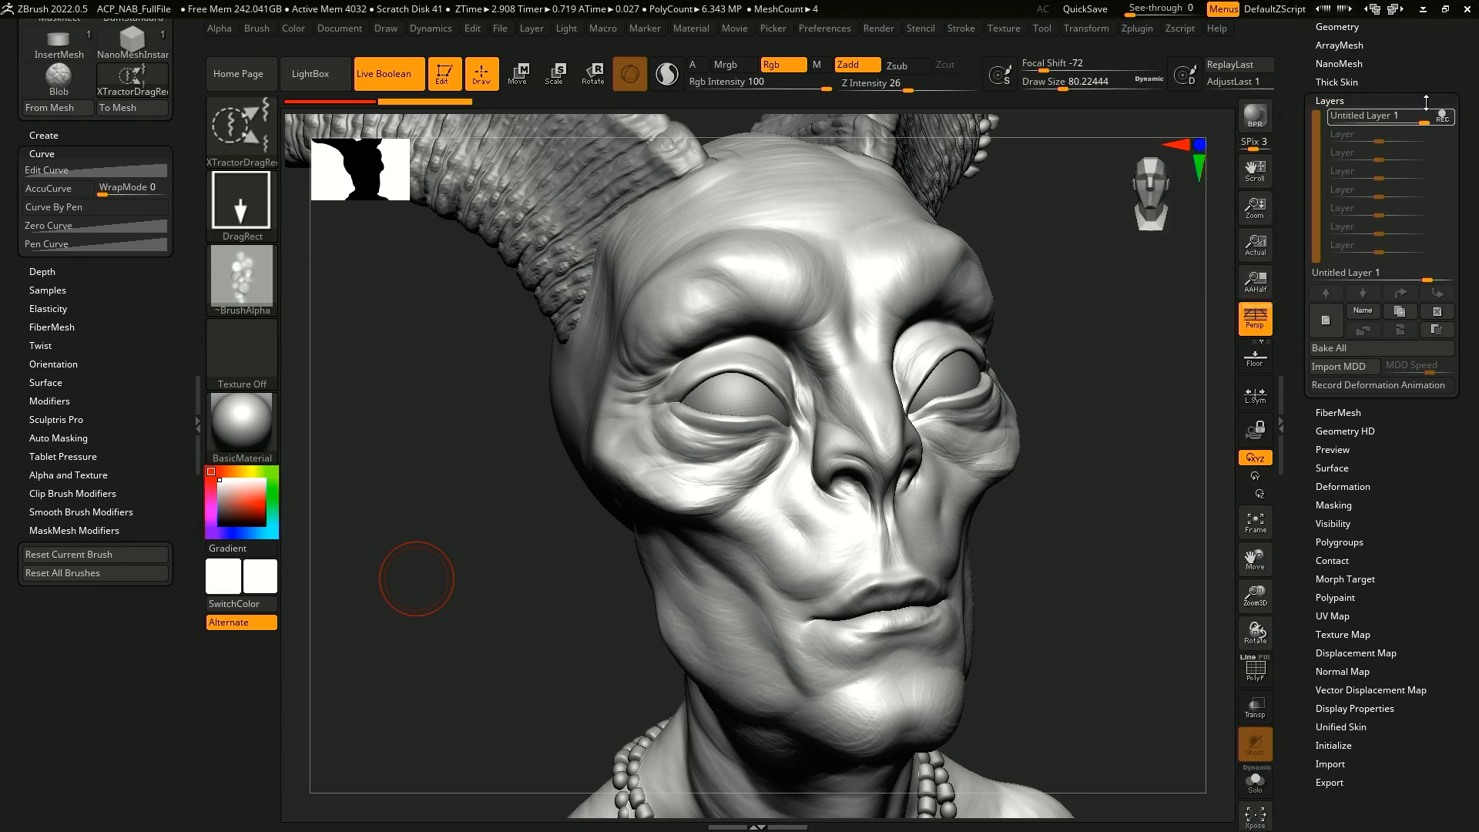
- Stamp the bump alpha on the new layer along the cheekbone below the eye and up beside its outer corner
left_click_drag(1086, 560, 1018, 488)
left_click_drag(659, 472, 800, 440)
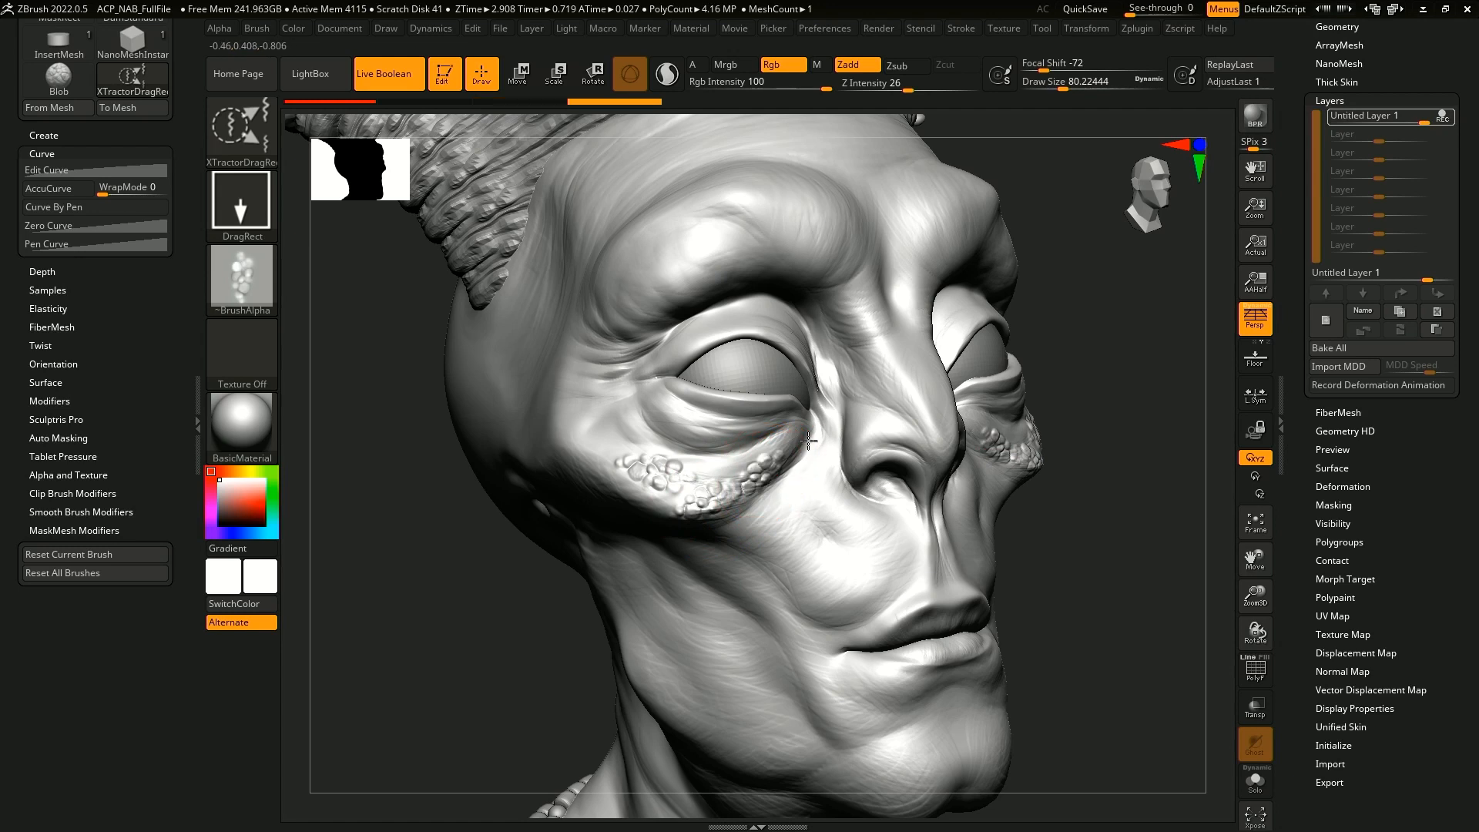
left_click_drag(592, 463, 620, 492)
left_click_drag(598, 420, 620, 456)
left_click_drag(587, 372, 602, 393)
- Stop recording on the bump layer and compare the cheek with the layer hidden, shown and at different intensities
left_click(1445, 119)
left_click_drag(1142, 390, 1150, 462)
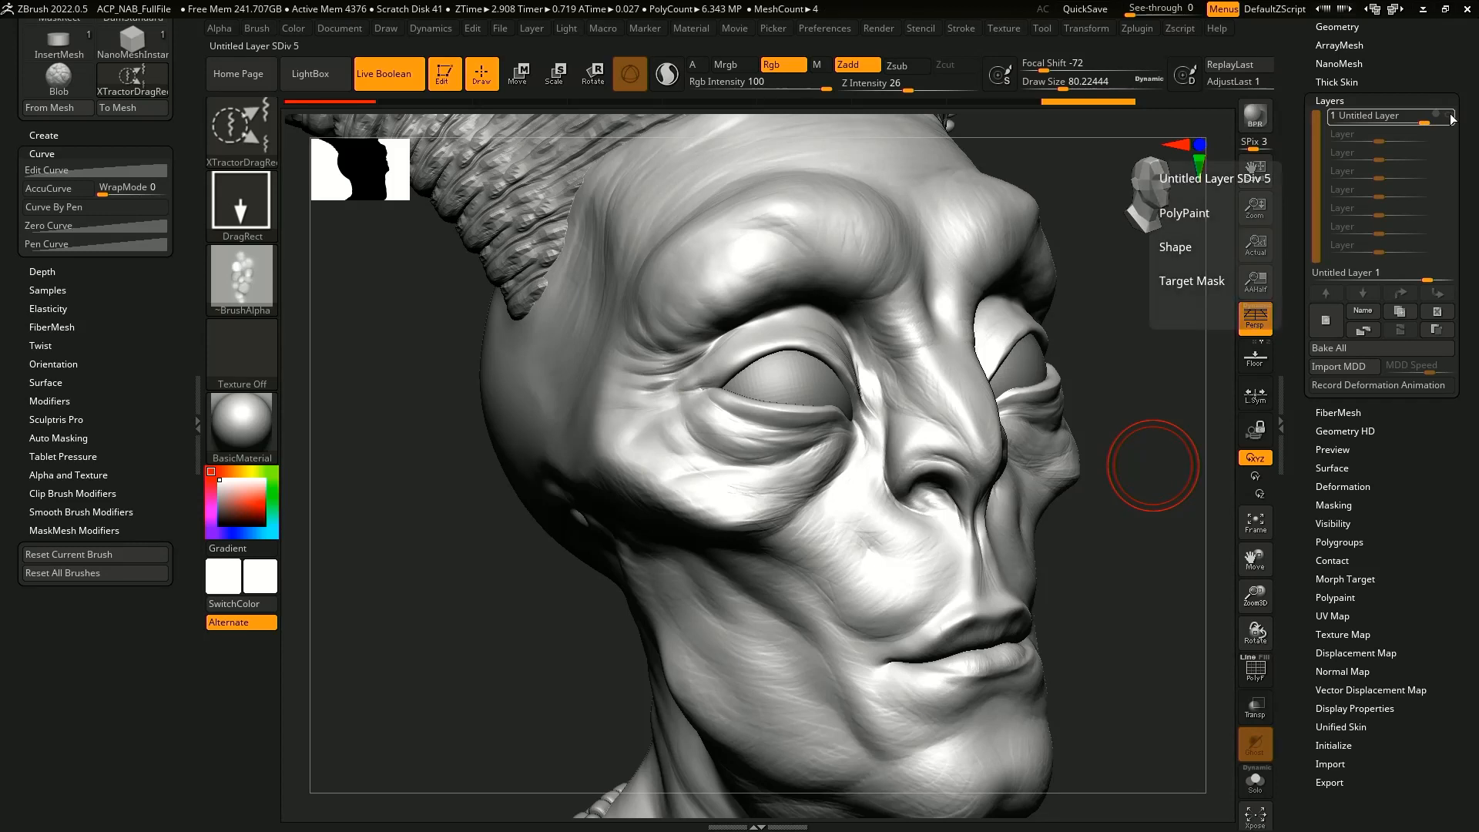
left_click_drag(1132, 494, 1118, 589)
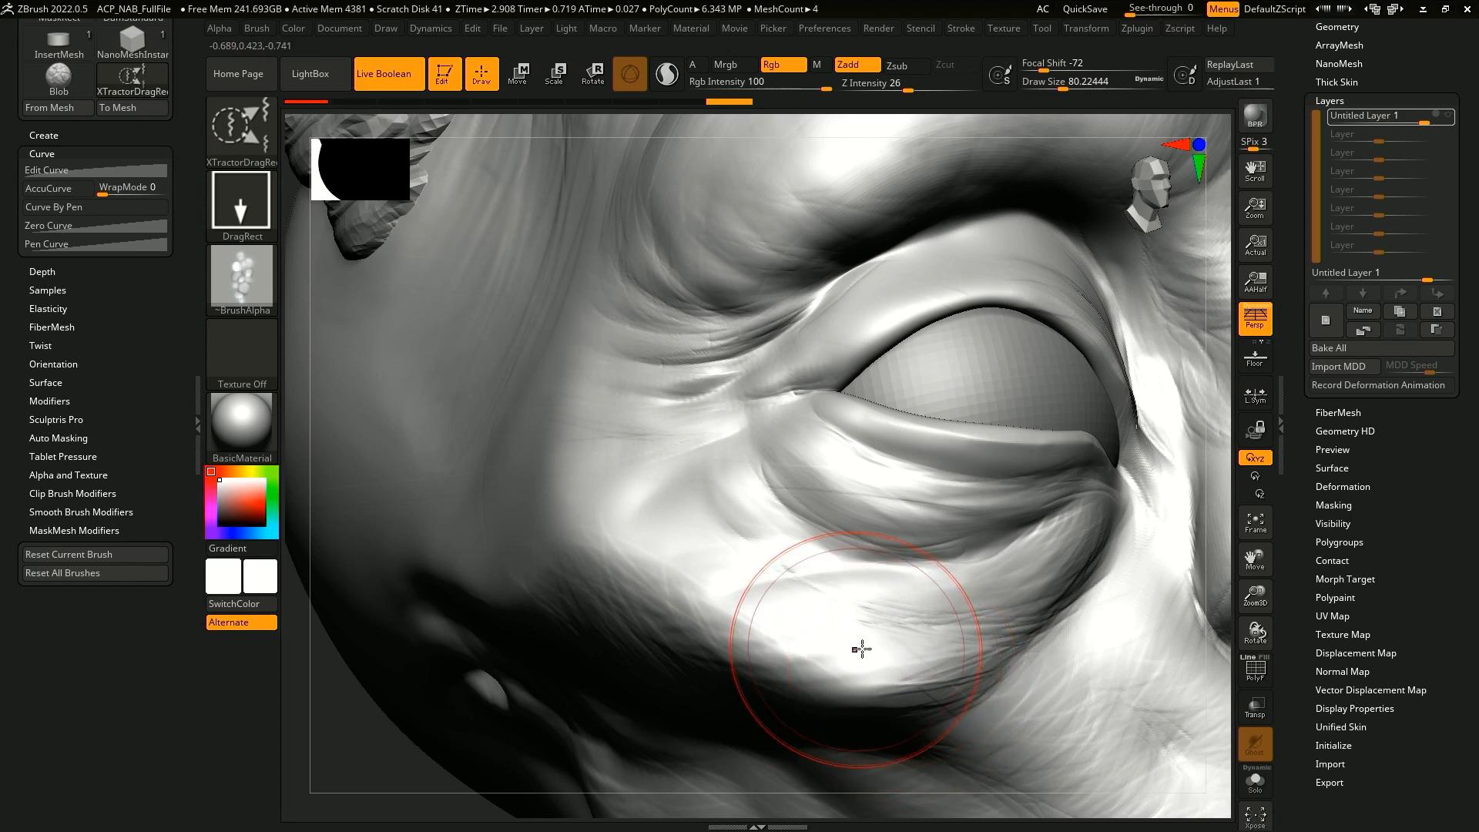
left_click(1446, 117)
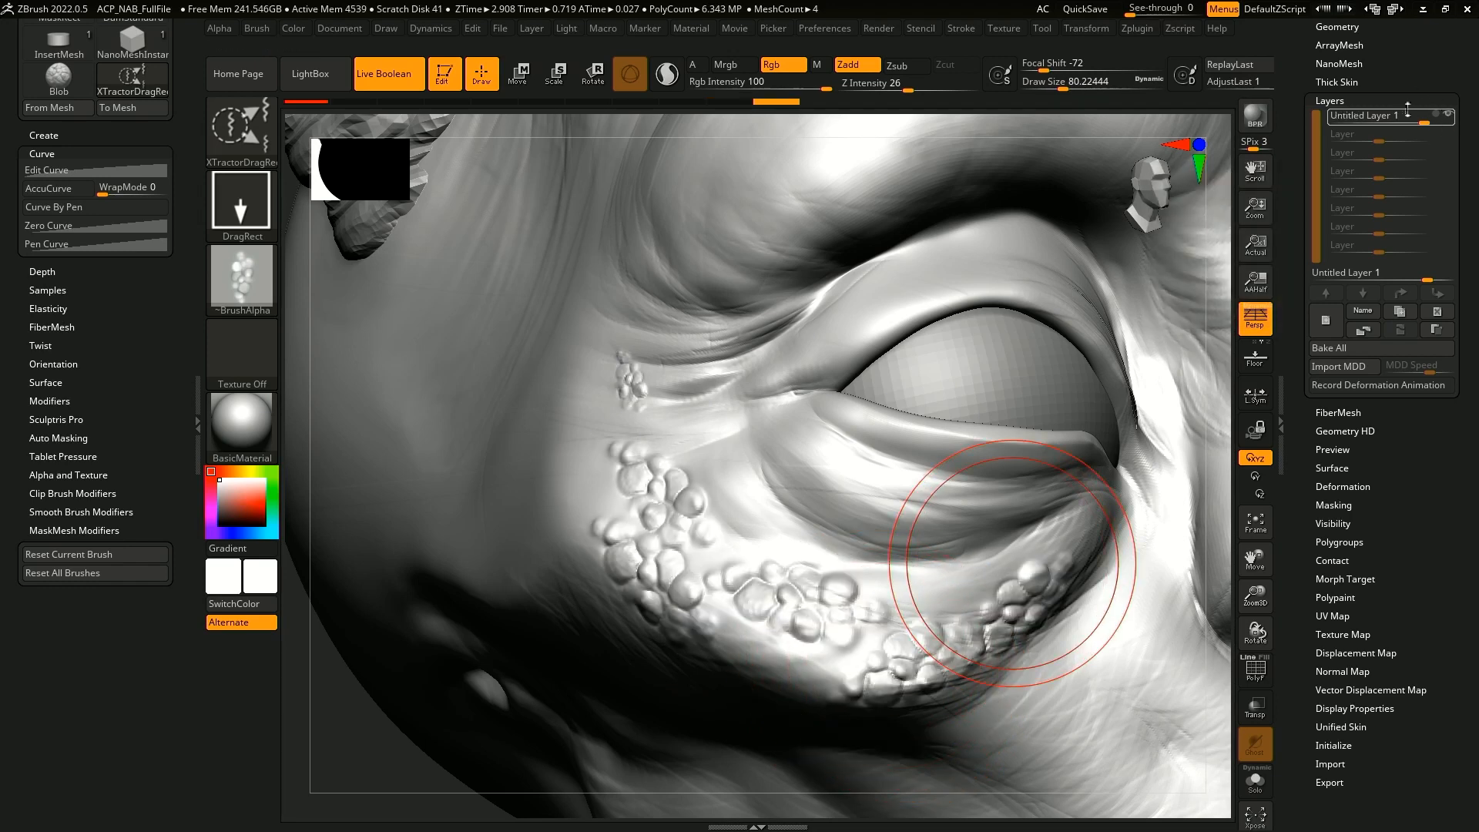
mouse_move(1424, 122)
left_mouse_down()
mouse_move(1341, 109)
mouse_move(1444, 121)
left_mouse_up()
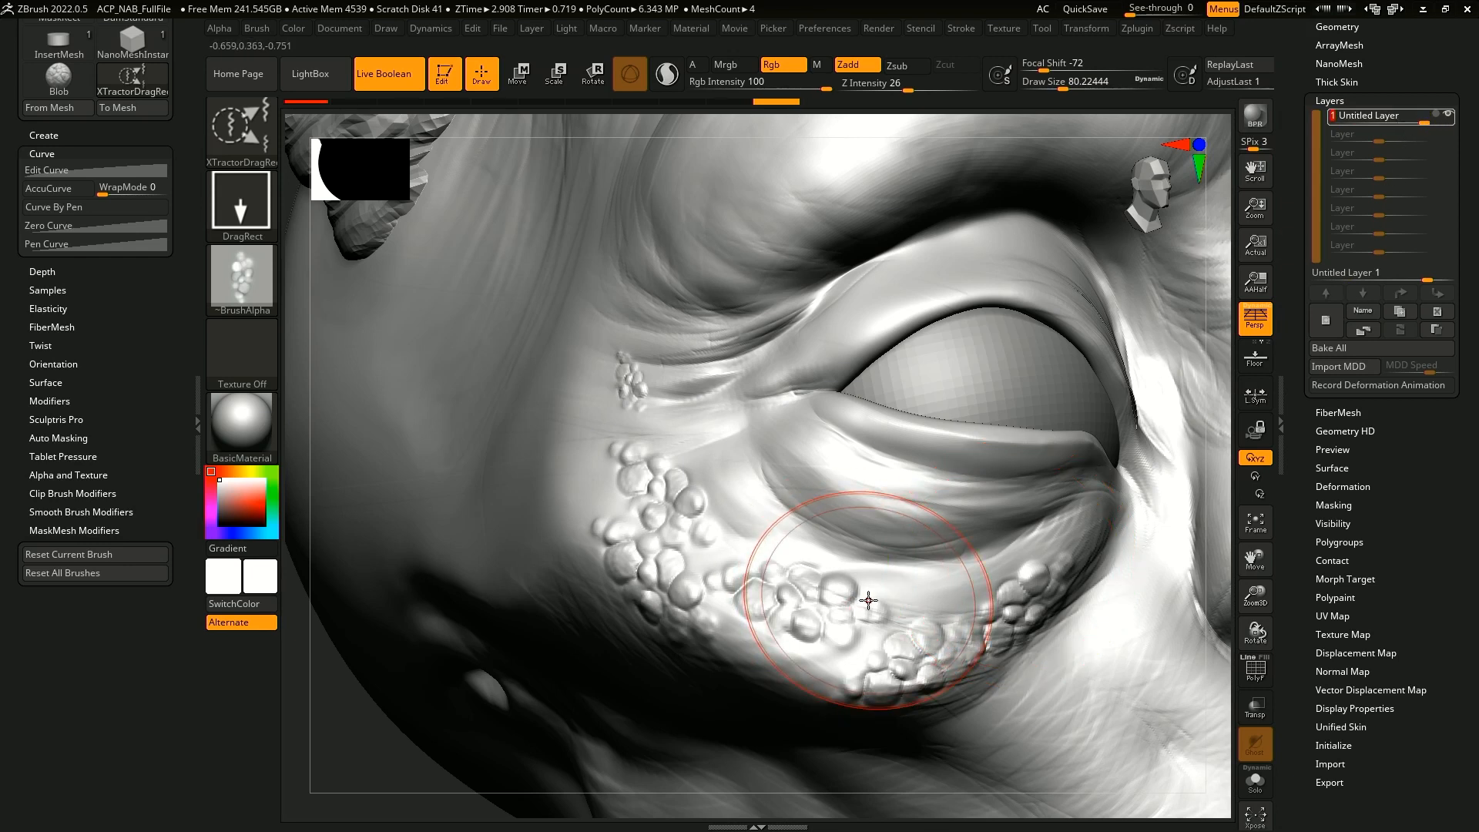
- Duplicate the bump layer and hide the lower of the two layers
left_click(1401, 311)
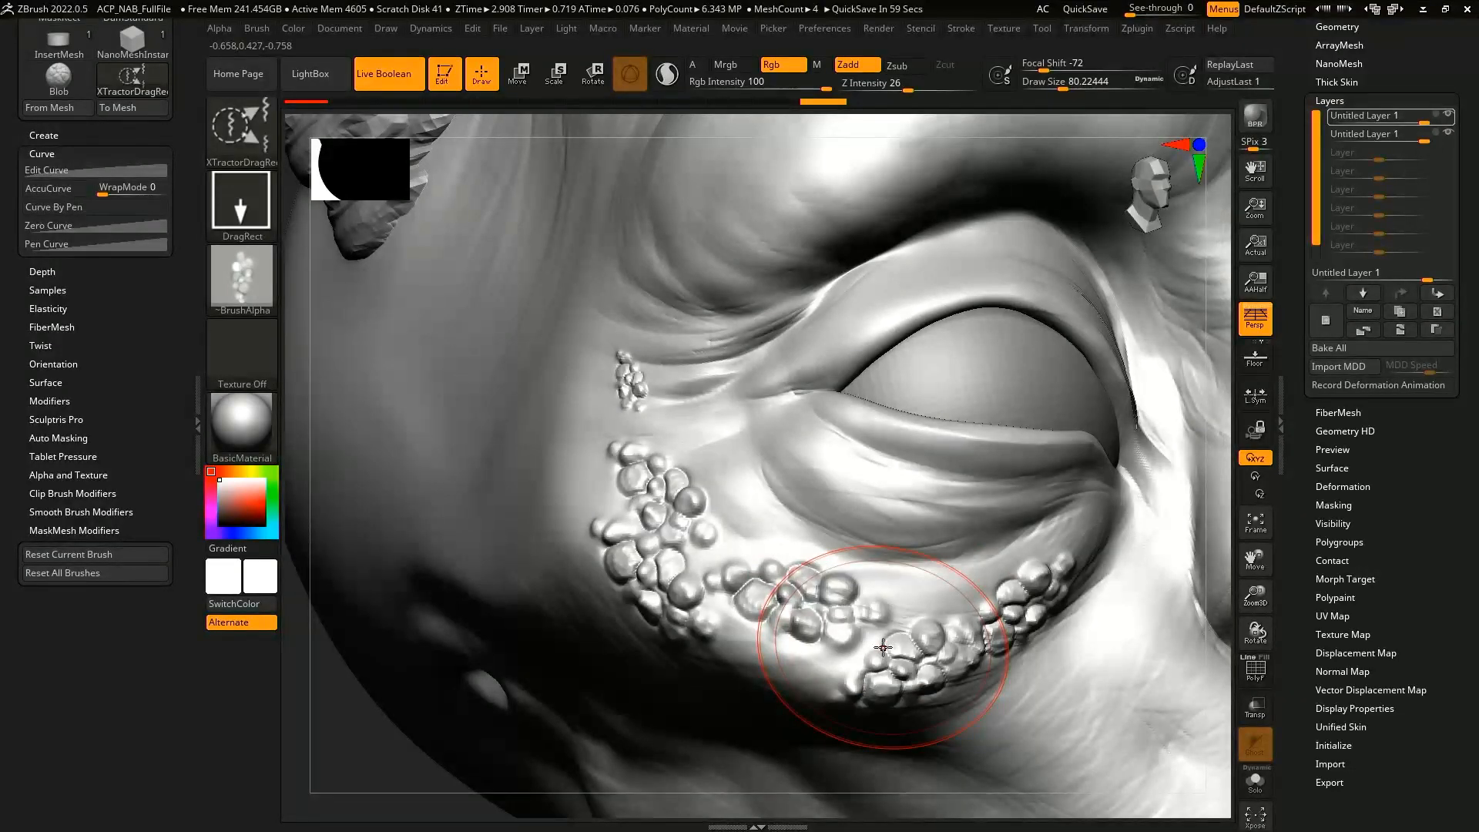
left_click_drag(1211, 550, 1175, 472, "alt")
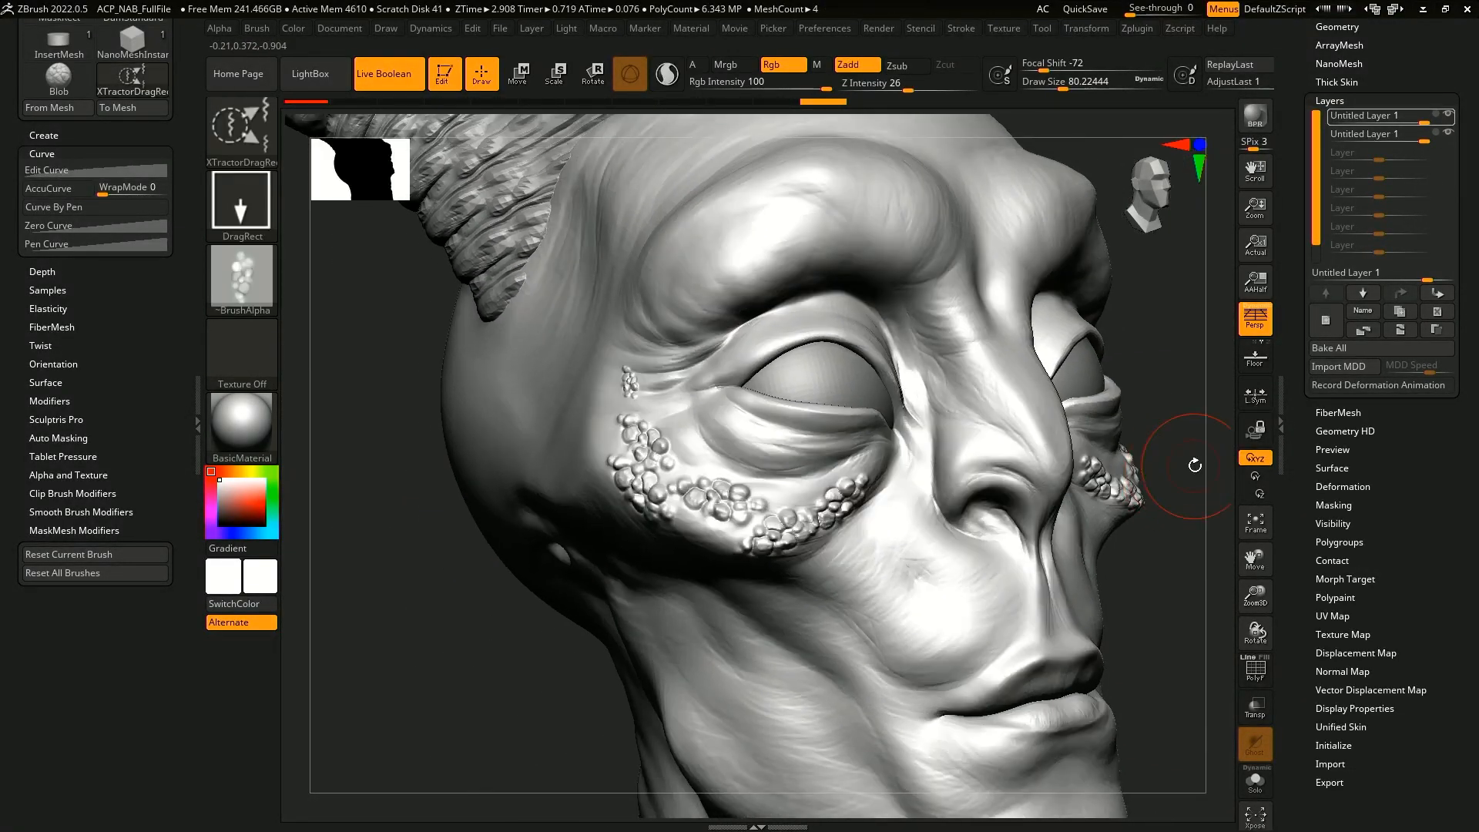
left_click(1448, 132)
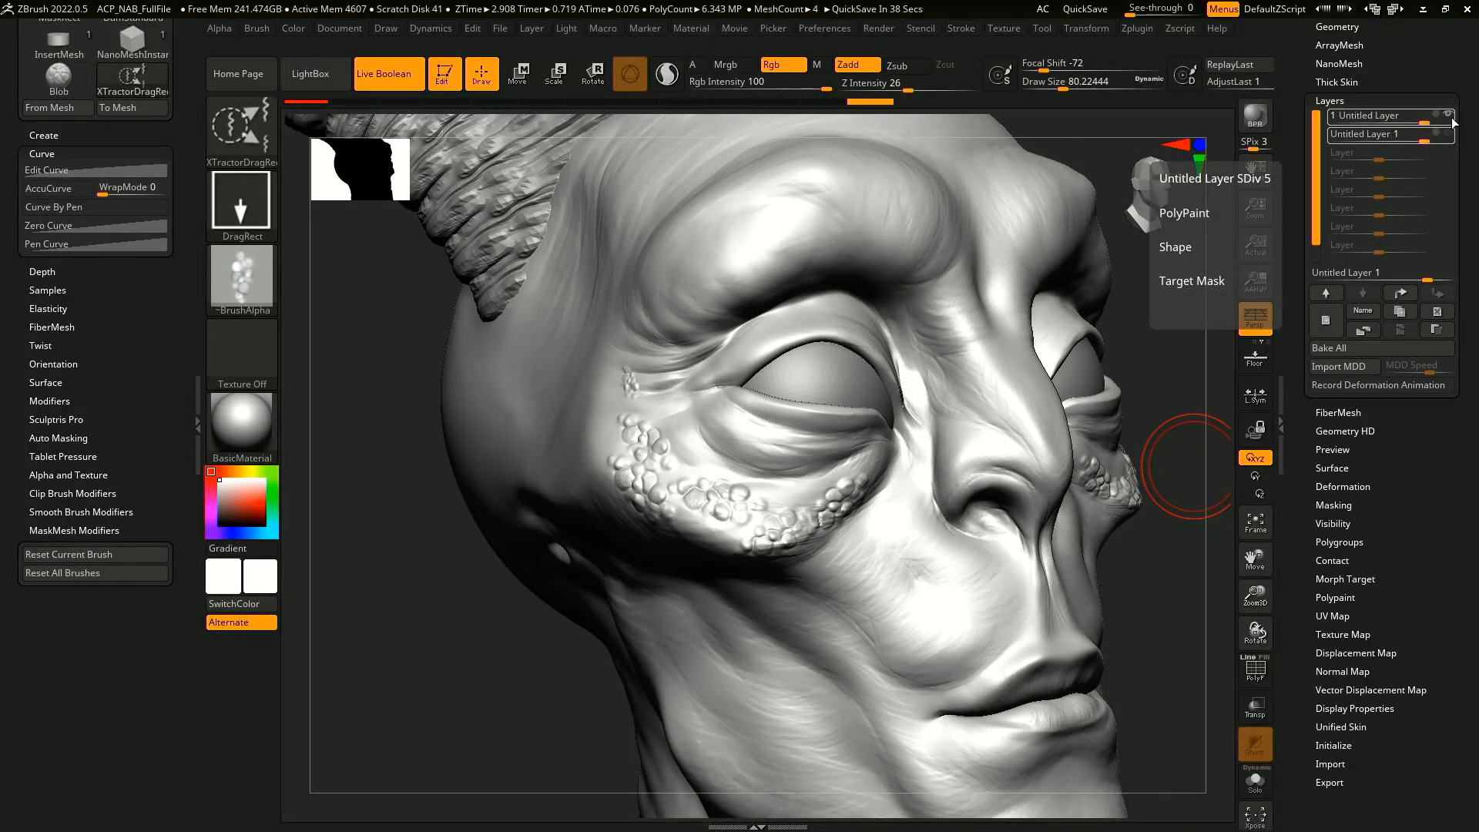
- Examine the cheek from several angles, comparing it with the upper bump layer hidden and shown
left_click_drag(1203, 612, 1126, 623)
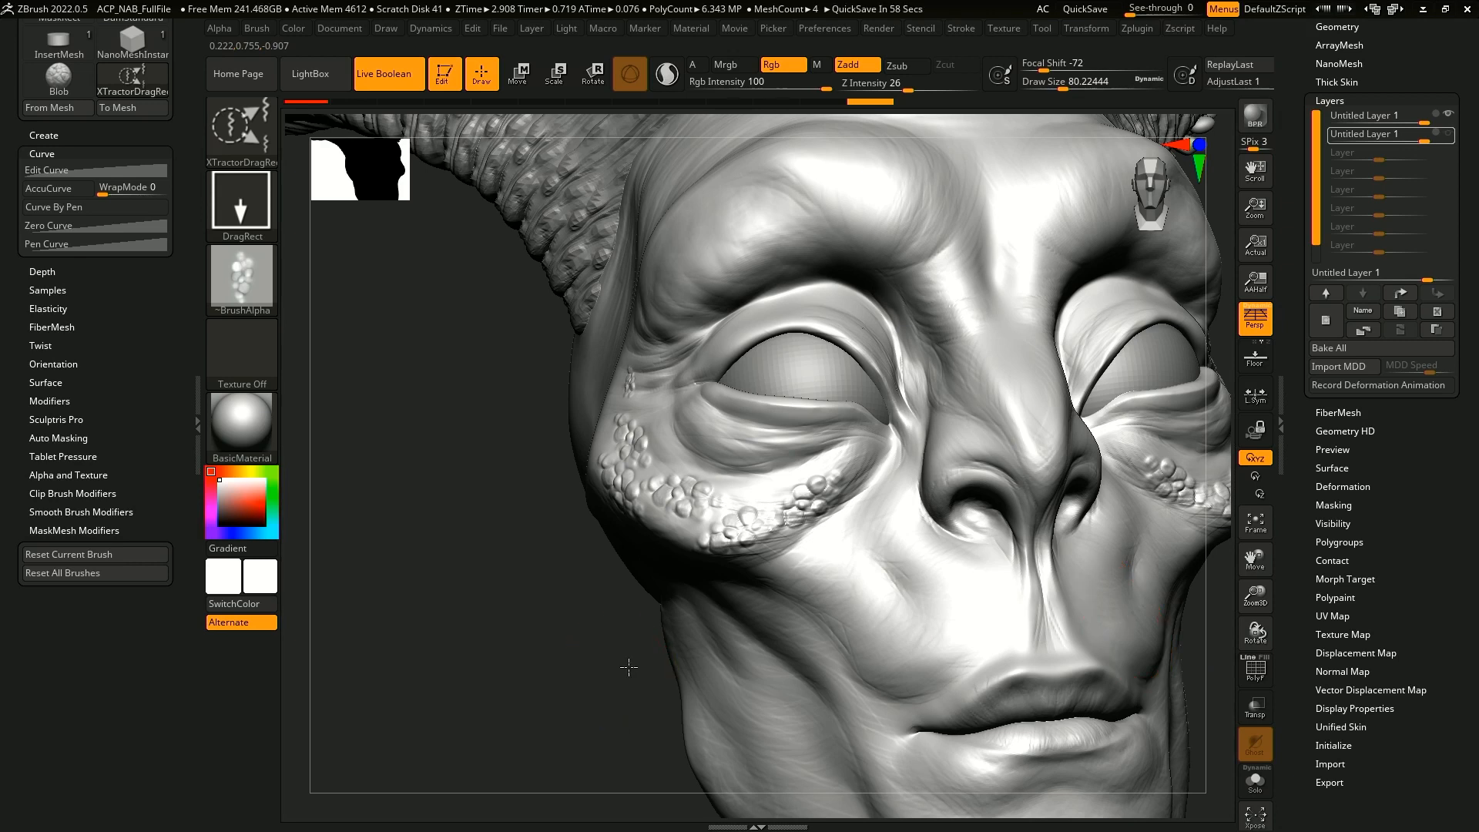
left_click_drag(627, 670, 687, 587)
left_click_drag(1182, 539, 1179, 593, "alt")
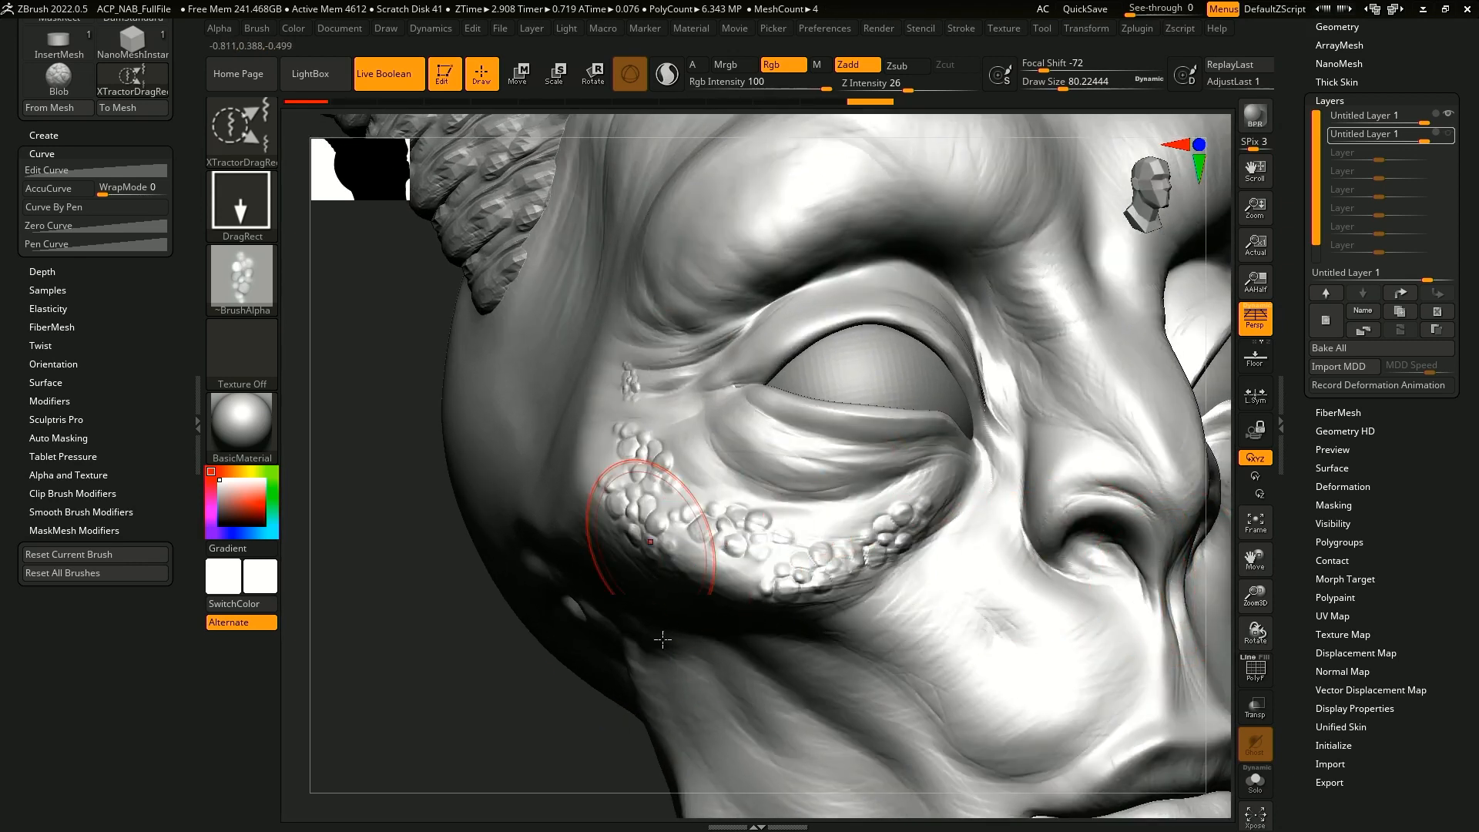
left_click(1447, 116)
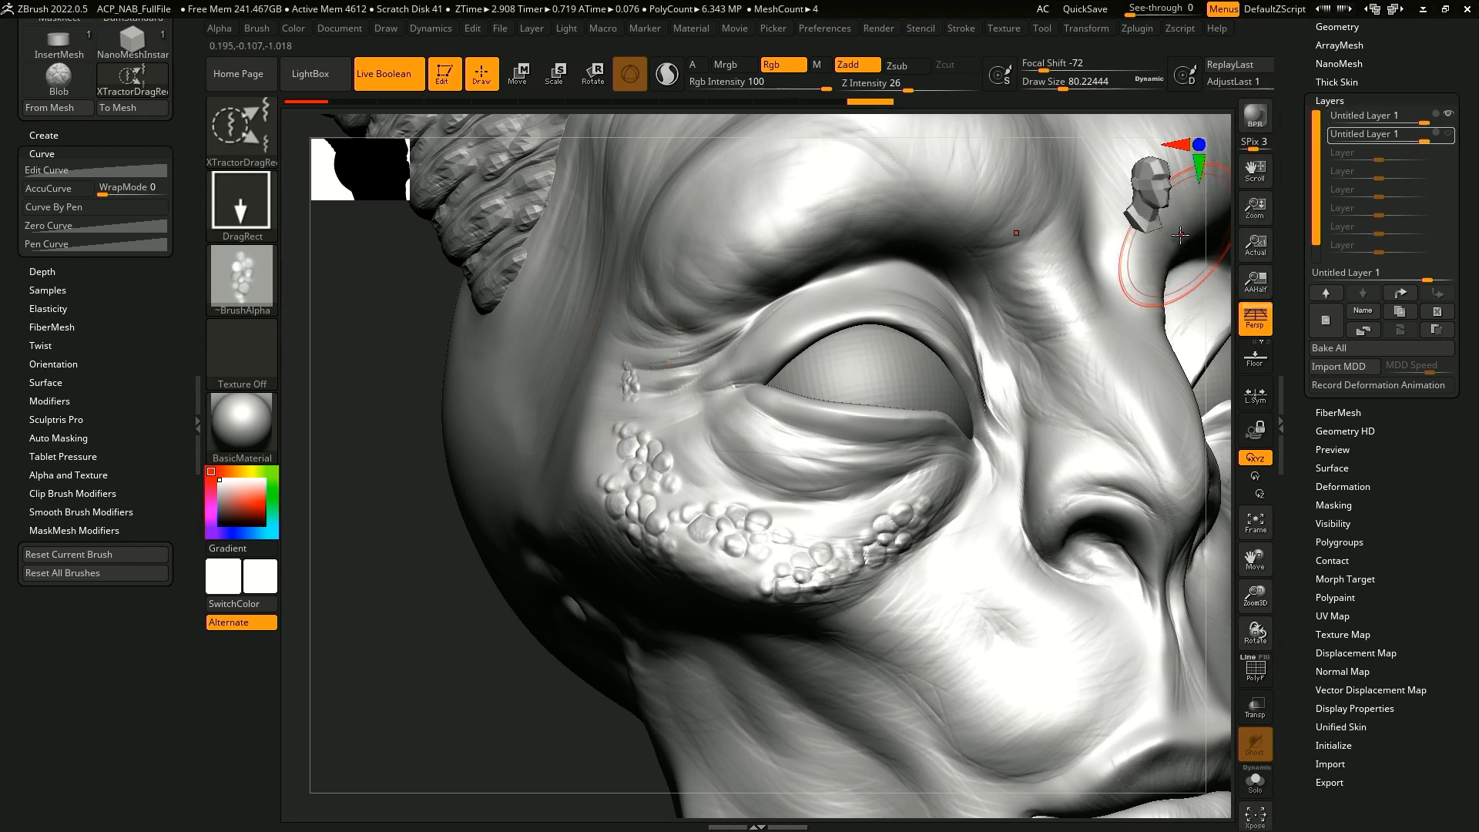
- Set the draw size to 36.93311 and try smoothing the small bump cluster beside the outer corner of the eye
mouse_move(651, 379)
right_mouse_down()
mouse_move(665, 414)
mouse_move(535, 545)
right_mouse_up()
key("space")
left_click_drag(682, 358, 668, 358)
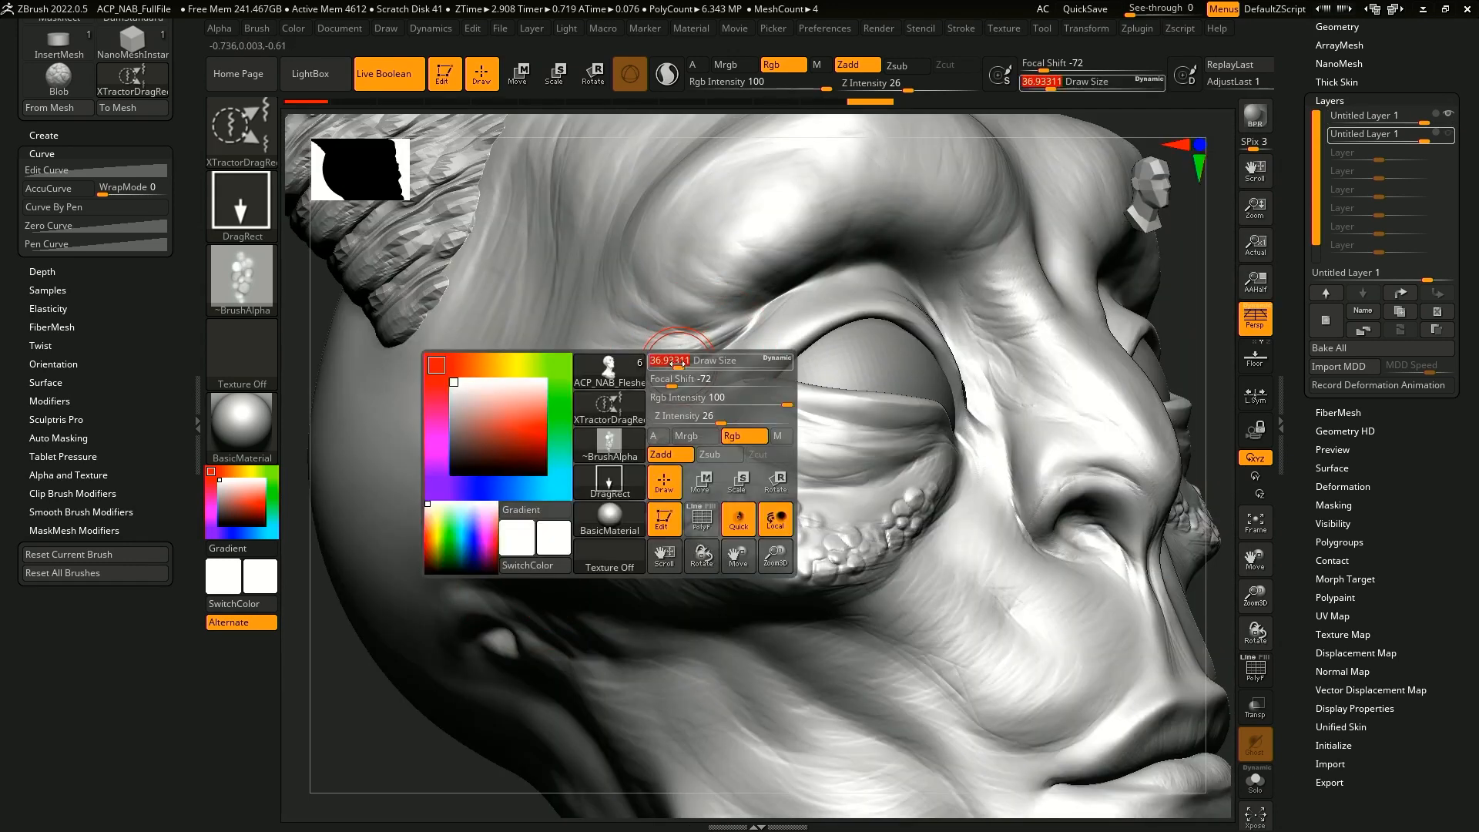
left_click(633, 383, "shift")
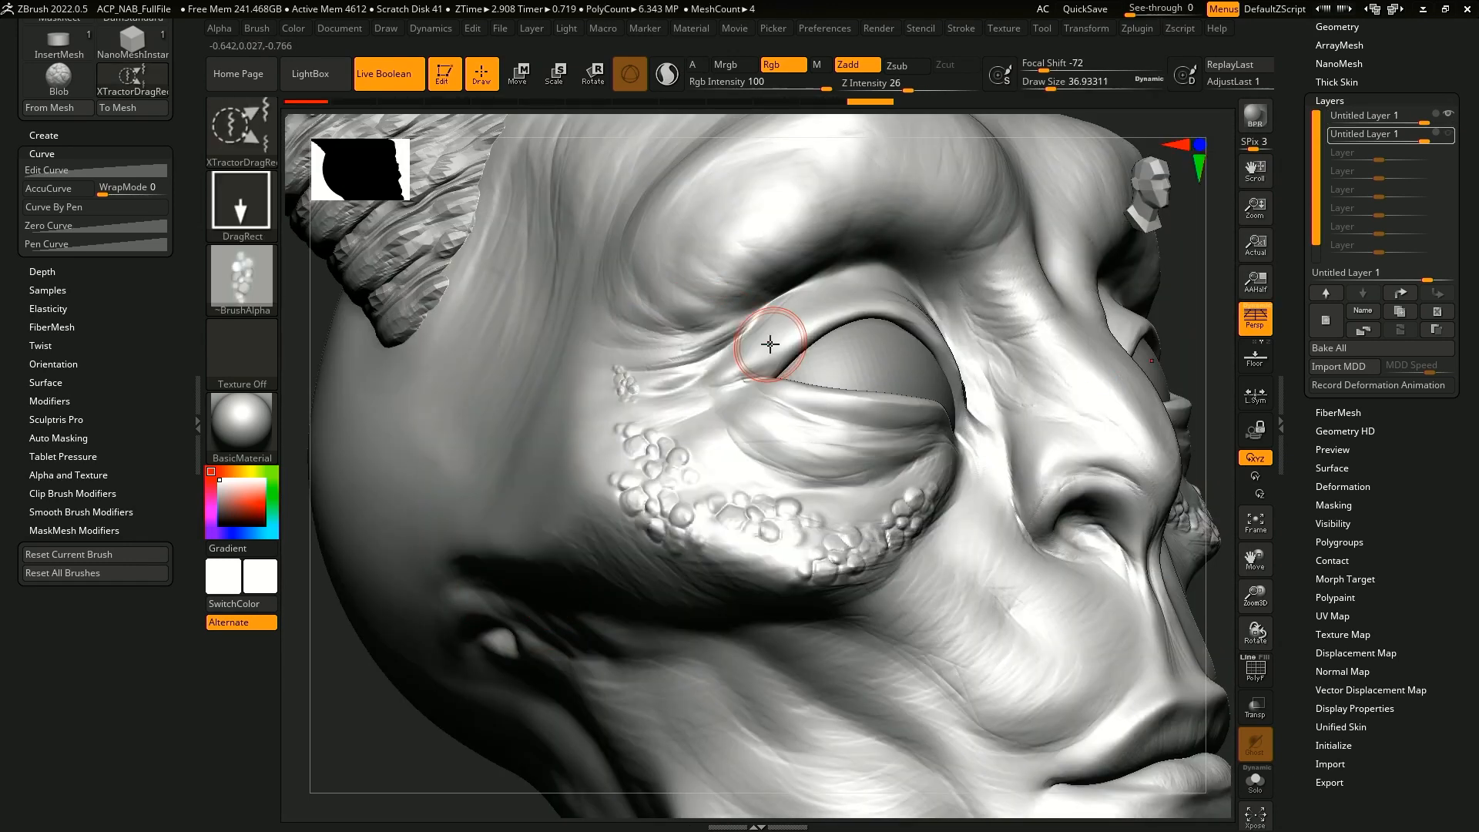
- Hide the upper bump layer as well and store a morph target of the clean face
right_click_drag(1195, 327, 1165, 309)
left_click(1449, 115)
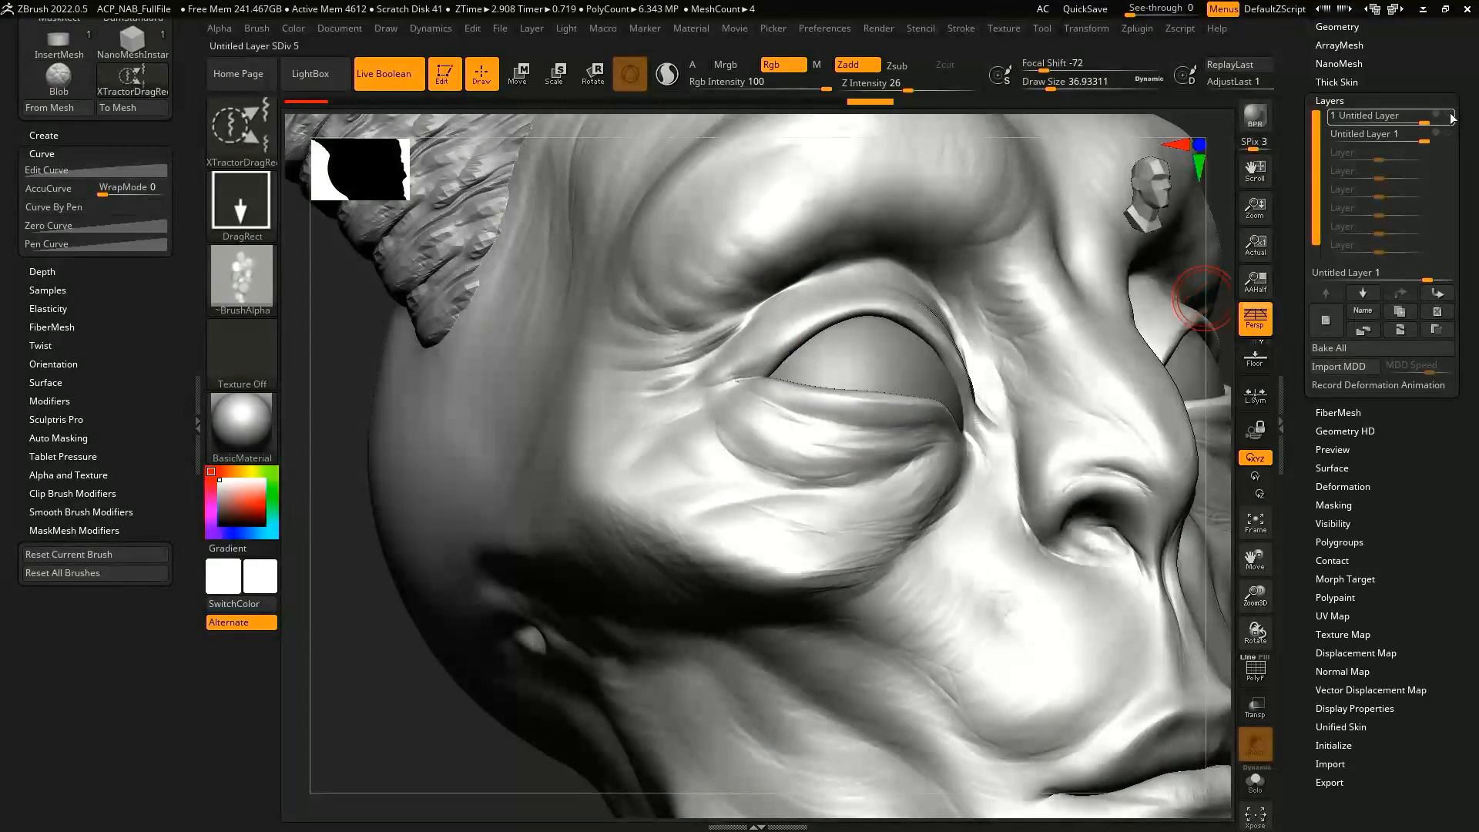
left_click(1371, 579)
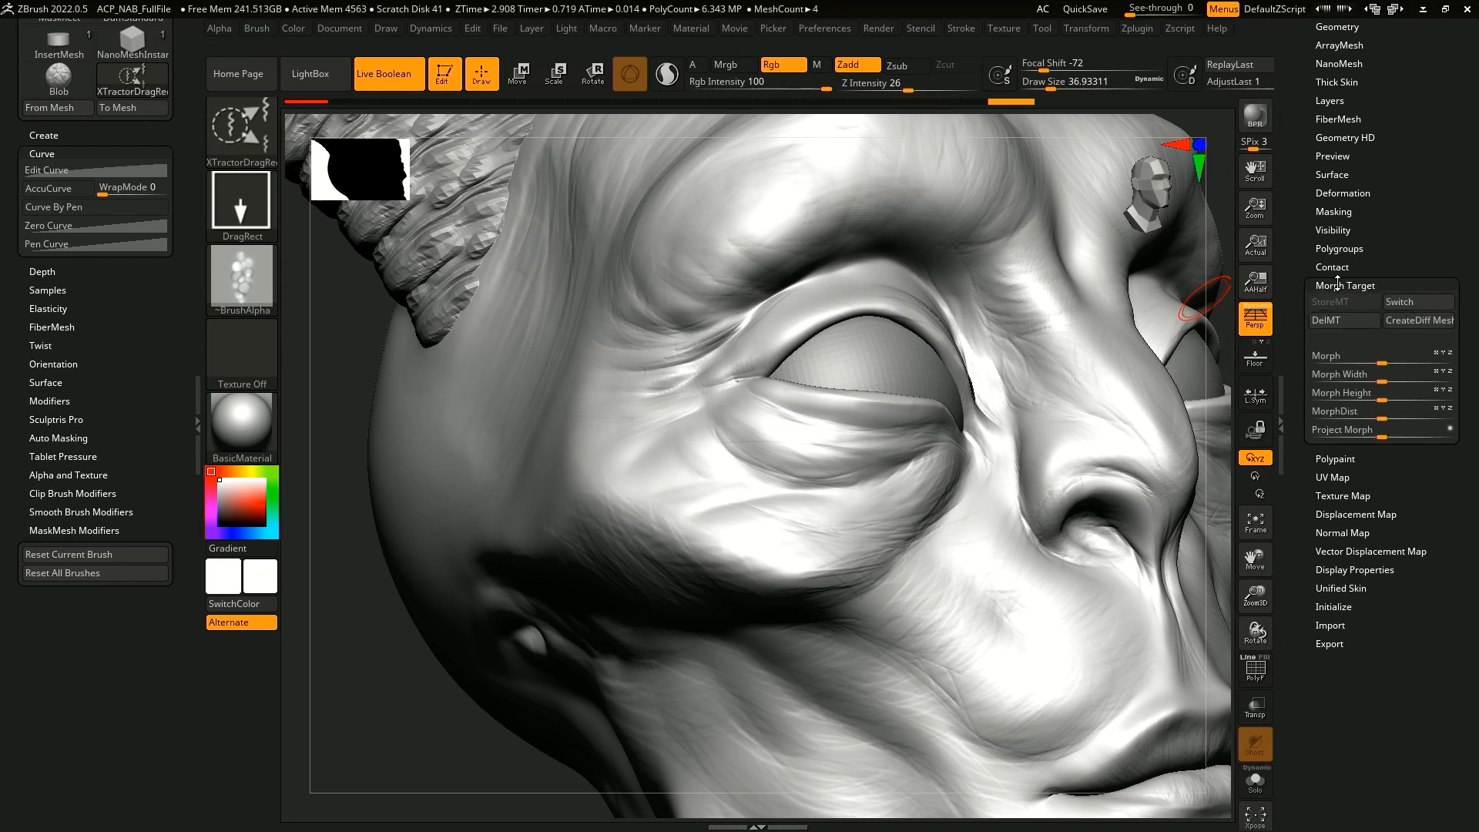
- Try stamping the bump alpha on the clean cheek below the eye and undo the stamp
left_click_drag(1216, 531, 1166, 530)
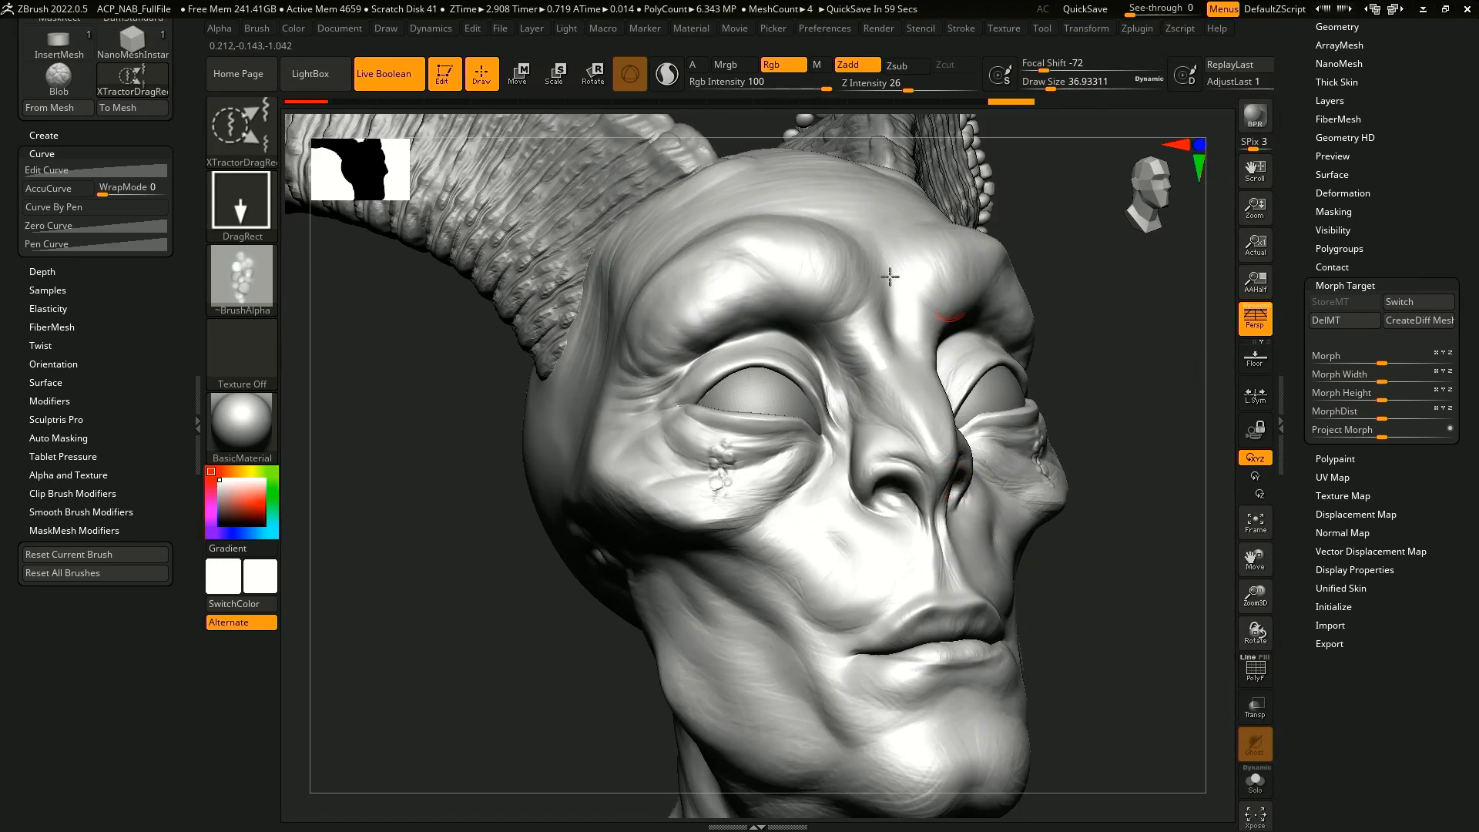
key("ctrl+z")
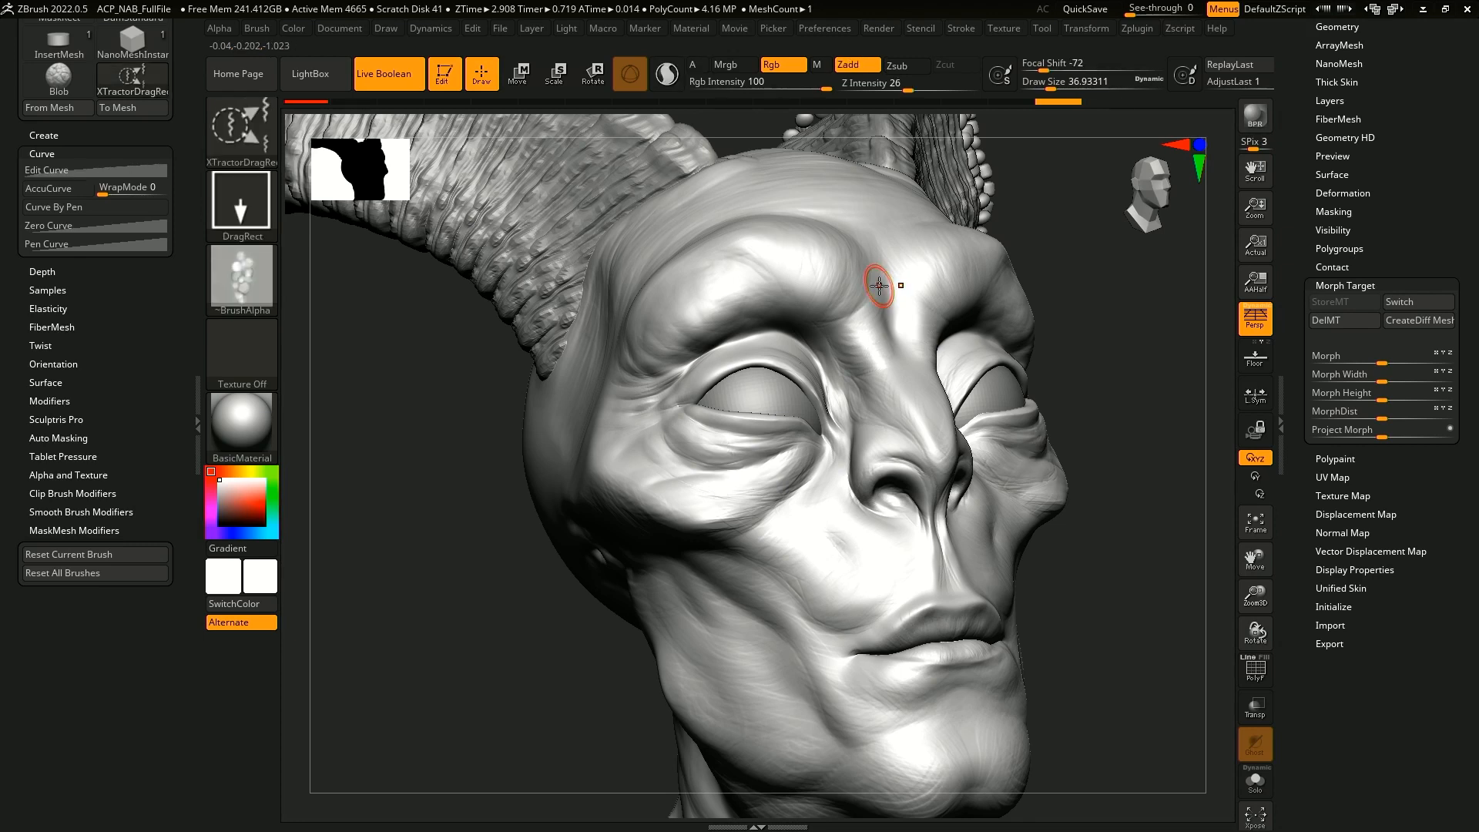
left_click_drag(1111, 498, 1108, 543)
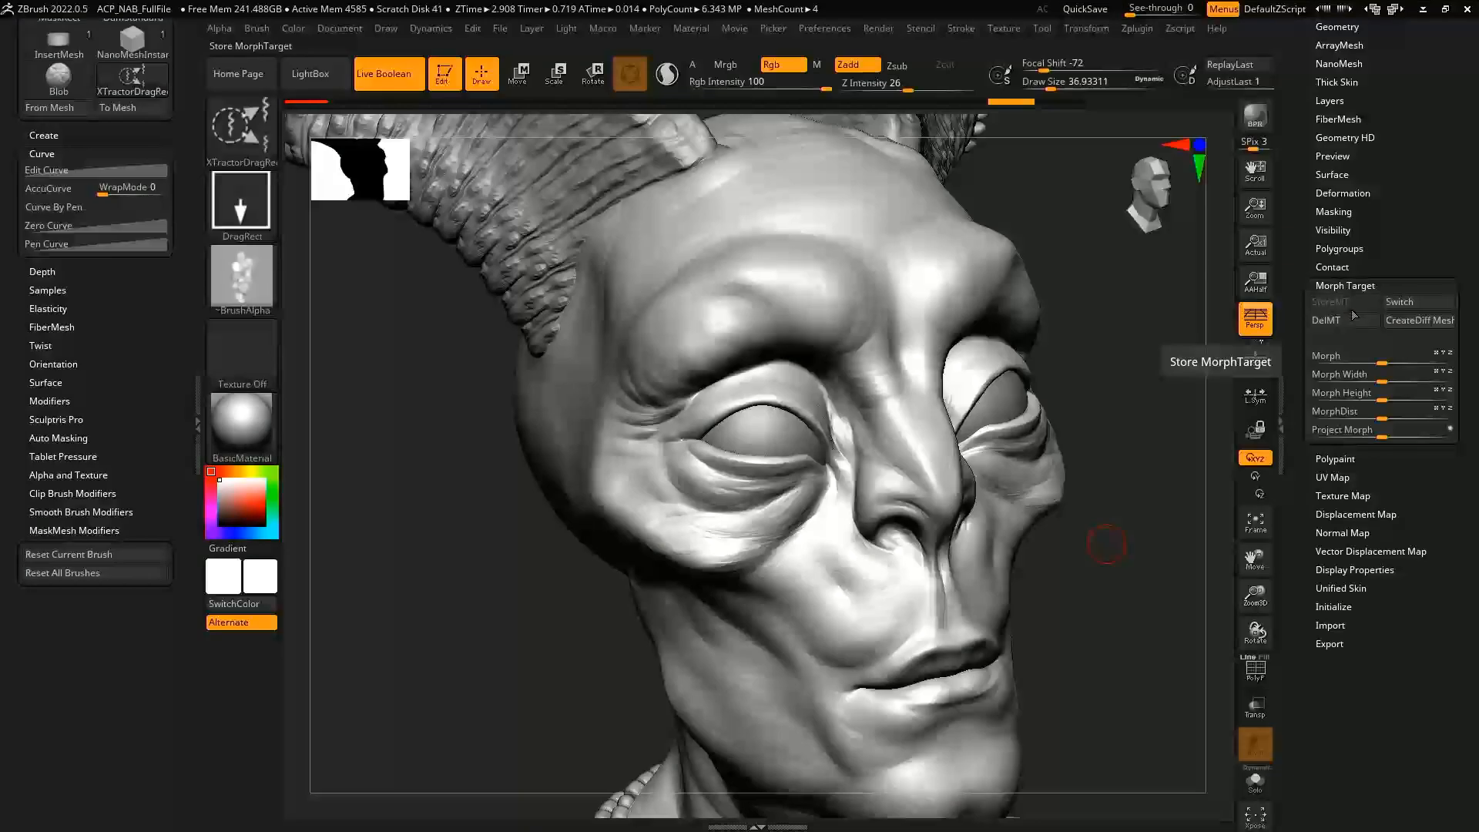
- Return to the sculpt layers and turn on recording for the upper bump layer
left_click_drag(1302, 181, 1304, 297)
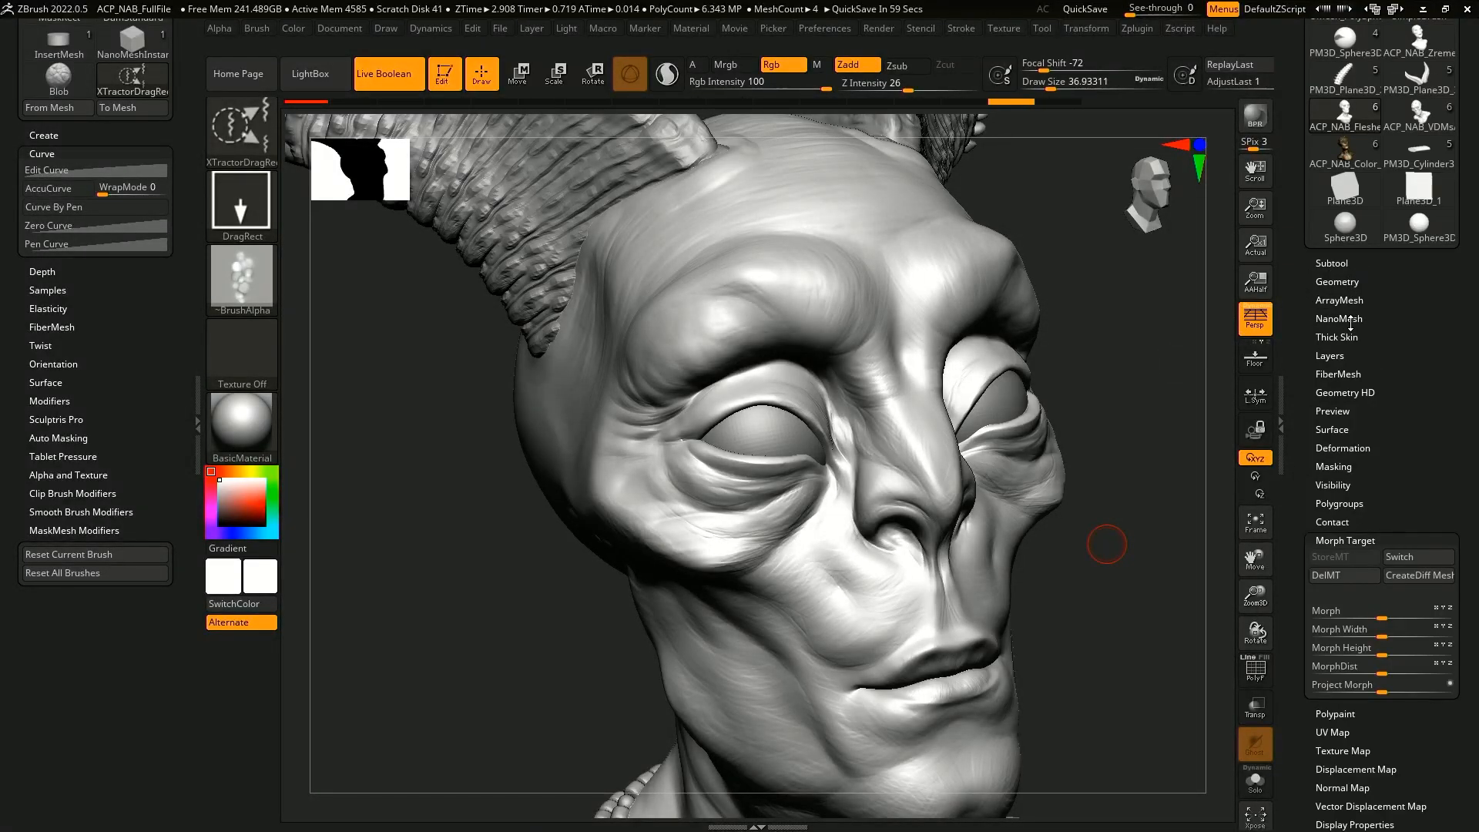
left_click(1329, 356)
left_click(1441, 371)
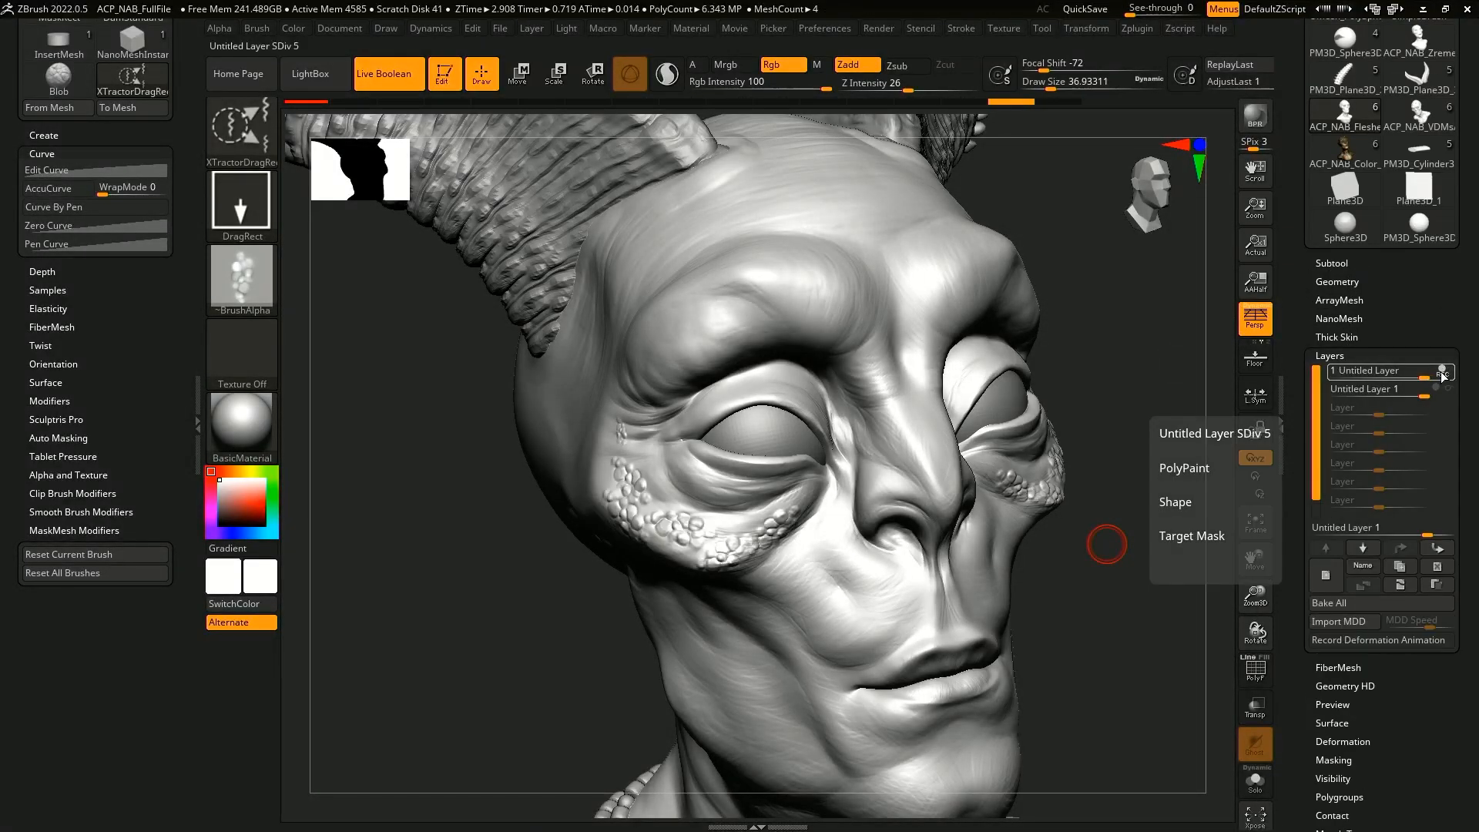
left_click_drag(1125, 559, 1170, 490)
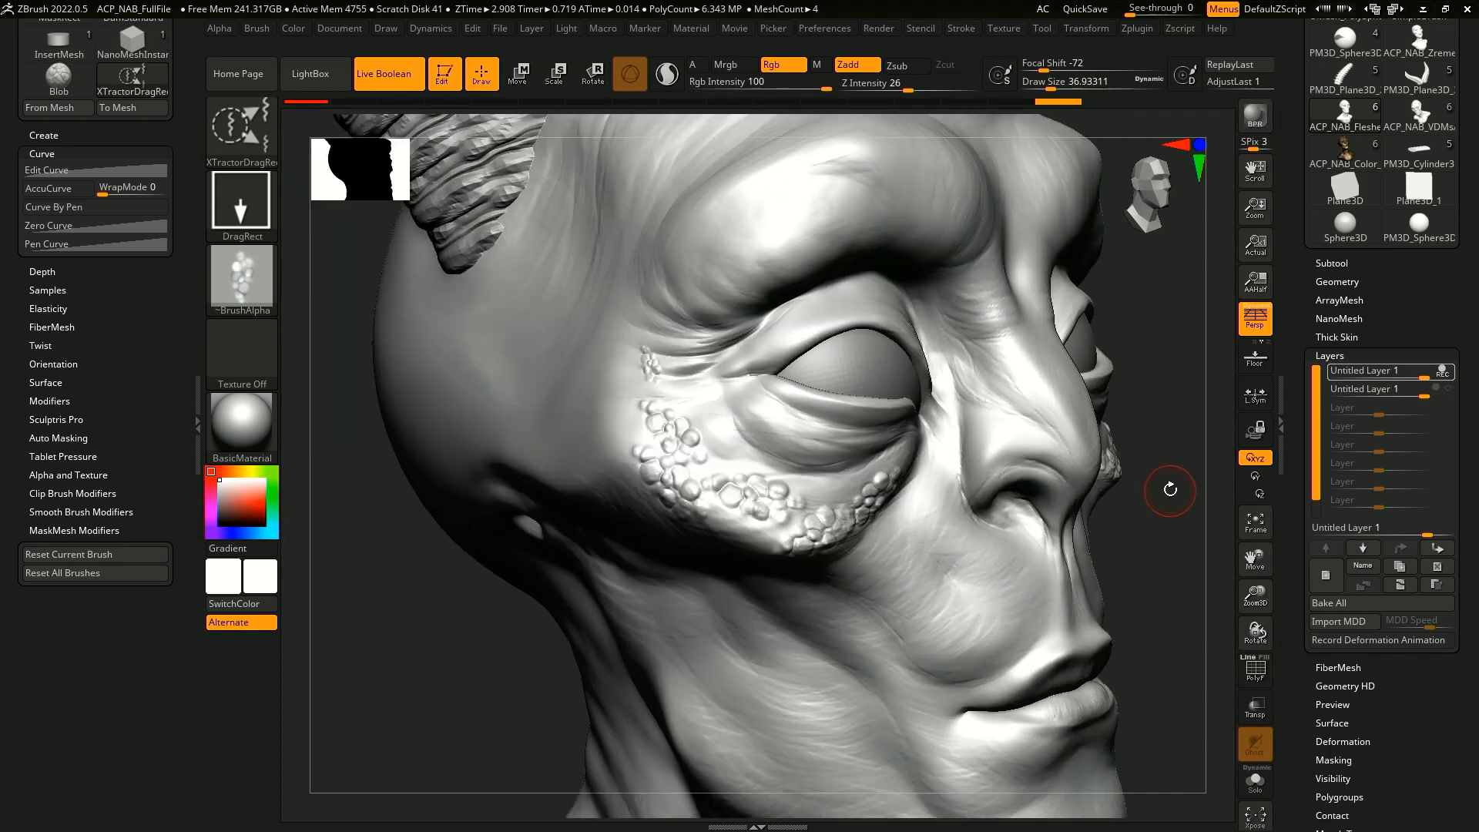
- Switch to the Morph brush and bring the bumps below the eye up close
key("b")
key("m")
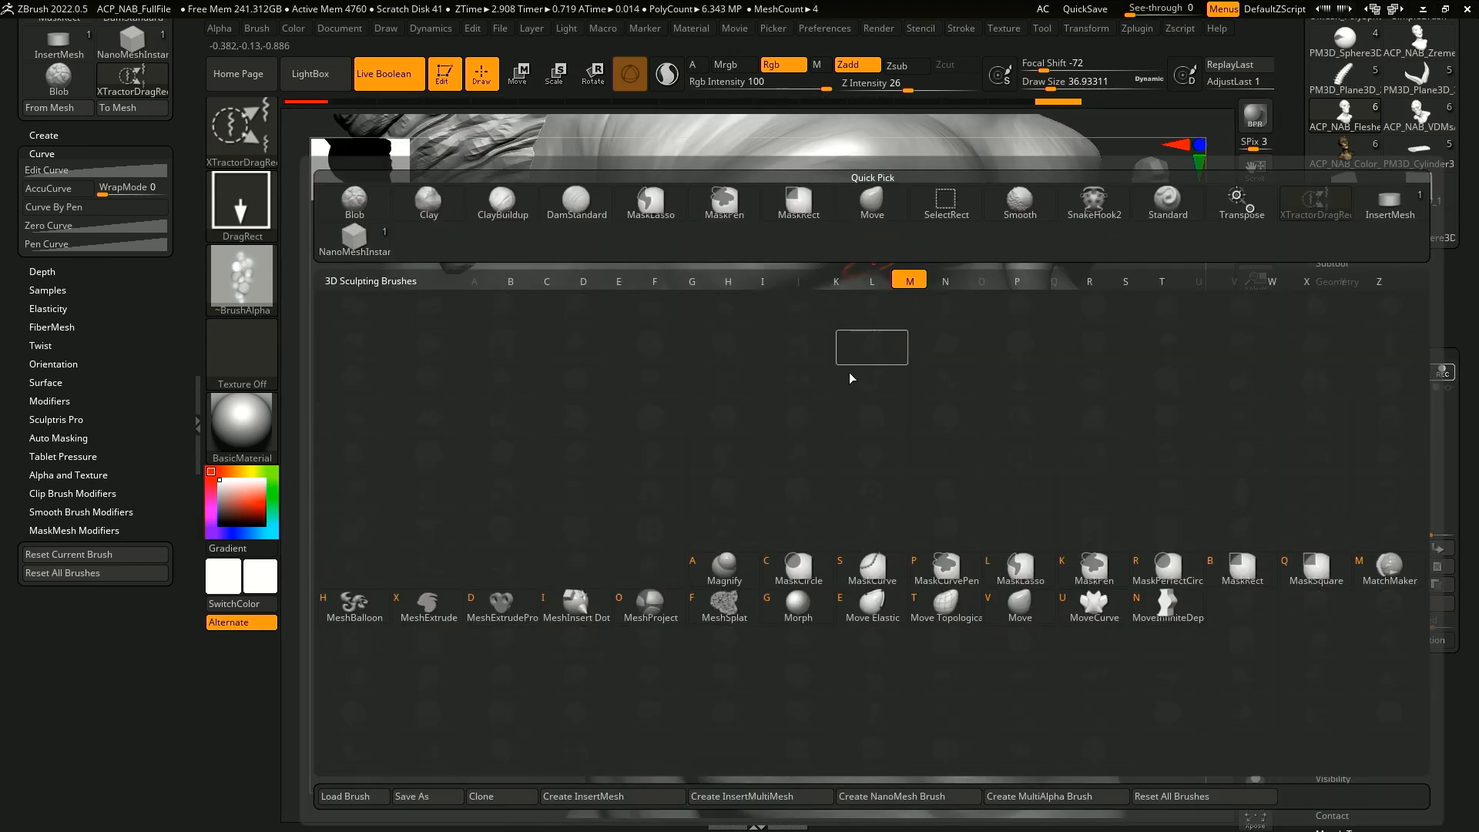
left_click(795, 609)
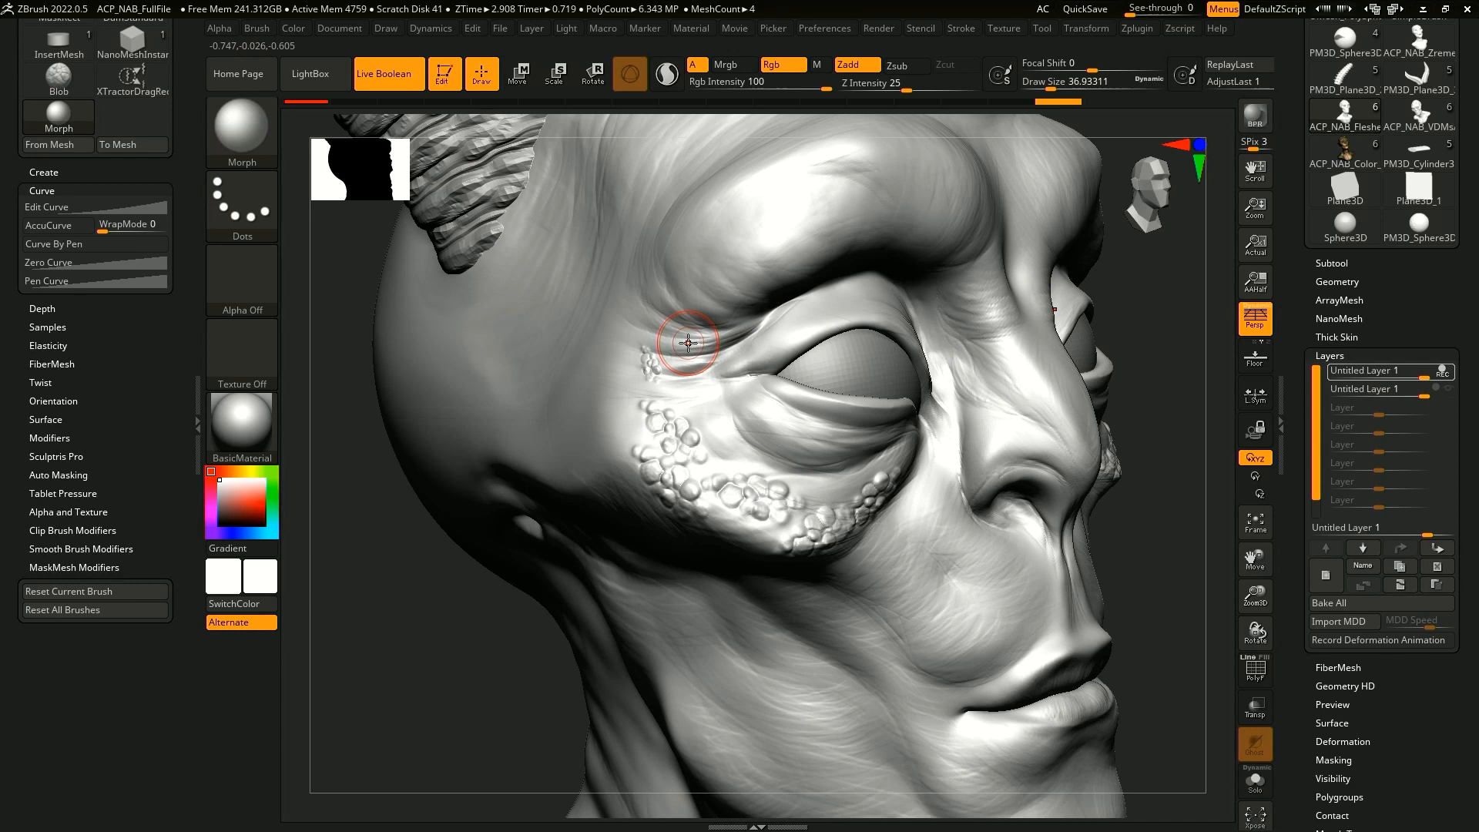
left_click_drag(1129, 364, 1116, 344)
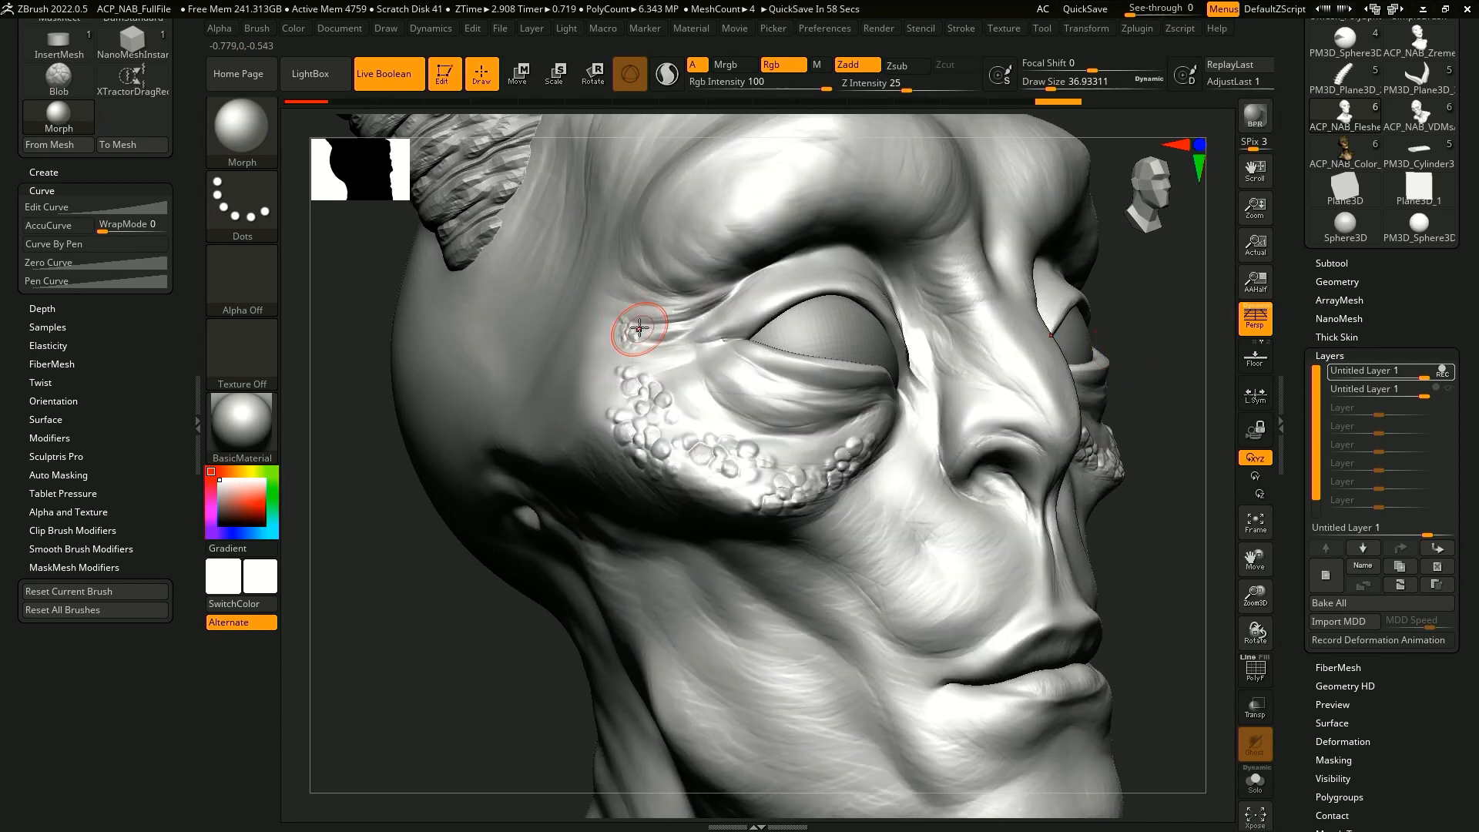
left_click_drag(436, 604, 513, 717, "alt")
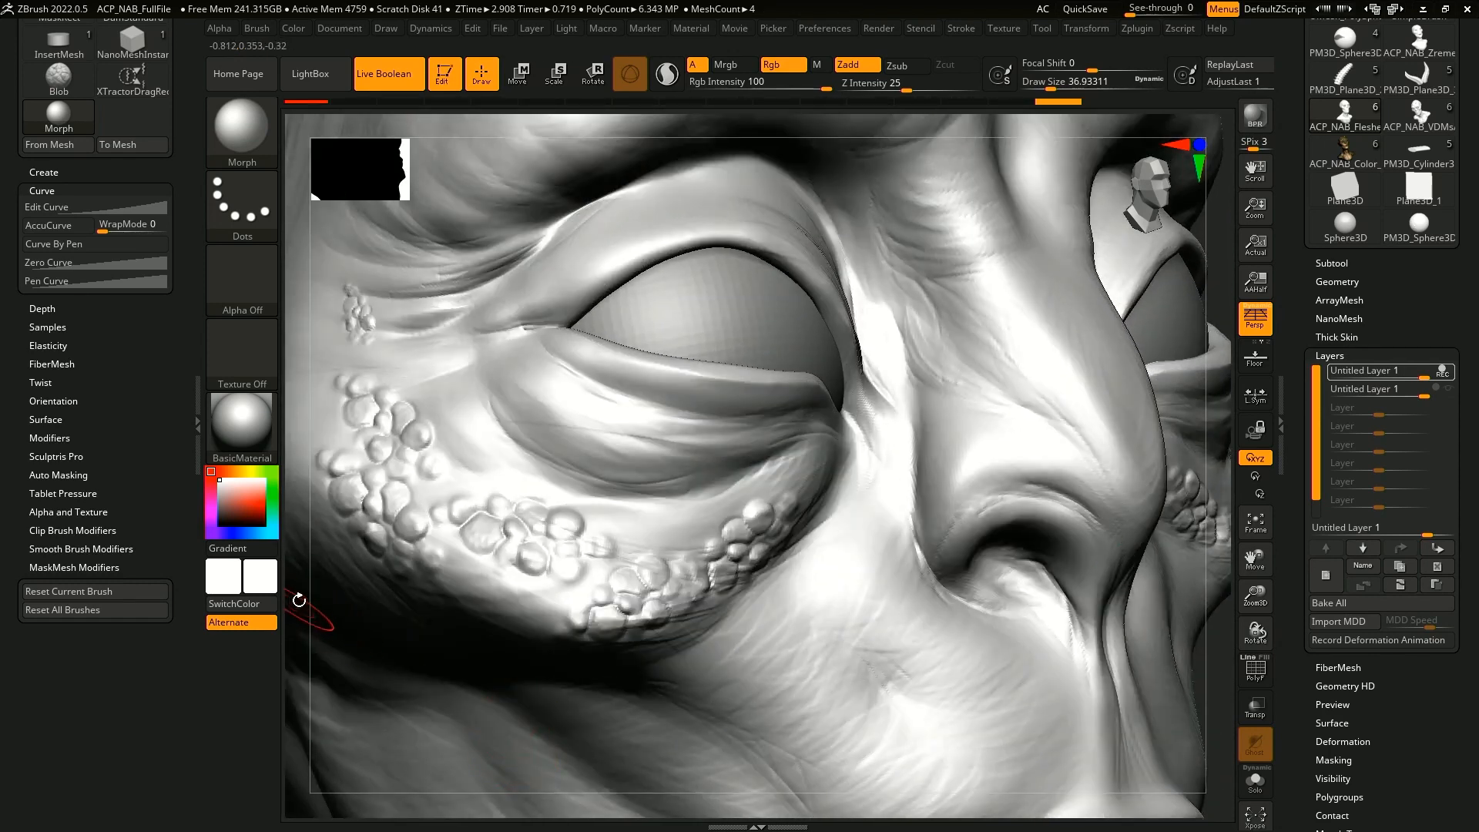
left_click_drag(299, 600, 372, 588)
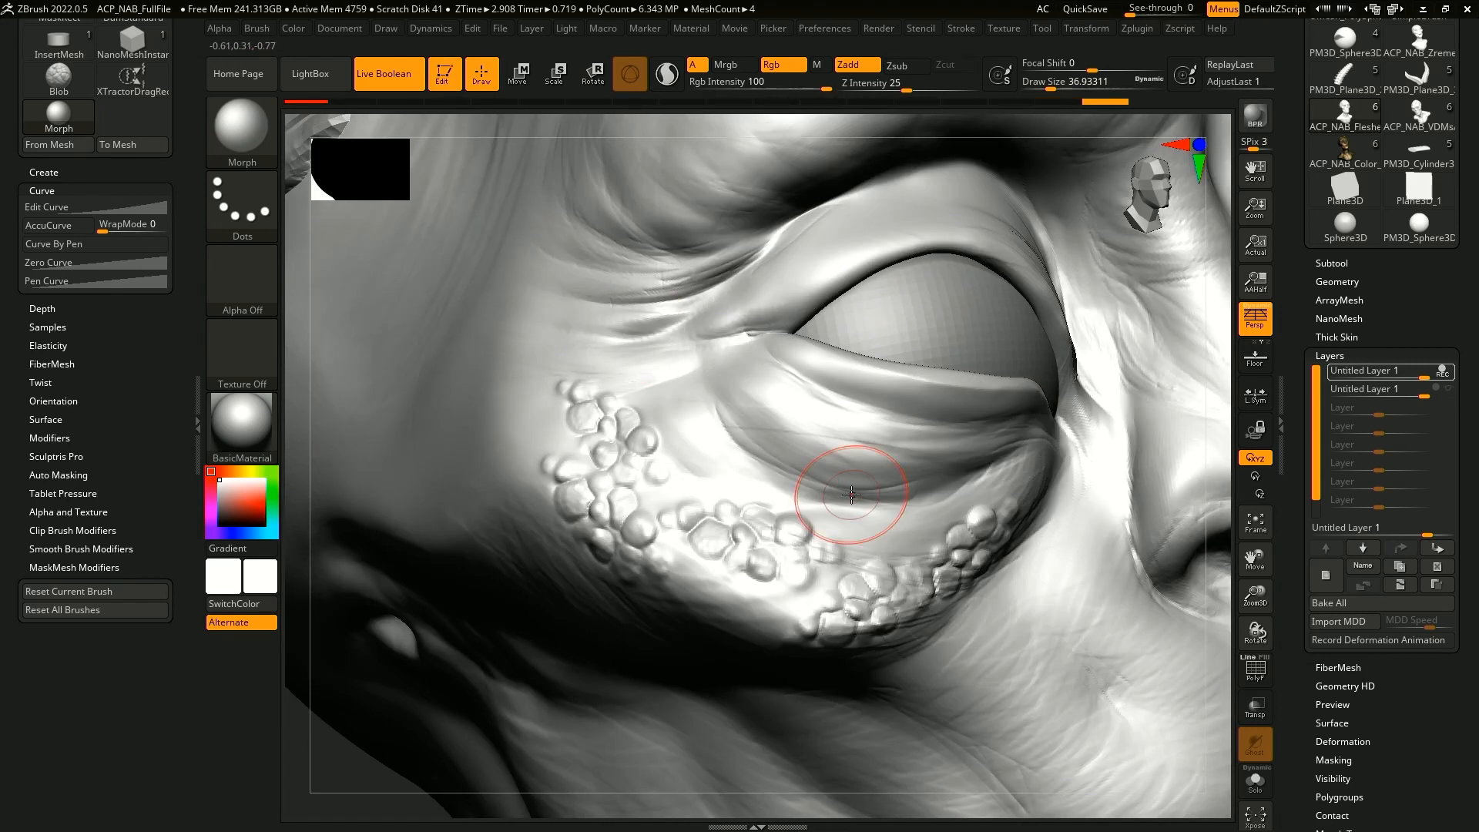
- Try erasing the whole bump band with the Morph brush at a draw size of about 177 and undo it
key("space")
left_click_drag(776, 348, 802, 347)
mouse_move(556, 370)
left_mouse_down("shift")
mouse_move(608, 452)
mouse_move(759, 554)
mouse_move(1001, 516)
mouse_move(906, 588)
mouse_move(860, 538)
mouse_move(827, 562)
left_mouse_up("shift")
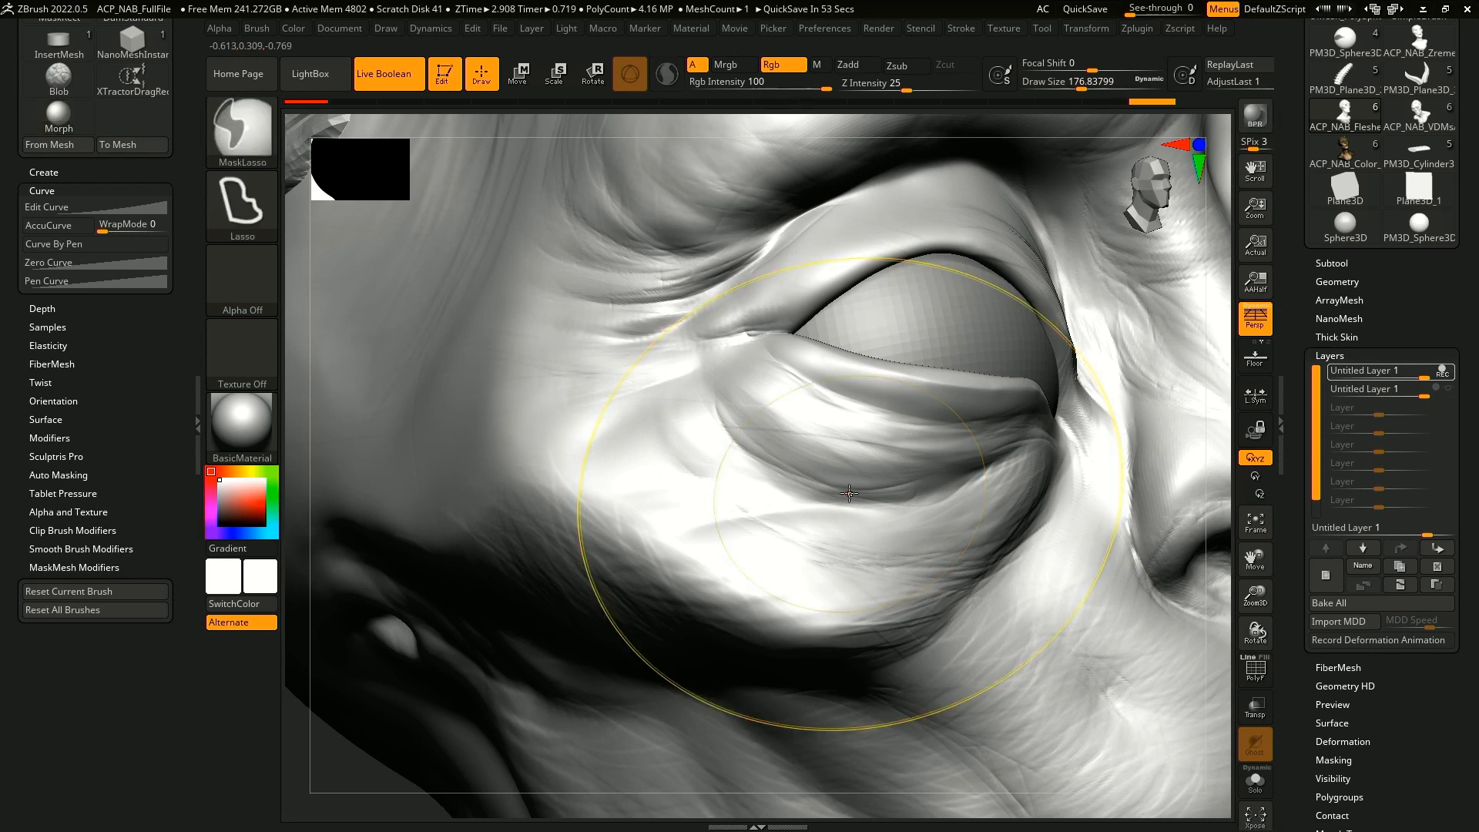
key("ctrl+z")
- Set the Morph brush's focal shift to -69 and draw size to about 31, and erase bumps at the band's end nearest the nose
key("space")
left_click_drag(1002, 389, 983, 394)
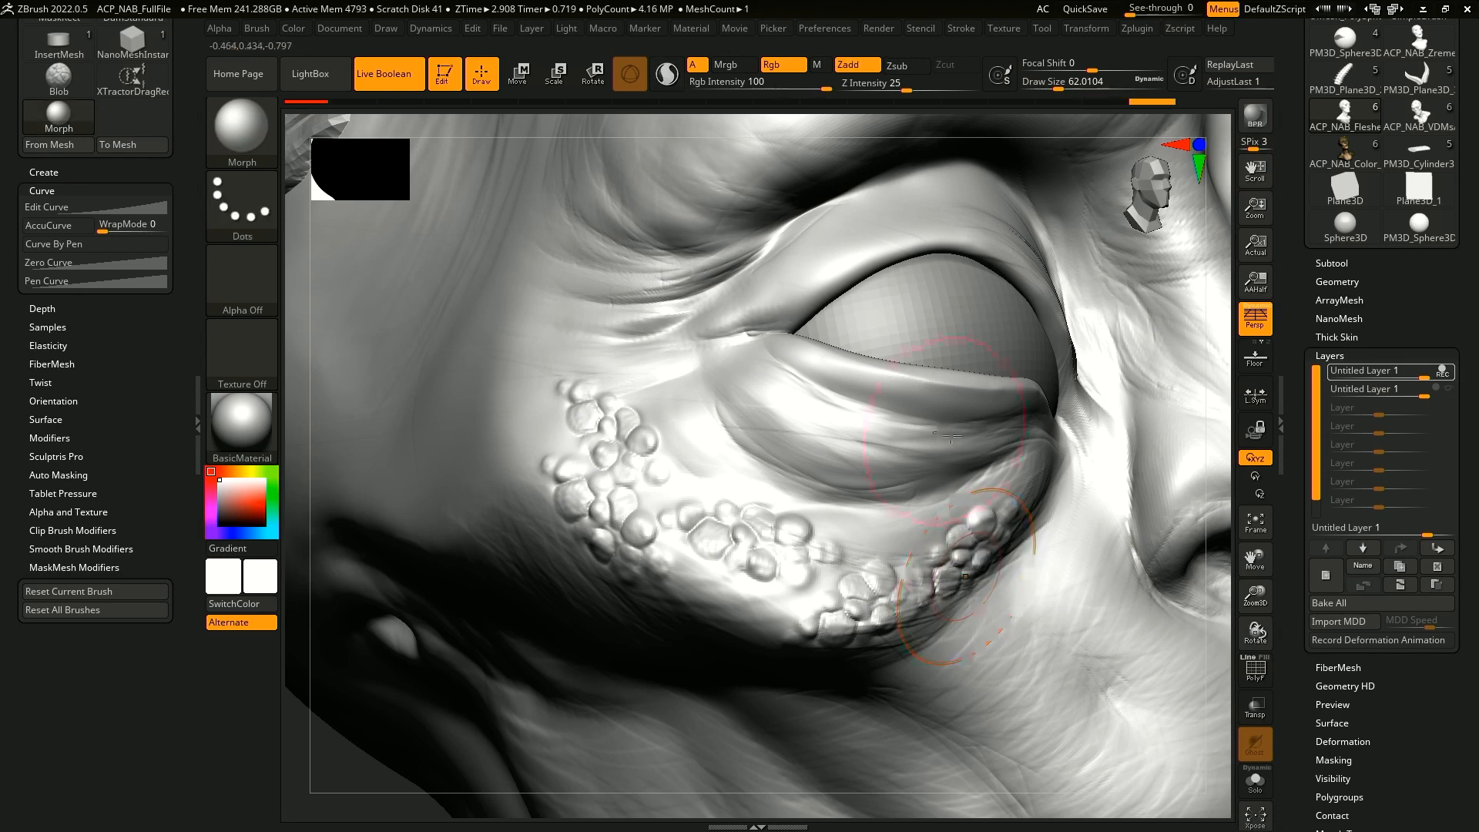
key("space")
mouse_move(993, 497)
left_mouse_down()
mouse_move(945, 465)
mouse_move(921, 471)
left_mouse_up()
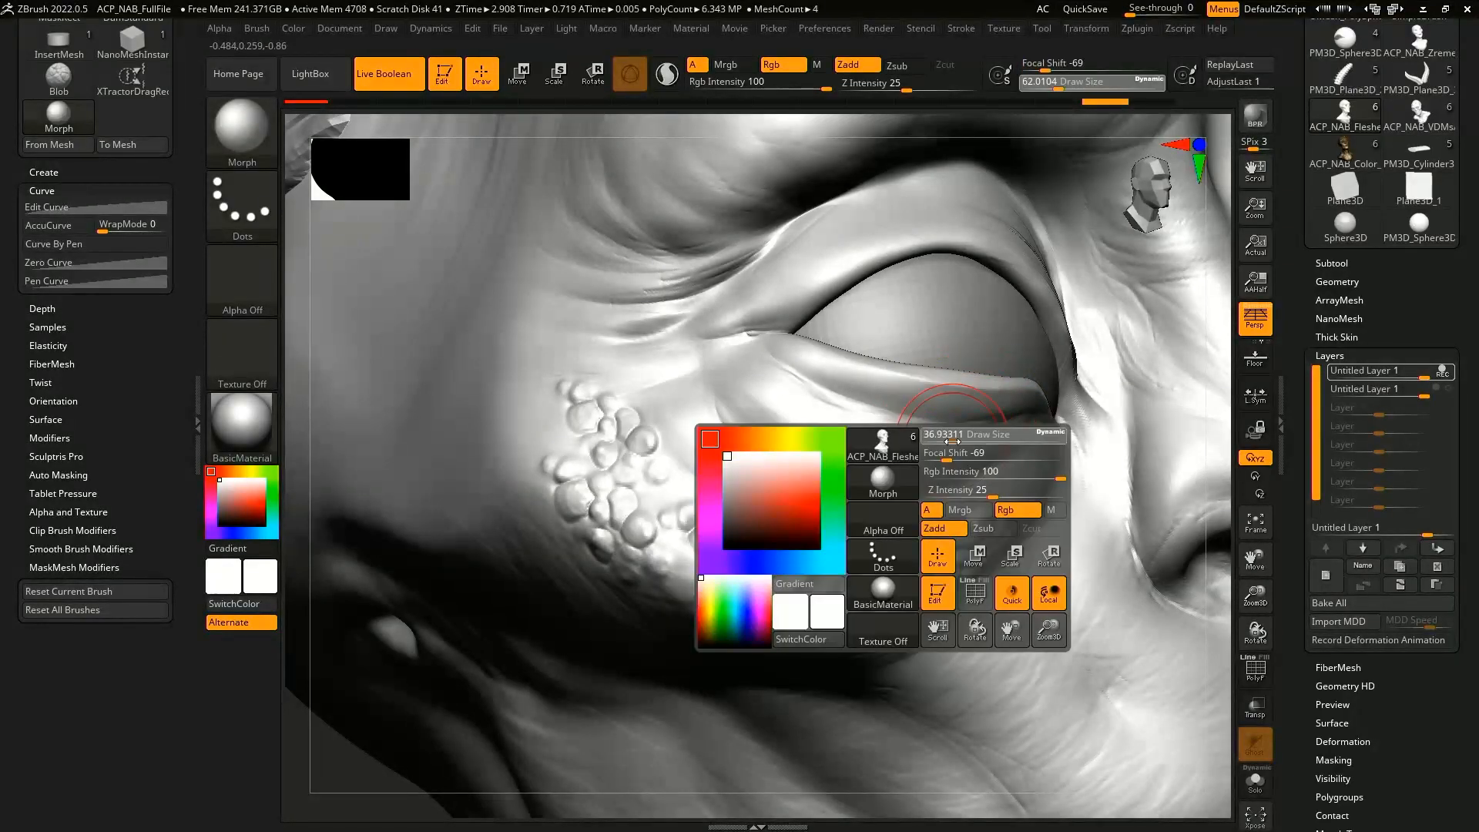
left_click_drag(999, 506, 1032, 568)
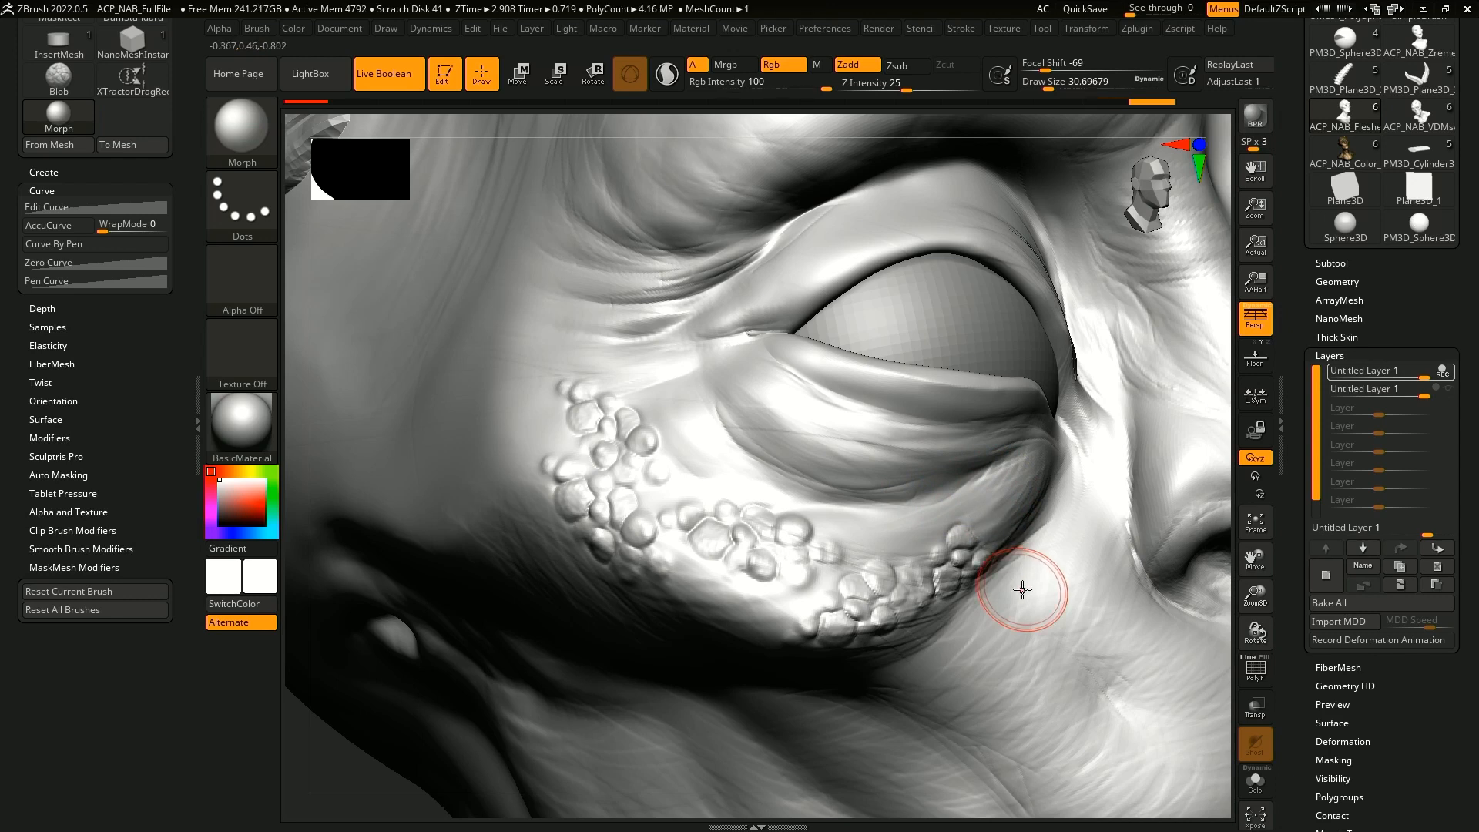
- Examine the trimmed bump bands below the eyes from a distance and in context with the whole horned bust
right_click_drag(1024, 591, 1183, 506, "ctrl")
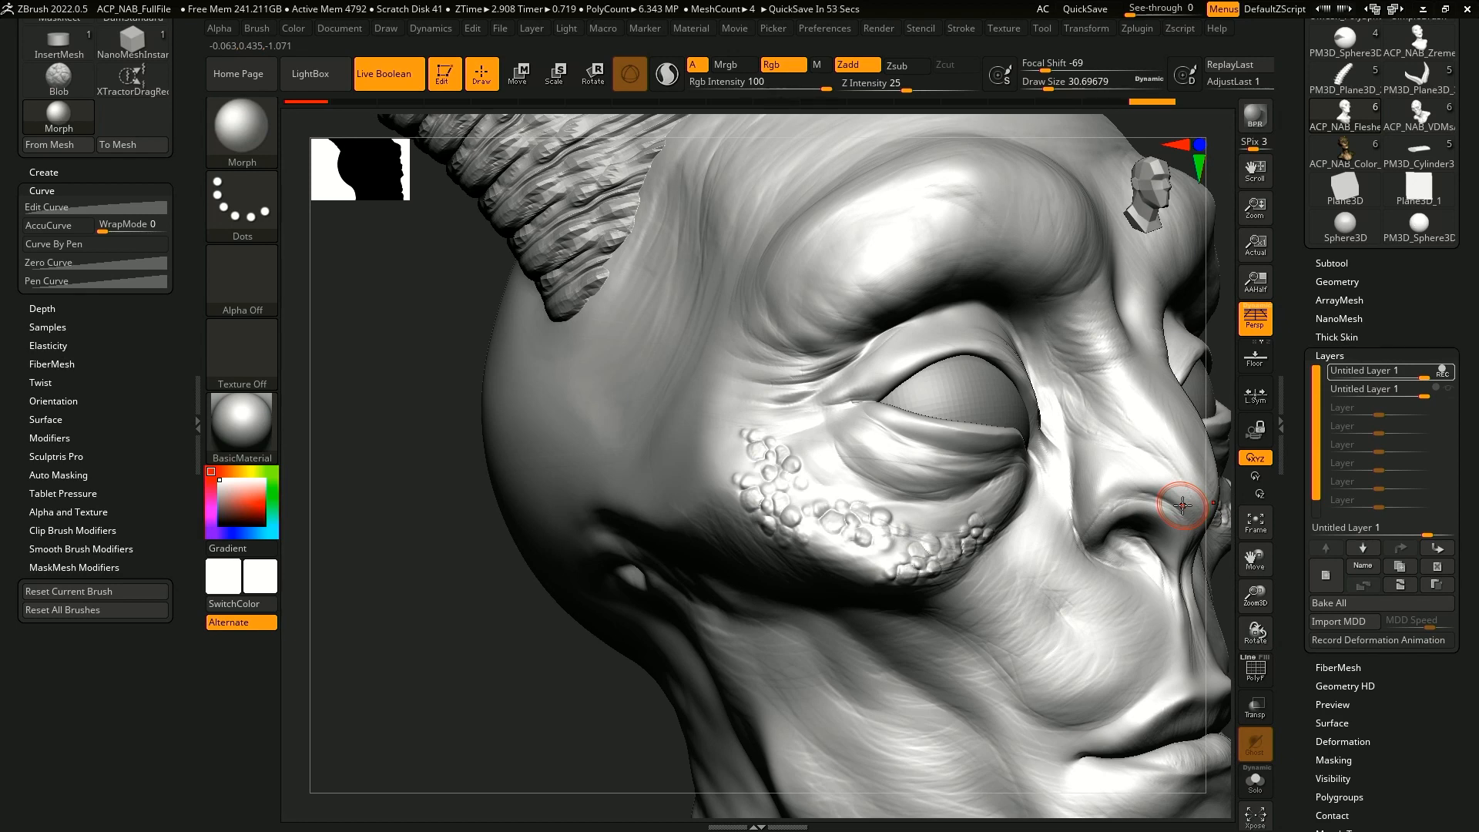
left_click_drag(539, 781, 379, 813, "alt")
left_click_drag(1068, 409, 1117, 551)
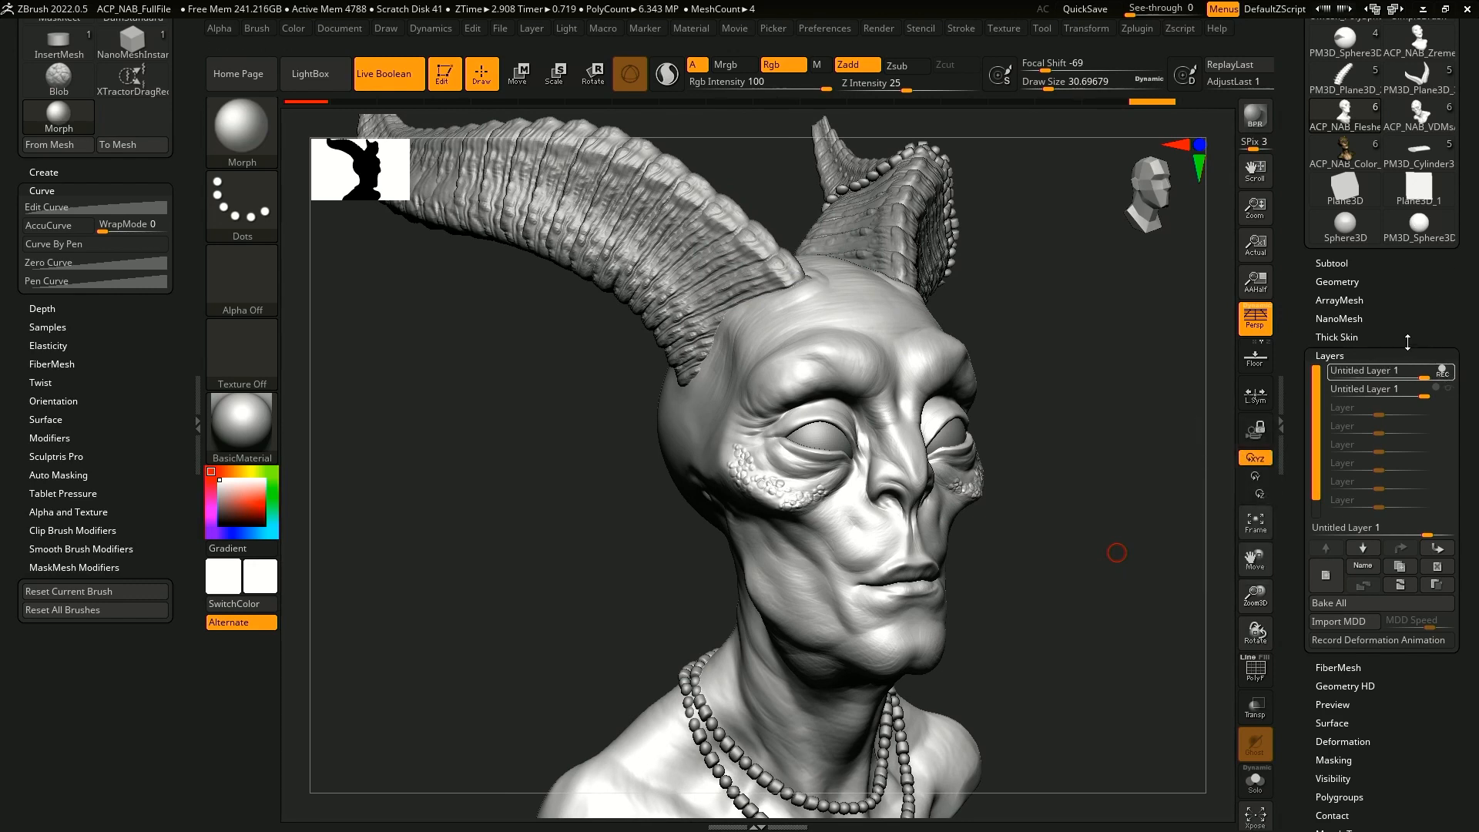
left_click_drag(1057, 468, 1065, 518)
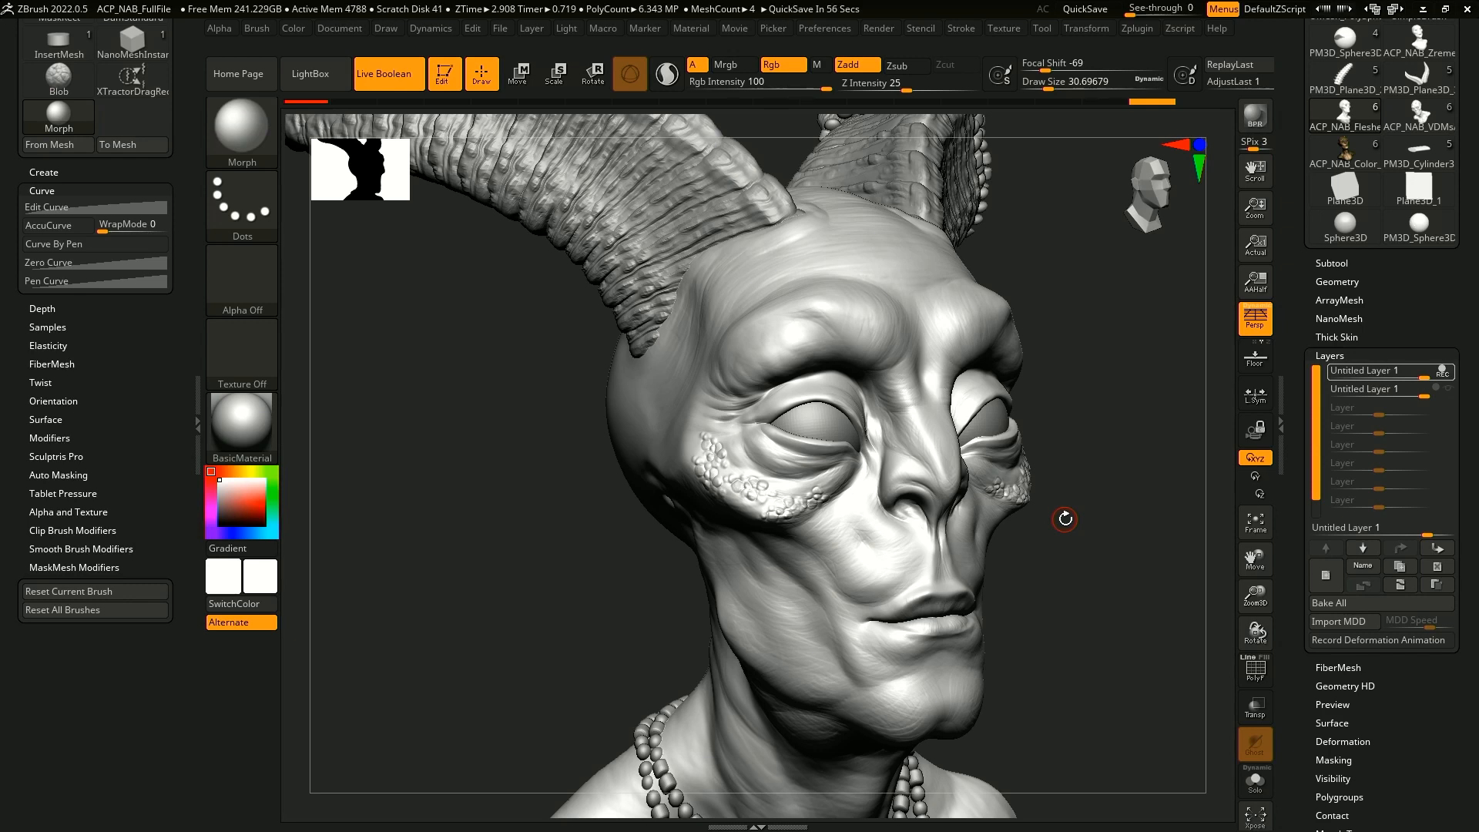
scroll(1392, 391, "up", 3)
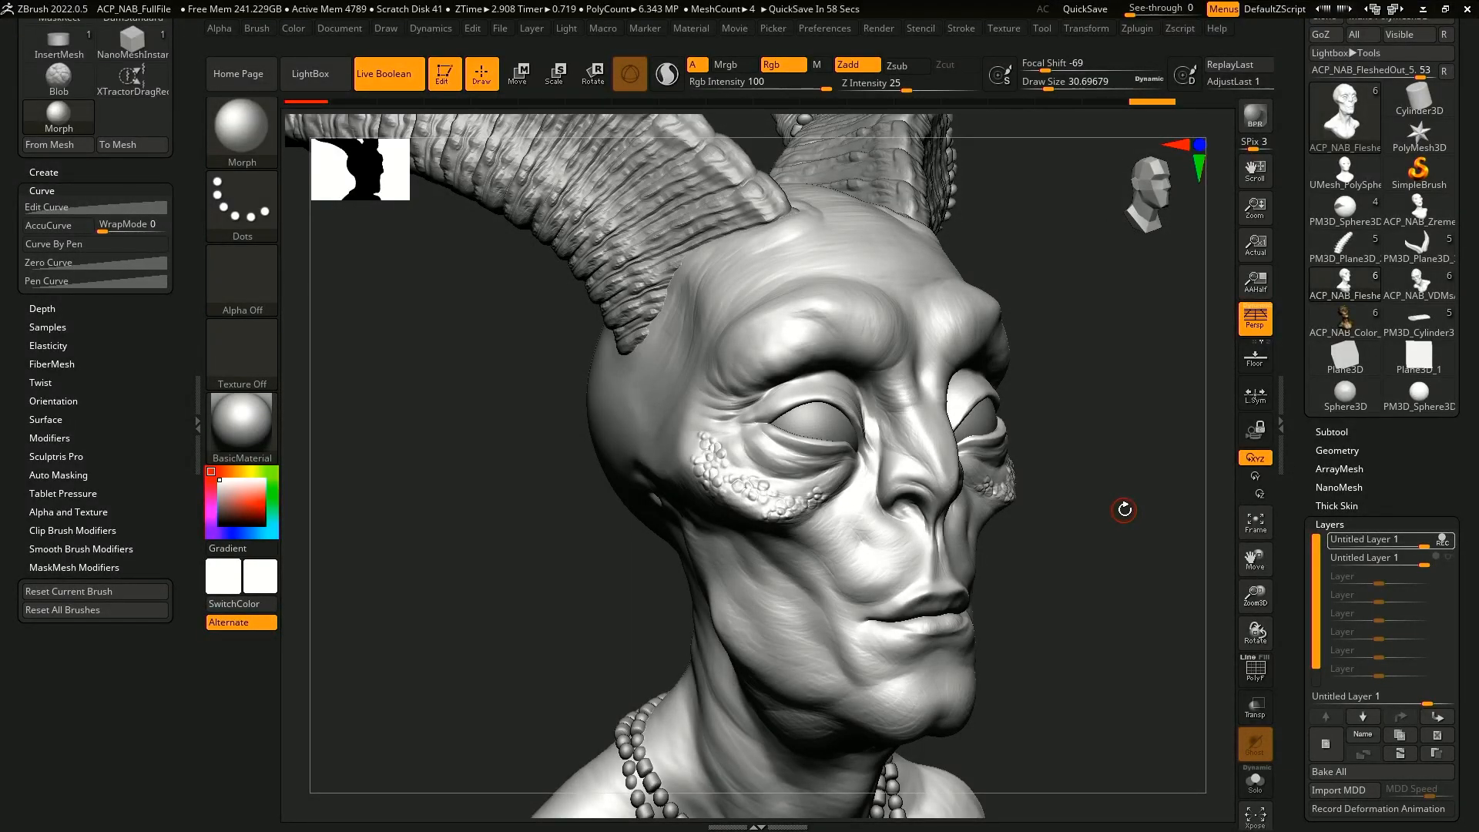
left_click_drag(1468, 201, 1468, 236)
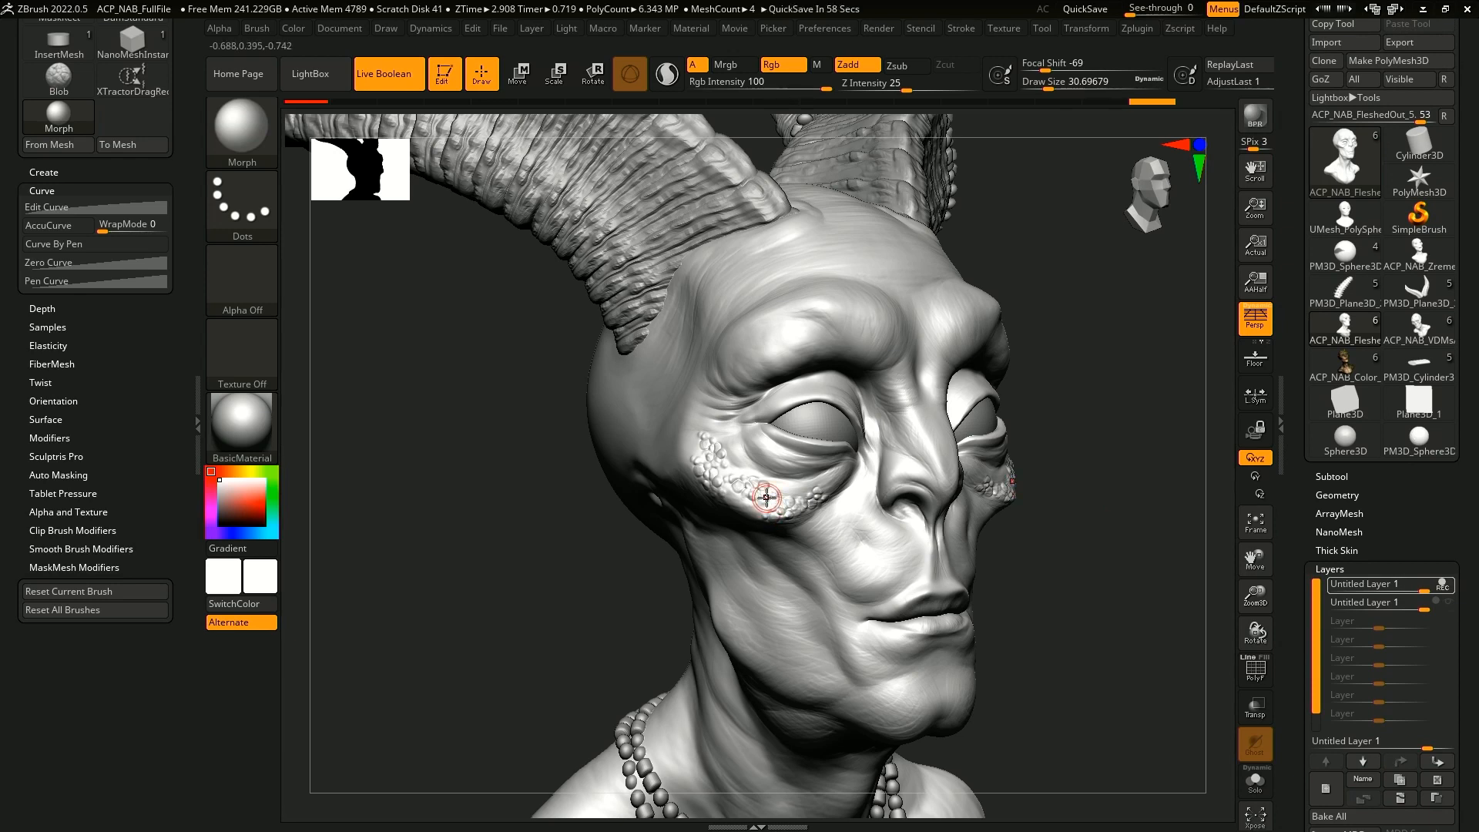
- Switch to the Plane3D_1 tool, fit it in view and dismiss the morph target notice
left_click(1418, 401)
key("f")
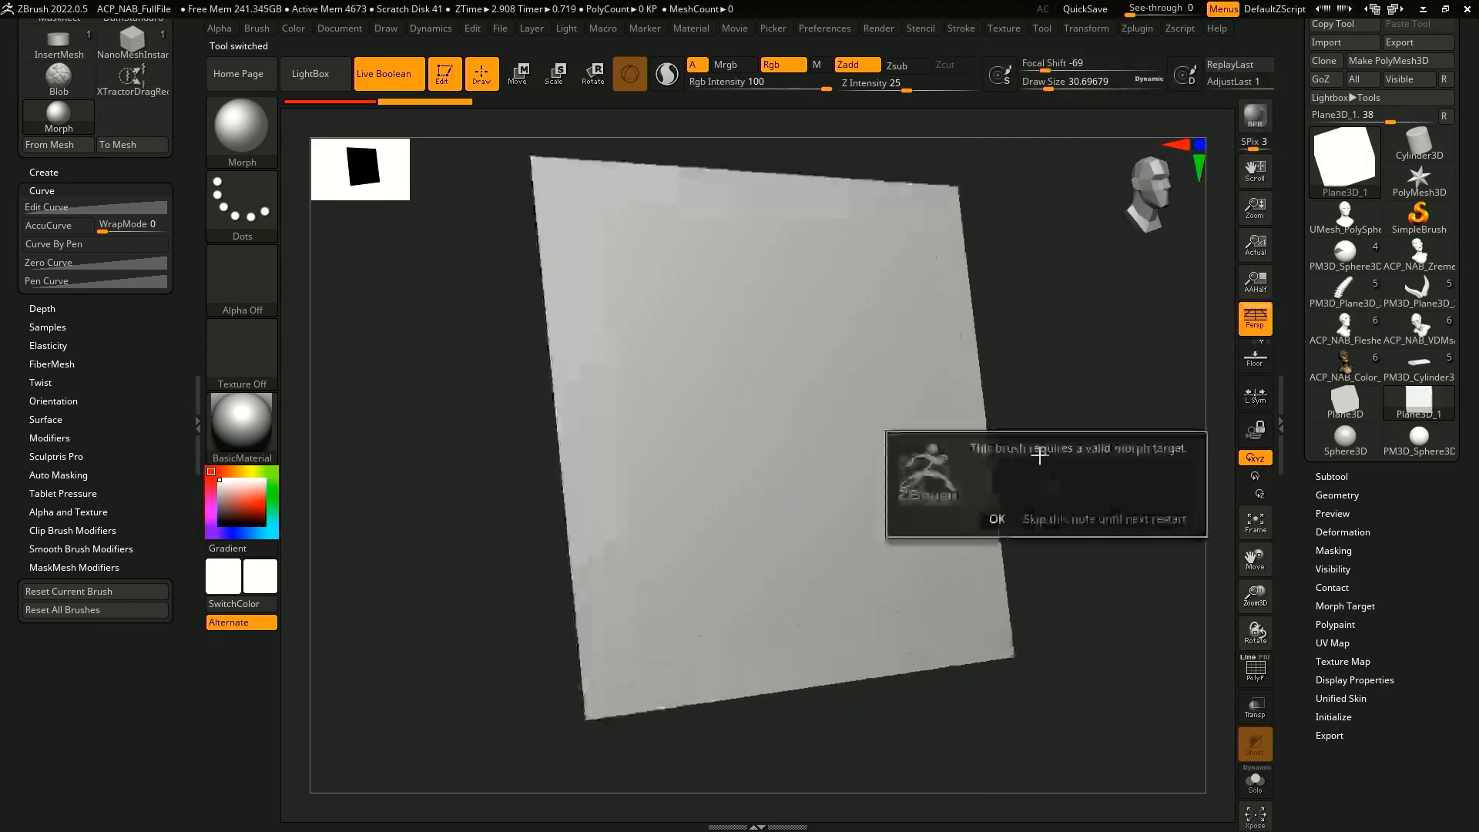
left_click(999, 516)
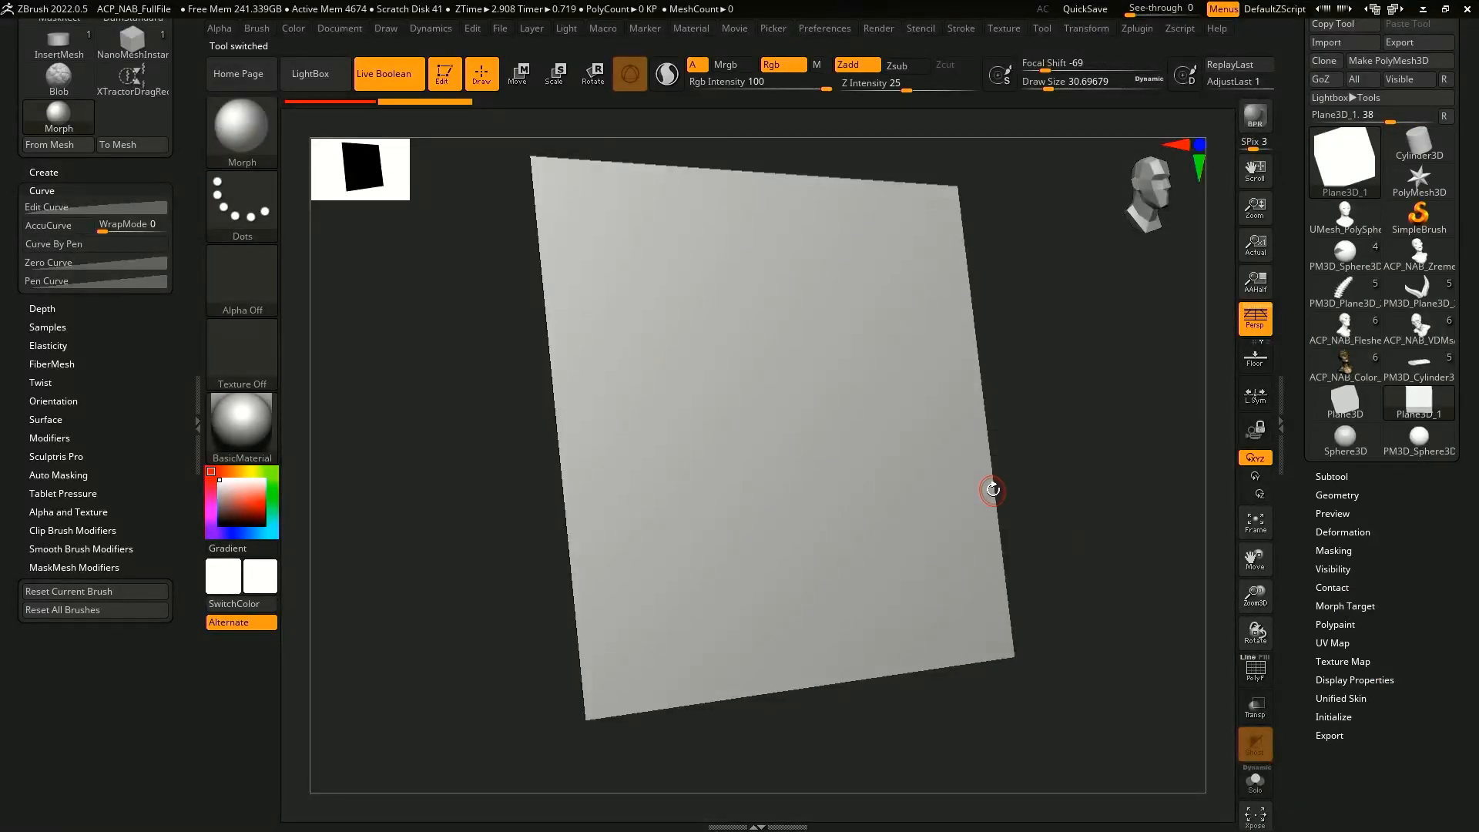
- Select the Chisel3D brush with its Mouth01 shape and convert the plane into a PolyMesh3D
key("b")
key("c")
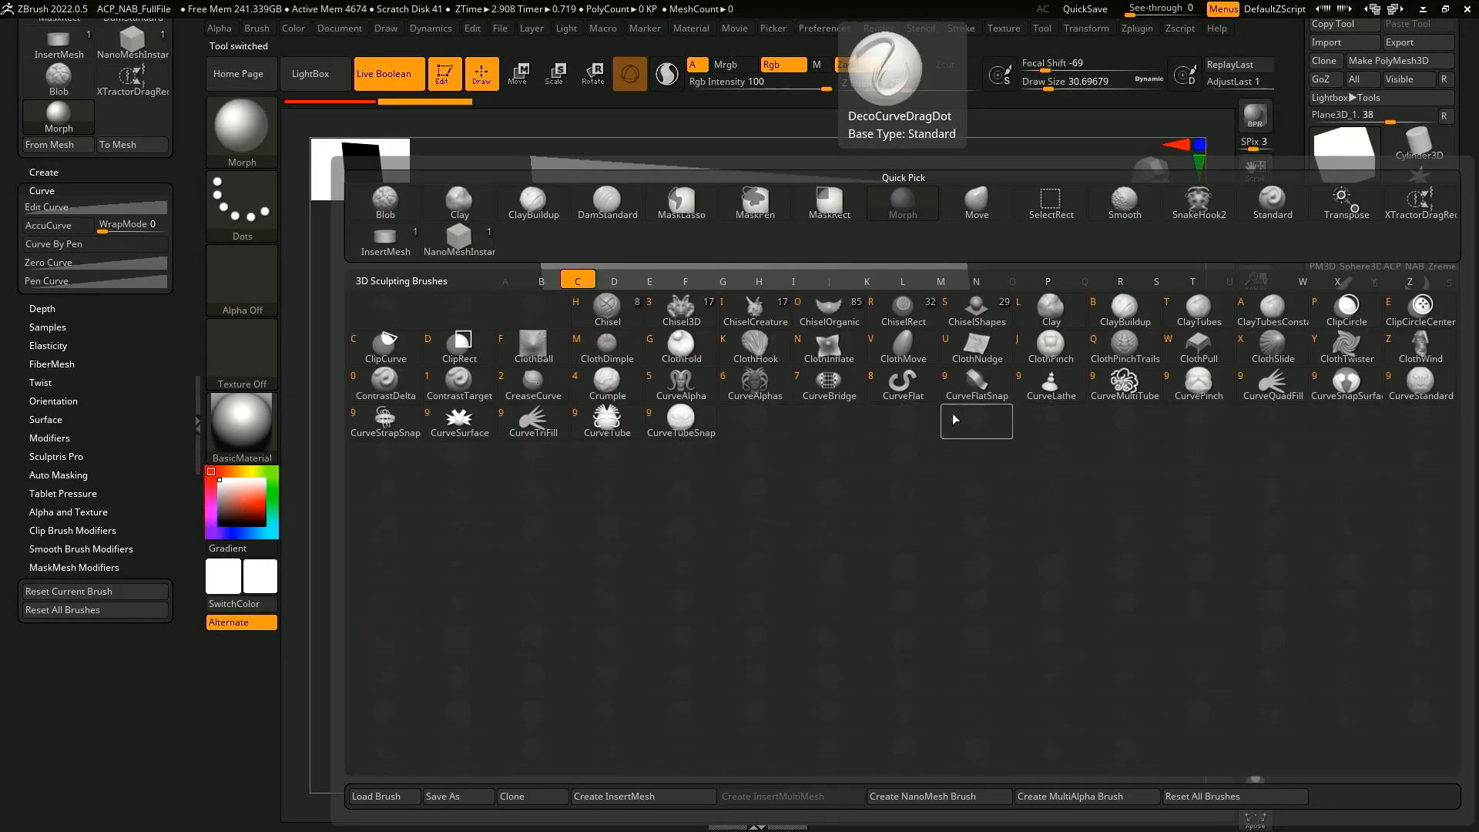
left_click(681, 307)
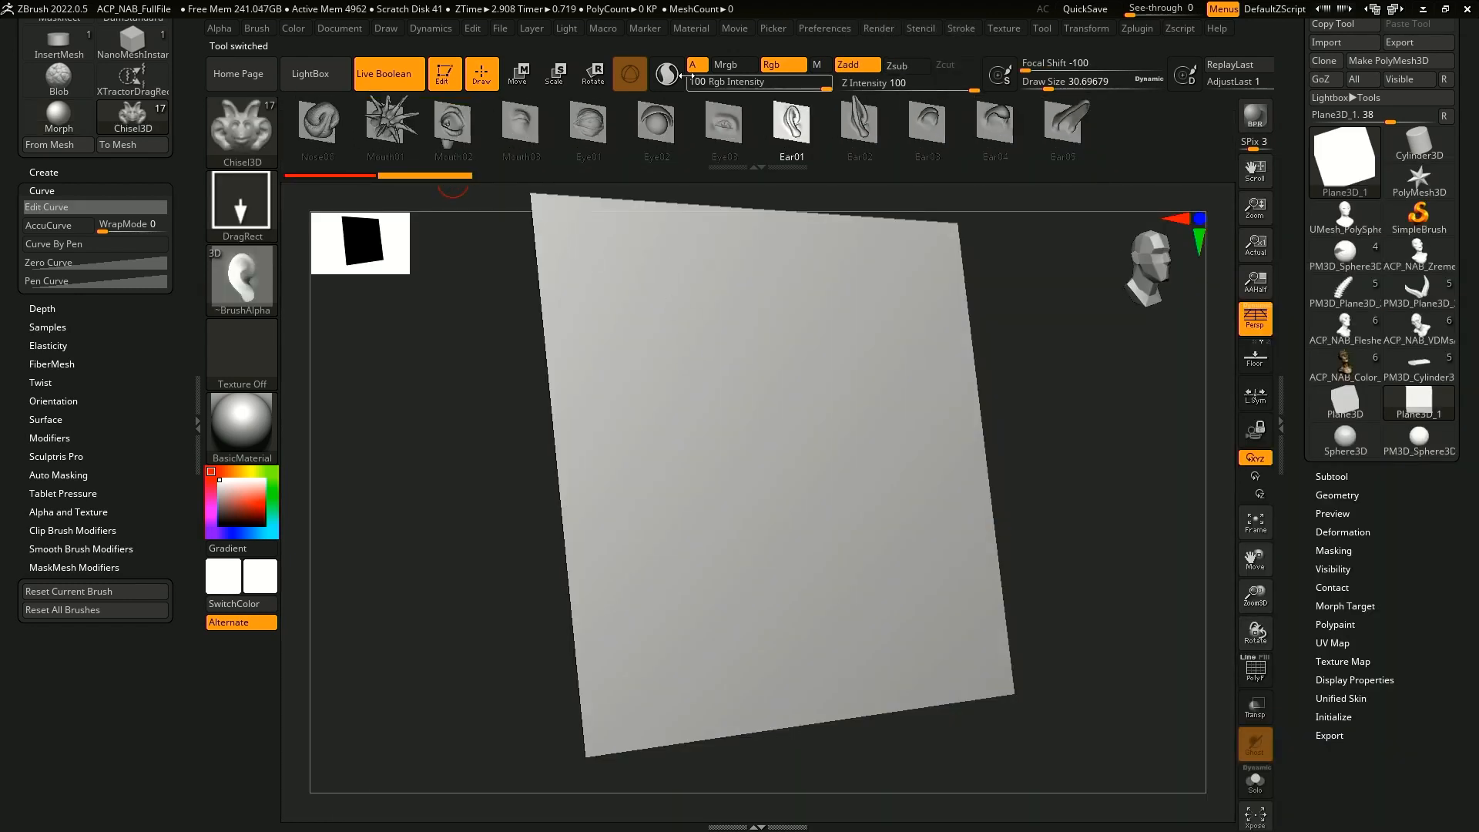
left_click(382, 129)
mouse_move(897, 373)
left_mouse_down()
mouse_move(852, 327)
mouse_move(898, 347)
left_mouse_up()
left_click(1437, 62)
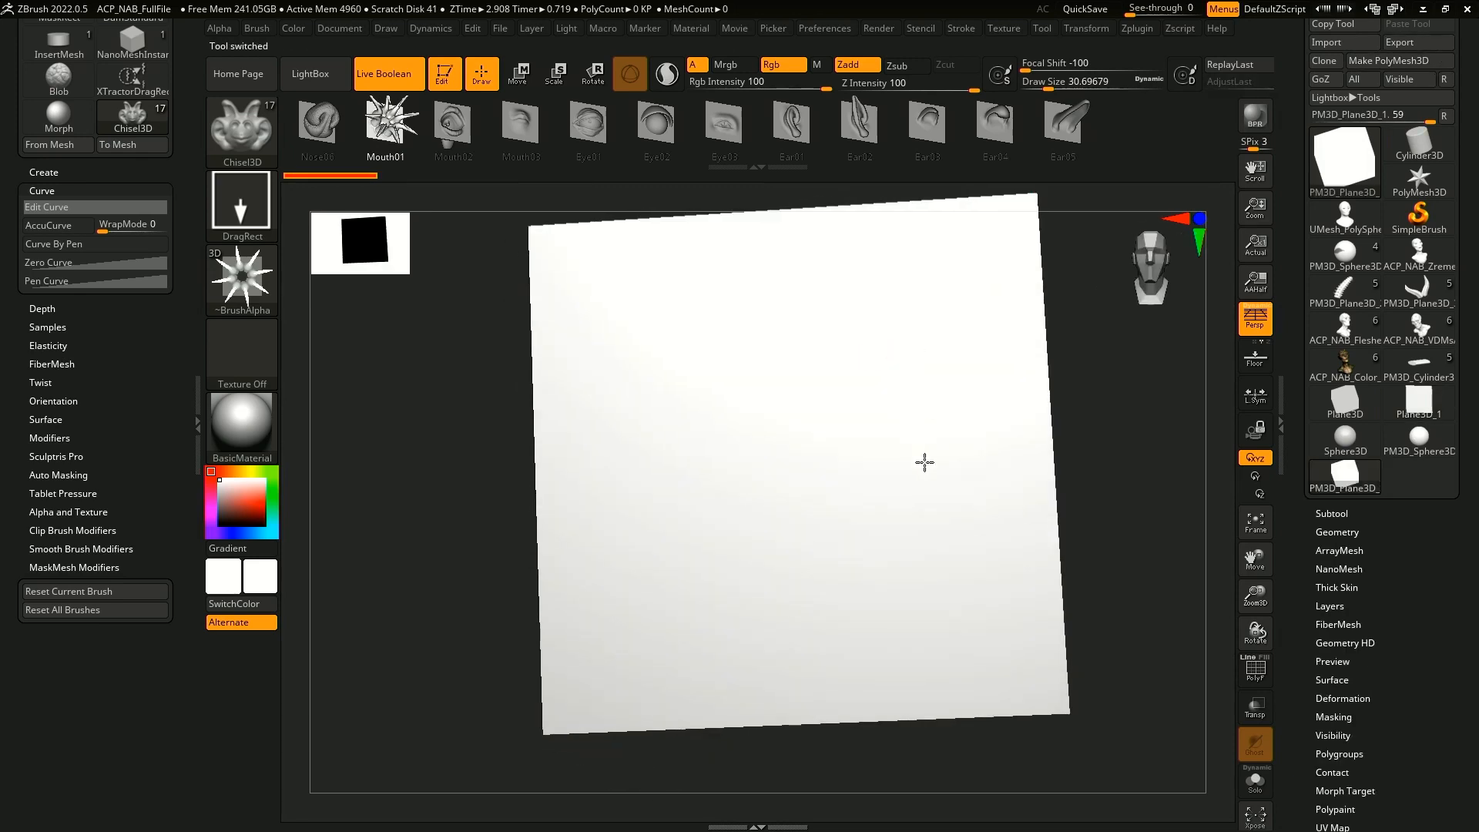
- Switch to the PM3D_Sphere3D tool, stamp the Mouth01 tentacle shape on the sphere and inspect it from several angles
left_click(1419, 441)
left_click_drag(1066, 552, 998, 544)
left_click_drag(945, 433, 999, 595)
right_click_drag(998, 594, 608, 671)
right_click_drag(737, 659, 779, 532)
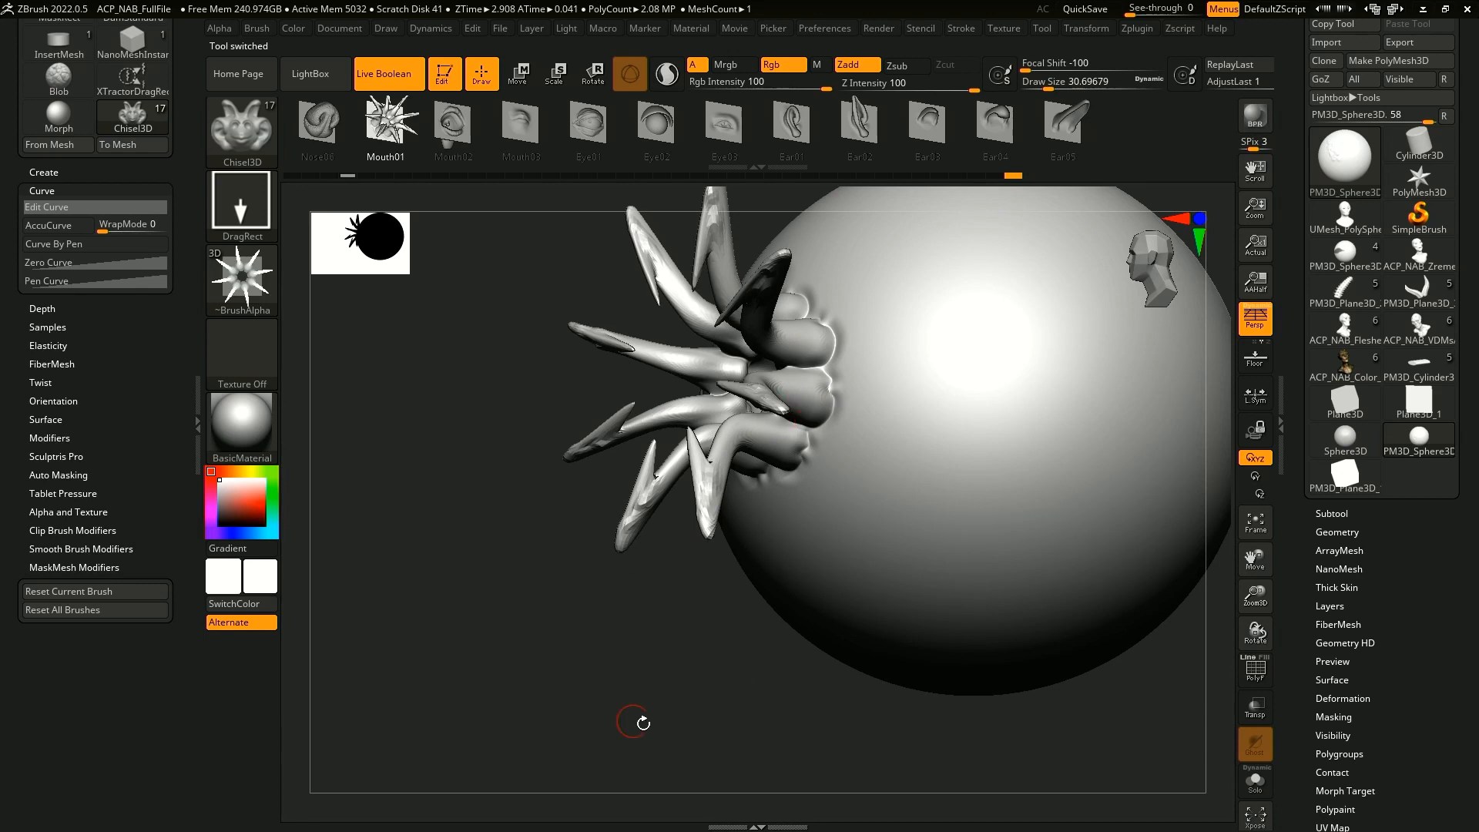
key("f")
right_click_drag(991, 696, 908, 621)
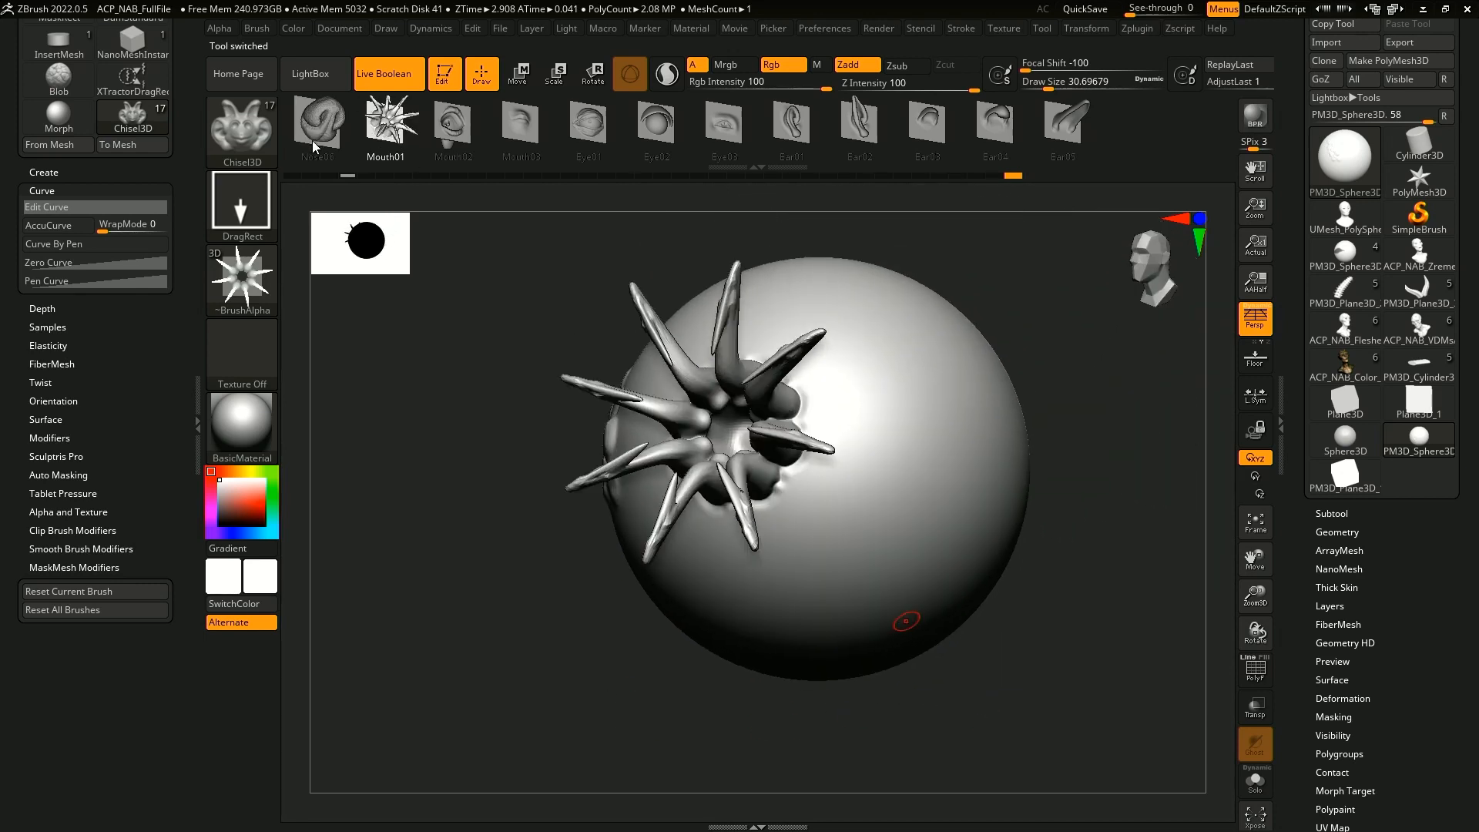
- Stamp the Nose06 shape on the sphere beside the tentacles, inspect it and undo both stamps
left_click(313, 144)
left_click_drag(816, 387, 916, 493)
mouse_move(917, 493)
right_mouse_down()
mouse_move(1050, 683)
mouse_move(1036, 643)
right_mouse_up()
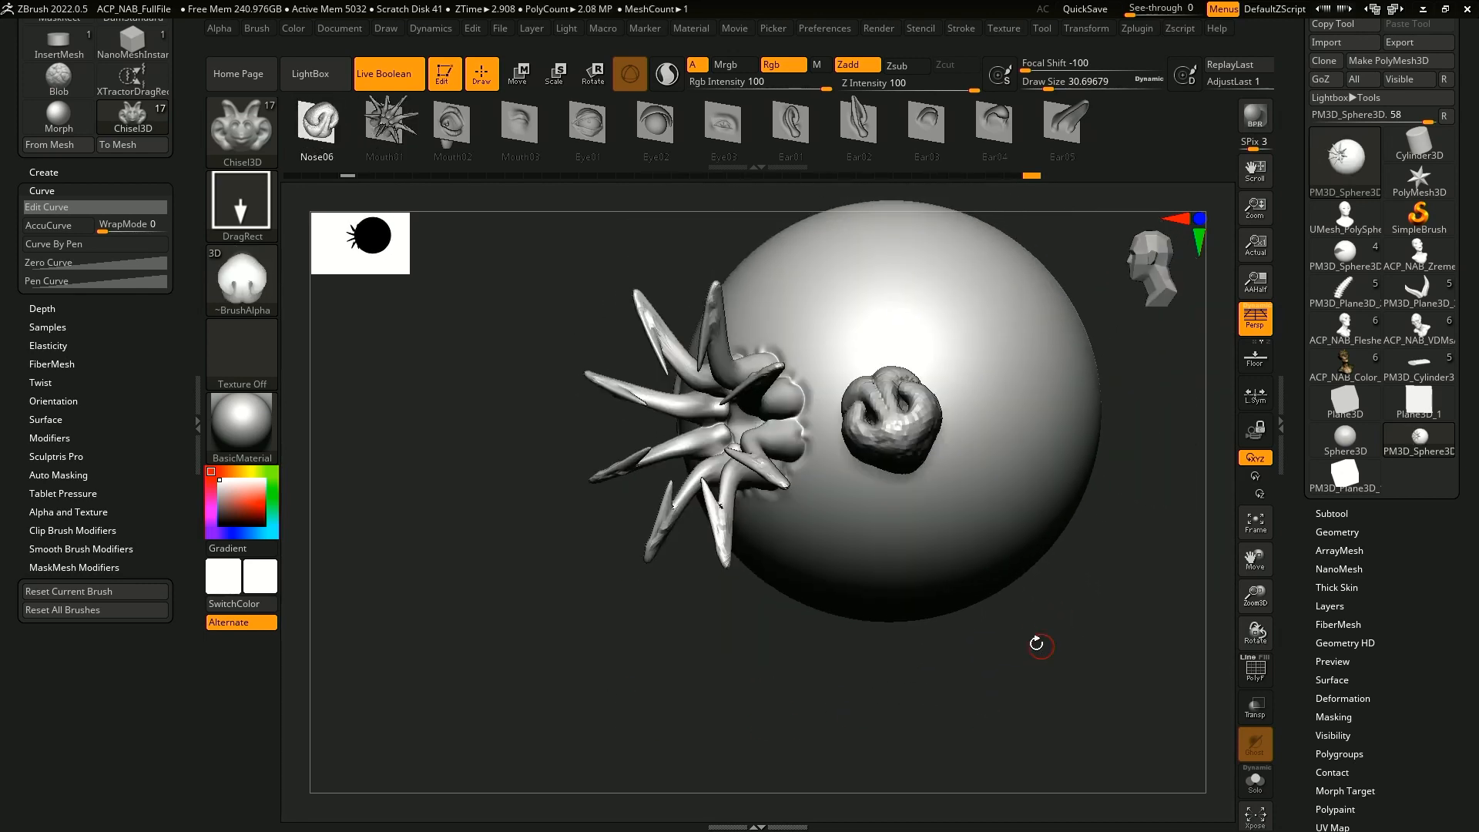
key("ctrl+z")
key("ctrl+z")
- Stamp the Chisel3D brush's Ear02 shape on the sphere, inspect it and undo the stamp
left_click(863, 130)
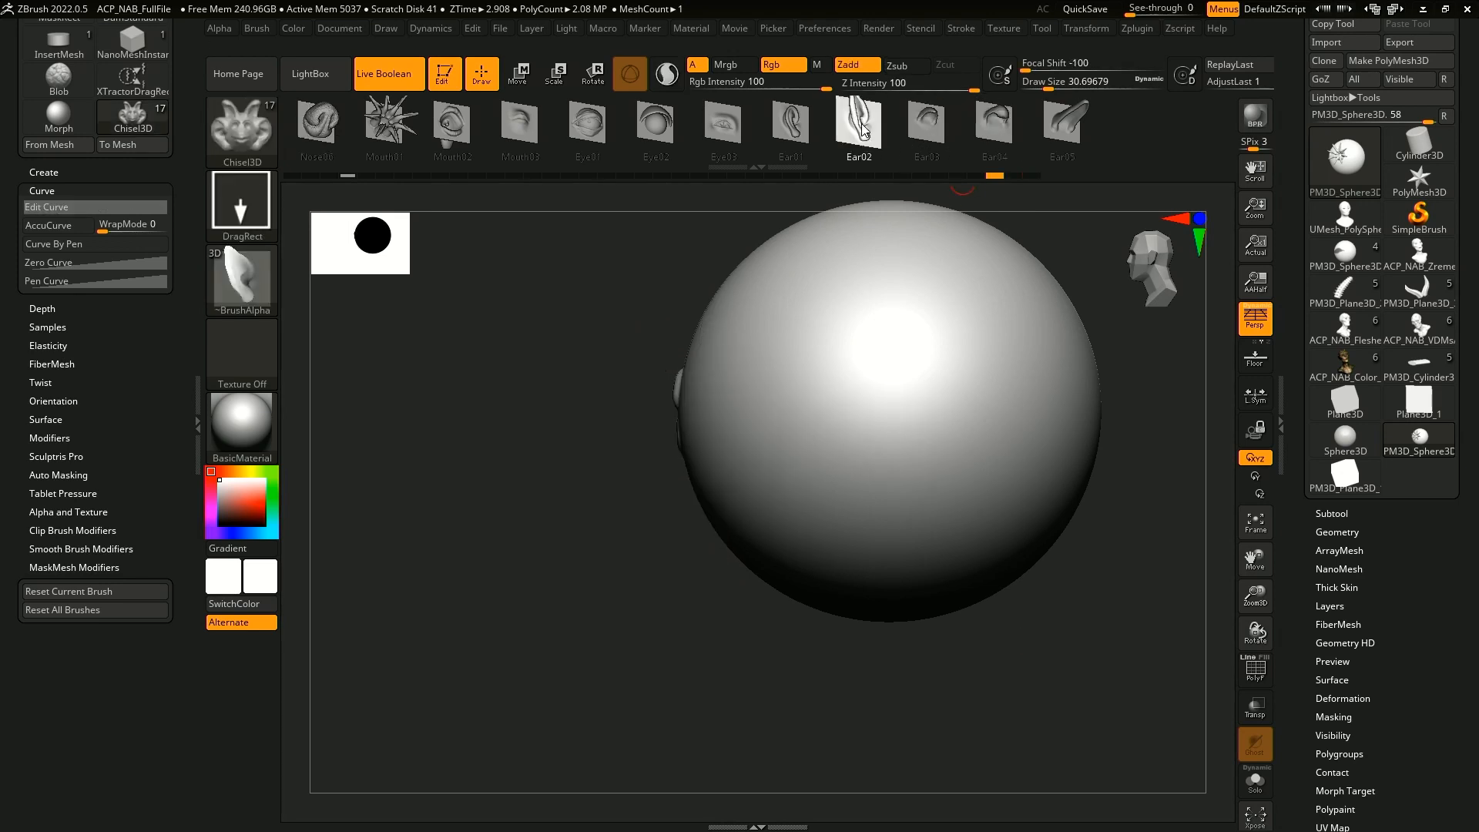
left_click_drag(878, 339, 955, 431)
right_click_drag(1029, 637, 861, 481)
left_click_drag(866, 483, 924, 615)
key("ctrl+z")
- Stamp a larger Ear02 shape on the sphere's side, inspect it from several angles and remove it again
left_click_drag(811, 482, 800, 316)
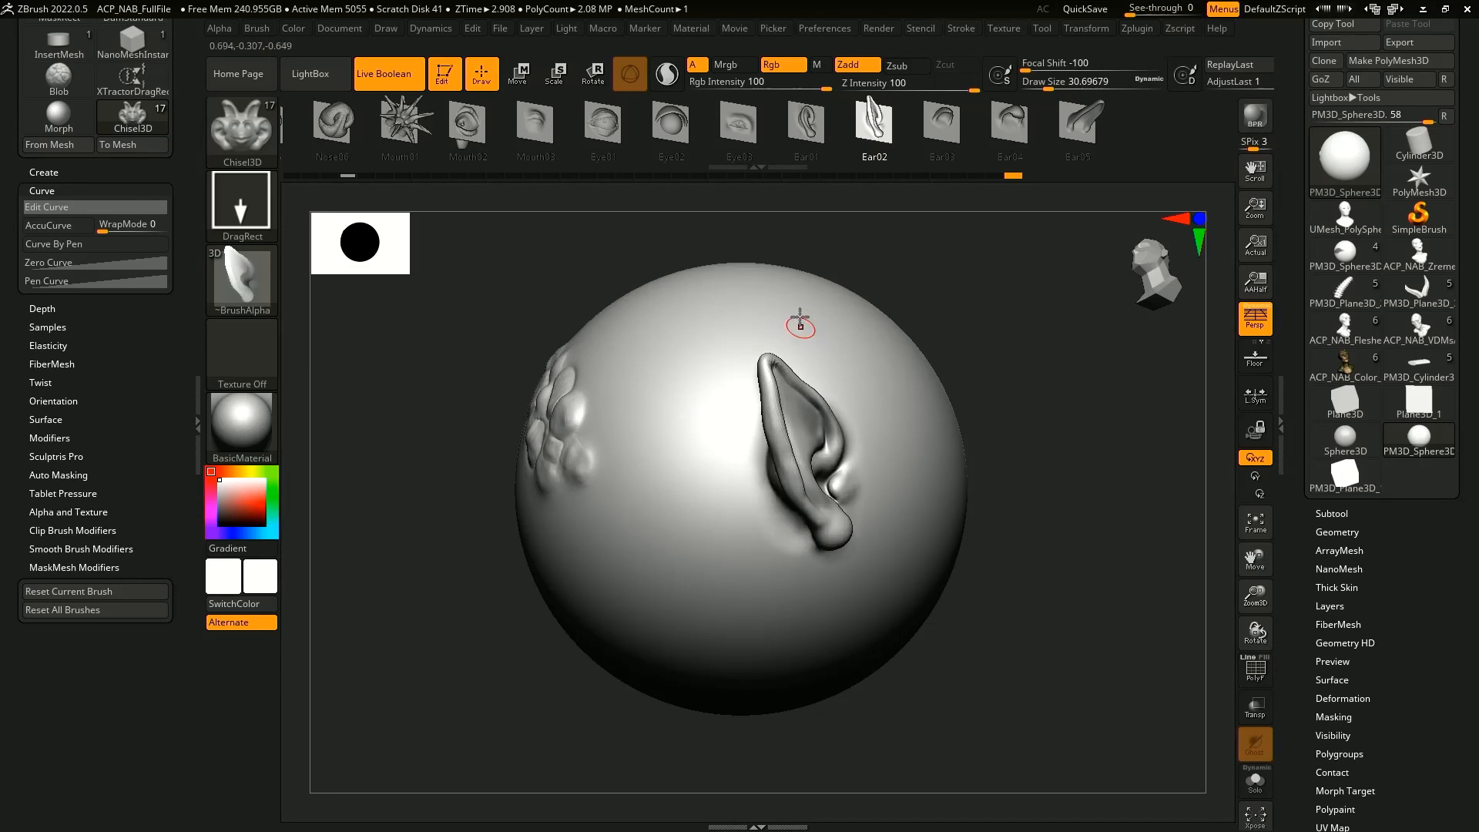
right_click_drag(800, 317, 977, 482)
right_click_drag(1066, 657, 1007, 670)
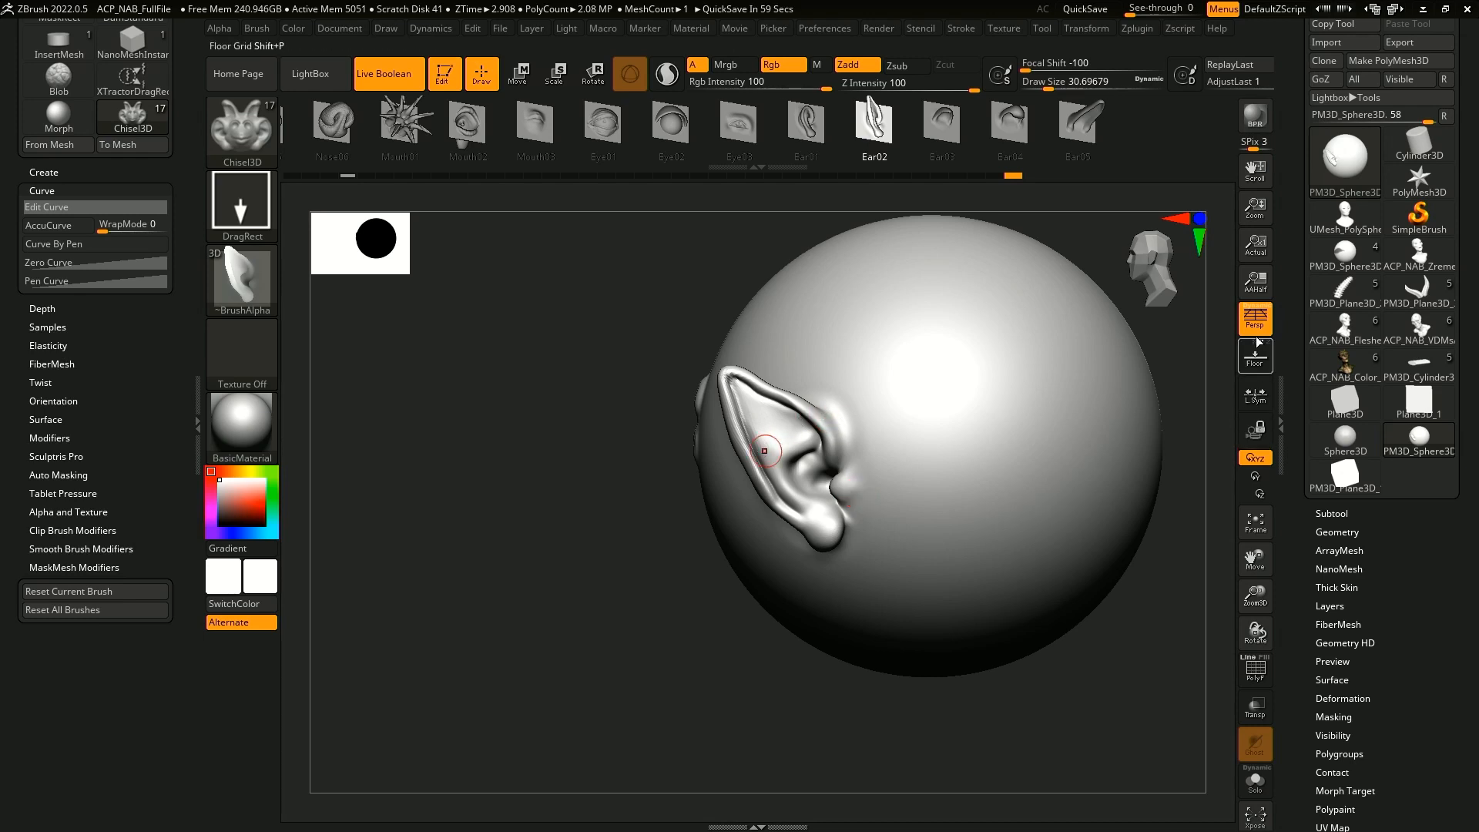
left_click_drag(1228, 329, 1138, 640)
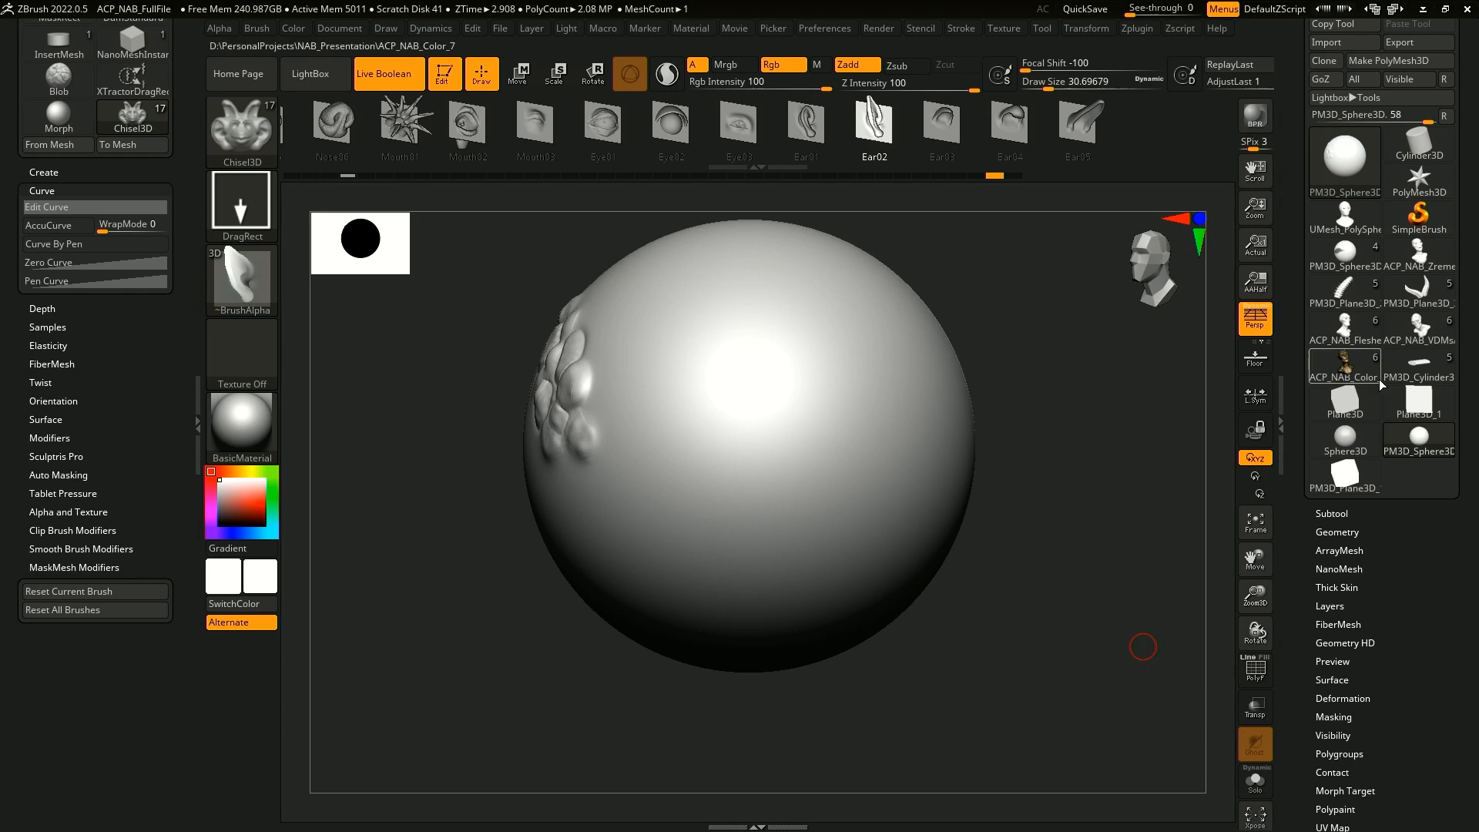
- Return to the Plane3D_1 tool, convert it into a PolyMesh3D and show its geometry settings and polyframe
left_click(1415, 402)
left_click_drag(1089, 538, 1043, 515)
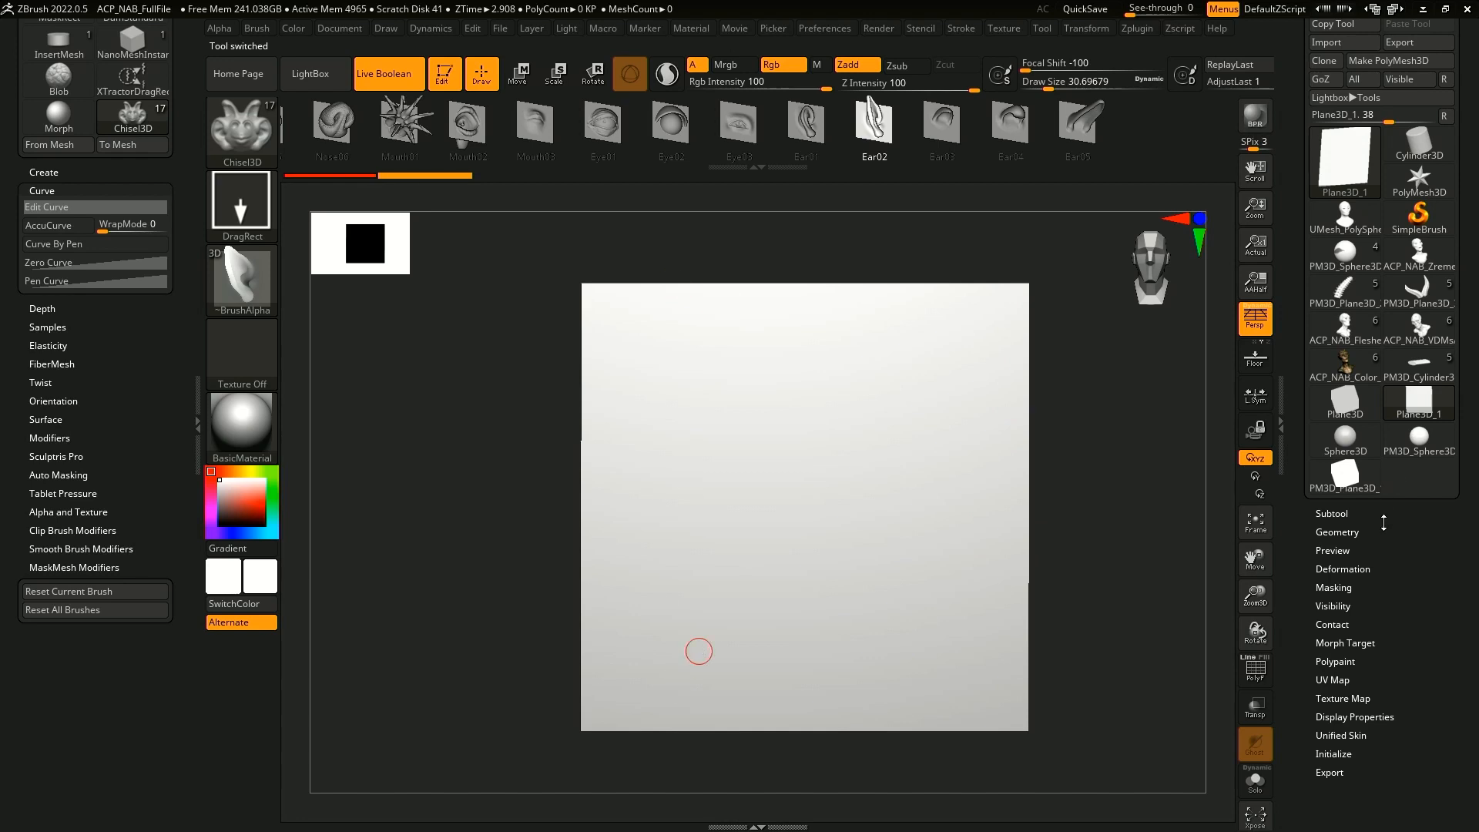
left_click(1408, 61)
left_click(1344, 531)
left_click(1255, 668)
left_click_drag(1137, 625, 1158, 512)
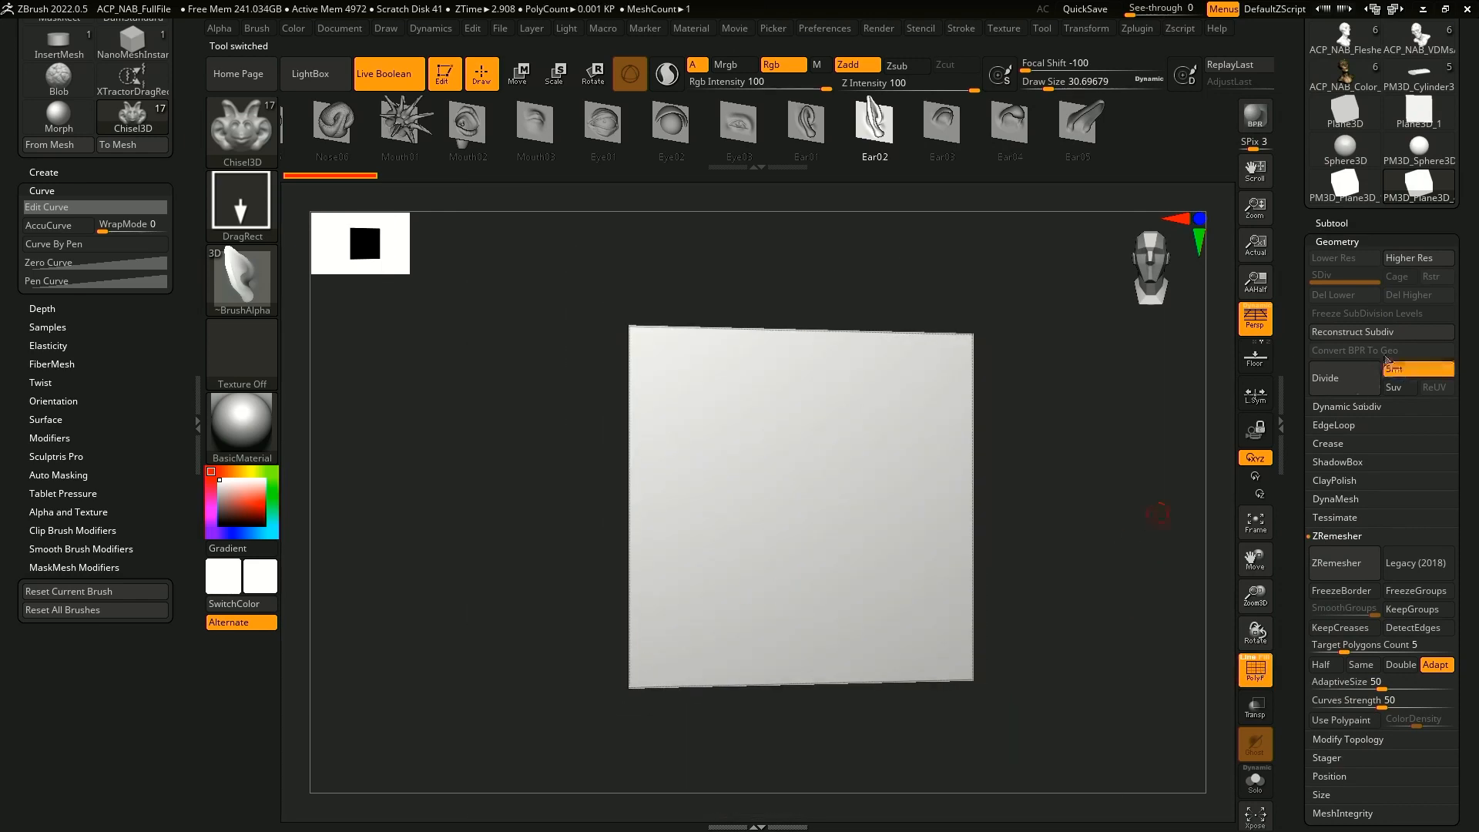
- Try dividing the plane to subdivision level 3 with Smt on and undo the divisions
left_click(1348, 382)
left_click(1348, 382)
left_click_drag(1025, 501, 996, 480)
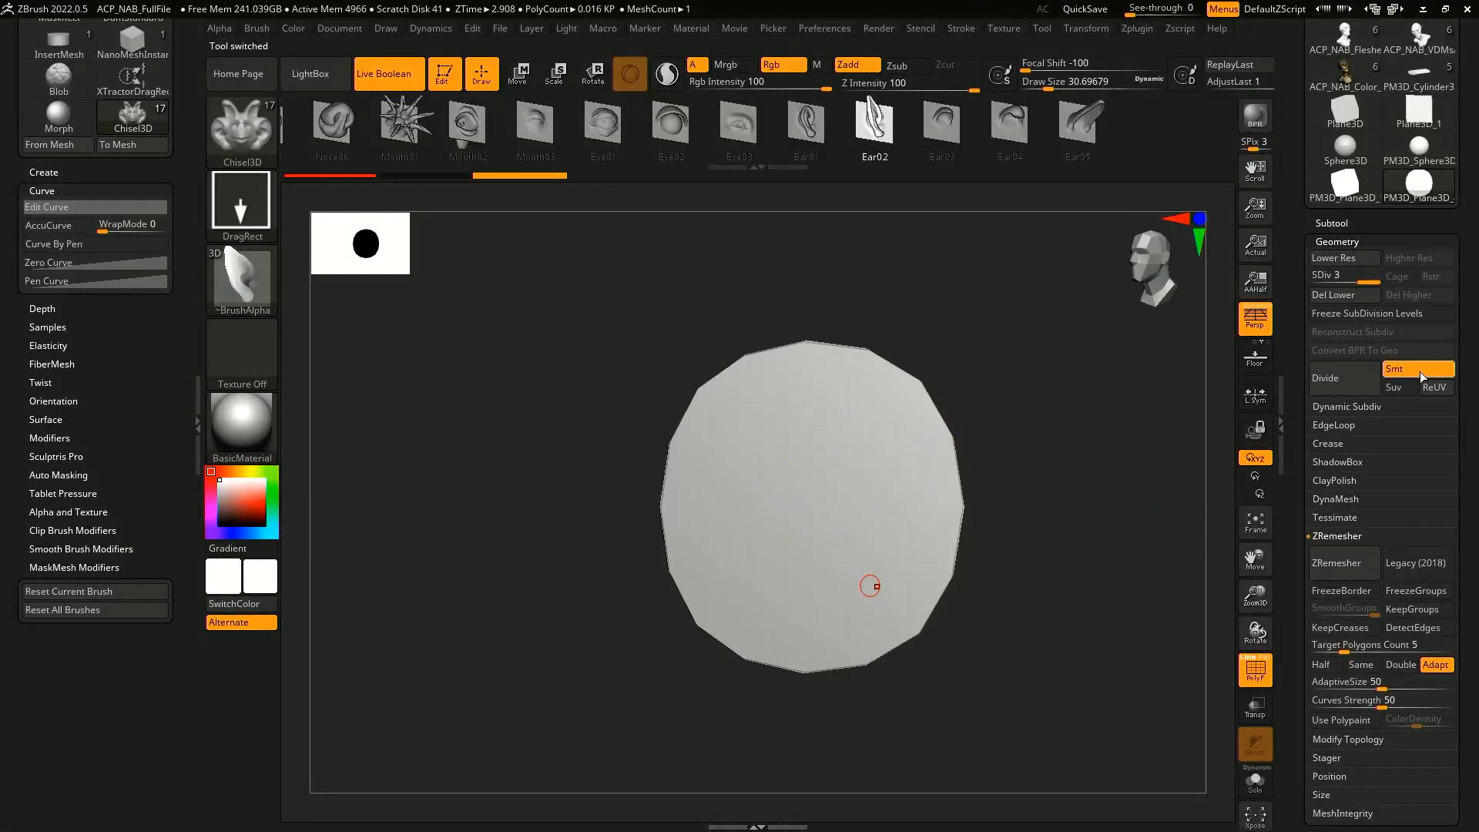
key("shift+d")
key("shift+d")
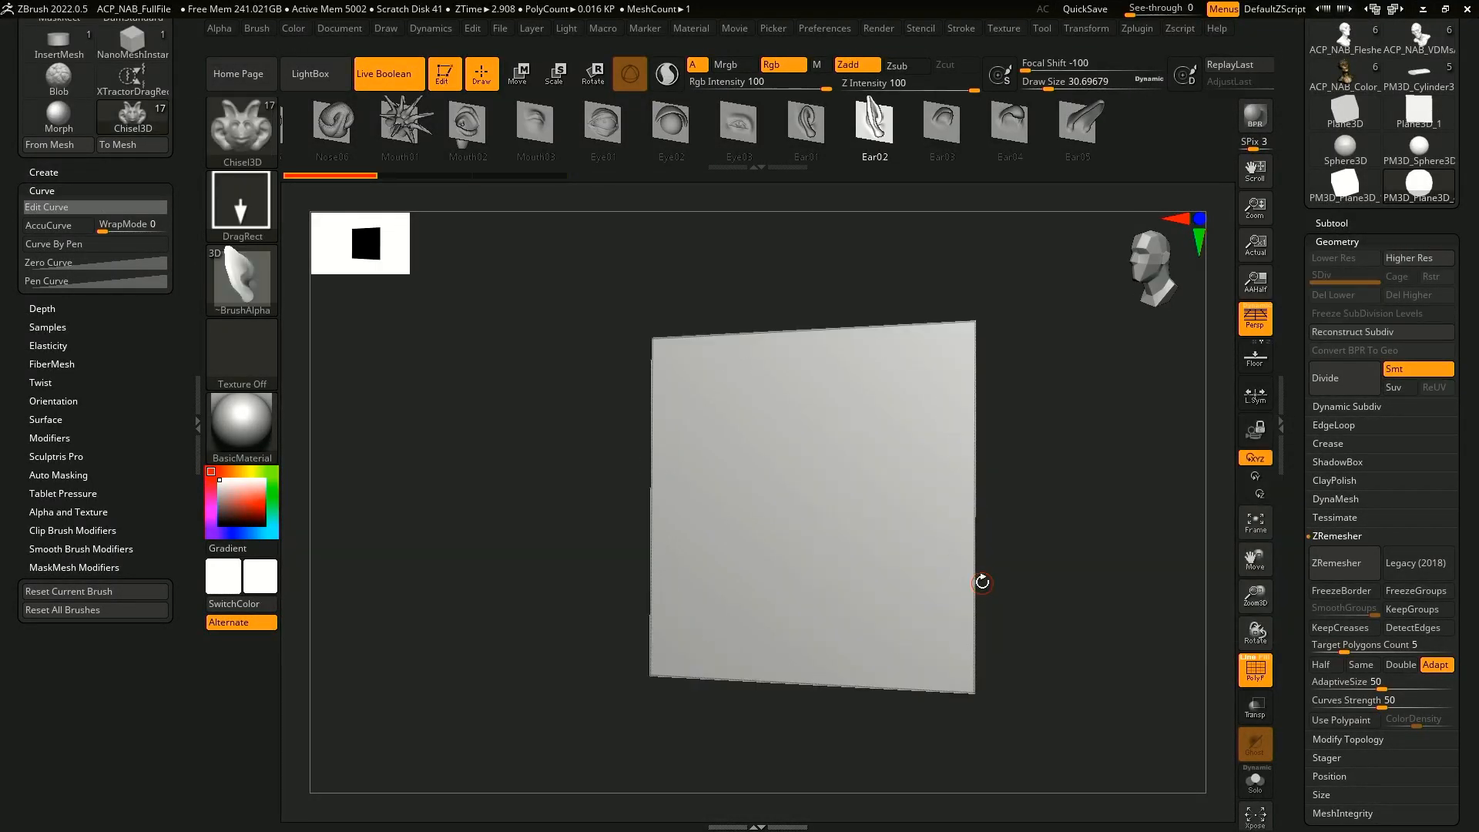
- Turn off Smt and divide the plane past subdivision level 5 with its square corners preserved
left_click(1417, 369)
left_click(1347, 382)
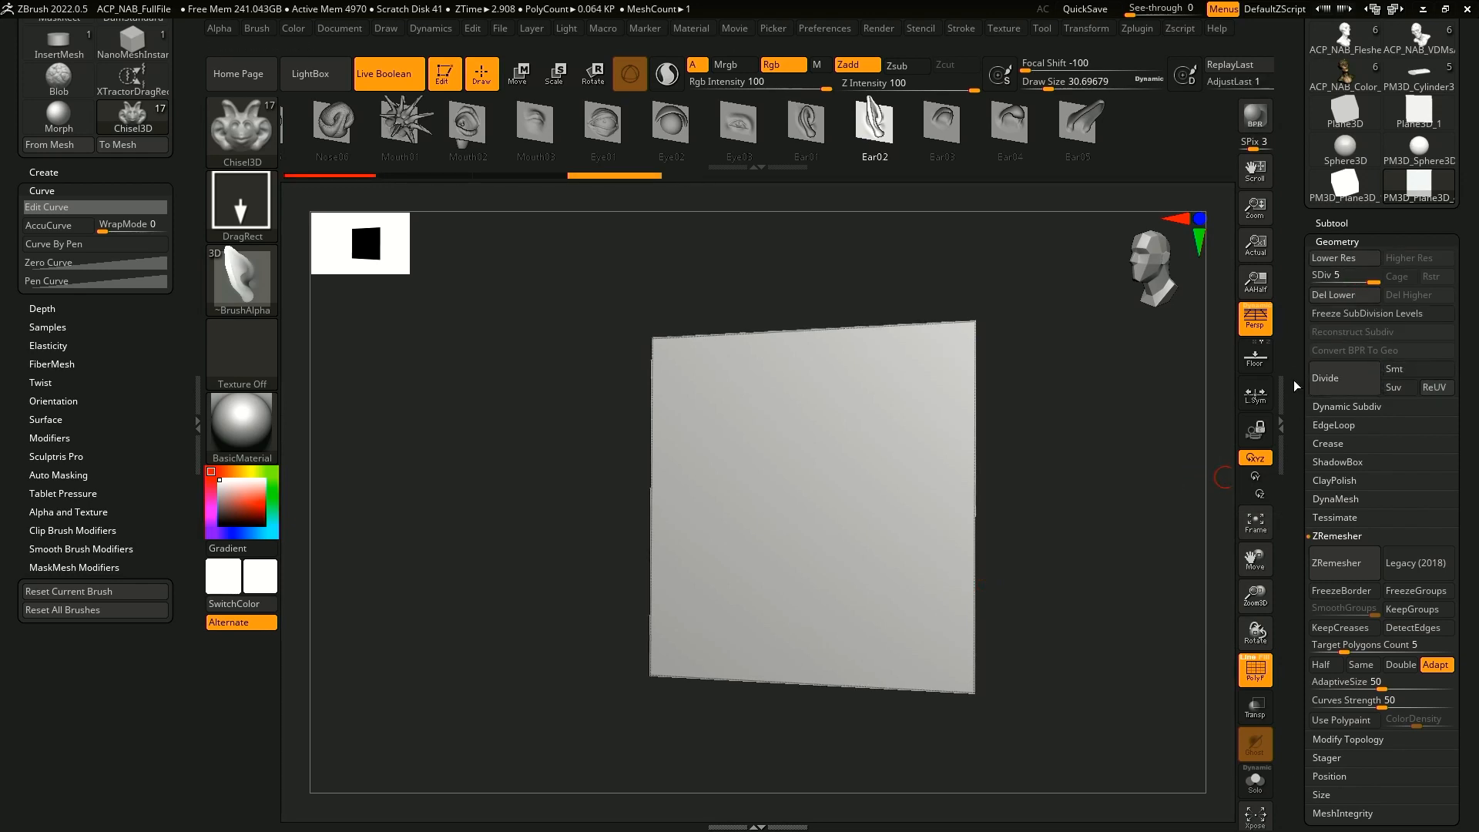
left_click(1360, 382)
- Try stamping the Ear02 shape on the subdivided plane and undo it
left_click_drag(1130, 534, 1163, 528)
mouse_move(865, 495)
left_mouse_down()
mouse_move(939, 542)
mouse_move(969, 484)
mouse_move(980, 620)
mouse_move(1080, 614)
mouse_move(1039, 602)
mouse_move(1089, 580)
left_mouse_up()
key("ctrl+z")
- Divide the plane up to subdivision level 10 and leave its surface flat
left_click(1355, 384)
left_click(1355, 384)
left_click(1357, 383)
left_click(1357, 384)
key("ctrl+z")
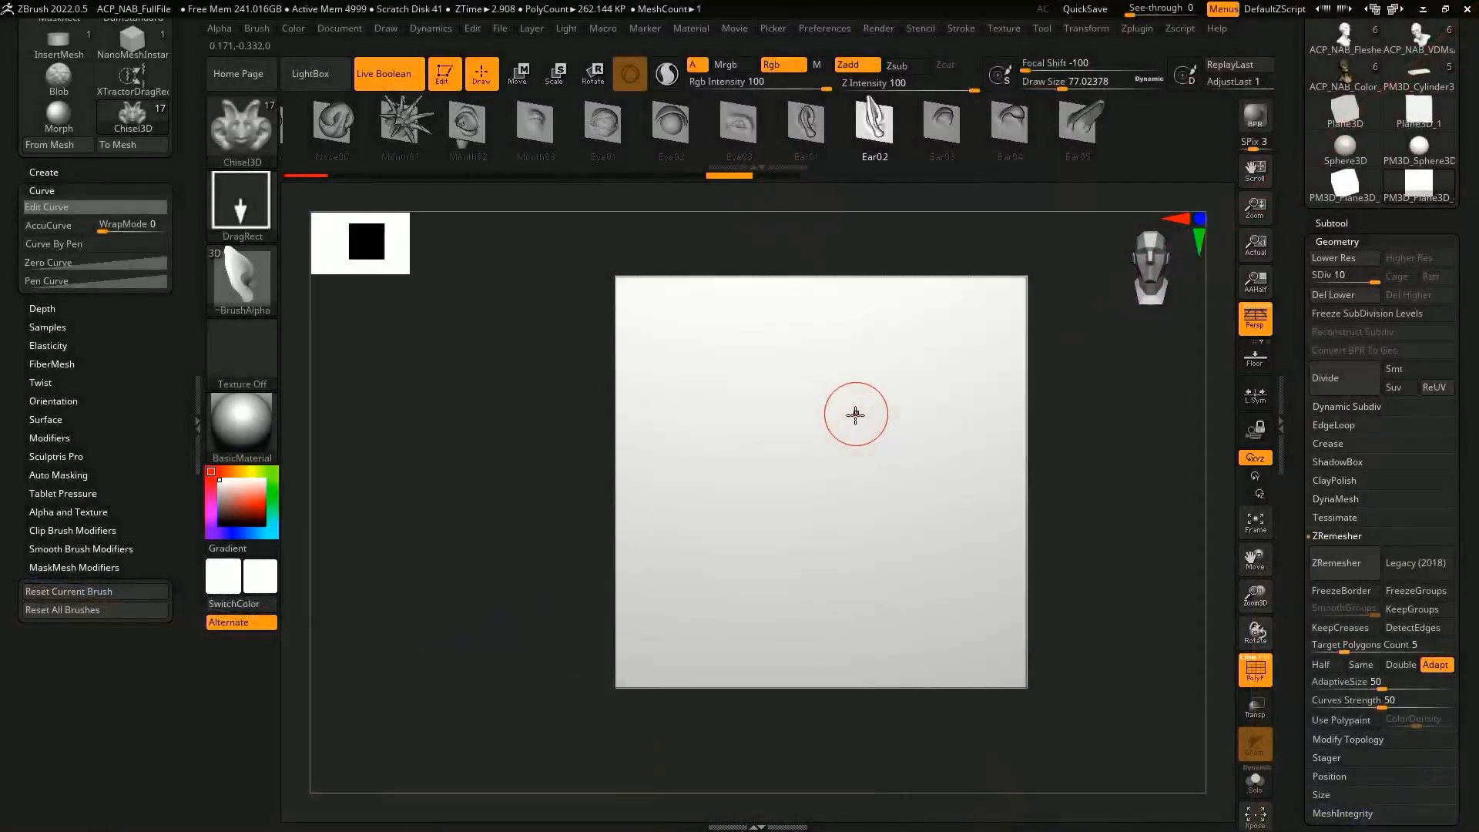
- Set the masking brush to MaskPen and paint a round mask in the plane's center at a draw size of about 120
mouse_move(832, 448)
left_mouse_down("ctrl")
mouse_move(833, 463)
mouse_move(848, 452)
left_mouse_up("ctrl")
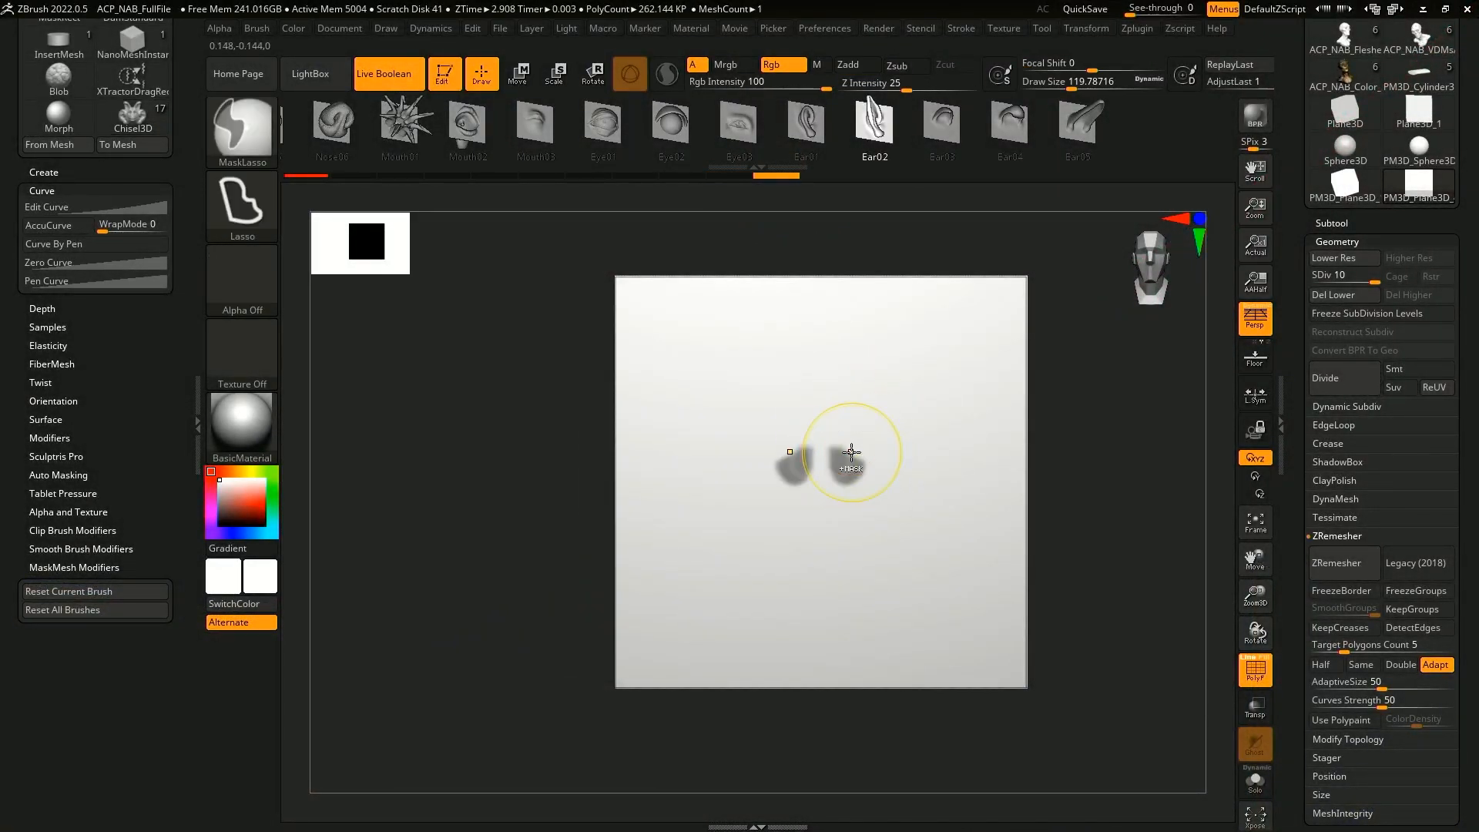
left_click(250, 135, "ctrl")
left_click(410, 143)
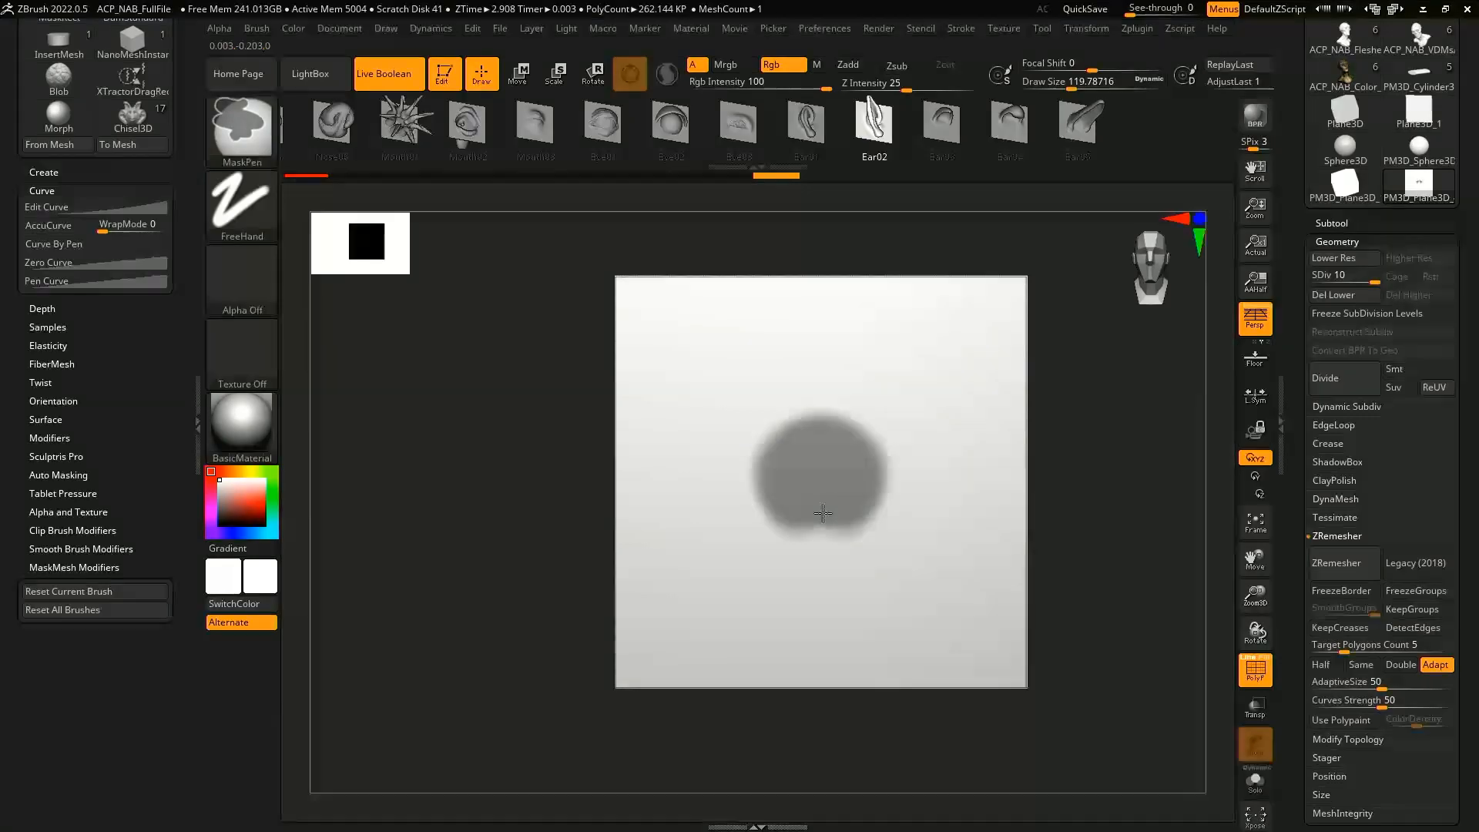
mouse_move(854, 511)
left_mouse_down("ctrl")
mouse_move(841, 515)
mouse_move(852, 454)
mouse_move(846, 497)
mouse_move(832, 442)
mouse_move(799, 472)
mouse_move(846, 478)
left_mouse_up("ctrl")
key("ctrl+z")
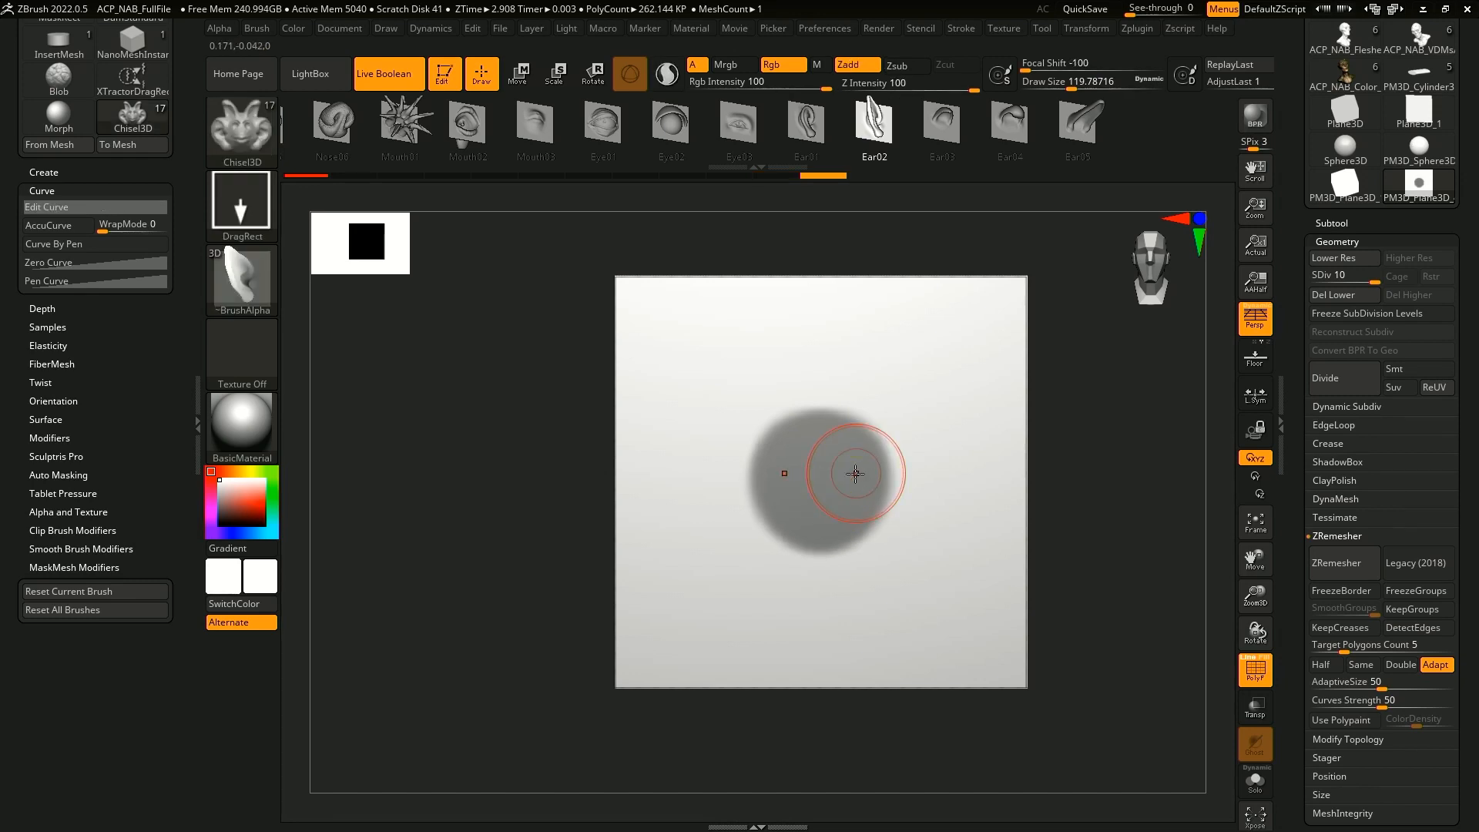
- Blur and sharpen the edge of the round mask on the plane
key("ctrl")
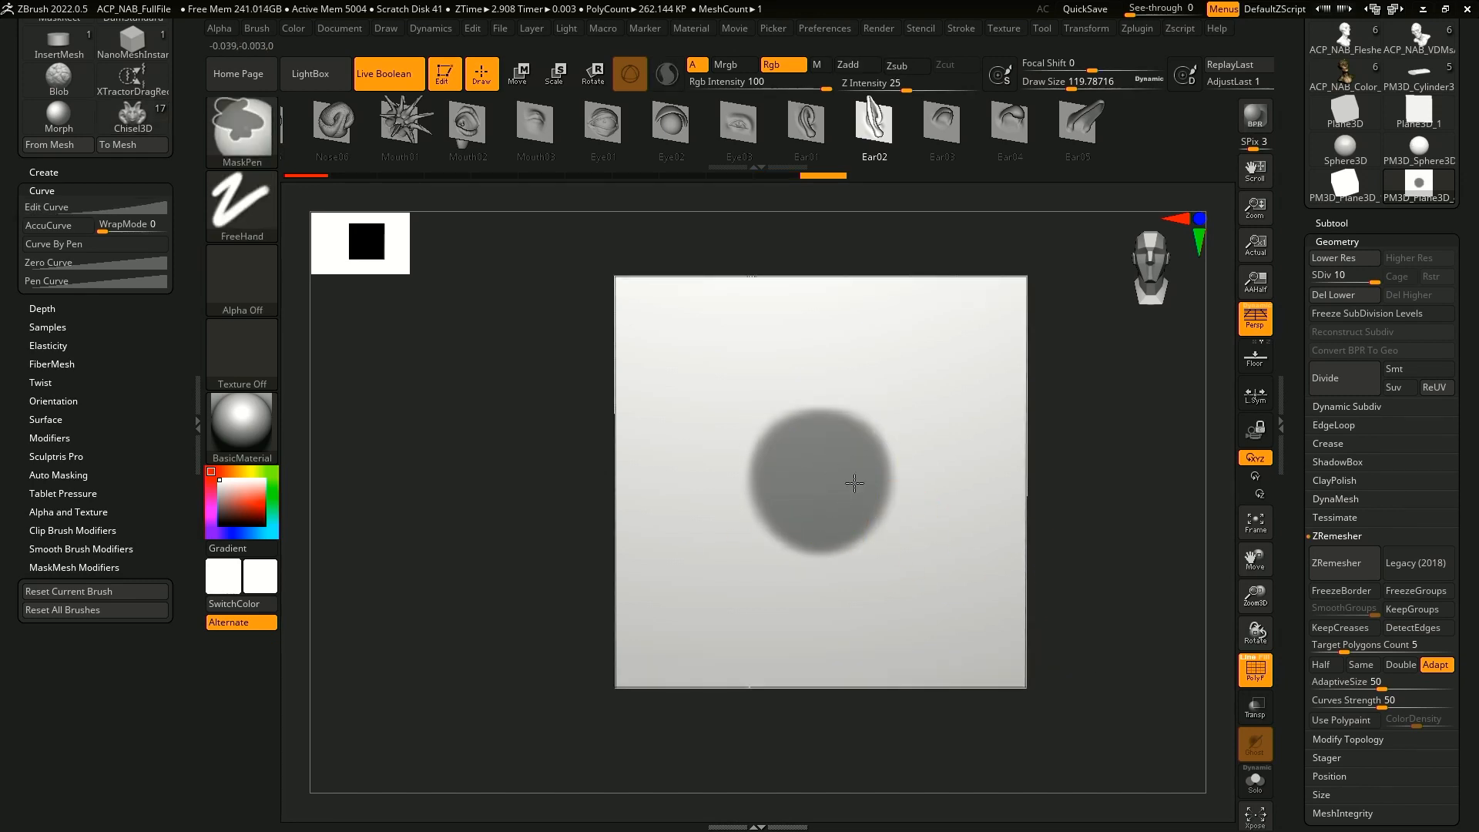
left_click(794, 514, "ctrl")
left_click(832, 504, "ctrl+alt")
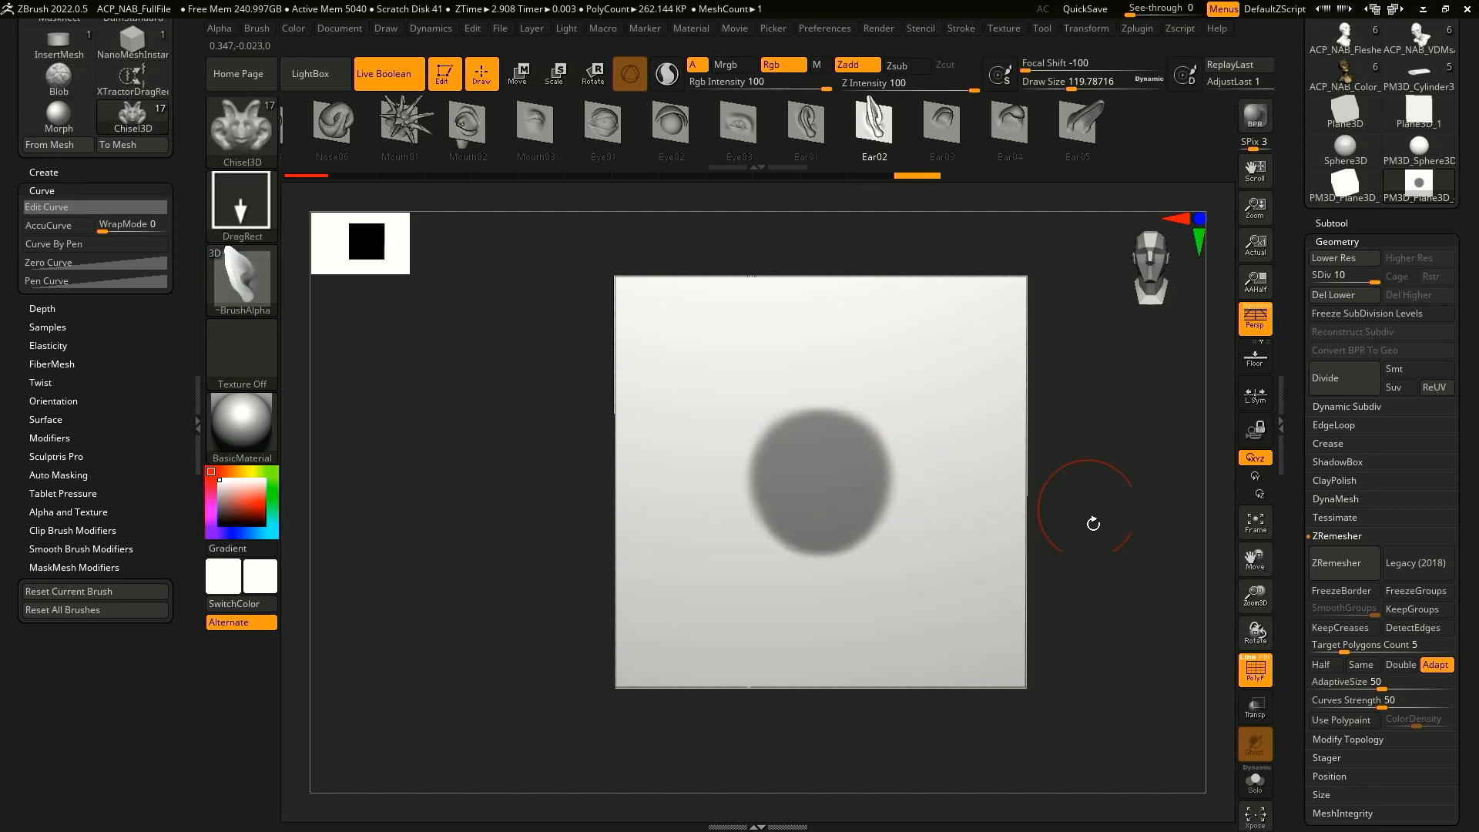
- Apply an Inflate deformation of 14 to the masked plane and inspect the disc from an angle
left_click_drag(1058, 594, 1067, 564, "alt")
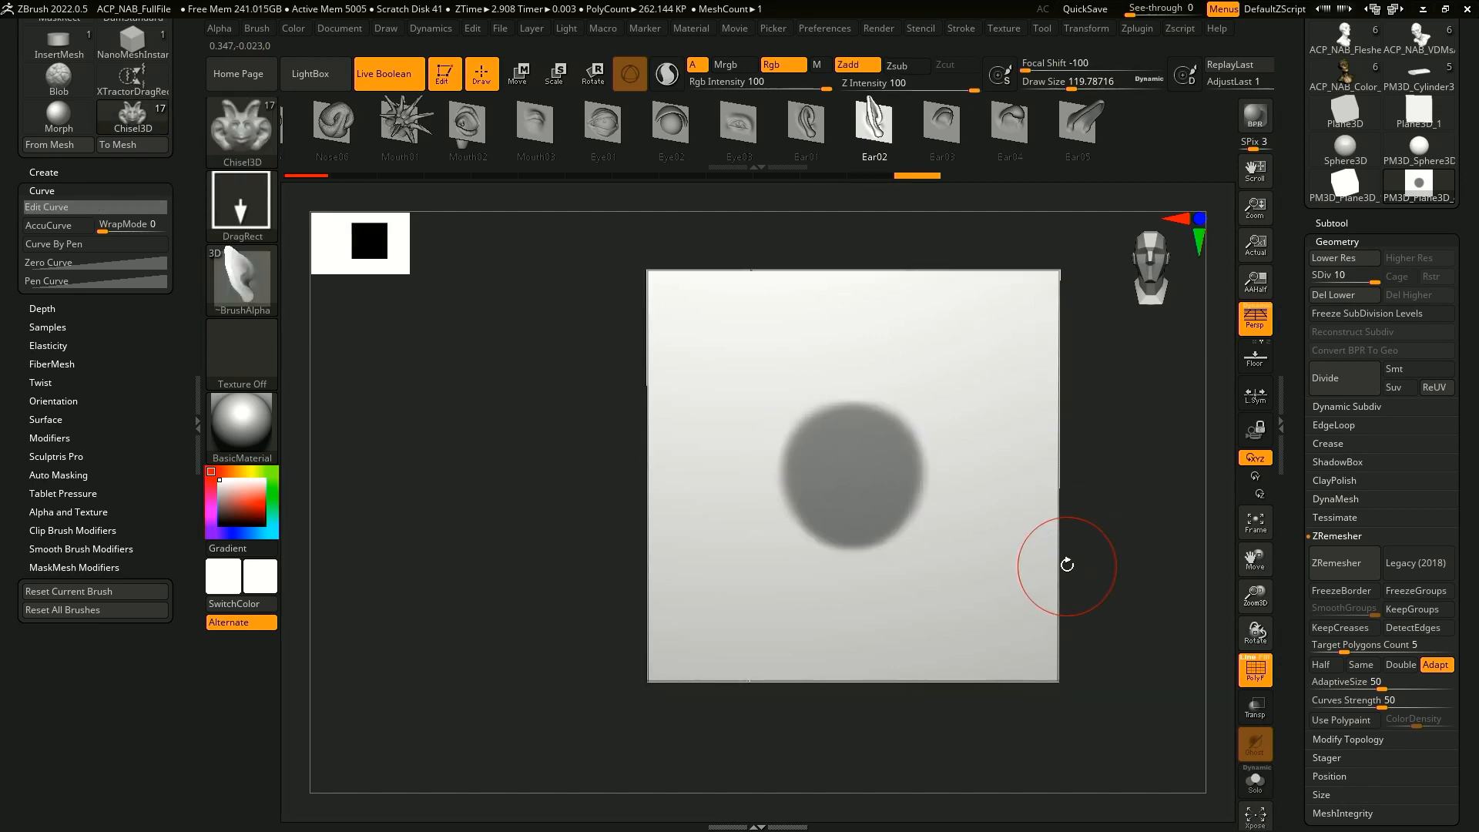
scroll(1365, 670, "down", 6)
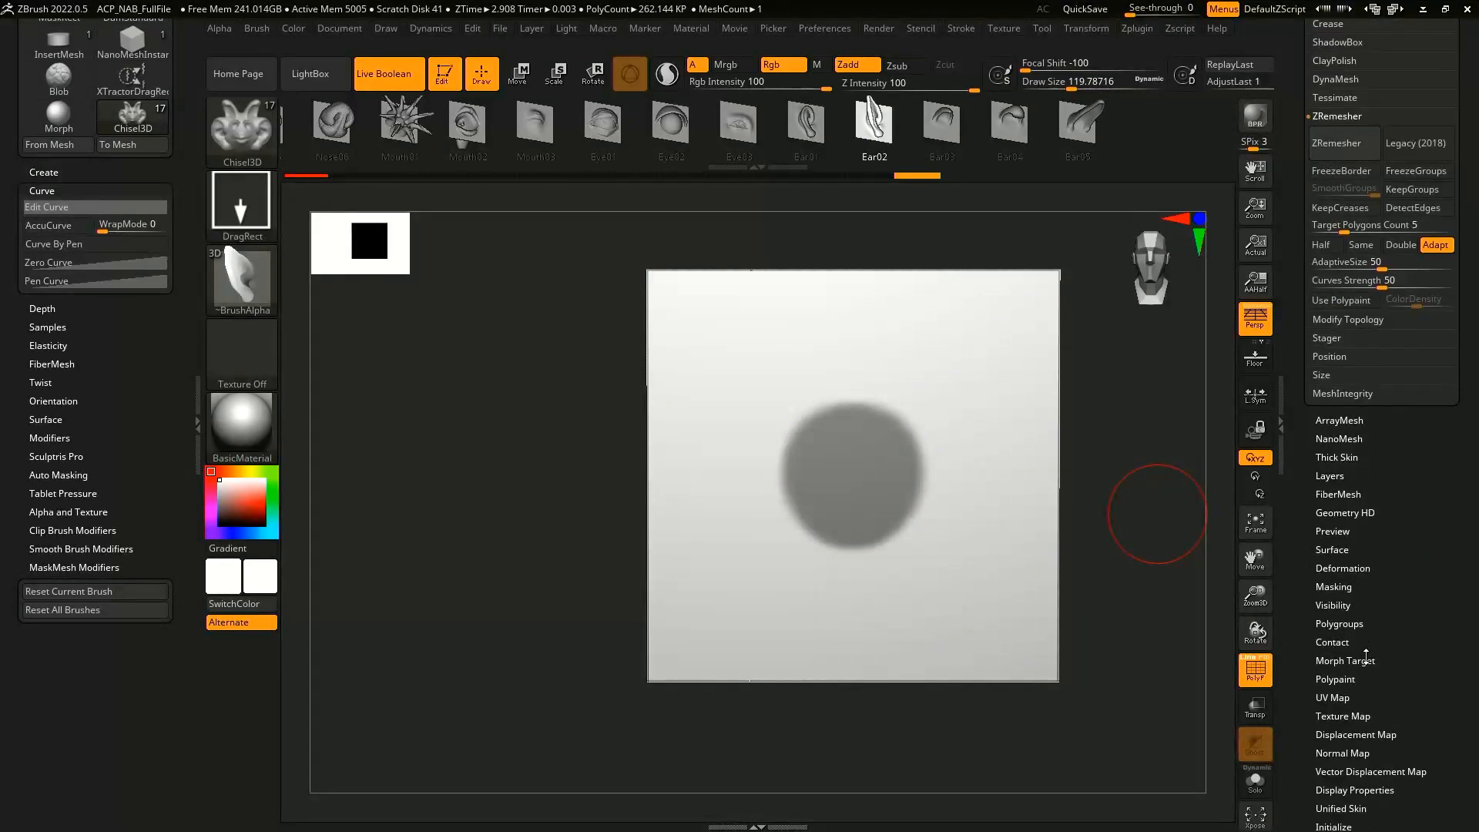
scroll(1368, 728, "down", 1)
left_click(1342, 491)
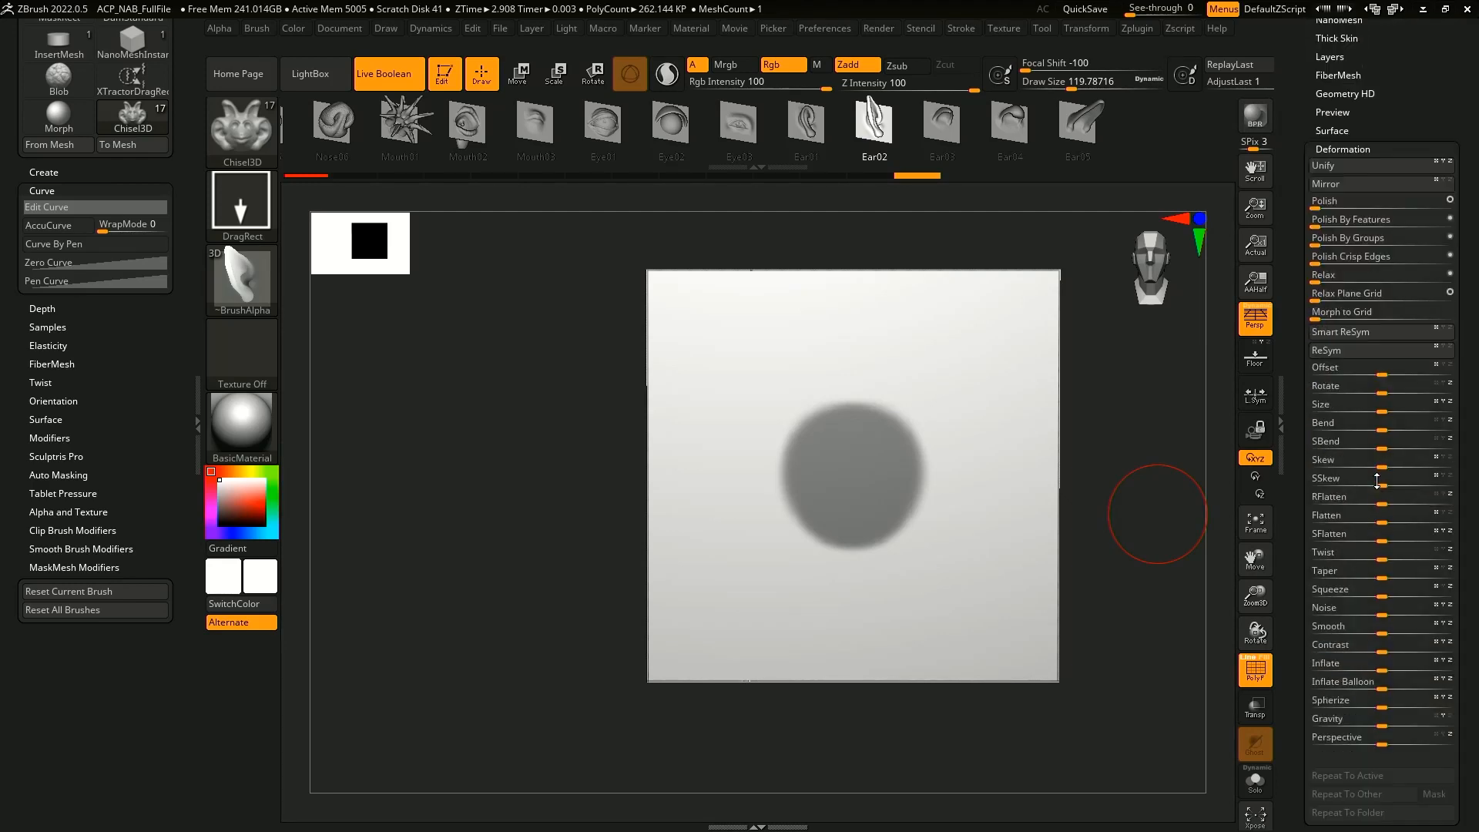
left_click_drag(1381, 684, 1389, 686)
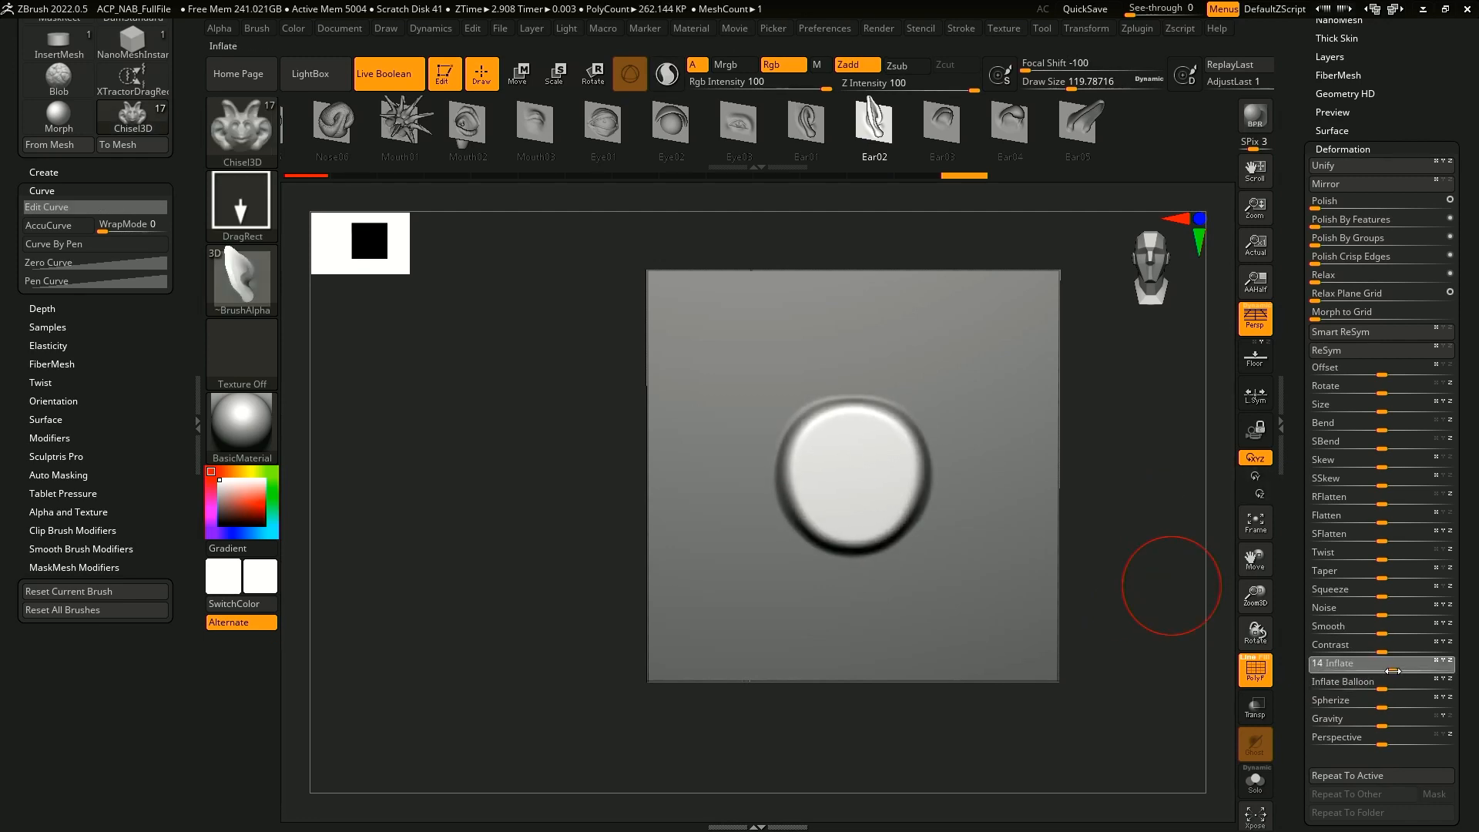
left_click_drag(1160, 680, 1189, 640)
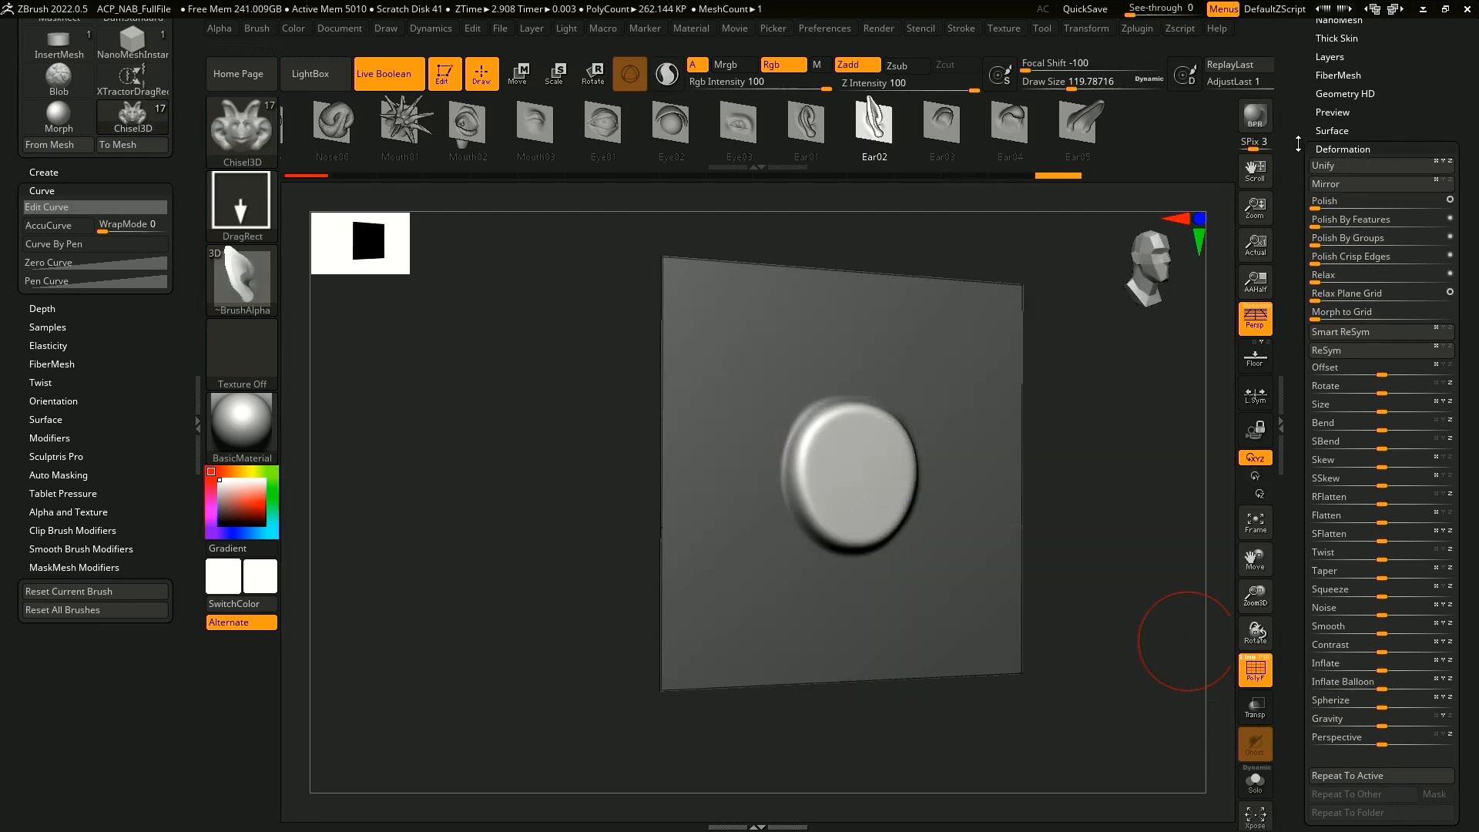
- Try a Gravity deformation of 100 on the plane and undo it
left_click_drag(1298, 144, 1298, 116)
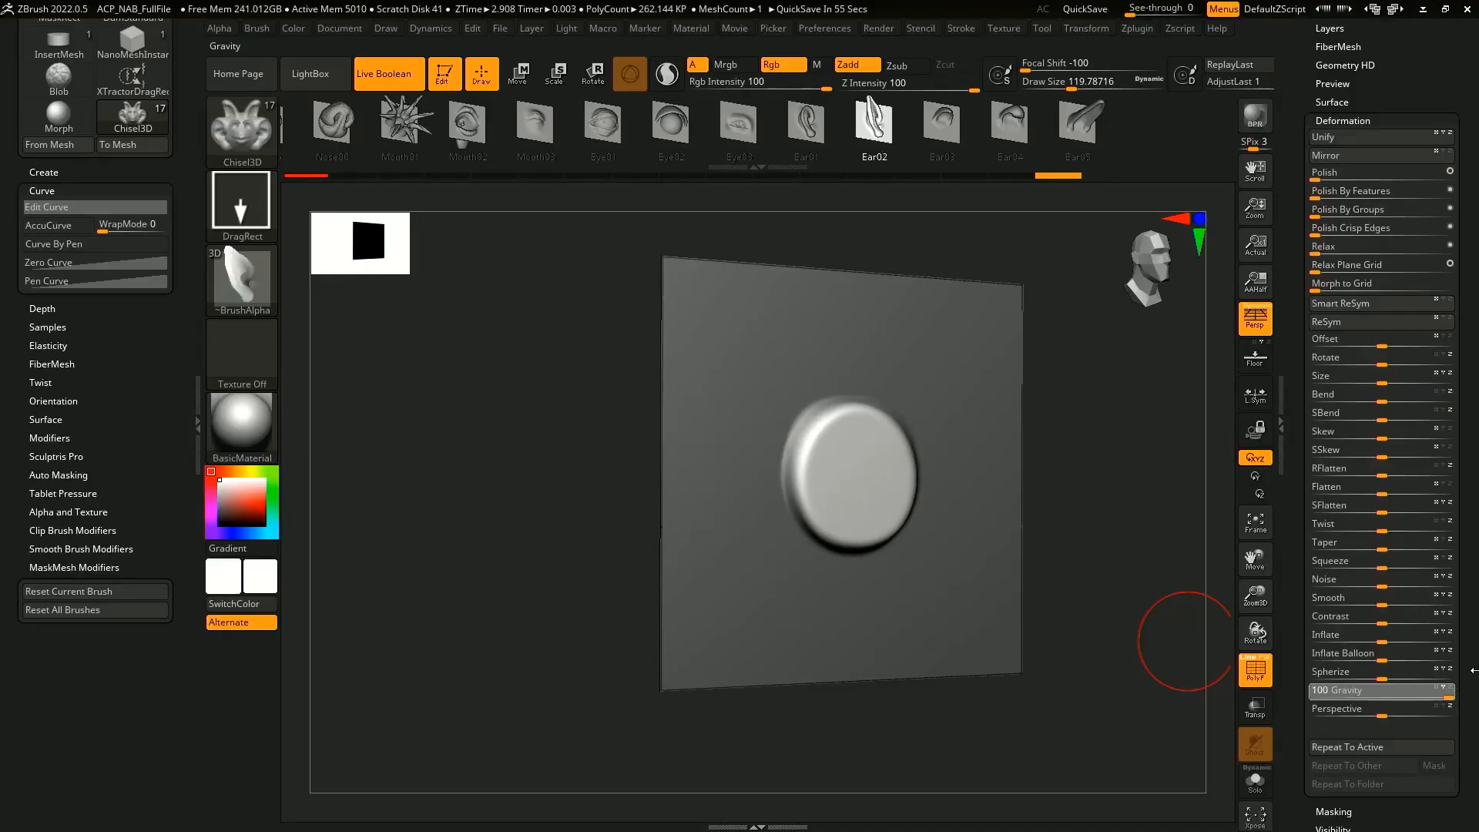
left_click_drag(1472, 680, 1469, 660)
key("ctrl+z")
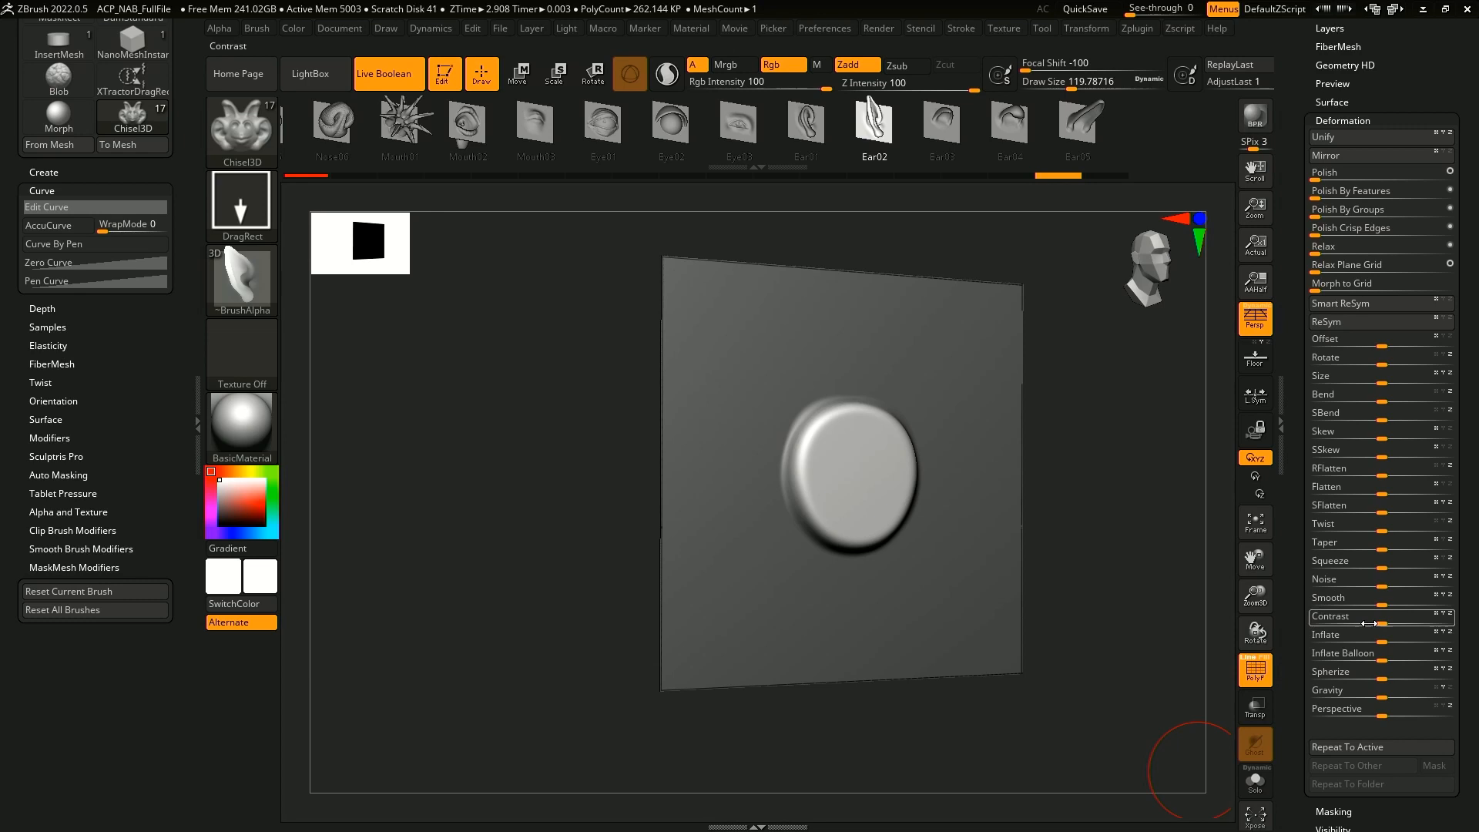
- Switch the active tool from the plane to the bust and open the bust's layer list
left_click_drag(1116, 644, 1152, 599, "shift")
left_click_drag(1309, 160, 1311, 251)
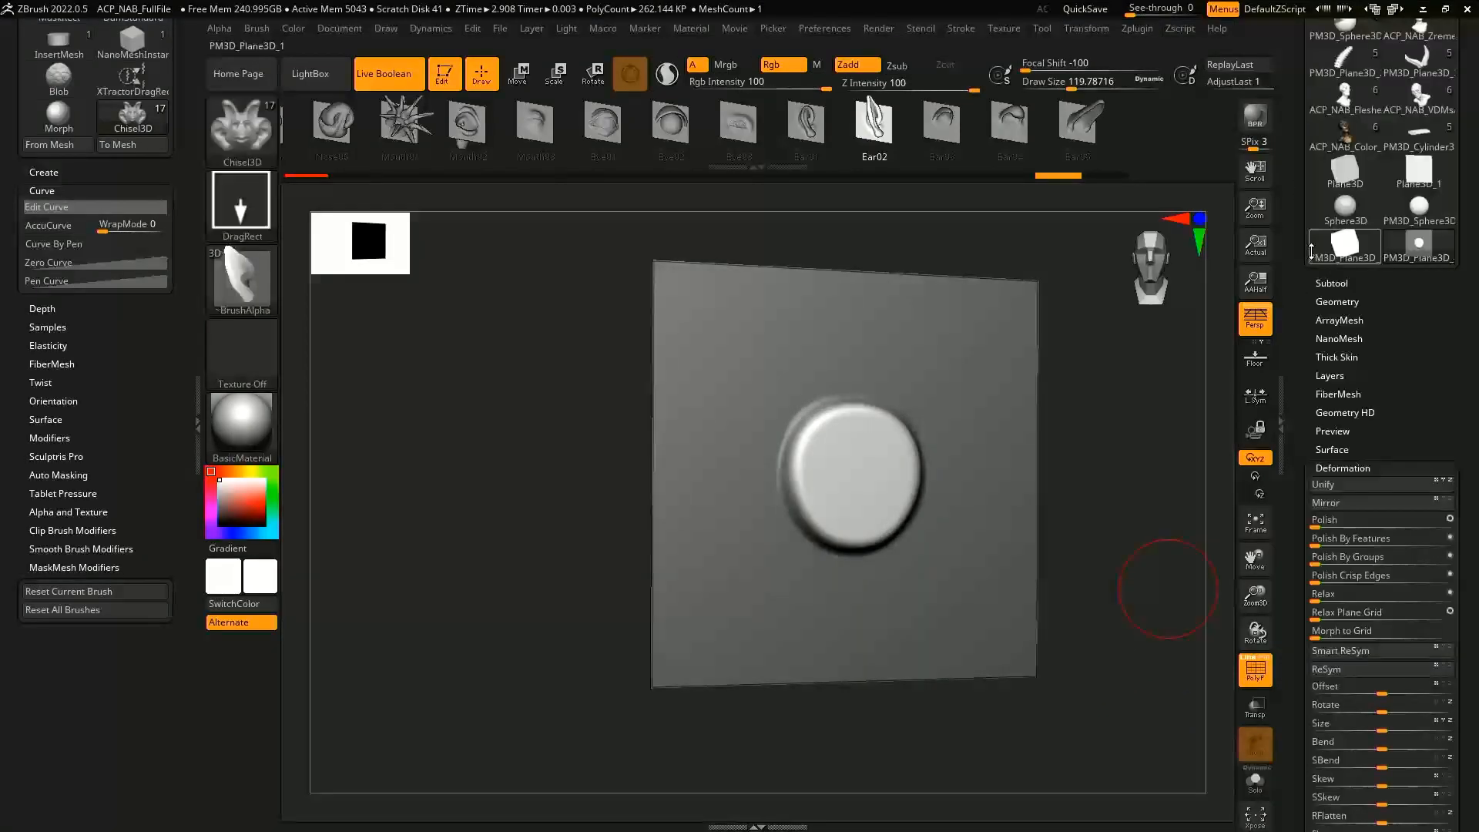
left_click(1363, 106)
left_click_drag(1294, 604, 1297, 240)
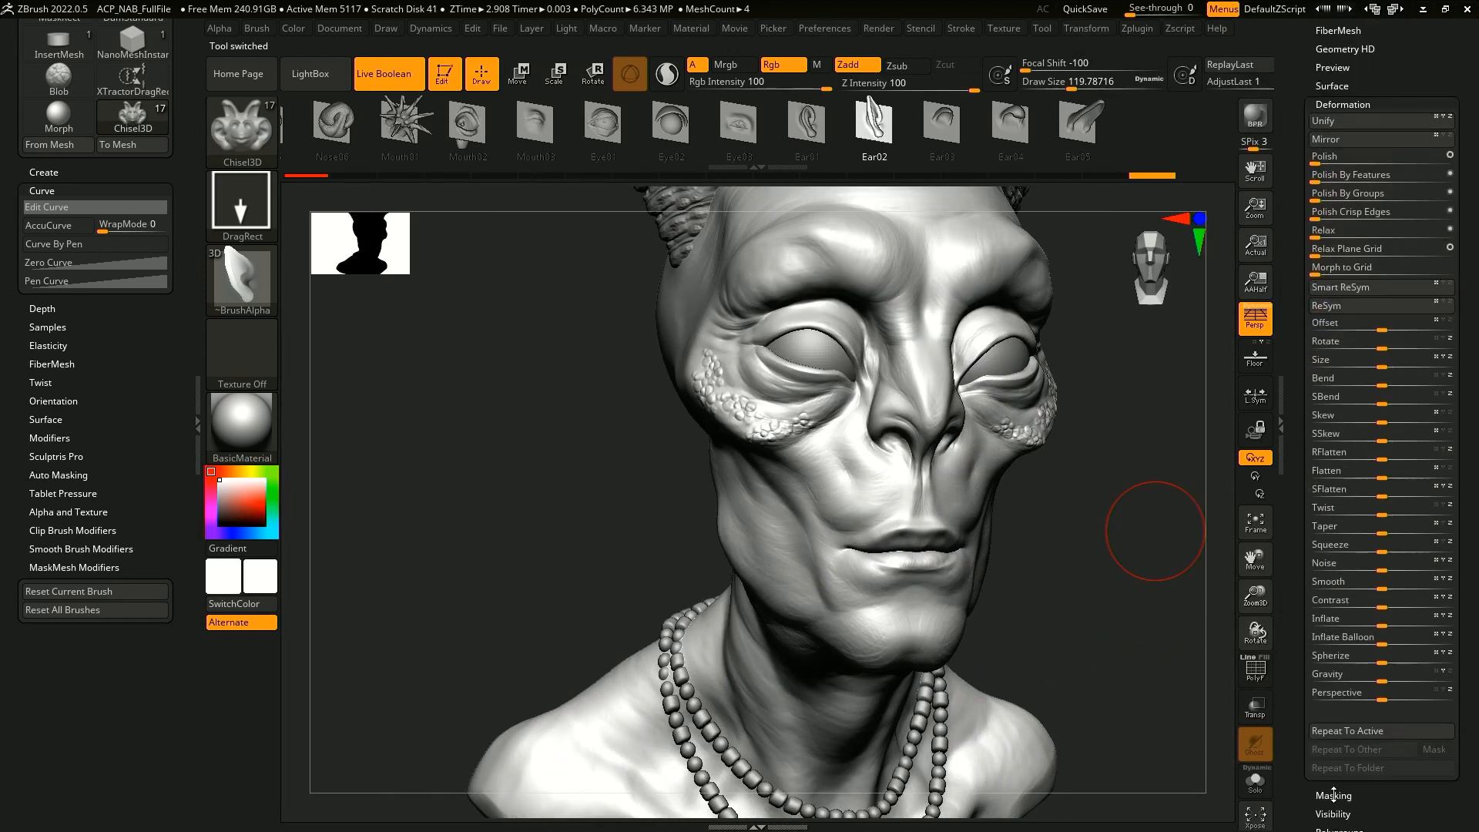
left_click(1351, 105)
scroll(1329, 342, "up", 4)
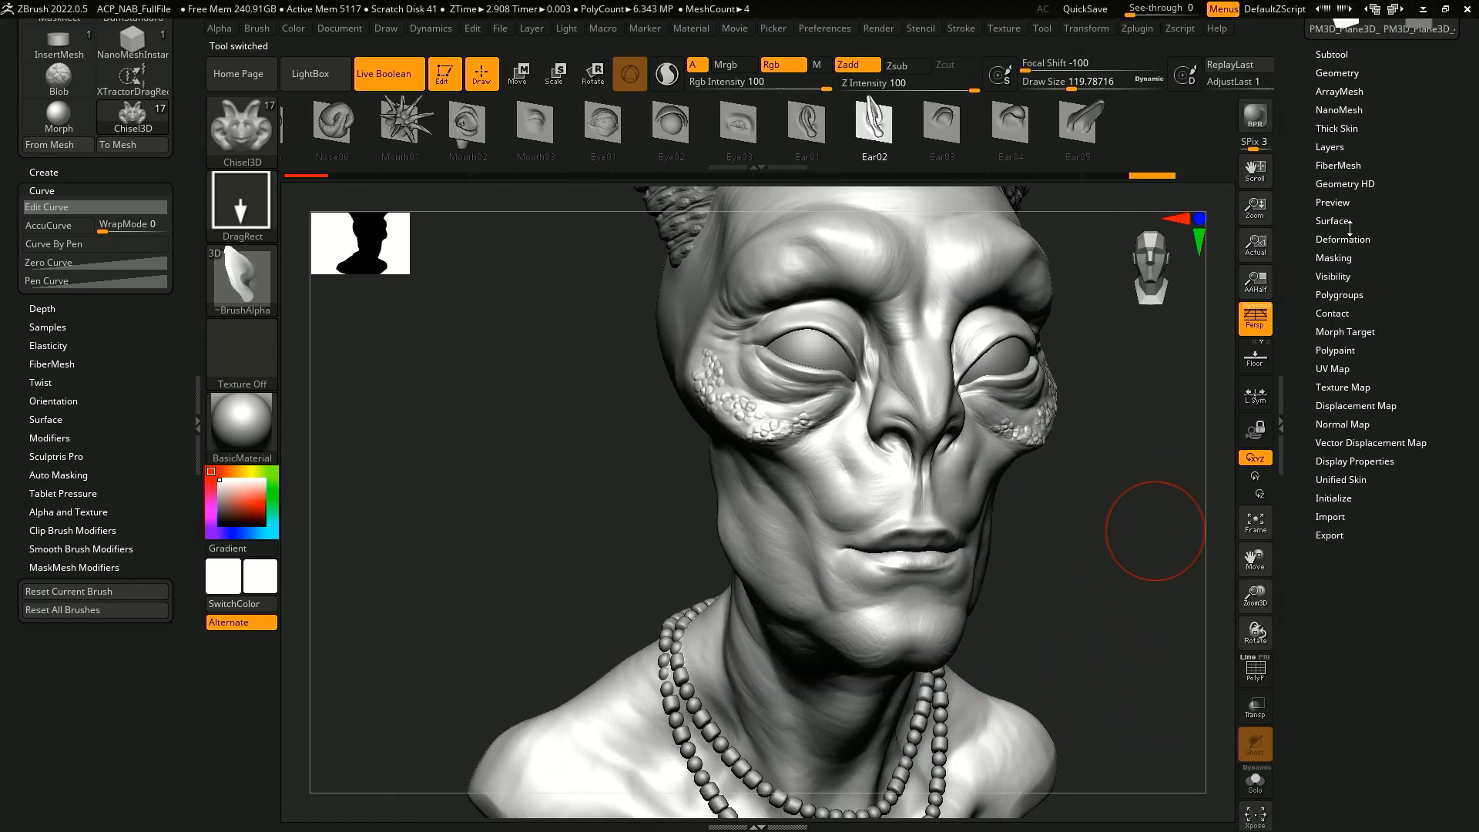
left_click(1340, 147)
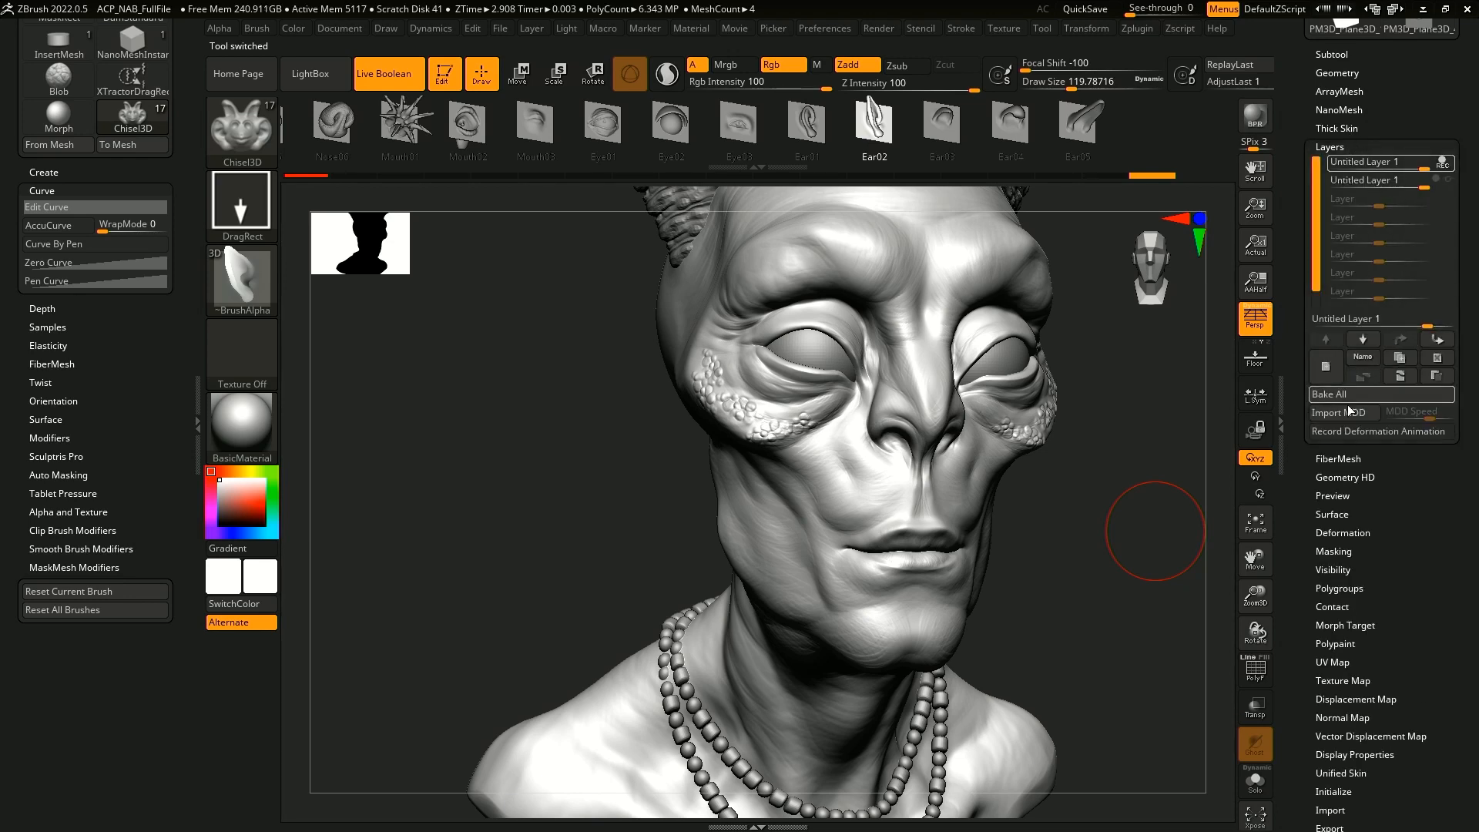
scroll(1374, 667, "down", 2)
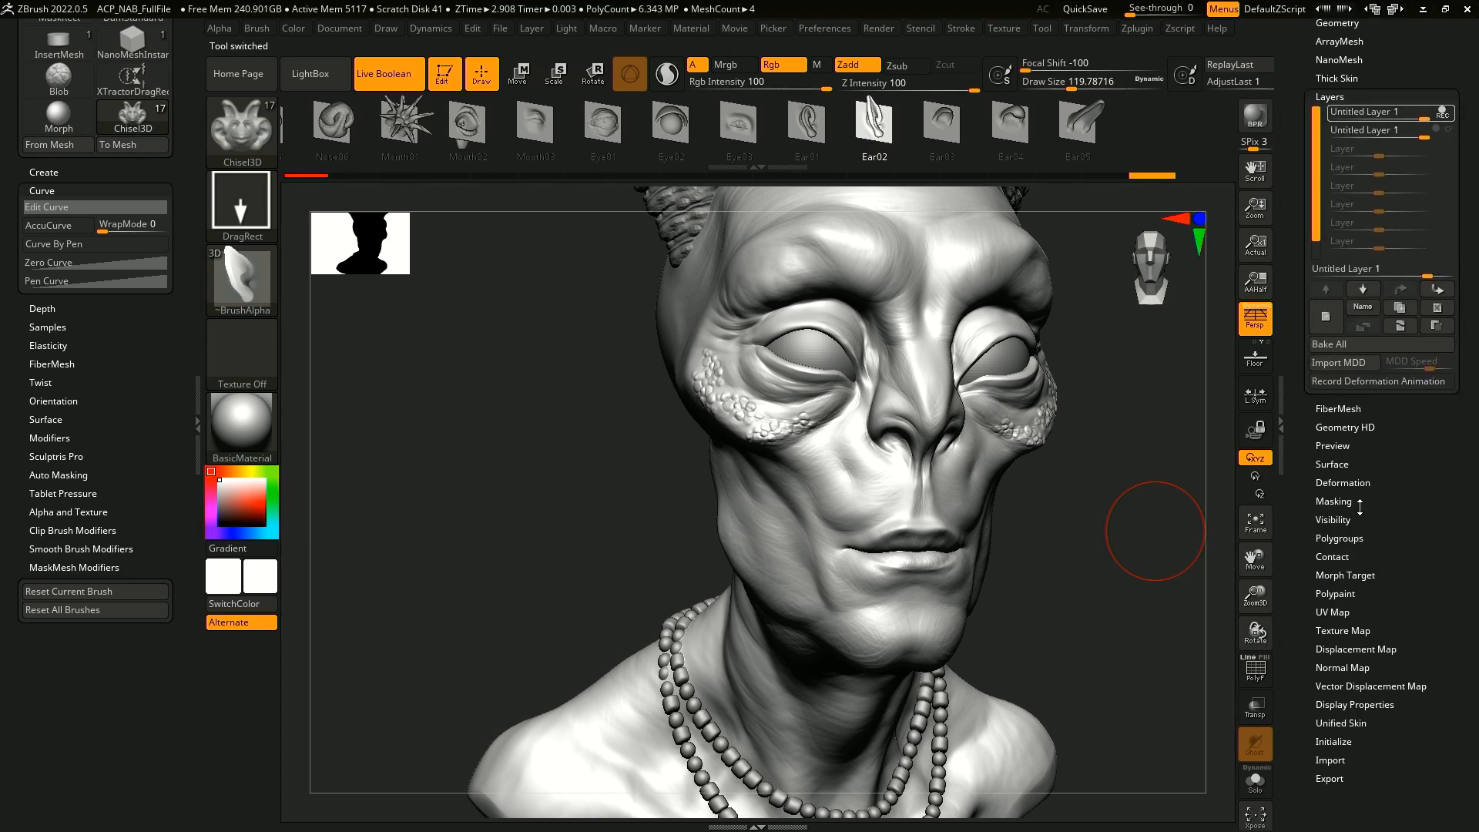
- Apply a positive Contrast deformation to the bust, try a negative one and undo that last change
left_click(1344, 483)
mouse_move(1403, 648)
left_mouse_down()
mouse_move(1455, 643)
mouse_move(1462, 618)
left_mouse_up()
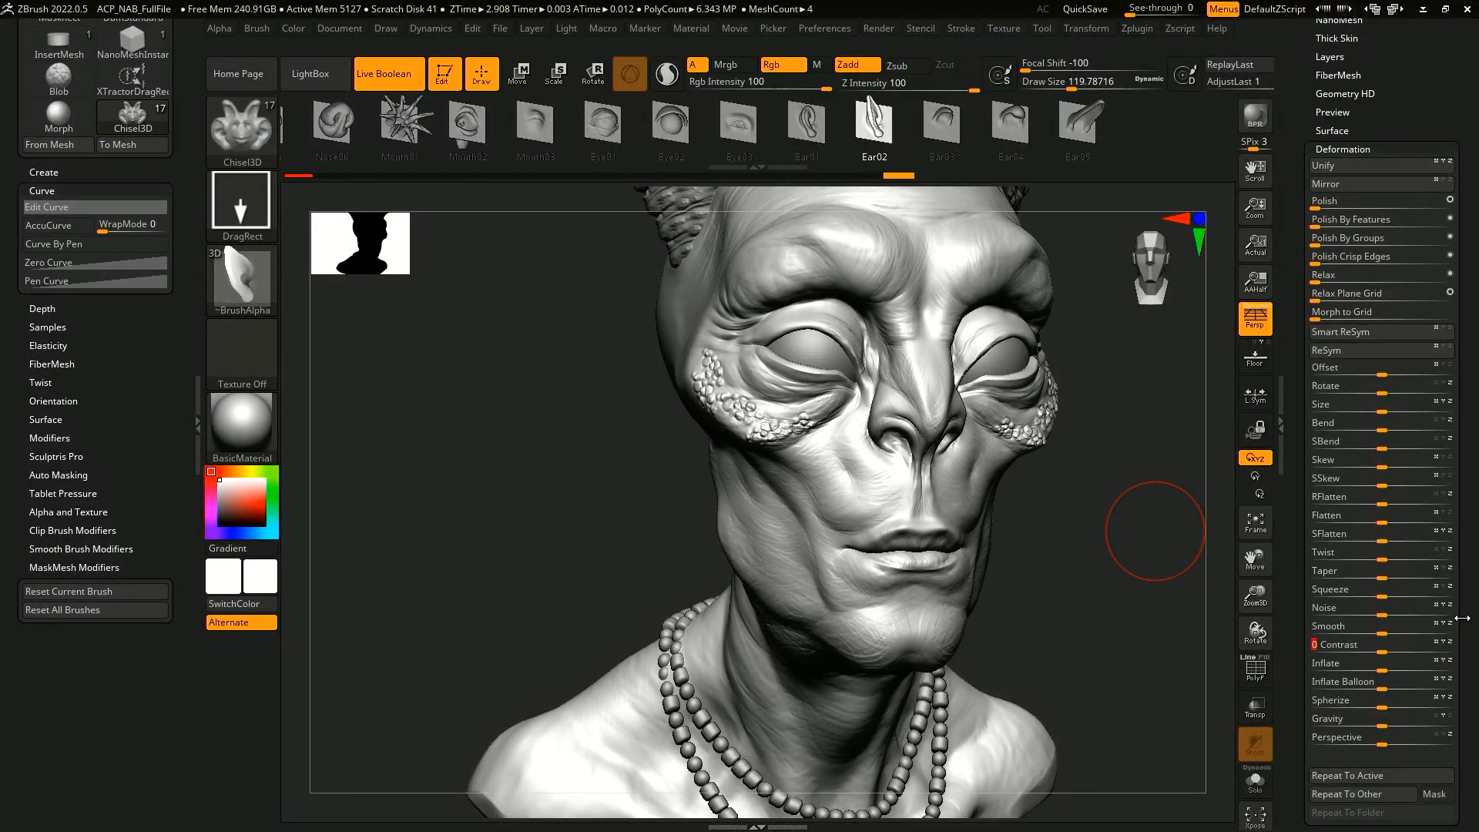
left_click_drag(1380, 650, 1315, 625)
key("ctrl+z")
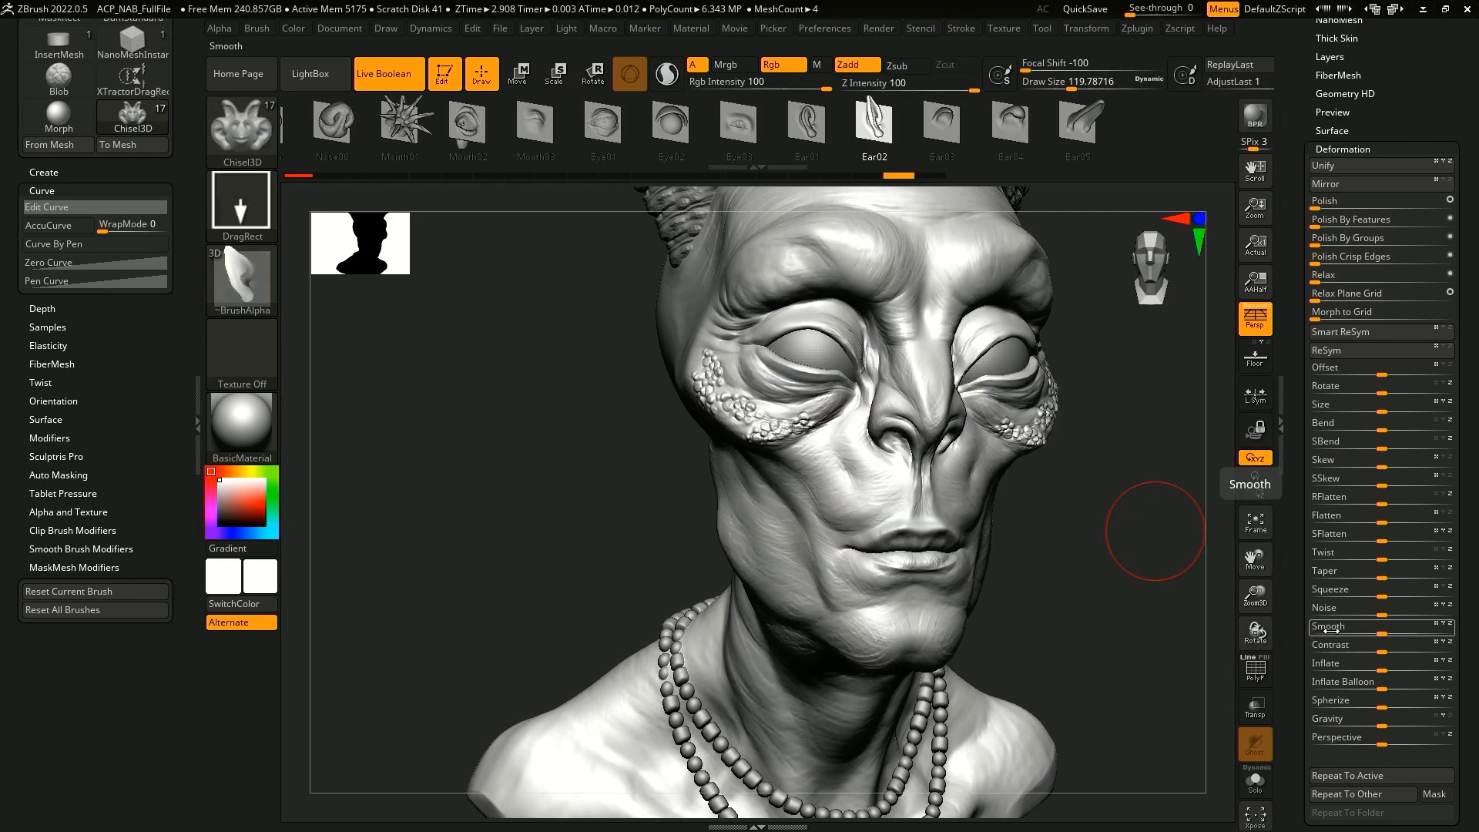
left_click_drag(1013, 590, 1005, 590)
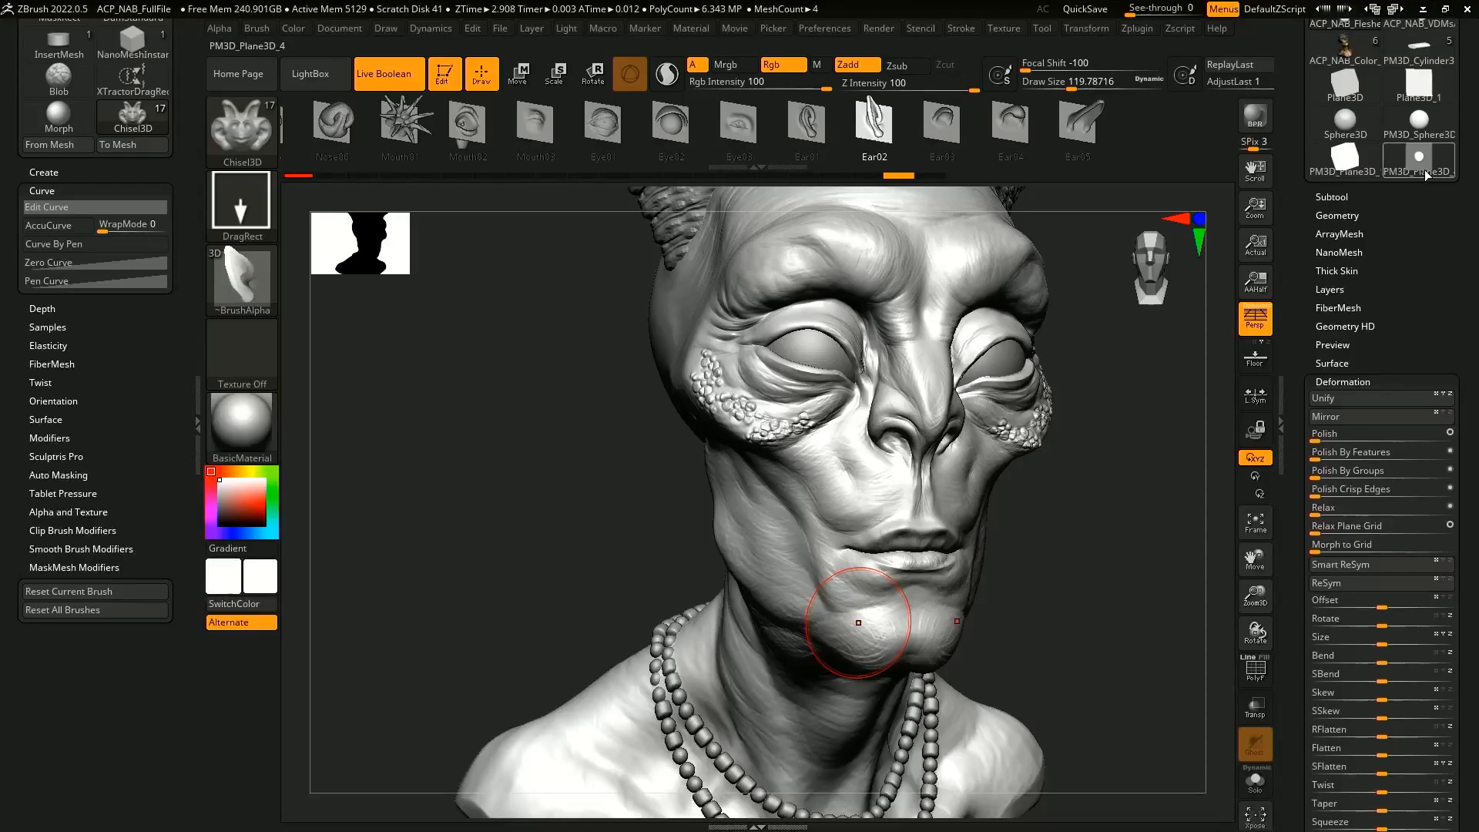
- Switch back to the plane with the raised disc and select the SnakeHook brush
left_click(1424, 166)
mouse_move(1091, 635)
left_mouse_down()
mouse_move(1096, 617)
mouse_move(1050, 592)
left_mouse_up()
key("b")
key("m")
key("v")
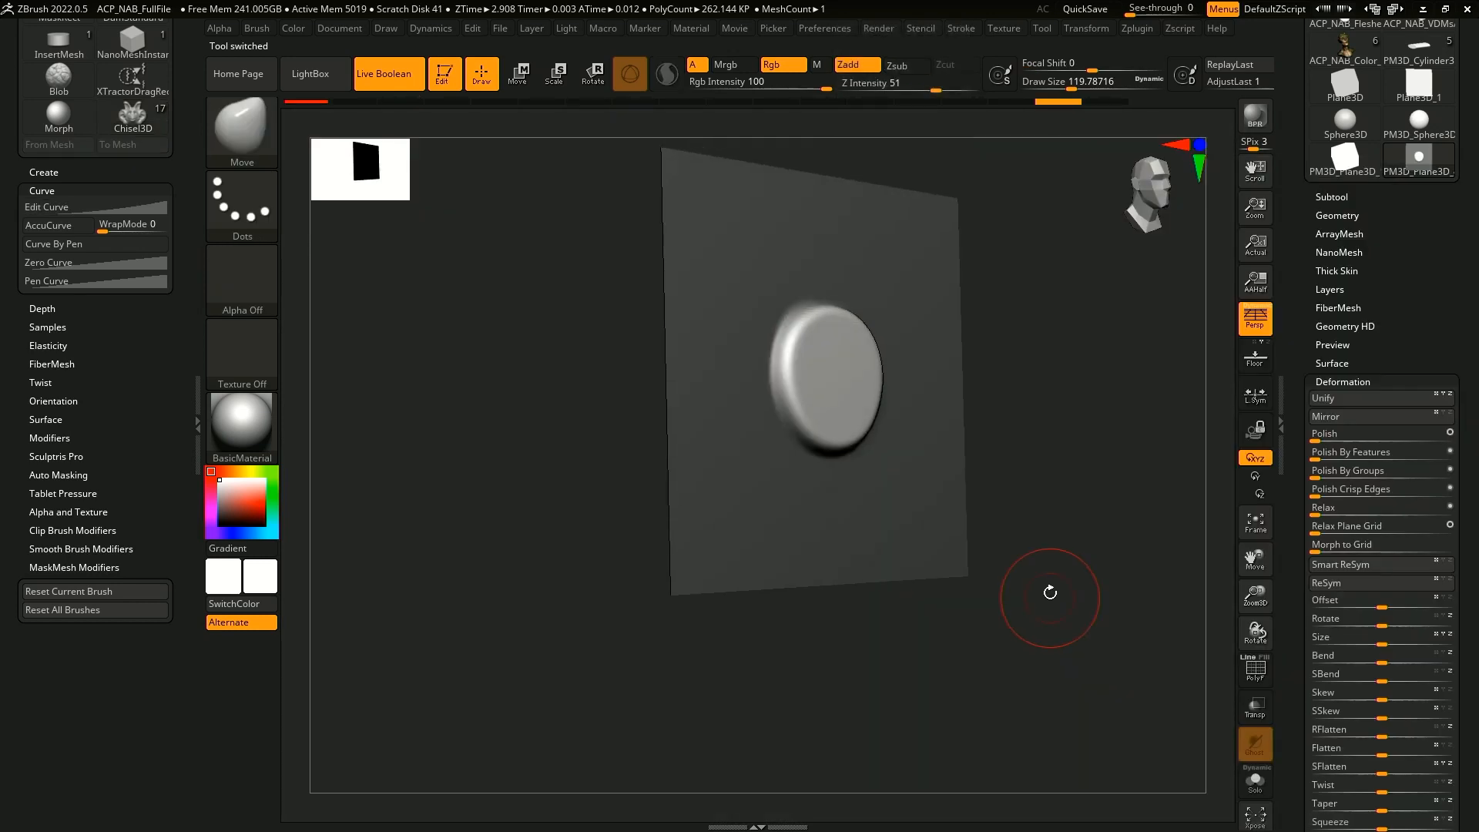
key("b")
key("s")
key("k")
- Pull the raised disc far out from the plane with SnakeHook at a draw size of about 311
left_click_drag(1030, 499, 1044, 430, "shift")
key("space")
left_click_drag(1007, 414, 987, 395)
mouse_move(1018, 514)
left_mouse_down()
mouse_move(957, 578)
mouse_move(983, 520)
left_mouse_up()
key("ctrl+z")
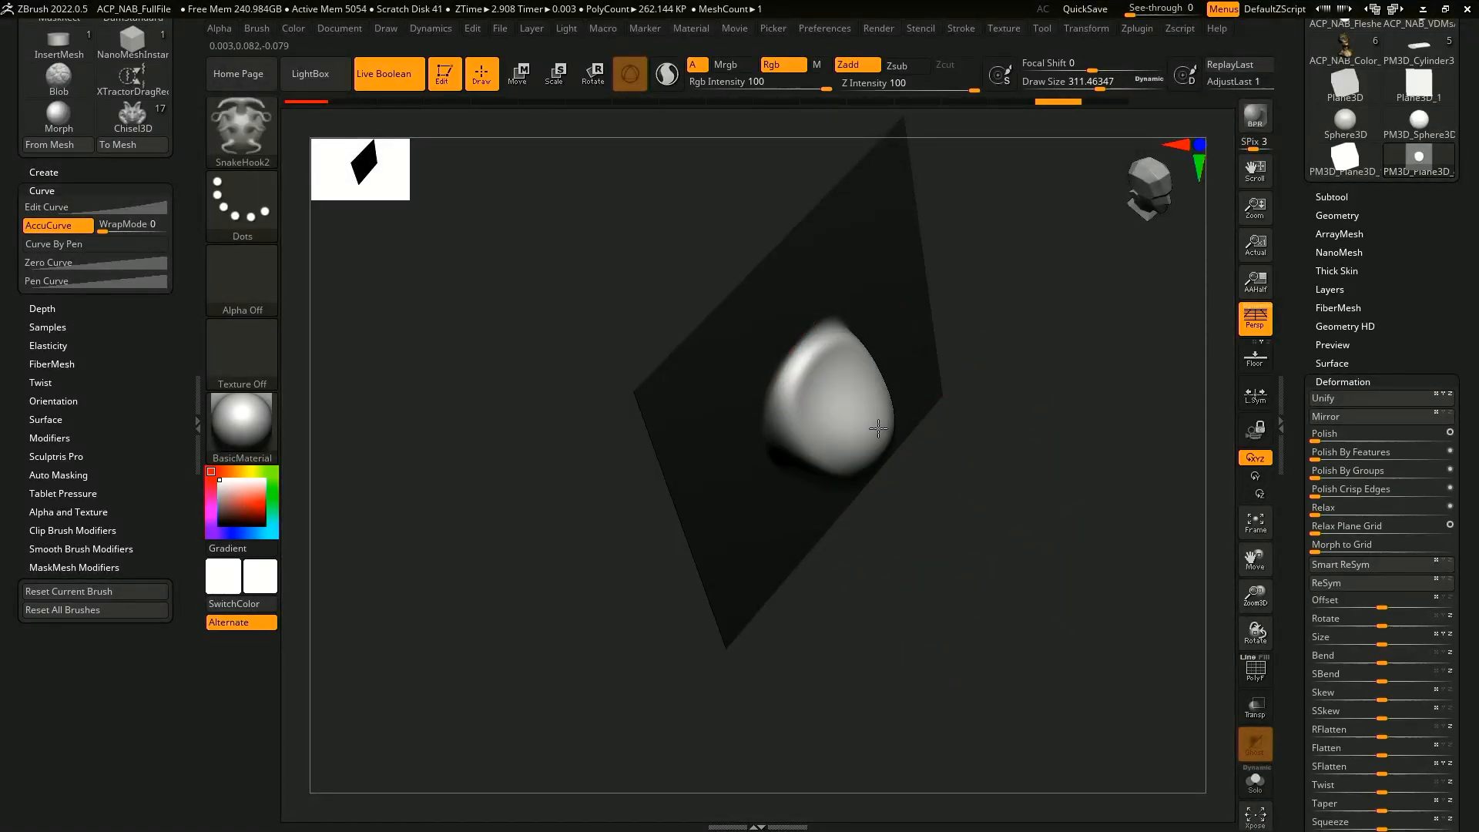
left_click_drag(1011, 524, 1017, 526, "shift")
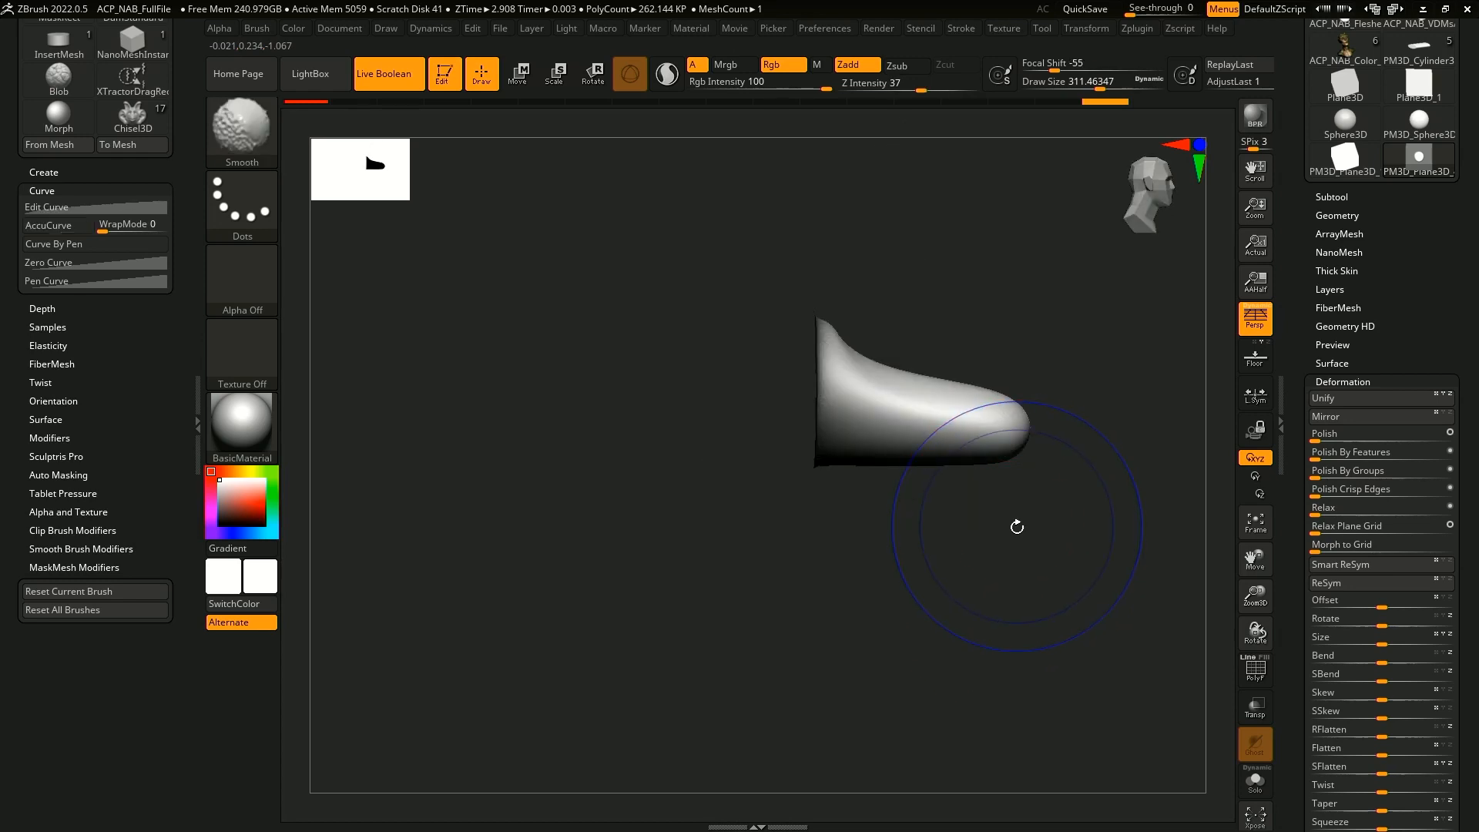
- Lower the plane by three subdivision levels, extend the protrusion's tip, and undo the last pull
key("shift+d")
key("shift+d")
key("shift+d")
left_click_drag(997, 432, 1028, 427)
mouse_move(959, 390)
left_mouse_down()
mouse_move(924, 367)
mouse_move(919, 334)
left_mouse_up()
key("ctrl+z")
- Taper the protrusion toward its tip with the Move brush at a draw size of about 262, smoothing its surface
key("b")
key("m")
key("v")
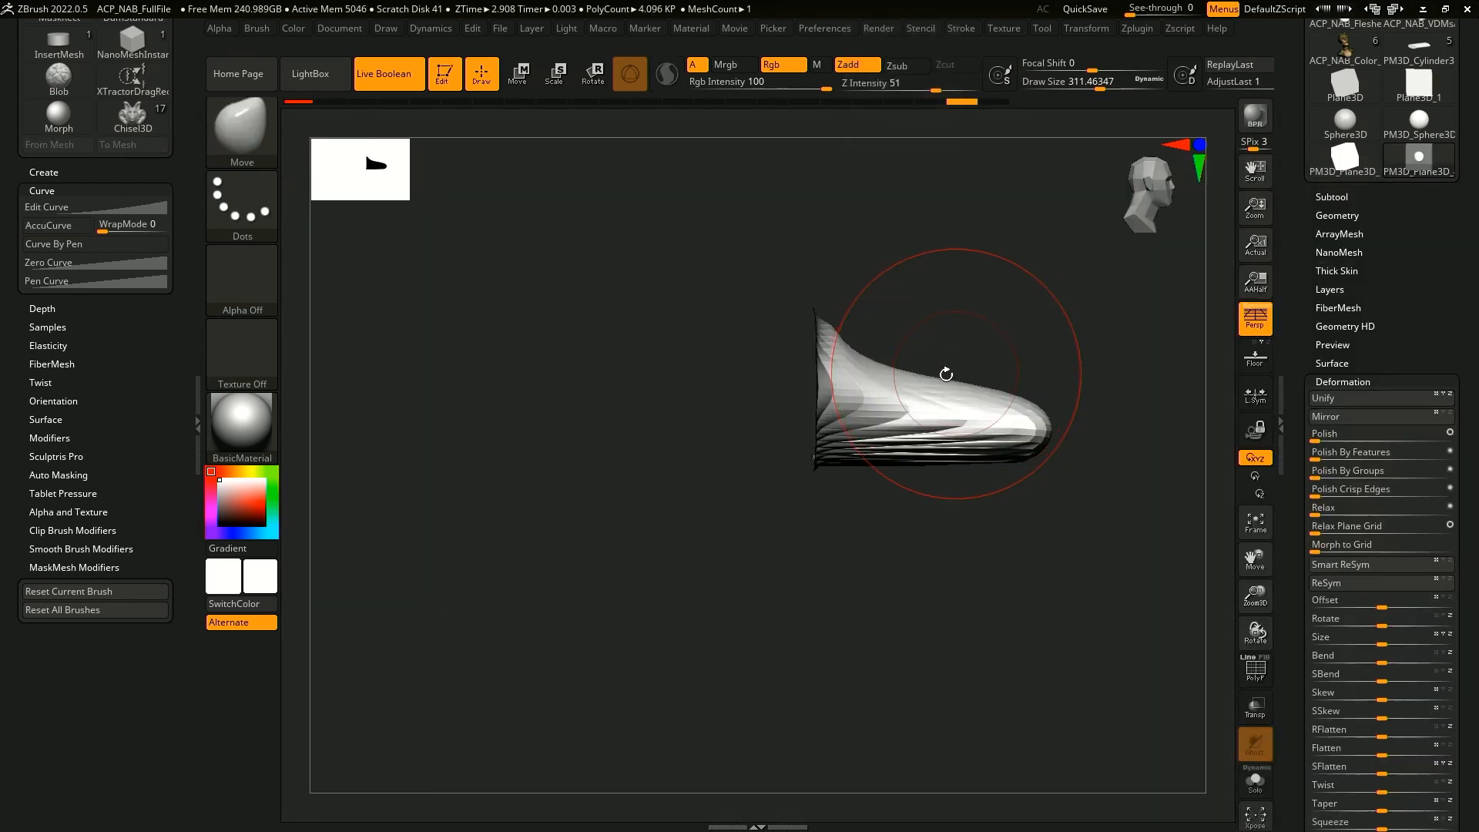
mouse_move(924, 411)
left_mouse_down("shift")
mouse_move(972, 436)
mouse_move(969, 454)
left_mouse_up("shift")
right_click(968, 535)
left_click_drag(1000, 365, 1015, 355)
mouse_move(1015, 354)
right_mouse_down()
mouse_move(1037, 386)
mouse_move(950, 617)
mouse_move(952, 497)
right_mouse_up()
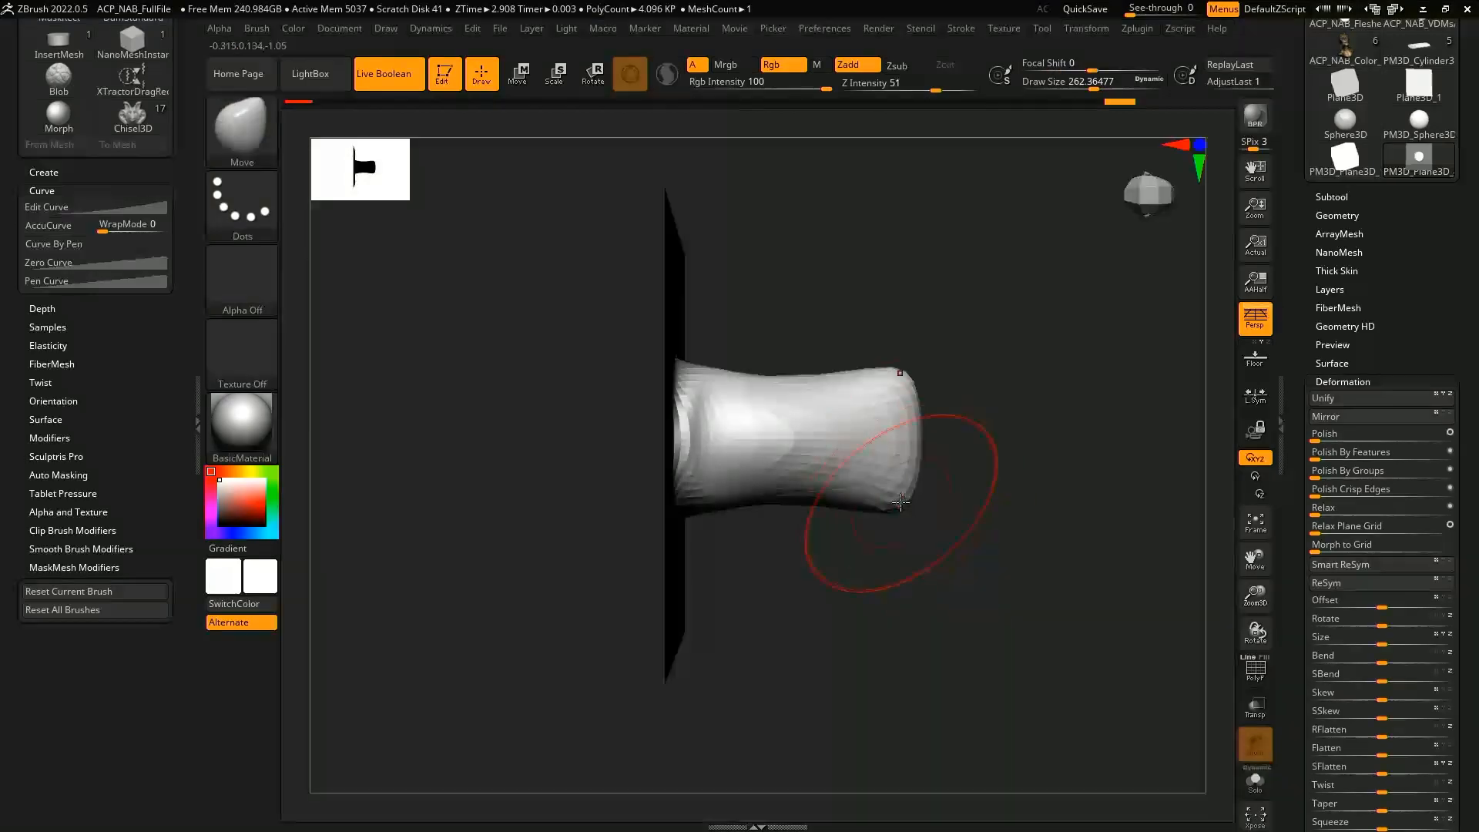
left_click_drag(943, 452, 964, 445)
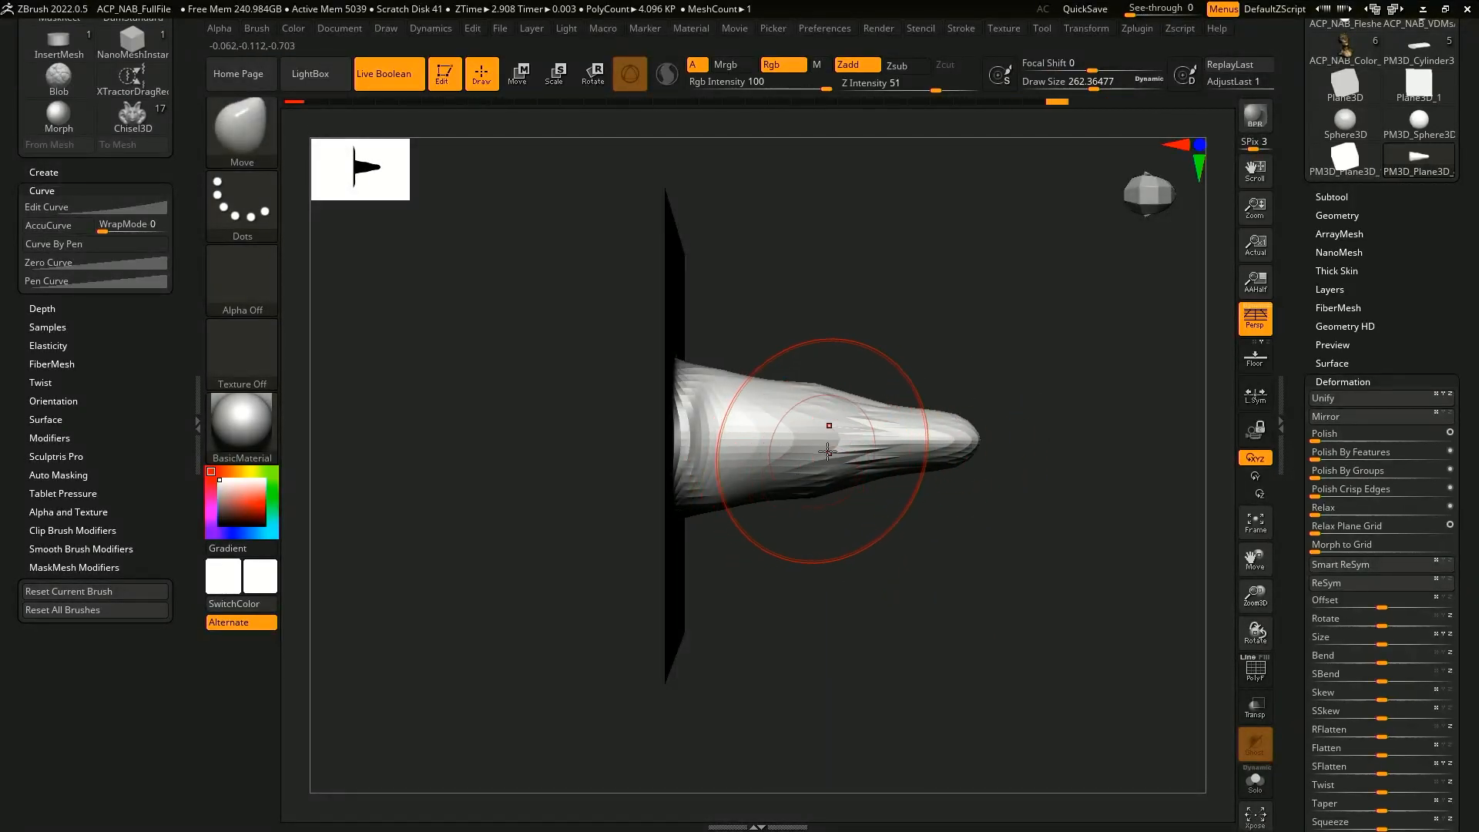
- Smooth the sides of the tapered protrusion into an even cone
left_click_drag(827, 451, 883, 453, "shift")
left_click_drag(785, 388, 909, 422, "shift")
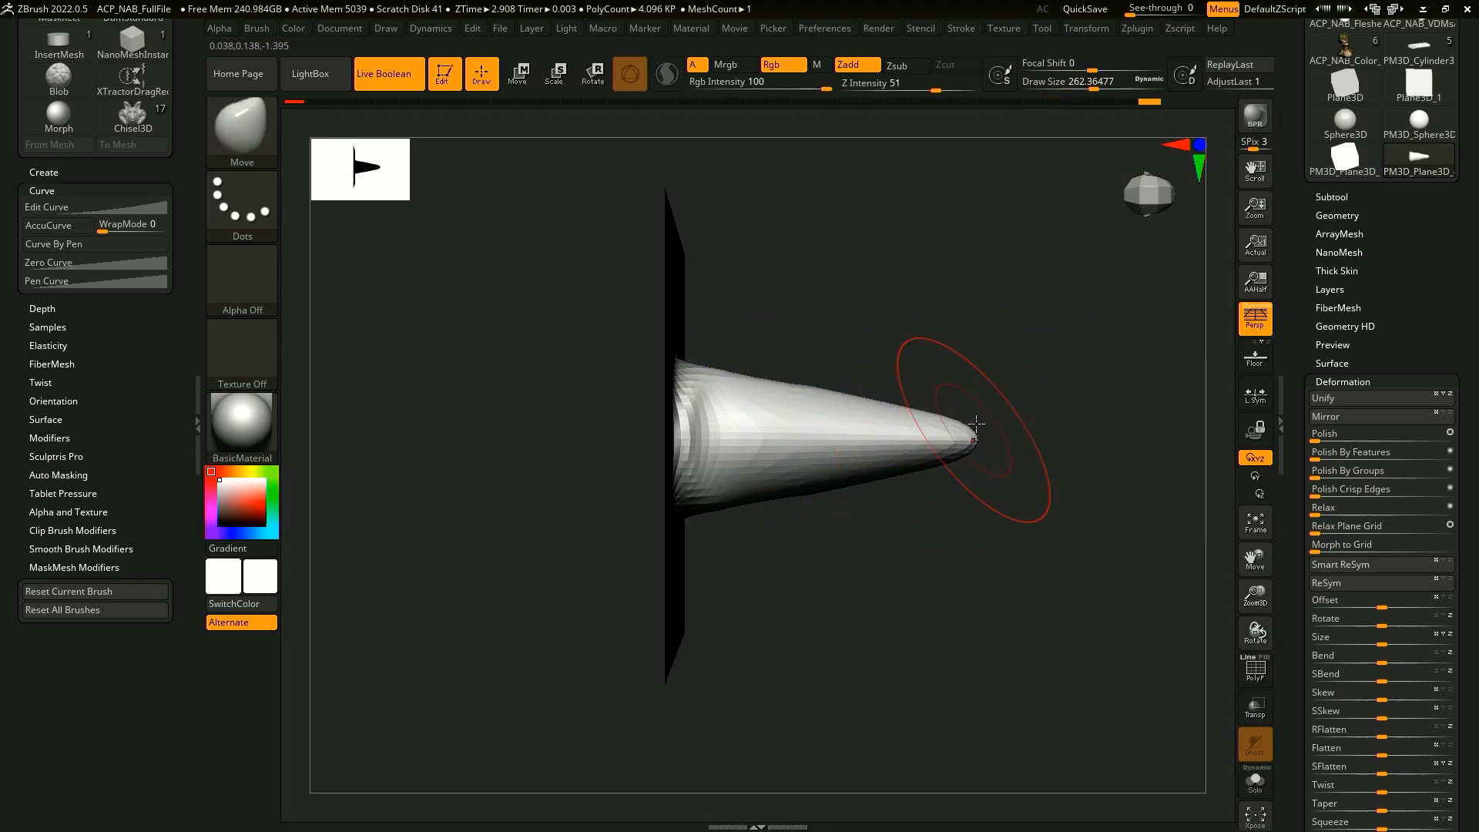
right_click_drag(975, 426, 963, 265)
left_click_drag(817, 408, 938, 456, "shift")
- Sharpen the cone into a pointed horn with the Pinch brush, smooth its side, and return to the higher subdivision level
key("b")
key("p")
key("i")
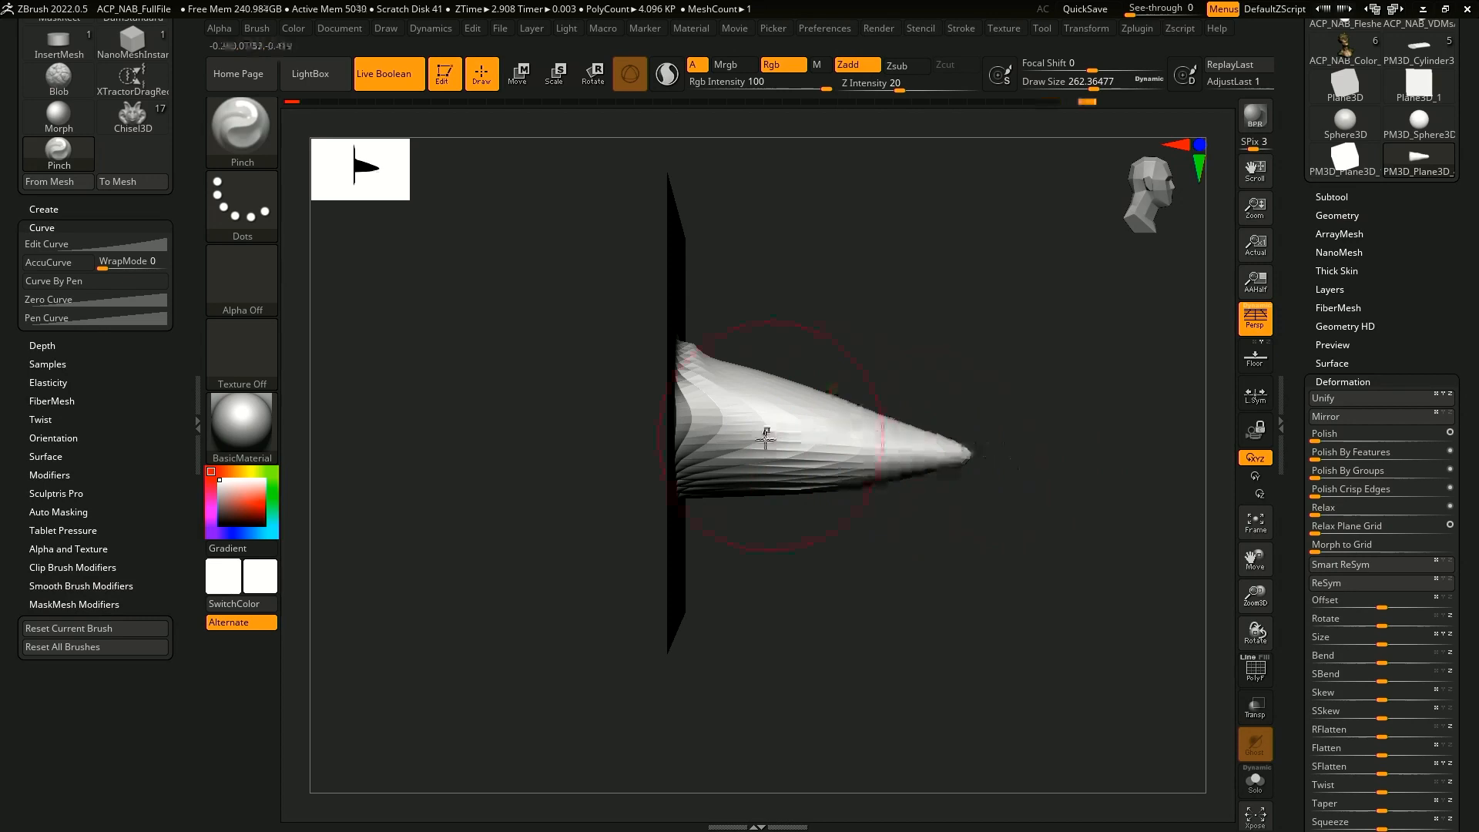
right_click_drag(765, 447, 822, 389)
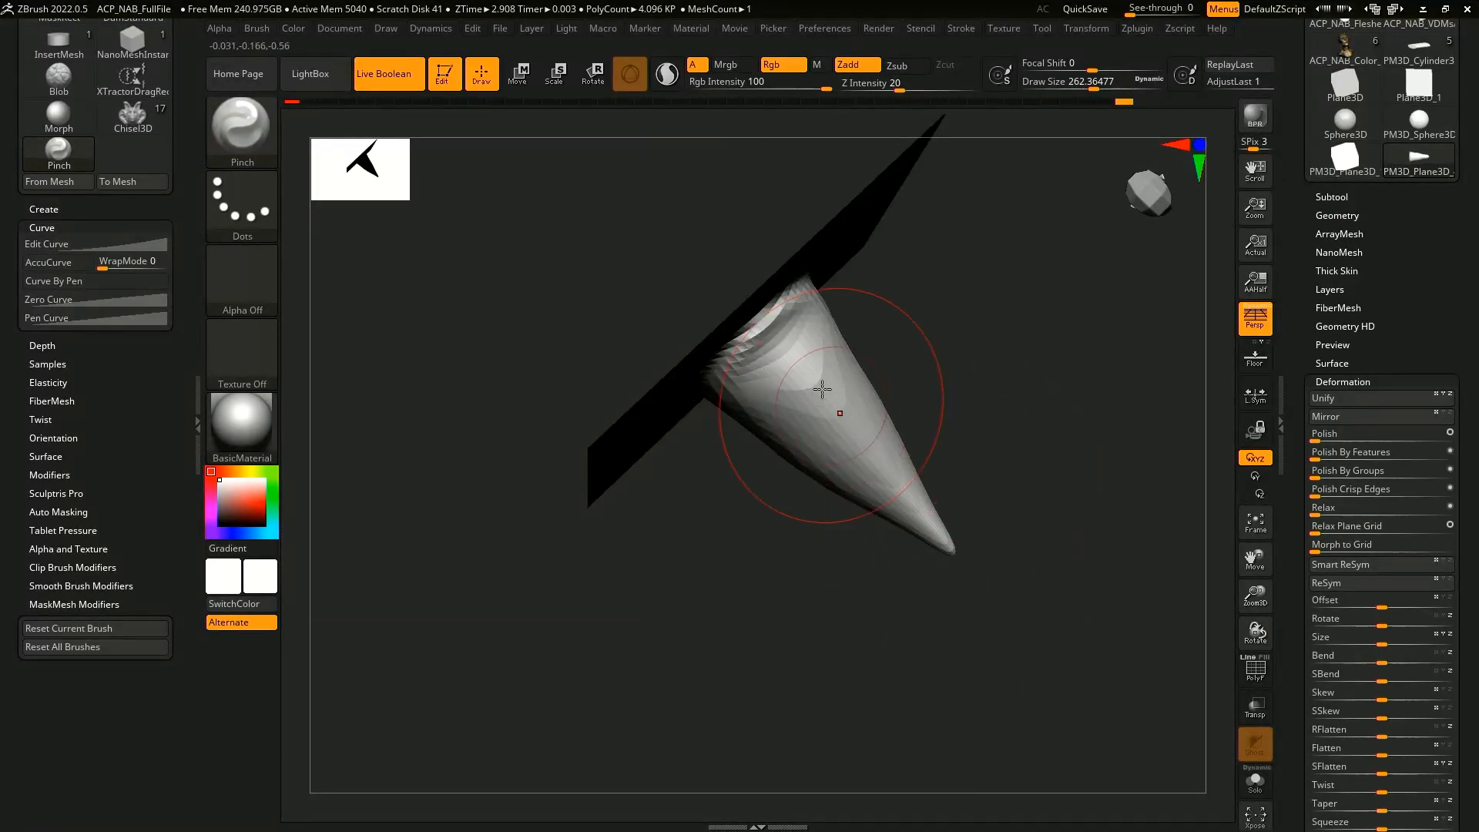
mouse_move(976, 589)
right_mouse_down()
mouse_move(1004, 601)
mouse_move(1030, 433)
right_mouse_up()
left_click_drag(861, 481, 825, 494, "shift")
right_click_drag(1050, 673, 1009, 619)
right_click_drag(868, 590, 828, 532)
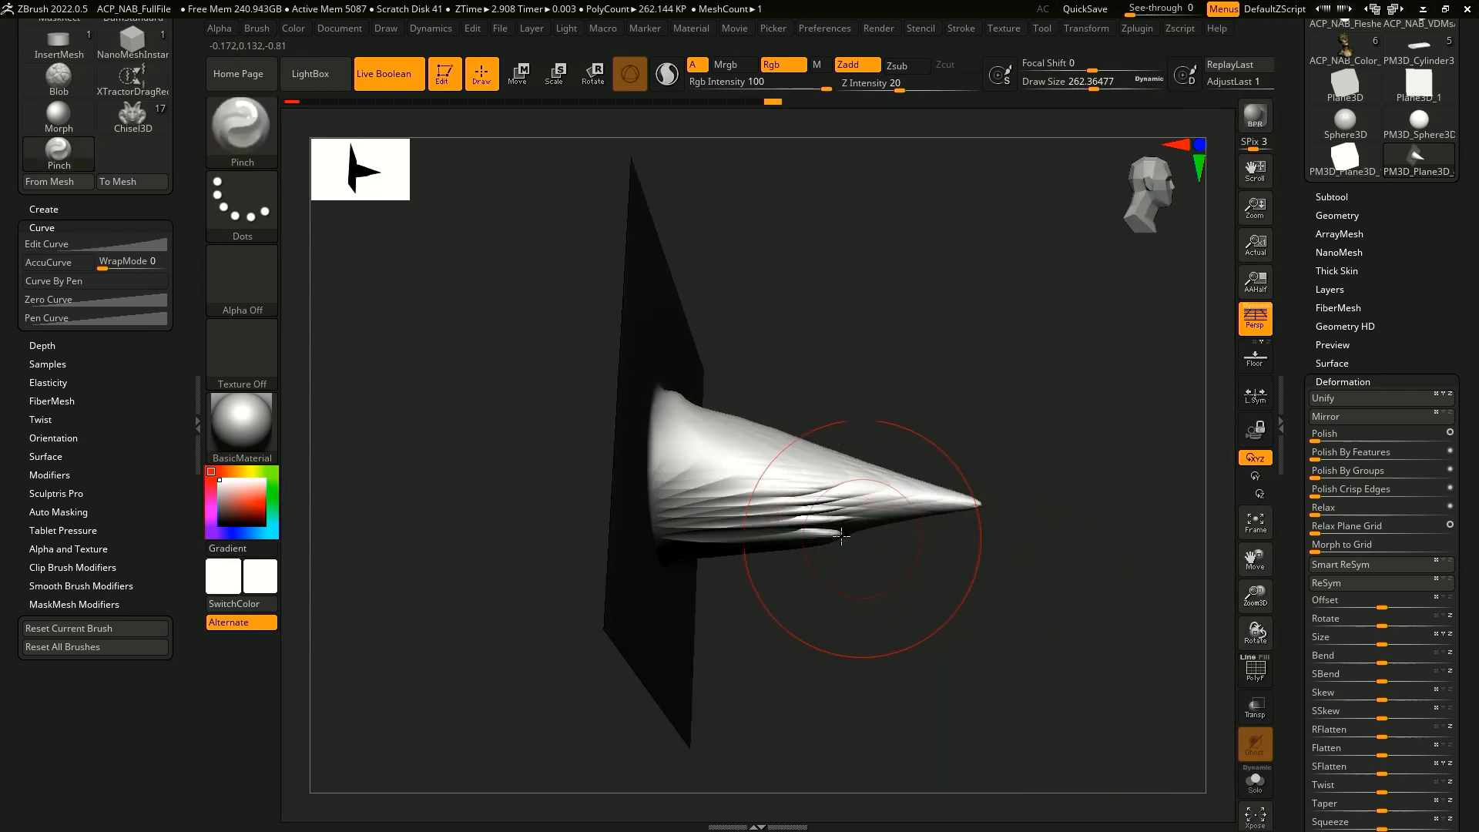
- Smooth the wrinkles on the spike's side at a lower subdivision level and return to the higher level
key("shift+d")
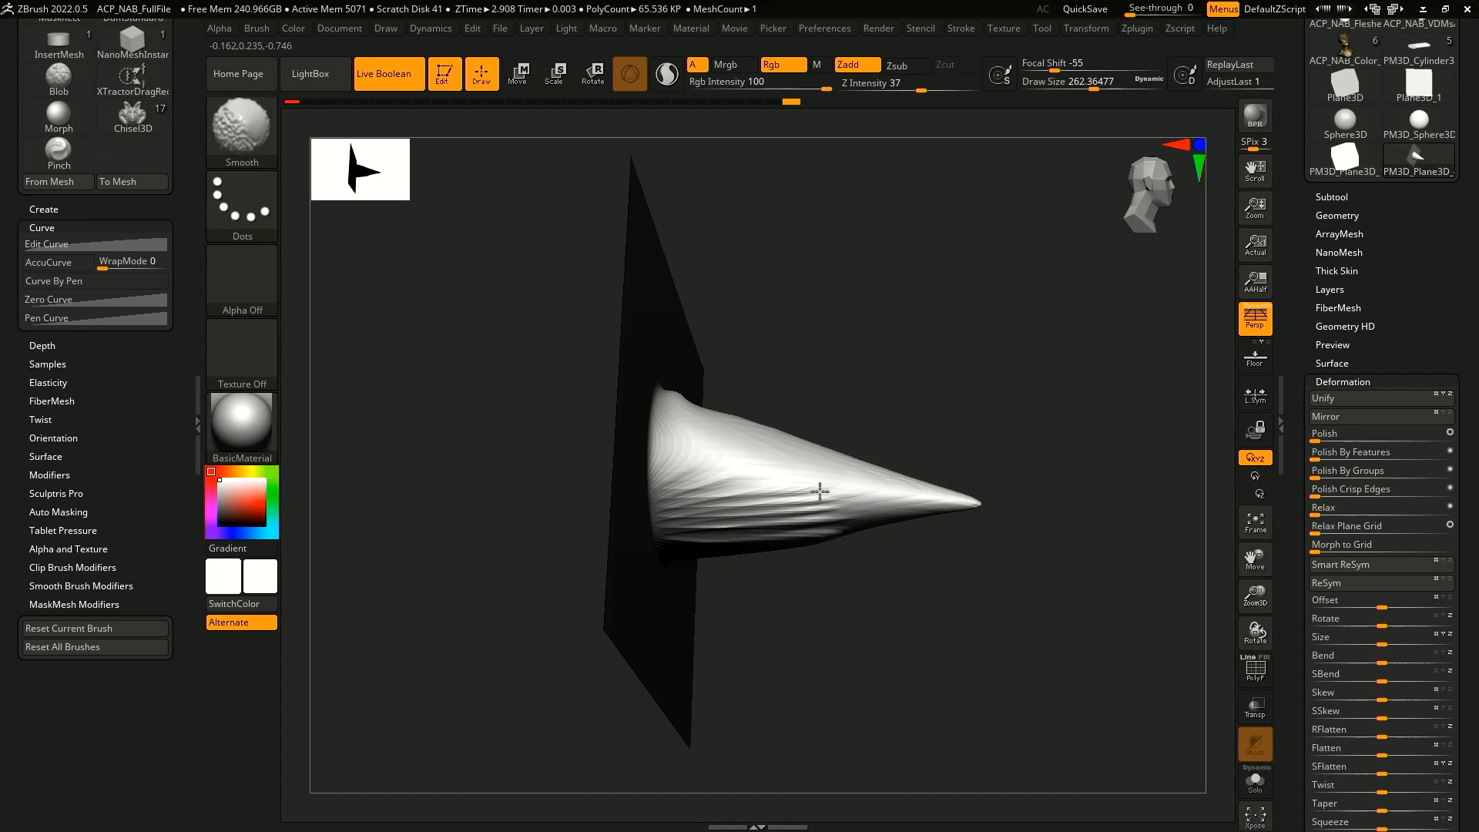
key("s")
mouse_move(771, 517)
left_mouse_down("shift")
mouse_move(801, 495)
mouse_move(803, 539)
left_mouse_up("shift")
key("d")
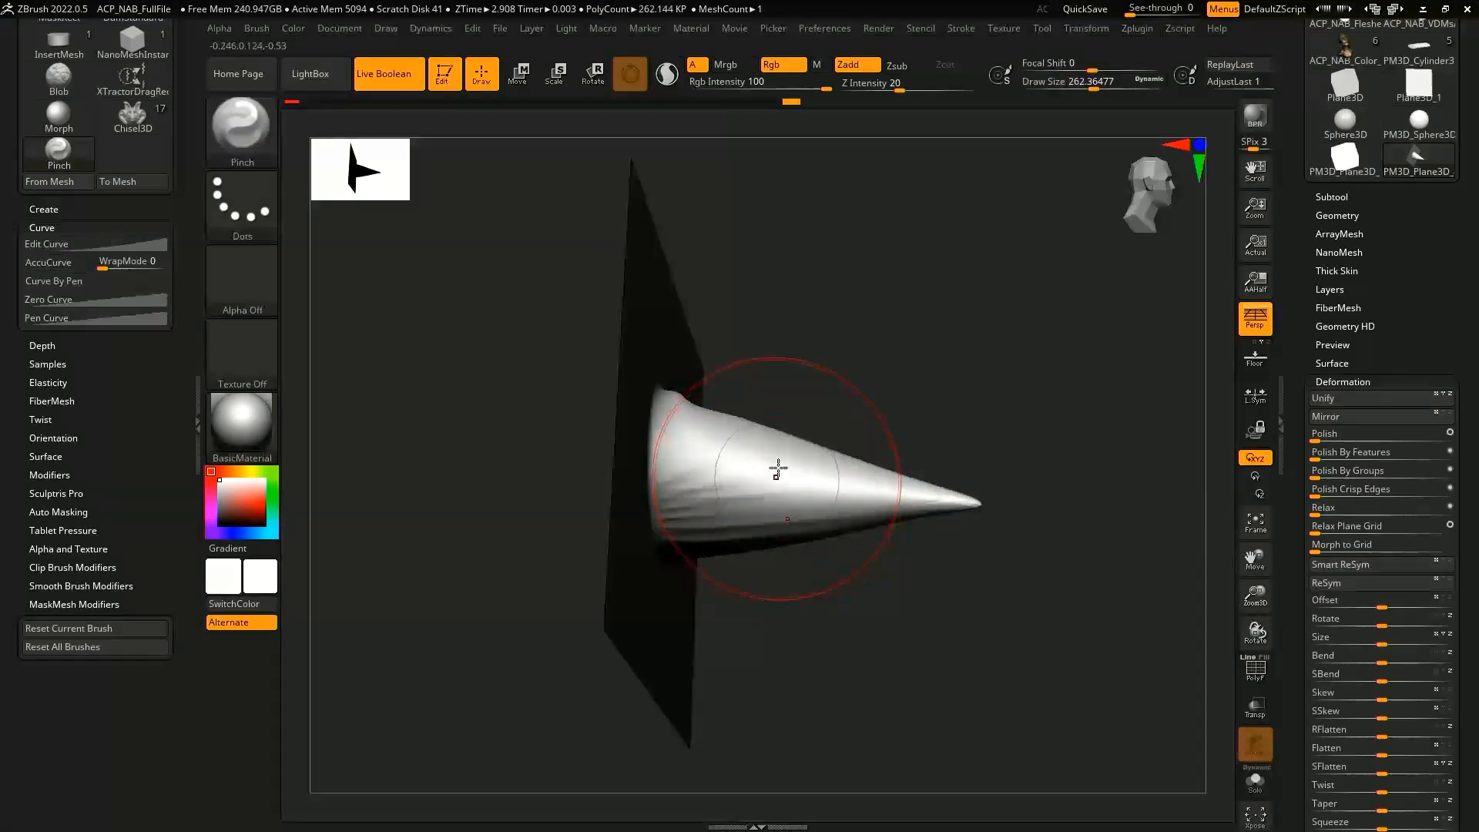
mouse_move(907, 541)
left_mouse_down()
mouse_move(914, 452)
mouse_move(840, 417)
mouse_move(778, 420)
left_mouse_up()
- Examine the smoothed spike from the side, the tip and the front
mouse_move(1078, 486)
left_mouse_down()
mouse_move(991, 506)
mouse_move(940, 462)
left_mouse_up()
left_click_drag(1117, 463, 1098, 293)
mouse_move(1001, 555)
left_mouse_down()
mouse_move(1036, 637)
mouse_move(1099, 647)
mouse_move(1050, 706)
mouse_move(1024, 709)
mouse_move(1123, 709)
mouse_move(1064, 703)
mouse_move(862, 531)
mouse_move(895, 673)
mouse_move(881, 656)
left_mouse_up()
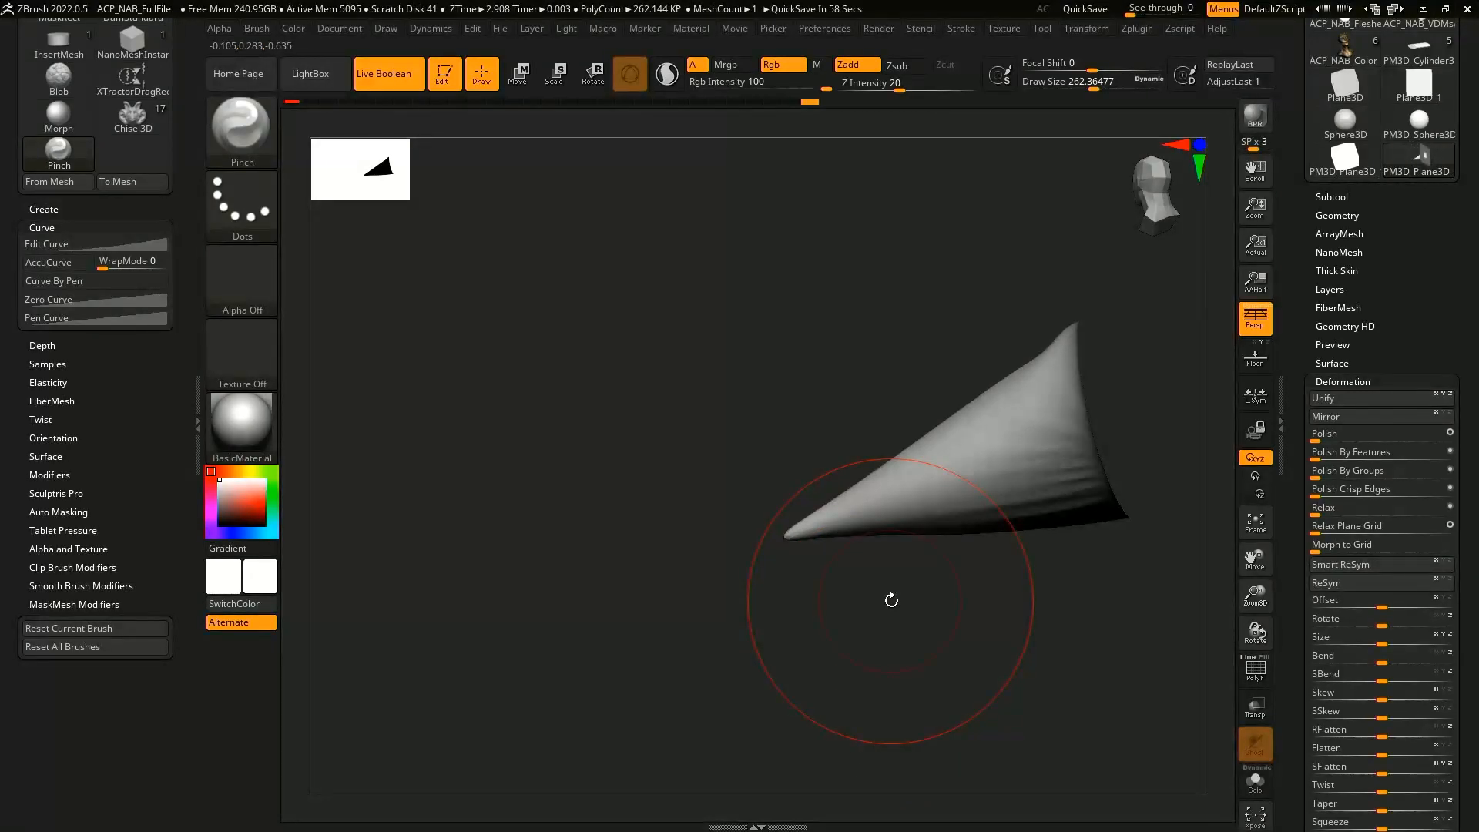
left_click_drag(891, 600, 974, 674)
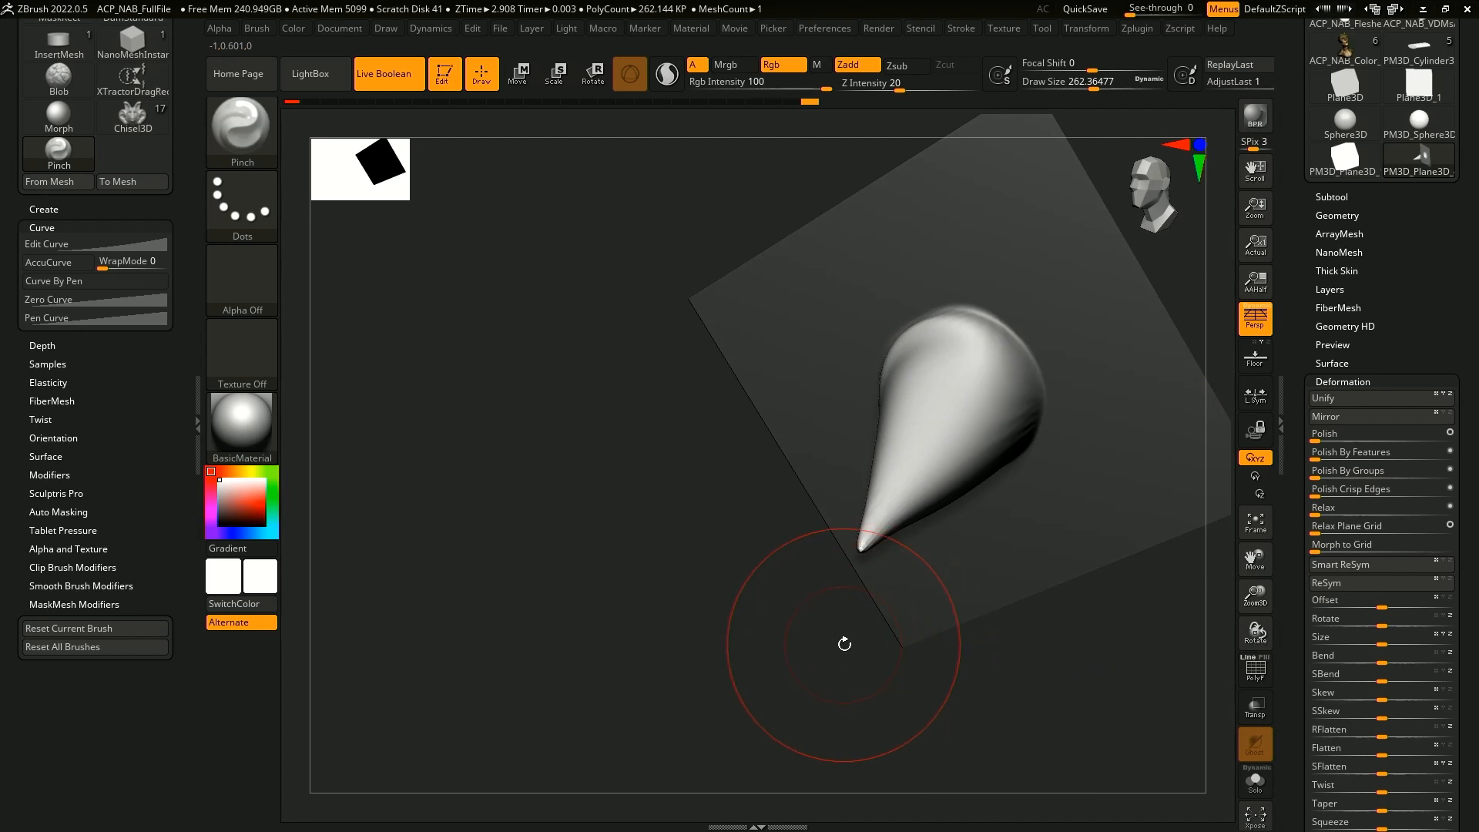
left_click_drag(845, 644, 627, 601)
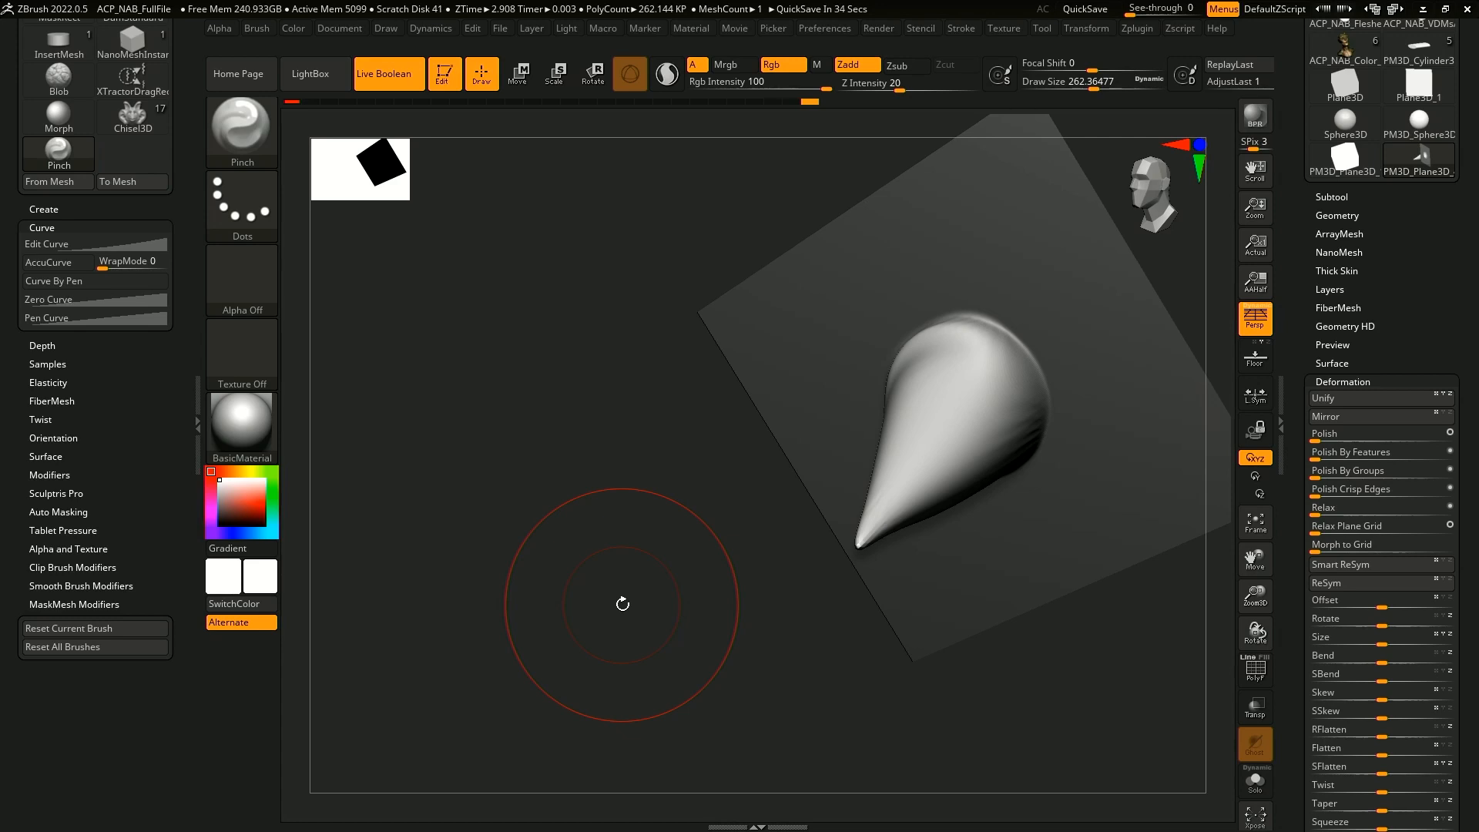
left_click_drag(622, 604, 1079, 690)
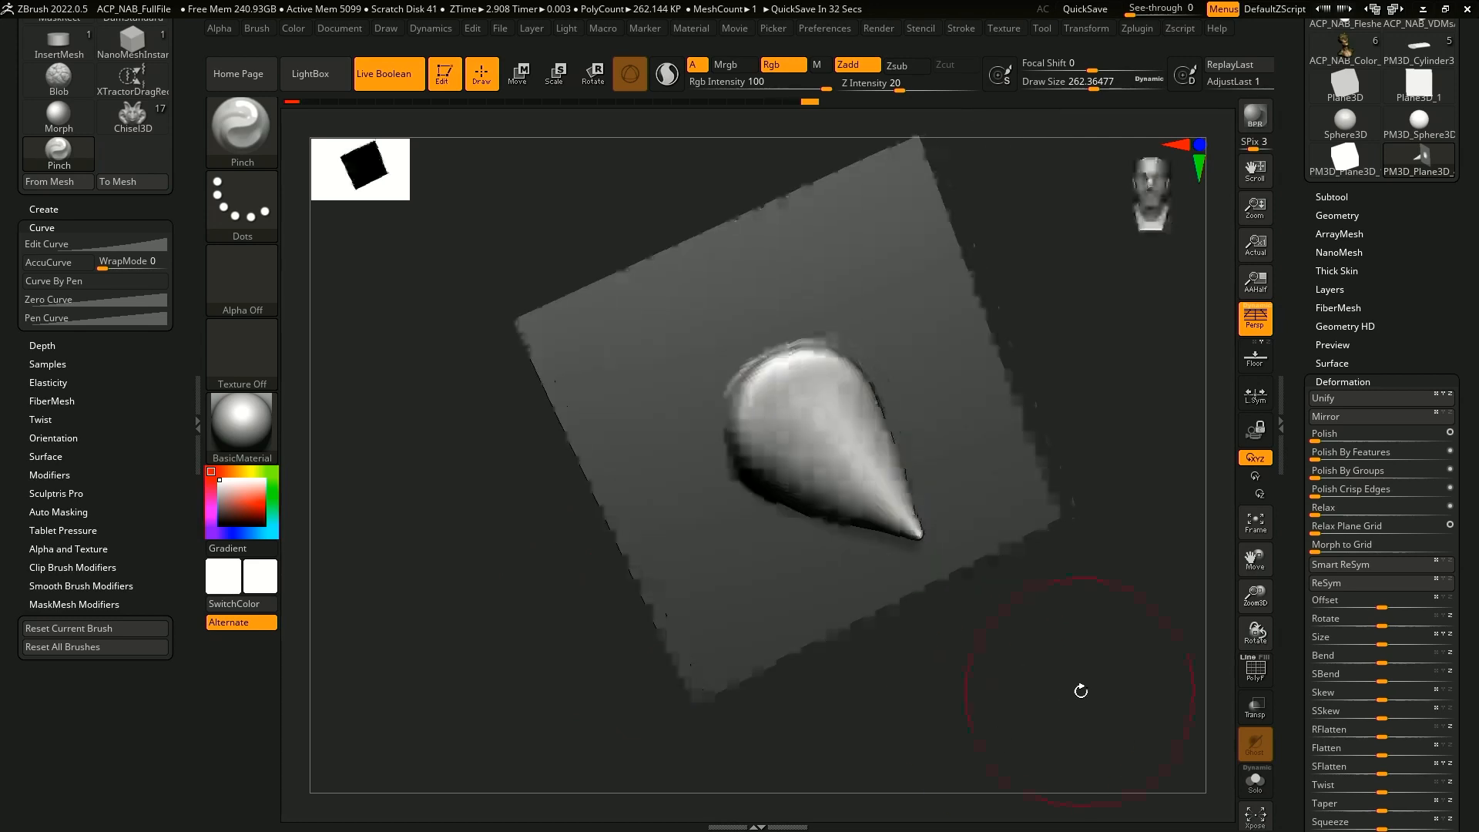
key("b")
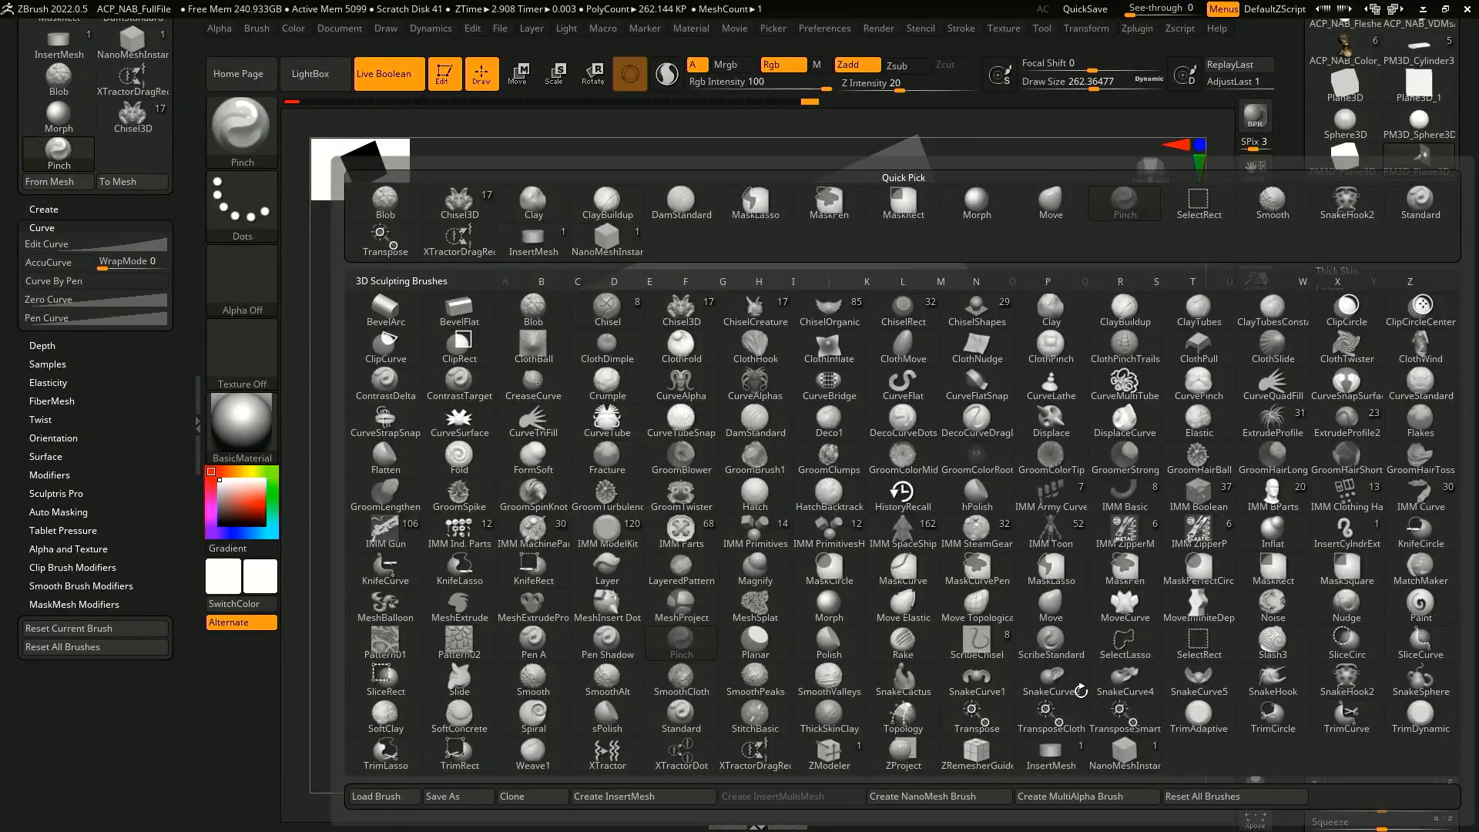
left_click_drag(968, 129, 942, 129)
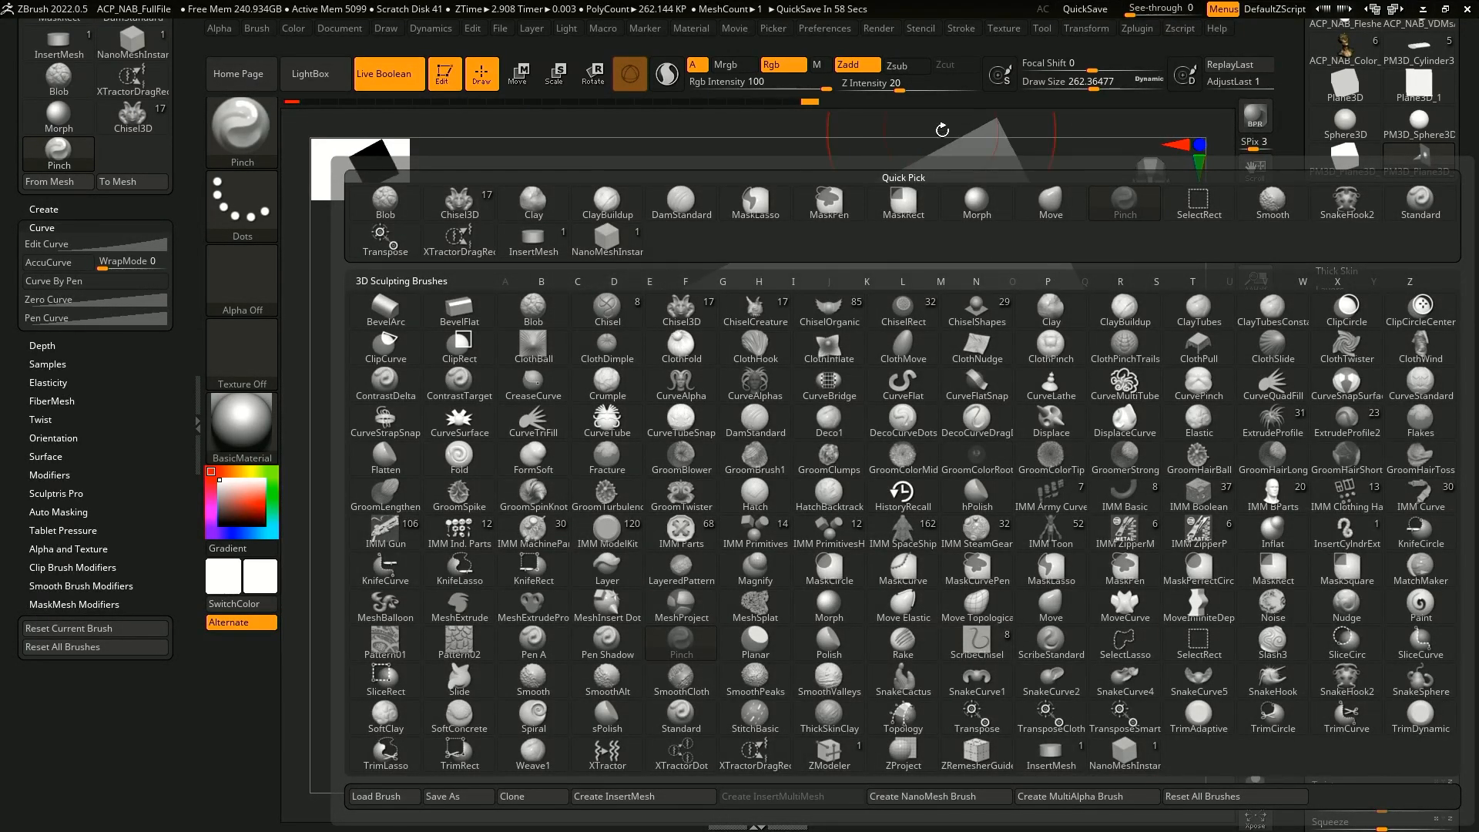
key("b")
left_click(540, 320)
mouse_move(535, 303)
left_mouse_down()
mouse_move(1090, 684)
mouse_move(994, 644)
mouse_move(1001, 660)
left_mouse_up()
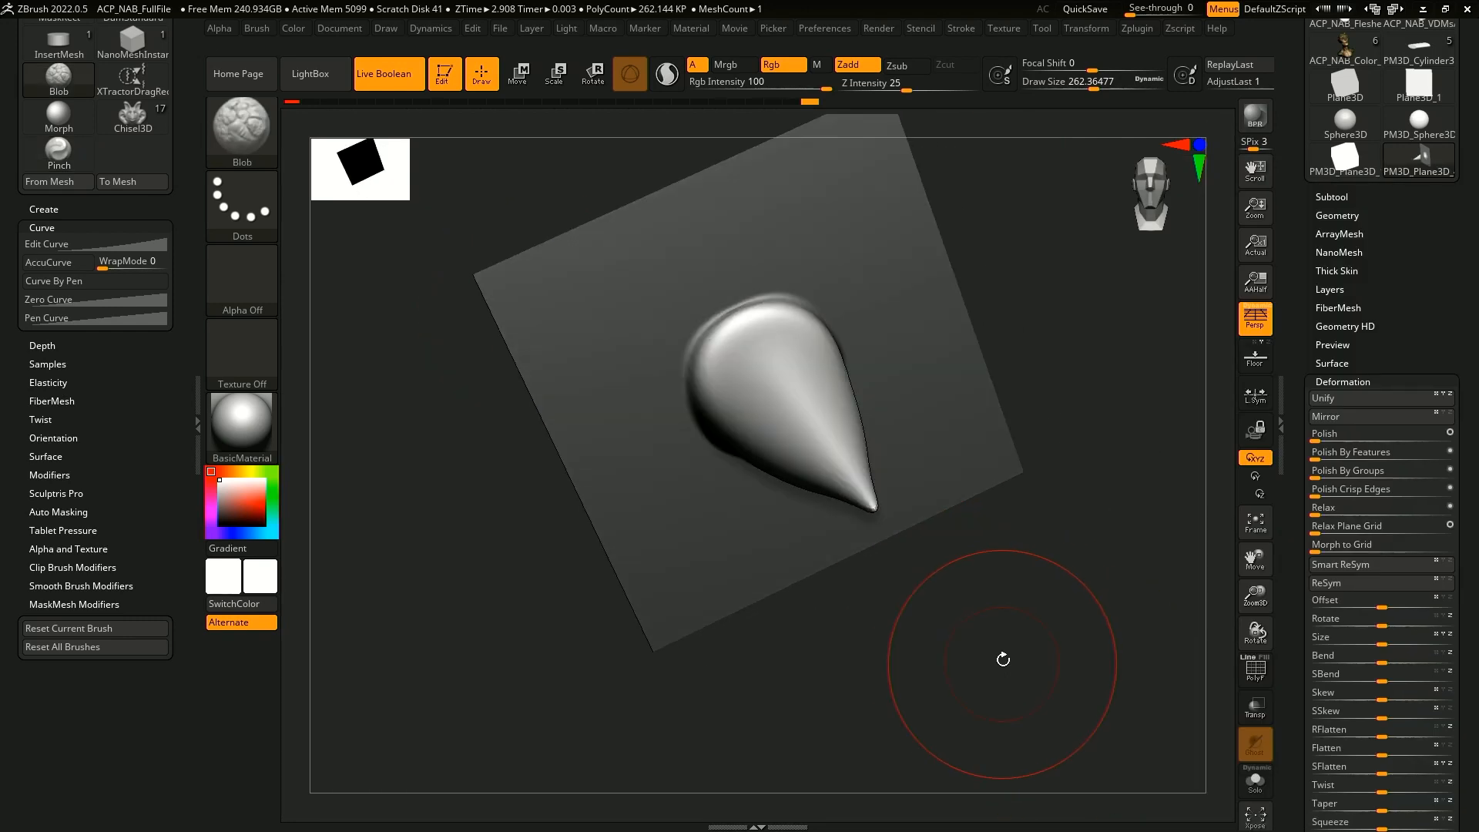
- Build up ridges along the spike between base and tip with the ClayBuildup brush at a draw size of about 124
key("b")
key("c")
key("b")
left_click_drag(969, 583, 1025, 607)
key("space")
left_click_drag(842, 393, 819, 393)
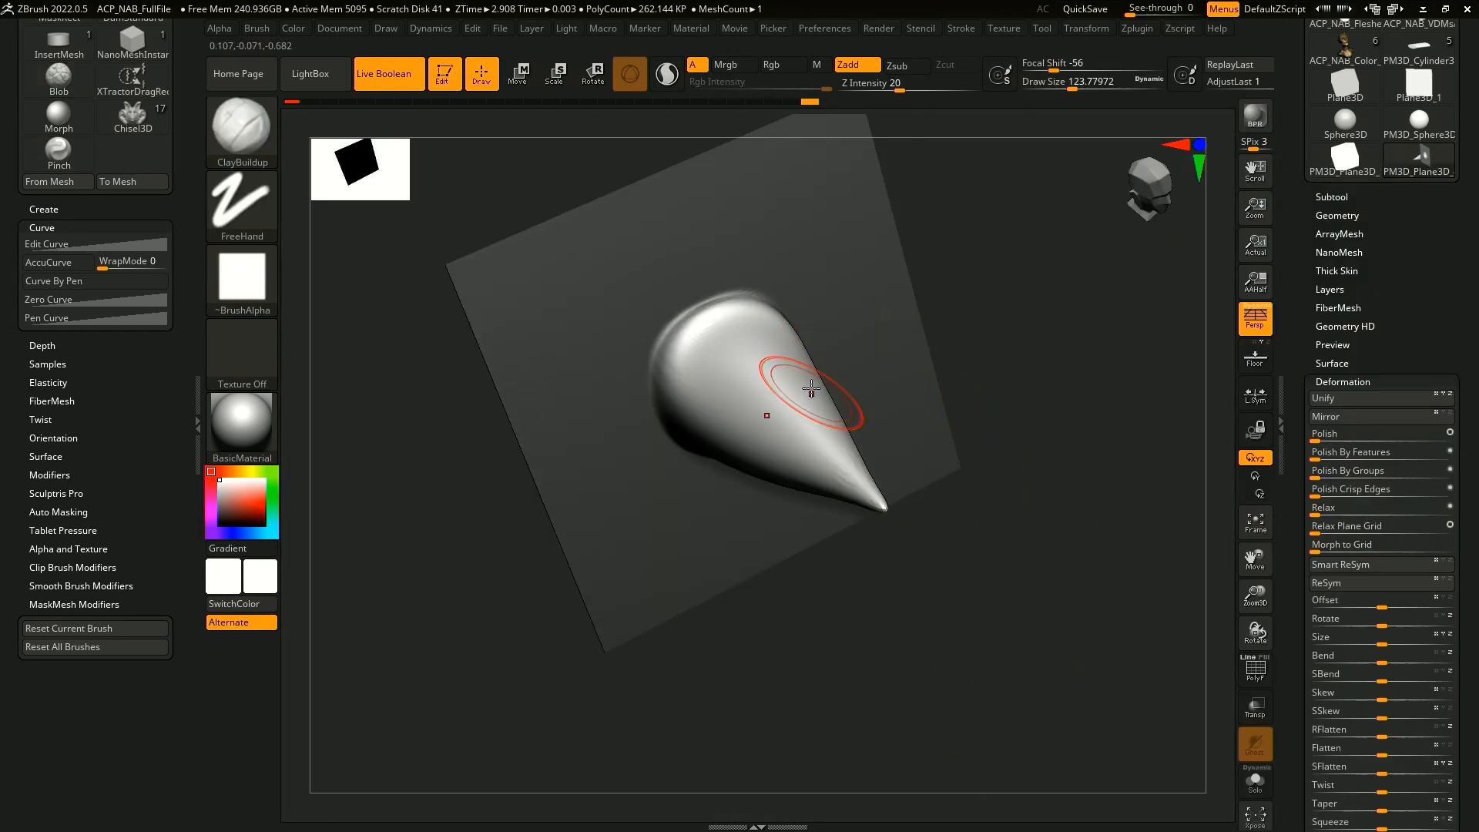
left_click_drag(704, 368, 842, 462)
left_click_drag(731, 347, 865, 481)
left_click_drag(720, 397, 818, 460)
left_click_drag(867, 528, 912, 487)
mouse_move(697, 419)
left_mouse_down()
mouse_move(891, 446)
mouse_move(843, 453)
left_mouse_up()
left_click_drag(907, 532, 921, 470)
left_click_drag(728, 445, 875, 435)
left_click_drag(723, 500, 845, 479)
left_click_drag(732, 456, 838, 491)
mouse_move(895, 621)
left_mouse_down("shift")
mouse_move(1034, 593)
mouse_move(1033, 631)
mouse_move(1018, 610)
mouse_move(1069, 613)
left_mouse_up("shift")
- Inflate and smooth the ridged spike with the Inflat brush at a draw size of about 187, undoing the last three edits
key("b")
key("i")
key("n")
key("space")
left_click_drag(946, 427, 955, 427)
key("space")
mouse_move(905, 348)
left_mouse_down()
mouse_move(951, 432)
mouse_move(884, 346)
mouse_move(924, 409)
mouse_move(851, 532)
mouse_move(926, 415)
mouse_move(888, 347)
mouse_move(925, 404)
left_mouse_up()
left_click_drag(1058, 535, 1069, 521, "shift")
mouse_move(840, 378)
left_mouse_down("shift")
mouse_move(934, 387)
mouse_move(826, 352)
left_mouse_up("shift")
mouse_move(1095, 524)
left_mouse_down()
mouse_move(1063, 479)
mouse_move(1109, 565)
mouse_move(1048, 530)
mouse_move(1130, 596)
left_mouse_up()
key("ctrl+z")
key("ctrl+z")
key("ctrl+z")
- Clear the plane's mask and inflate the area around the spike's base into a soft raised ring
left_click(1099, 576, "ctrl")
left_click(1121, 597, "ctrl")
mouse_move(872, 371)
left_mouse_down()
mouse_move(907, 403)
mouse_move(923, 526)
left_mouse_up()
left_click_drag(1079, 567, 1126, 571)
mouse_move(922, 454)
left_mouse_down()
mouse_move(888, 538)
mouse_move(872, 368)
left_mouse_up()
left_click_drag(1123, 562, 1096, 363)
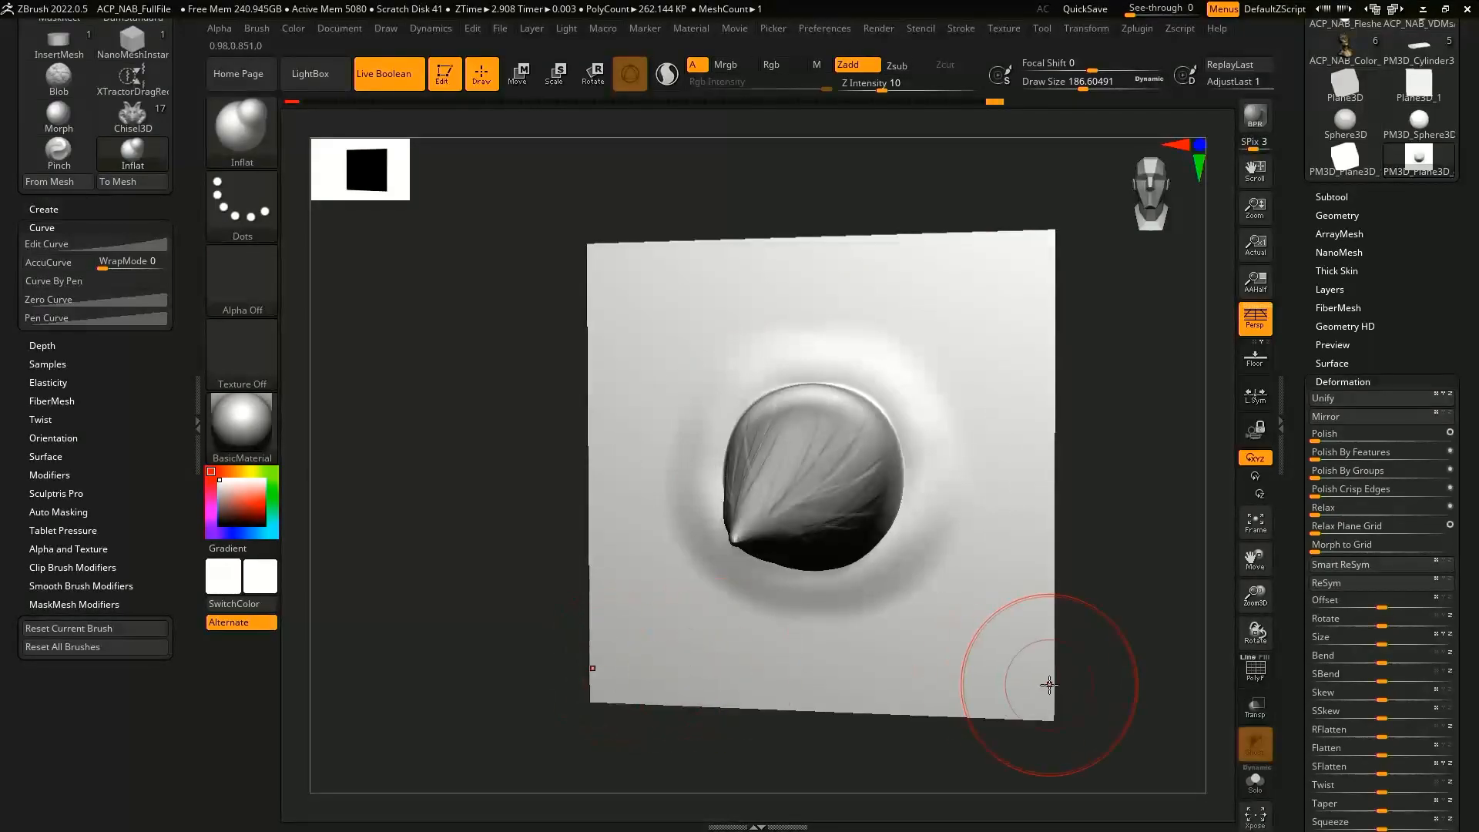
left_click_drag(1169, 429, 1142, 399)
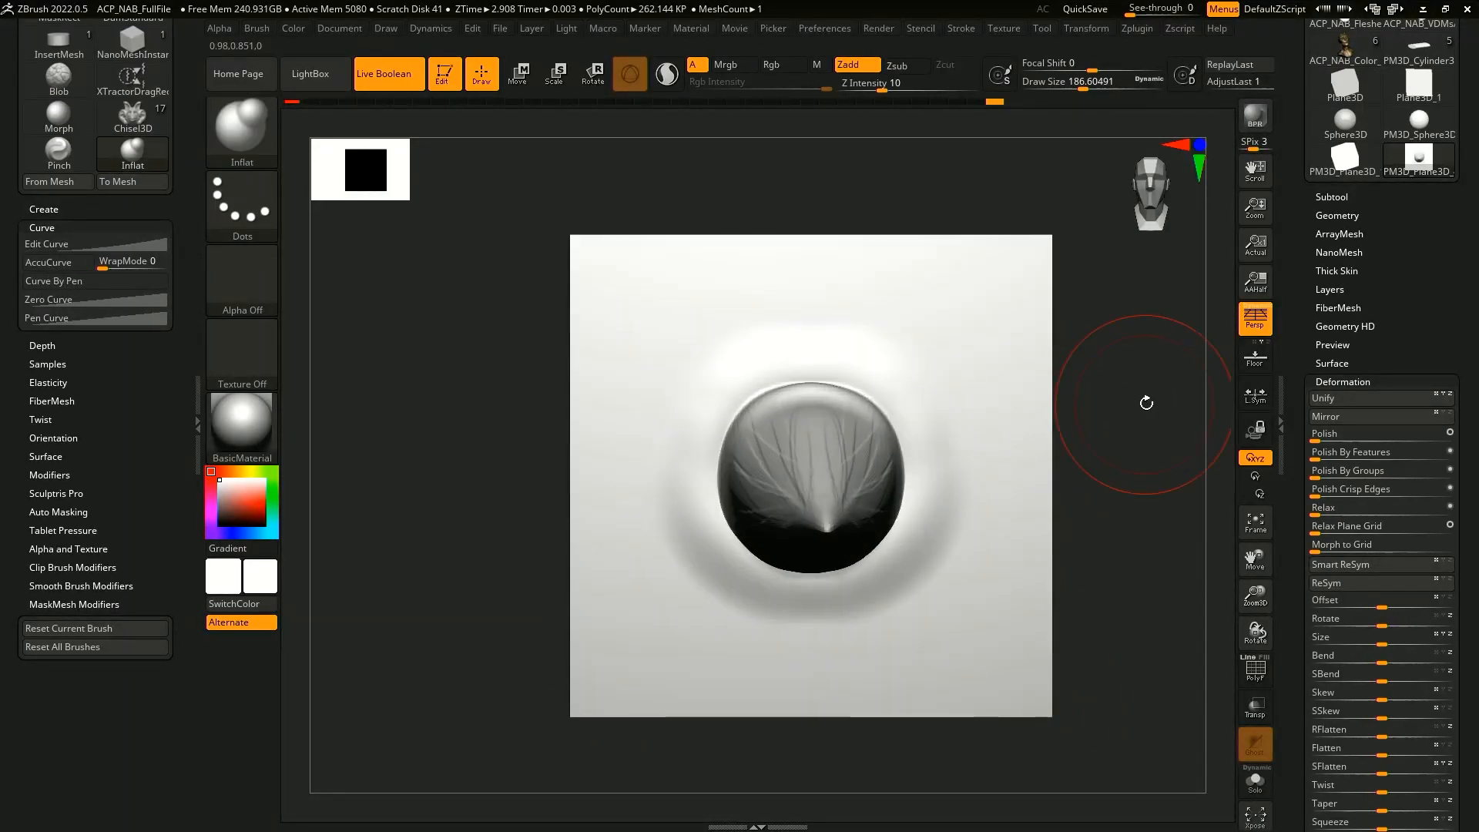
- Try shifting the plane's edge with the Move brush and carving the surface beside the spike with DamStandard
key("b")
key("m")
key("v")
left_click_drag(1040, 339, 1080, 338)
key("ctrl+z")
key("b")
key("d")
key("s")
left_click_drag(981, 292, 1003, 340)
key("ctrl+z")
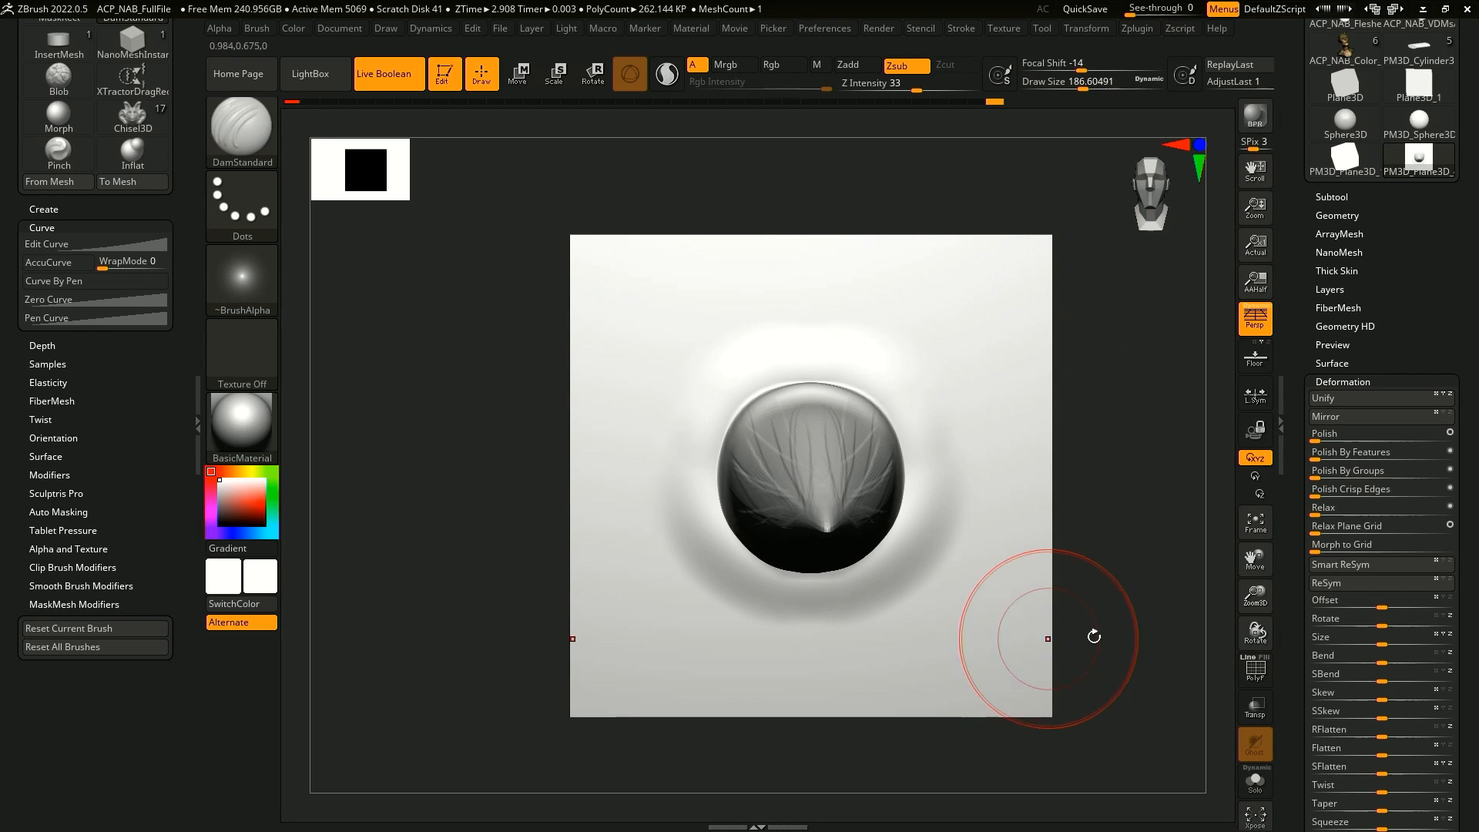
- Mask the spike and a soft ring around its base with MaskPen at a draw size of about 338
left_click_drag(1093, 628, 1114, 392)
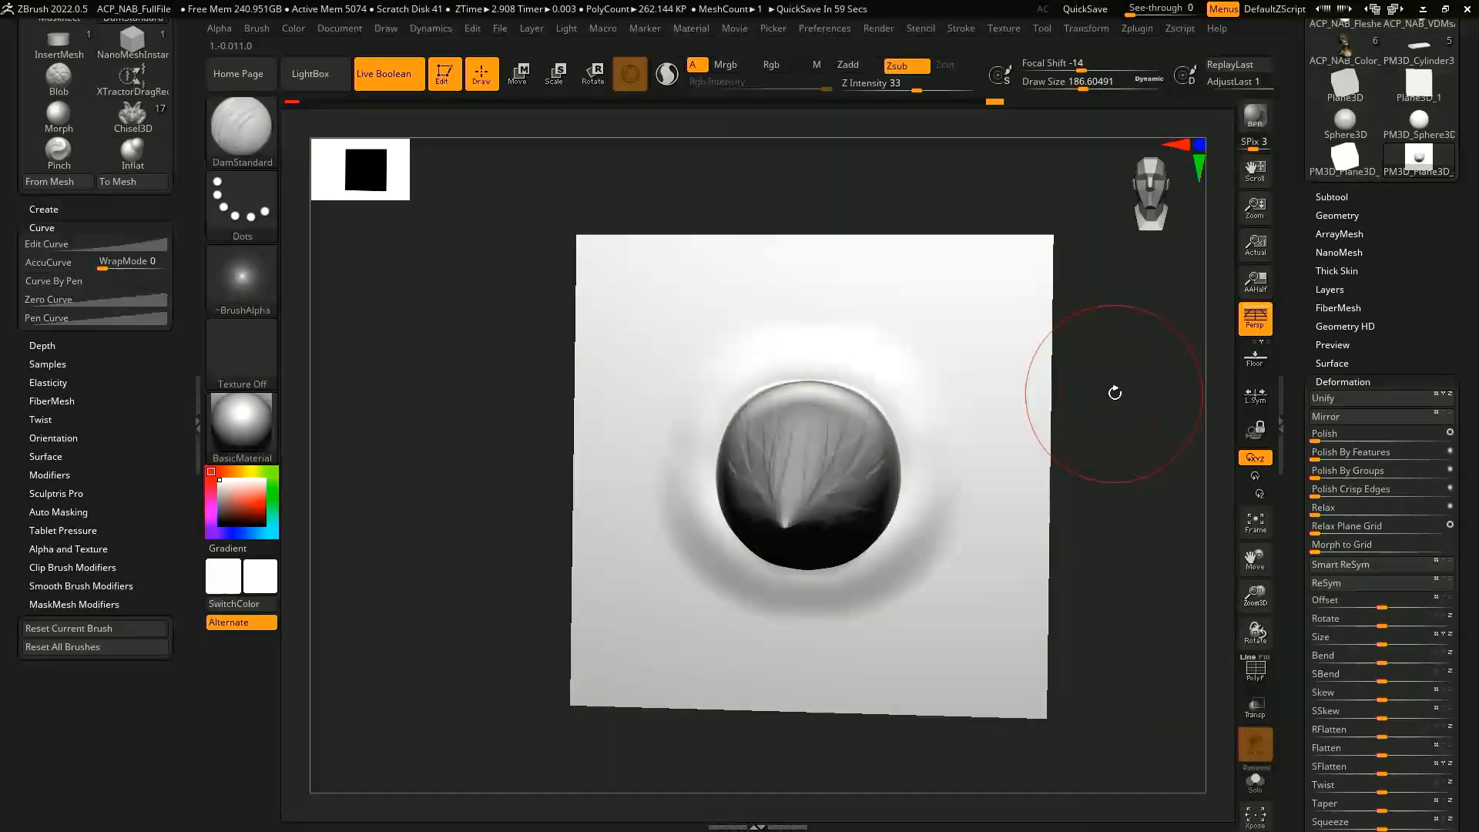
left_click_drag(1149, 404, 1142, 362)
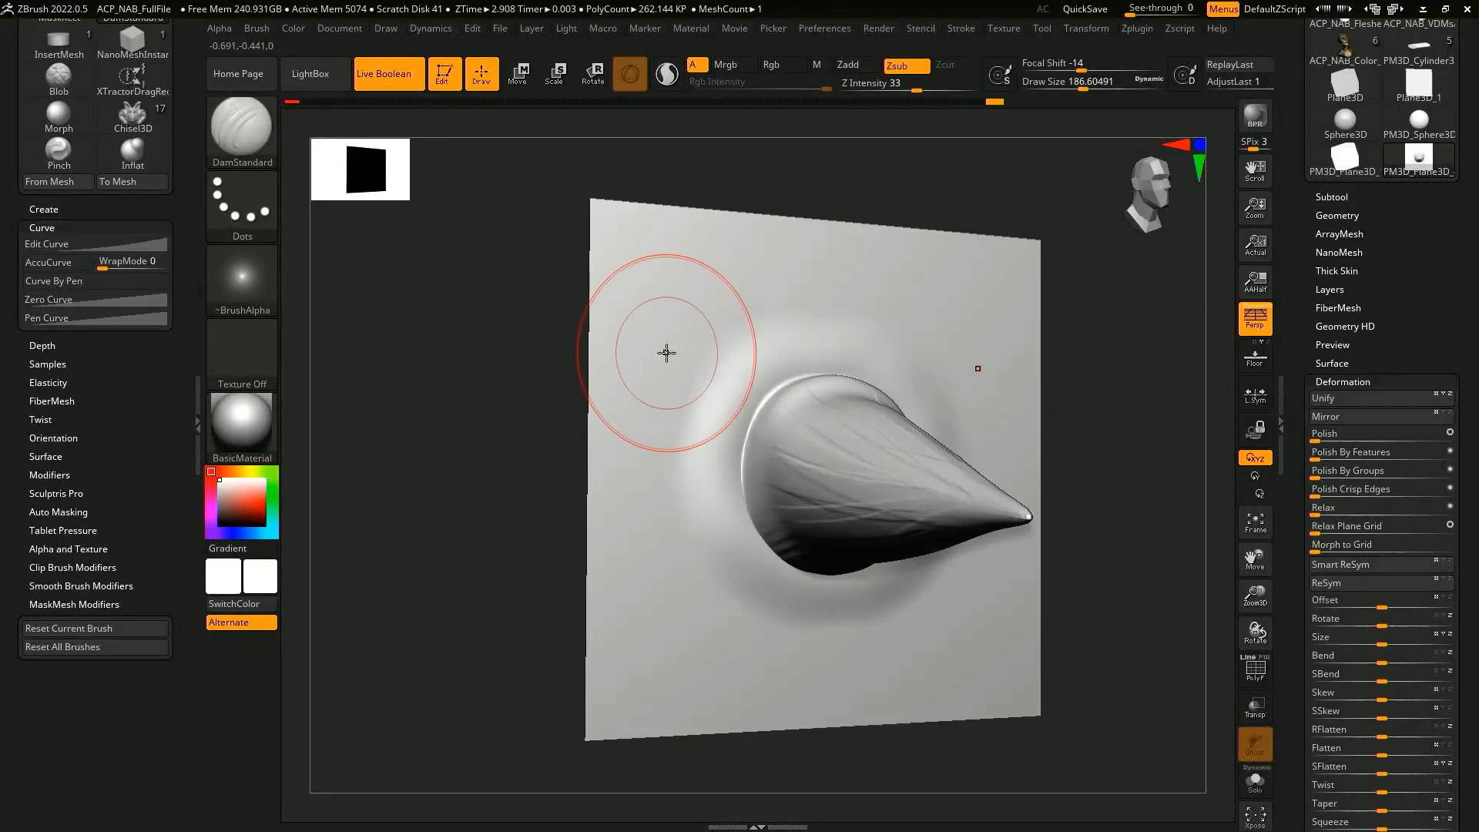
left_click_drag(1130, 548, 1076, 567, "shift")
left_click_drag(1078, 462, 1111, 440, "alt")
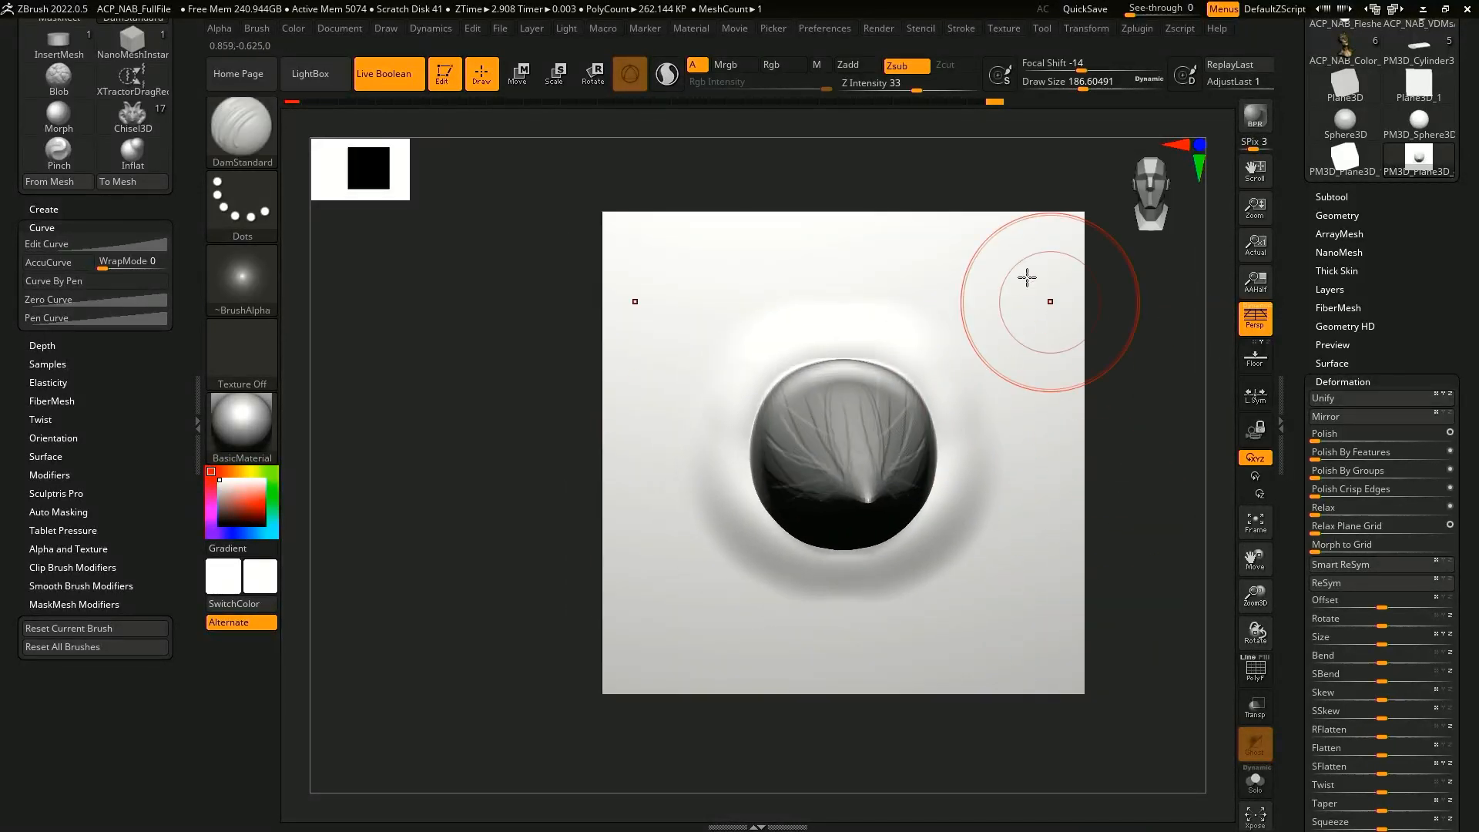
key("space")
mouse_move(892, 388)
left_mouse_down()
mouse_move(908, 389)
mouse_move(847, 393)
mouse_move(878, 400)
mouse_move(846, 509)
left_mouse_up()
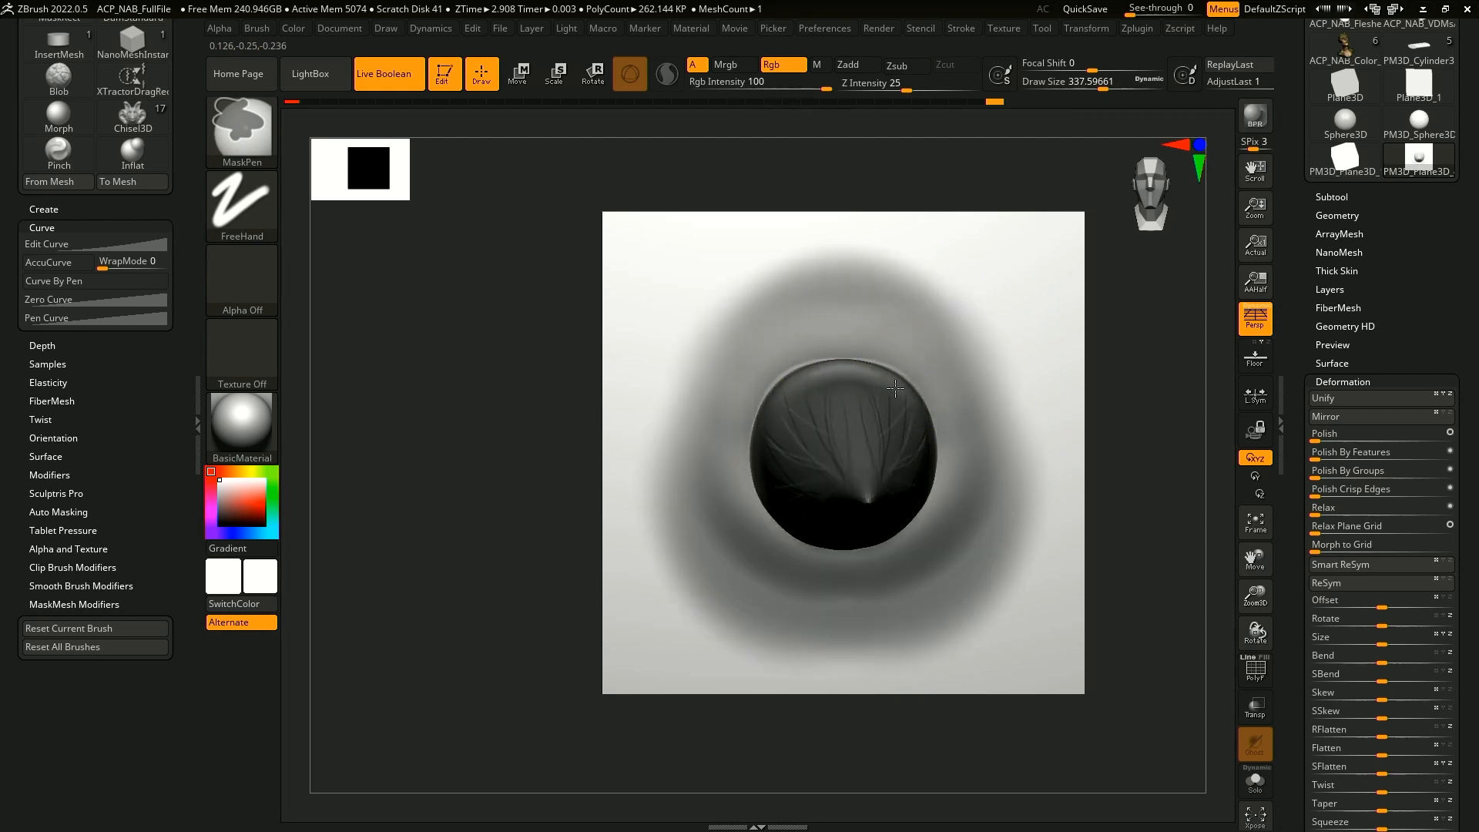
left_click(531, 462, "ctrl")
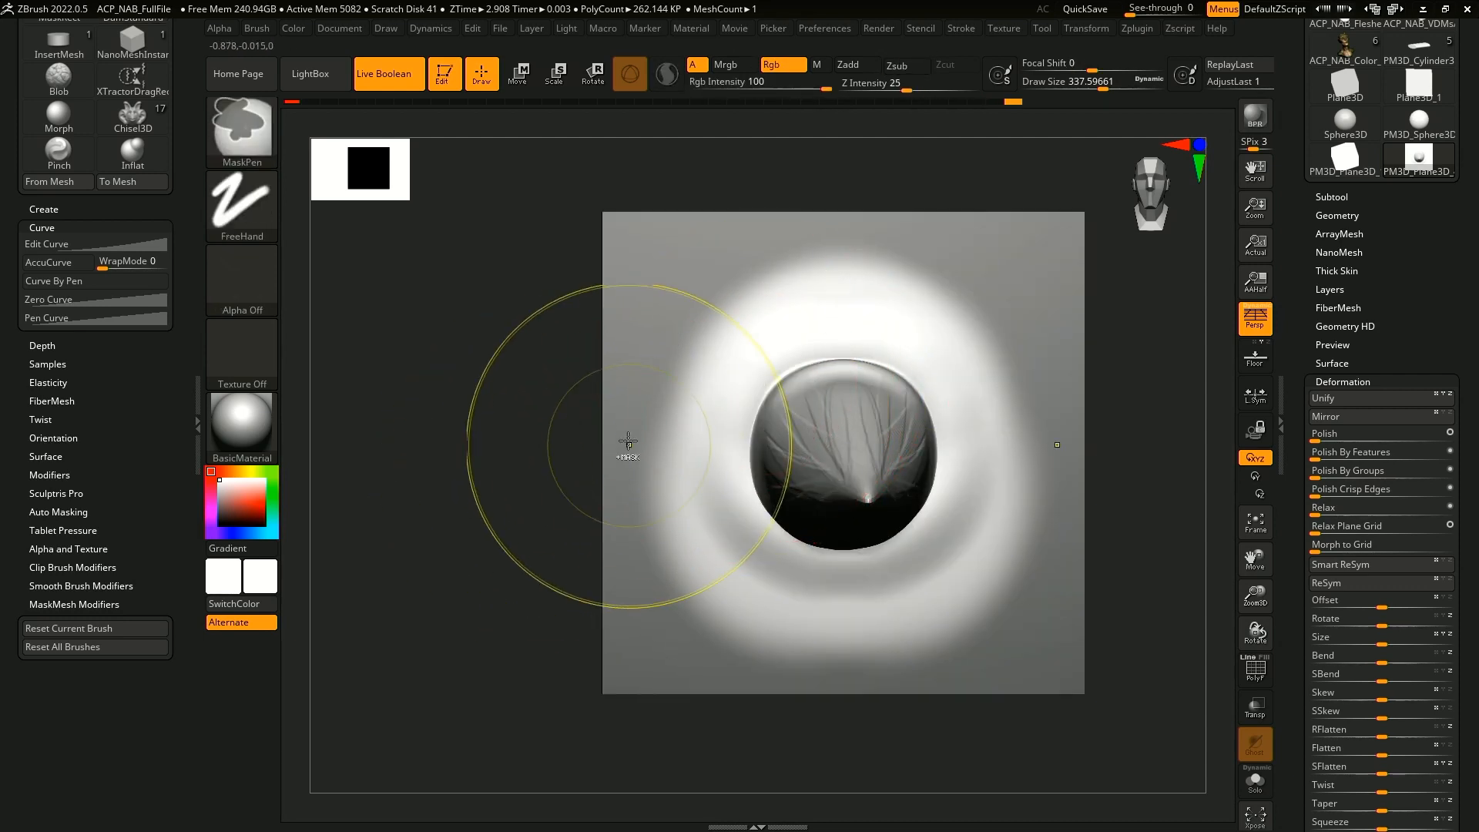
left_click(1140, 524, "ctrl")
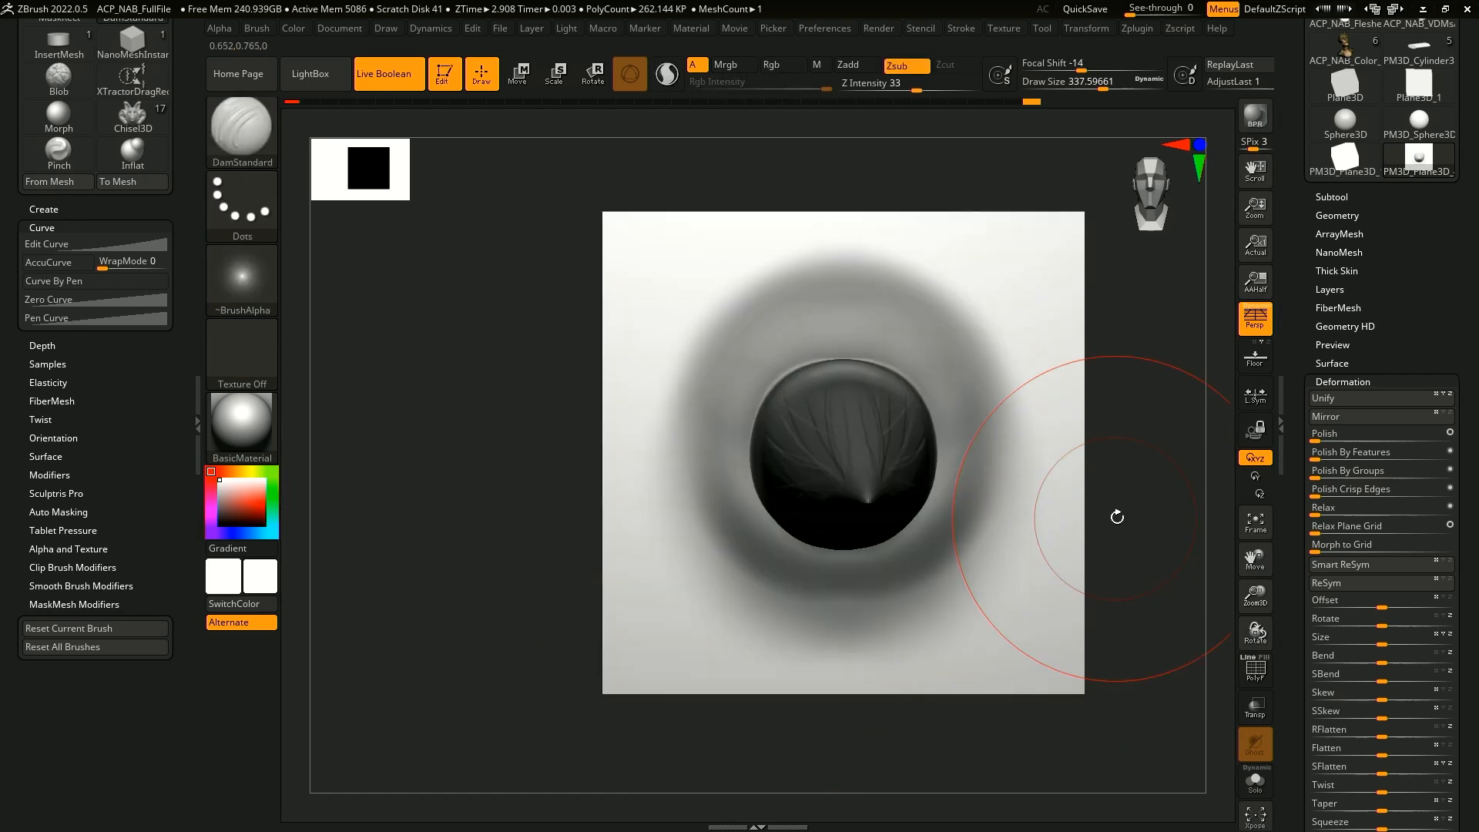
- Drop the plane to a lower subdivision level and quick-save the project
key("shift+d")
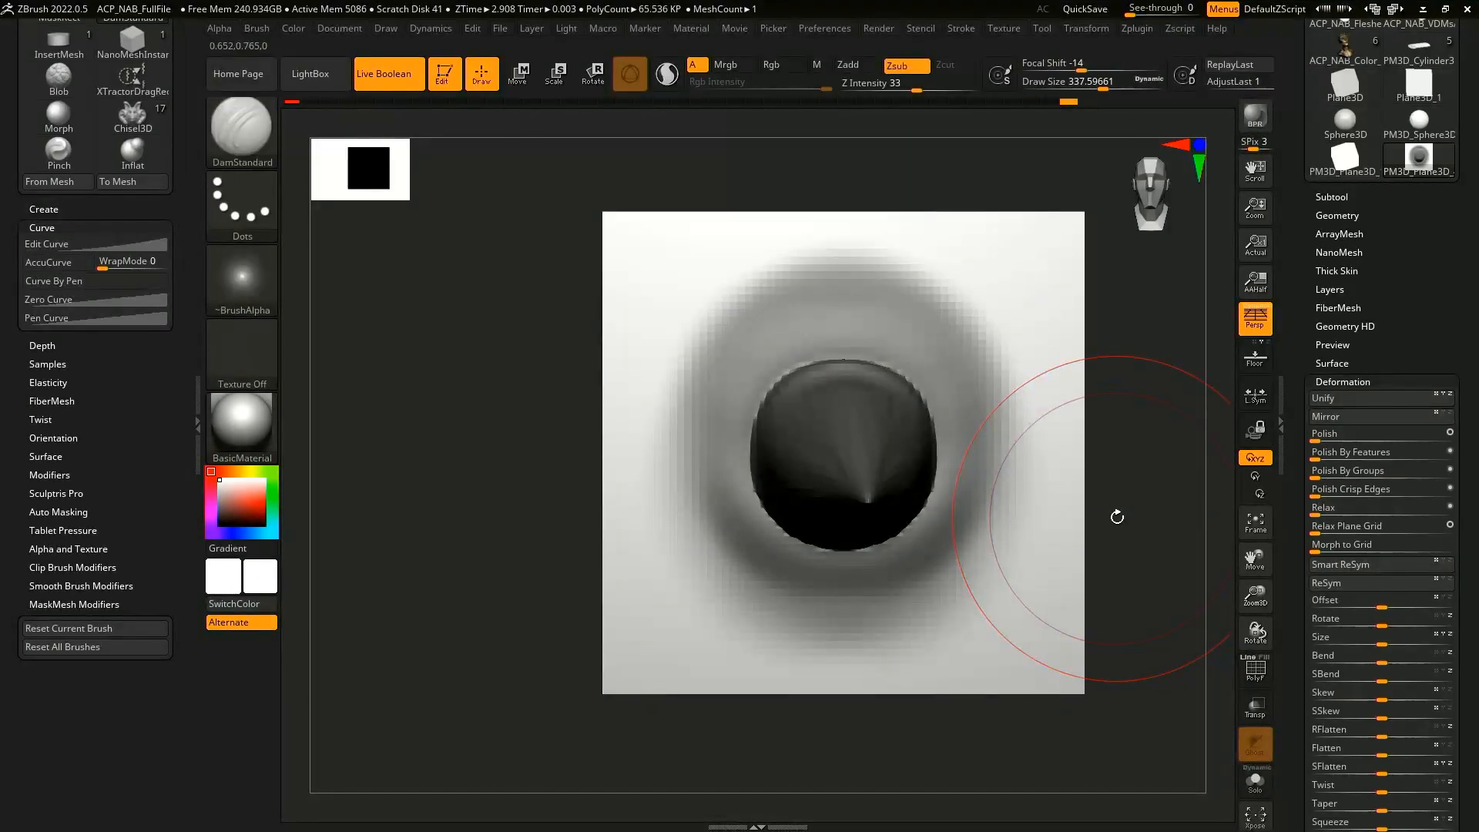
left_click(1109, 10)
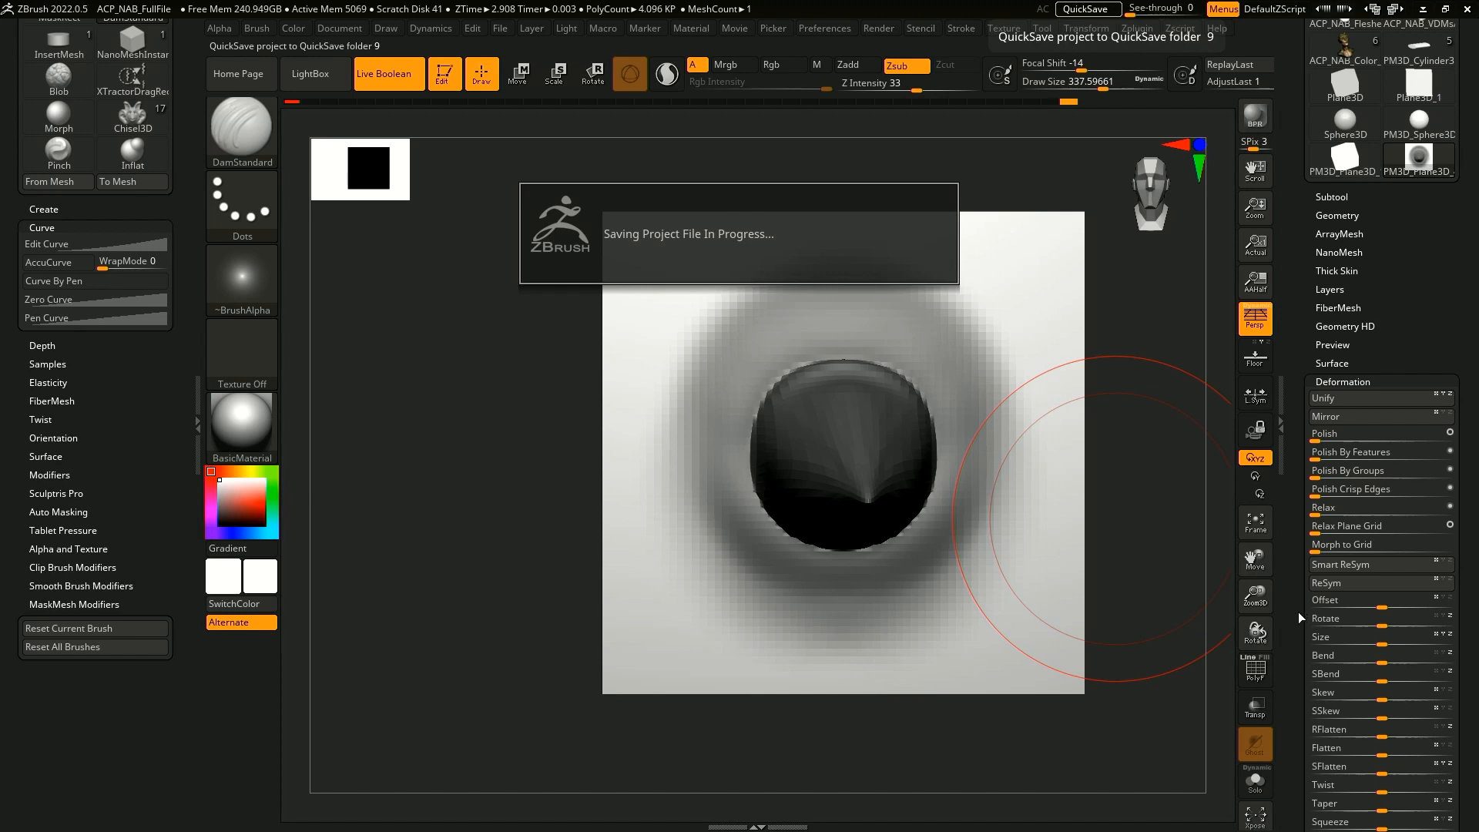
- Flatten the plane's unmasked border with the Morph to Grid deformation and clear the mask
left_click_drag(1300, 616, 1305, 429)
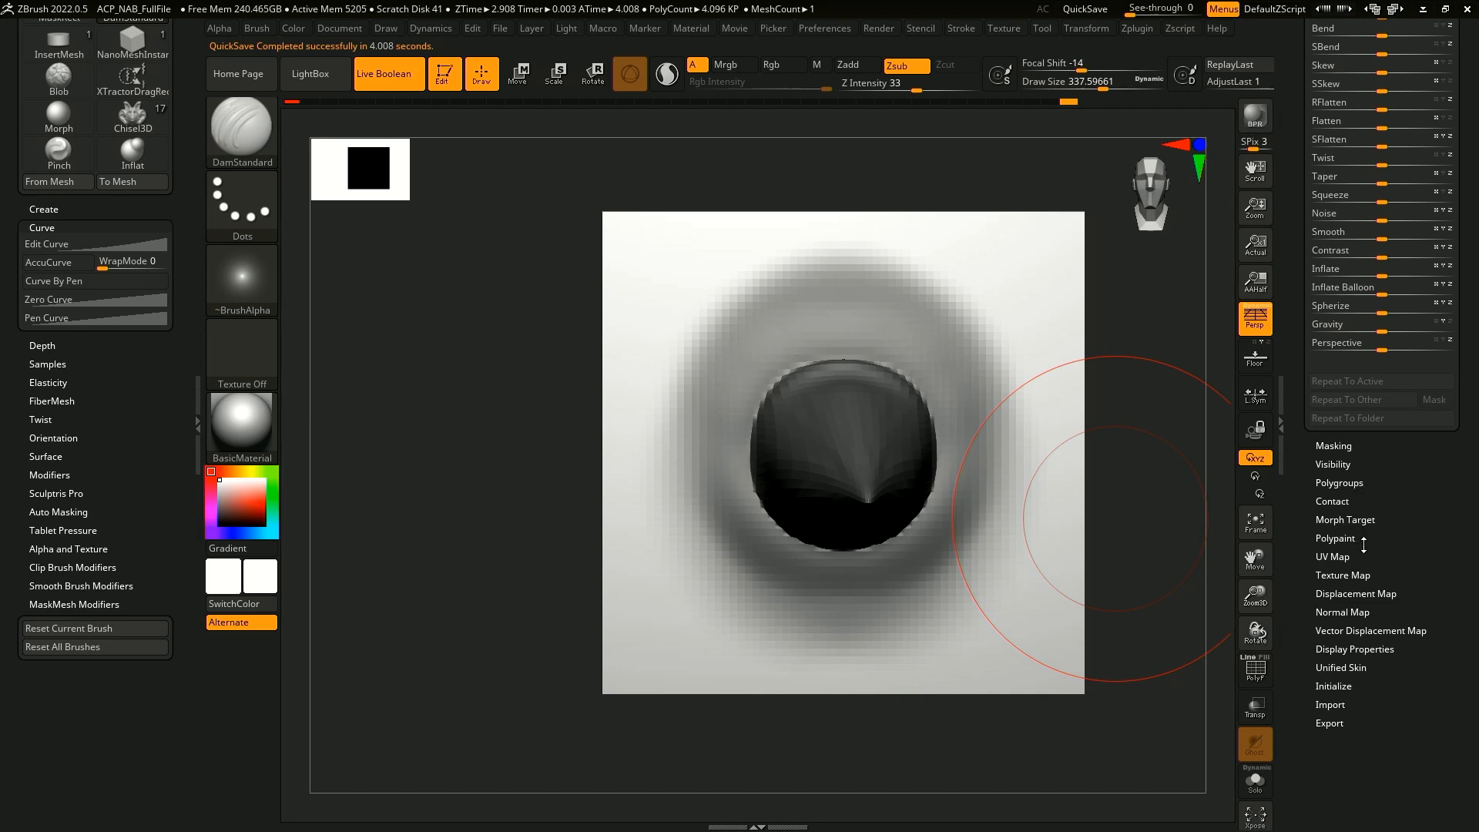
scroll(1364, 545, "up", 5)
left_click_drag(1325, 134, 1434, 126)
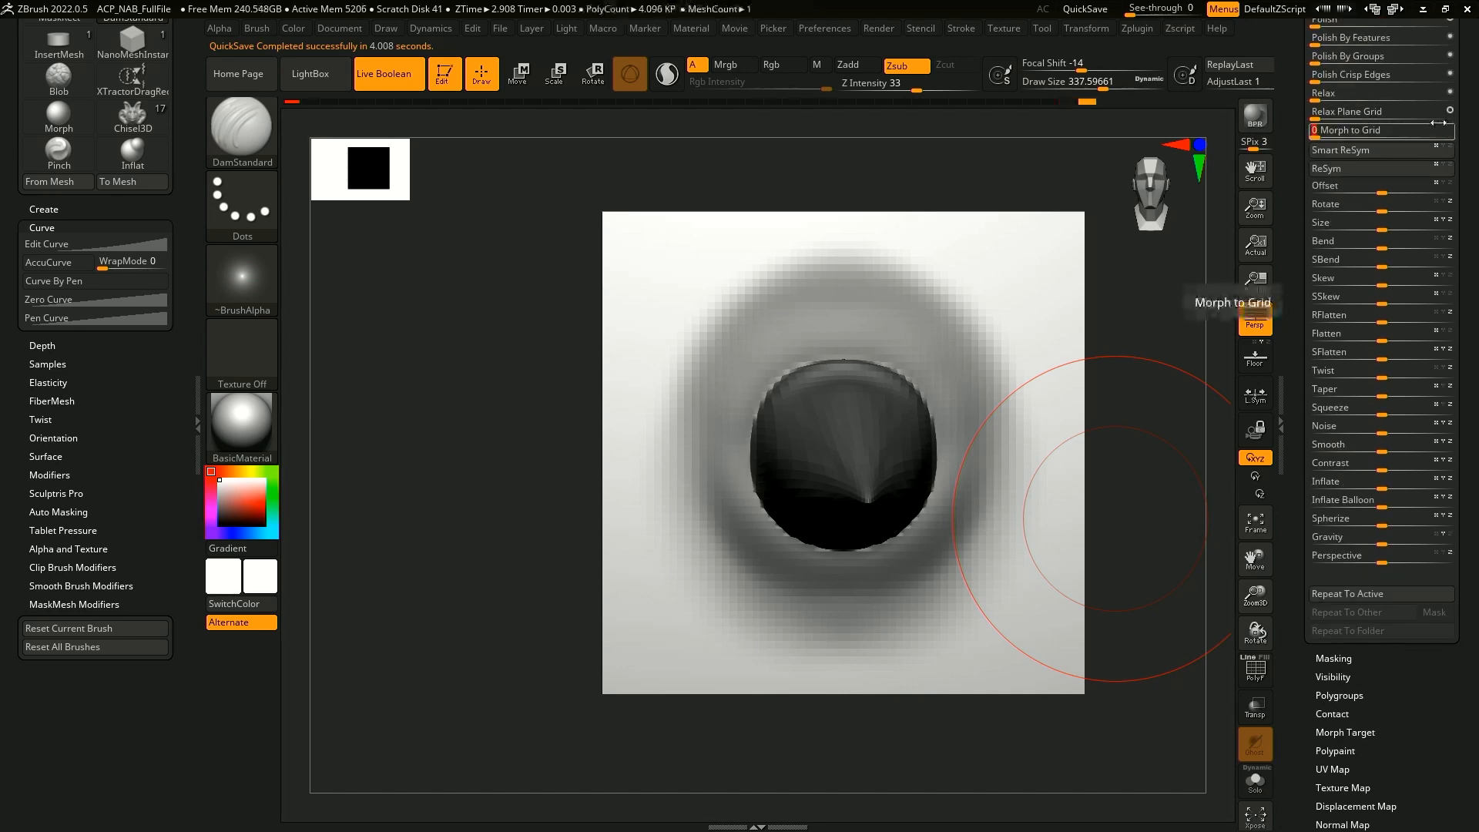
mouse_move(1120, 556)
left_mouse_down("ctrl")
mouse_move(1149, 662)
mouse_move(1122, 620)
left_mouse_up("ctrl")
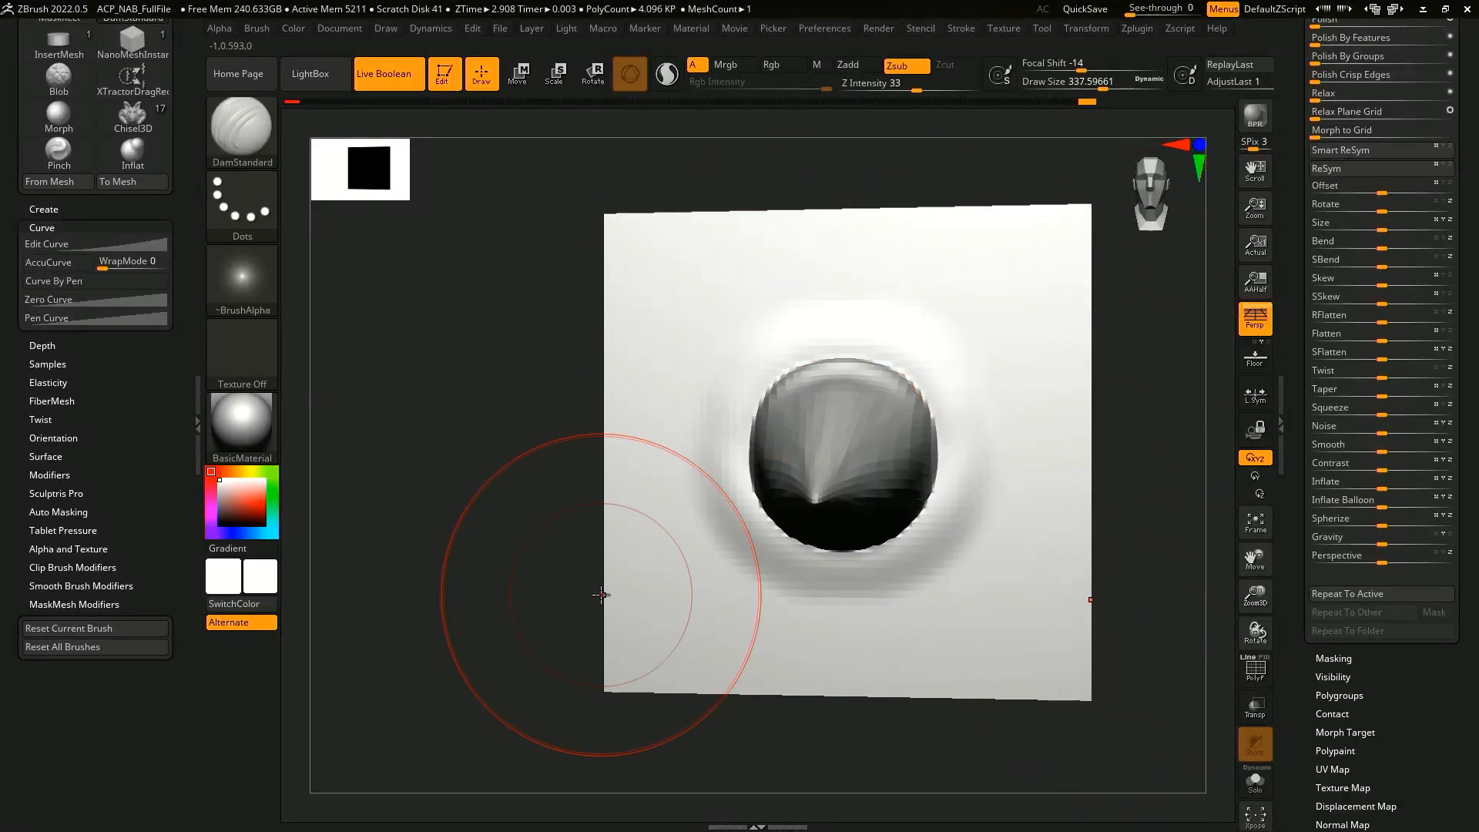
mouse_move(601, 595)
left_mouse_down()
mouse_move(1168, 611)
mouse_move(1122, 538)
mouse_move(1034, 541)
mouse_move(1096, 437)
left_mouse_up()
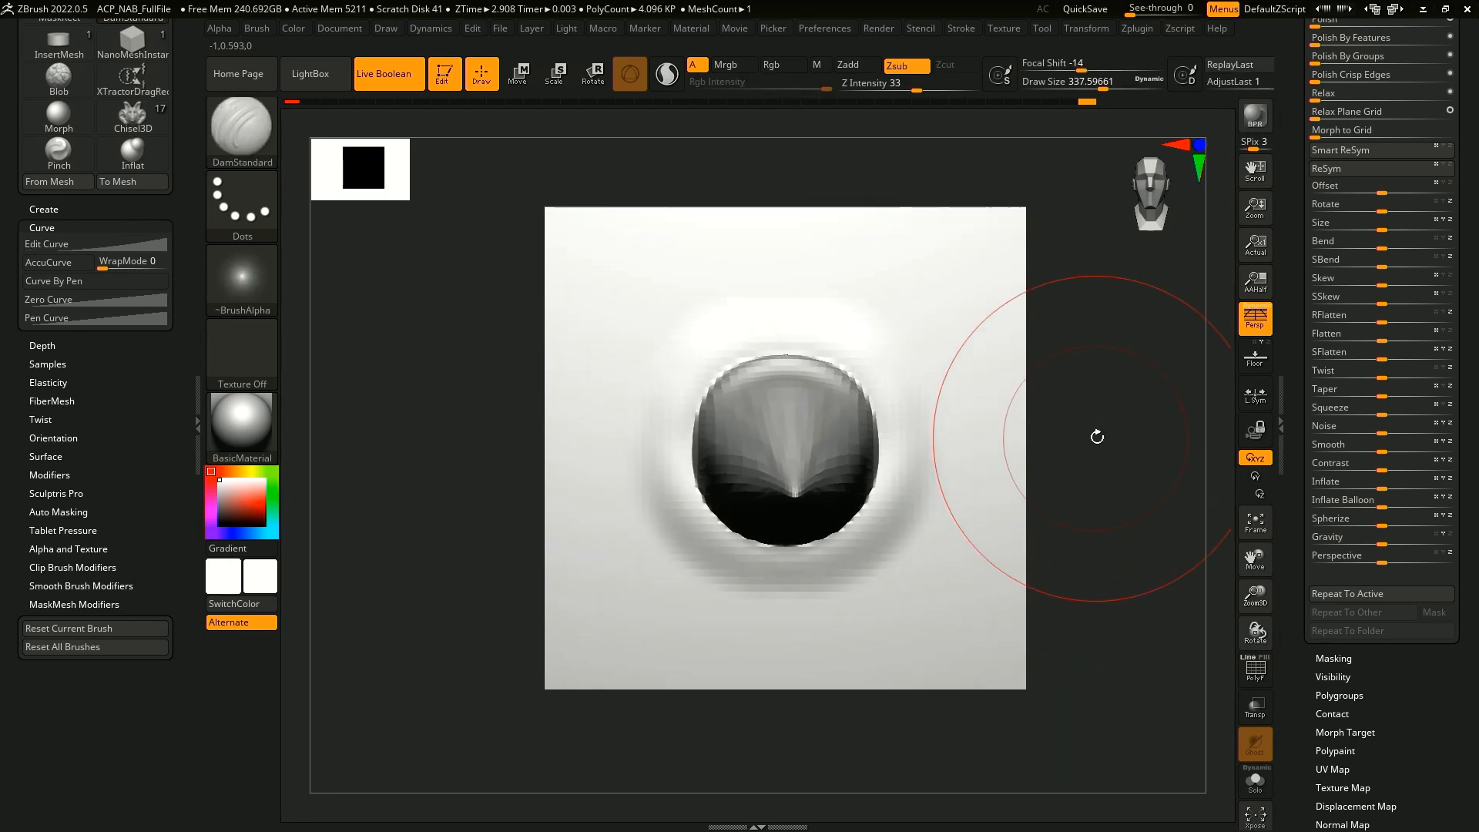
- With the Chisel3D brush active, return the plane to the higher subdivision level and turn off perspective
left_click(131, 123)
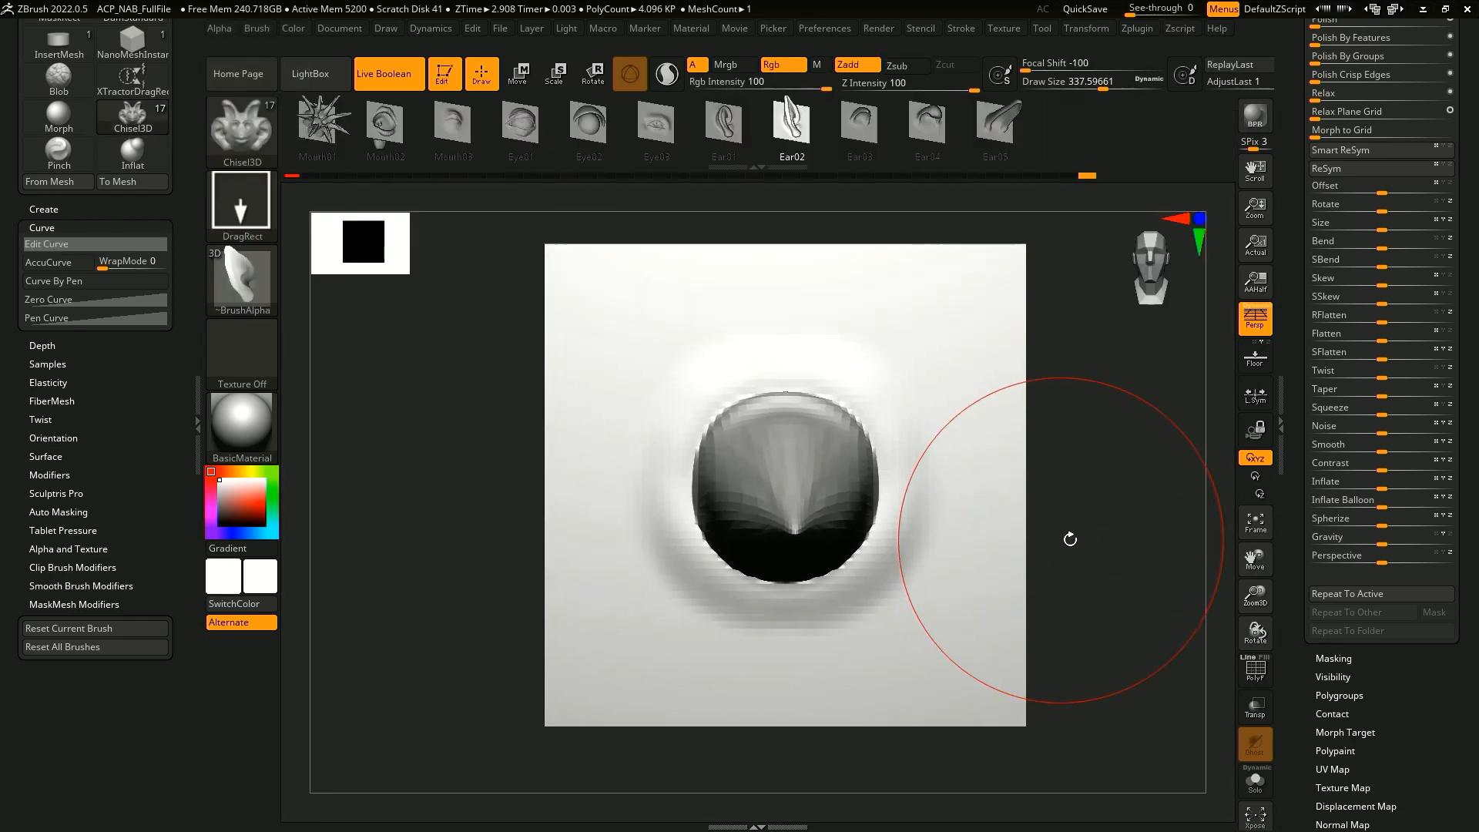
key("d")
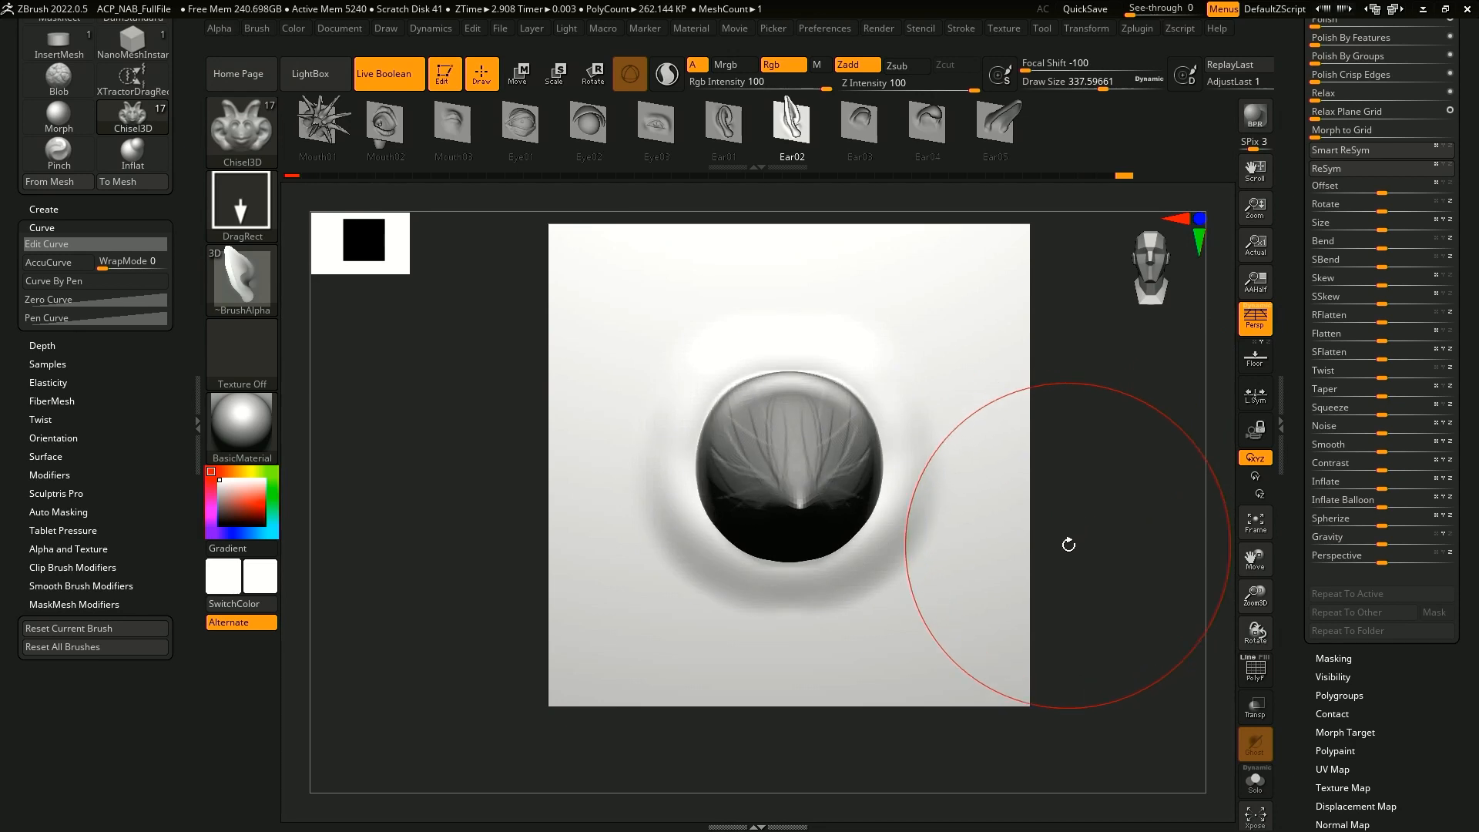
left_click(1255, 320)
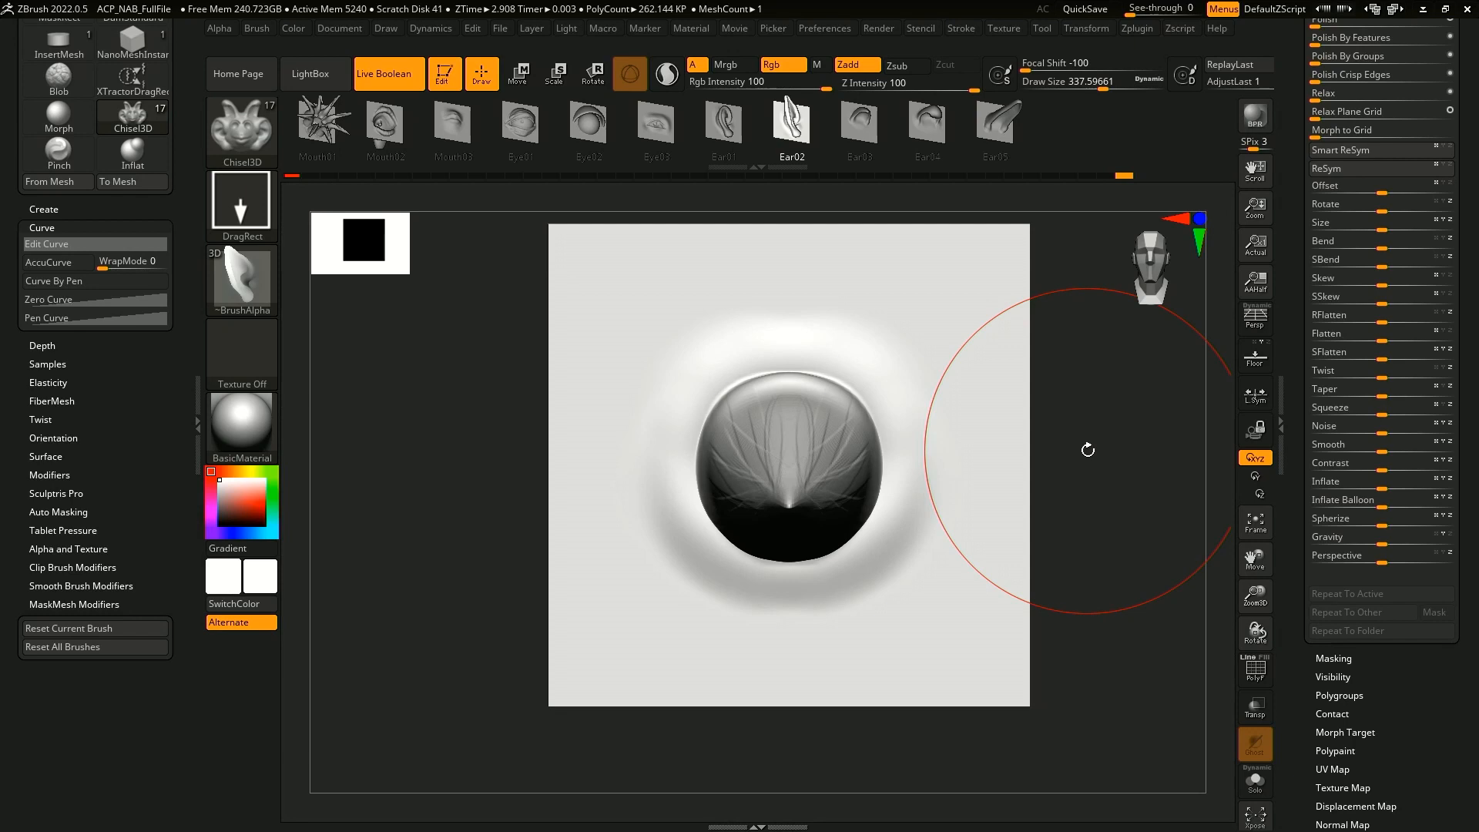
left_click_drag(1092, 544, 1109, 506, "shift")
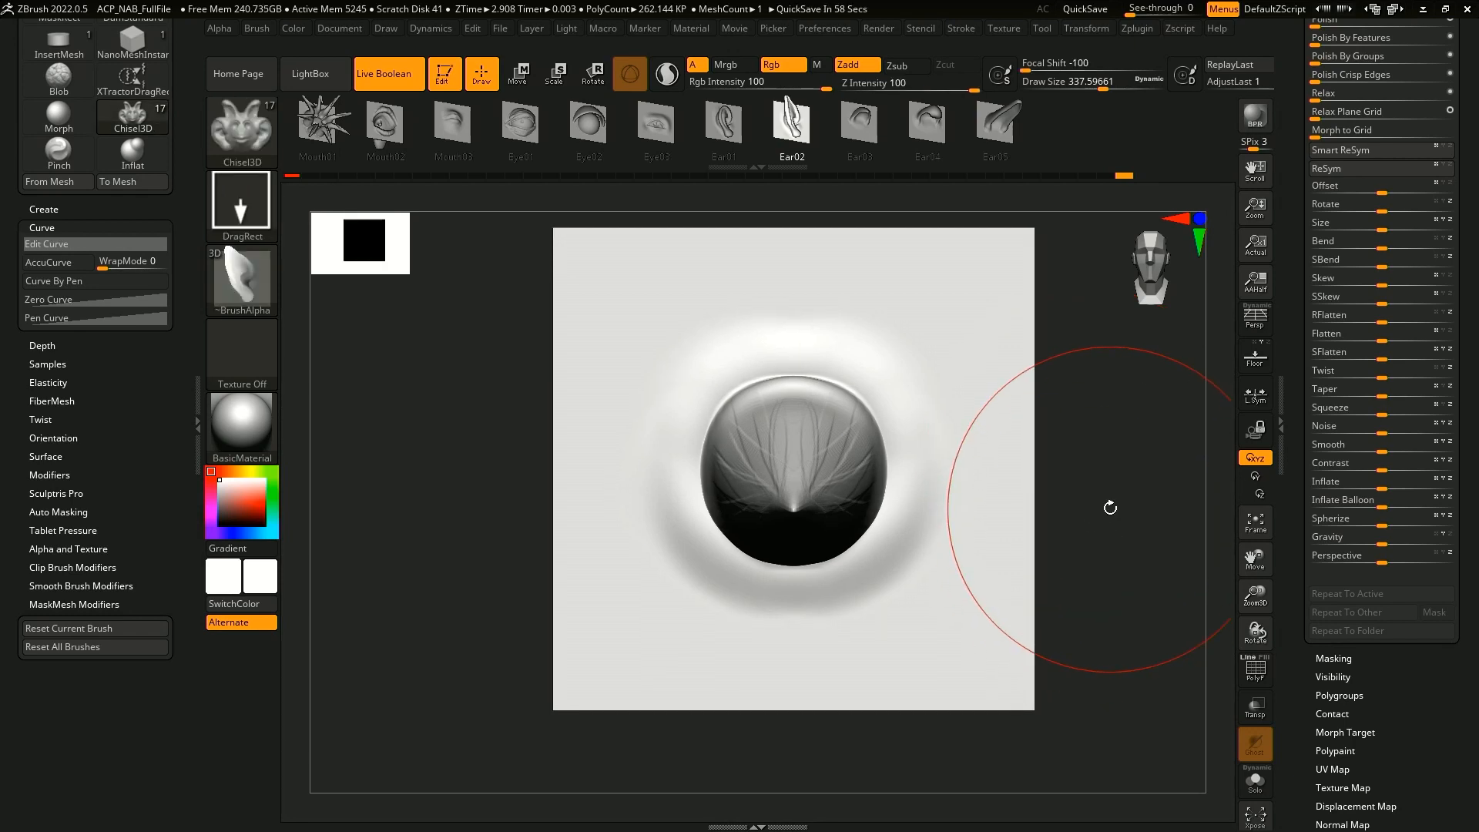
- Add the sculpted spike plane to the Chisel3D brush as a new 3D alpha created from the mesh
left_click(44, 208)
left_click_drag(178, 158, 179, 422)
mouse_move(178, 179)
left_mouse_down()
mouse_move(179, 298)
mouse_move(179, 169)
left_mouse_up()
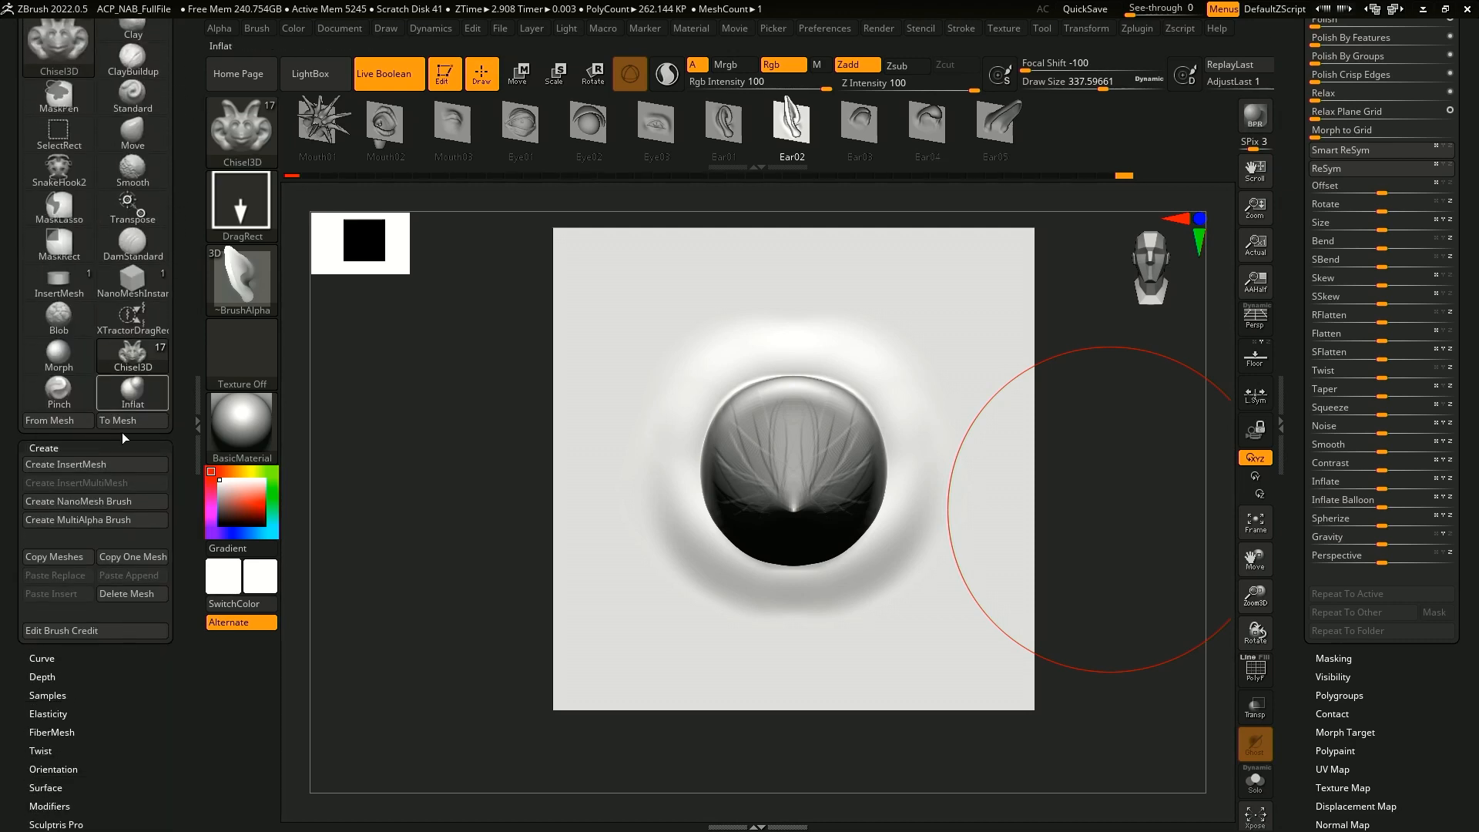
left_click(79, 417)
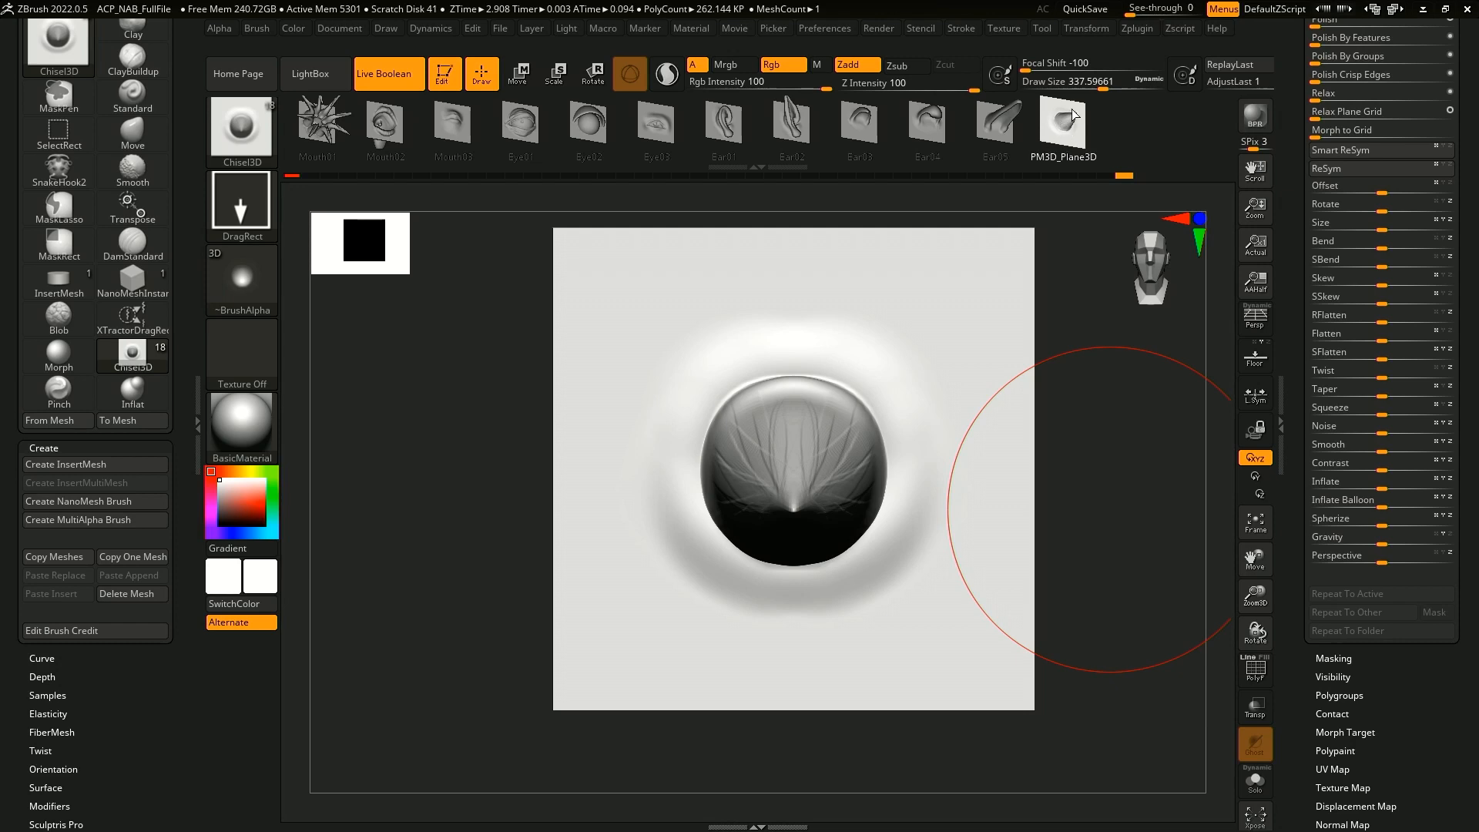
- Switch the active tool from the spike plane to the alien character bust
scroll(1305, 269, "up", 5)
scroll(1306, 270, "up", 4)
left_click(1349, 97)
left_click_drag(1078, 443, 1145, 319)
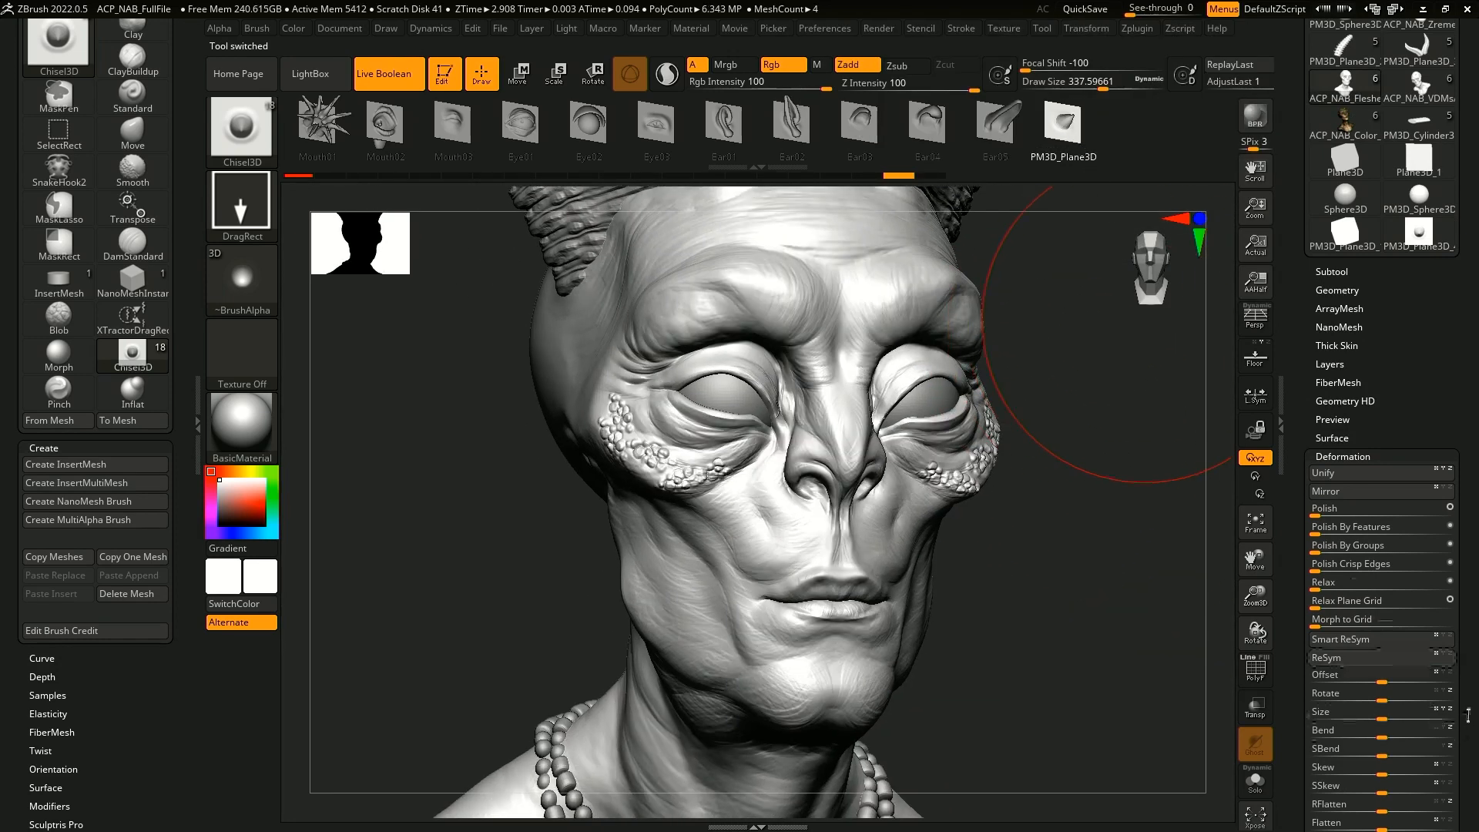
- Create a new sculpting layer on the alien bust and name it "little fang"
scroll(1386, 539, "down", 1)
left_click(1338, 347)
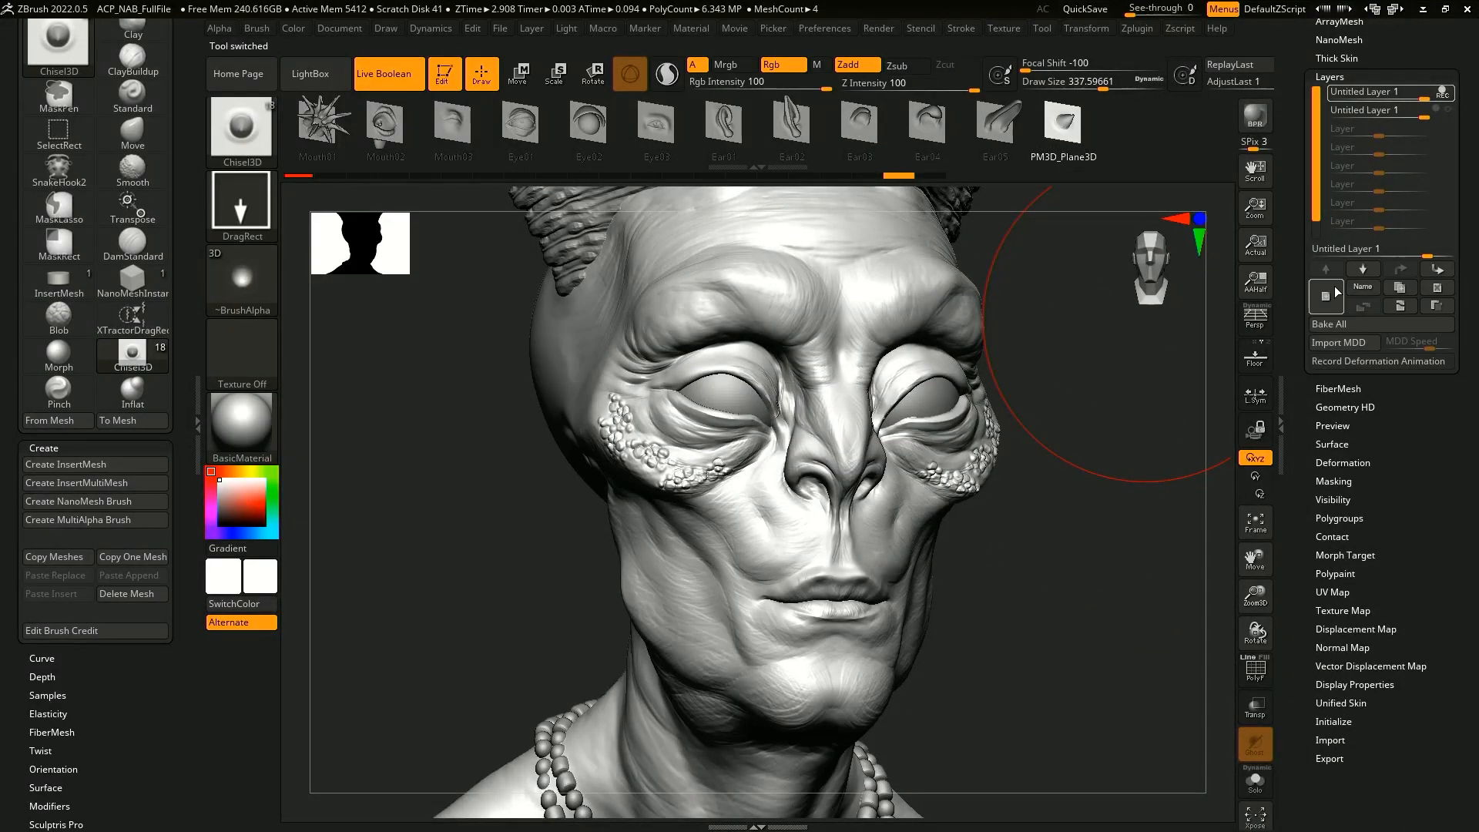
left_click(1335, 288)
left_click(1364, 284)
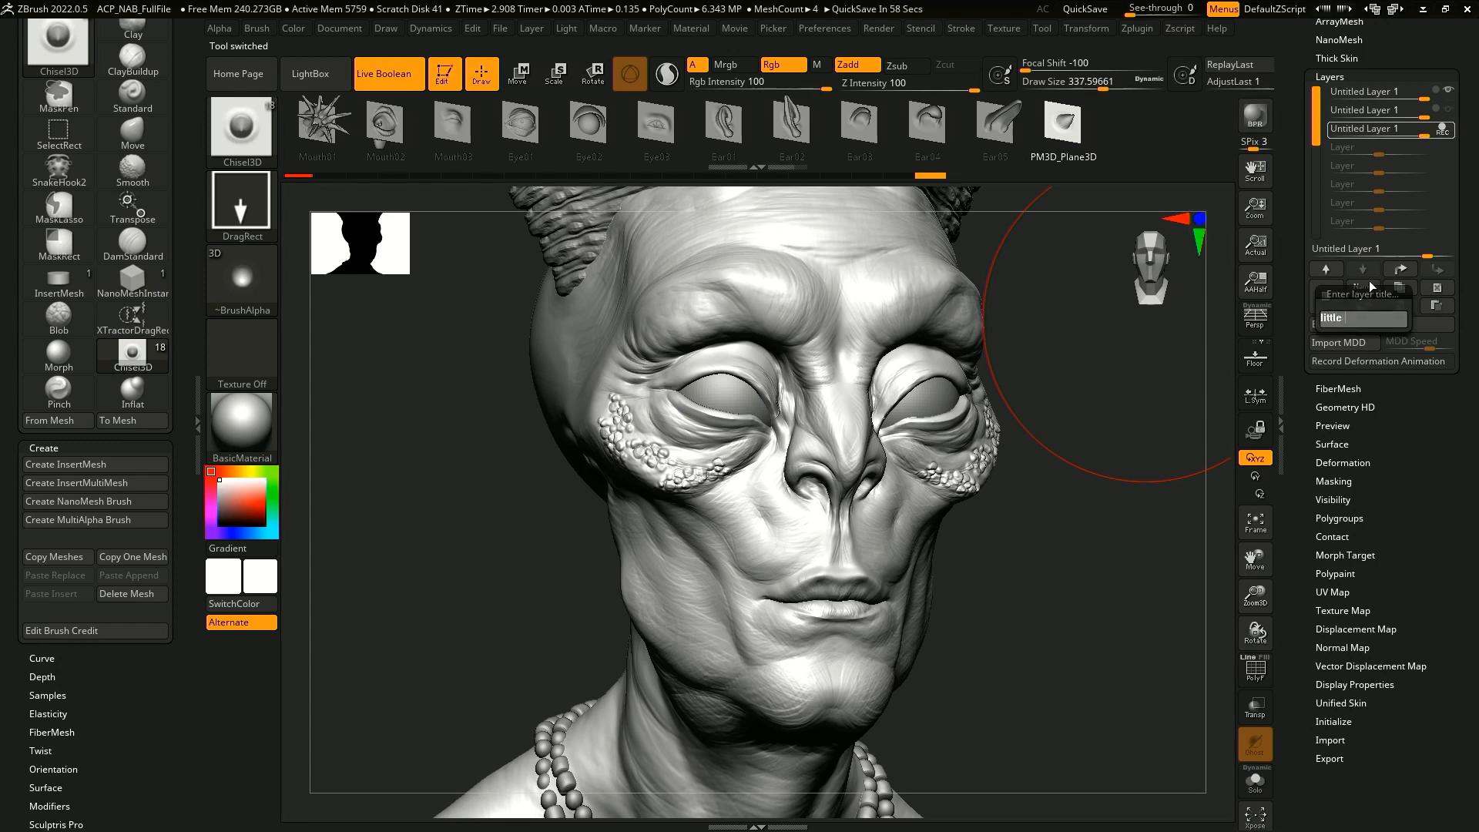
key("Return")
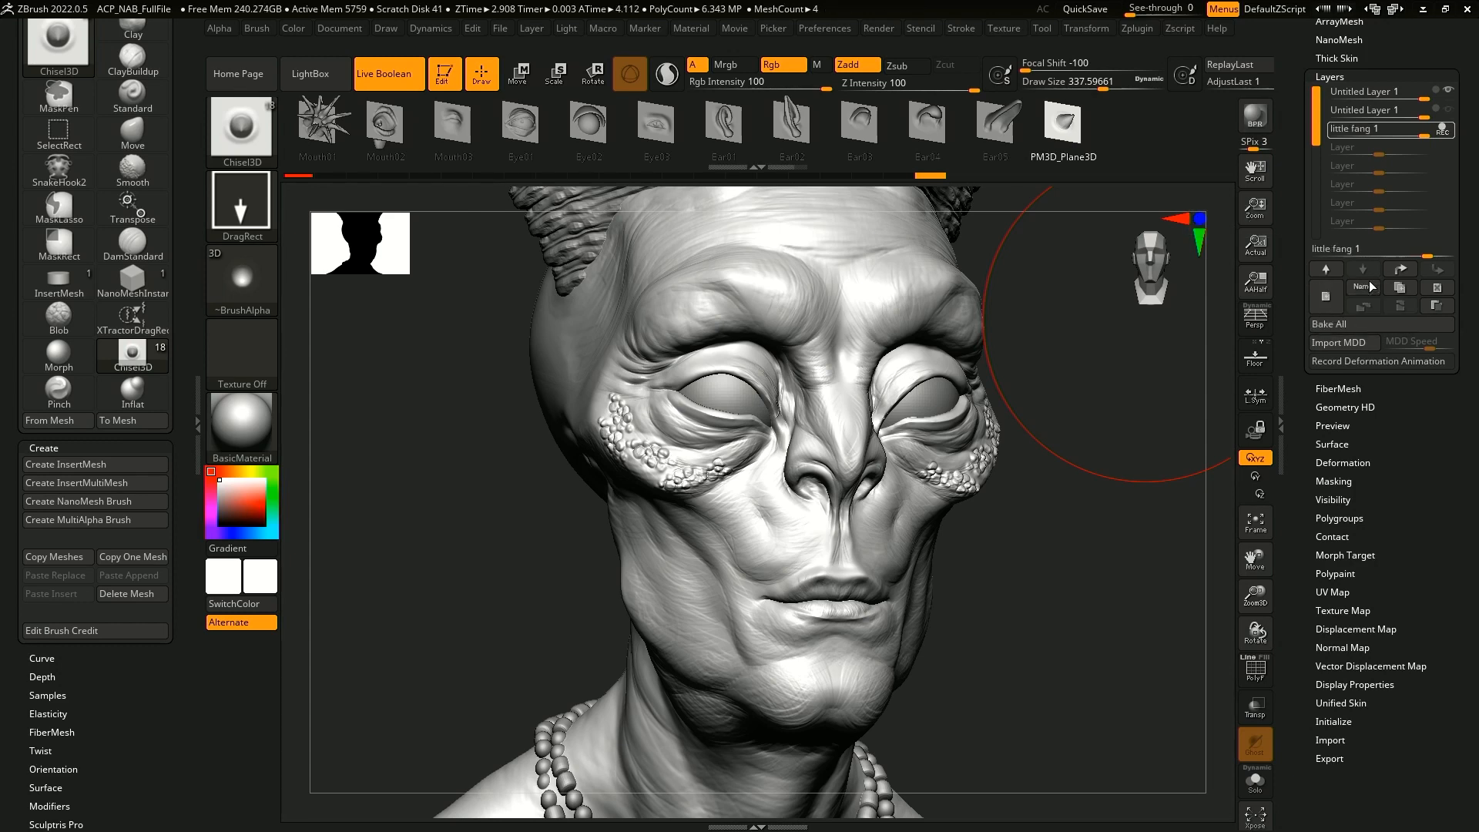
- Set the brush draw size to about 191 and place symmetrical rows of fang spikes on the bust's forehead and temples
left_click_drag(1050, 607, 1140, 509)
key("space")
mouse_move(1105, 441)
left_mouse_down("space")
mouse_move(1085, 447)
mouse_move(1019, 572)
left_mouse_up("space")
left_click_drag(871, 691, 887, 718)
left_click_drag(1094, 674, 1075, 705, "shift")
left_click_drag(1211, 568, 1067, 715)
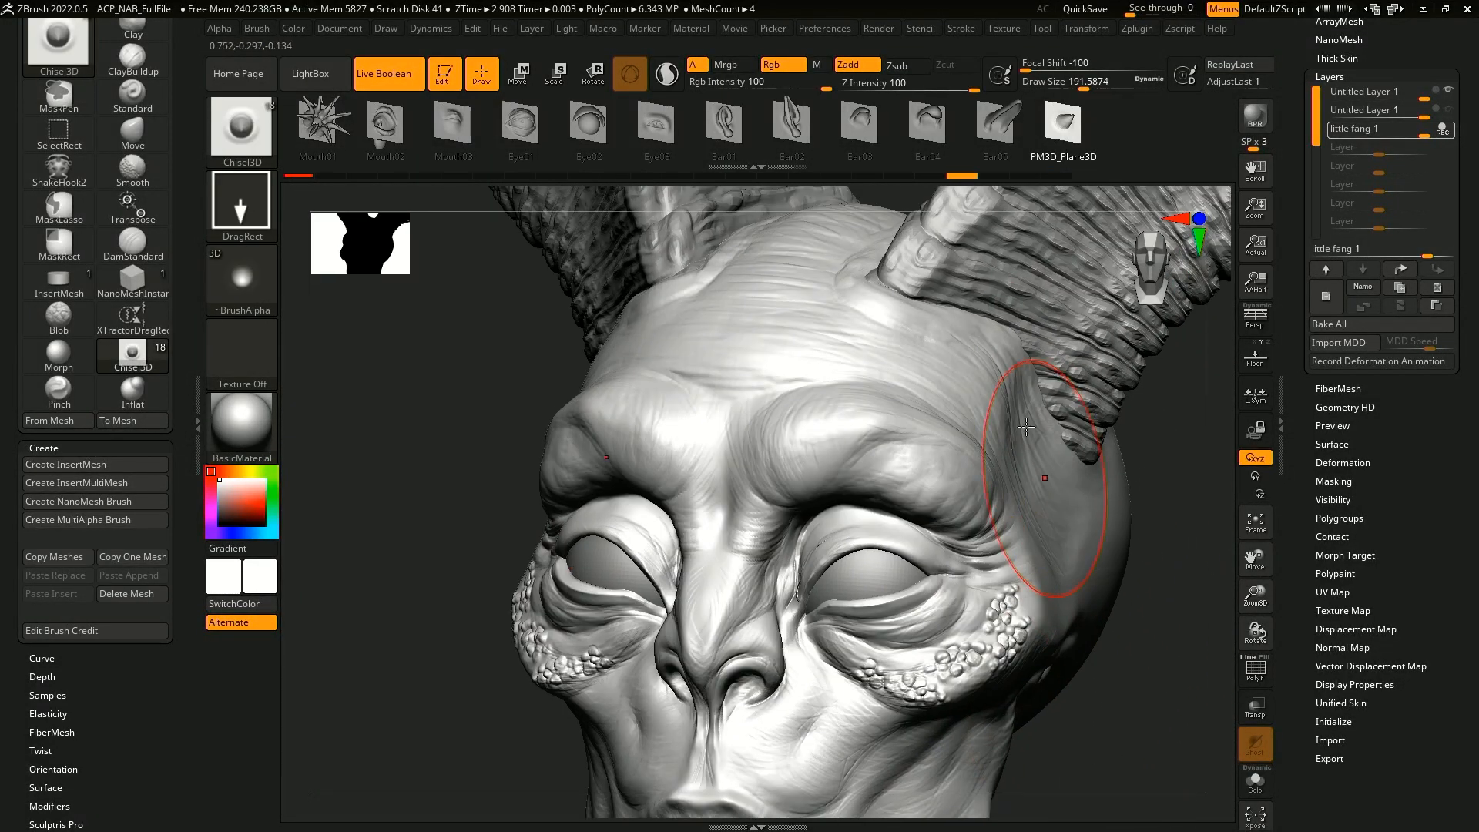
mouse_move(870, 294)
left_mouse_down()
mouse_move(896, 331)
mouse_move(822, 363)
mouse_move(784, 402)
left_mouse_up()
mouse_move(1079, 685)
left_mouse_down("alt")
mouse_move(1067, 598)
mouse_move(1084, 691)
left_mouse_up("alt")
left_click_drag(987, 379, 956, 453)
mouse_move(1088, 645)
left_mouse_down()
mouse_move(1106, 656)
mouse_move(1089, 621)
mouse_move(1049, 617)
mouse_move(1071, 627)
left_mouse_up()
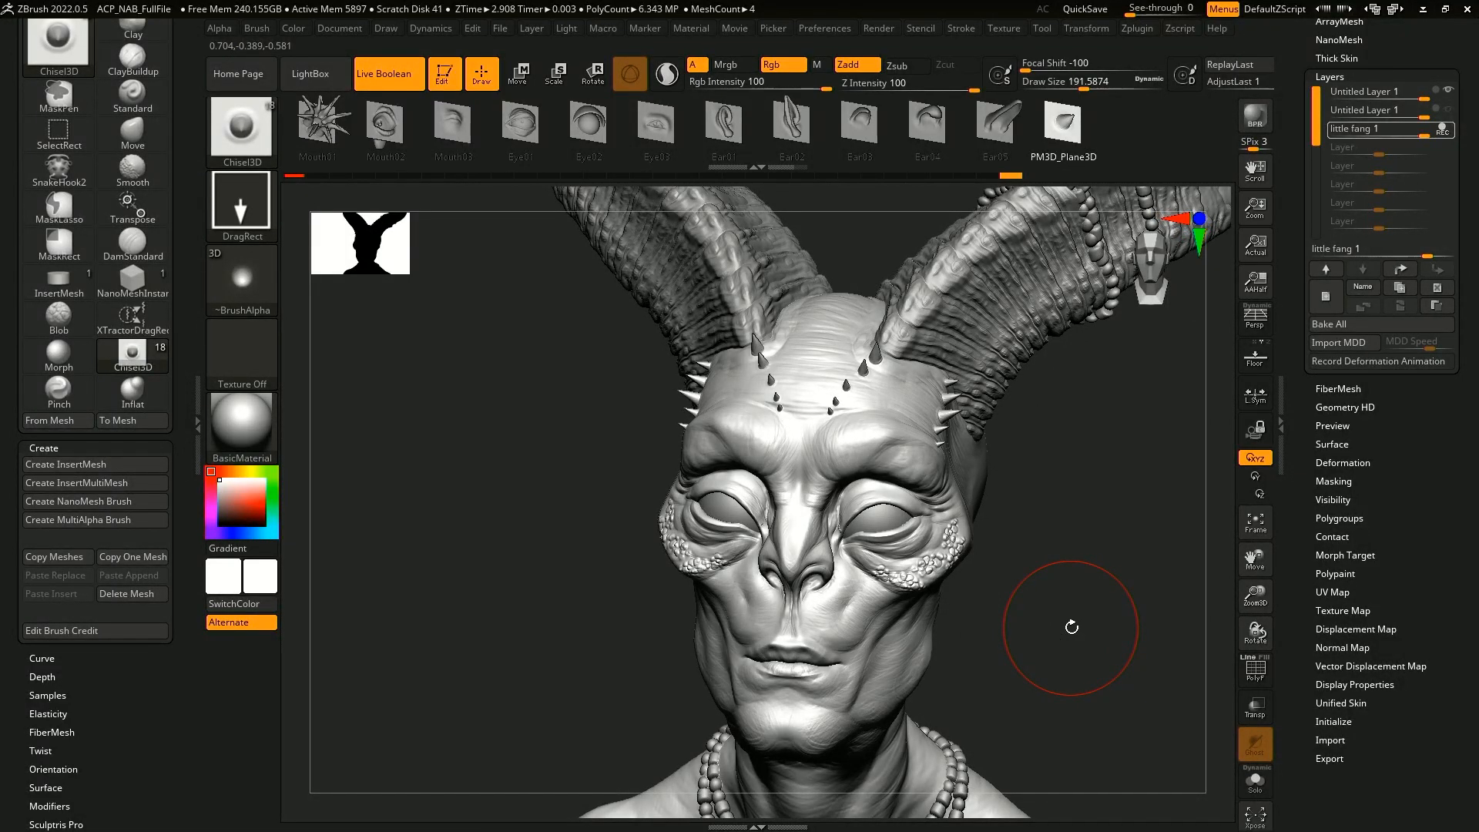
- Examine the fang spikes on the bust's forehead and temples from the front and side
left_click_drag(1071, 627, 1043, 624)
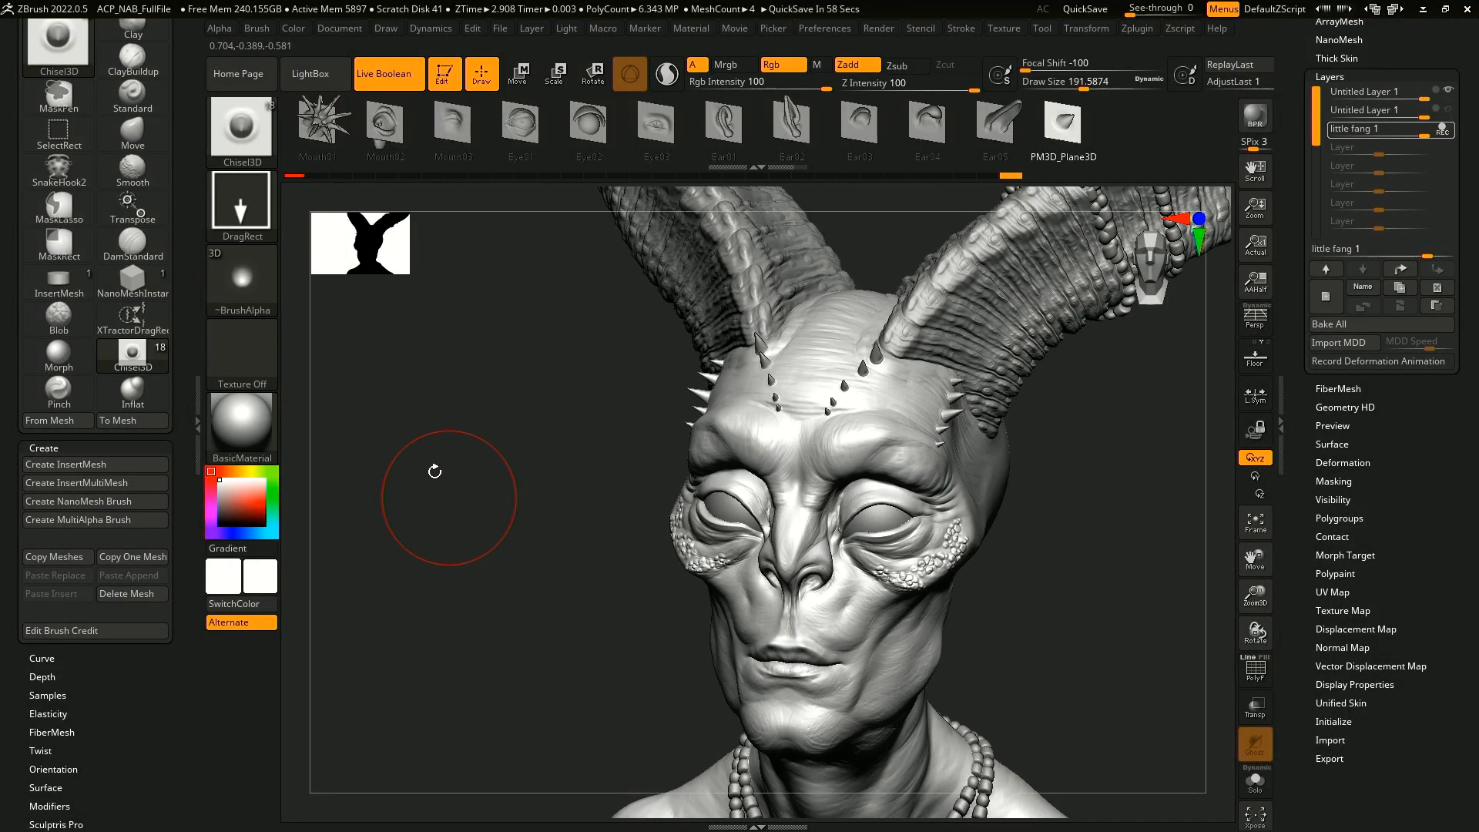
left_click(241, 138)
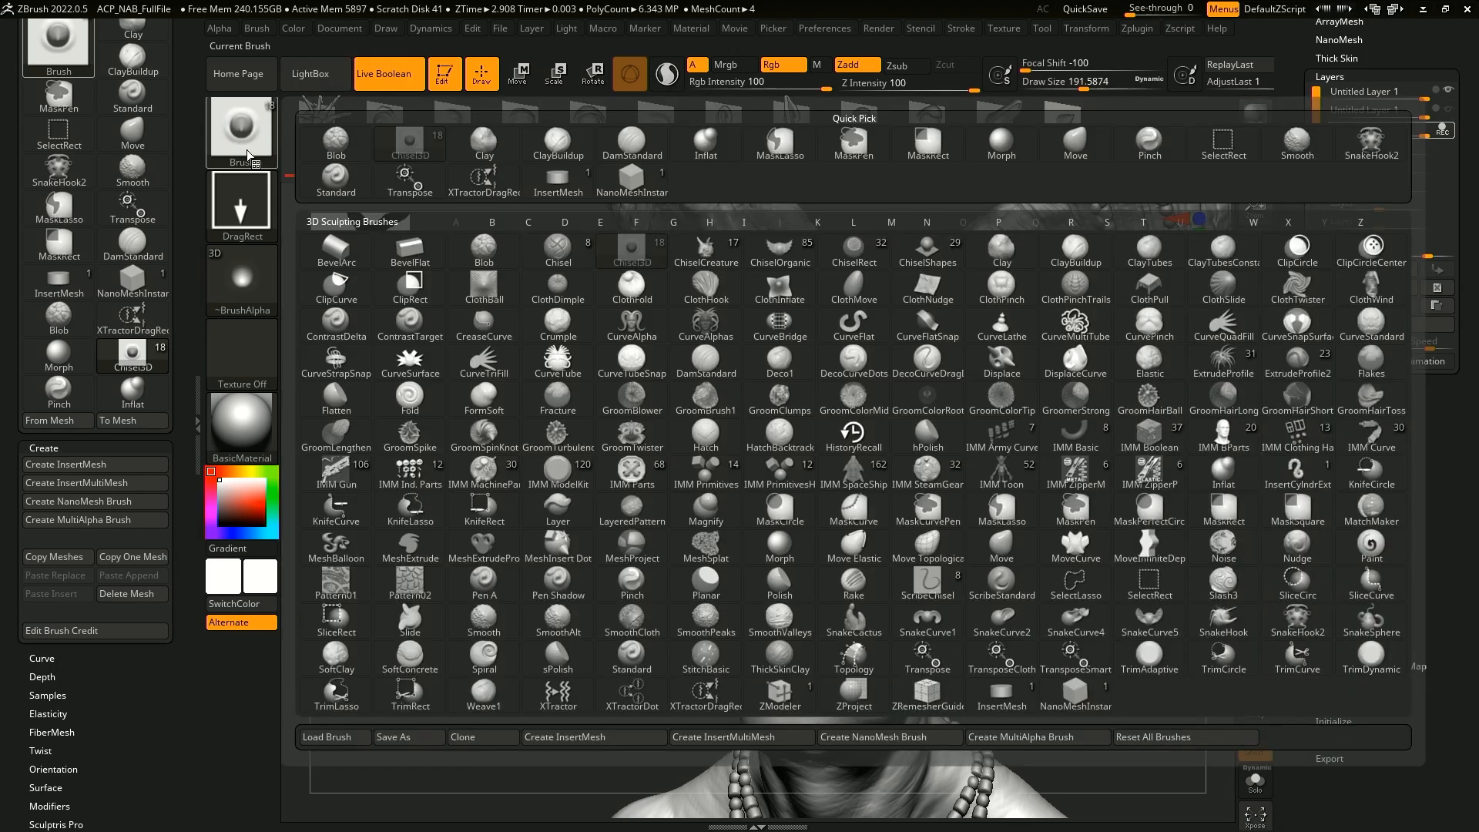
left_click(237, 154)
left_click(241, 143)
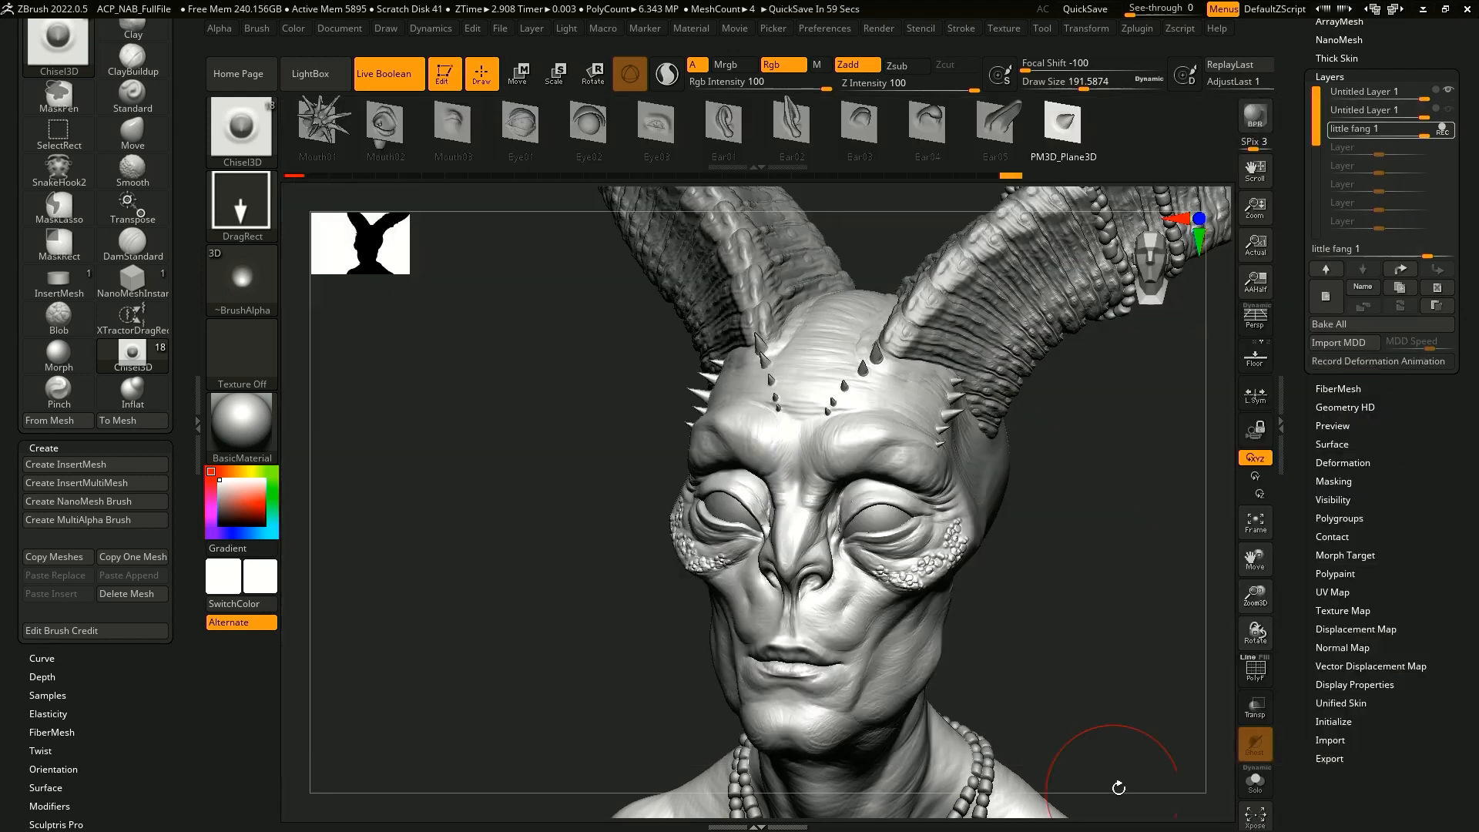
left_click_drag(1116, 786, 1095, 759)
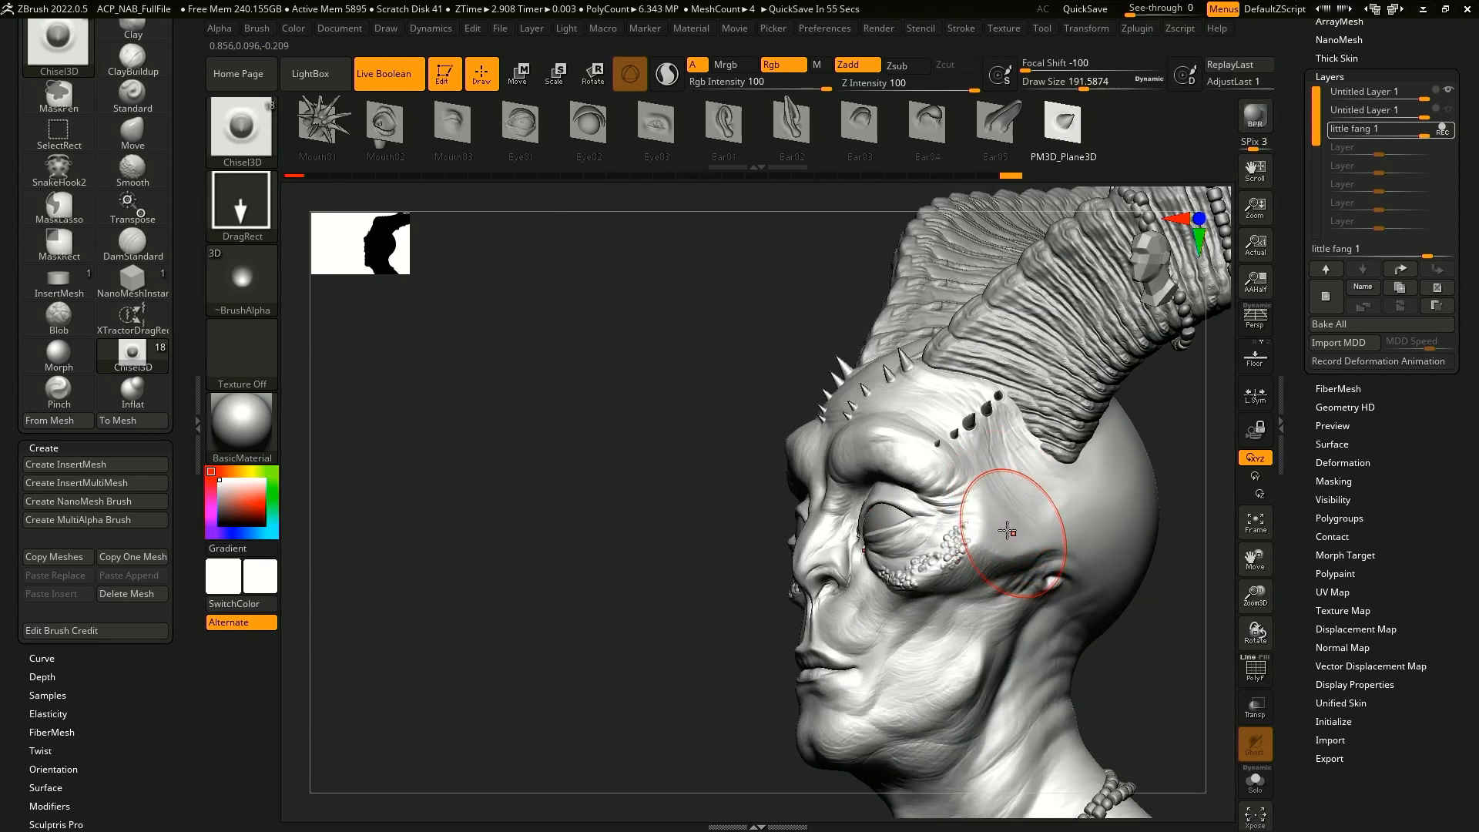
left_click_drag(1036, 553, 1091, 652)
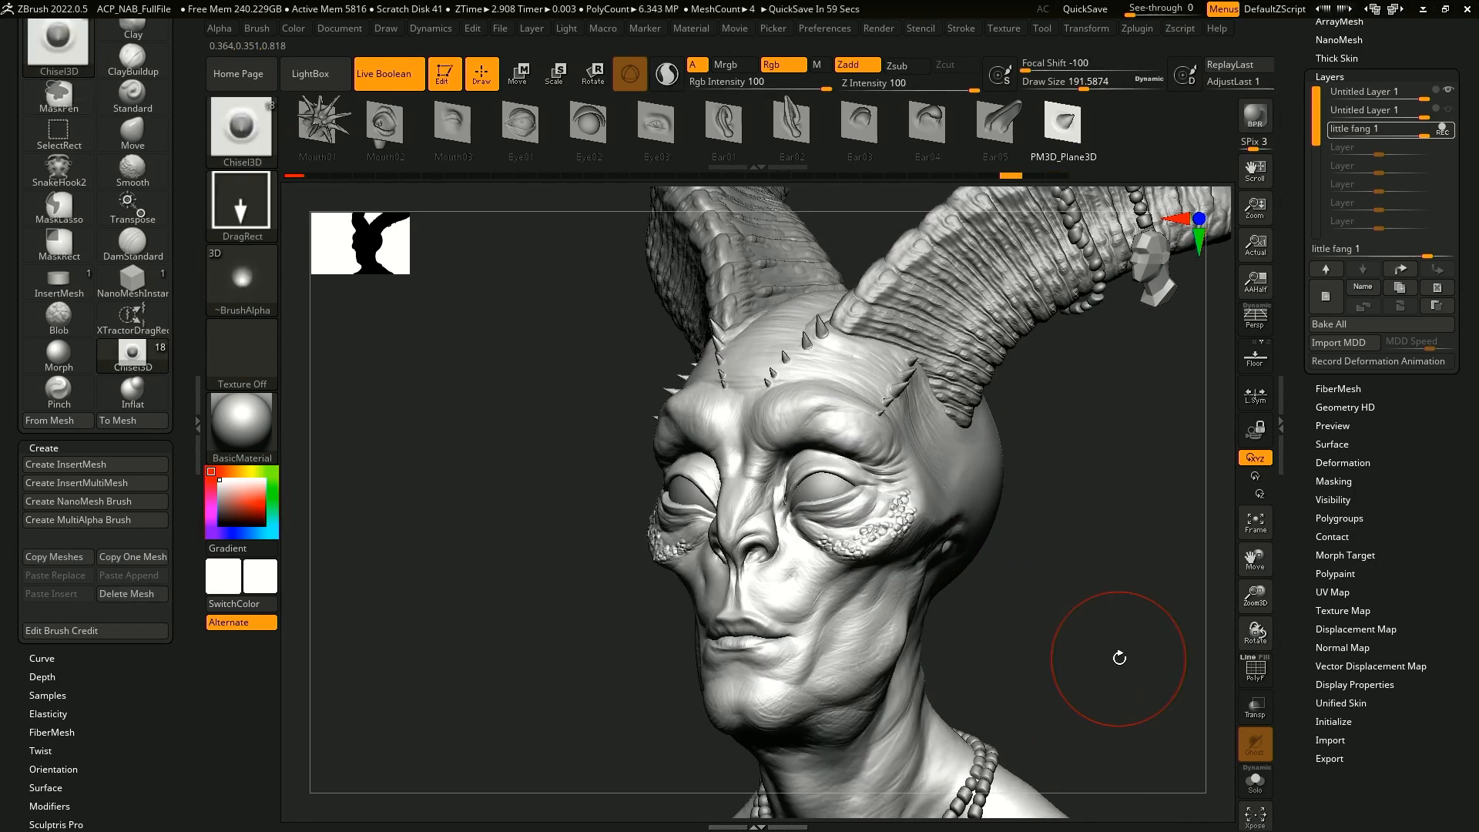
left_click_drag(1119, 657, 1029, 491)
- Turn off recording on the "little fang" layer and reselect the ACP_NAB_FleshedOut bust as the active tool
left_click_drag(1298, 139, 1303, 180)
left_click(1443, 274)
left_click_drag(1405, 205, 1422, 330)
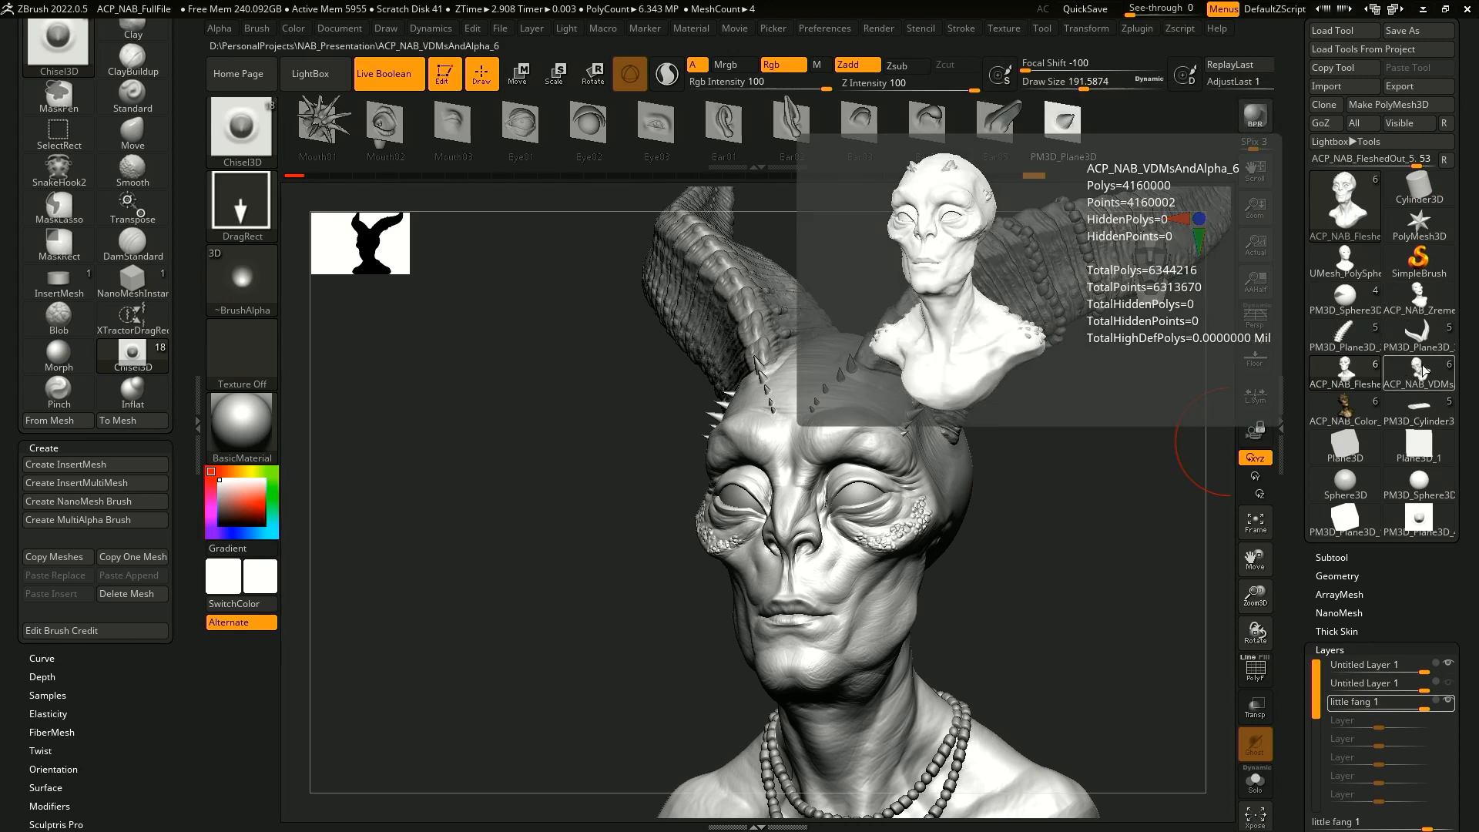
left_click(1407, 381)
mouse_move(1326, 408)
left_click(1326, 382)
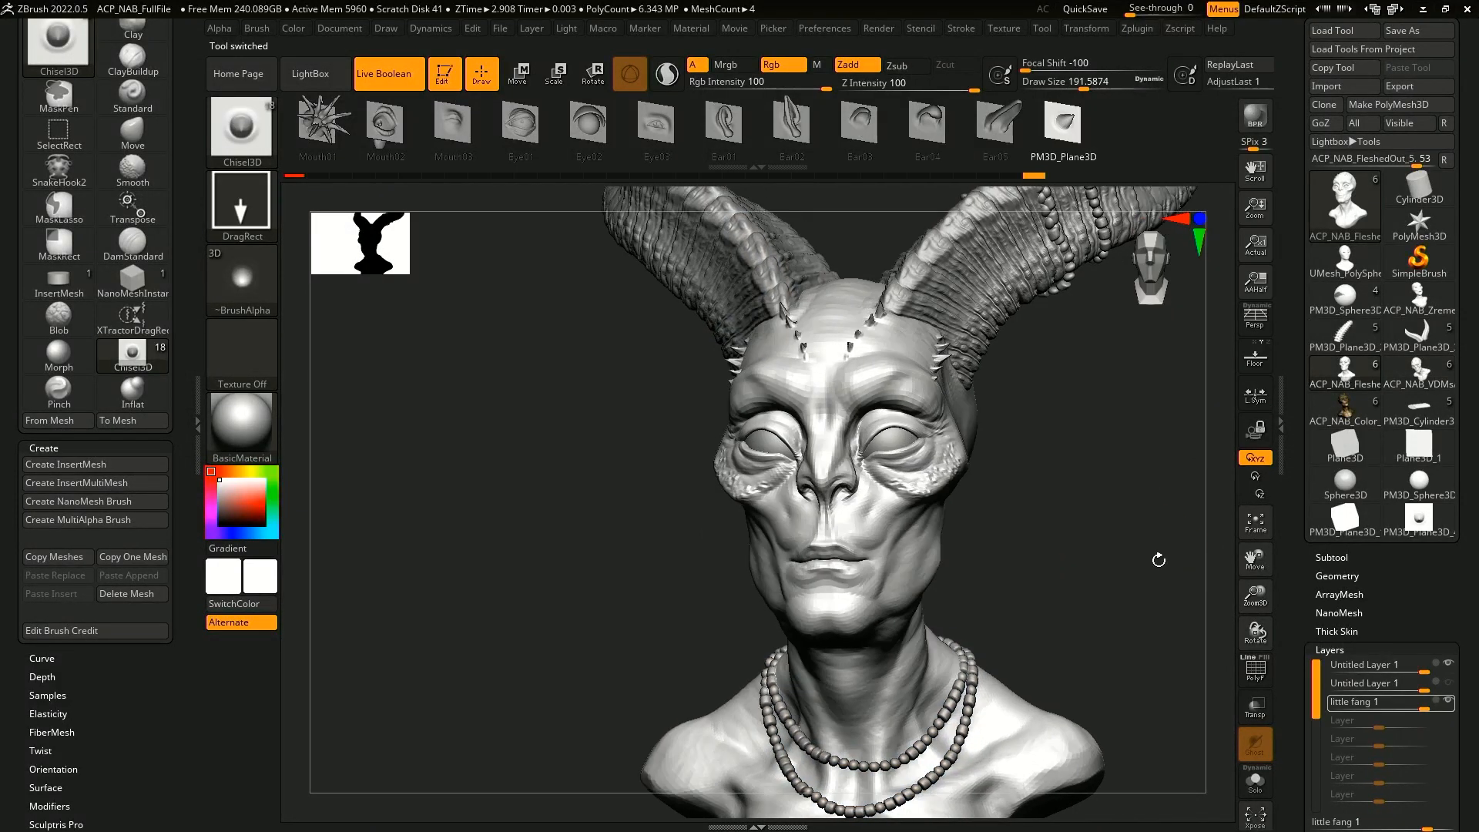
- Hide the bead necklace subtool of the alien bust
left_click(1347, 554)
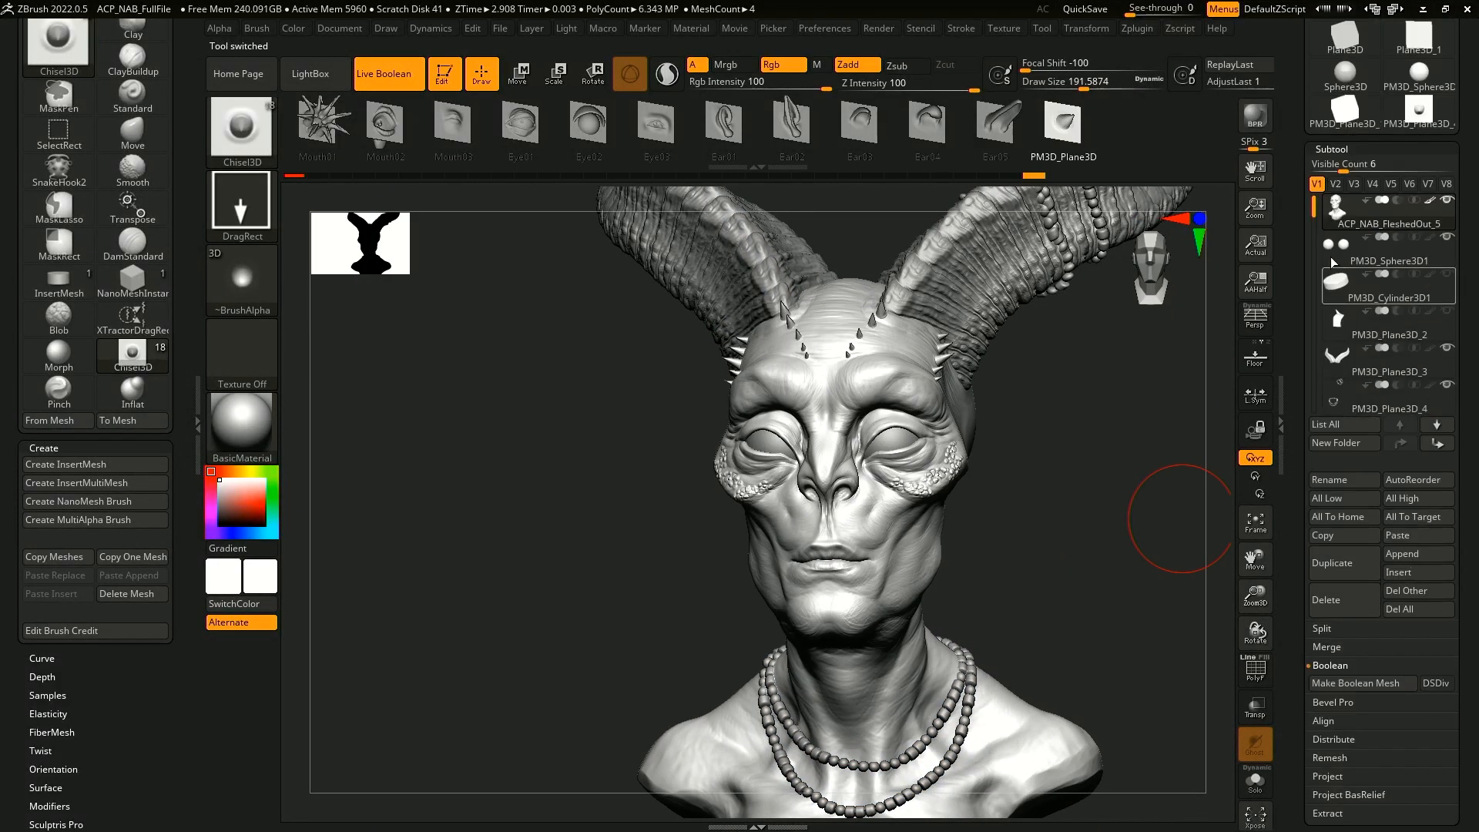
left_click(1447, 386)
mouse_move(1104, 618)
left_mouse_down("alt")
mouse_move(1087, 544)
mouse_move(1163, 551)
left_mouse_up("alt")
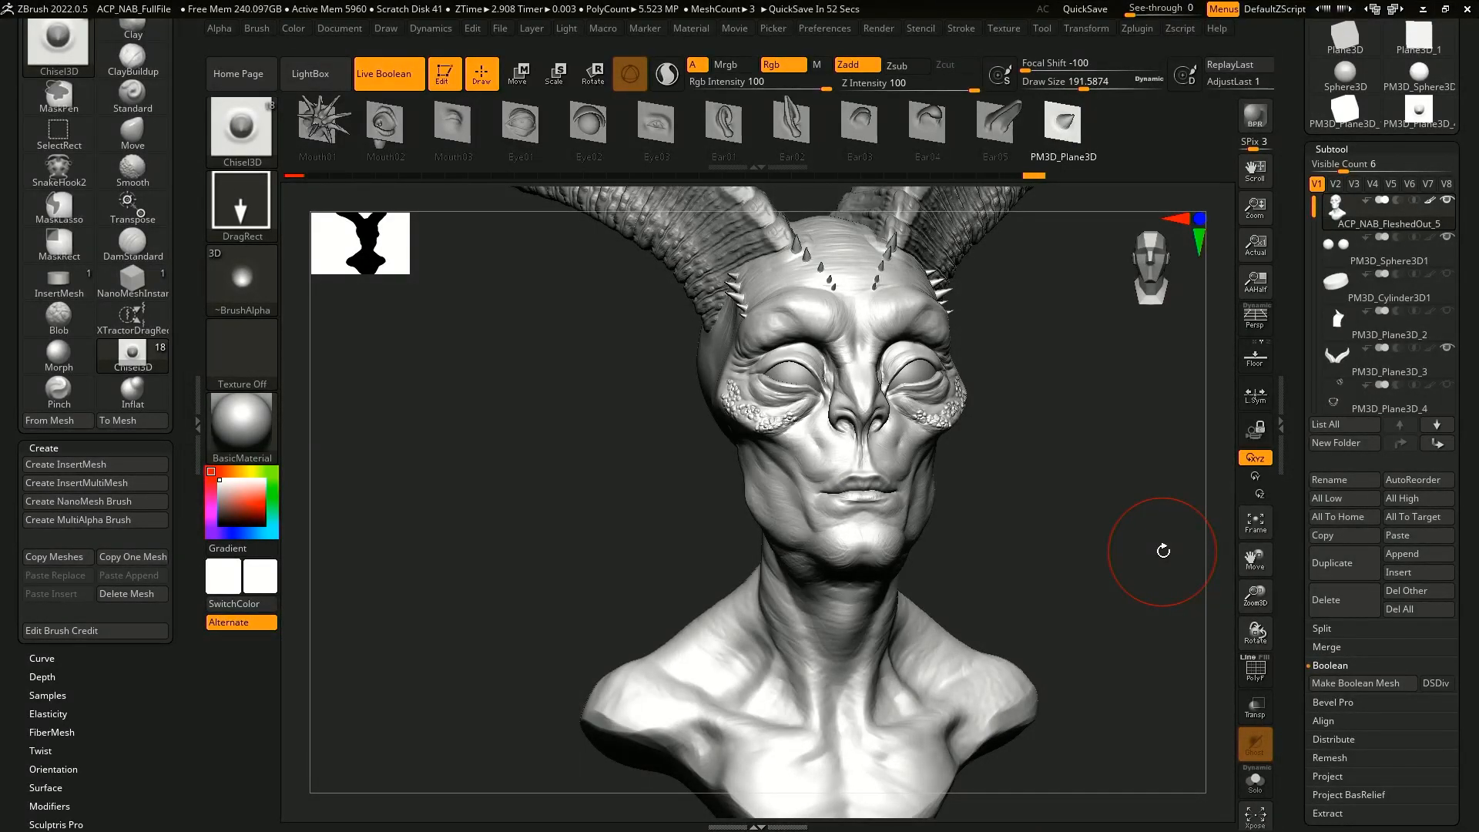
- Switch the active tool to a Sphere3D primitive and convert it to a PolyMesh3D
scroll(1445, 241, "up", 5)
scroll(1387, 232, "up", 3)
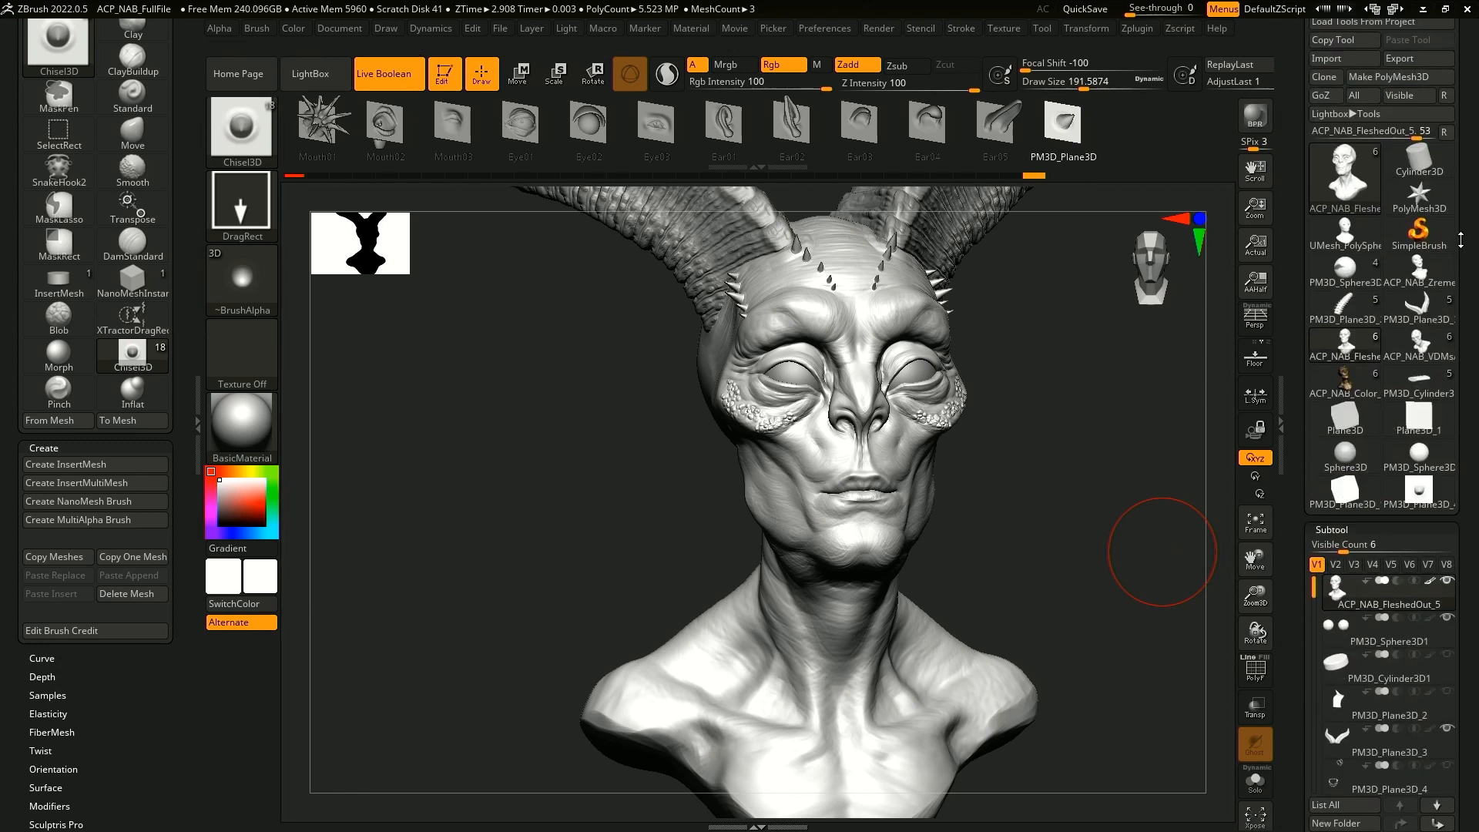
left_click(1347, 177)
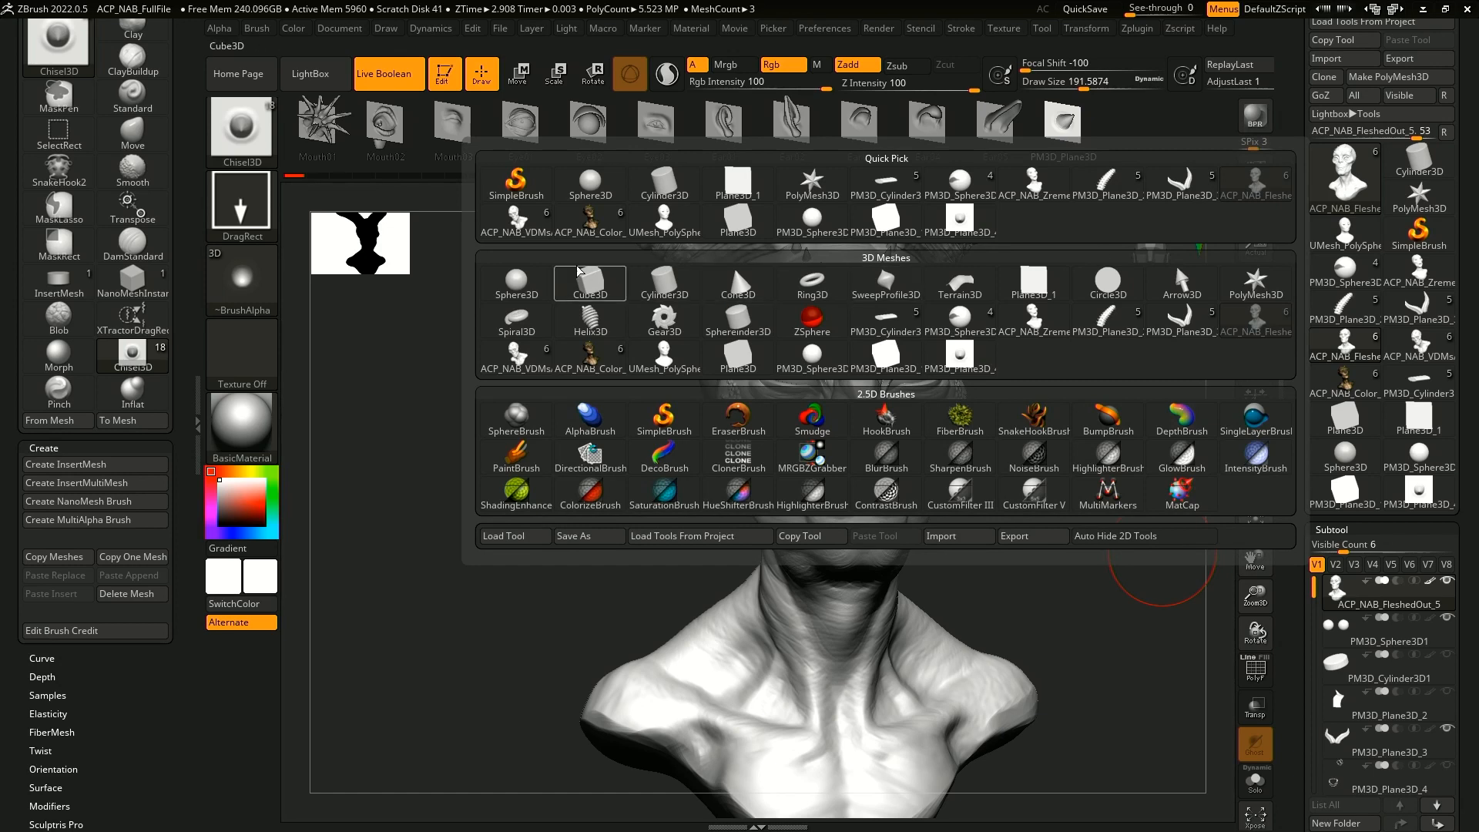
left_click(516, 284)
left_click_drag(1050, 402, 1024, 484, "alt")
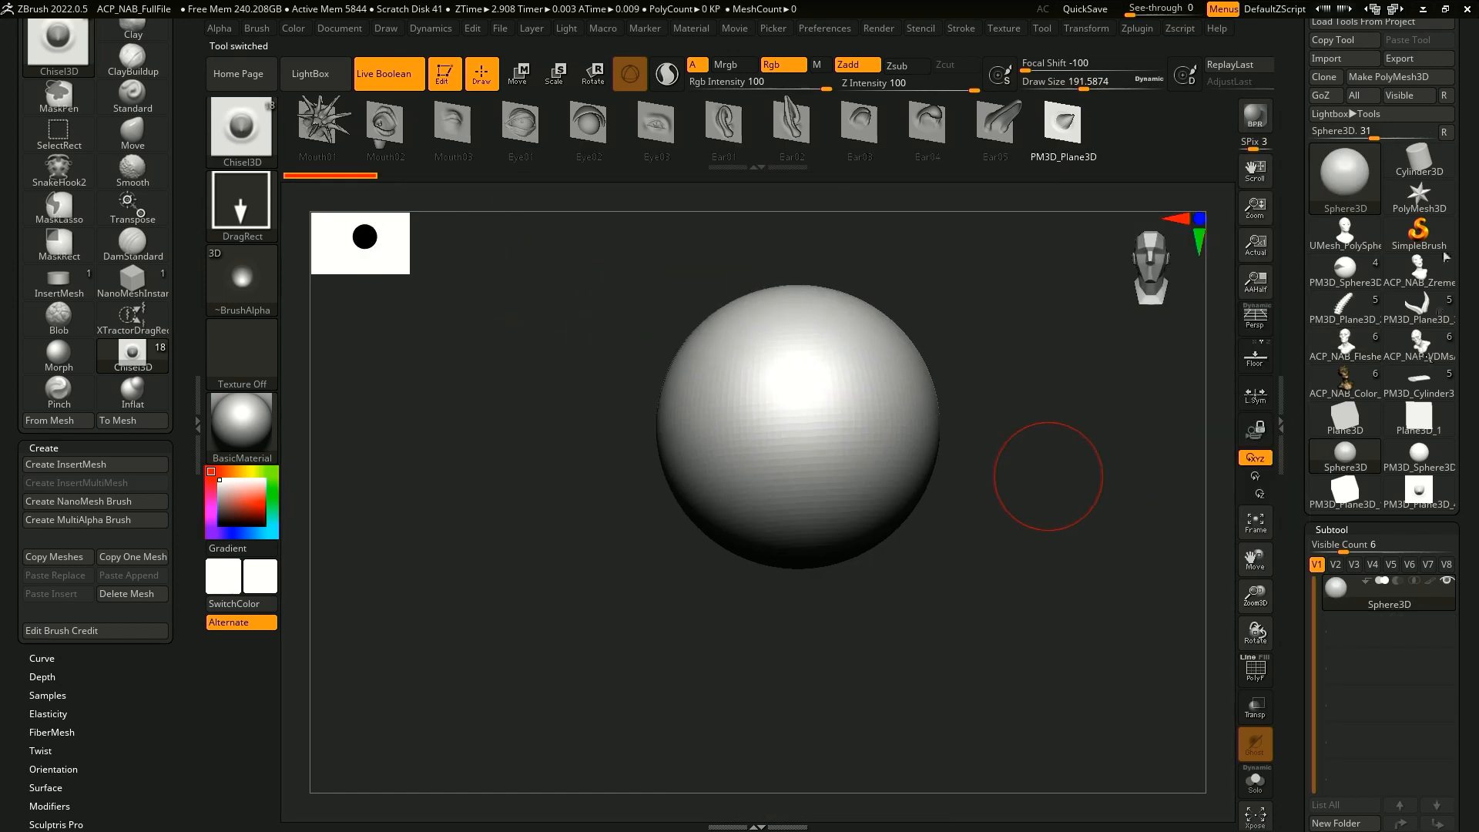
left_click(1399, 76)
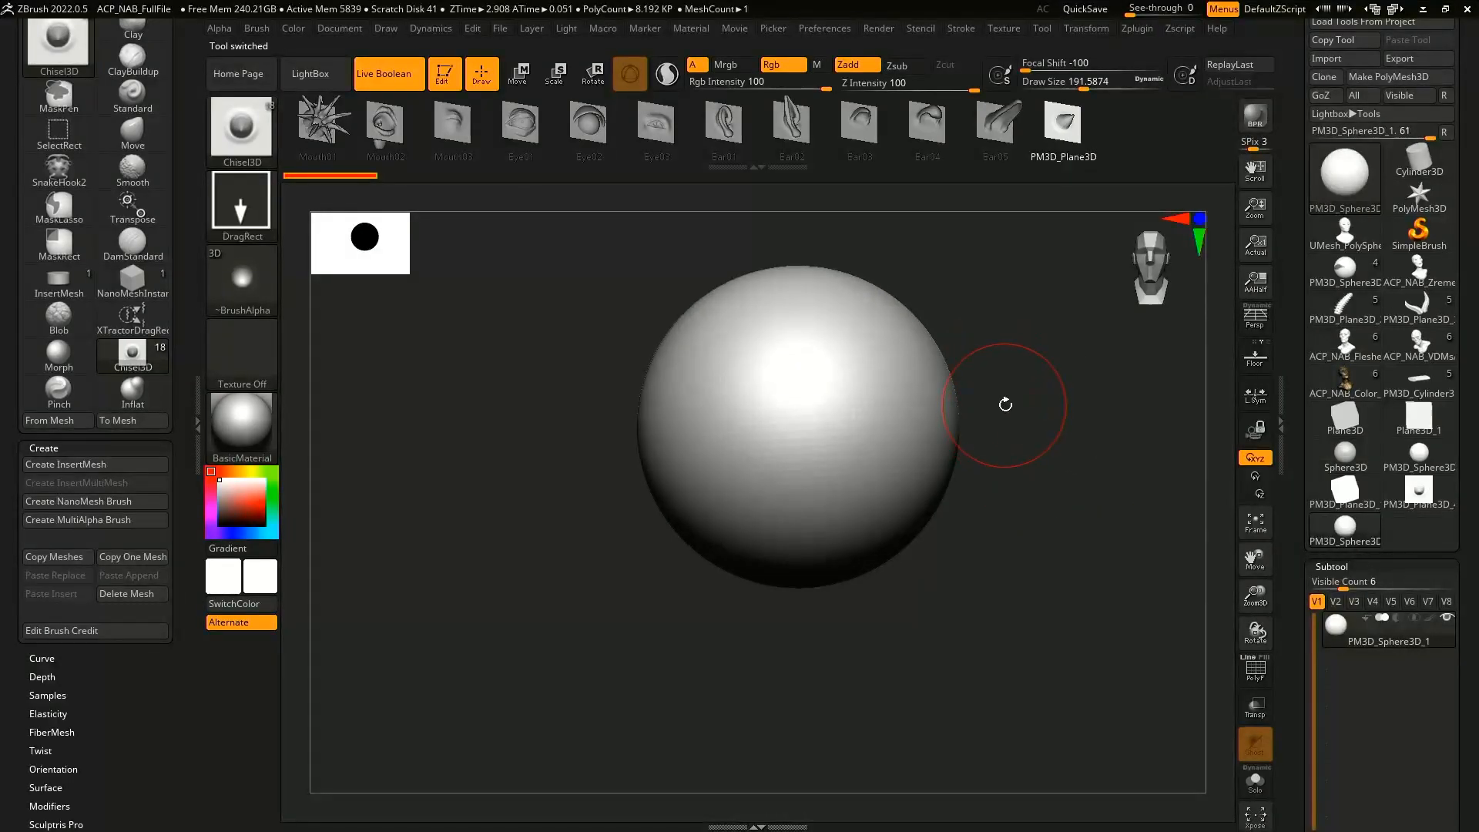
- With the Move brush, pull the sphere's surface outward at several places into a rounded star shape
key("b")
key("m")
key("v")
mouse_move(958, 359)
left_mouse_down()
mouse_move(1028, 314)
mouse_move(1086, 333)
left_mouse_up()
left_click_drag(794, 460, 612, 567)
left_click_drag(754, 308, 629, 188)
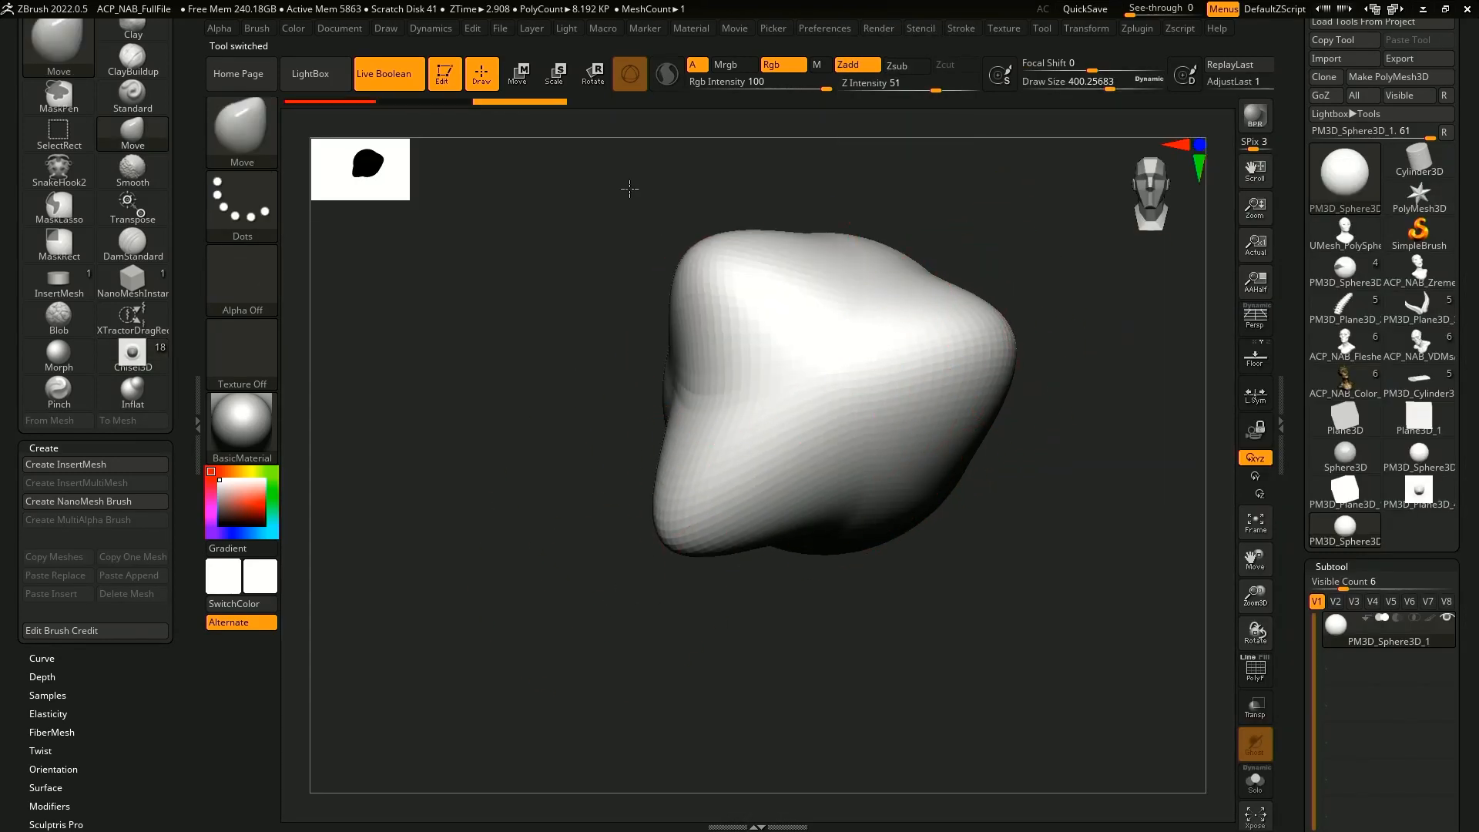
mouse_move(991, 594)
left_mouse_down()
mouse_move(940, 567)
mouse_move(1006, 581)
mouse_move(1102, 337)
mouse_move(979, 574)
mouse_move(886, 539)
left_mouse_up()
mouse_move(905, 294)
left_mouse_down()
mouse_move(1019, 446)
mouse_move(1116, 617)
mouse_move(1116, 677)
mouse_move(1149, 660)
mouse_move(1137, 667)
mouse_move(1076, 594)
mouse_move(974, 574)
left_mouse_up()
left_click_drag(814, 407, 891, 471, "shift")
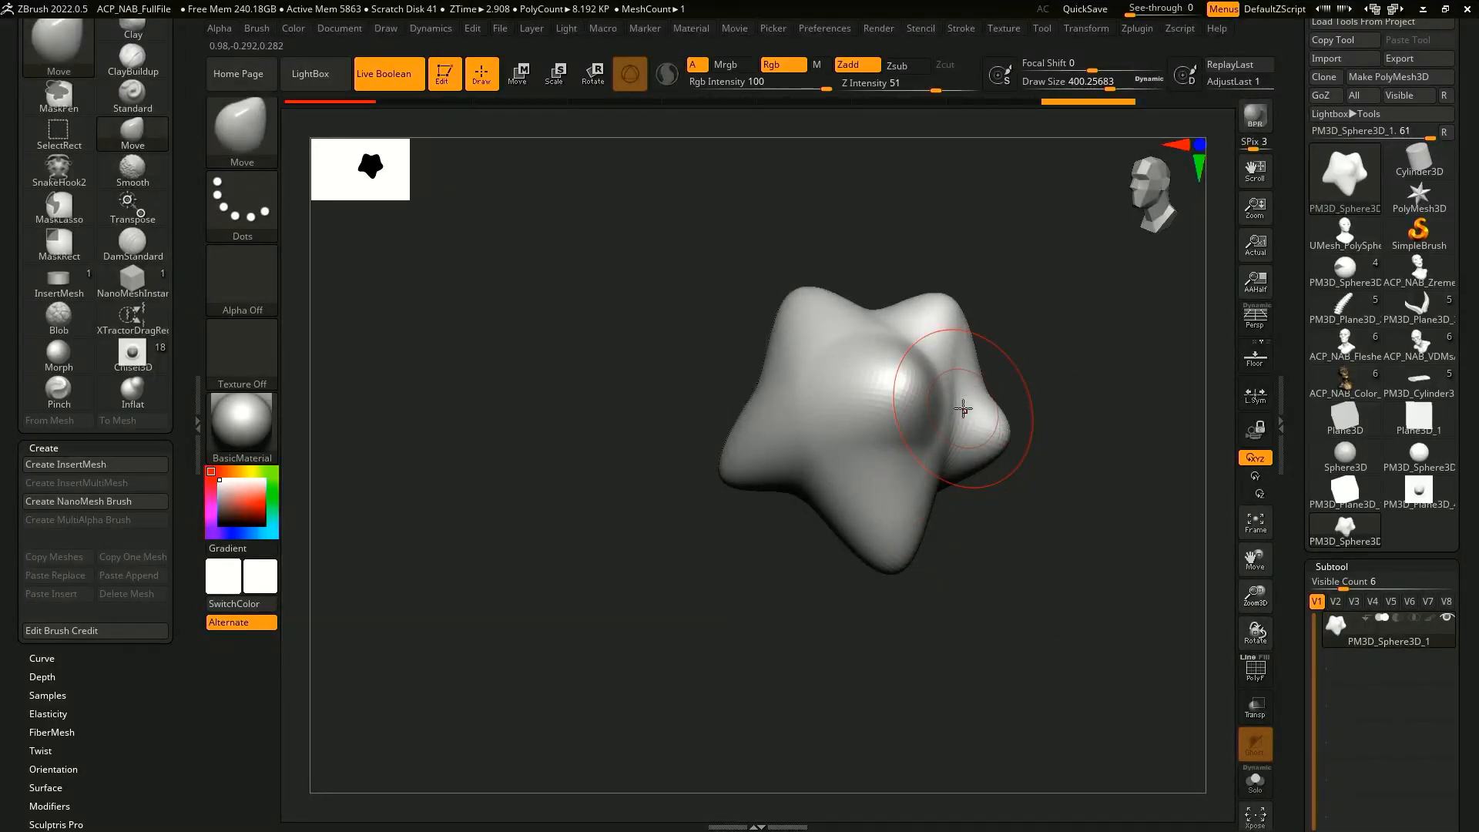
- Create a new InsertMesh brush from the star-shaped mesh
left_click_drag(962, 558, 930, 594, "alt")
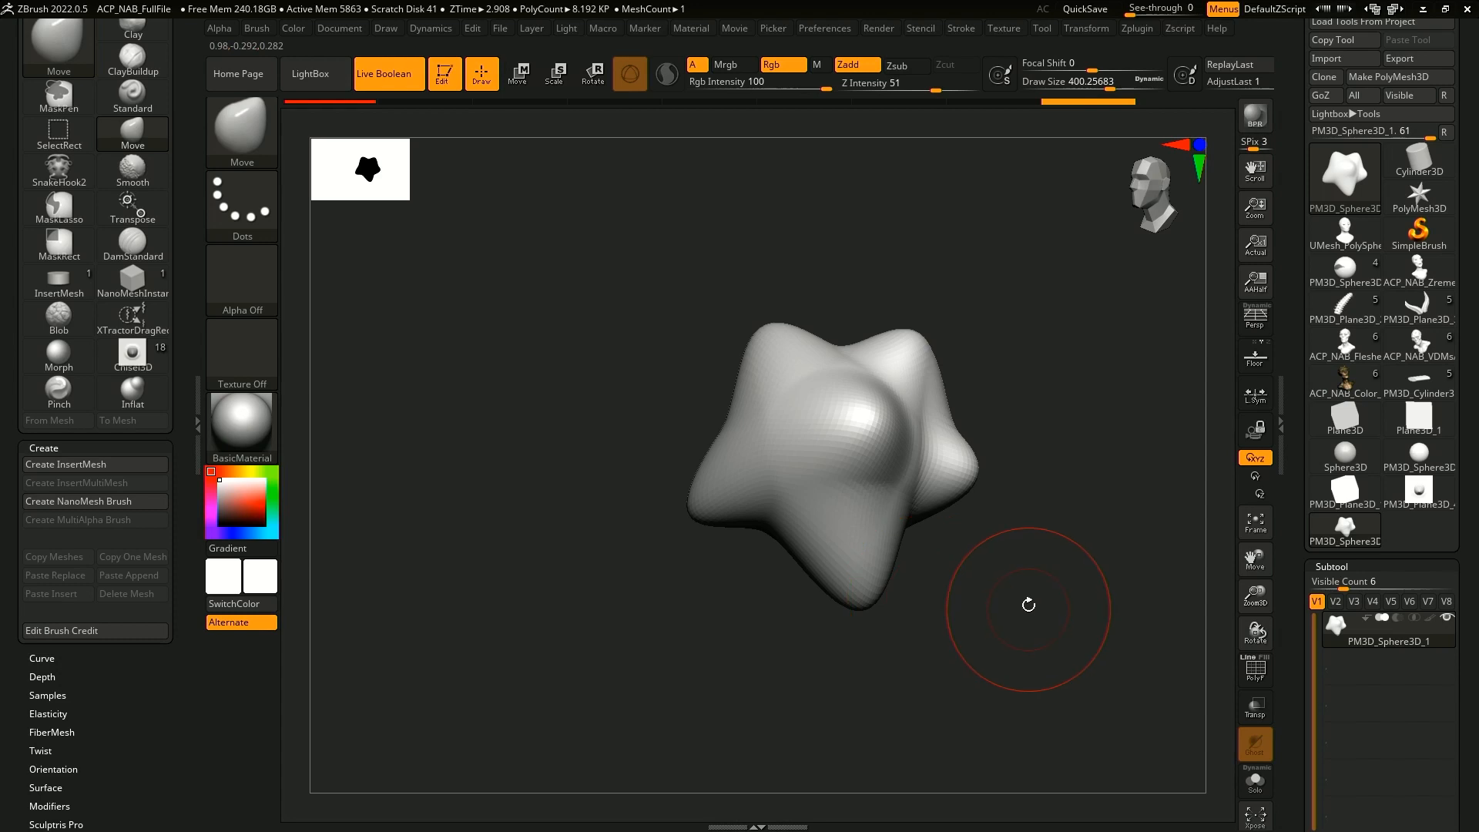
left_click_drag(1026, 605, 1016, 579)
left_click_drag(1294, 616, 1291, 465)
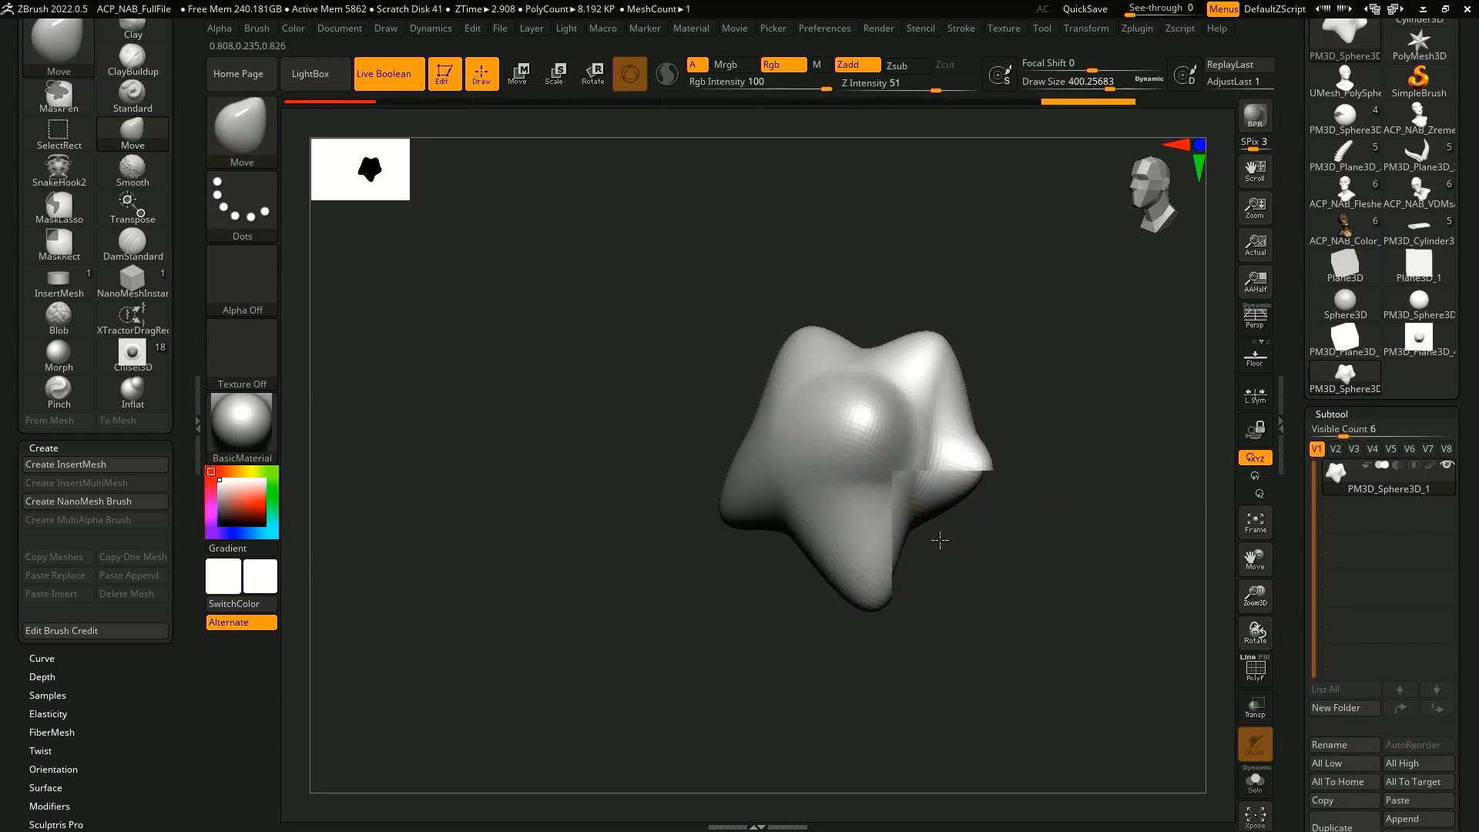
left_click_drag(937, 538, 887, 526, "alt")
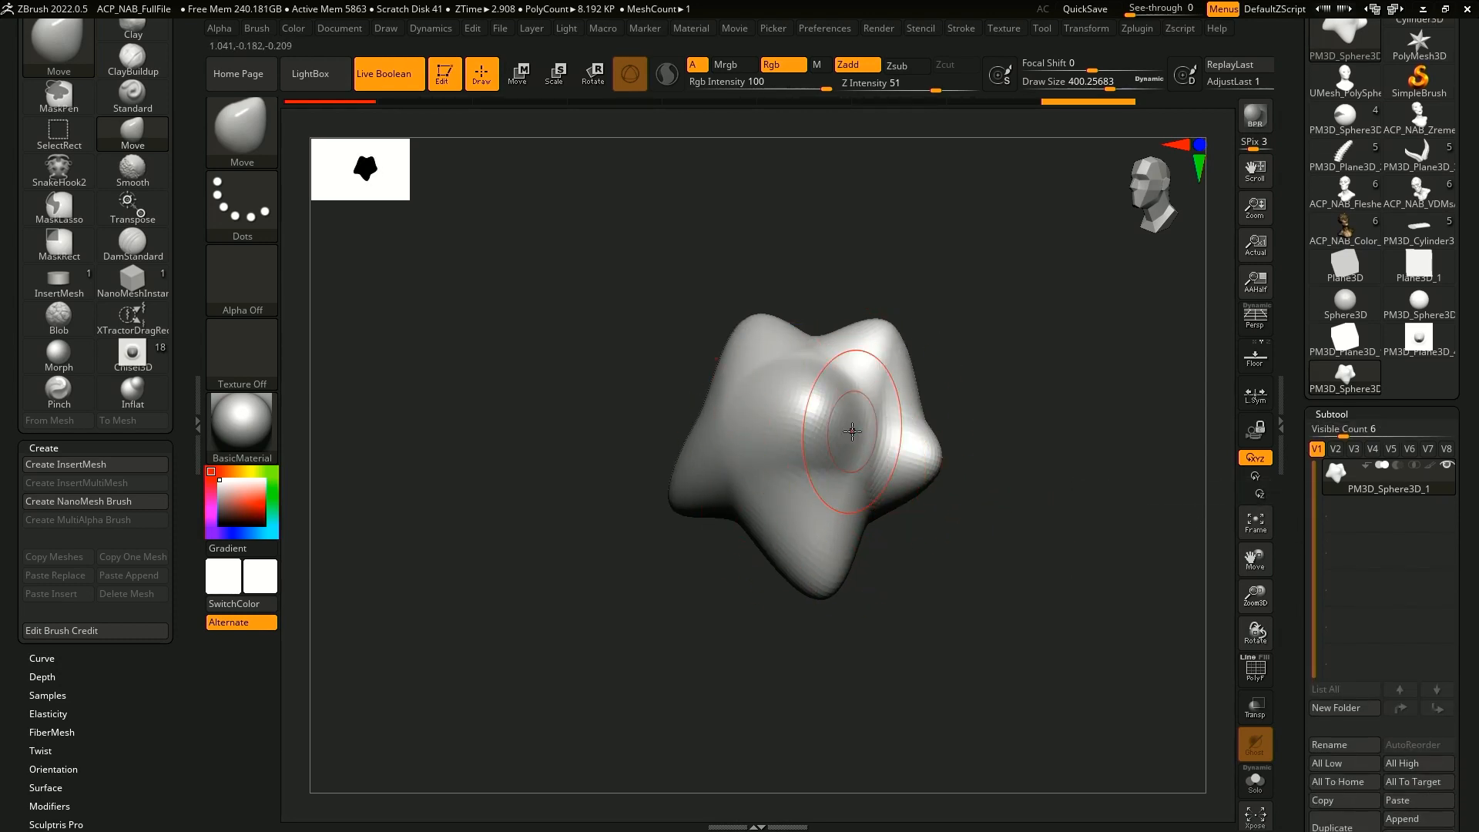
left_click_drag(1007, 614, 962, 581)
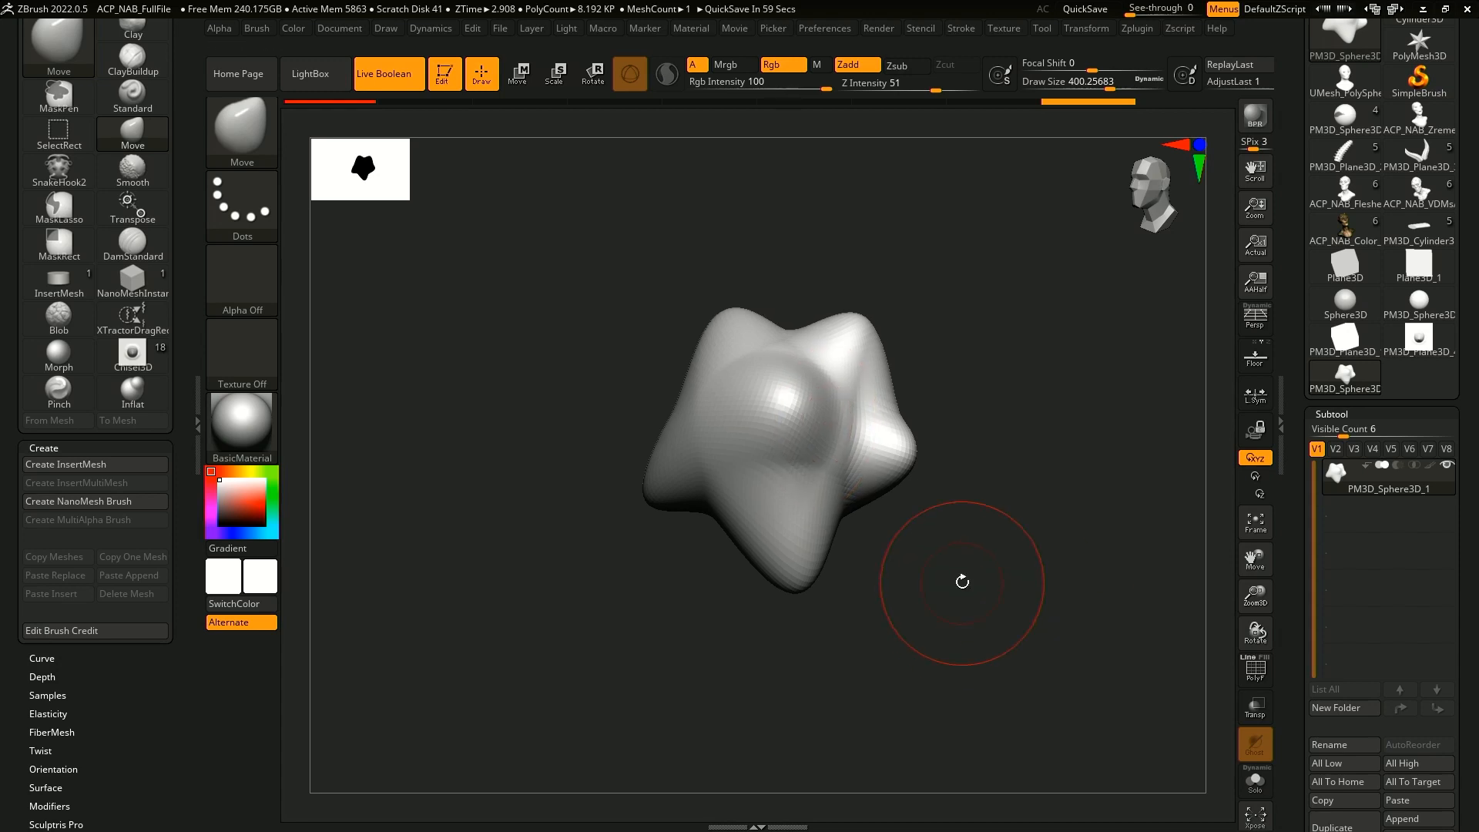
left_click(134, 463)
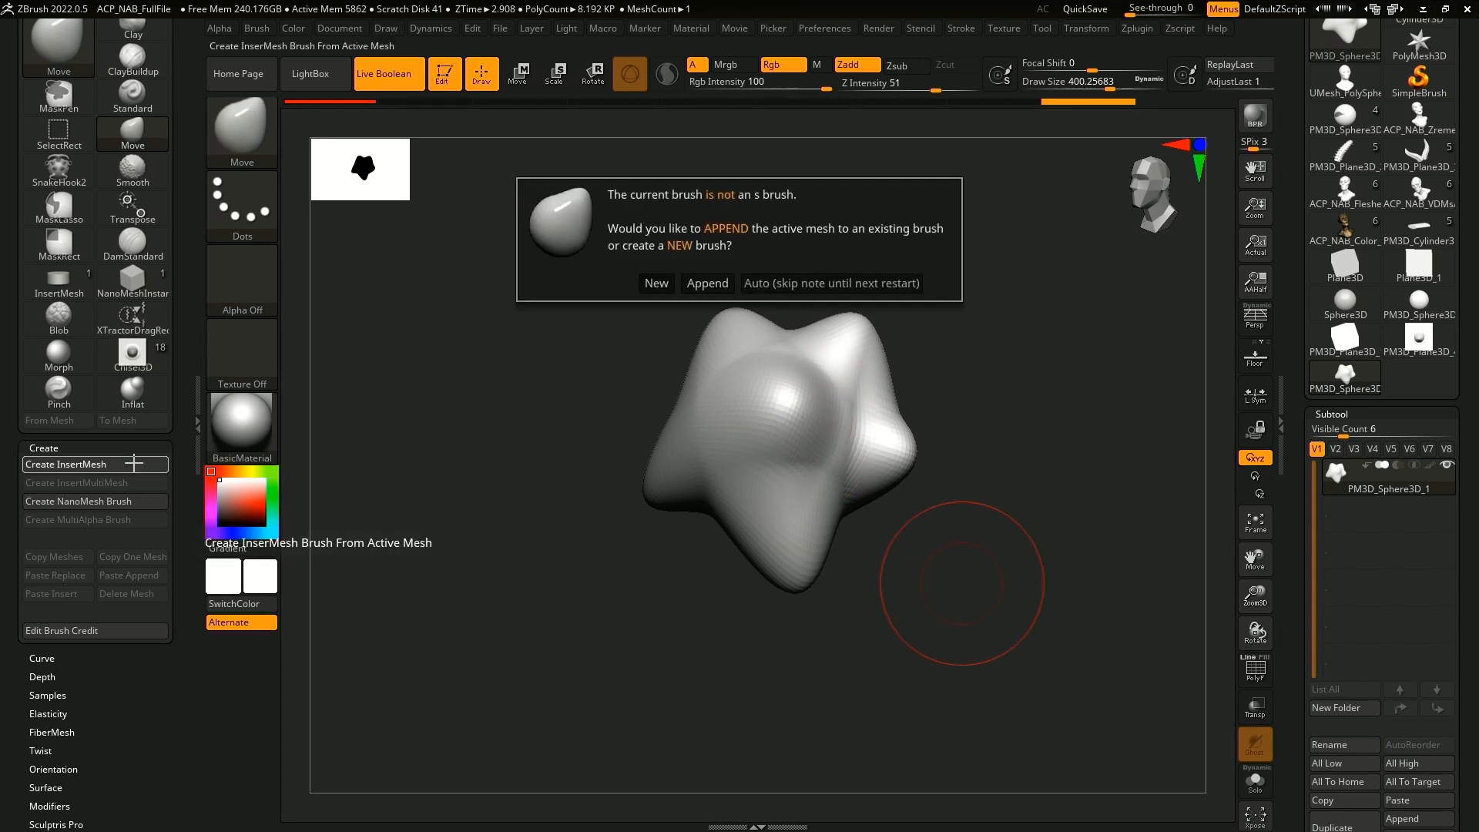
left_click(656, 282)
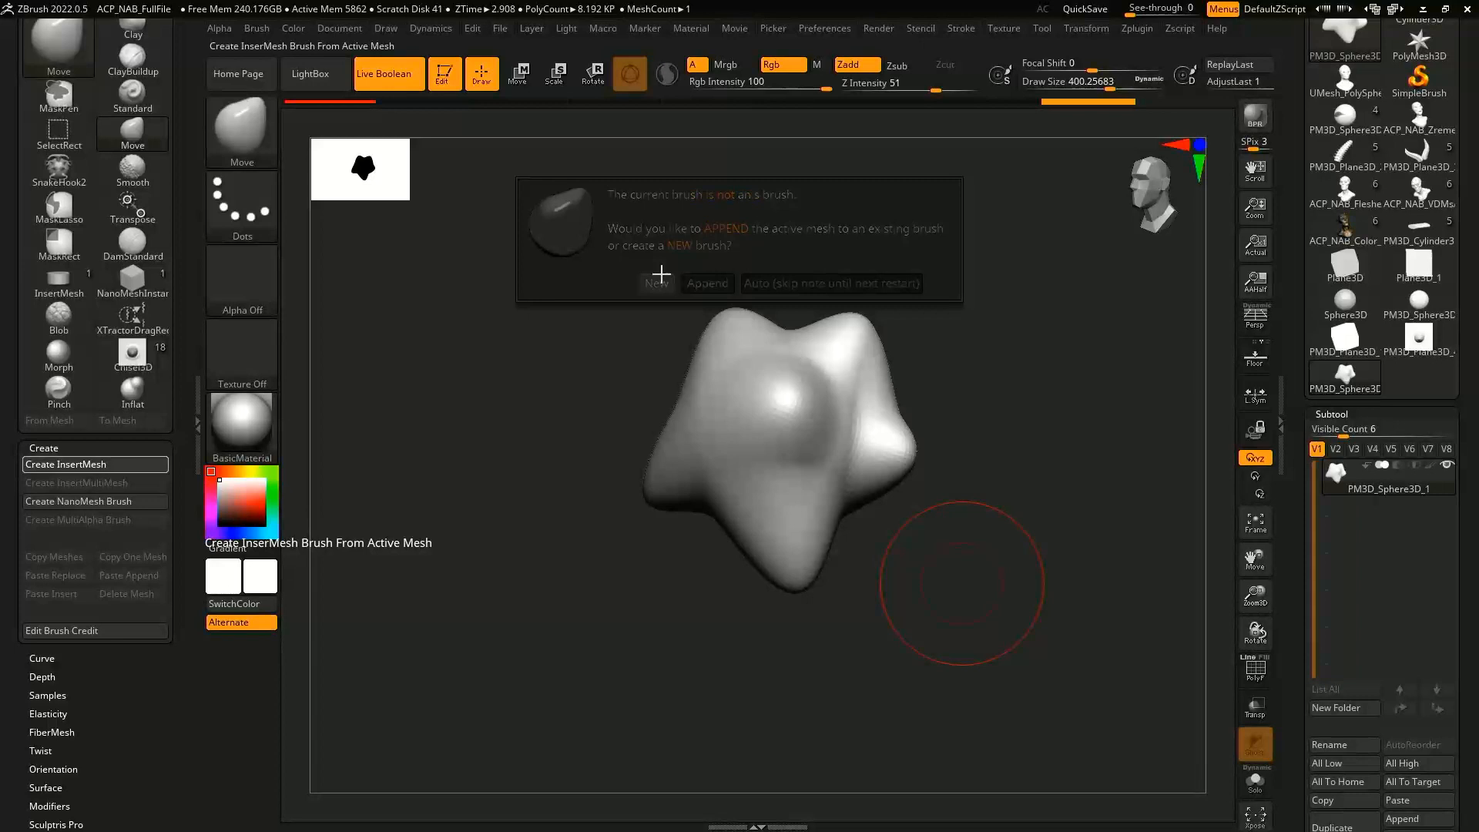
- Try out the new InsertMesh brush by inserting four star copies of different sizes on the star mesh
left_click_drag(868, 350, 894, 390)
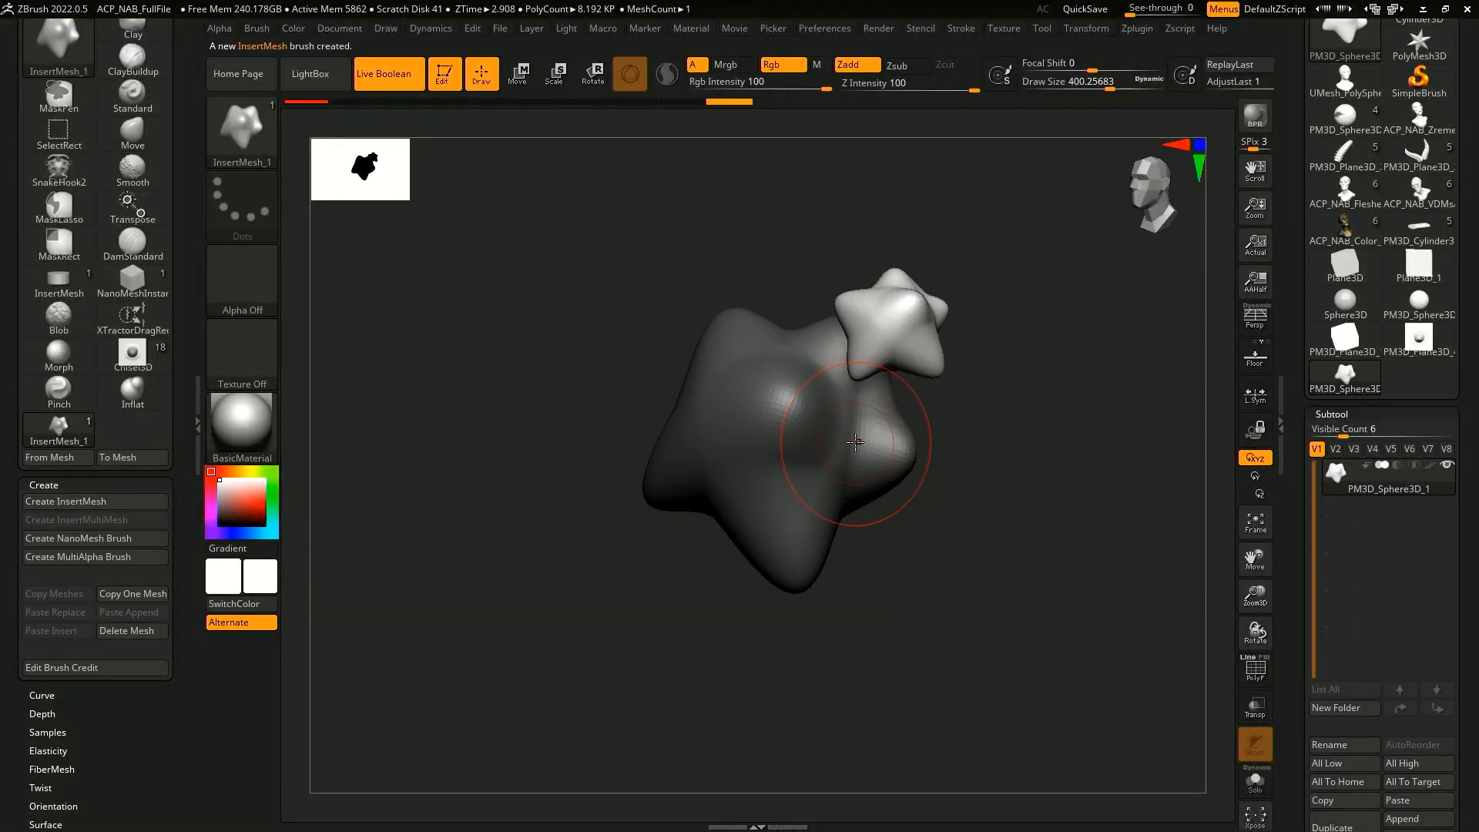
left_click_drag(697, 510, 715, 547)
left_click_drag(808, 613, 848, 564)
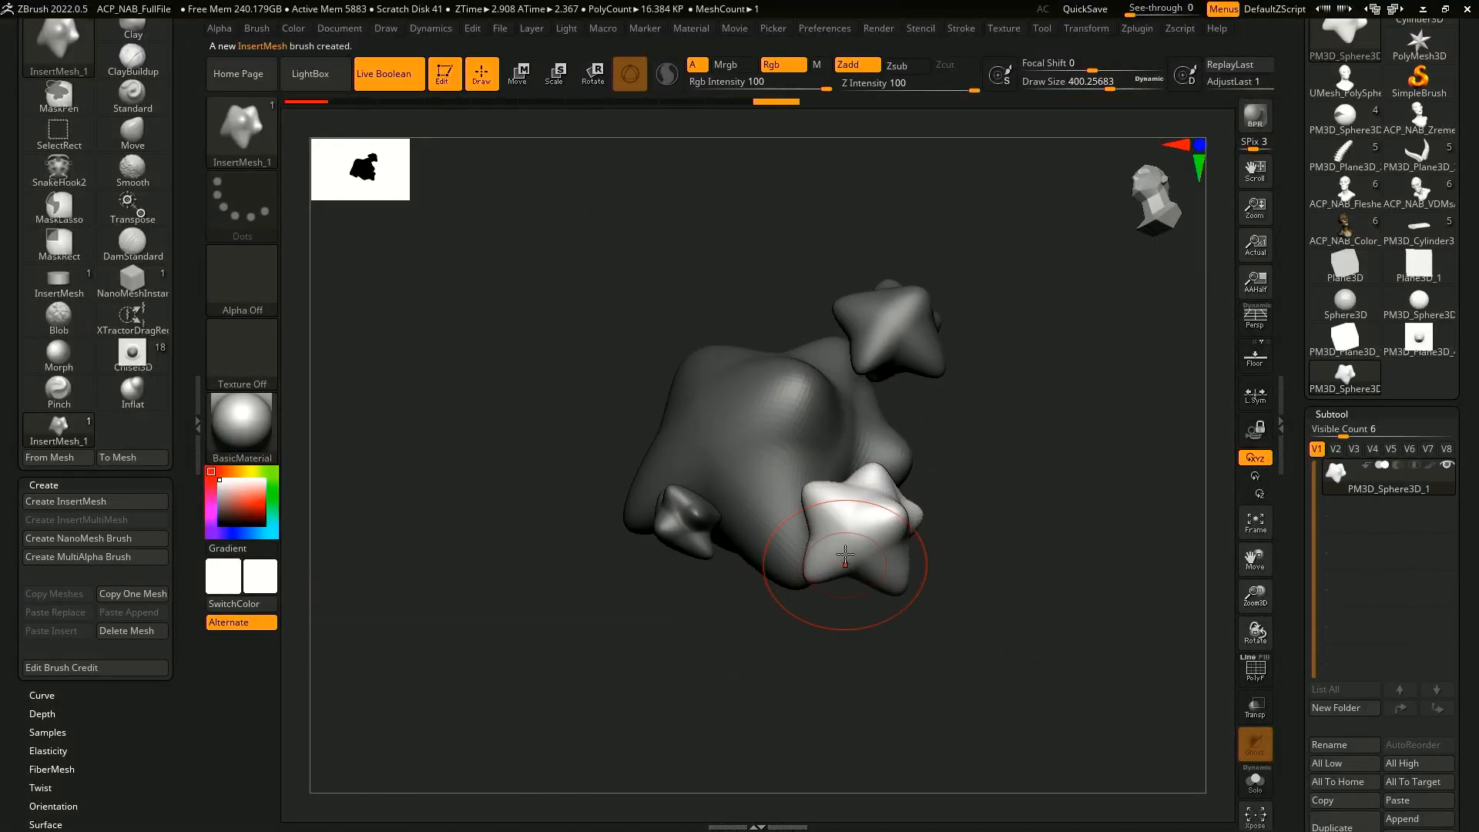
left_click_drag(704, 360, 742, 424)
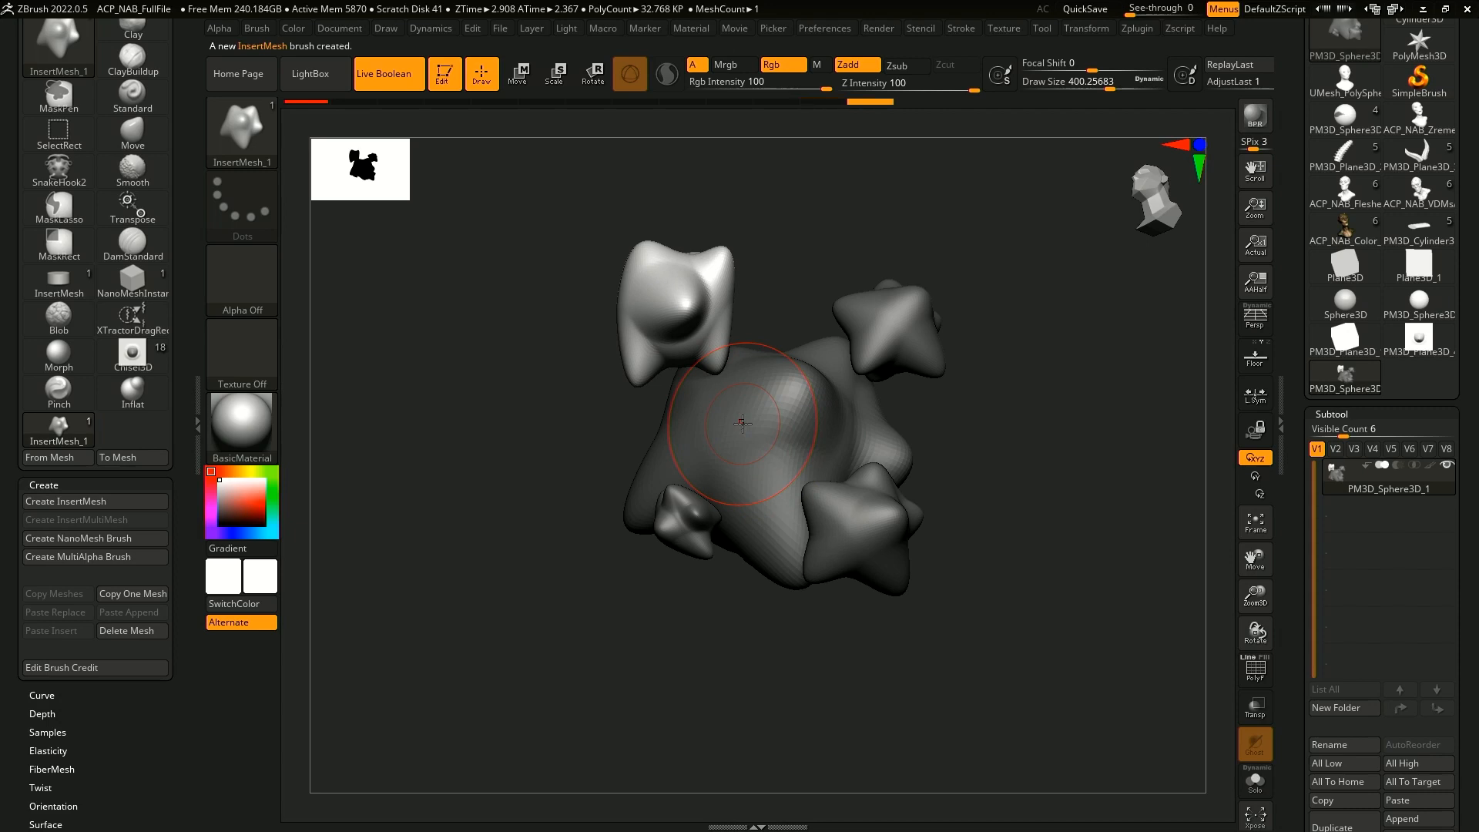
left_click_drag(1017, 758, 1000, 686)
- Undo the four inserted star copies
key("ctrl+z")
key("ctrl+z")
key("ctrl+z")
key("ctrl+z")
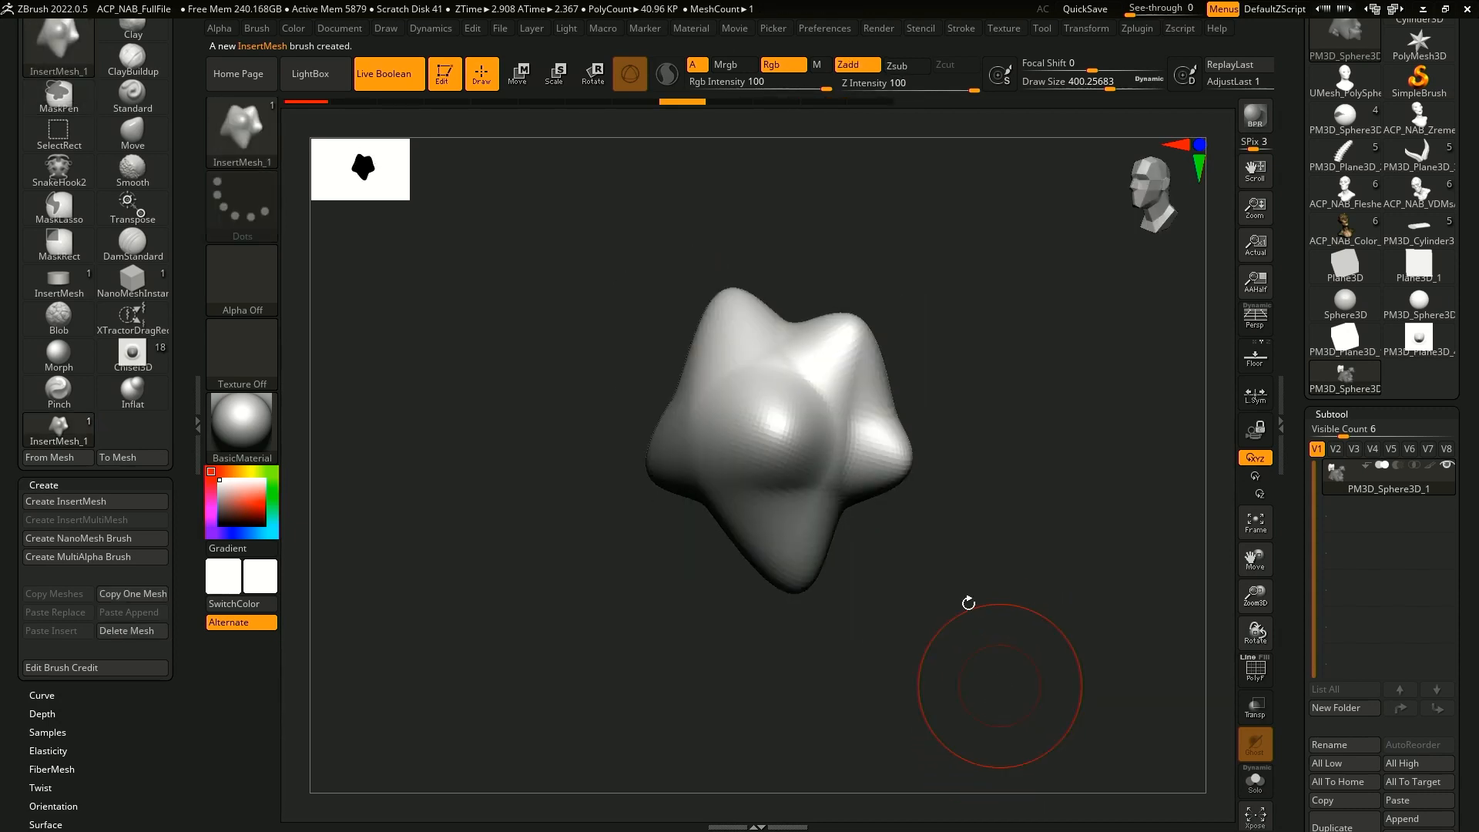
- Try inserting single star copies on the side of the star mesh and undo each one
left_click_drag(968, 601, 988, 571)
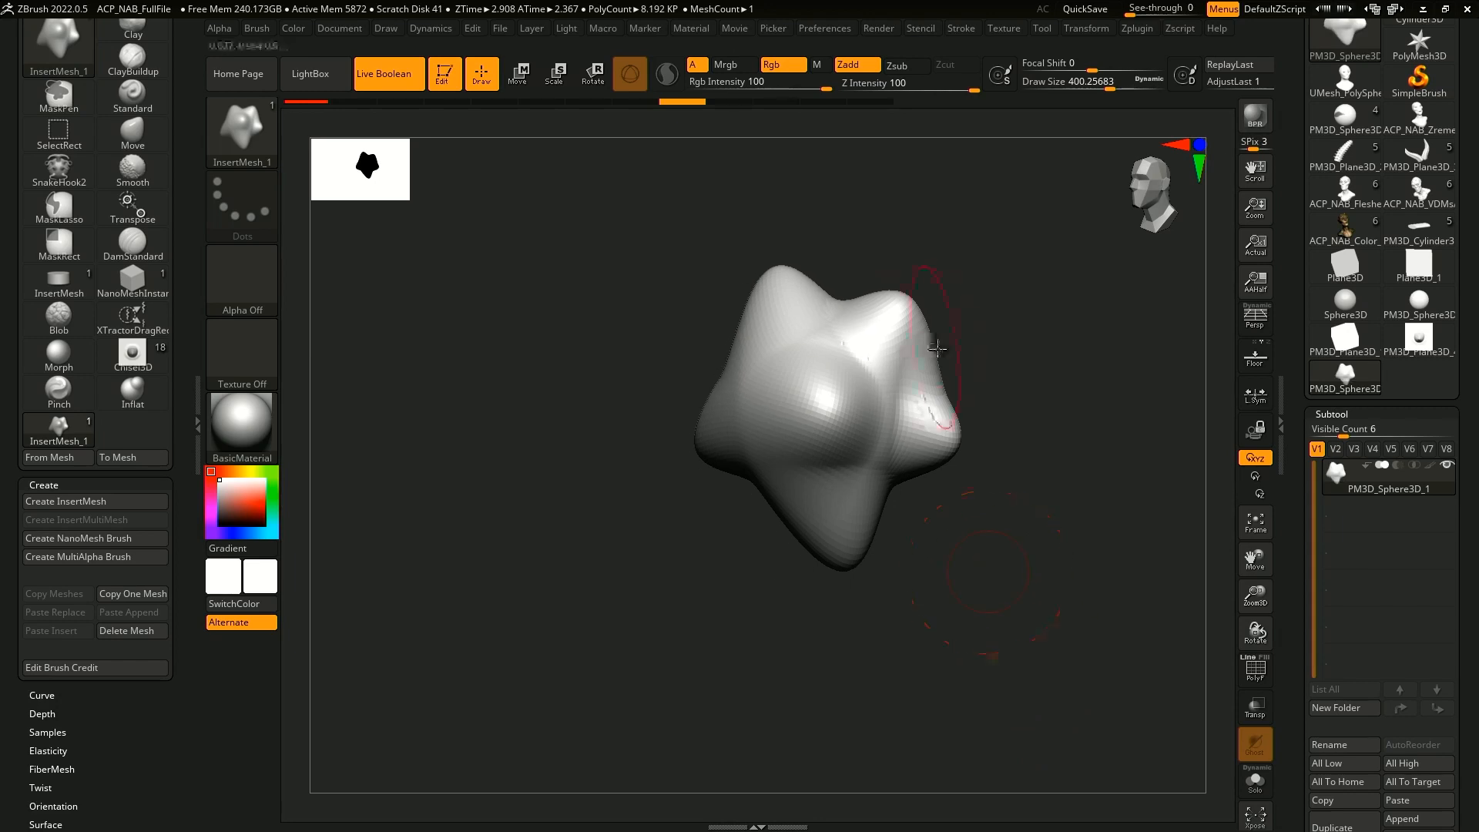
left_click_drag(931, 346, 957, 353)
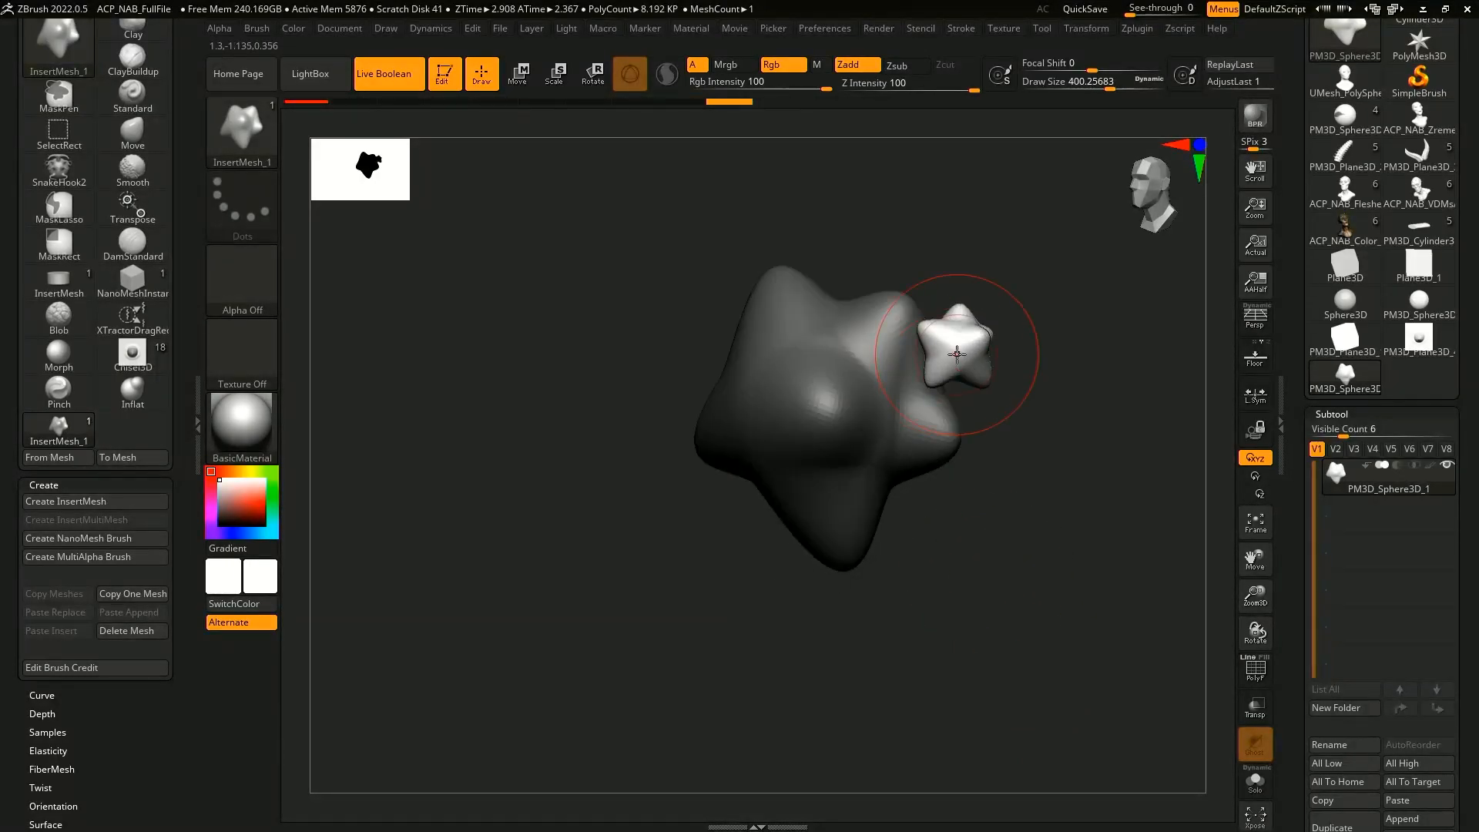
key("ctrl+z")
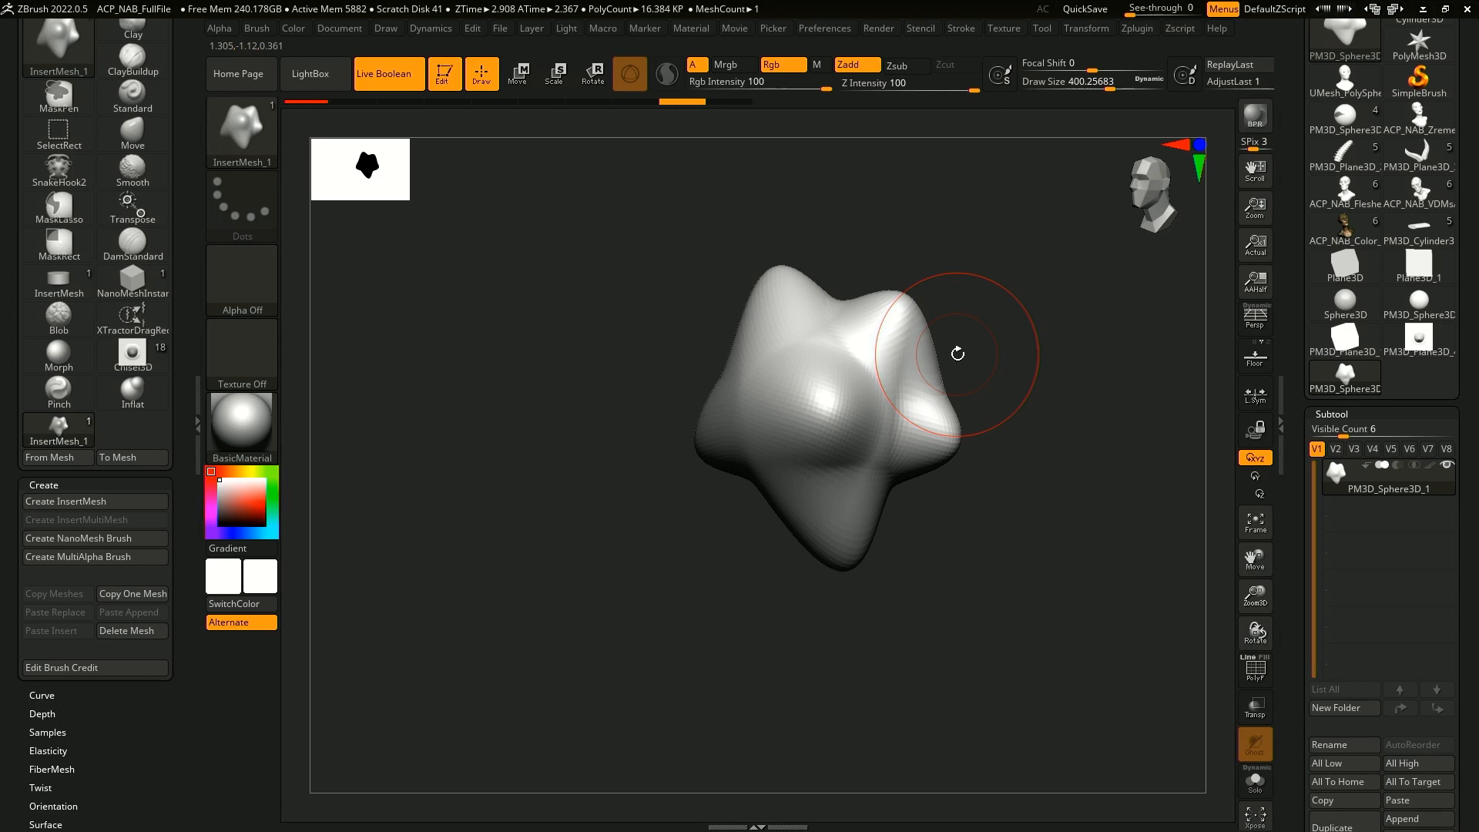
left_click_drag(957, 353, 935, 401)
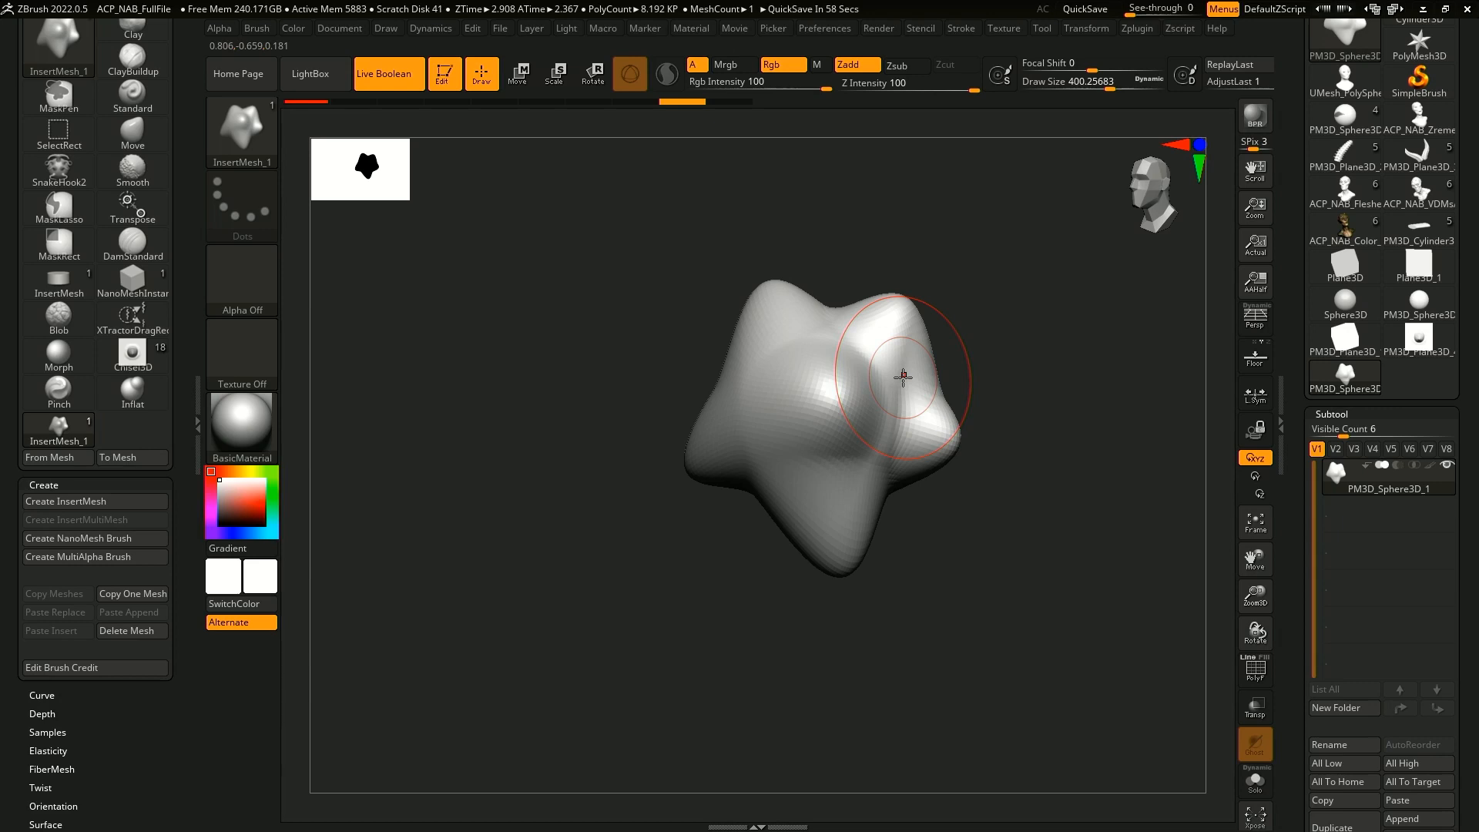
left_click_drag(903, 377, 938, 503)
key("ctrl+z")
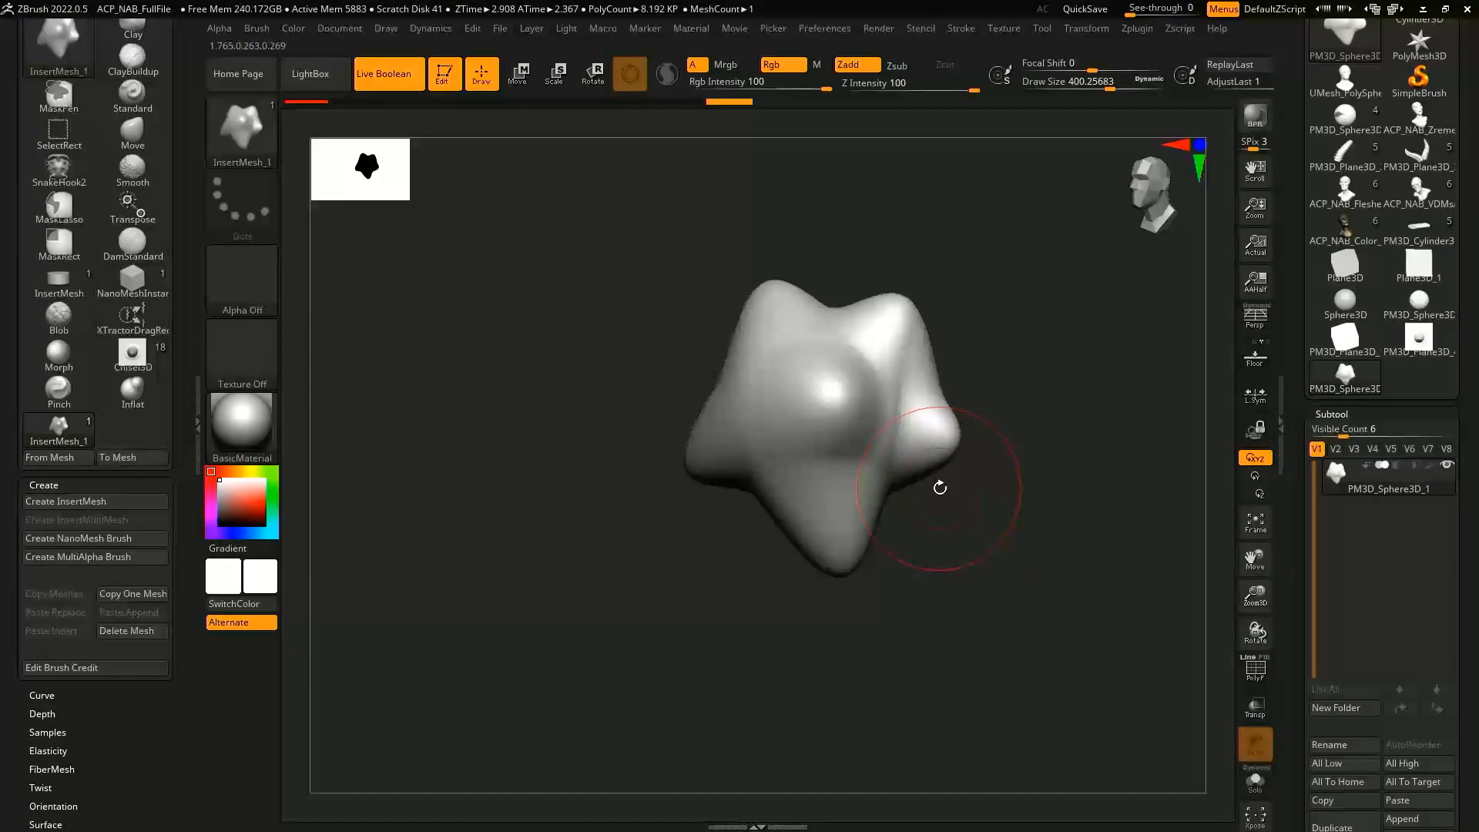
- Append a Helix3D primitive as a new subtool alongside the star-shaped sphere
scroll(1416, 735, "down", 2)
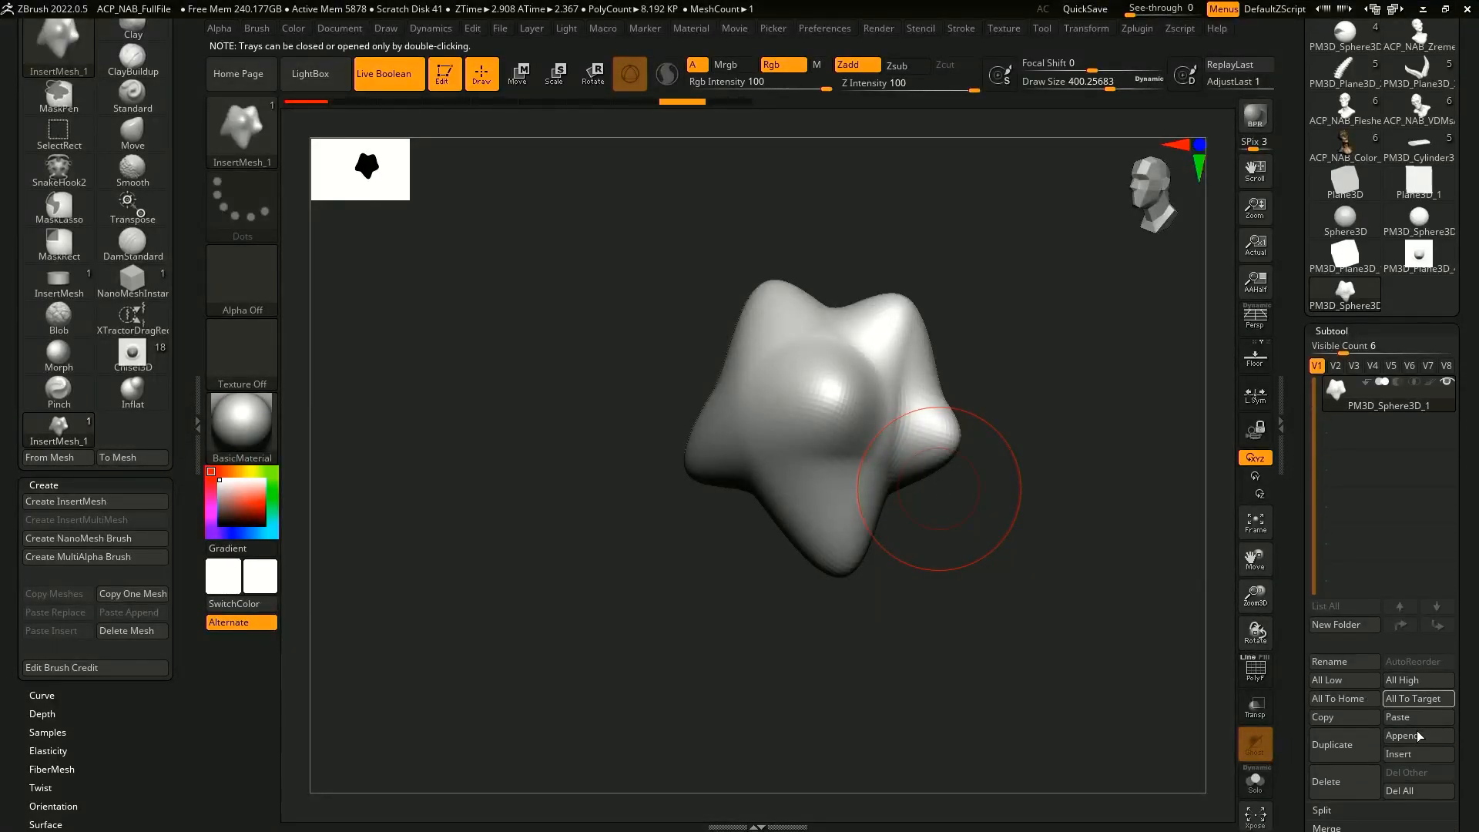
left_click(1417, 736)
left_click_drag(1140, 416, 1187, 384)
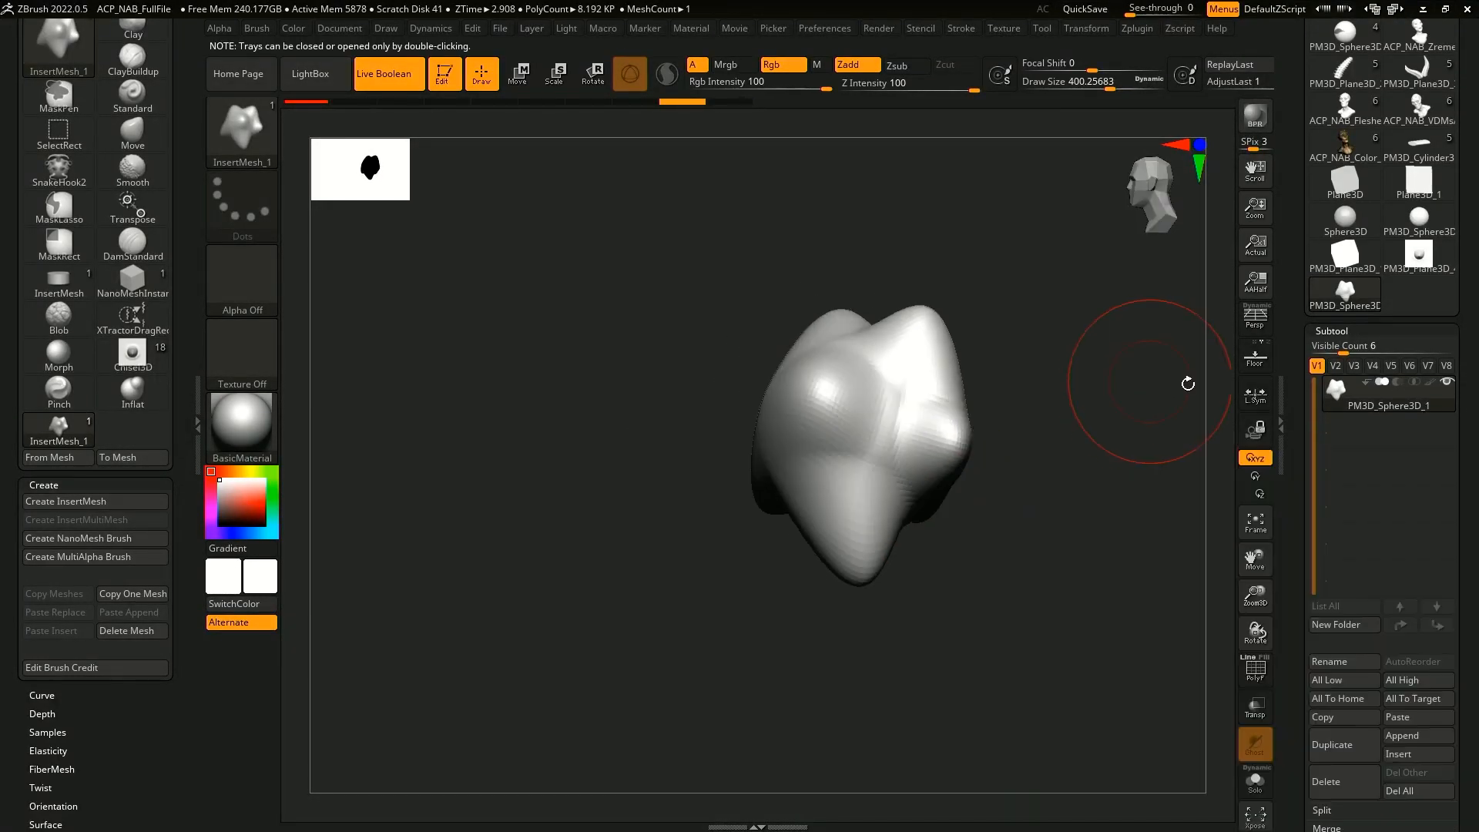
left_click(1417, 735)
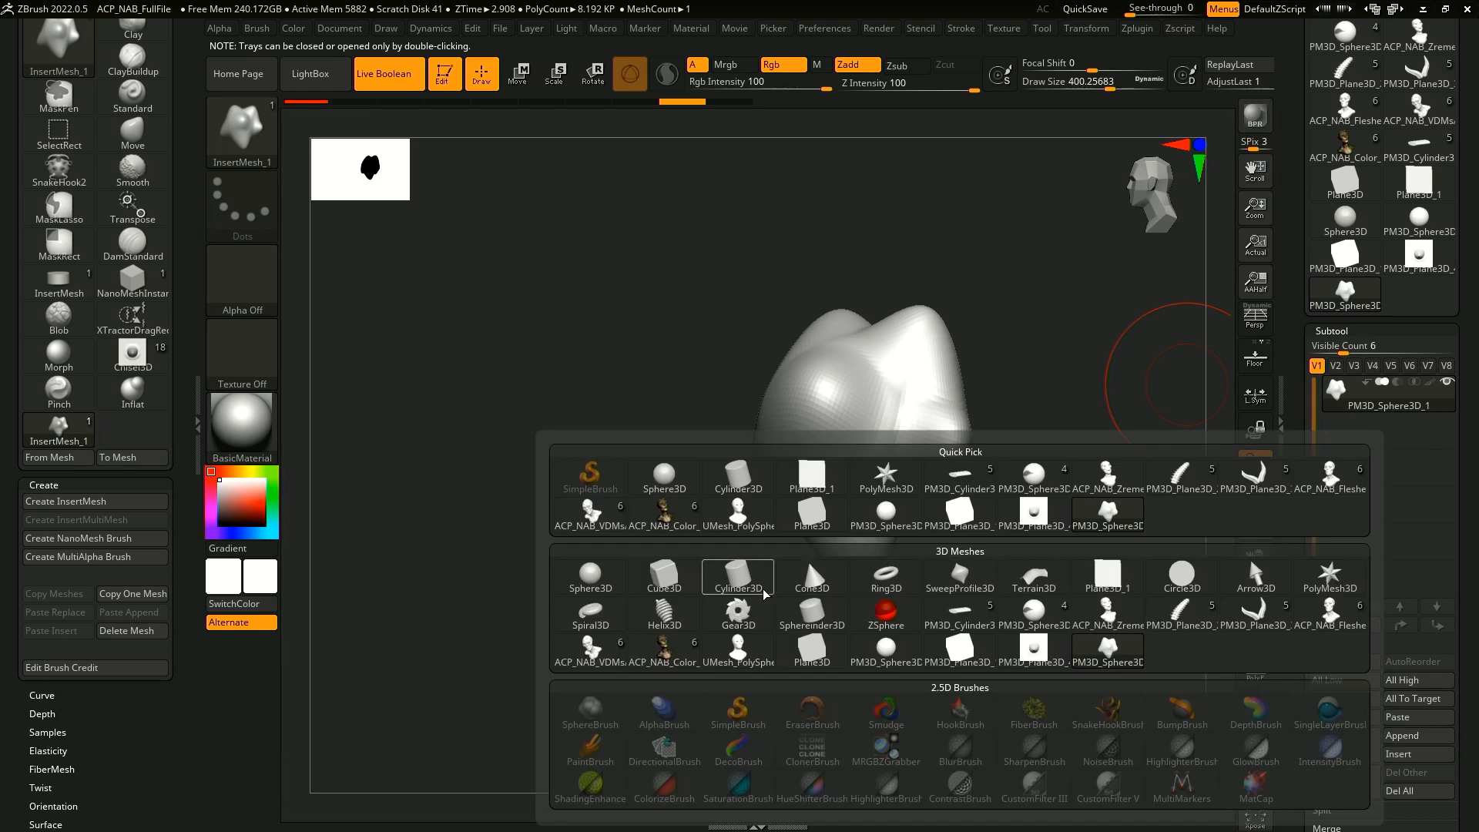
left_click(667, 614)
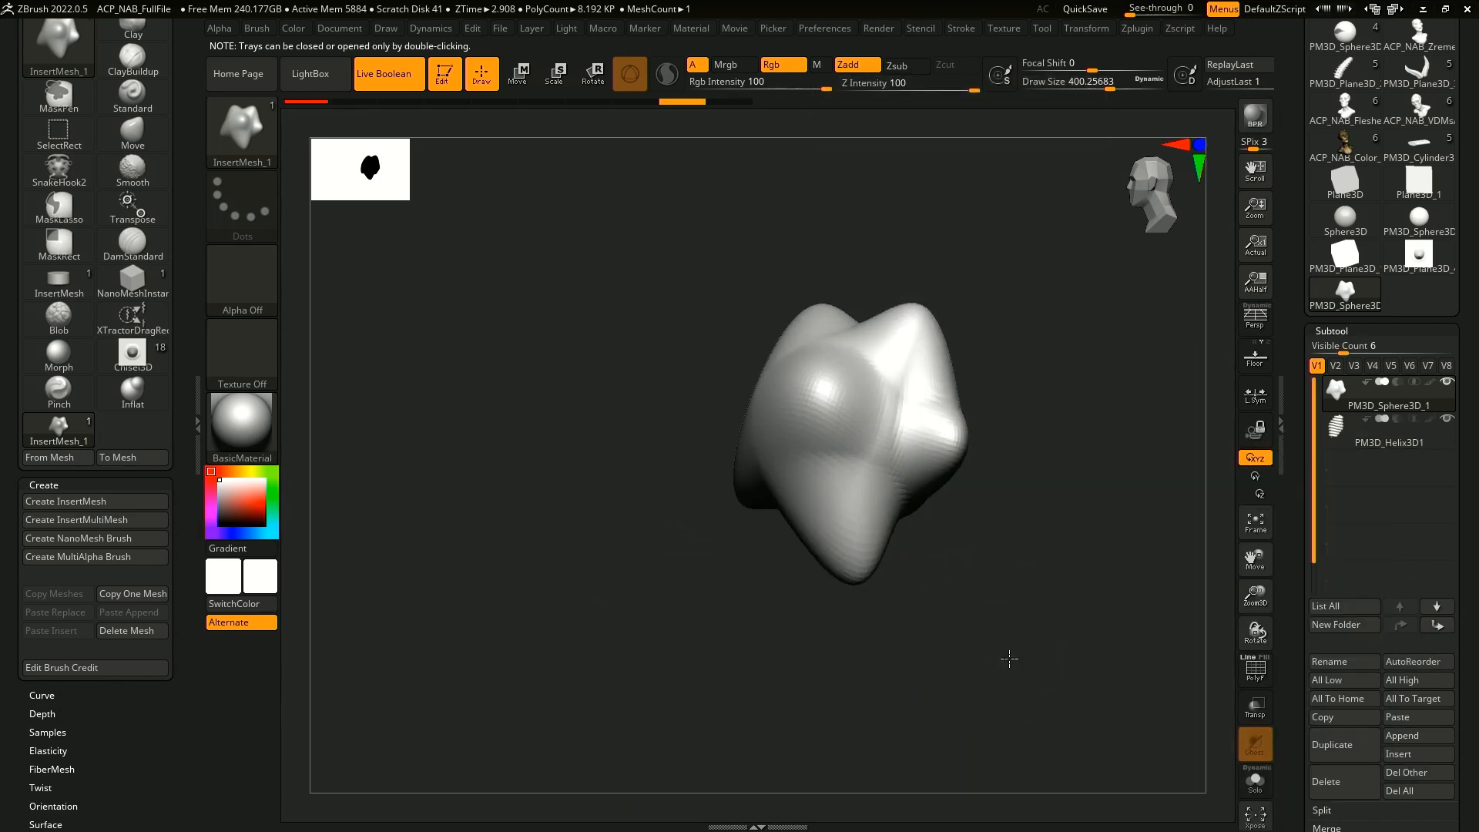
left_click_drag(1009, 658, 1062, 652)
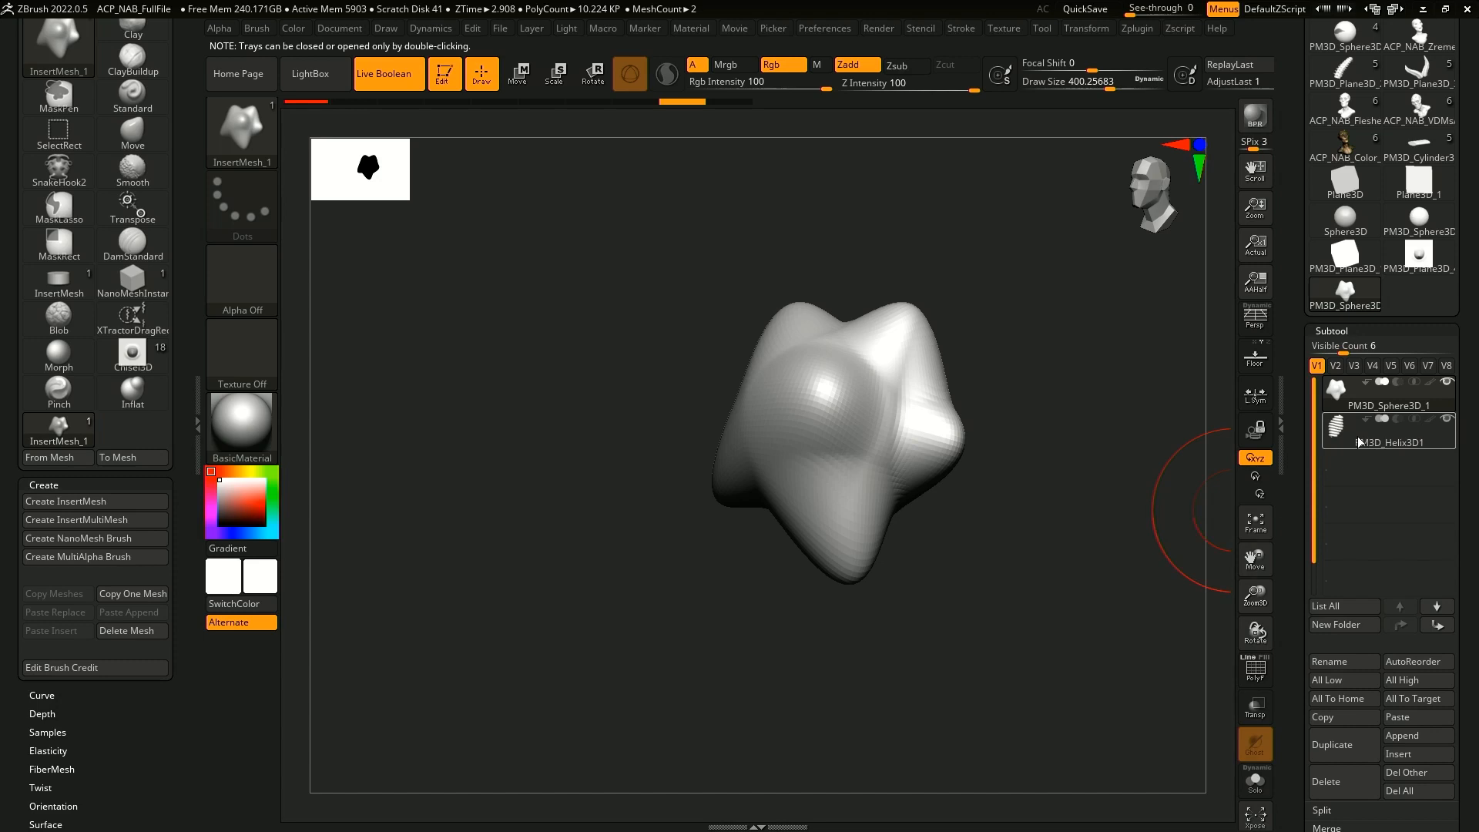
- Select the helix subtool, enlarge it with the star hidden, and show the star again
left_click(1357, 440)
left_click(1446, 382)
left_click_drag(1005, 574, 1029, 561)
key("e")
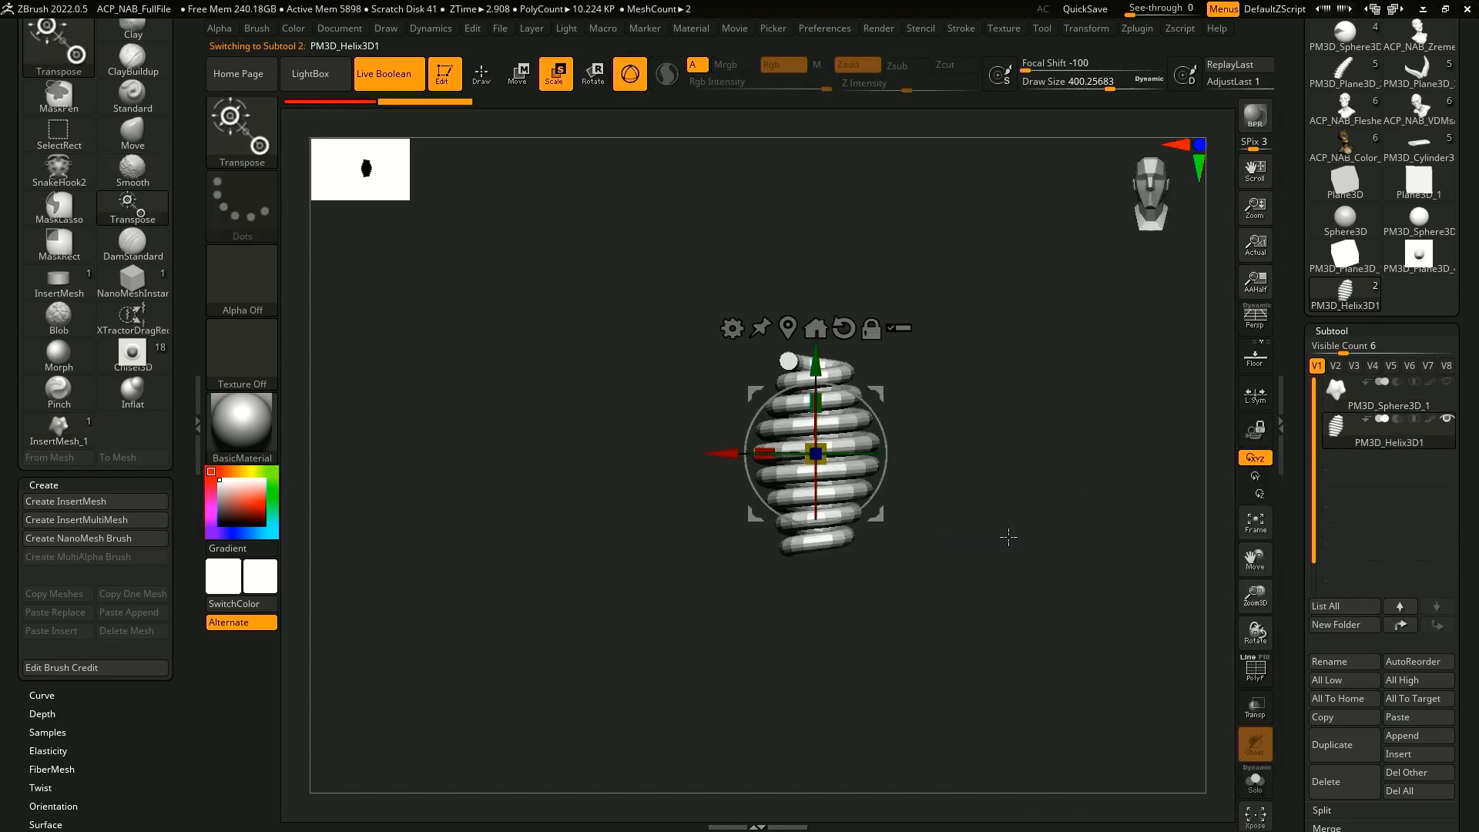
left_click_drag(818, 457, 861, 490)
left_click(1446, 382)
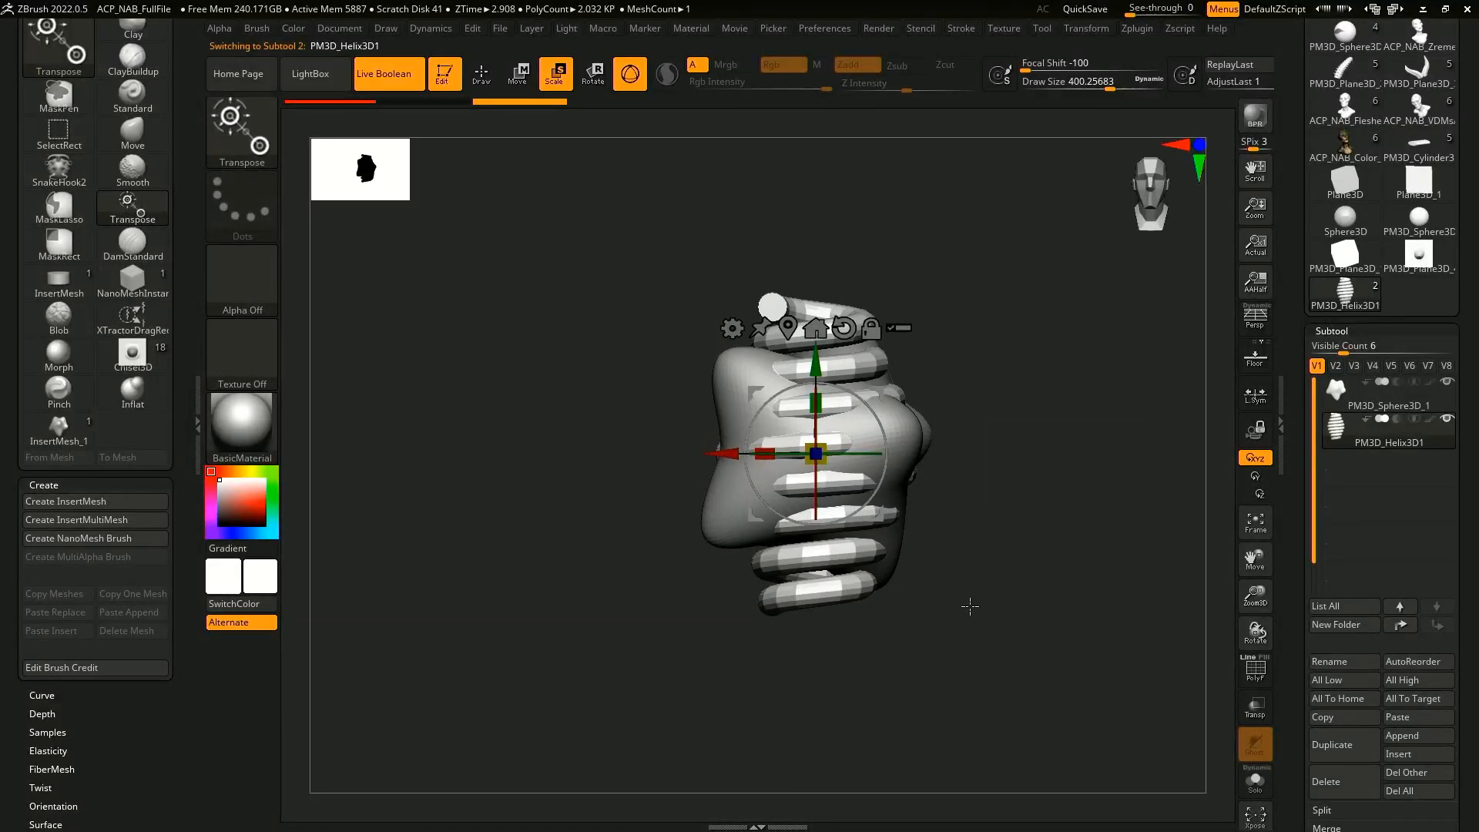
- Create an InsertMultiMesh brush from the star and helix subtools and choose its star part
left_click(131, 521)
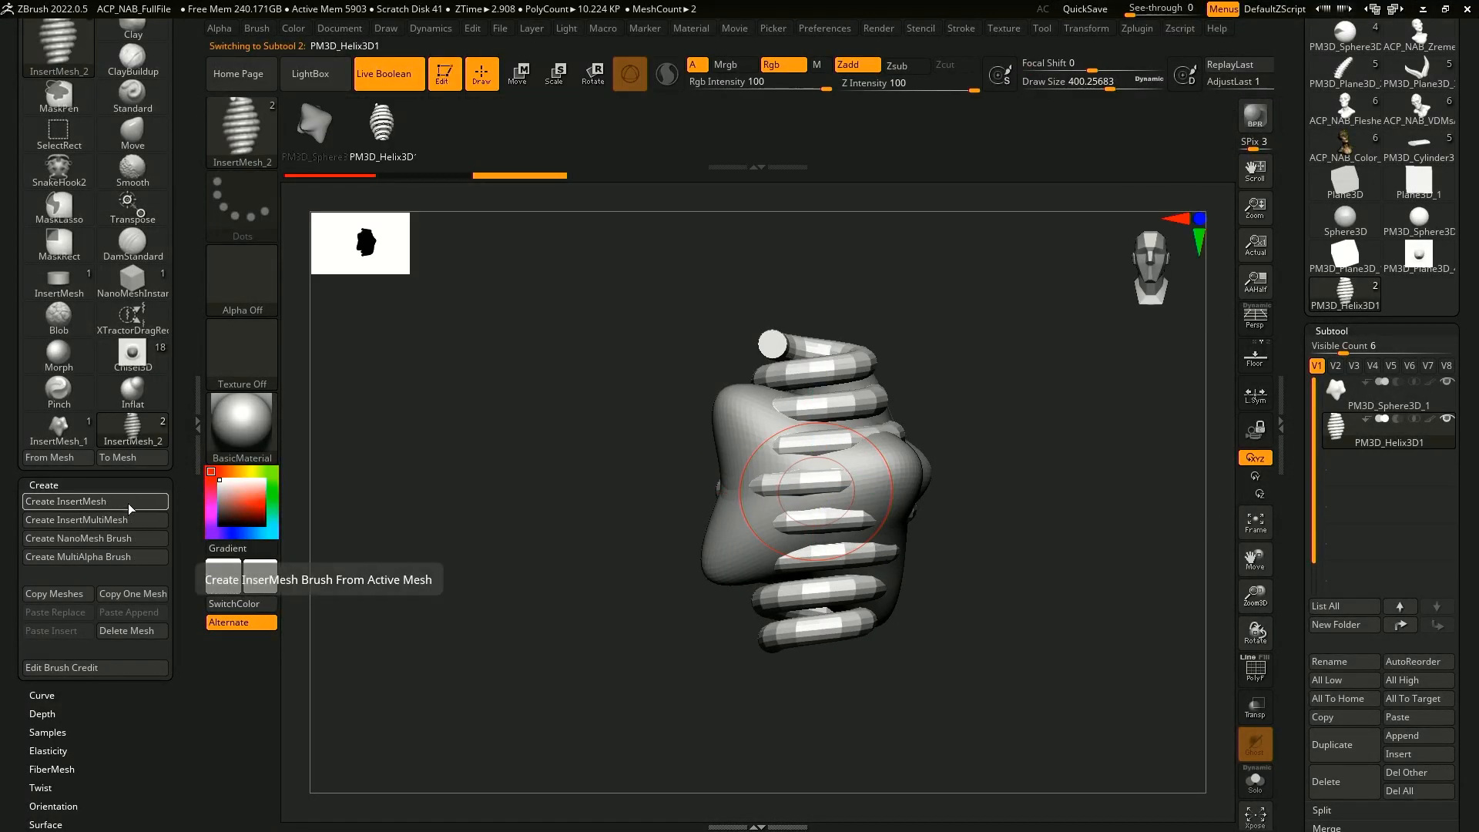
left_click(323, 123)
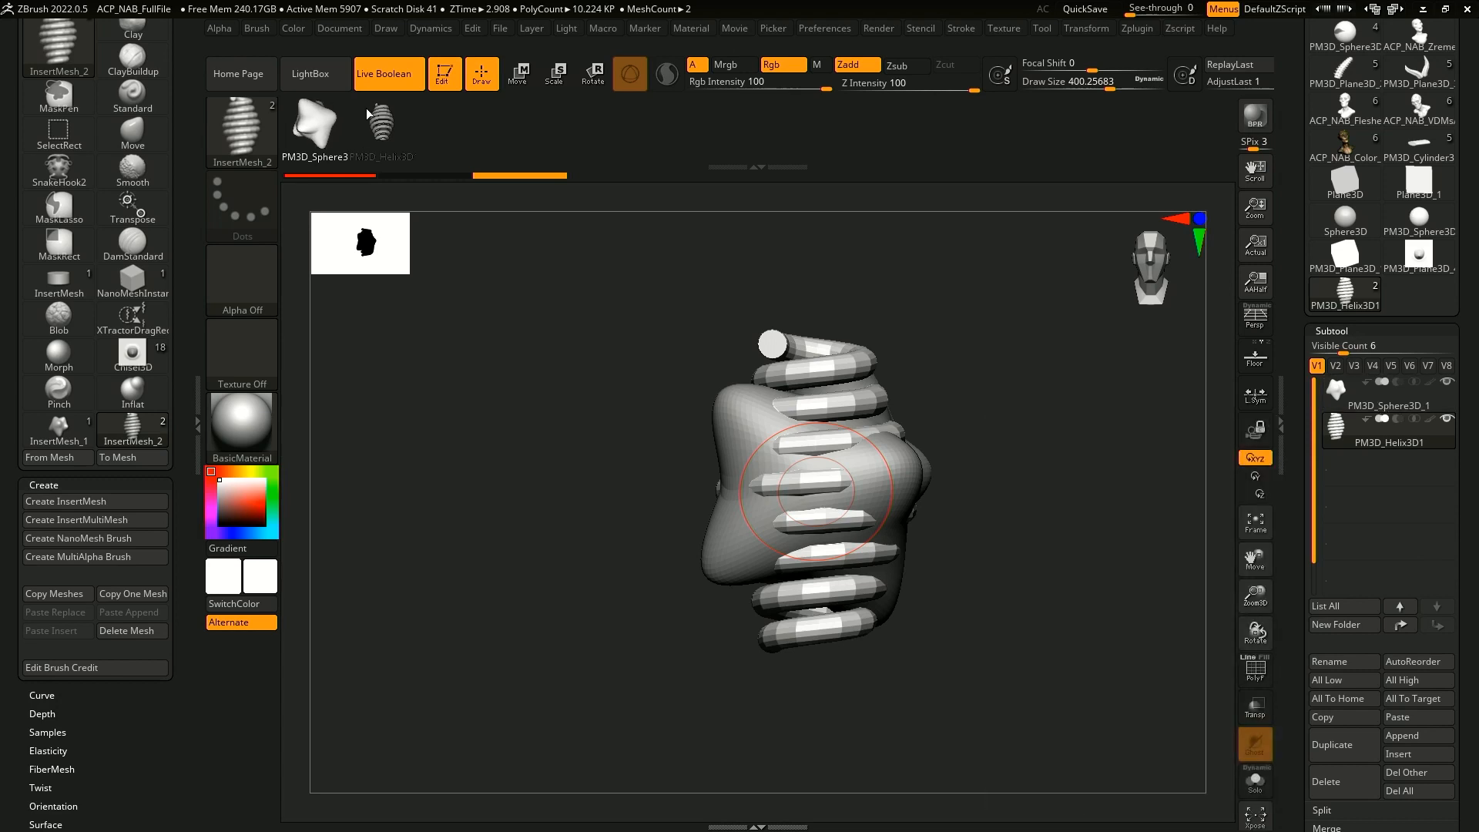
- Try inserting single parts of the new brush onto the mesh and undo the insertions
left_click_drag(856, 397, 950, 501)
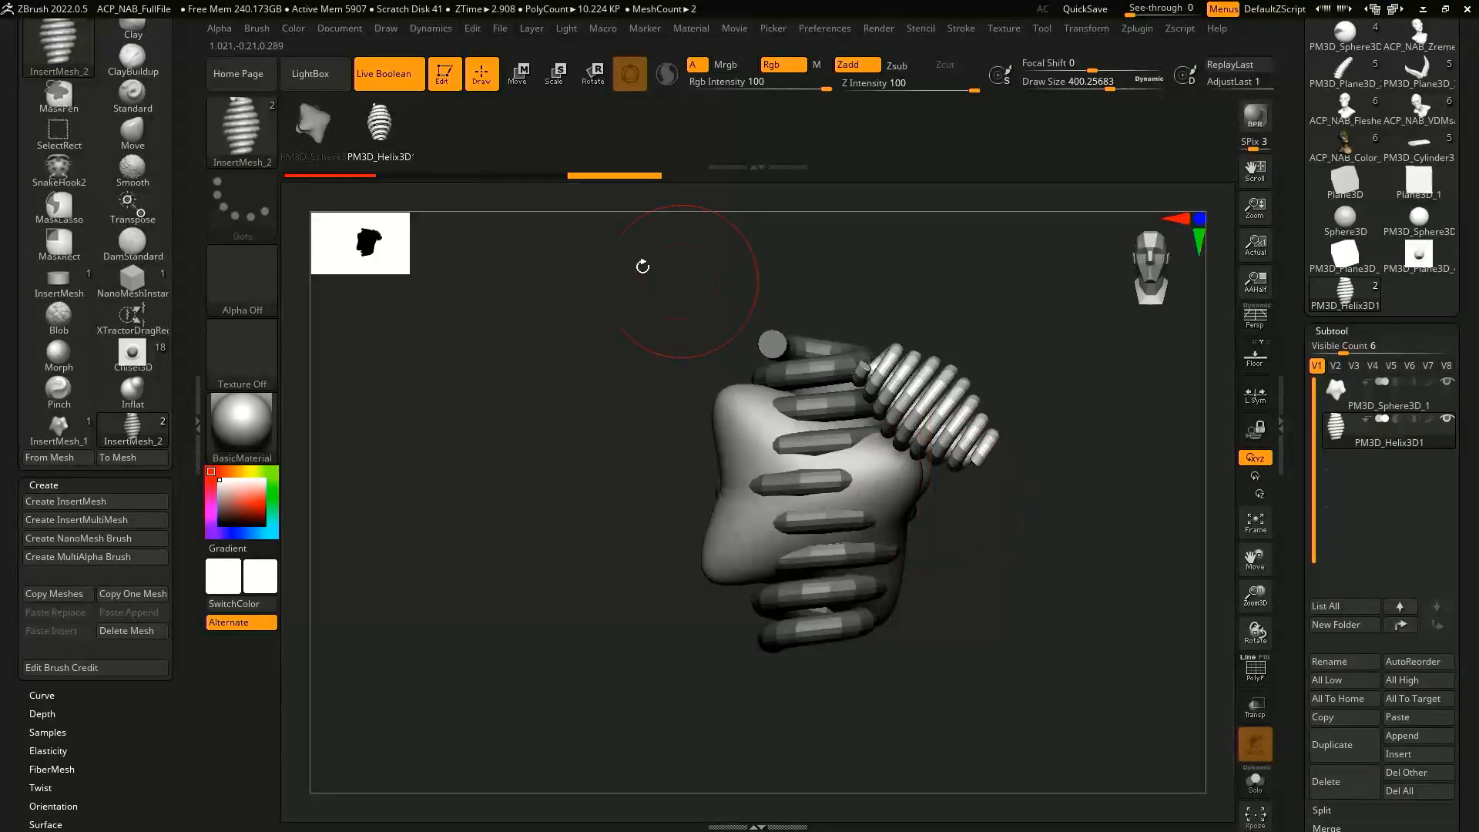
left_click_drag(751, 420, 797, 458)
key("ctrl+z")
key("ctrl+z")
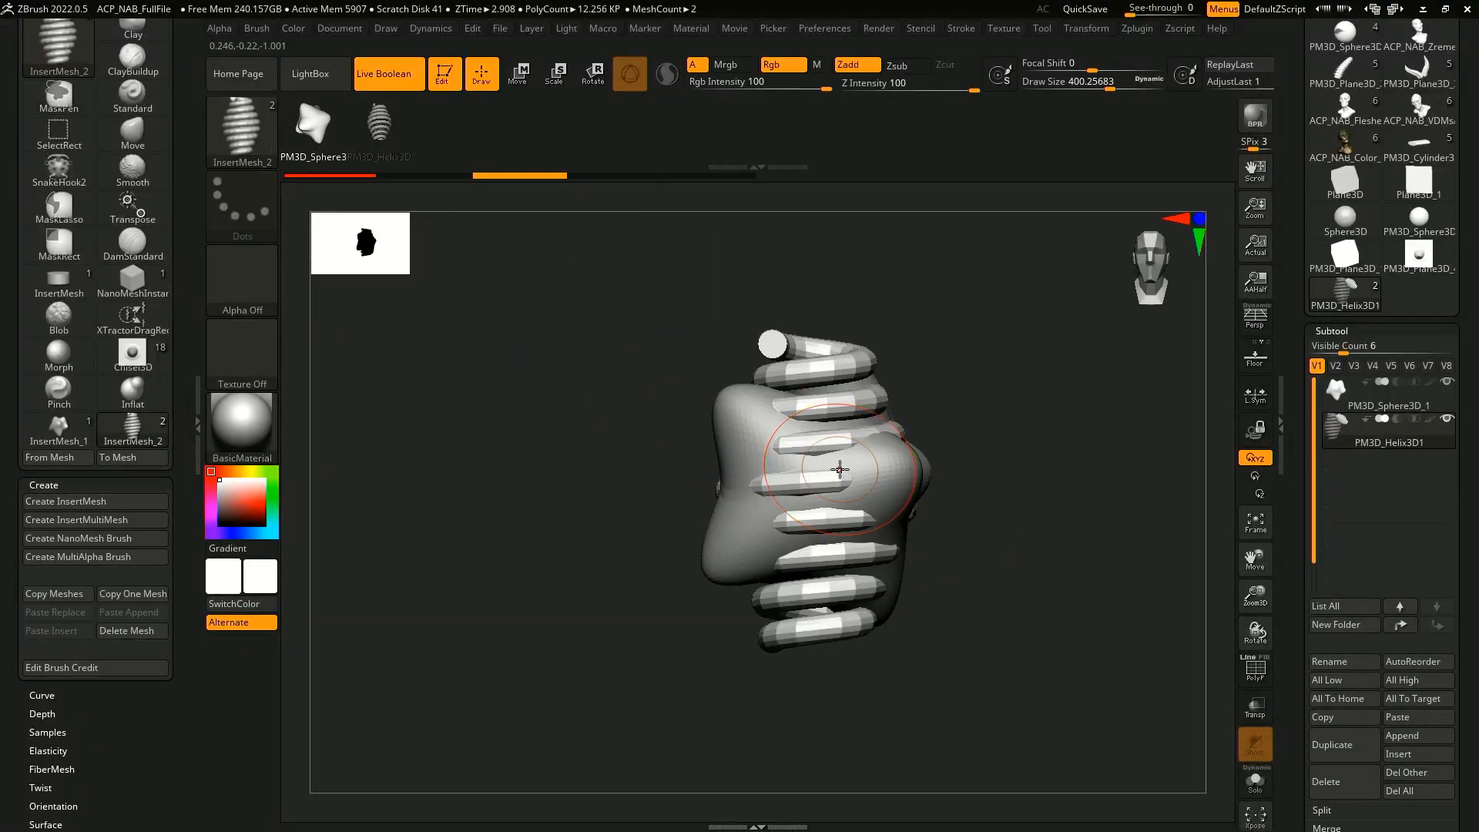
key("ctrl+z")
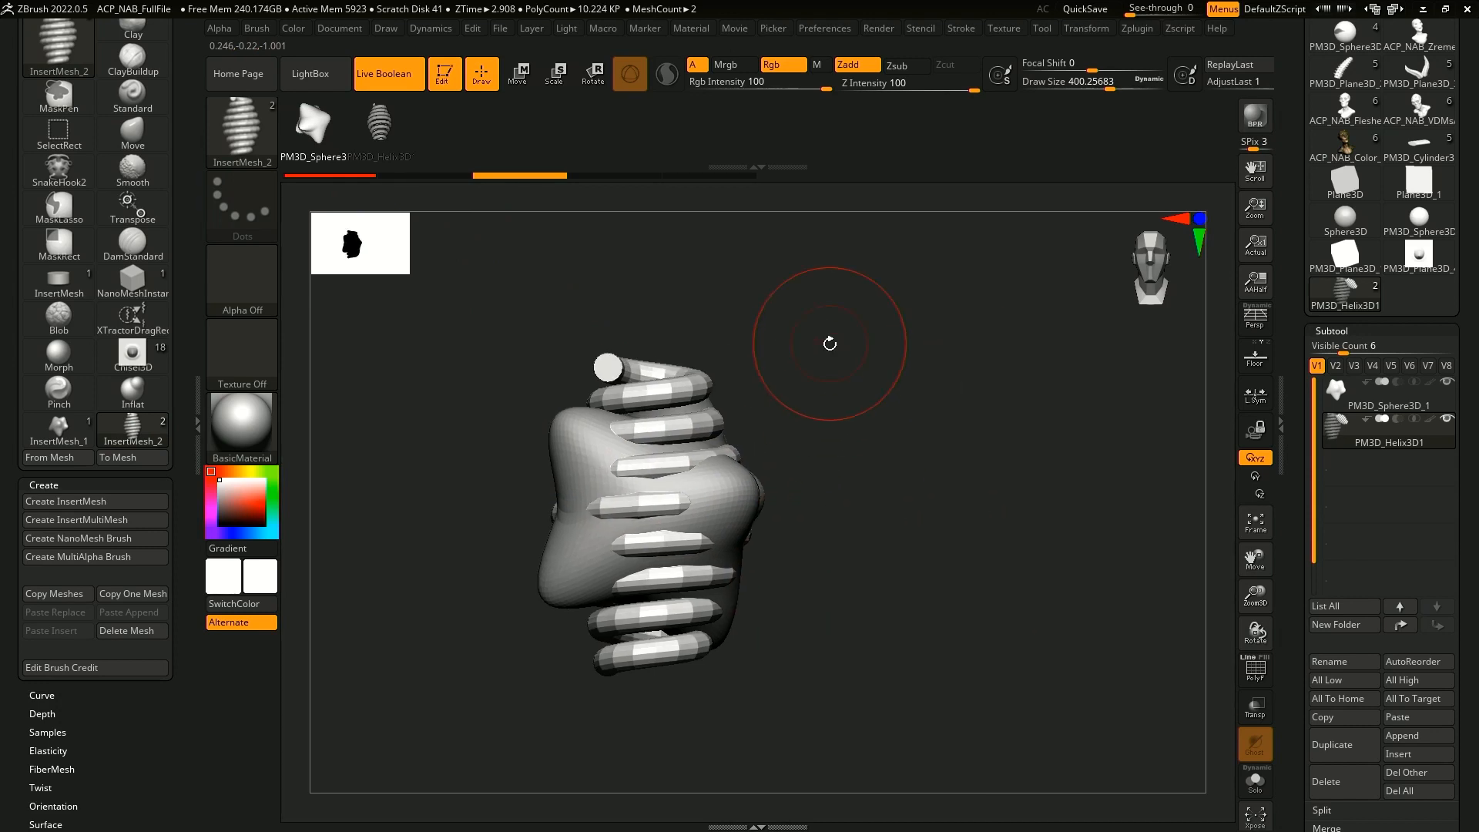
- Turn on Curve Mode for the InsertMultiMesh brush and lower the draw size to about 172
left_click(963, 29)
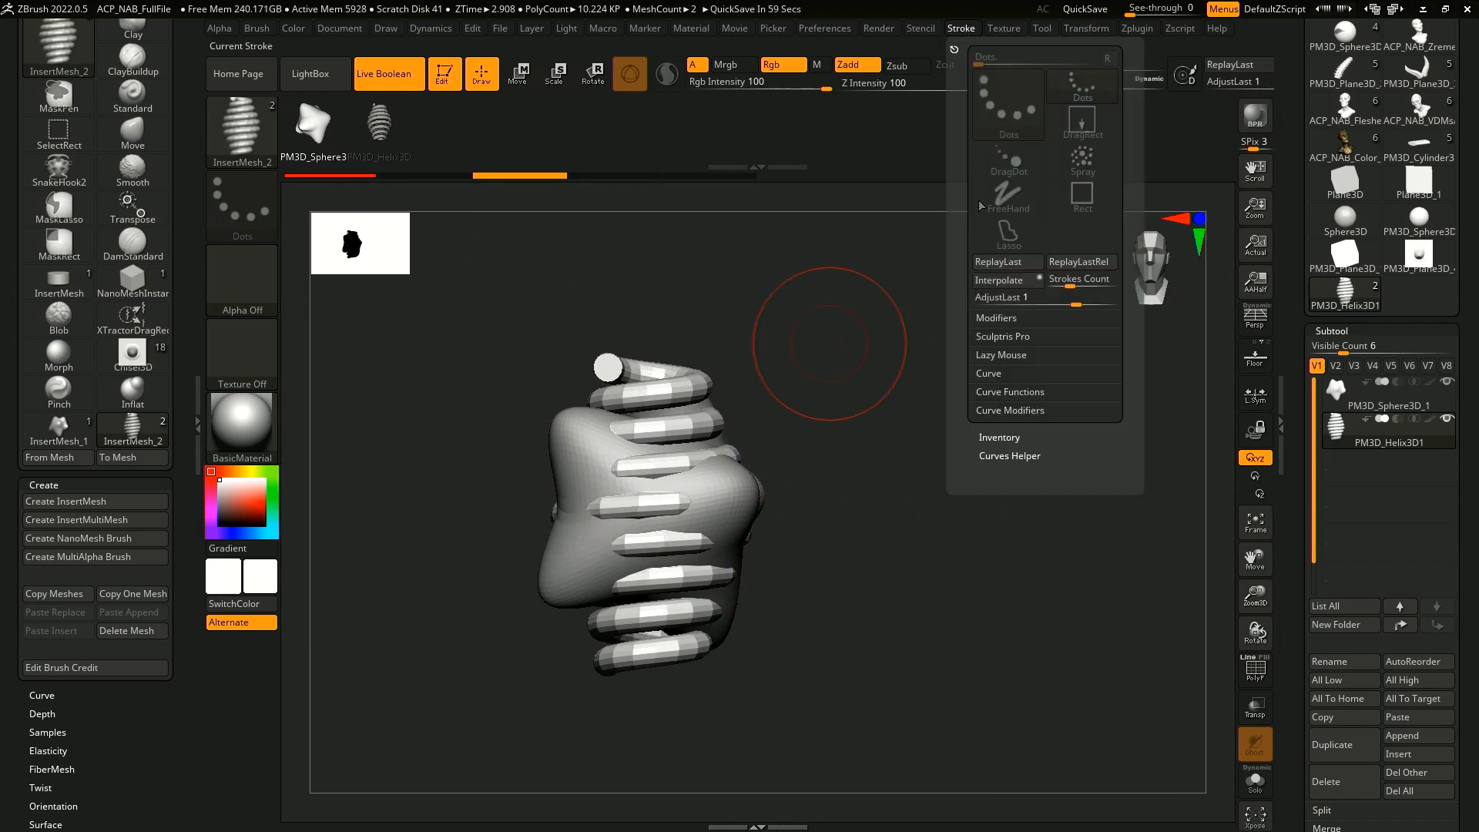
left_click(1001, 373)
key("space")
left_click_drag(810, 365, 796, 364)
- Try drawing and reshaping a winding curve of repeated stars beside the mesh, and undo it
mouse_move(891, 350)
left_mouse_down("alt")
mouse_move(739, 376)
mouse_move(693, 415)
left_mouse_up("alt")
mouse_move(592, 451)
left_mouse_down()
mouse_move(737, 305)
mouse_move(1066, 495)
mouse_move(1106, 654)
left_mouse_up()
mouse_move(1066, 709)
left_mouse_down()
mouse_move(1043, 718)
mouse_move(1071, 702)
left_mouse_up()
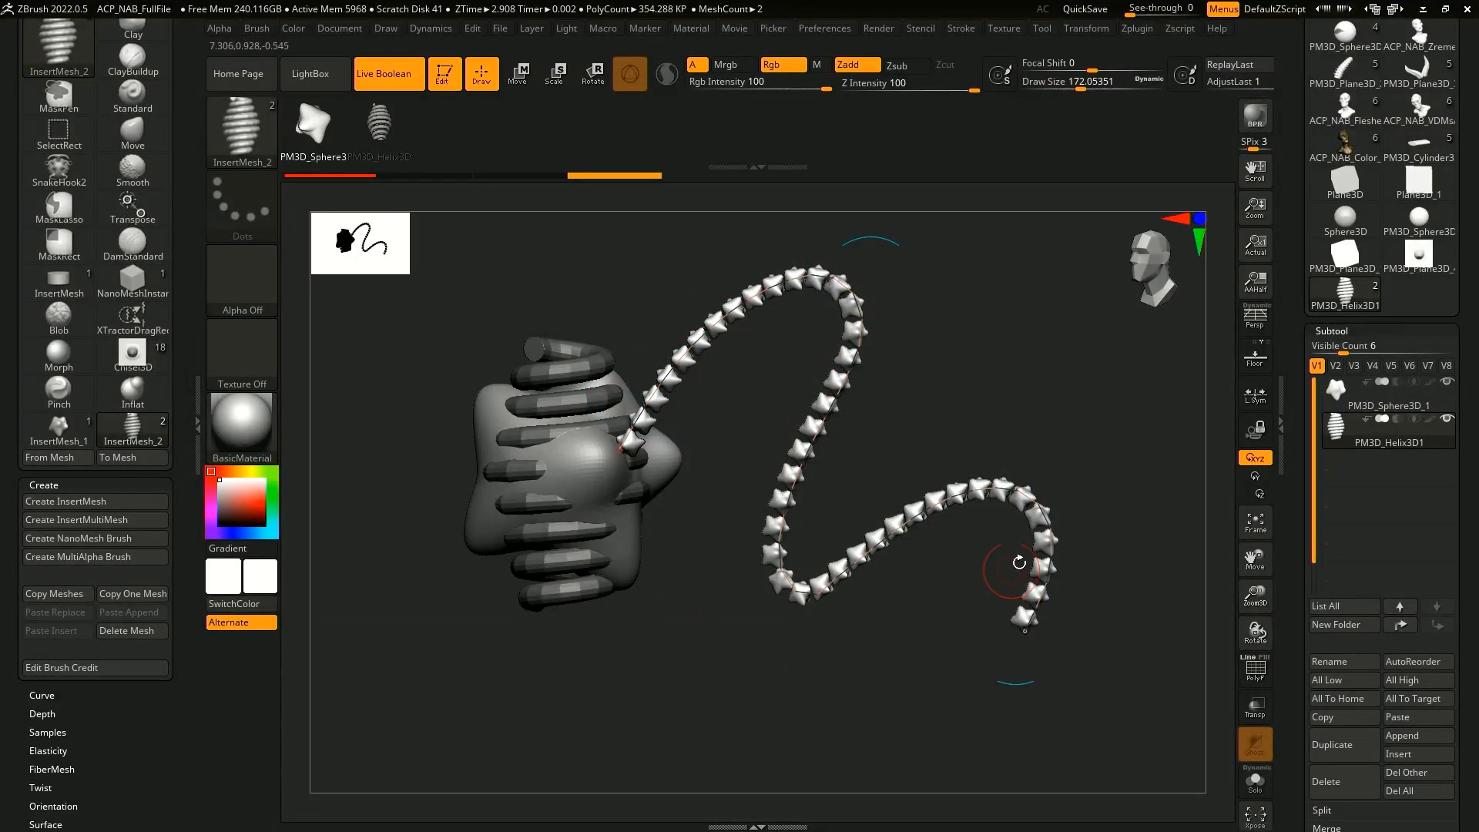
left_click_drag(1040, 512, 1040, 614)
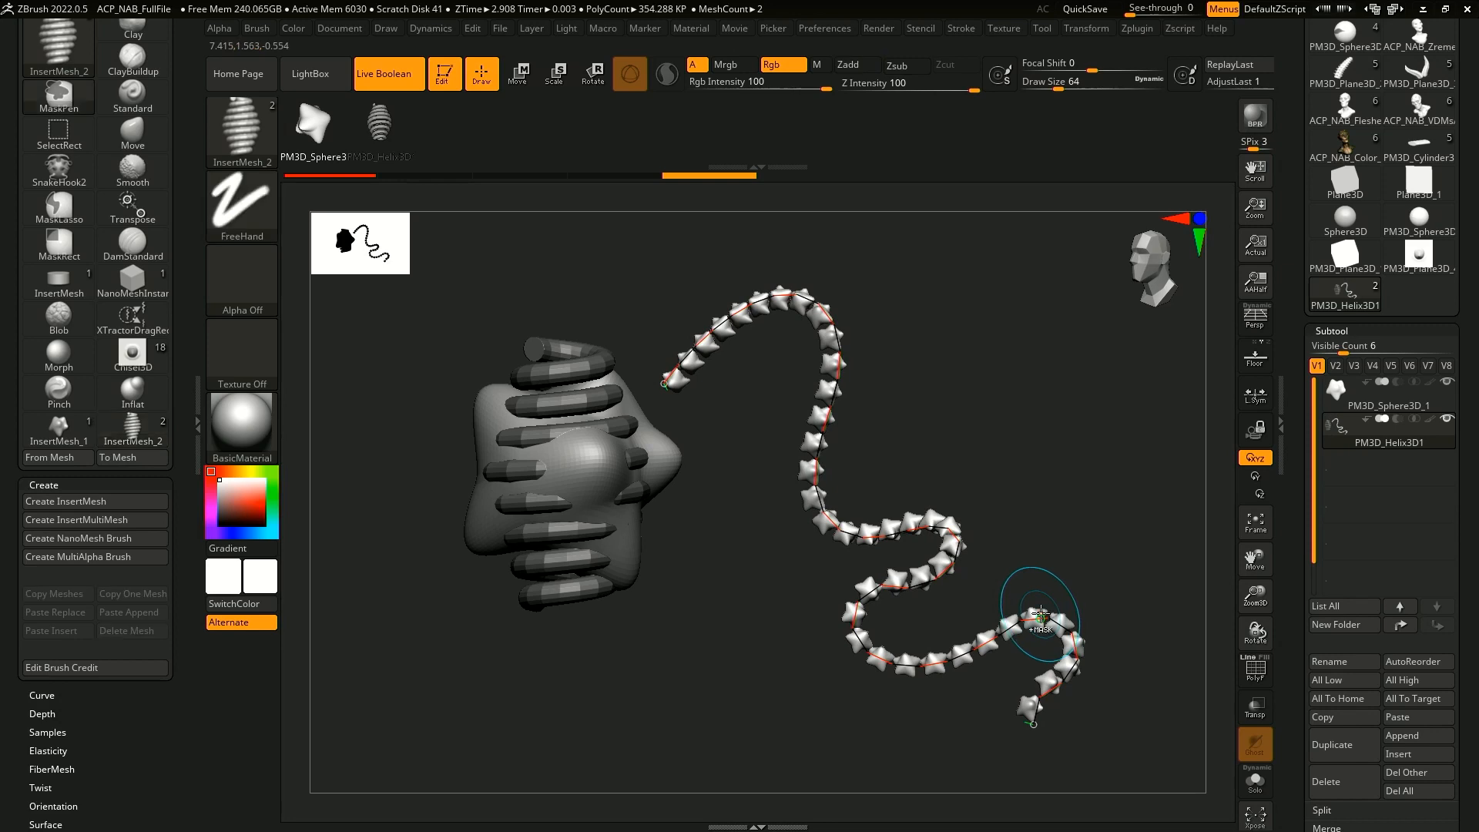
key("ctrl+z")
key("ctrl+z")
left_click_drag(909, 580, 955, 551, "alt")
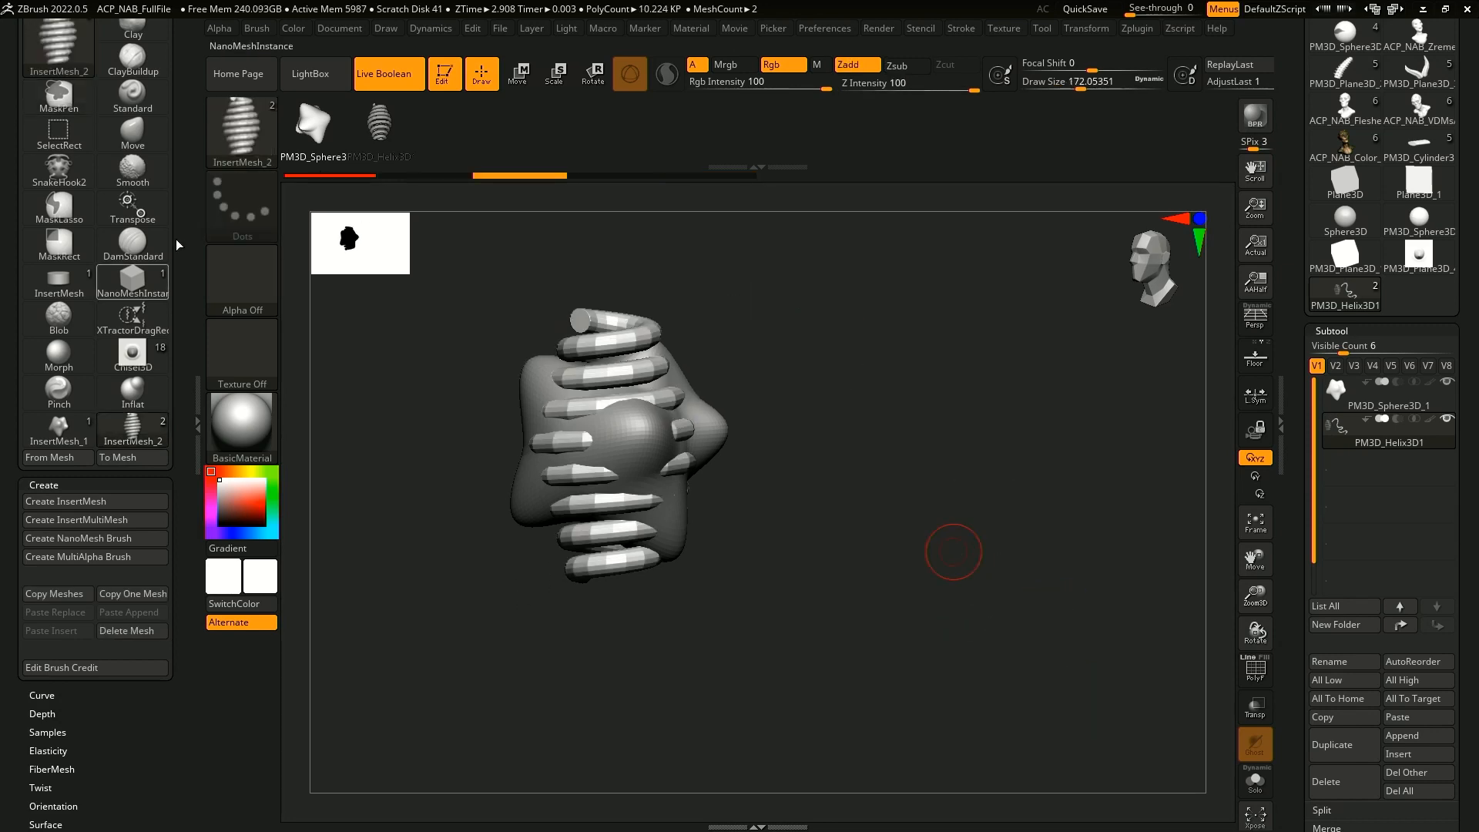
- In the brush modifiers, set the MultiMesh Variations to 2 and the Variations Selector to random
mouse_move(182, 234)
left_mouse_down()
mouse_move(184, 364)
mouse_move(179, 119)
left_mouse_up()
left_click_drag(90, 713, 75, 568)
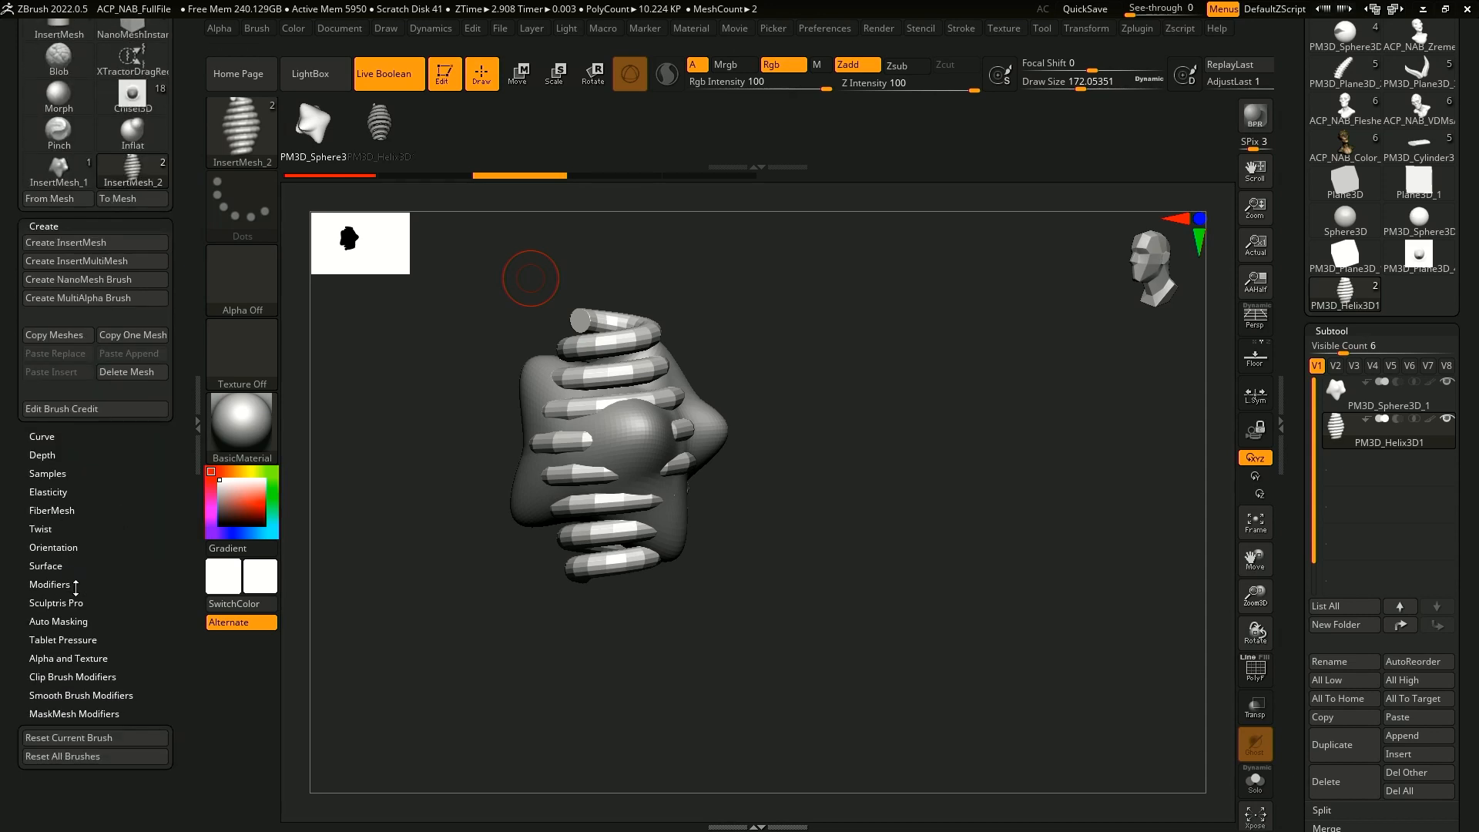
left_click(76, 587)
mouse_move(56, 497)
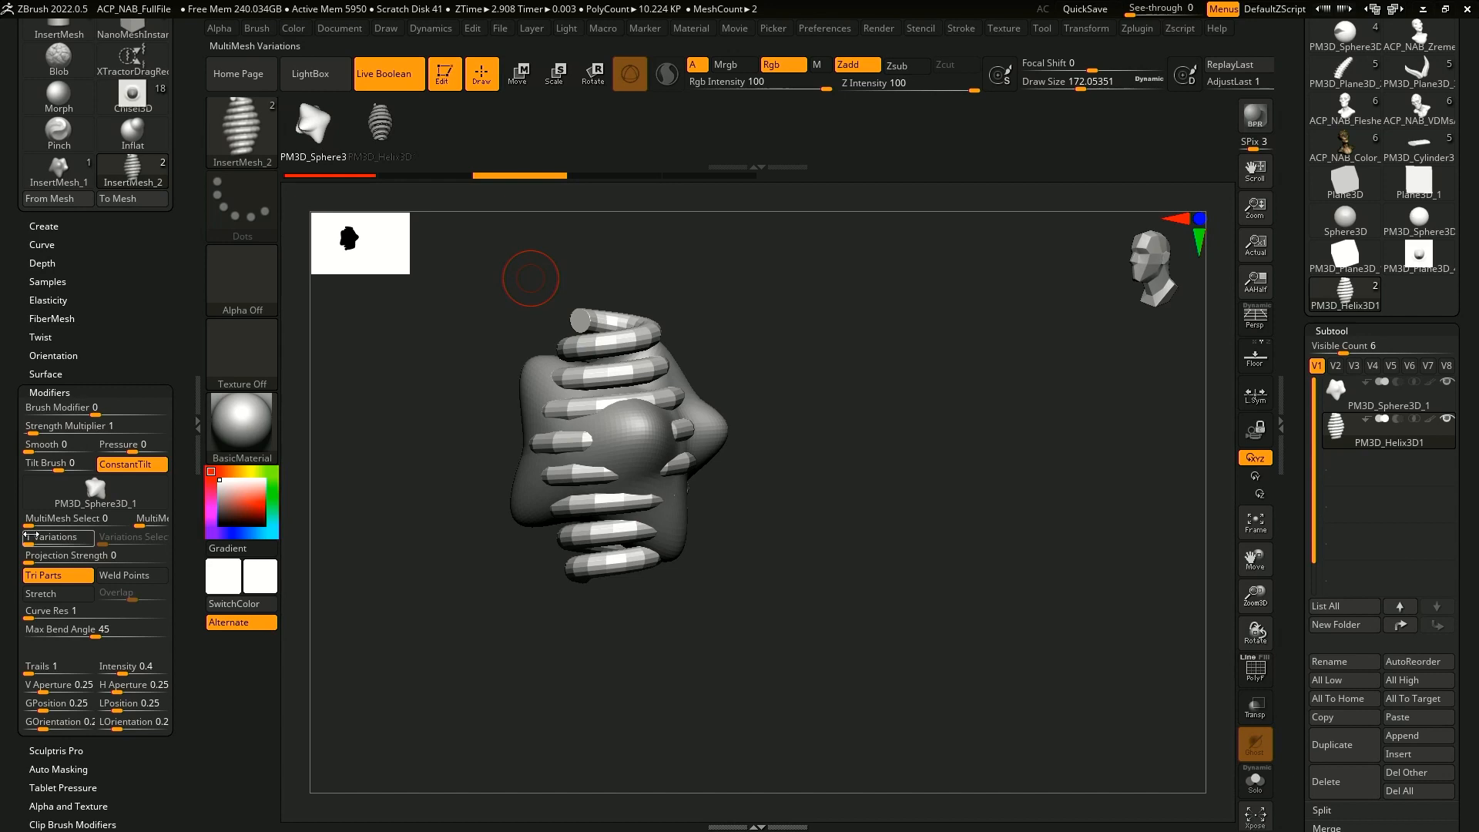
left_click_drag(31, 543, 34, 545)
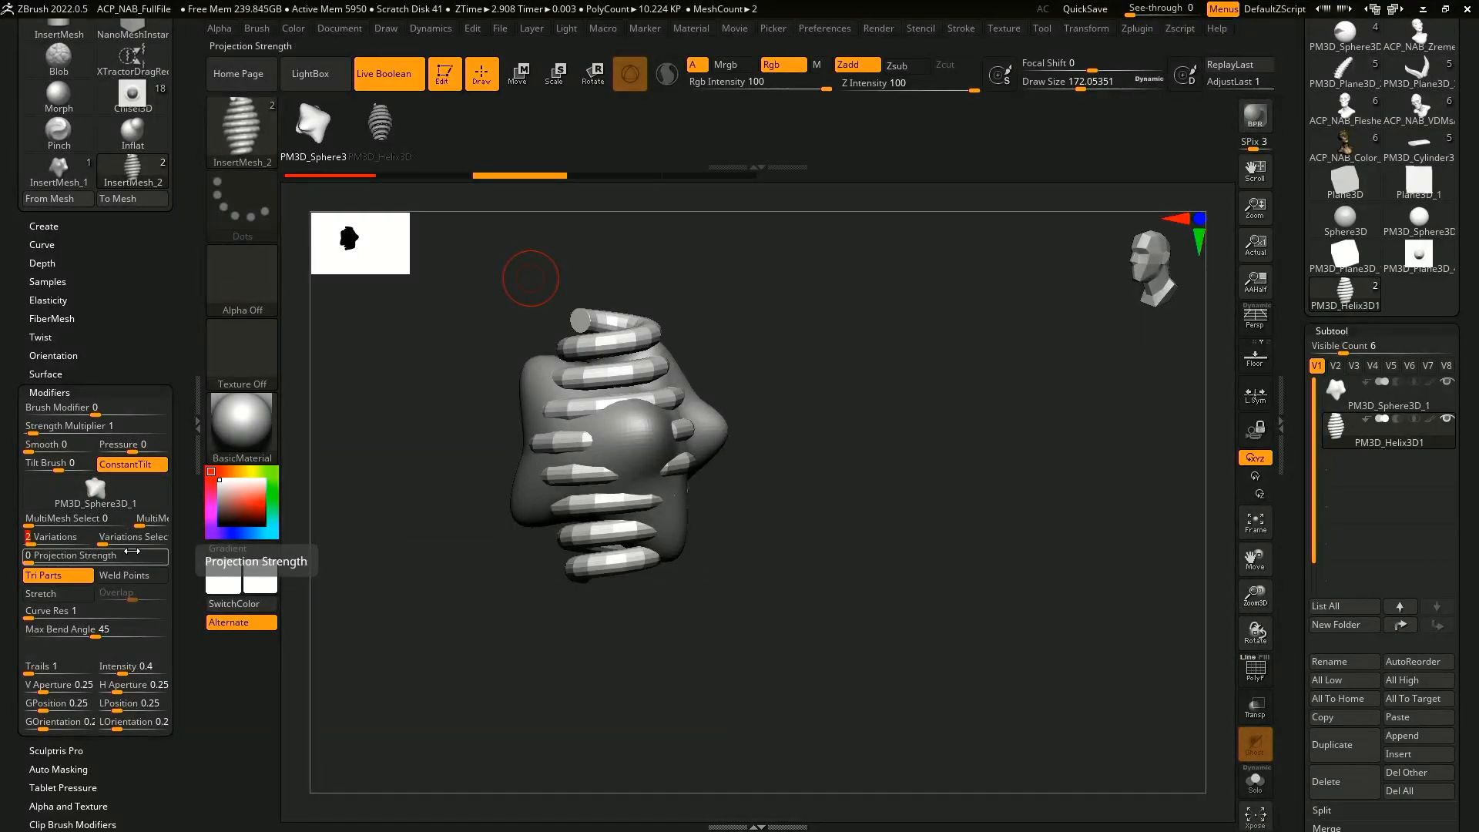
left_click(127, 540)
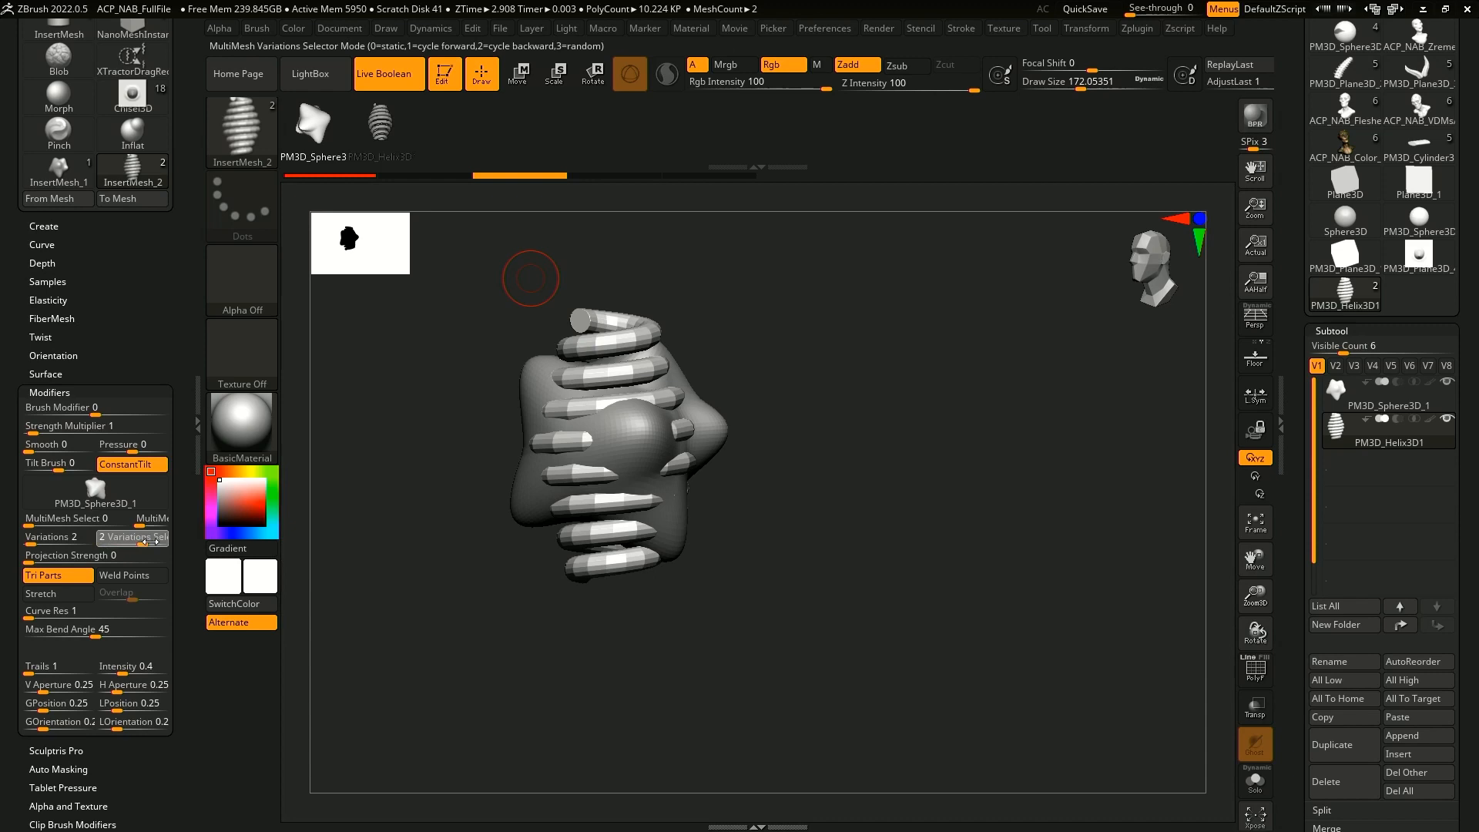
left_click(160, 538)
- Try drawing long winding curves that randomly mix stars and helixes out from the mesh, and undo them
mouse_move(707, 407)
left_mouse_down()
mouse_move(898, 467)
mouse_move(1066, 654)
mouse_move(959, 737)
left_mouse_up()
left_click_drag(1148, 527, 1035, 499, "alt")
key("[")
key("[")
mouse_move(918, 450)
left_mouse_down()
mouse_move(982, 444)
mouse_move(935, 390)
mouse_move(985, 327)
mouse_move(941, 339)
mouse_move(930, 409)
left_mouse_up()
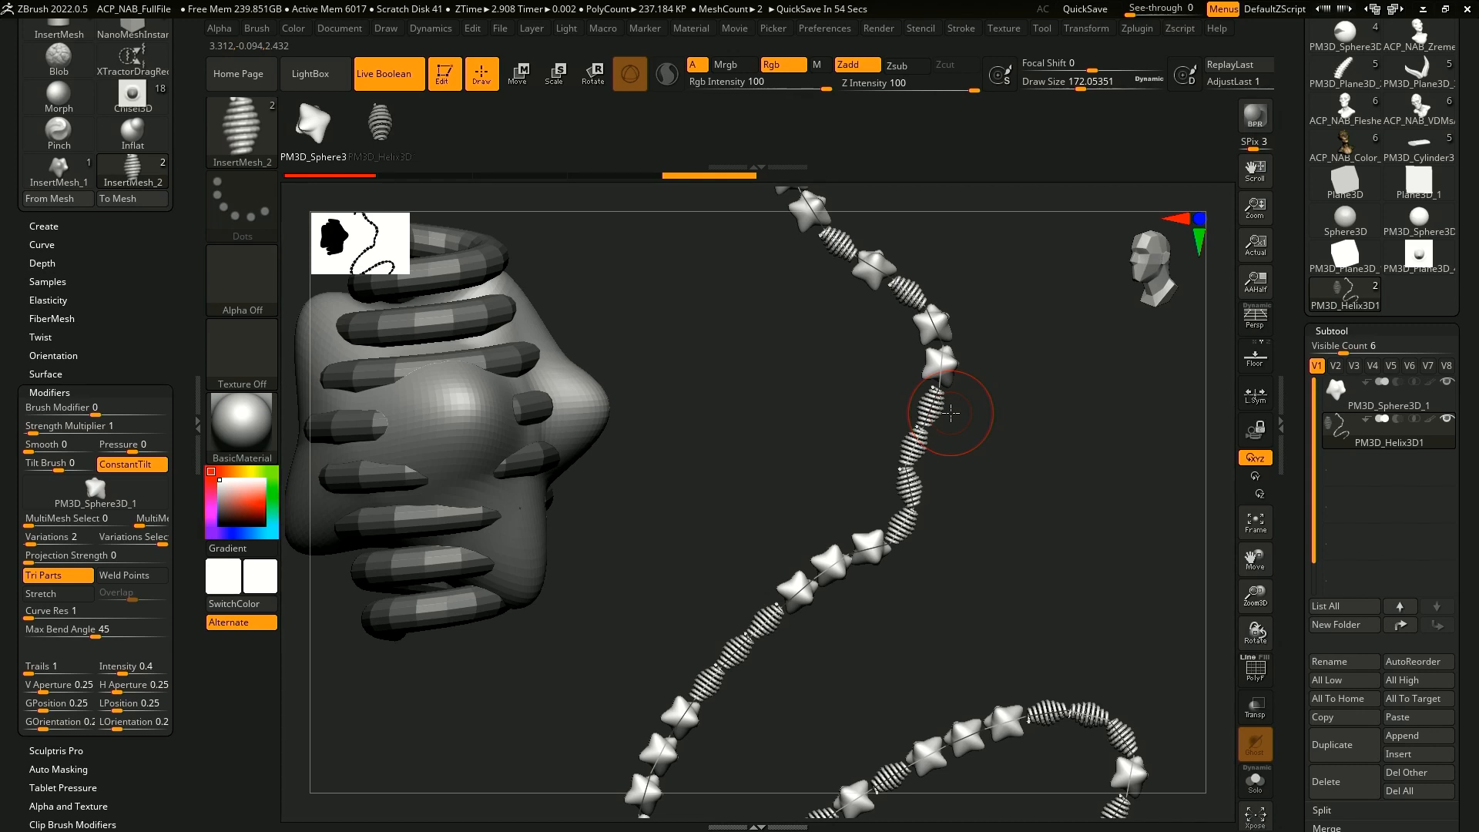
right_click_drag(1008, 583, 966, 443, "ctrl")
key("ctrl+z")
right_click_drag(1043, 603, 958, 592, "alt")
left_click_drag(583, 433, 888, 717)
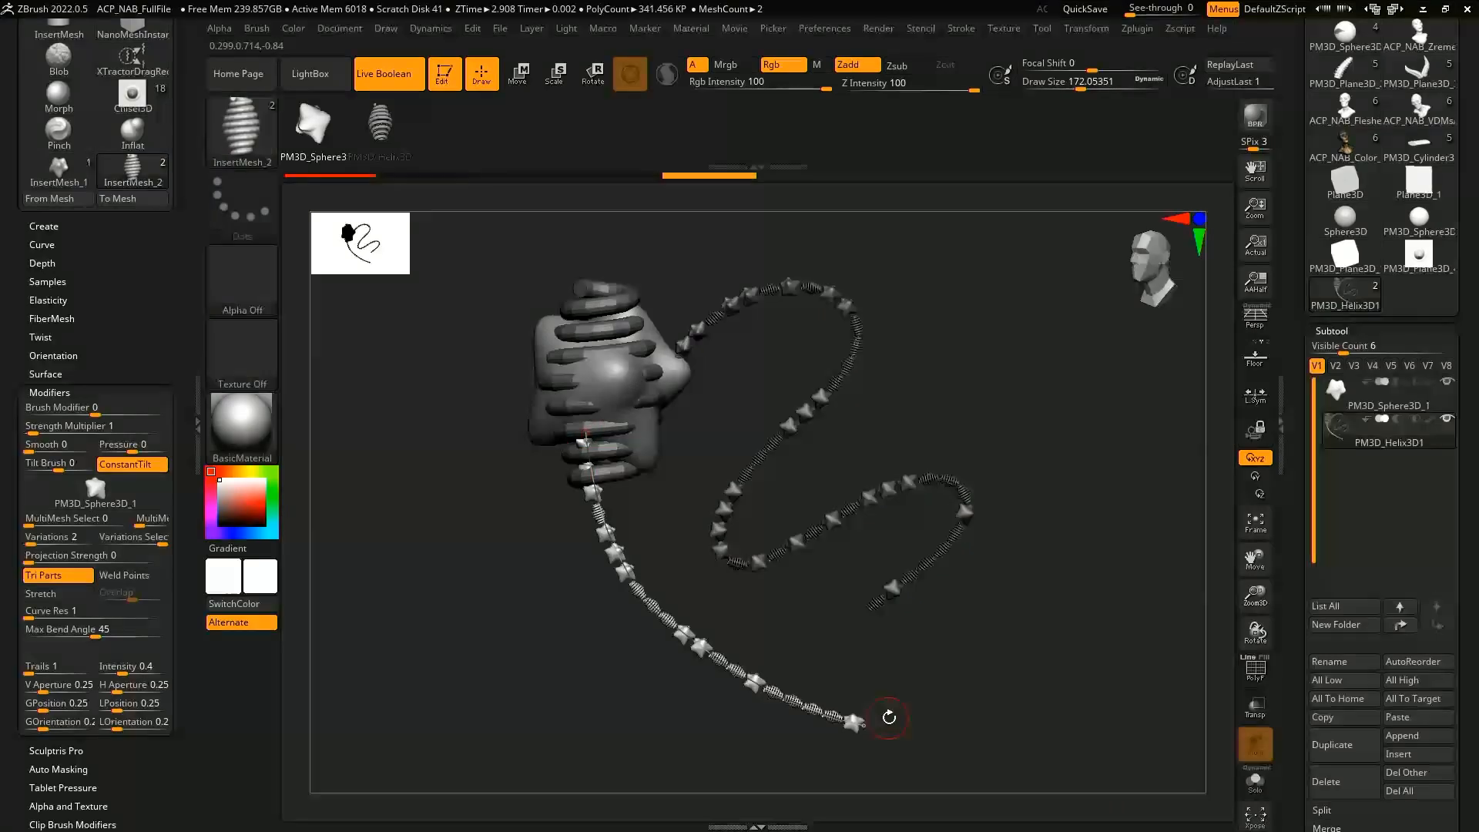
key("ctrl+z")
key("ctrl+z")
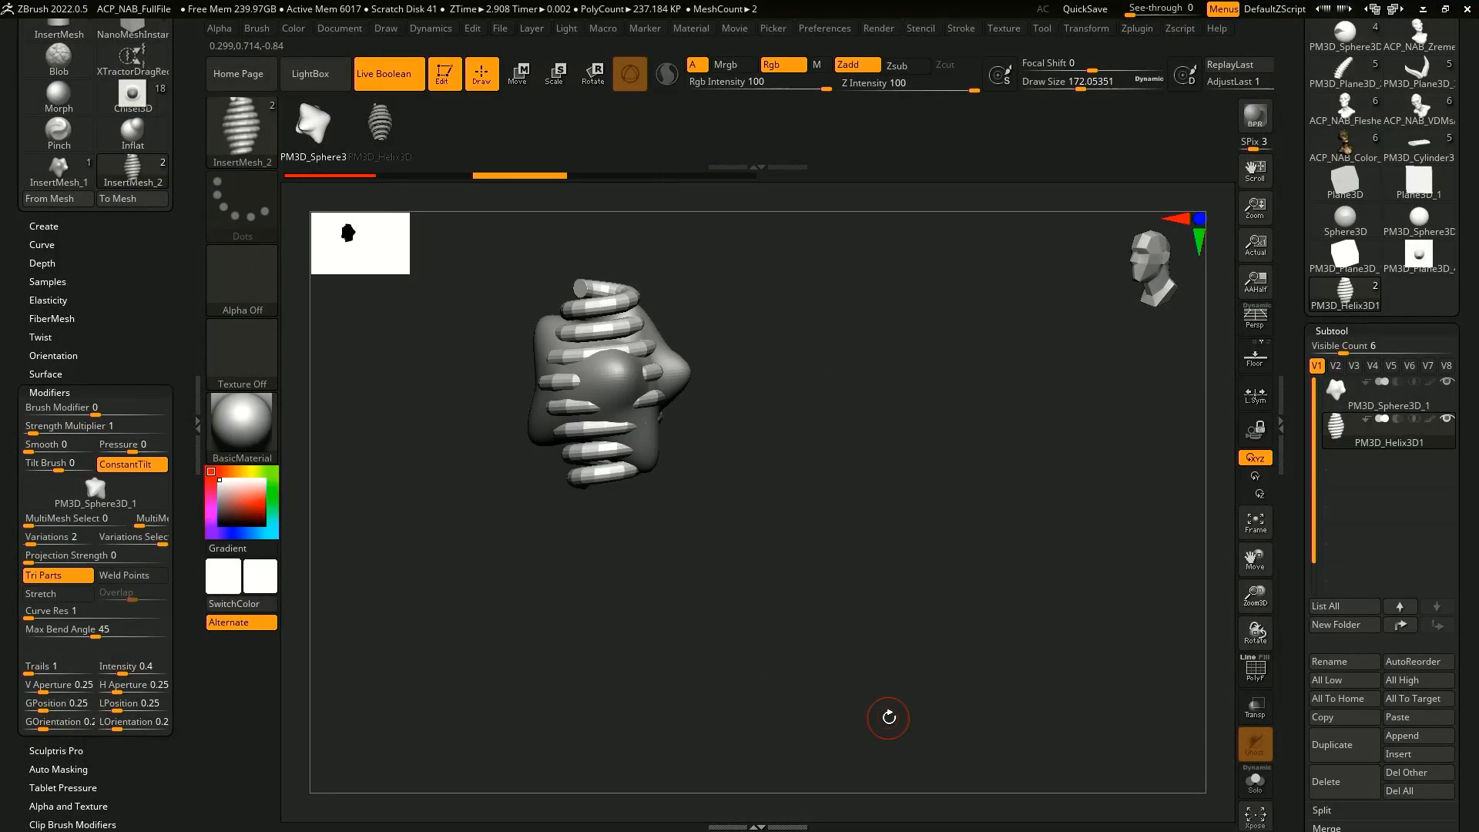
- Turn on Lock Start in the brush's curve settings
left_click(962, 30)
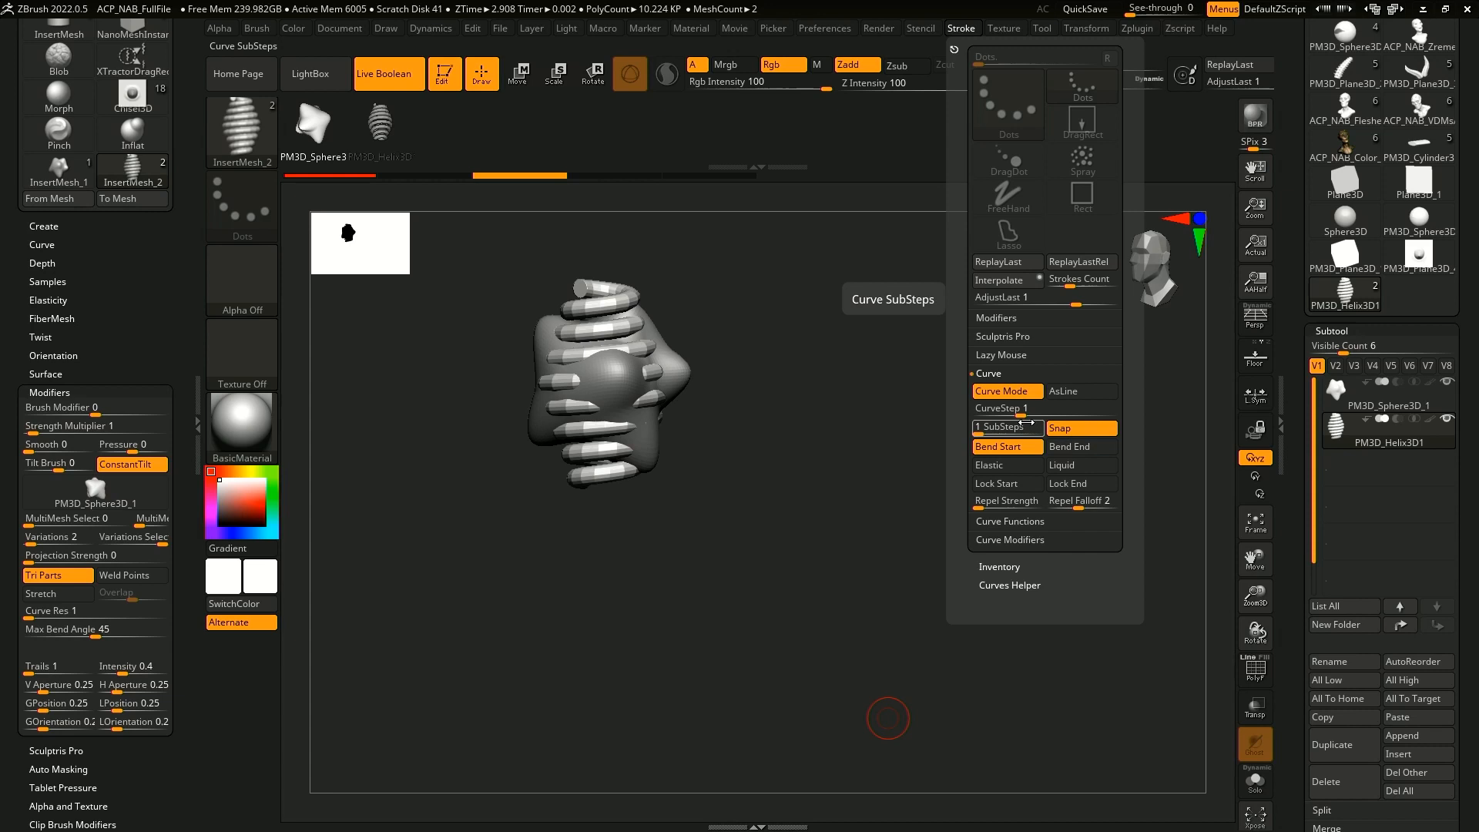
left_click(1037, 484)
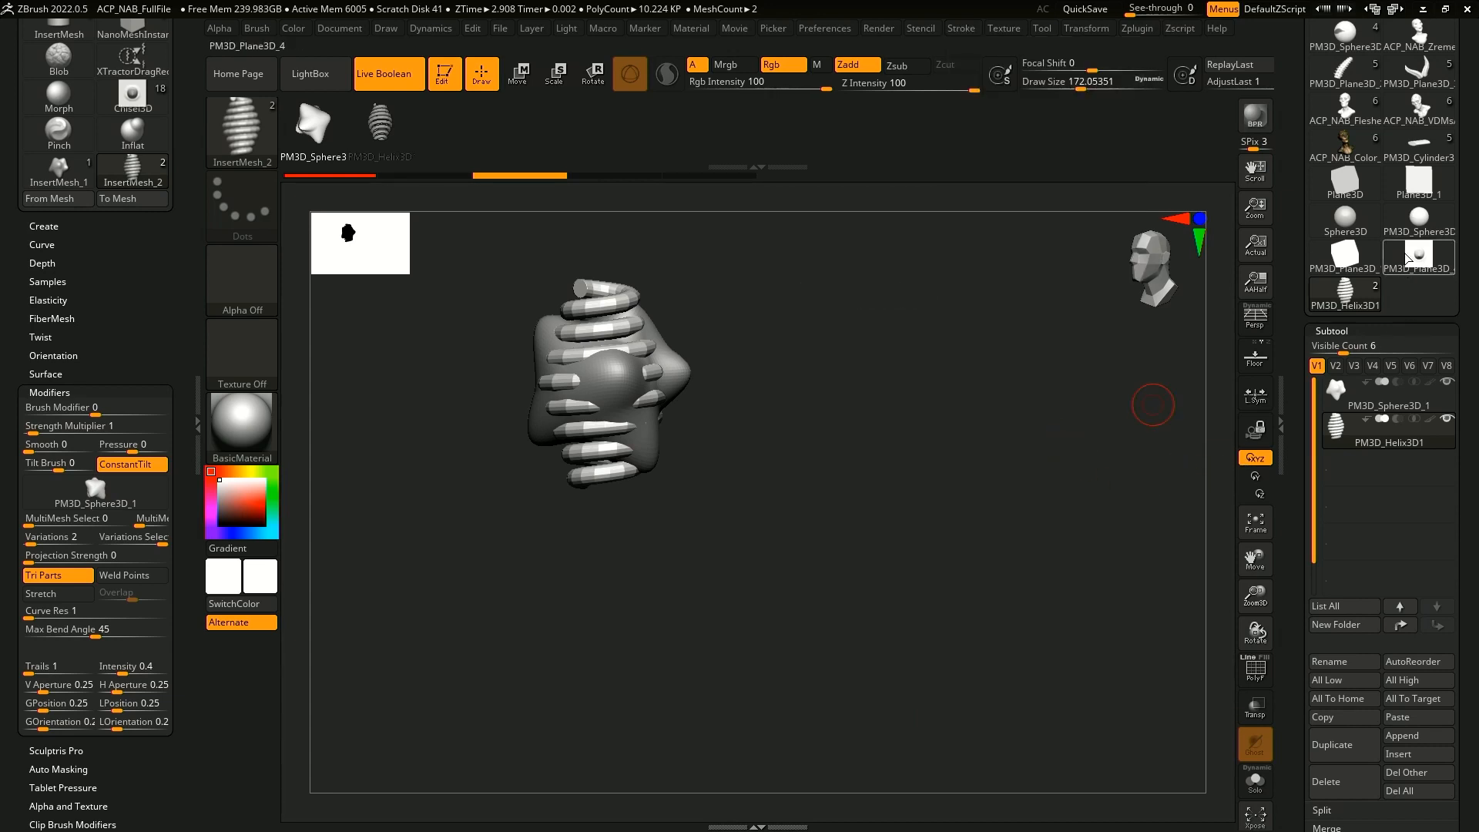
- Switch to the ACP_NAB_FleshedOut_5 bust and frame its neck and shoulders from the front
left_click(1359, 117)
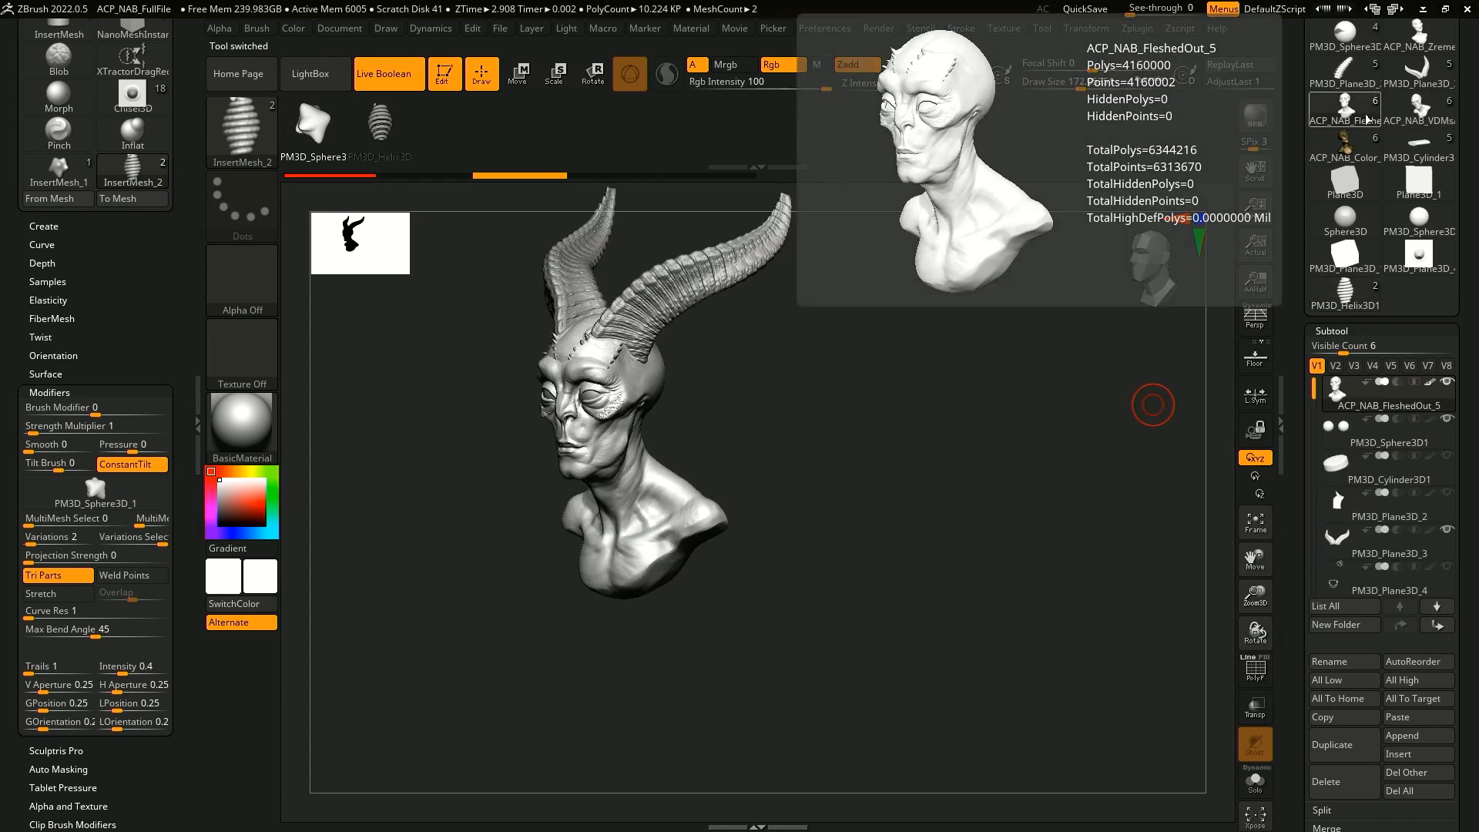
left_click_drag(1065, 503, 1015, 511, "alt")
left_click_drag(863, 490, 988, 369, "alt")
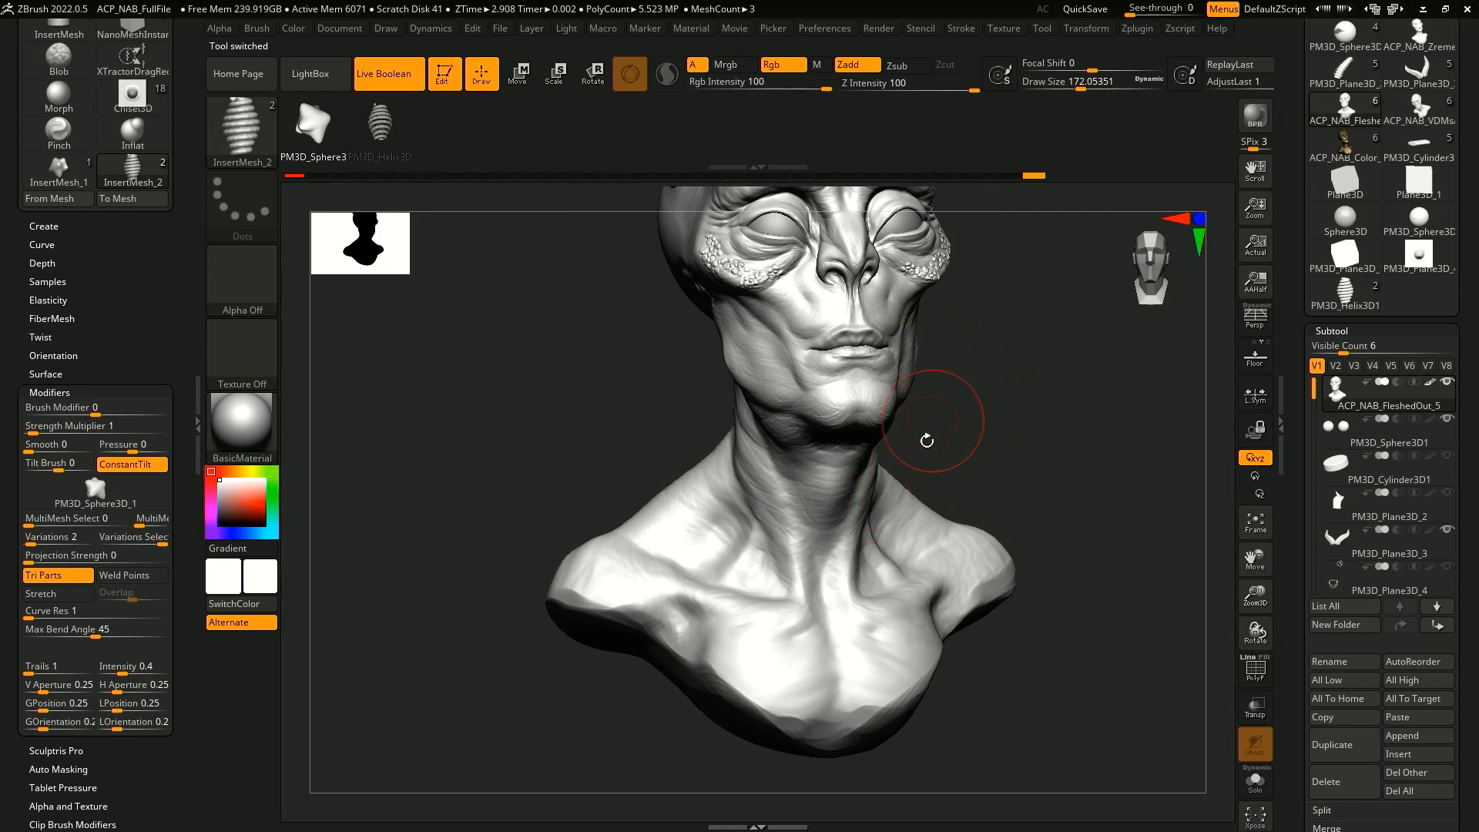
left_click(900, 513)
- Bake all of the bust's layers and delete its lower subdivision levels
scroll(1338, 710, "down", 5)
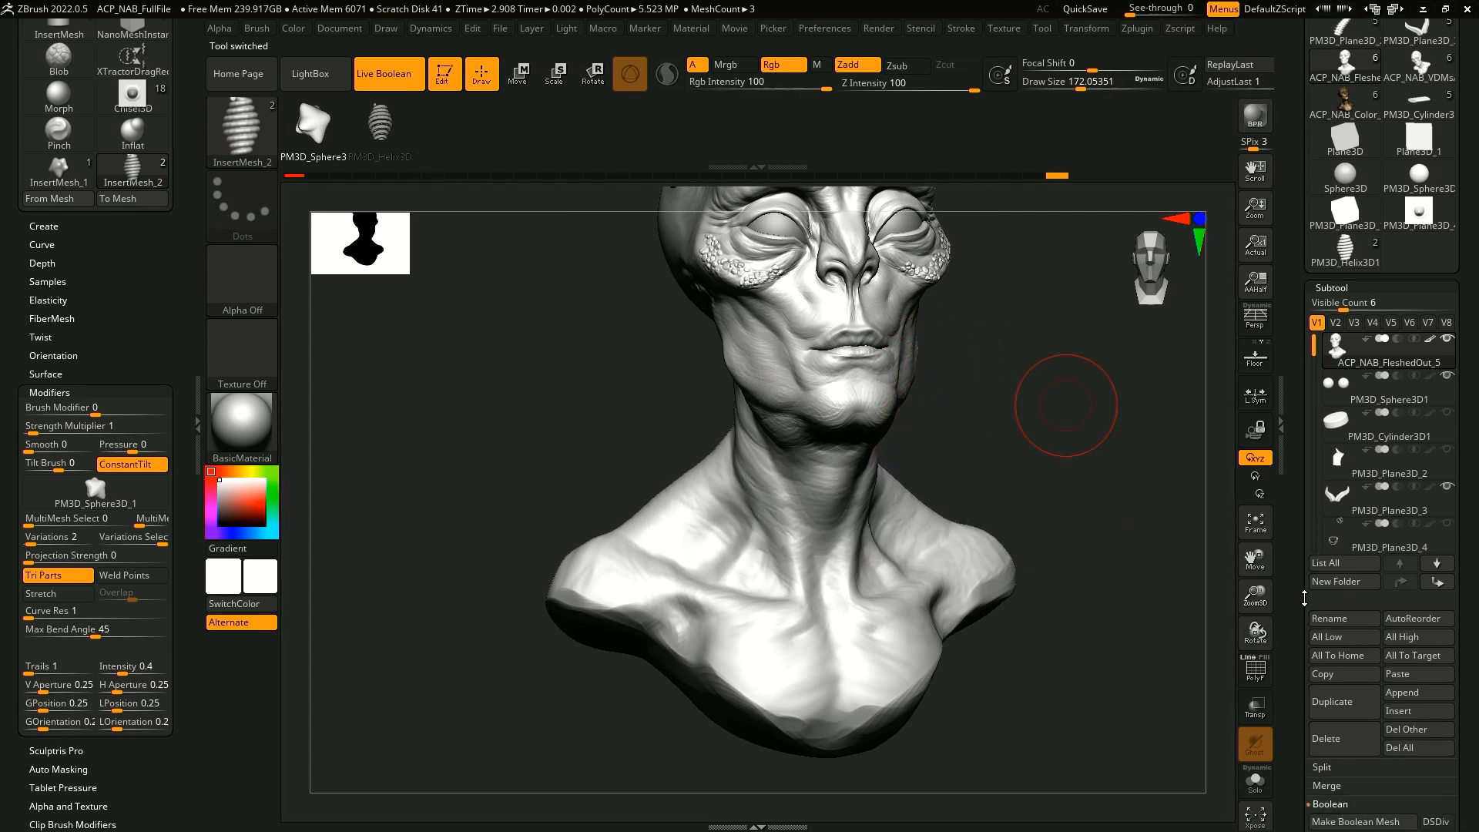
scroll(1306, 500, "down", 1)
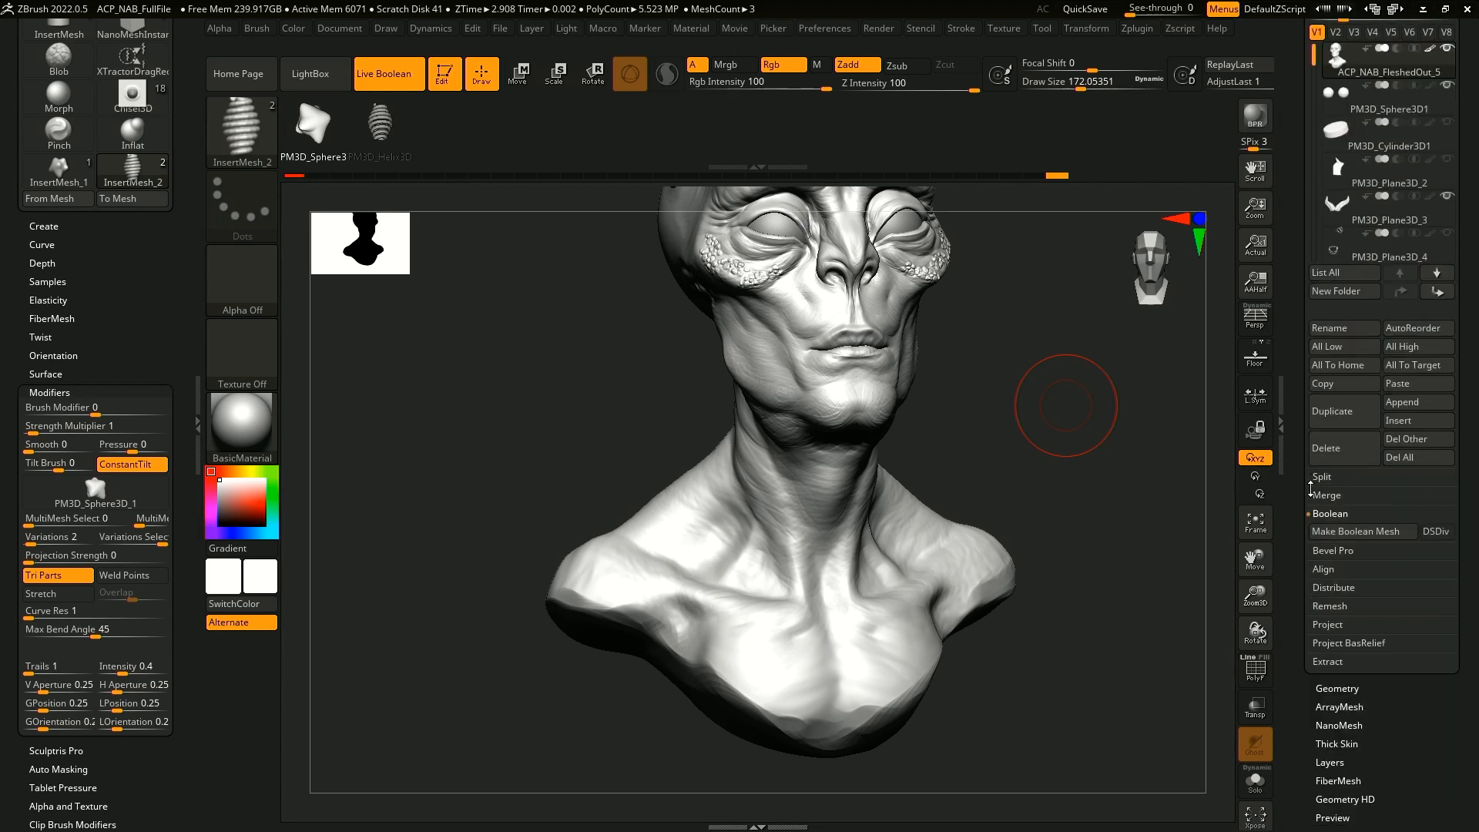
left_click(1341, 763)
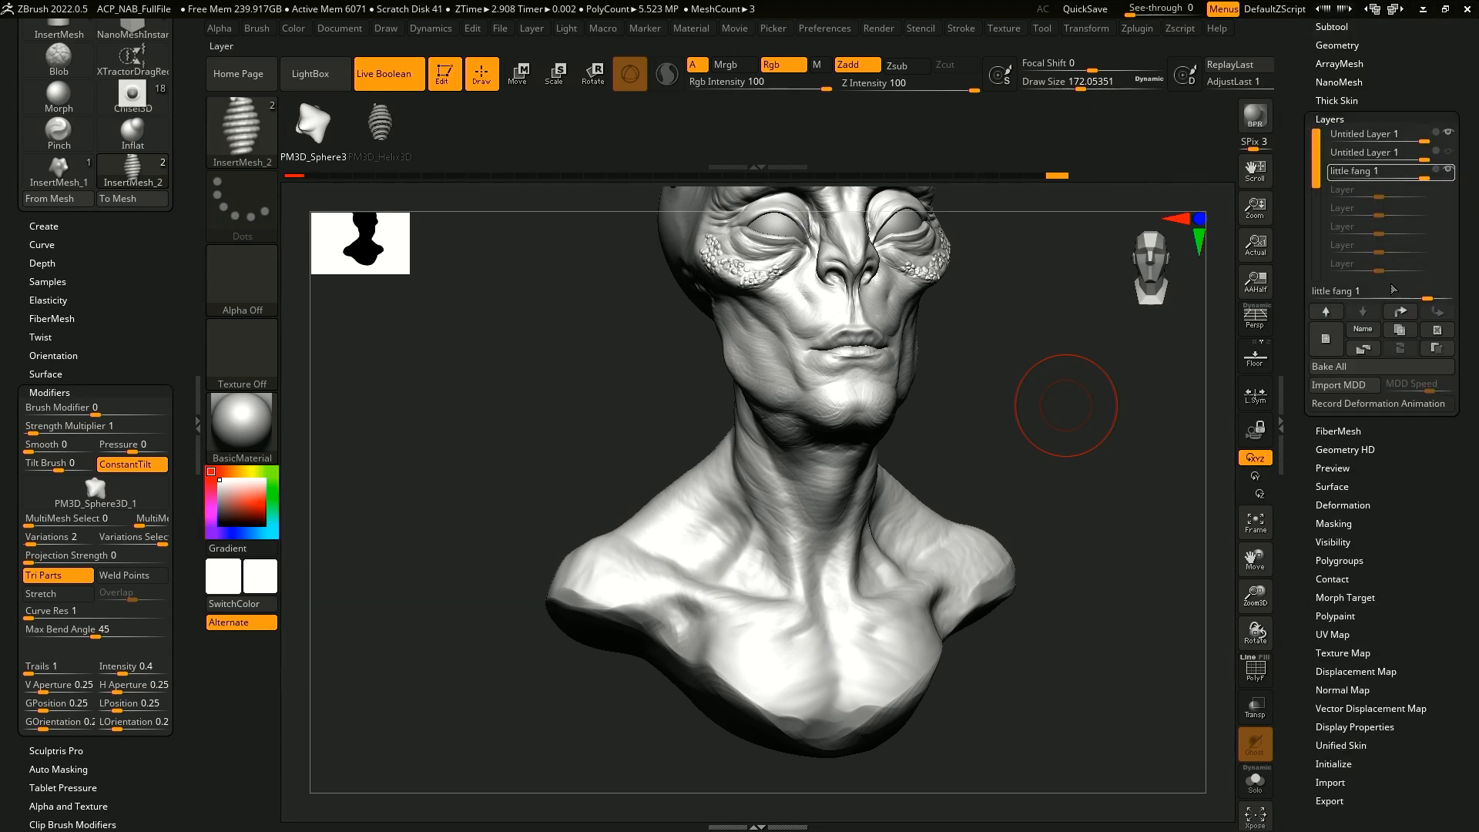
left_click(1337, 343)
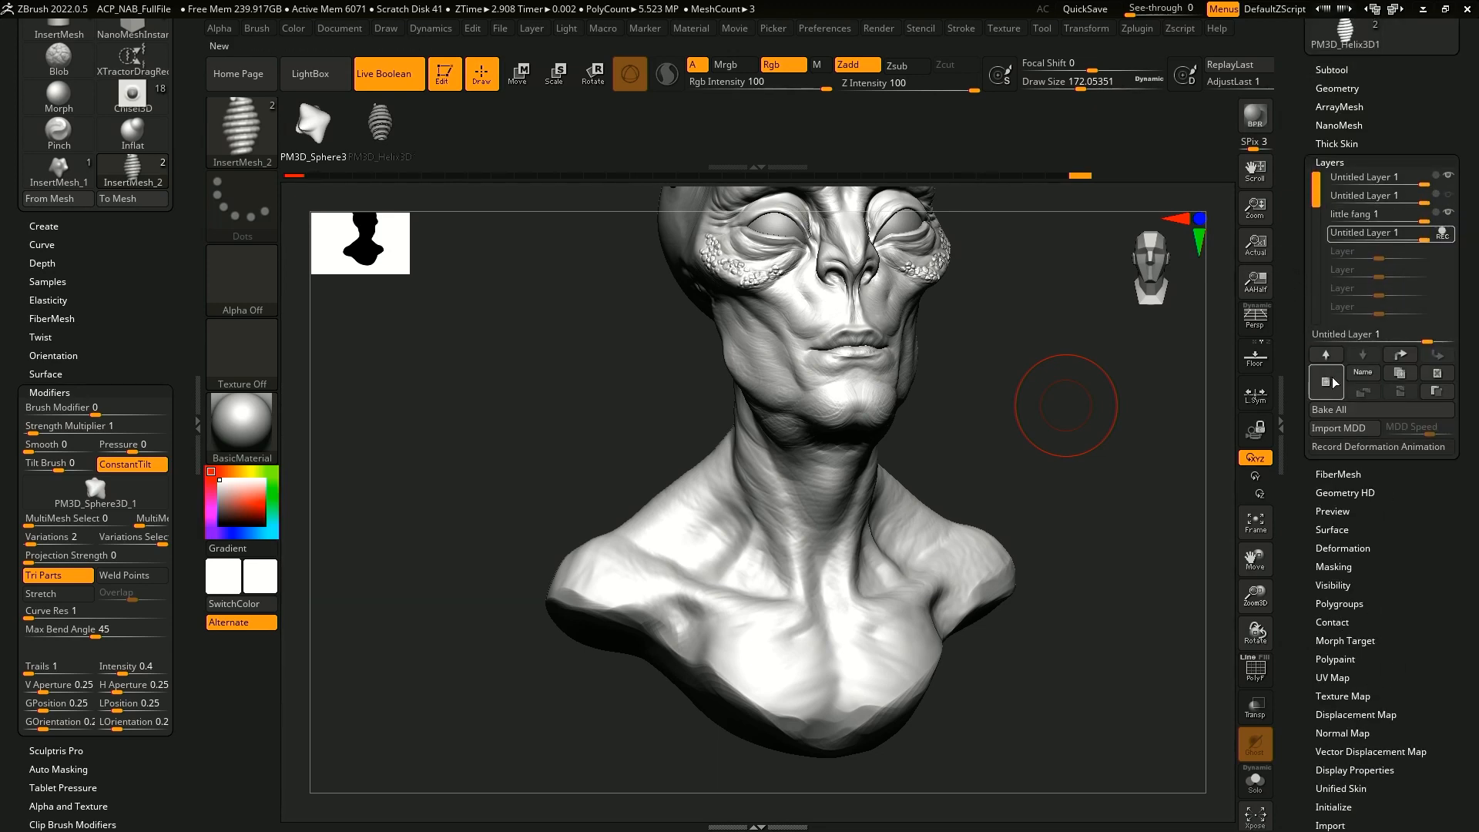
left_click(1362, 414)
key("ctrl")
key("ctrl+z")
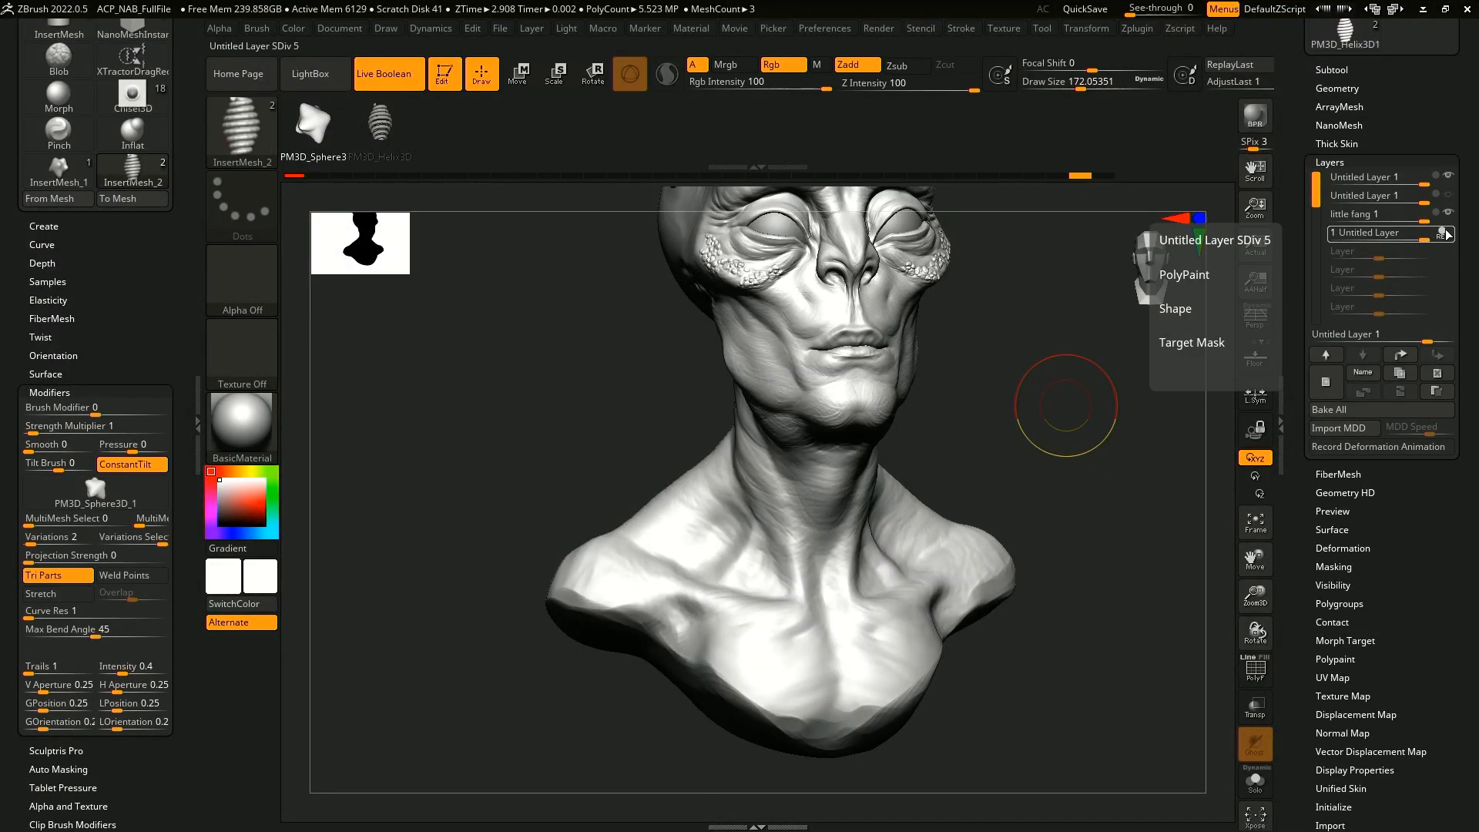
left_click(1384, 417)
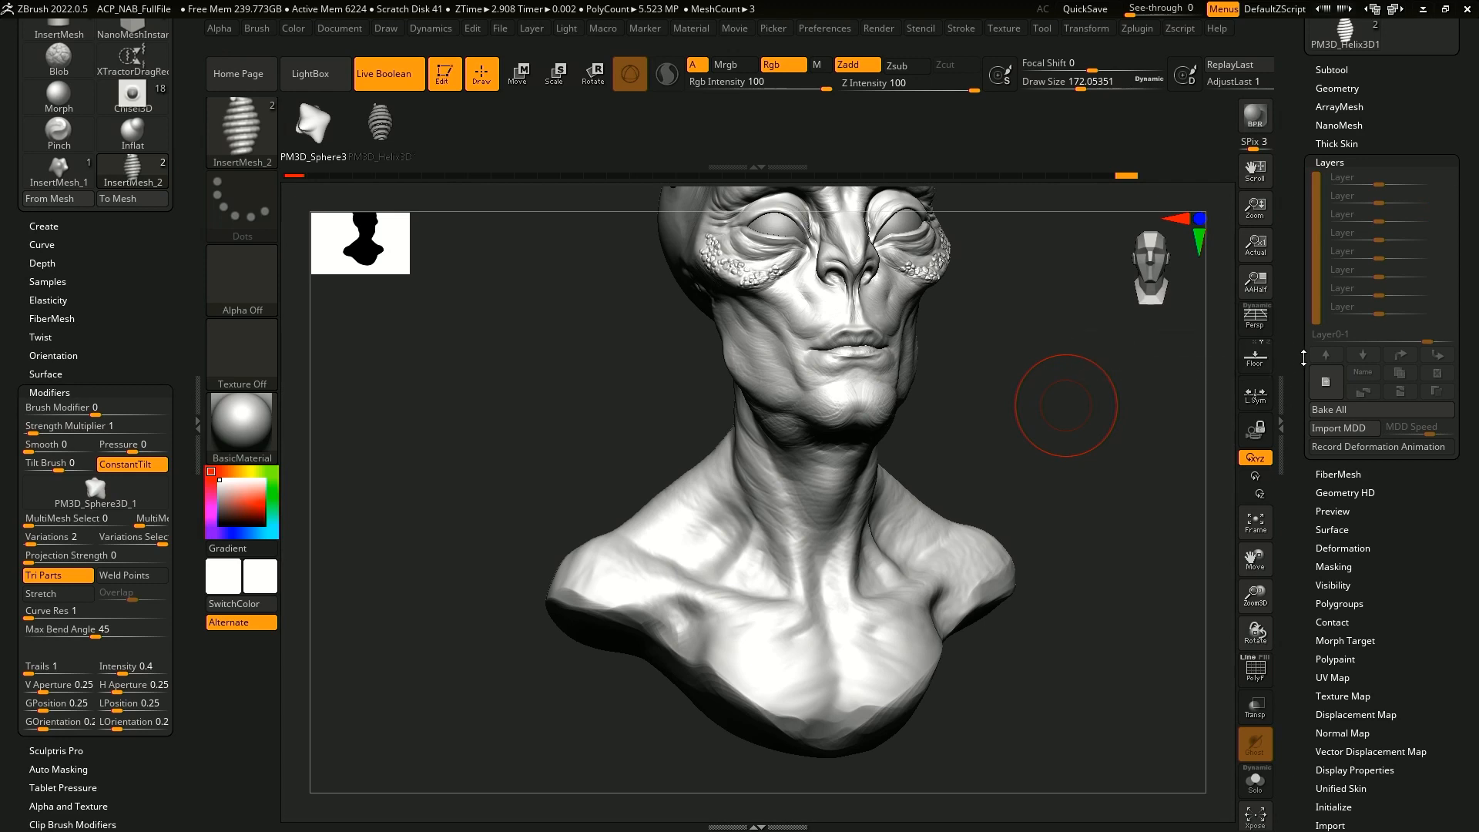
left_click(1344, 315)
left_click(1344, 295)
- Try drawing mirrored strands of stars and helixes out from the bust's shoulders, and regenerate them with a larger draw size
left_click_drag(1096, 488, 945, 456)
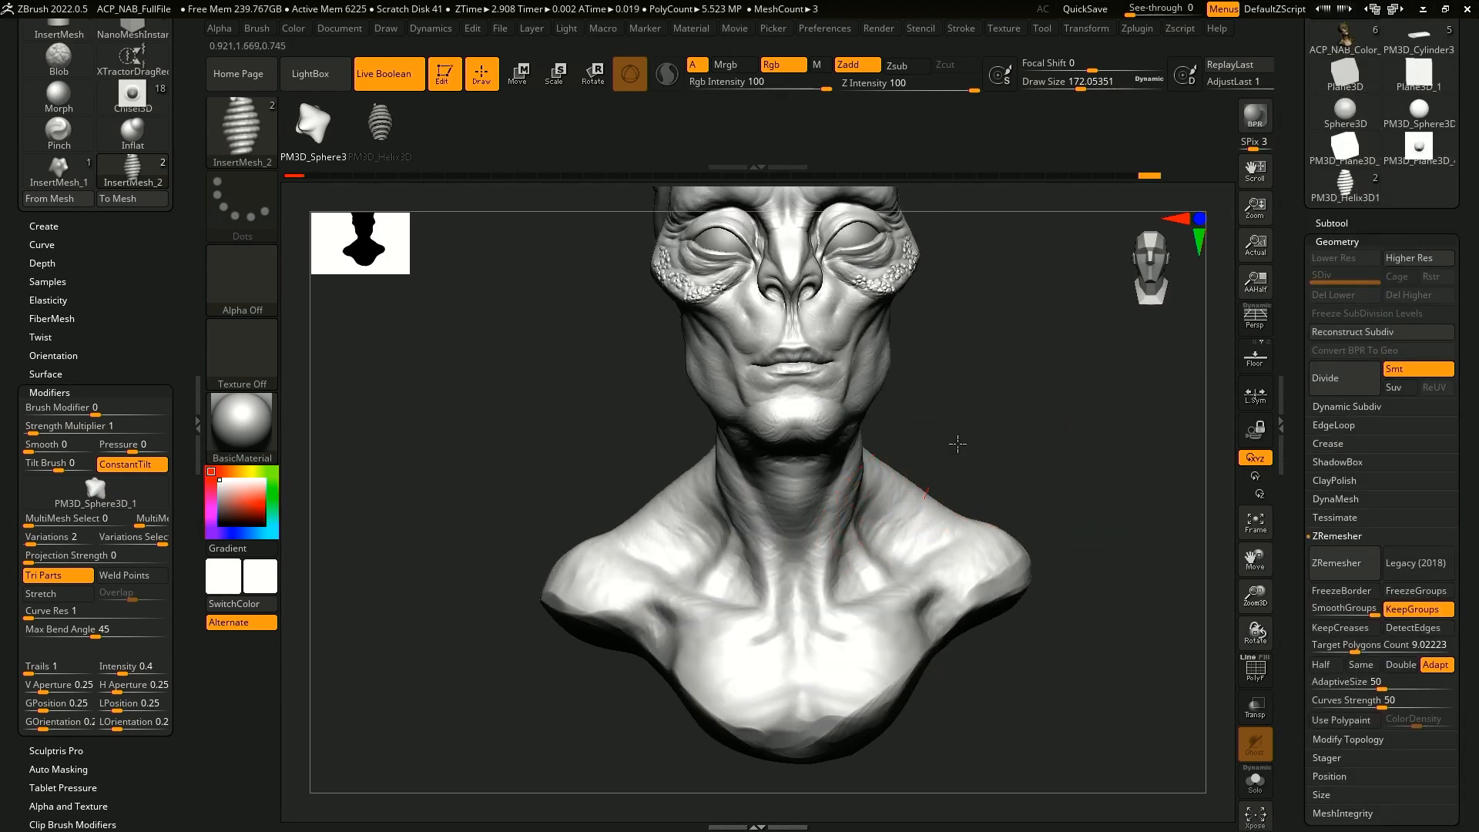
left_click_drag(1102, 352, 1102, 354)
key("space")
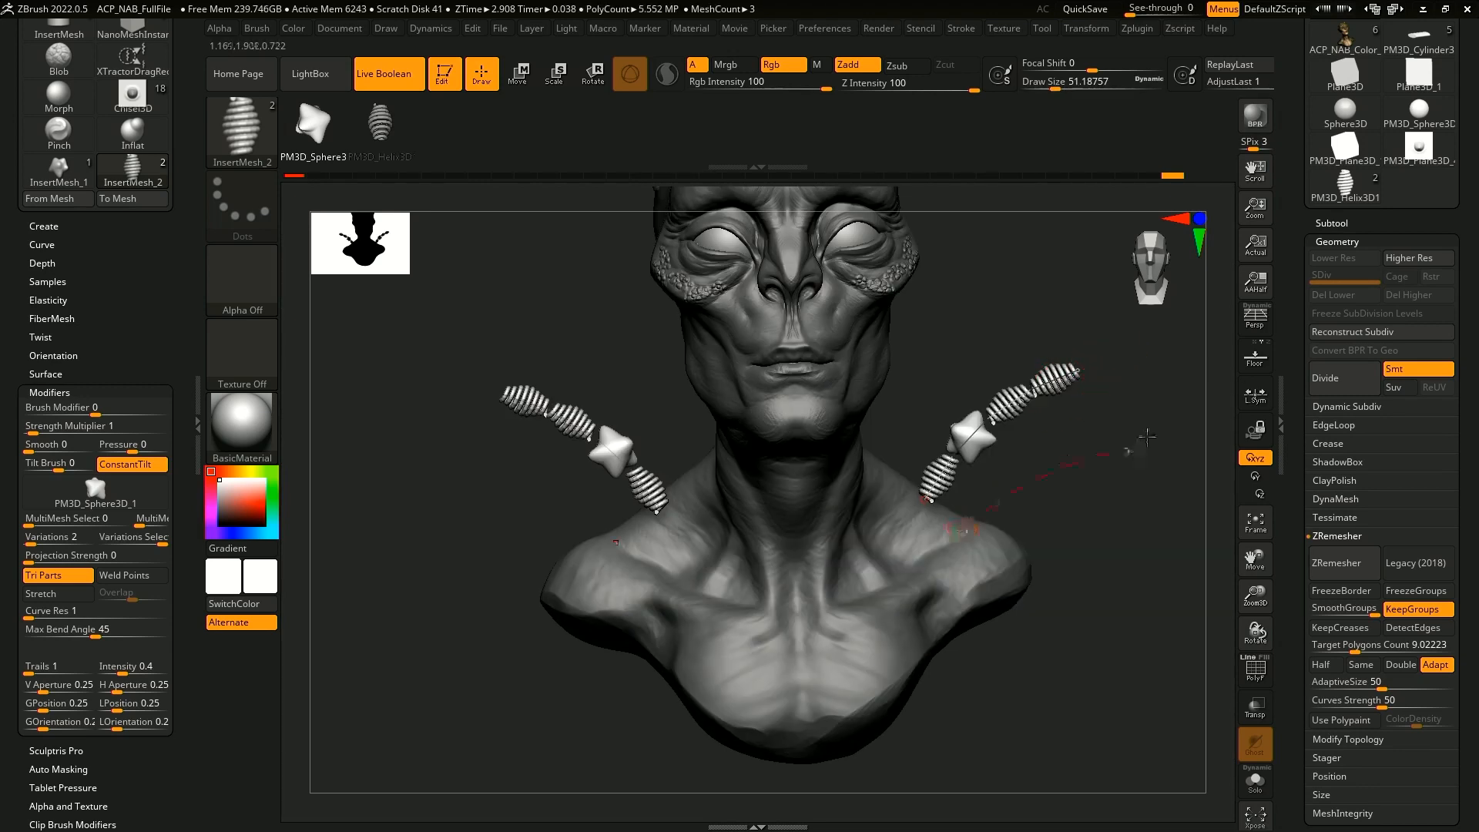
left_click_drag(1146, 437, 1148, 440)
right_click_drag(1067, 522, 1103, 542, "ctrl")
key("ctrl+z")
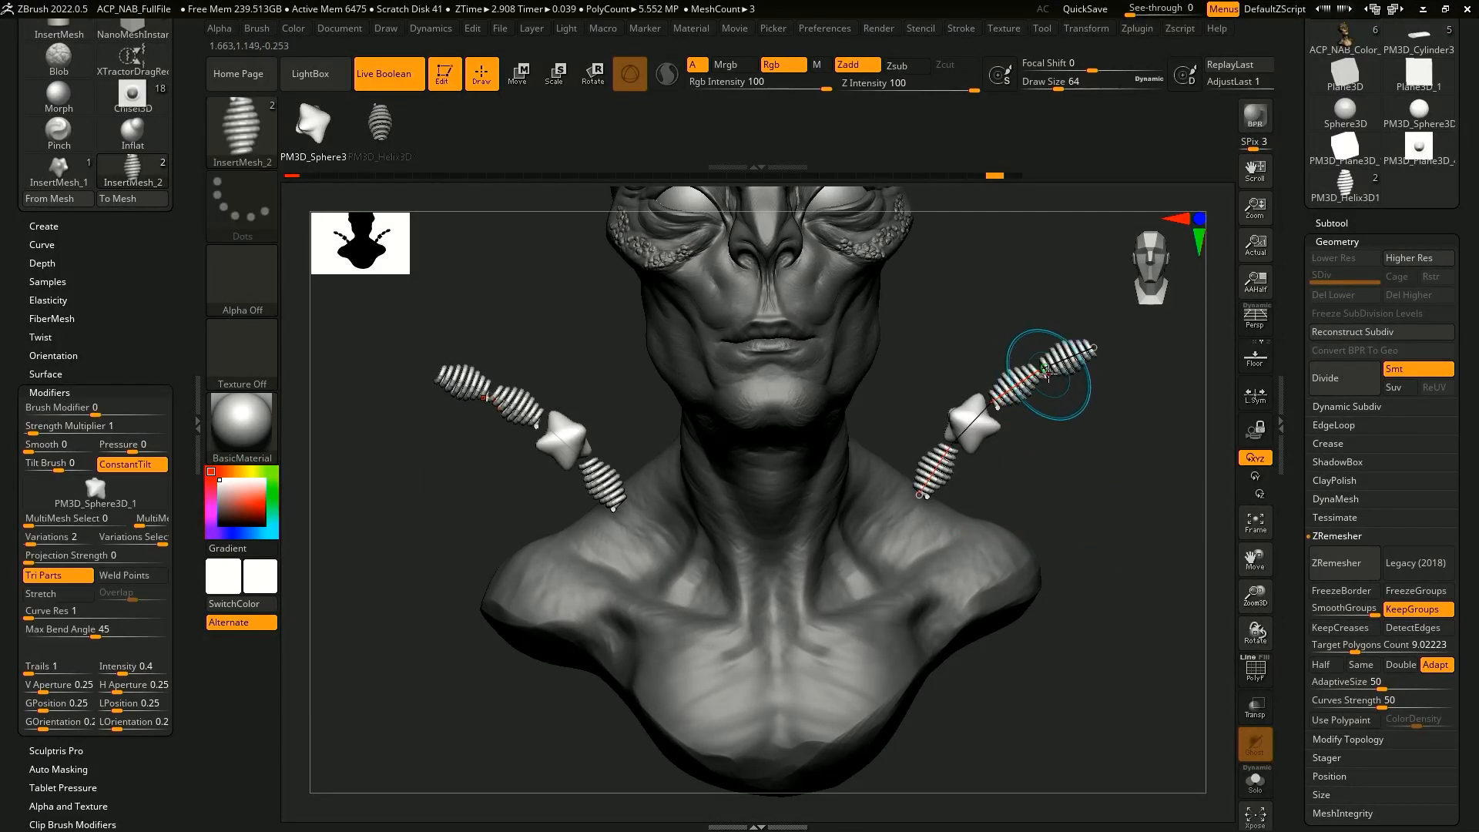
key("space")
mouse_move(1081, 439)
left_mouse_down()
mouse_move(1122, 441)
mouse_move(1115, 463)
left_mouse_up()
key("space")
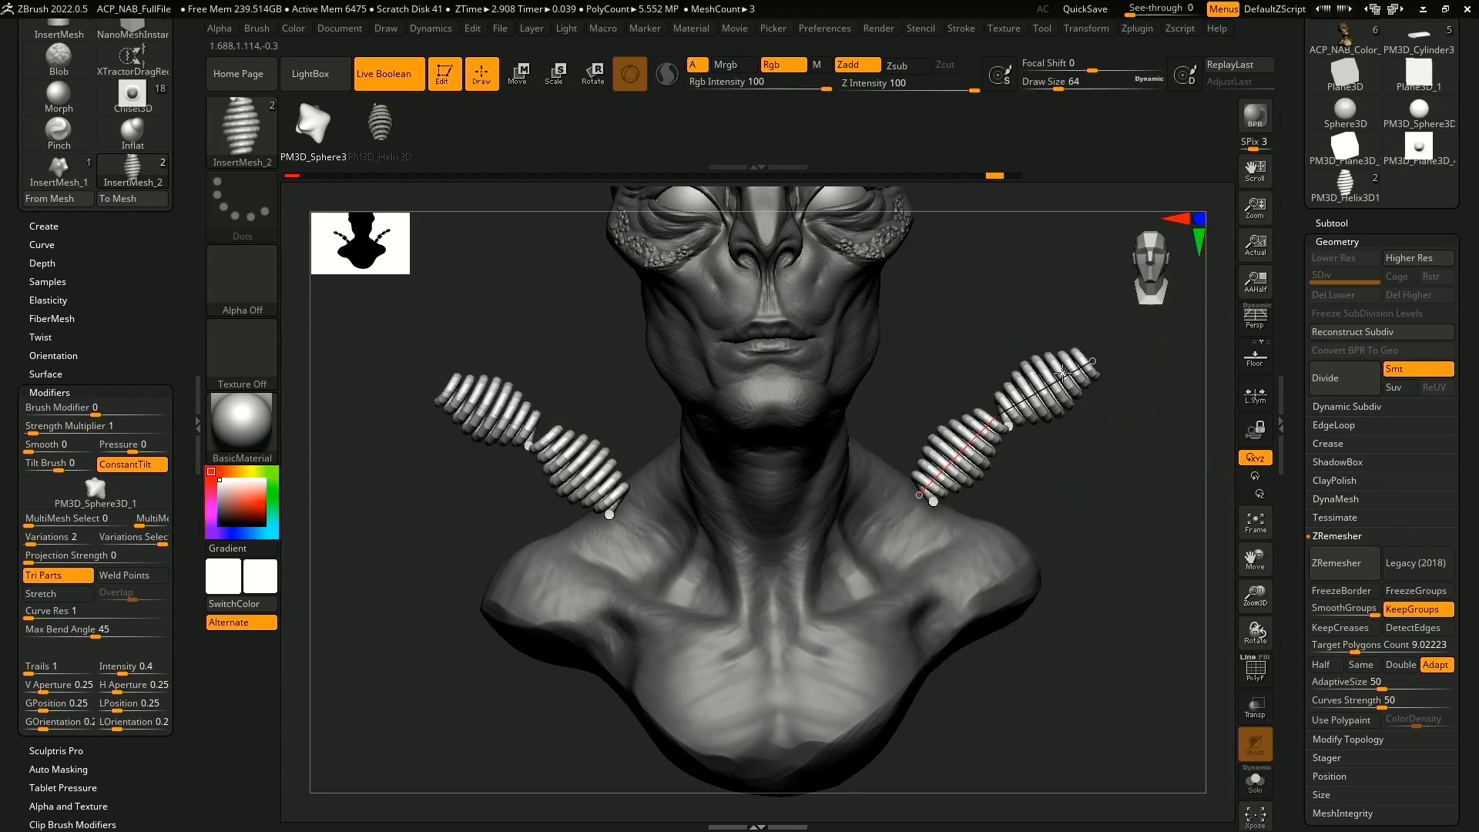
left_click_drag(1079, 367, 1096, 408)
key("space")
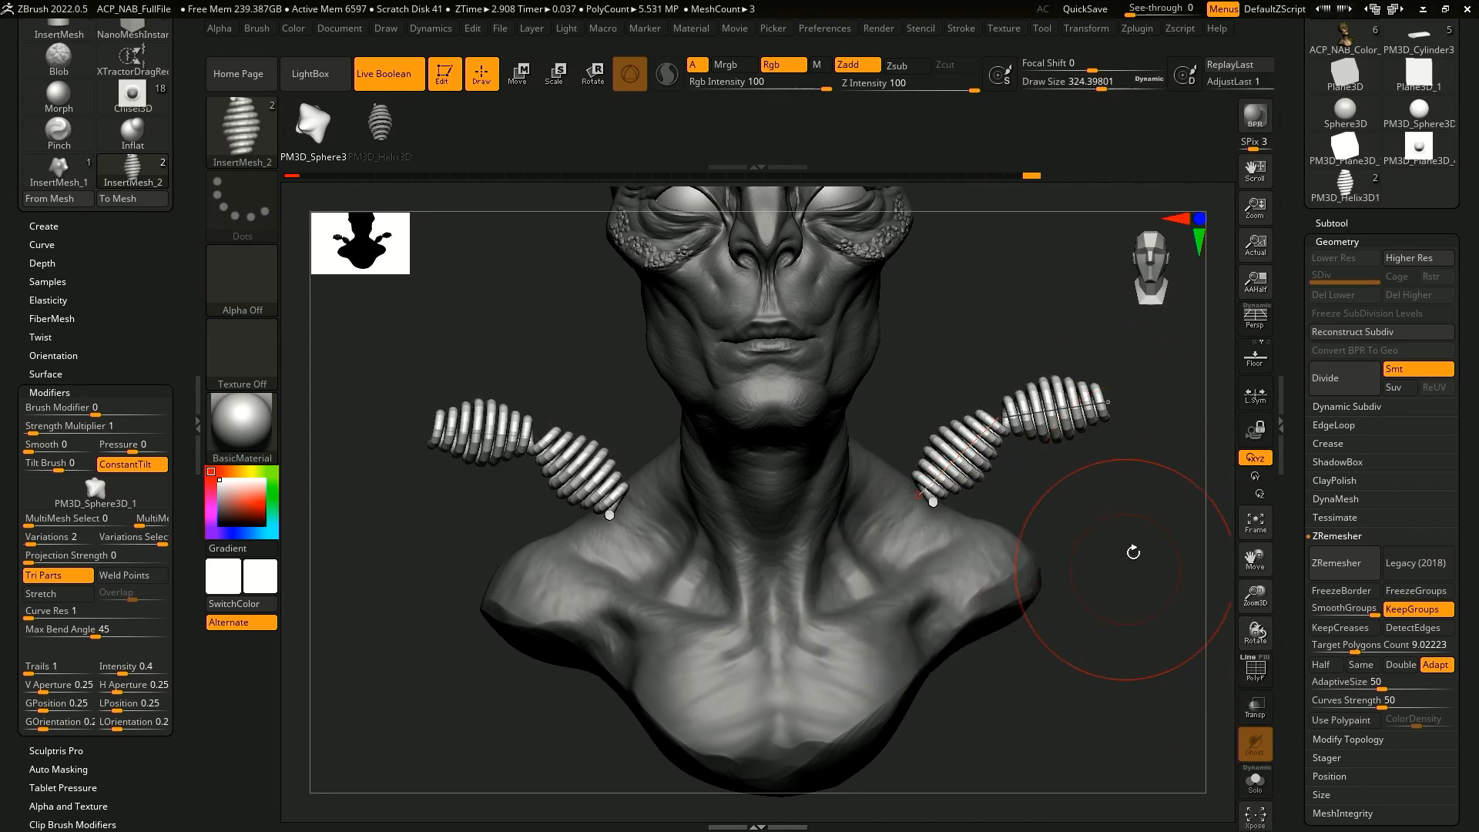
- Try regenerating the shoulder strands with smaller stars and helixes, and undo the strands
key("space")
left_click_drag(1139, 528, 1098, 531)
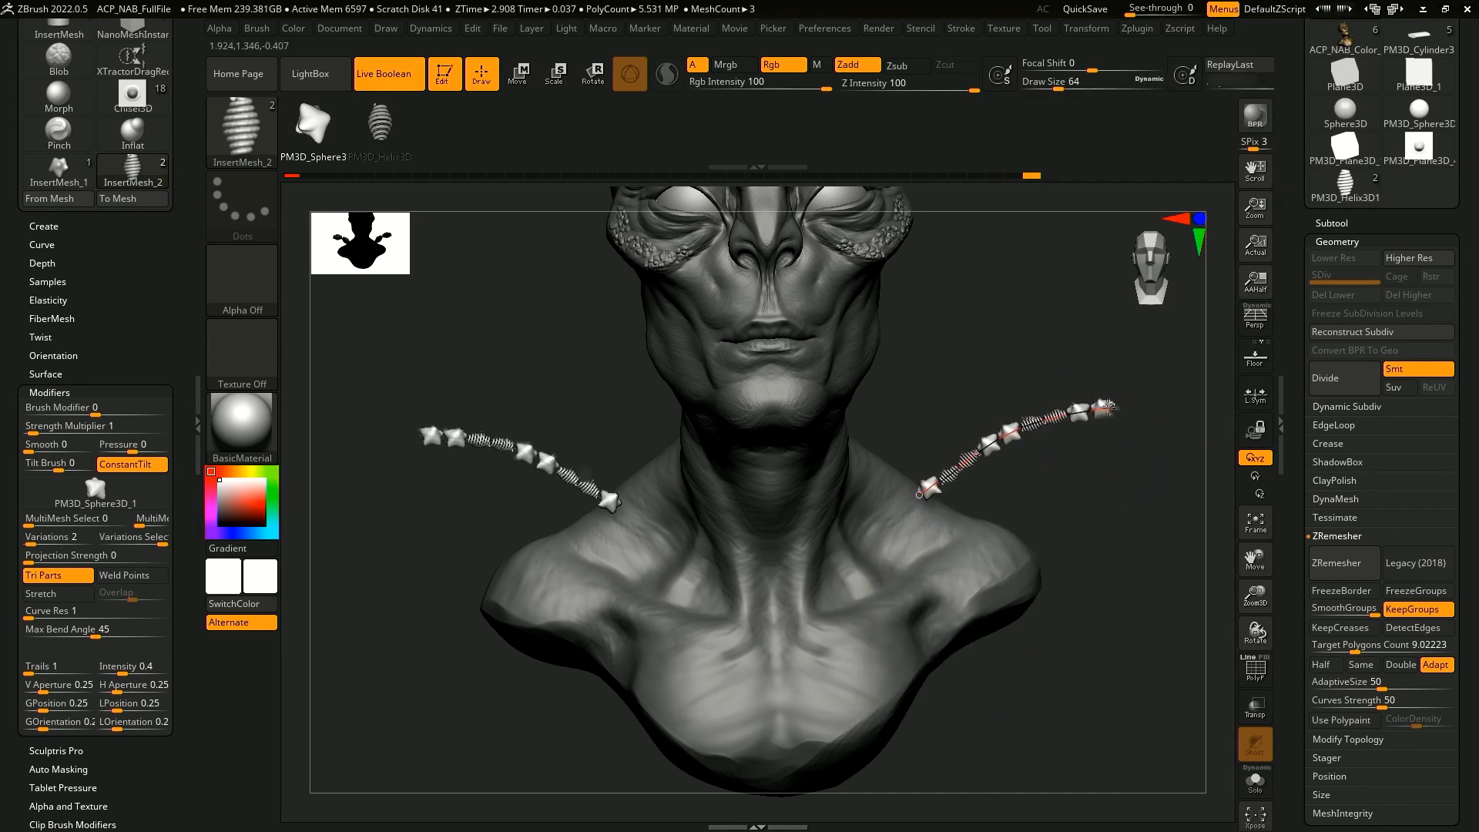
key("ctrl+z")
key("ctrl+z")
key("ctrl+z")
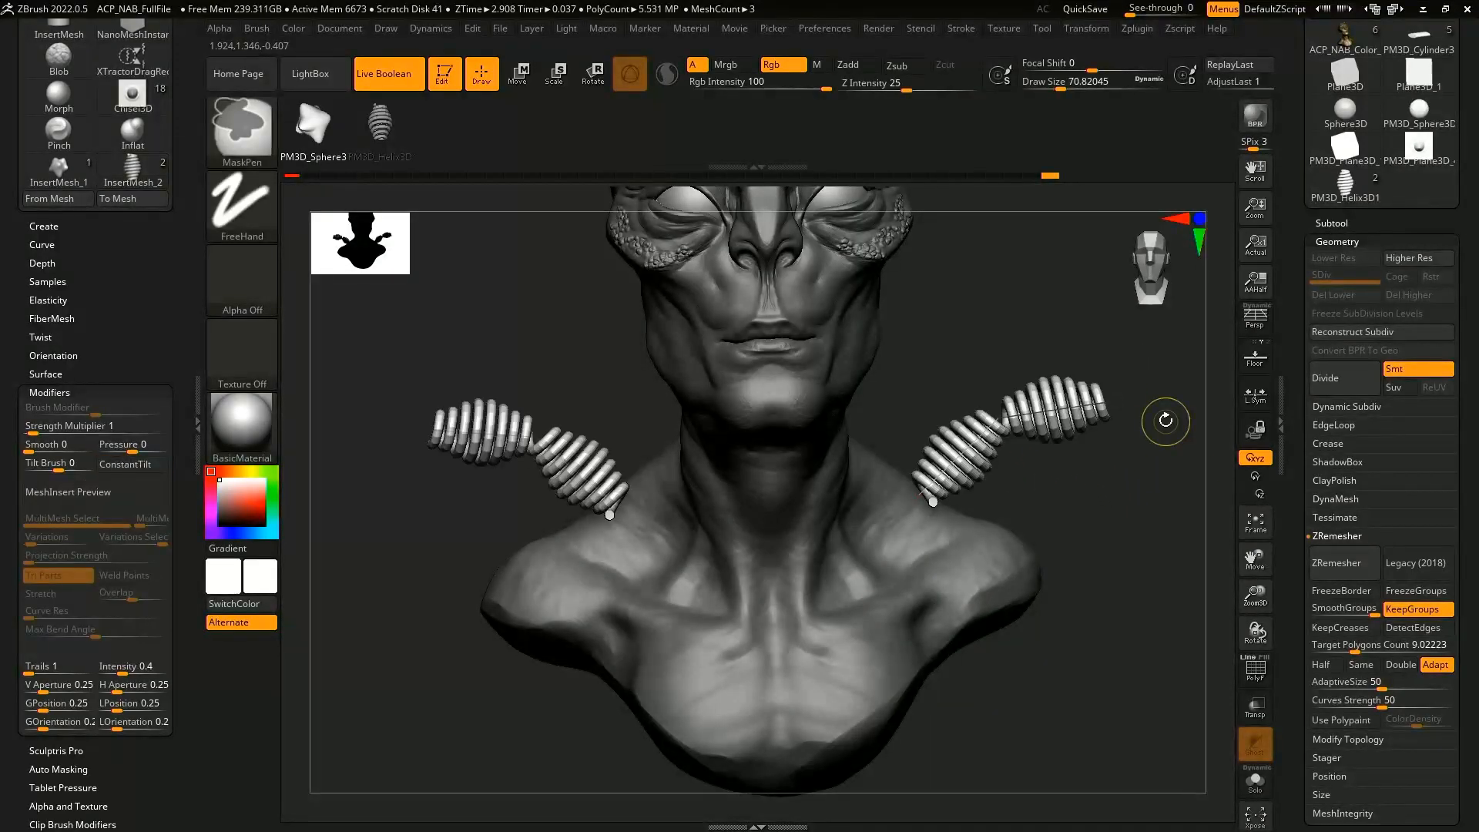
key("ctrl+z")
- Try drawing a strand of stars and helixes across the base of the neck from a three-quarter view, and undo it
mouse_move(1073, 518)
left_mouse_down()
mouse_move(1109, 518)
mouse_move(987, 432)
left_mouse_up()
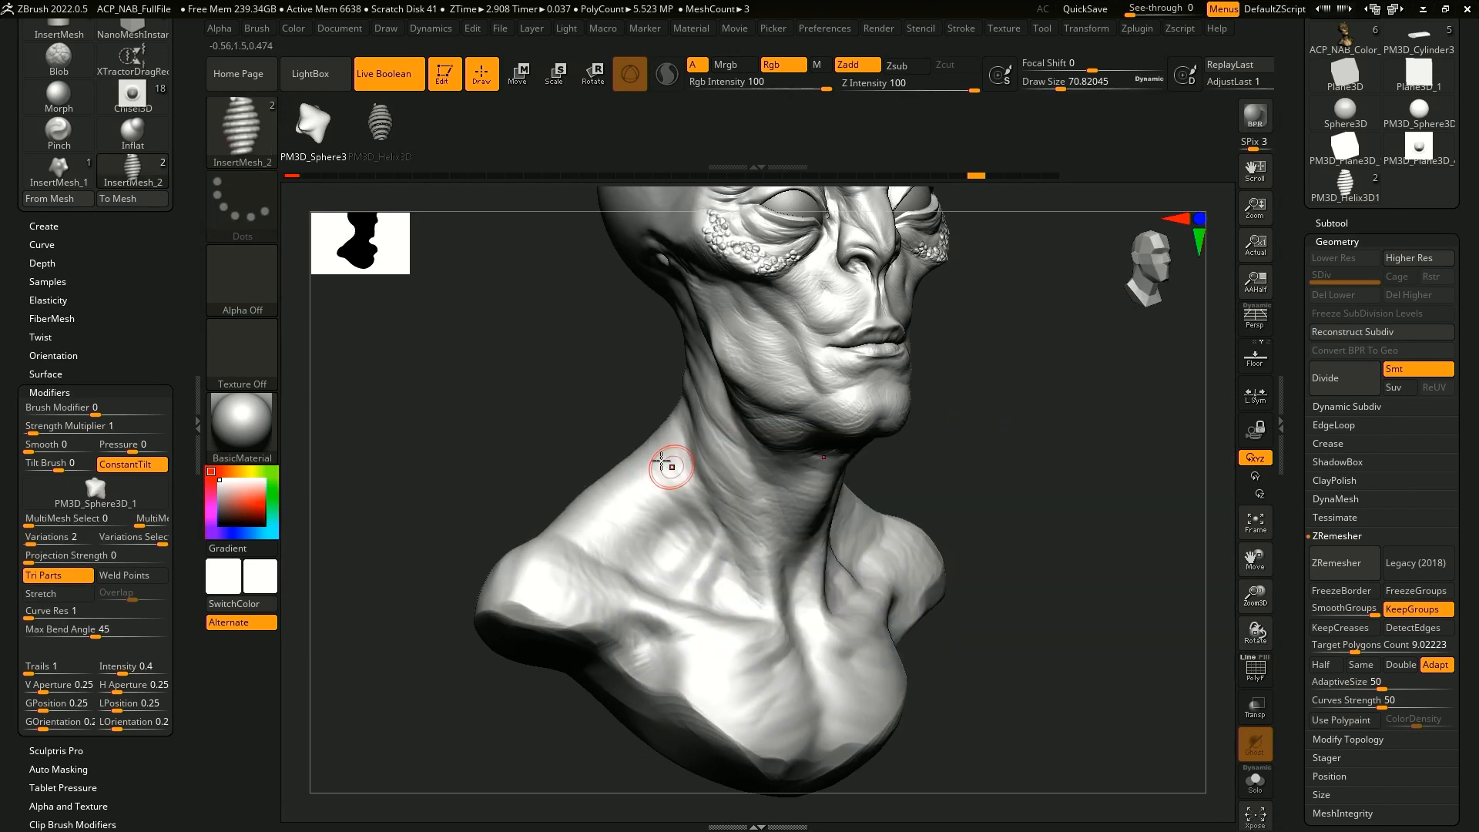
mouse_move(884, 501)
left_mouse_down()
mouse_move(954, 472)
mouse_move(925, 442)
mouse_move(866, 444)
mouse_move(1008, 476)
mouse_move(1031, 454)
left_mouse_up()
key("ctrl+z")
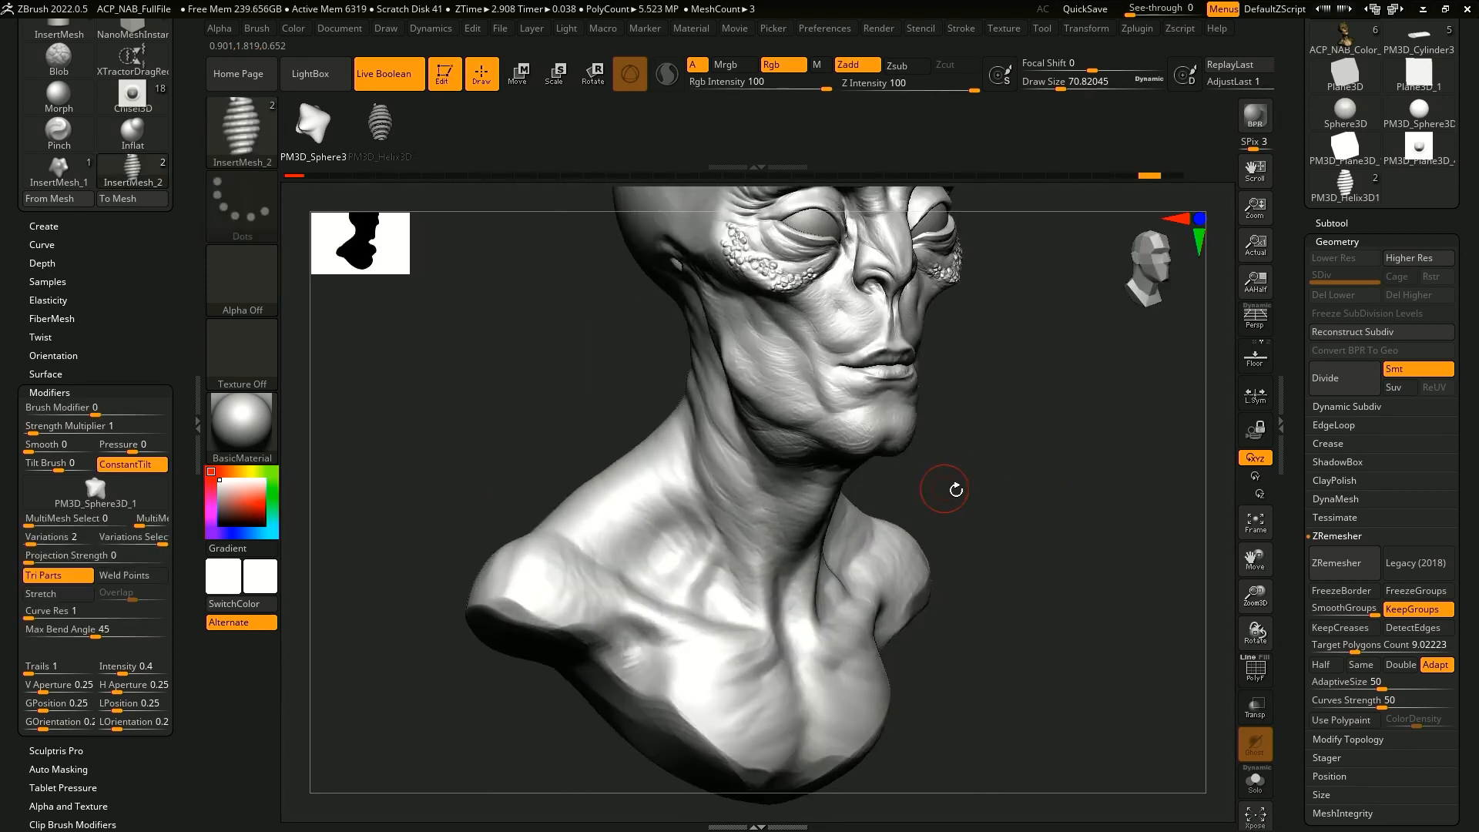
left_click_drag(936, 483, 948, 464)
left_click_drag(788, 491, 885, 484)
left_click_drag(975, 406, 954, 507)
left_click_drag(708, 557, 737, 548)
left_click_drag(882, 615, 845, 619)
mouse_move(752, 557)
left_mouse_down()
mouse_move(713, 566)
mouse_move(898, 618)
mouse_move(1013, 601)
mouse_move(878, 696)
mouse_move(996, 654)
left_mouse_up()
key("ctrl+z")
- Draw a mixed strand of stars and helixes around the base of the neck as a necklace
left_click_drag(697, 599, 782, 584)
left_click_drag(1043, 584, 899, 597)
left_click_drag(761, 601, 809, 538)
left_click_drag(971, 436, 917, 462)
left_click_drag(704, 562, 972, 497)
left_click(512, 564)
mouse_move(500, 475)
left_mouse_down()
mouse_move(488, 481)
mouse_move(495, 469)
left_mouse_up()
key("ctrl+z")
key("ctrl+z")
left_click_drag(833, 469, 792, 475)
left_click_drag(681, 531, 723, 436)
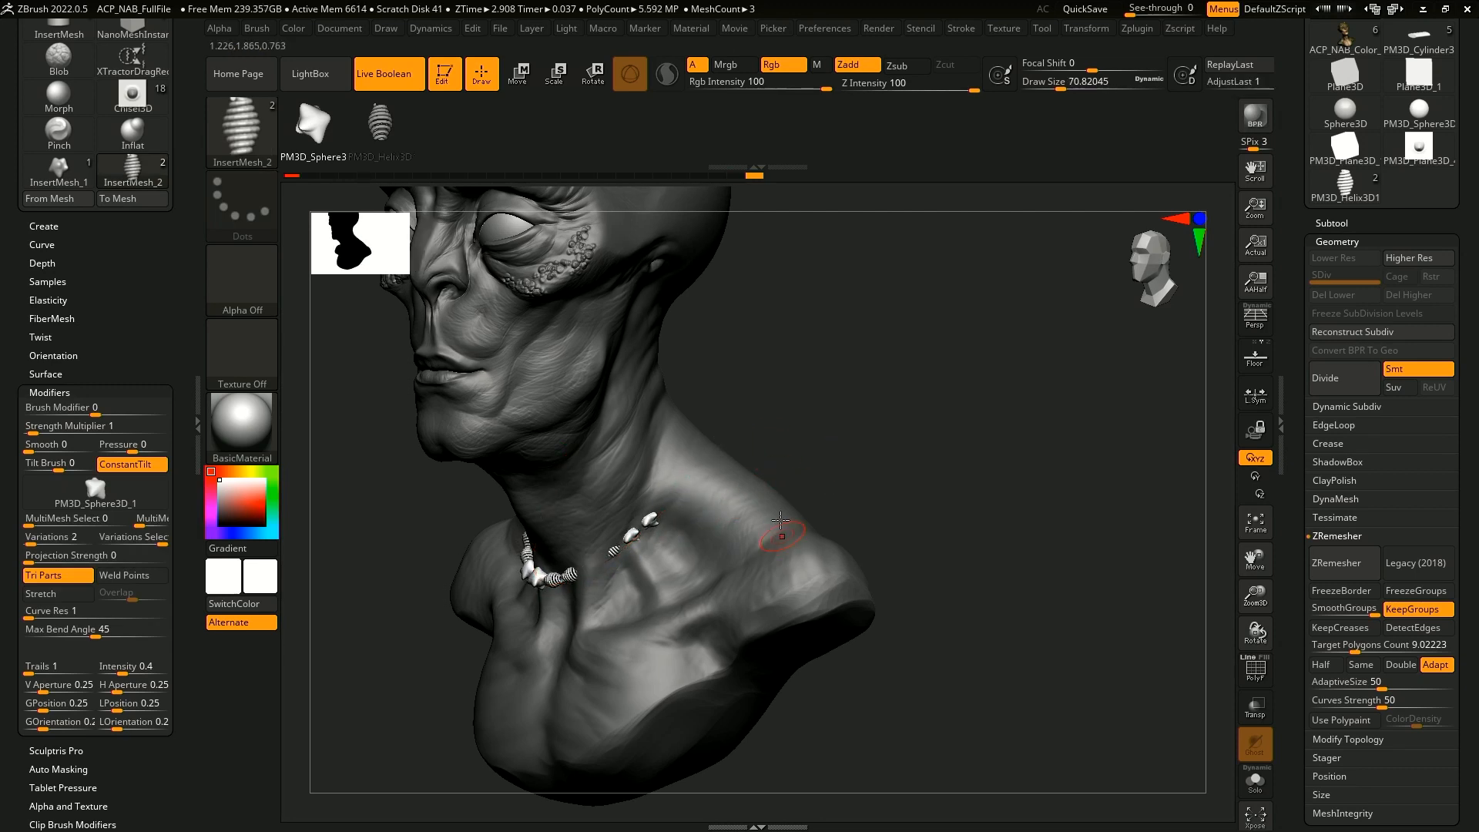
- Reshape the necklace with the Move brush at varied sizes so it hangs evenly around the neck
key("b")
mouse_move(889, 461)
left_mouse_down()
mouse_move(909, 453)
mouse_move(884, 415)
left_mouse_up()
key("m")
key("v")
key("space")
mouse_move(867, 405)
left_mouse_down()
mouse_move(909, 406)
mouse_move(918, 446)
left_mouse_up()
mouse_move(694, 535)
left_mouse_down()
mouse_move(677, 494)
mouse_move(690, 485)
left_mouse_up()
left_click_drag(782, 420, 731, 415)
key("space")
mouse_move(741, 414)
left_mouse_down()
mouse_move(759, 415)
mouse_move(732, 413)
mouse_move(747, 410)
left_mouse_up()
key("space")
mouse_move(747, 420)
left_mouse_down()
mouse_move(788, 432)
mouse_move(717, 435)
left_mouse_up()
mouse_move(526, 468)
left_mouse_down()
mouse_move(515, 452)
mouse_move(532, 397)
mouse_move(493, 447)
left_mouse_up()
left_click_drag(678, 419, 1018, 516)
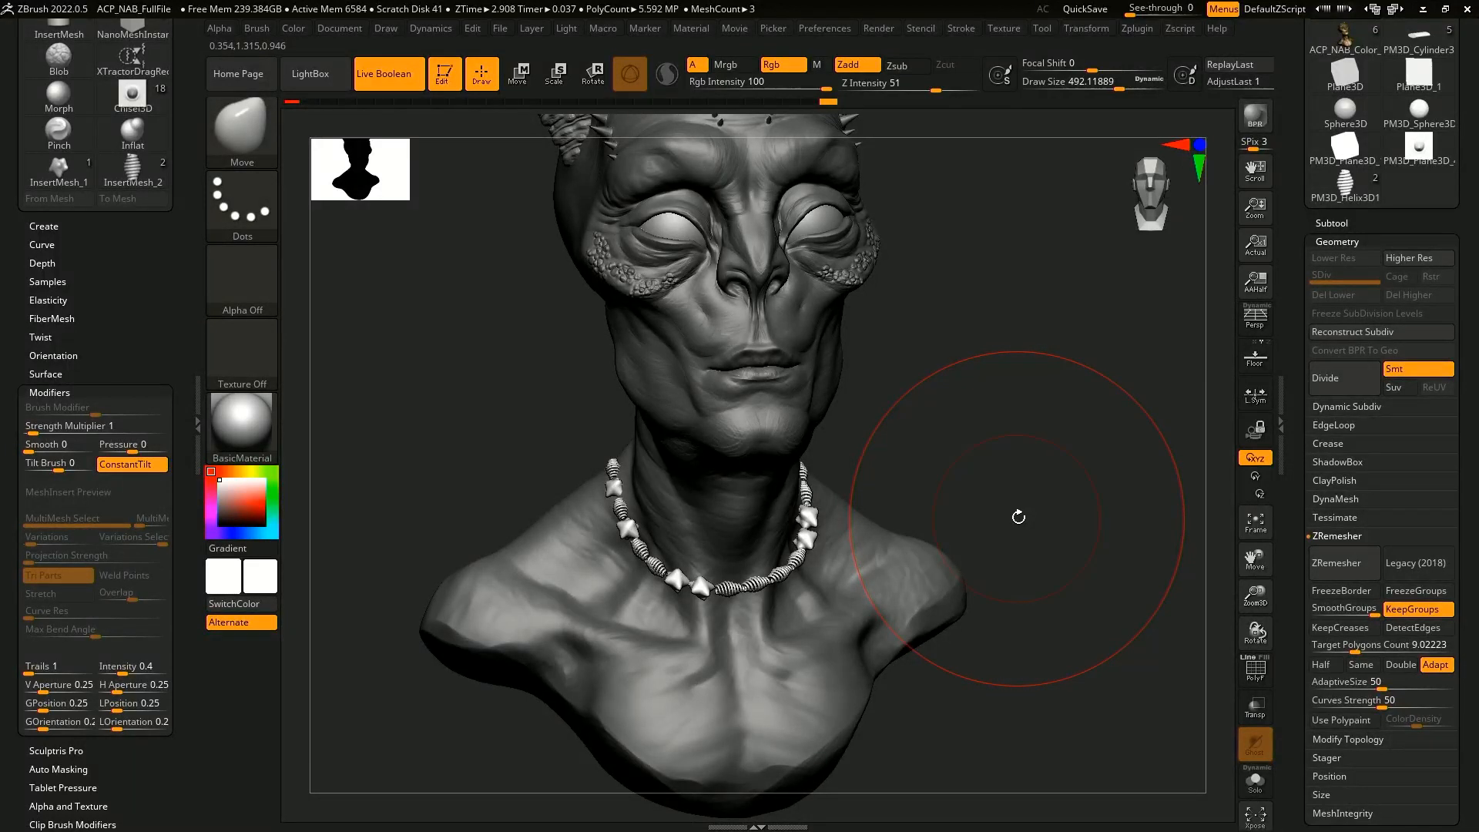
left_click_drag(1033, 660, 1018, 624, "alt")
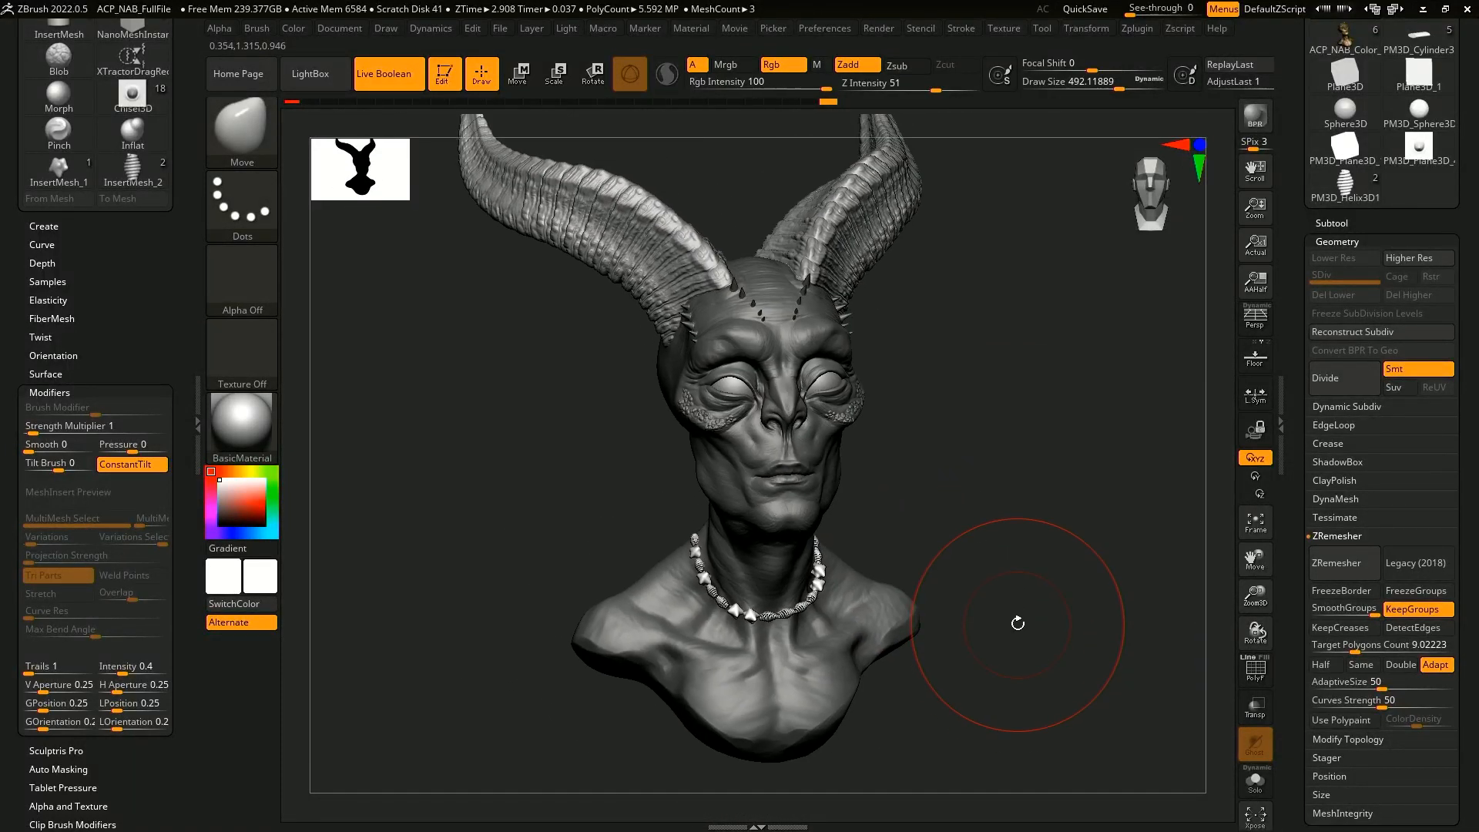
- Switch to the ACP_NAB_VDMsAndAlpha_6 bust and frame its head and shoulders
left_click(1341, 222)
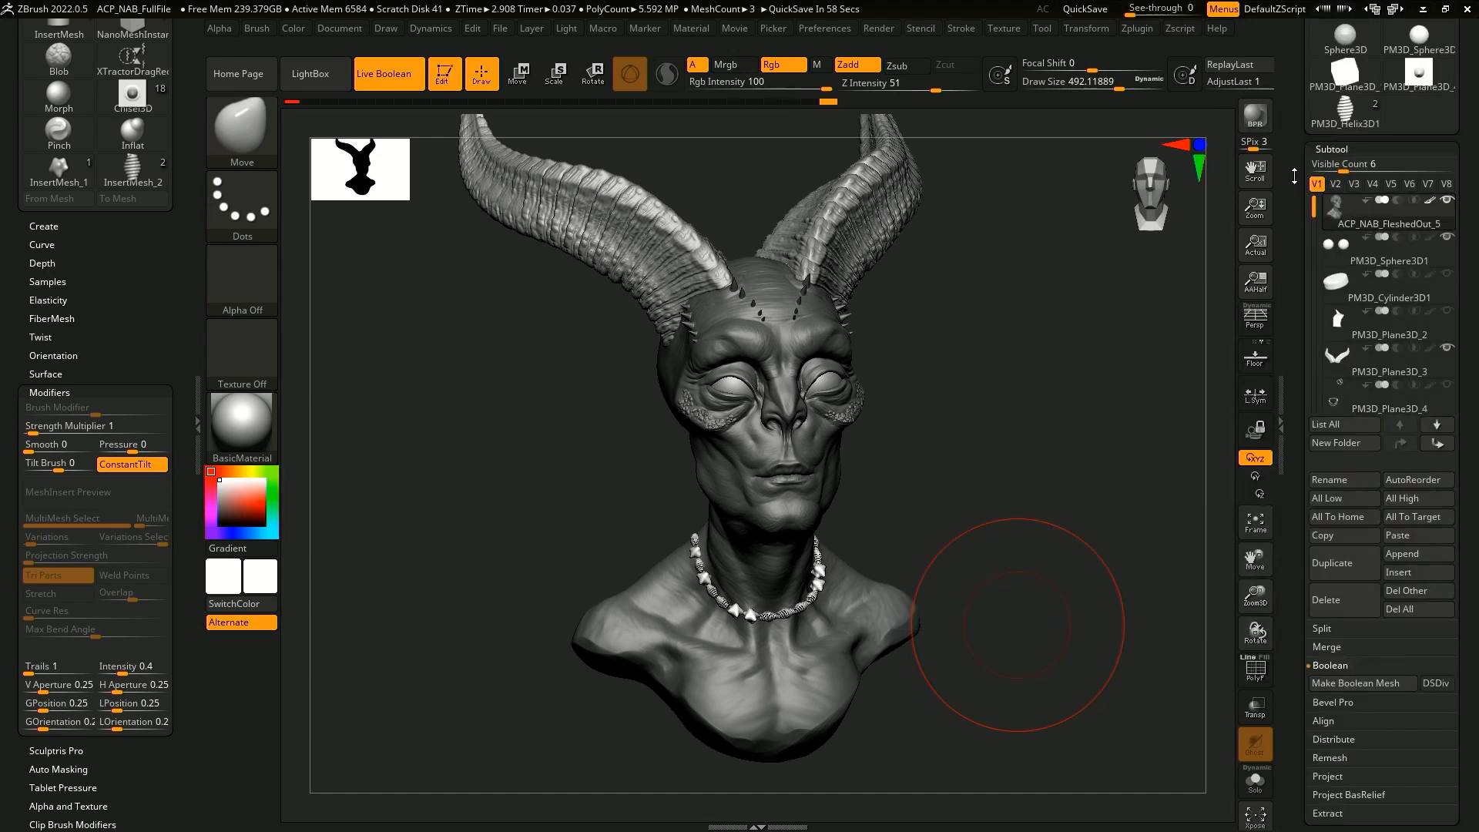
left_click_drag(1315, 155, 1318, 302)
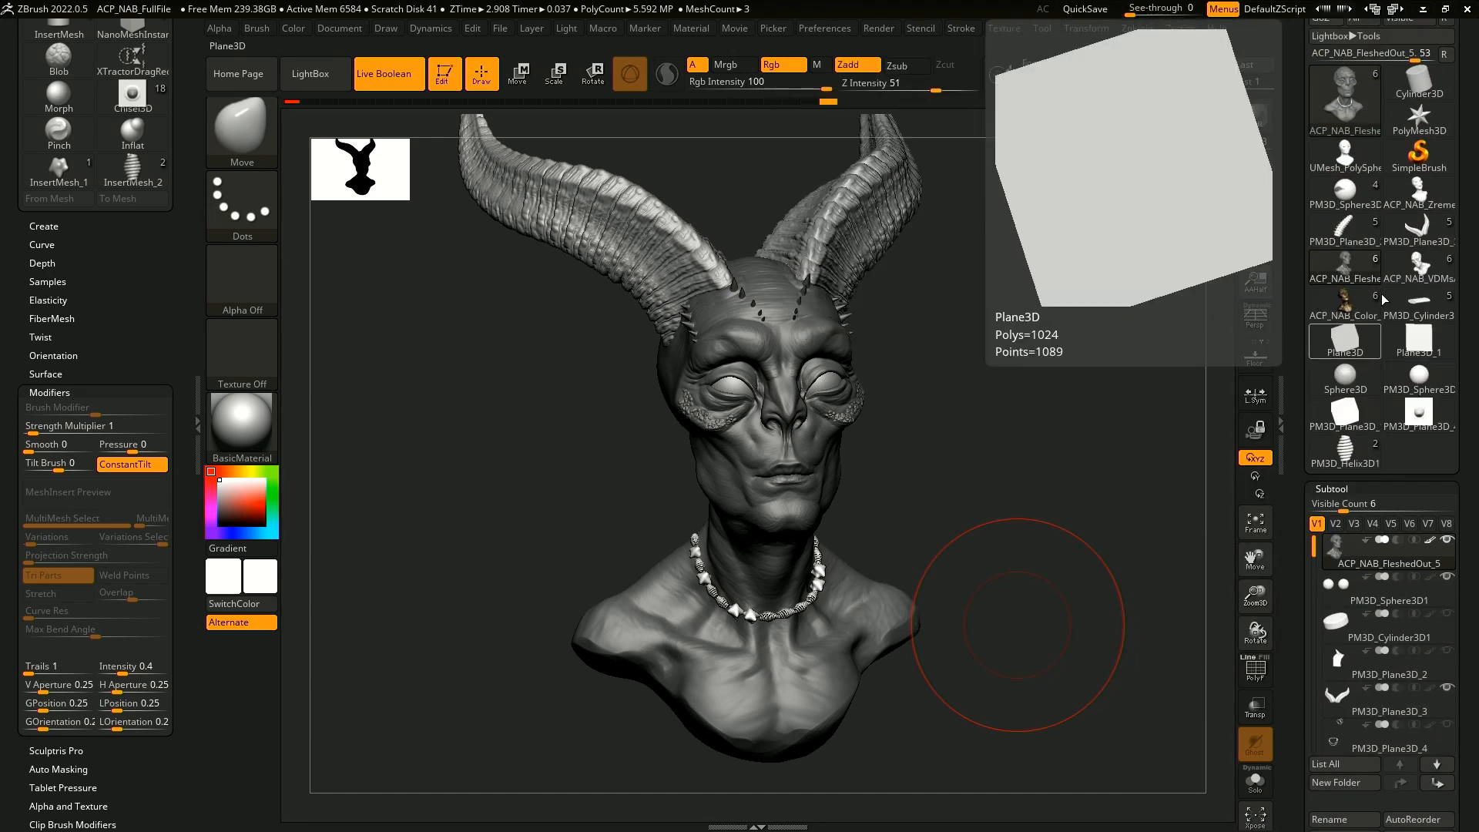
left_click(1409, 272)
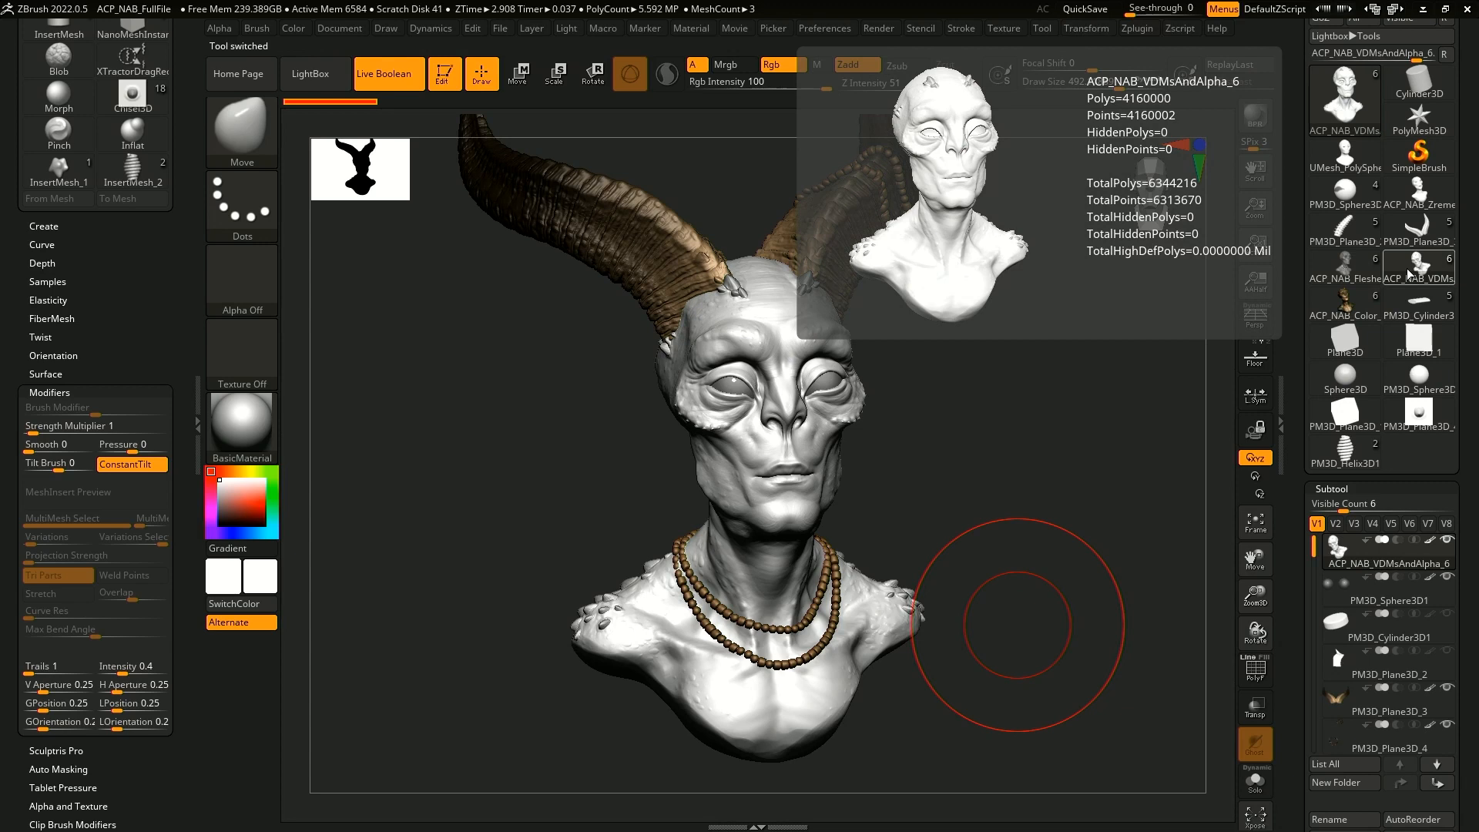
left_click_drag(1014, 564, 987, 502)
left_click_drag(1026, 594, 1082, 584, "alt")
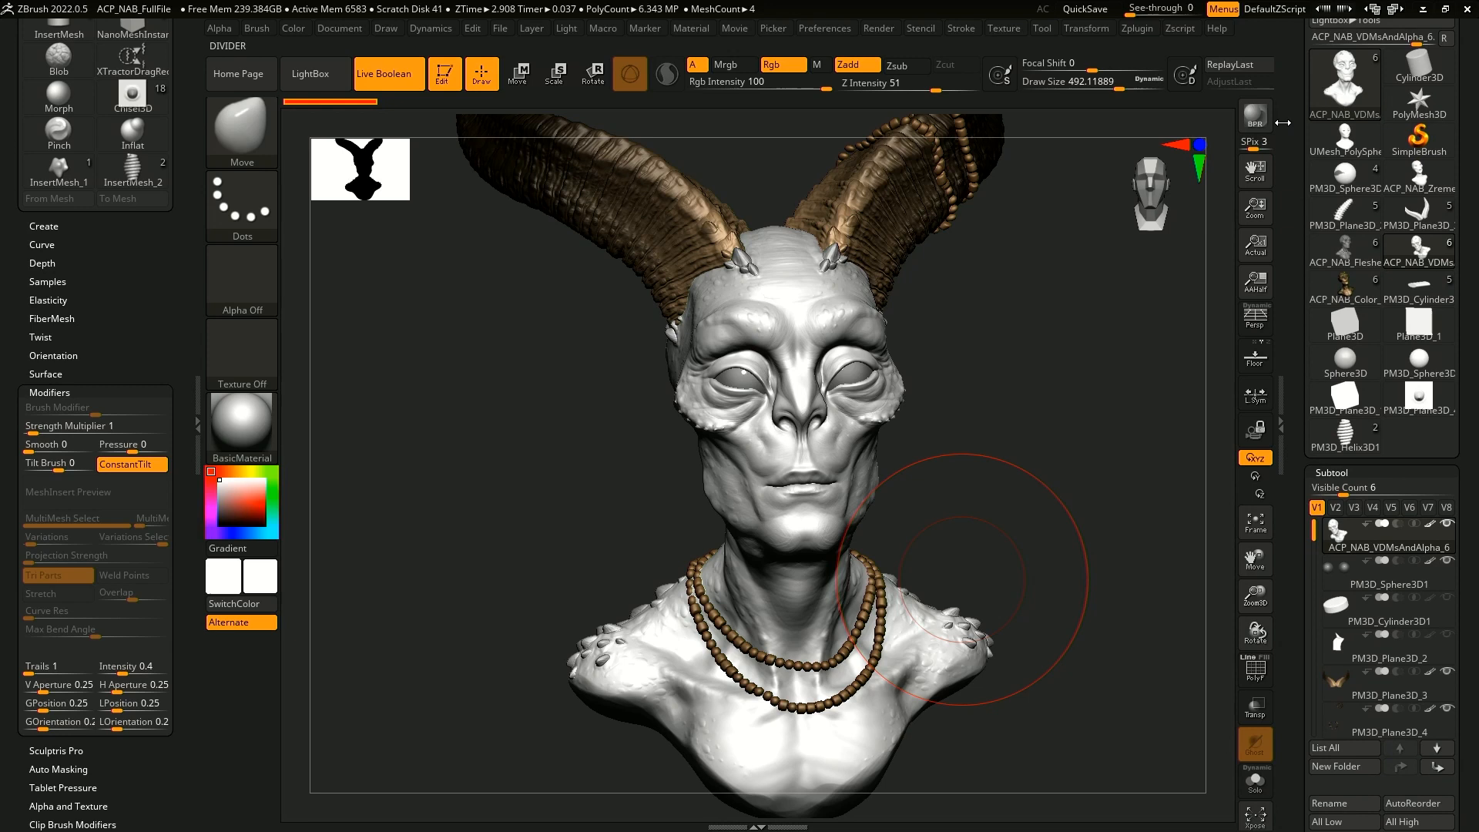
left_click_drag(990, 578, 938, 423)
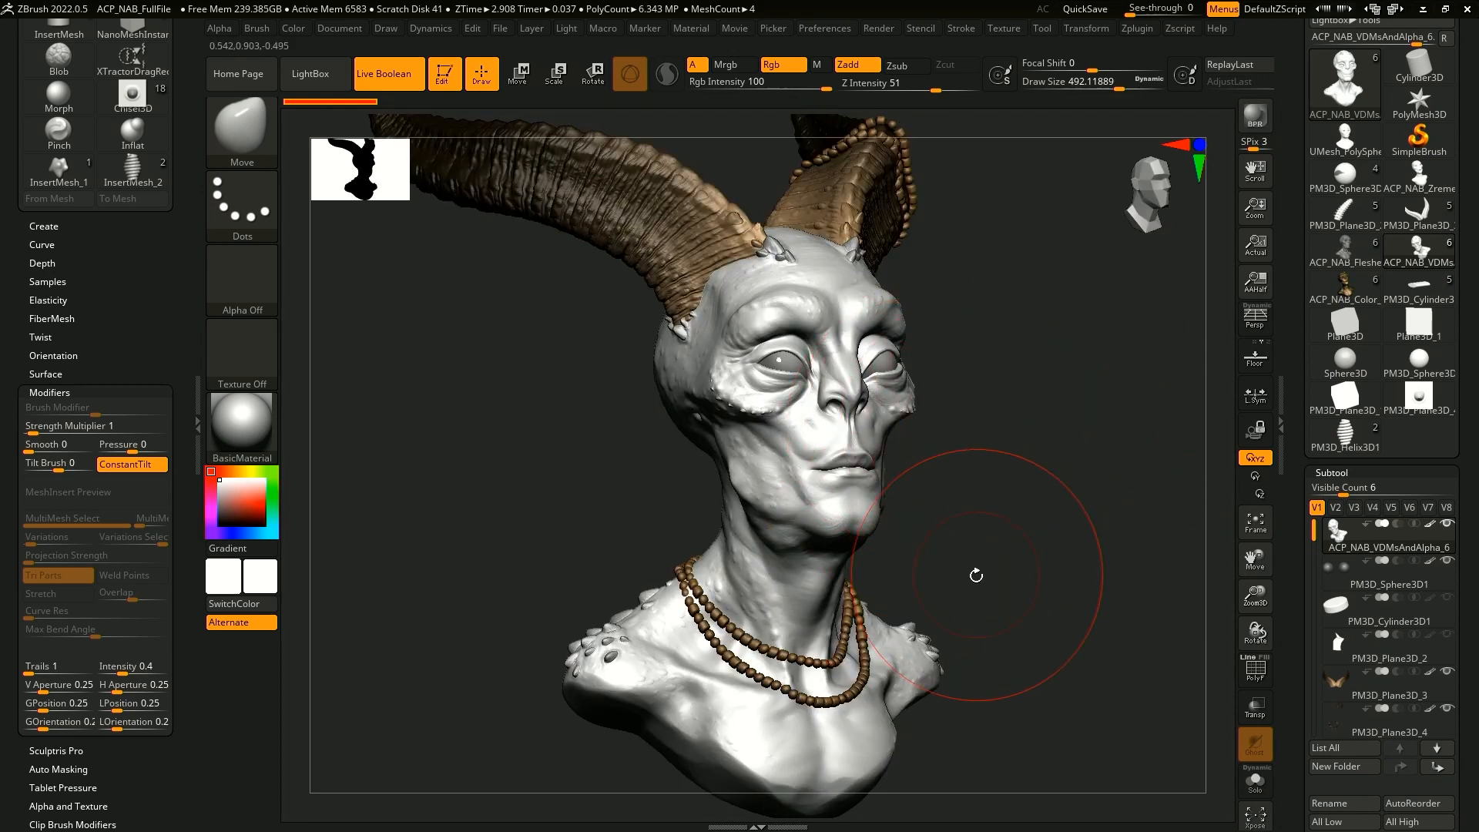
- Bake all of the ACP_NAB_VDMsAndAlpha_6 bust's layers, undo the bake once, and bake them again
key("space")
left_click_drag(1044, 425, 1017, 421)
scroll(1384, 647, "down", 6)
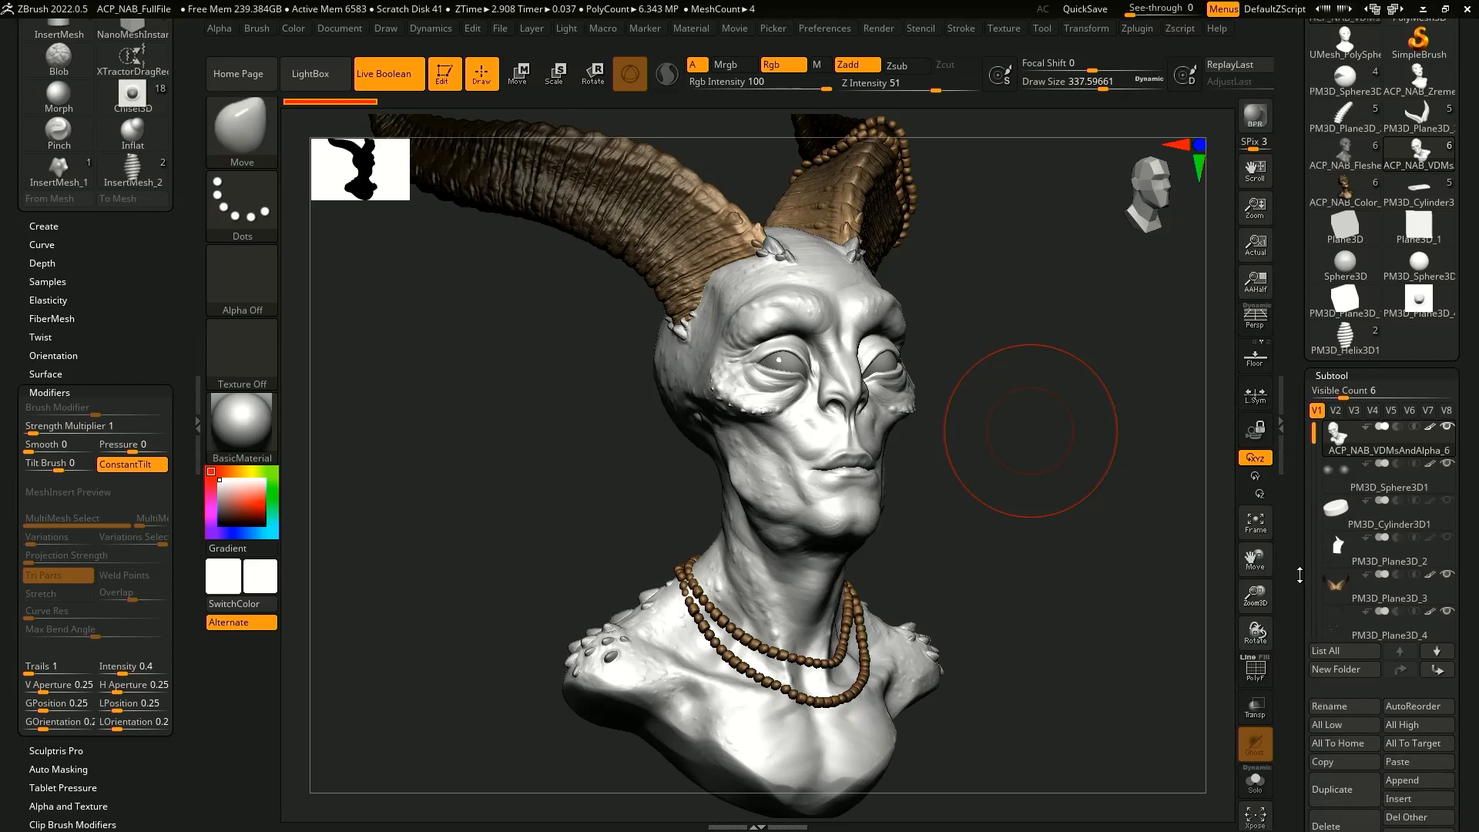
left_click(1345, 763)
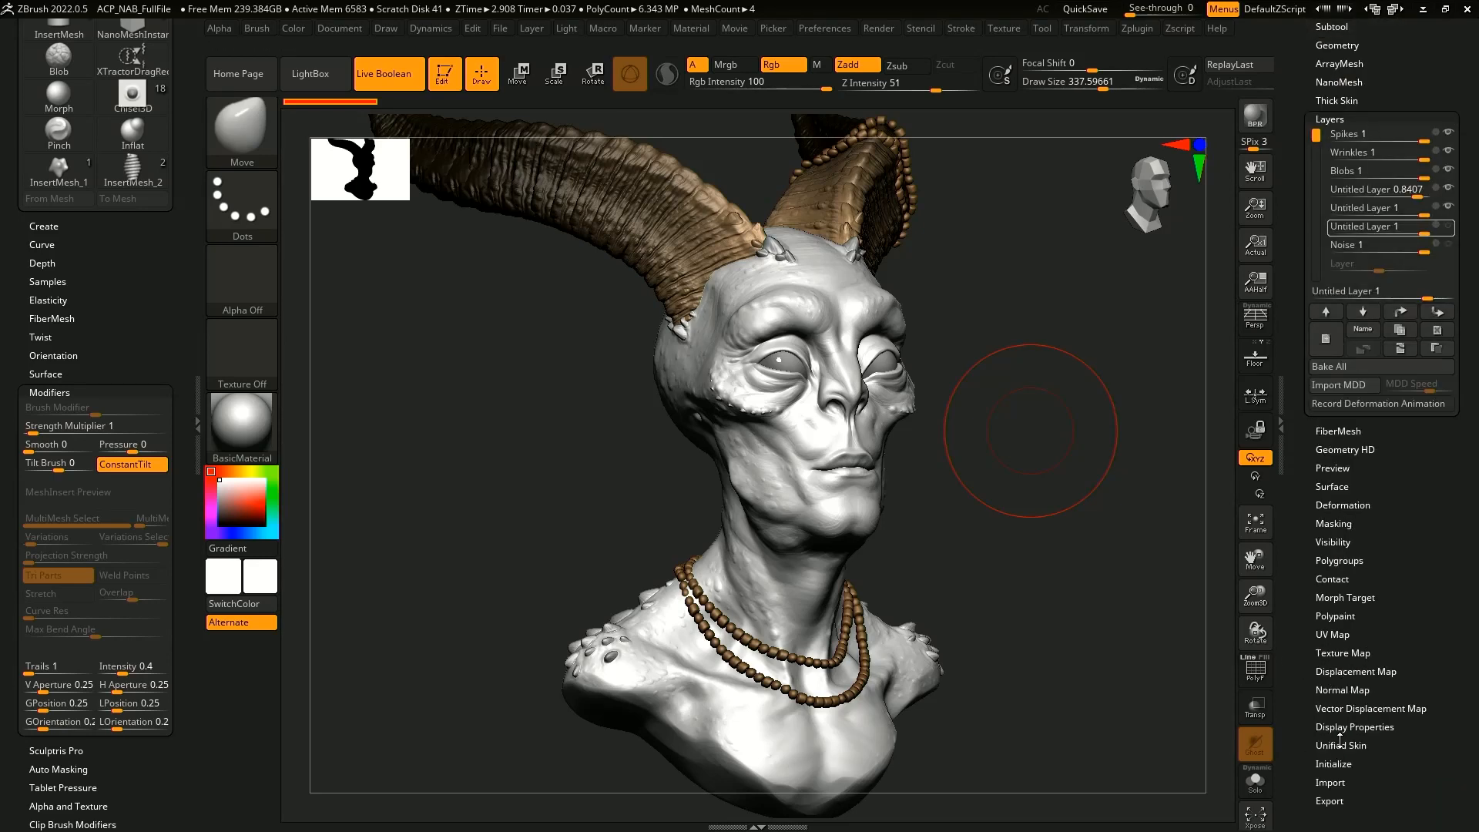
left_click(1354, 366)
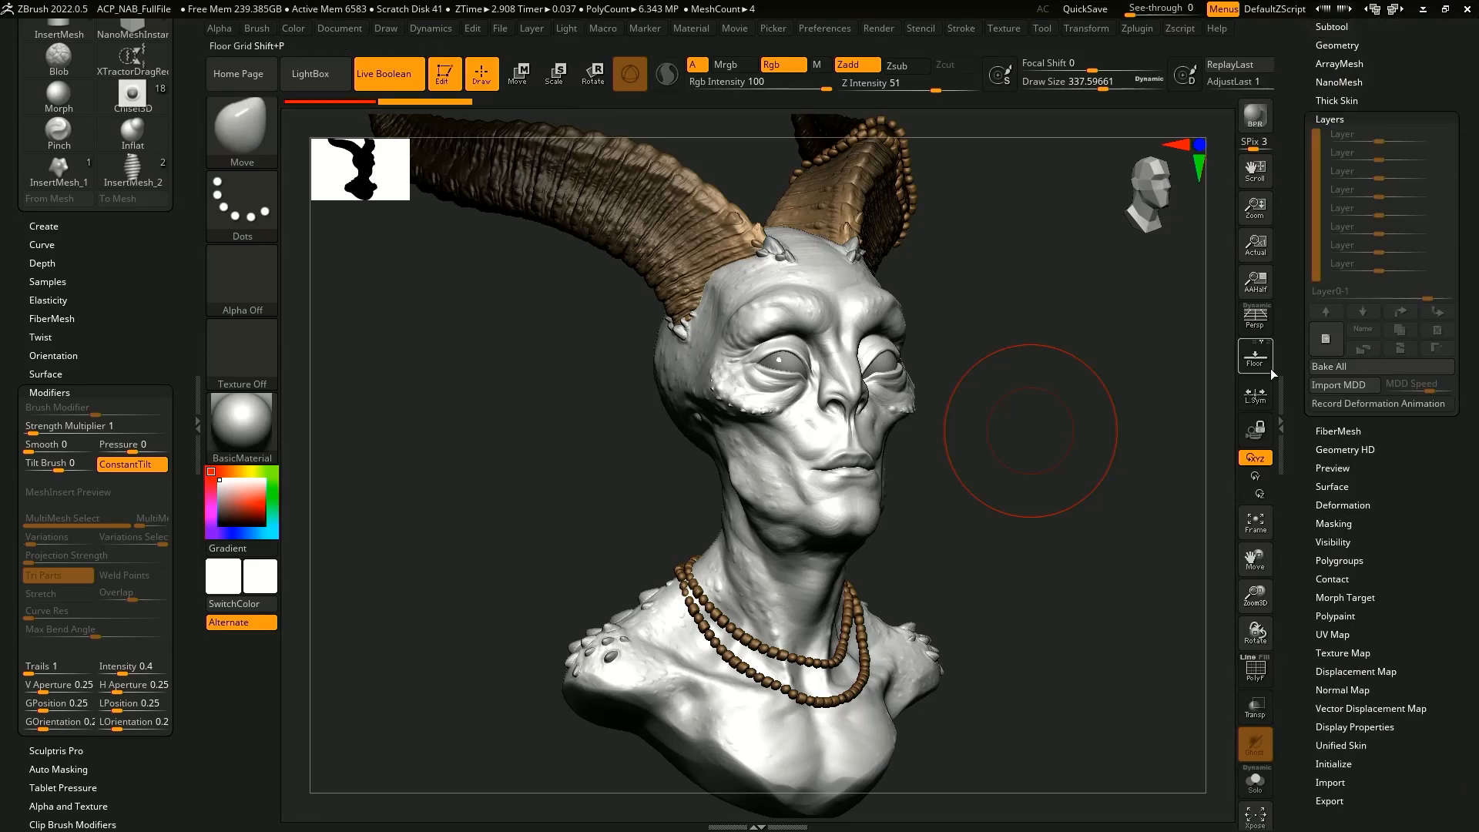
left_click_drag(1170, 439, 1112, 448, "shift")
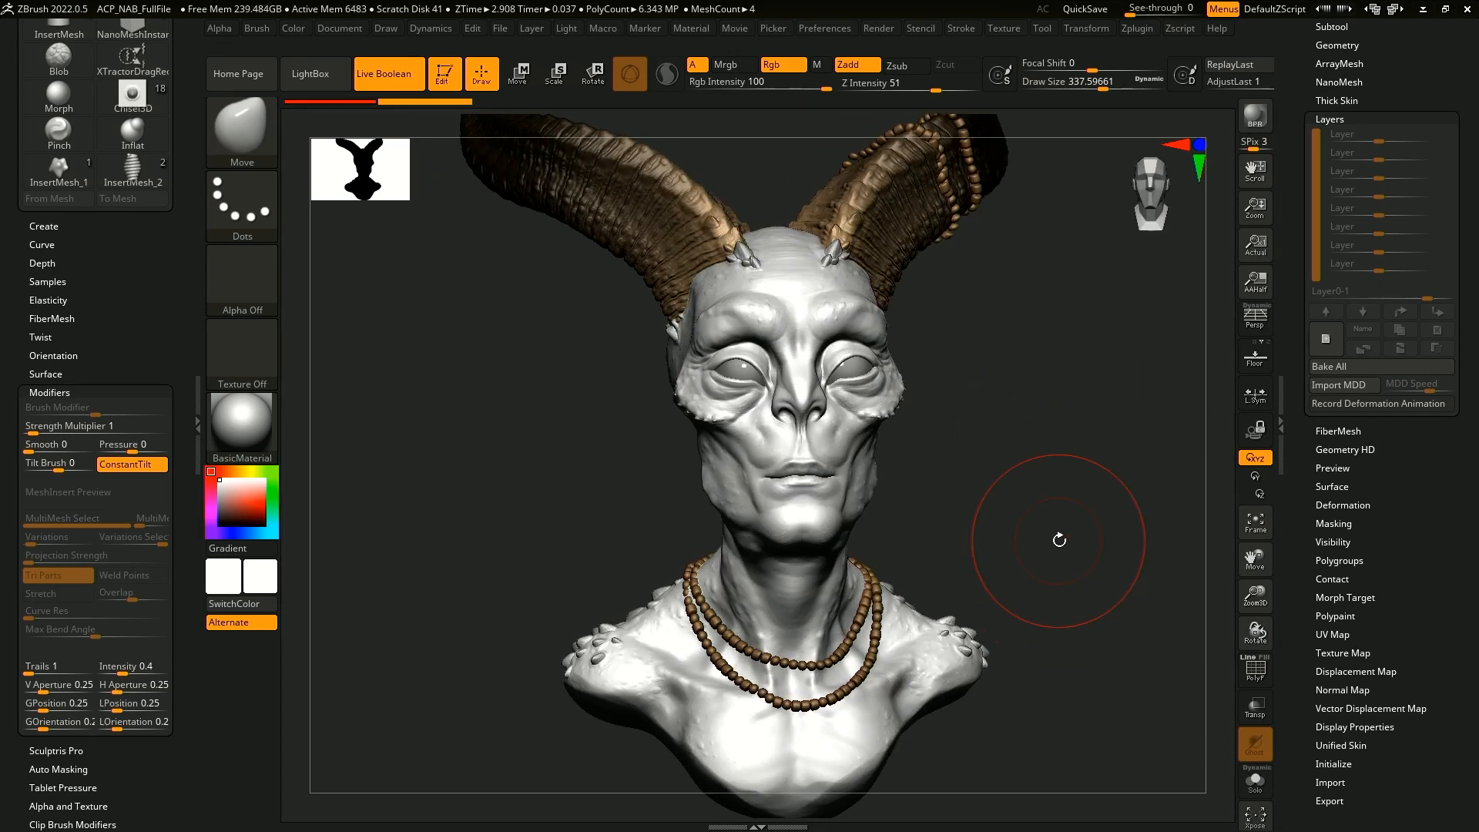
key("ctrl+z")
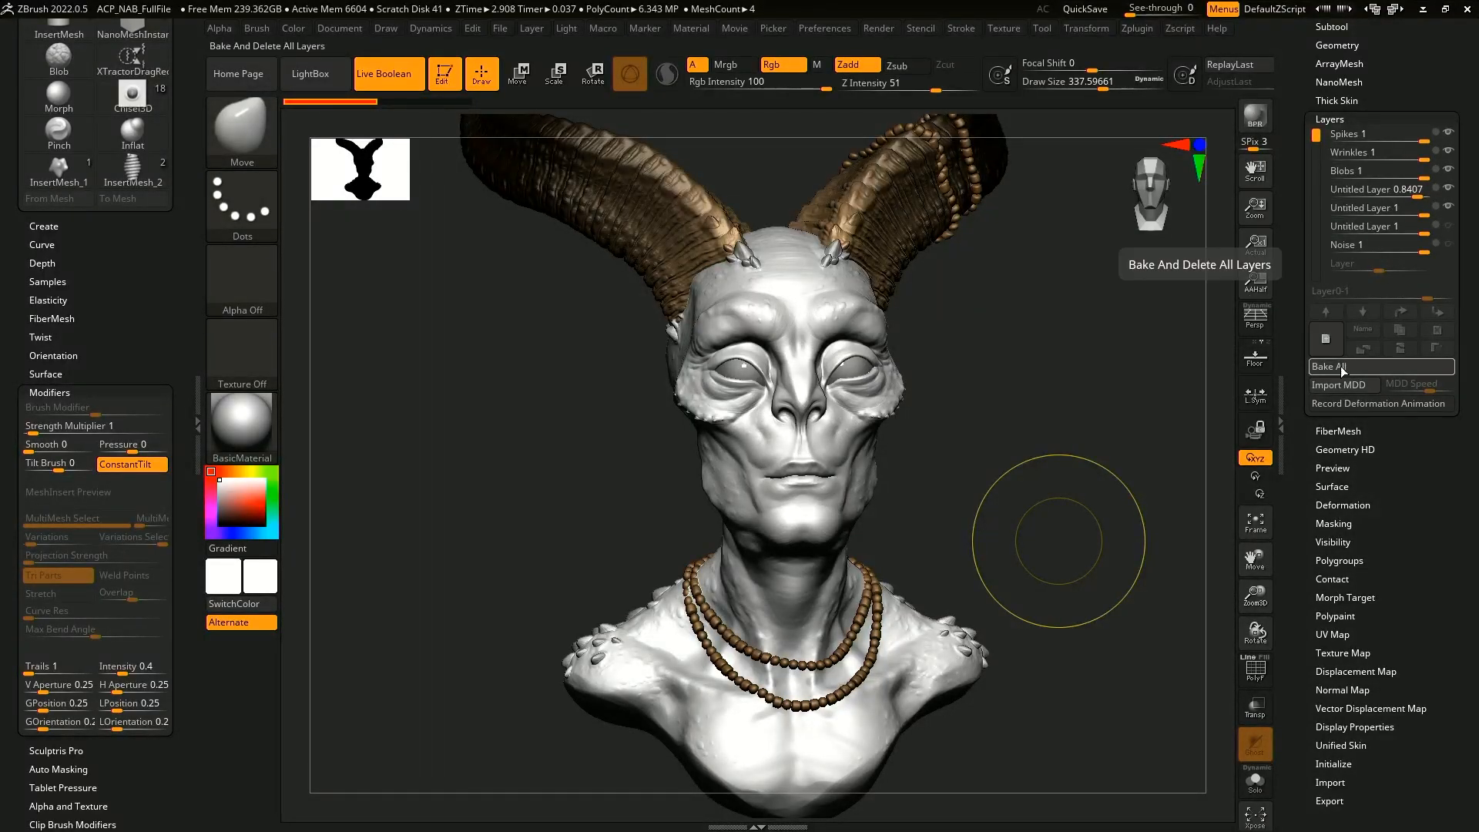
left_click(1380, 349)
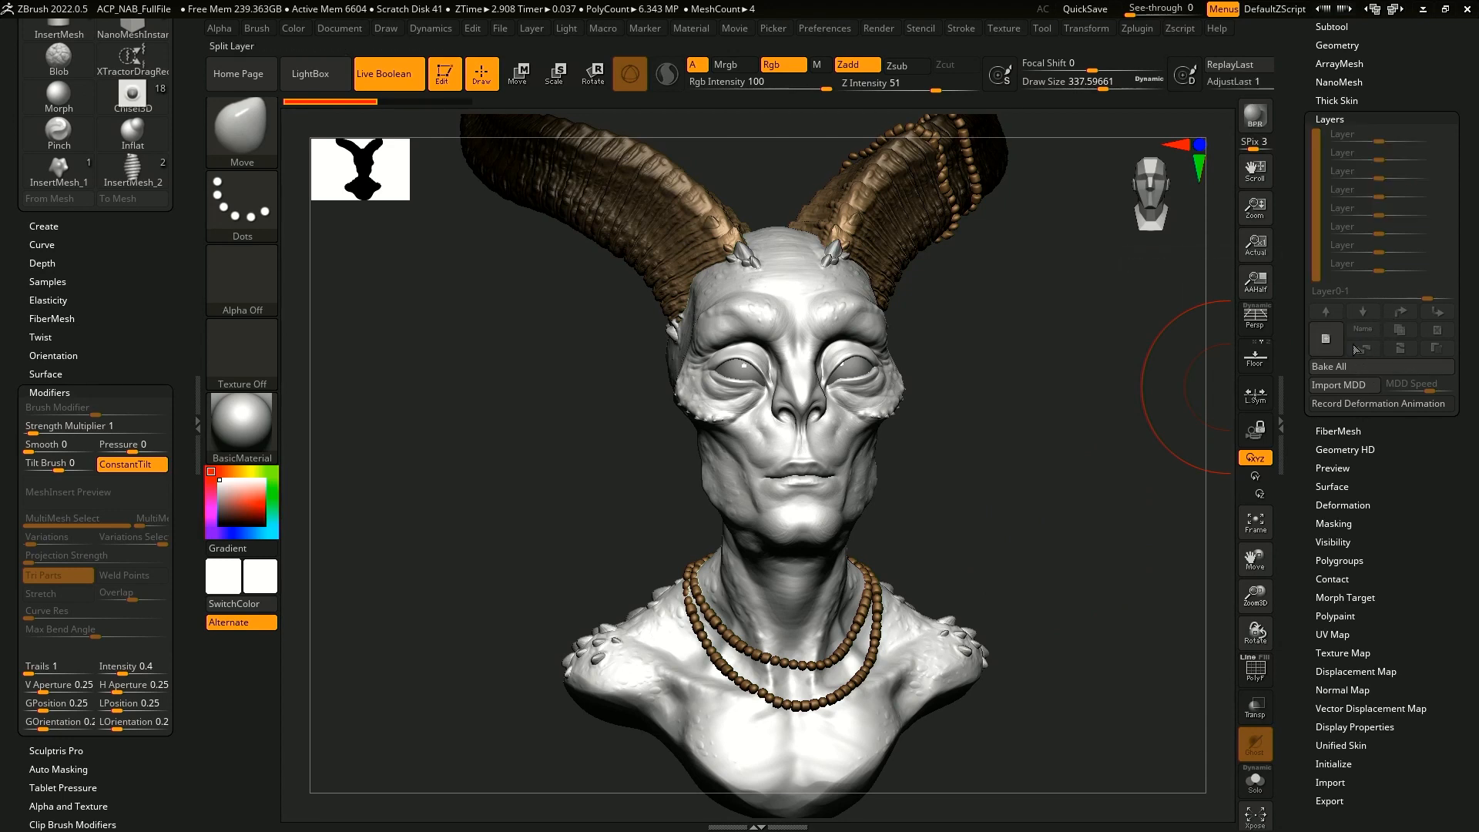
mouse_move(1094, 508)
left_mouse_down()
mouse_move(1045, 535)
mouse_move(1033, 472)
left_mouse_up()
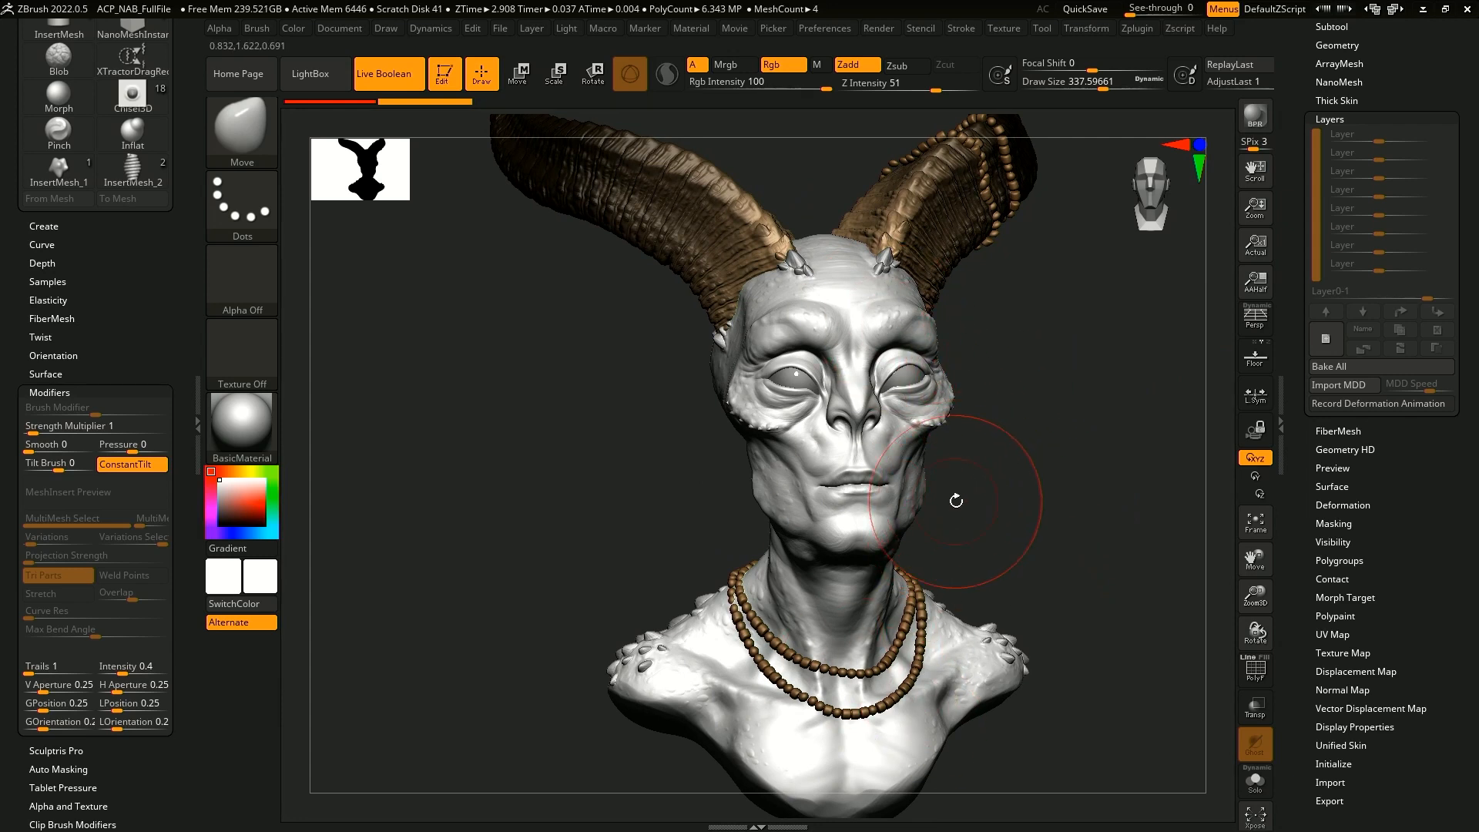
- Set the paint color to light golden yellow (R 241, G 198, B 123) and raise the draw size to about 559
left_click_drag(1277, 242, 1286, 322)
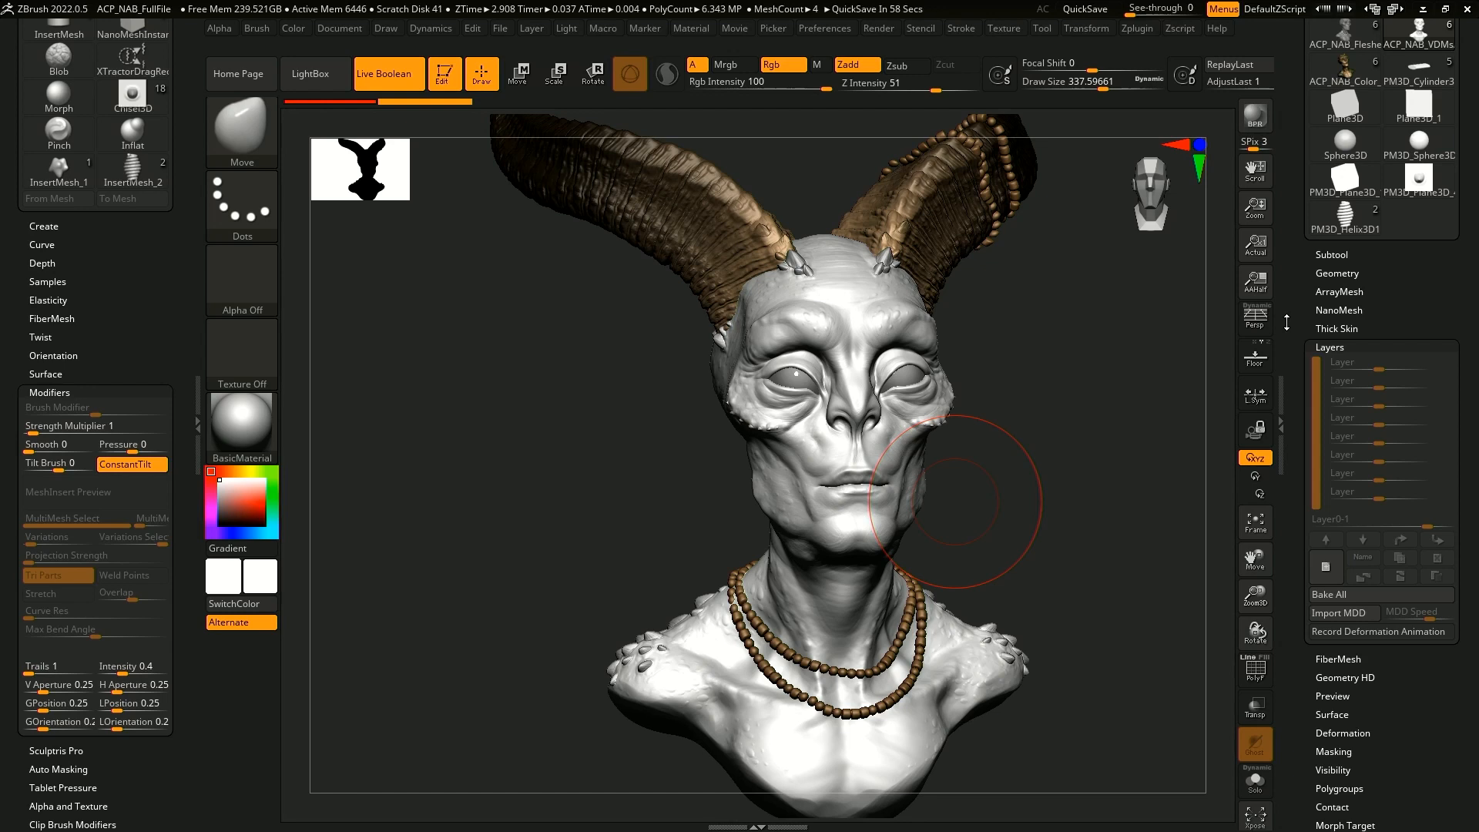
left_click_drag(1058, 543, 1001, 498)
left_click(237, 471)
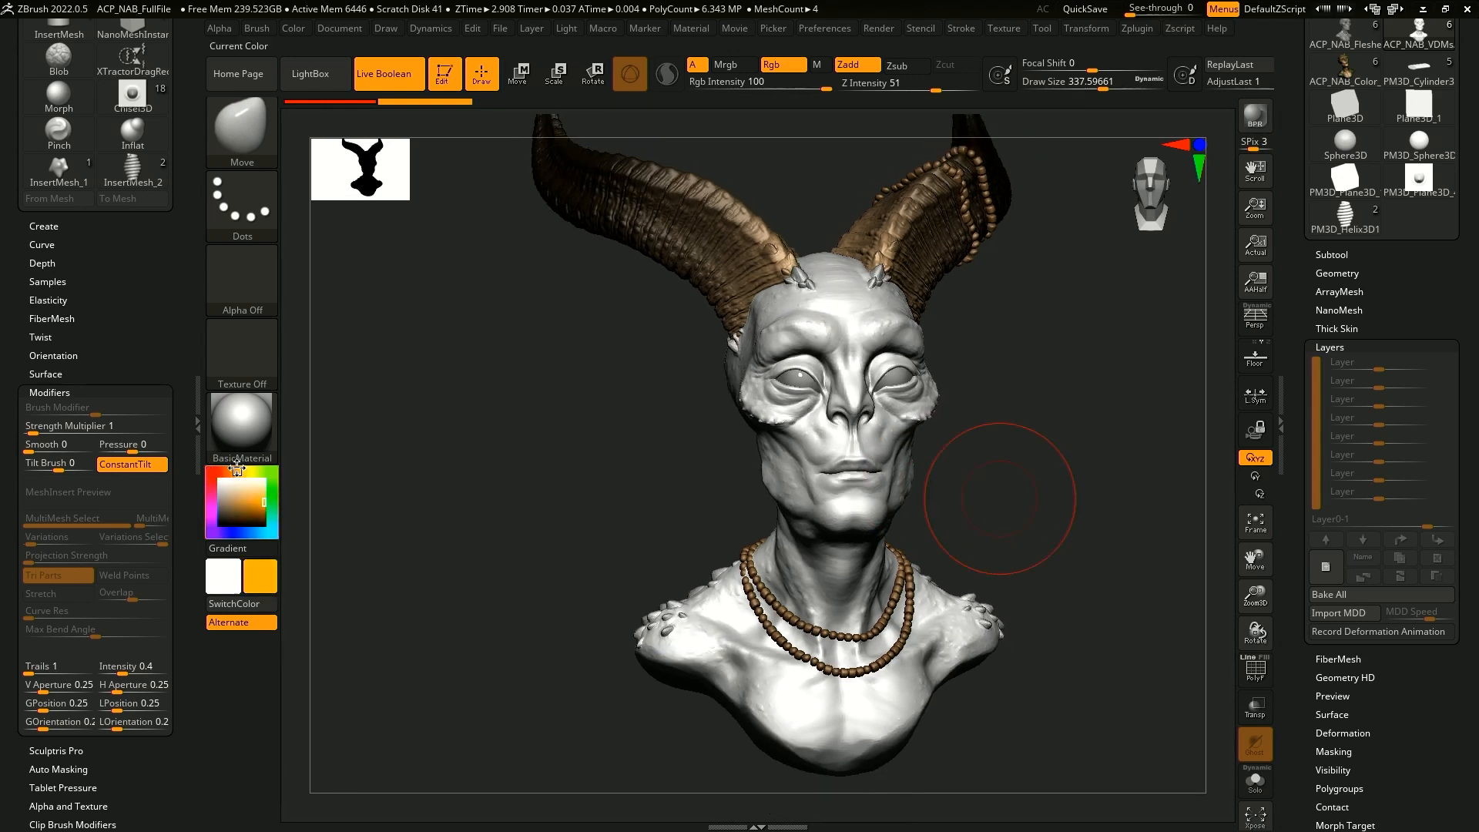
left_click(254, 495)
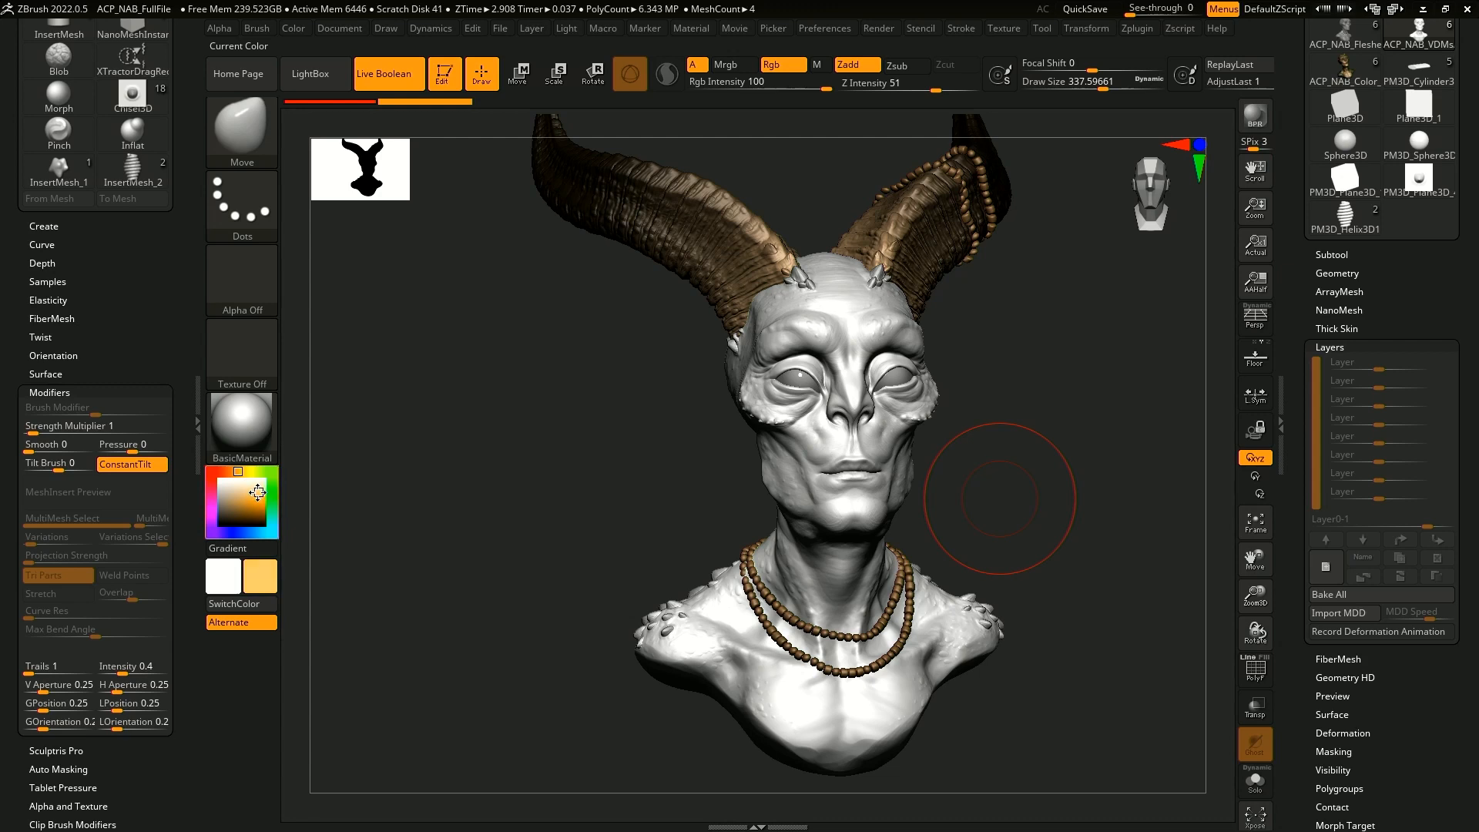
key("space")
left_click_drag(997, 373, 1019, 373)
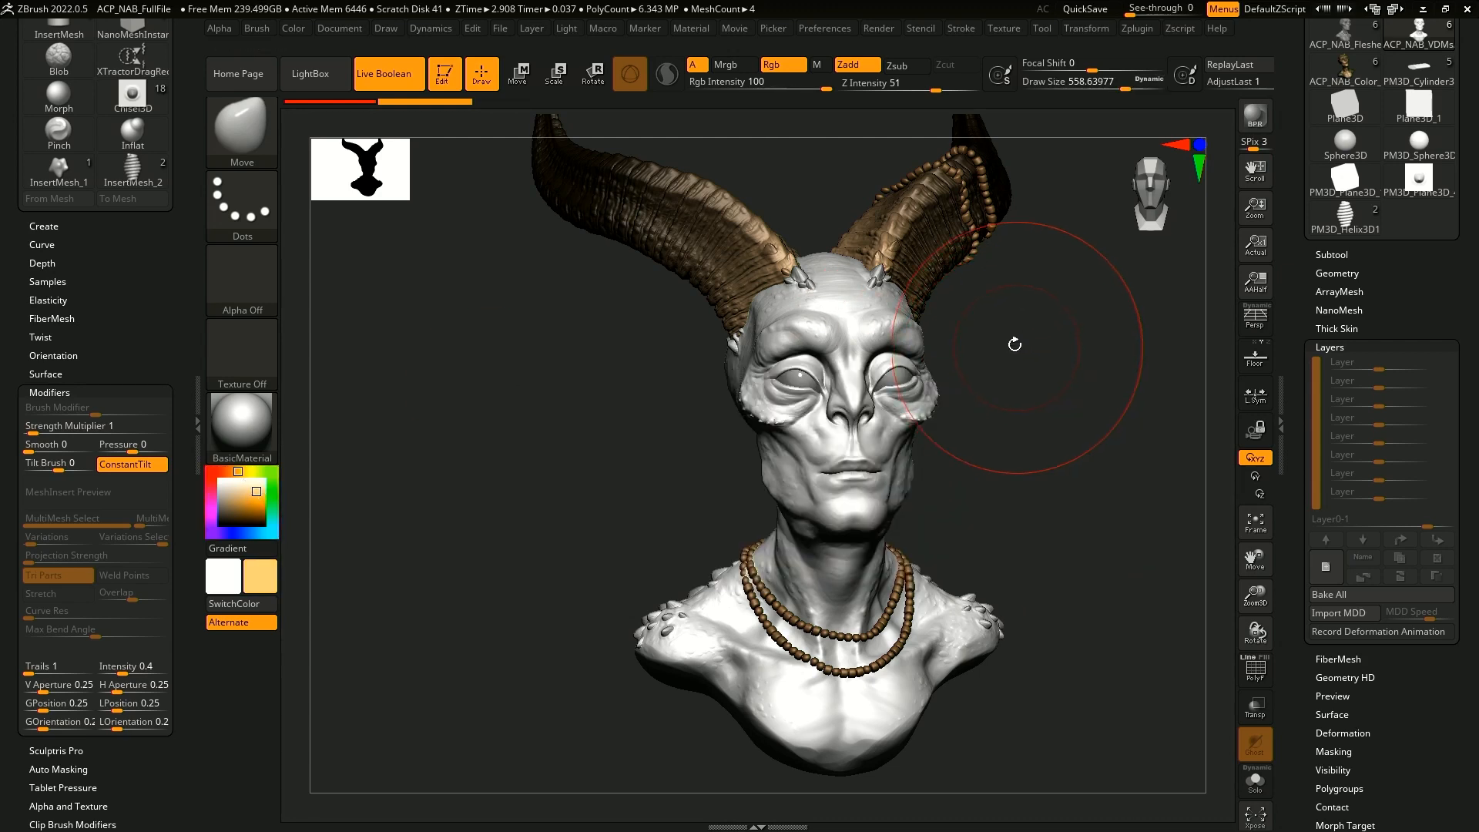
- Switch to the Paint brush, stroke the color down the bust, and fill the whole bust with the golden yellow
key("b")
key("p")
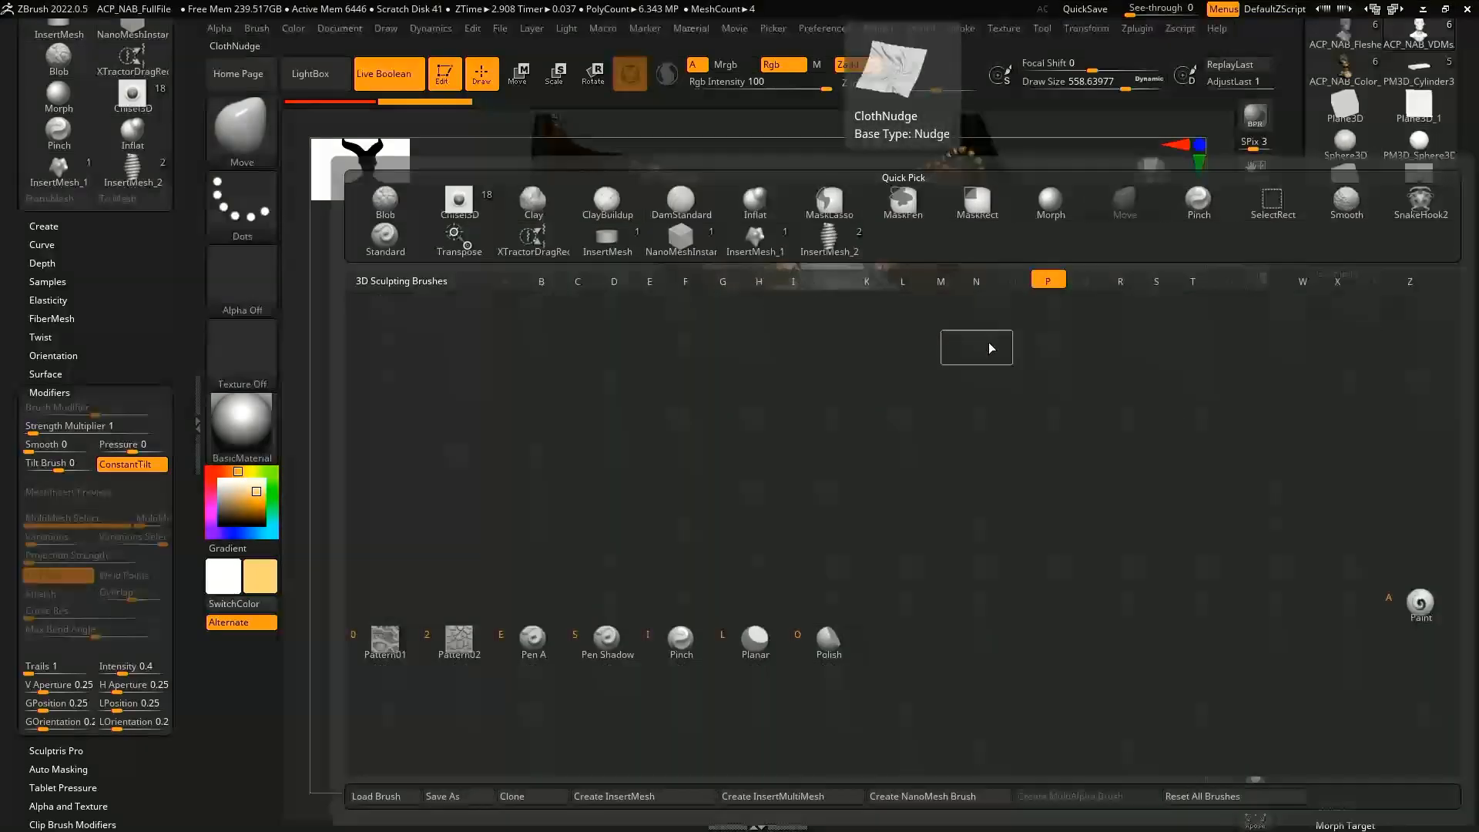
key("a")
mouse_move(891, 245)
left_mouse_down()
mouse_move(816, 570)
mouse_move(986, 589)
mouse_move(855, 693)
left_mouse_up()
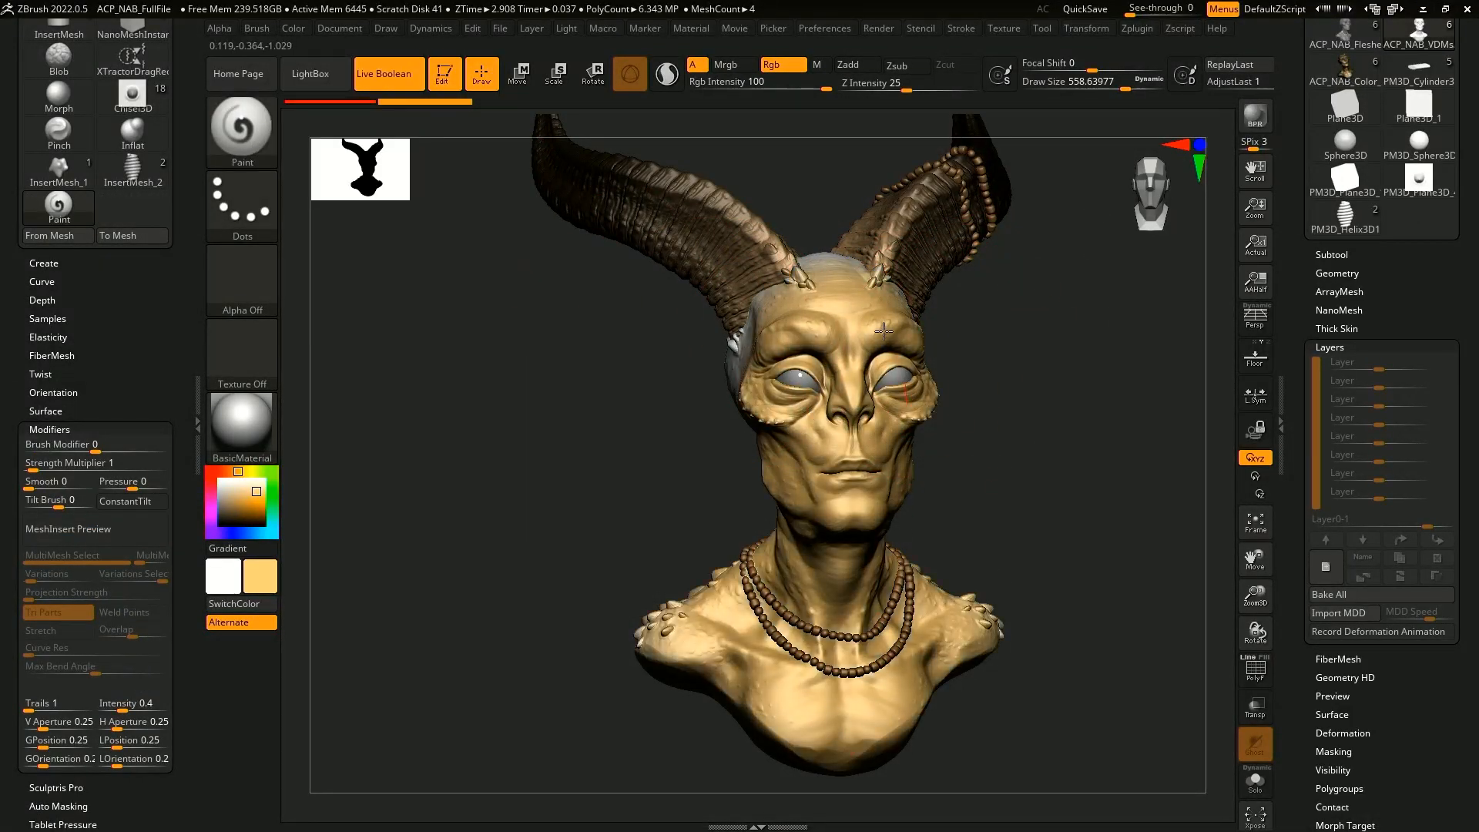
left_click(295, 29)
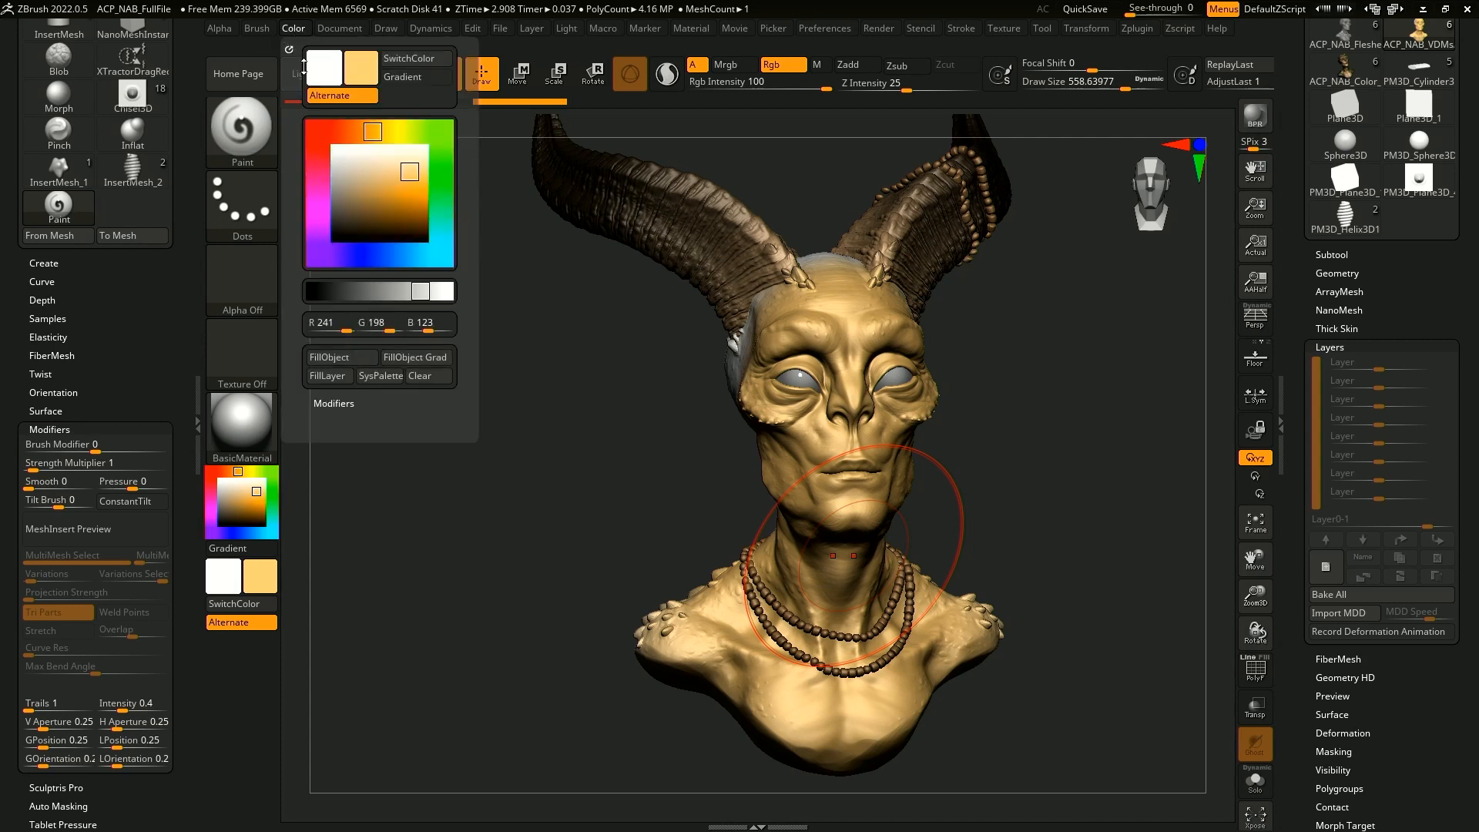
left_click(356, 359)
left_click_drag(963, 500, 1053, 485)
- Change the paint color to a pinkish red and adjust the brush's settings for painting the head
left_click(221, 470)
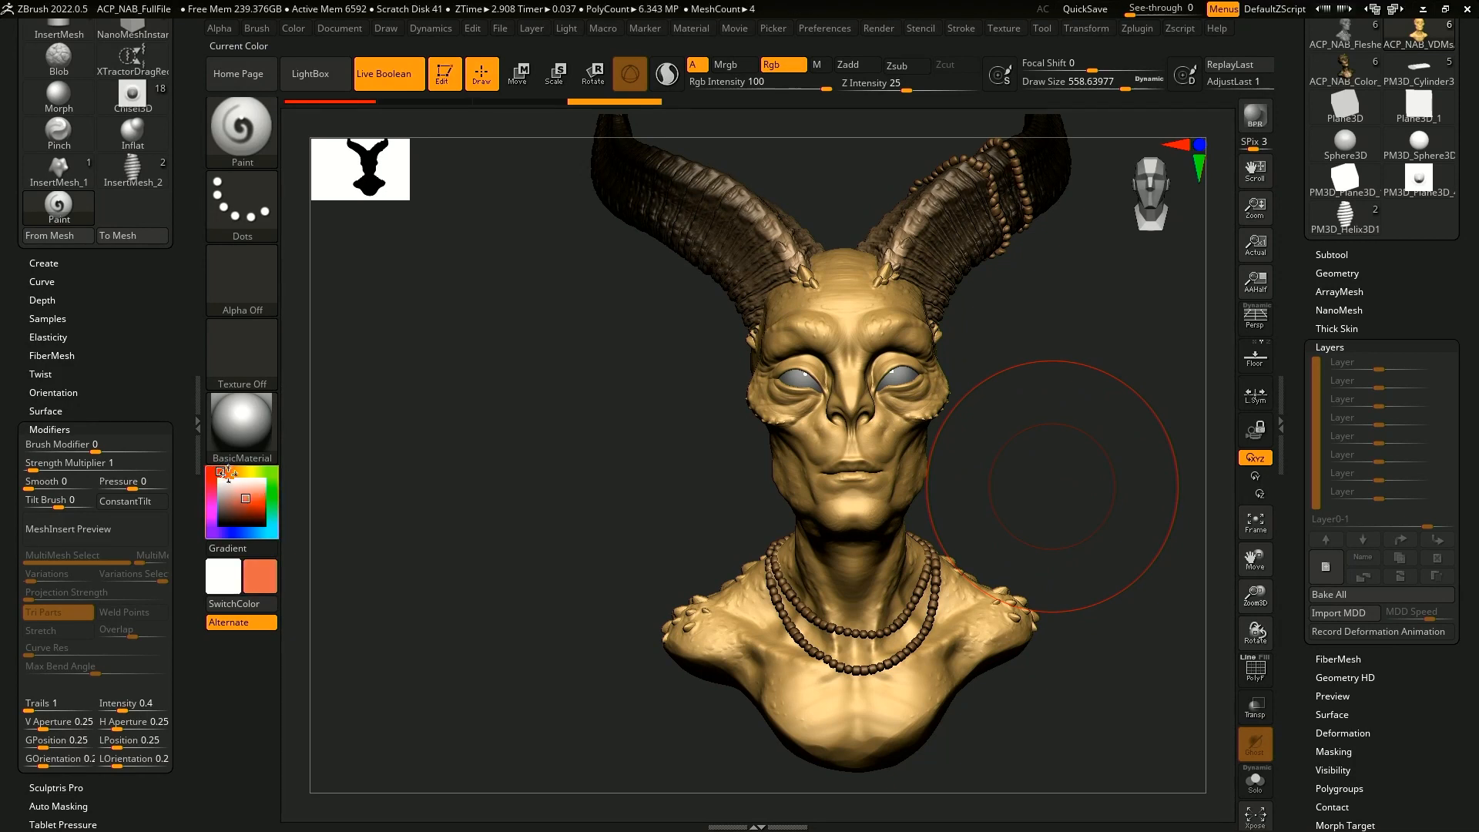
left_click(215, 485)
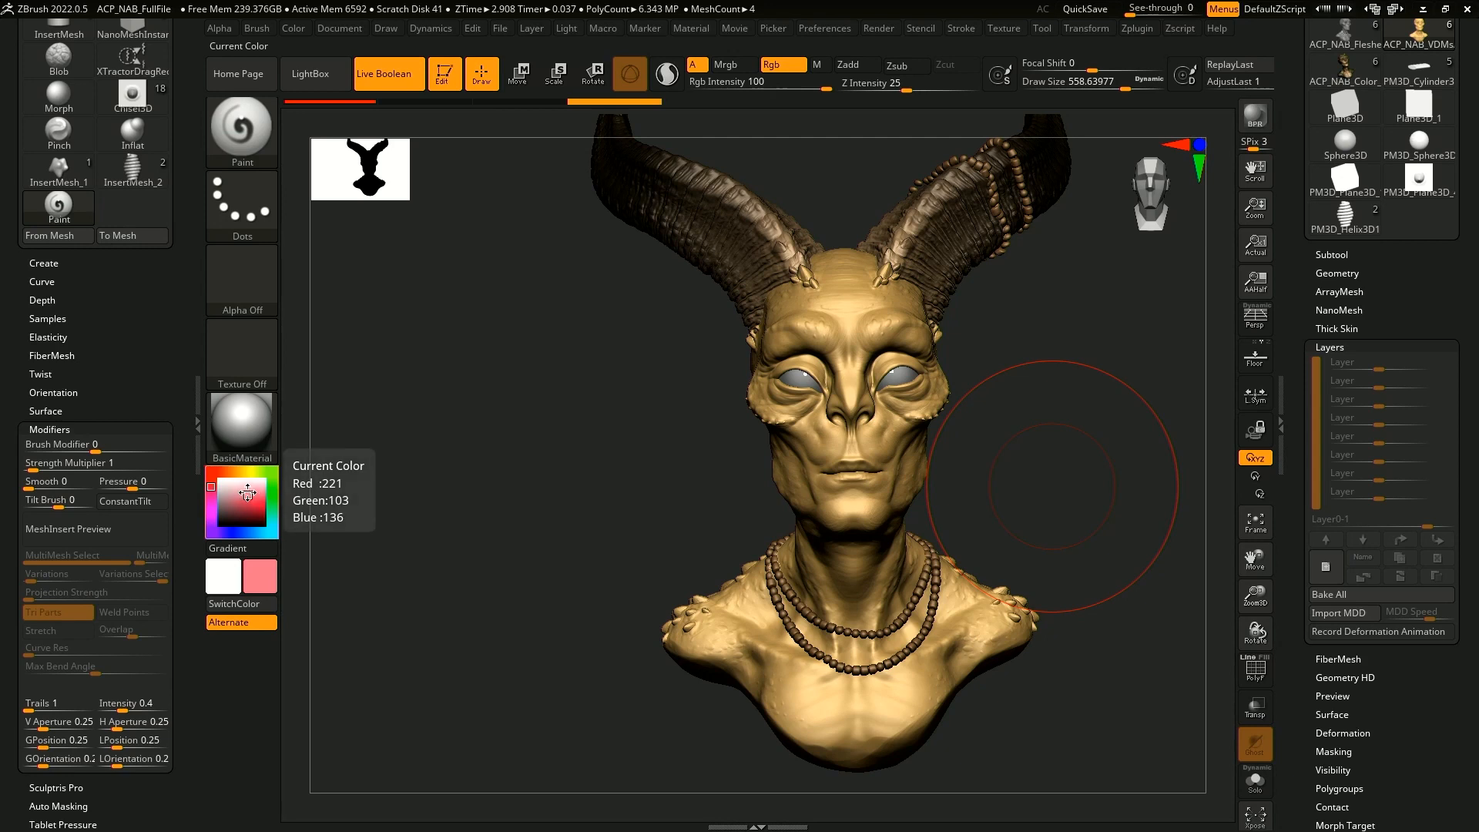
mouse_move(1026, 365)
left_mouse_down()
mouse_move(1056, 383)
mouse_move(1063, 363)
left_mouse_up()
key("space")
left_click(1047, 373)
key("space")
left_click(1055, 363)
- Paint the pinkish red over the forehead, temples and top of the head
mouse_move(748, 323)
left_mouse_down()
mouse_move(738, 356)
mouse_move(778, 409)
left_mouse_up()
mouse_move(697, 377)
left_mouse_down()
mouse_move(691, 346)
mouse_move(716, 424)
left_mouse_up()
left_click_drag(624, 431, 539, 432, "shift")
mouse_move(842, 299)
left_mouse_down()
mouse_move(871, 347)
mouse_move(878, 311)
left_mouse_up()
left_click_drag(972, 317, 886, 327)
left_click_drag(859, 273, 835, 251)
mouse_move(1136, 343)
left_mouse_down()
mouse_move(1047, 350)
mouse_move(1002, 378)
mouse_move(1088, 356)
left_mouse_up()
- Reduce the draw size to about 500 and paint pink across the back of the head and neck
key("space")
key("space")
left_click_drag(1148, 362, 1094, 346)
mouse_move(1007, 312)
left_mouse_down()
mouse_move(1043, 356)
mouse_move(1040, 428)
mouse_move(1106, 518)
left_mouse_up()
left_click_drag(1137, 415, 937, 436, "alt")
mouse_move(920, 597)
left_mouse_down()
mouse_move(879, 519)
mouse_move(920, 529)
left_mouse_up()
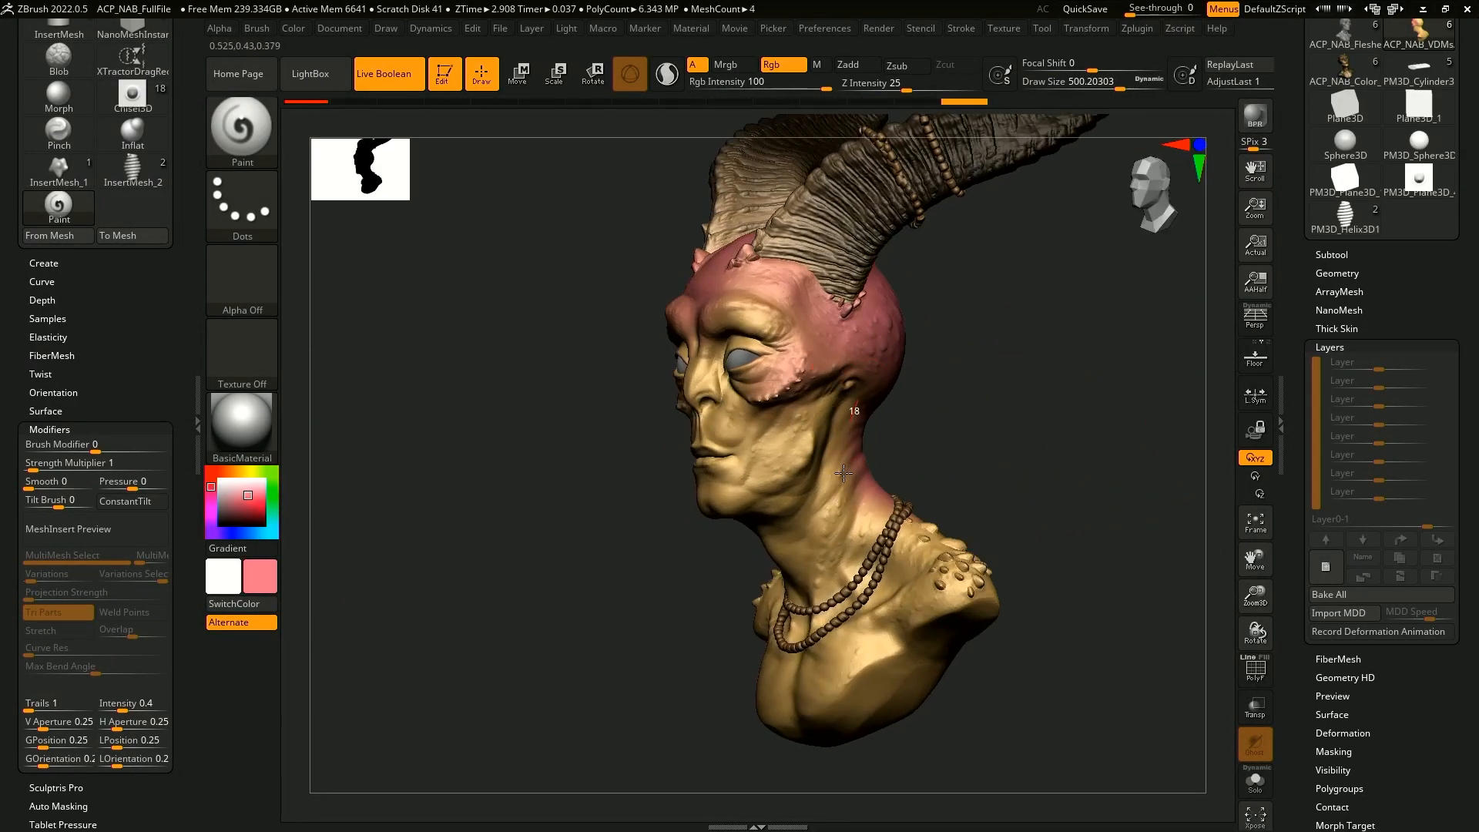
- Paint the sides of the neck and the spiky shoulders pink, undoing one stroke along the way
mouse_move(924, 509)
left_mouse_down()
mouse_move(999, 498)
mouse_move(855, 477)
mouse_move(947, 644)
mouse_move(959, 589)
left_mouse_up()
key("ctrl+z")
left_click_drag(978, 520, 1148, 533)
left_click_drag(905, 529, 986, 537, "alt")
key("space")
mouse_move(916, 395)
left_mouse_down()
mouse_move(902, 395)
mouse_move(973, 460)
left_mouse_up()
- Shrink the brush and paint pink along the brow center, nose and lips of the face
left_click_drag(1078, 308, 918, 481, "alt")
key("space")
left_click_drag(945, 357, 928, 356)
left_click_drag(896, 268, 896, 290)
left_click_drag(871, 230, 888, 242)
key("space")
mouse_move(935, 488)
left_mouse_down()
mouse_move(919, 489)
mouse_move(906, 406)
left_mouse_up()
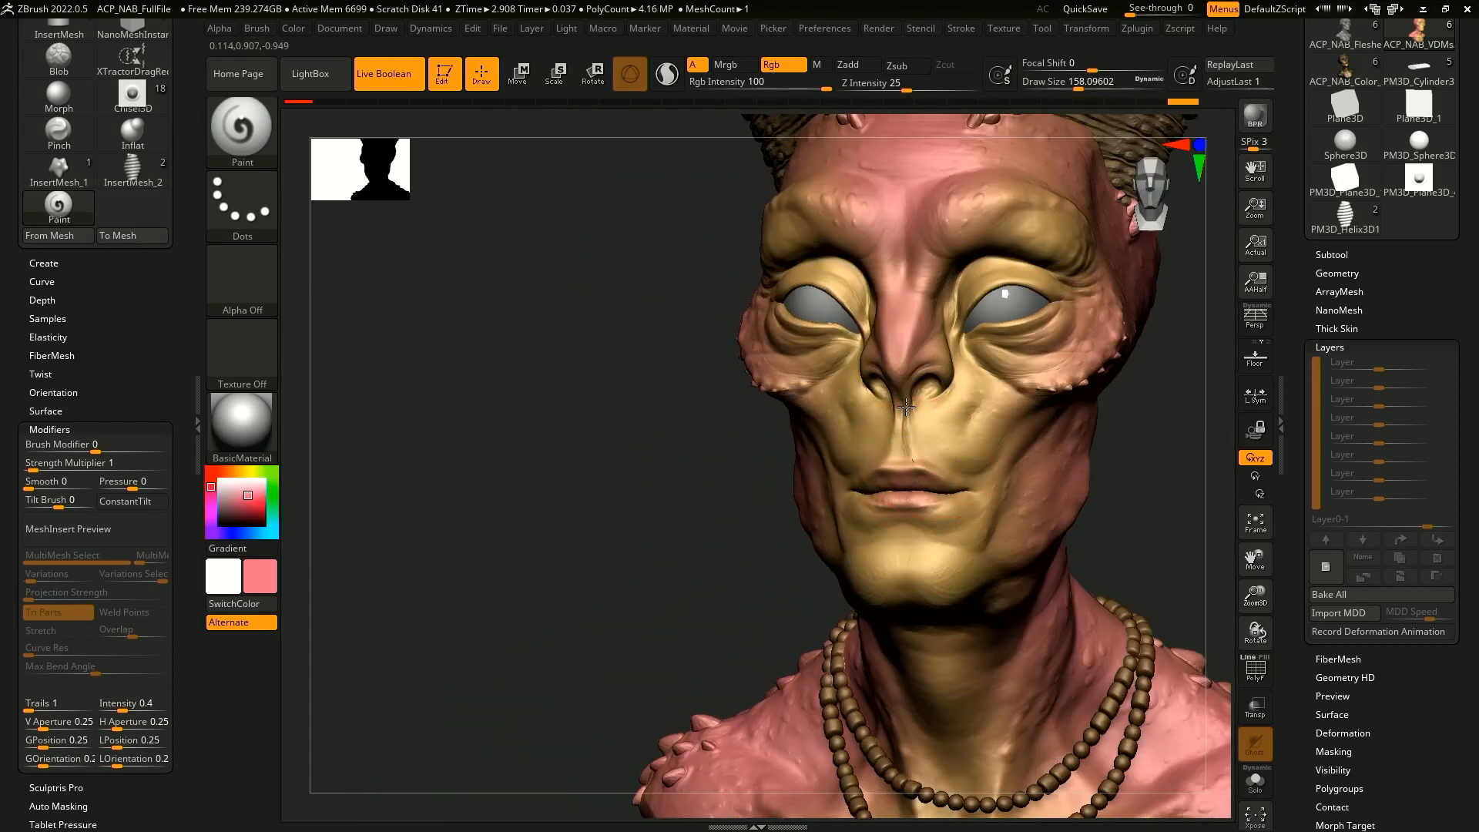
- Paint pink around the lips and lower face, and enlarge the draw size to about 268
left_click_drag(921, 471, 940, 476)
mouse_move(1129, 515)
left_mouse_down("alt")
mouse_move(1102, 547)
mouse_move(1014, 485)
mouse_move(951, 489)
left_mouse_up("alt")
left_click_drag(941, 491, 925, 481)
mouse_move(1013, 506)
left_mouse_down()
mouse_move(1001, 485)
mouse_move(917, 572)
left_mouse_up()
left_click_drag(1091, 543, 1089, 455, "alt")
key("space")
mouse_move(989, 539)
left_mouse_down()
mouse_move(1009, 539)
mouse_move(1050, 461)
left_mouse_up()
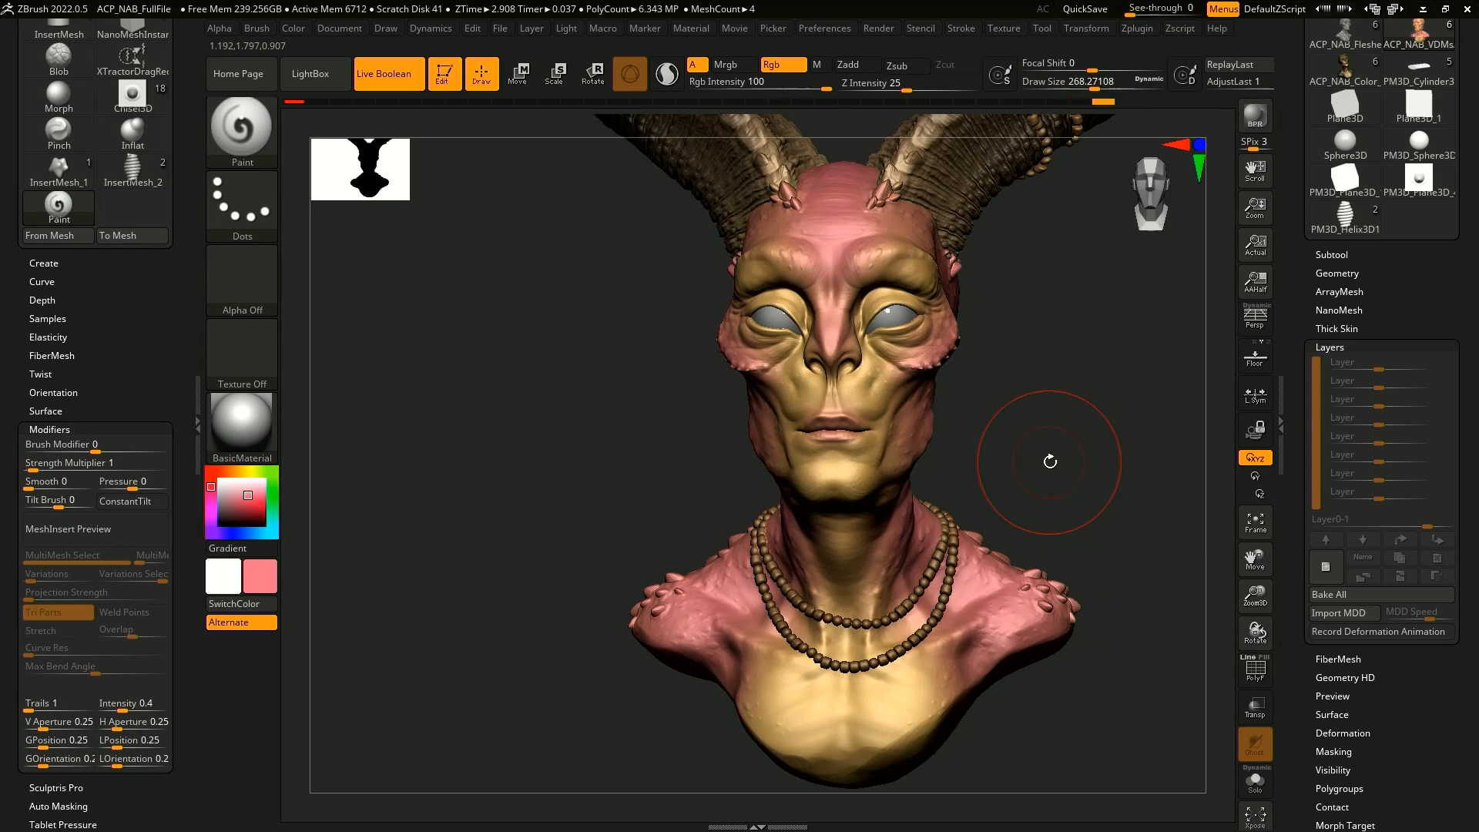
- Give the Paint brush Alpha 07 and choose a darker red color
left_click(267, 264)
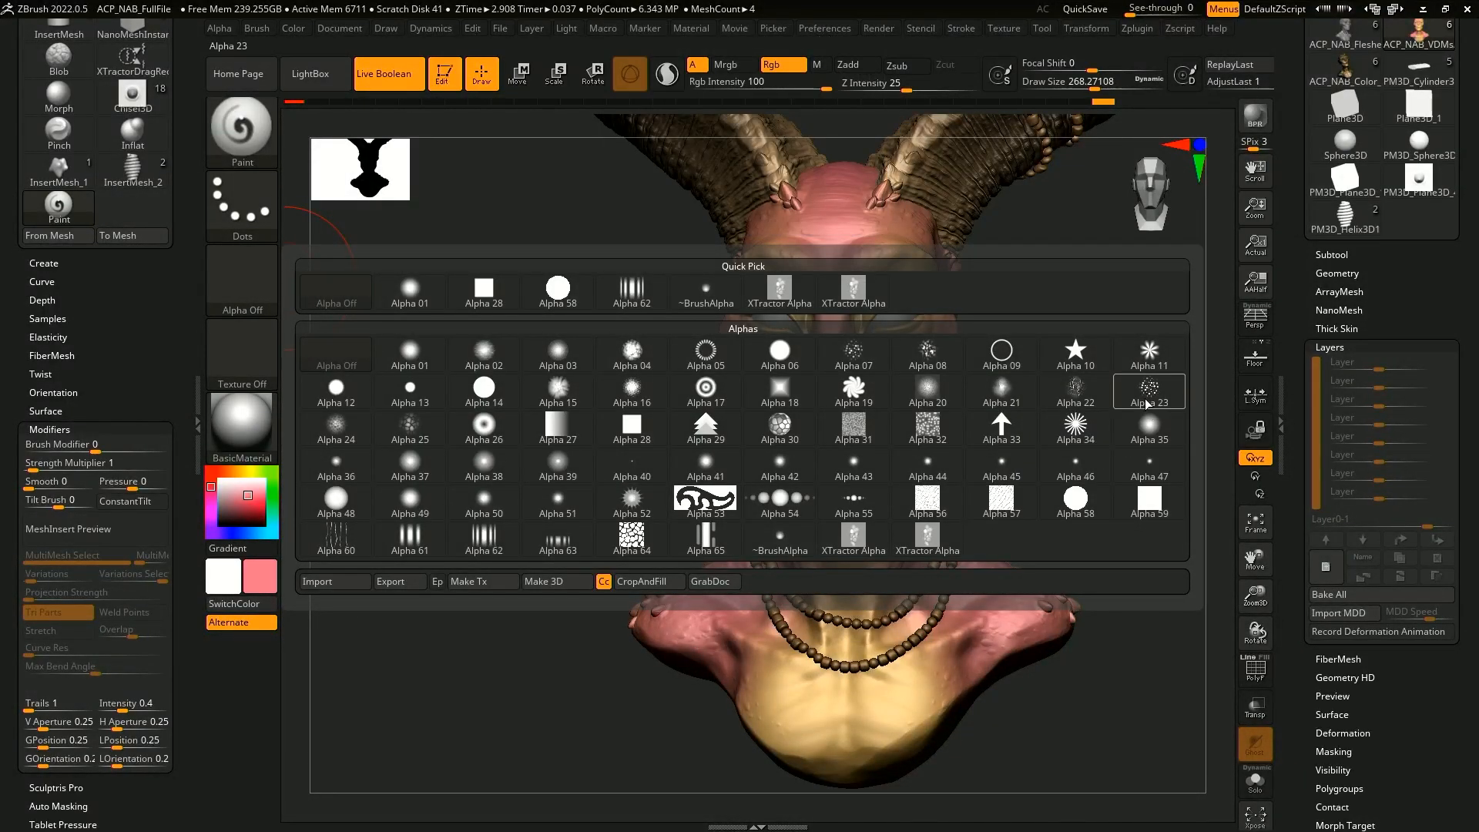
left_click(879, 359)
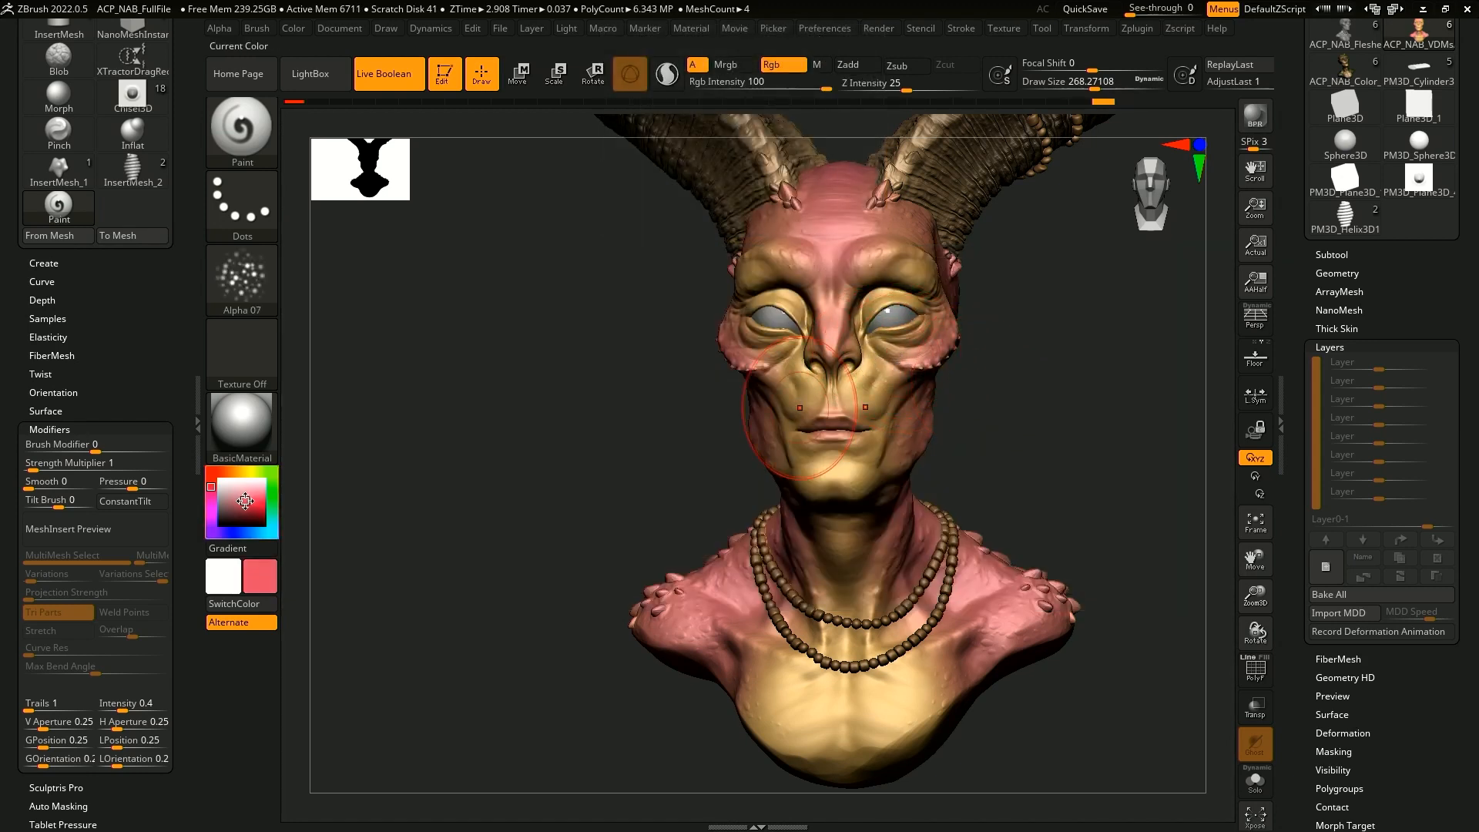
left_click_drag(1060, 502, 924, 550)
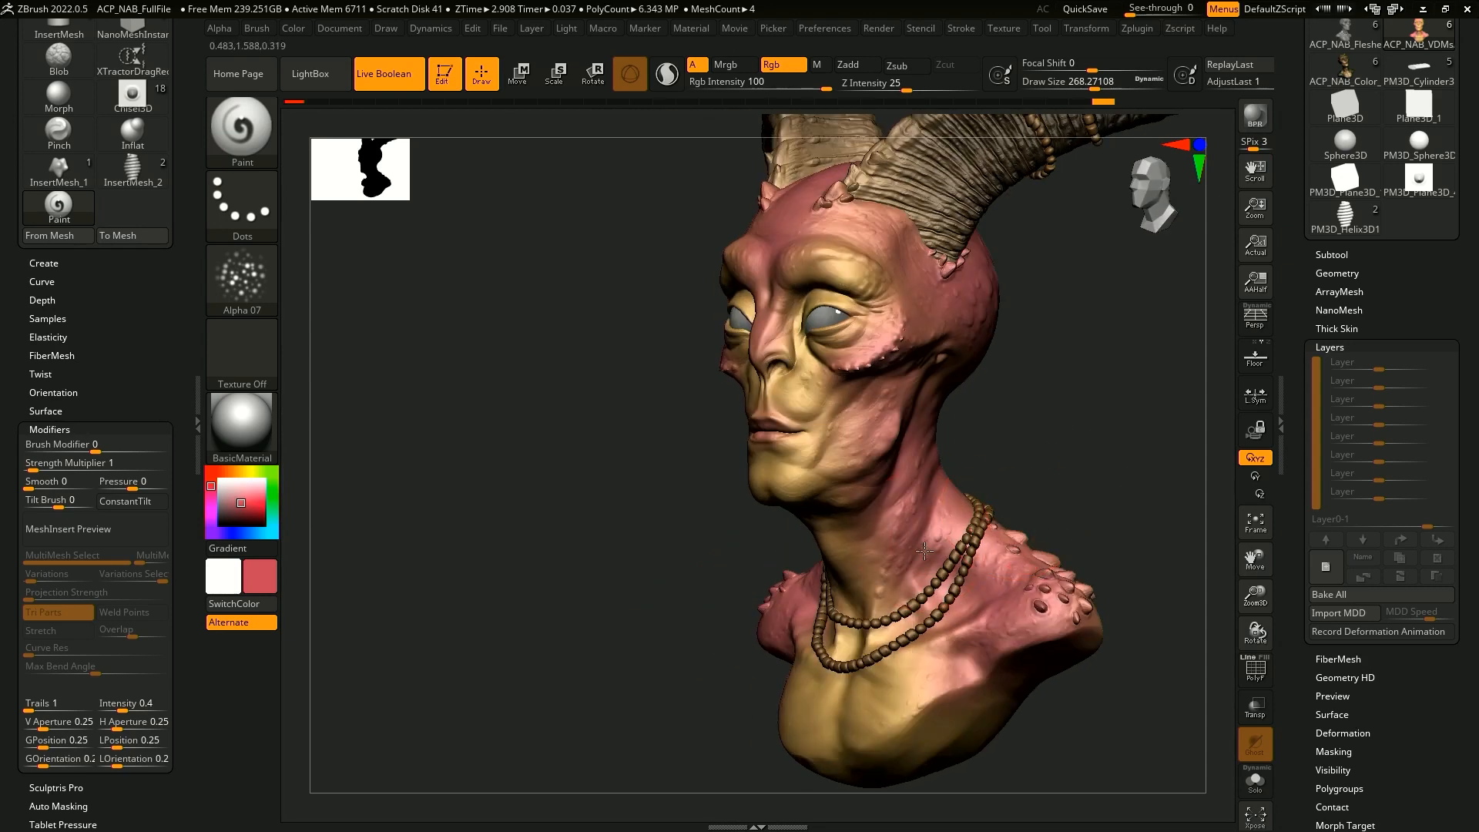
- Reduce the draw size to about 136 and speckle darker red over the side of the neck and the jaw
left_click_drag(1028, 456, 1036, 531, "alt")
key("space")
left_click_drag(1065, 402, 1042, 402)
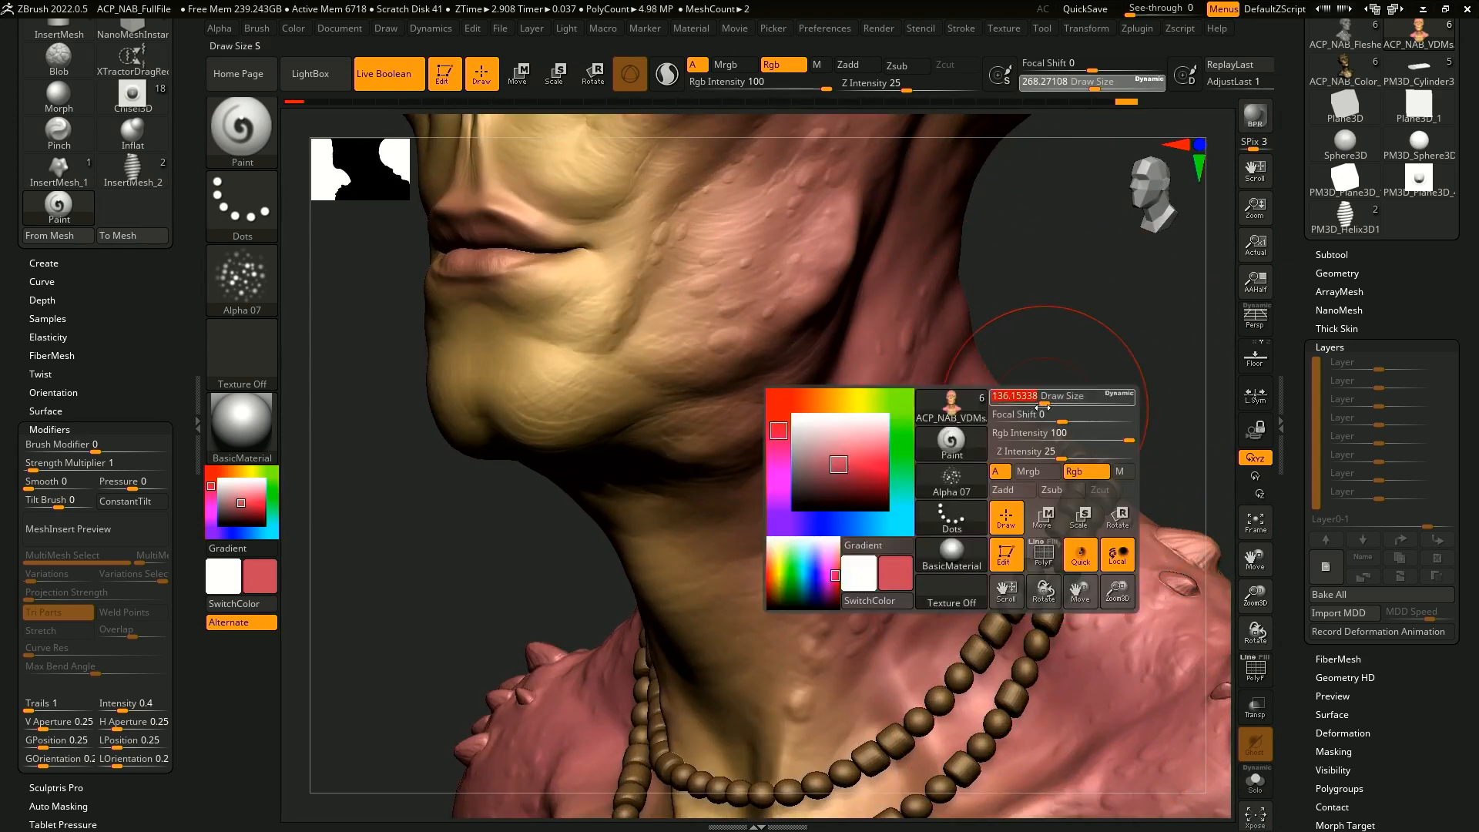
right_click_drag(945, 364, 855, 465)
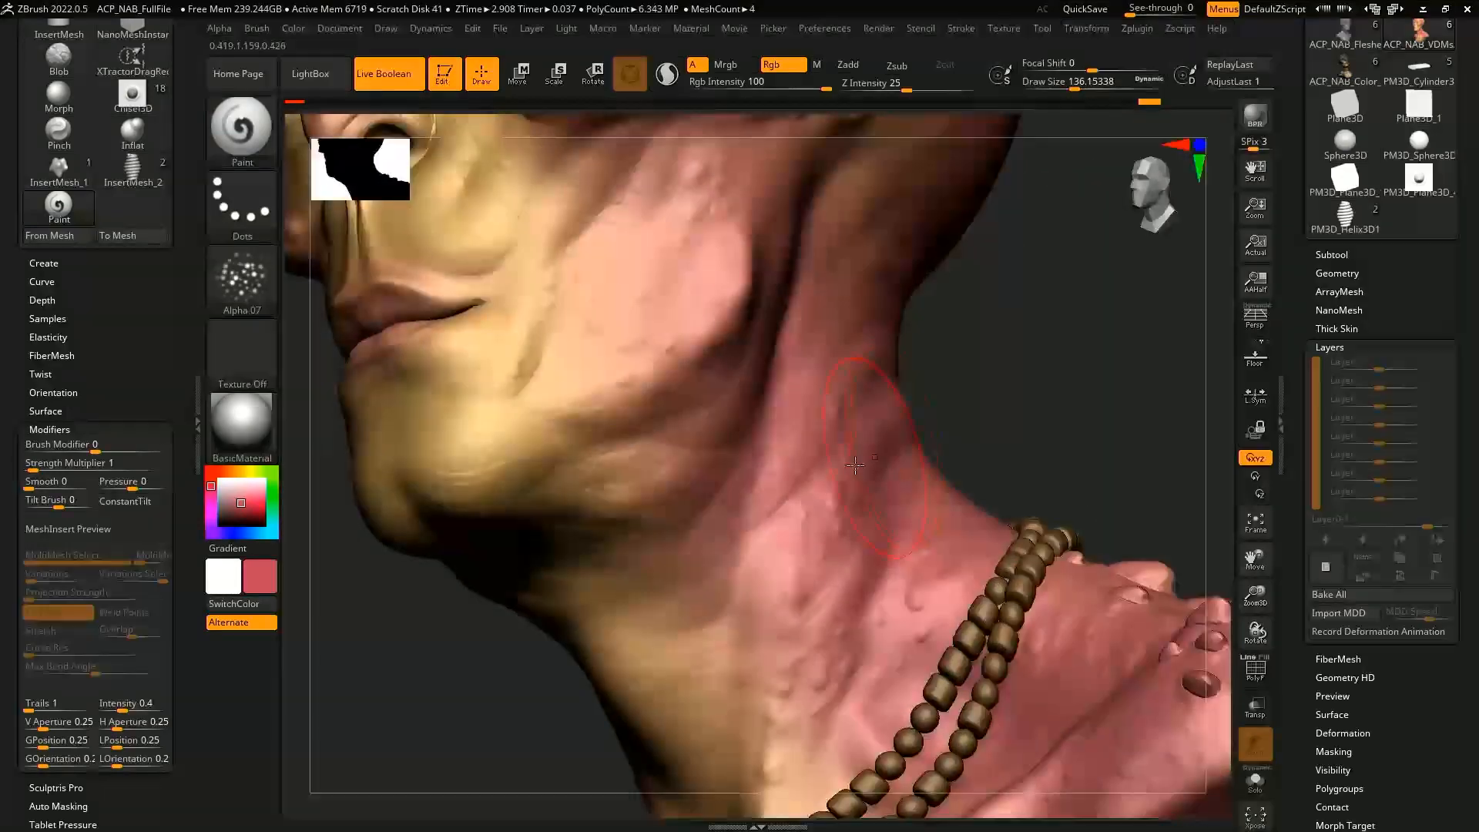
mouse_move(865, 579)
left_mouse_down()
mouse_move(890, 664)
mouse_move(777, 337)
mouse_move(680, 307)
mouse_move(786, 295)
left_mouse_up()
mouse_move(942, 360)
left_mouse_down()
mouse_move(1027, 385)
mouse_move(921, 352)
left_mouse_up()
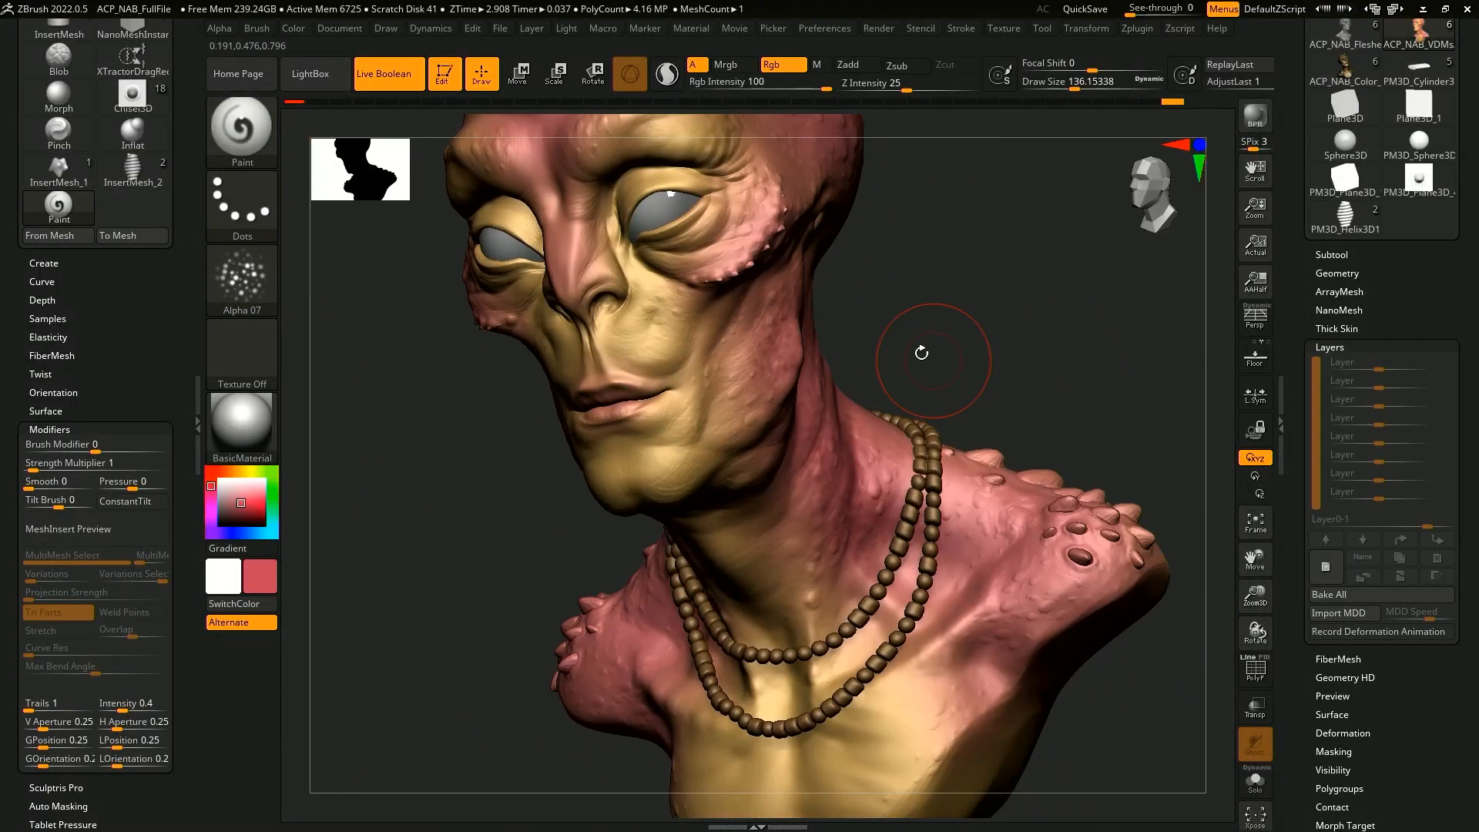
- Speckle darker red over the cheek, the temple and the side of the head
left_click_drag(768, 267, 640, 231)
left_click_drag(907, 280, 890, 431, "alt")
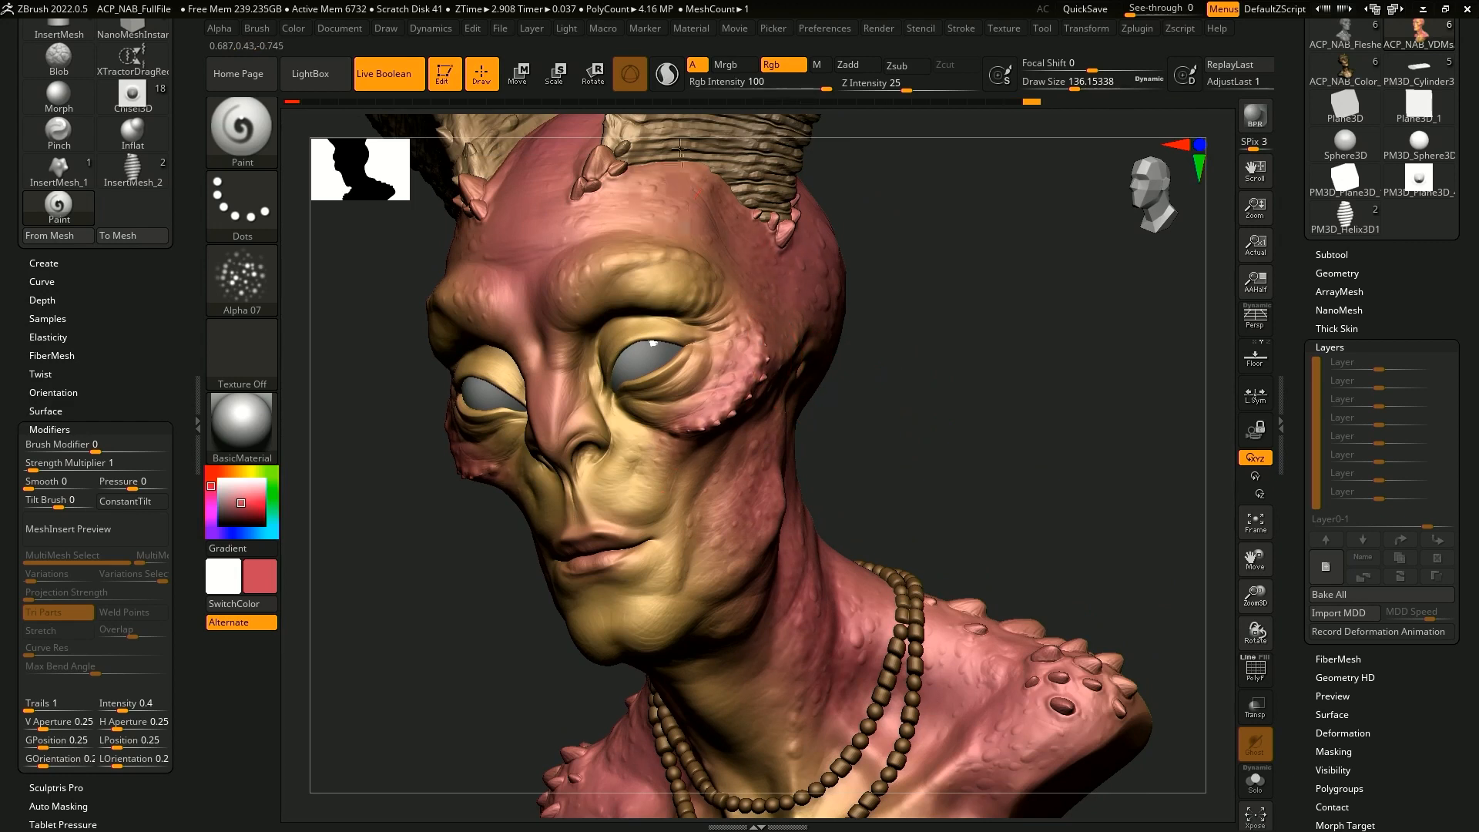
left_click_drag(812, 423, 824, 195)
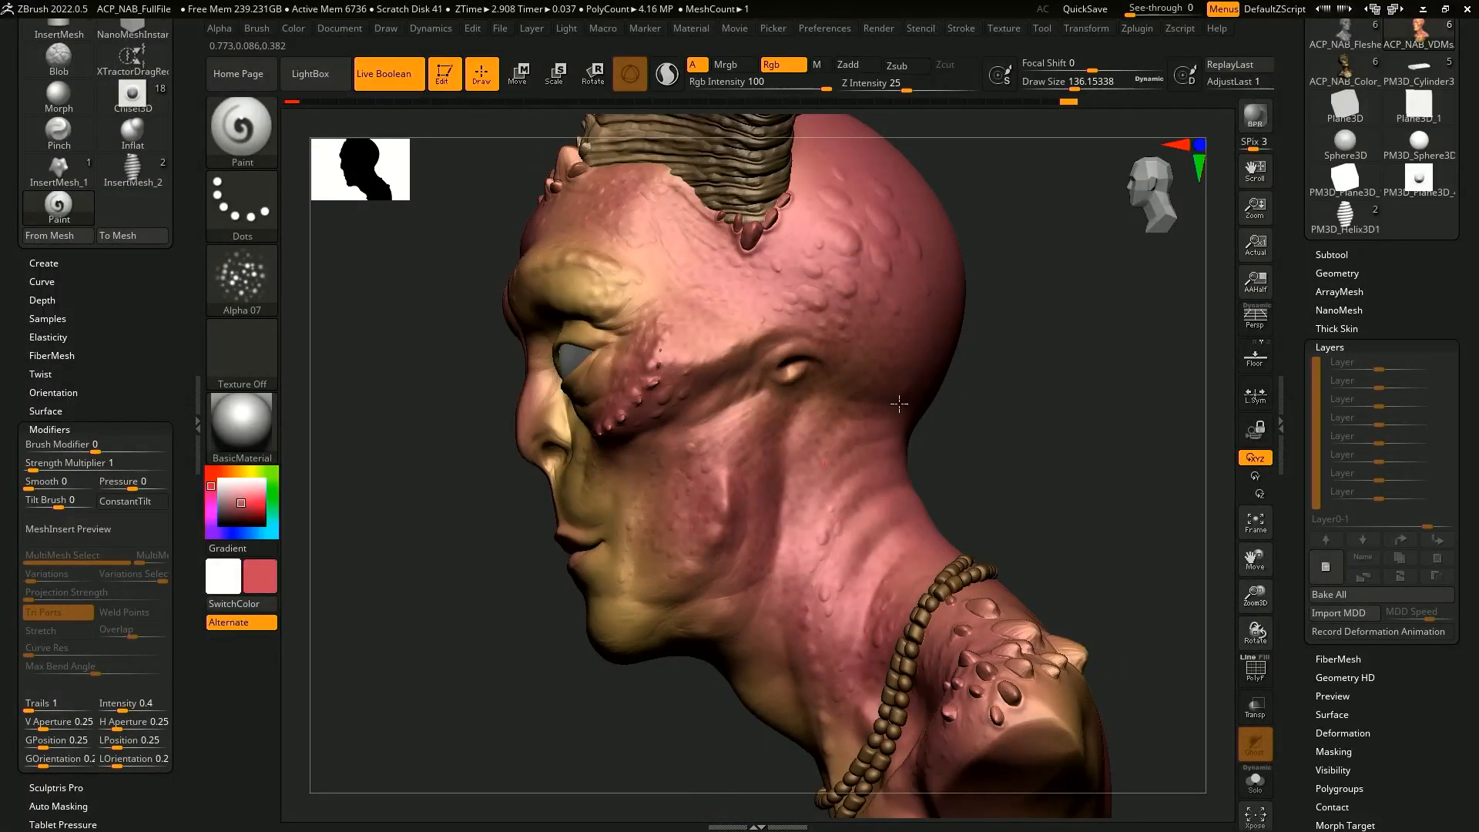
left_click_drag(1030, 489, 949, 530)
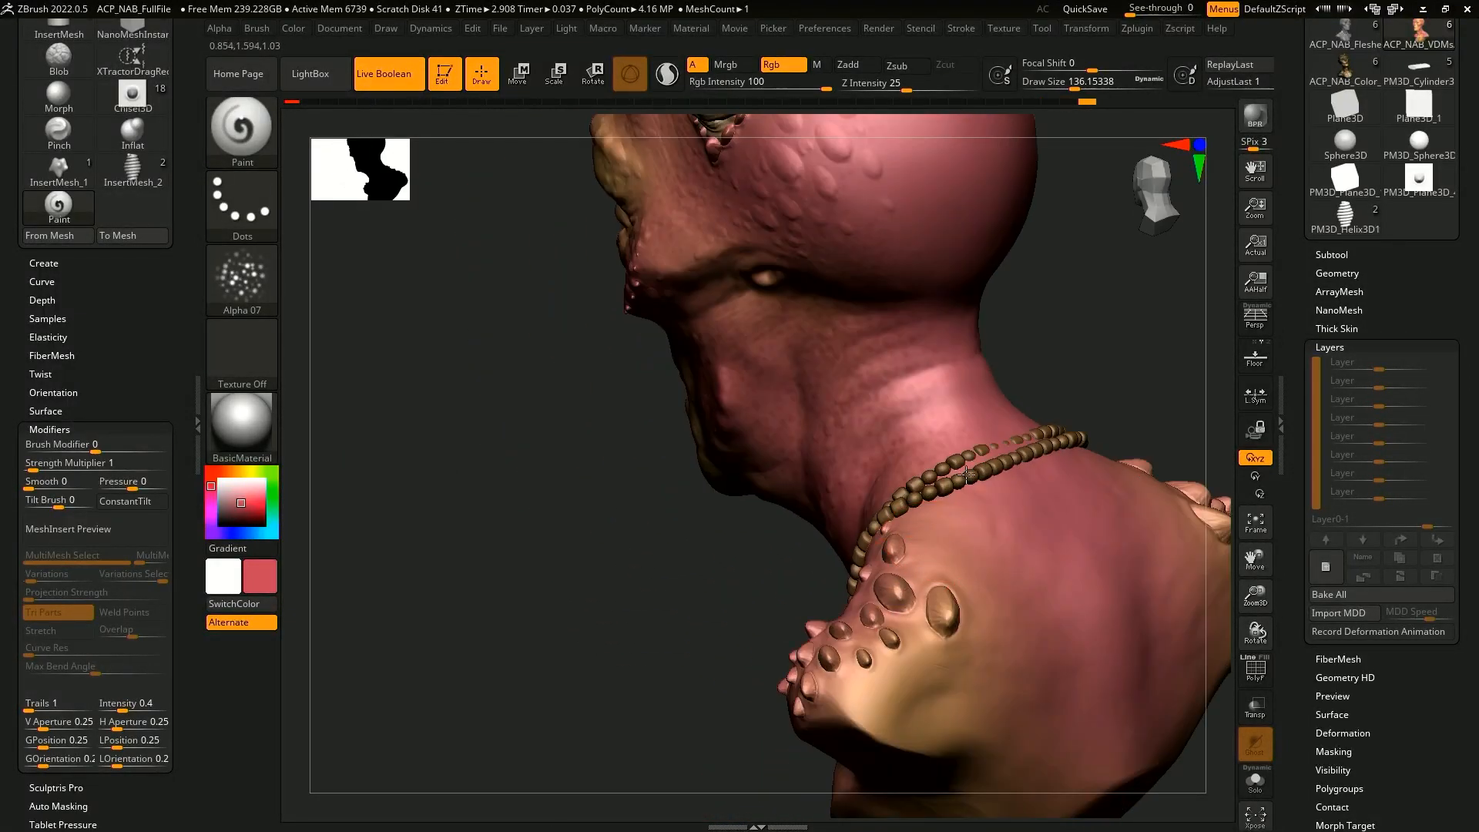
- Enlarge the draw size to about 324 and speckle darker red across the upper back and shoulders
left_click_drag(1066, 296, 993, 339)
key("space")
left_click_drag(1020, 460, 1048, 460)
left_click_drag(709, 559, 642, 573)
mouse_move(843, 624)
left_mouse_down()
mouse_move(924, 539)
mouse_move(1076, 524)
mouse_move(924, 416)
mouse_move(773, 735)
left_mouse_up()
left_click_drag(1080, 640, 1074, 462)
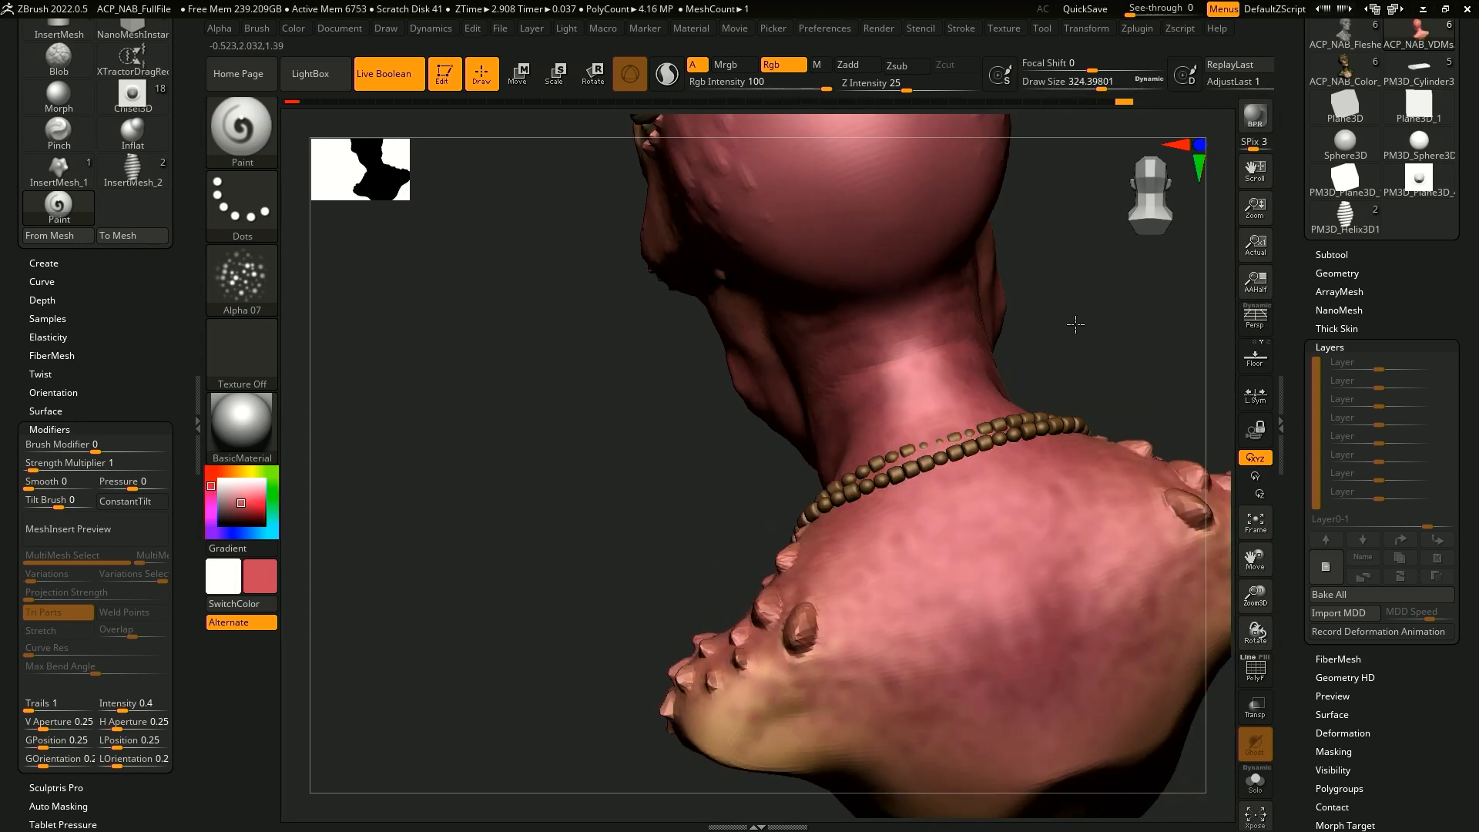
- Speckle darker red over the top of the head between the horns
left_click_drag(1073, 323, 1148, 327)
left_click_drag(1004, 354, 963, 420, "alt")
left_click_drag(963, 420, 922, 395)
mouse_move(915, 210)
left_mouse_down()
mouse_move(968, 538)
mouse_move(954, 432)
mouse_move(991, 452)
mouse_move(773, 423)
left_mouse_up()
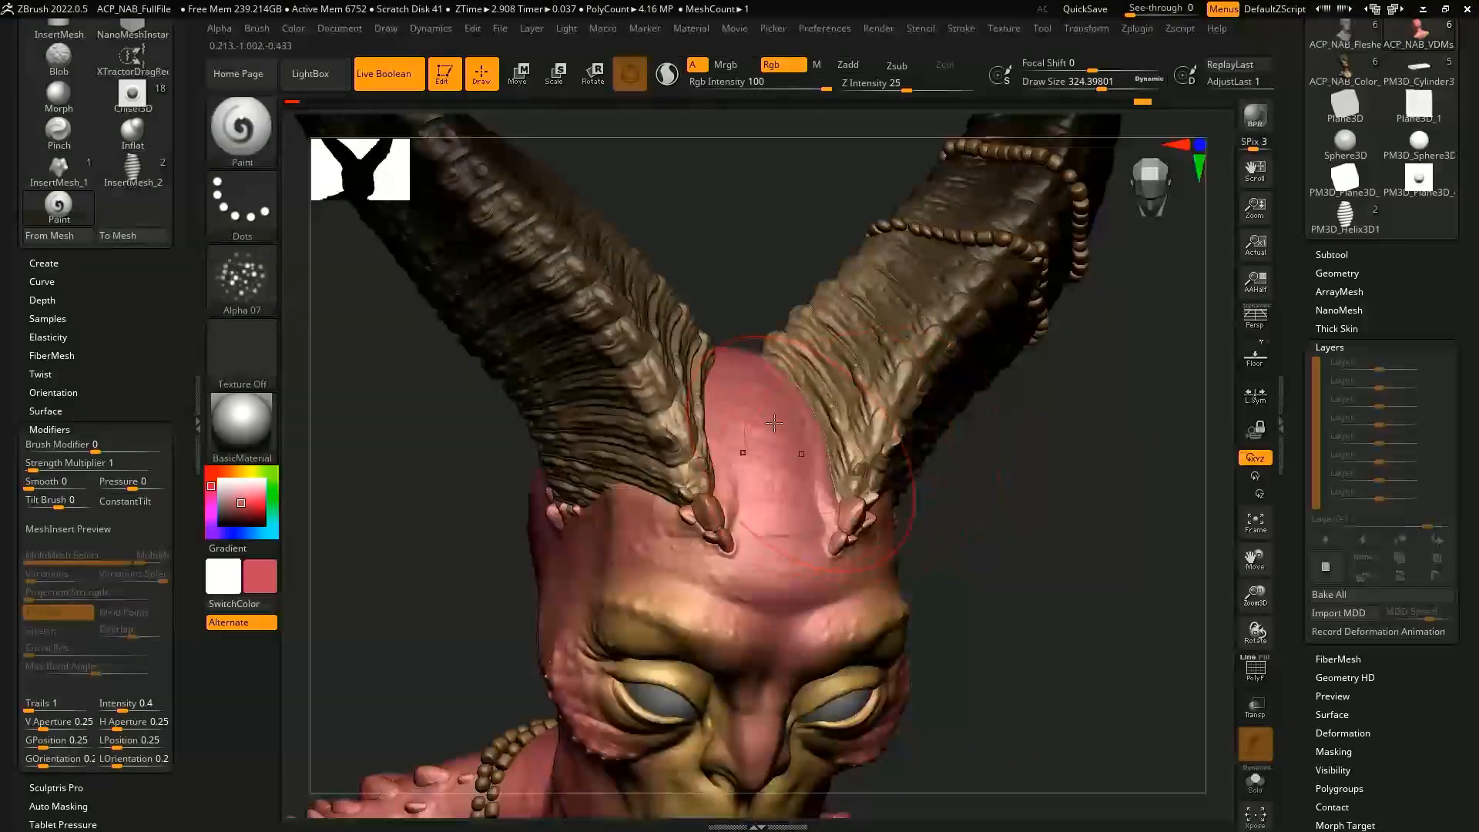
mouse_move(917, 562)
left_mouse_down()
mouse_move(948, 637)
mouse_move(923, 425)
mouse_move(1110, 462)
mouse_move(1063, 505)
mouse_move(1072, 513)
mouse_move(987, 488)
mouse_move(1033, 526)
mouse_move(1033, 485)
mouse_move(929, 631)
mouse_move(937, 603)
left_mouse_up()
- Reduce the draw size to about 128 and speckle darker red on the forehead and temples
left_click_drag(1040, 432, 1045, 478, "alt")
key("space")
left_click_drag(1020, 387, 1002, 389)
left_click_drag(1093, 550, 1079, 462, "alt")
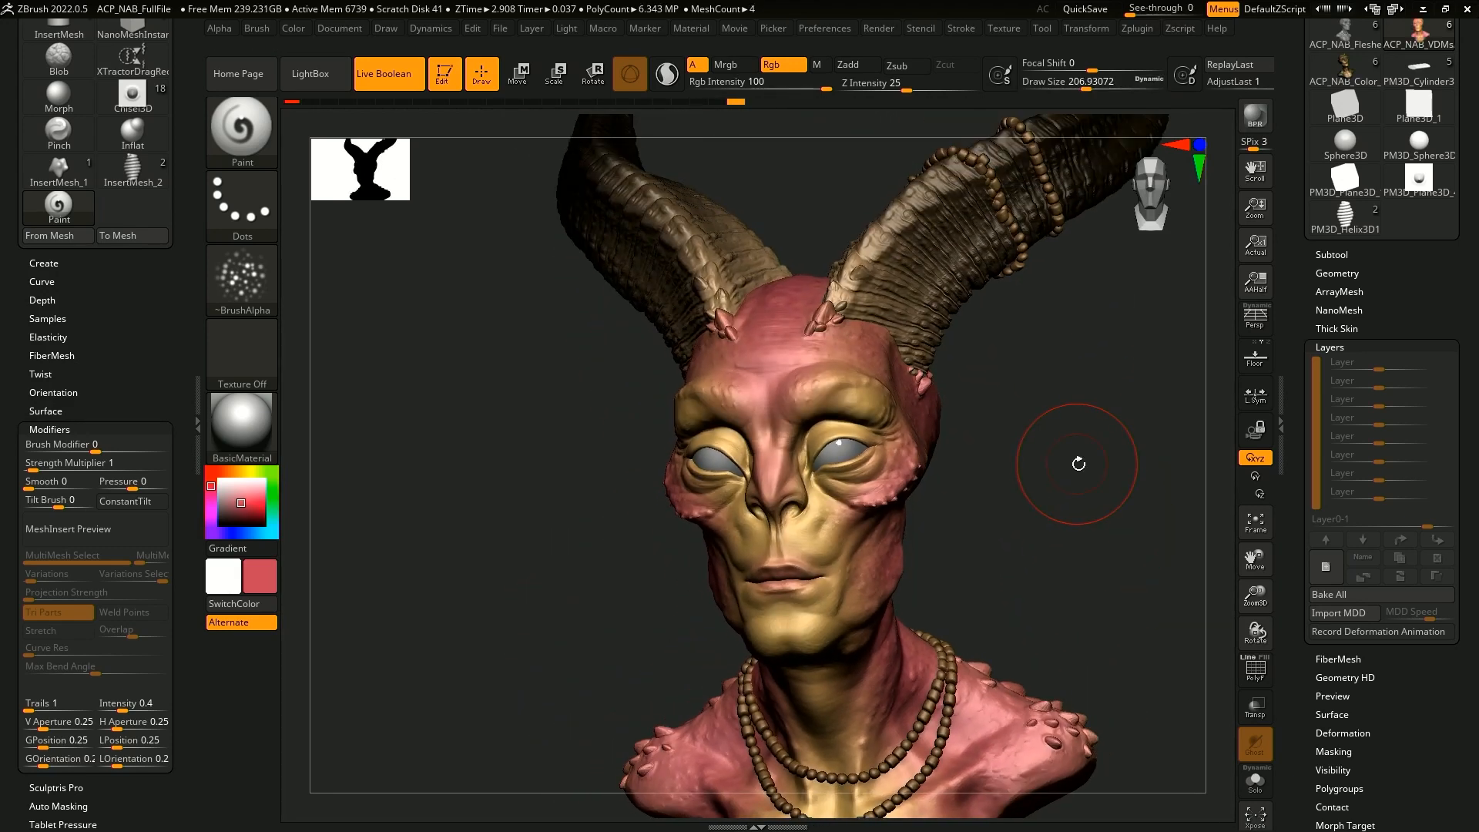
left_click_drag(1042, 542, 1039, 494, "alt")
key("space")
mouse_move(888, 351)
left_mouse_down()
mouse_move(875, 349)
mouse_move(895, 332)
left_mouse_up()
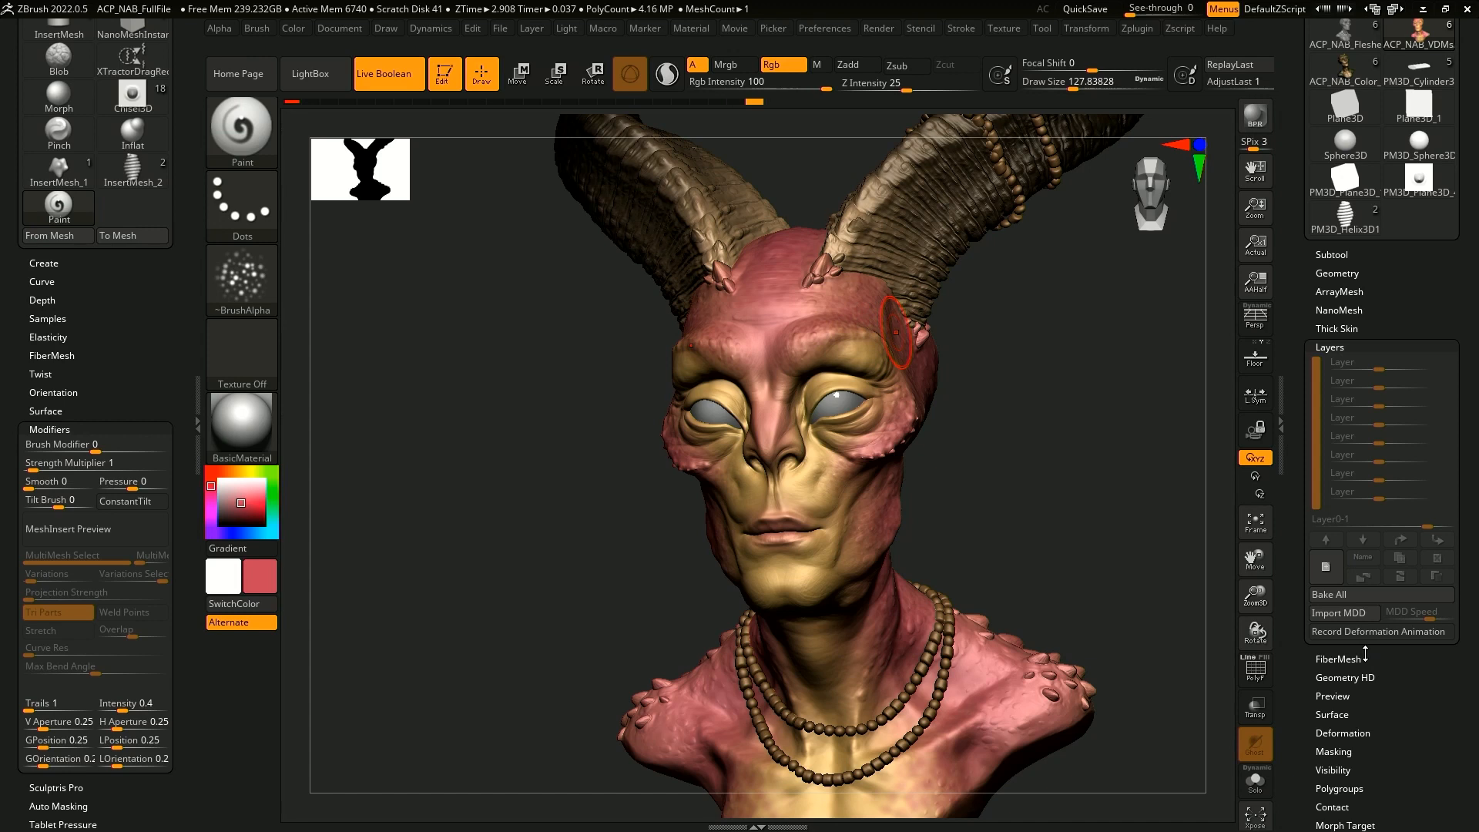
- Add more darker red speckles to the bust and mask its surface detail with Mask PeaksAndValleys
left_click(1343, 347)
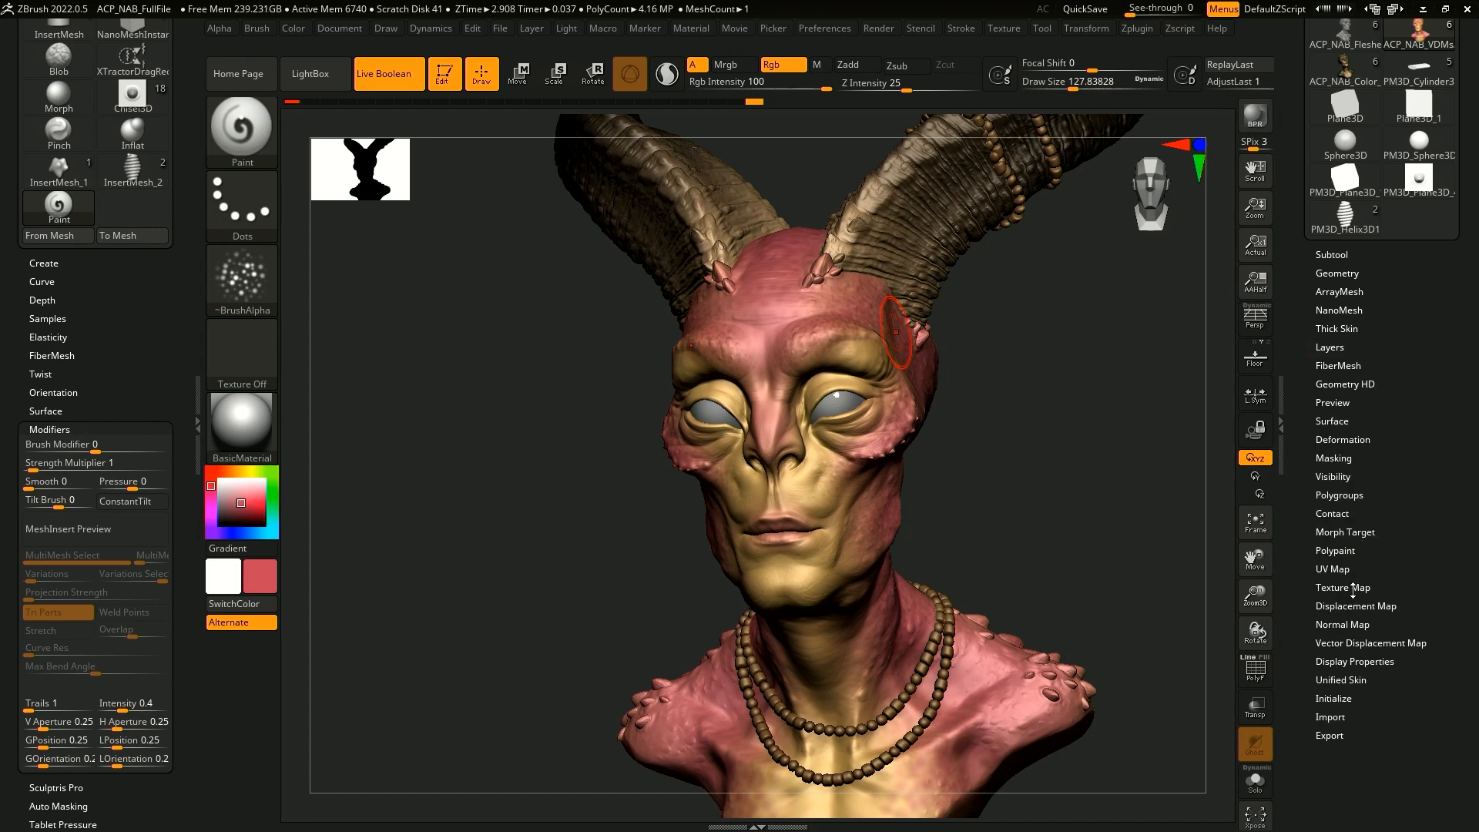
left_click(1353, 458)
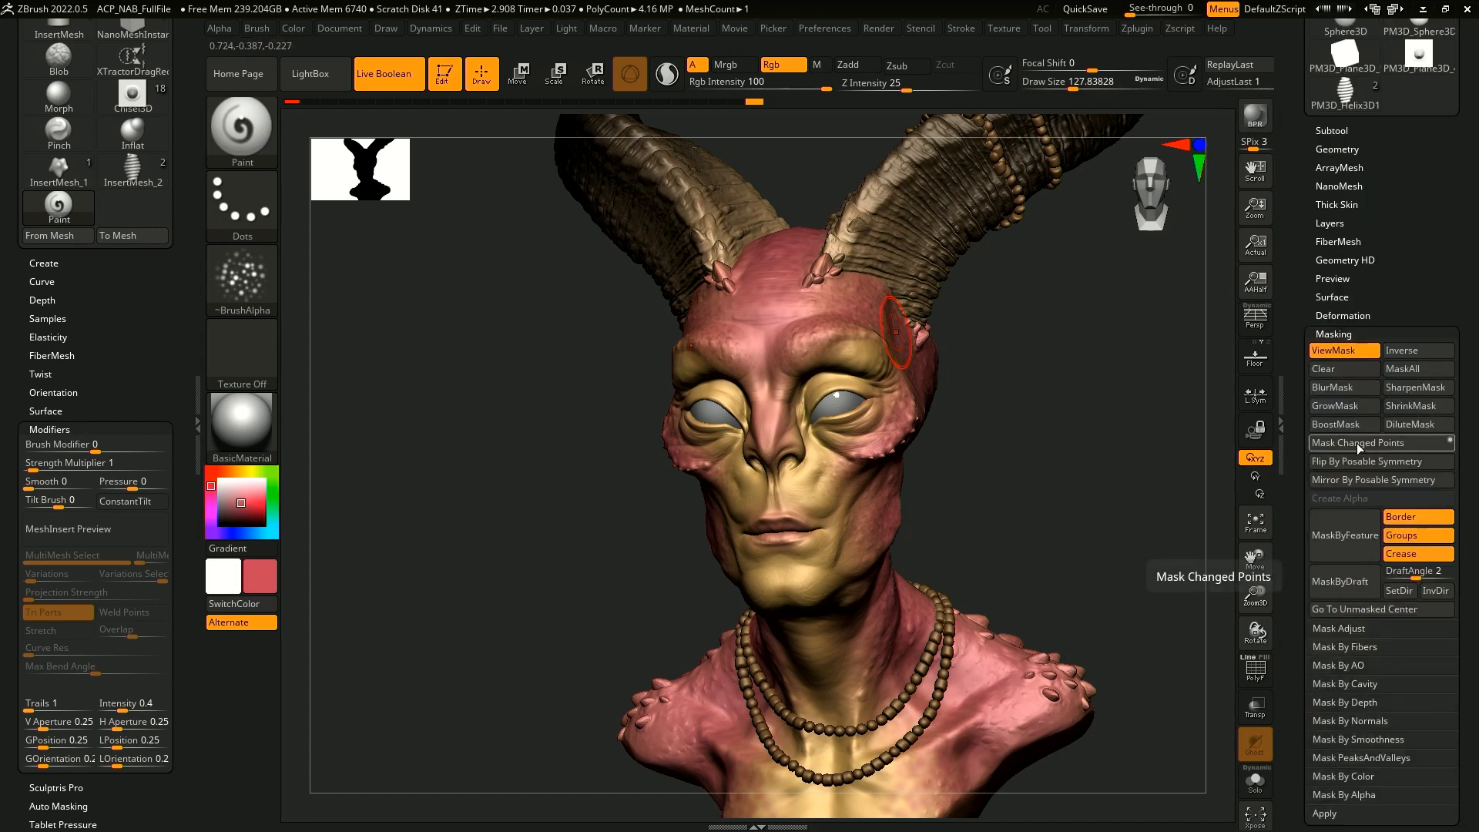
left_click_drag(1097, 608, 1039, 531, "alt")
left_click_drag(940, 439, 832, 435)
left_click_drag(901, 306, 919, 323)
left_click_drag(1141, 538, 1102, 516)
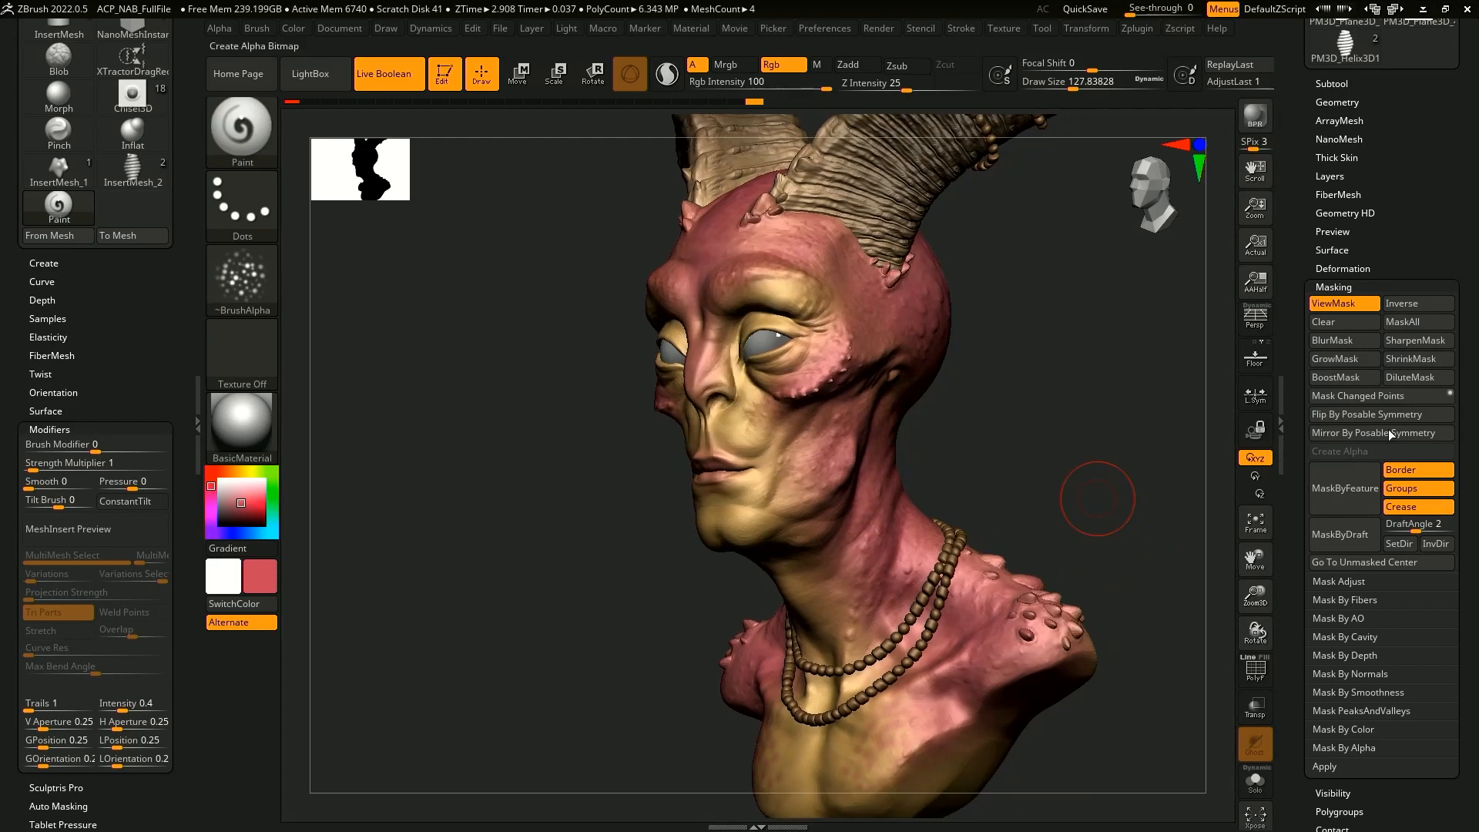
left_click(1380, 712)
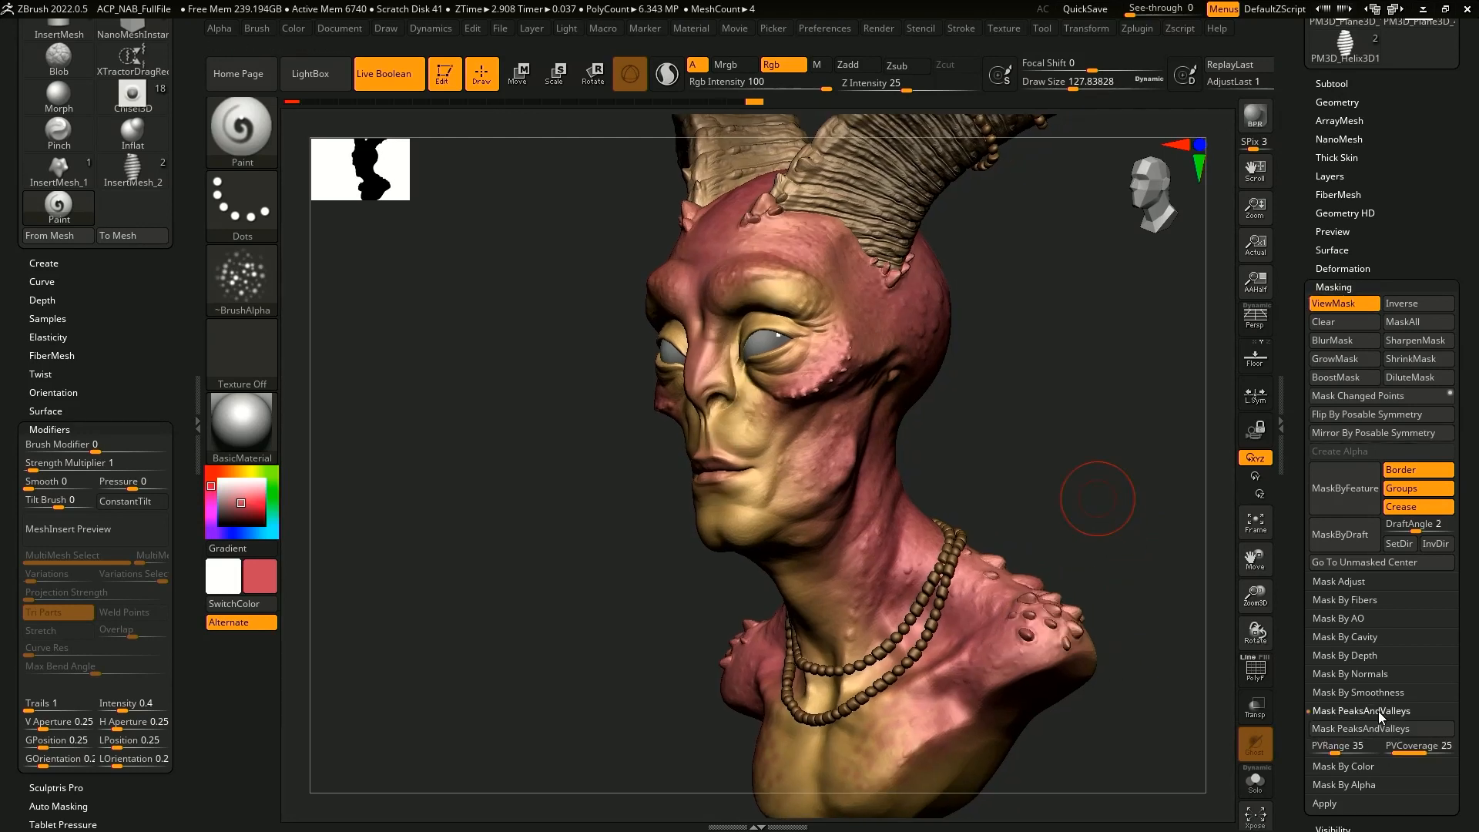
left_click_drag(1313, 807, 1316, 558)
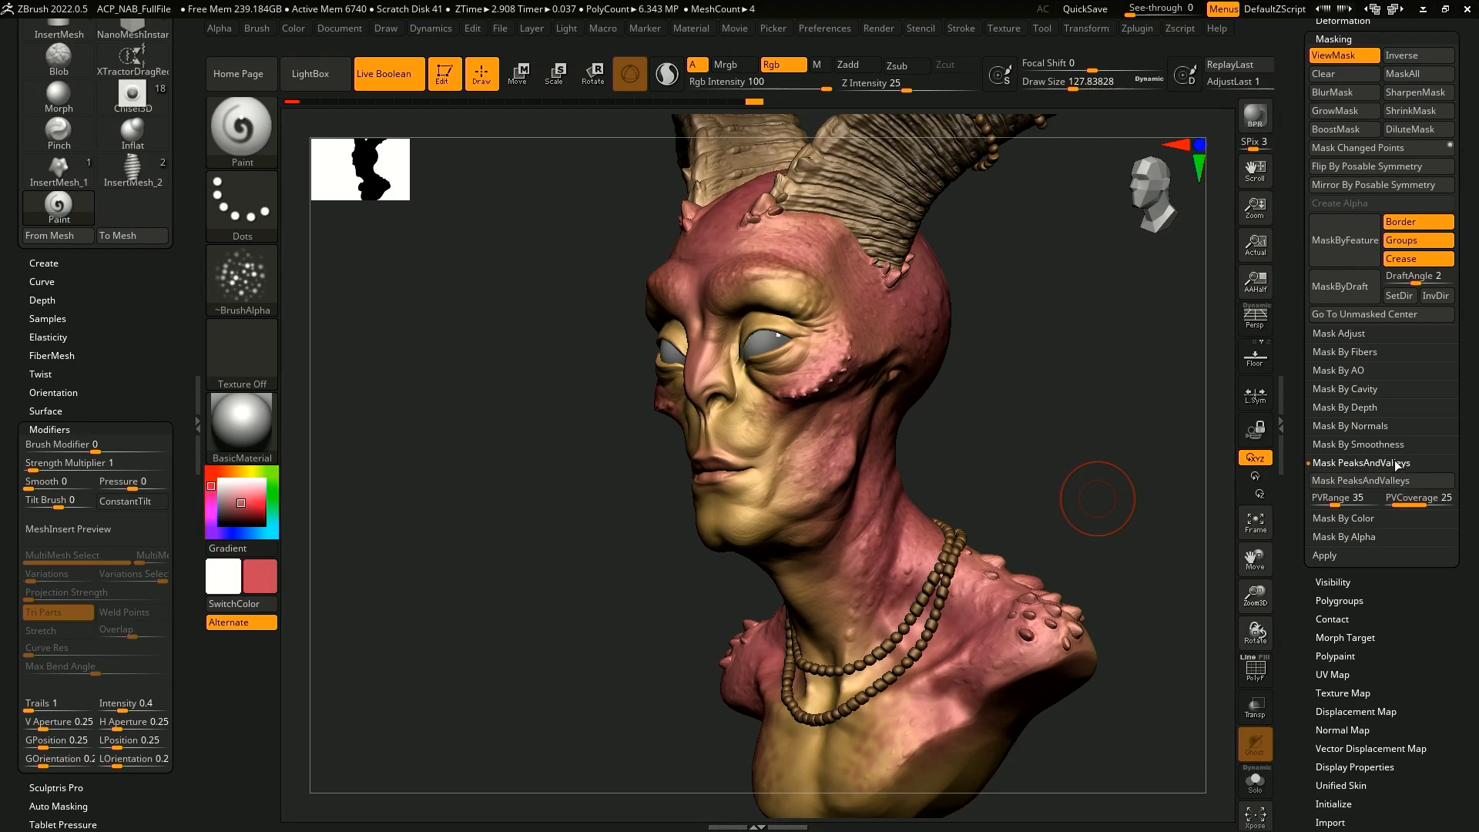
left_click(1393, 481)
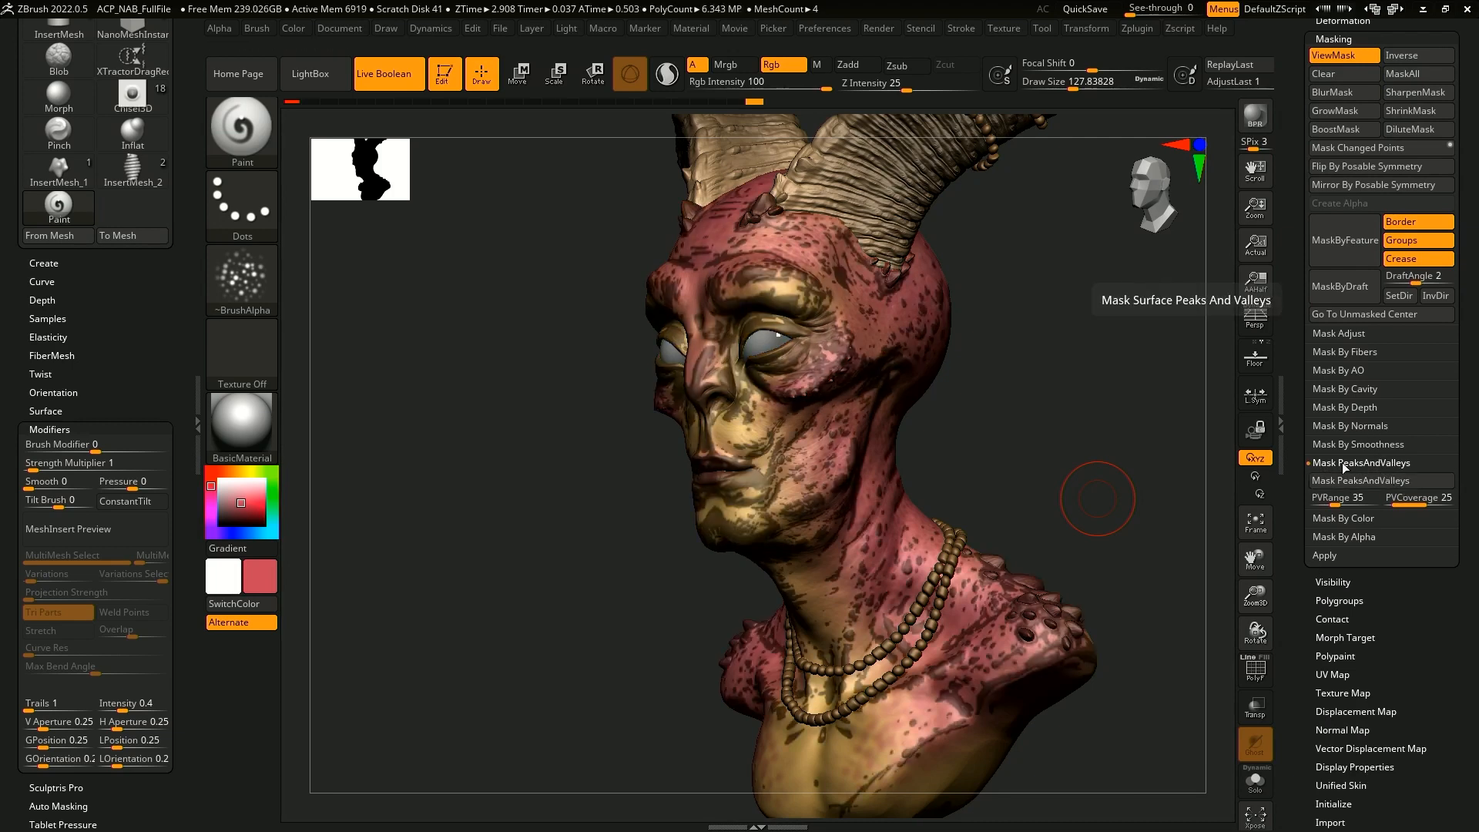
left_click_drag(1072, 567, 1032, 600)
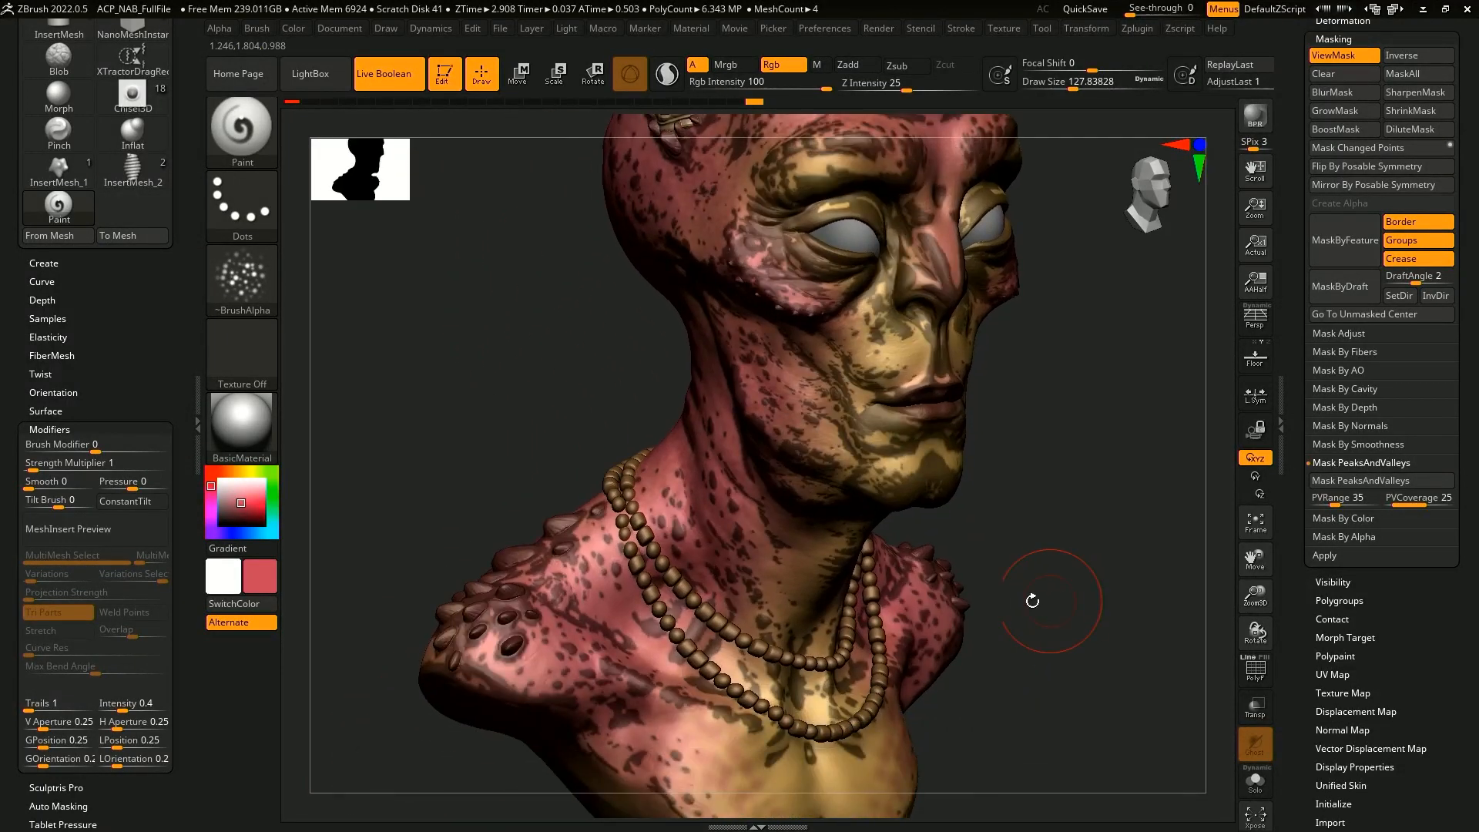
- Raise PVRange to 63, reapply the peaks-and-valleys mask to the bust and invert it
left_click_drag(1339, 500, 1353, 499)
left_click(1355, 486)
left_click(1354, 480)
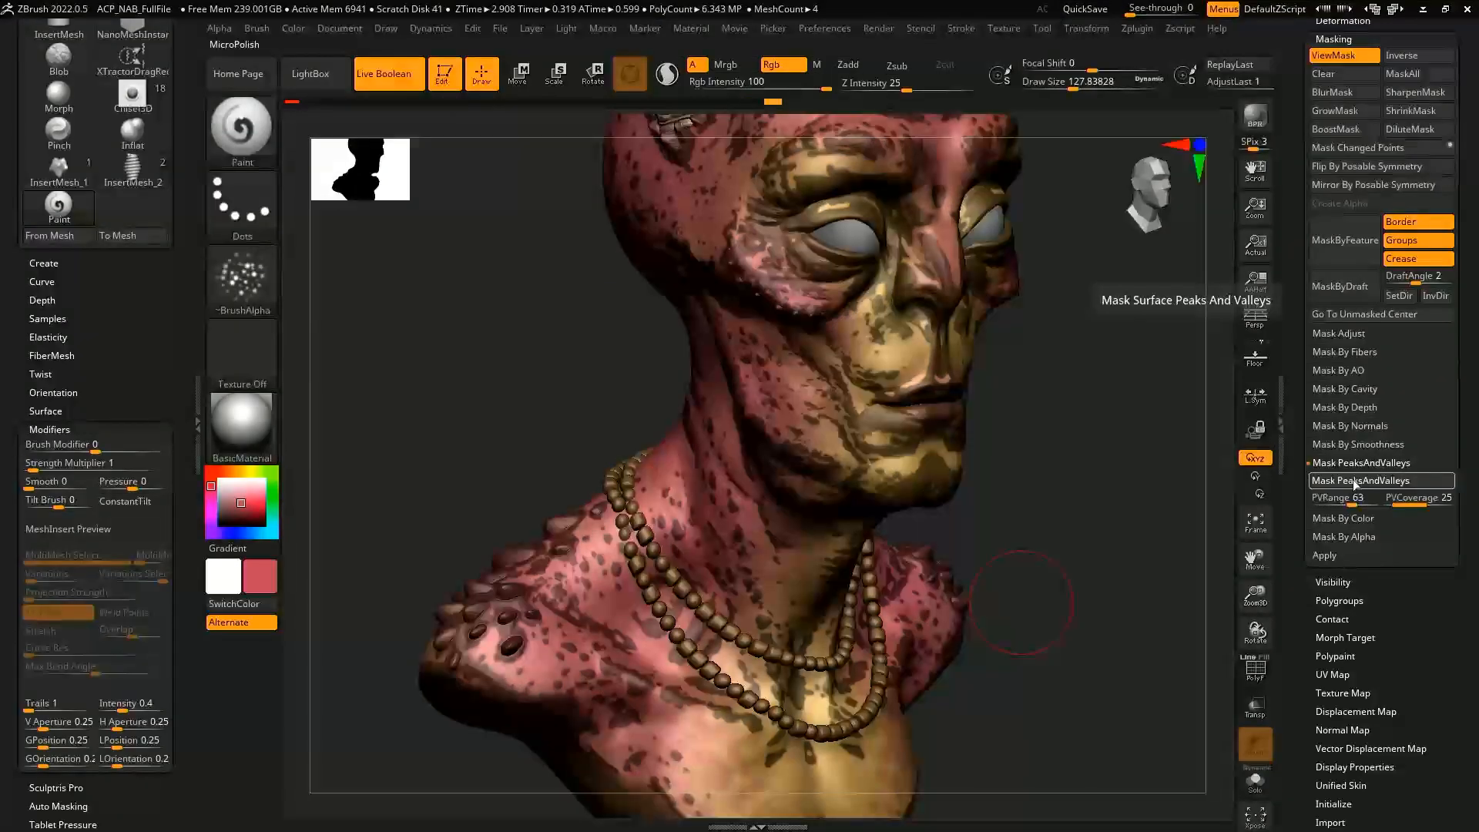
left_click_drag(1073, 556, 1033, 447)
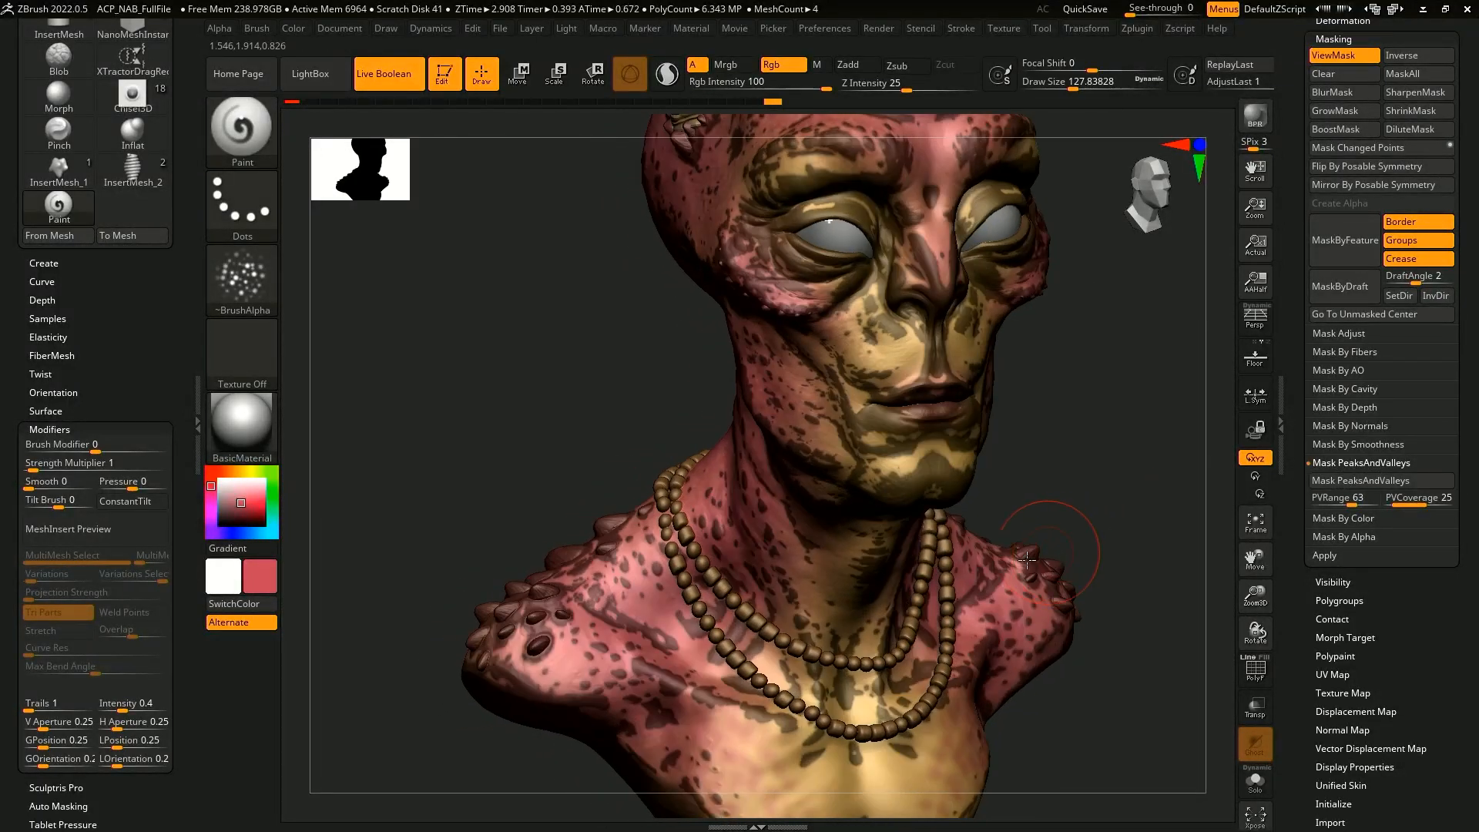
left_click_drag(1073, 539, 1132, 564, "alt")
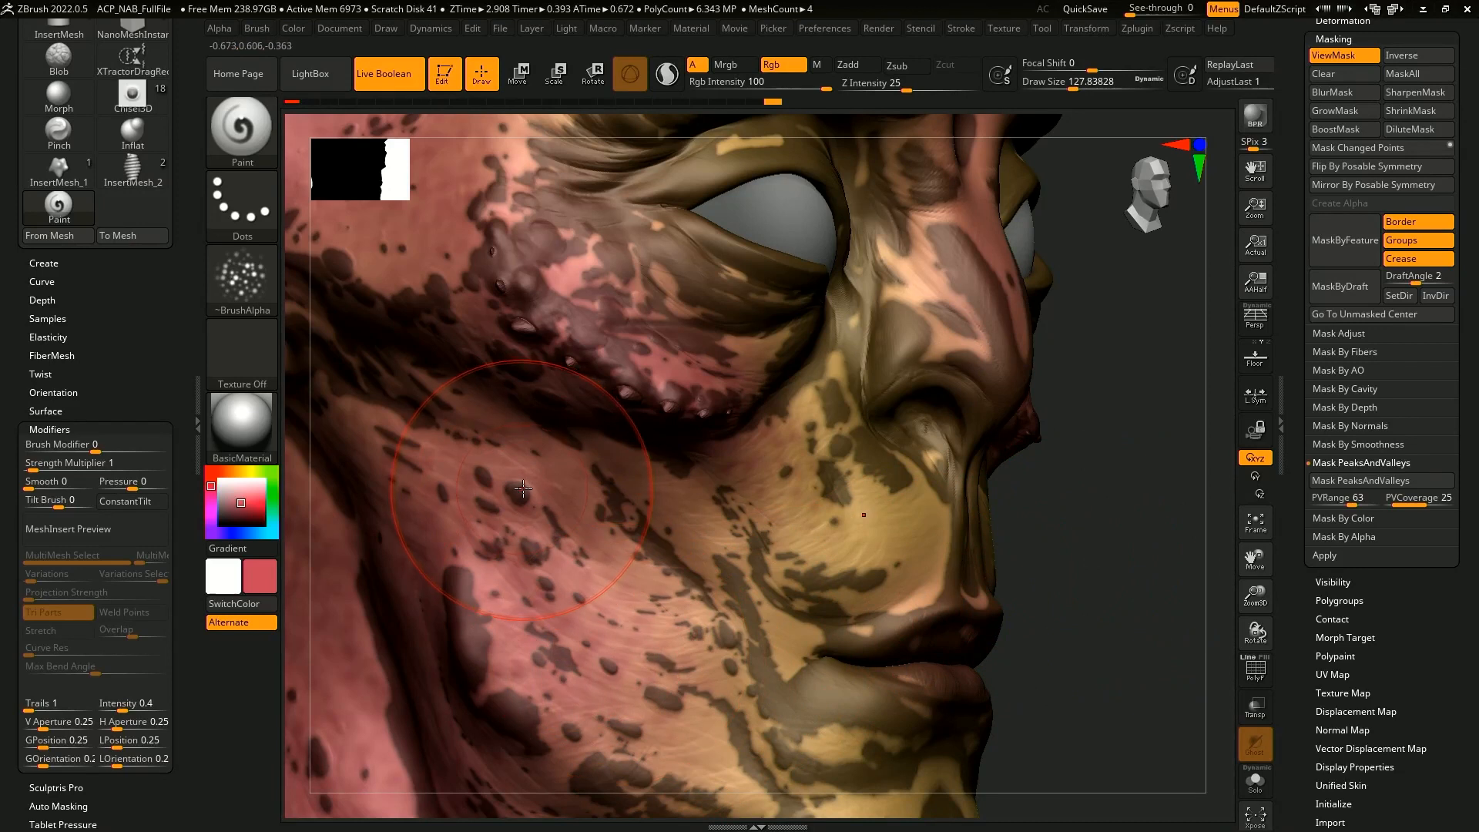
left_click_drag(1072, 655, 1027, 538, "alt")
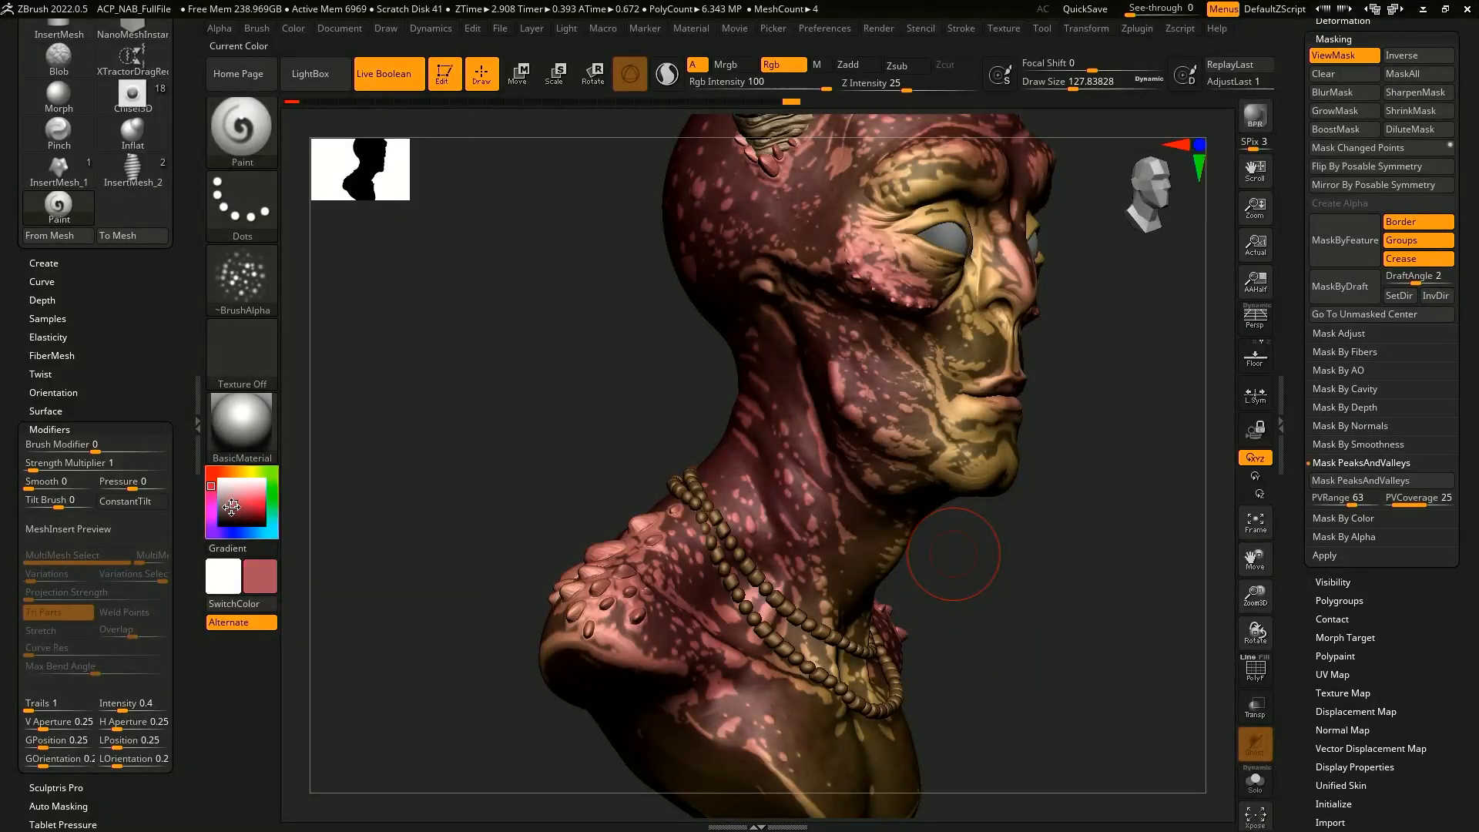
- Choose a muted dark red, turn the alpha off and try painting the bust's unmasked areas at a draw size of about 468
left_click(231, 507)
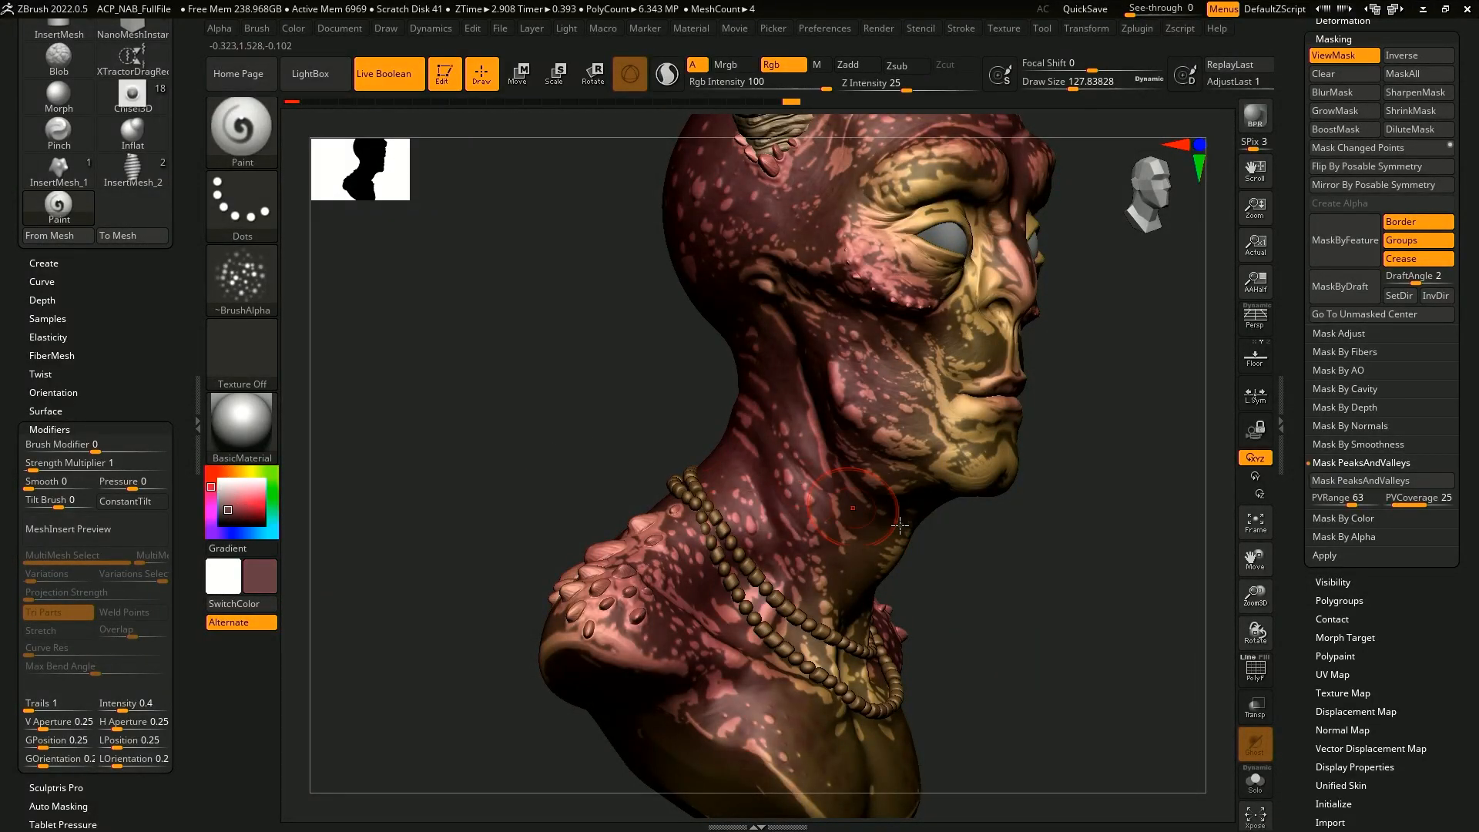
left_click(242, 278)
left_click(344, 295)
key("space")
left_click_drag(839, 392, 863, 392)
mouse_move(743, 465)
left_mouse_down()
mouse_move(616, 593)
mouse_move(787, 762)
left_mouse_up()
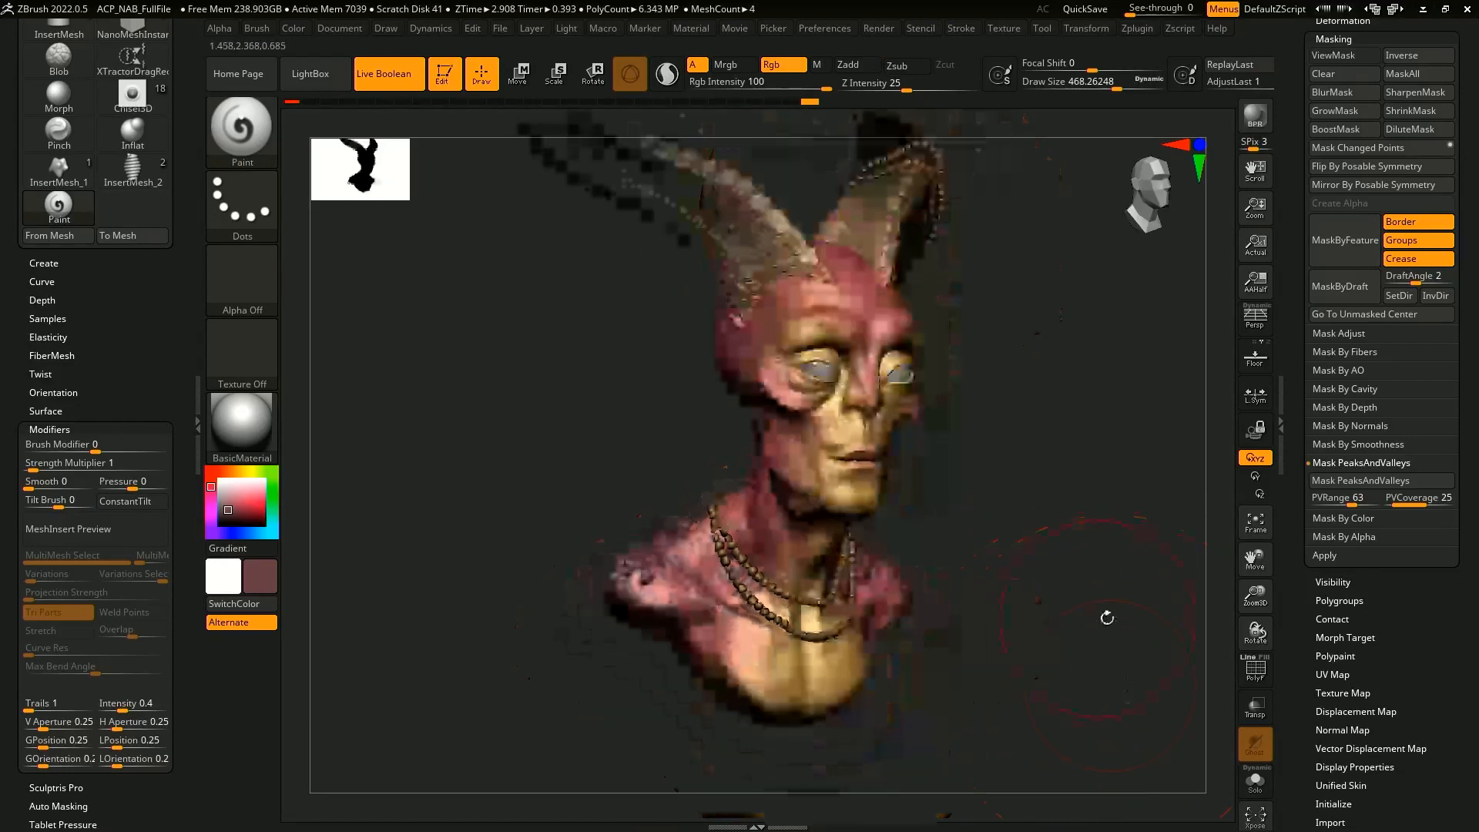
- Lower the Rgb Intensity to 41 and paint the muted dark red over the unmasked areas of the neck and shoulder
key("space")
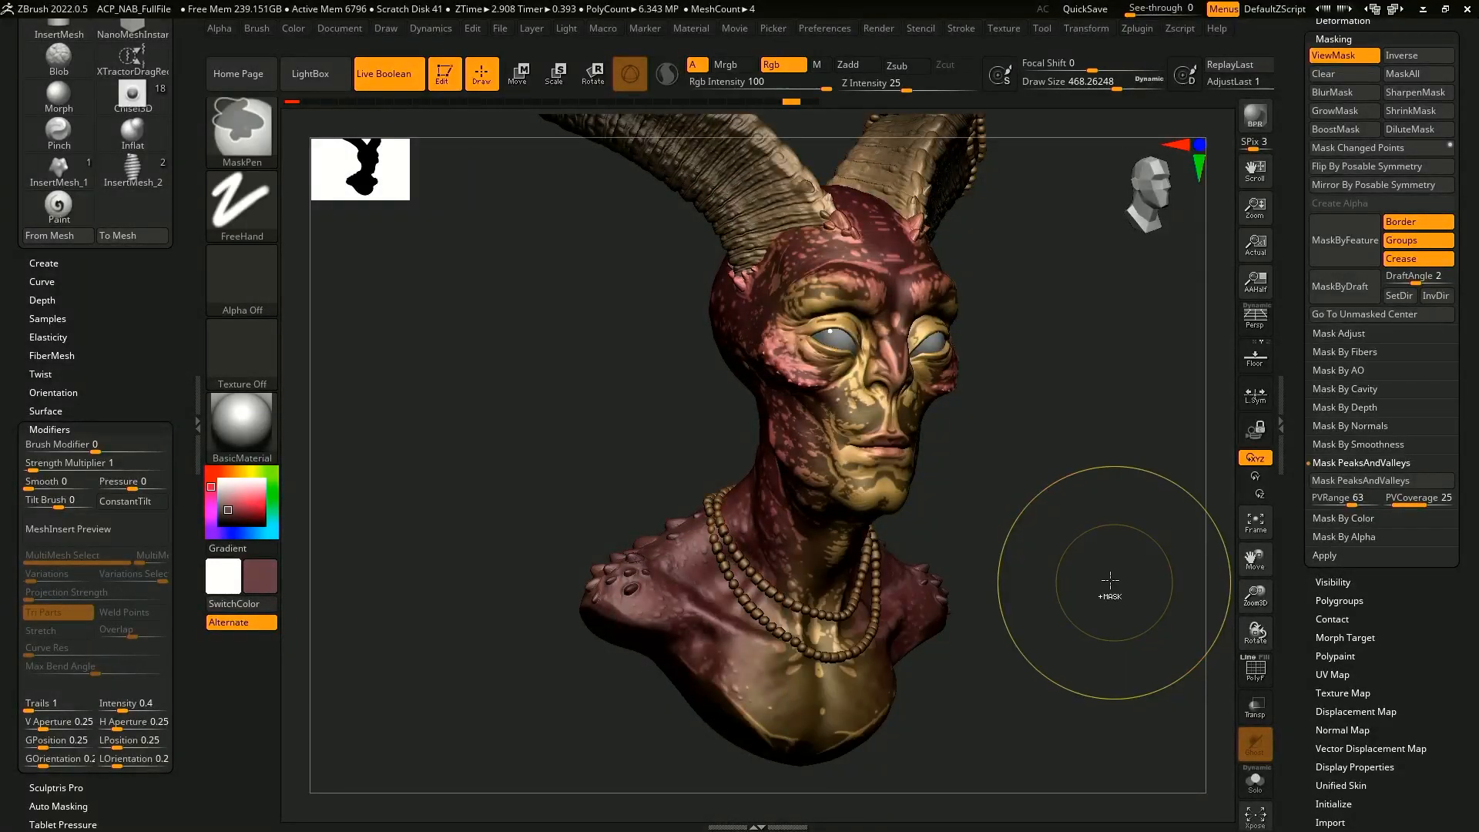
key("space")
left_click(1105, 596)
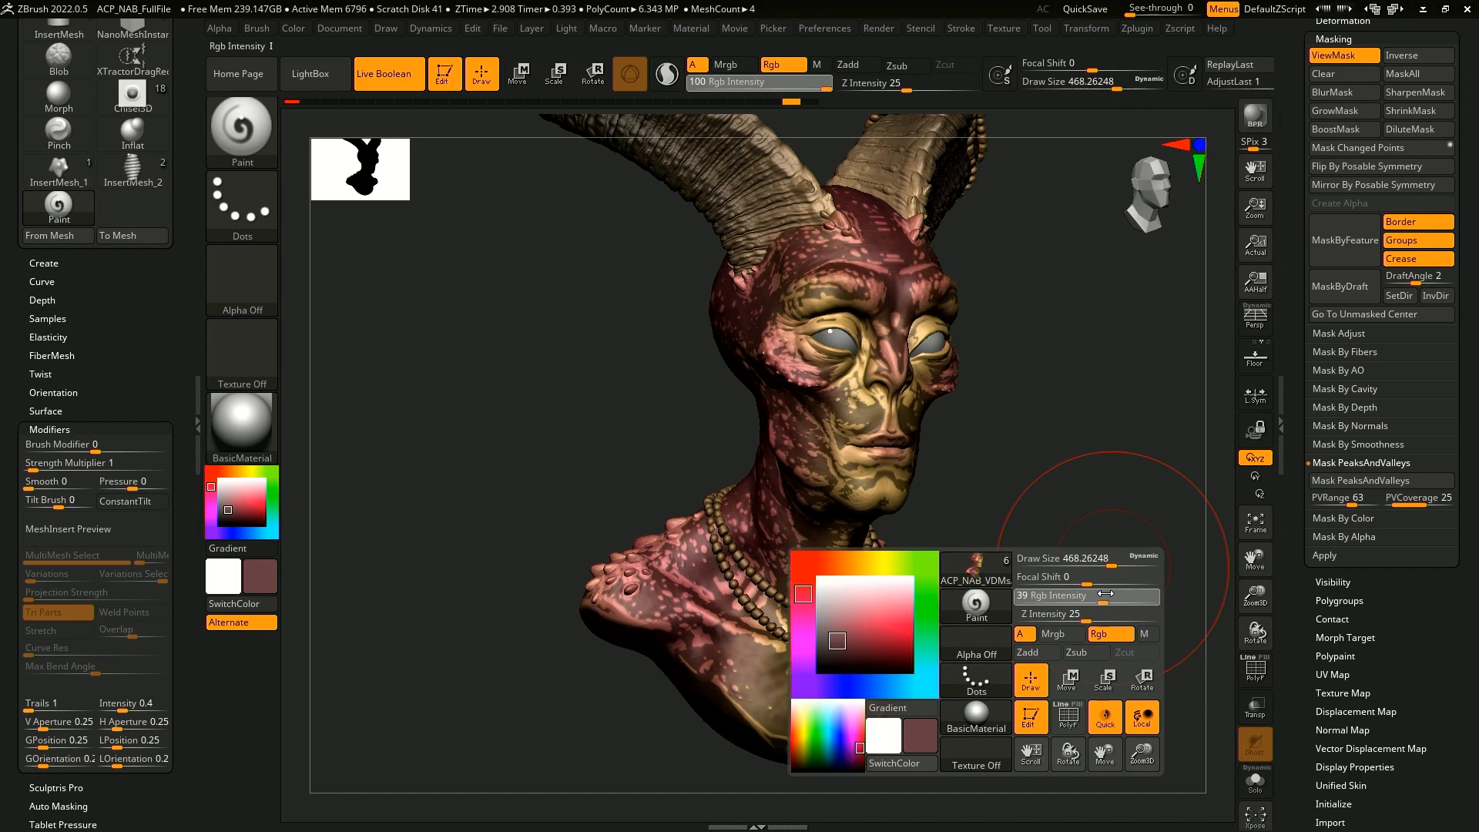
left_click_drag(1079, 568, 886, 616)
left_click_drag(683, 514, 638, 566)
left_click(982, 566, "ctrl")
left_click(1056, 624, "ctrl")
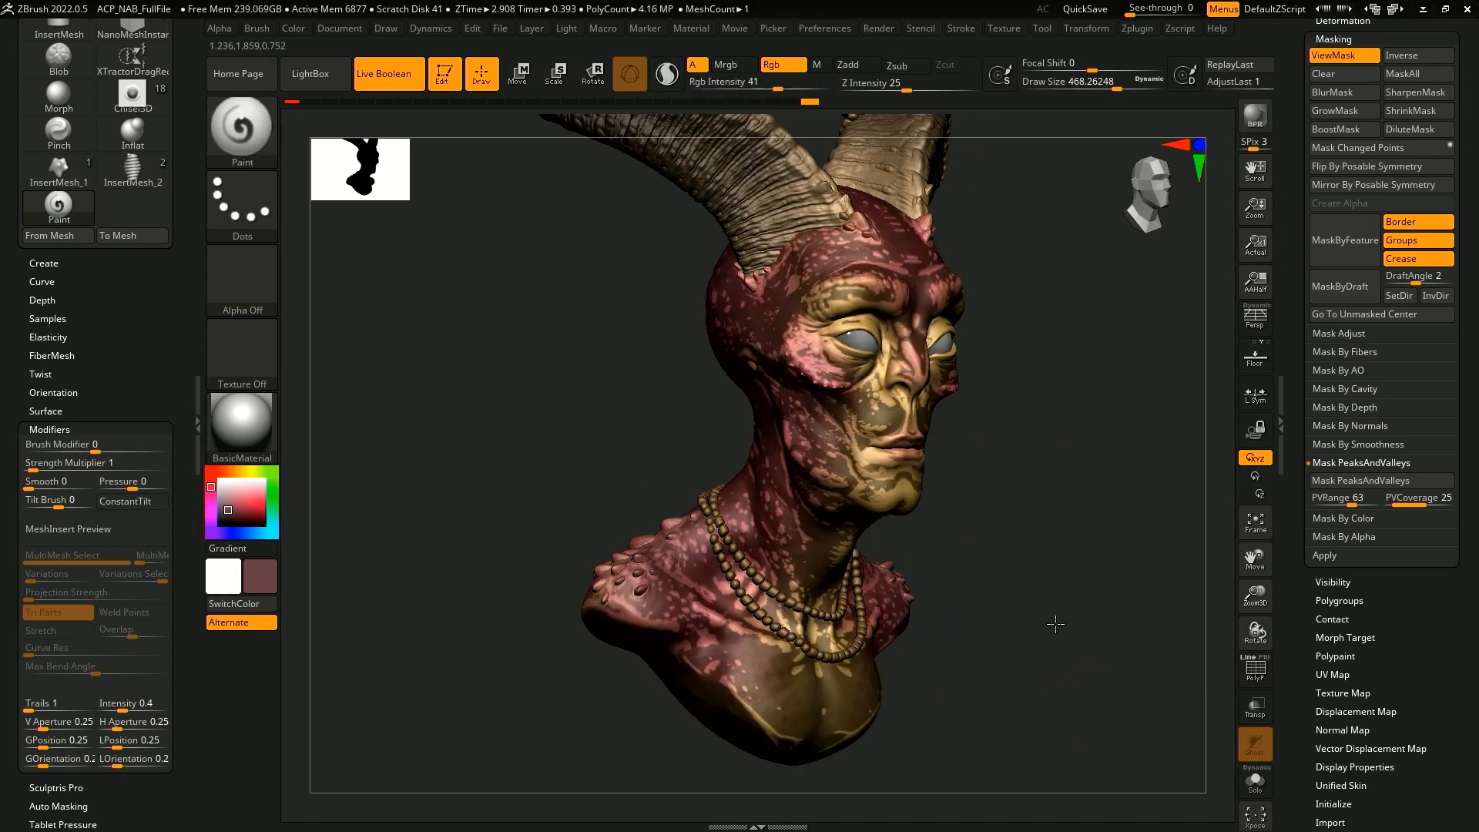
- Paint the muted dark red over the side of the head and neck, and hide the mask display to check the color
left_click_drag(1055, 623, 791, 336)
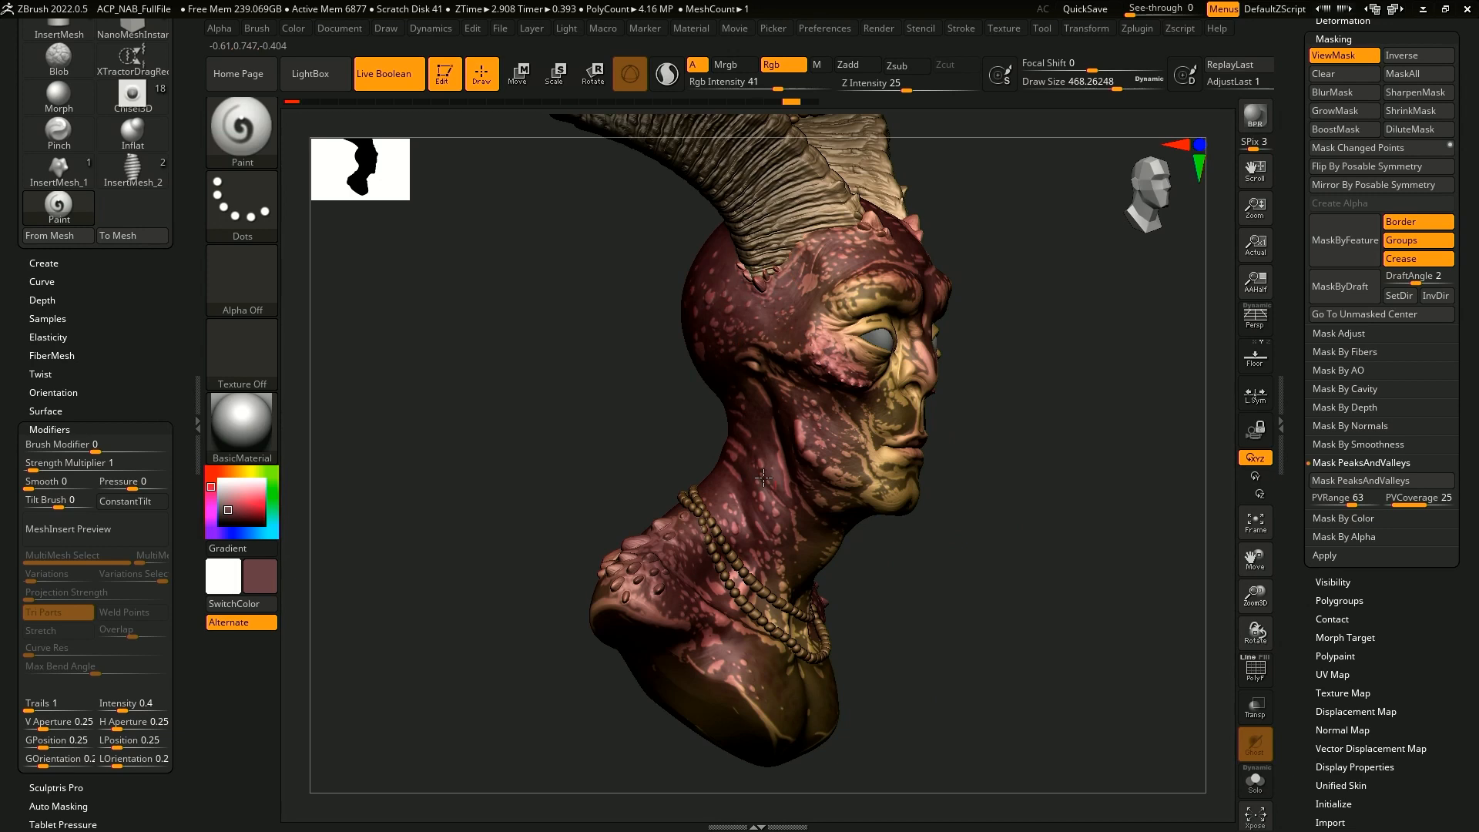
left_click_drag(763, 478, 758, 501)
left_click_drag(1093, 535, 1007, 551)
key("ctrl+h")
mouse_move(1095, 630)
left_mouse_down()
mouse_move(1032, 602)
mouse_move(1062, 632)
left_mouse_up()
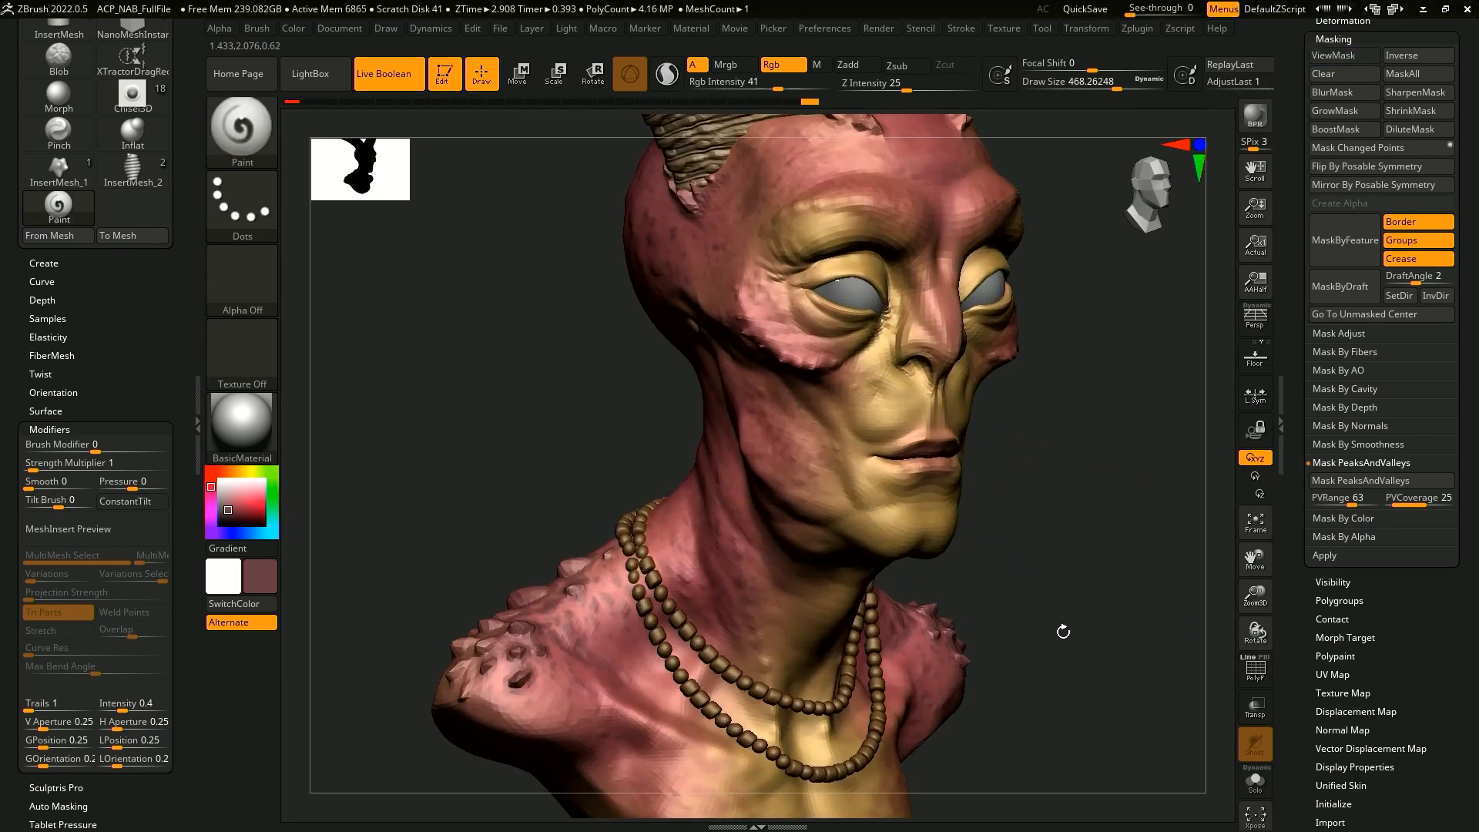
- Reduce the draw size to about 217 and paint muted dark red around the forehead and brow, toggling the mask display to check it
key("ctrl+h")
key("space")
left_click(1016, 414)
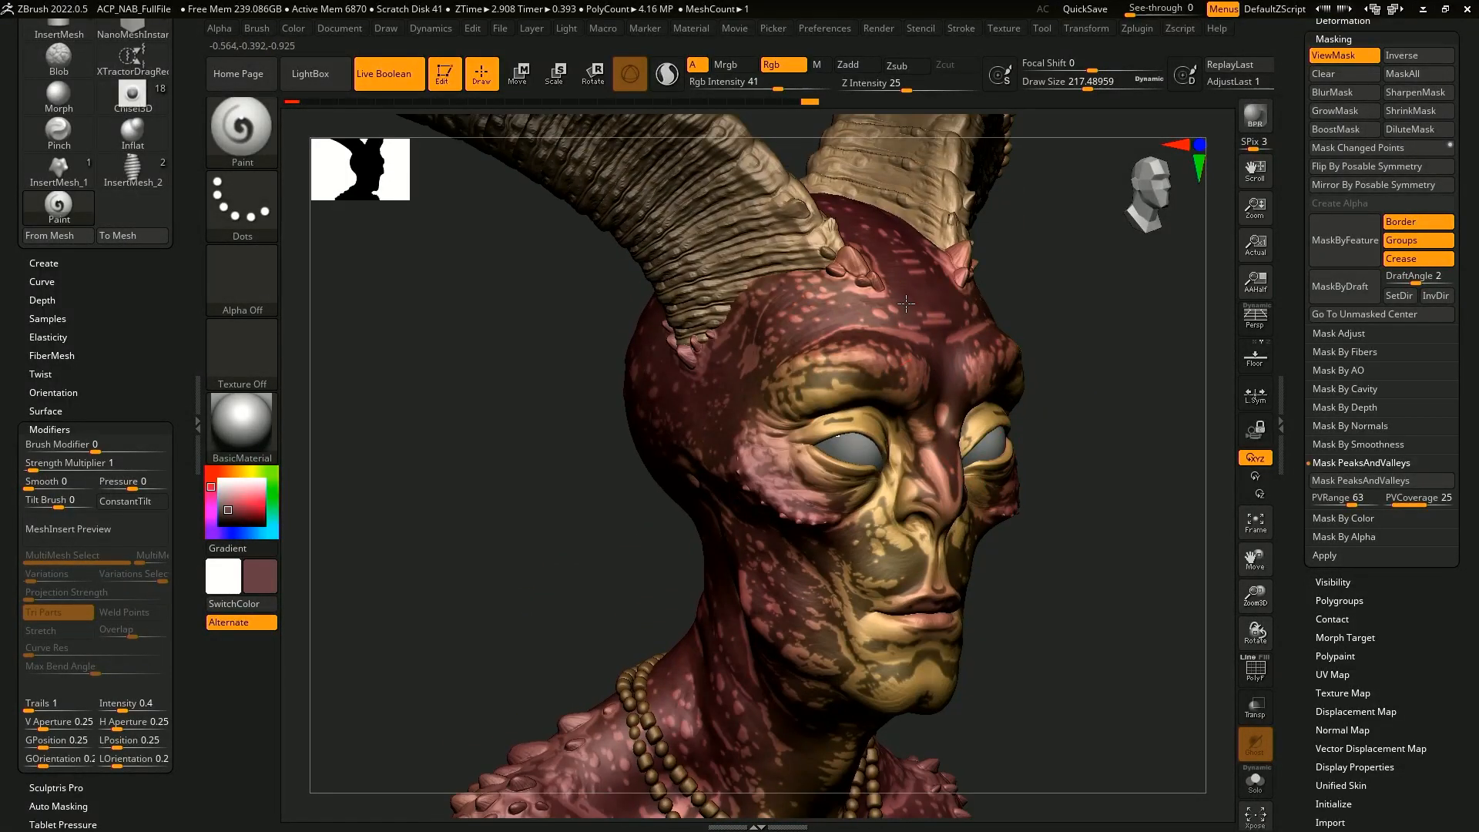
left_click_drag(859, 367, 864, 365)
key("ctrl+h")
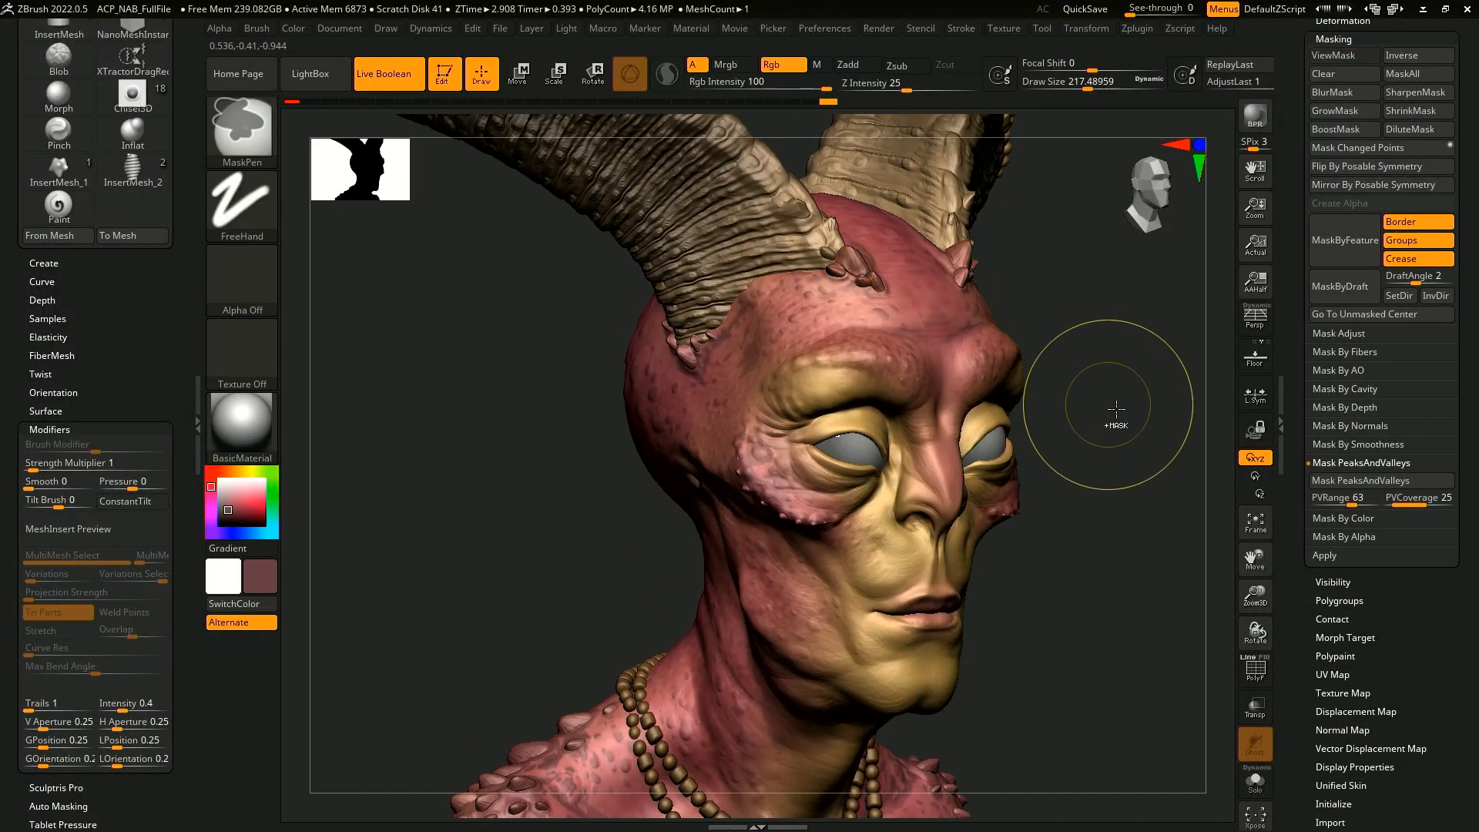
mouse_move(1148, 644)
left_mouse_down("alt")
mouse_move(1125, 611)
mouse_move(1126, 532)
left_mouse_up("alt")
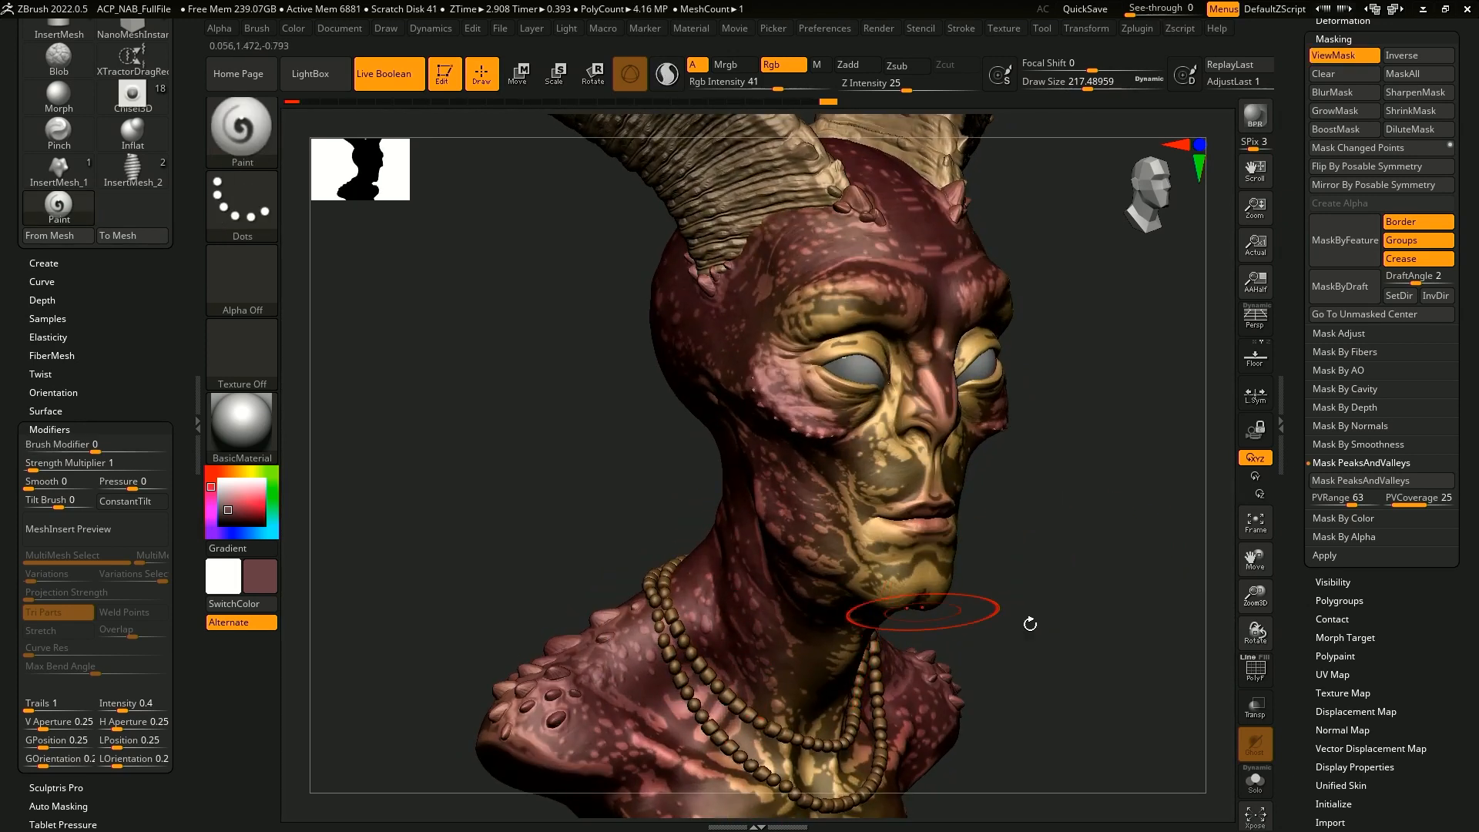
- Hide the mask display and examine the bust's painted skin colors from several angles
left_click_drag(1030, 621, 1033, 562)
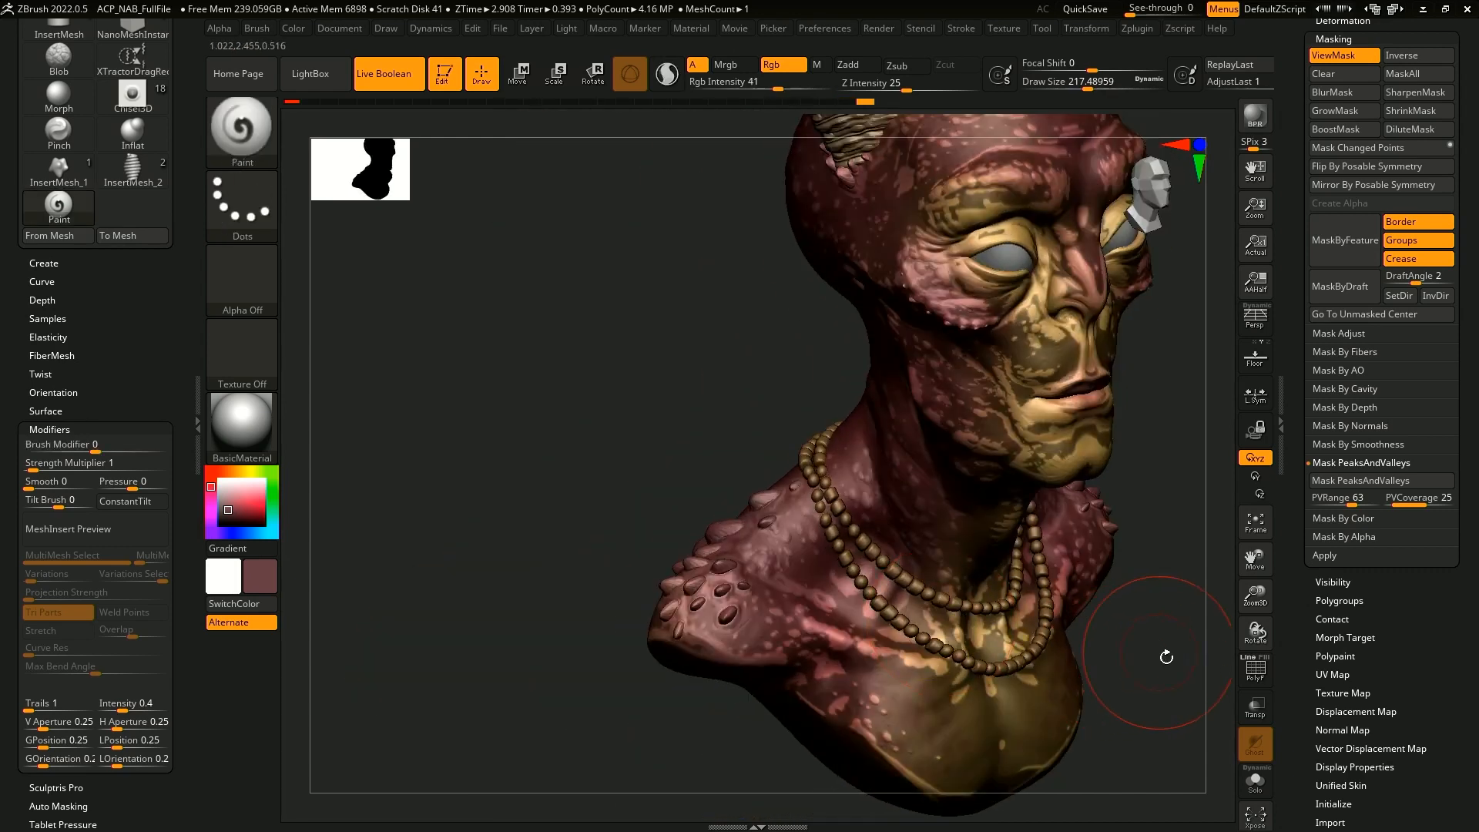
key("ctrl+h")
left_click_drag(1171, 677, 1072, 679)
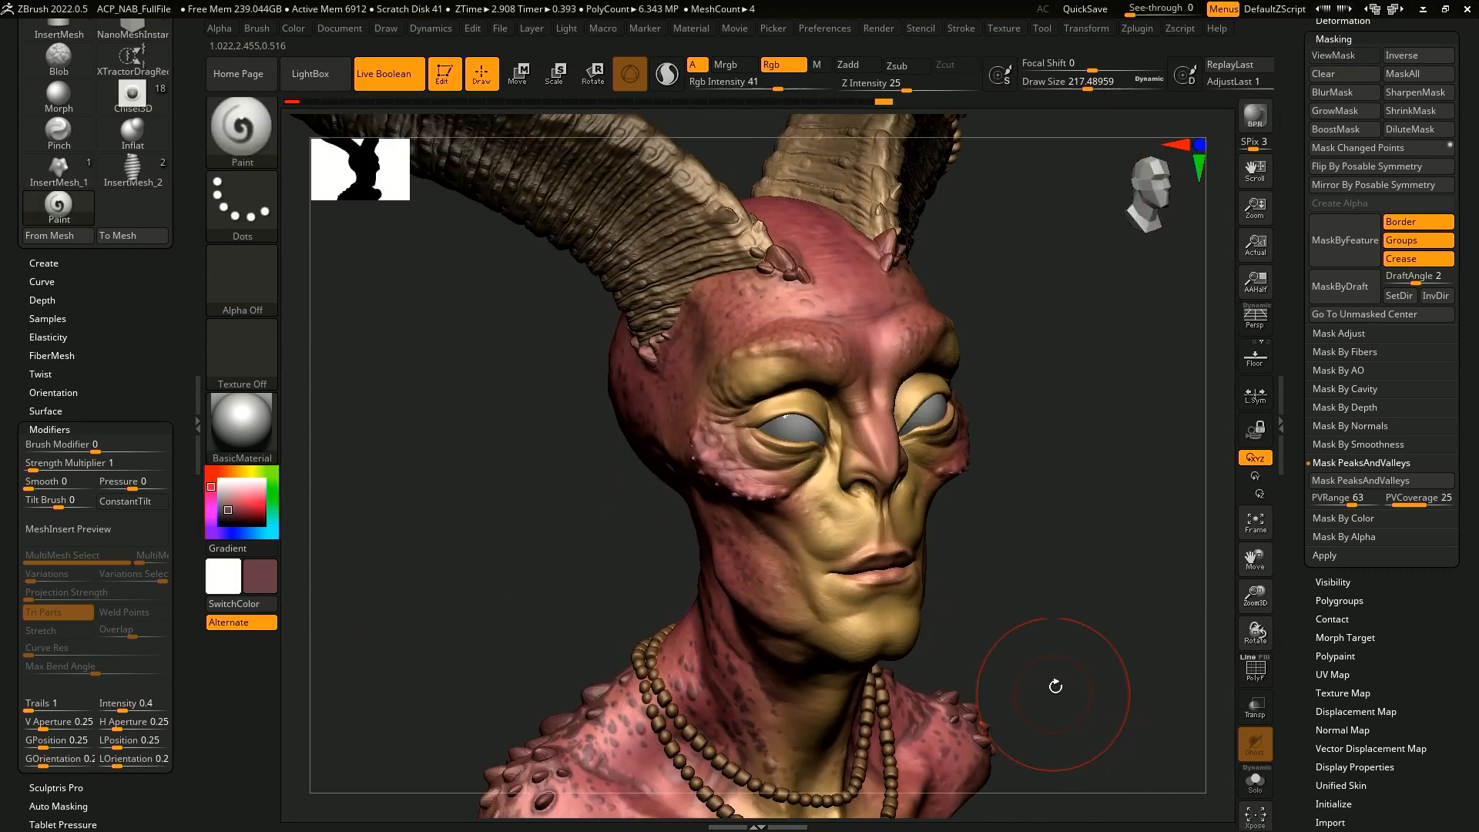
left_click_drag(999, 436, 1027, 556, "alt")
left_click_drag(1001, 463, 1043, 585)
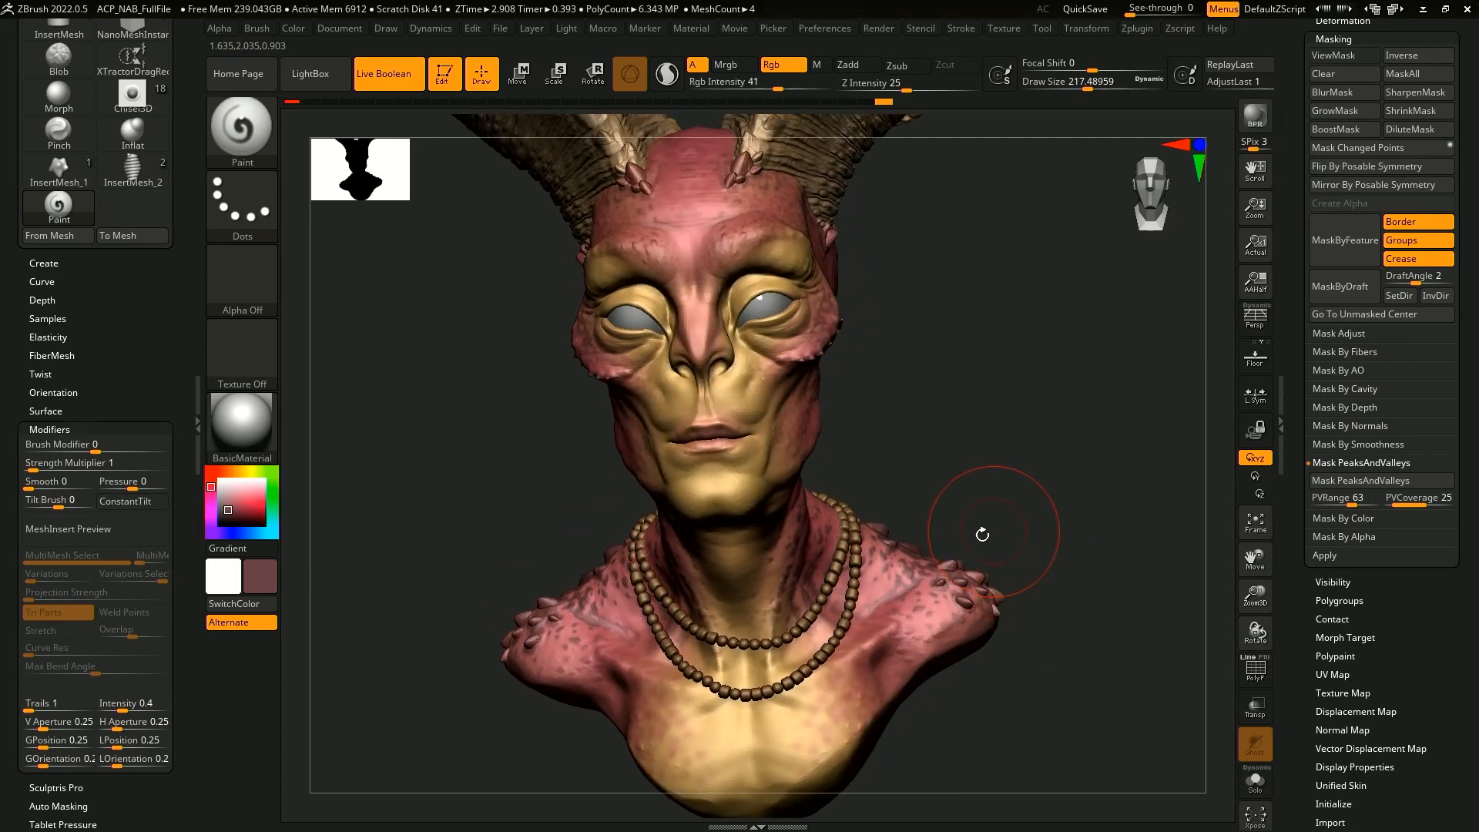
- Make the bead necklace the active subtool and check it against the painted neck and chest
left_click(855, 592, "alt")
mouse_move(1007, 523)
left_mouse_down("alt")
mouse_move(997, 551)
mouse_move(1025, 514)
left_mouse_up("alt")
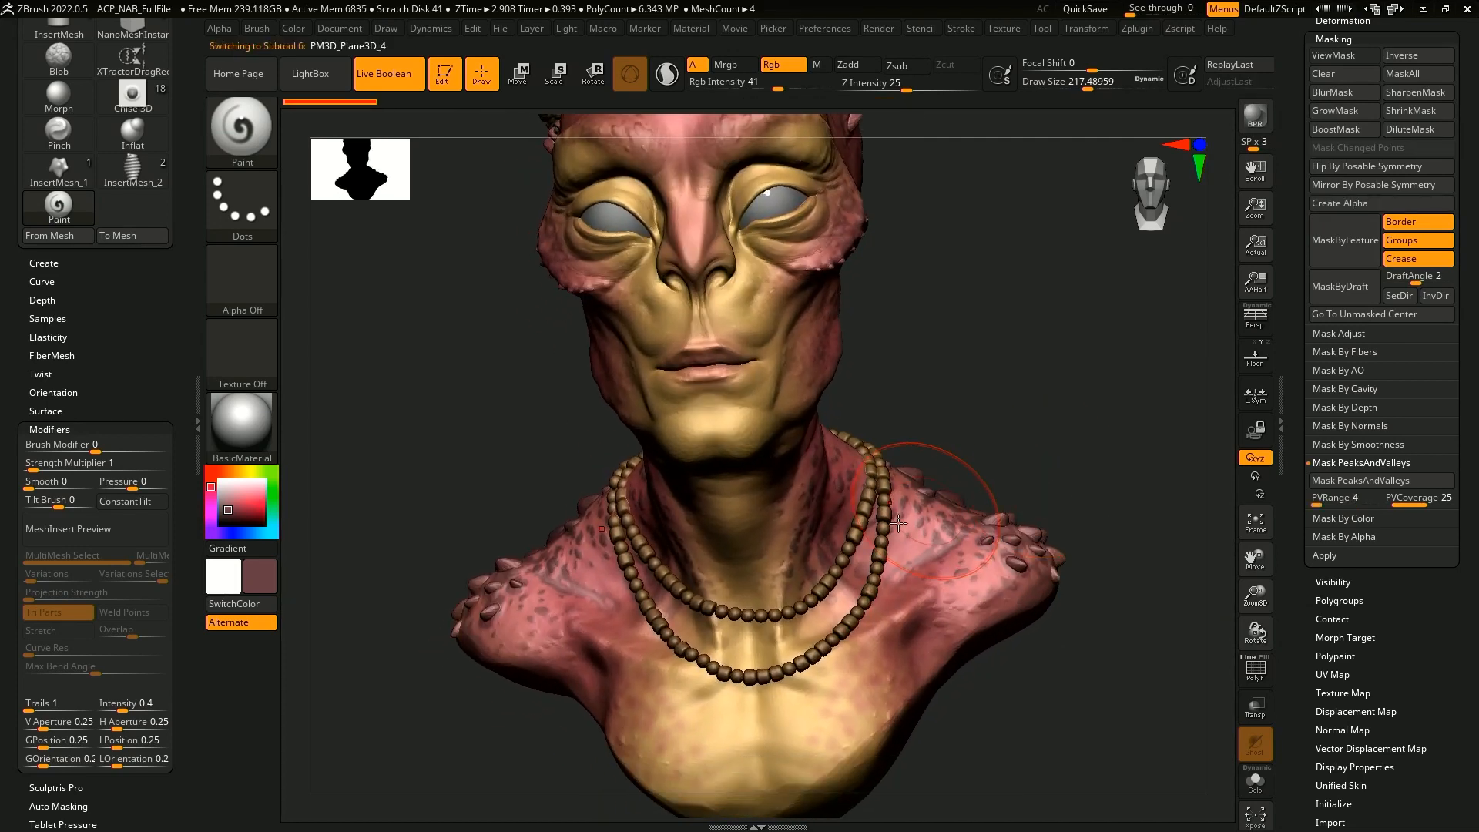
left_click_drag(987, 447, 995, 463)
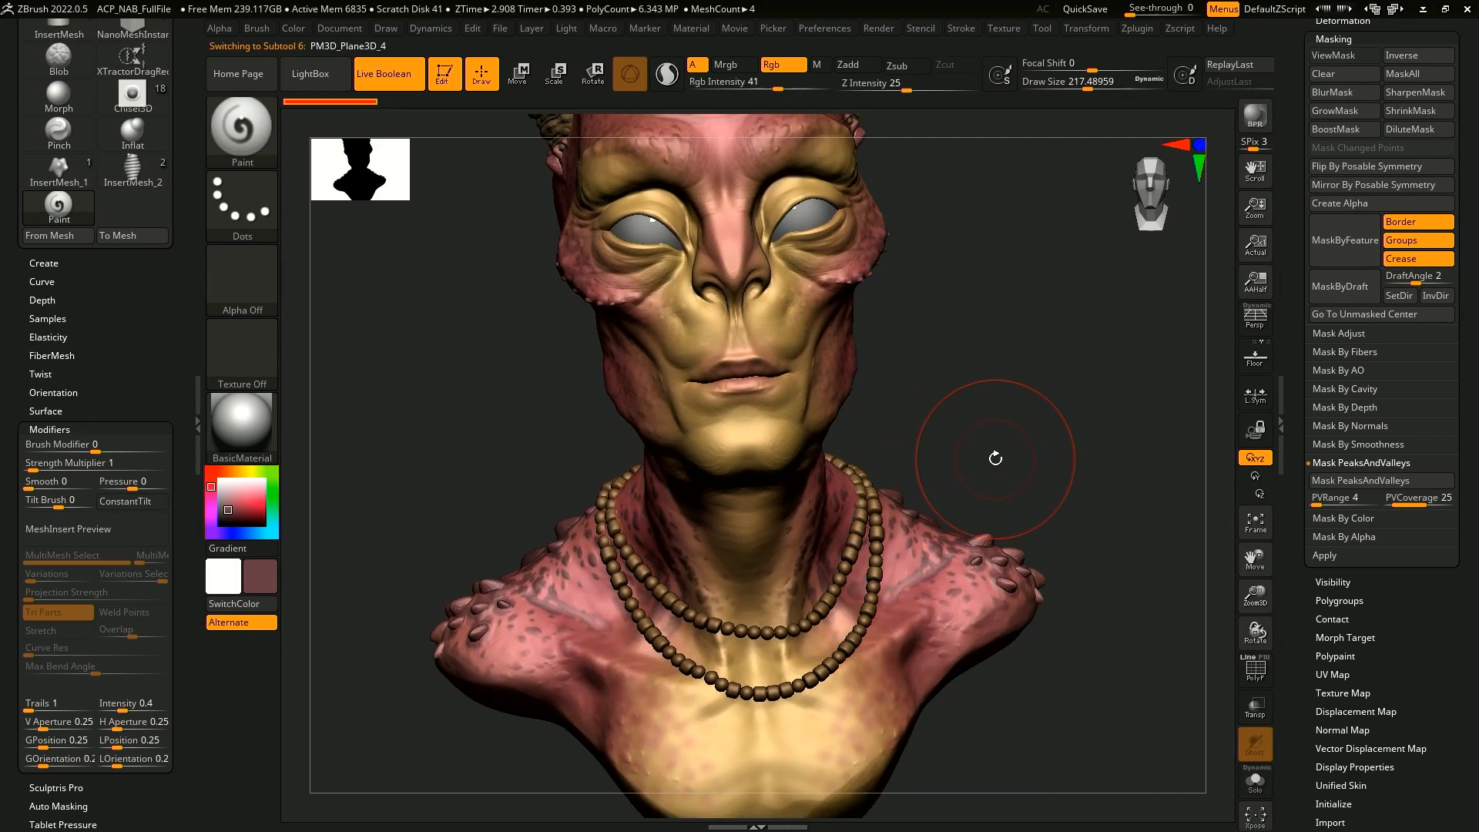
left_click_drag(990, 462, 1070, 506)
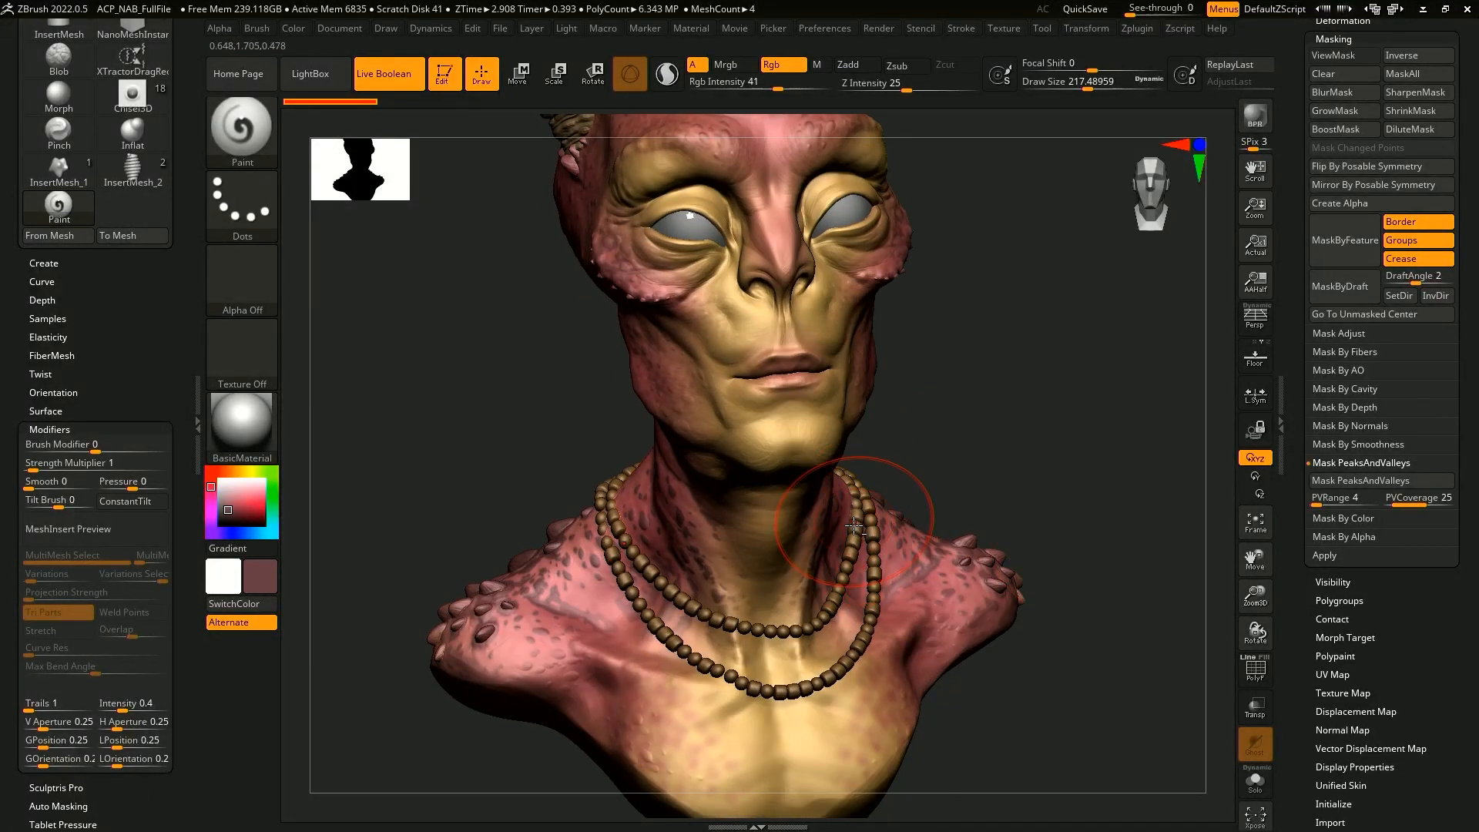
left_click_drag(985, 493, 962, 431)
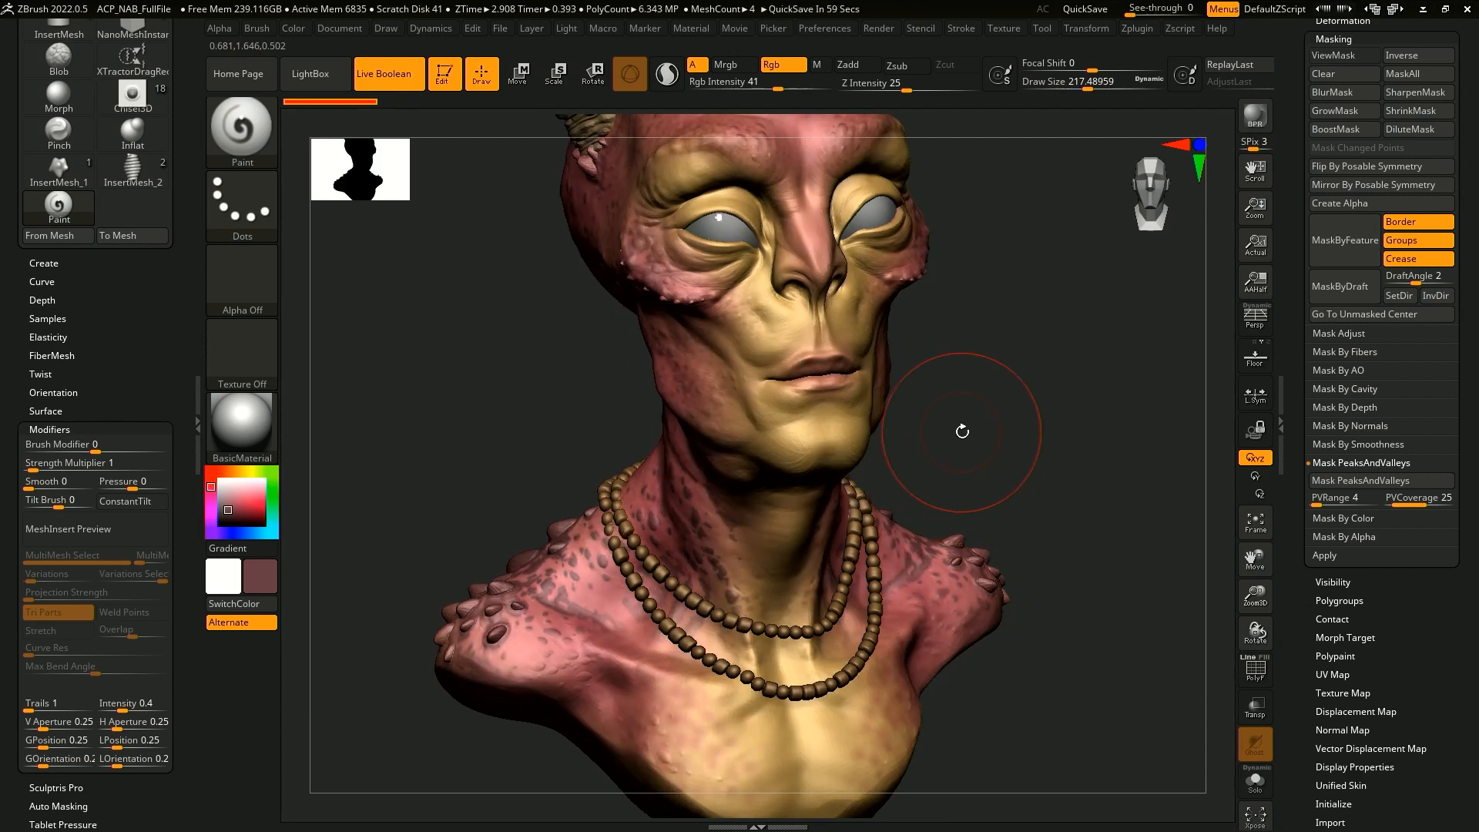
- Preview the Gold and Droplet materials on the bust
left_click(242, 428)
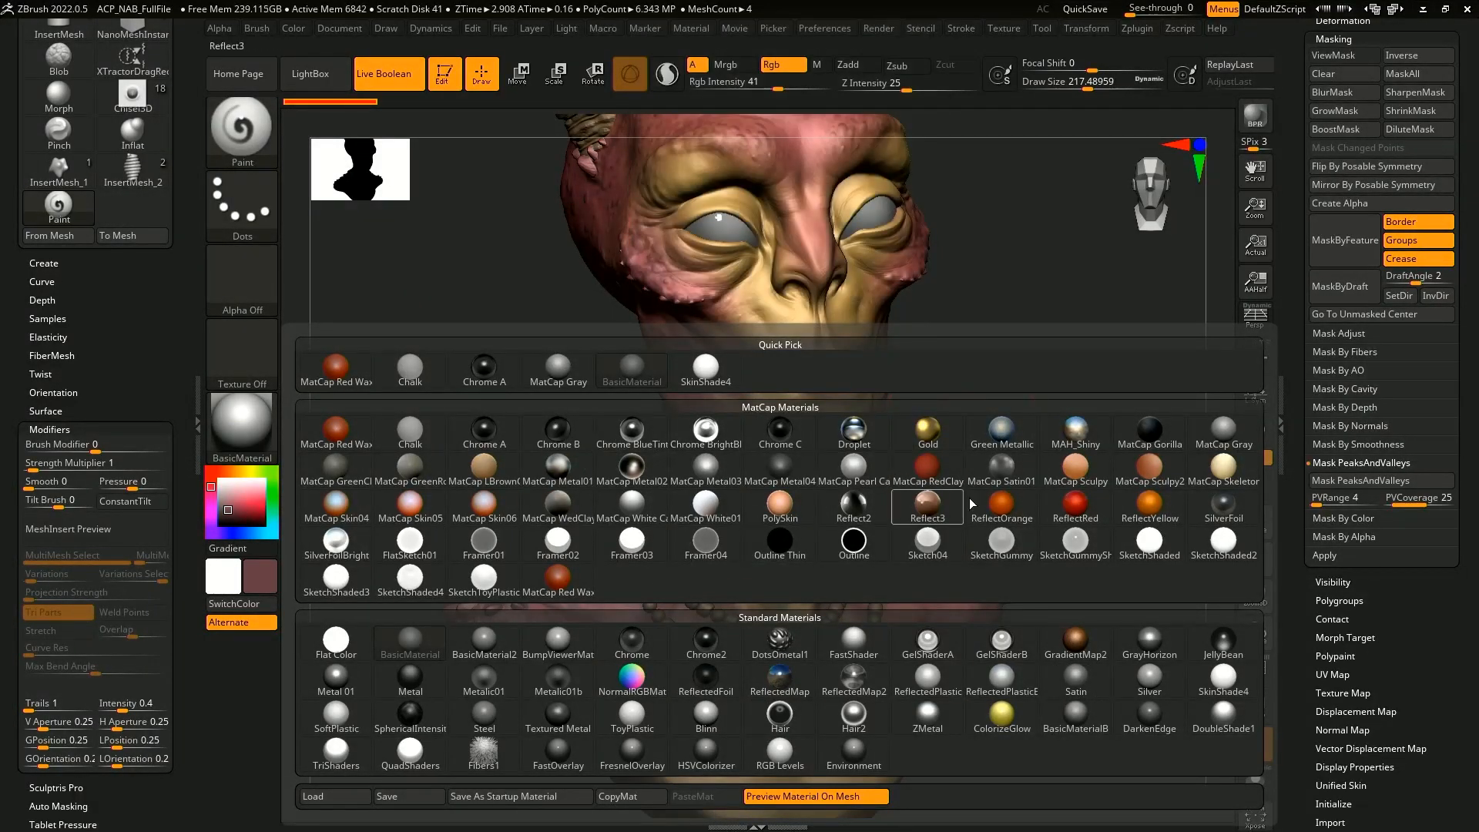
left_click(929, 432)
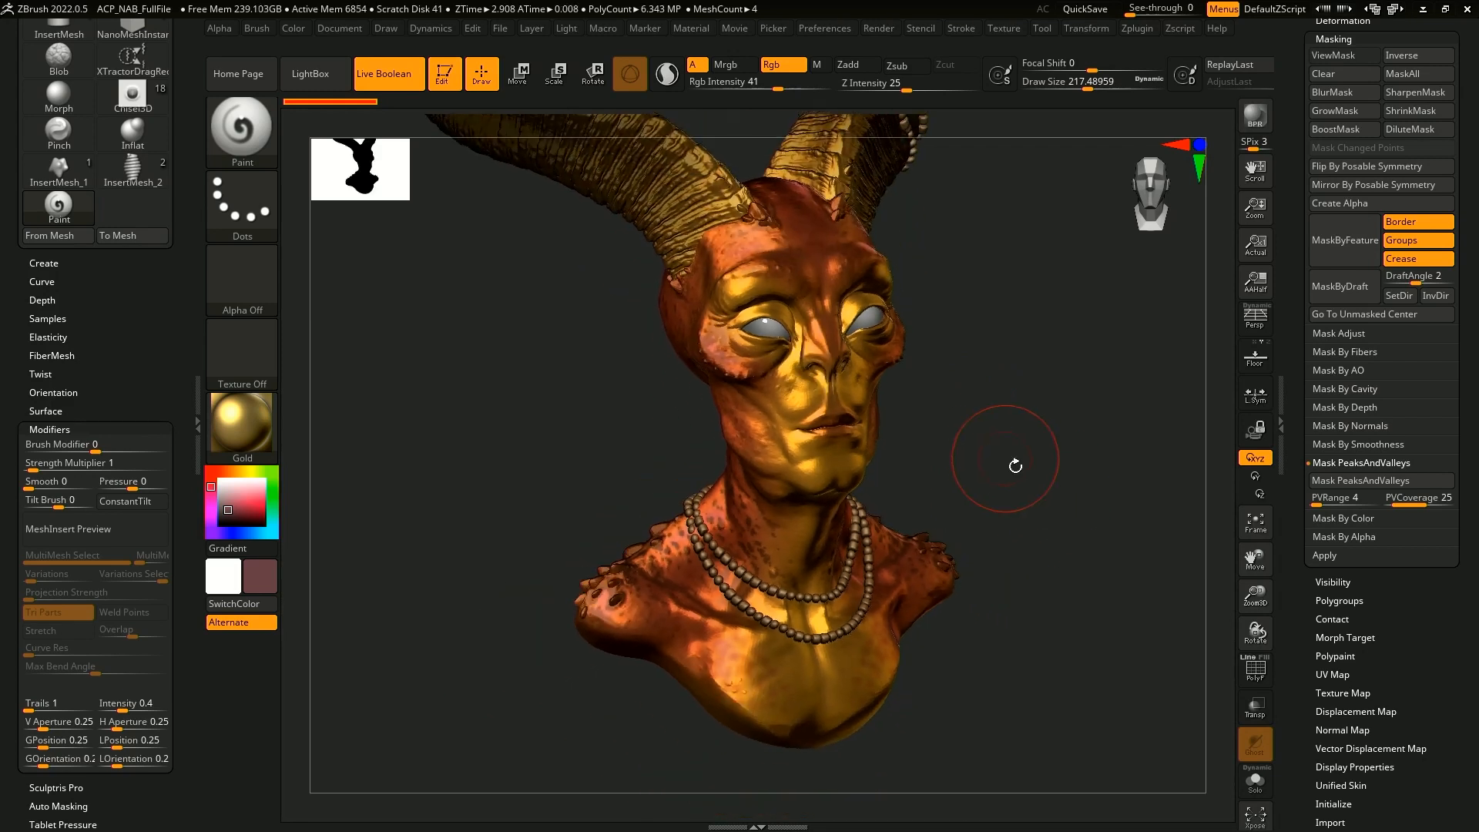
left_click_drag(1015, 466, 882, 317)
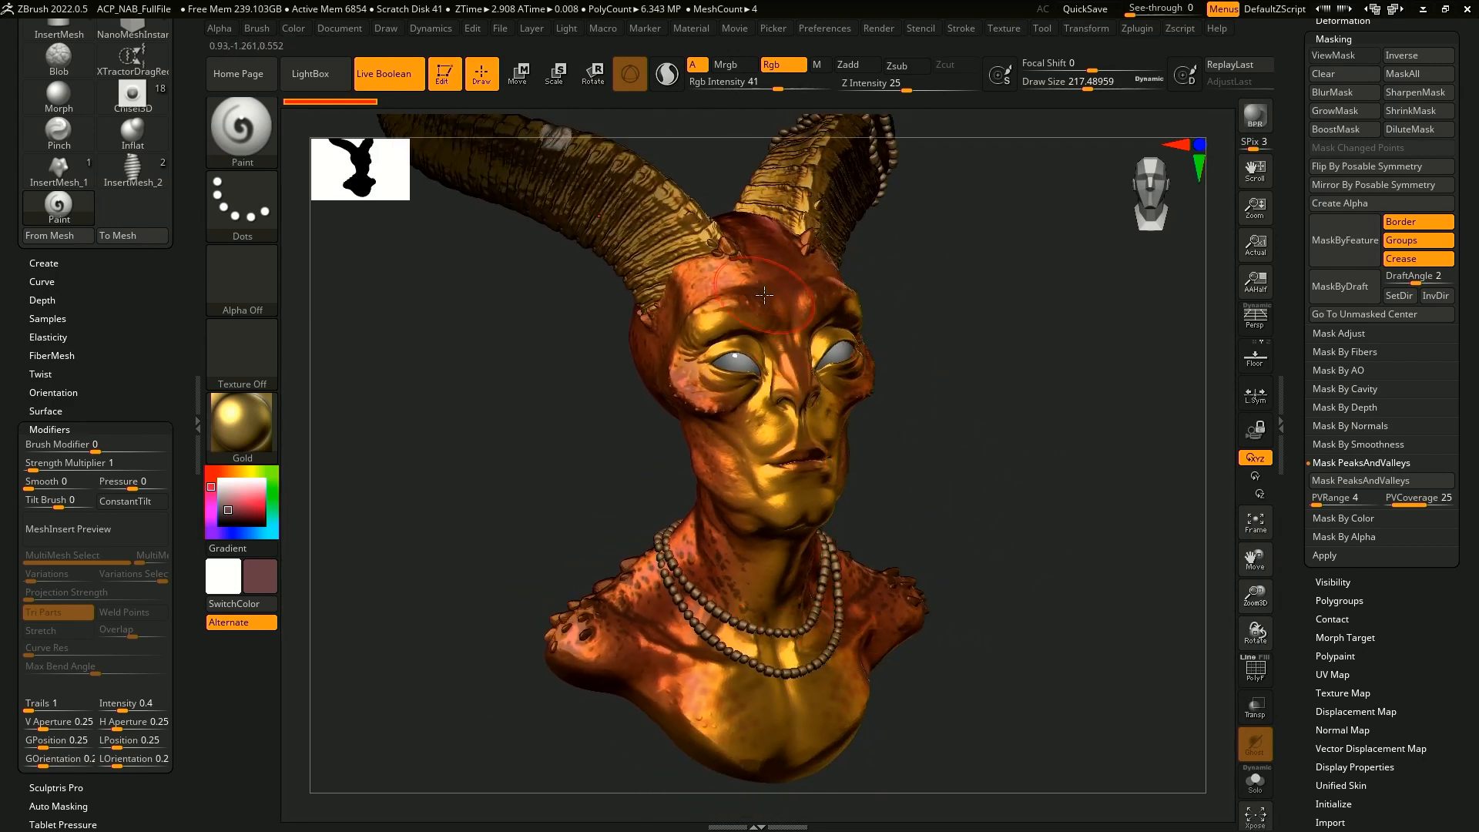
left_click(261, 445)
mouse_move(569, 525)
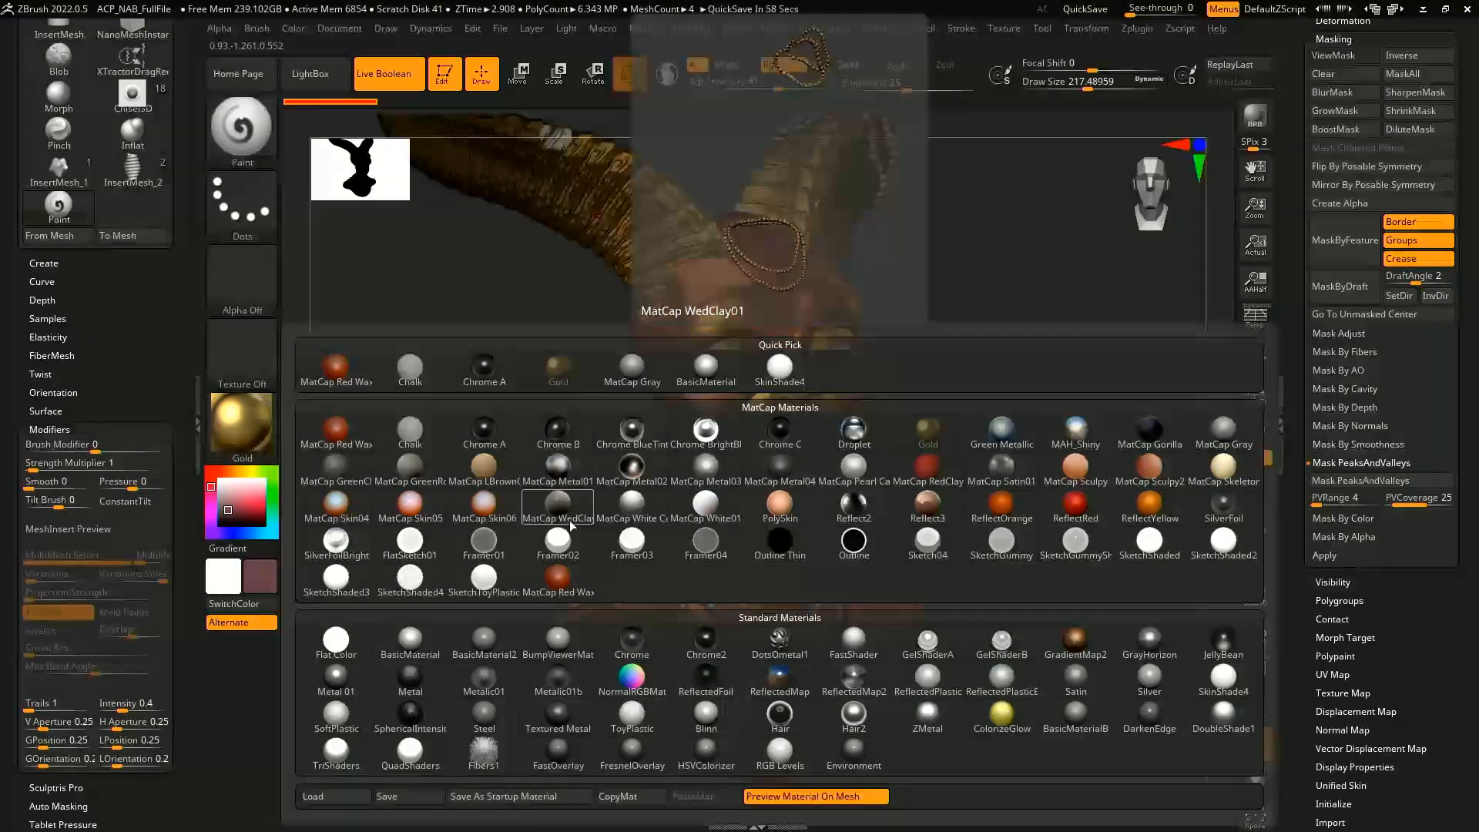
left_click(853, 431)
left_click_drag(898, 549, 891, 548)
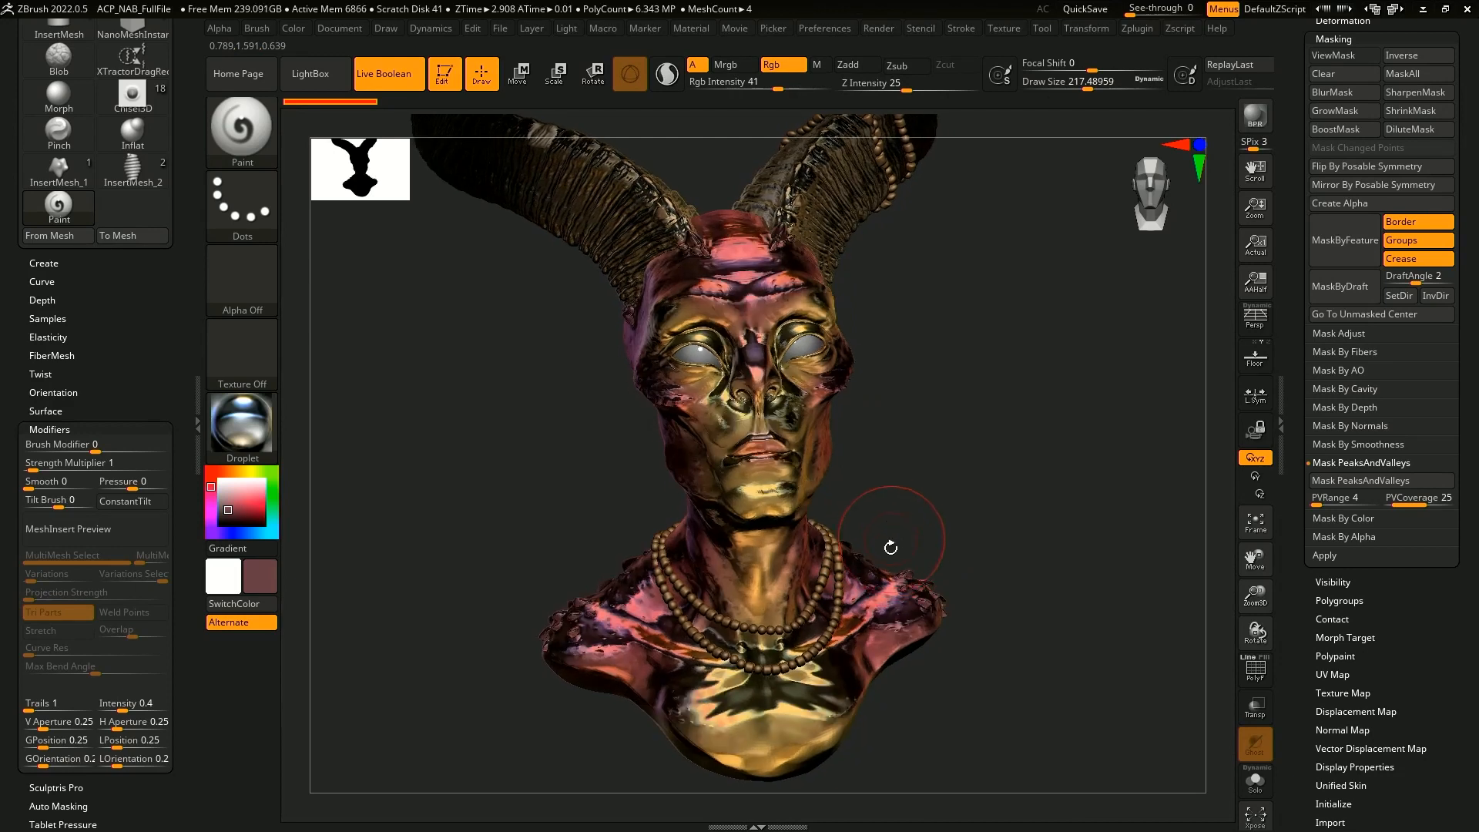
- Choose the ReflectedMap2 material and check its reflections on the neck and chest
left_click(248, 419)
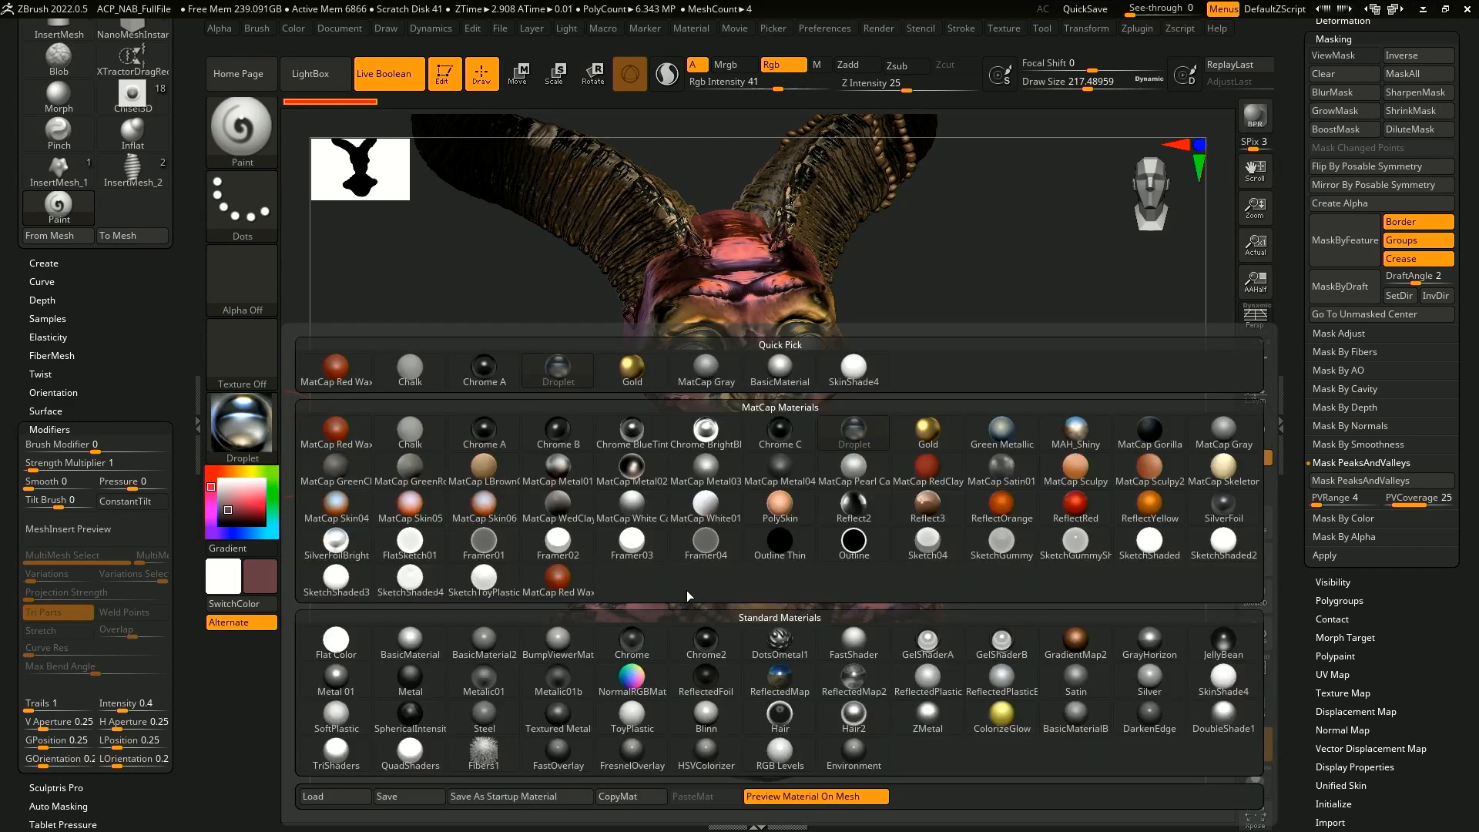
mouse_move(867, 688)
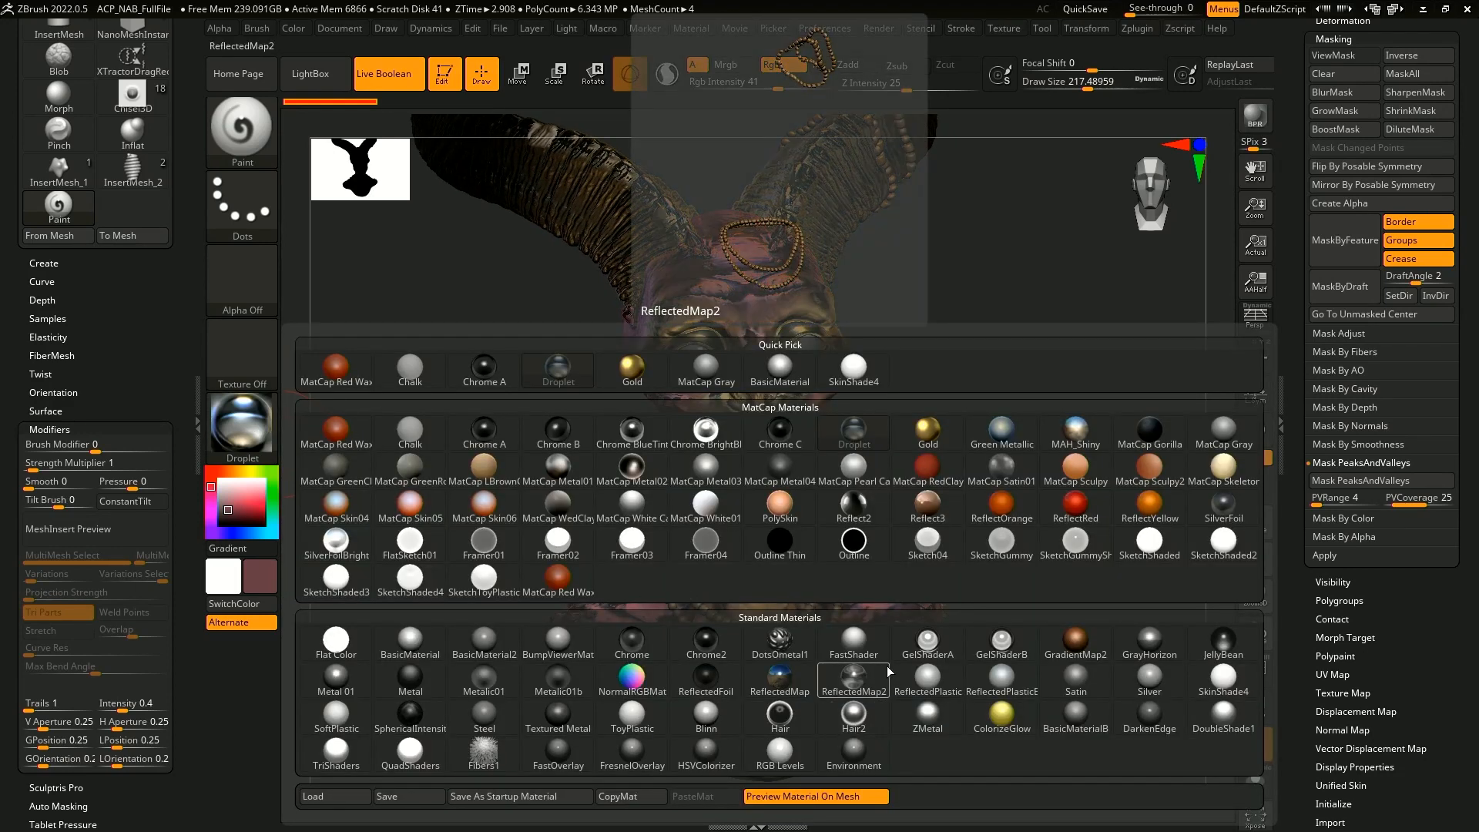
left_click(871, 682)
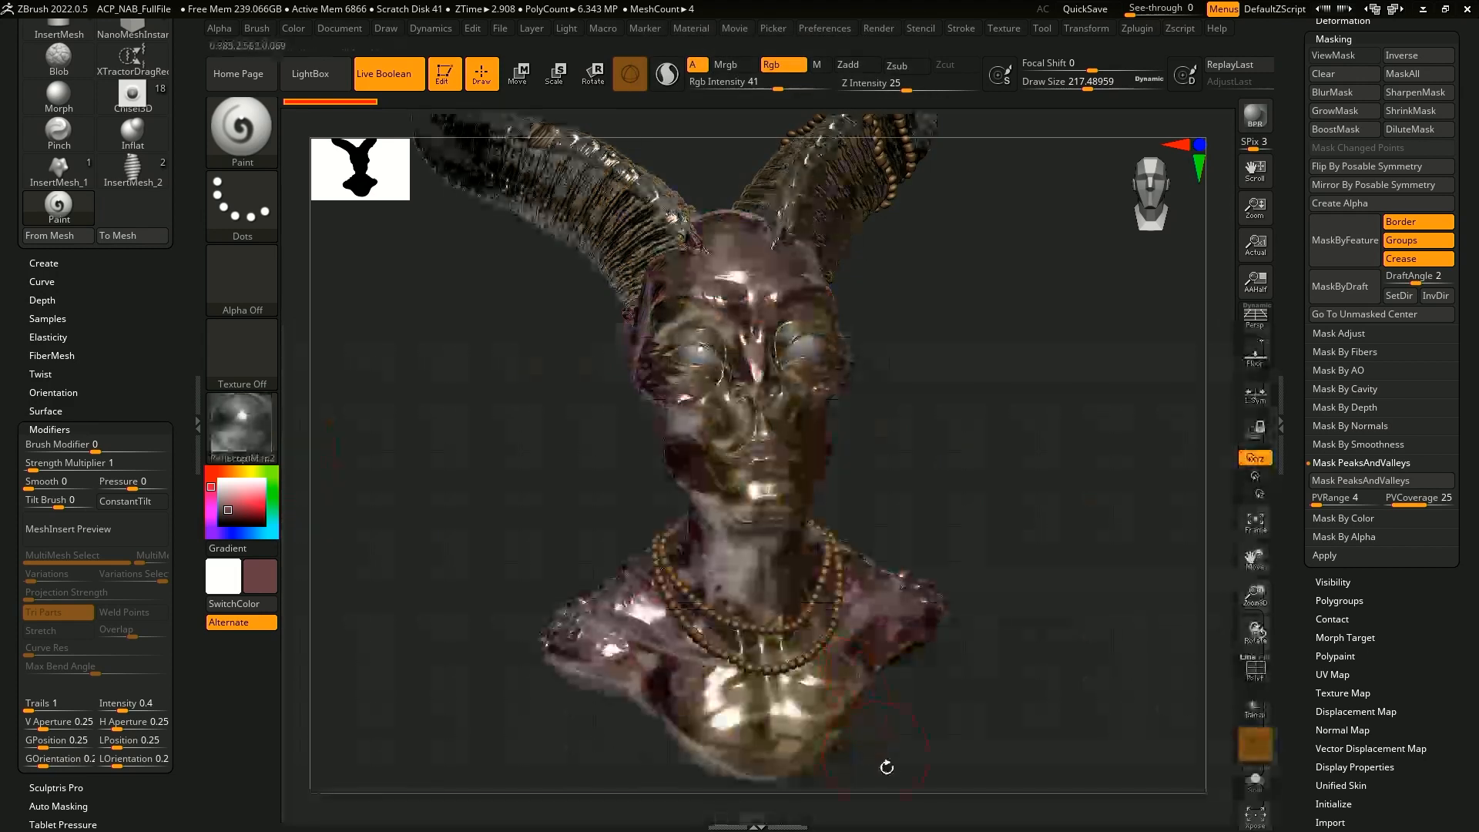
left_click_drag(869, 775, 887, 775)
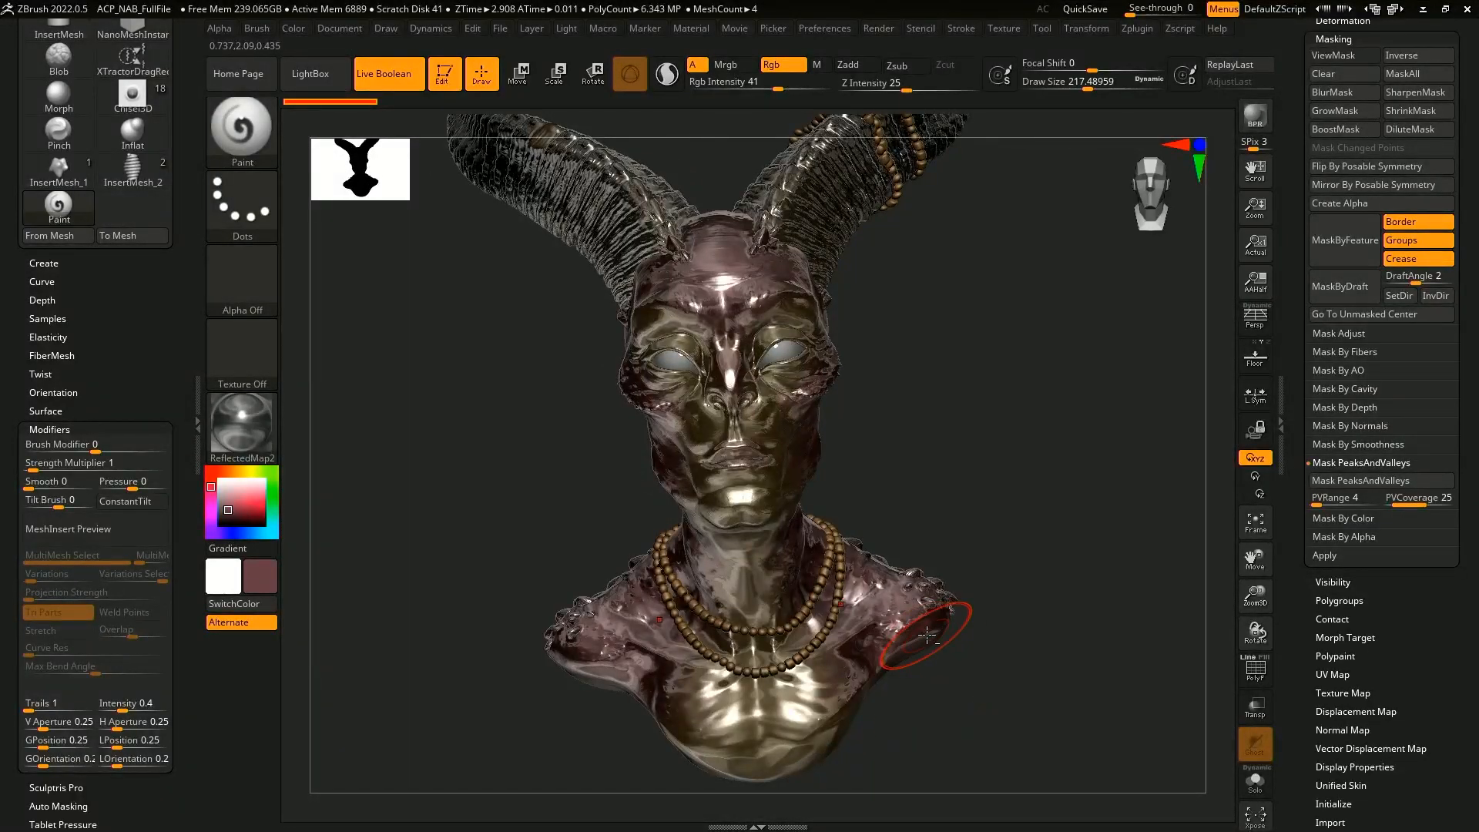
left_click_drag(982, 613, 1079, 598, "alt")
left_click_drag(969, 507, 990, 412, "alt")
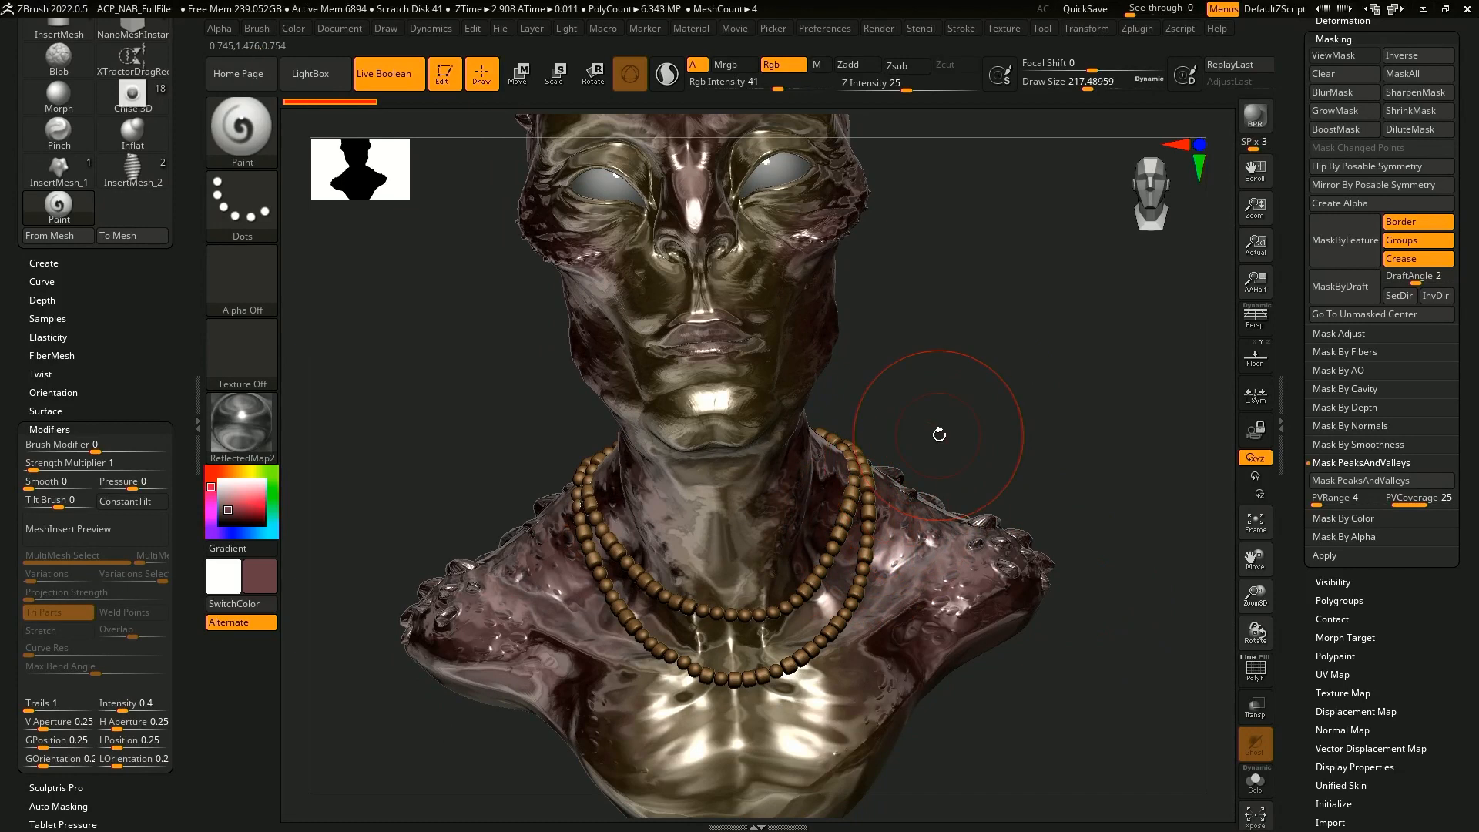
- Restrict the Paint brush to the material channel, with Rgb off, for painting the necklace
scroll(1291, 49, "up", 3)
left_click(1332, 114)
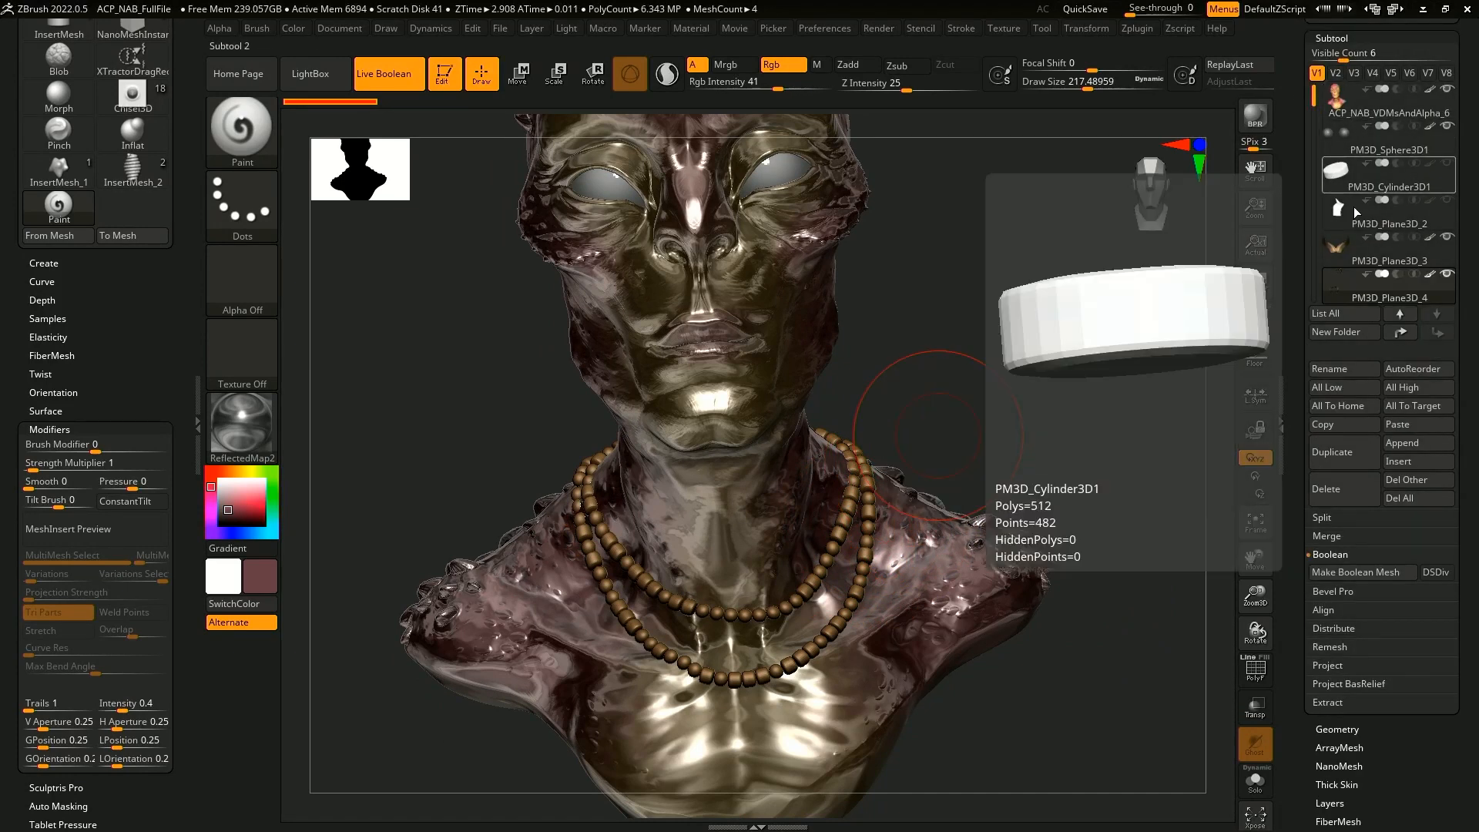
left_click_drag(1062, 410, 1001, 356, "alt")
key("space")
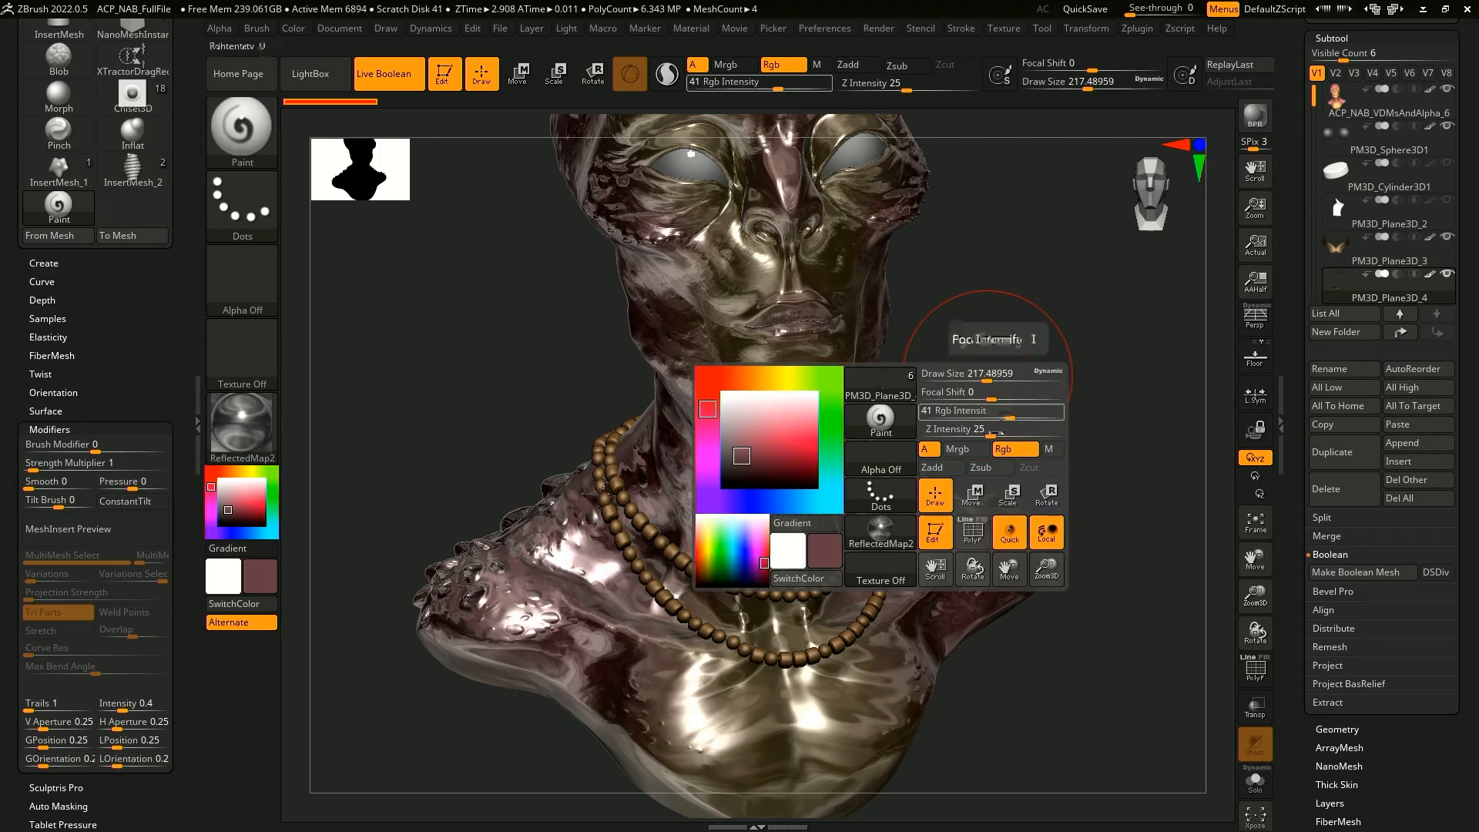
left_click(1049, 451)
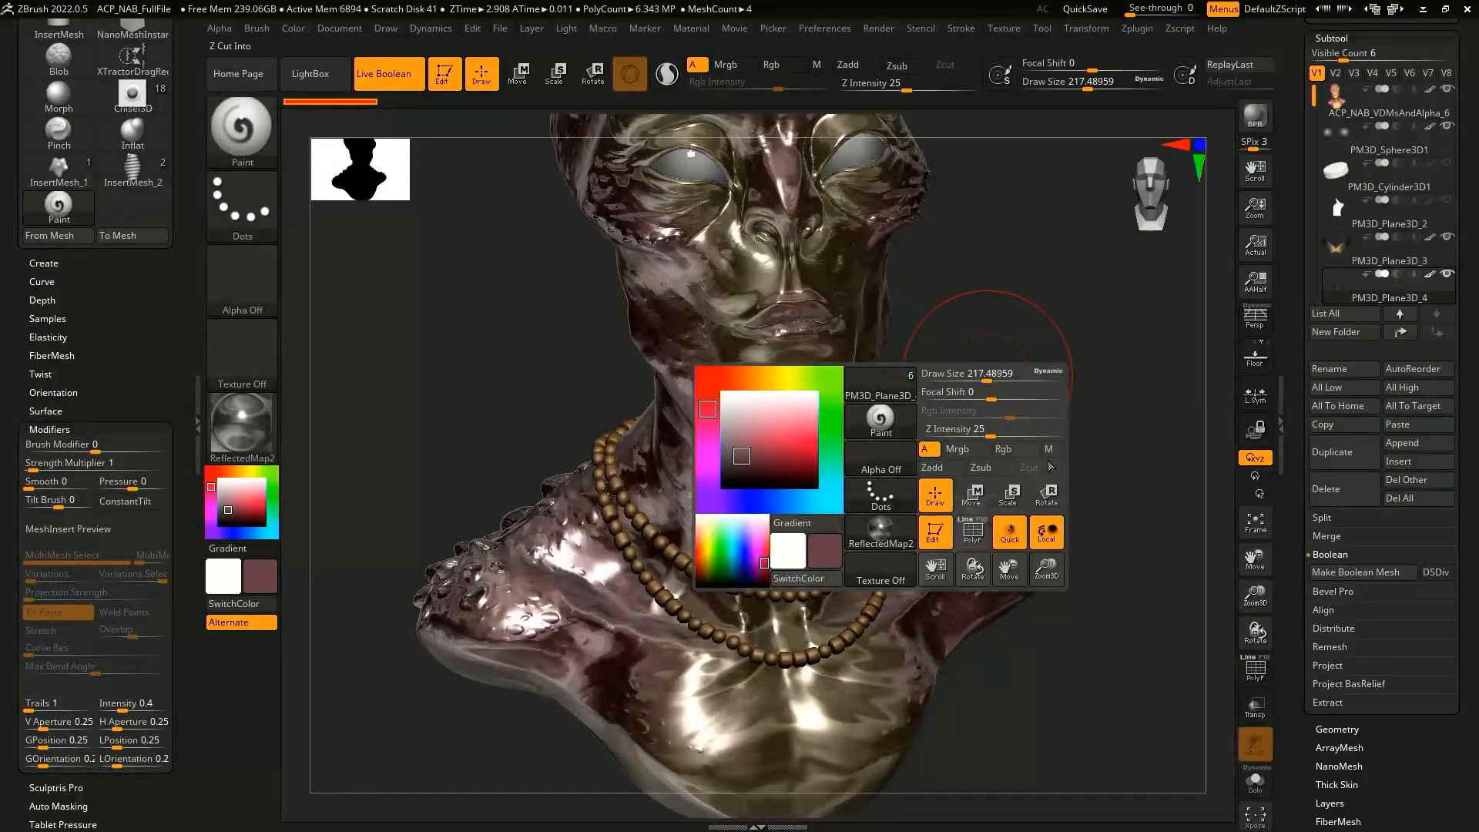
left_click(1053, 450)
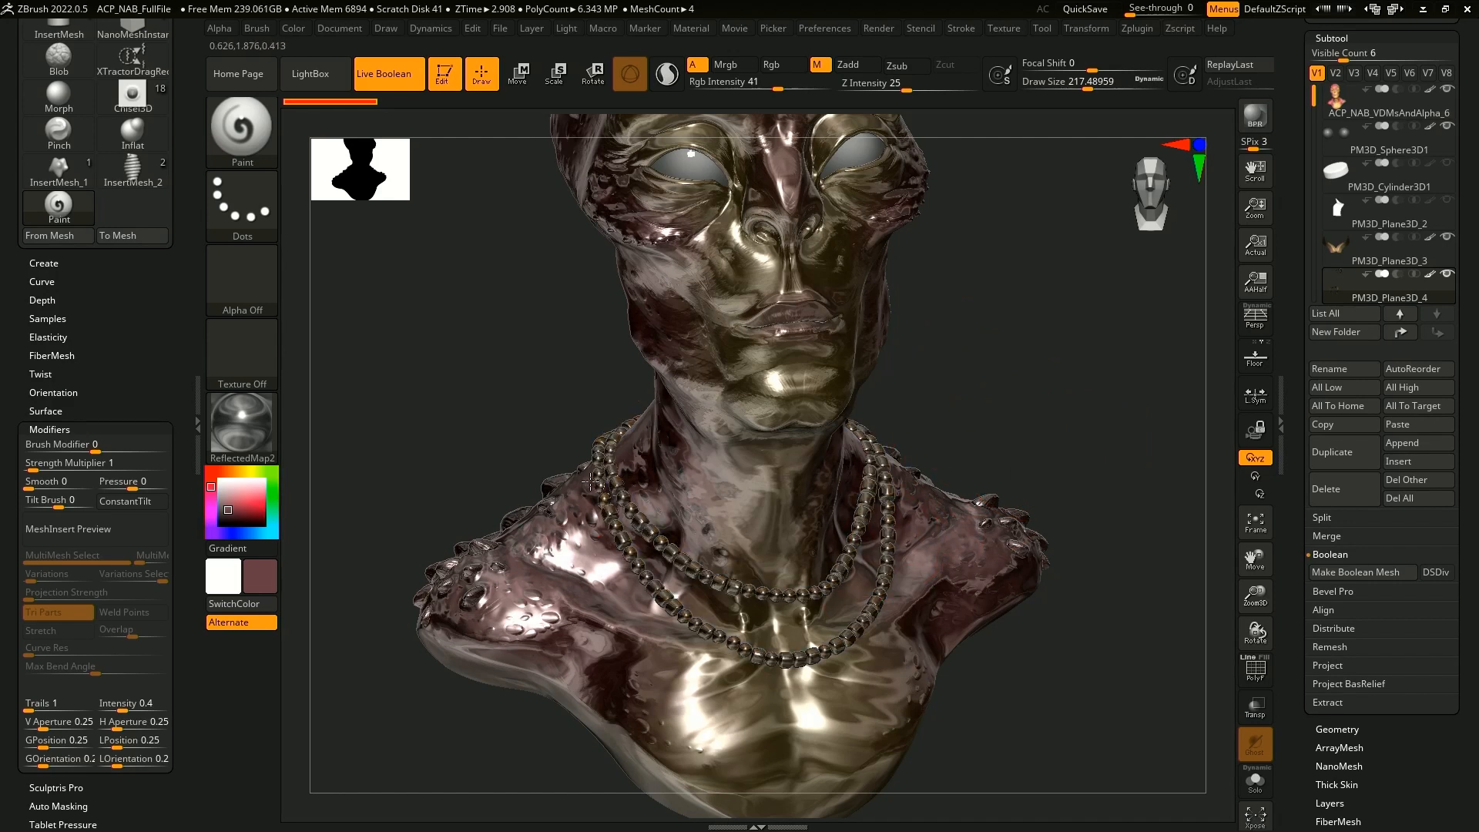
- Paint the ReflectedMap2 material over the remaining necklace beads around the back of the neck
left_click(590, 481)
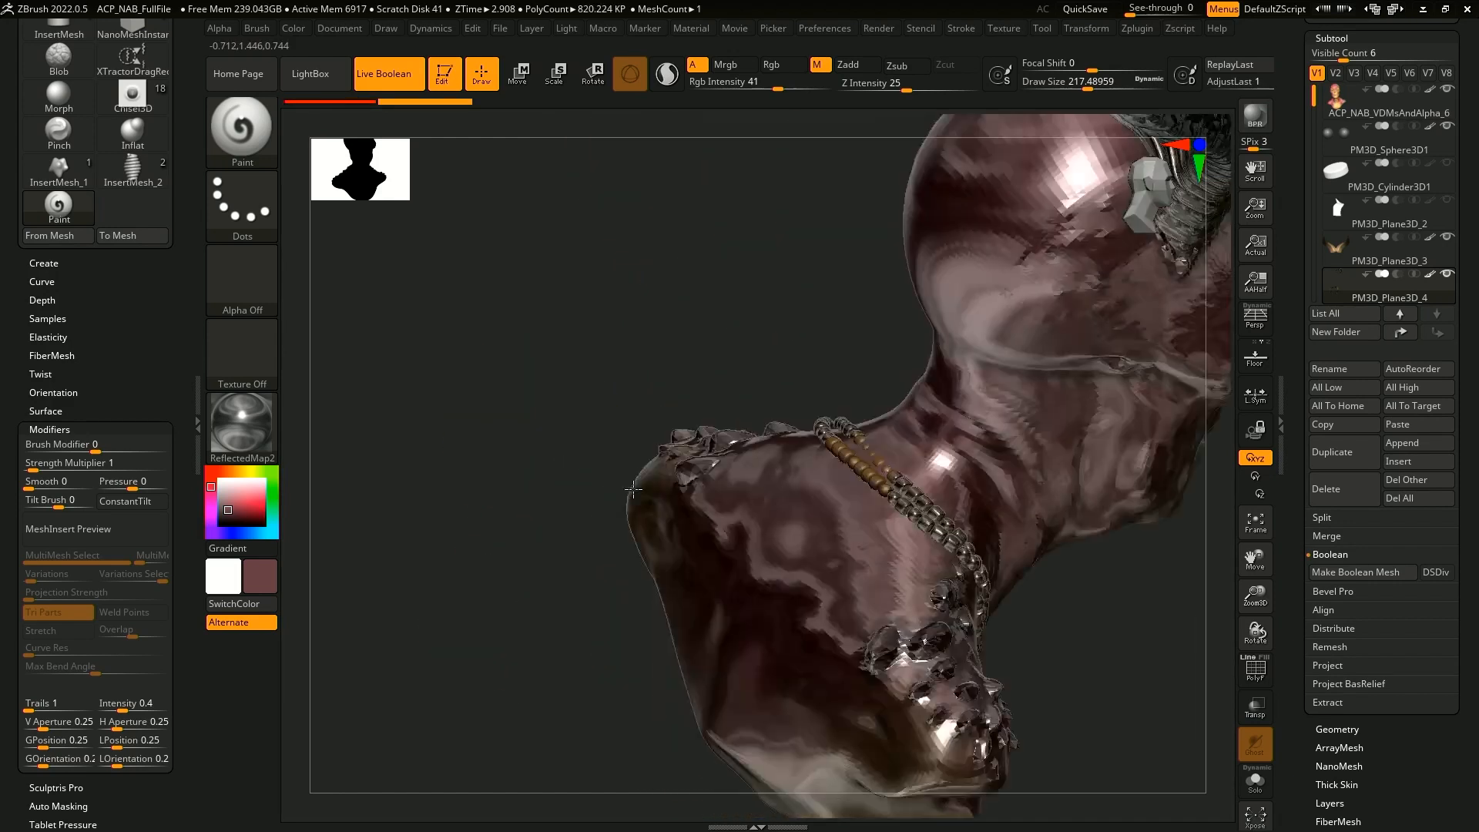
left_click_drag(884, 480, 880, 426)
left_click_drag(986, 625, 984, 636)
mouse_move(1094, 655)
left_mouse_down()
mouse_move(909, 640)
mouse_move(717, 655)
mouse_move(504, 563)
left_mouse_up()
left_click_drag(967, 549, 939, 317)
mouse_move(1023, 303)
left_mouse_down("alt")
mouse_move(1026, 349)
mouse_move(976, 433)
left_mouse_up("alt")
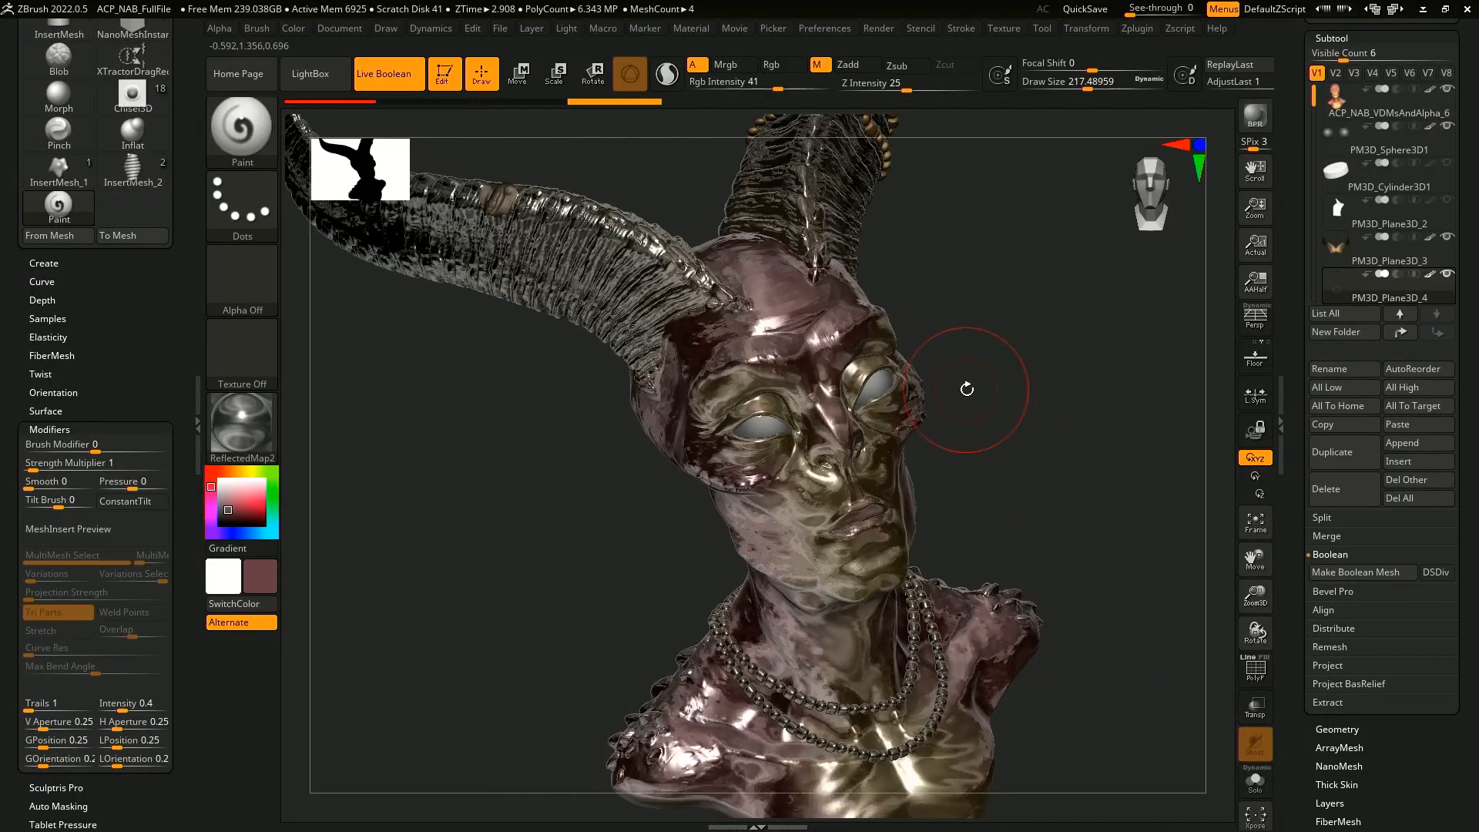
- Set the active material back to BasicMaterial and check the necklace's painted metal against the skin
left_click(243, 425)
left_click(422, 643)
left_click_drag(724, 624, 1052, 488)
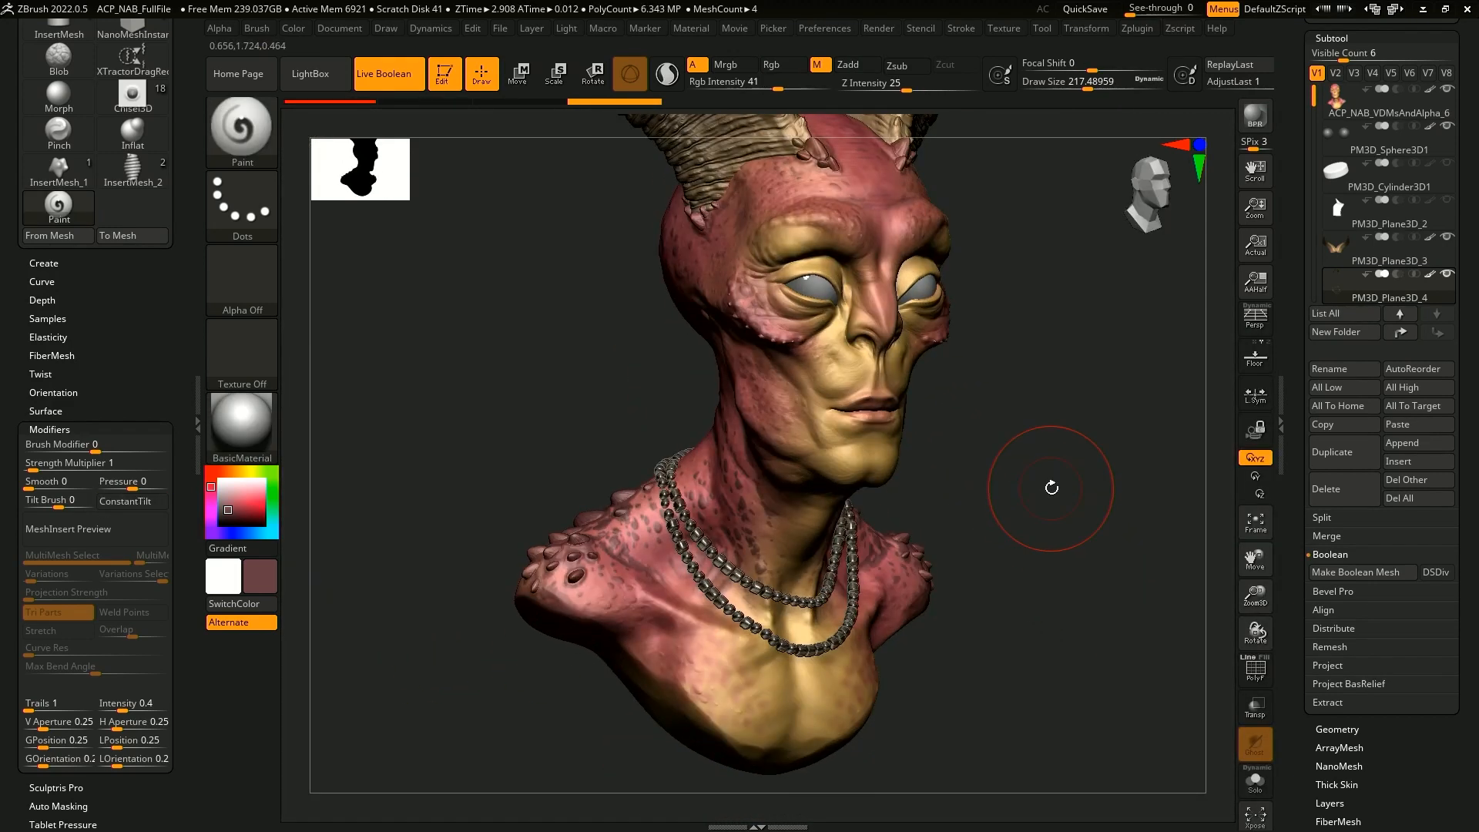
- Mask the necklace by smoothness with a range of 10 and a falloff of 100
right_click_drag(866, 512, 1115, 574)
key("f")
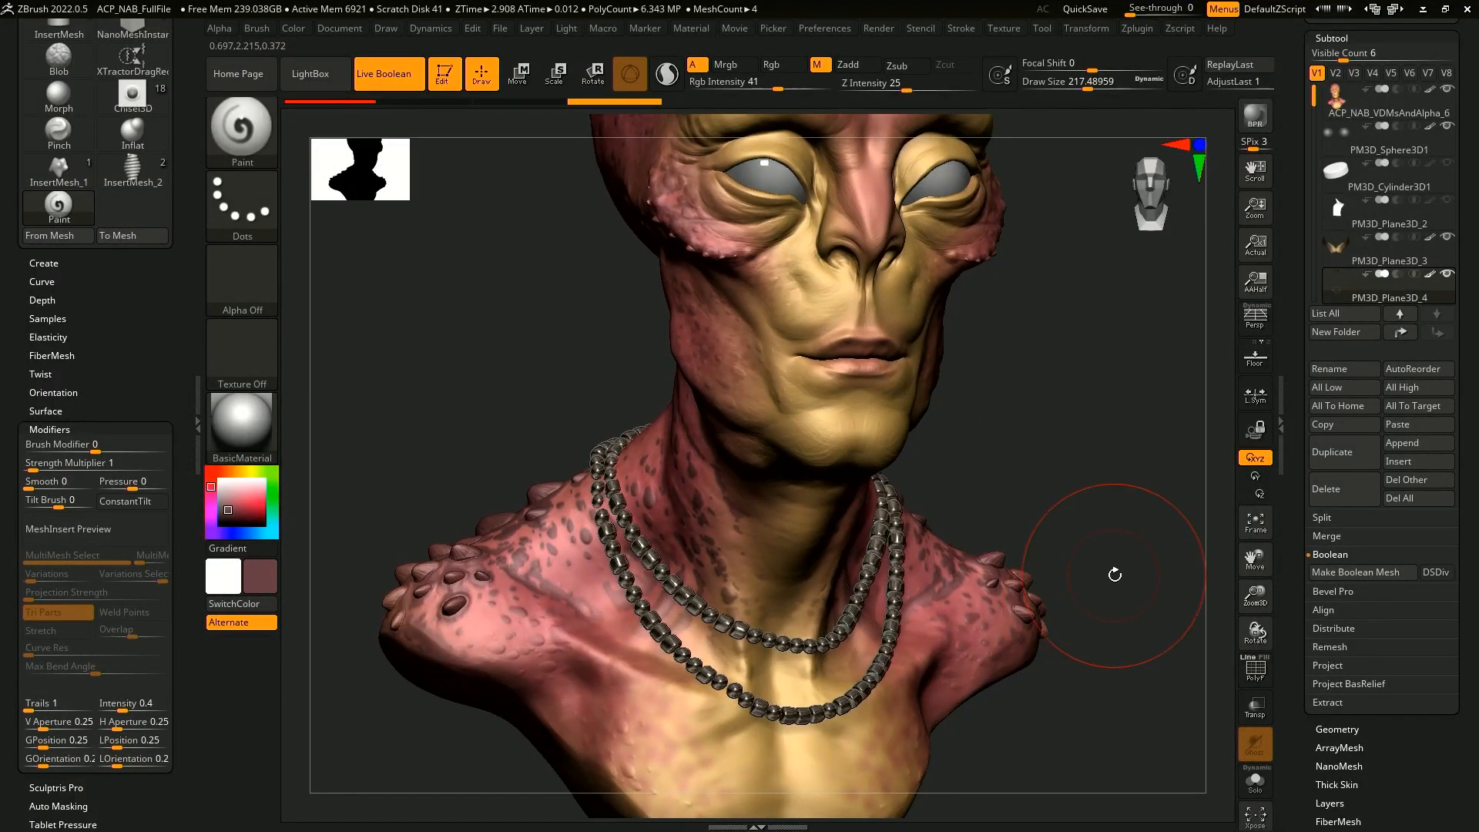
left_click_drag(1320, 747, 1315, 563)
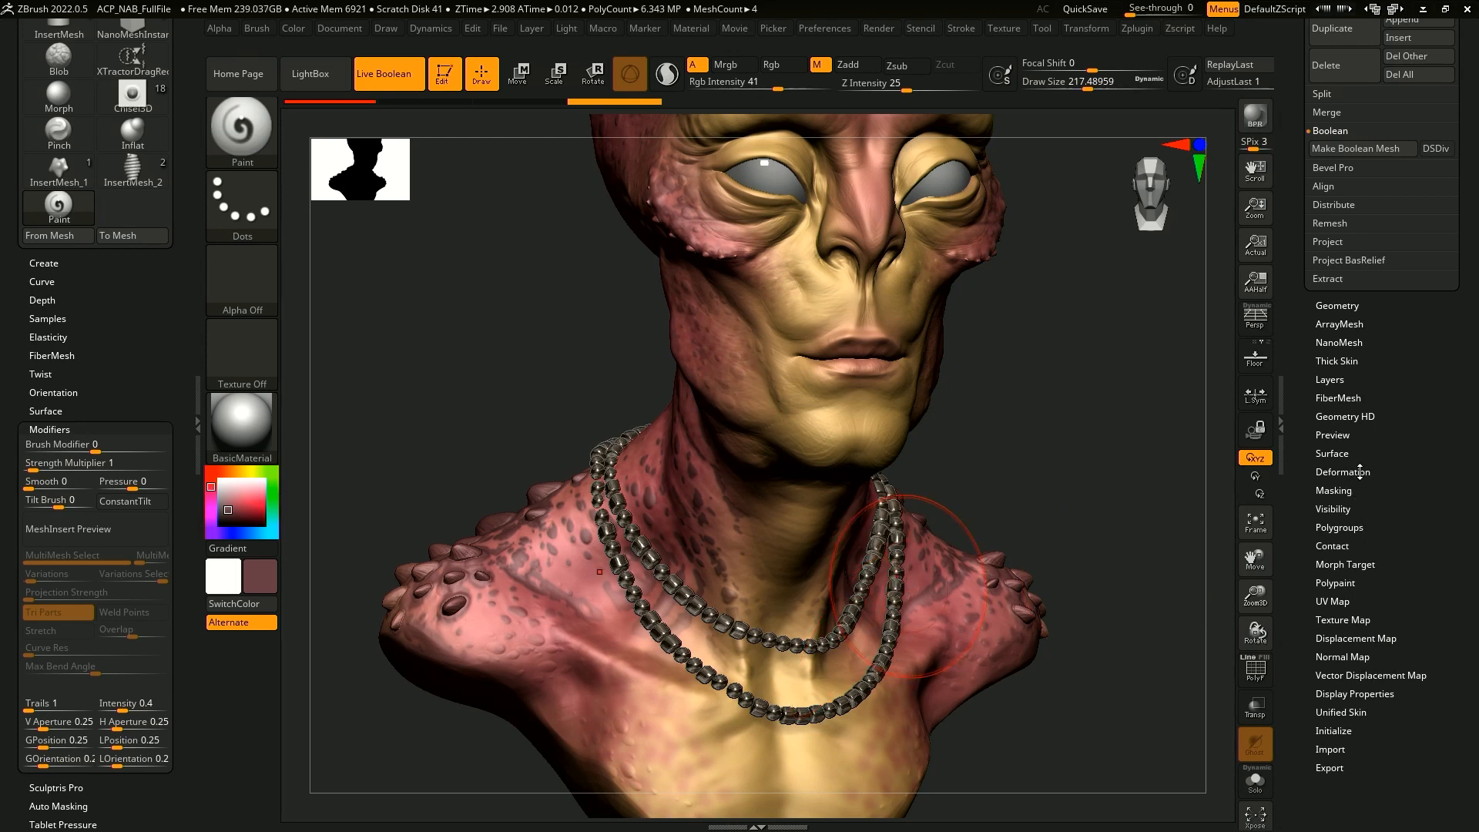
left_click(1340, 490)
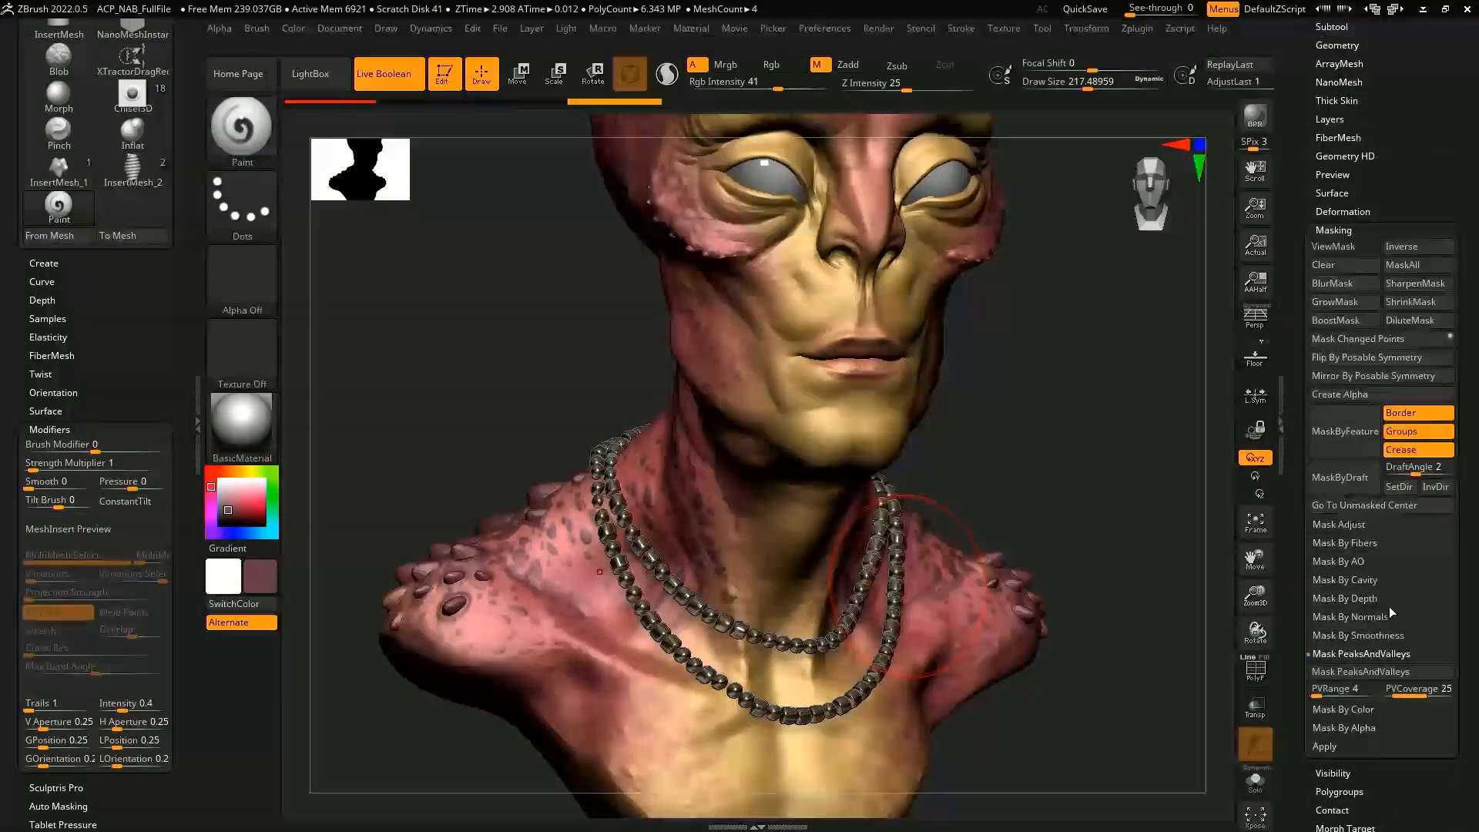
left_click(1384, 634)
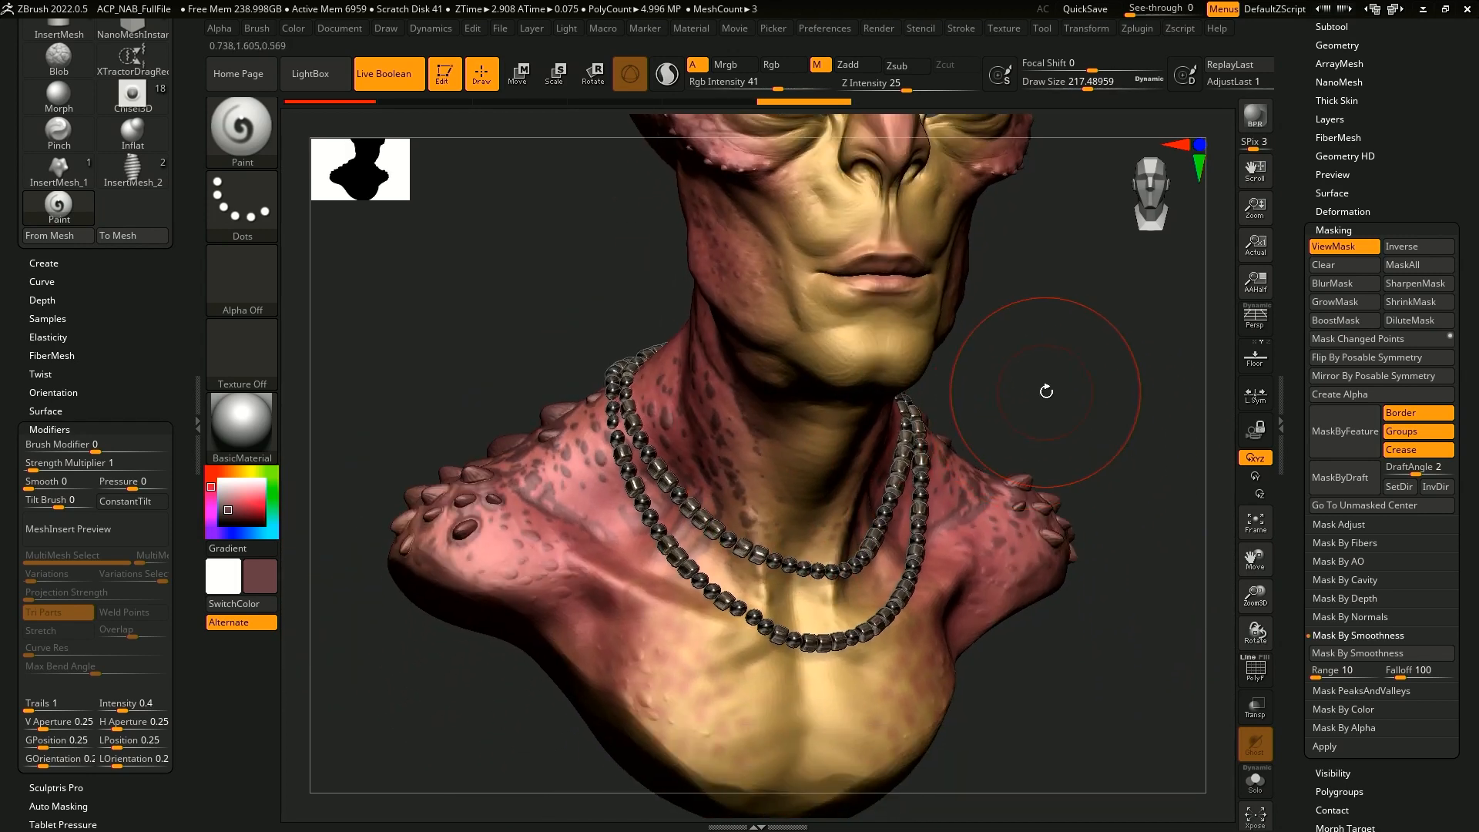
- Fill the necklace's unmasked areas with black (R 0, G 0, B 0), applying only the Rgb channel
left_click(221, 519)
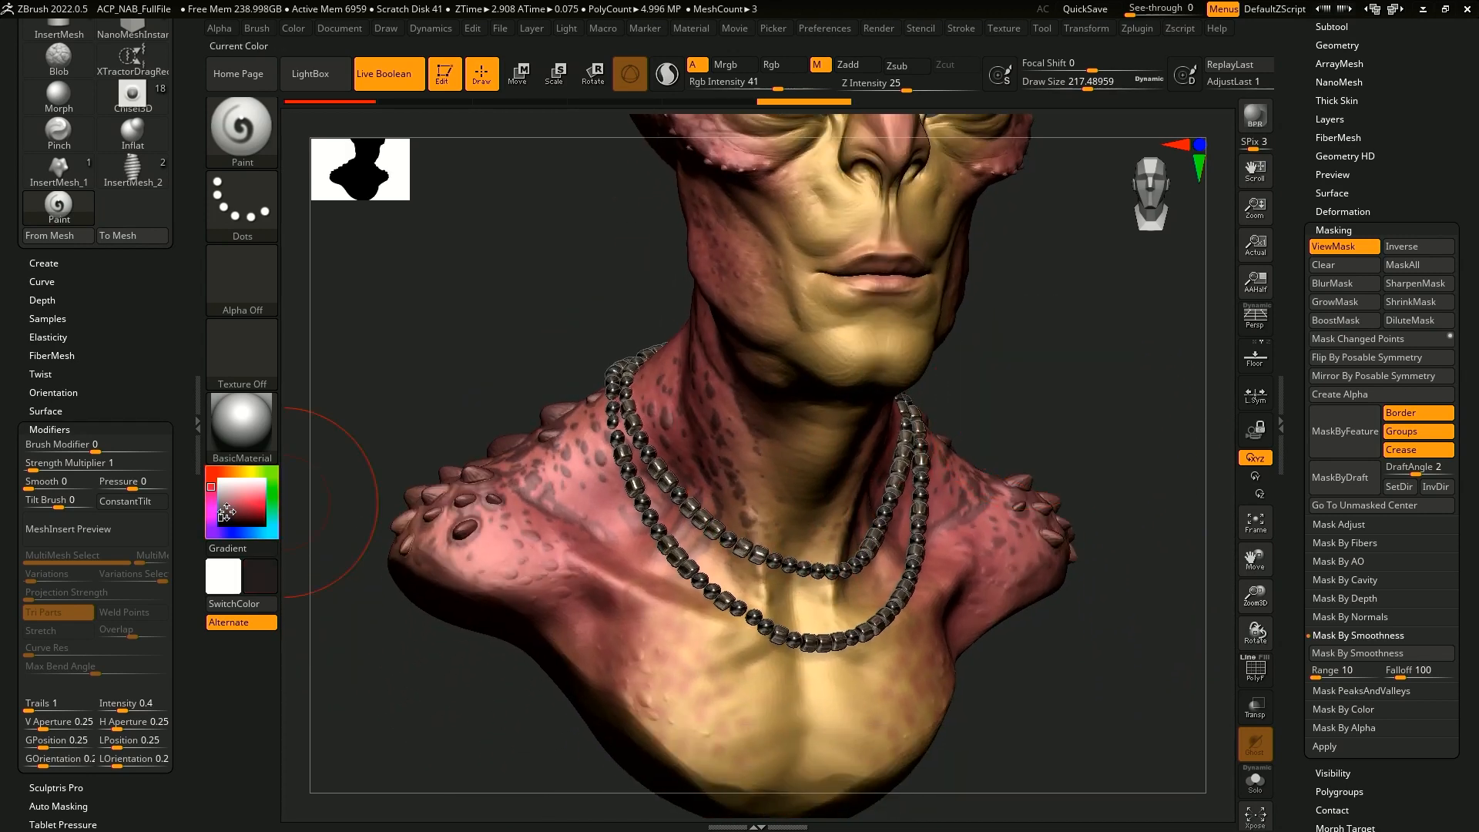
key("space")
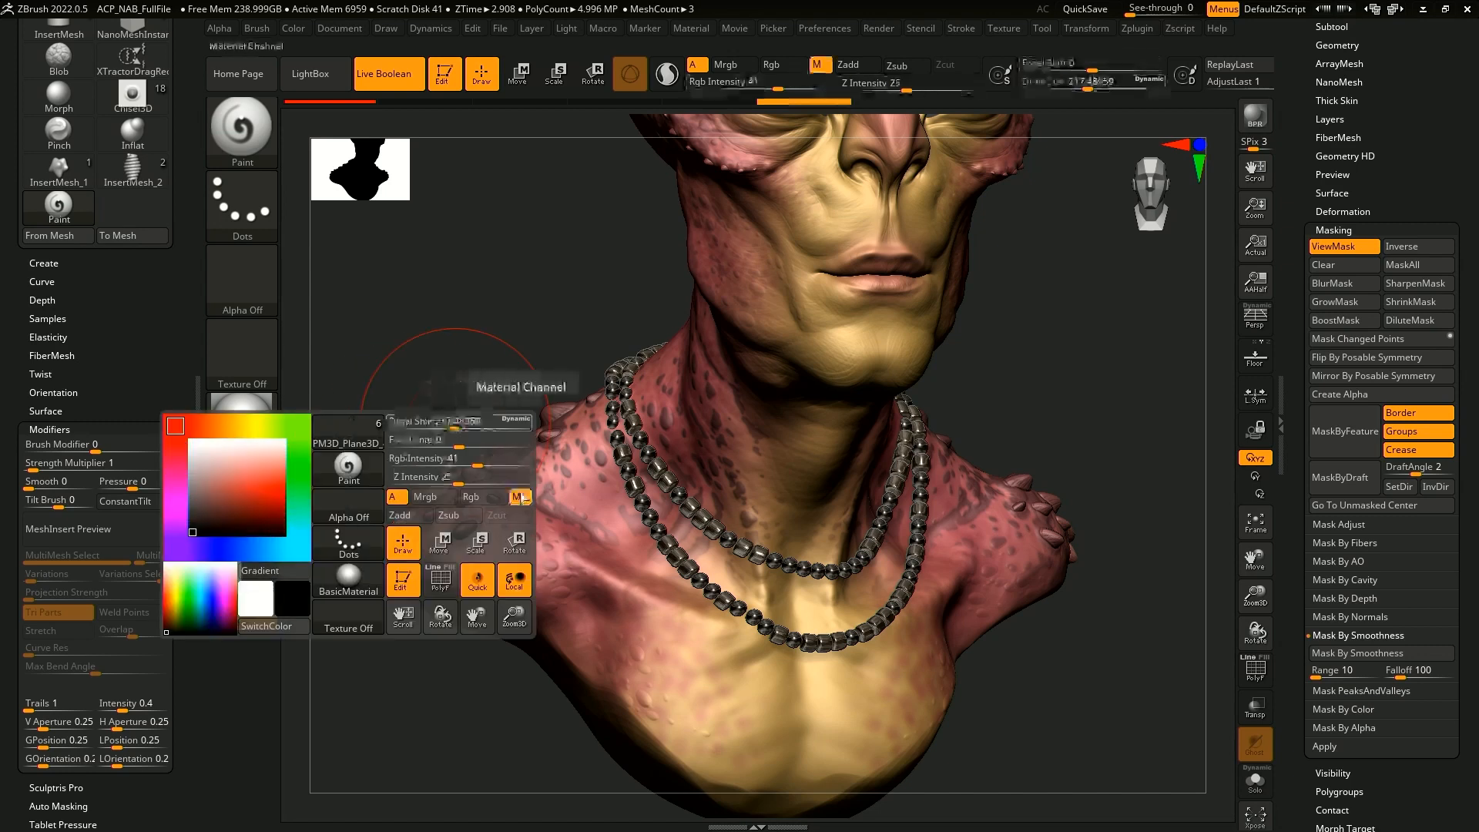
left_click(471, 497)
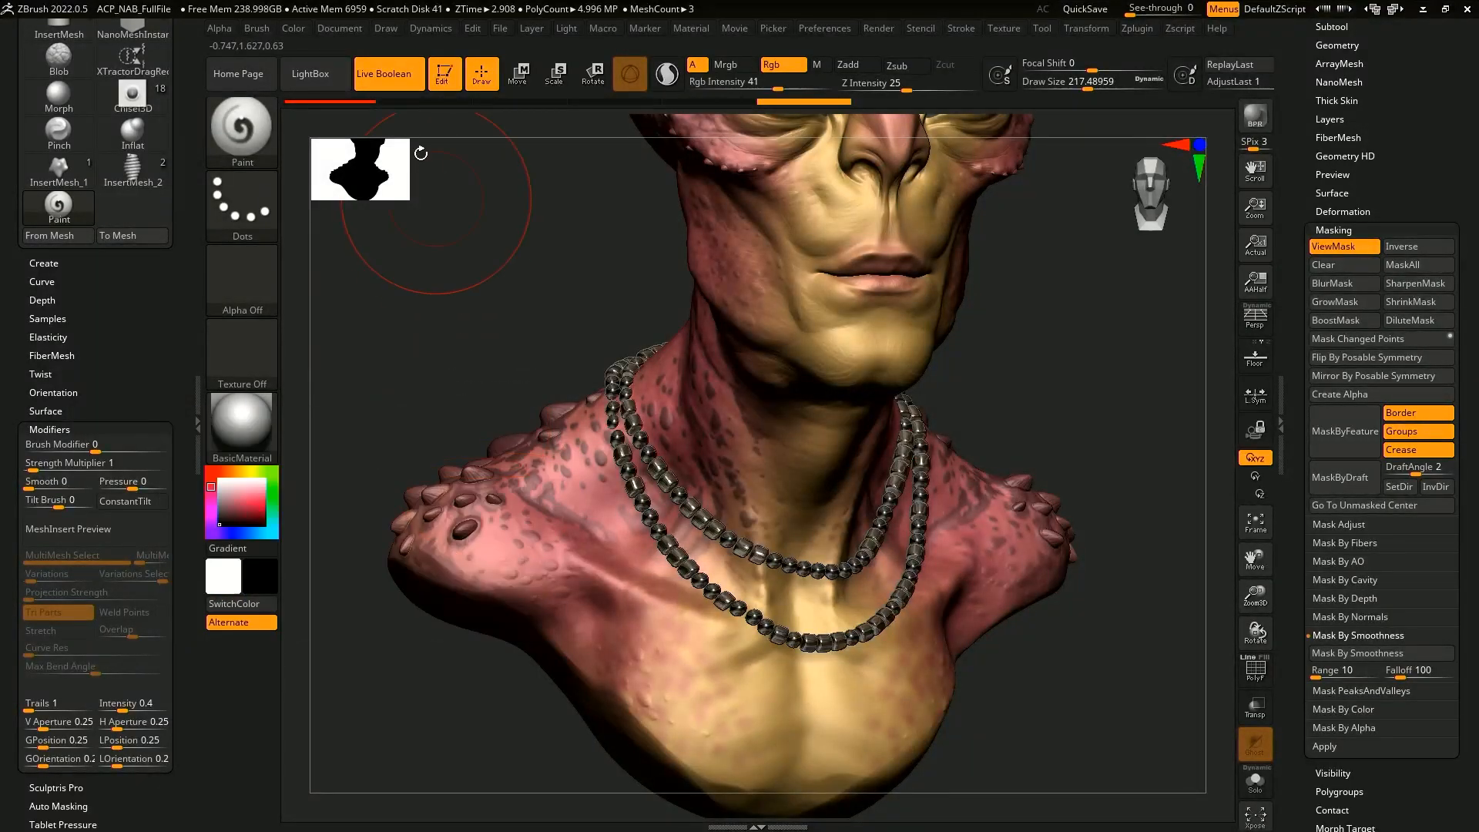
left_click(292, 29)
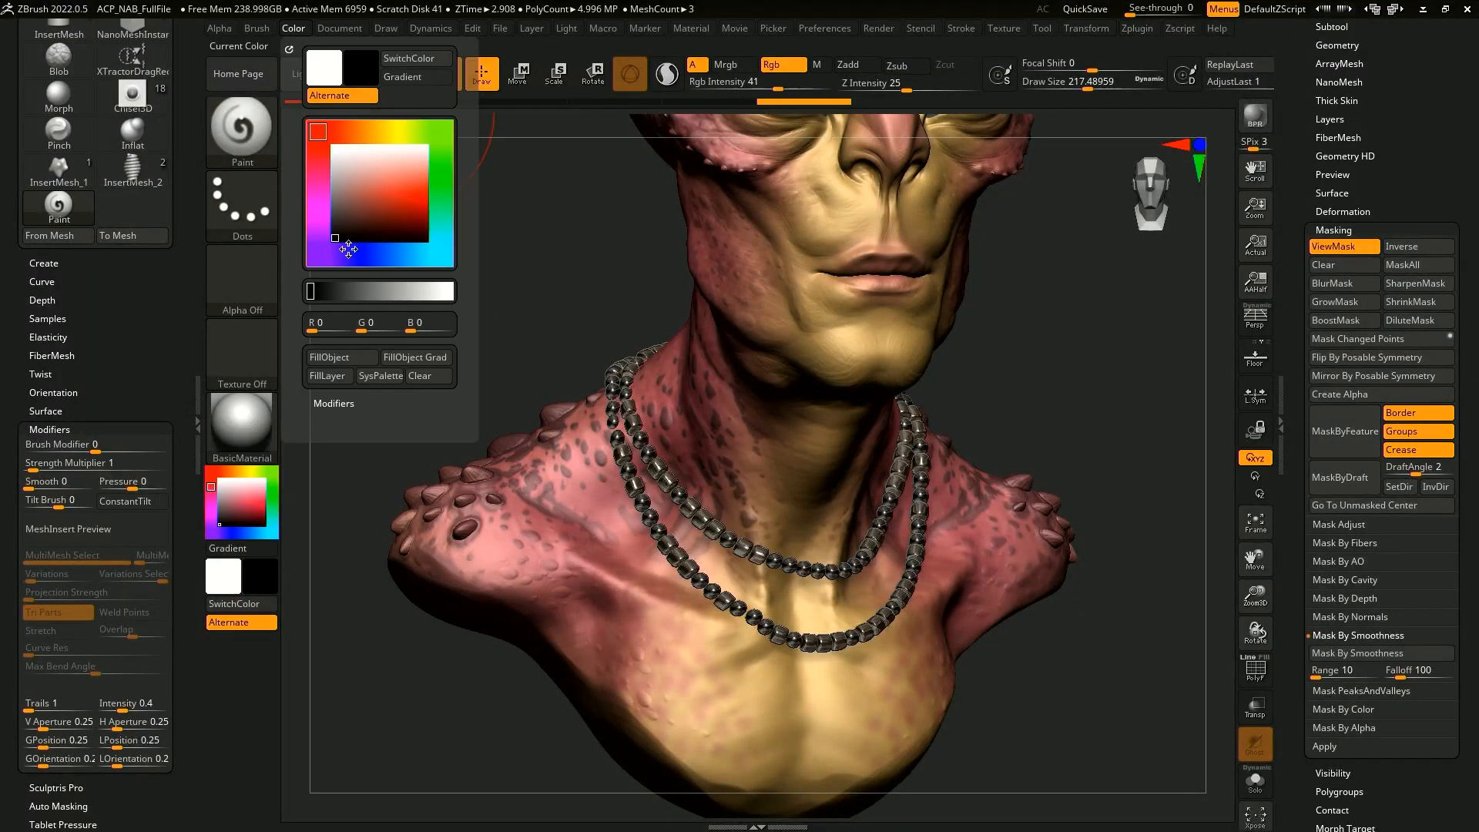
left_click(357, 358)
- Mask the necklace by peaks and valleys with a PVRange of 4 and a PVCoverage of 25
mouse_move(1073, 462)
left_mouse_down()
mouse_move(1077, 405)
mouse_move(1036, 423)
mouse_move(1109, 539)
left_mouse_up()
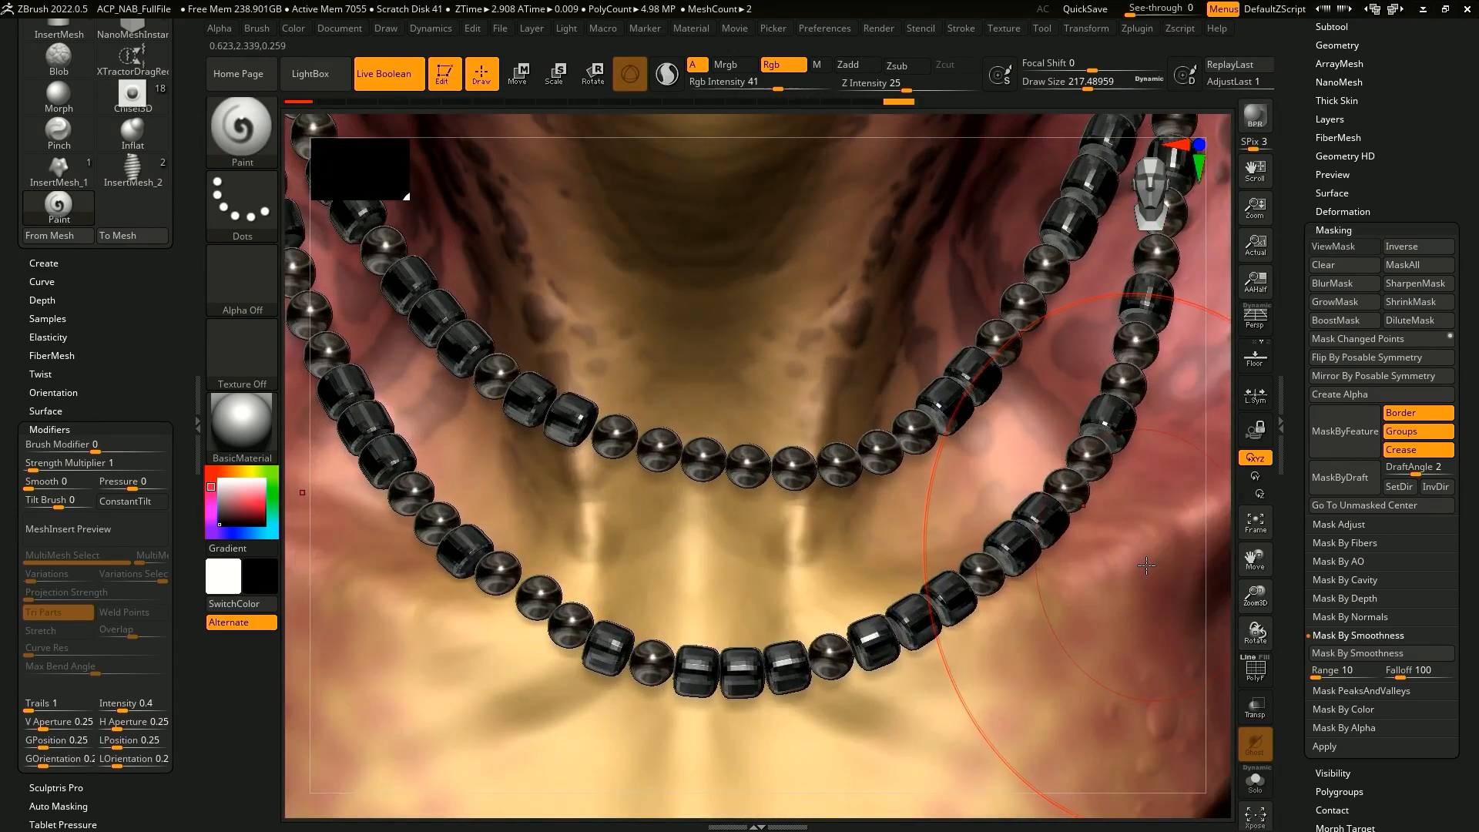
left_click_drag(1218, 504, 1097, 351, "alt")
mouse_move(1083, 406)
left_mouse_down()
mouse_move(1128, 410)
mouse_move(1070, 423)
mouse_move(1078, 441)
left_mouse_up()
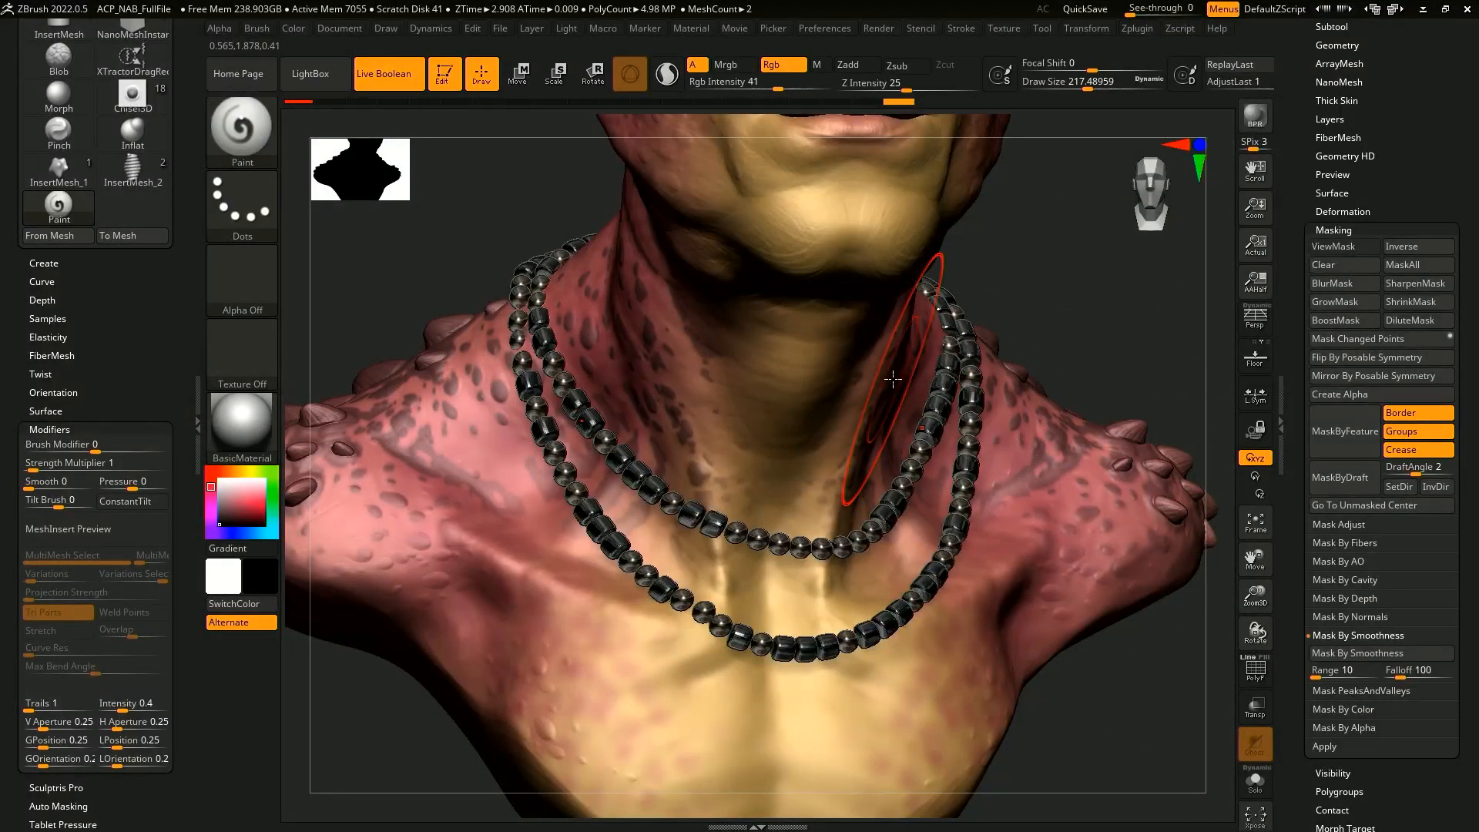
left_click(1389, 634)
left_click(1387, 658)
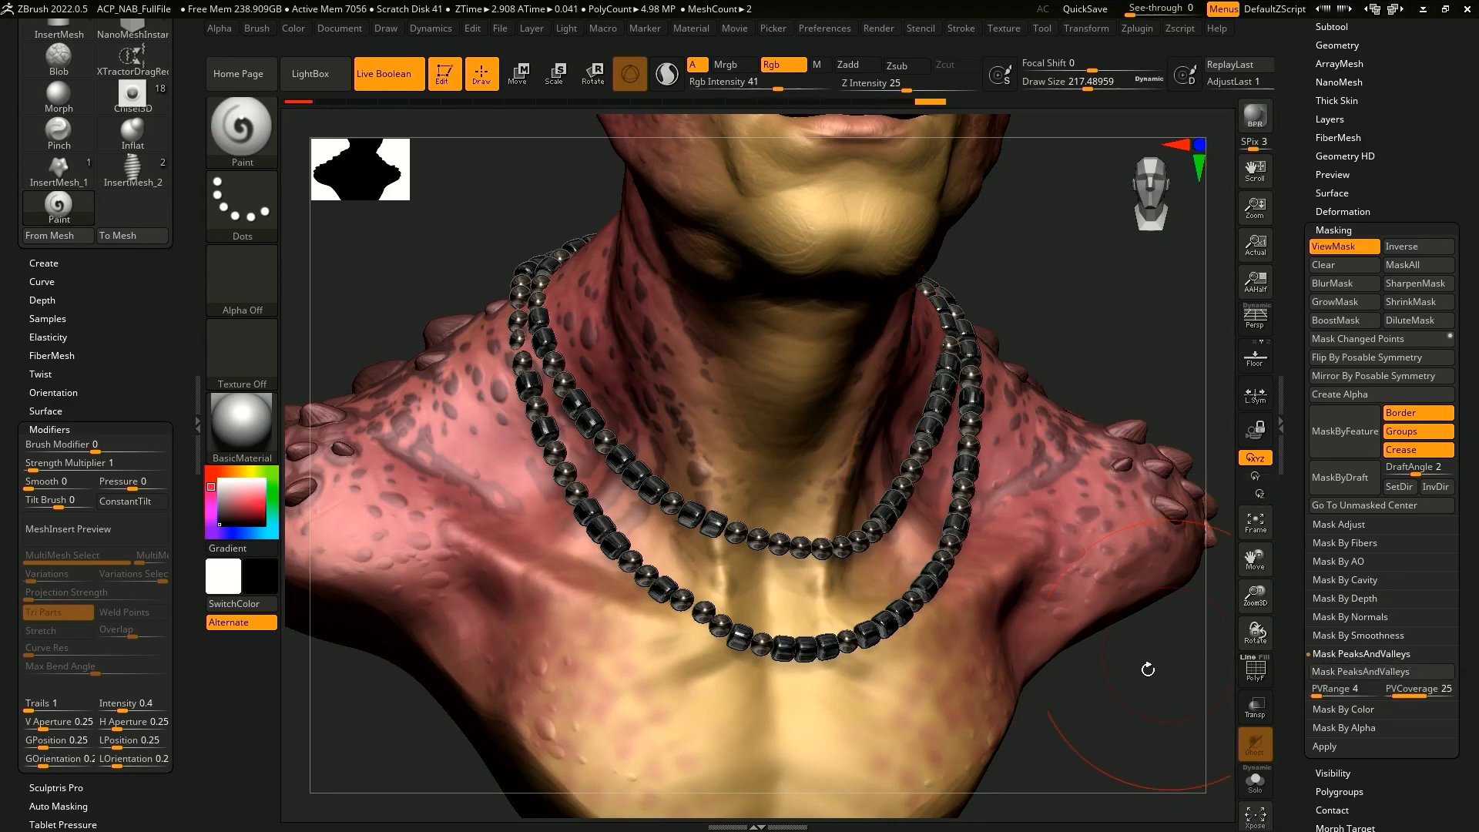
- Fill the necklace's unmasked areas with BasicMaterial, applying only the material channel
left_click_drag(1139, 696, 1160, 794, "alt")
left_click_drag(1212, 601, 1242, 738, "alt")
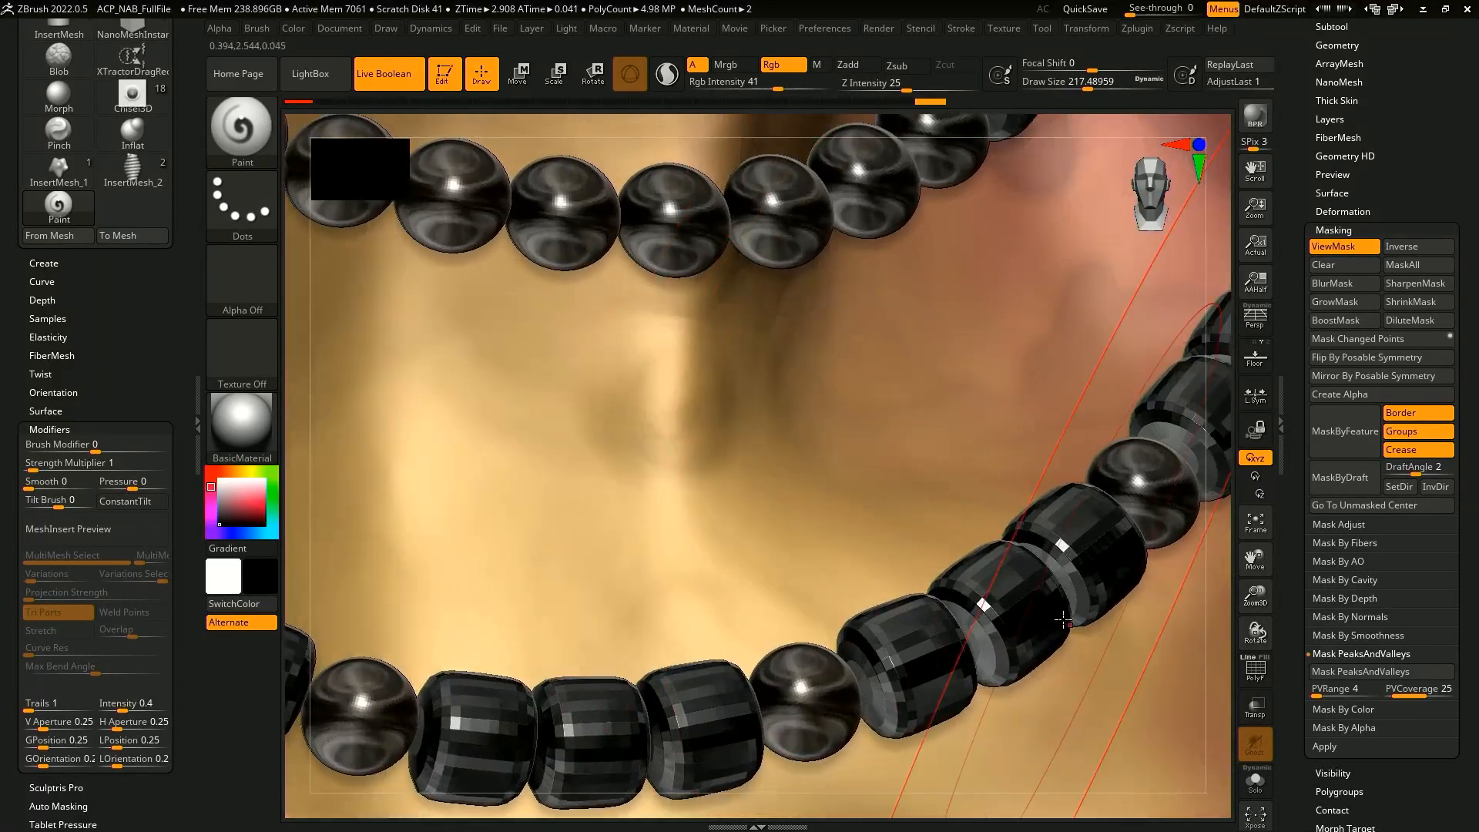
left_click_drag(1223, 563, 1211, 271, "alt")
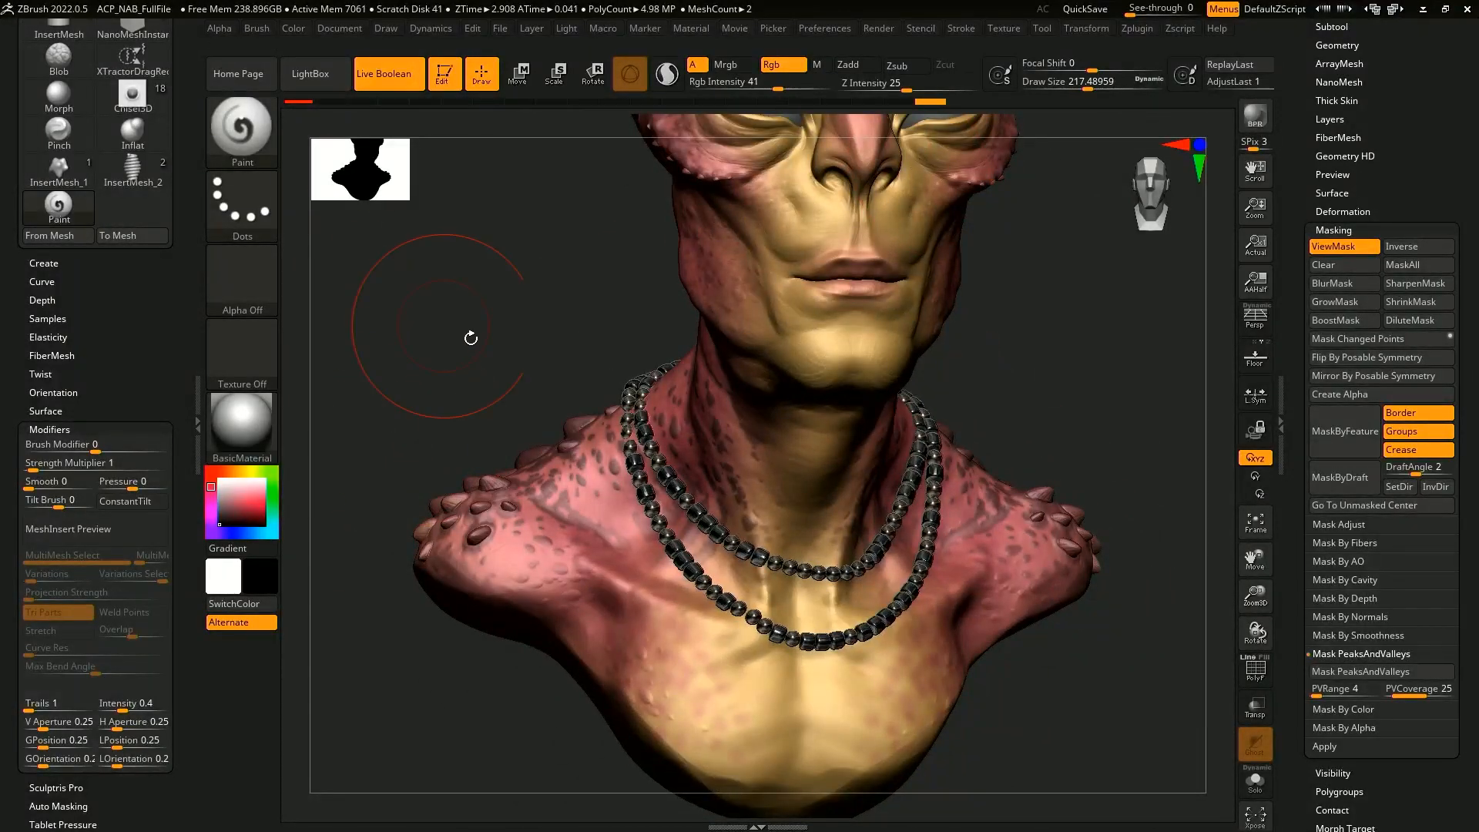
key("space")
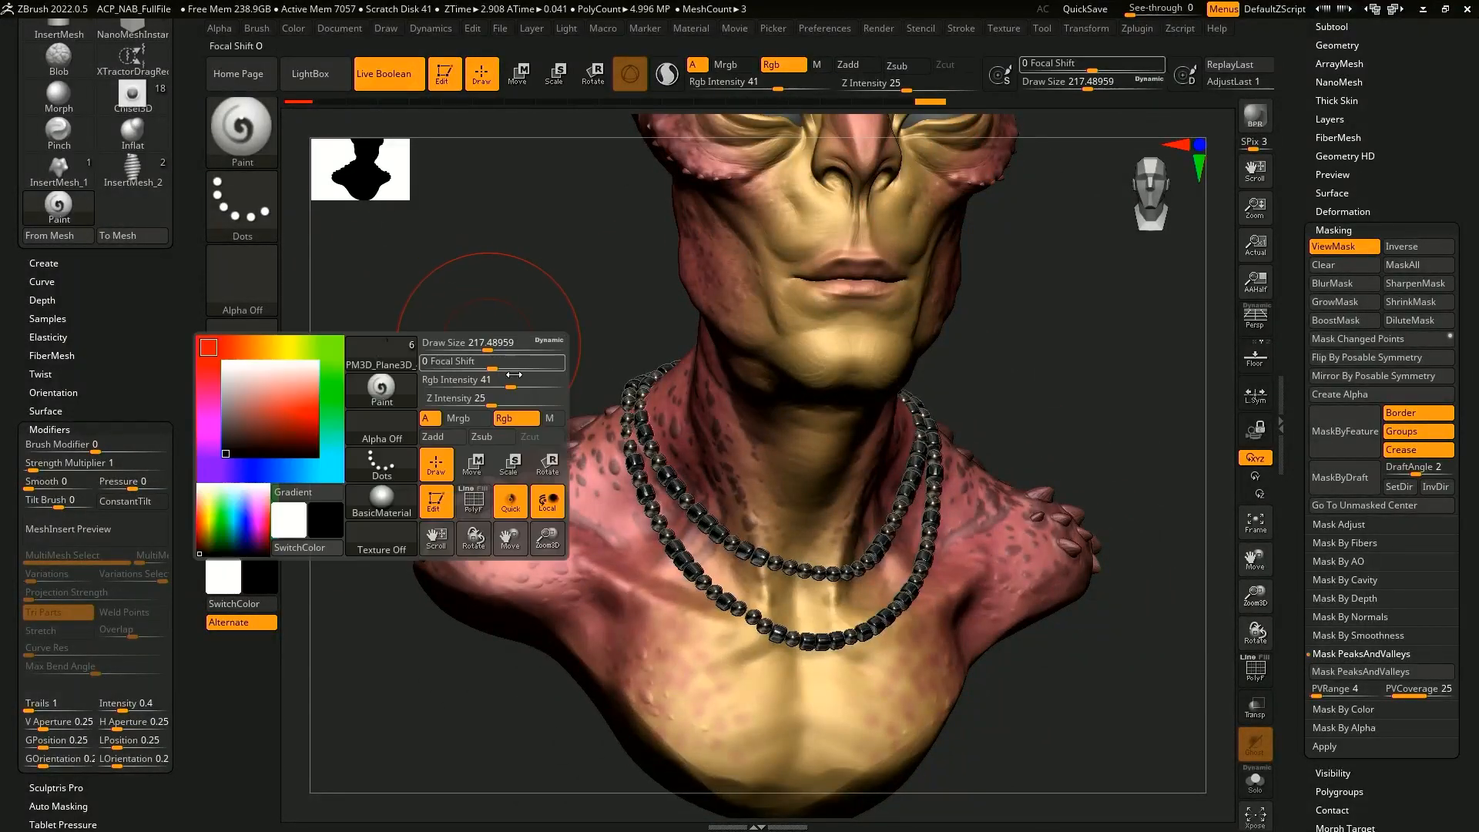
left_click(550, 417)
left_click(340, 29)
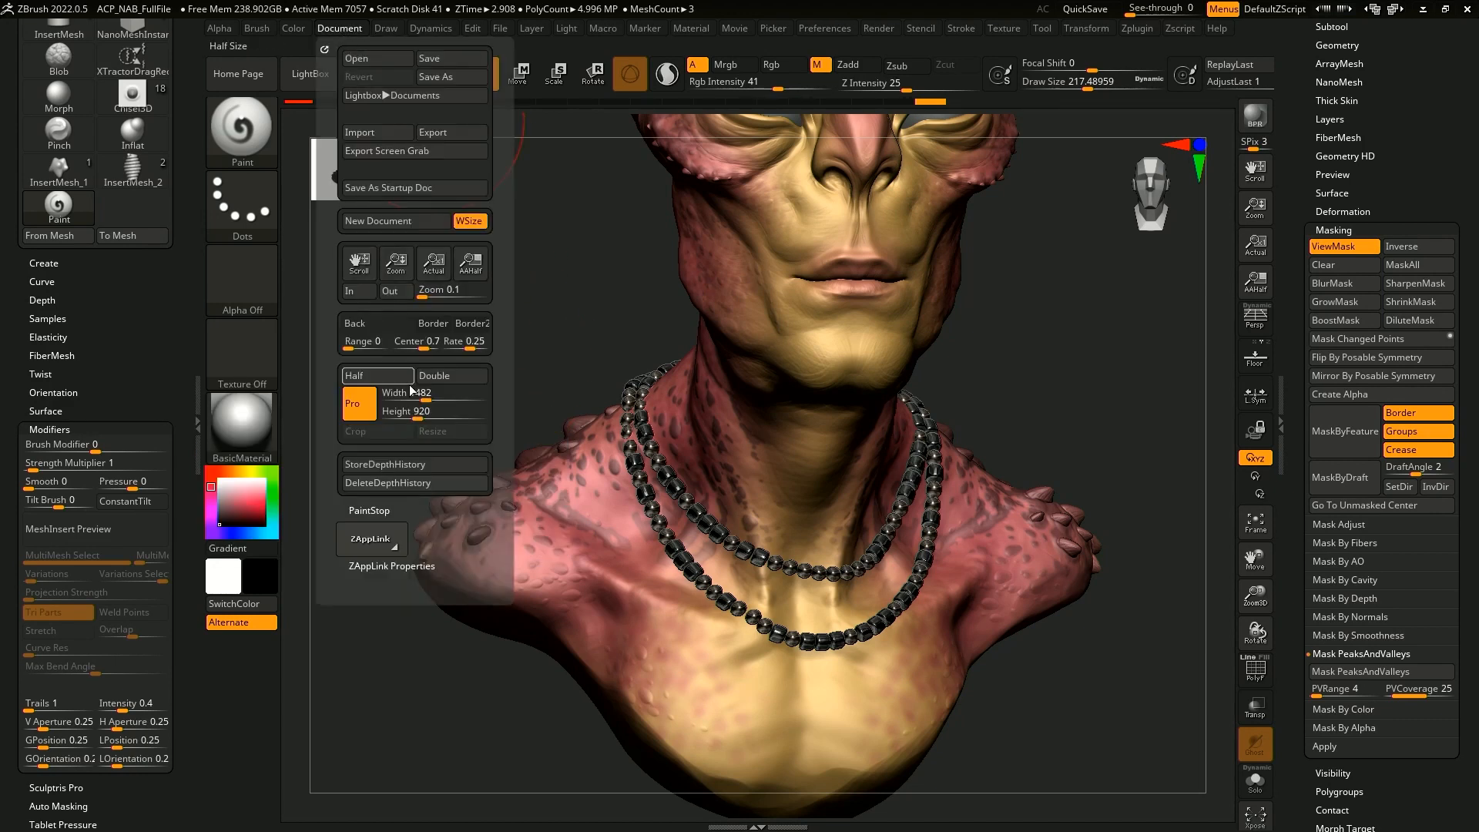
left_click(300, 29)
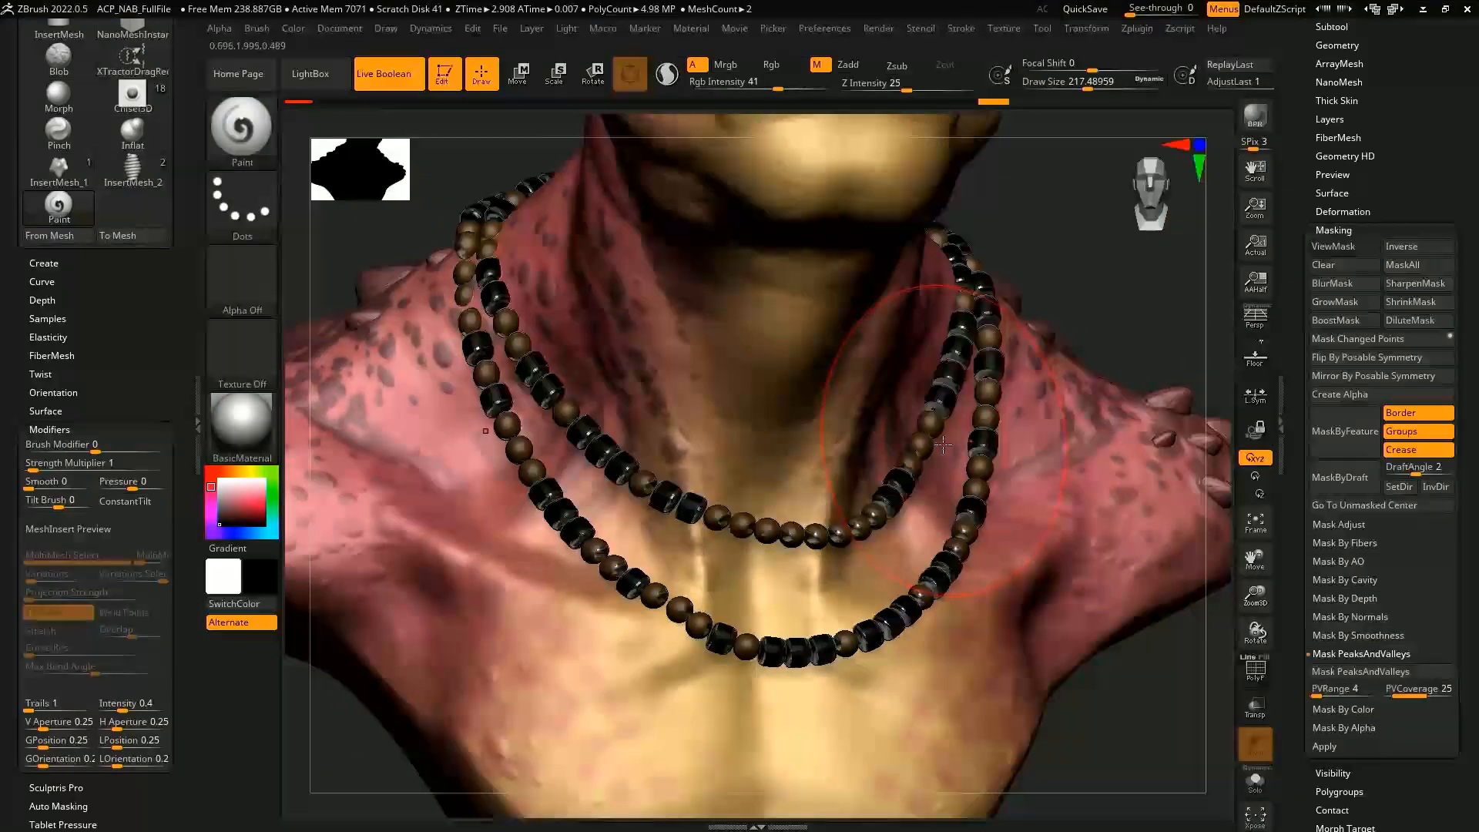
- Inspect the filled necklace beads from the front and sides, and against the whole bust
left_click_drag(1130, 309, 1140, 655)
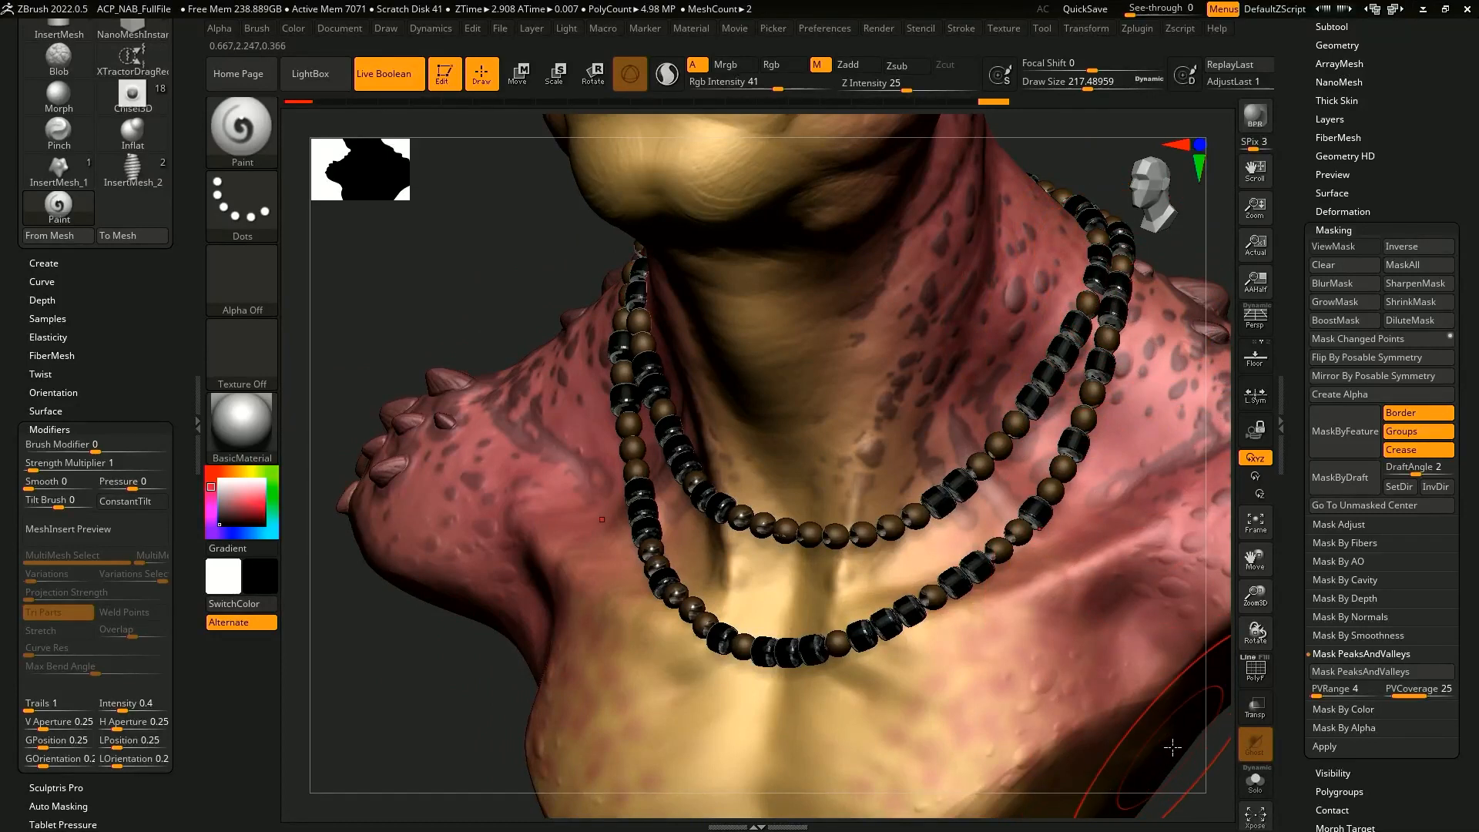
left_click_drag(1172, 751, 1120, 687)
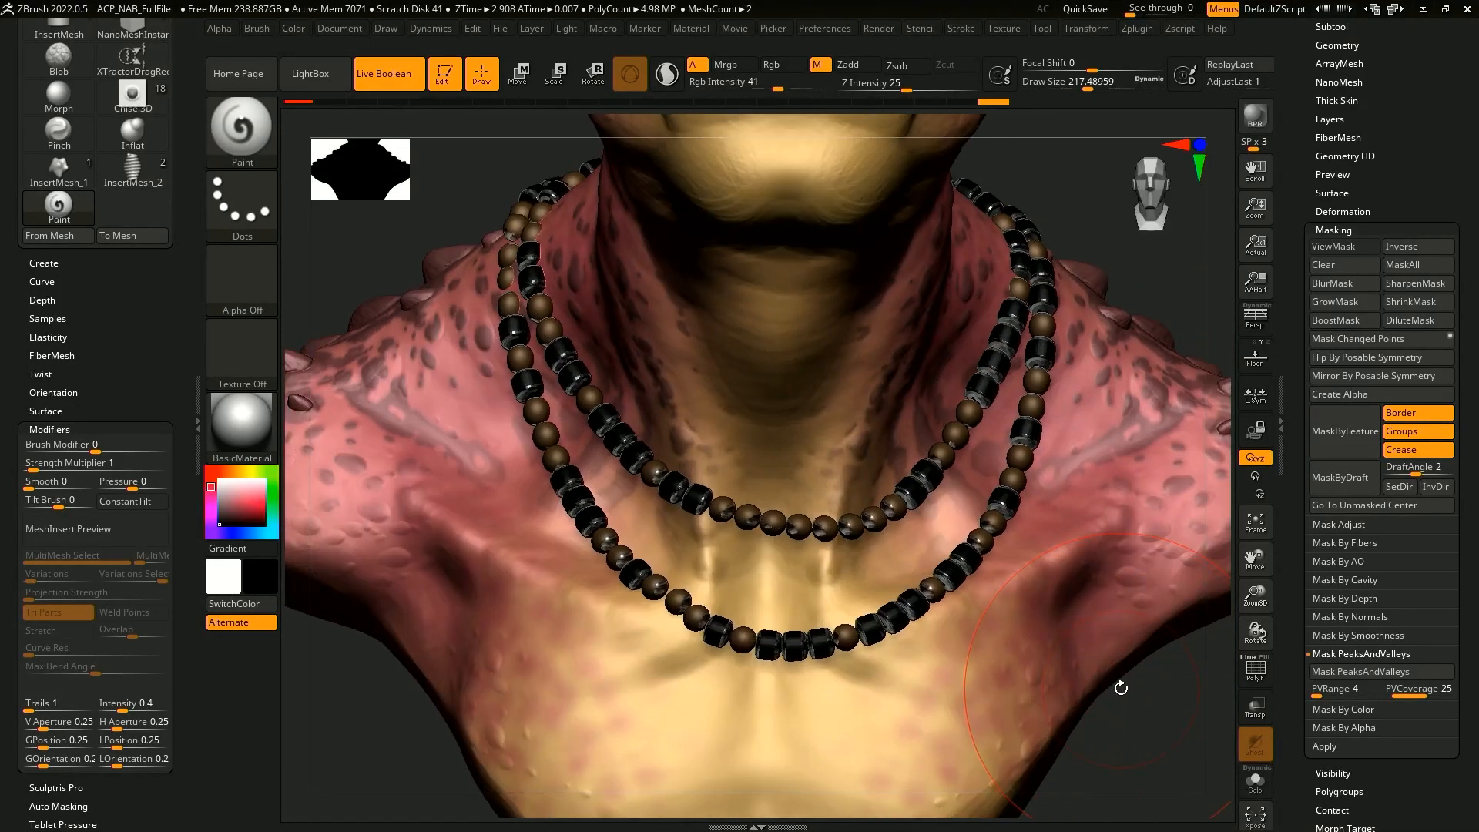
mouse_move(1192, 377)
left_mouse_down("alt")
mouse_move(1163, 363)
mouse_move(1125, 400)
mouse_move(1125, 369)
mouse_move(1119, 395)
mouse_move(1148, 396)
left_mouse_up("alt")
key("space")
left_click(1163, 359)
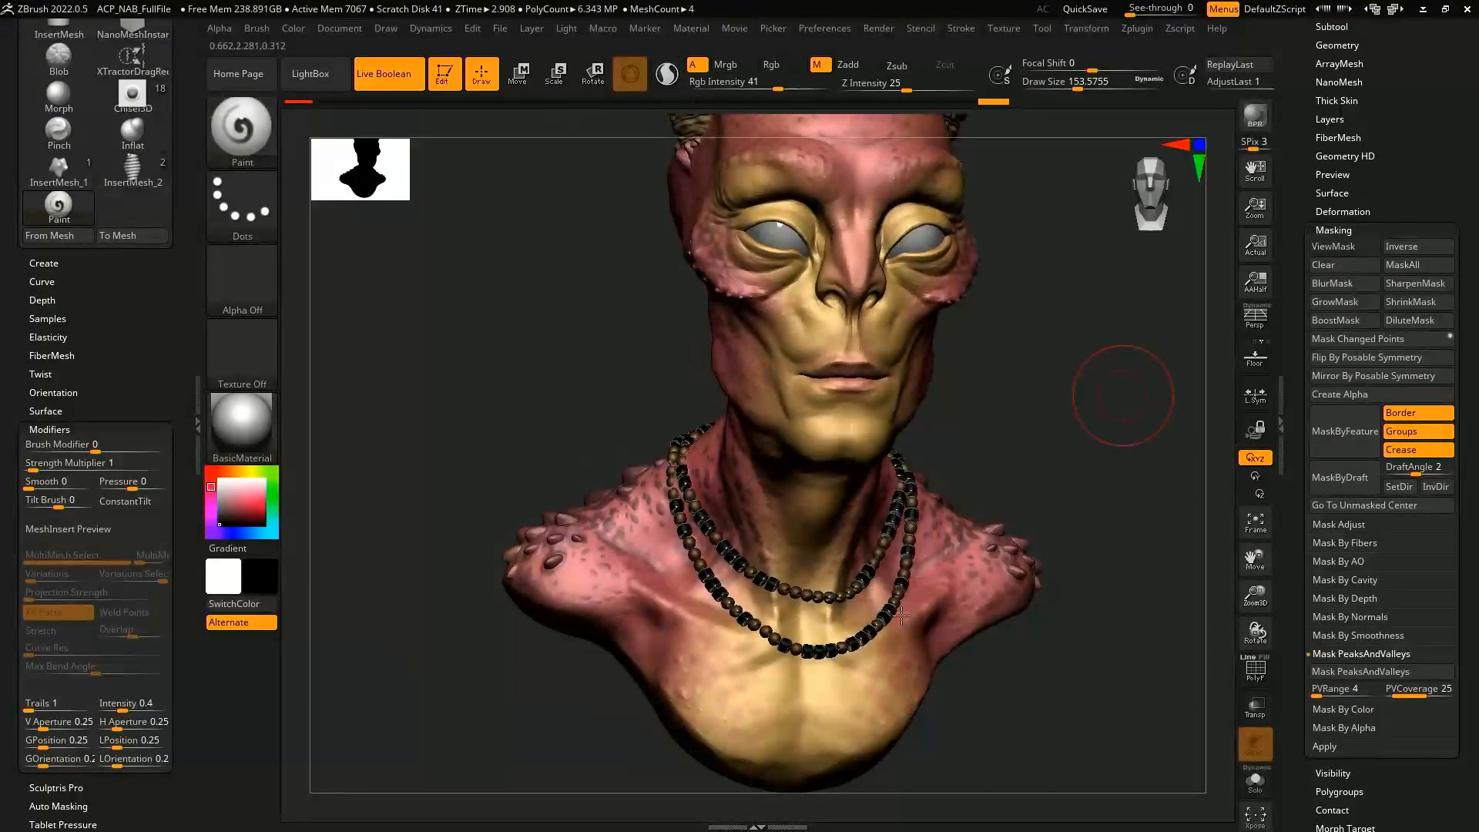
- Make the bust's skin subtool ACP_NAB_VDMsAndAlpha_6 active and frame its face
left_click_drag(1034, 708, 1116, 558, "alt")
left_click_drag(1042, 461, 1009, 585, "alt")
left_click(897, 481, "alt")
left_click_drag(980, 473, 982, 490, "alt")
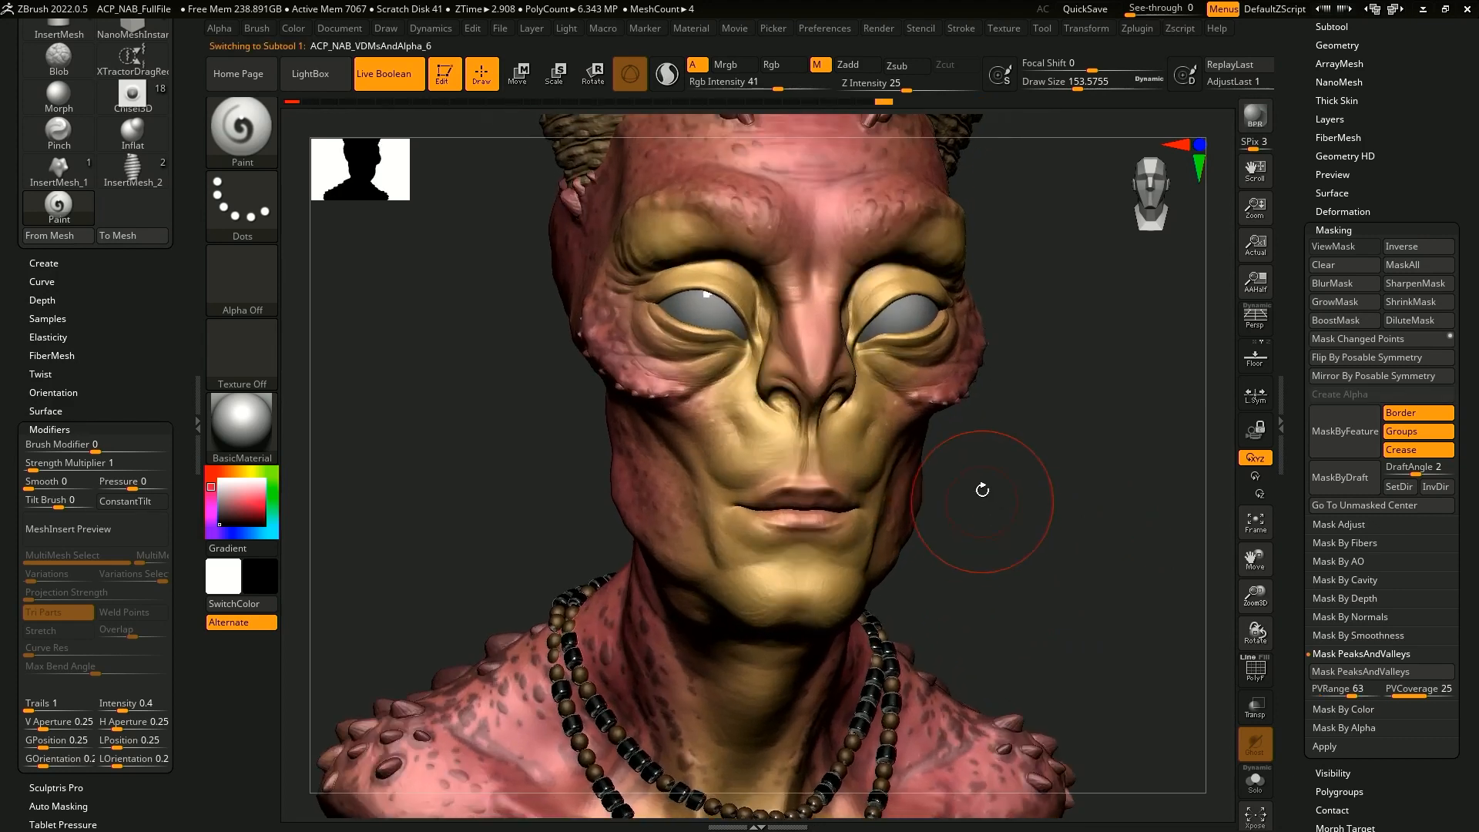
left_click_drag(1017, 427, 1010, 506, "alt")
- Set up the Paint brush with a dark grey color, a draw size of about 101 and only the Rgb channel
left_click_drag(242, 520, 210, 504)
left_click_drag(1033, 488, 1020, 446)
key("b")
key("p")
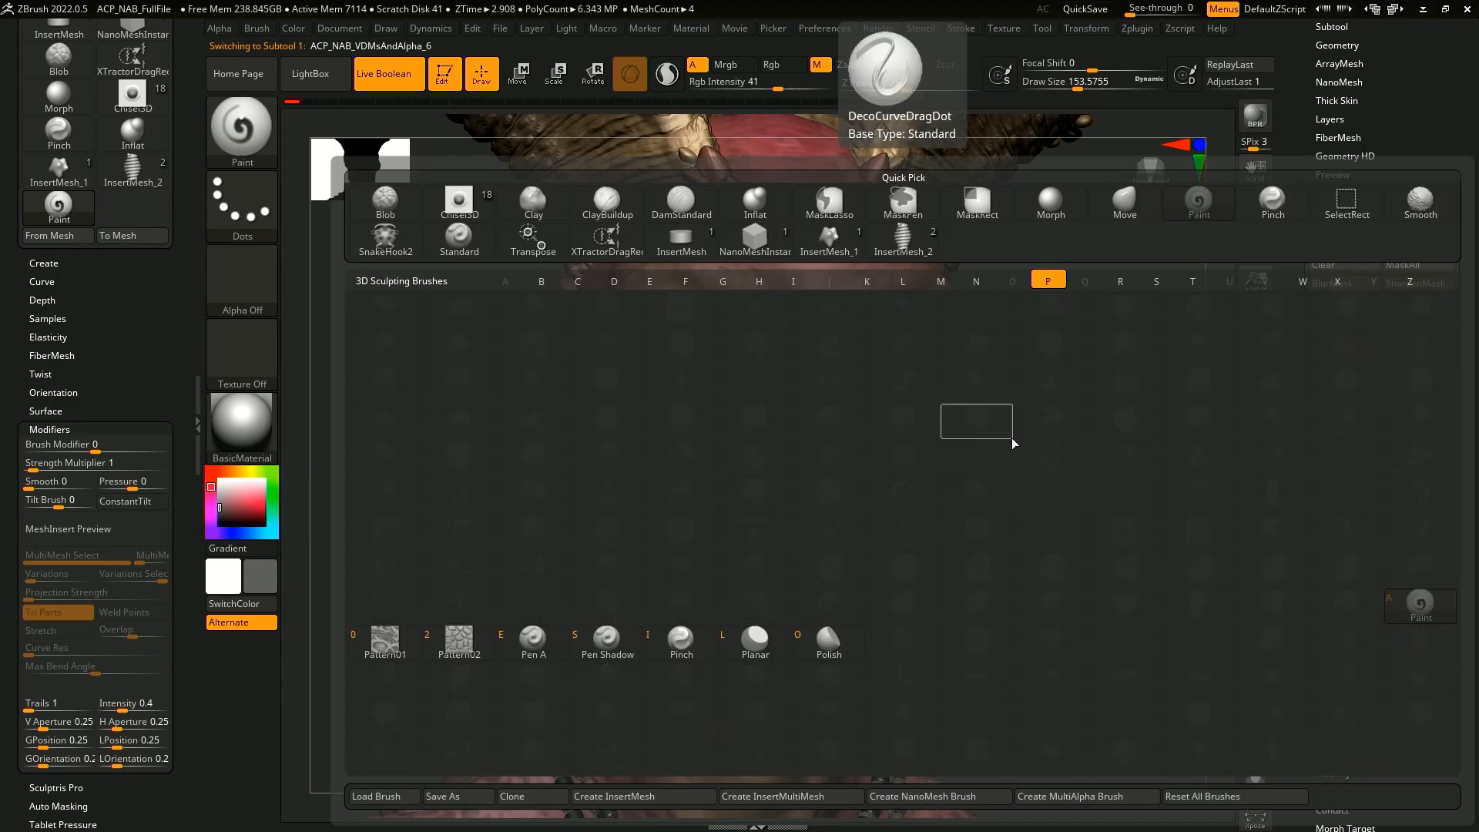
key("a")
key("space")
left_click_drag(1008, 362, 997, 355)
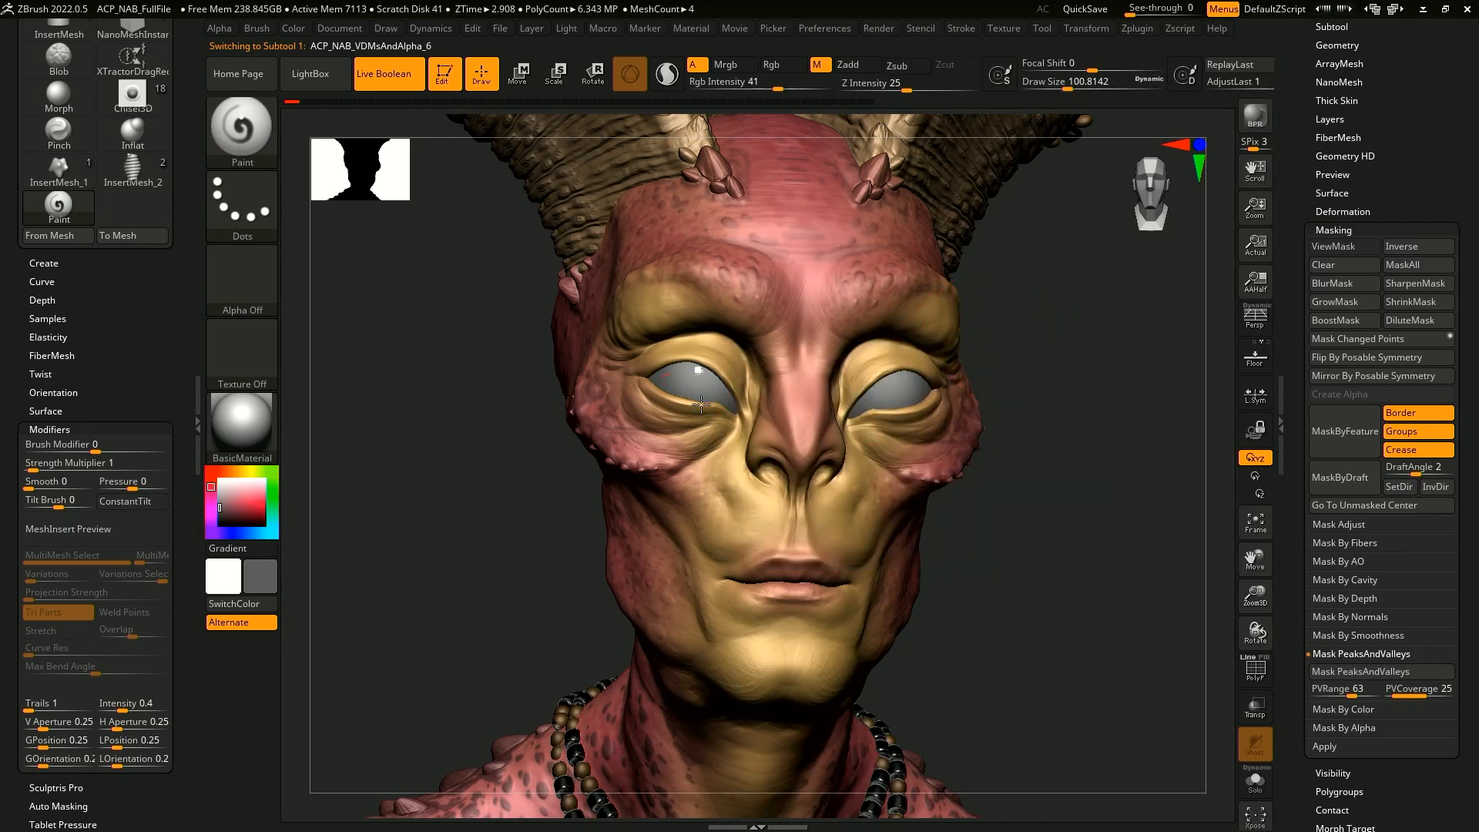
key("space")
left_click(756, 454)
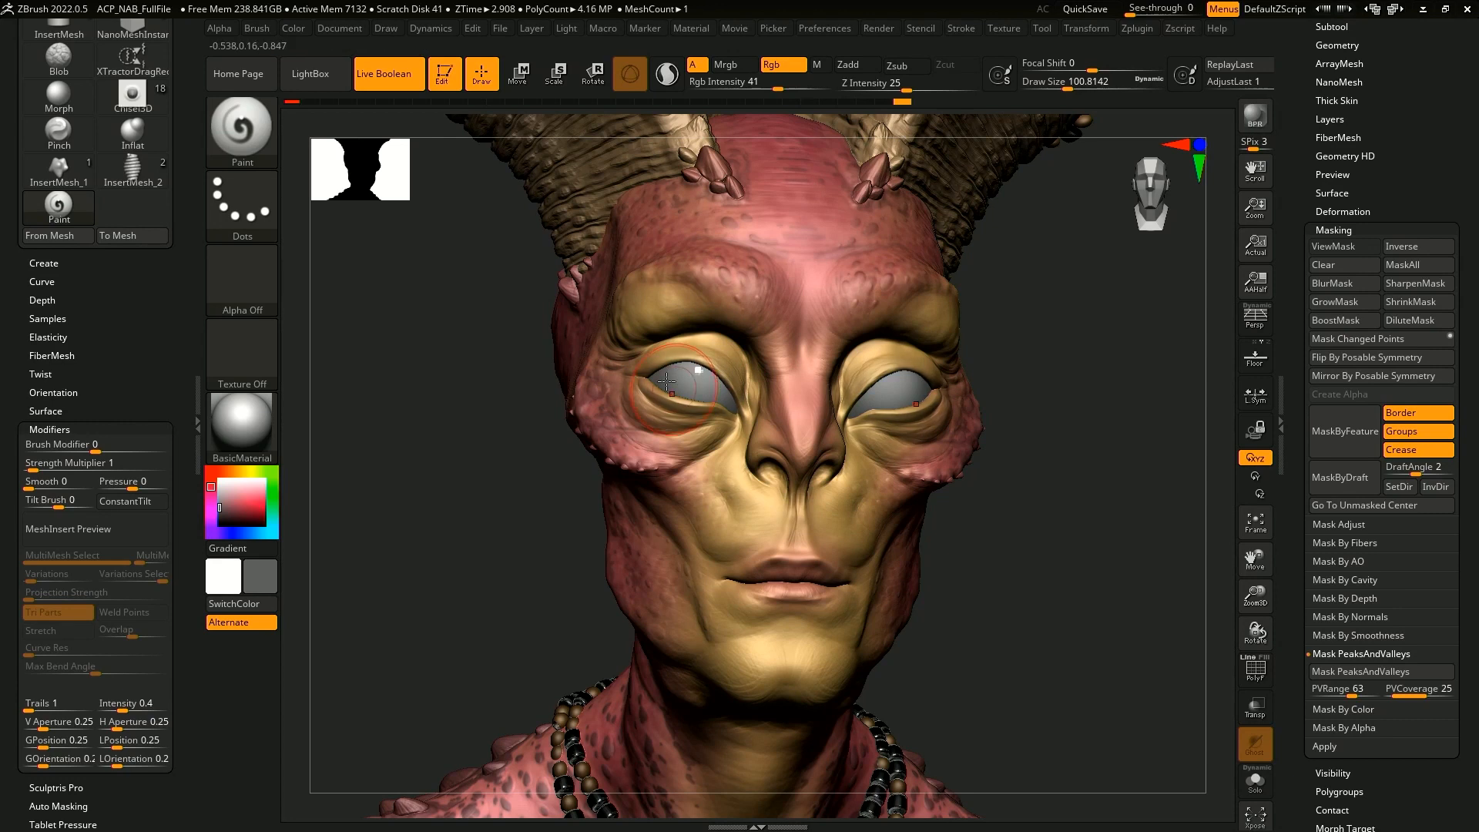
- Raise the brush's Rgb Intensity to 63 and set the paint color to black
key("space")
left_click_drag(695, 414, 729, 414)
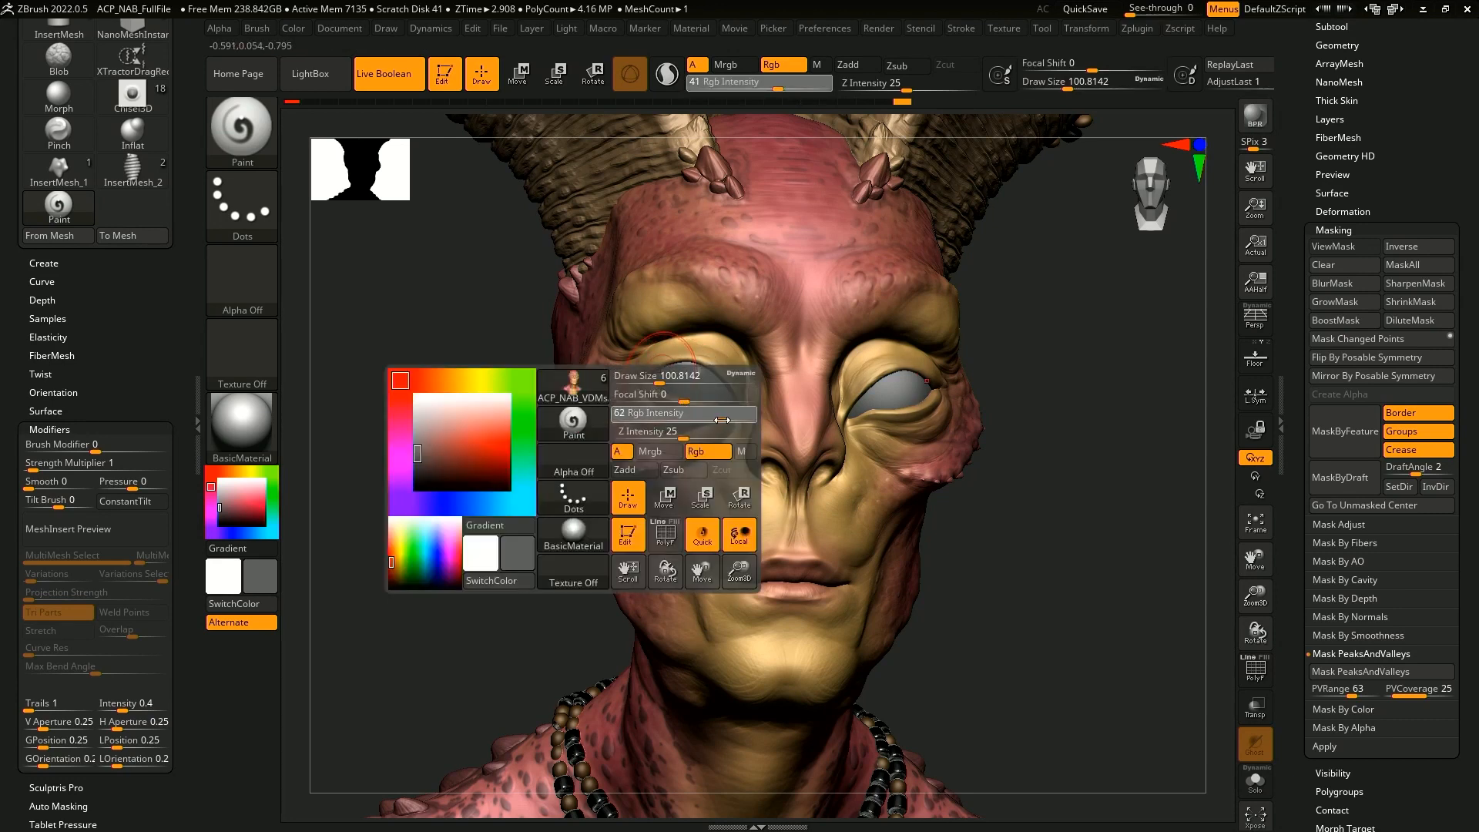
left_click_drag(446, 339, 741, 331)
left_click_drag(1079, 346, 793, 370)
left_click_drag(793, 370, 1038, 381, "alt")
mouse_move(662, 493)
left_mouse_down()
mouse_move(702, 514)
mouse_move(539, 554)
left_mouse_up()
left_click_drag(224, 514, 219, 525)
mouse_move(963, 417)
left_mouse_down()
mouse_move(984, 389)
mouse_move(998, 409)
mouse_move(997, 386)
left_mouse_up()
left_click_drag(1080, 490, 1099, 482)
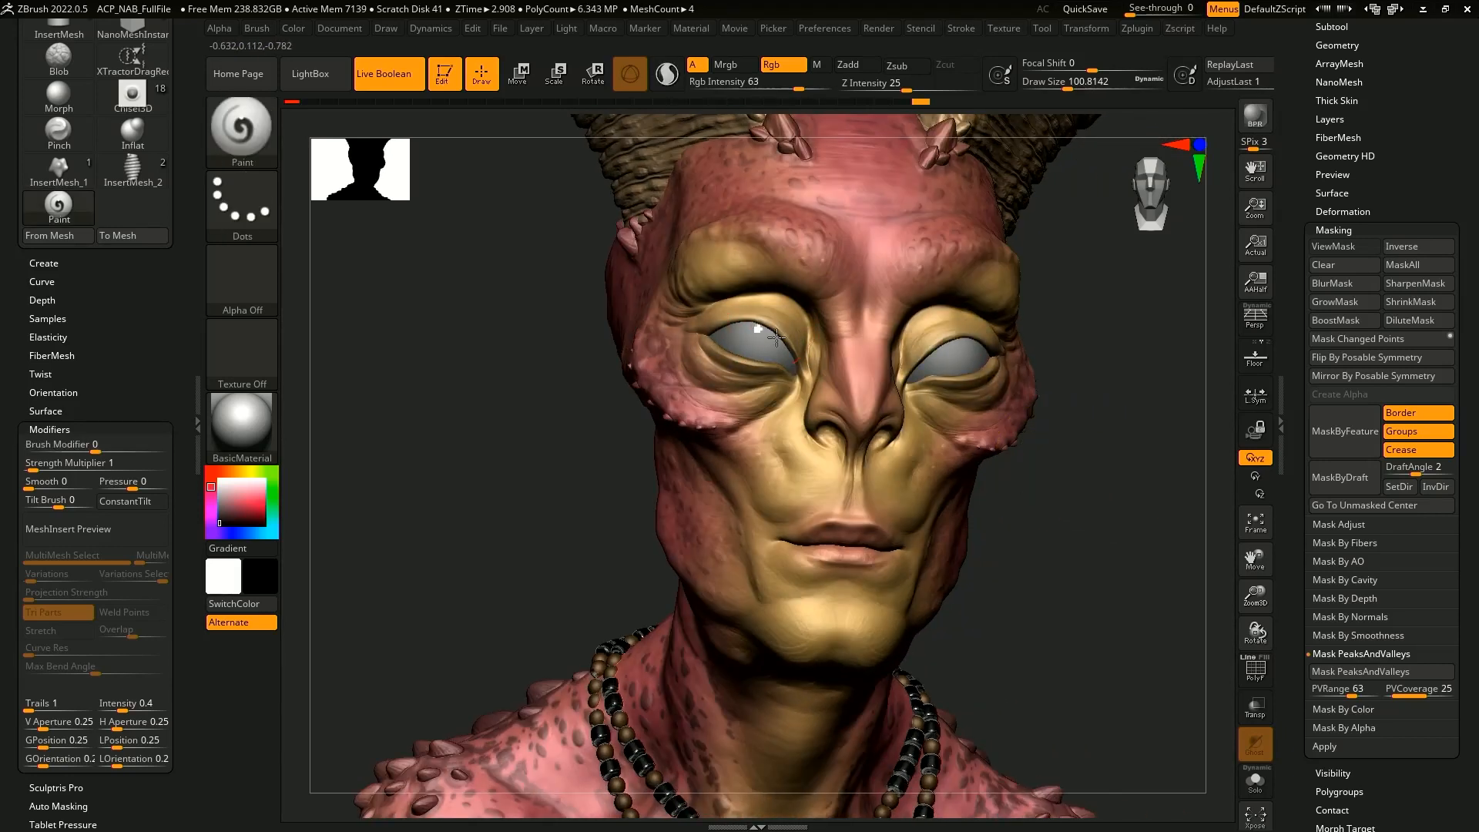
- Paint dark shading around the eye sockets, along the lips and at the side of the face
mouse_move(785, 369)
left_mouse_down()
mouse_move(763, 310)
mouse_move(792, 399)
left_mouse_up()
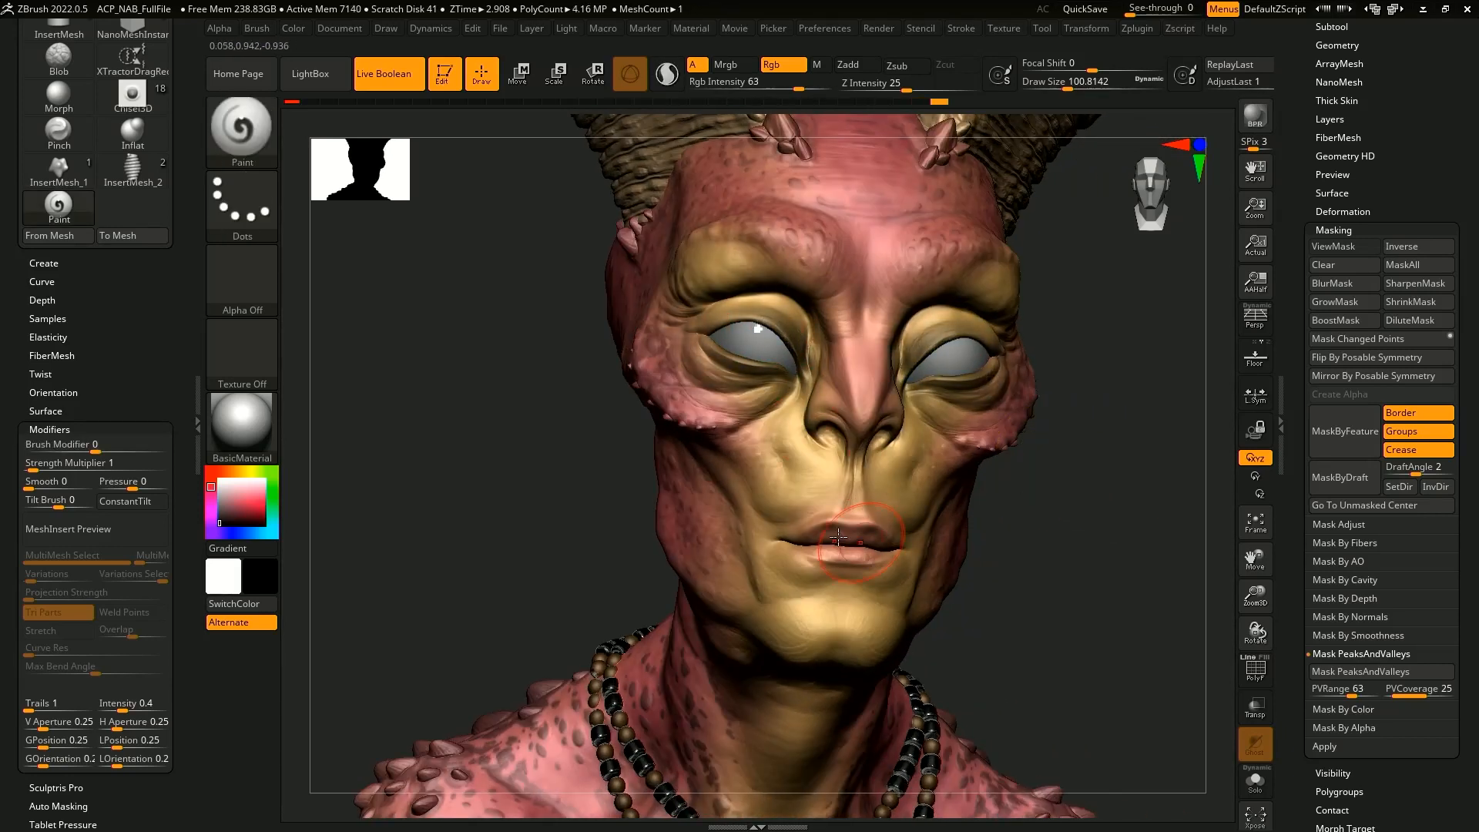
left_click_drag(838, 537, 899, 546)
left_click_drag(1013, 483, 1023, 488)
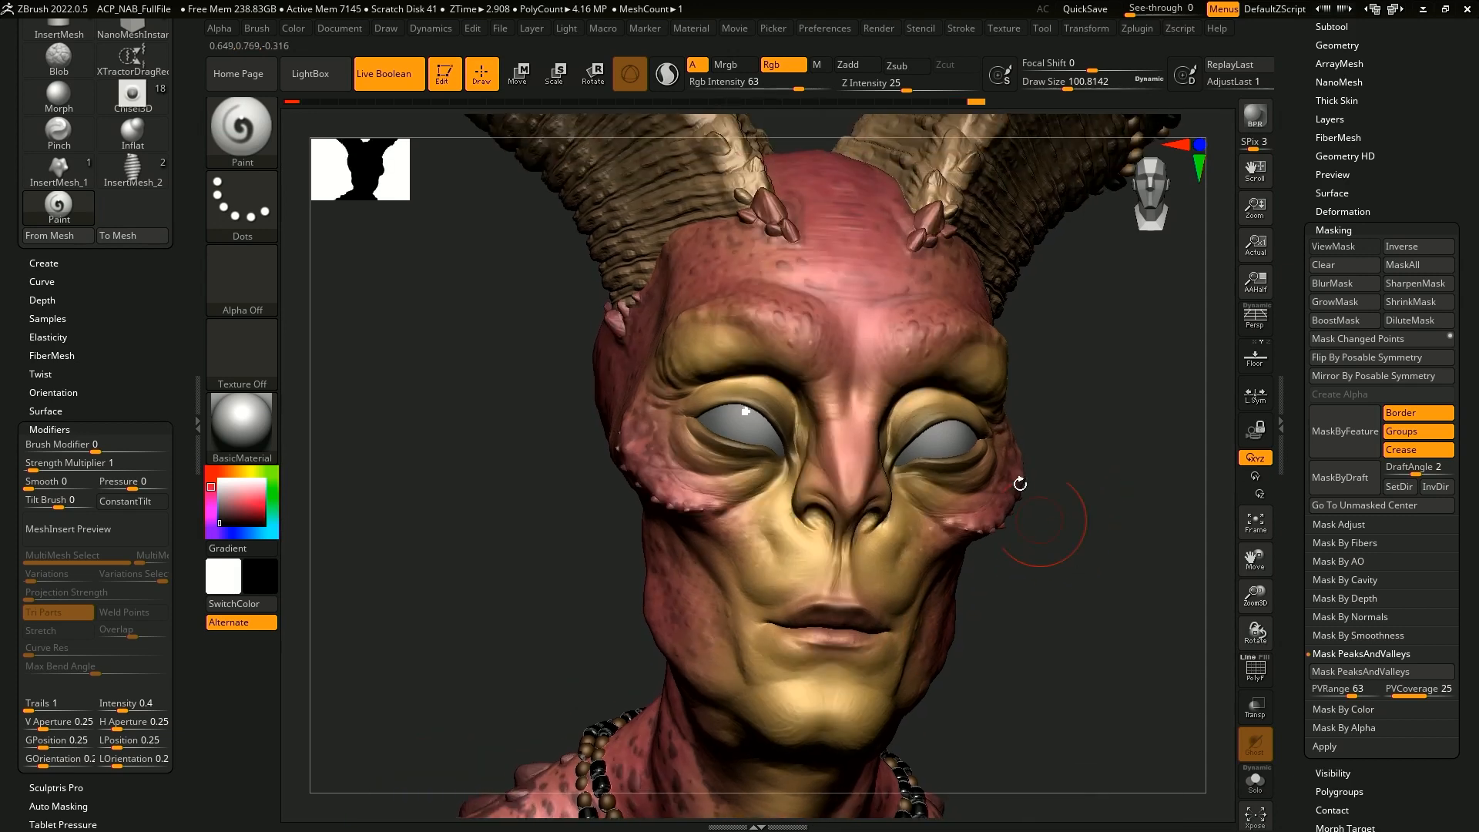
left_click_drag(1014, 436, 1010, 437)
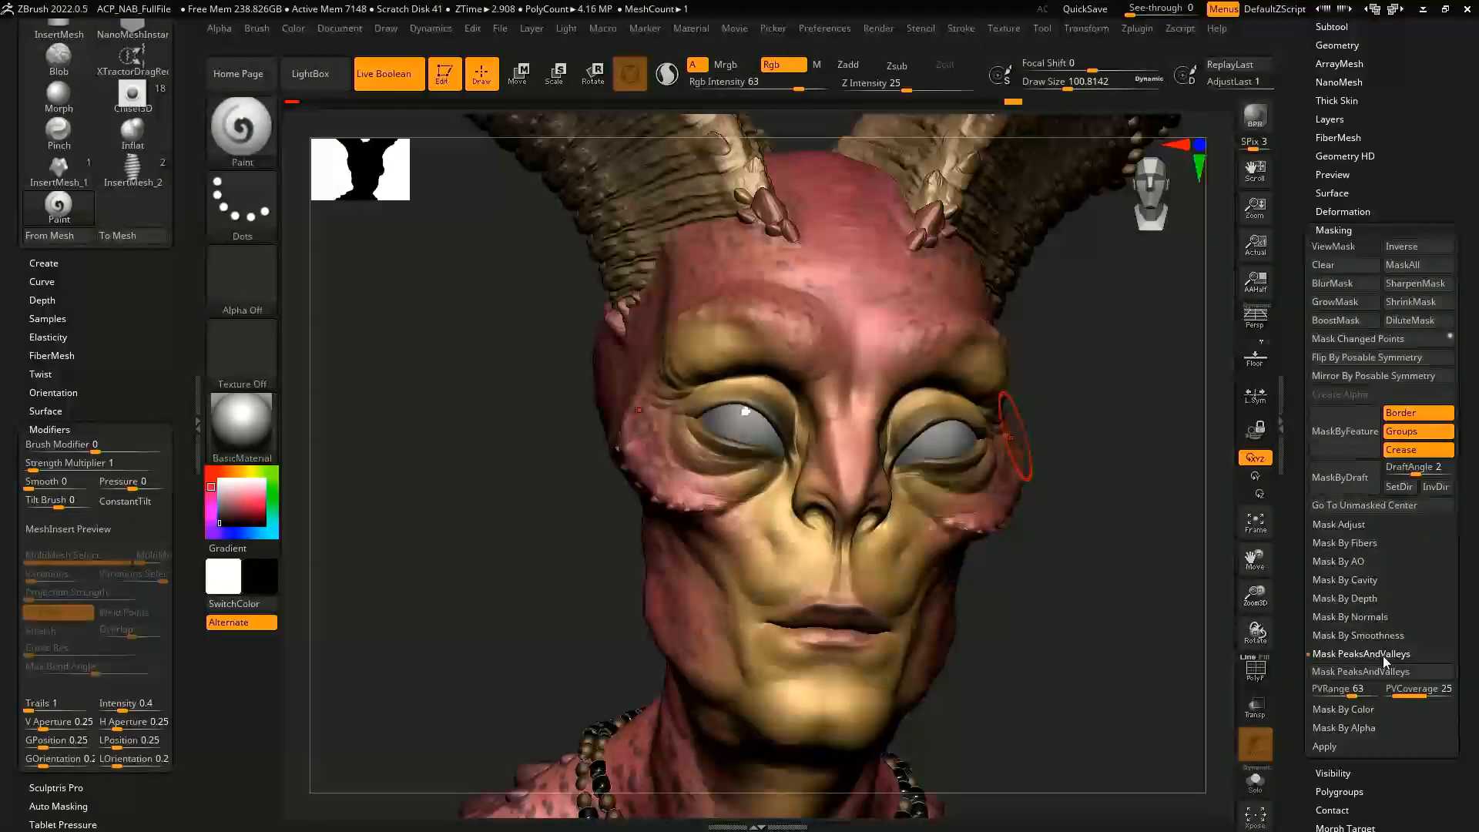
- Mask the skin by smoothness with a range of 10 and a falloff of 100, and invert the mask
left_click(1391, 652)
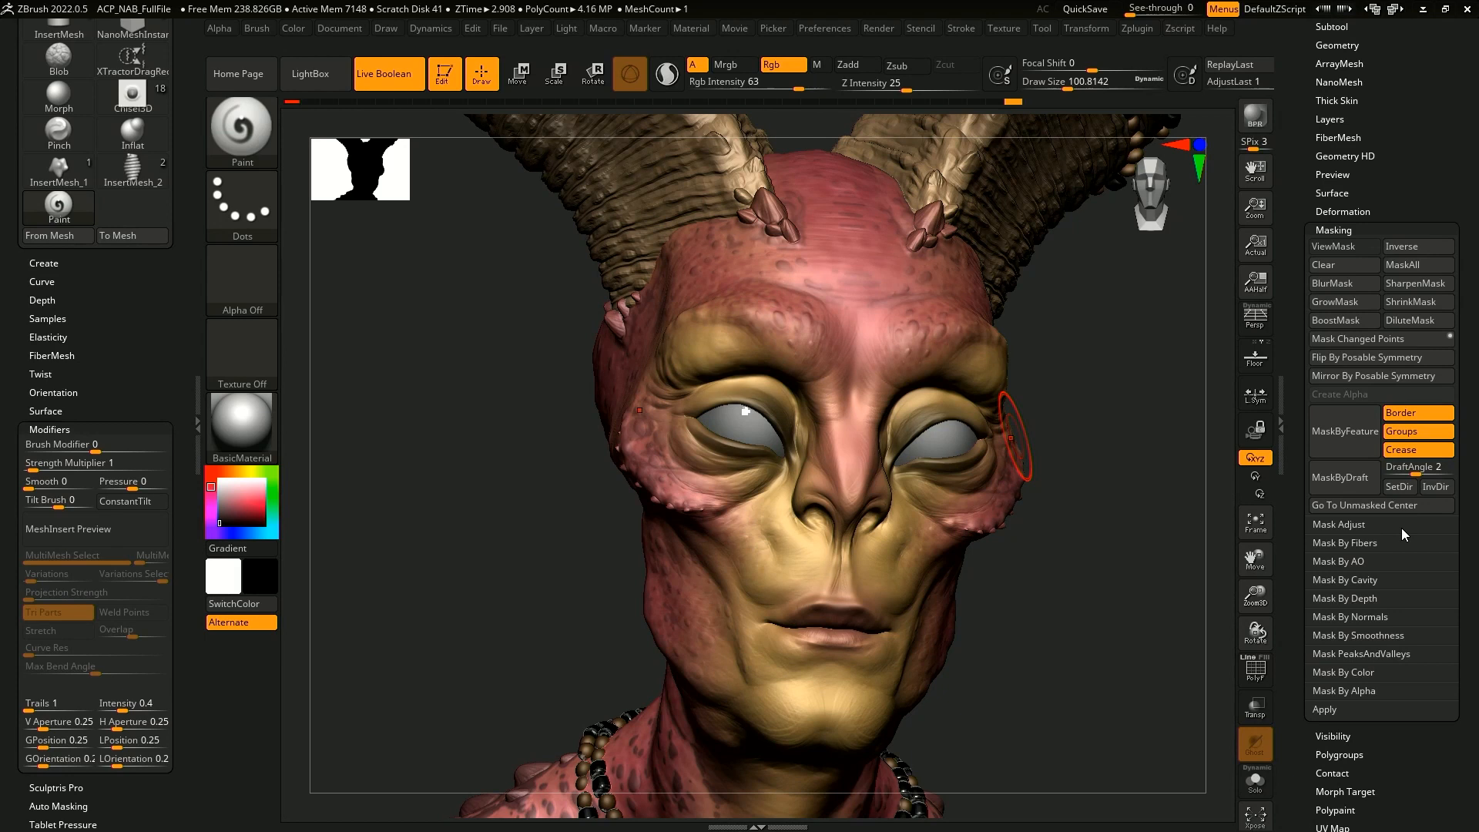
left_click(1373, 562)
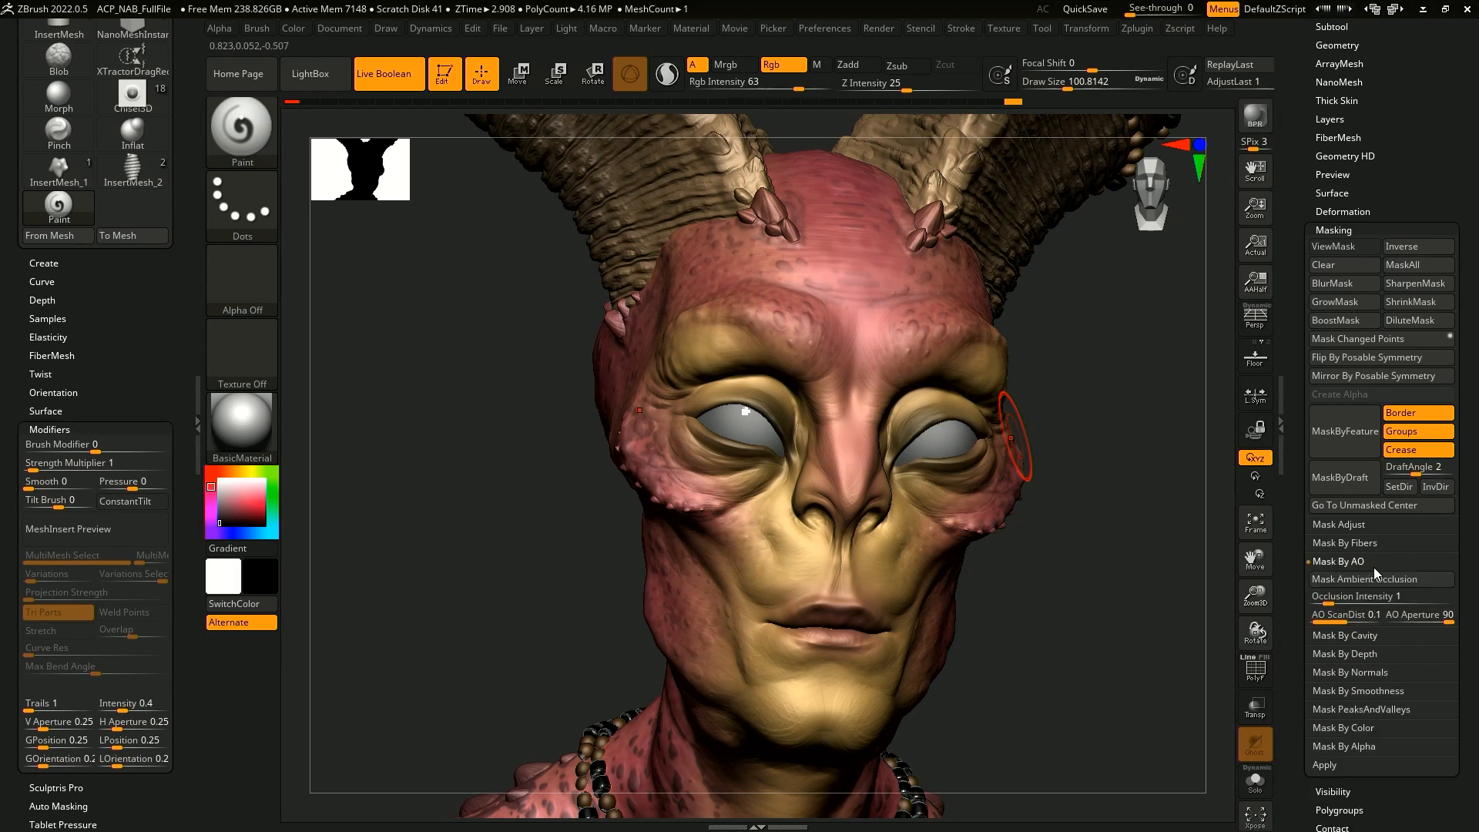
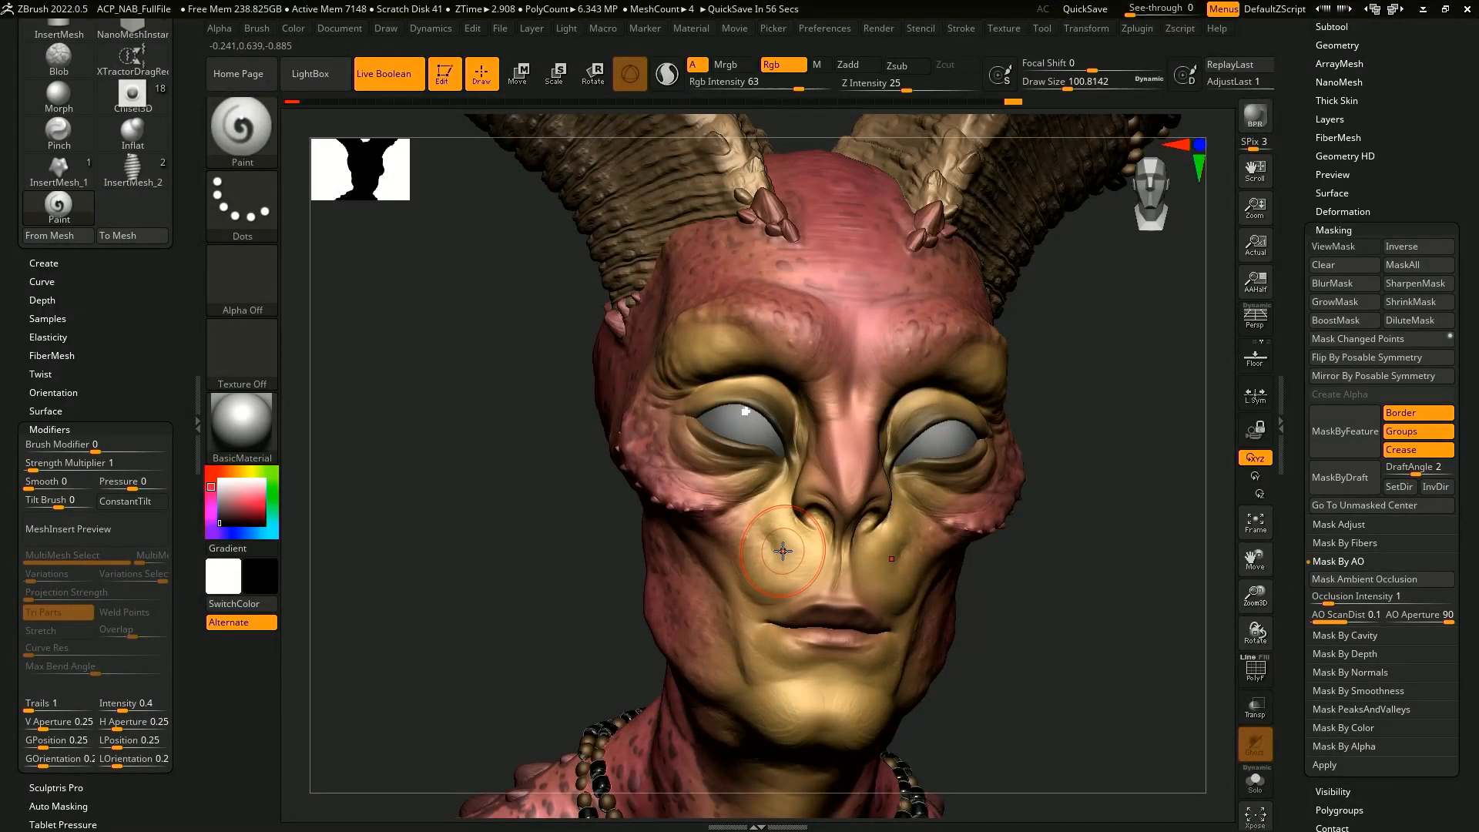
left_click(1397, 691)
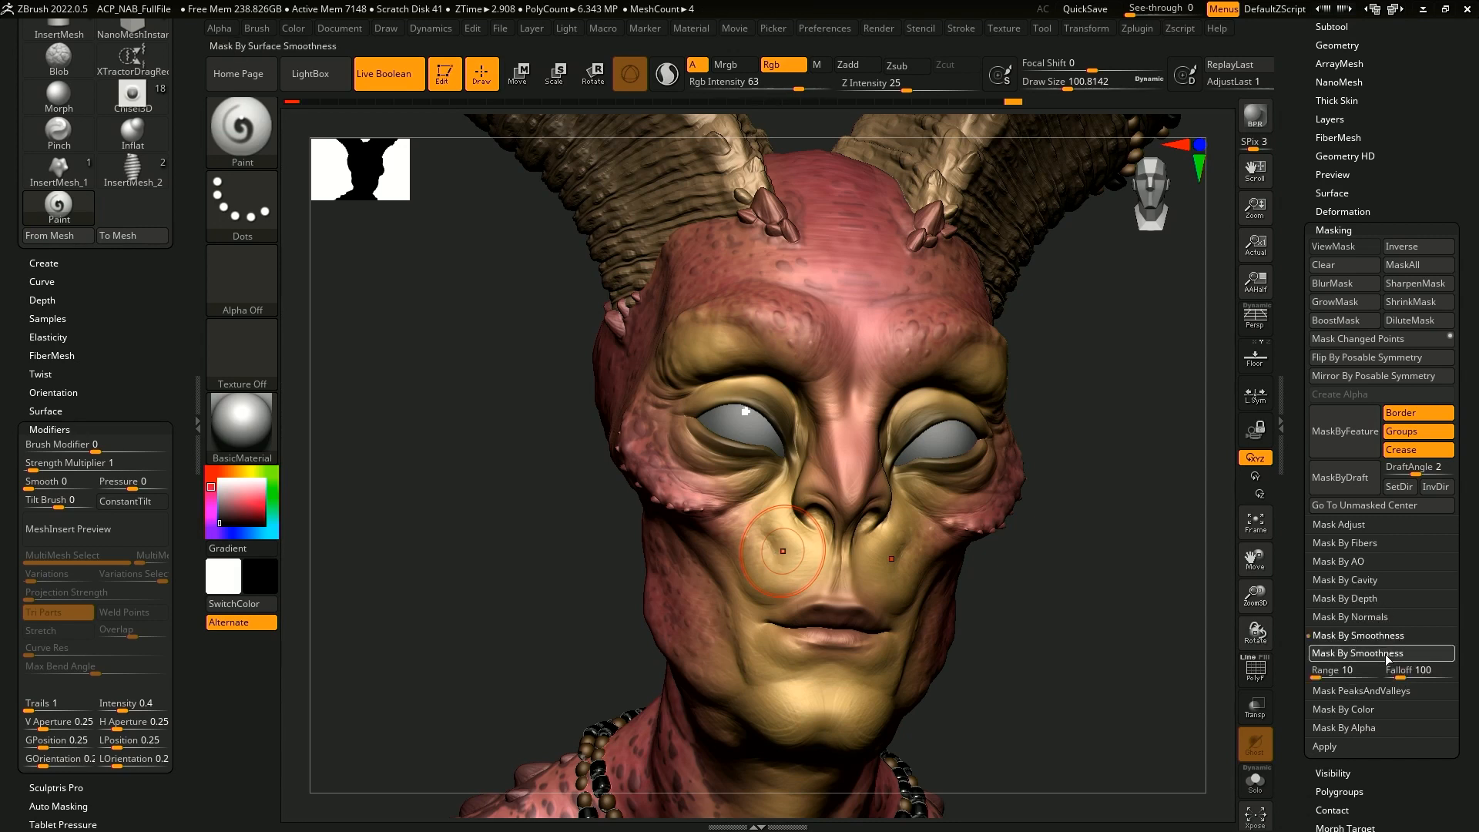
left_click(1386, 651)
left_click_drag(1140, 676, 1065, 673)
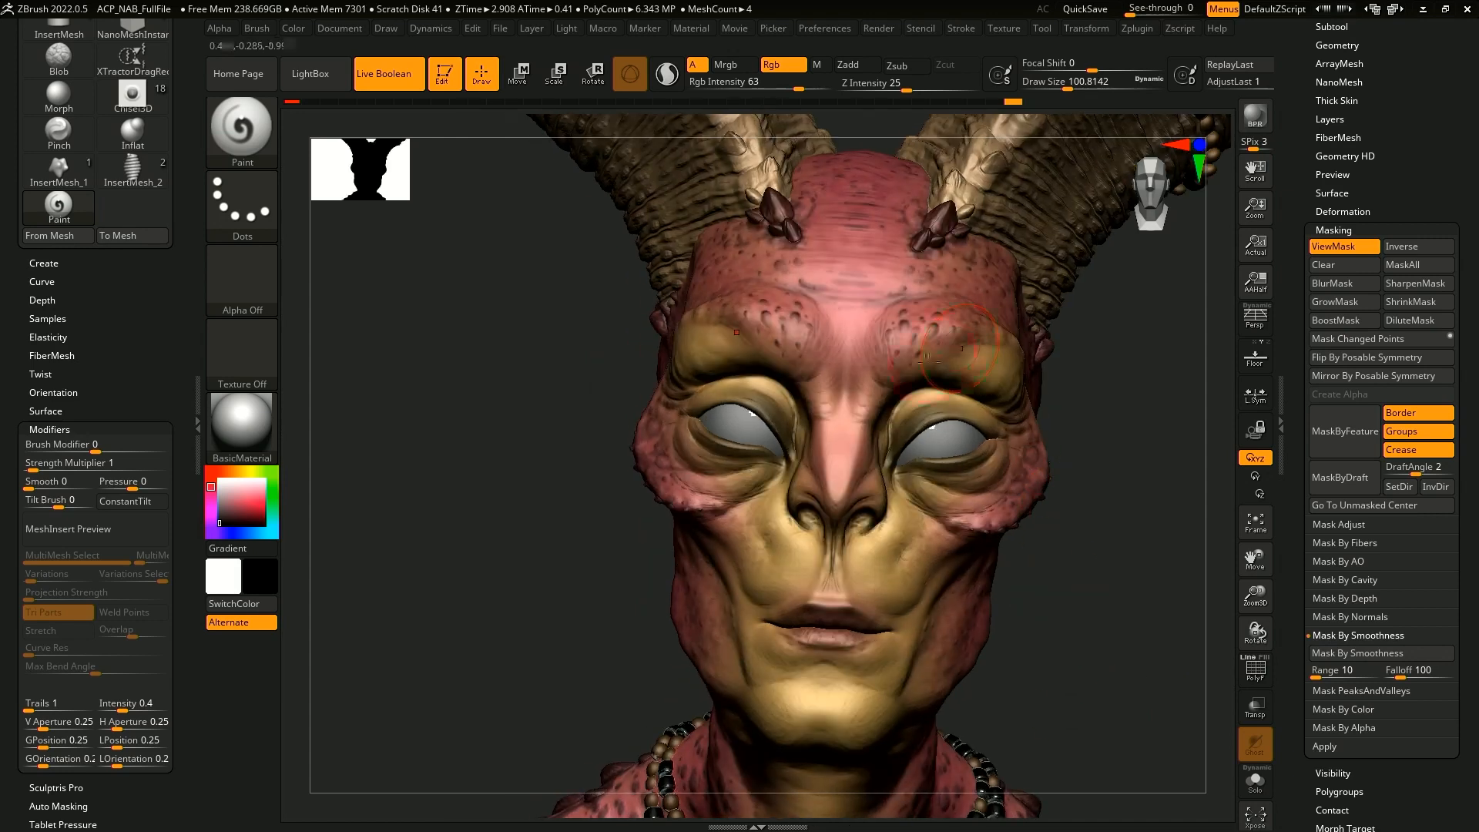
left_click_drag(1105, 605, 1076, 587, "alt")
left_click(1083, 394, "ctrl")
right_click_drag(1082, 394, 1088, 416, "ctrl")
- Choose a light cream color and paint over the unmasked bumps on the brows and forehead
mouse_move(248, 472)
left_mouse_down()
mouse_move(240, 494)
mouse_move(230, 484)
left_mouse_up()
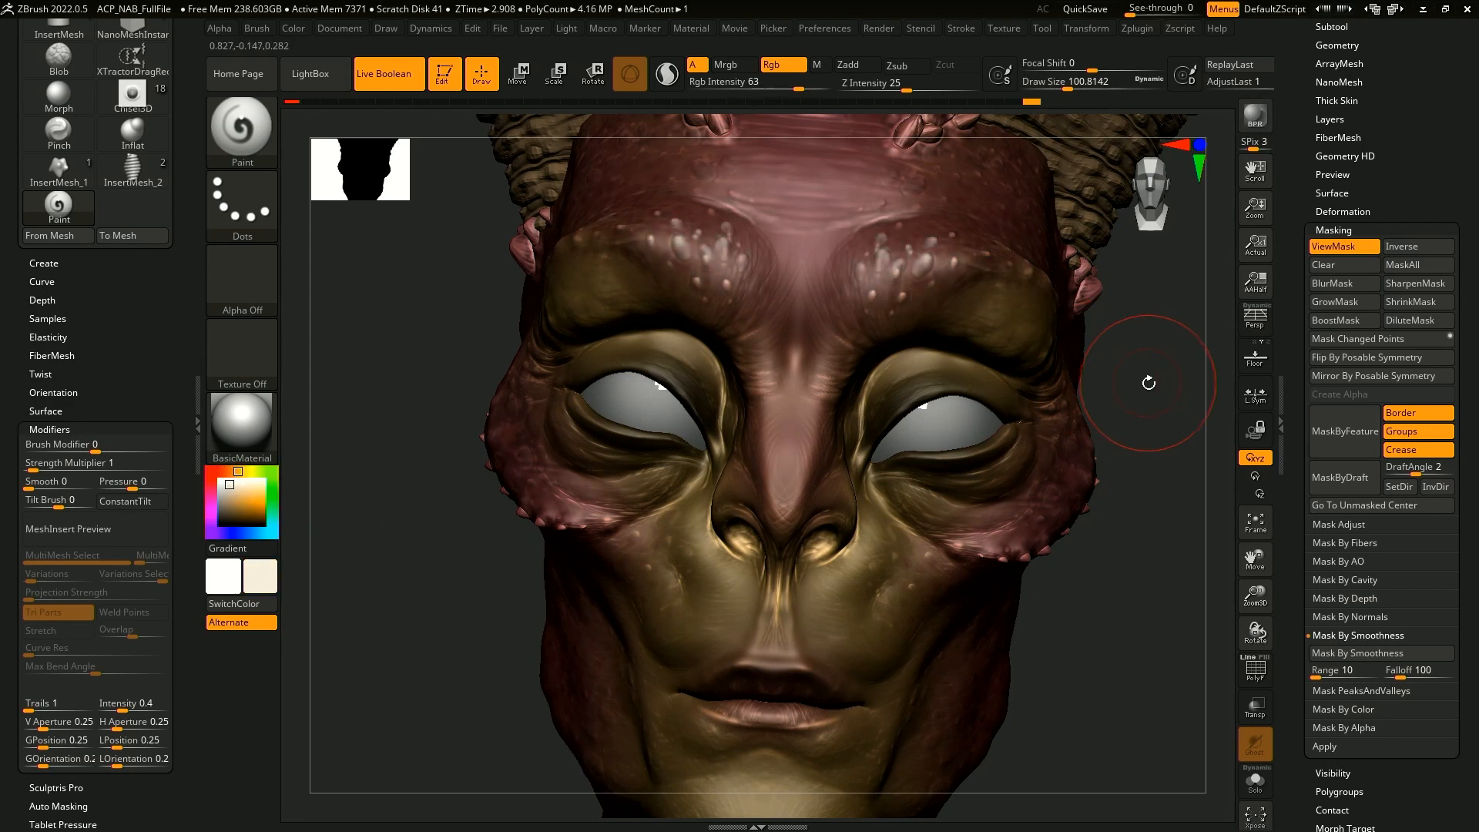
left_click(1178, 449, "ctrl")
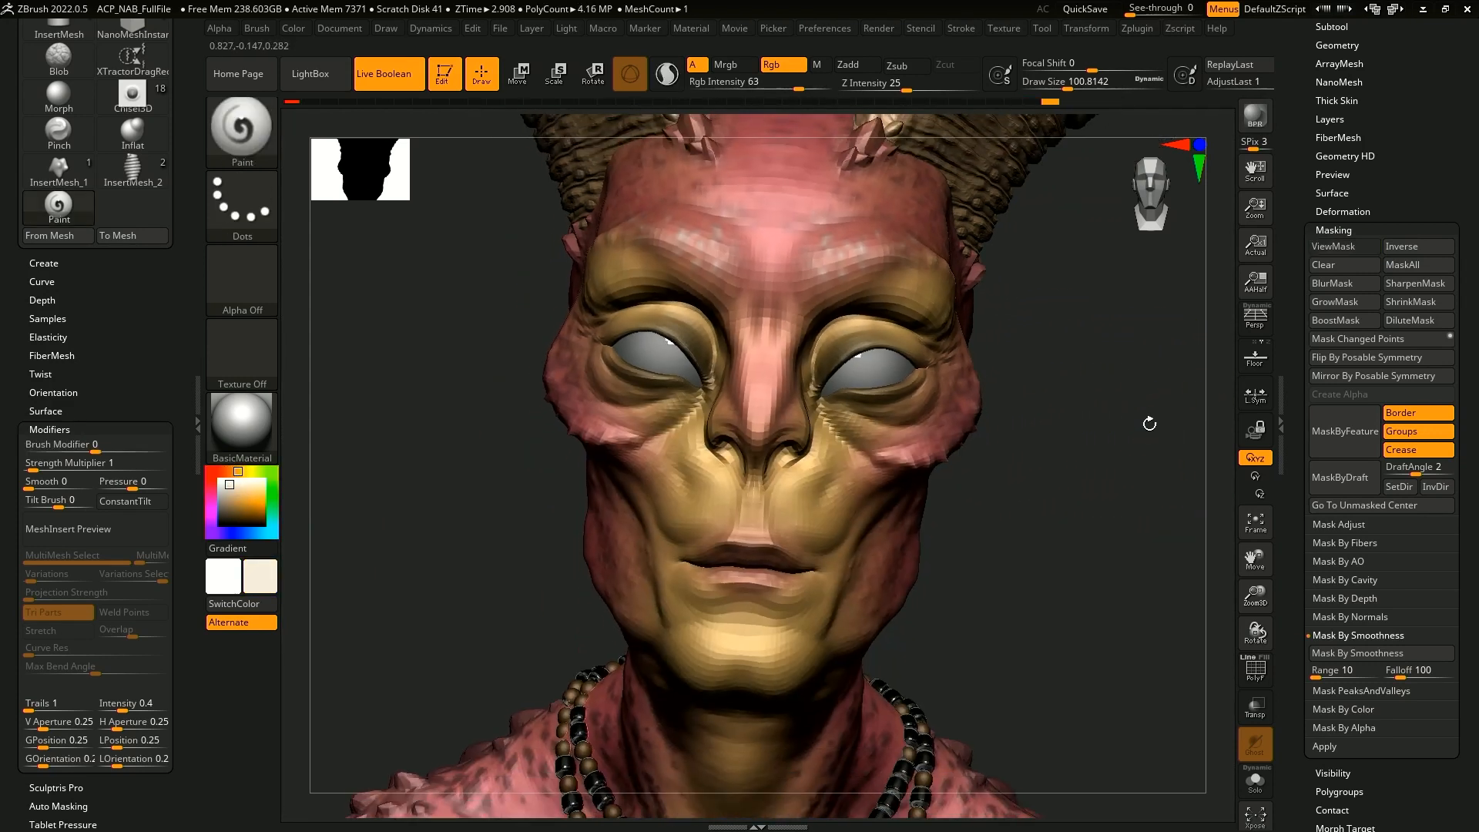
right_click_drag(1142, 423, 1136, 548, "ctrl")
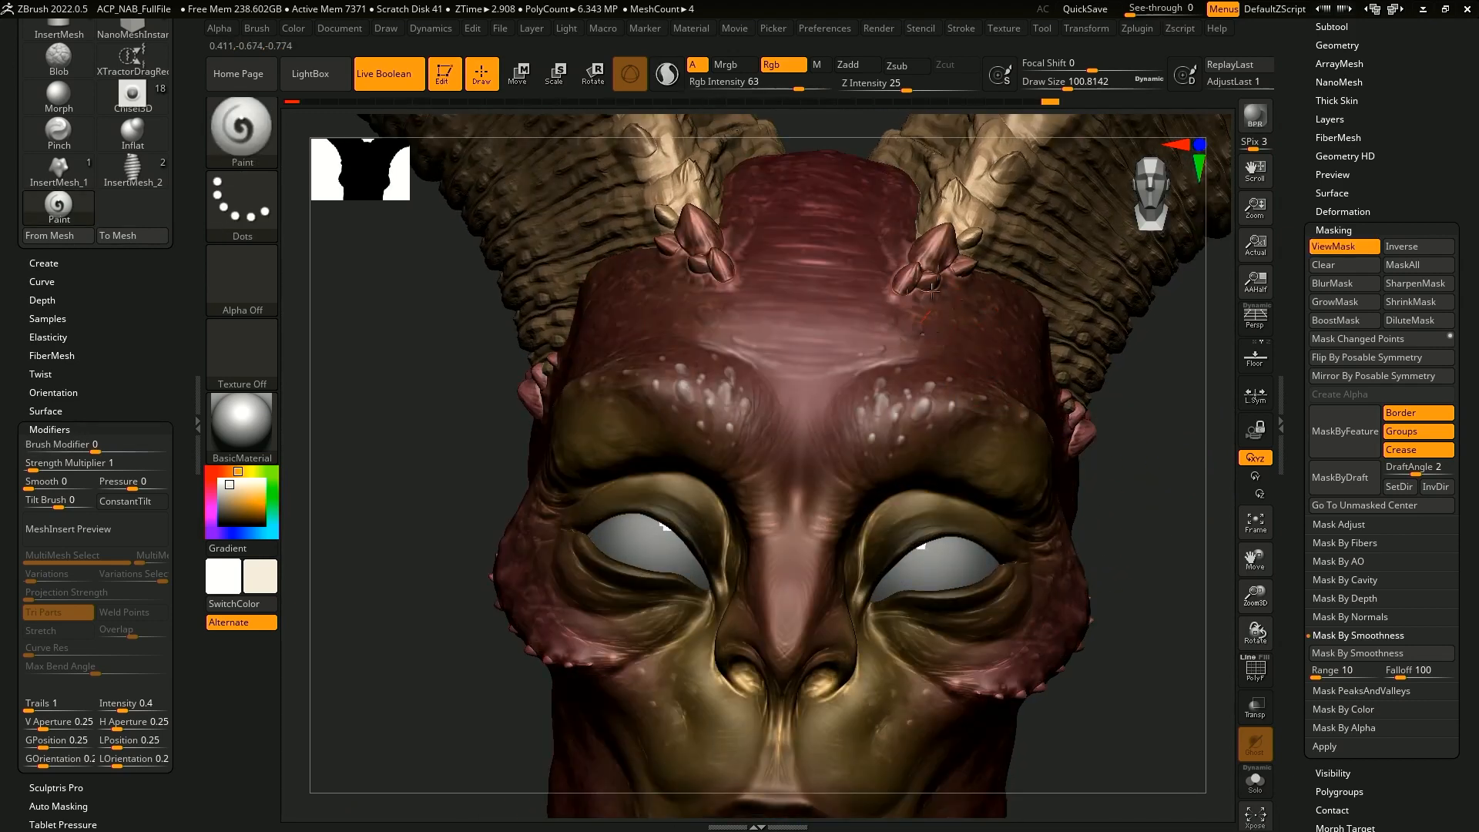
left_click_drag(906, 298, 921, 273)
left_click_drag(1146, 427, 1119, 405)
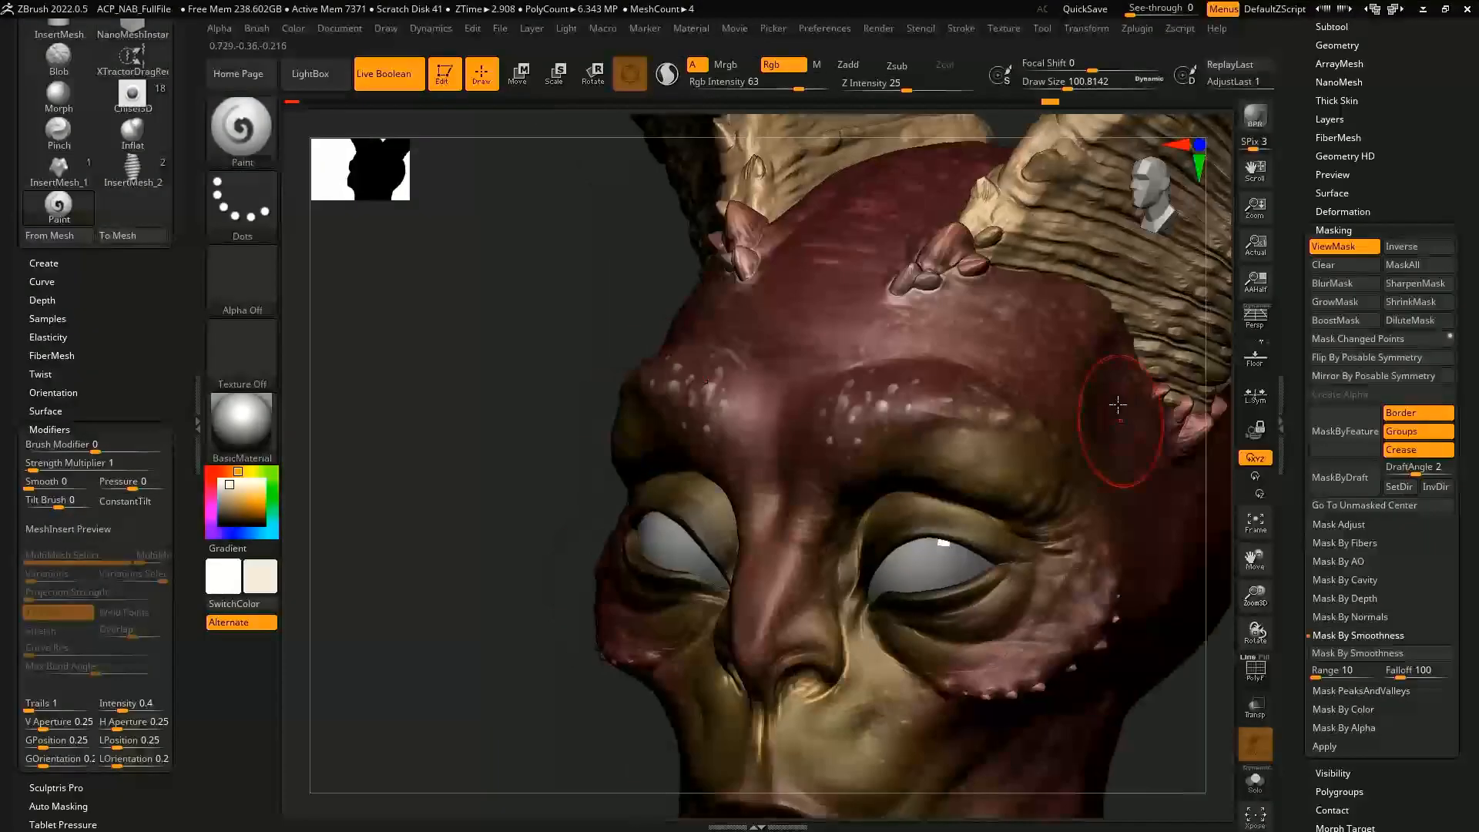
- Undo the last forehead stroke and repaint the raised forehead details in cream at closer range
key("ctrl+z")
right_click_drag(785, 396, 512, 536, "ctrl")
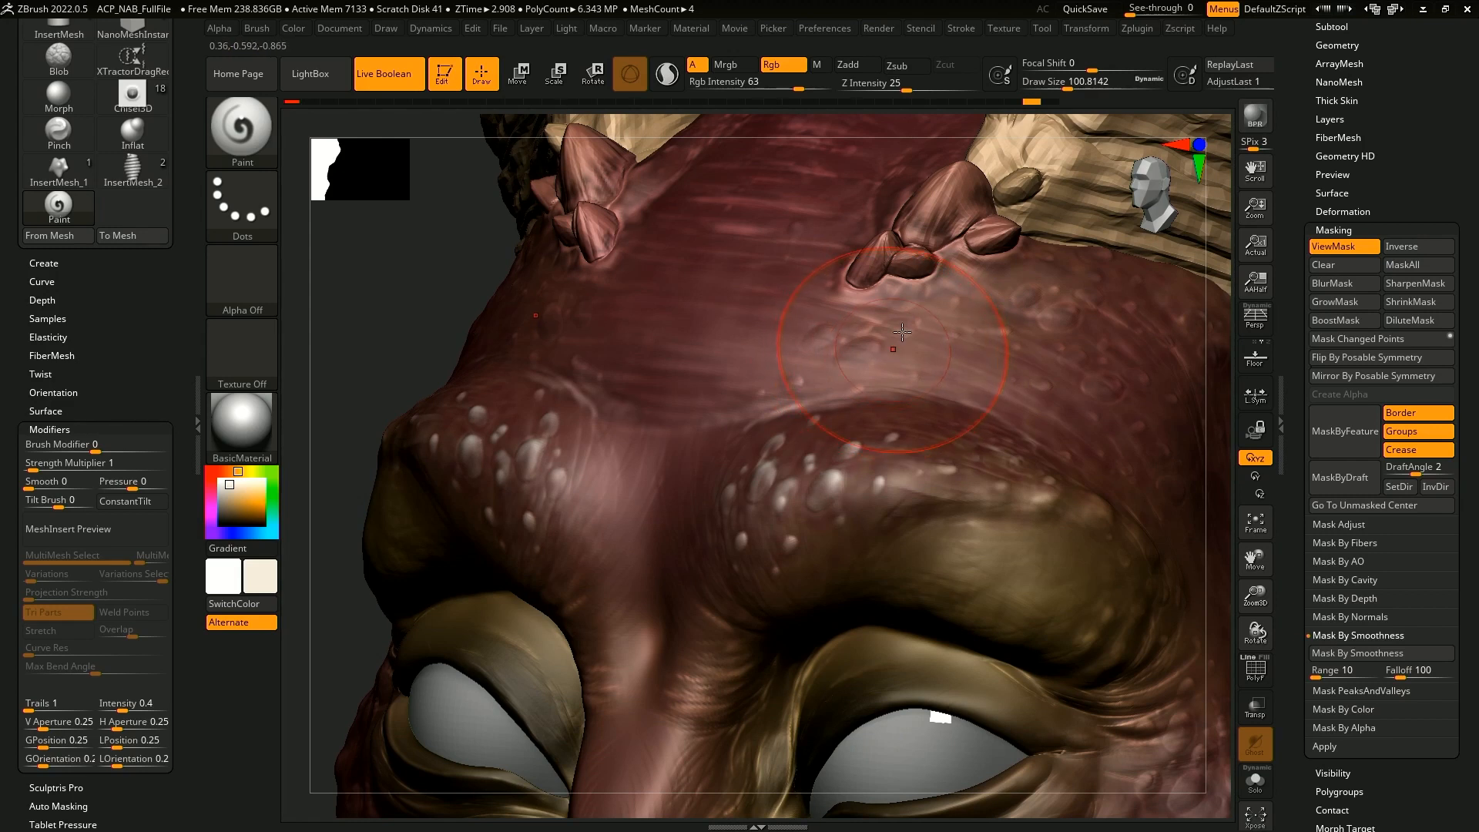
right_click_drag(902, 332, 882, 345)
right_click_drag(1225, 459, 1155, 325, "ctrl")
- Hide the mask overlay and check the cream highlights on the brows, cheeks and jaw from several angles
key("ctrl+h")
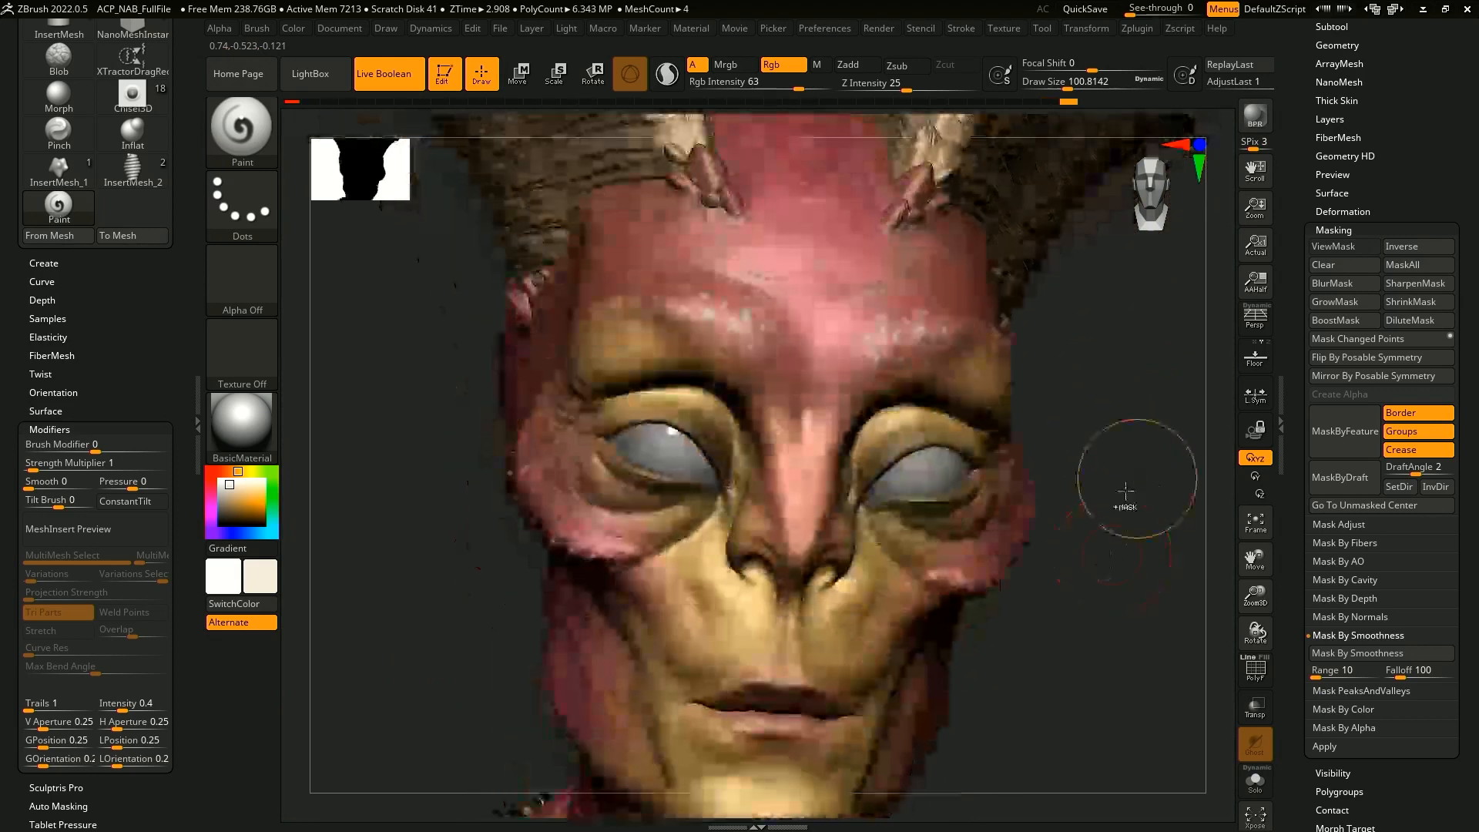
right_click_drag(1132, 511, 1050, 498)
key("ctrl+h")
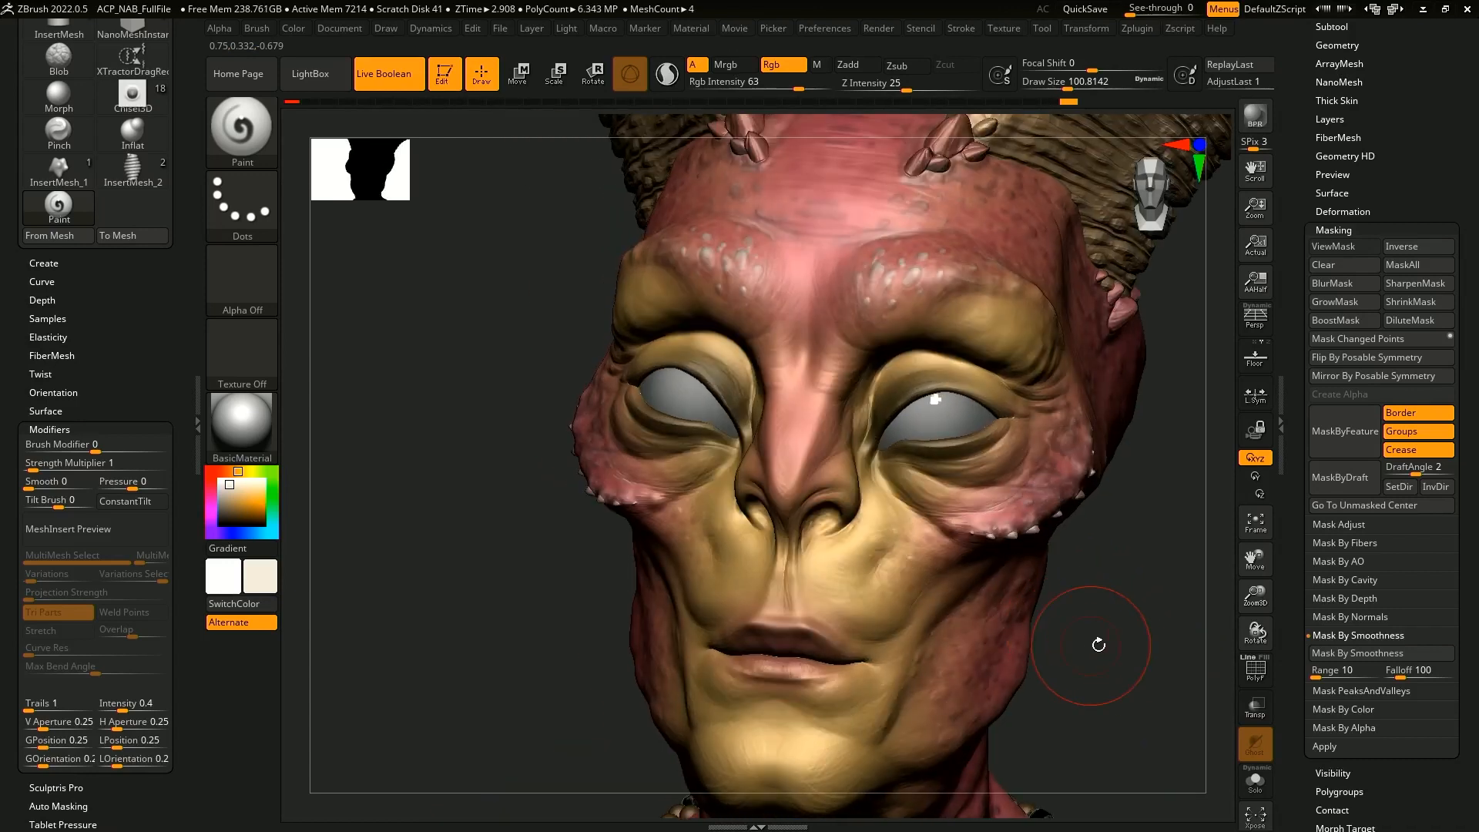
key("ctrl+h")
right_click_drag(1132, 686, 1066, 667)
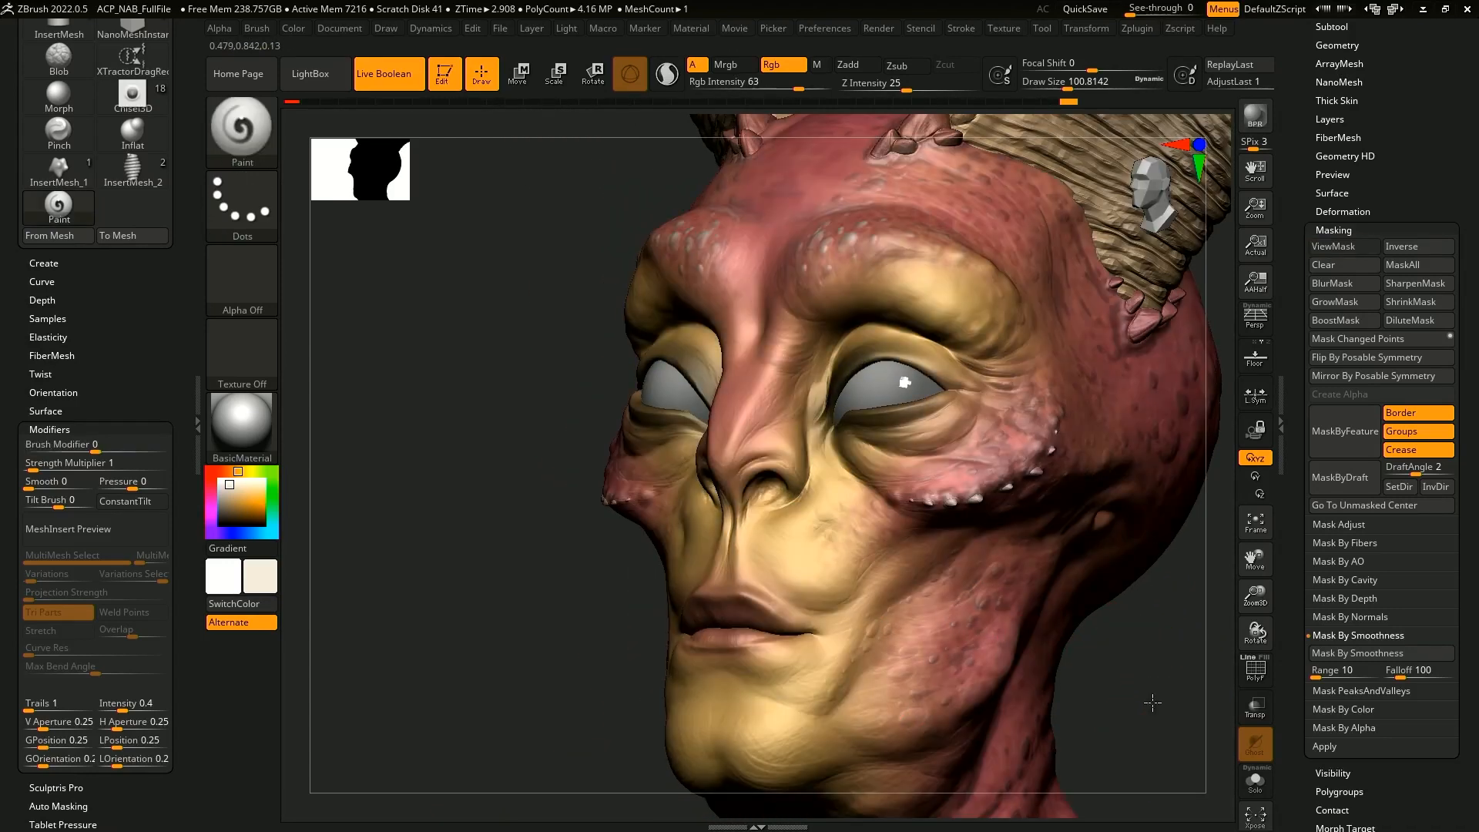
right_click_drag(1149, 700, 982, 505)
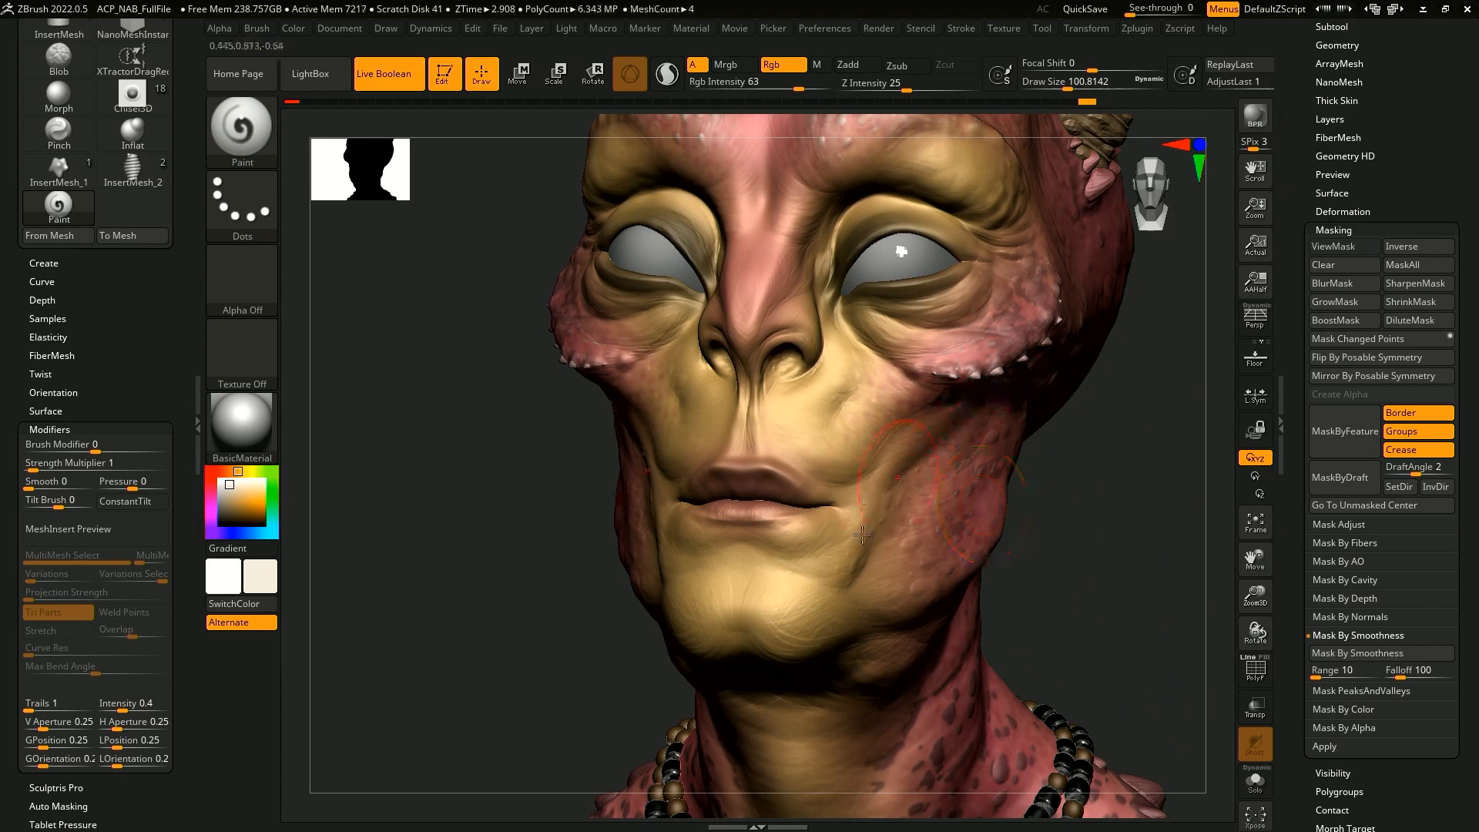
right_click_drag(1106, 588, 1087, 613)
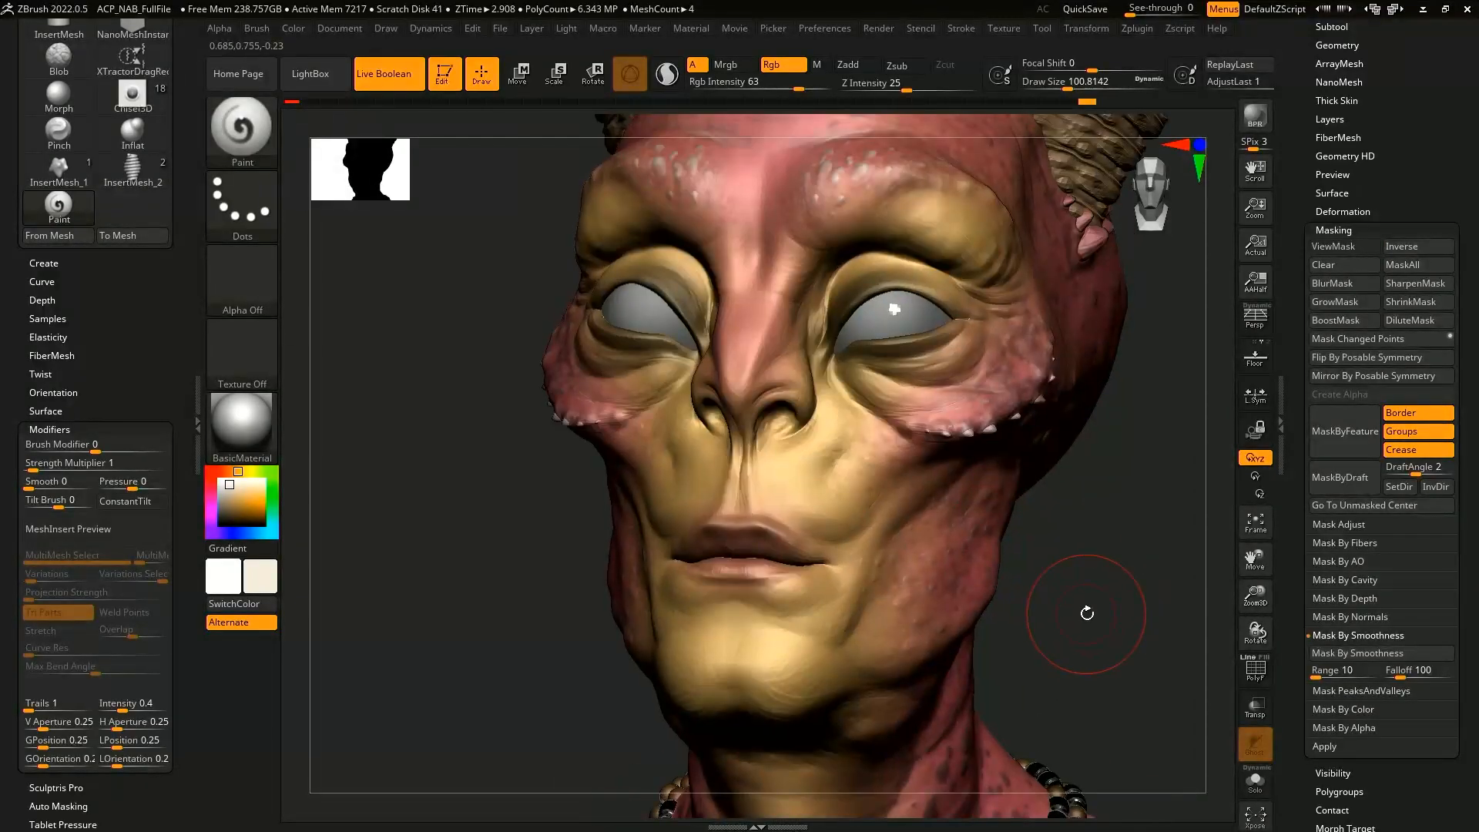
- Mask the skin by smoothness, toggle the mask overlay to compare the brow details, and enlarge the draw size to about 286
left_click(1391, 653)
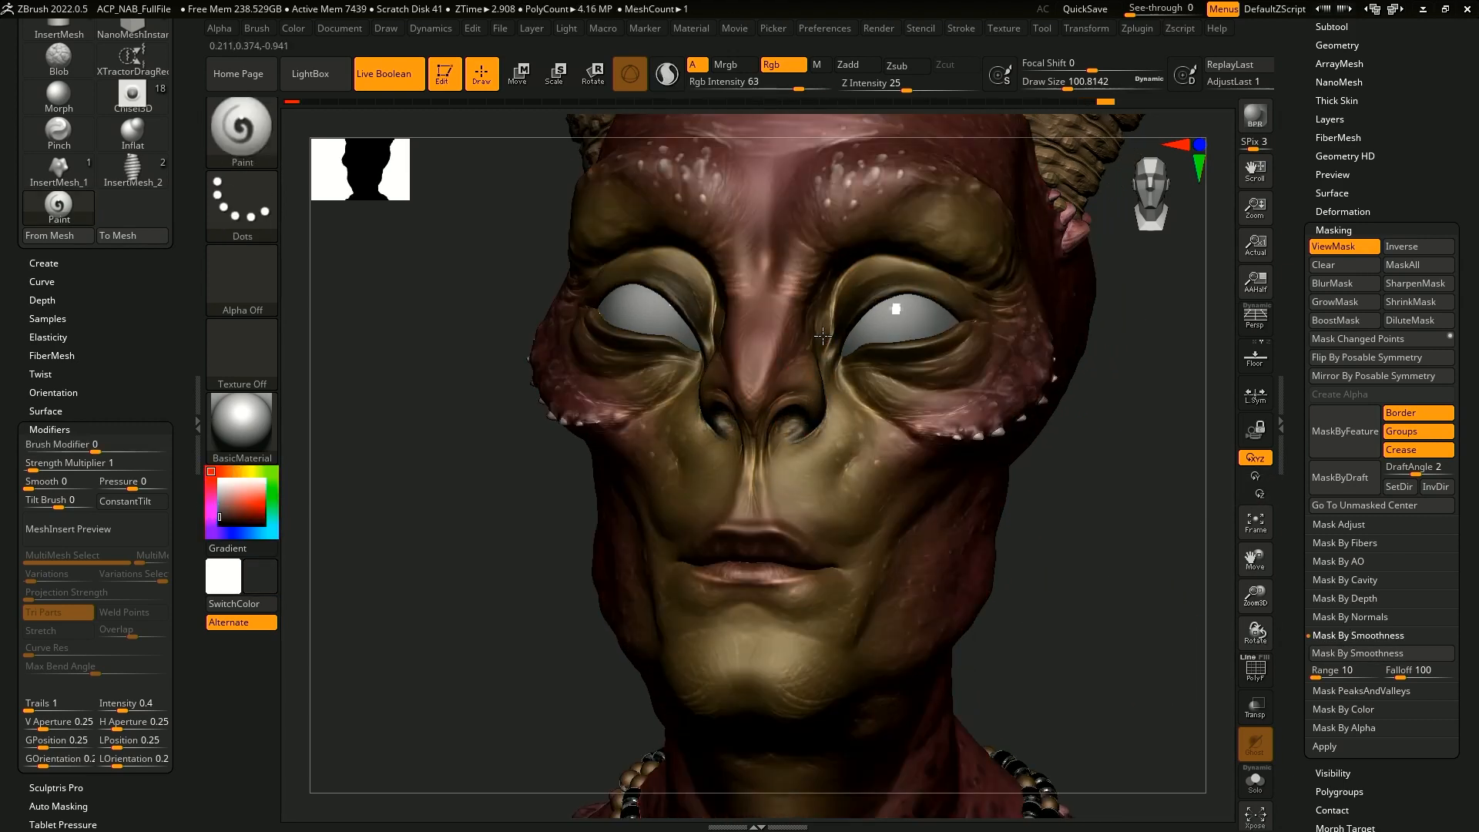
key("ctrl+h")
left_click_drag(1137, 631, 1050, 535)
key("space")
left_click_drag(1132, 381, 1162, 384)
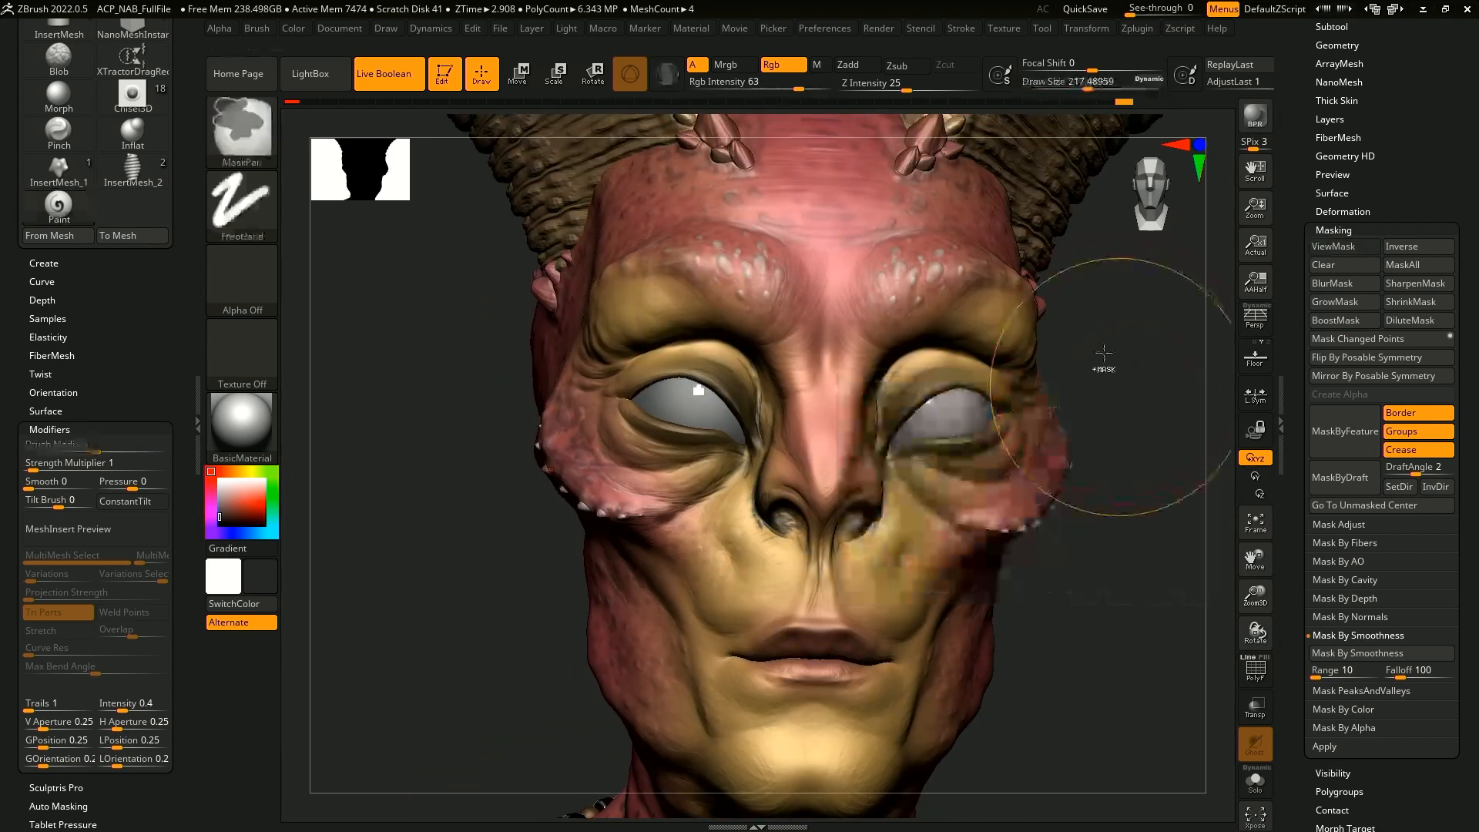
key("ctrl+h")
key("space")
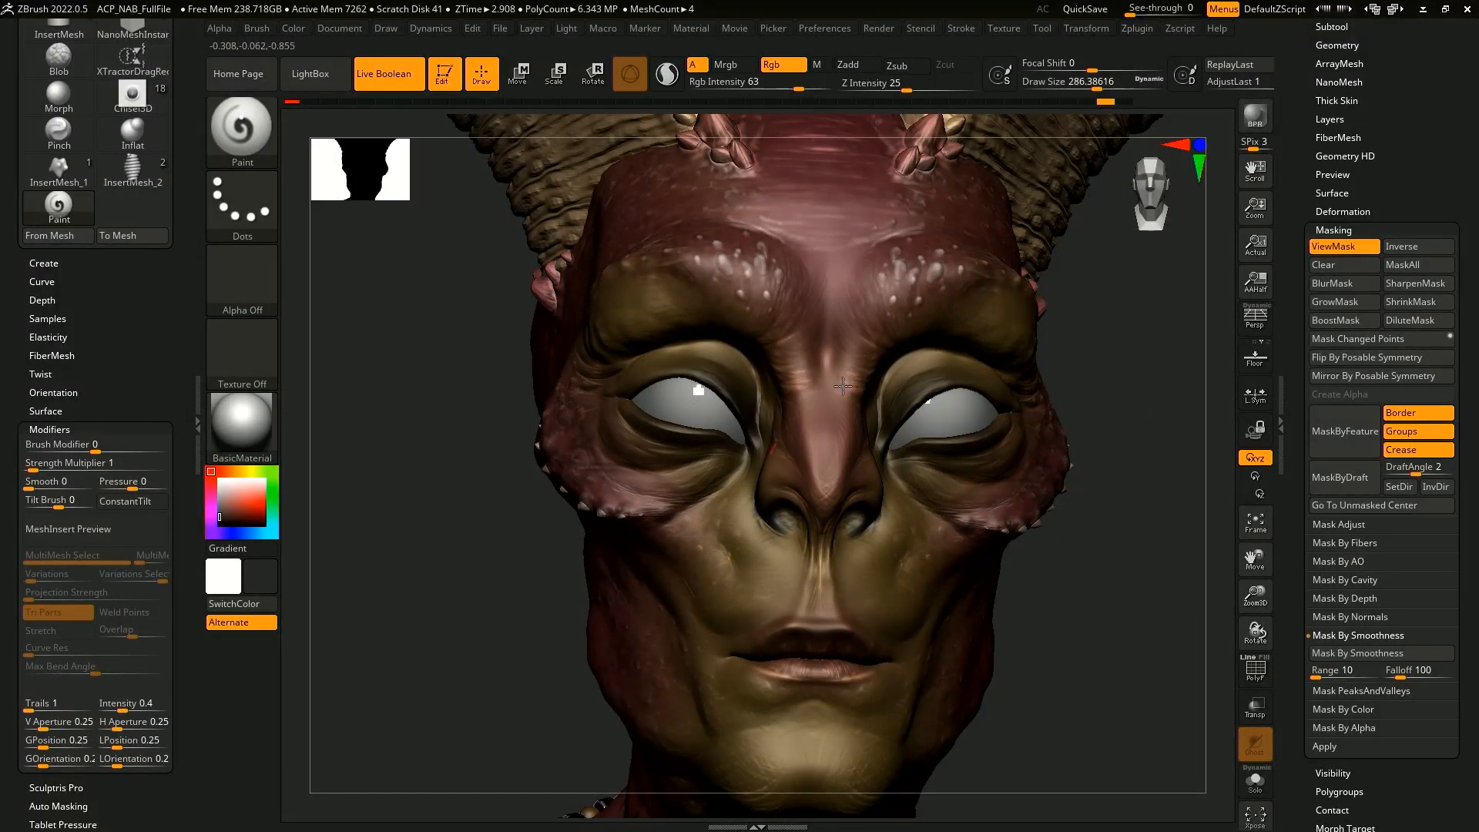
- Clear the smoothness mask from the entire skin of the bust
left_click_drag(1080, 610, 1115, 635, "ctrl")
key("ctrl+z")
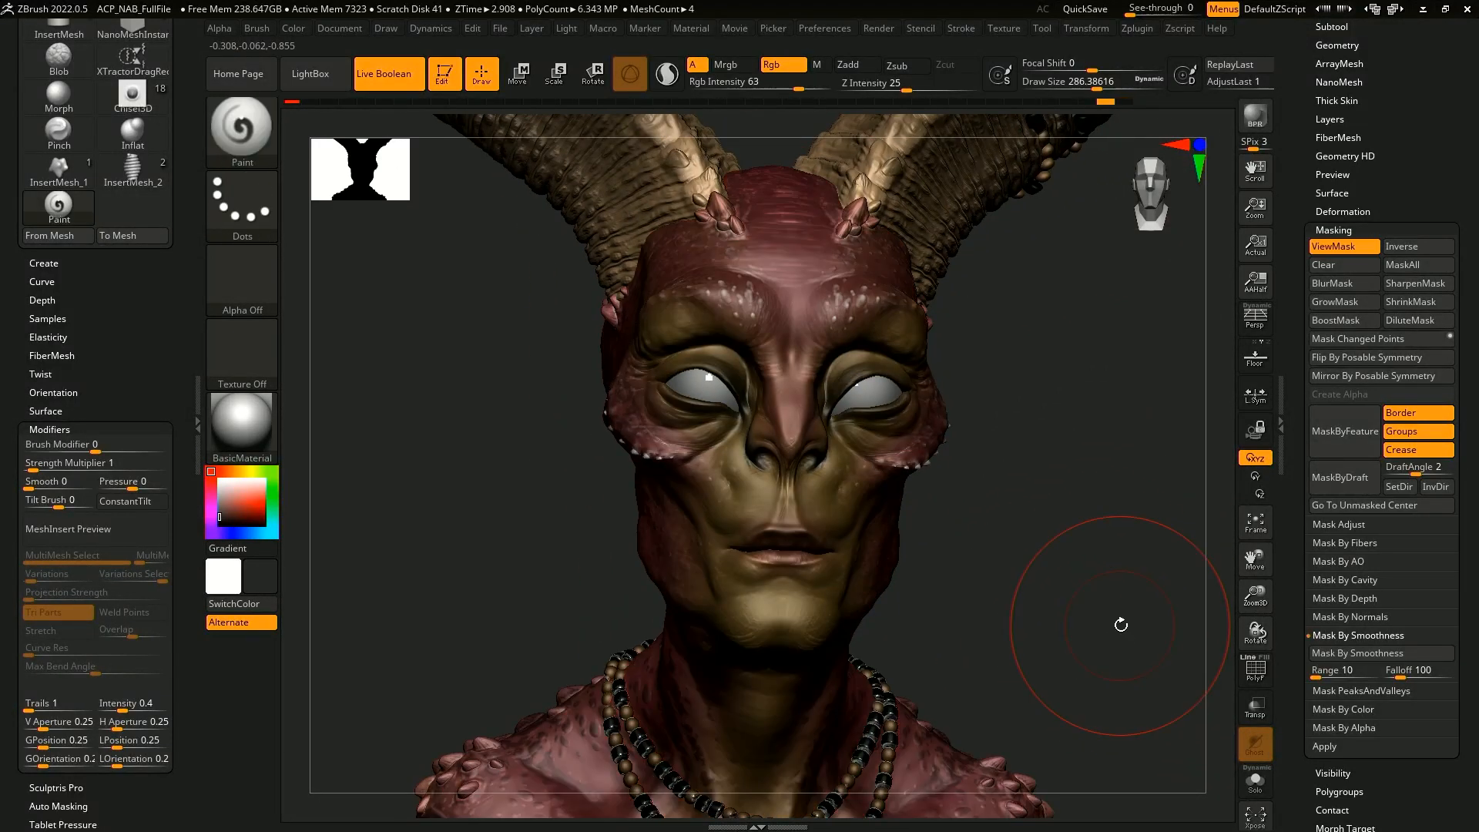
left_click_drag(1010, 654, 1081, 729, "ctrl")
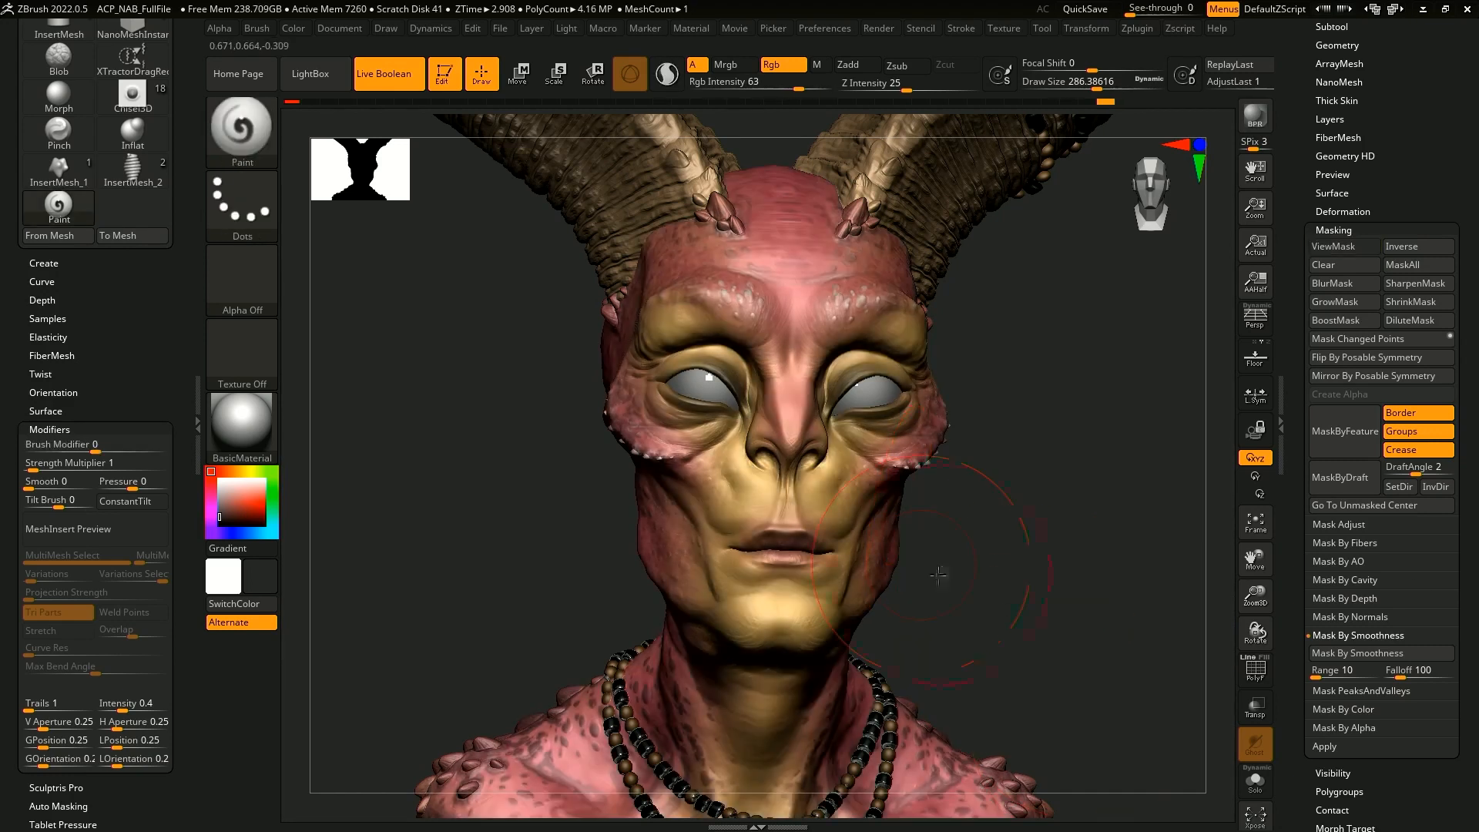
left_click_drag(942, 577, 886, 531)
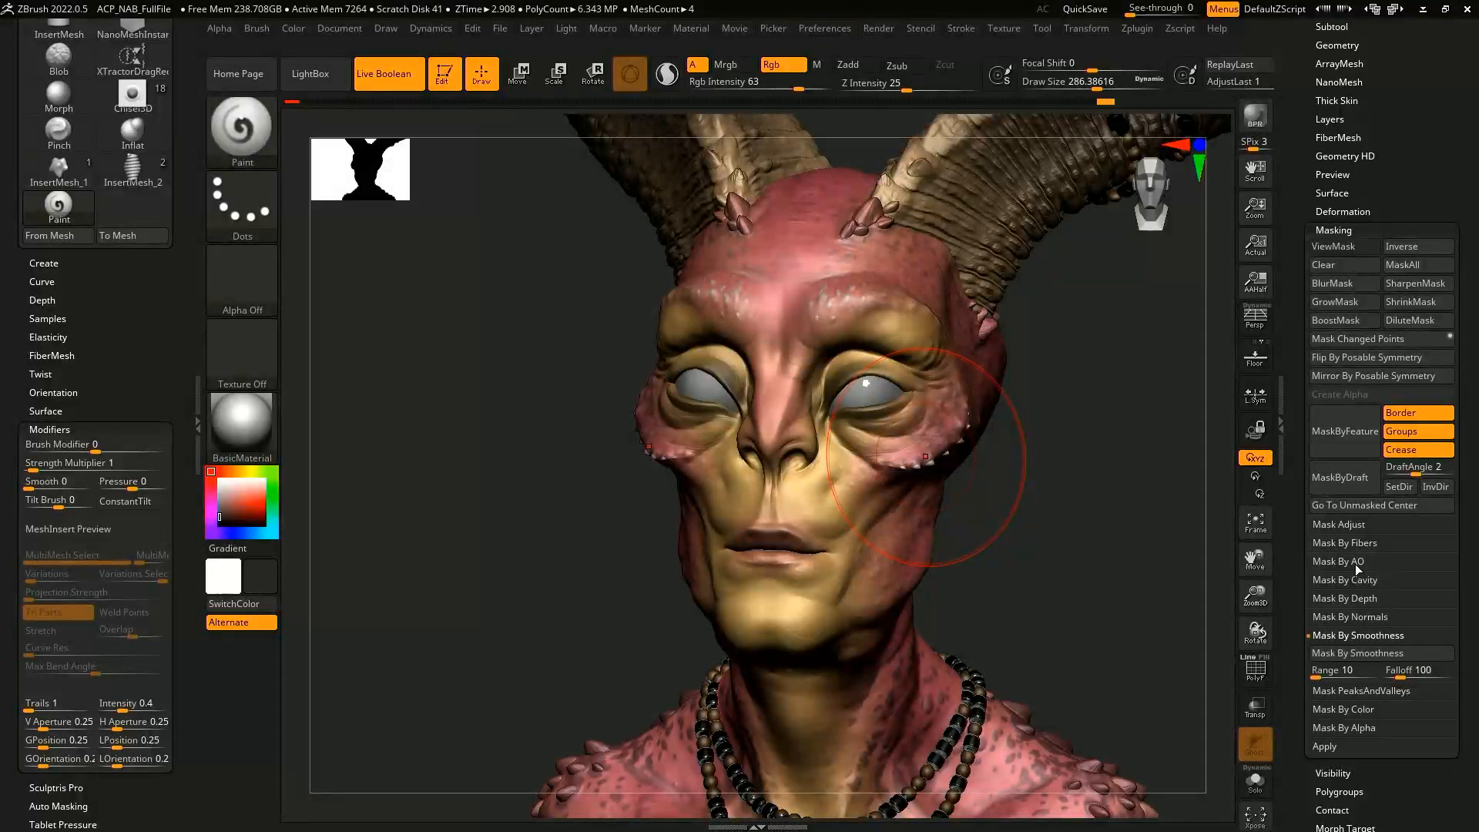
- Show the Mask By Color options for masking by polypaint, intensity, hue or saturation
left_click(1366, 709)
left_click_drag(1307, 655, 1306, 472)
left_click_drag(1357, 667, 1387, 521)
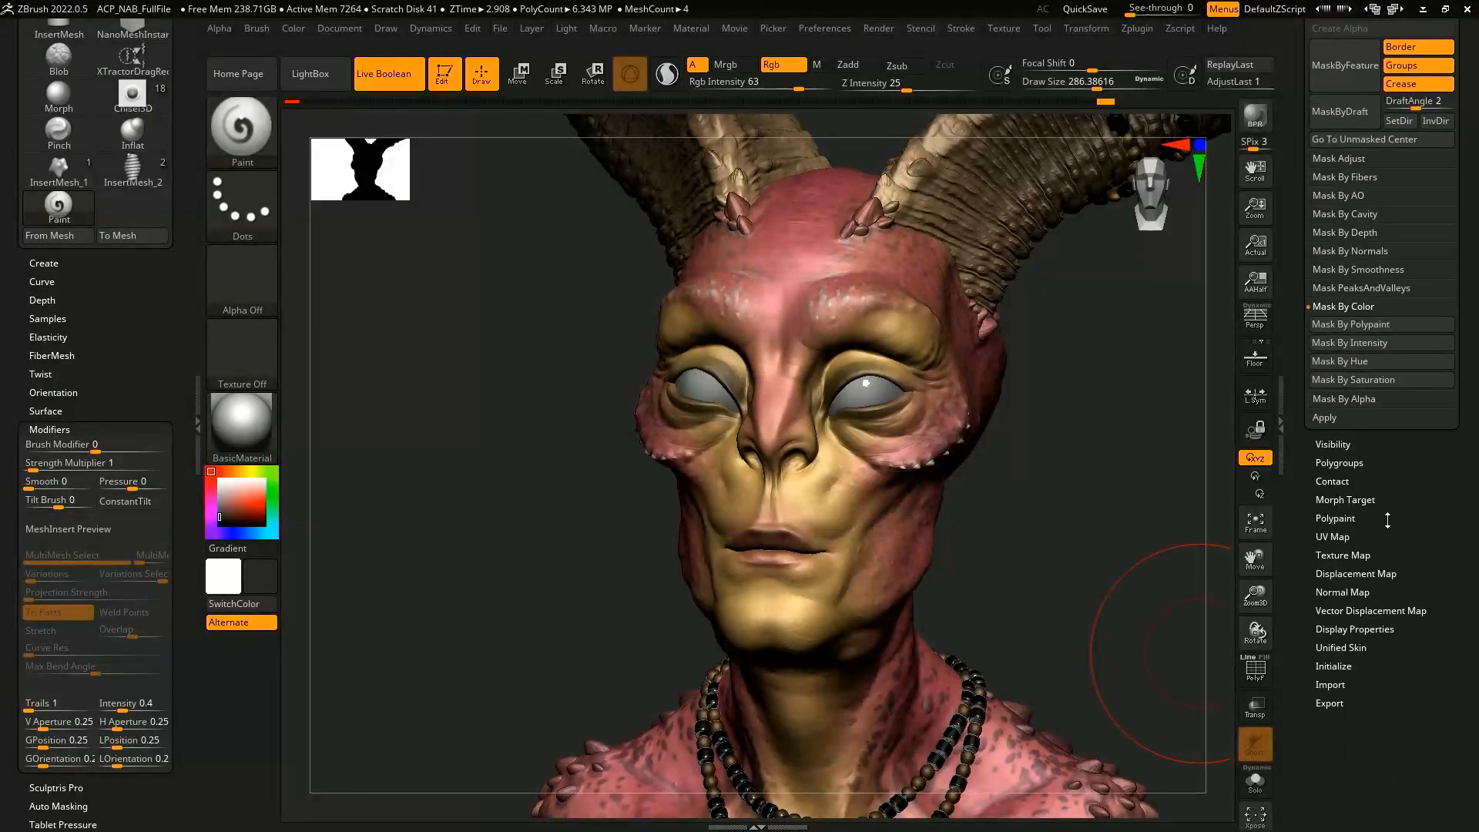
- Try shifting the skin's polypaint hue to about -0.15 in the Adjust Colors preview
left_click(1347, 519)
left_click_drag(1101, 633, 1069, 527, "alt")
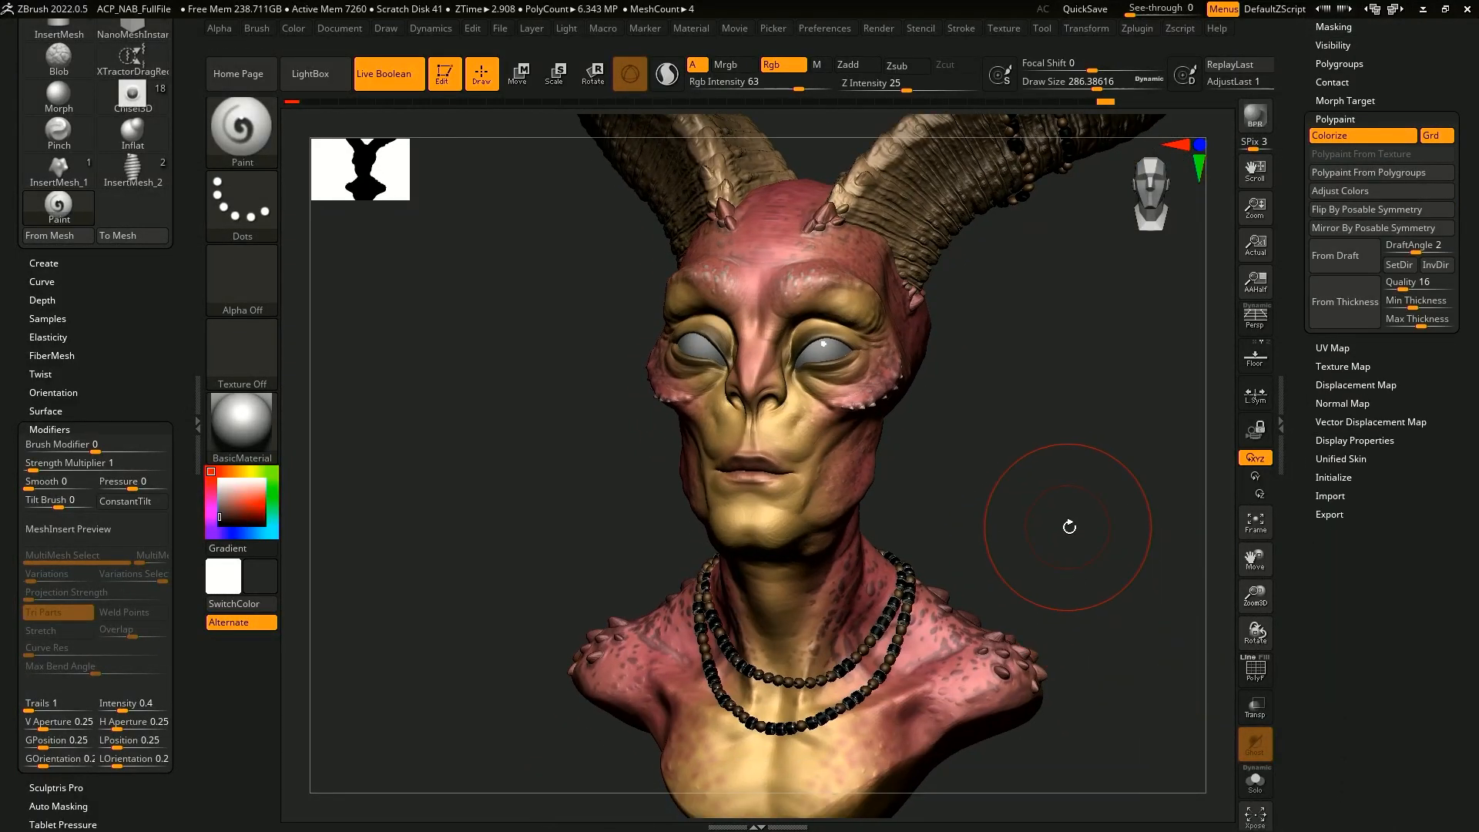
left_click(1384, 191)
left_click_drag(1124, 492, 1205, 400)
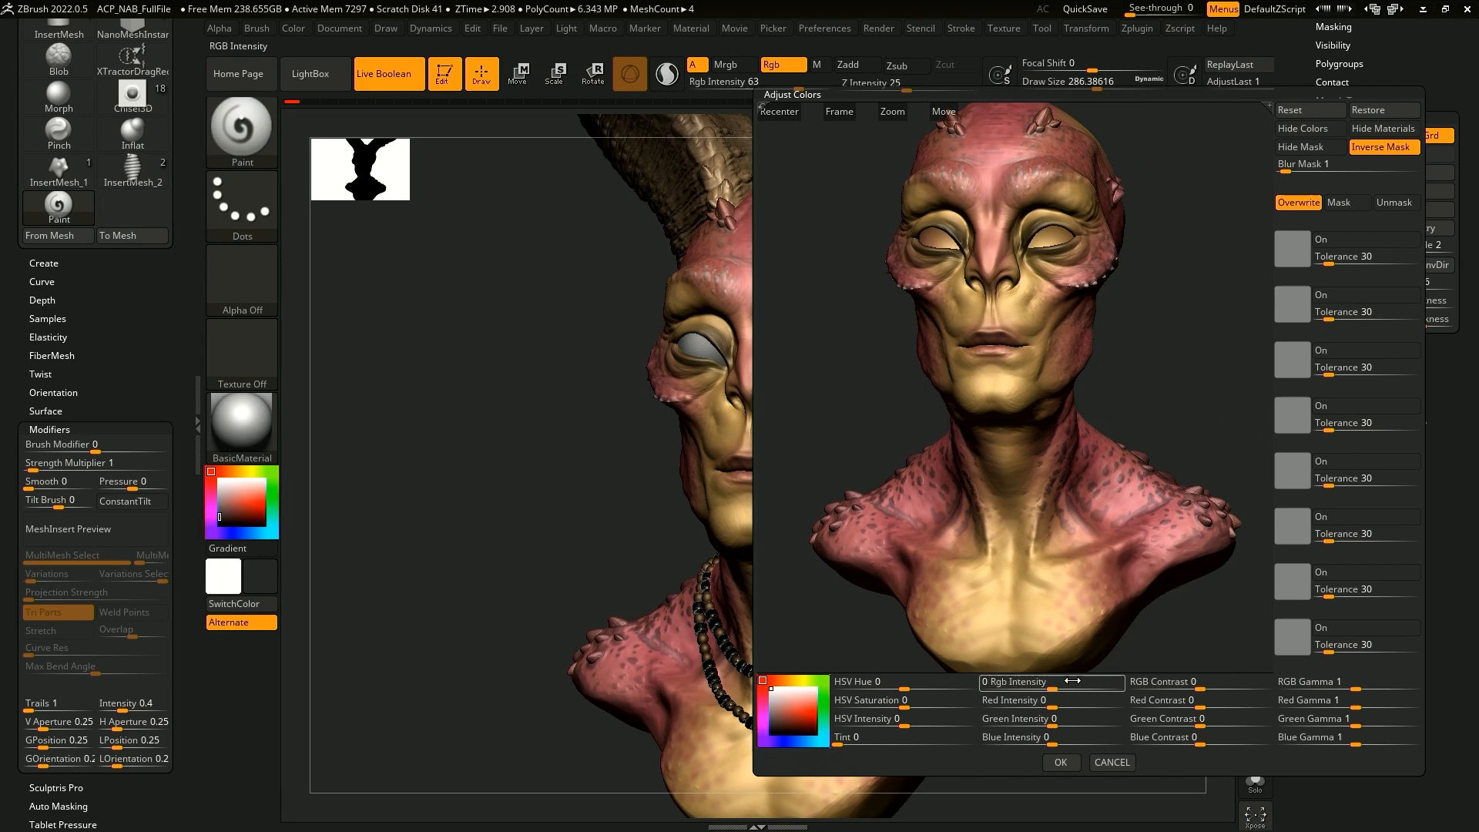
mouse_move(862, 698)
left_mouse_down()
mouse_move(874, 703)
mouse_move(850, 722)
mouse_move(829, 716)
mouse_move(946, 729)
mouse_move(911, 726)
mouse_move(869, 684)
mouse_move(911, 712)
mouse_move(944, 682)
mouse_move(868, 680)
left_mouse_up()
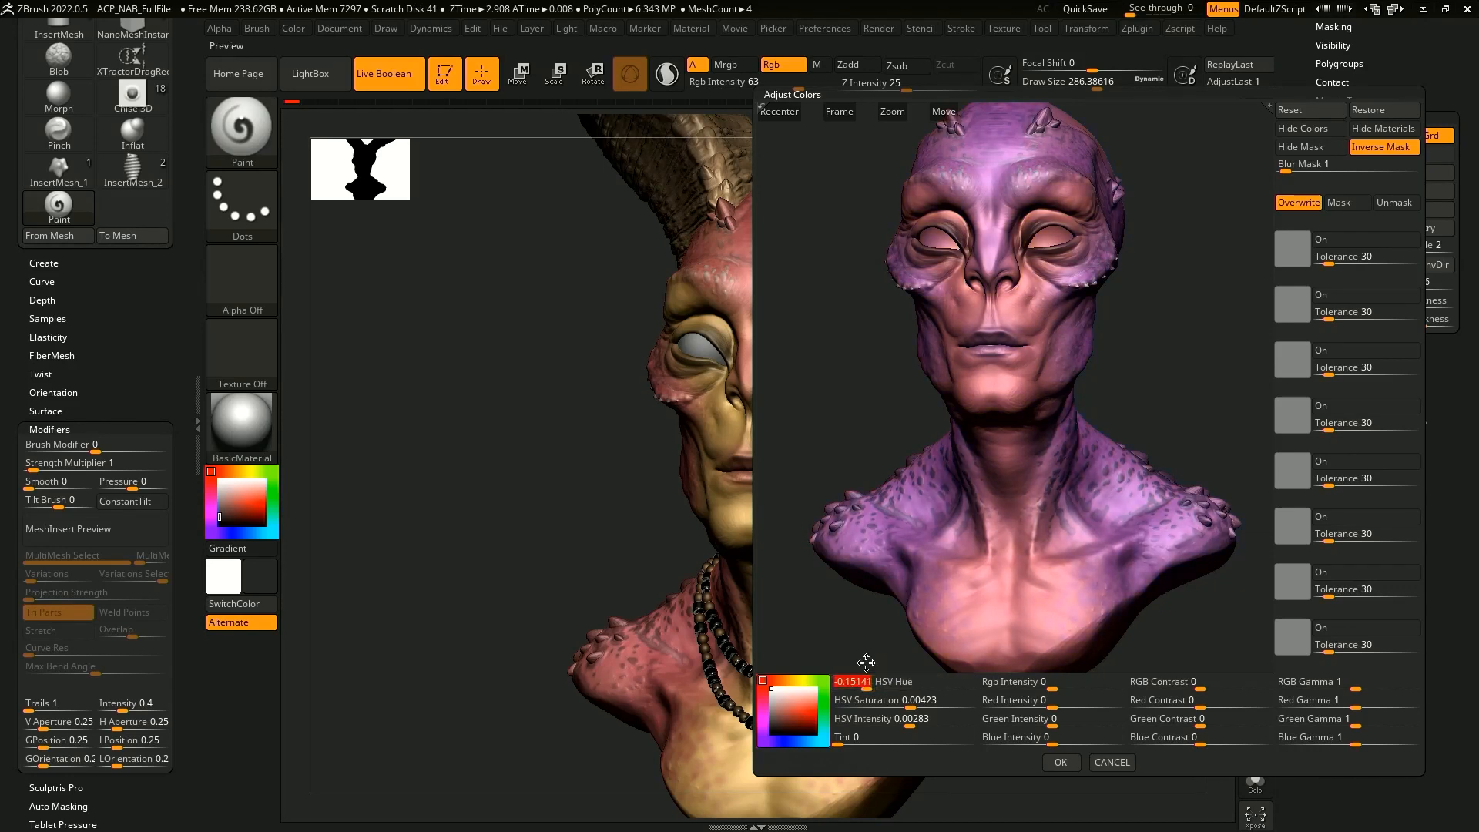
left_click(1112, 762)
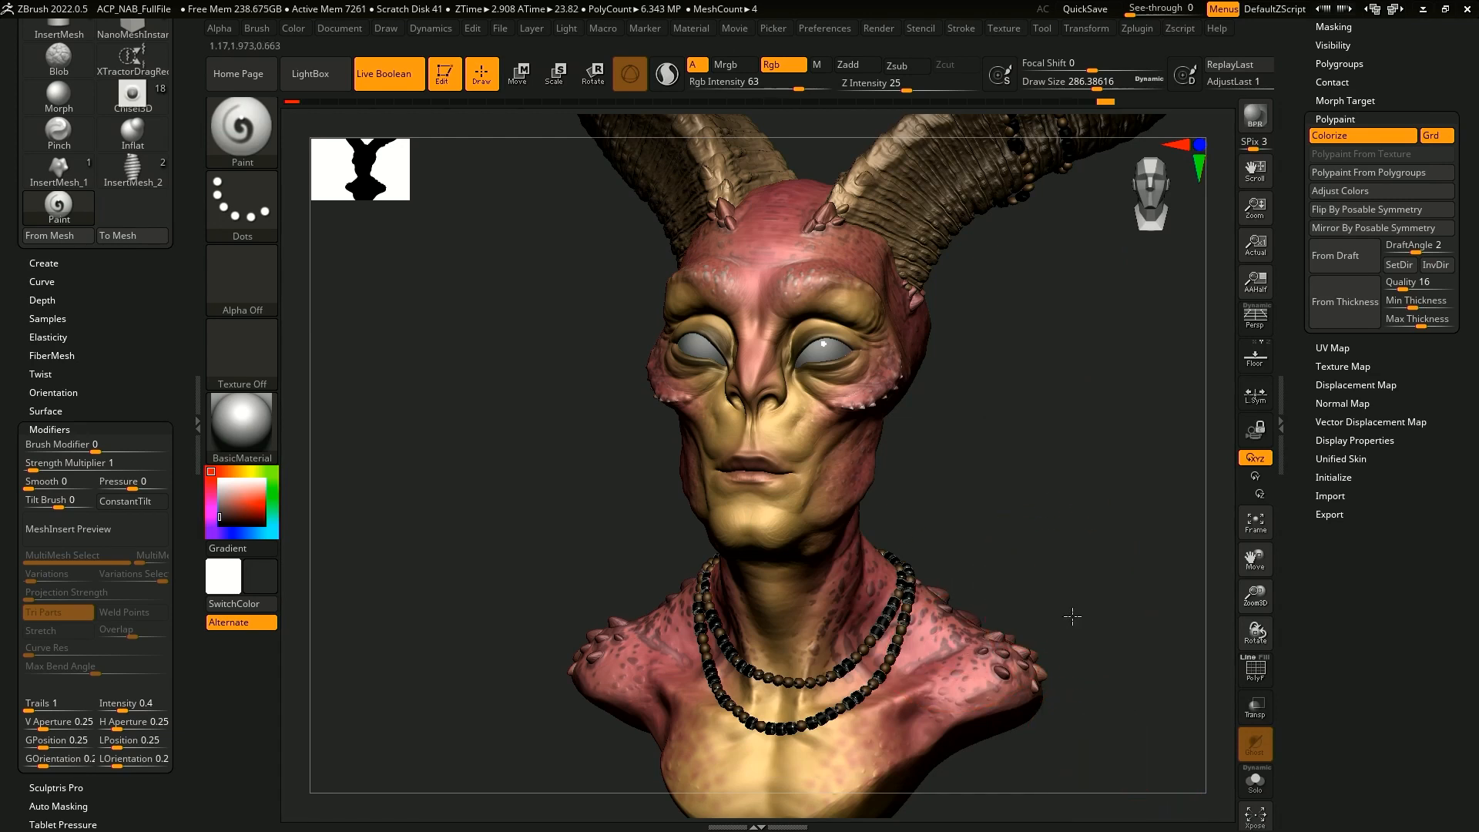
left_click_drag(1073, 614, 1029, 571)
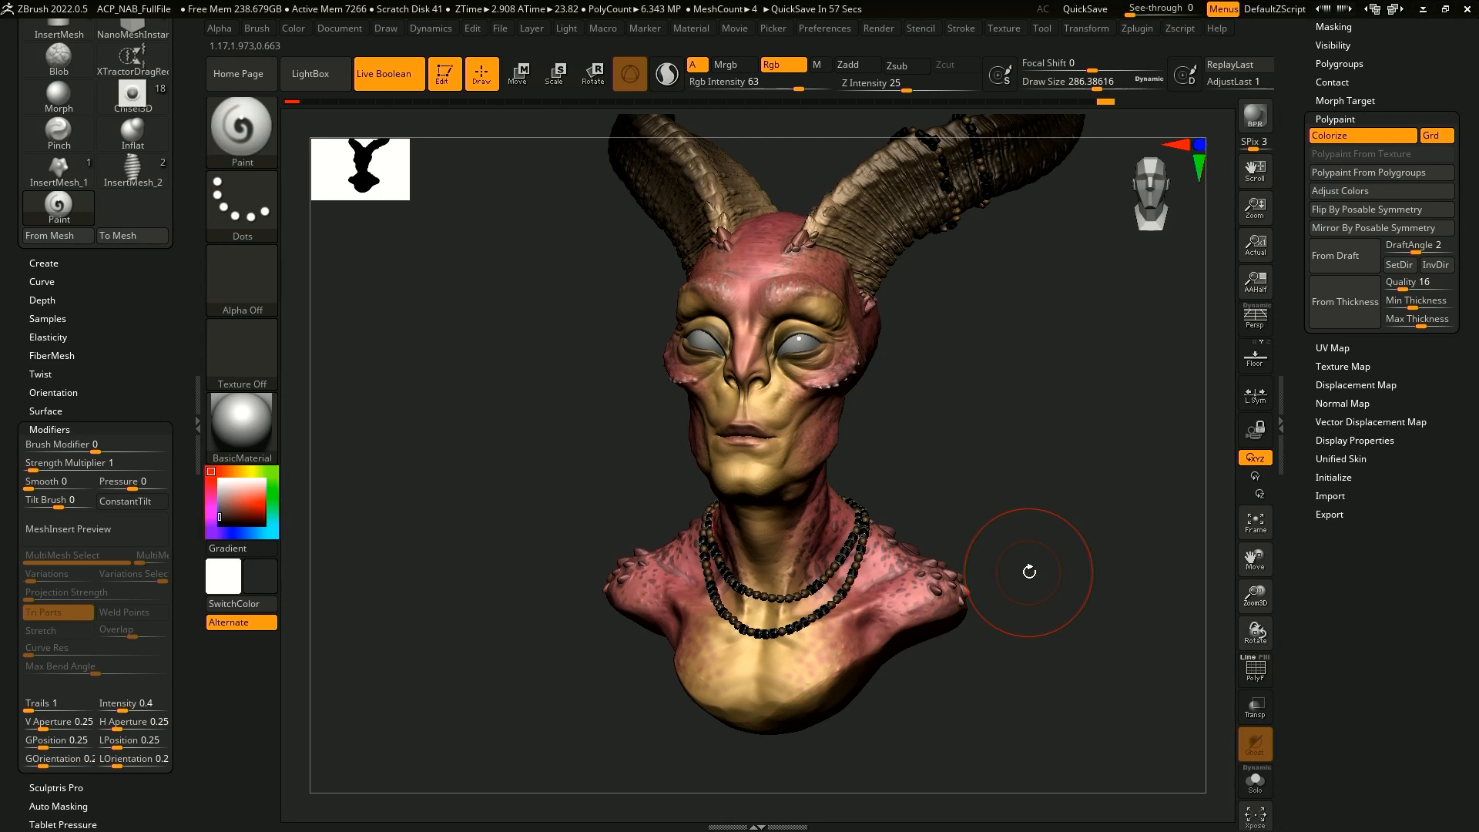
mouse_move(1029, 572)
left_mouse_down()
mouse_move(1032, 546)
mouse_move(1025, 583)
left_mouse_up()
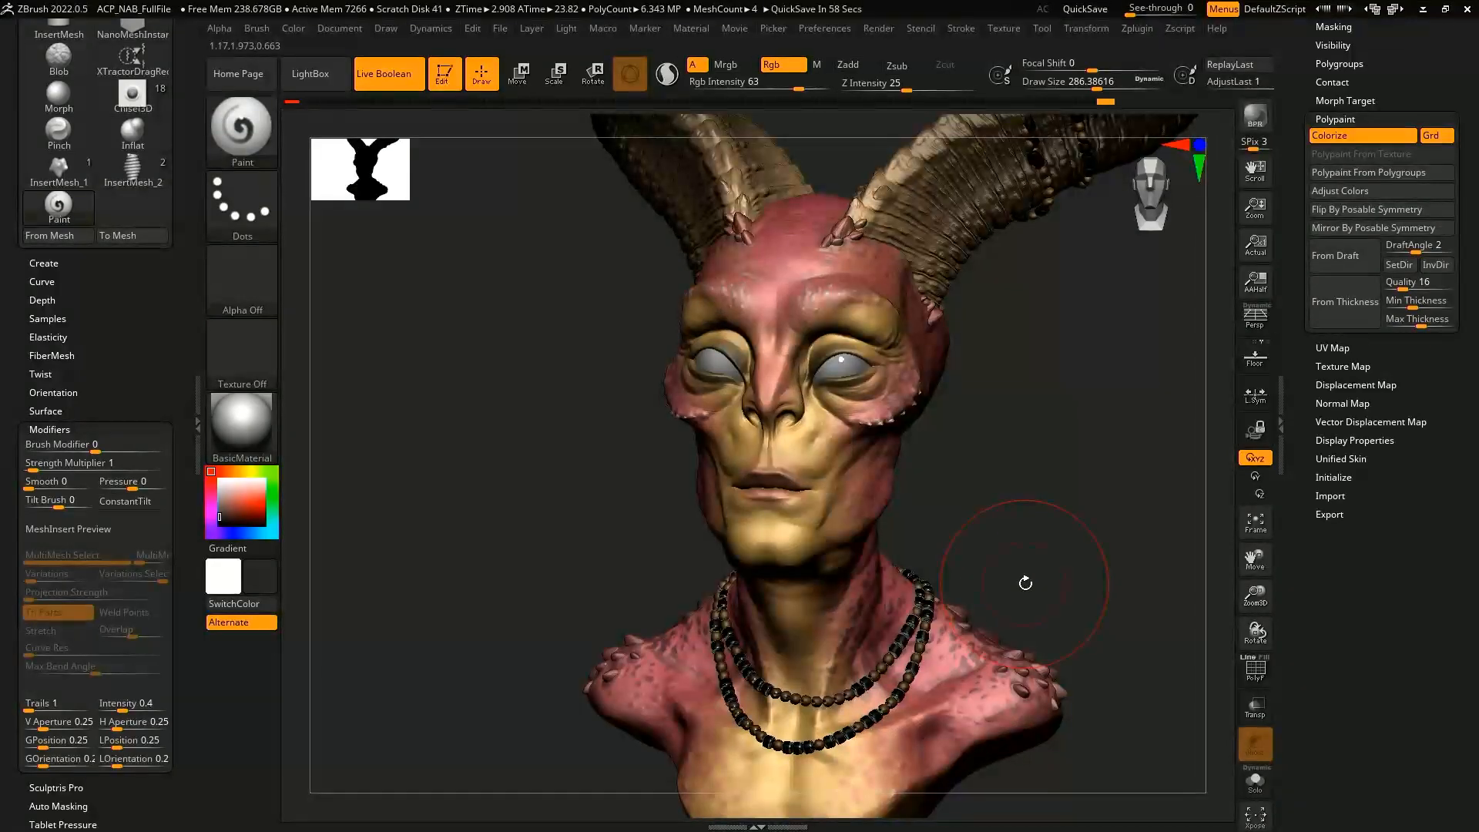
left_click_drag(1025, 583, 1061, 516)
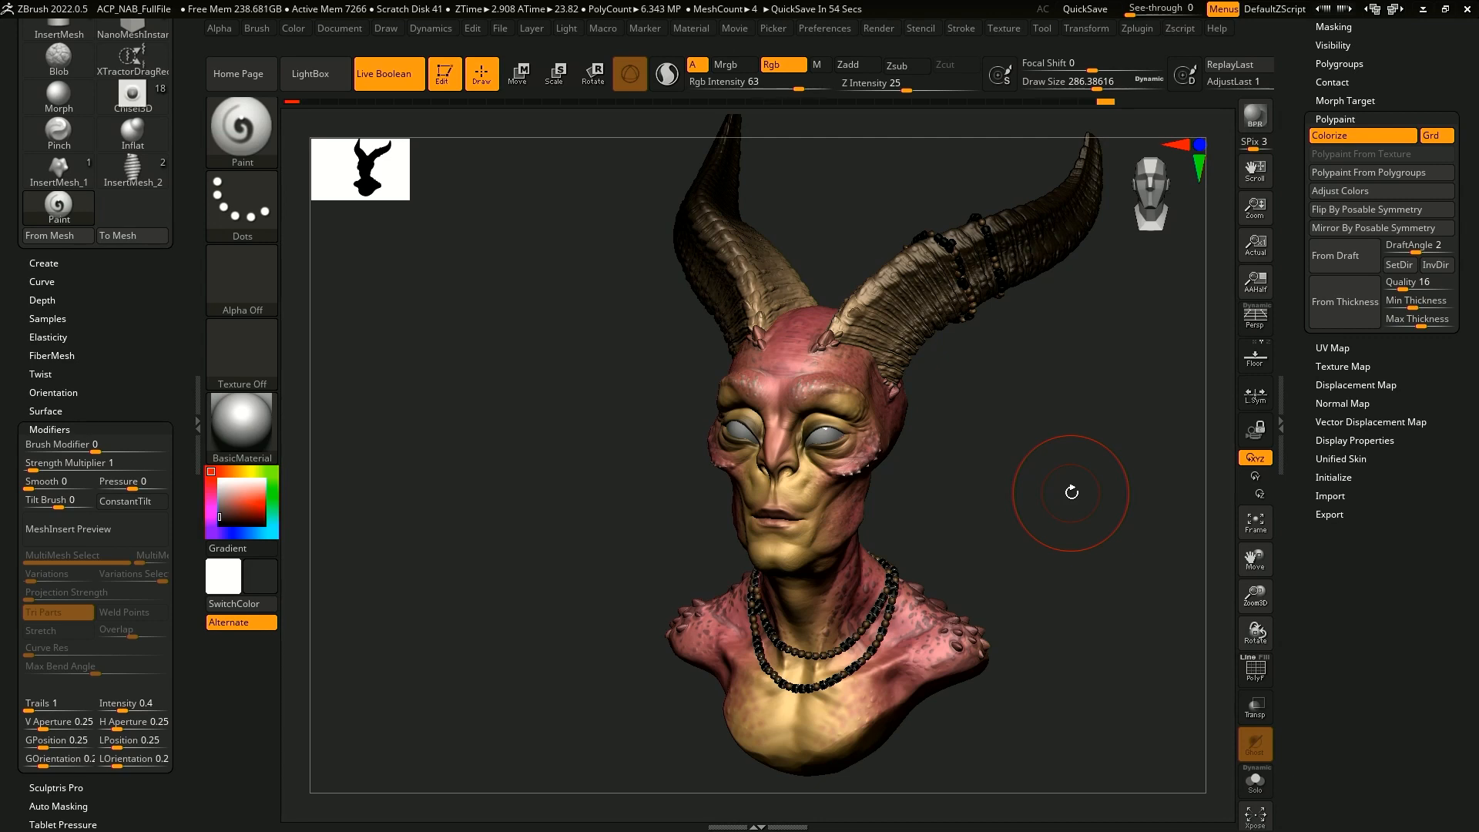
left_click_drag(1071, 491, 947, 634)
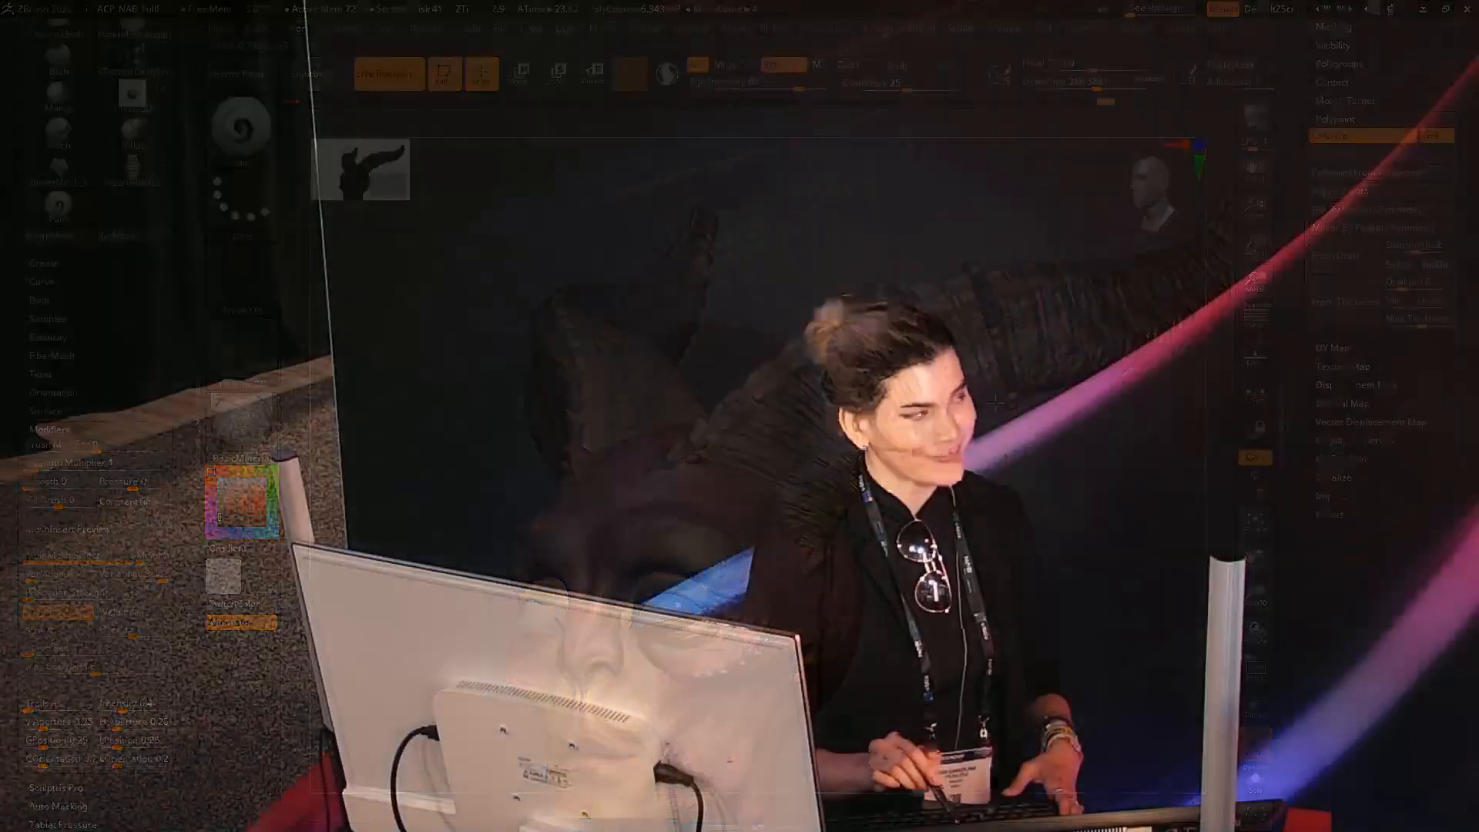
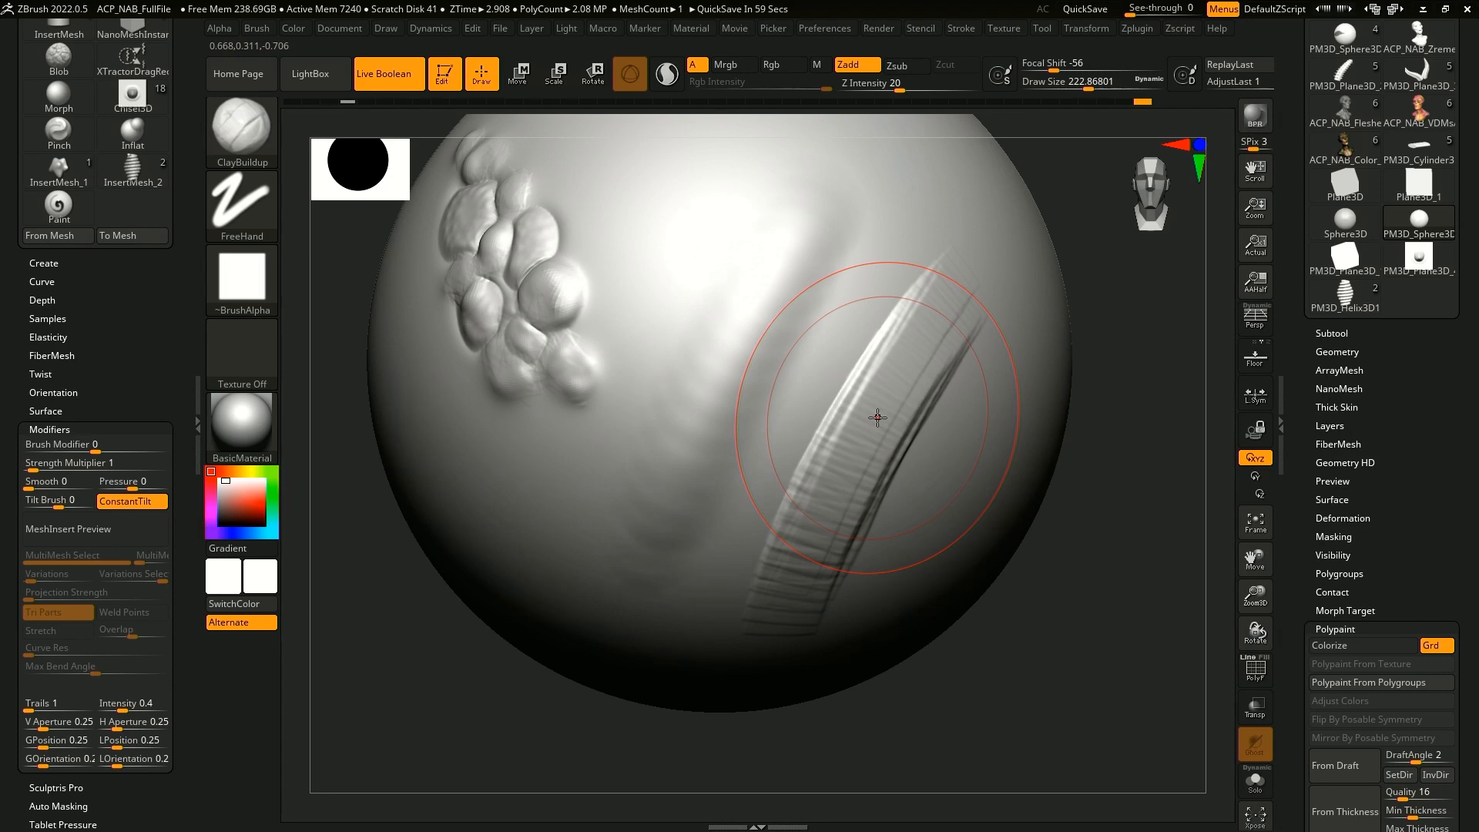
- Switch to the Standard brush and sculpt soft strokes on the test sphere between the round bumps and the ridged strip
left_click_drag(1139, 456, 1102, 468)
left_click_drag(1115, 531, 1138, 616)
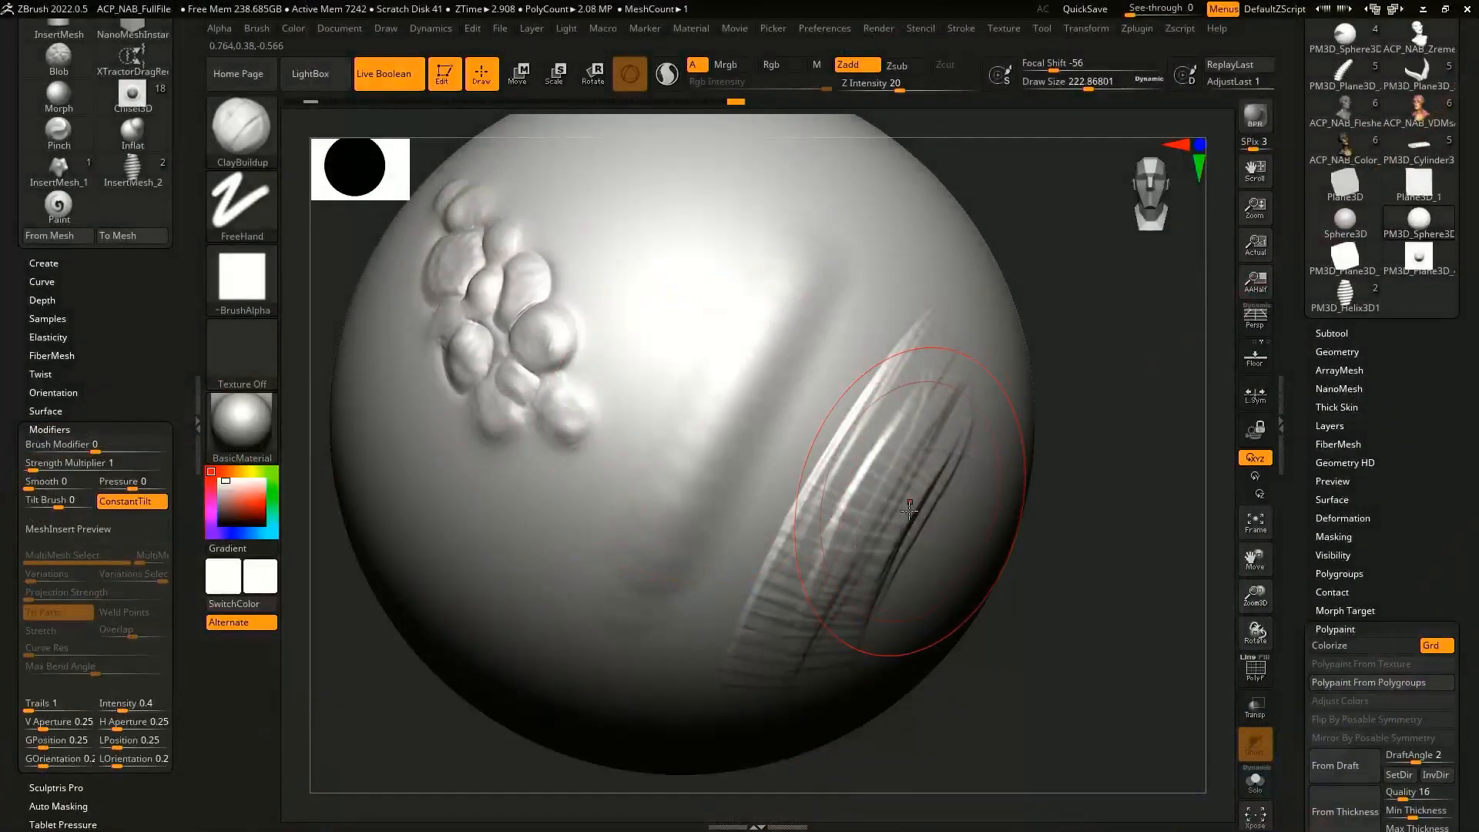
left_click_drag(1001, 600, 1040, 651)
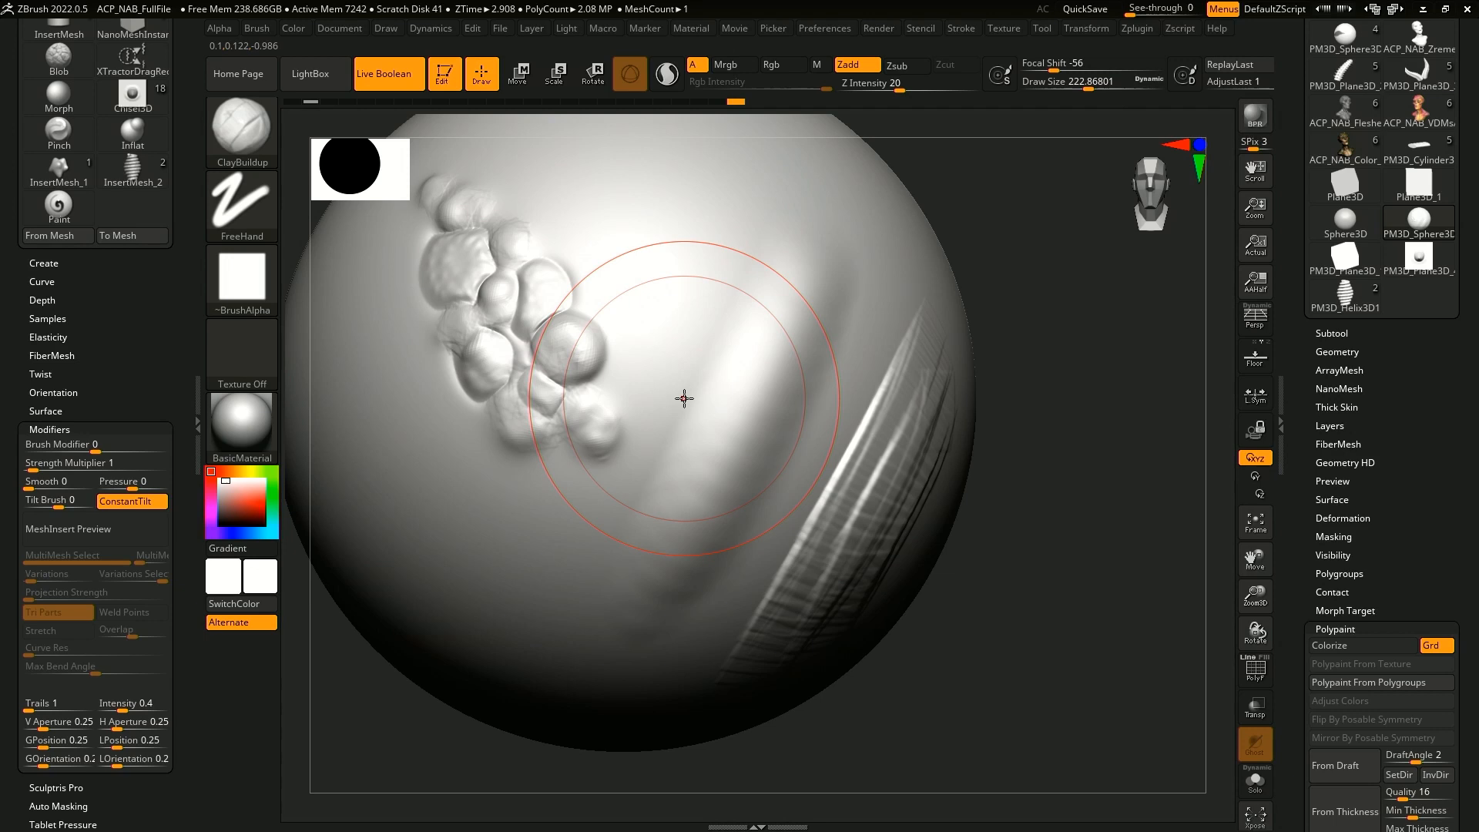
left_click_drag(1003, 585, 1011, 605)
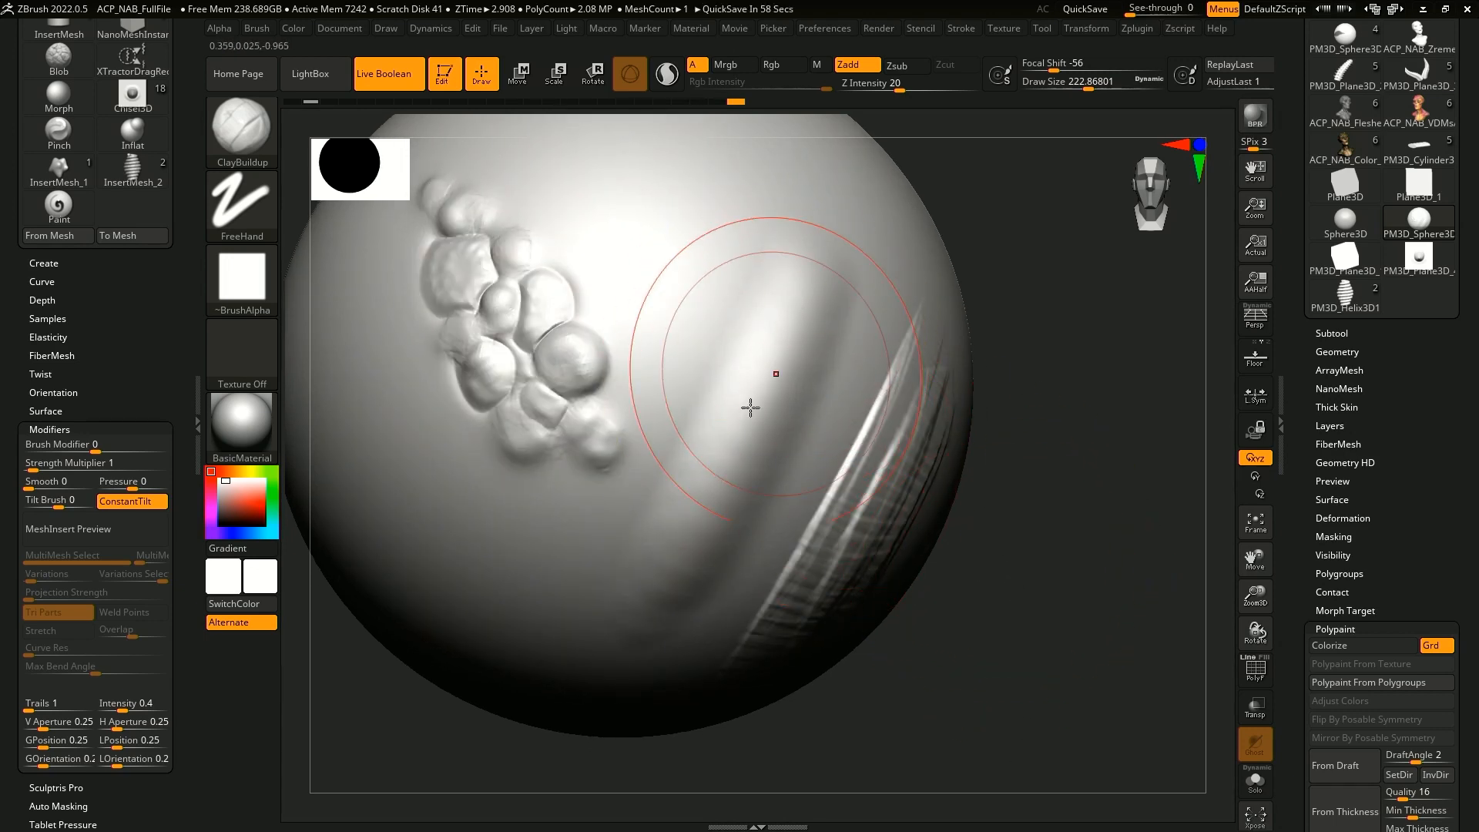
key("b")
key("s")
key("t")
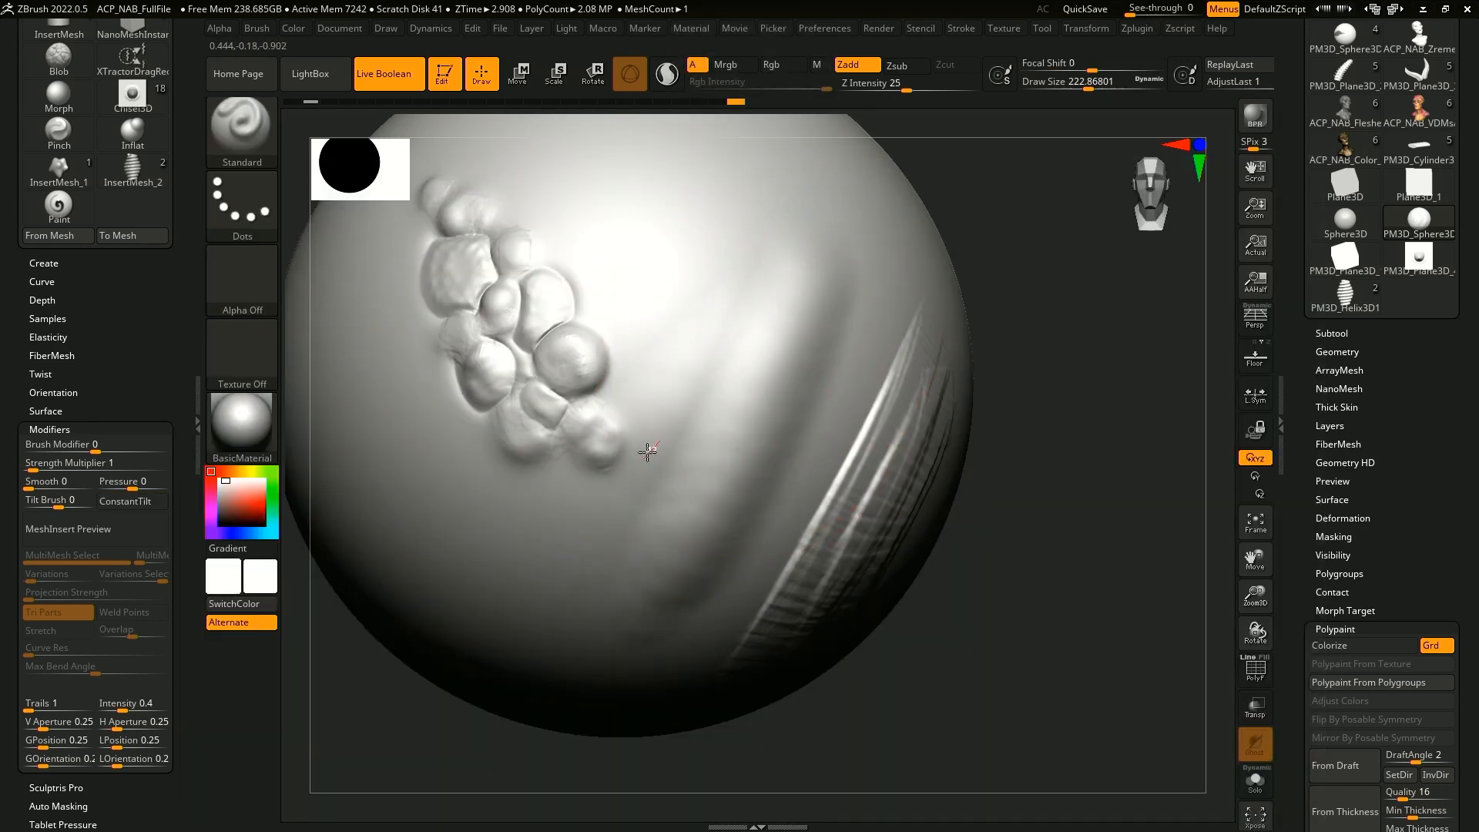
left_click_drag(771, 378, 613, 614)
mouse_move(688, 311)
left_mouse_down()
mouse_move(612, 363)
mouse_move(748, 317)
mouse_move(627, 428)
mouse_move(629, 493)
left_mouse_up()
left_click_drag(1009, 523, 1009, 419)
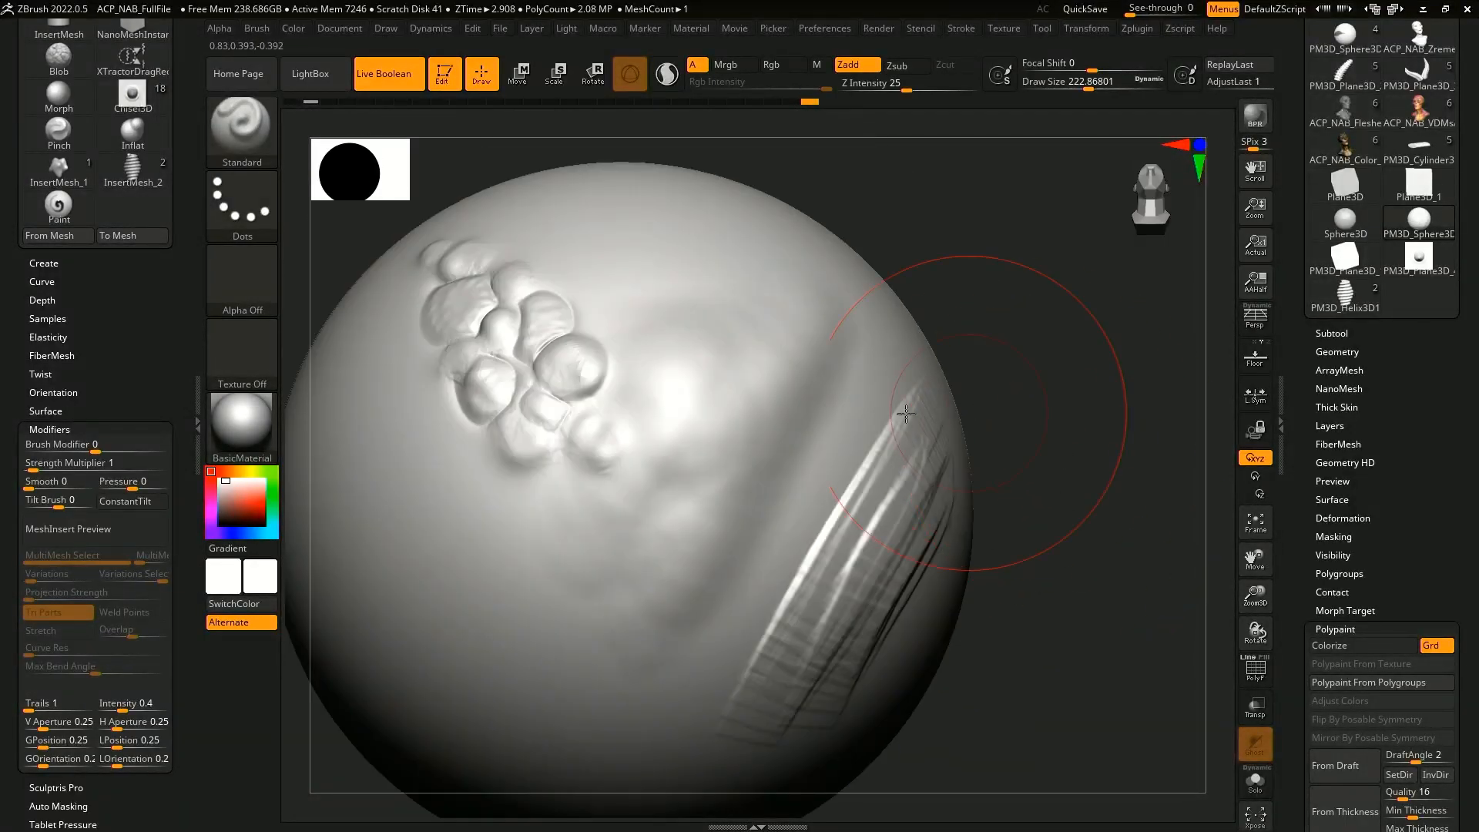
left_click_drag(637, 534, 628, 574)
- Undo the last stroke on the sphere and check the current brush and stroke type
mouse_move(1070, 531)
left_mouse_down()
mouse_move(989, 532)
mouse_move(898, 561)
mouse_move(941, 517)
left_mouse_up()
key("ctrl+z")
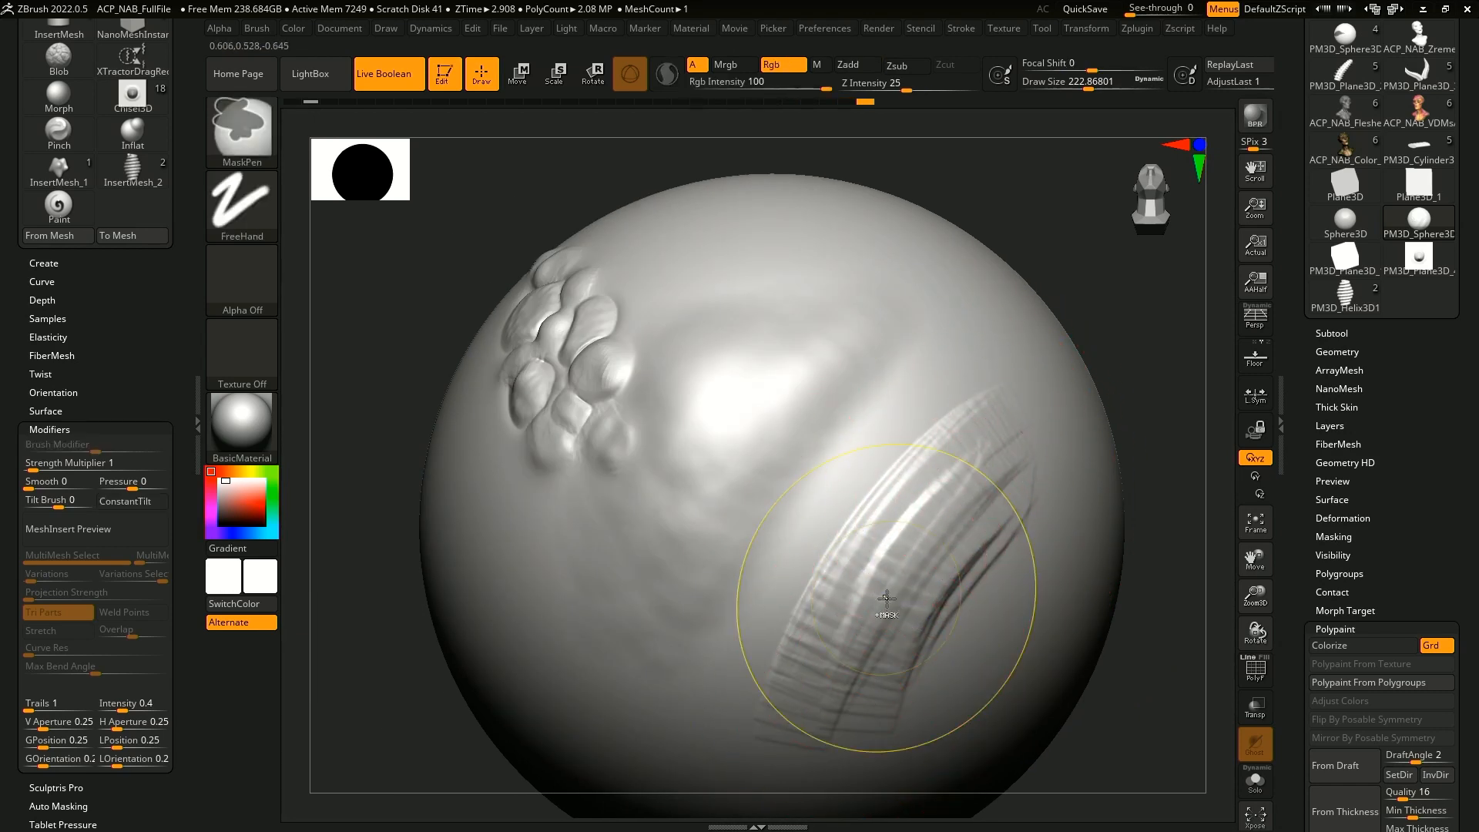
left_click_drag(1148, 616, 1053, 631)
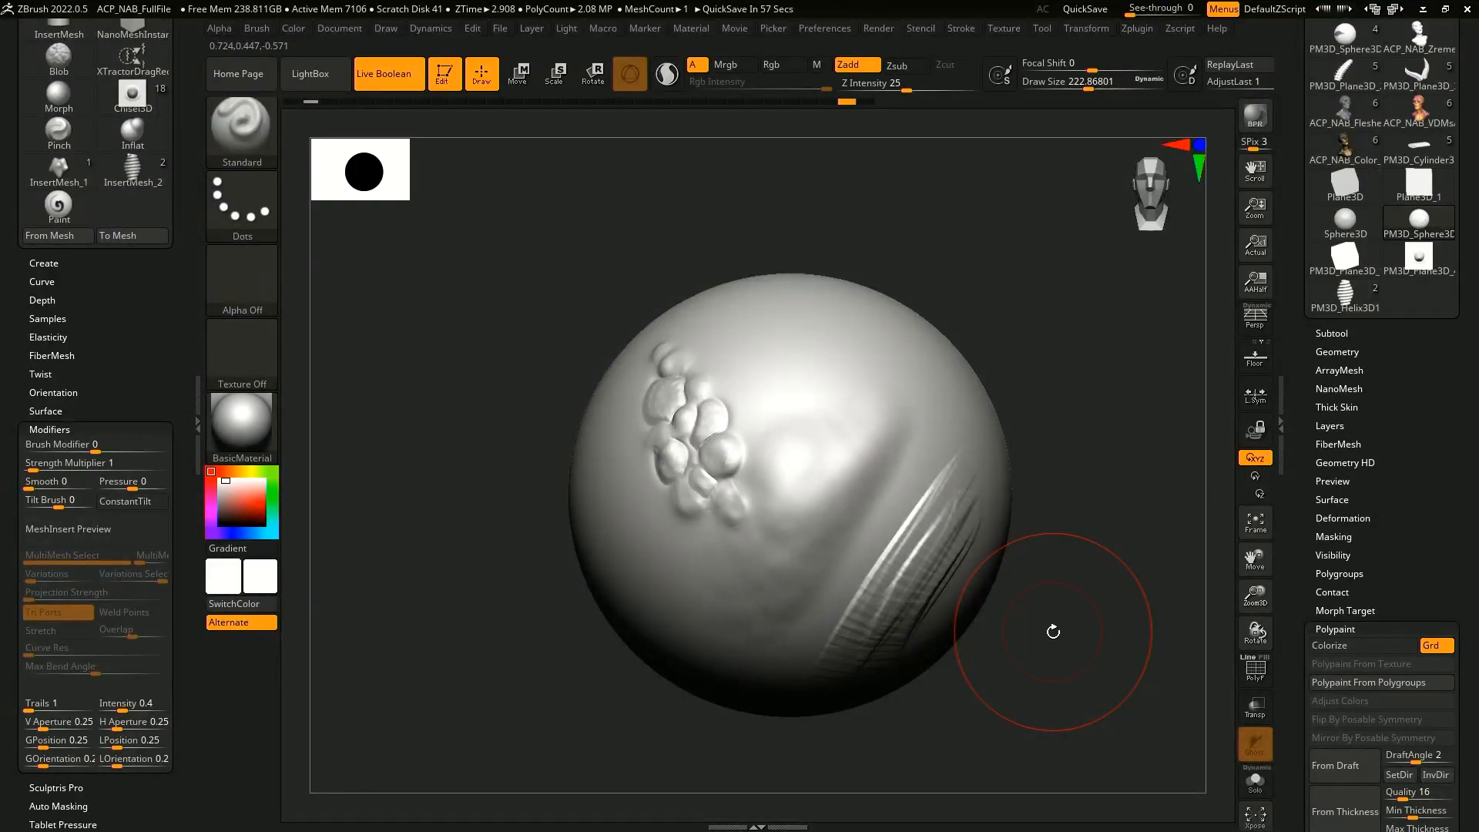
left_click(252, 137)
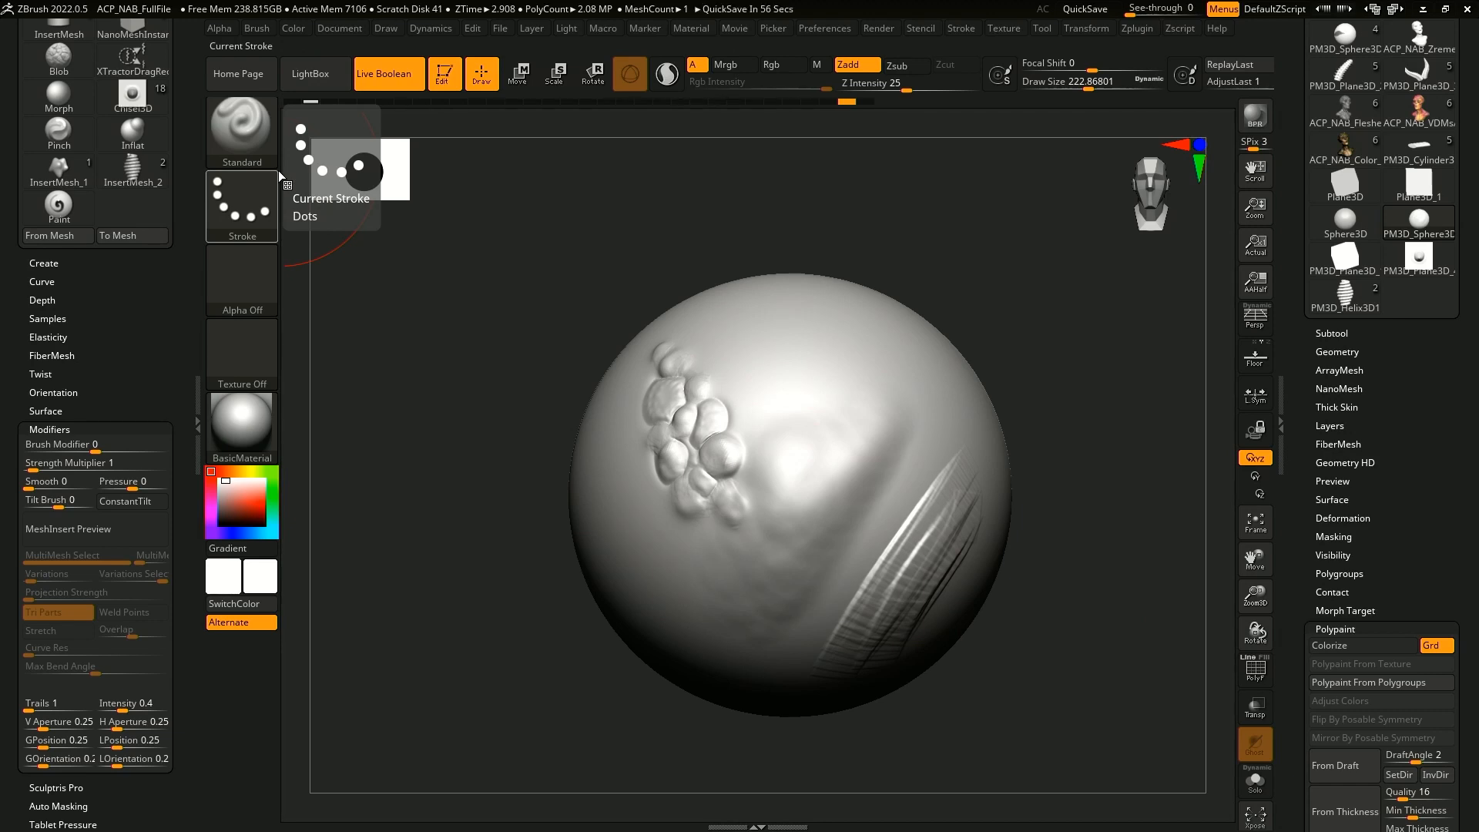
mouse_move(1072, 633)
left_mouse_down()
mouse_move(1038, 640)
mouse_move(1090, 595)
left_mouse_up()
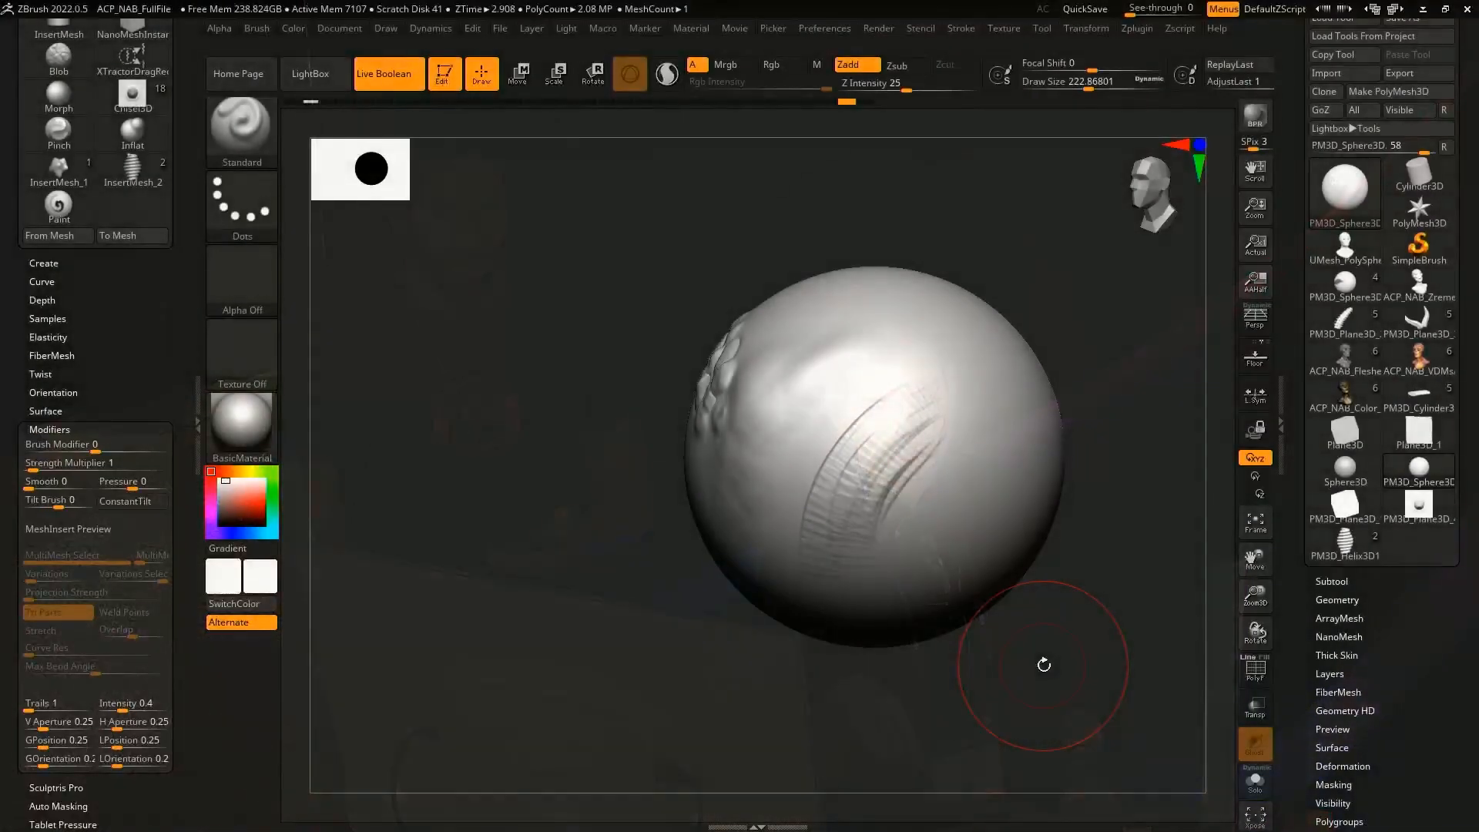
- Switch the active tool from the test sphere back to the painted horned bust
left_click(1419, 358)
left_click_drag(1152, 628, 1068, 624)
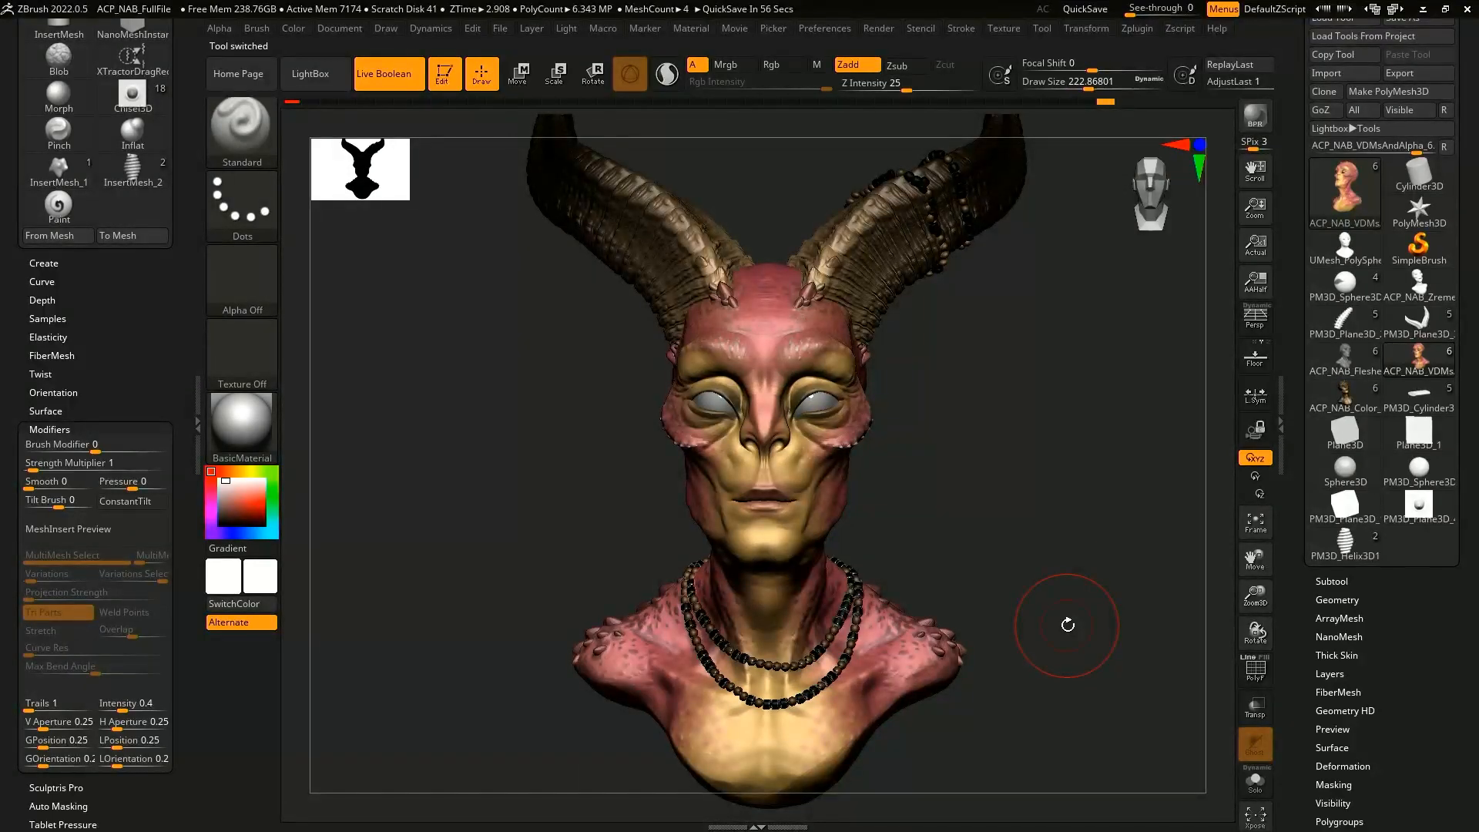
left_click_drag(1067, 625, 993, 539)
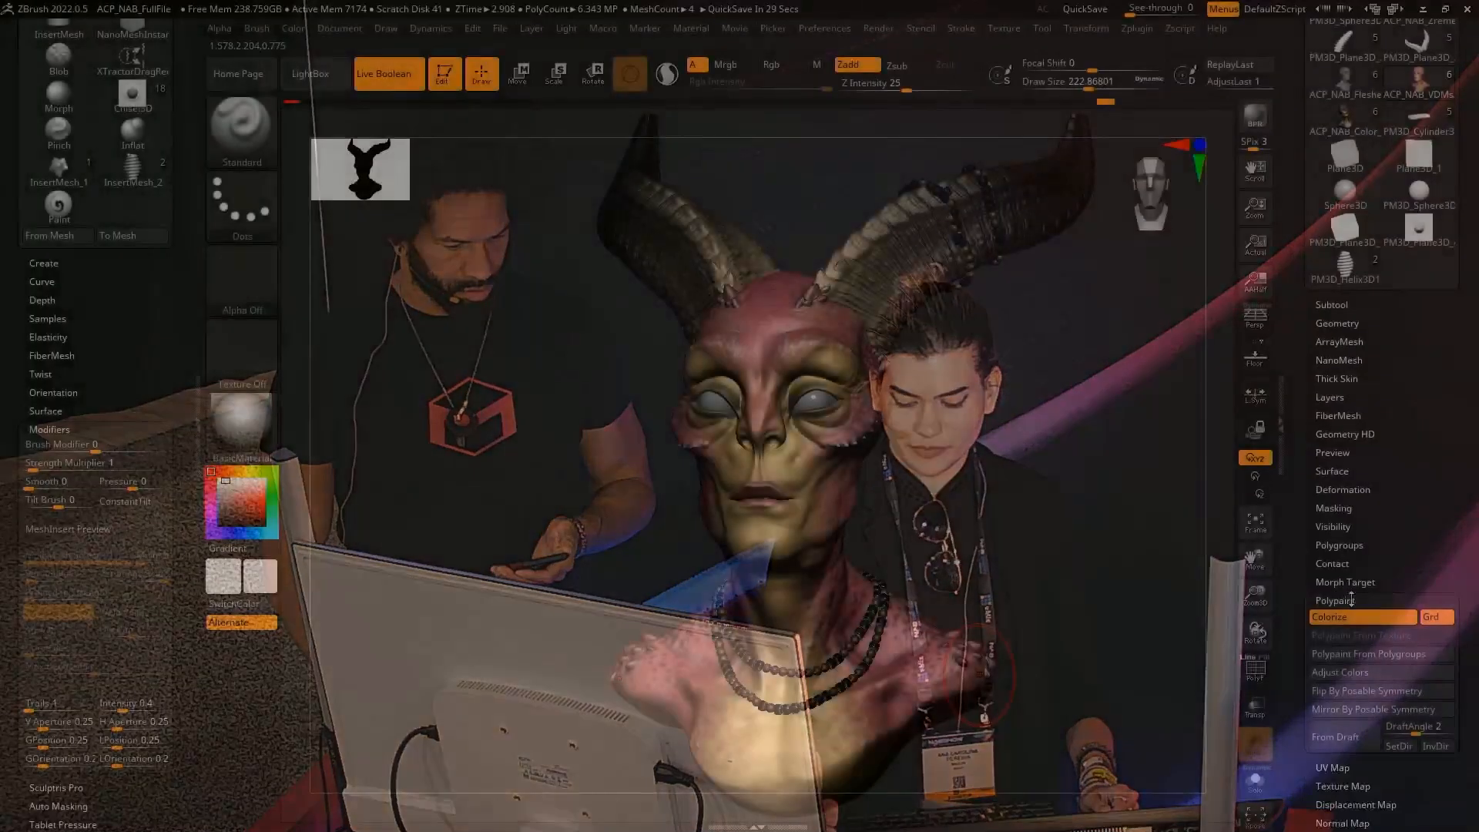
- Examine the texture map creation options for the bust, including creating a new map from polypaint
left_click(1340, 600)
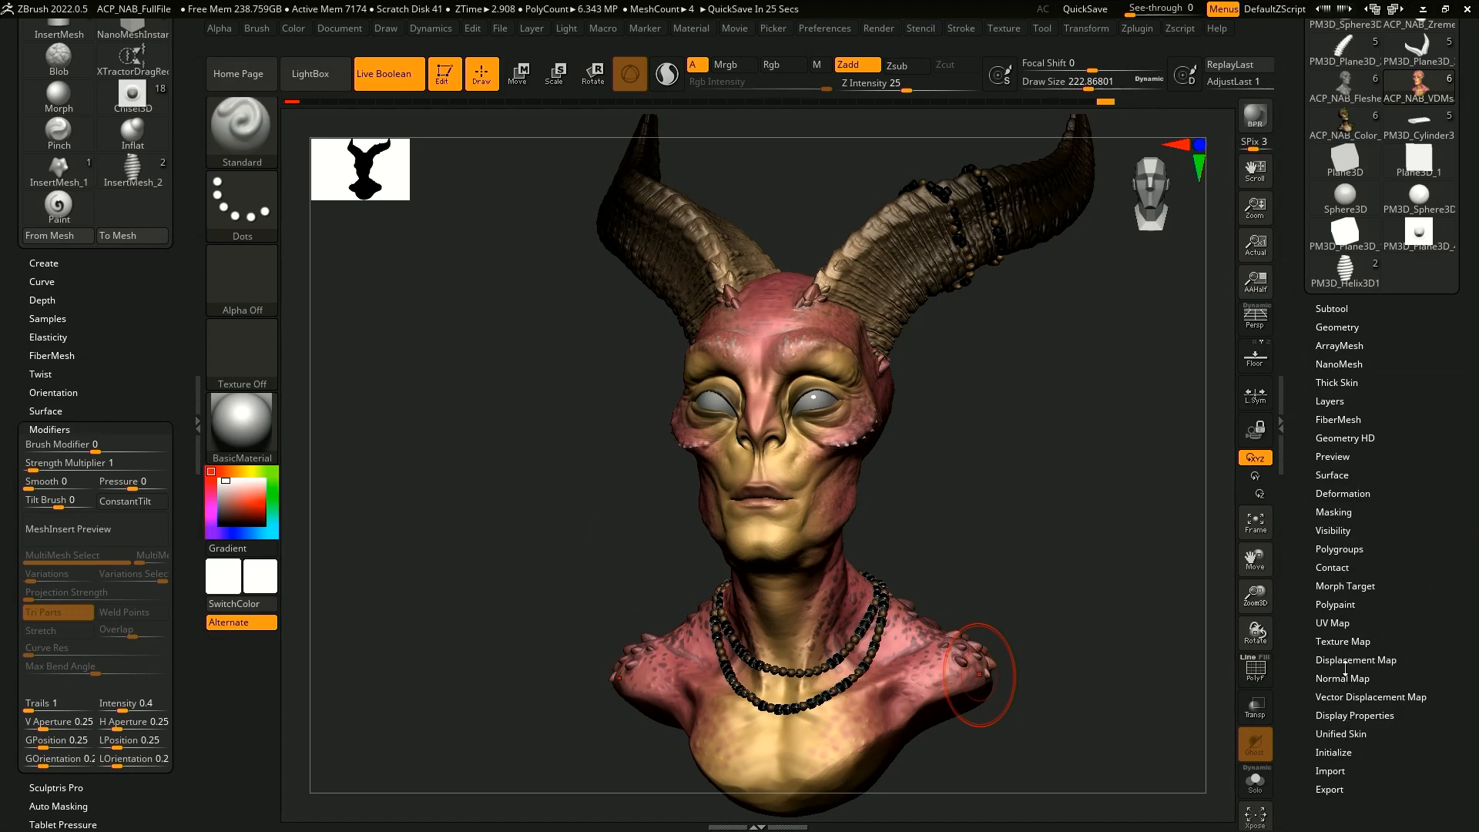
left_click(1349, 642)
left_click(1339, 691)
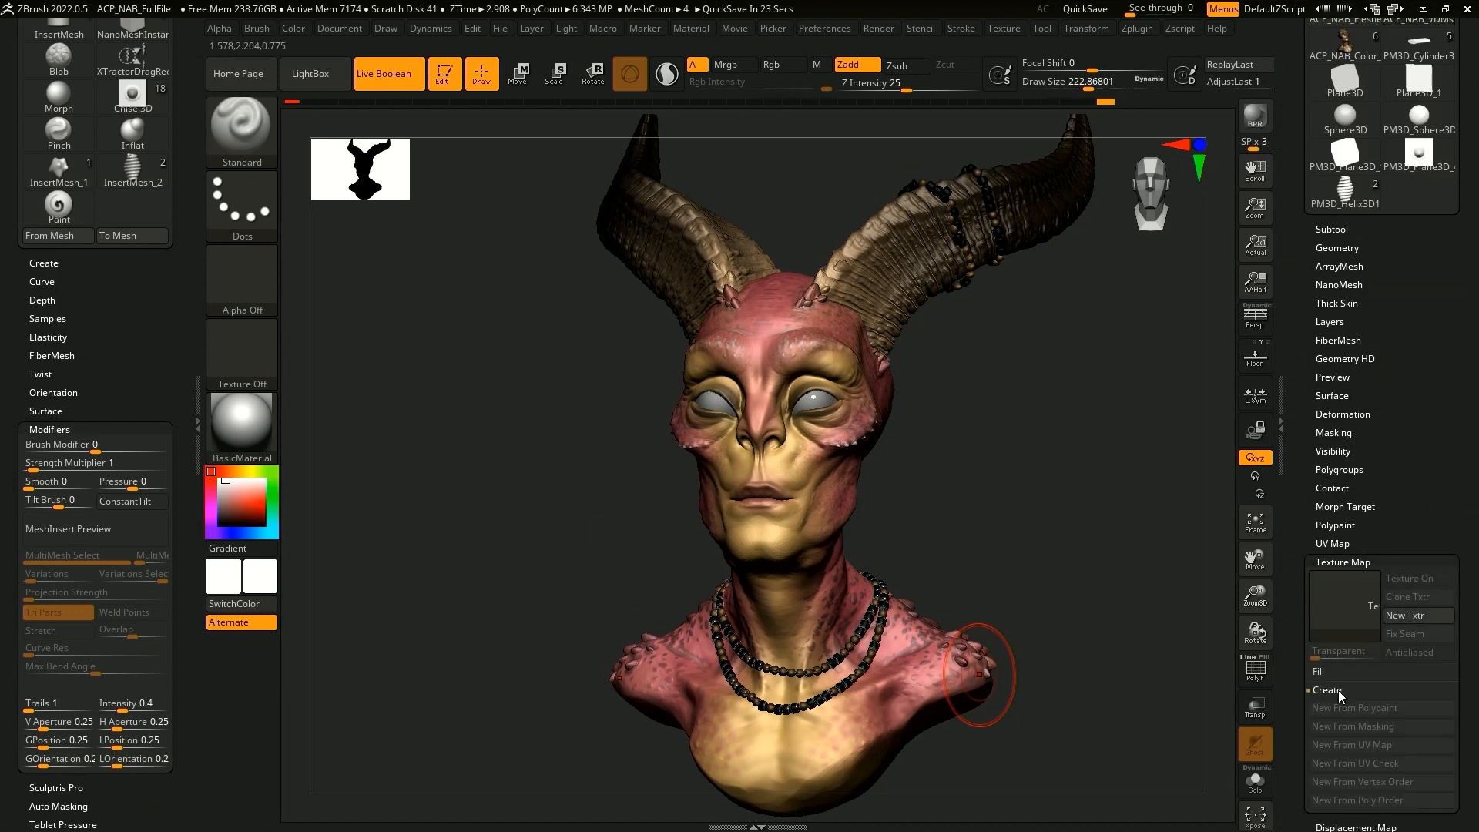
left_click_drag(1290, 727, 1336, 677)
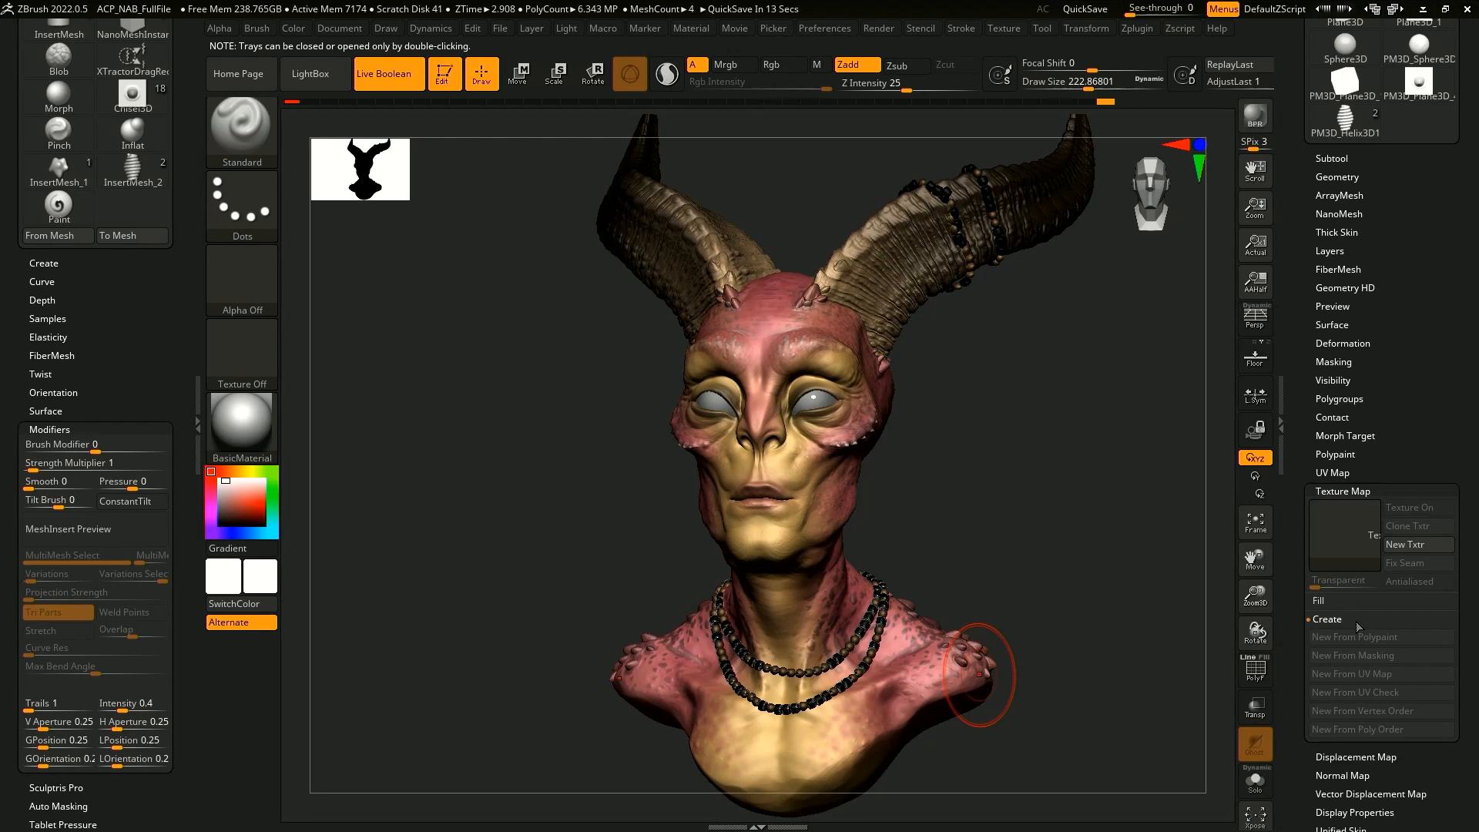
left_click(1376, 490)
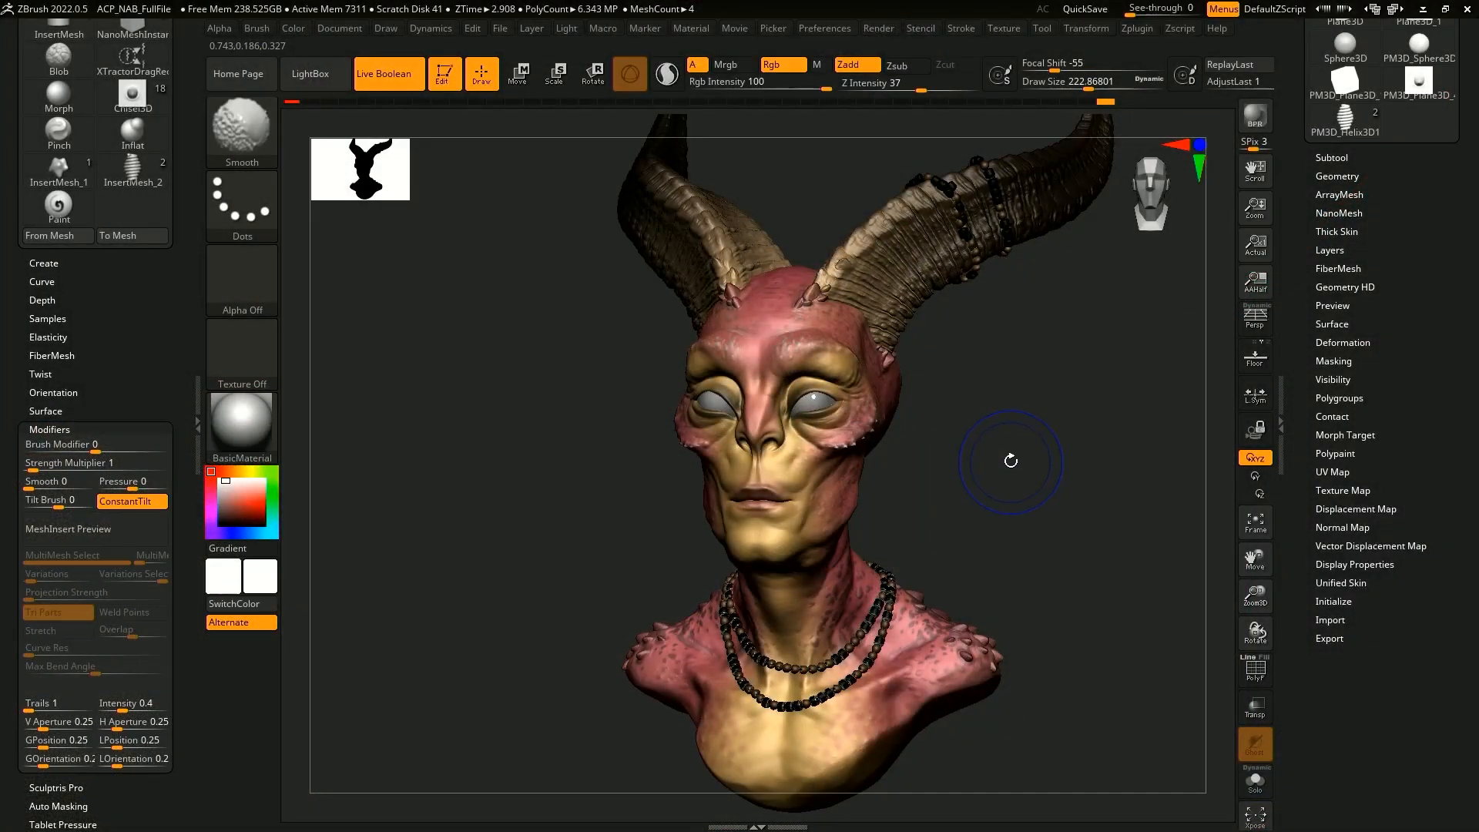
- Lower the bust skin's subdivision level and show the UV Master unwrap options
key("shift+d")
left_click_drag(1298, 204, 1298, 233)
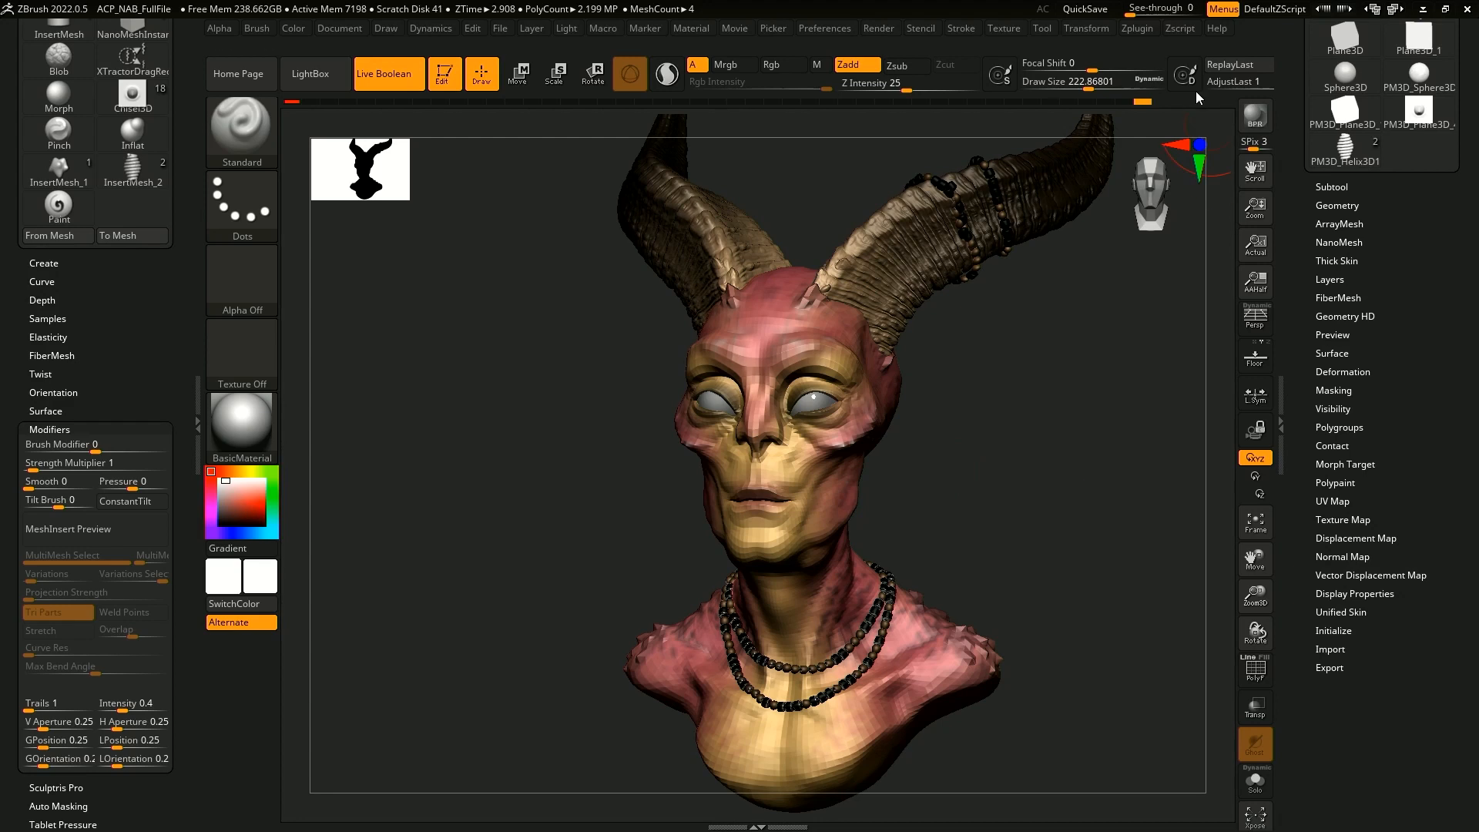
left_click(1149, 29)
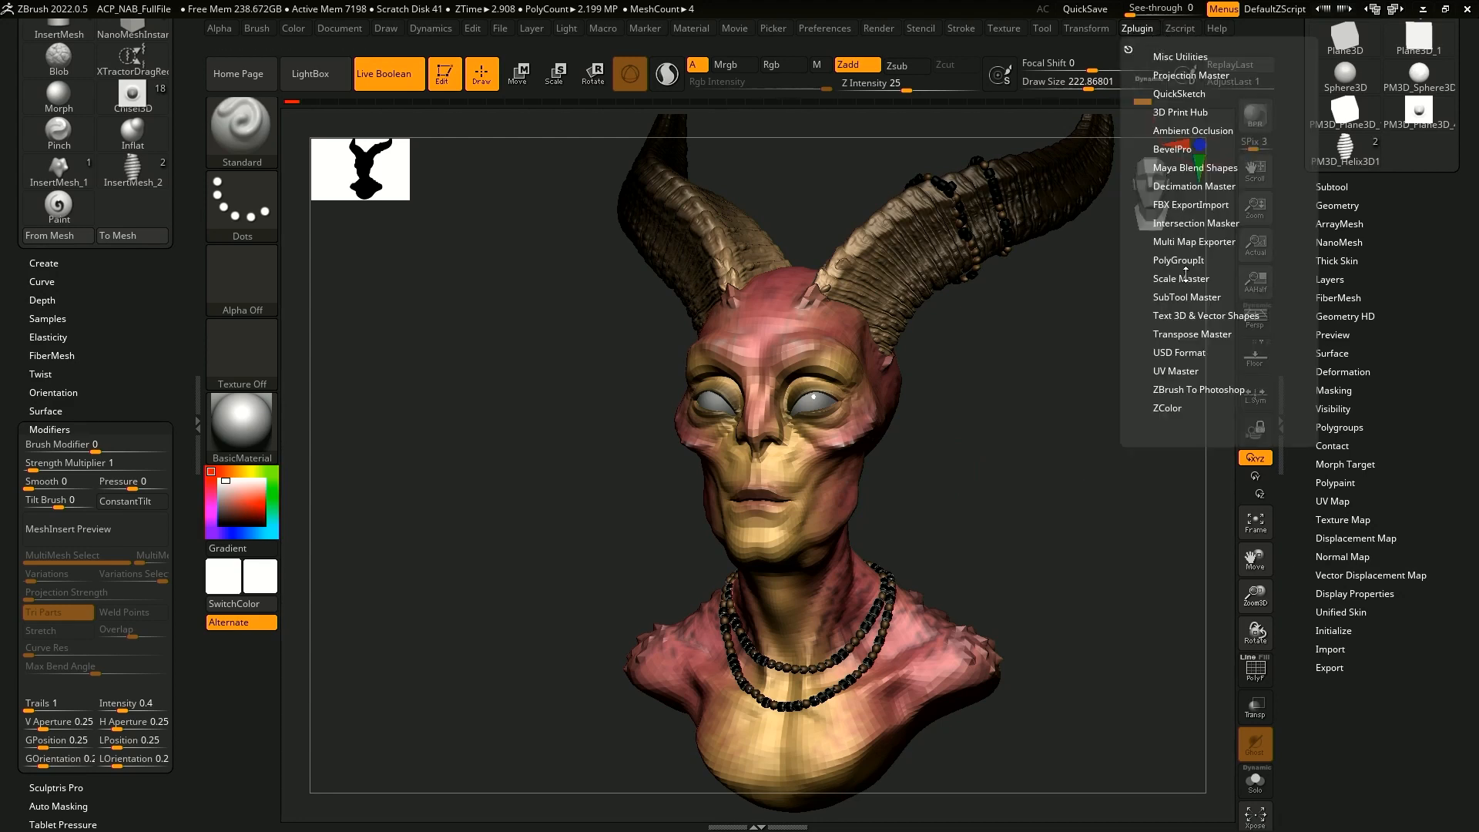
left_click(1189, 372)
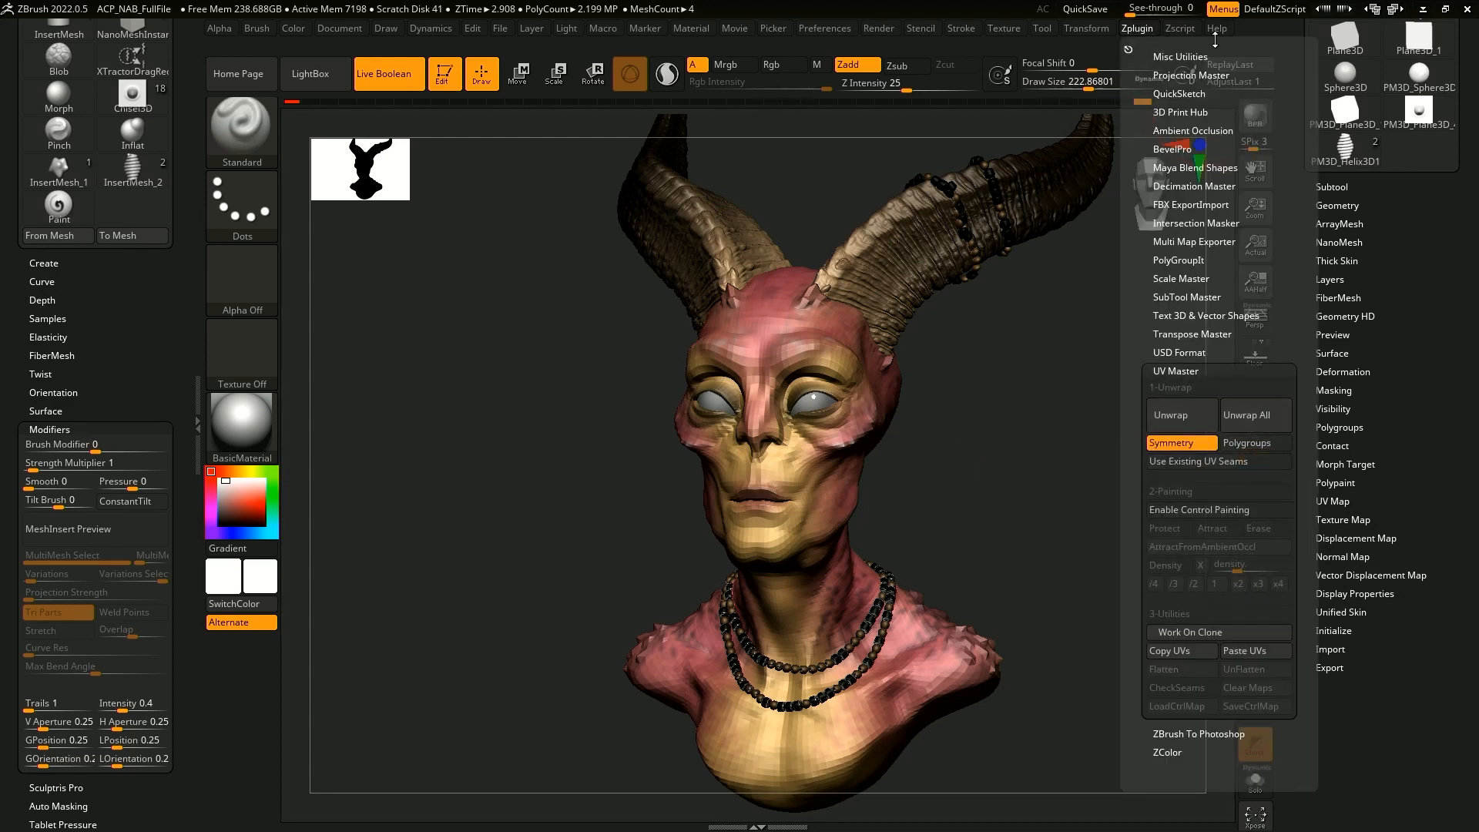
- Quick-save the project
left_click(1102, 11)
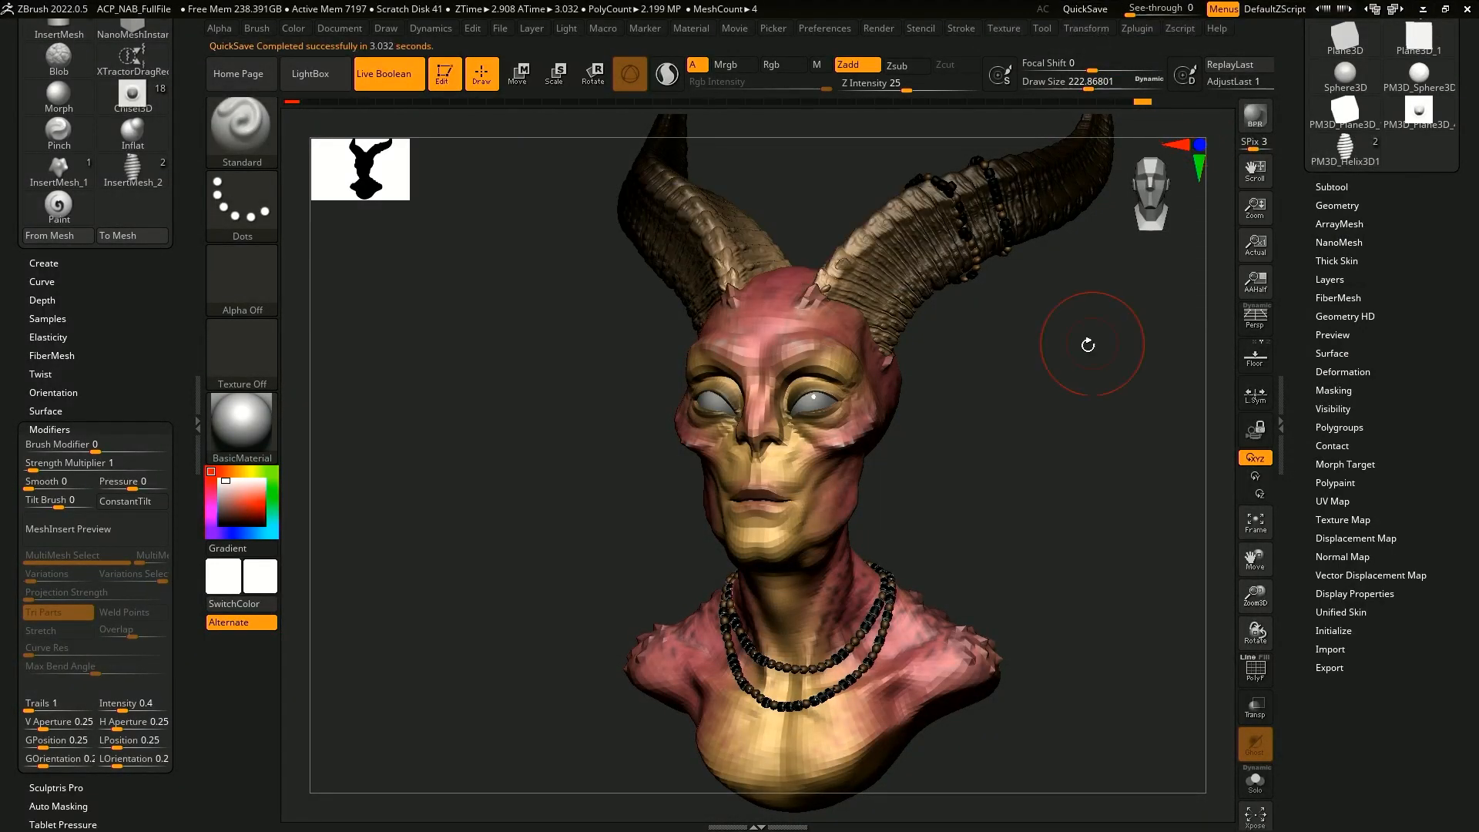
- Unwrap the bust's skin subtool in UV Master with Symmetry enabled
left_click_drag(1089, 340, 1092, 305)
left_click(1147, 29)
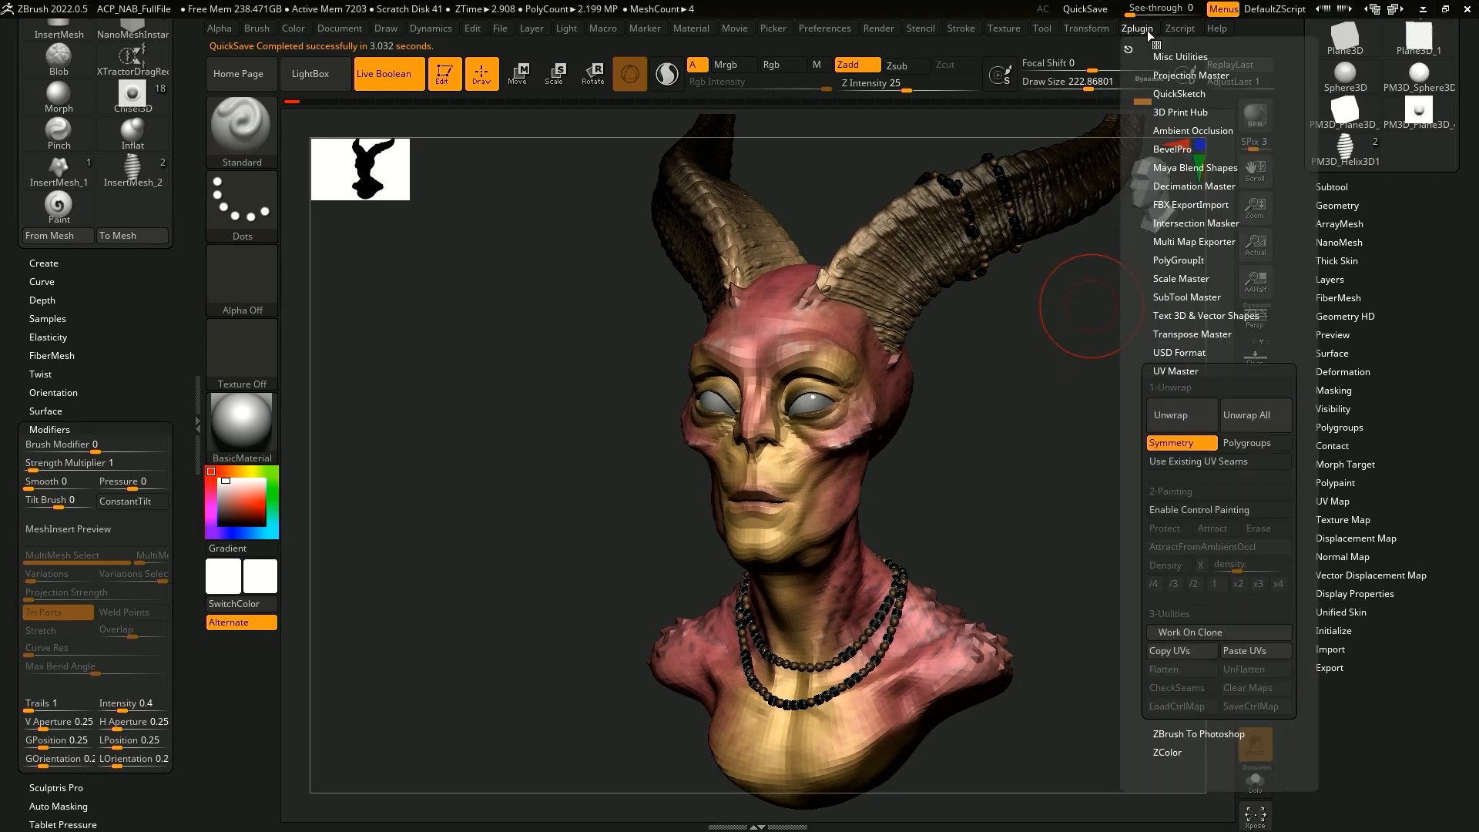
left_click(1191, 414)
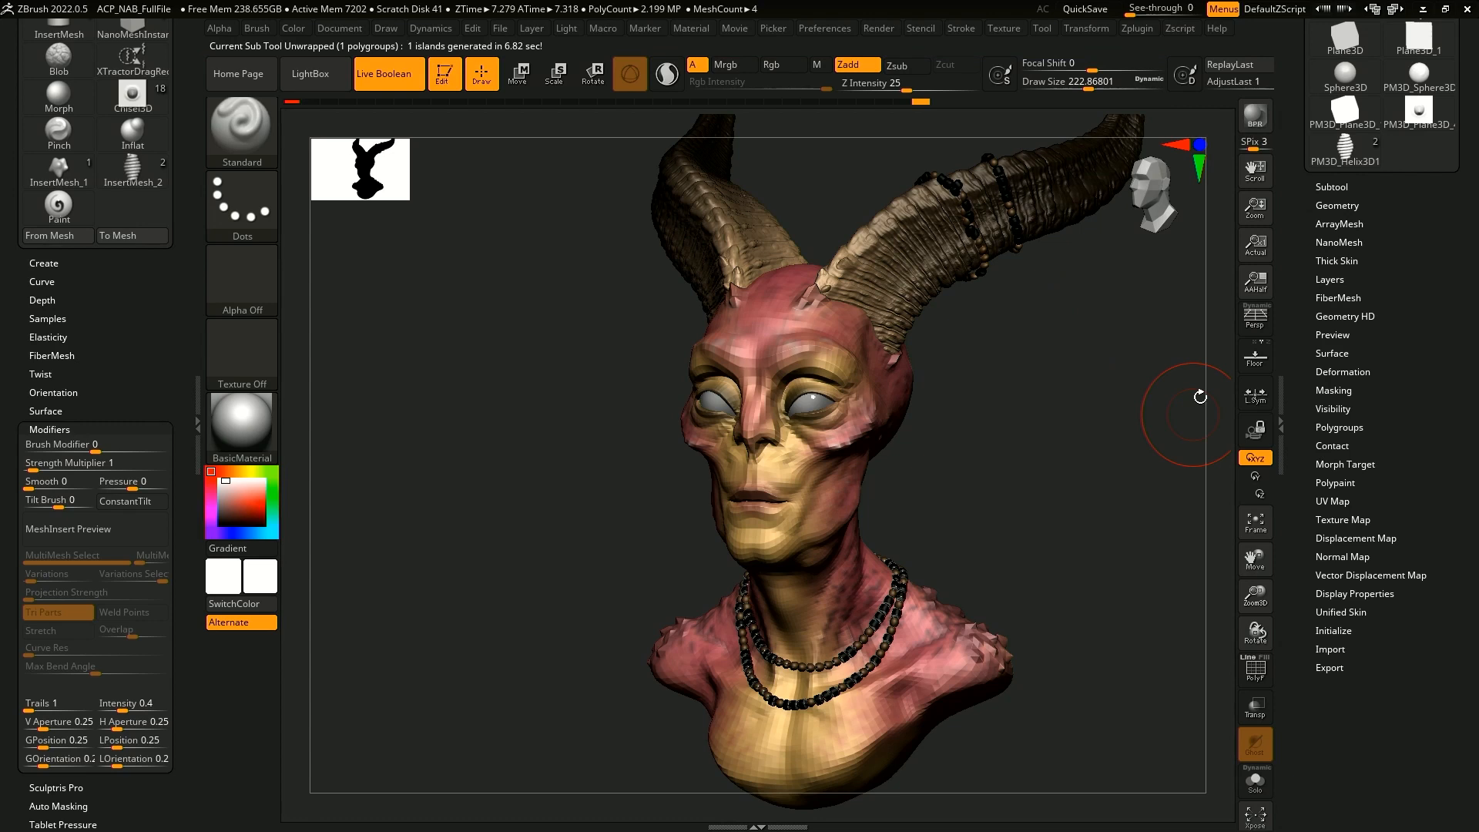
- Preview the skin's flattened UV layout with Morph UV, inspect it from several angles, and return to the sculpted bust
left_click(1358, 500)
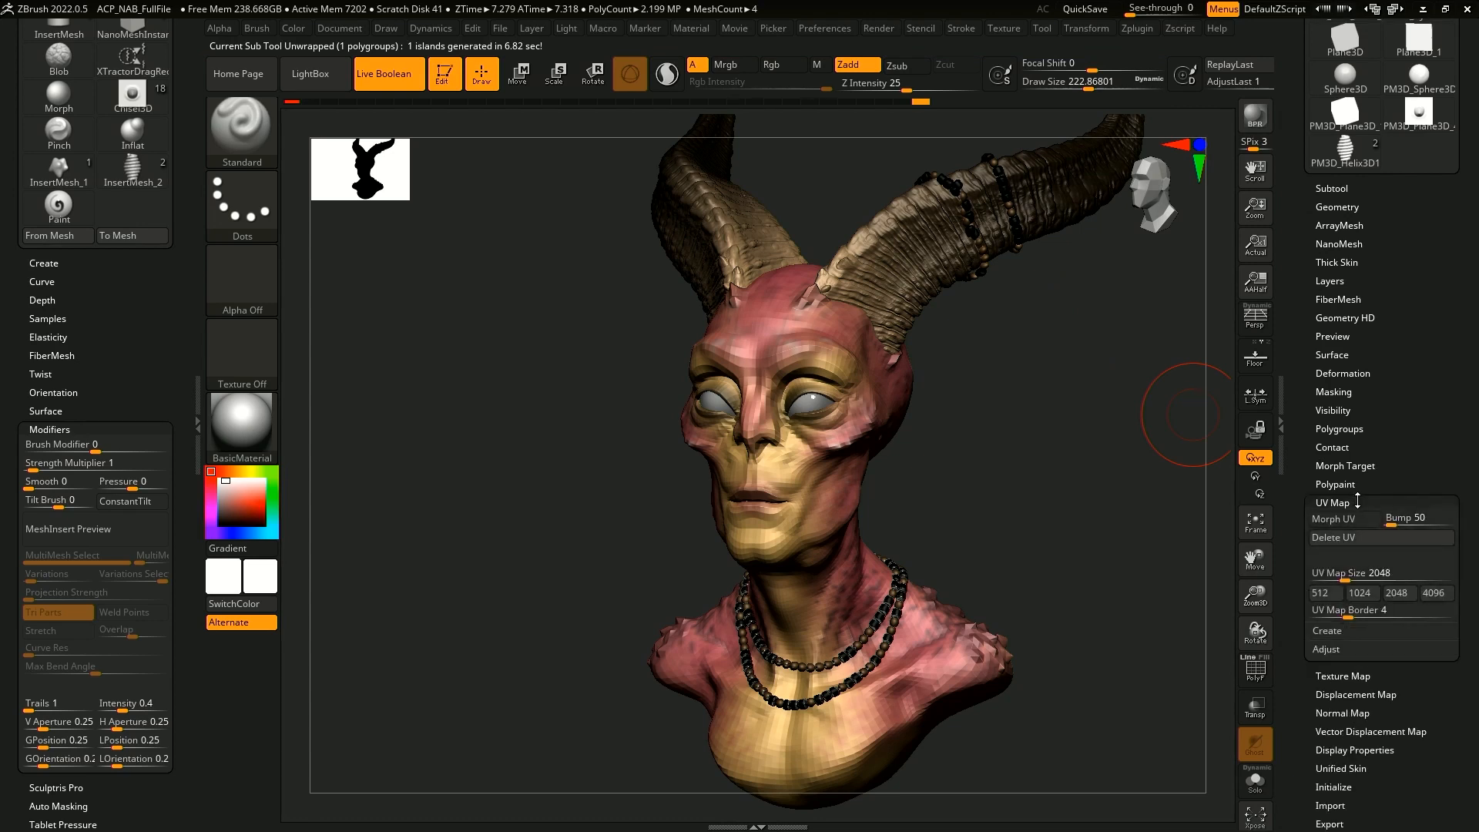
left_click(1340, 519)
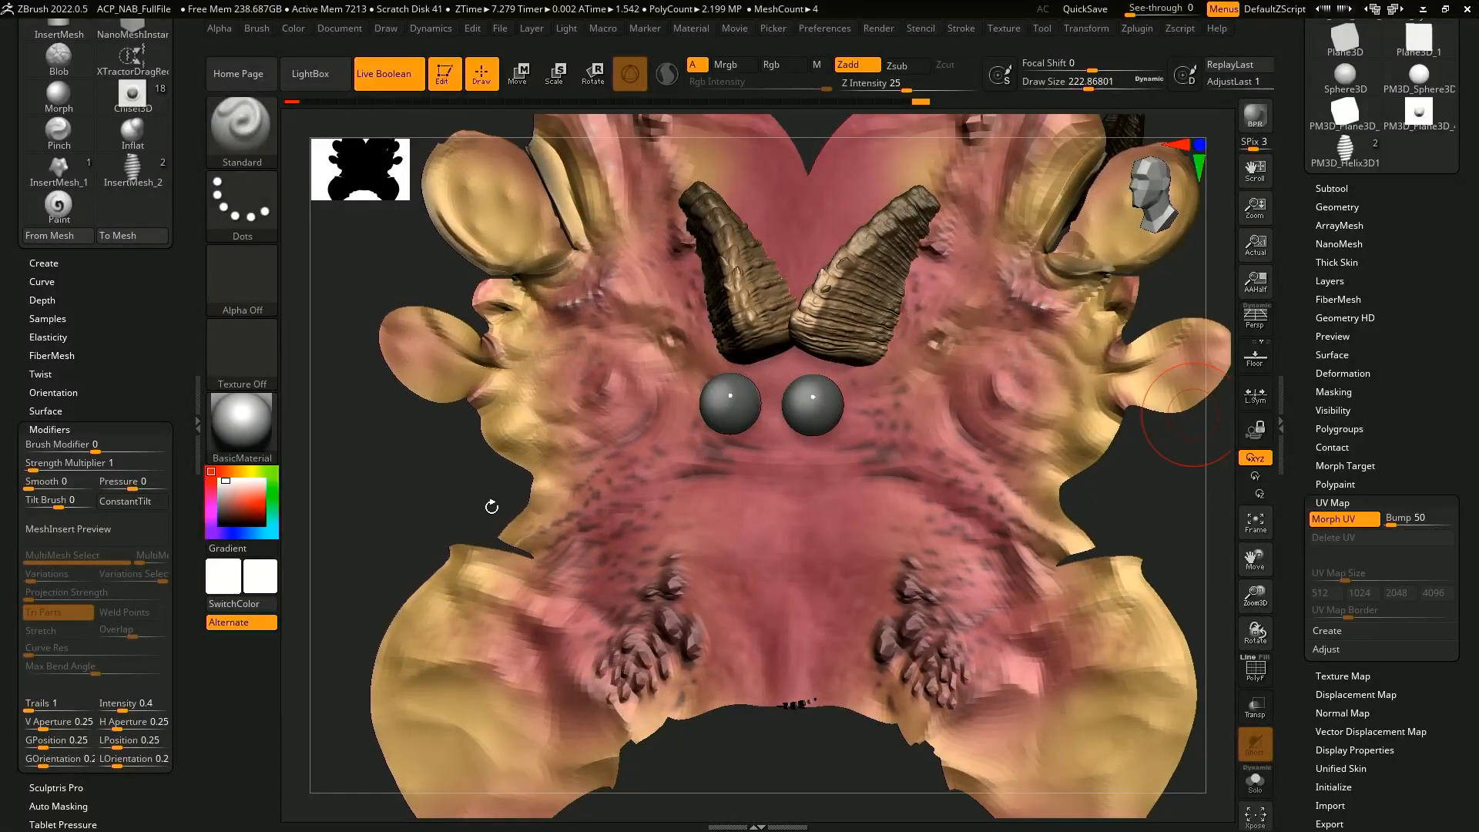
left_click_drag(1152, 485, 1146, 450, "alt")
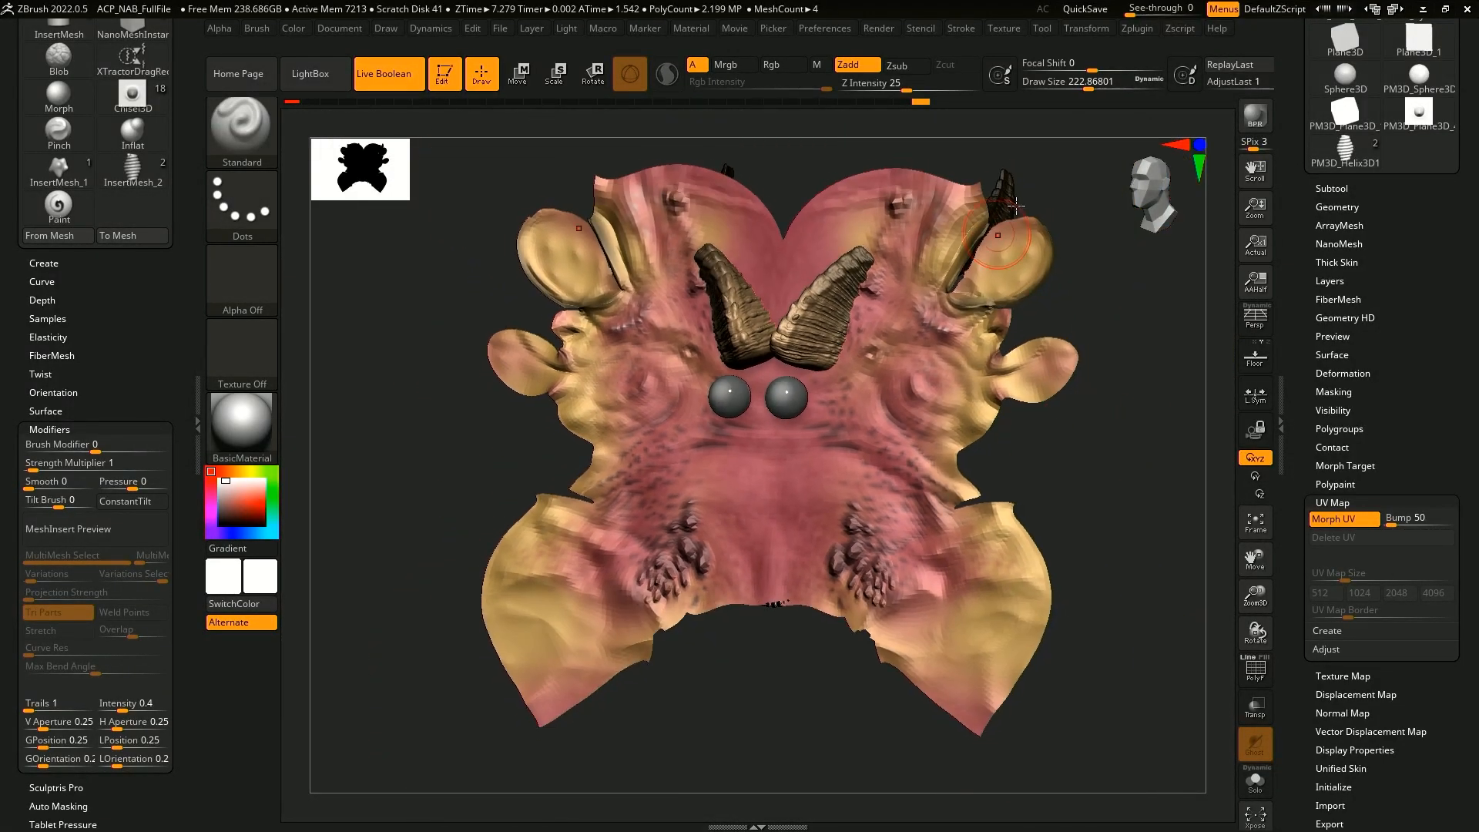
left_click_drag(1086, 605, 1080, 573)
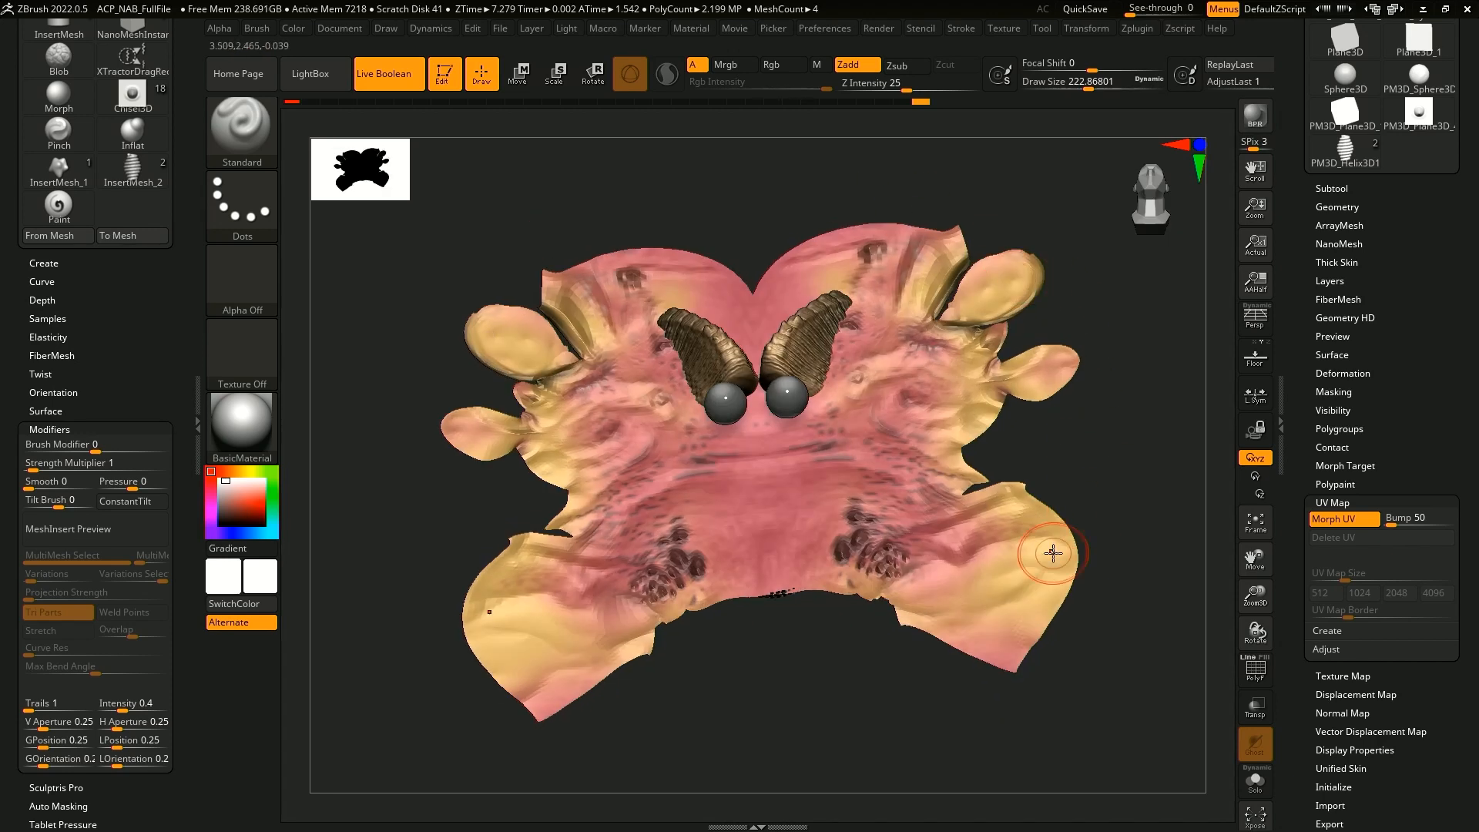
left_click_drag(1077, 339, 1073, 391)
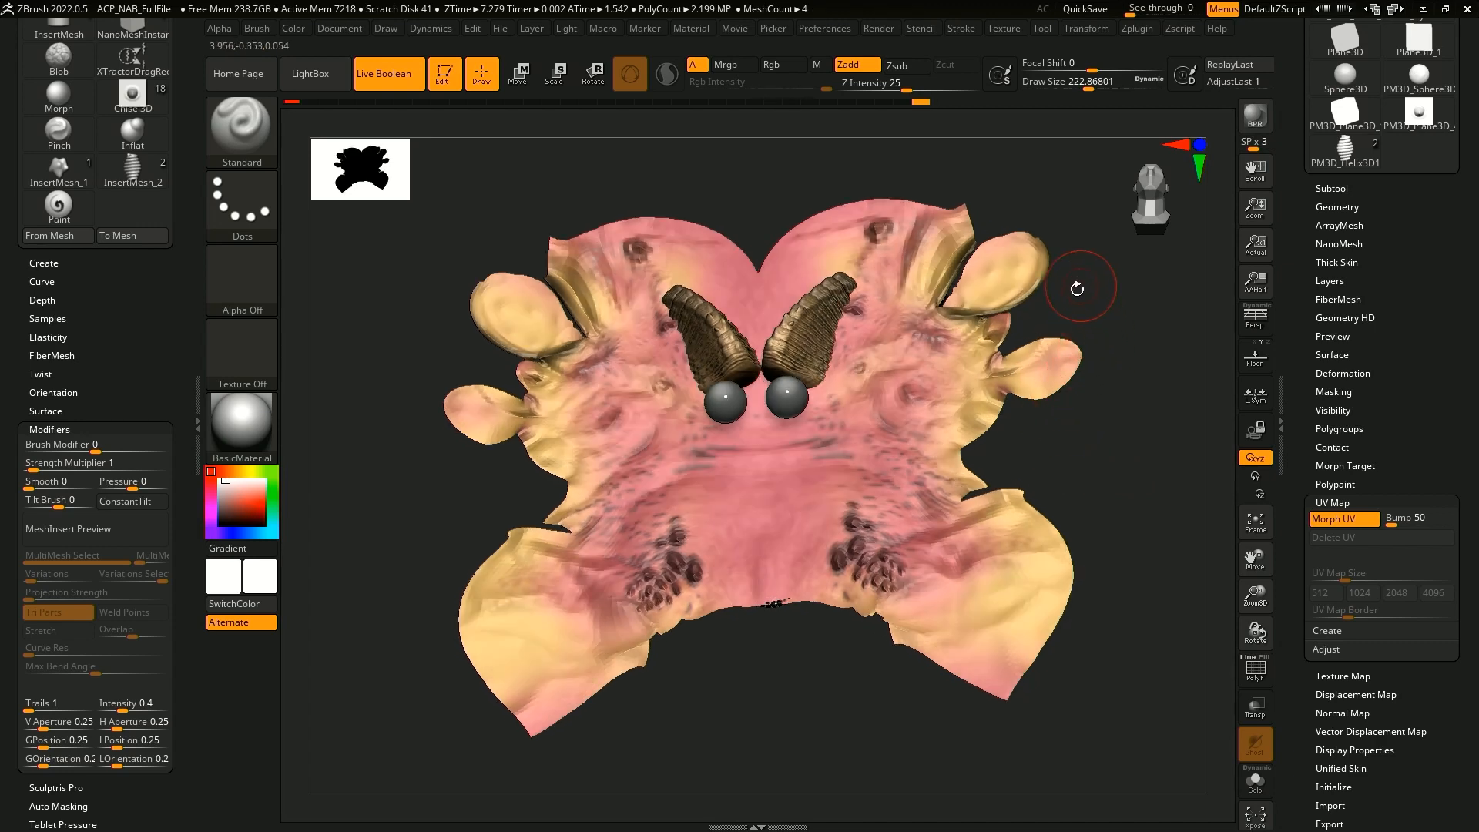
left_click_drag(1176, 436, 1099, 412)
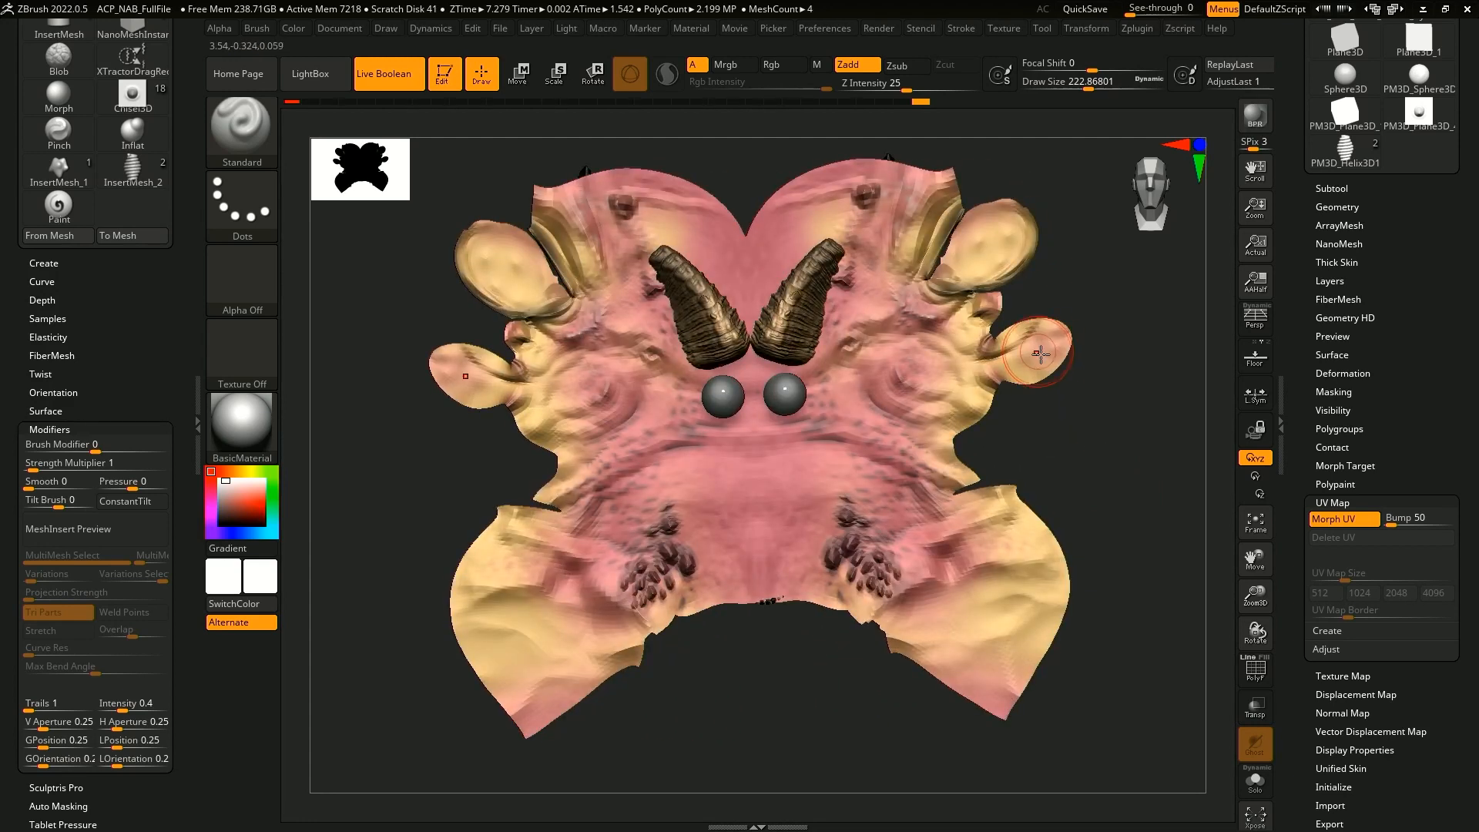
key("ctrl+z")
mouse_move(1033, 354)
left_mouse_down("alt")
mouse_move(1015, 648)
mouse_move(1031, 559)
left_mouse_up("alt")
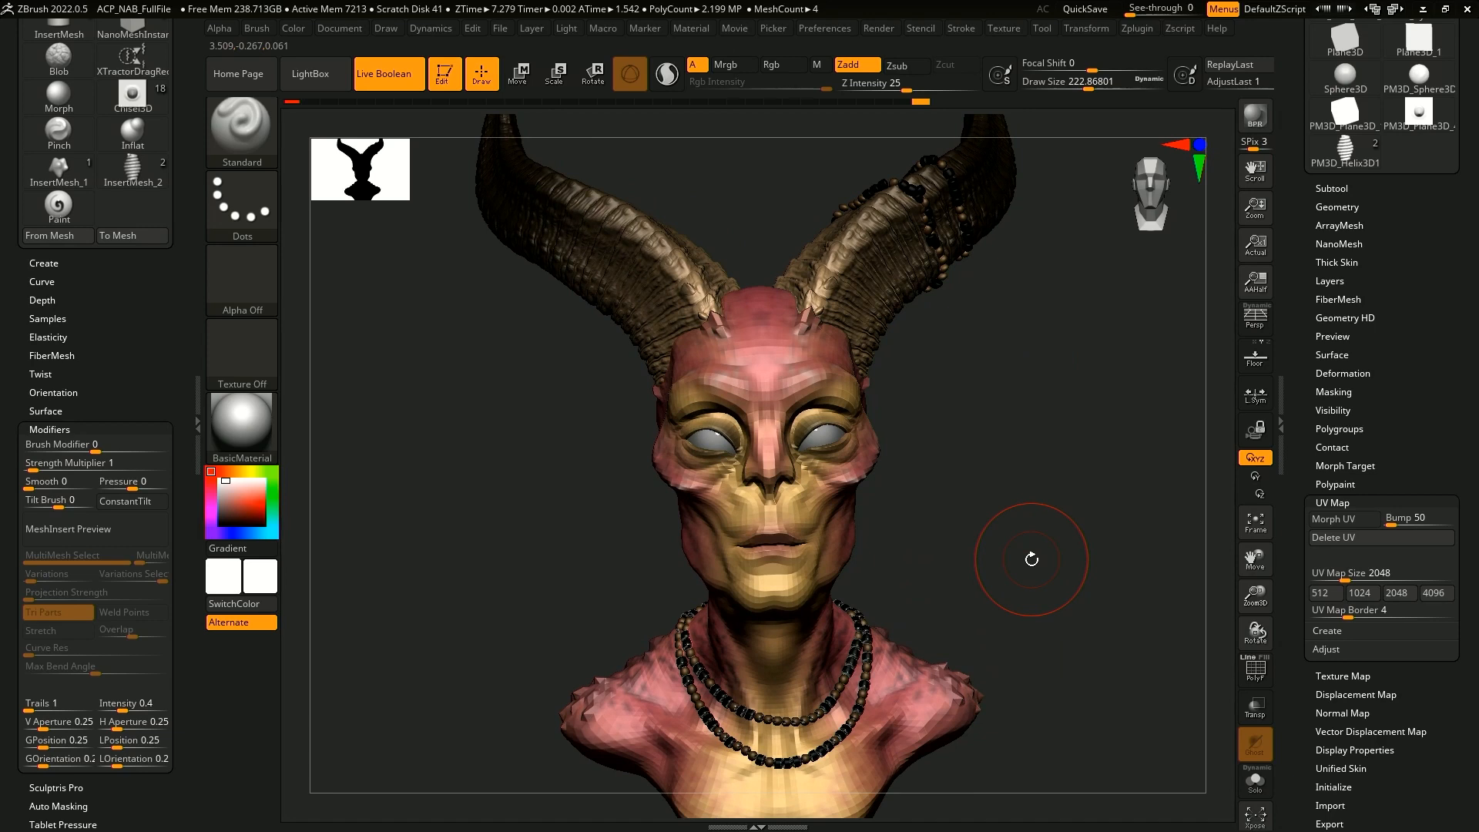
- Create a UV Master working clone of the bust's skin for seam control painting
left_click(1139, 29)
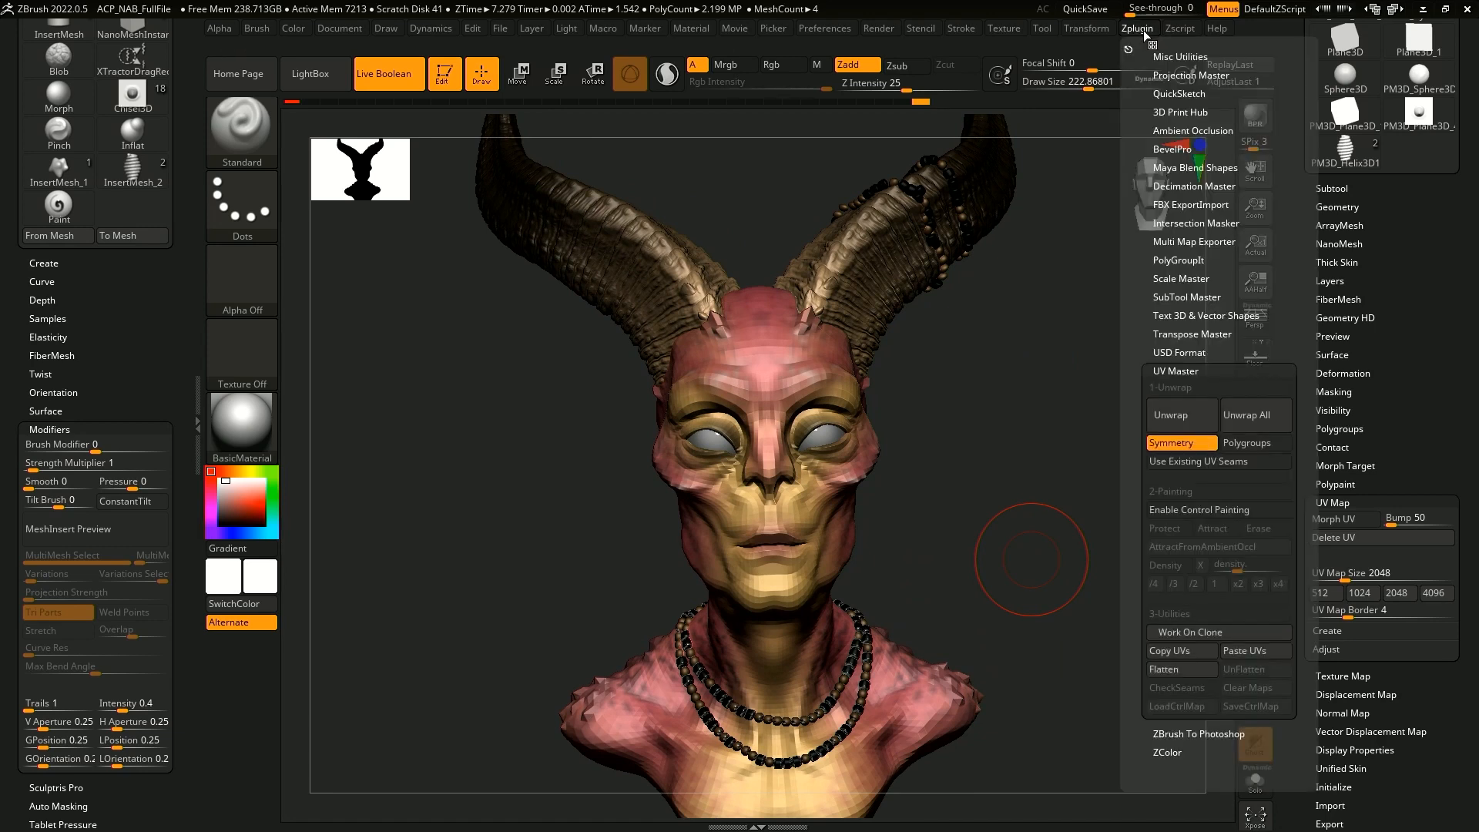
left_click(1190, 511)
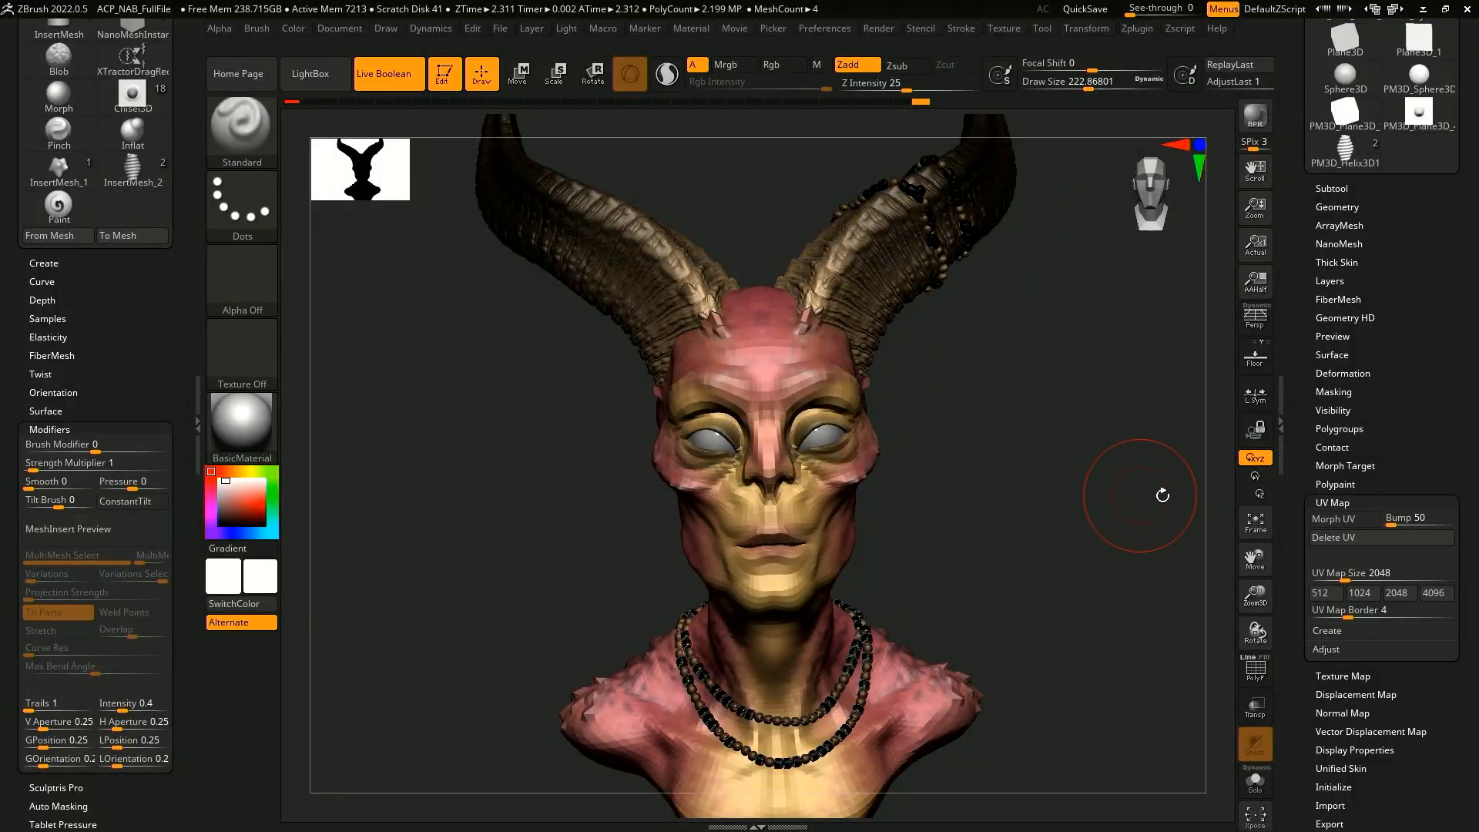
left_click(1138, 29)
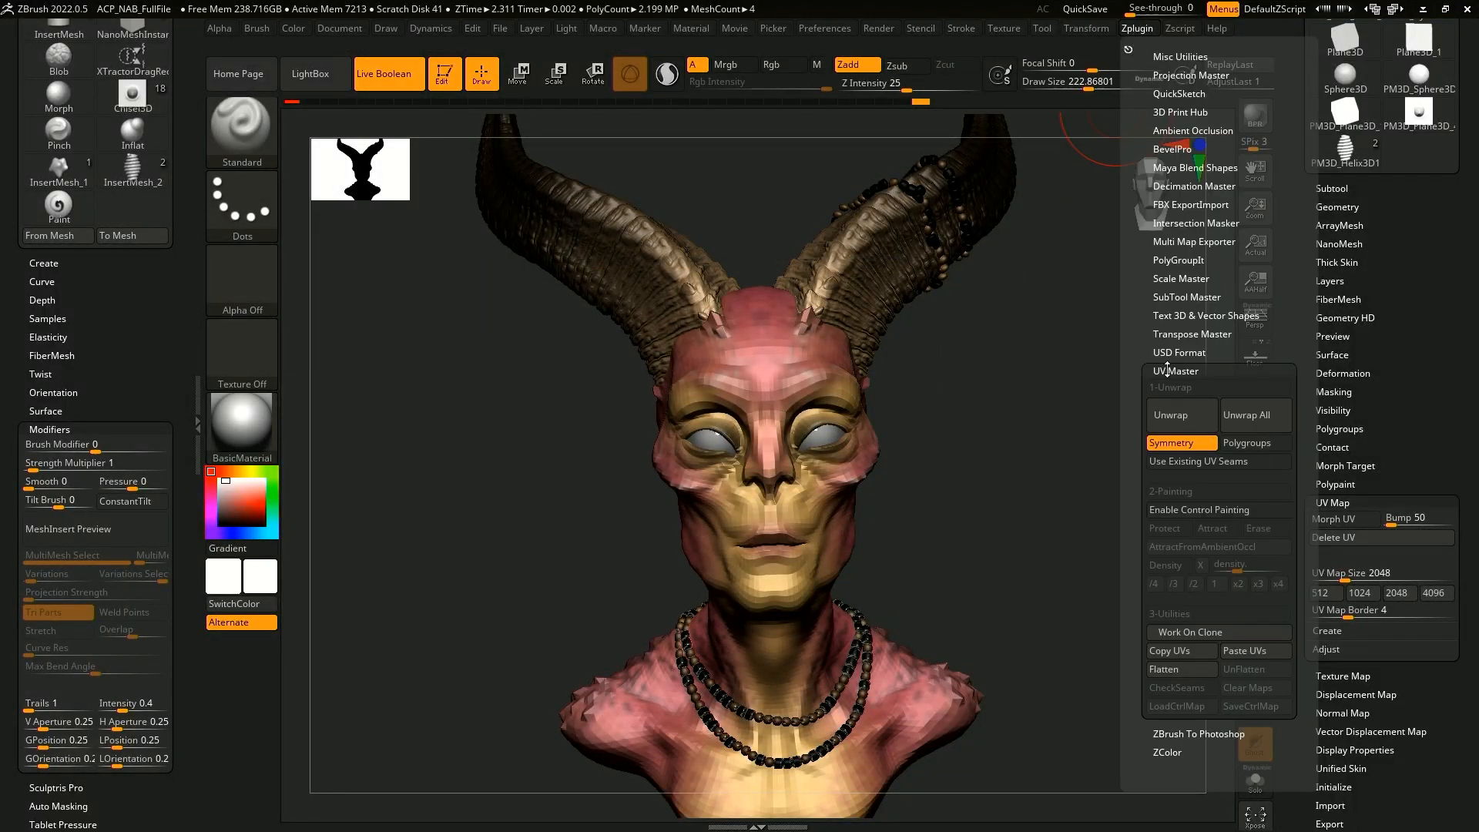
left_click(1216, 630)
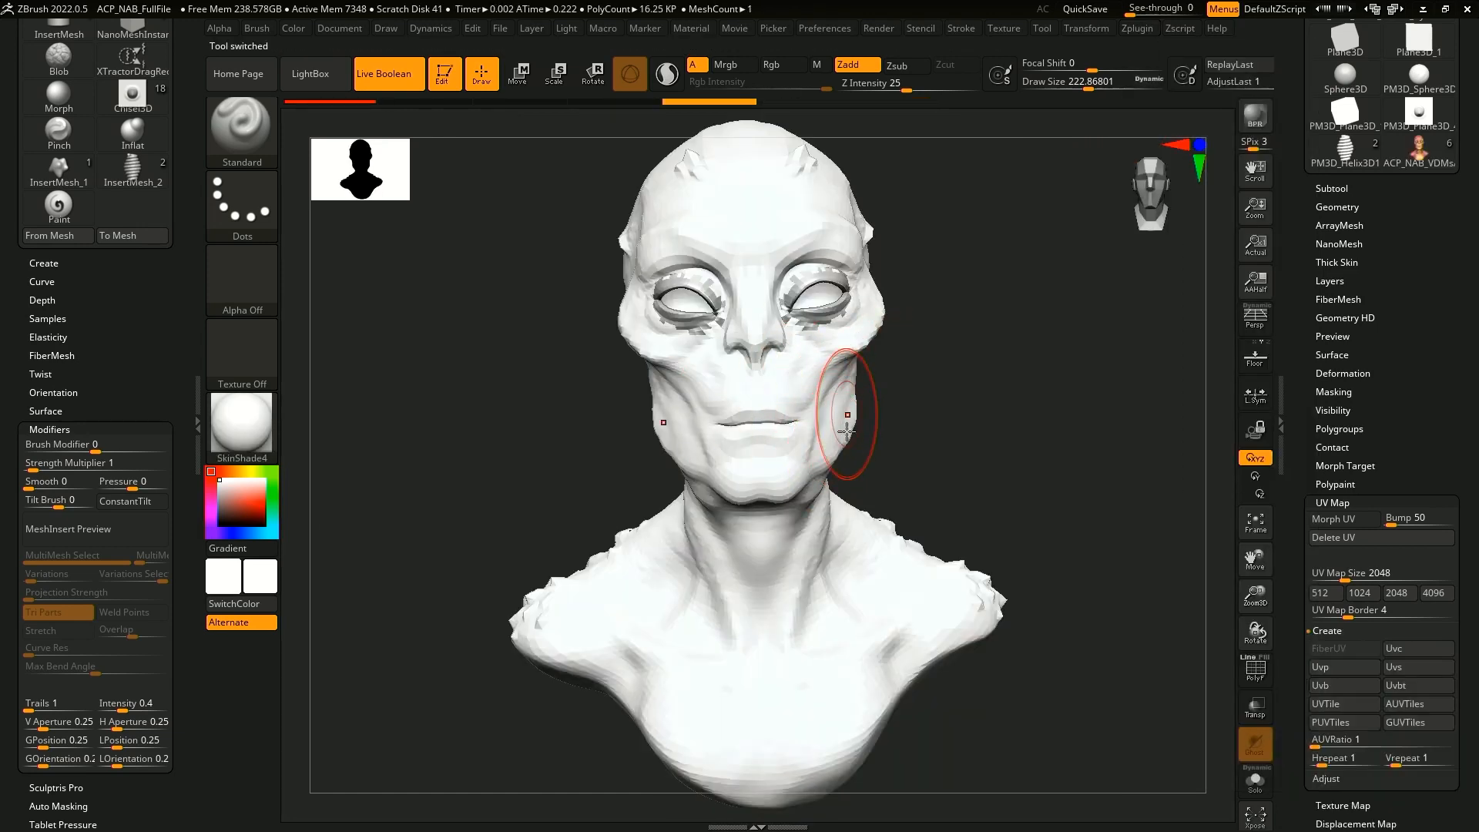
- Switch the clone's display material to BasicMaterial
left_click_drag(1015, 431, 1029, 517, "alt")
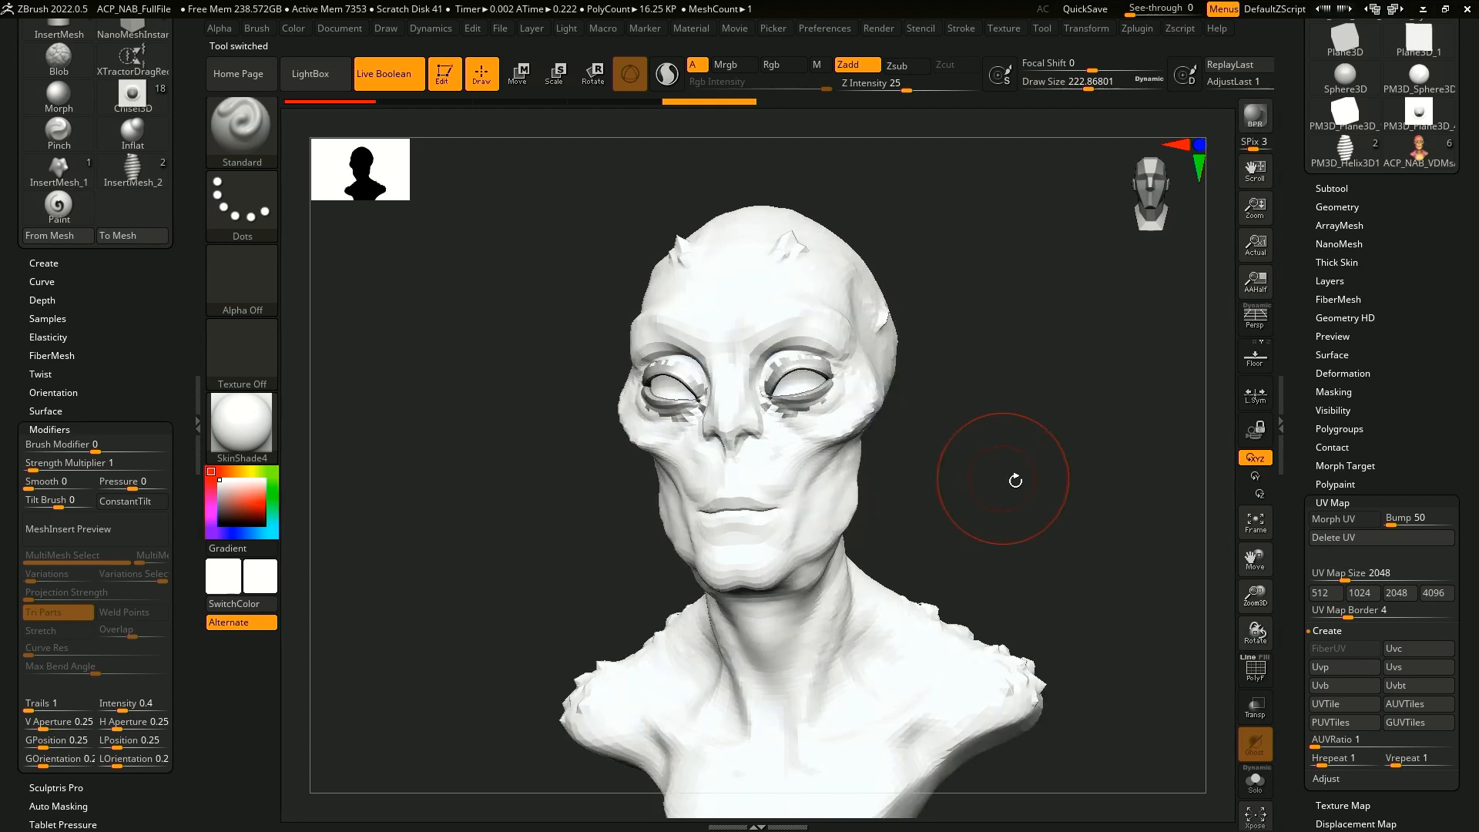
left_click(261, 453)
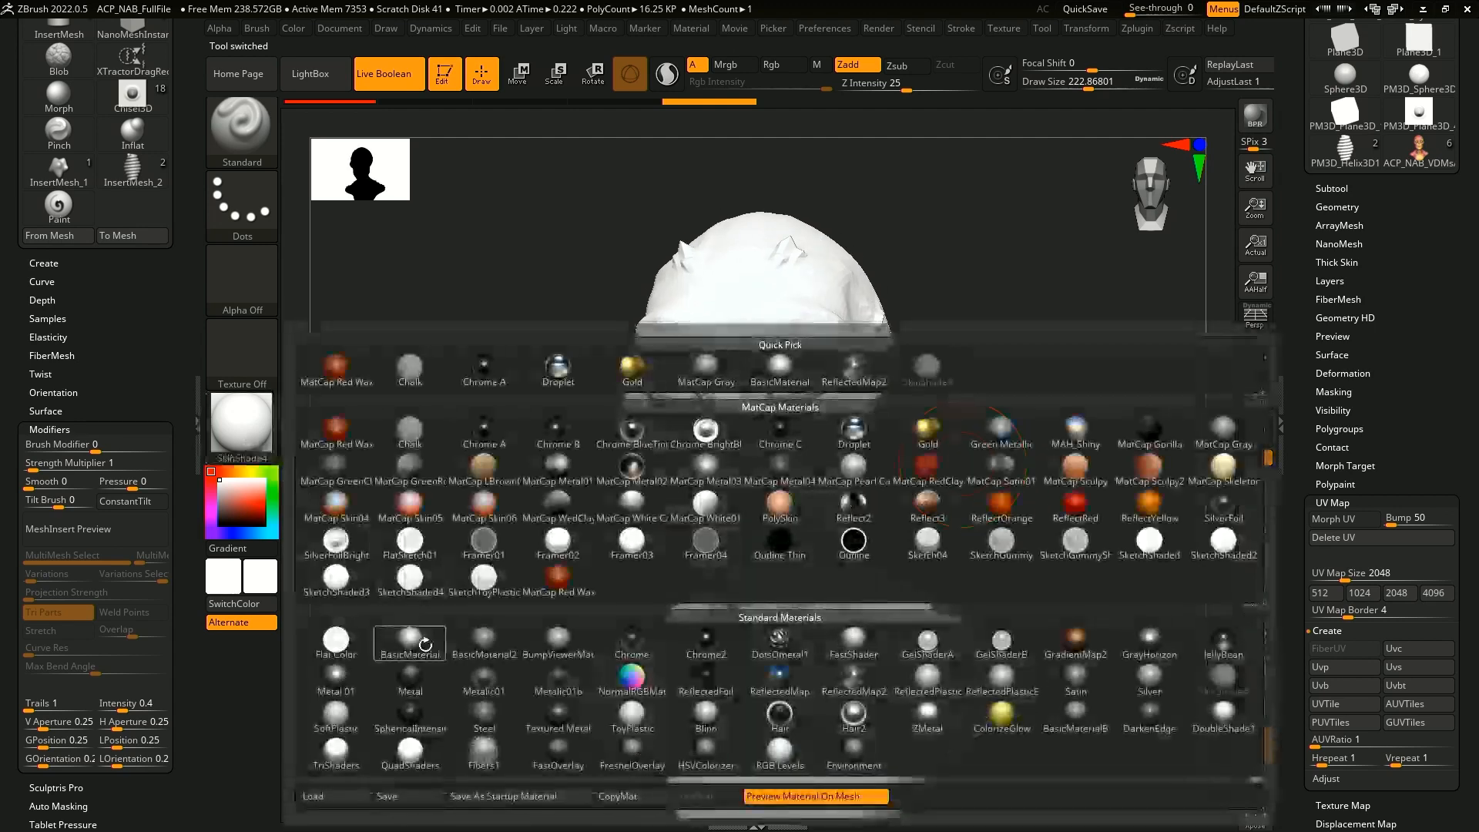
left_click(335, 639)
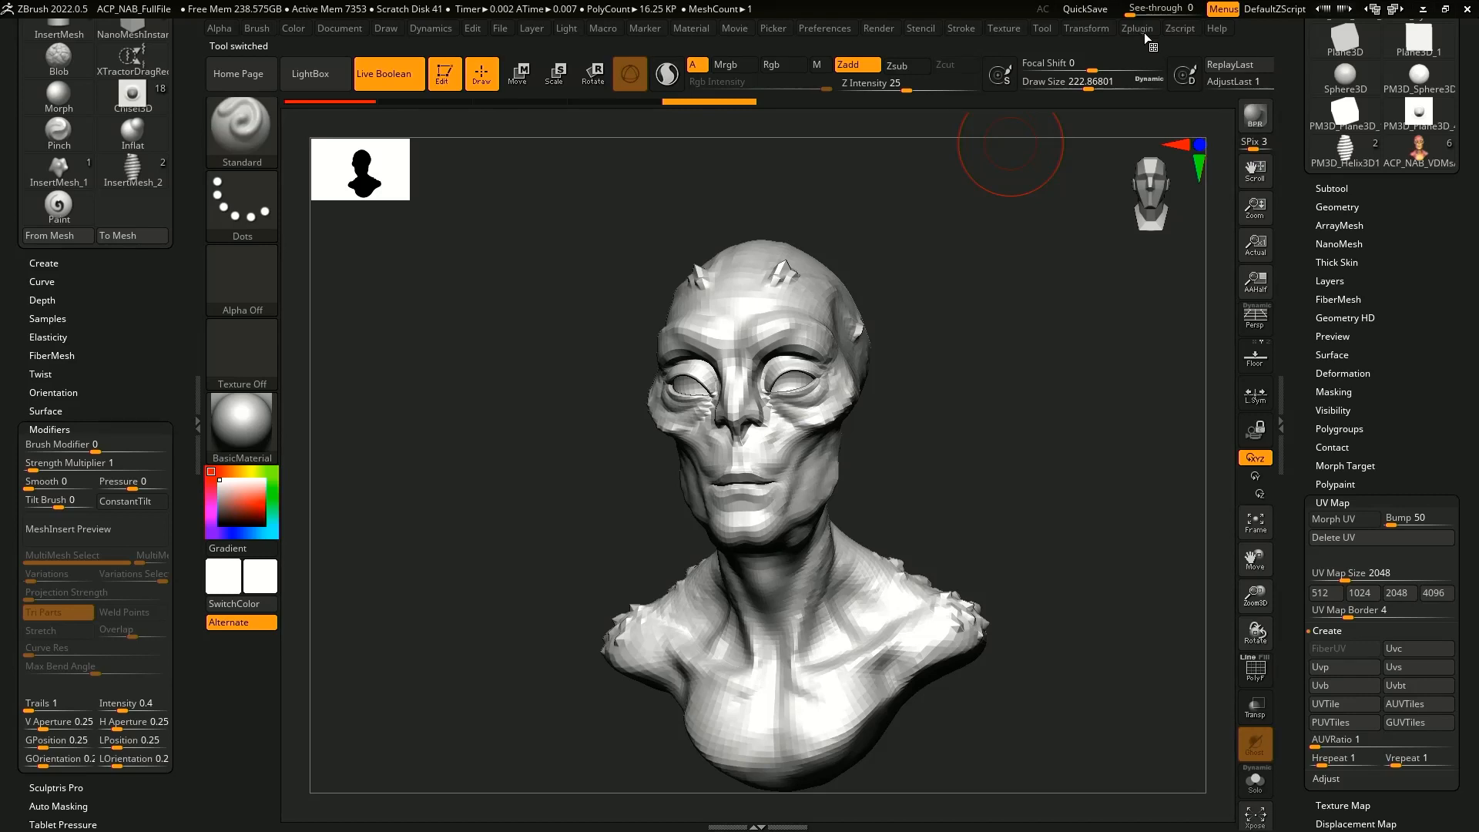
- Use UV Master's Protect control painting with an enlarged brush to mark the clone's face, front of the neck and chest
left_click(1141, 29)
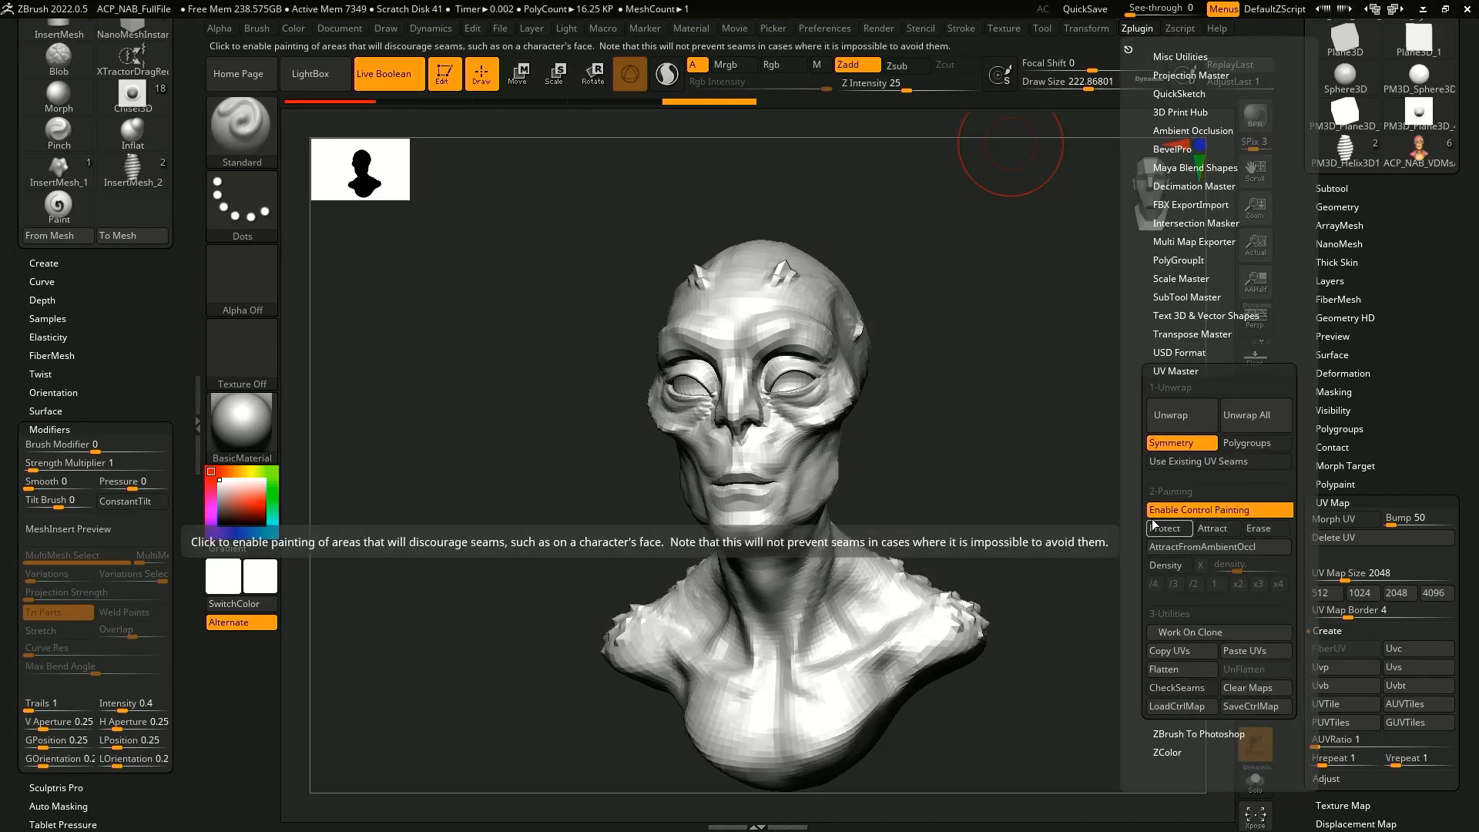
left_click(1176, 530)
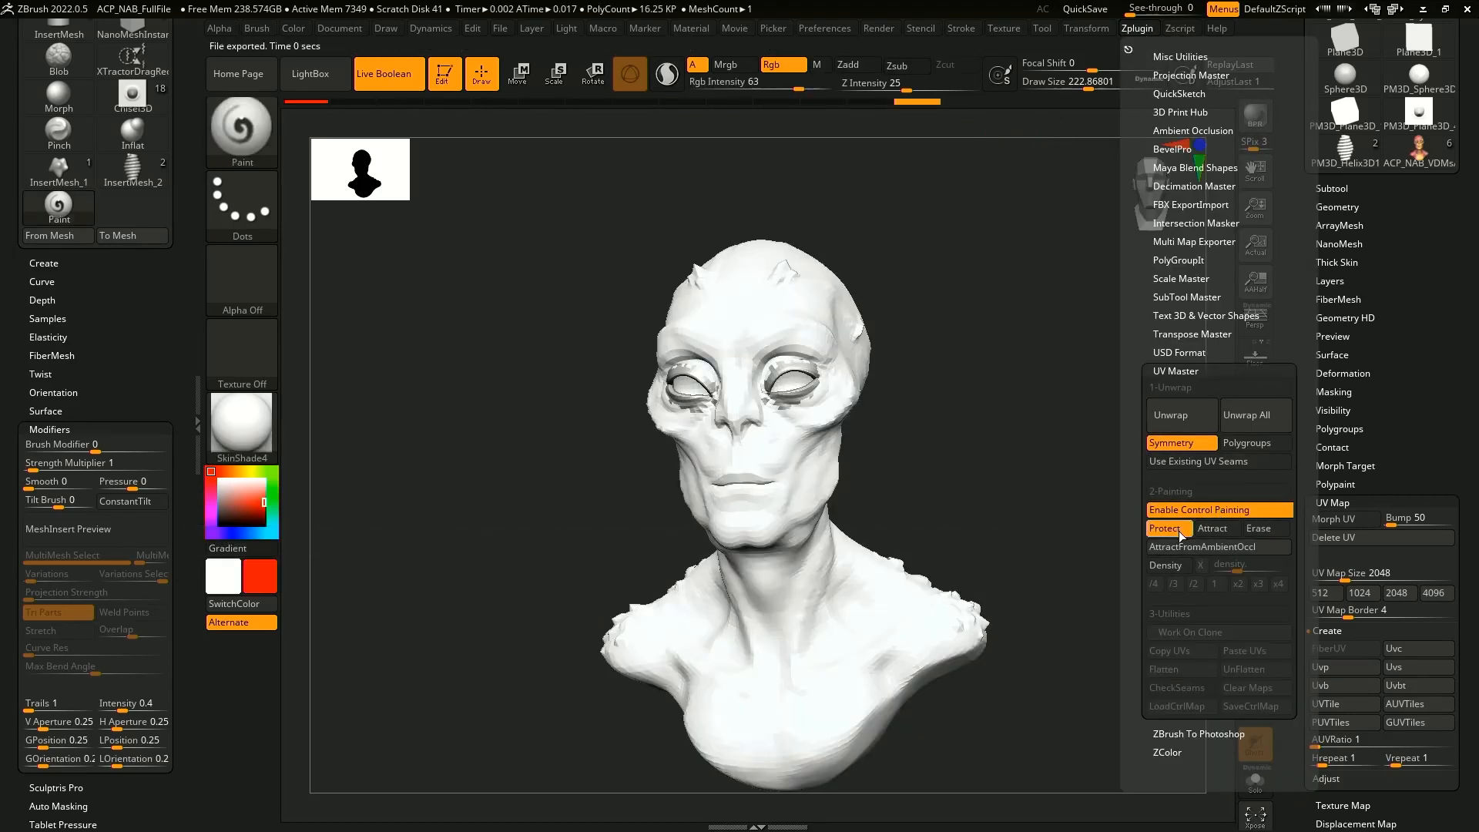
mouse_move(744, 315)
left_mouse_down()
mouse_move(731, 493)
mouse_move(744, 423)
left_mouse_up()
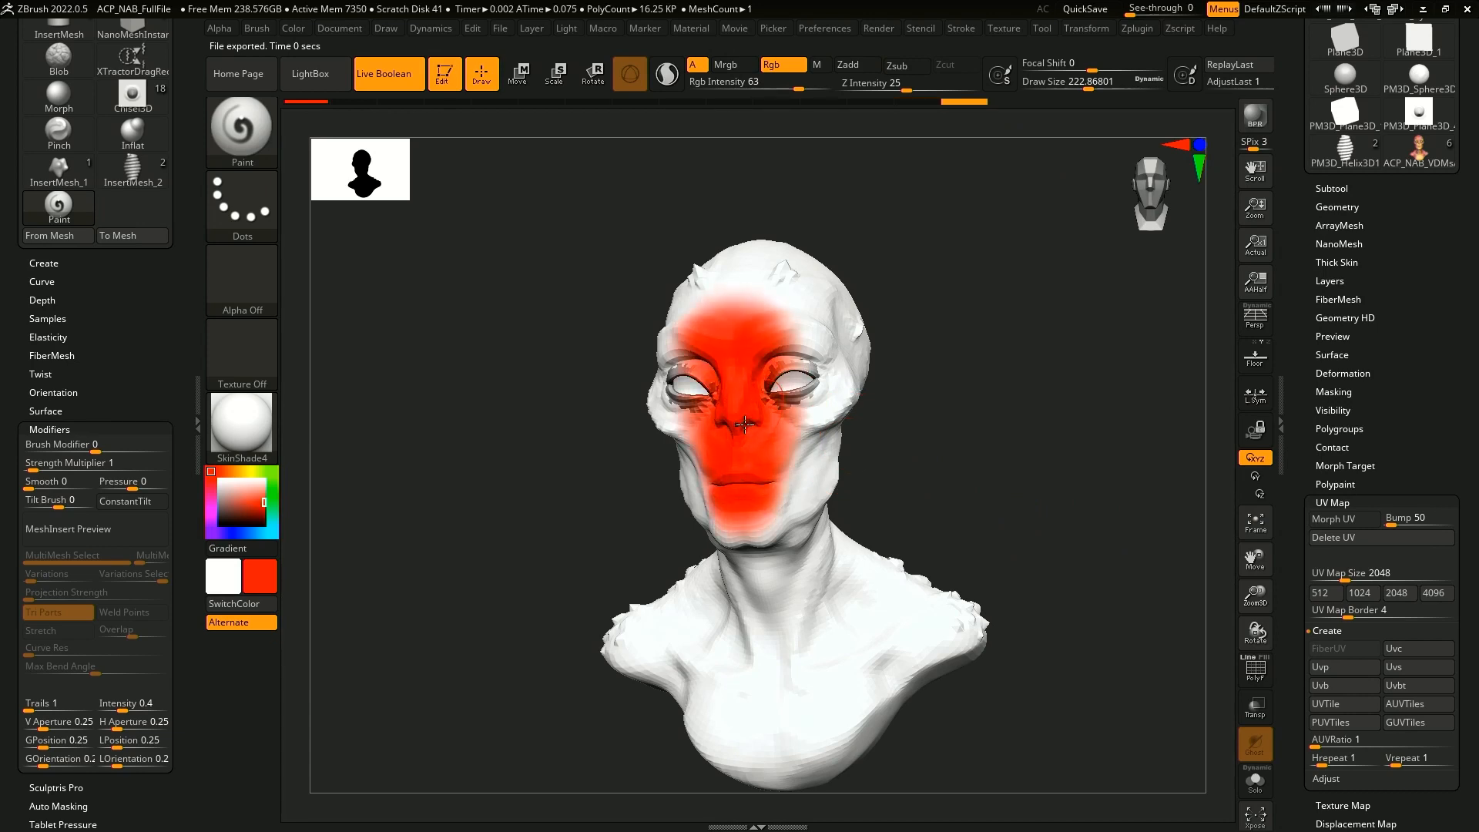
key("space")
left_click_drag(752, 329, 765, 329)
mouse_move(774, 278)
left_mouse_down()
mouse_move(743, 286)
mouse_move(739, 493)
mouse_move(770, 570)
mouse_move(770, 693)
mouse_move(818, 623)
mouse_move(875, 641)
left_mouse_up()
left_click_drag(1070, 562, 1155, 551)
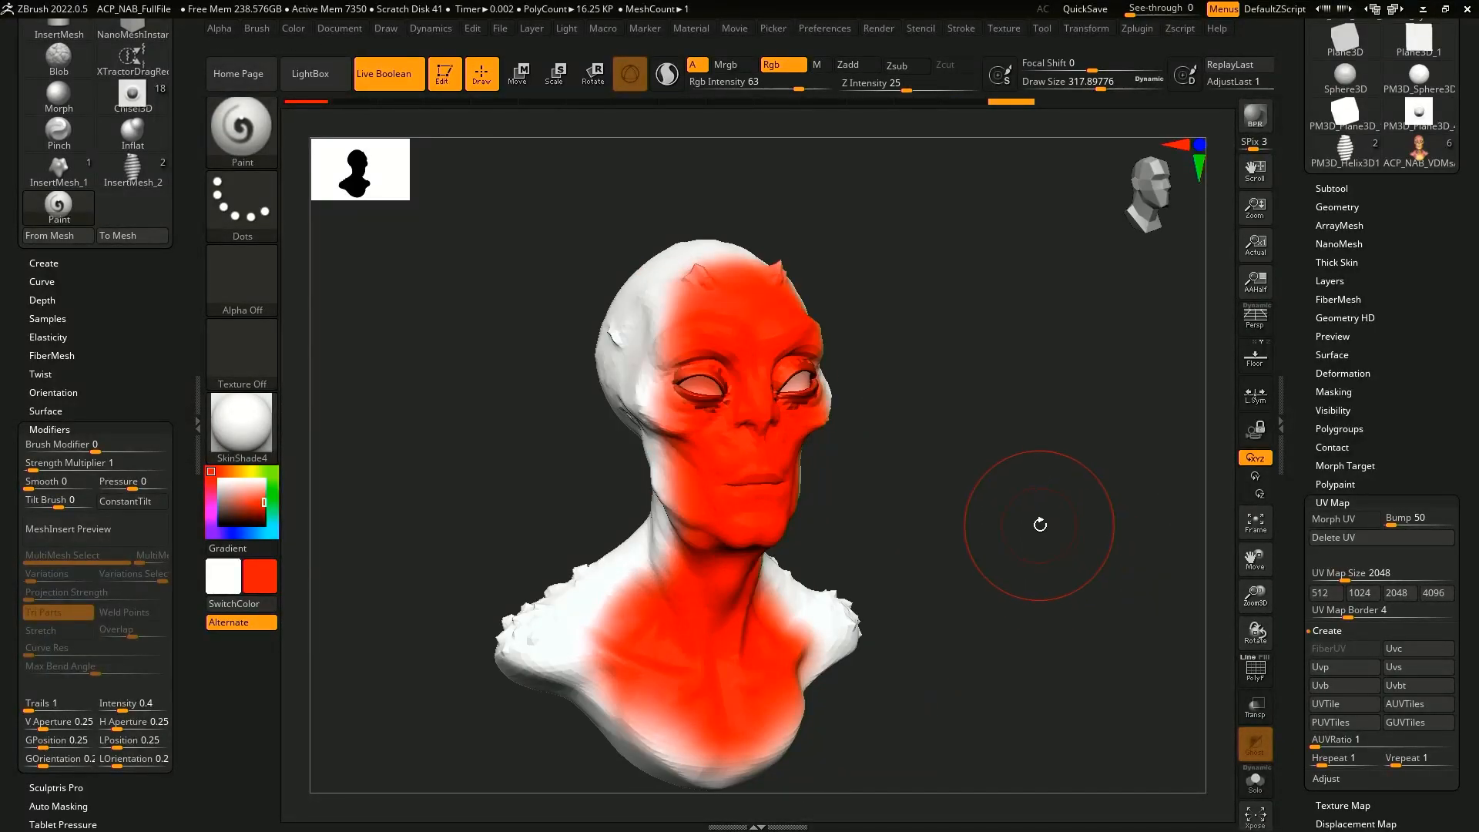
- Unwrap the control-painted clone with Symmetry and preview its flattened UV layout with Morph UV
left_click(1154, 29)
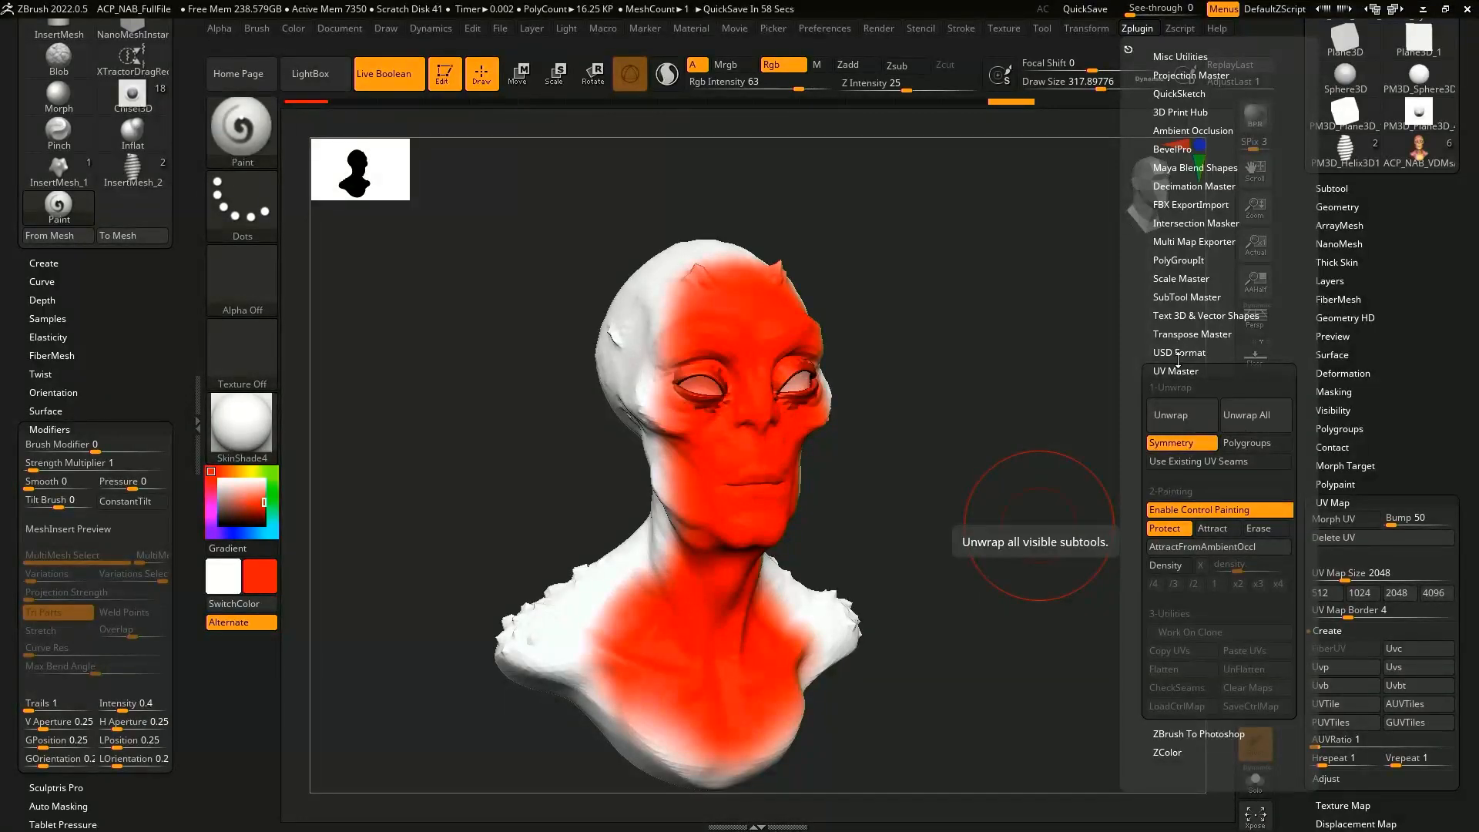
left_click(1206, 416)
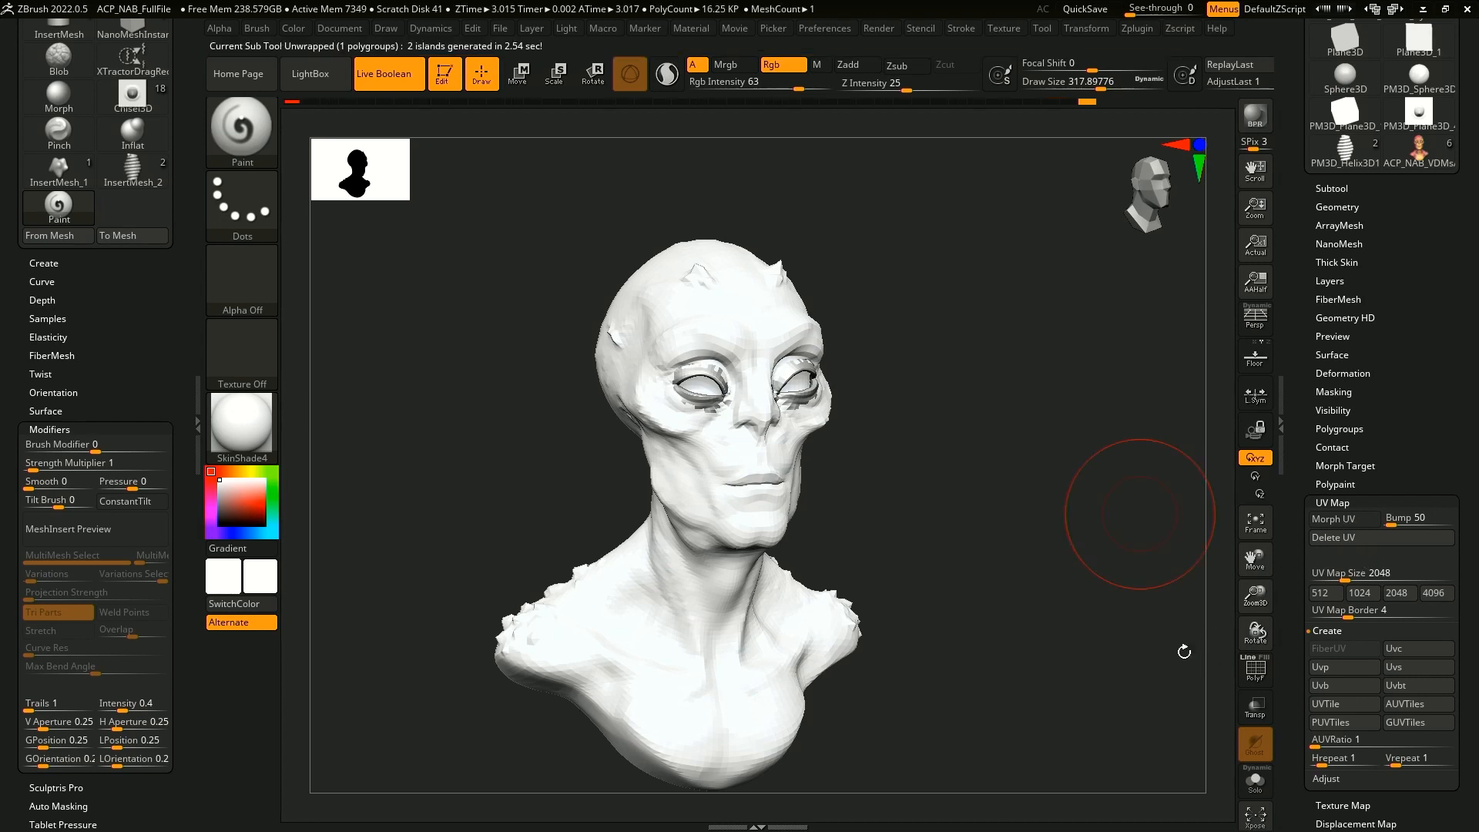
left_click(1362, 521)
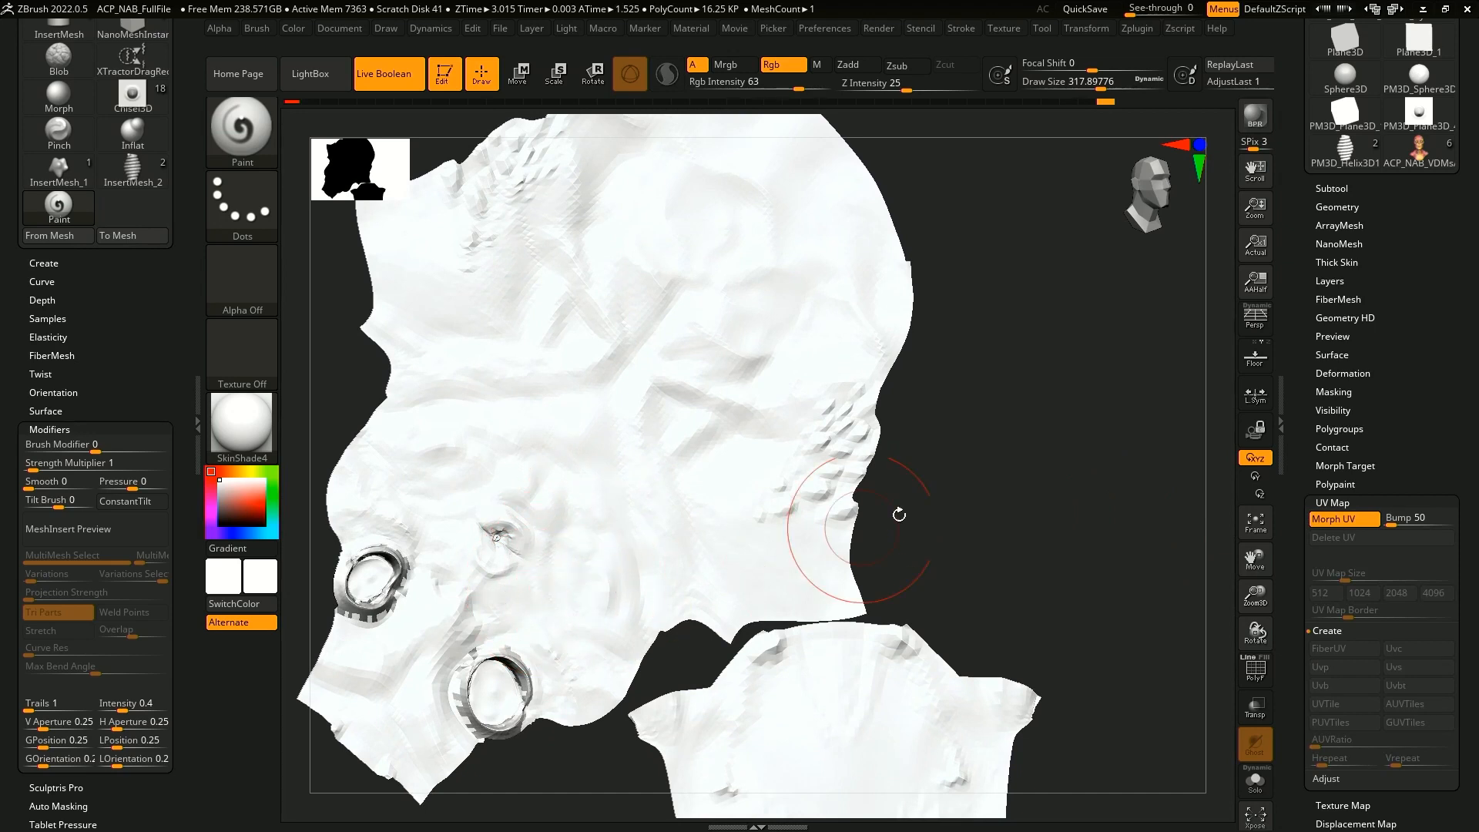
left_click_drag(941, 555, 1049, 493, "alt")
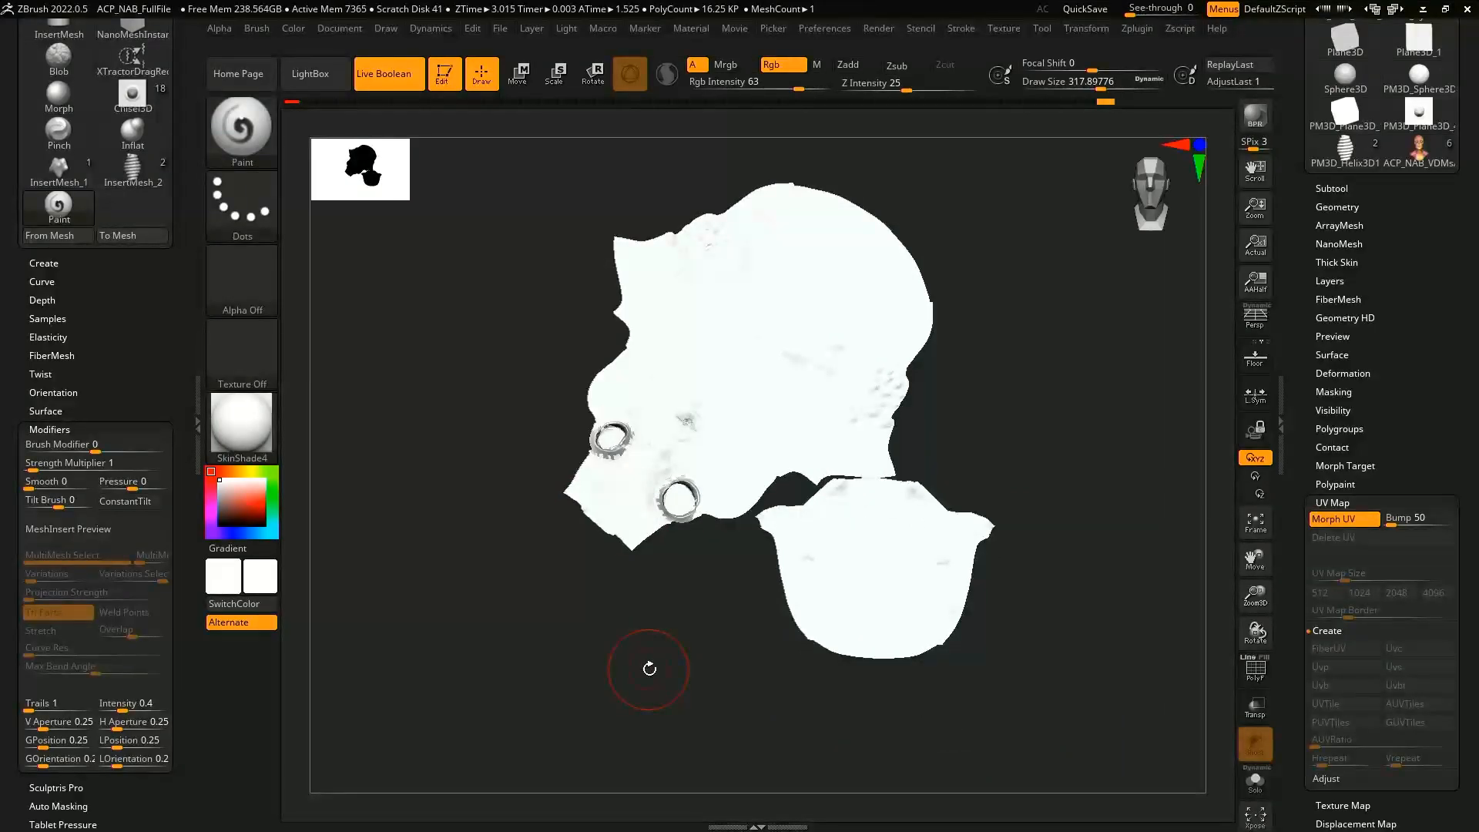
- Toggle Morph UV to compare the clone's sculpted form with its flattened islands, and leave the UV preview
left_click(1344, 519)
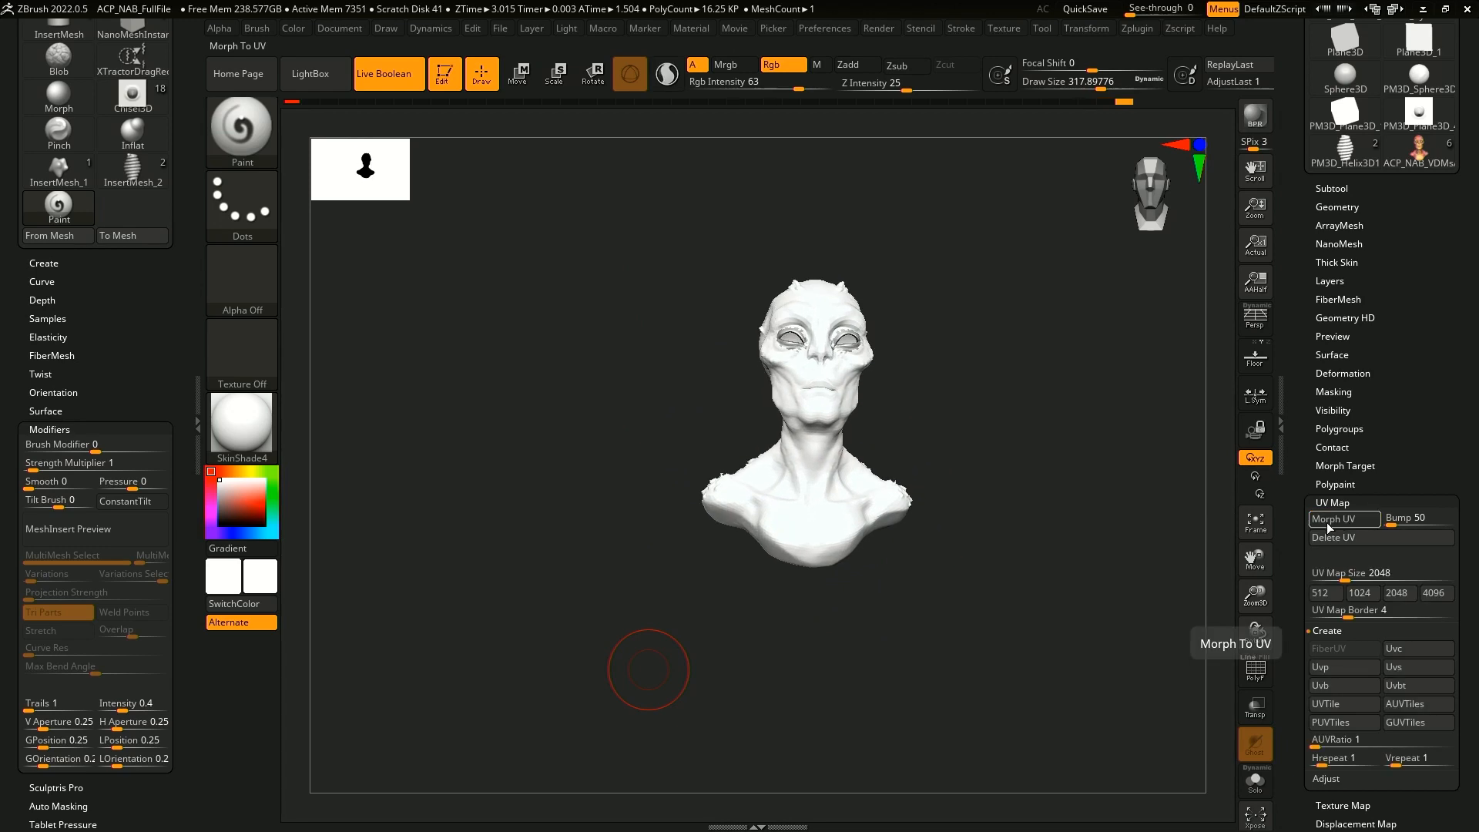
left_click(1340, 519)
left_click(1356, 505)
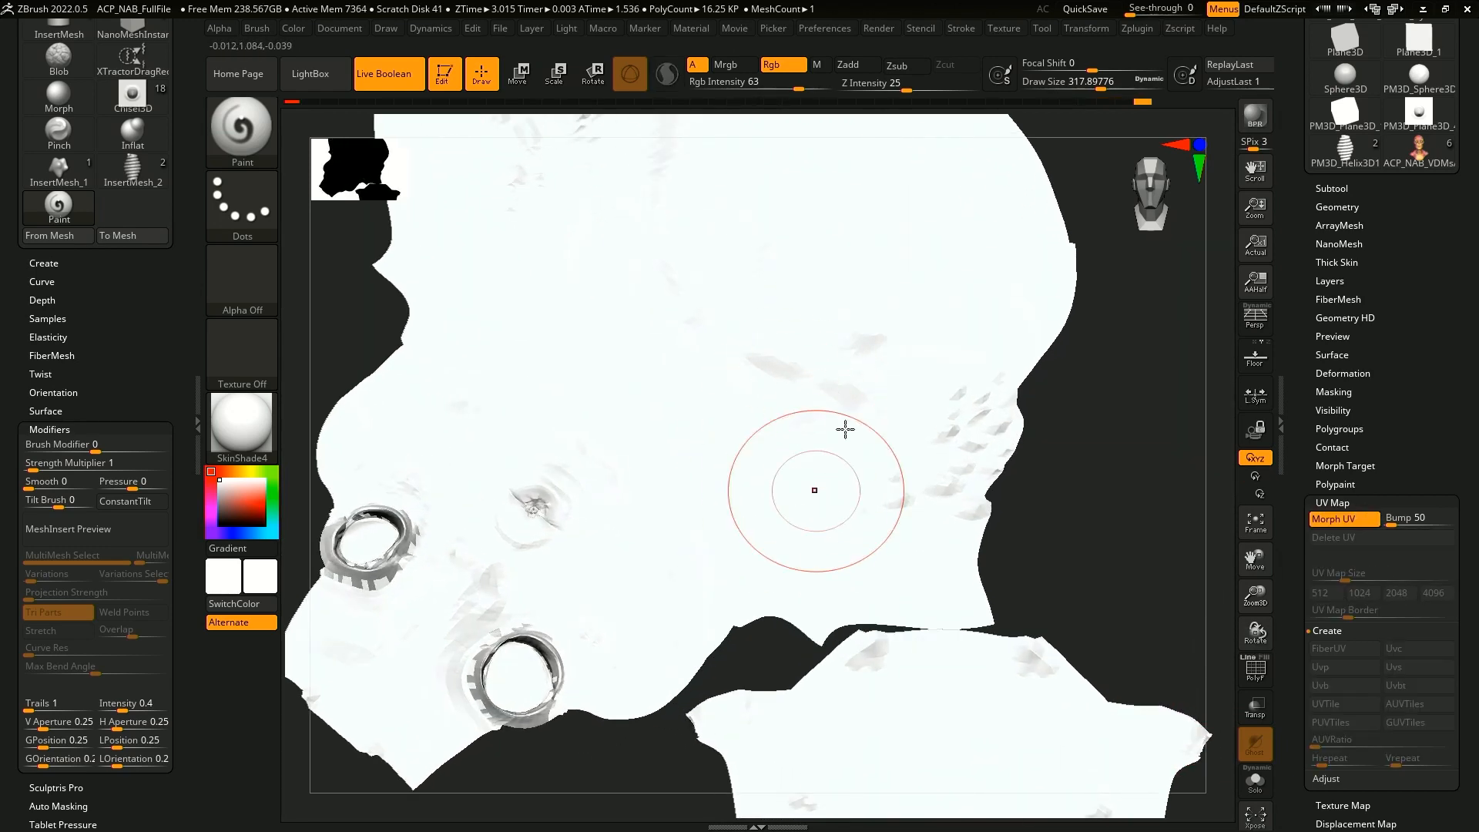
left_click_drag(1064, 527, 975, 482, "alt")
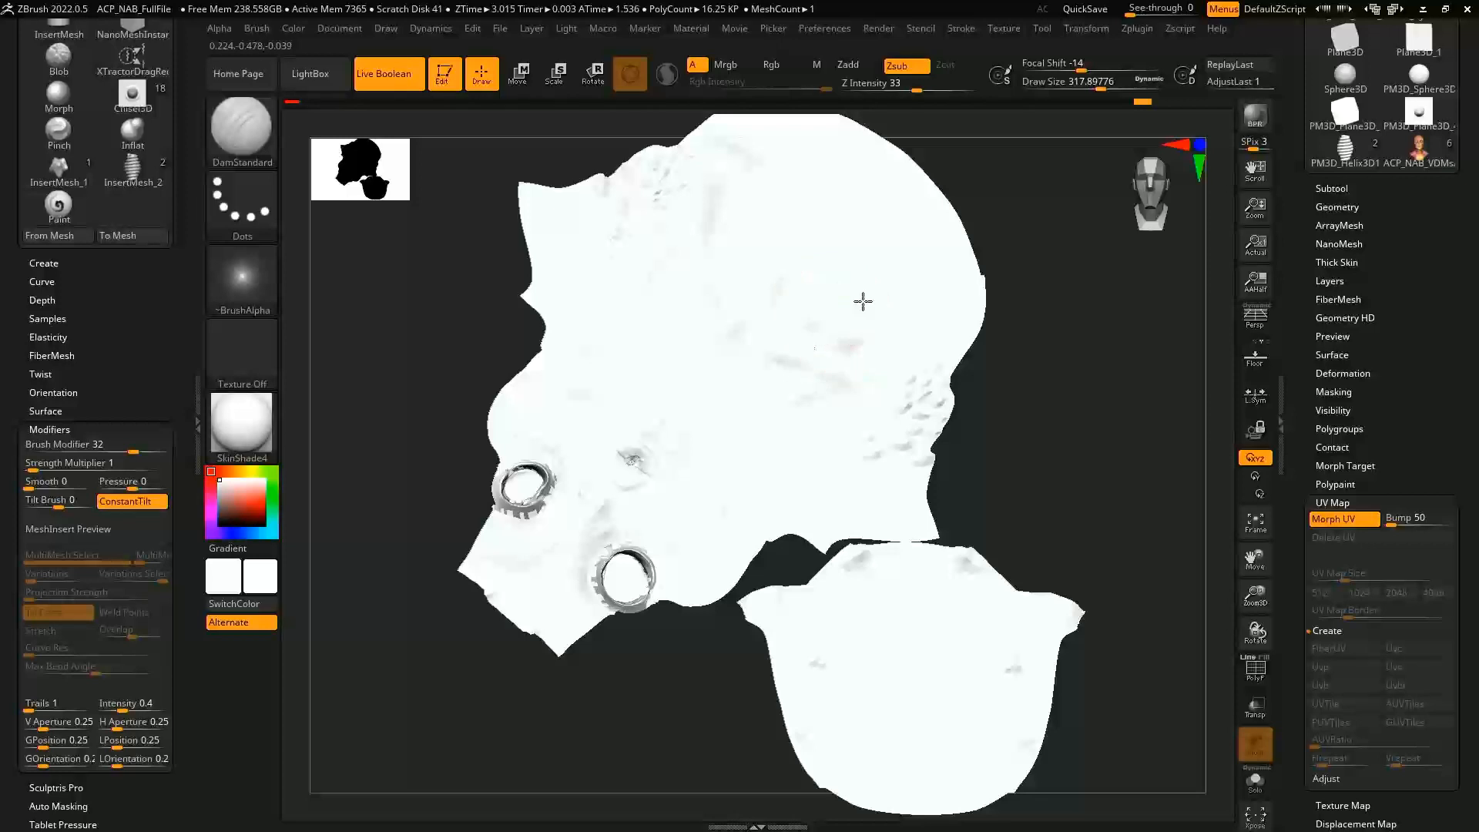
left_click(1349, 519)
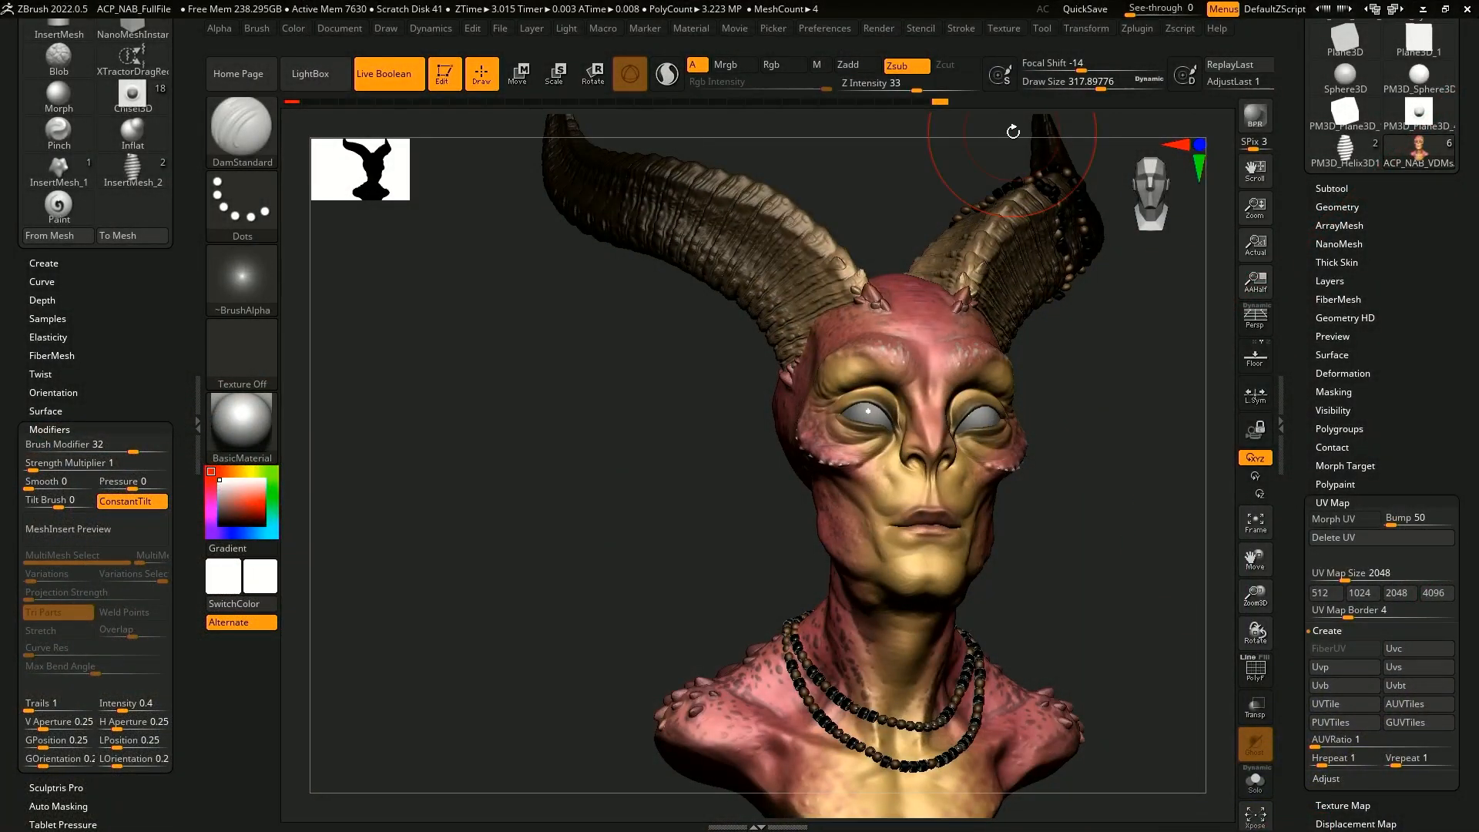
mouse_move(1067, 564)
left_mouse_down("alt")
mouse_move(1314, 488)
mouse_move(657, 521)
mouse_move(1101, 588)
mouse_move(1068, 538)
left_mouse_up("alt")
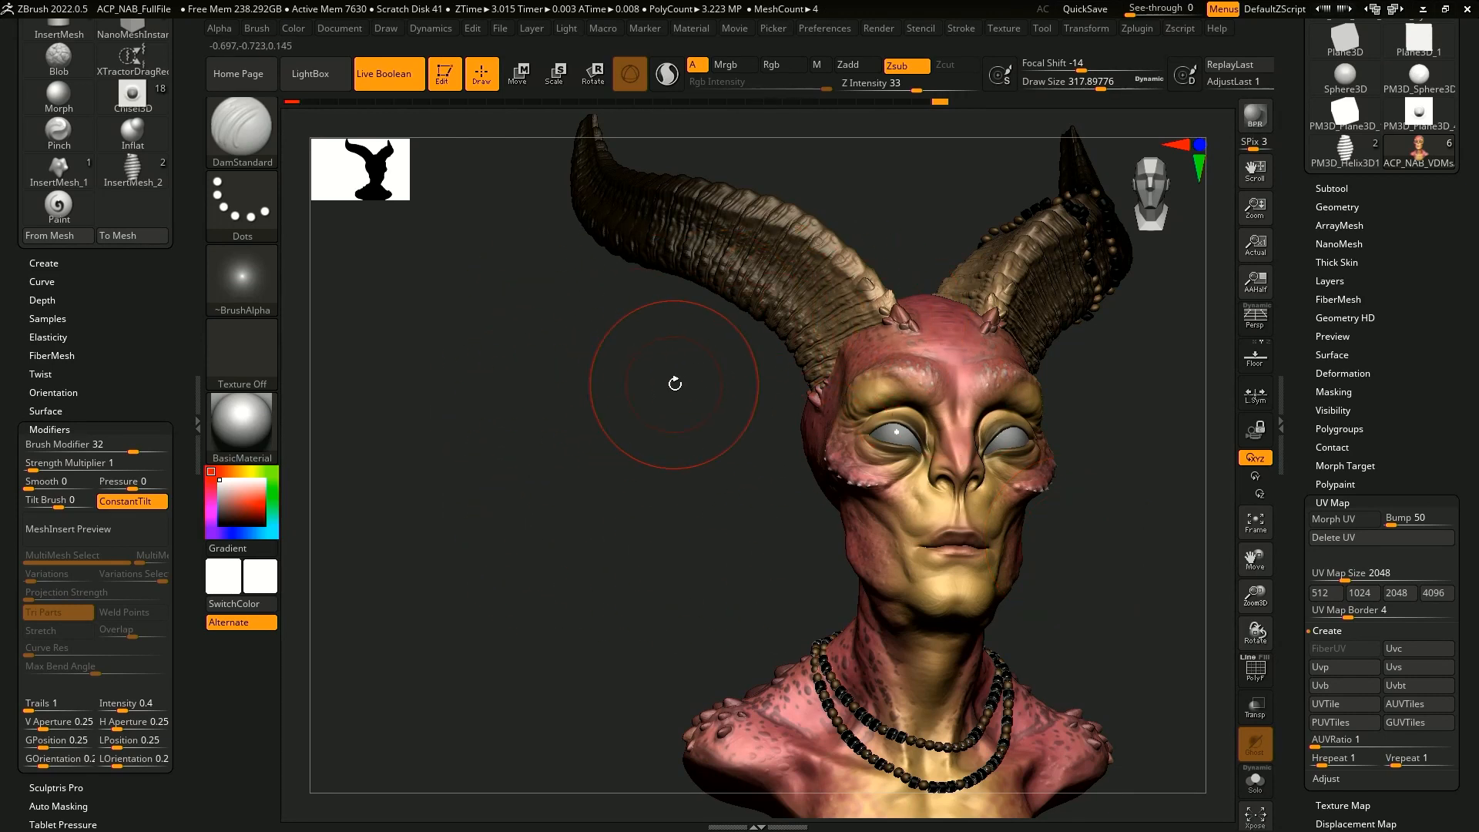
left_click(352, 30)
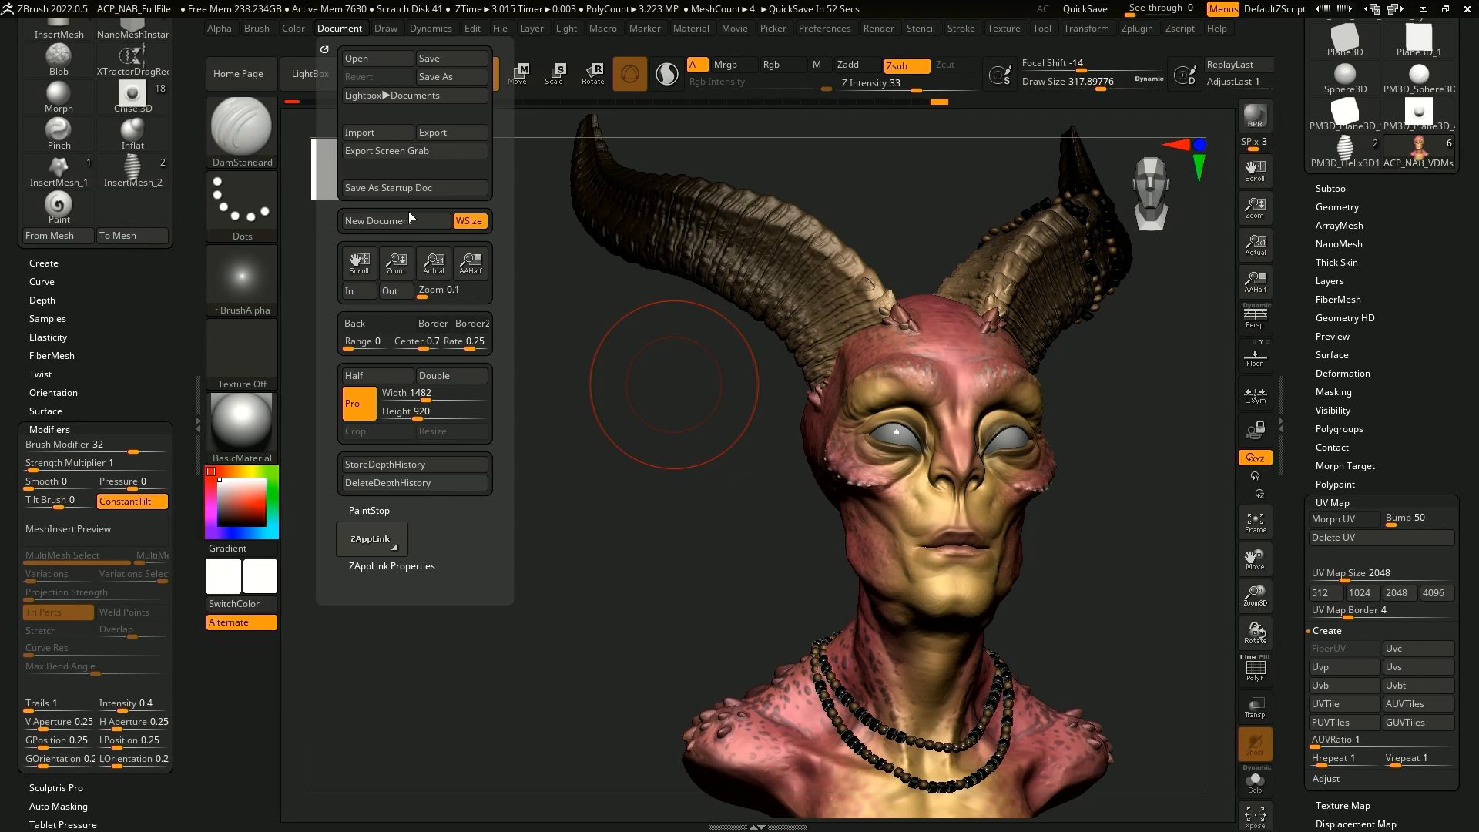
left_click_drag(1156, 531, 1128, 508)
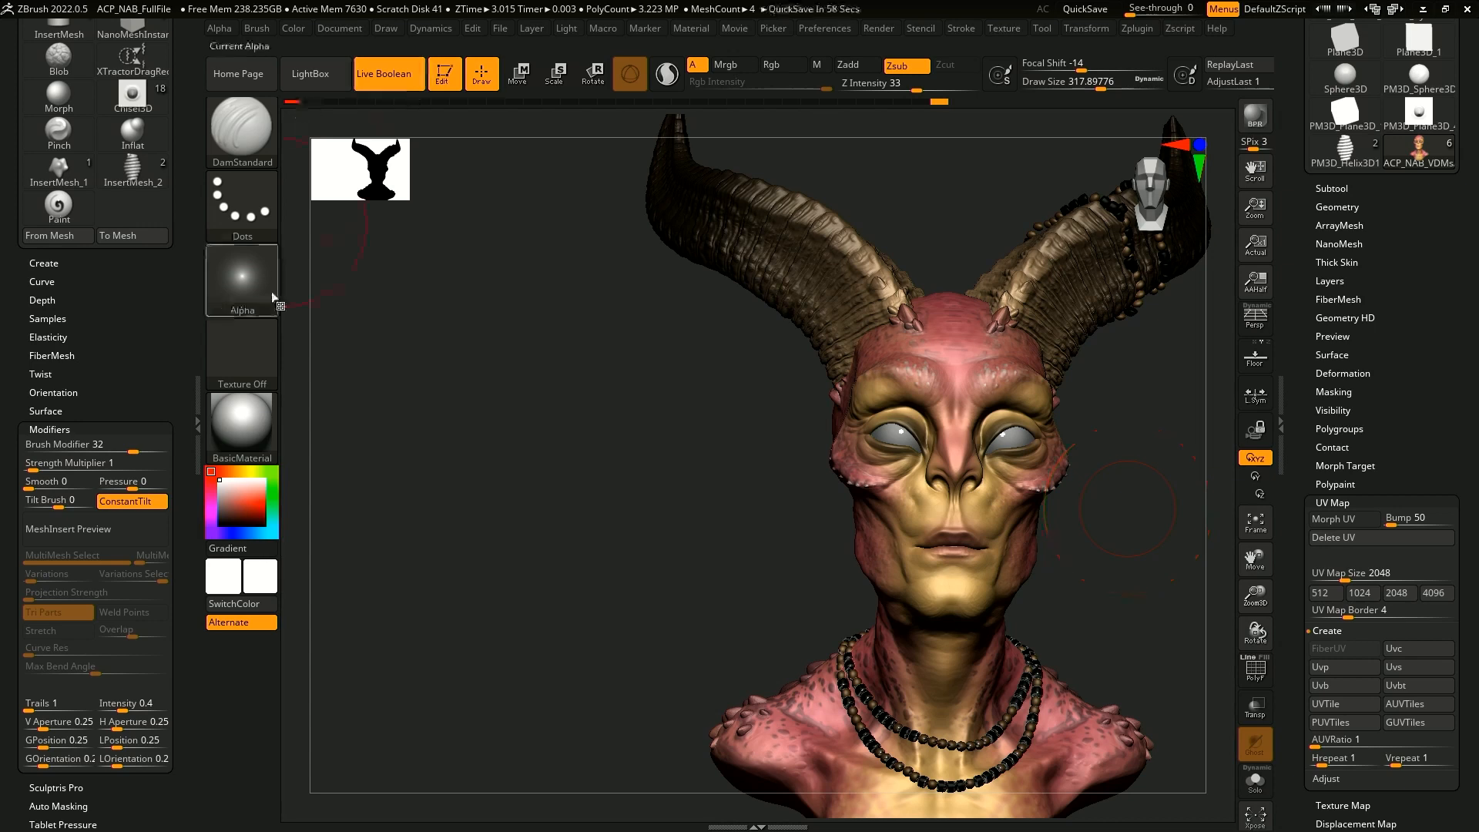
mouse_move(271, 293)
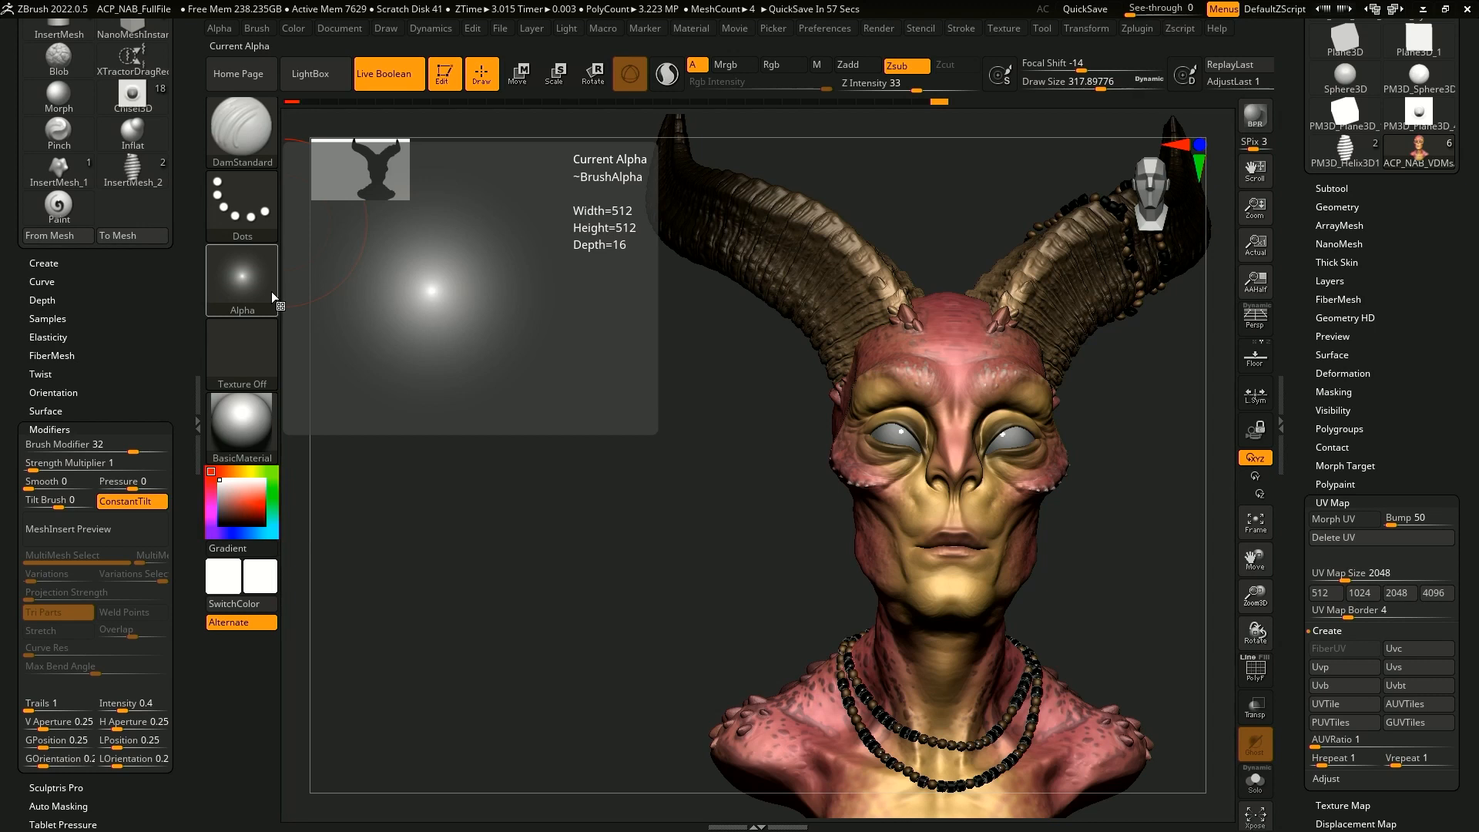
left_click_drag(1090, 660, 1143, 657)
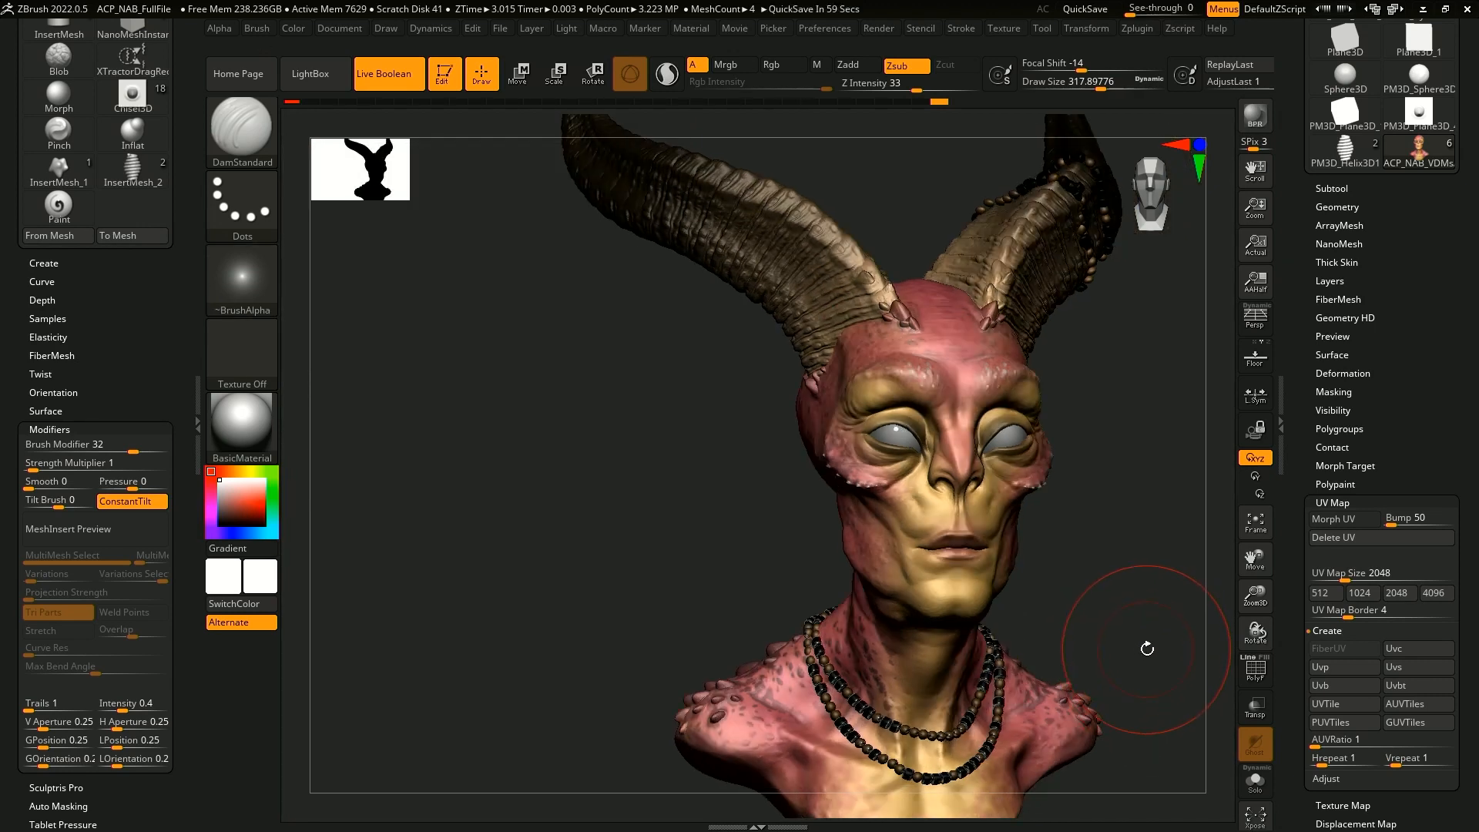
left_click(340, 30)
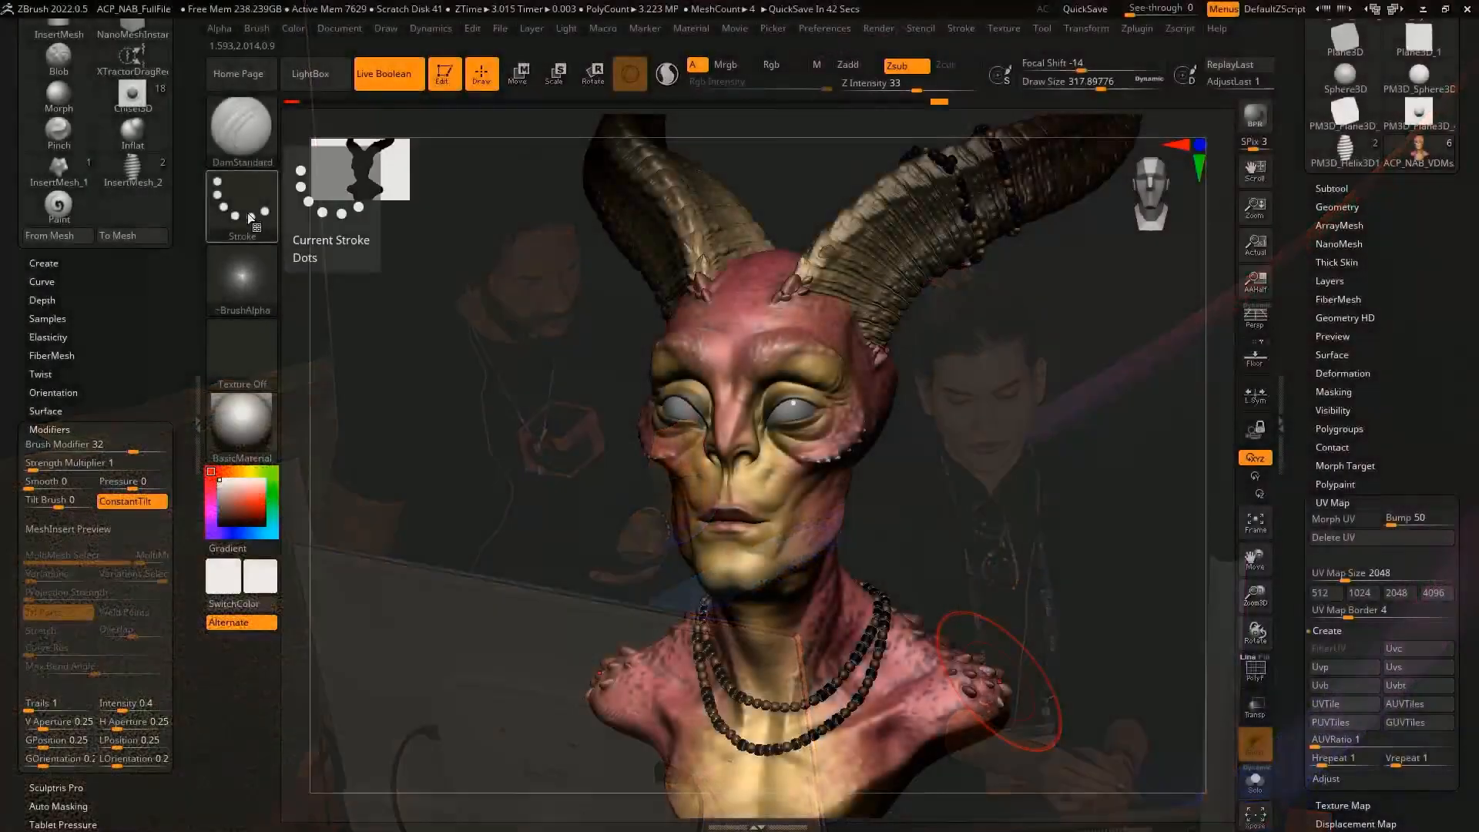
left_click(247, 213)
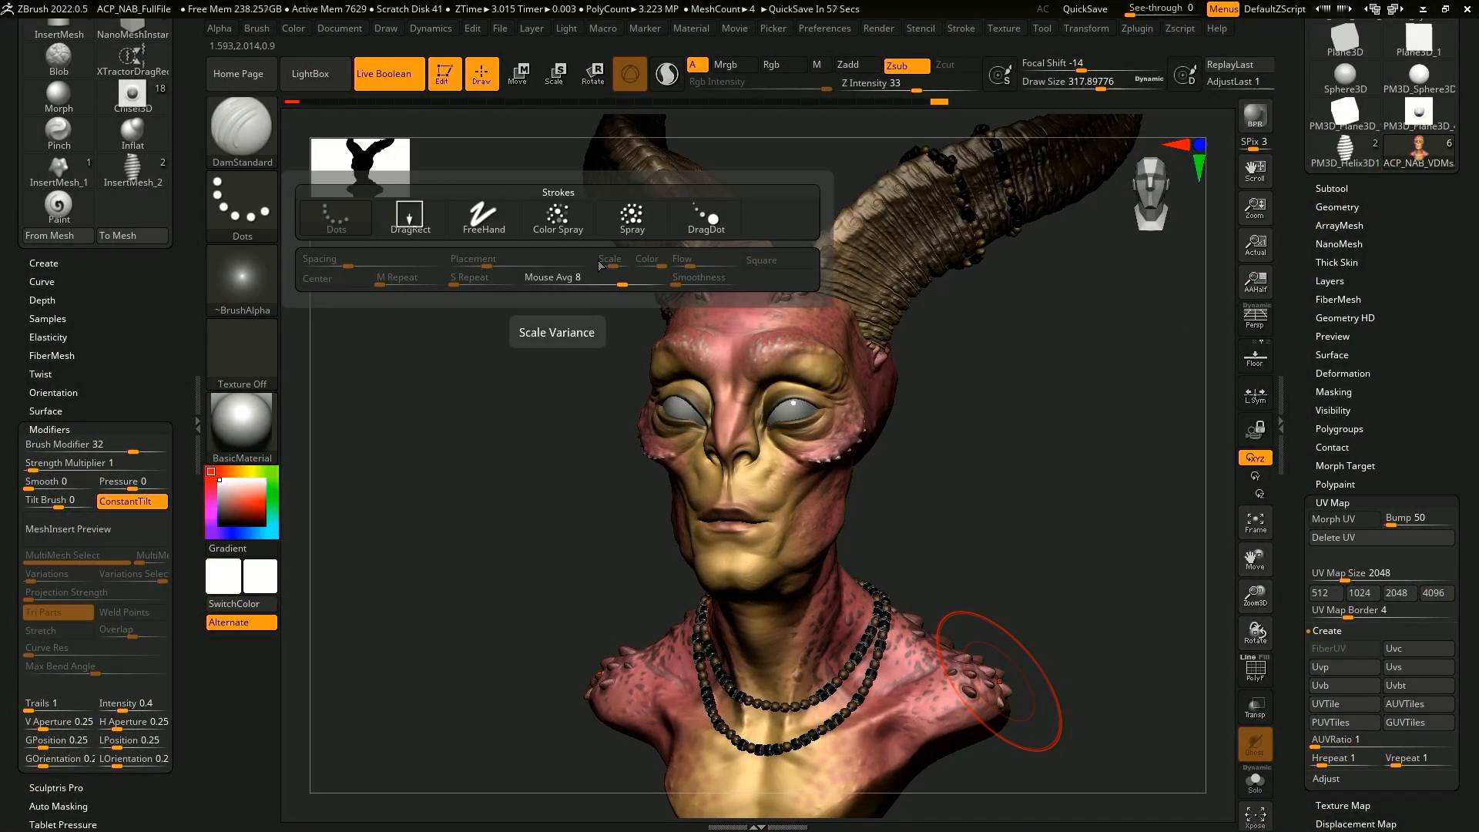
- Select the XTractor sculpting brush
left_click_drag(1059, 409, 1105, 355)
scroll(1433, 123, "up", 3)
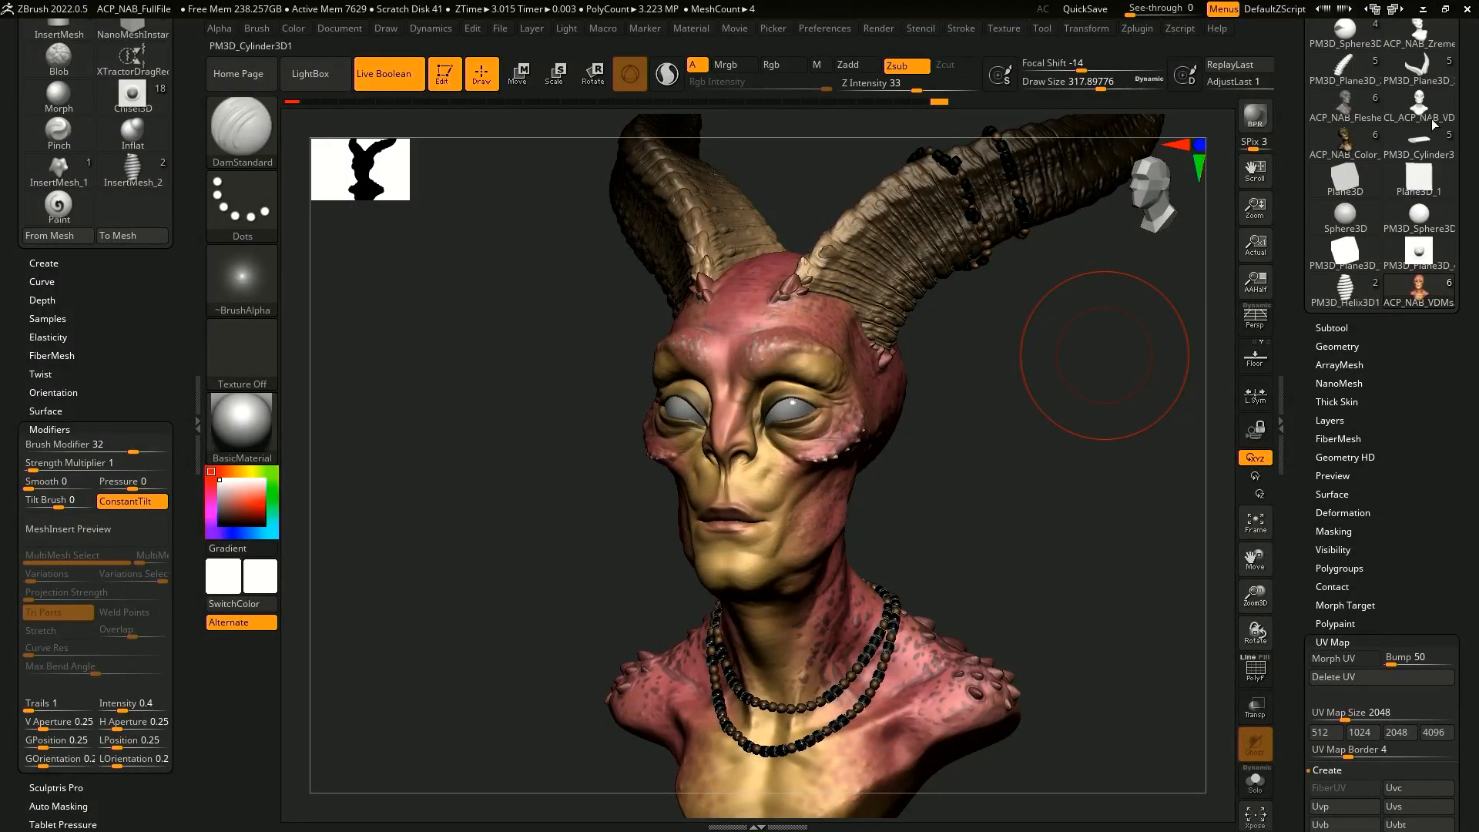
key("b")
key("x")
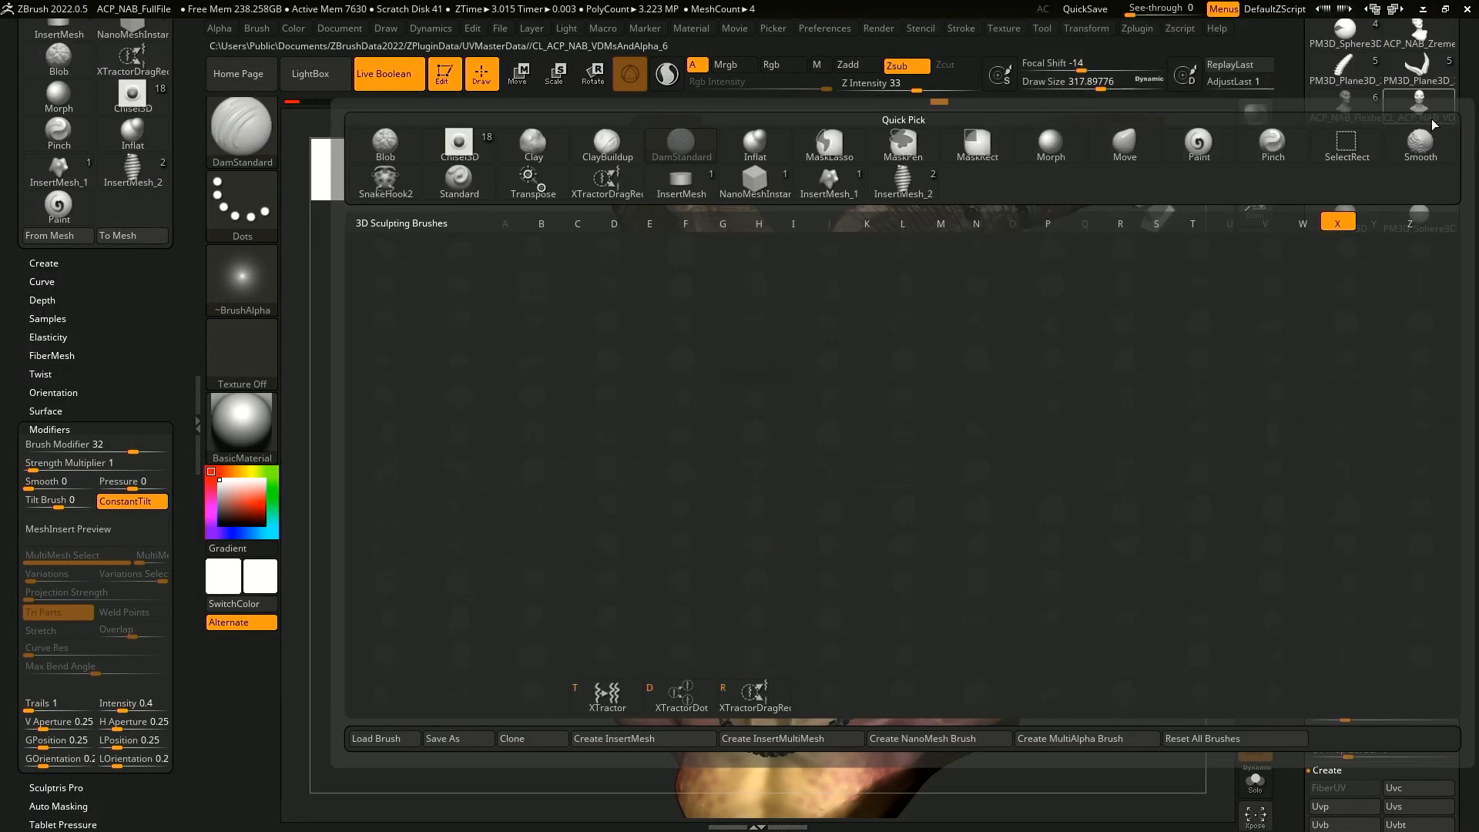
left_click(607, 694)
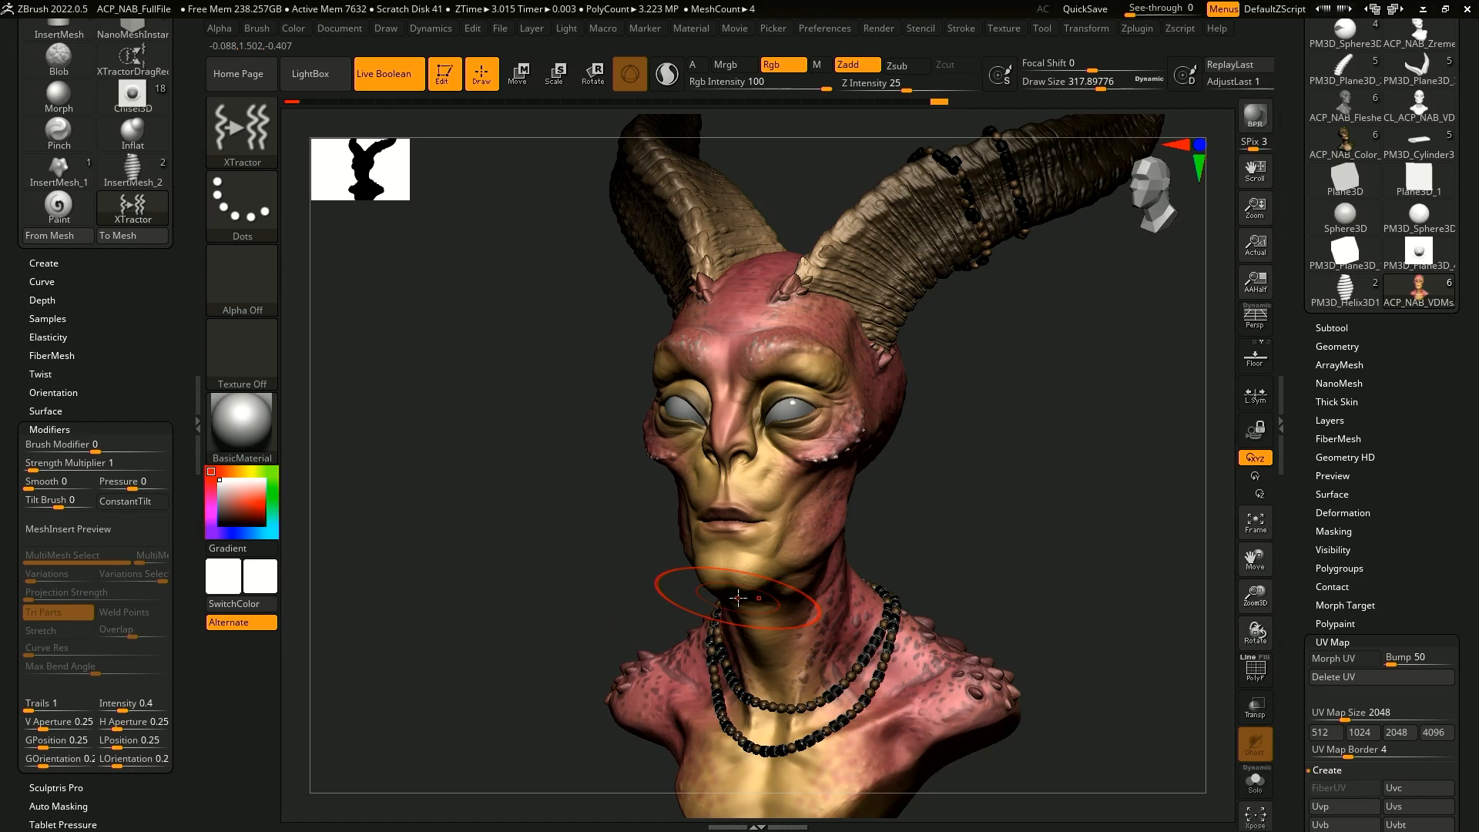
key("b")
key("c")
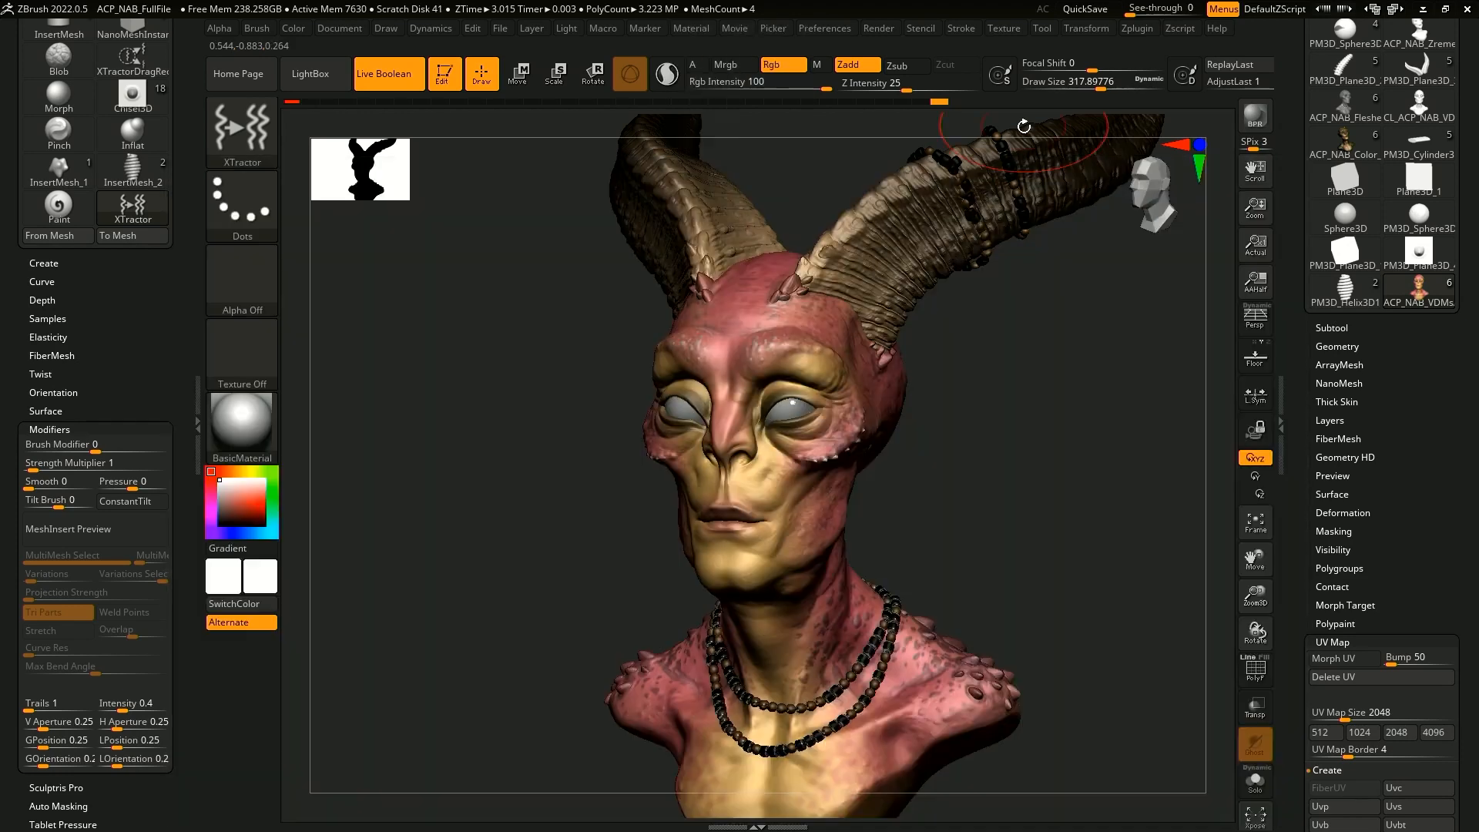
left_click_drag(1023, 125, 1014, 131)
- Switch to the XTractorDragRect brush, try a stroke on the bust's cheek and undo it
key("b")
key("x")
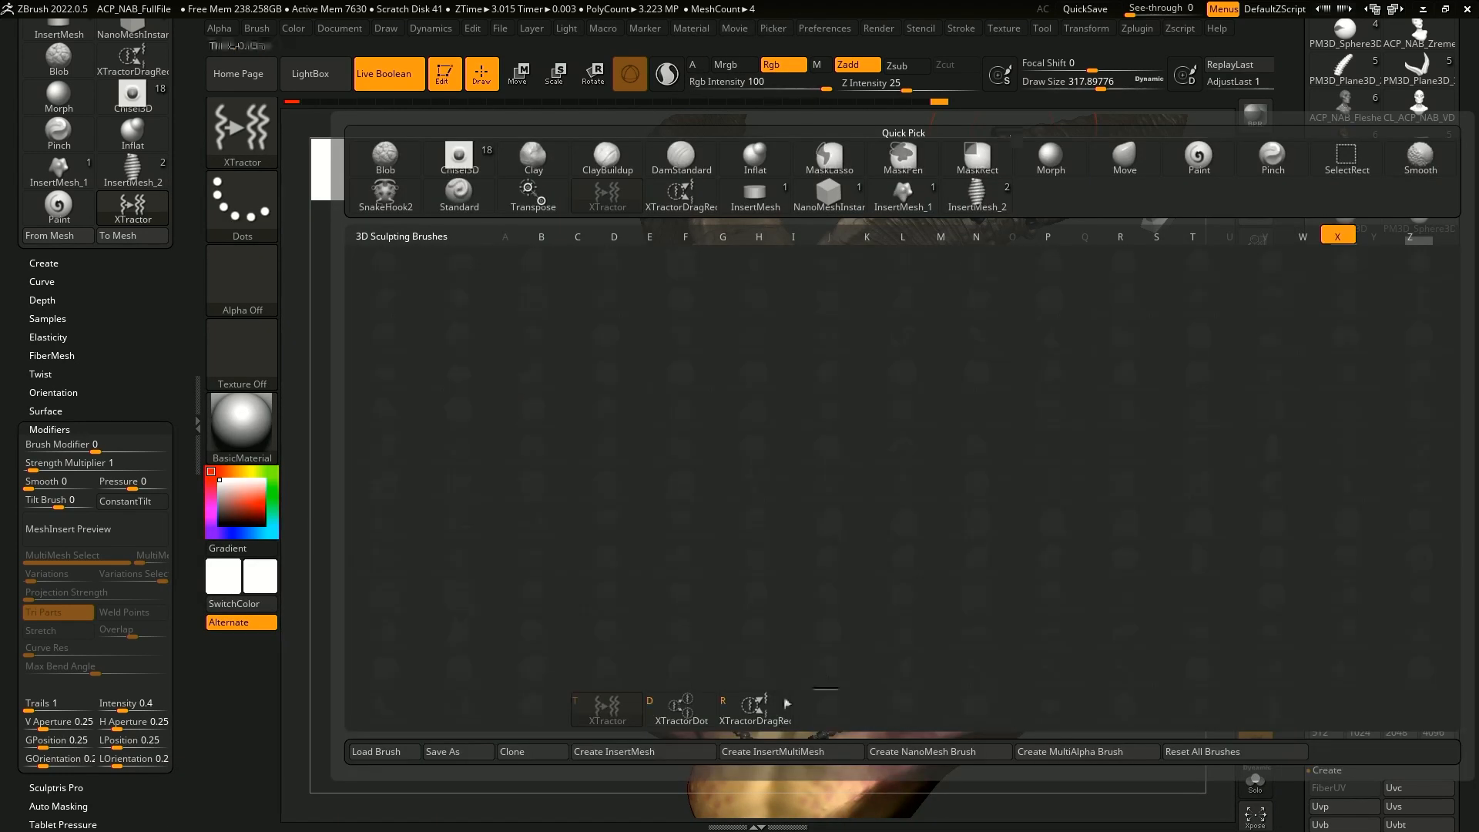
left_click(754, 708)
left_click_drag(912, 500, 916, 560)
key("ctrl+z")
key("space")
left_click(974, 618)
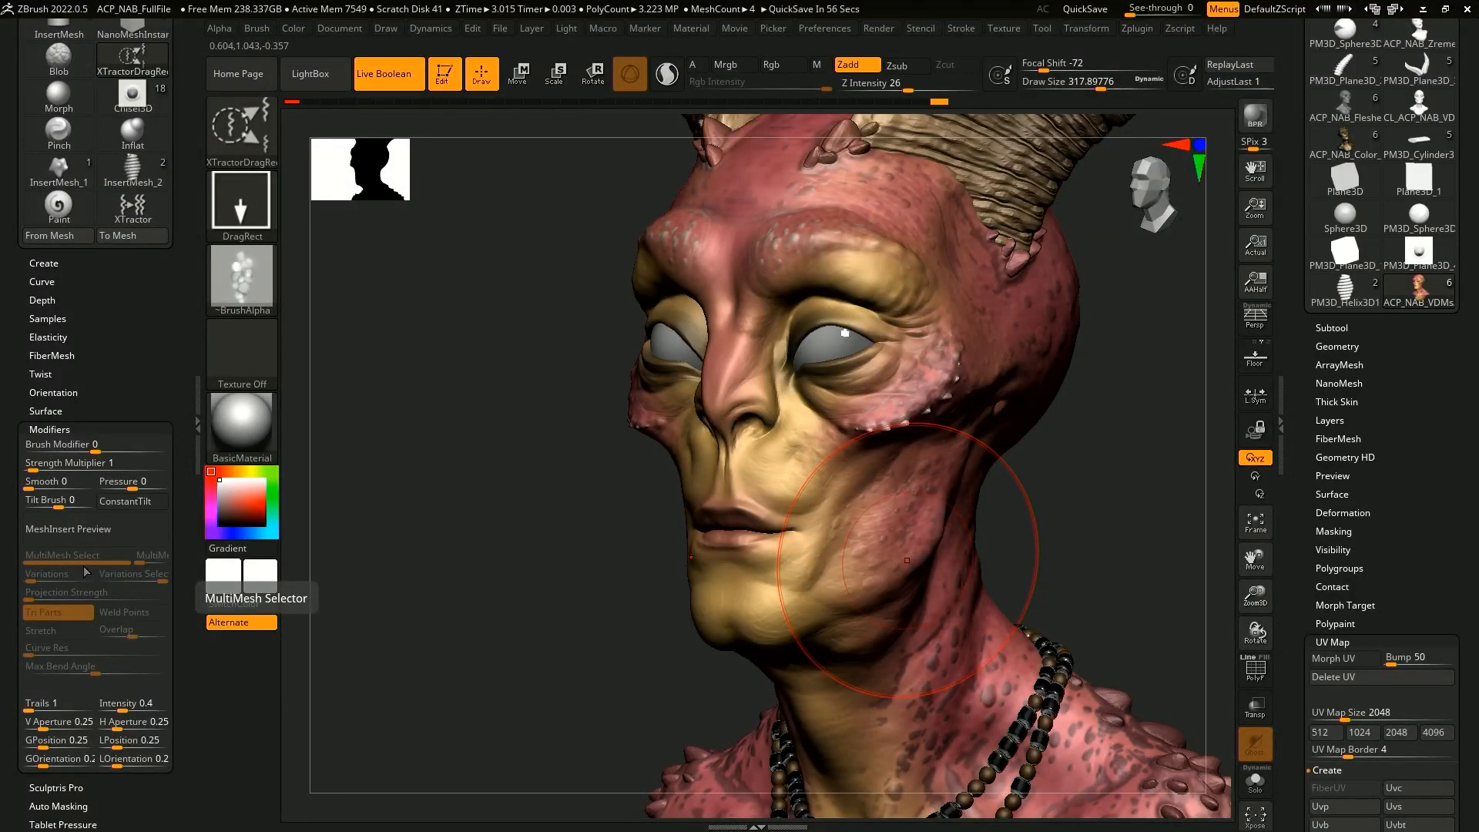
- Collapse the brush Modifiers settings and make ClayBuildup the active brush
scroll(85, 572, "down", 1)
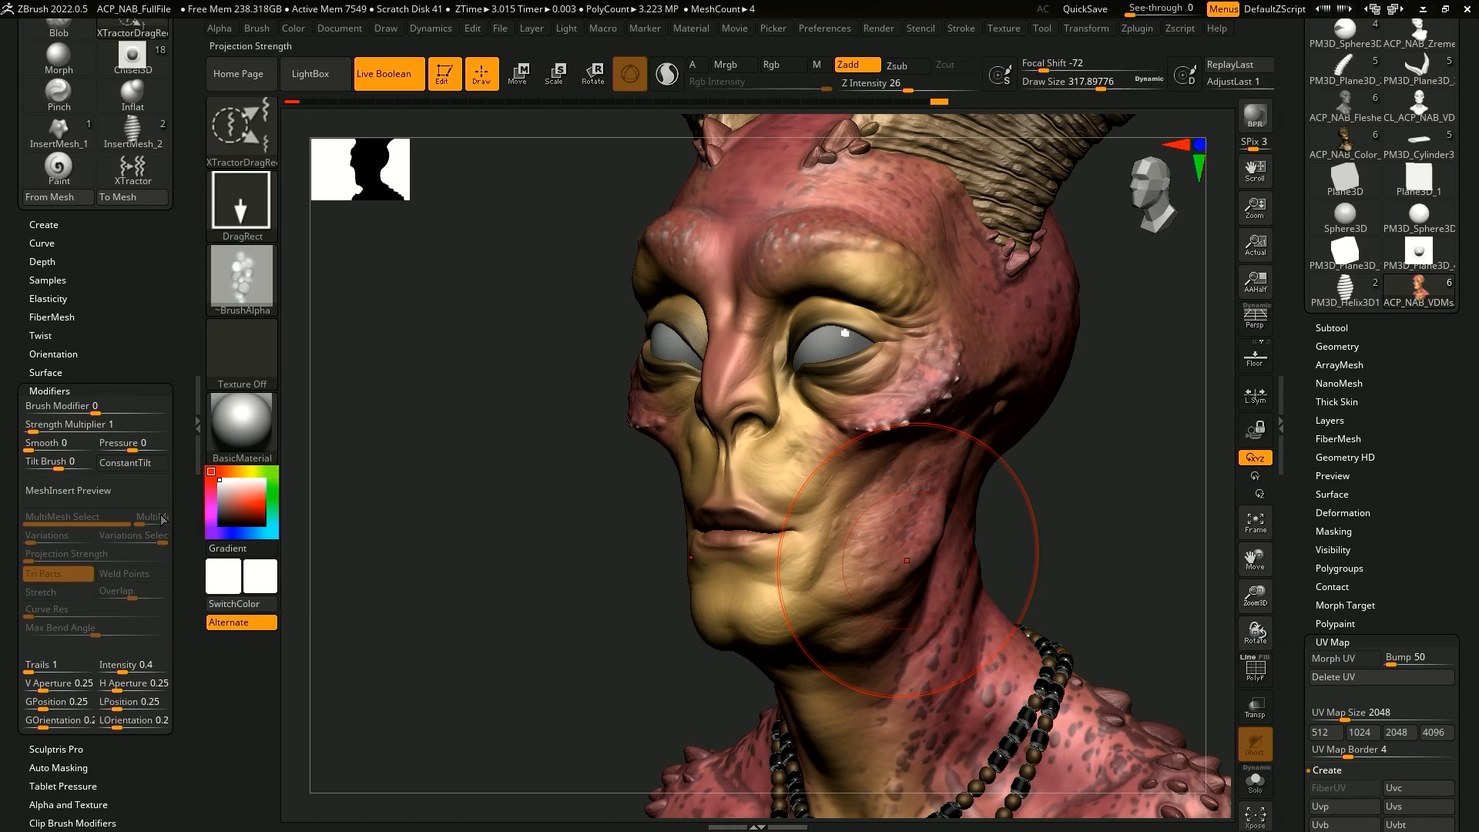
left_click(93, 390)
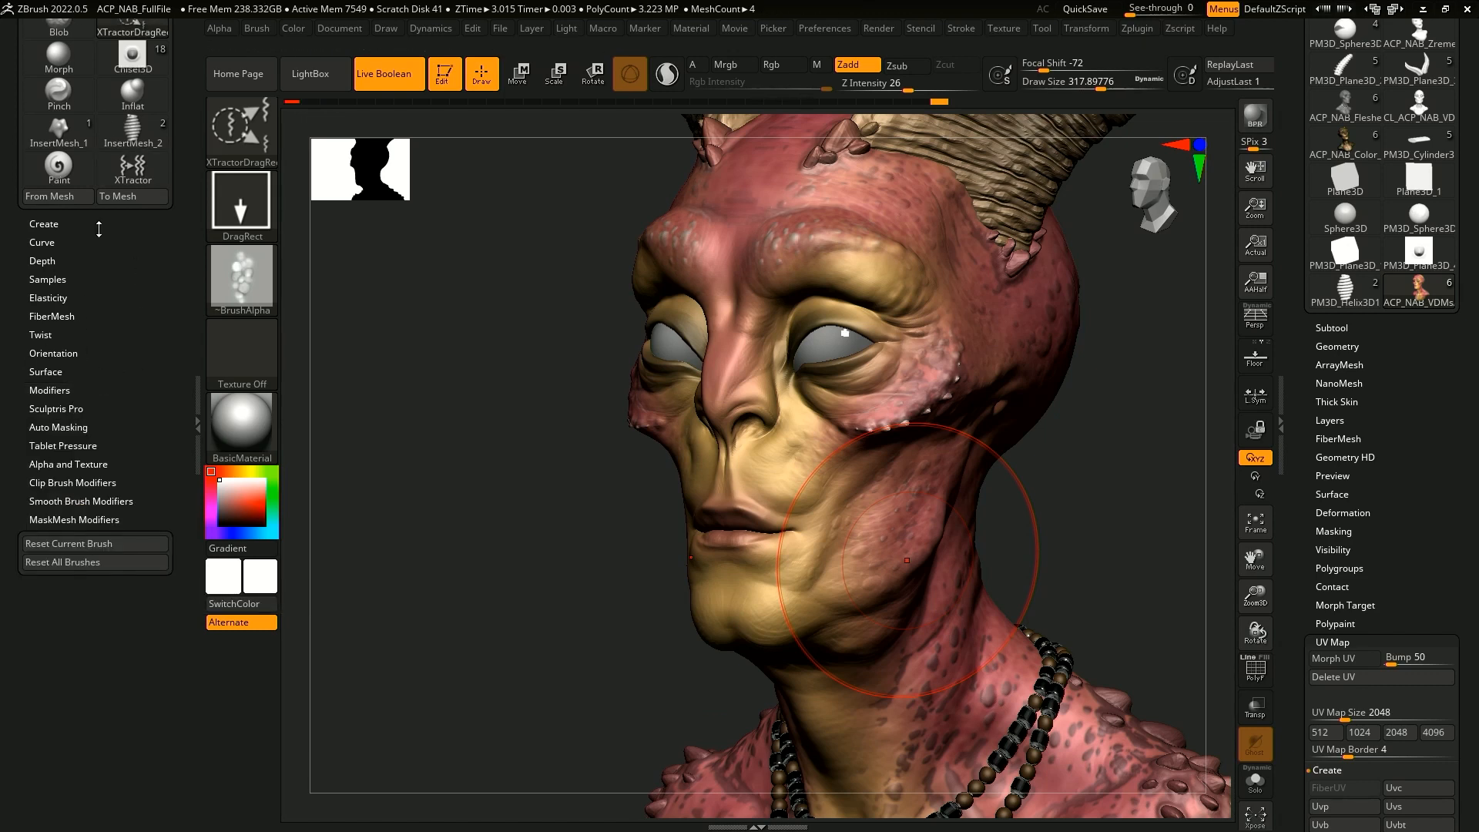
scroll(127, 92, "up", 10)
left_click(132, 190)
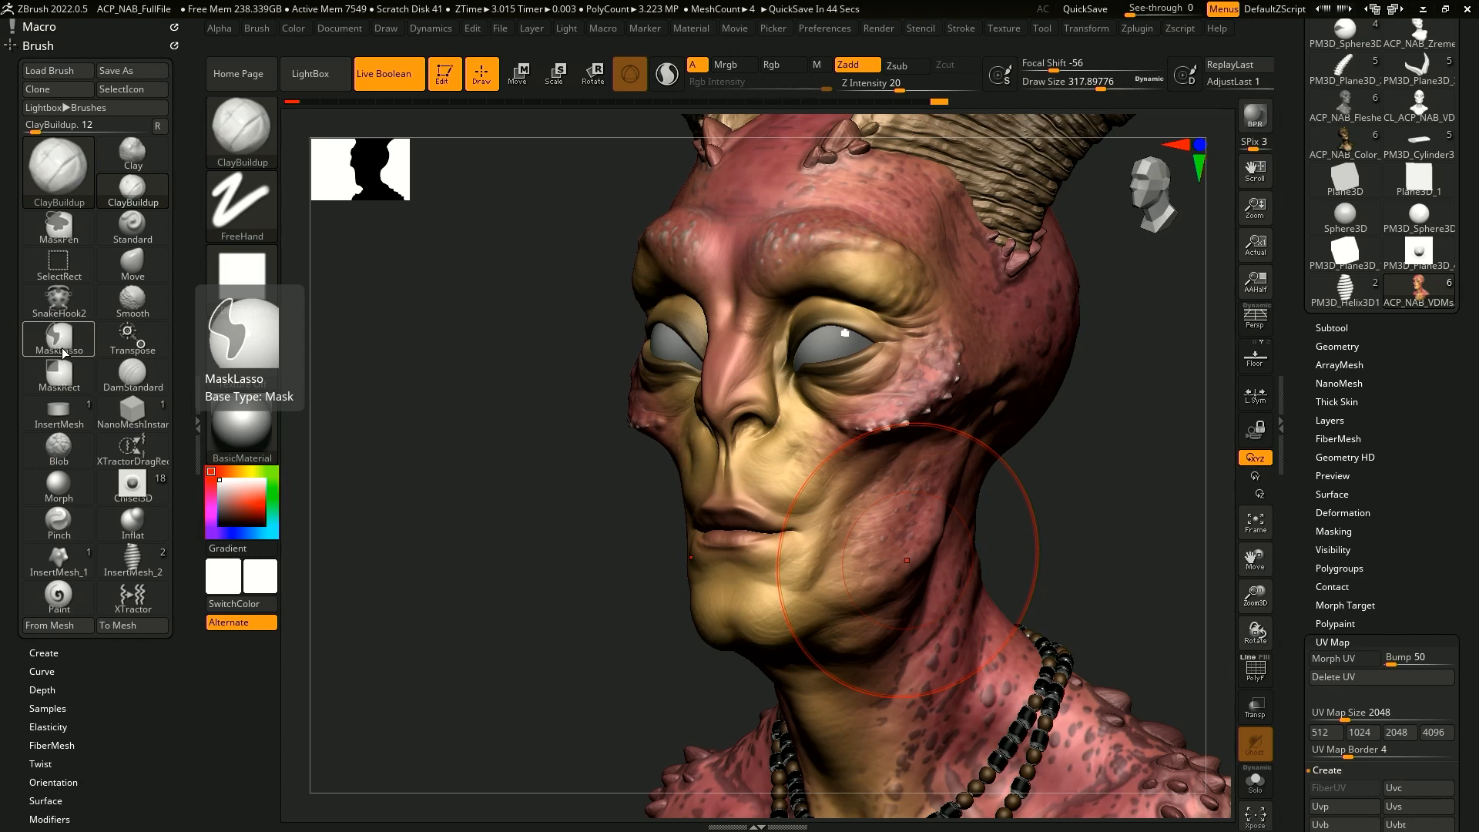
- Switch to the sculpted PM3D_Sphere3D model and examine its surface detail
left_click(1417, 221)
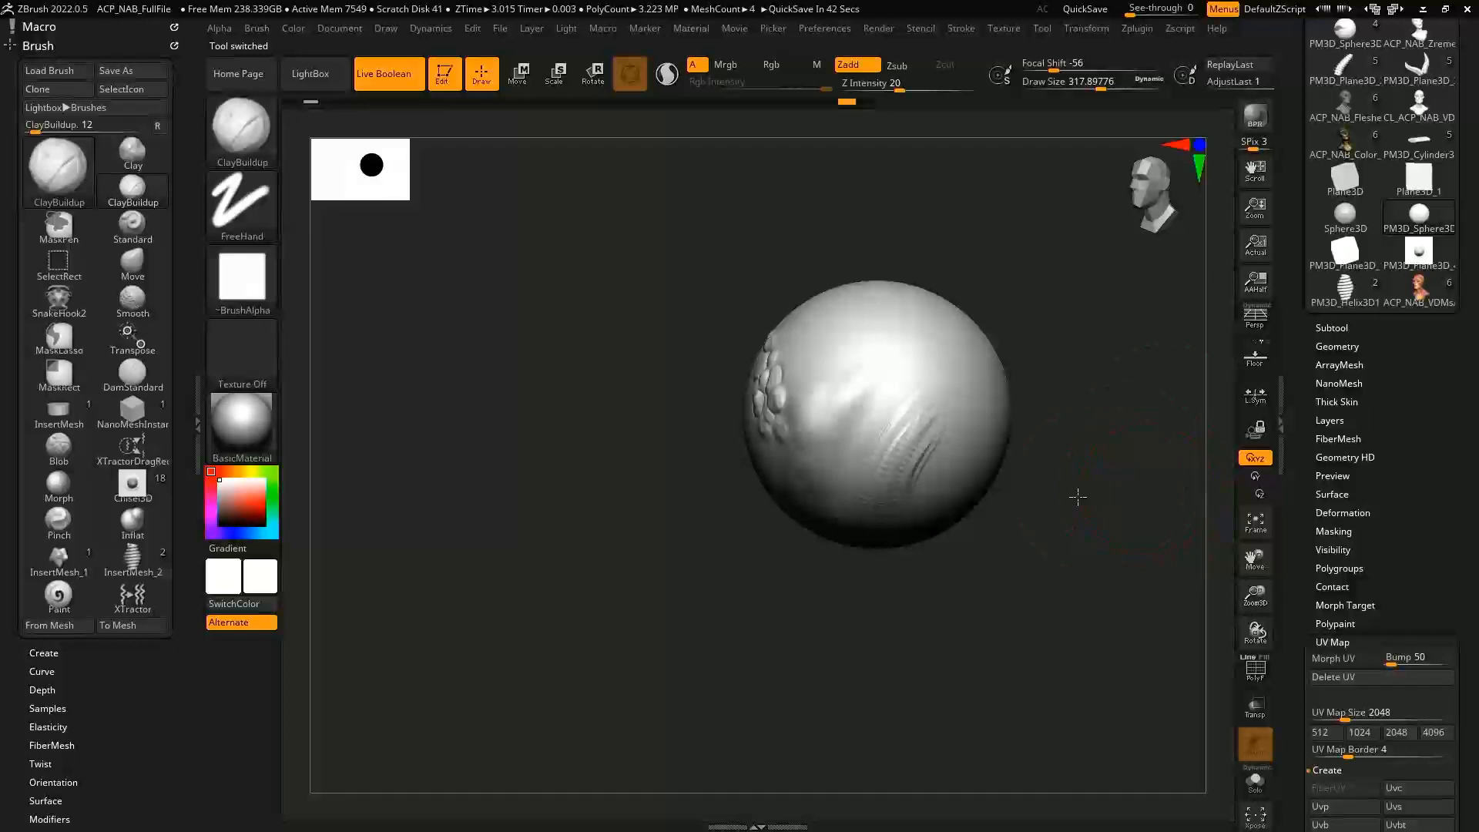
left_click_drag(1076, 498, 1024, 542, "alt")
right_click_drag(1056, 508, 1075, 549, "ctrl")
left_click_drag(1023, 576, 994, 600, "alt")
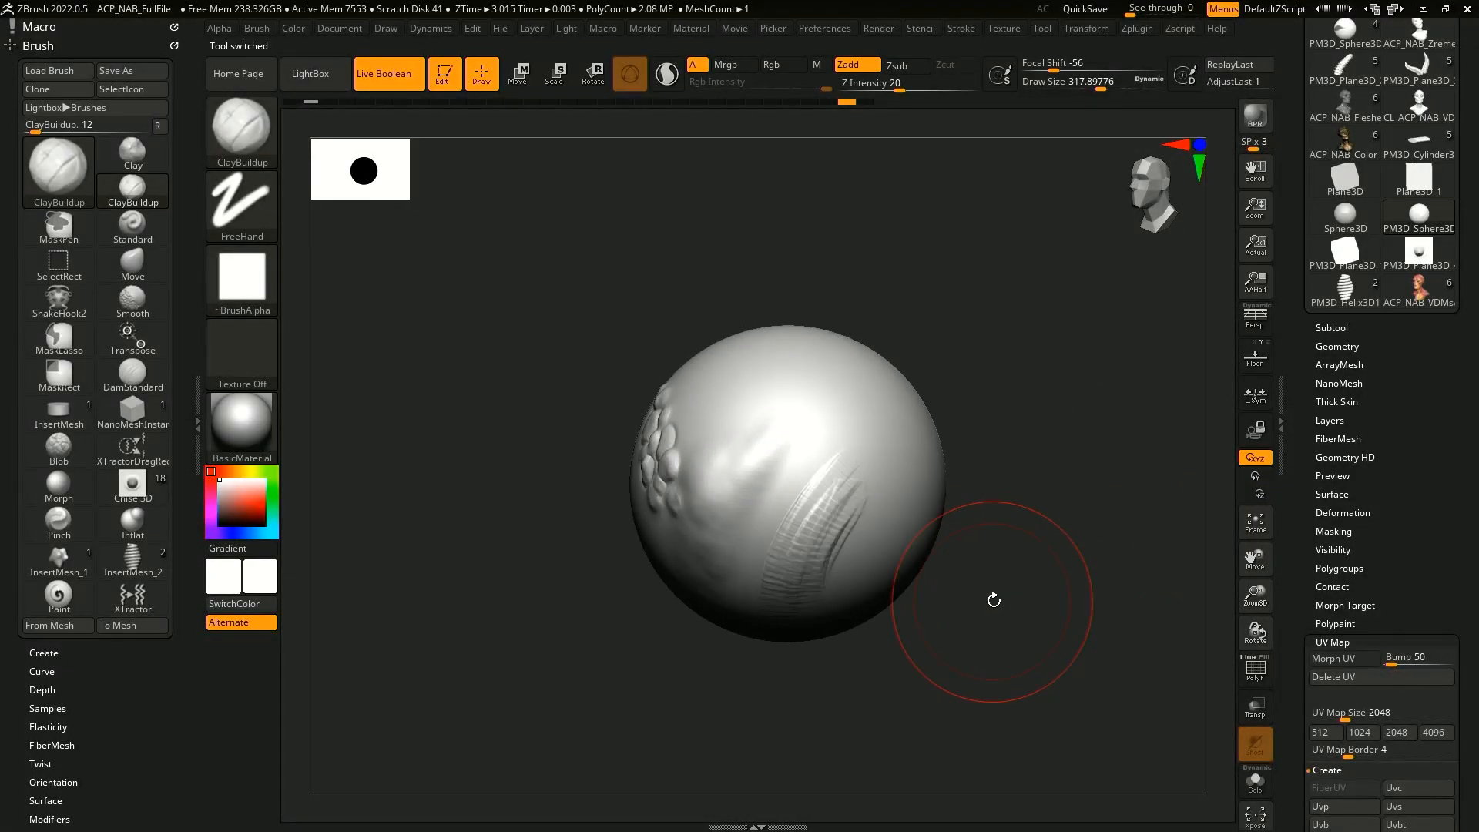
right_click_drag(1008, 548, 1060, 465, "ctrl")
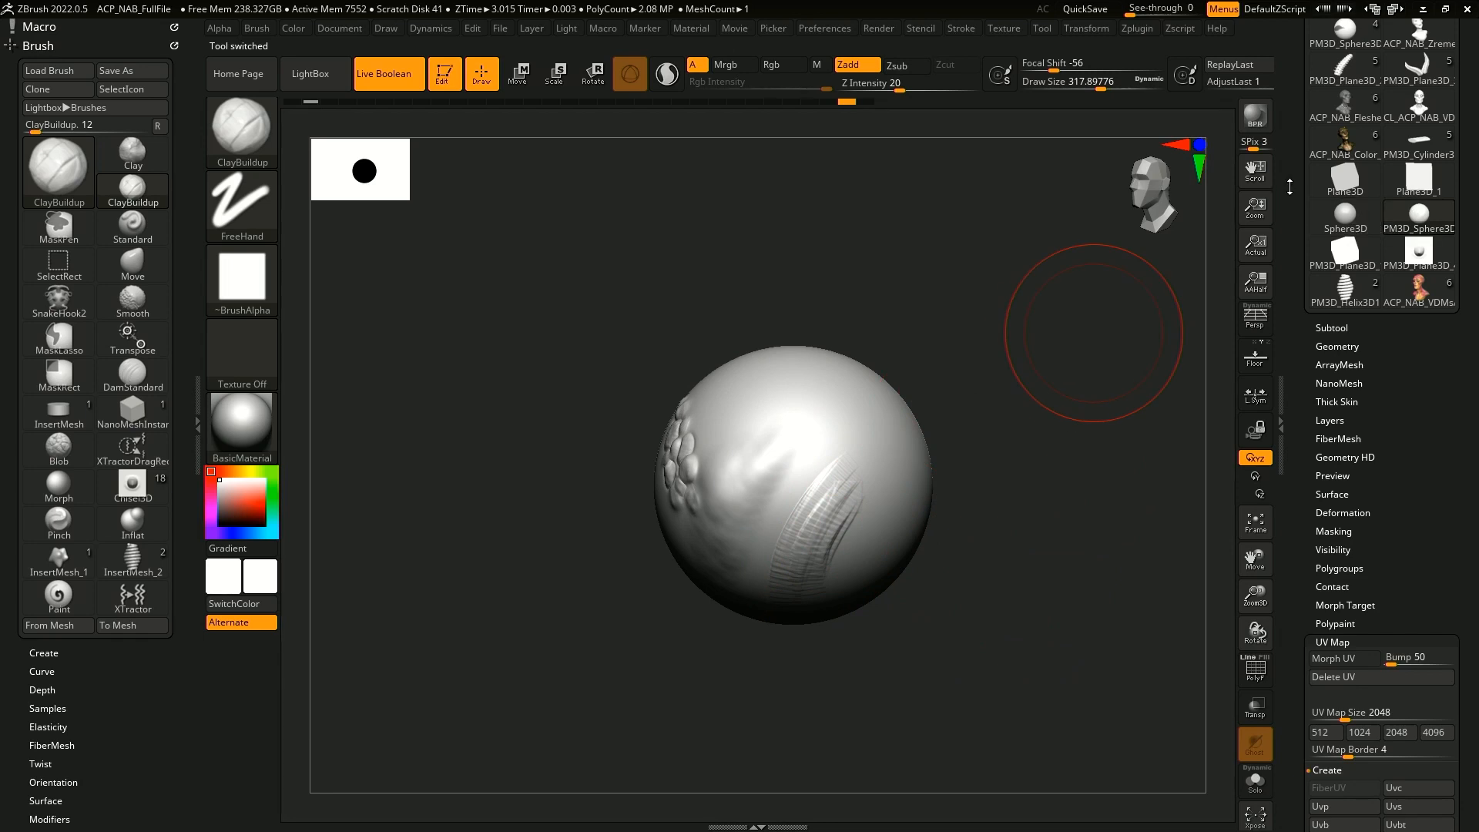
- Load a fresh Sphere3D primitive and convert it to a polymesh
scroll(1363, 208, "up", 3)
left_click(1359, 135)
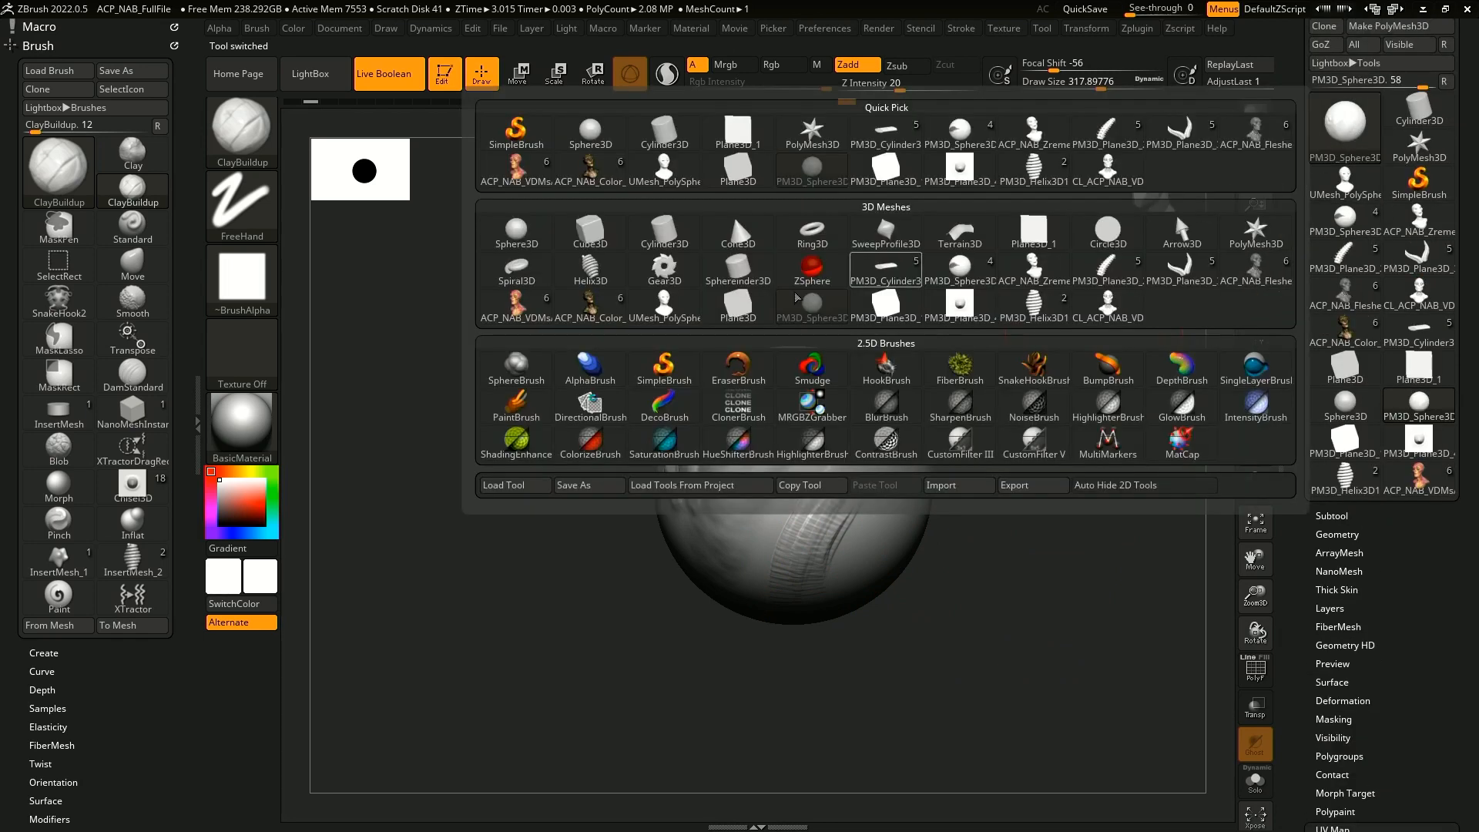
left_click(516, 231)
left_click(1348, 515)
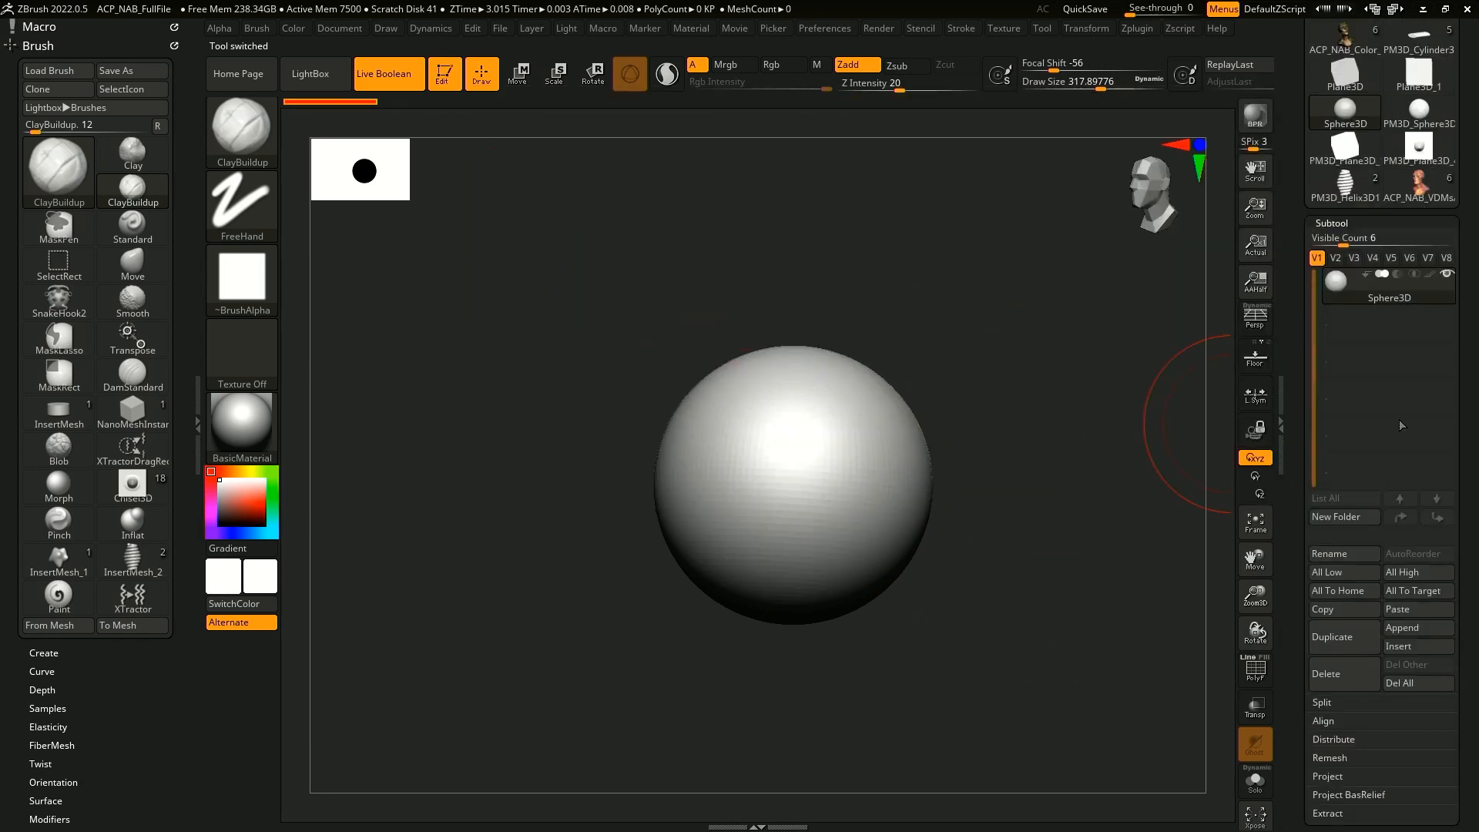
scroll(1394, 231, "up", 5)
left_click(1419, 69)
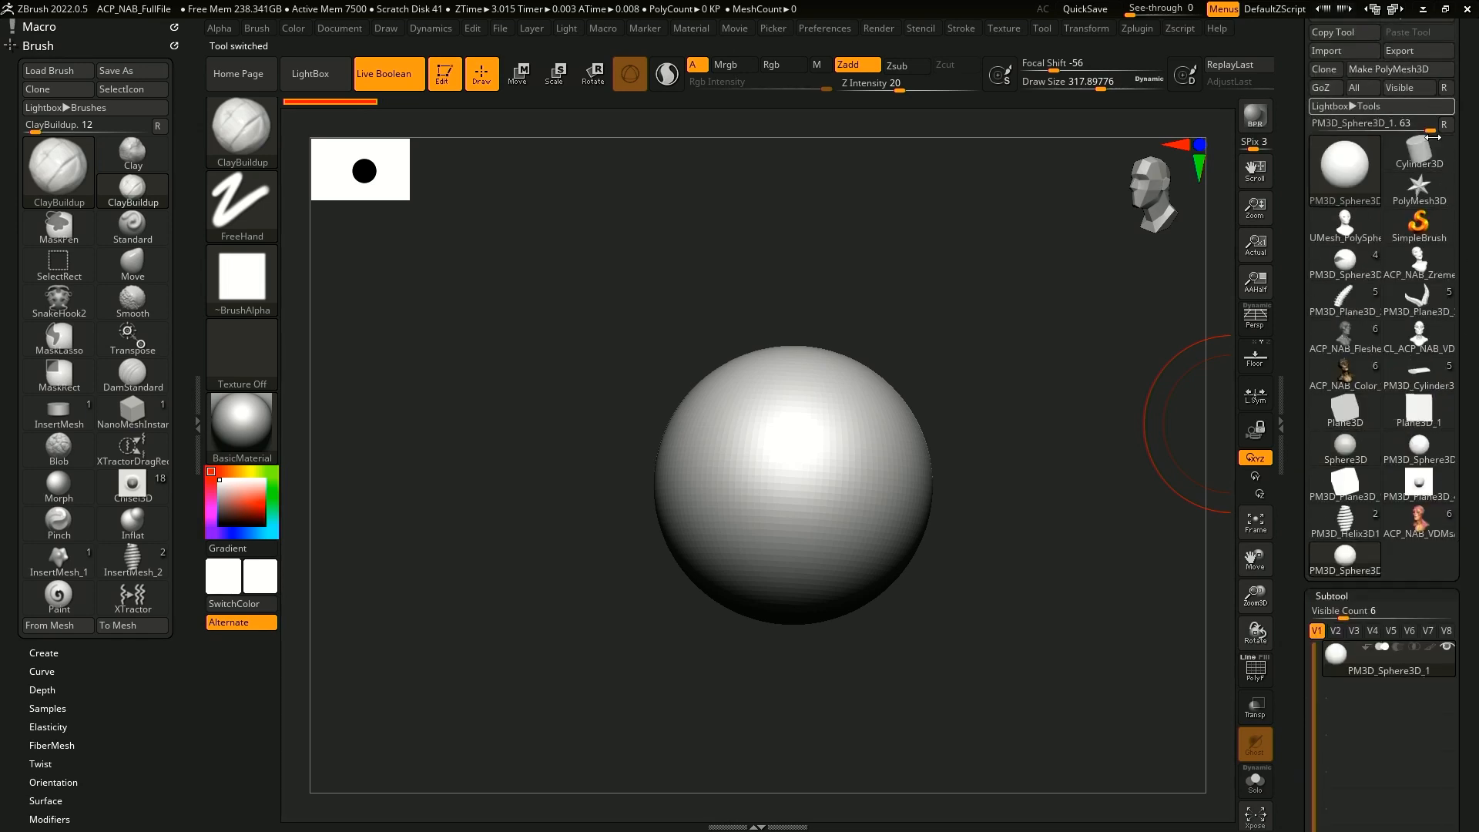
- Append a Plane3D_1 mesh as a subtool to the sphere and make it the active subtool
scroll(1329, 477, "down", 10)
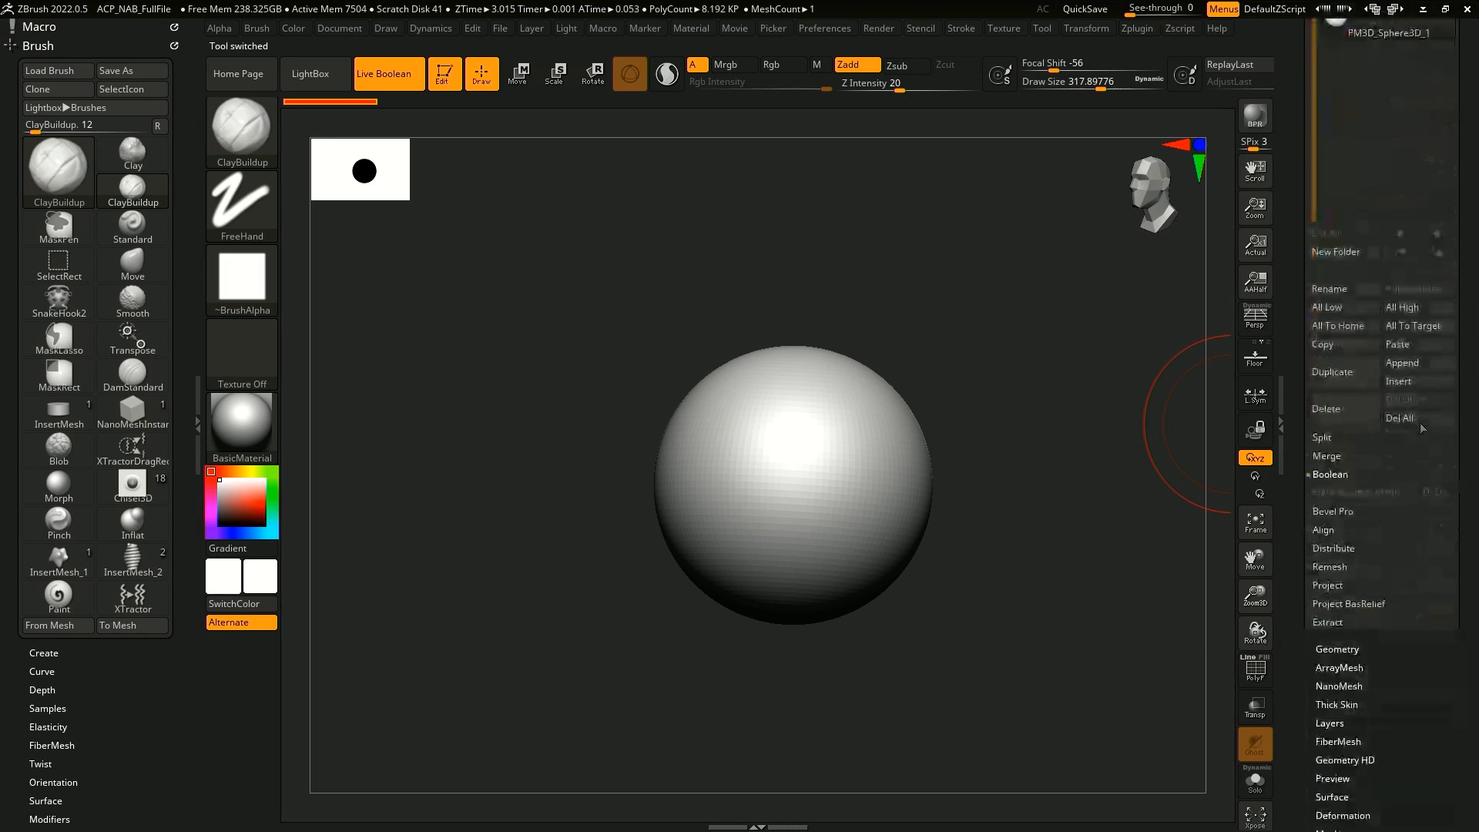
left_click(1419, 363)
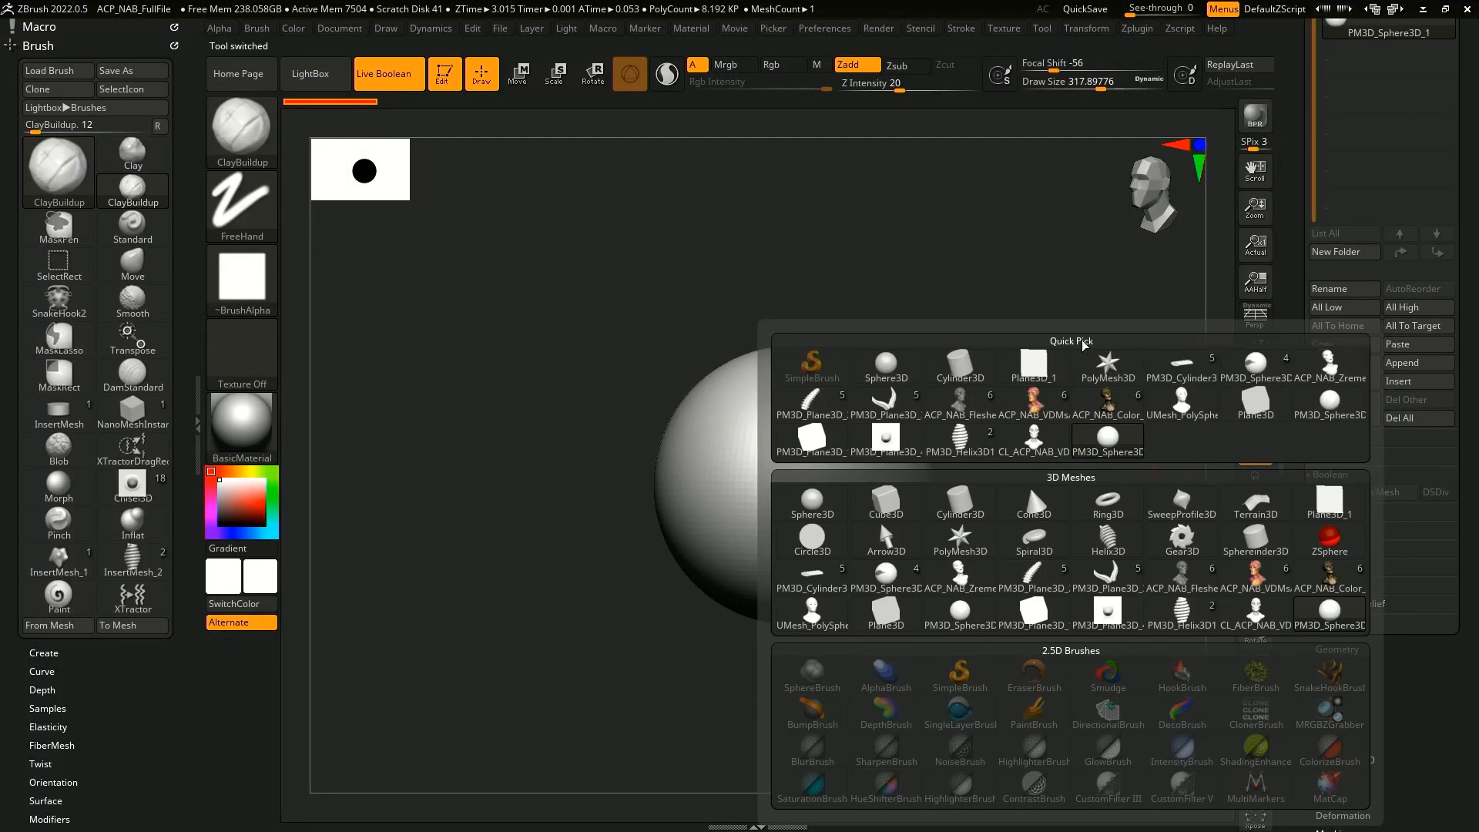
left_click(1035, 363)
left_click_drag(1021, 383, 1008, 431, "alt")
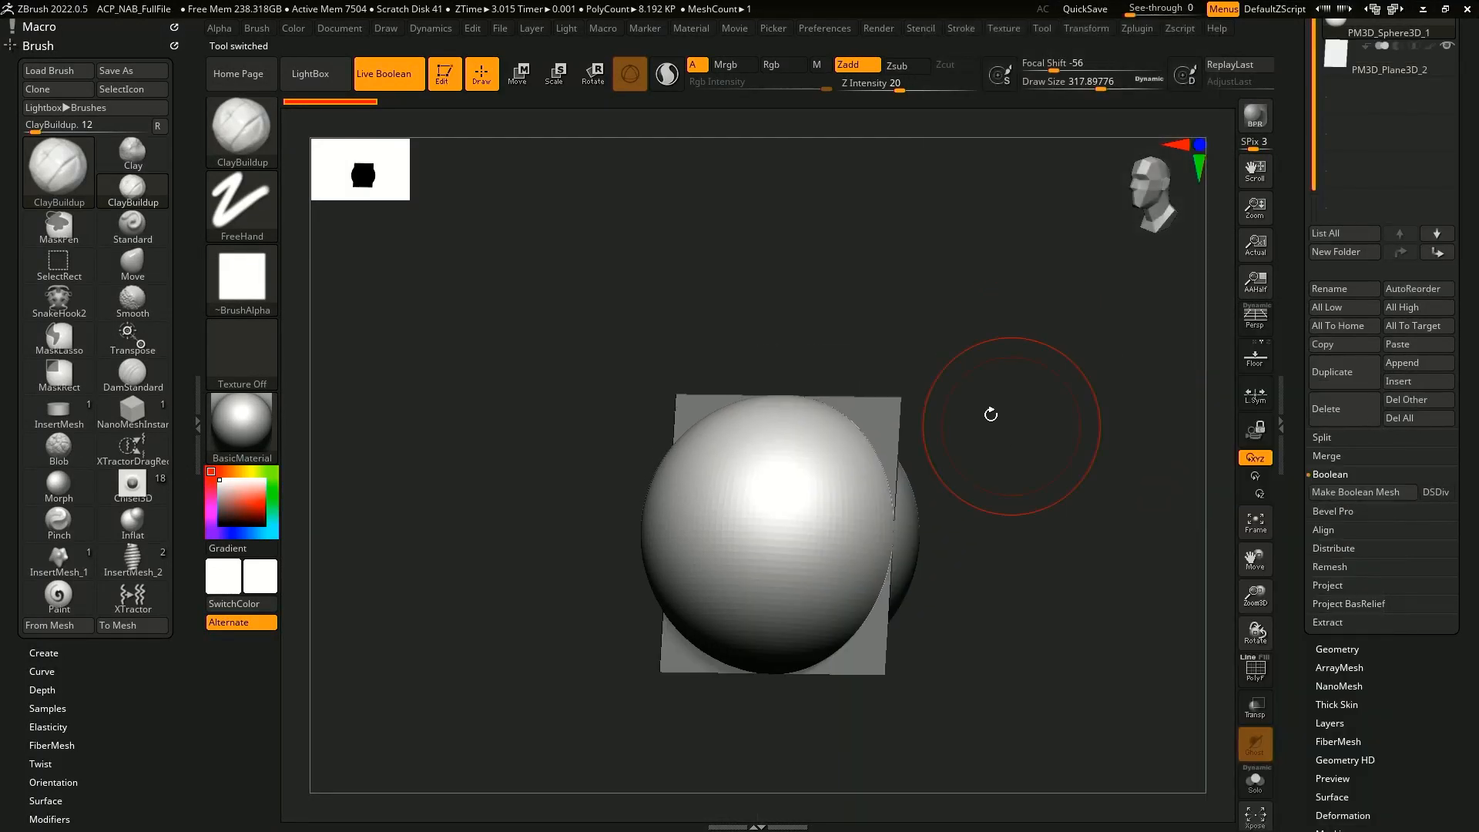
left_click(896, 409, "alt")
left_click_drag(950, 390, 957, 403, "shift")
- Position the plane horizontally above the sphere and scale it to about twice its size
key("w")
left_click_drag(770, 442, 796, 213)
left_click_drag(917, 276, 837, 284, "shift")
left_click_drag(717, 257, 829, 270, "shift")
left_click_drag(917, 288, 988, 400)
left_click_drag(767, 308, 830, 291)
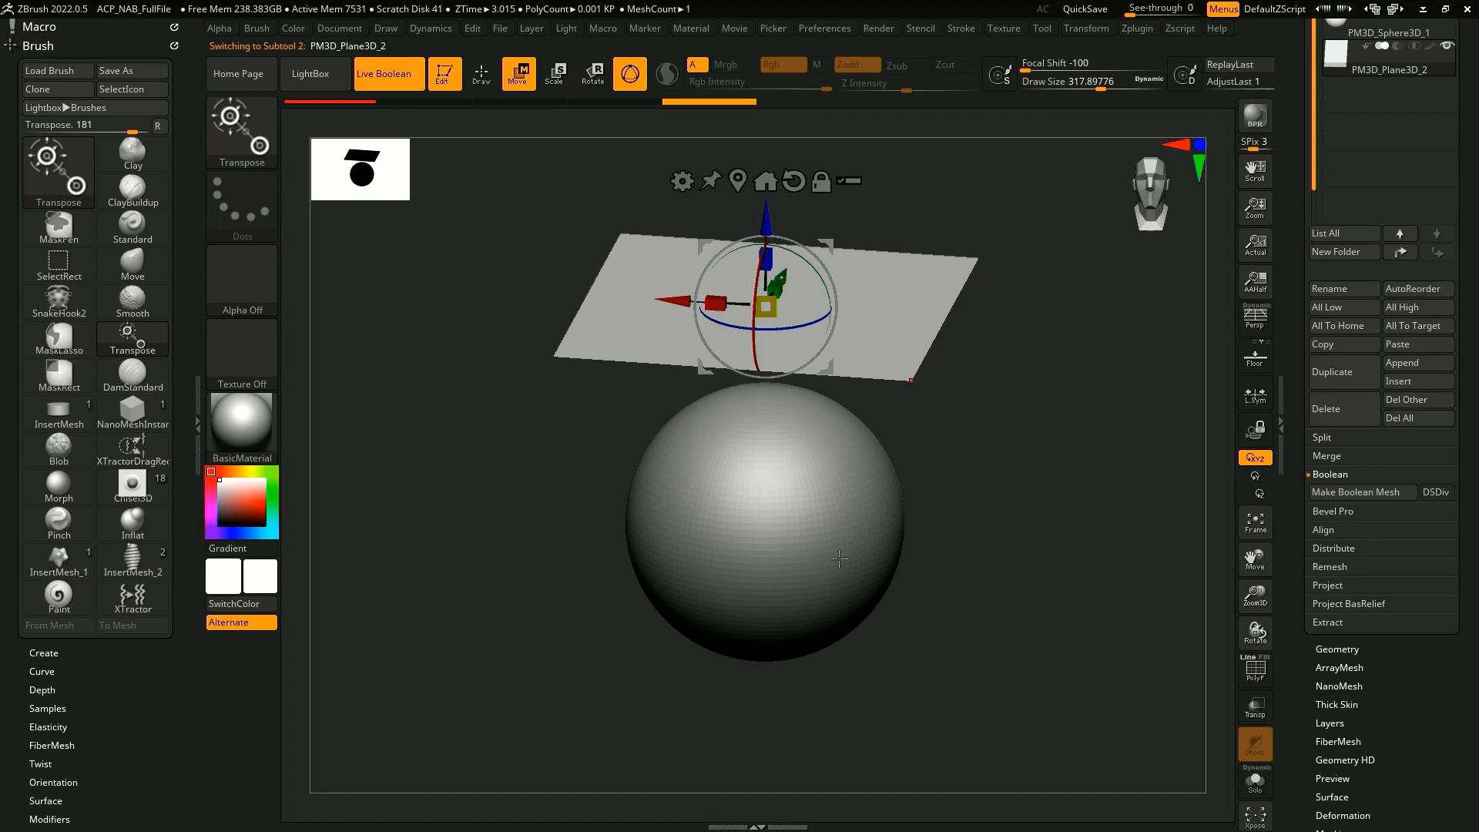
left_click_drag(838, 558, 960, 390)
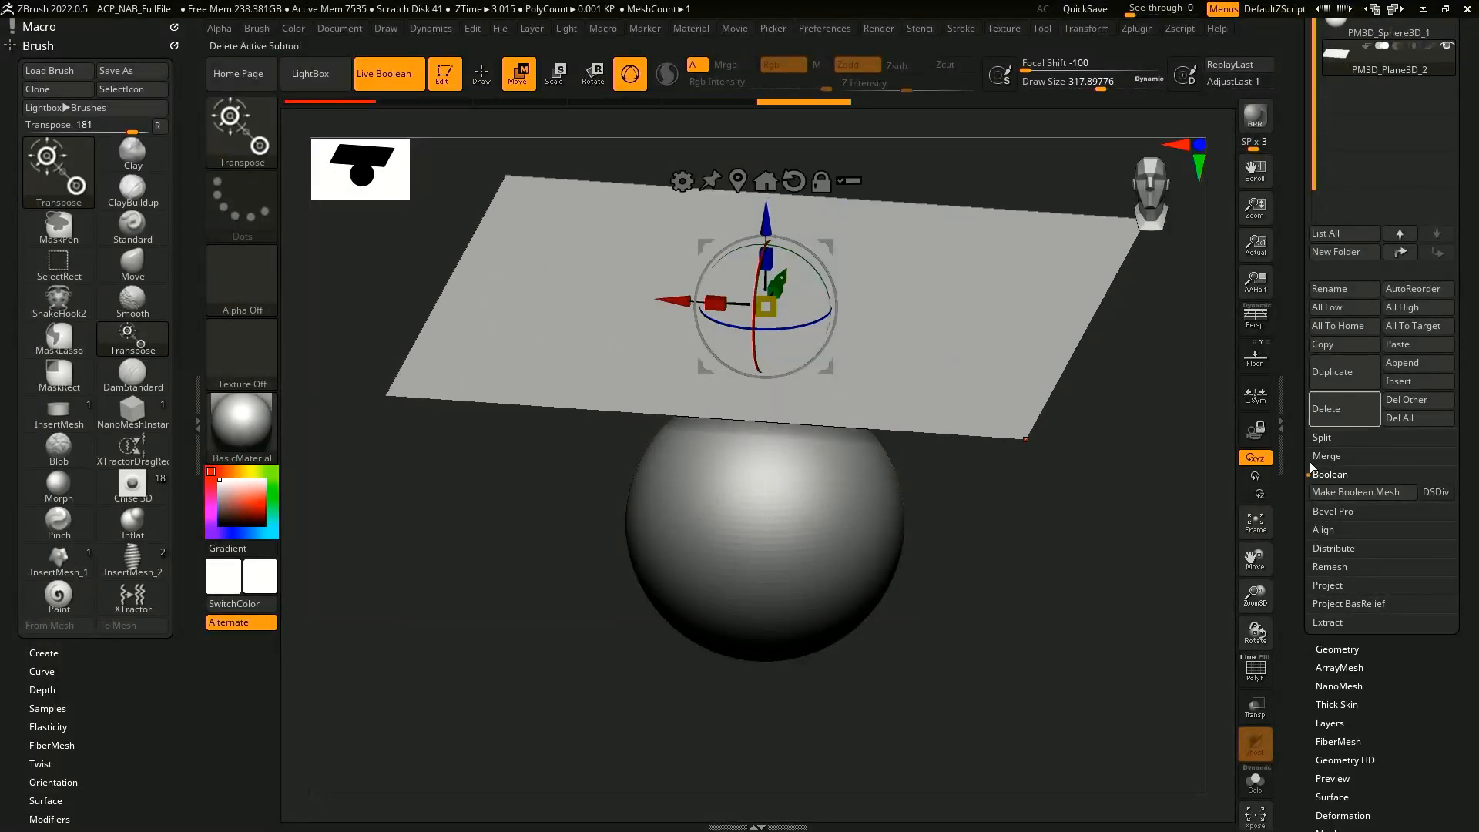
- Divide the plane up to subdivision level 9 with smoothing
left_click(1337, 649)
left_click(1353, 182)
left_click(1358, 182)
left_click(1347, 185)
left_click(1352, 185)
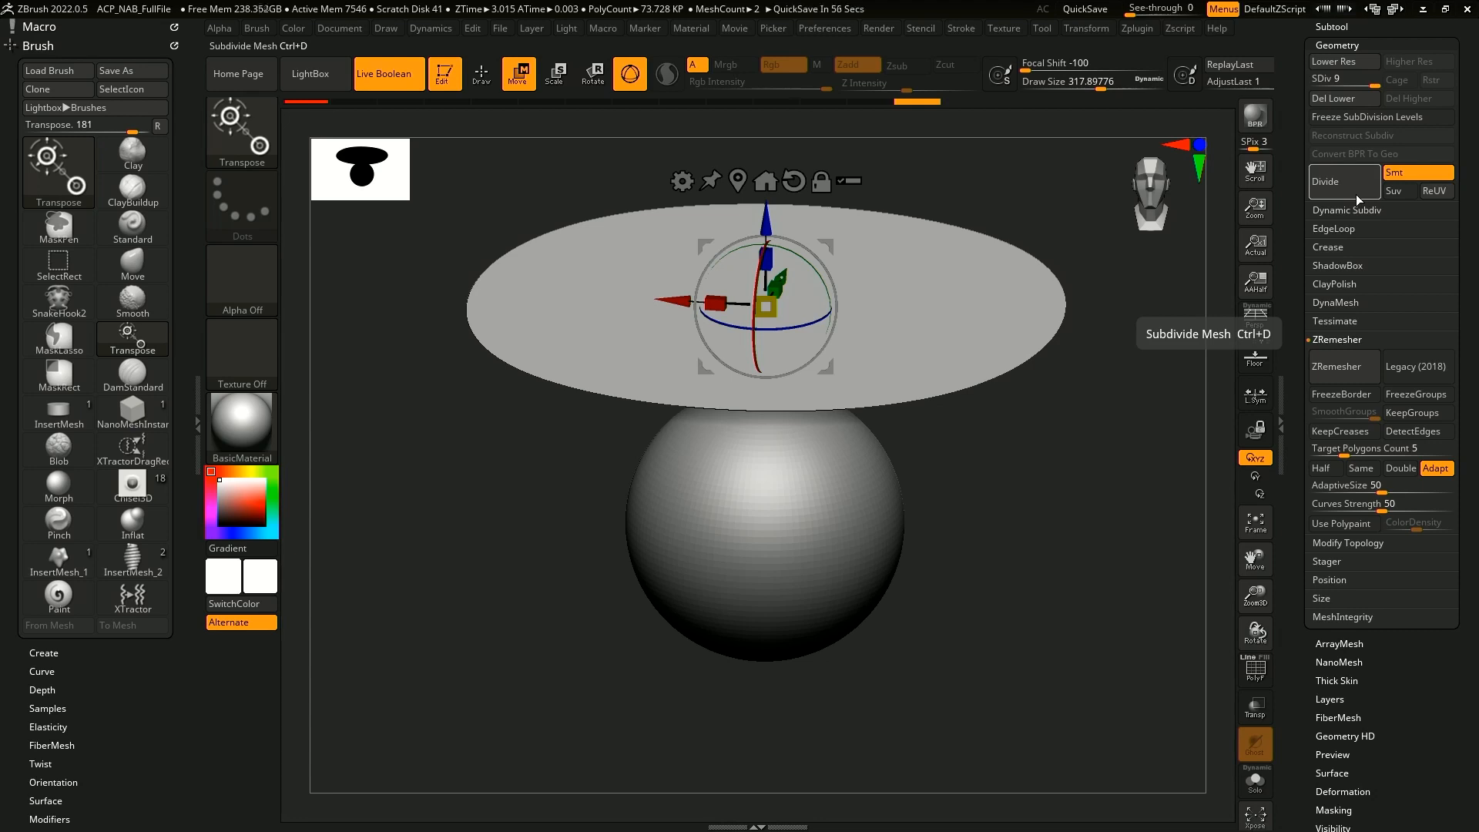
- Enable Dynamic Subdiv on the disc and set SmoothSubdiv to 0
left_click_drag(1303, 187, 1303, 225)
left_click(1360, 86)
left_click(1361, 87)
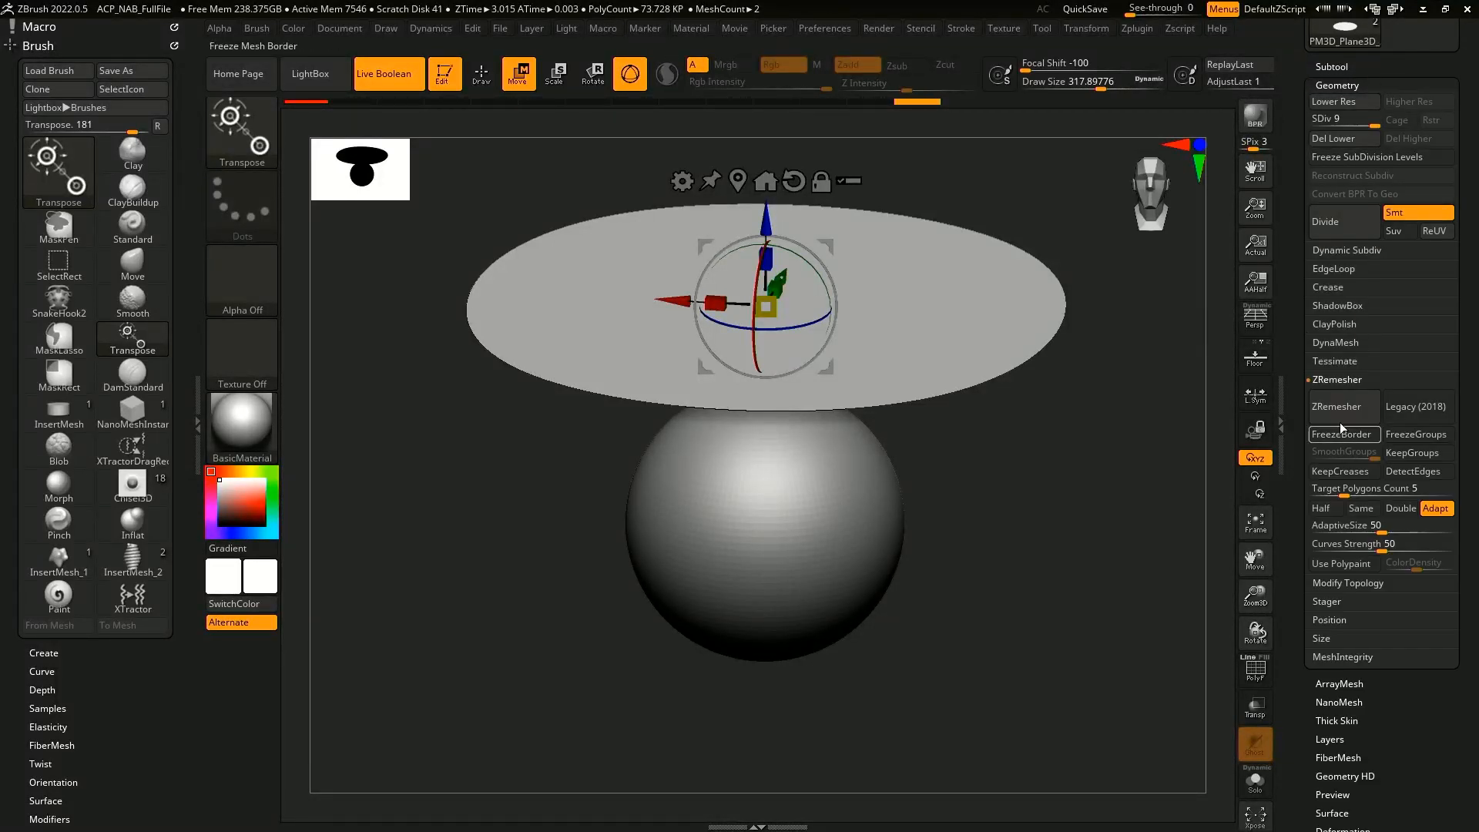
left_click(1358, 251)
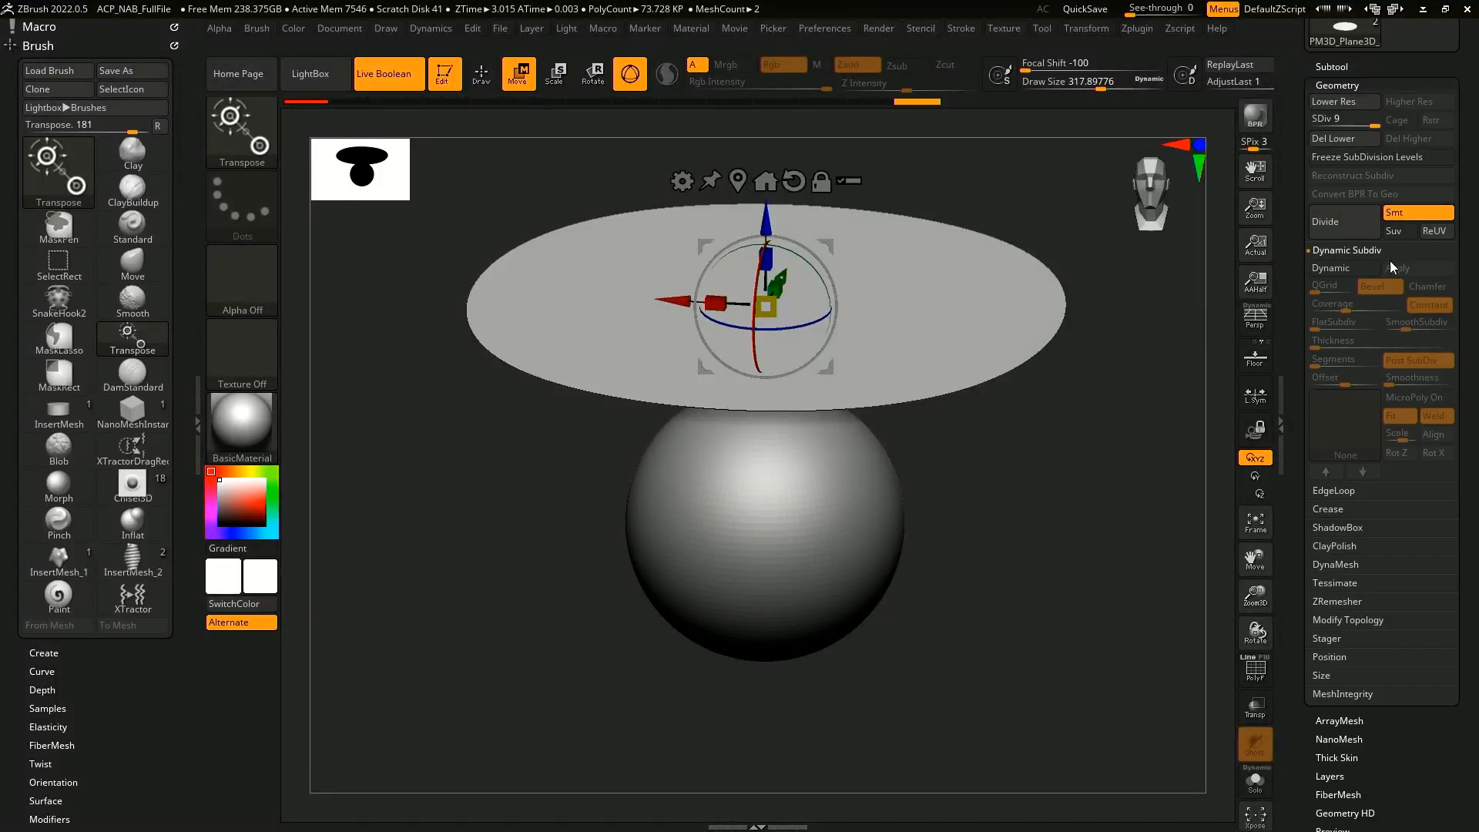
left_click(1352, 270)
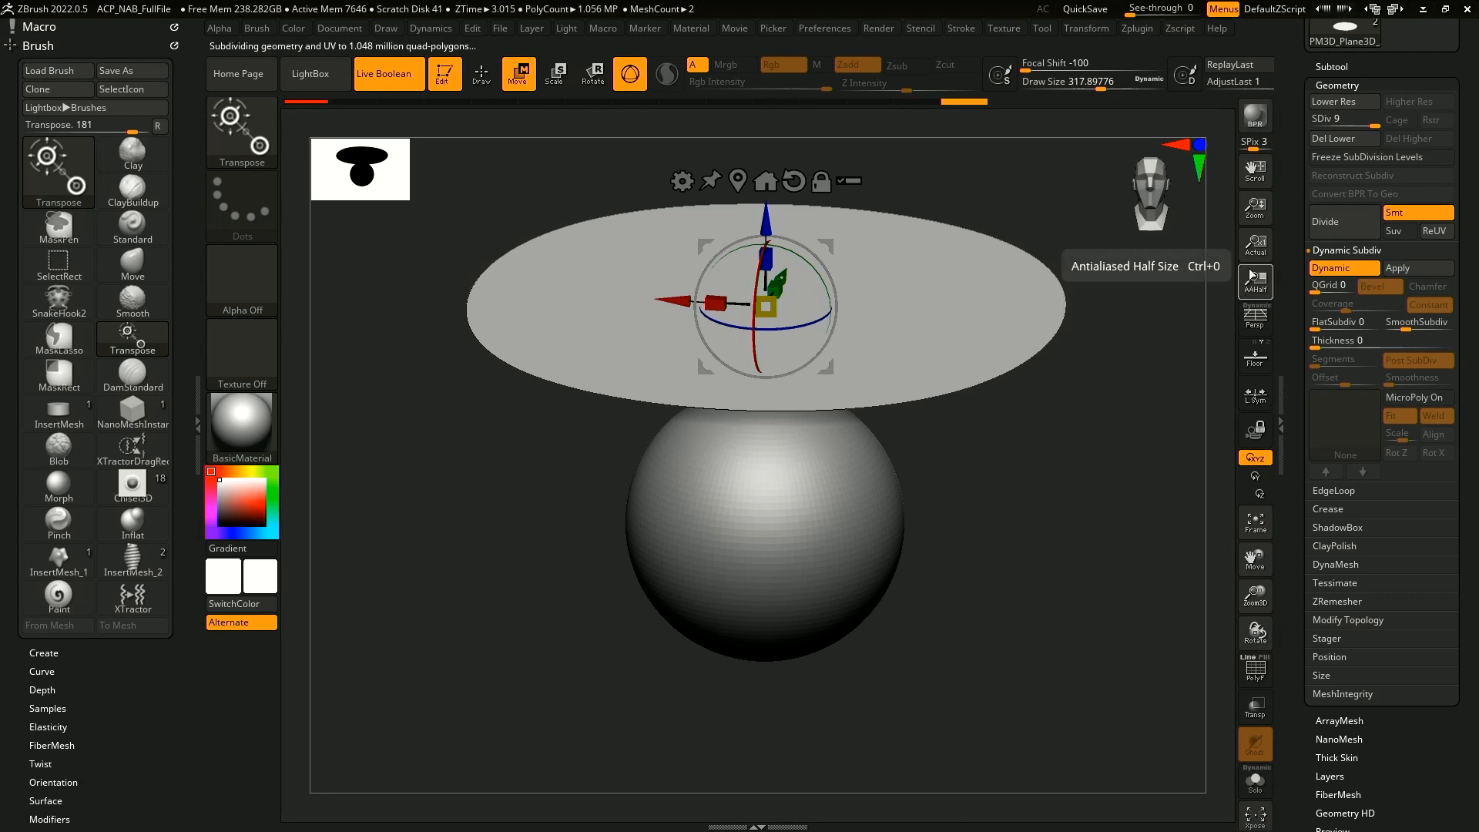
left_click_drag(1407, 325, 1379, 332)
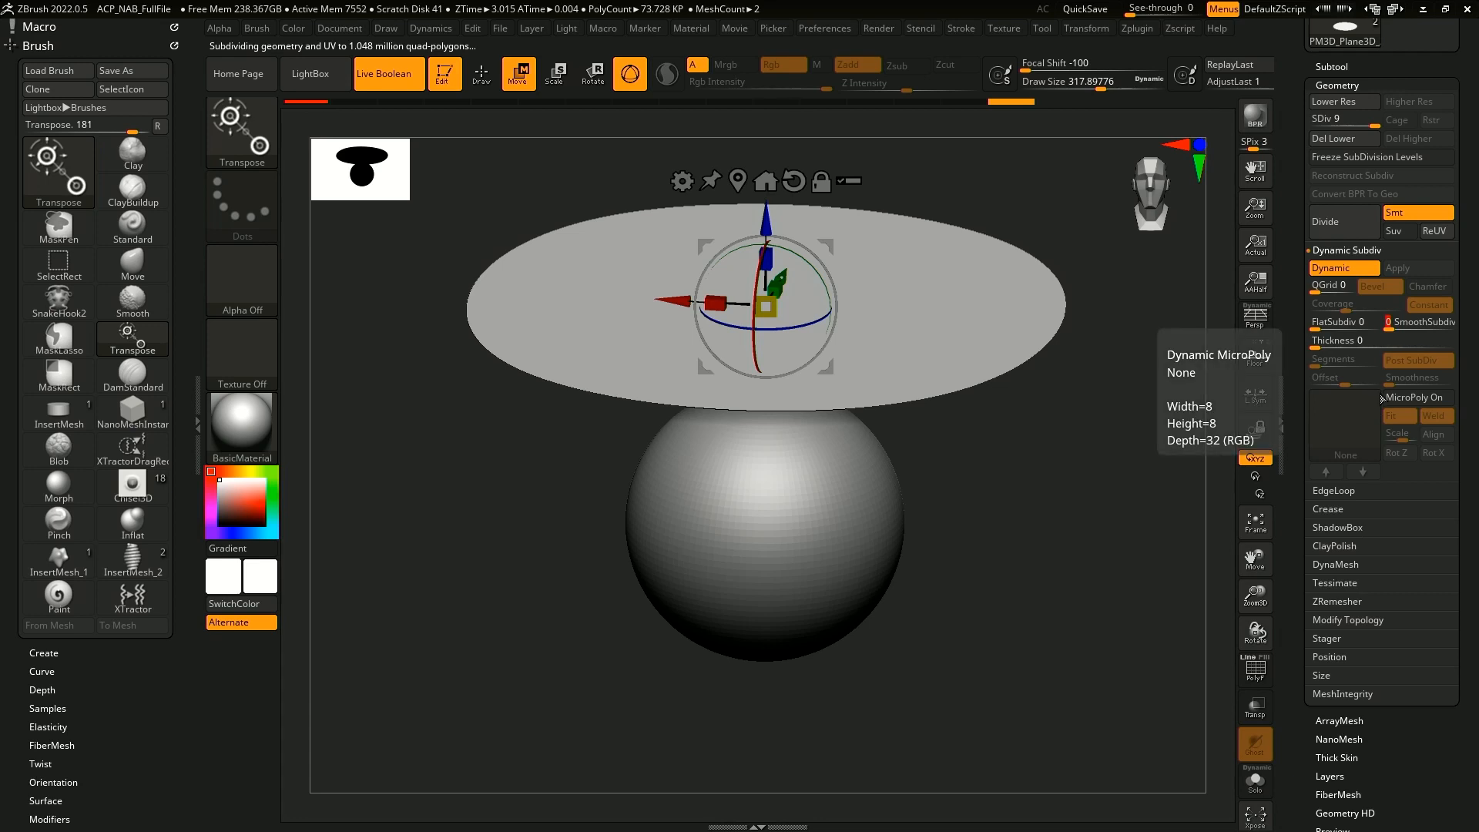
- Set the disc's Dynamic Subdiv thickness to 0.00579
left_click(1321, 343)
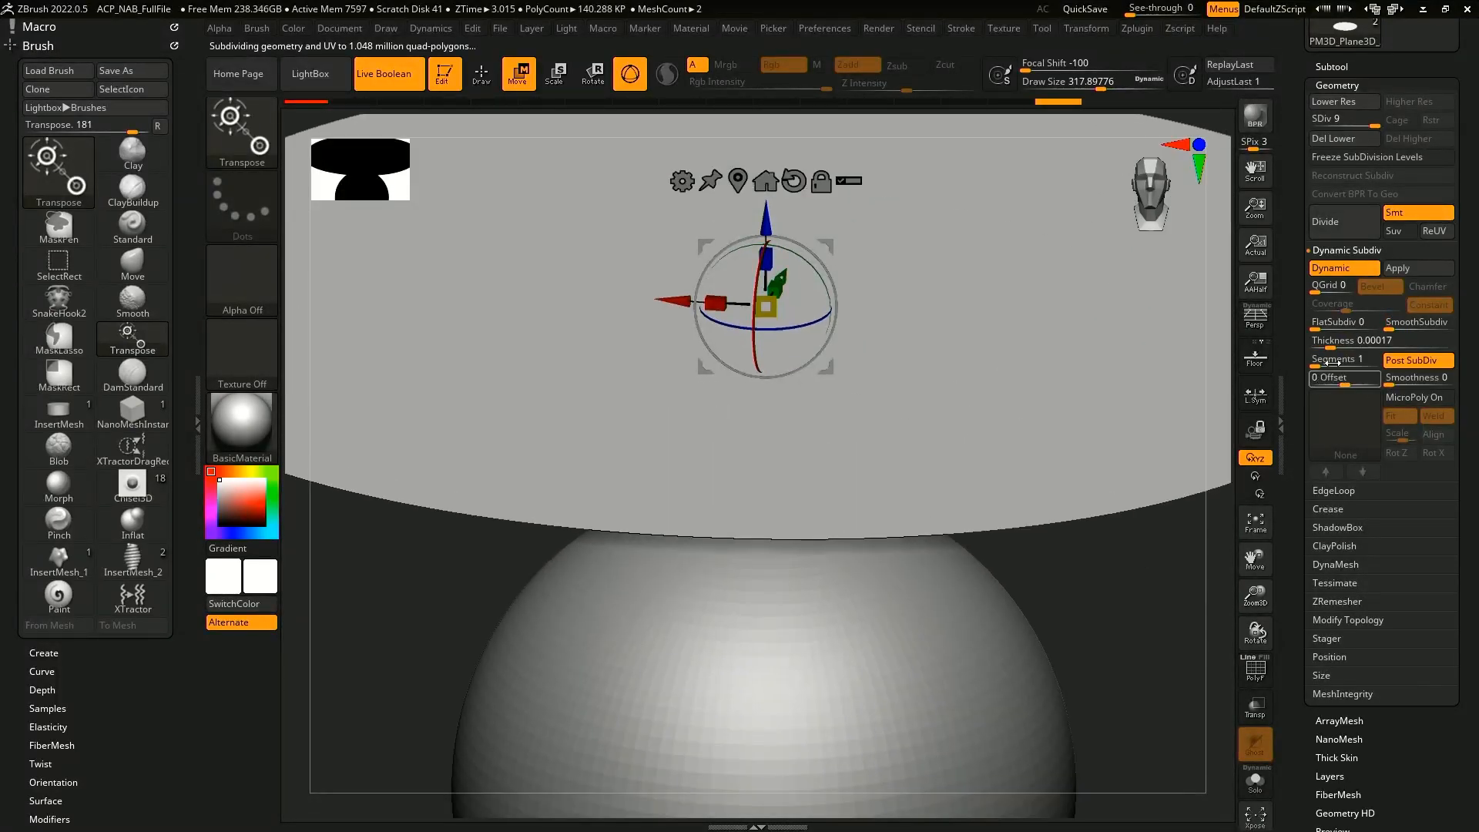
left_click_drag(1326, 344, 1362, 343)
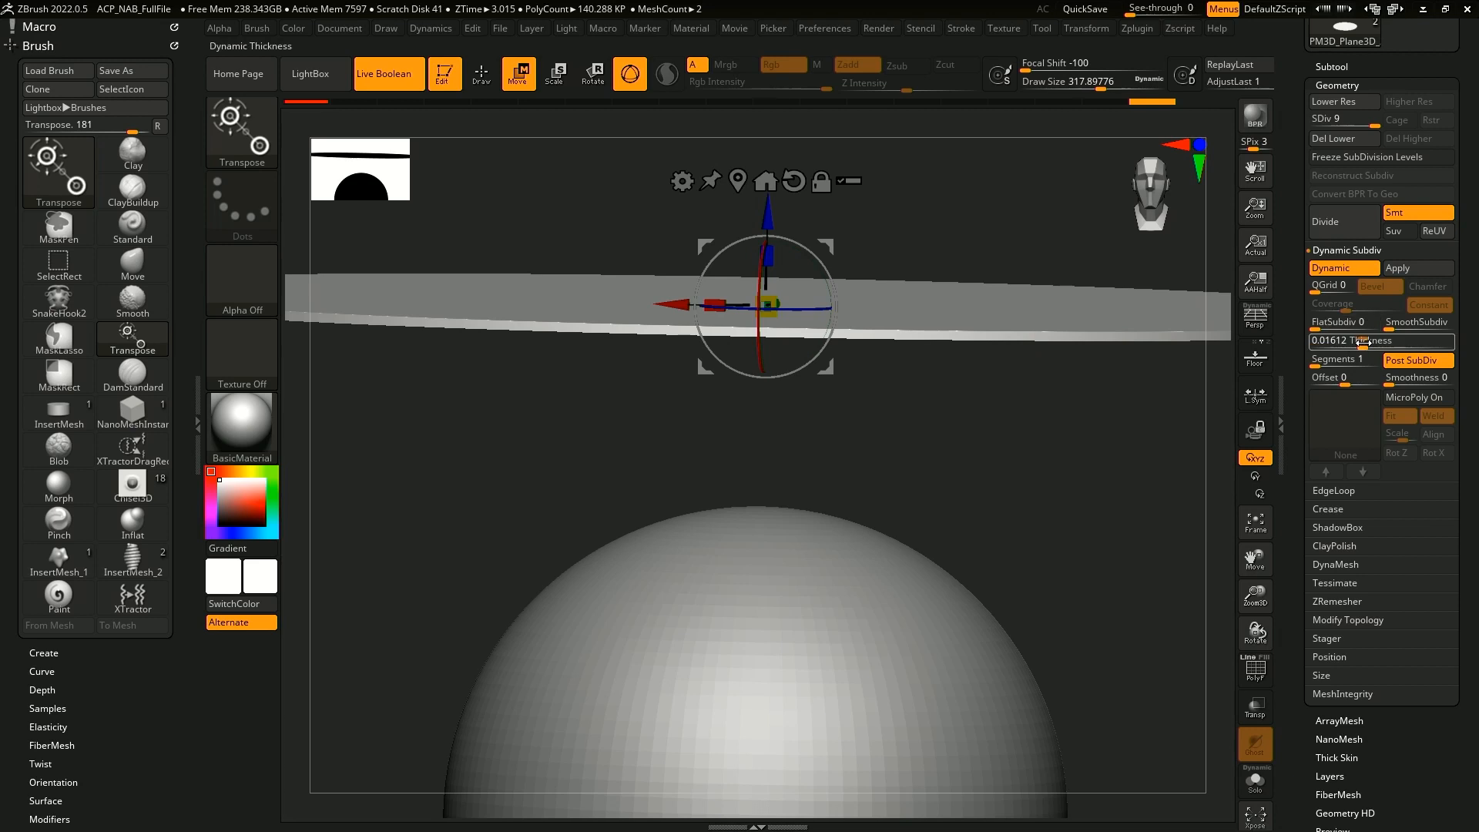
left_click_drag(1362, 343, 1338, 343)
- Try pulling the disc's rim downward with the Move brush and undo the deformation
key("b")
key("m")
key("v")
left_click_drag(1024, 331, 1038, 462)
left_click_drag(1066, 355, 1082, 352)
right_click_drag(1086, 370, 1097, 481, "ctrl")
mouse_move(1106, 349)
left_mouse_down("shift")
mouse_move(969, 401)
mouse_move(975, 389)
left_mouse_up("shift")
mouse_move(1008, 330)
left_mouse_down()
mouse_move(1010, 356)
mouse_move(1017, 313)
mouse_move(993, 492)
left_mouse_up()
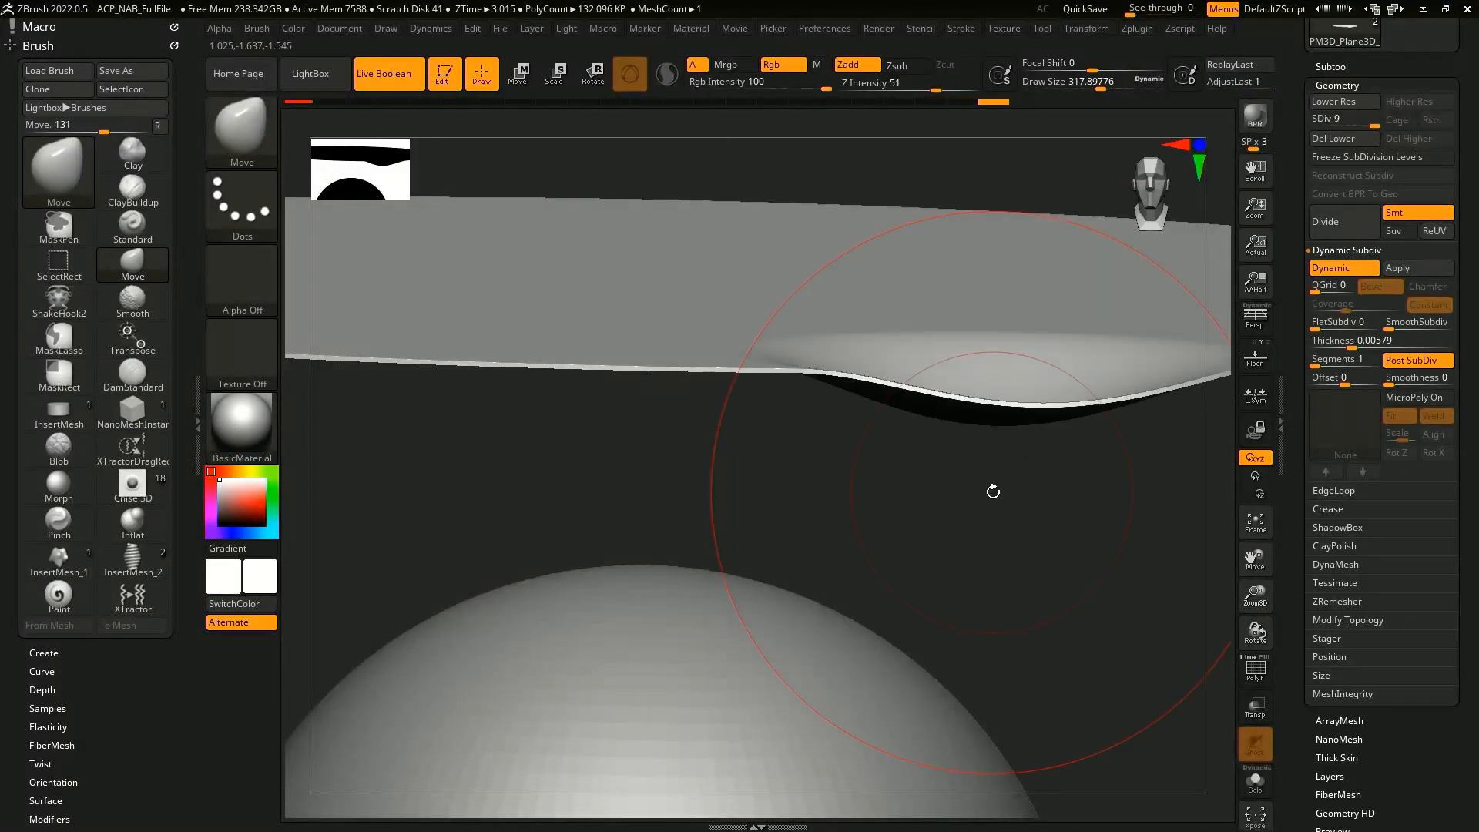
key("ctrl+z")
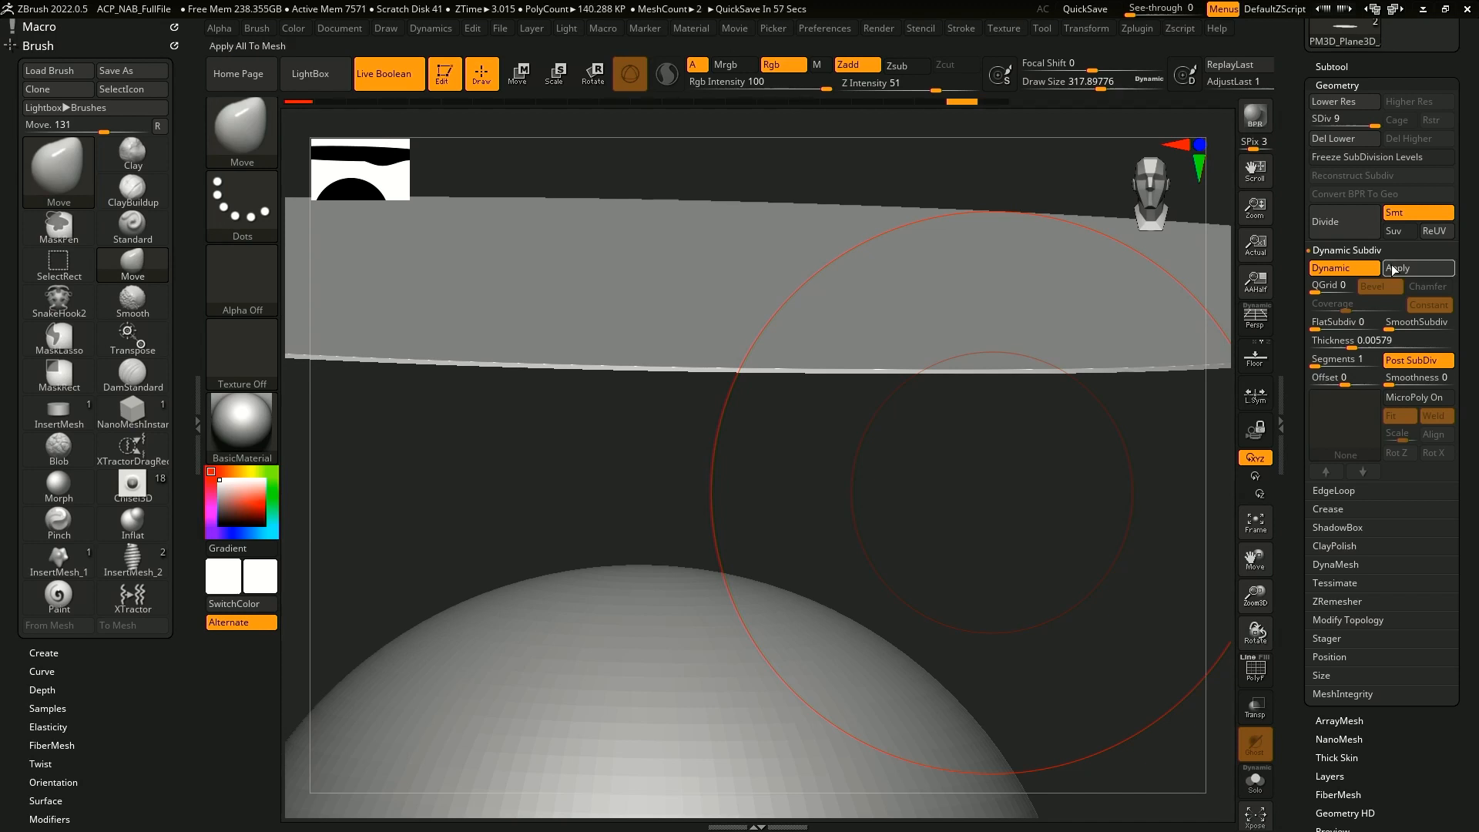
- Dock the Dynamics settings beside the Brush settings and collapse the Brush settings
right_click_drag(1133, 518, 1042, 362, "ctrl")
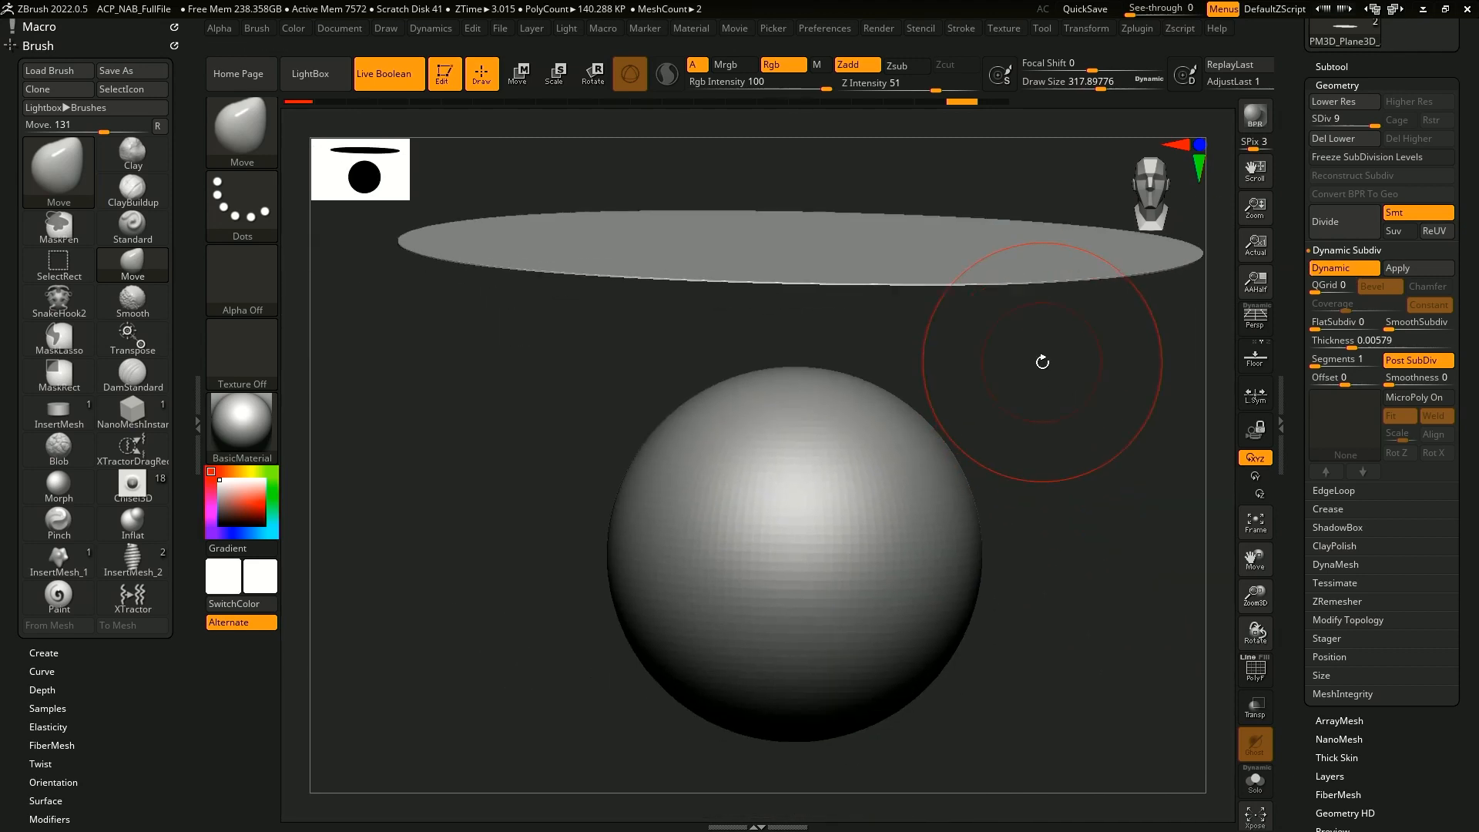
left_click(428, 28)
left_click(428, 29)
left_click_drag(302, 49, 92, 29)
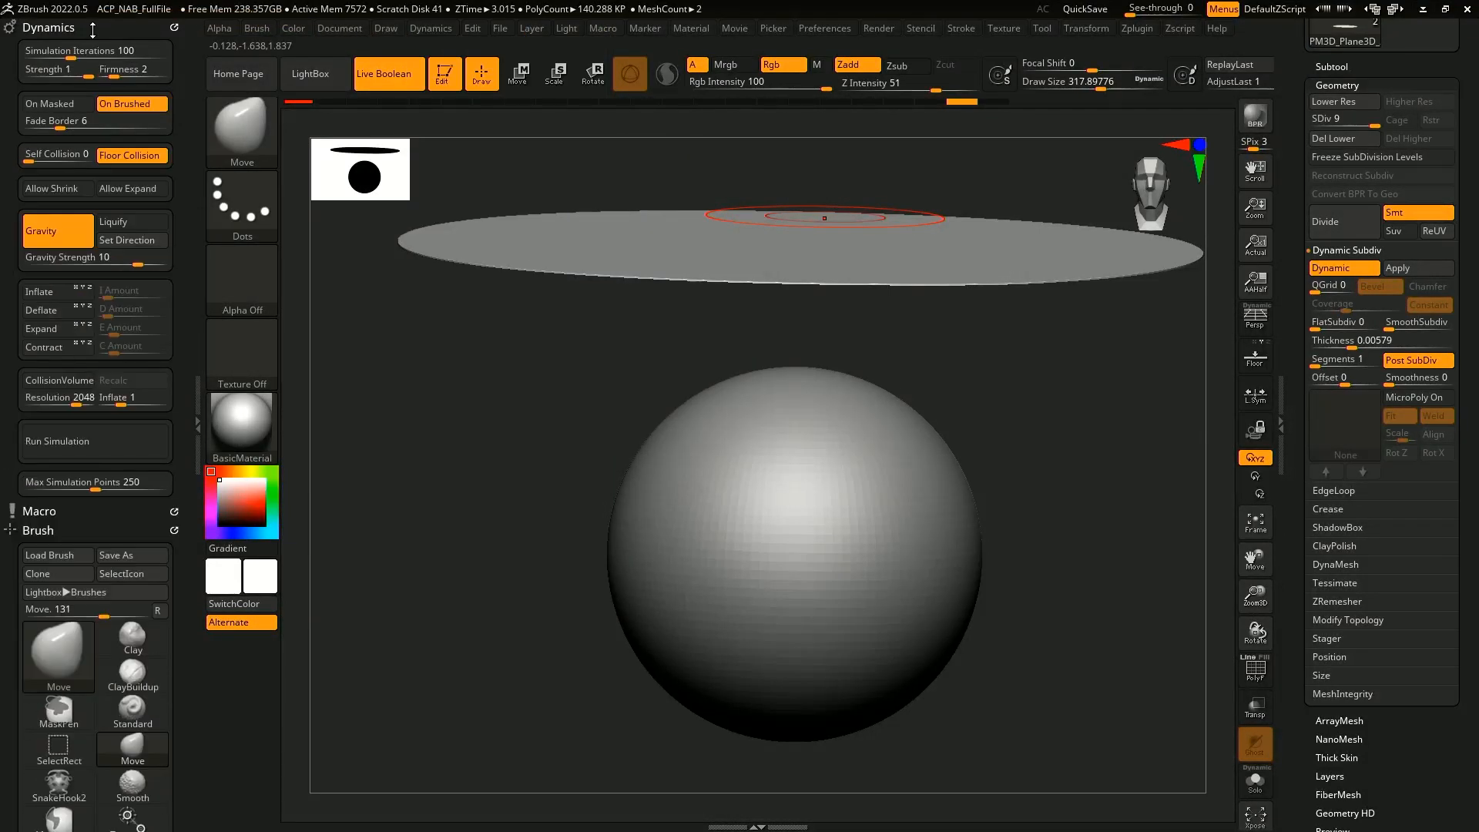
left_click(53, 529)
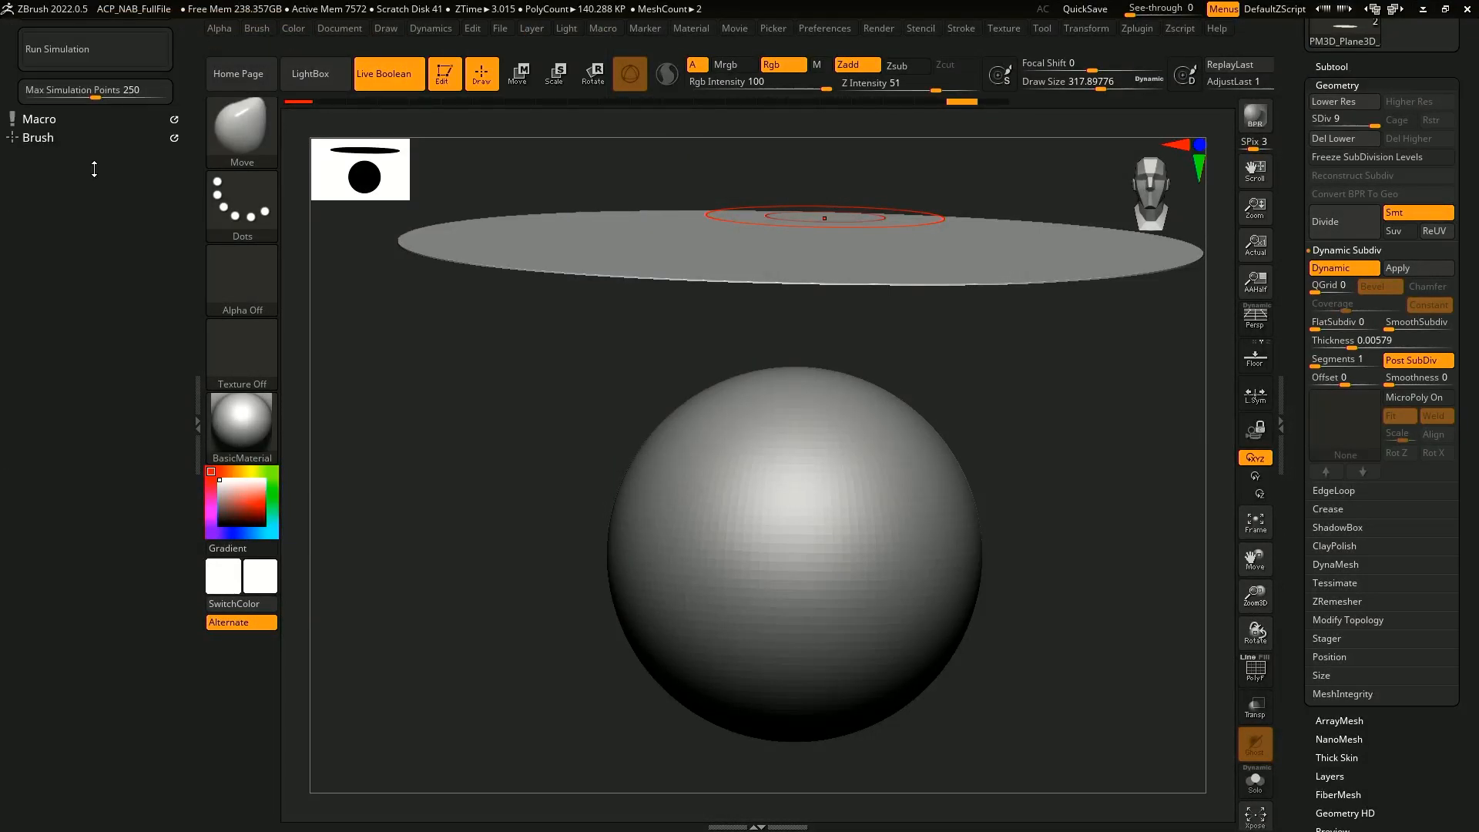
left_click_drag(94, 169, 94, 558)
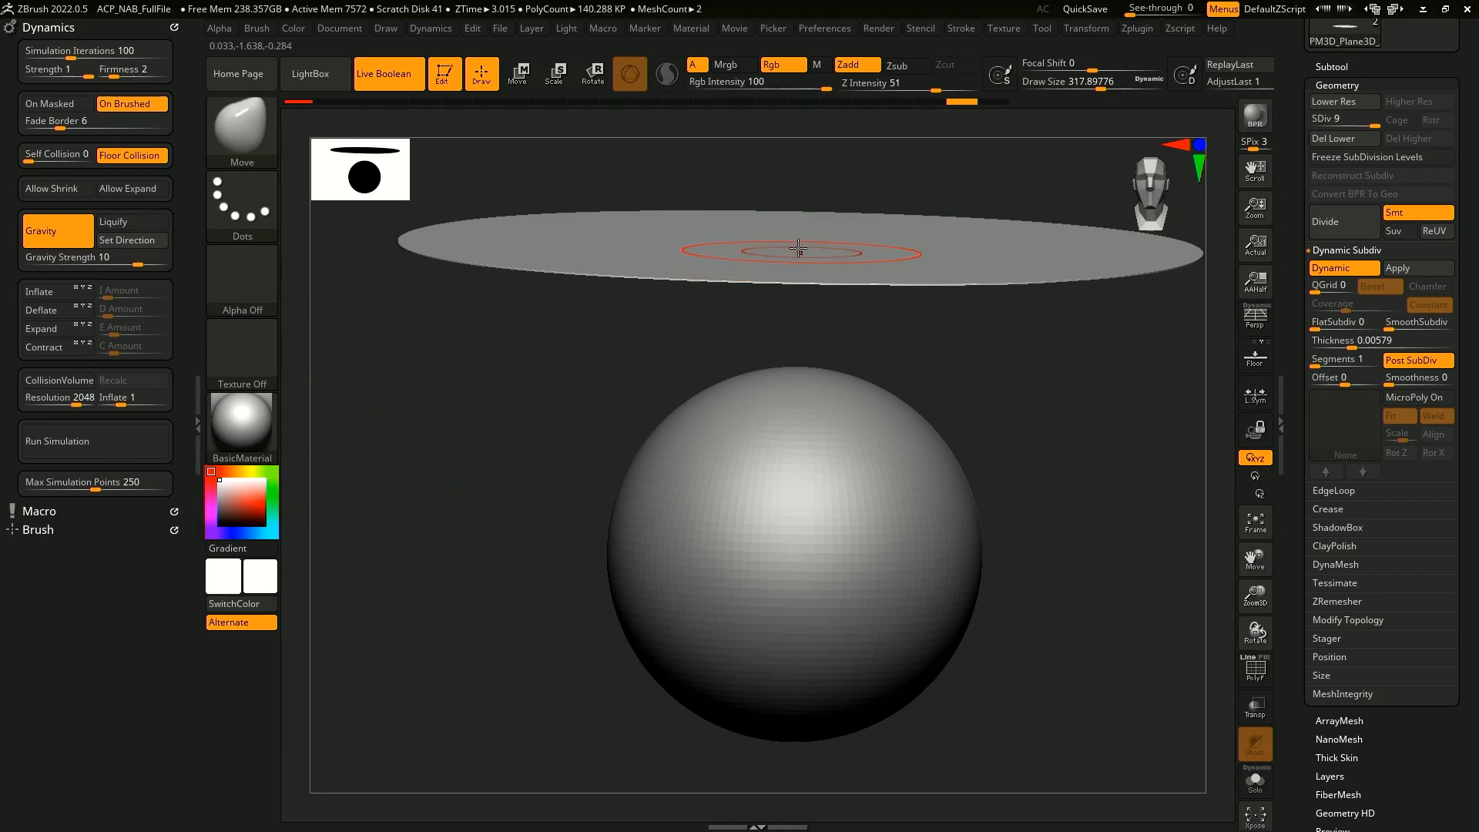
- Run the gravity simulation to drop the disc onto the sphere, and stop it
left_click(117, 439)
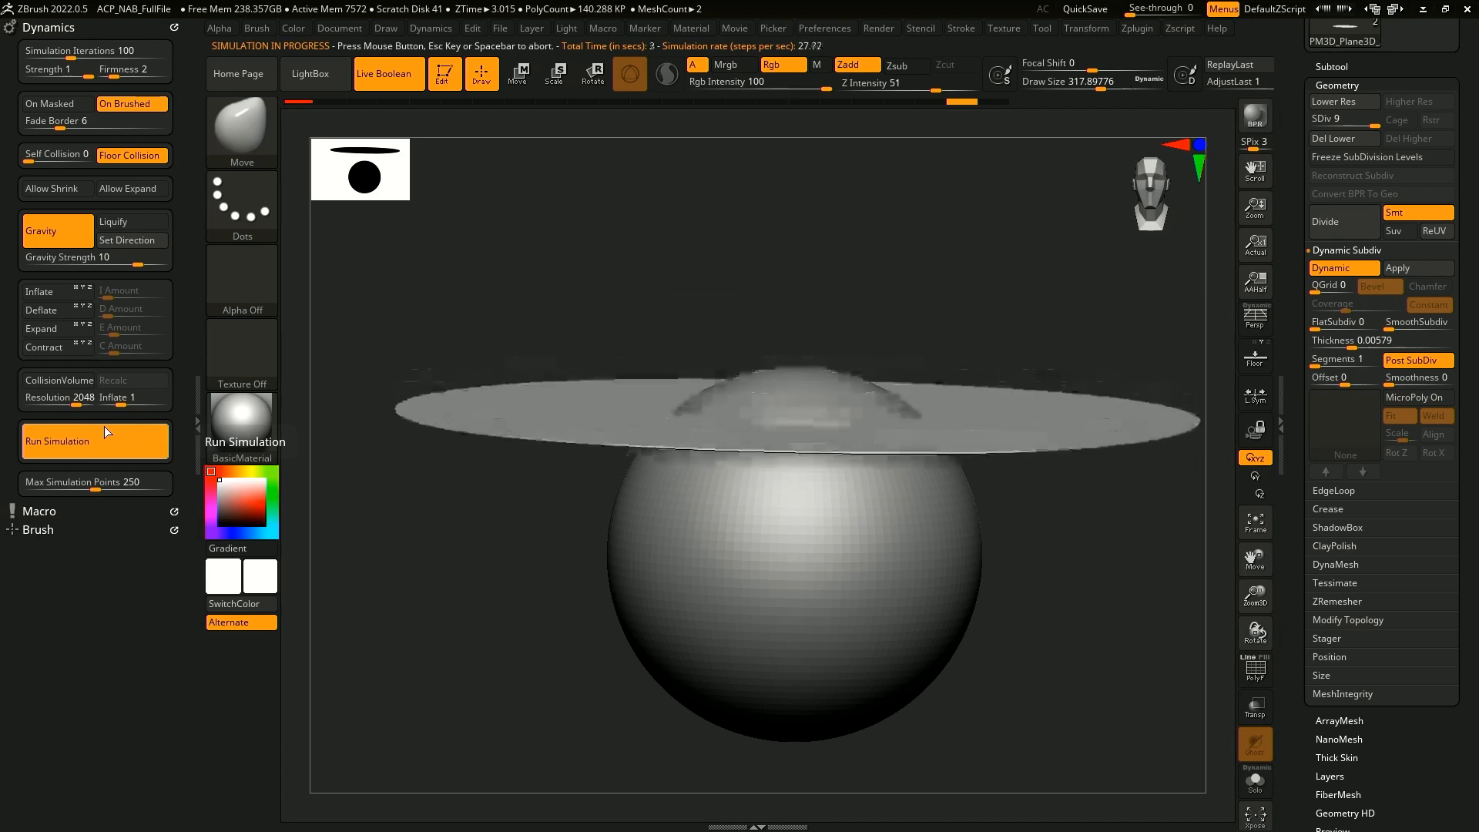
left_click(125, 446)
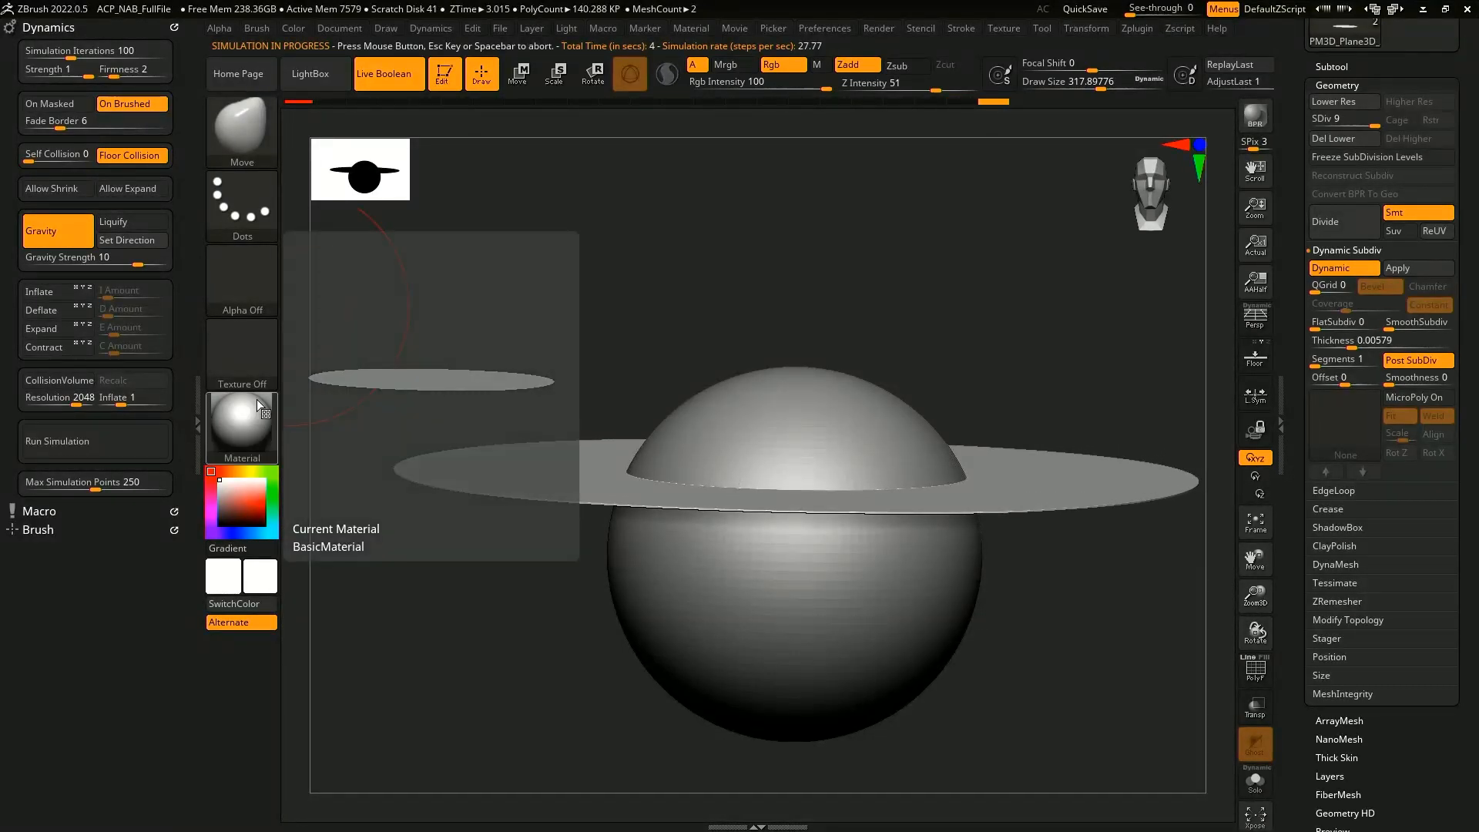
- Undo the drop and rerun the gravity simulation with CollisionVolume on, Floor Collision off and Firmness 3 to drape the disc over the sphere
key("ctrl+z")
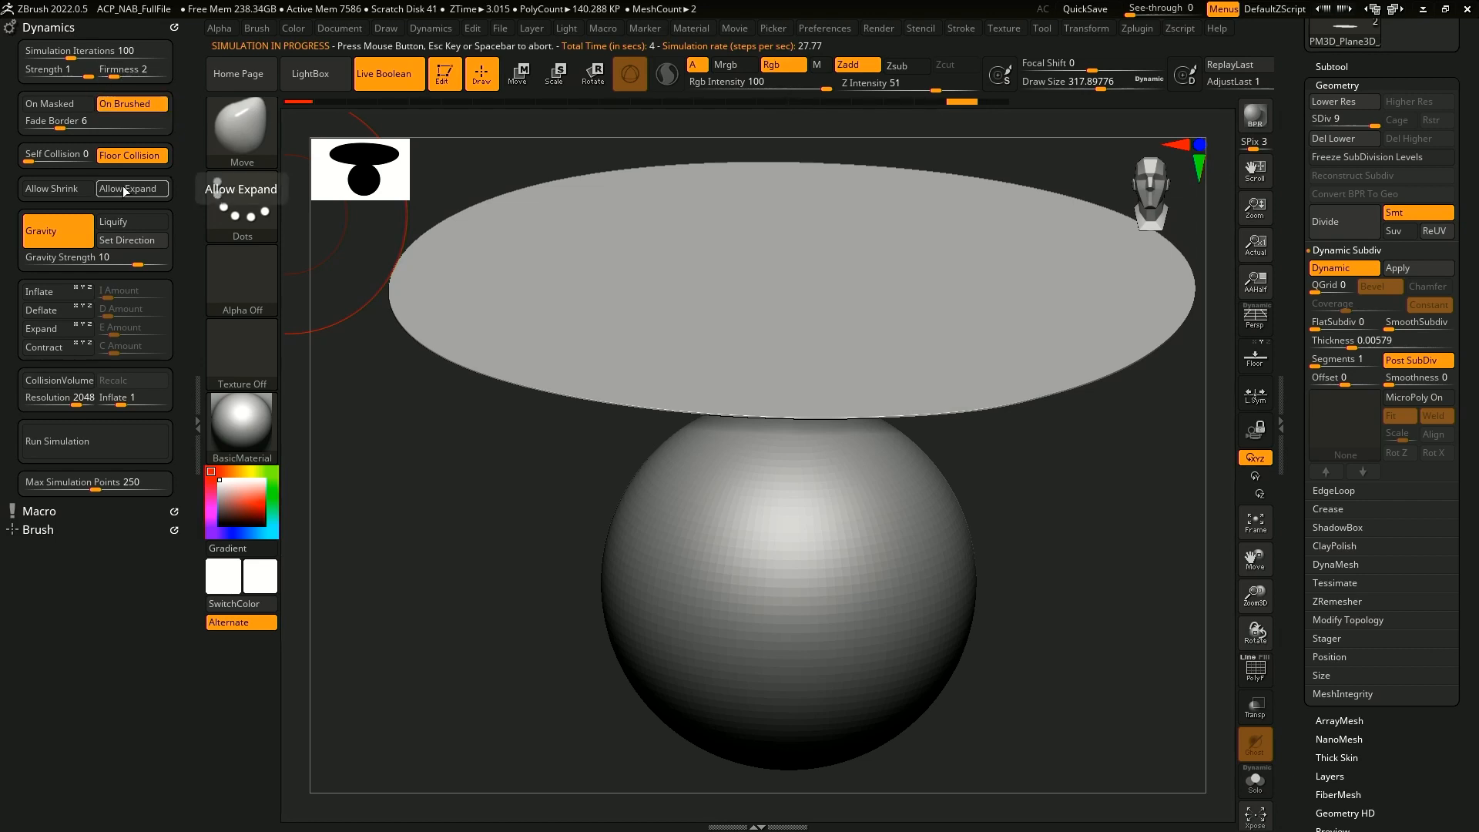
left_click(139, 445)
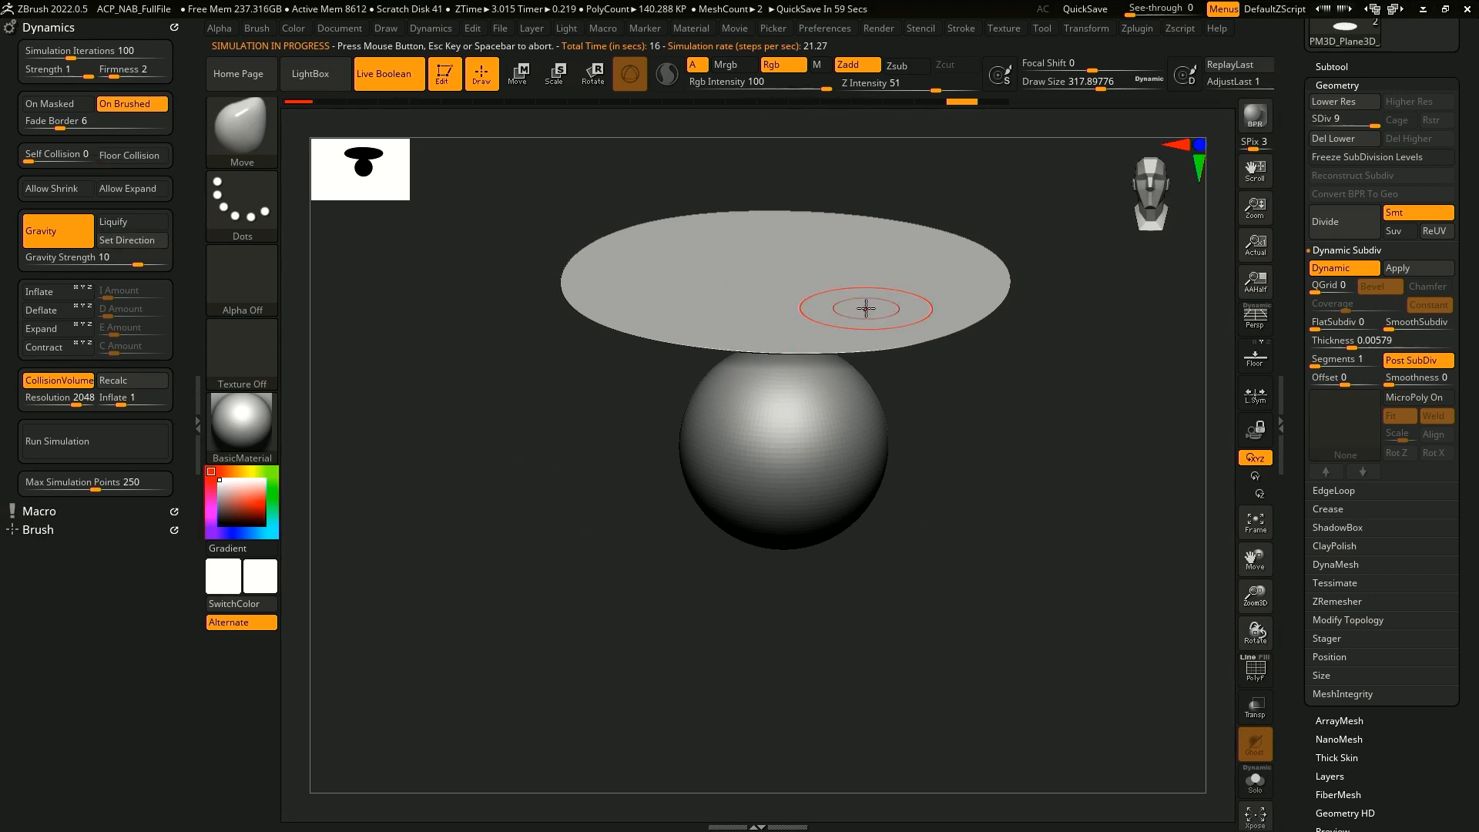
left_click_drag(587, 601, 614, 667, "alt")
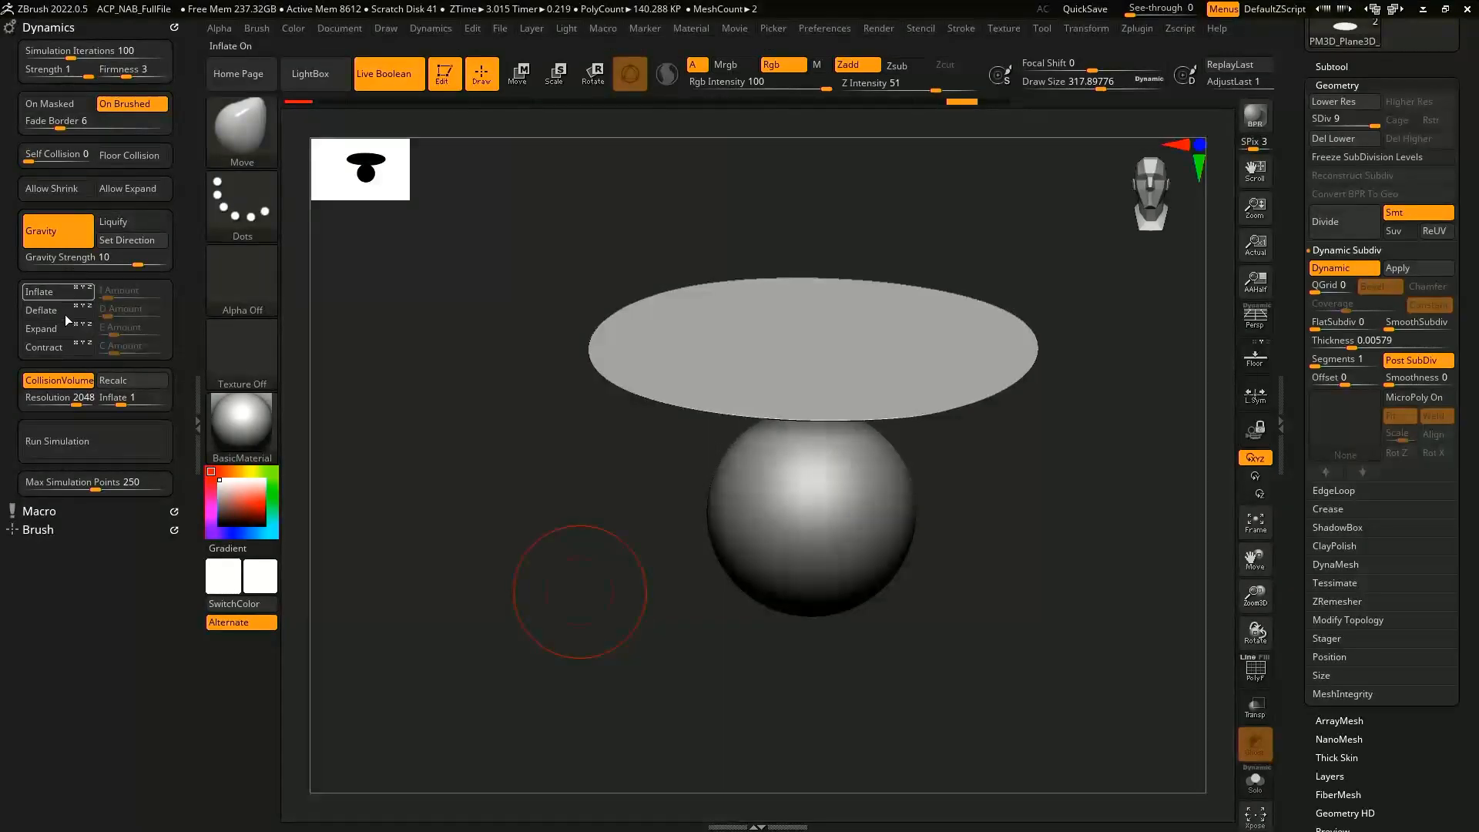
left_click(117, 420)
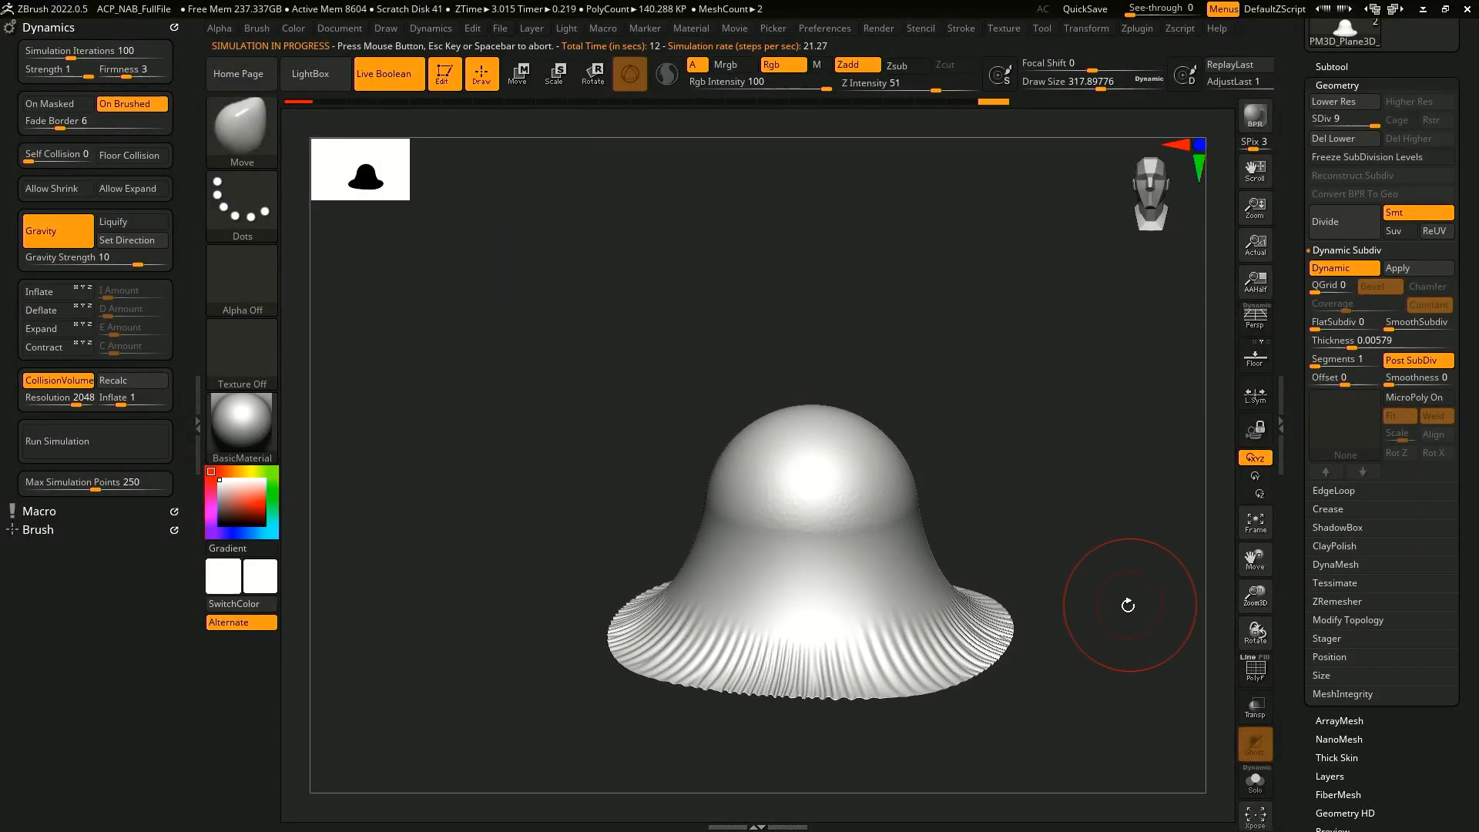
- Pull the first folds into the front and side of the draped cloth with the ClothHook brush
left_click_drag(1104, 702, 1098, 649, "alt")
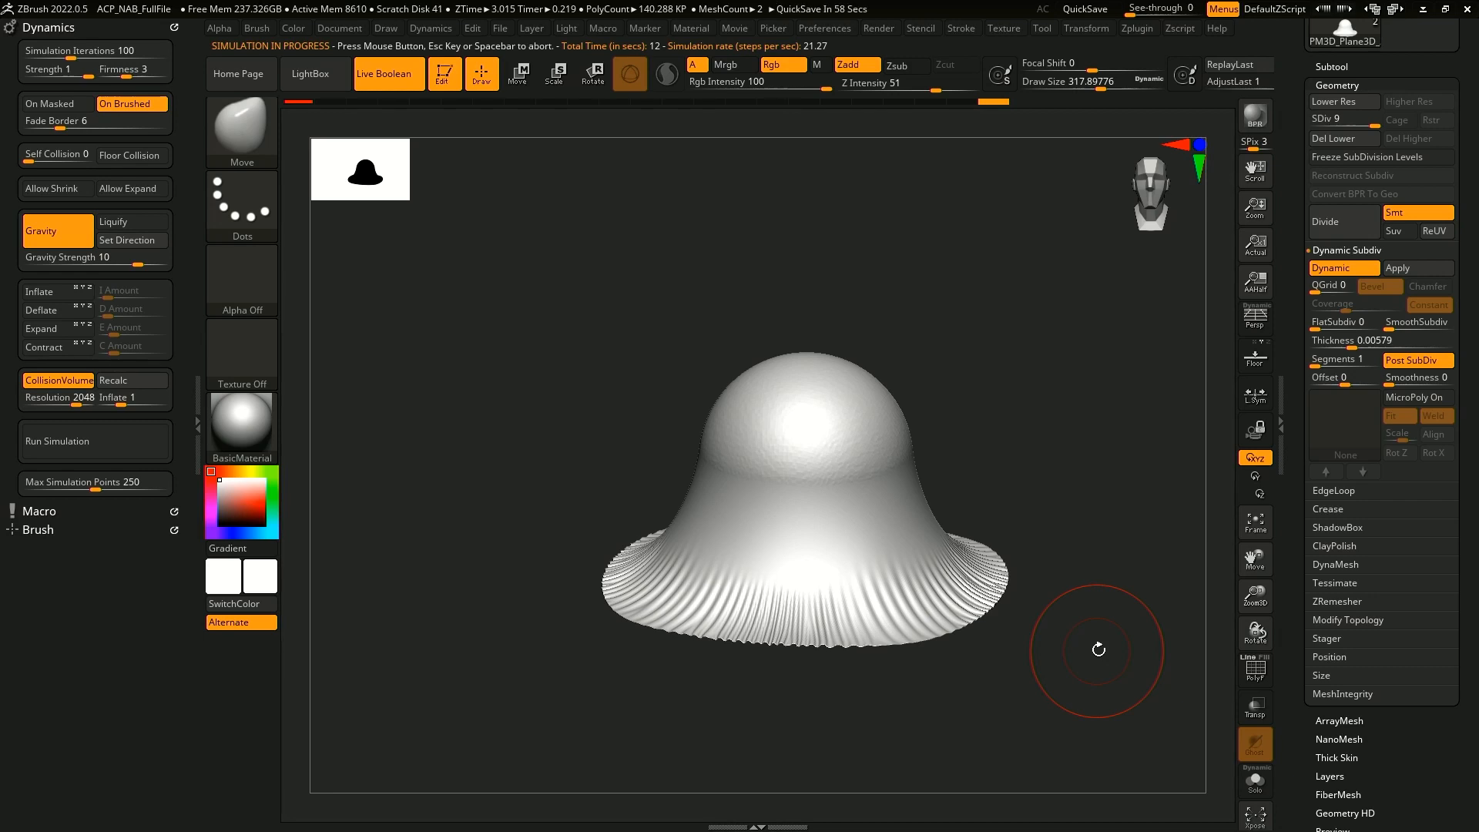
left_click_drag(1099, 650, 1043, 380)
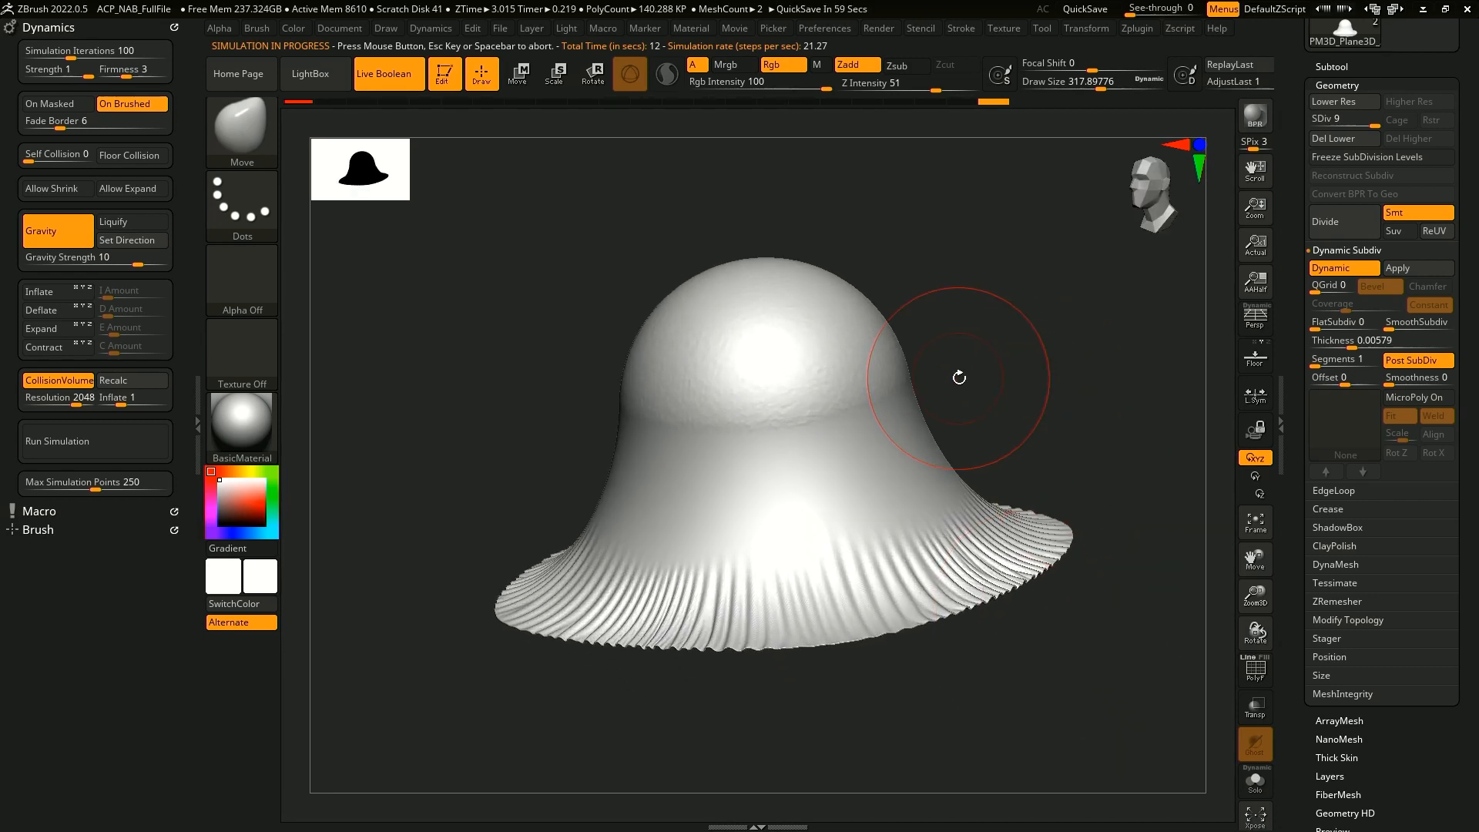
key("b")
key("c")
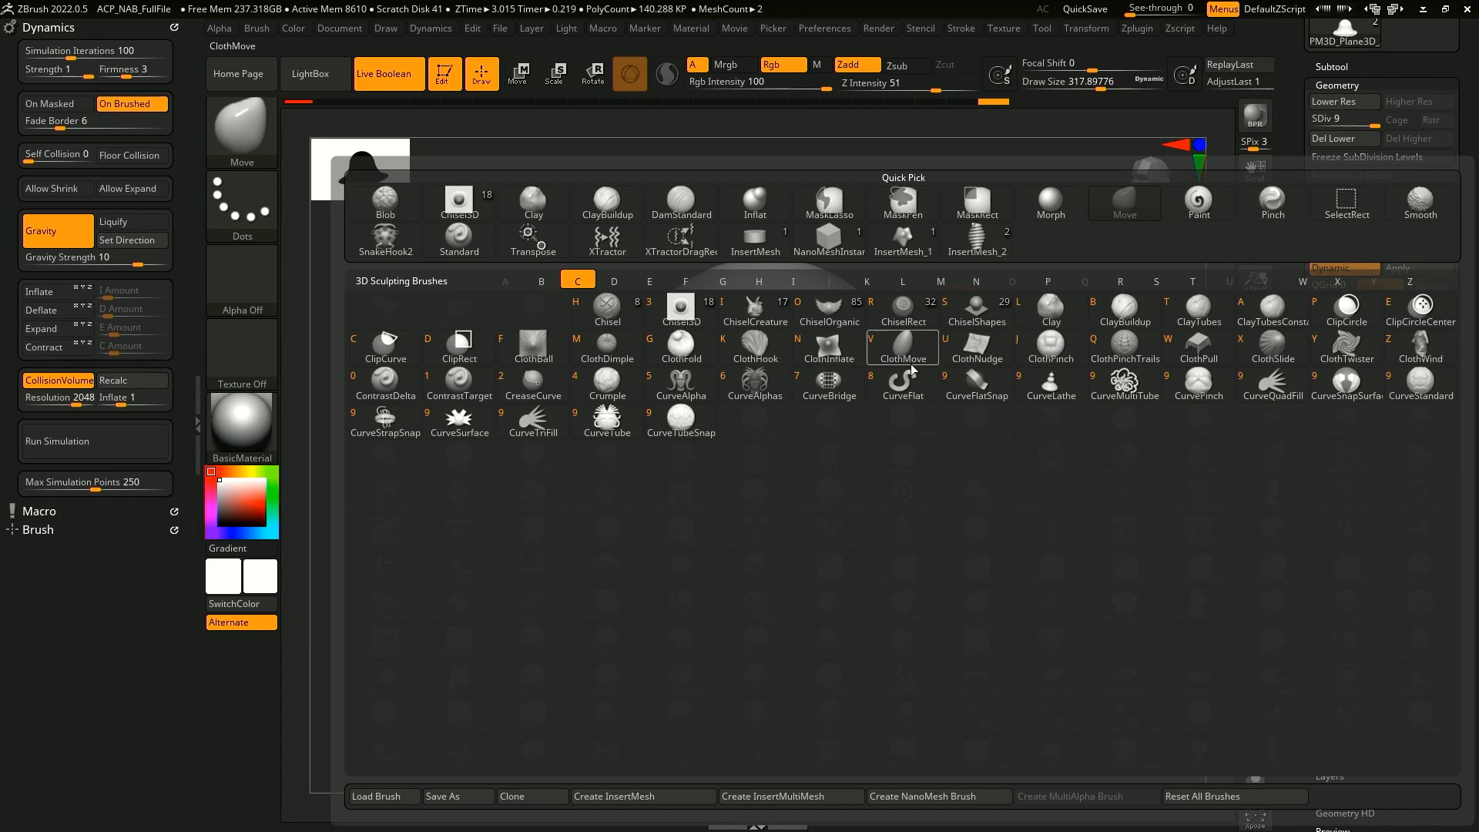
left_click(755, 344)
mouse_move(948, 462)
left_mouse_down()
mouse_move(963, 519)
mouse_move(949, 496)
mouse_move(1002, 553)
mouse_move(948, 489)
left_mouse_up()
left_click_drag(693, 525, 687, 506)
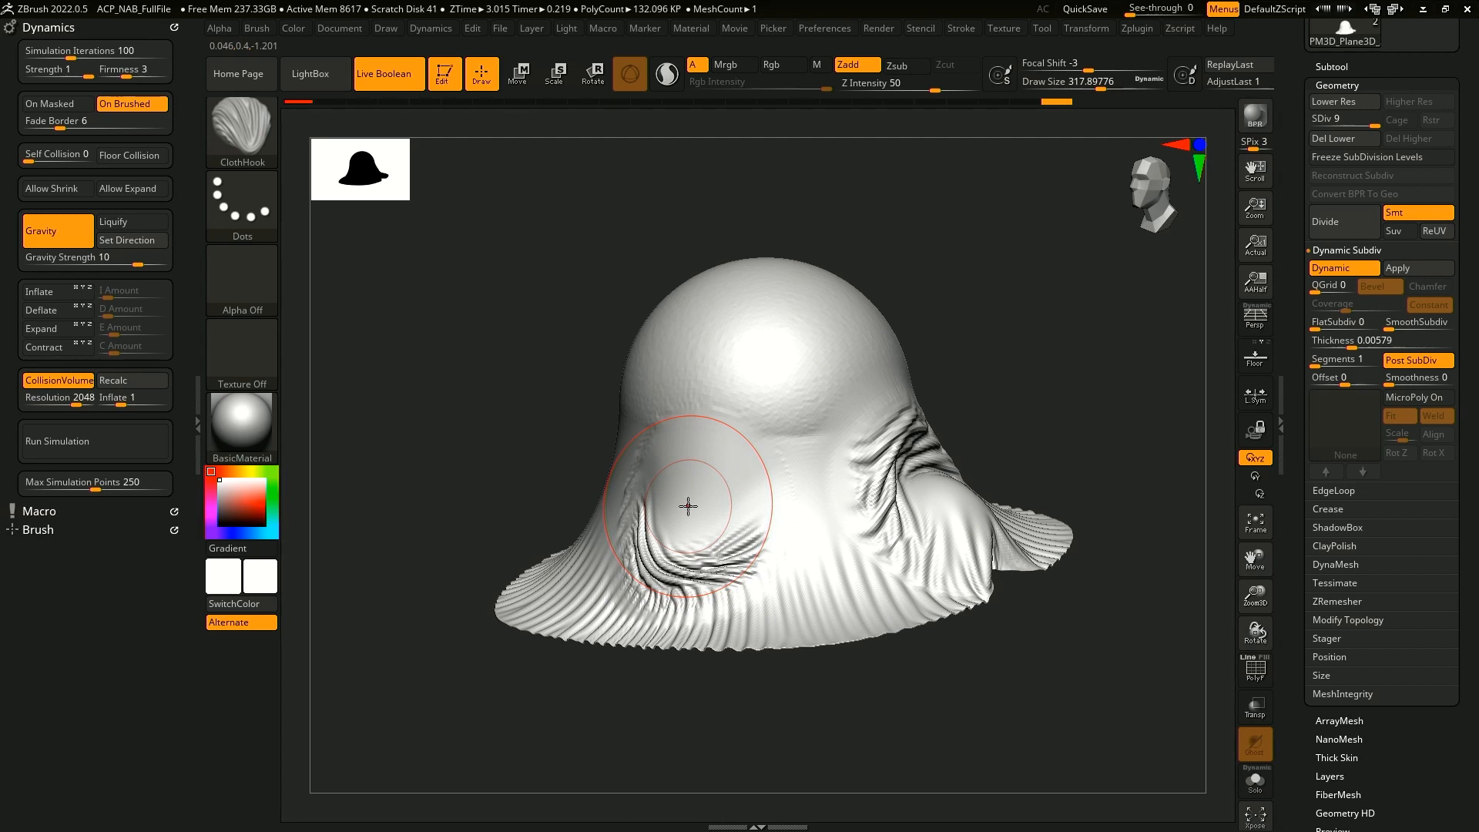
left_click_drag(819, 528, 829, 501)
- Hook more wrinkles into the cloth's lower front and brim, and undo the last stroke
left_click_drag(1022, 583, 1039, 611)
left_click_drag(975, 589, 949, 561)
left_click_drag(853, 607, 832, 579)
left_click_drag(929, 677, 998, 726)
left_click_drag(735, 525, 725, 462)
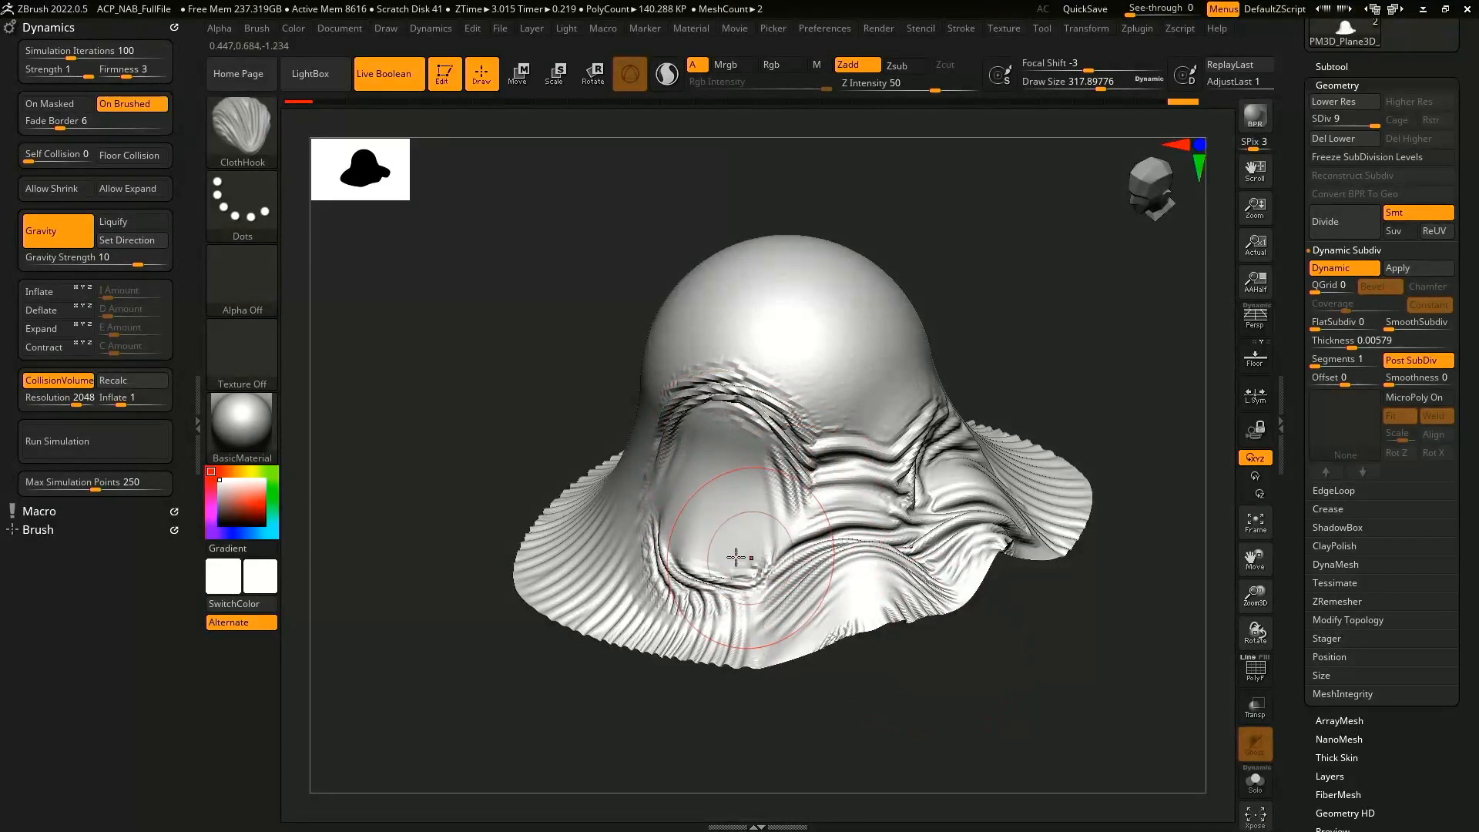
key("ctrl+z")
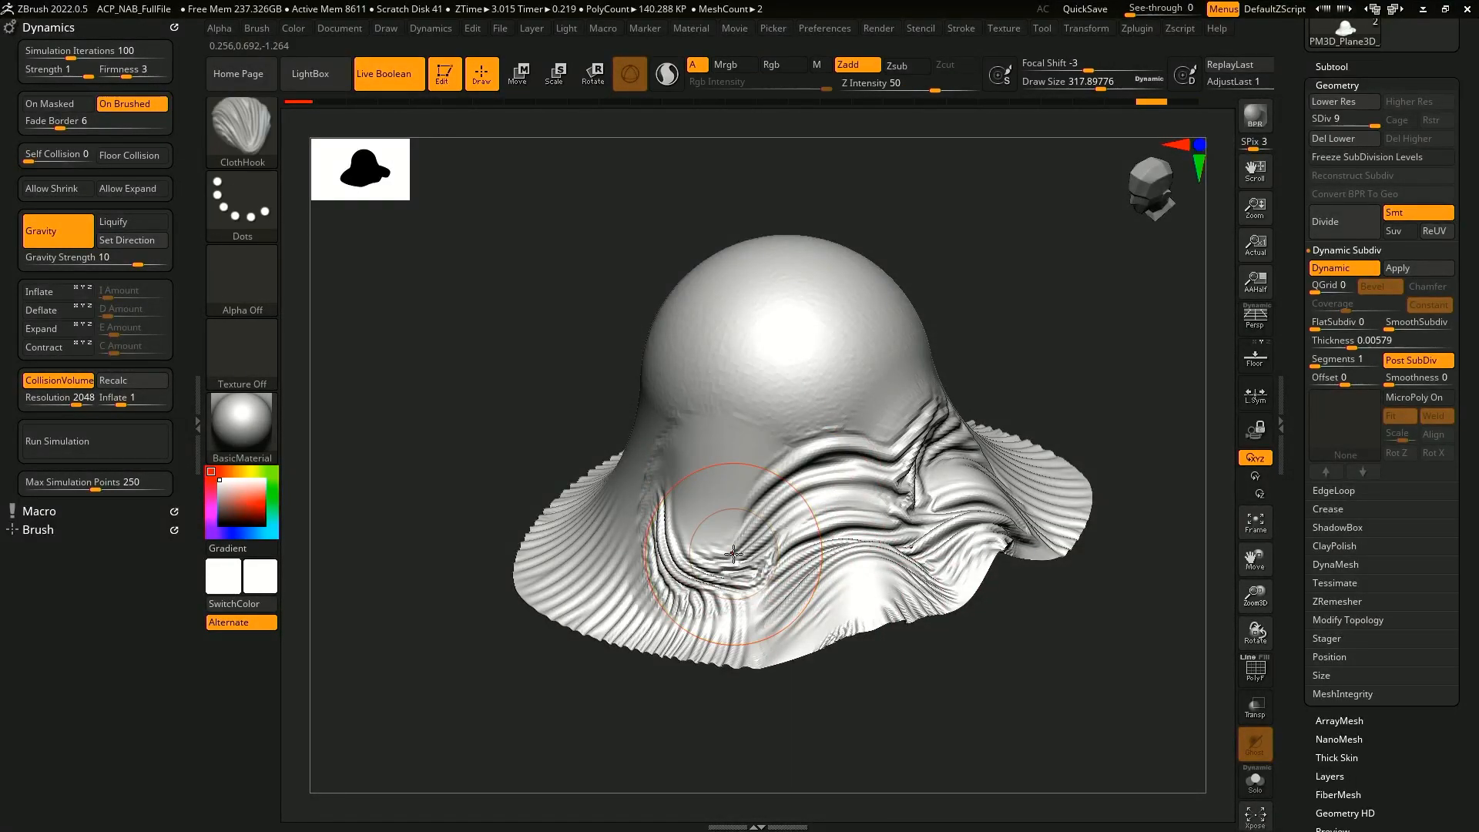
- Reduce the draw size to about 293 and pull wrinkles across the cloth's dome with ClothHook
key("space")
mouse_move(773, 397)
left_mouse_down()
mouse_move(749, 409)
mouse_move(786, 385)
mouse_move(763, 433)
left_mouse_up()
left_click_drag(836, 324, 865, 311)
left_click_drag(977, 340, 924, 341)
mouse_move(1066, 326)
left_mouse_down()
mouse_move(1014, 367)
mouse_move(957, 352)
left_mouse_up()
left_click_drag(885, 315, 874, 287)
left_click_drag(949, 266, 878, 244)
left_click_drag(1011, 329, 1000, 310)
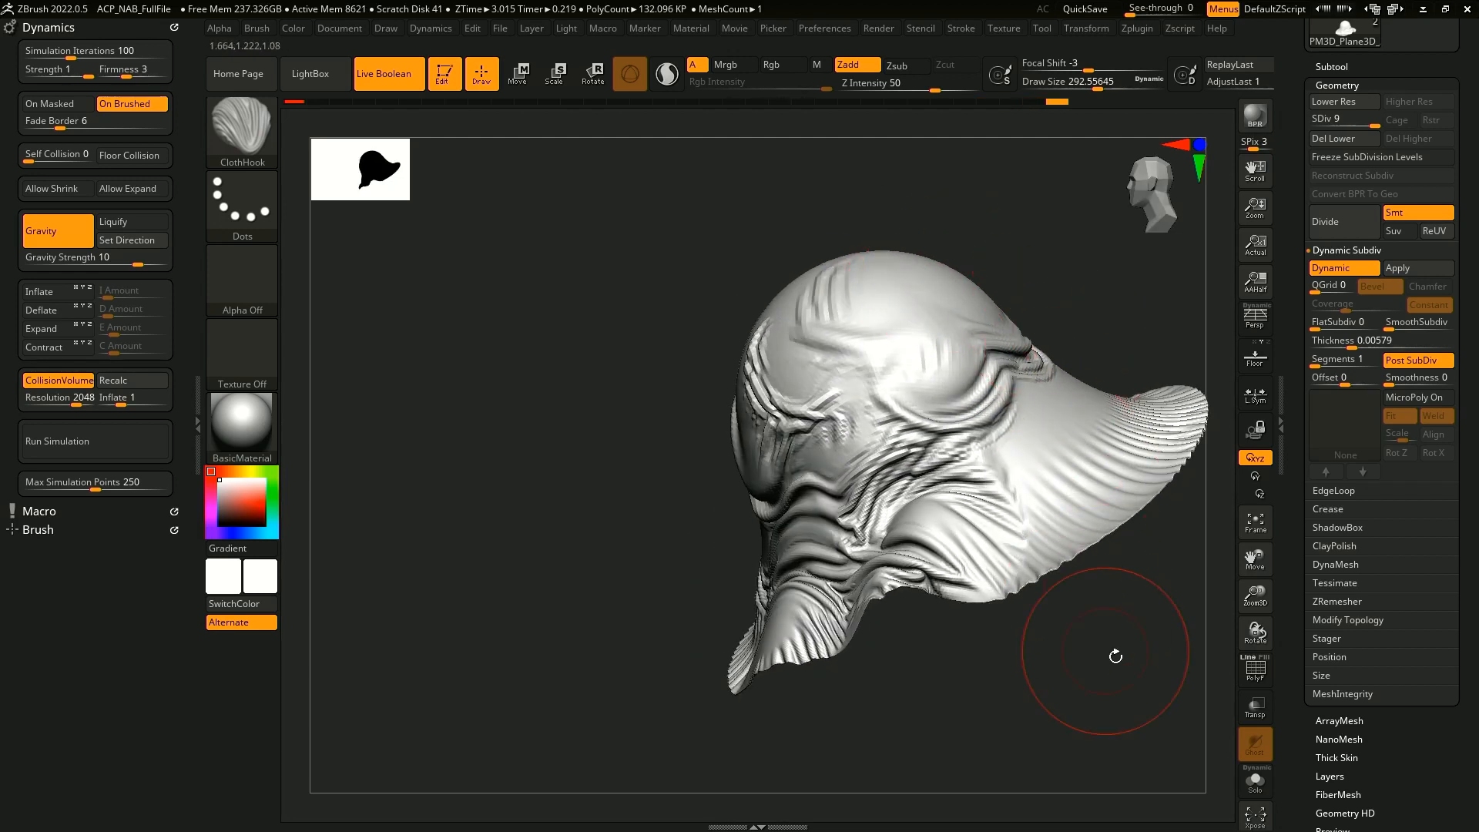
- Pull a fold into the smooth side of the cloth's brim with ClothHook and turn on Contract for the cloth dynamics
left_click_drag(1115, 655, 1056, 677)
left_click_drag(1040, 472, 1037, 509)
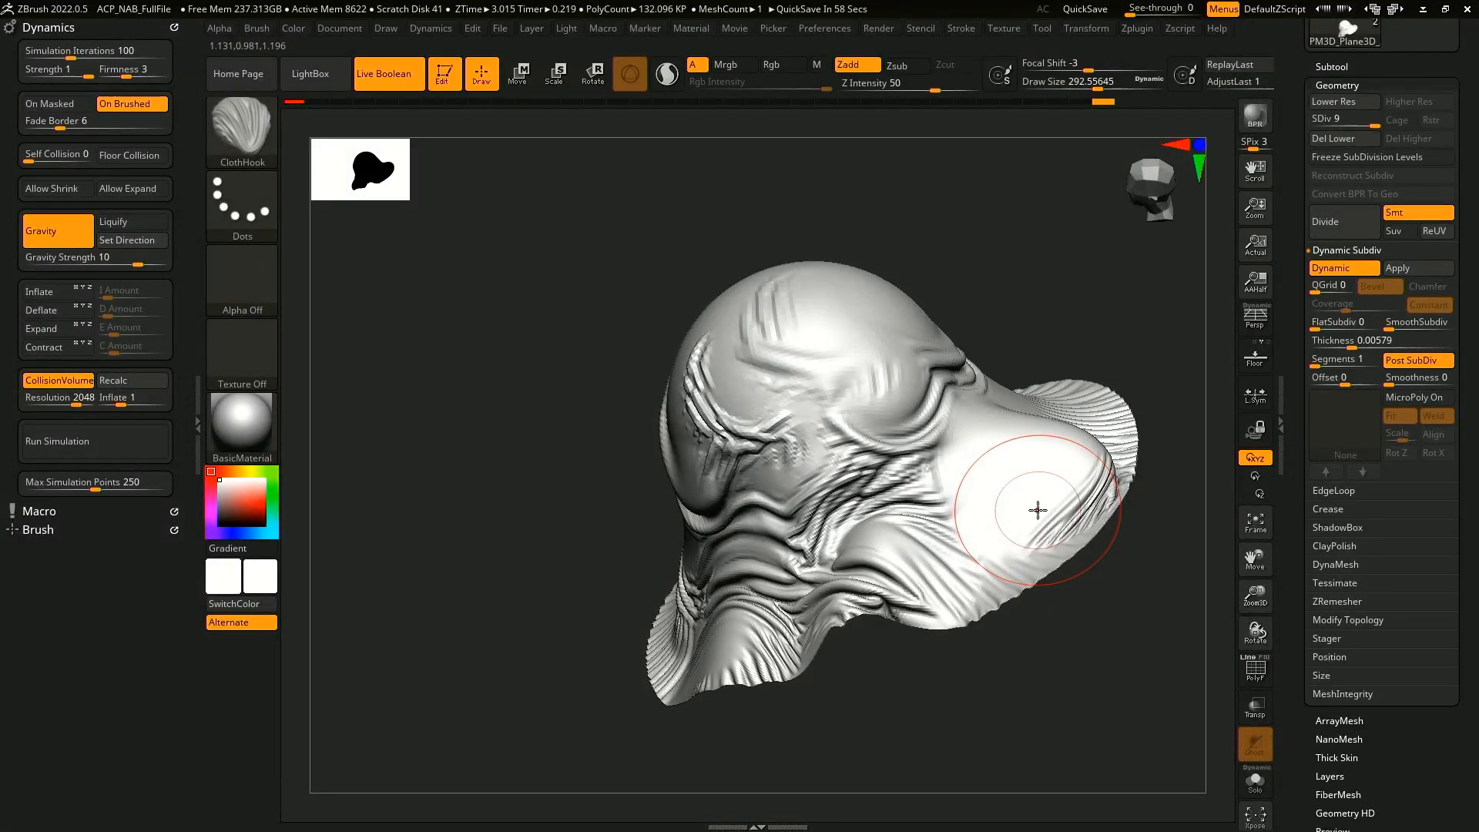
left_click(57, 346)
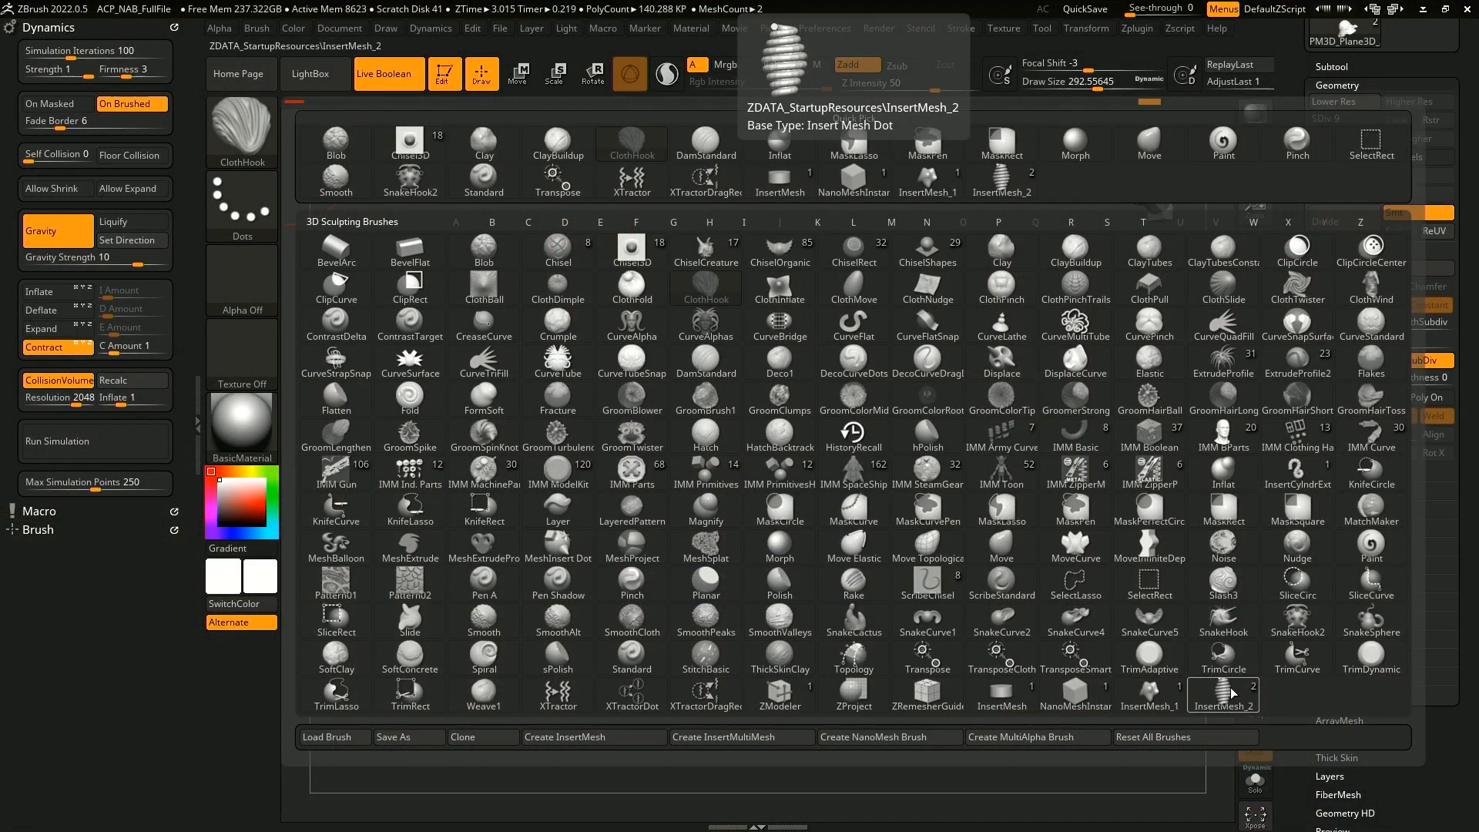
- Select the InsertMesh_2 brush, open the dialog for saving it as a brush preset, and cancel saving
left_click(1234, 691)
left_click(241, 128)
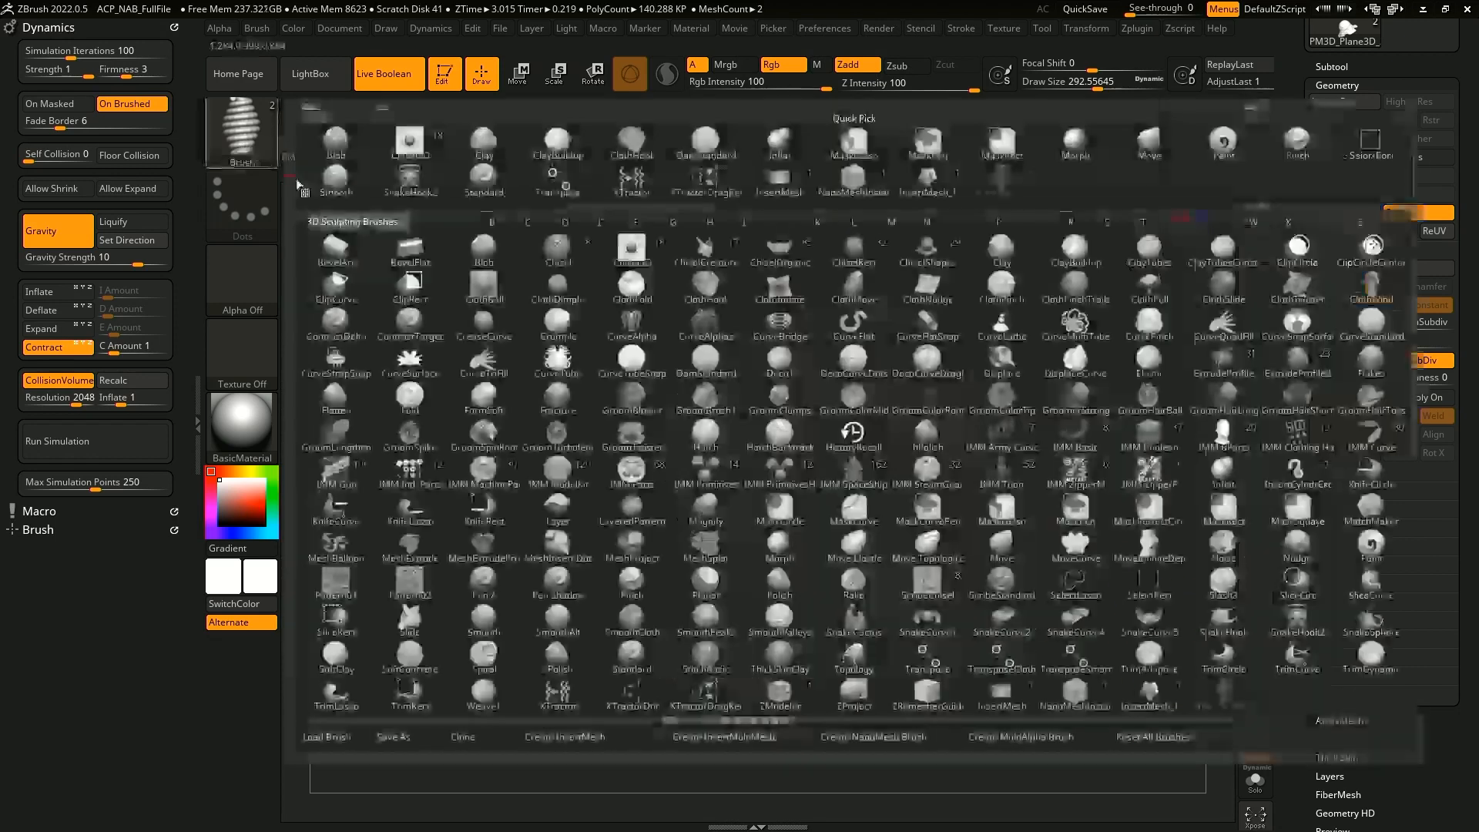
left_click(409, 736)
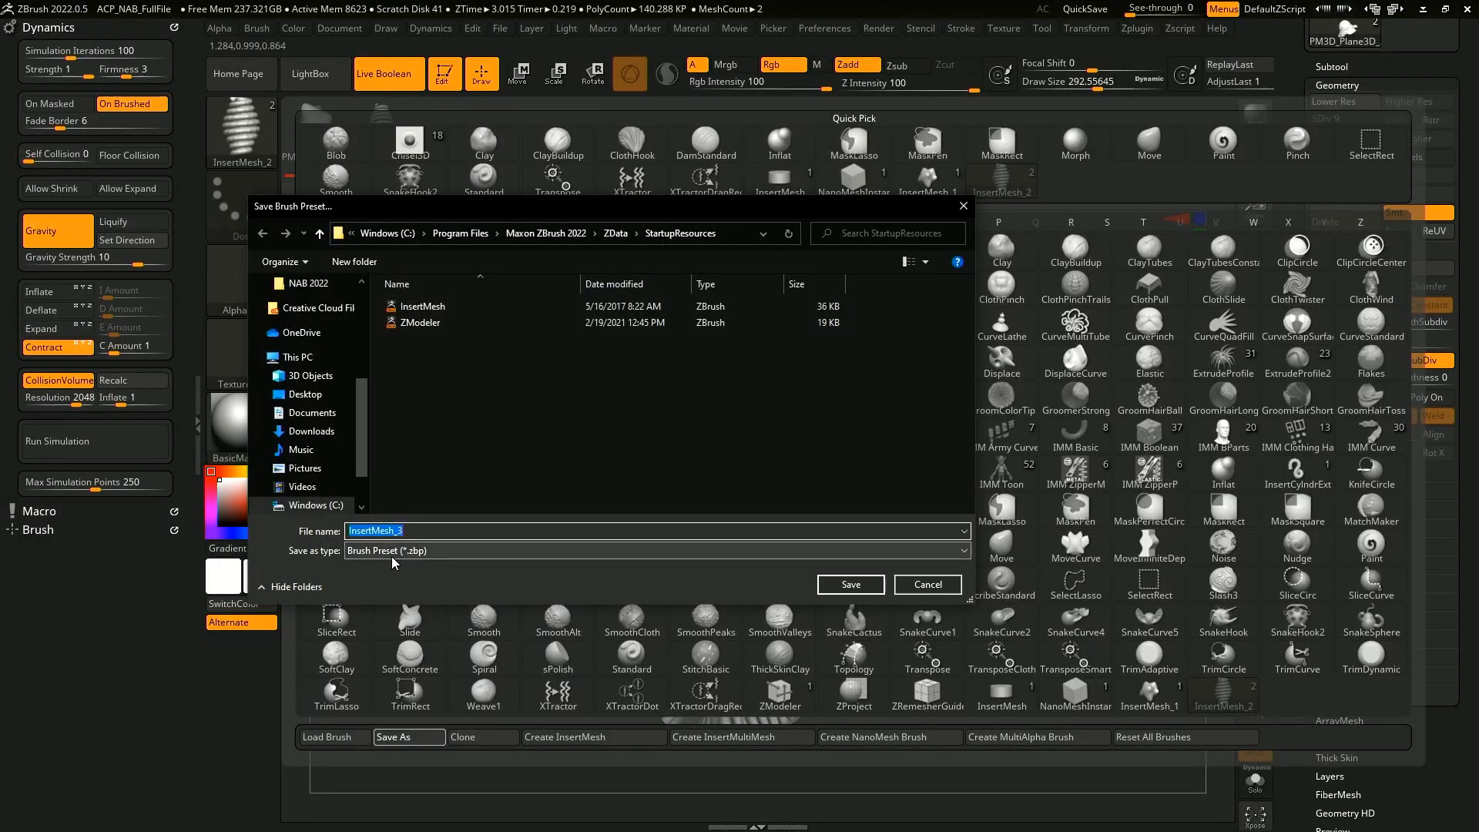
left_click(929, 585)
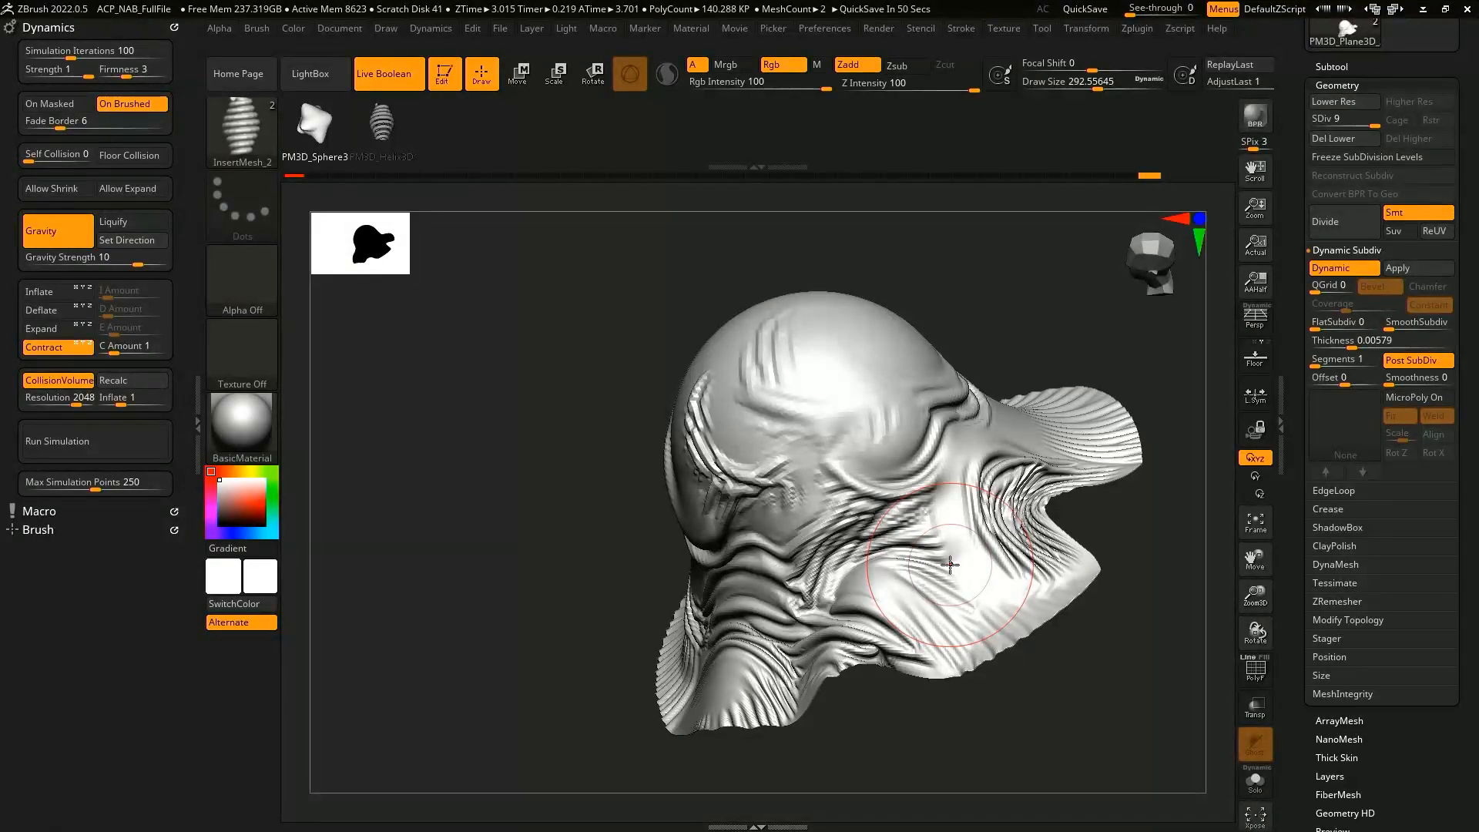
left_click_drag(1146, 503, 1148, 480)
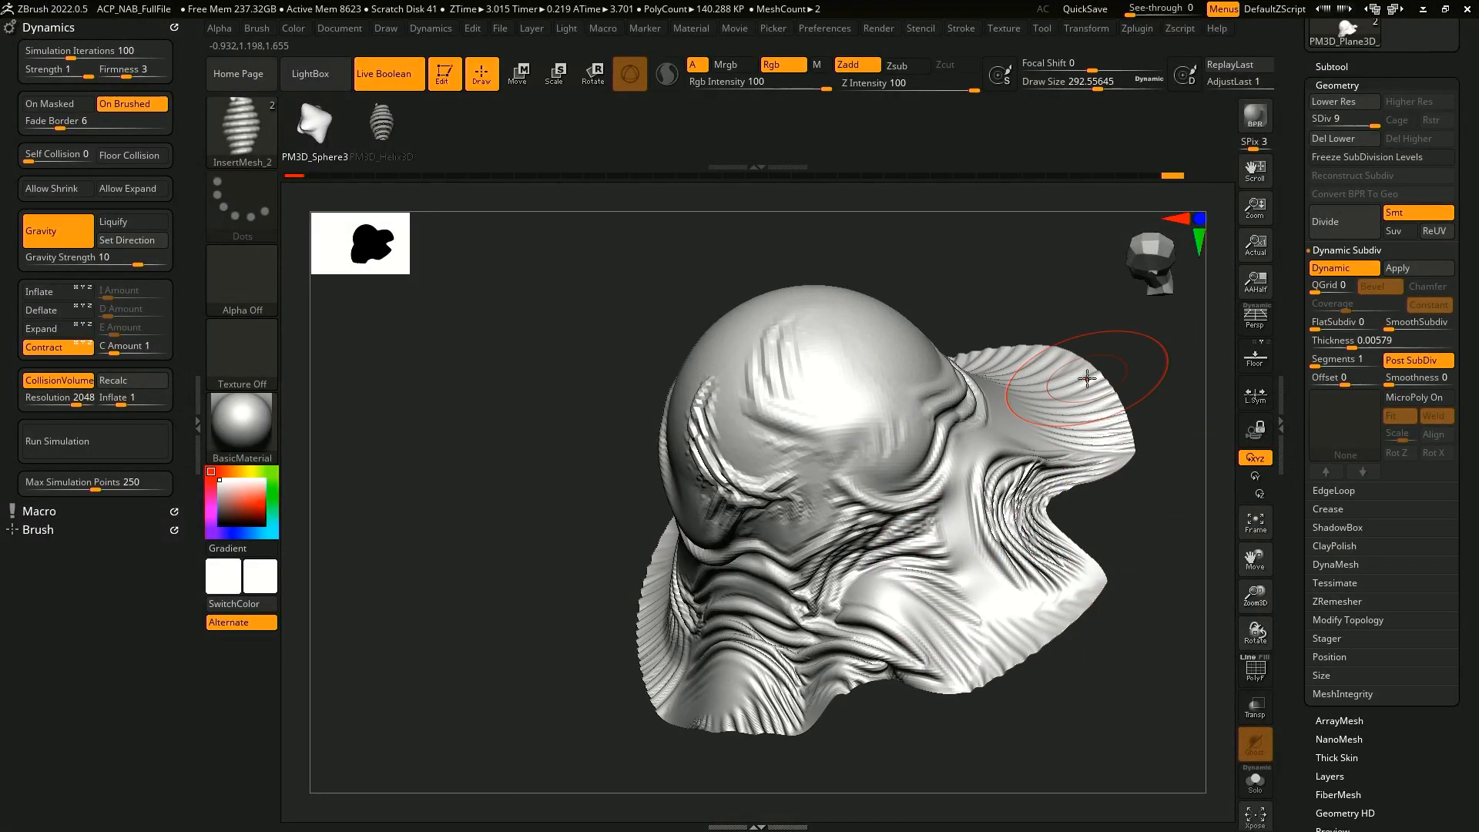